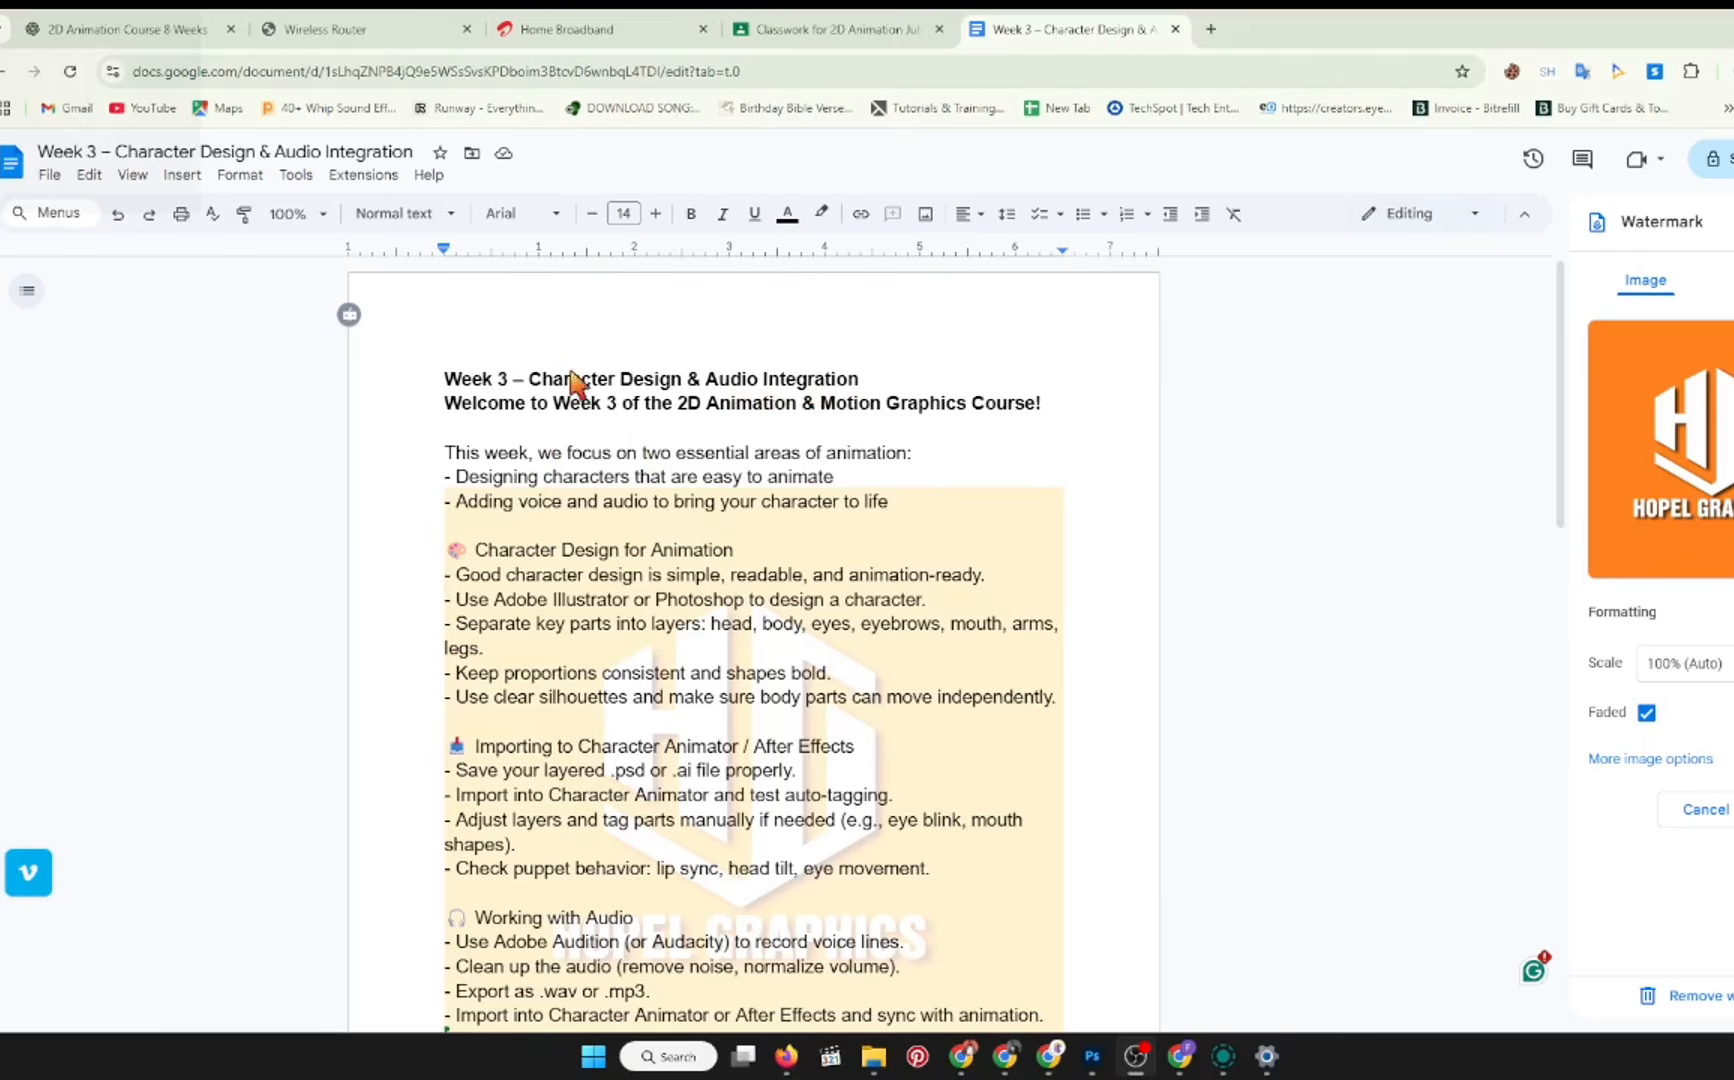
Step: Review the Week 3 lesson document, highlighting its title and the sections from Character Design for Animation through Working with Audio
left_click_drag(530, 370, 896, 369)
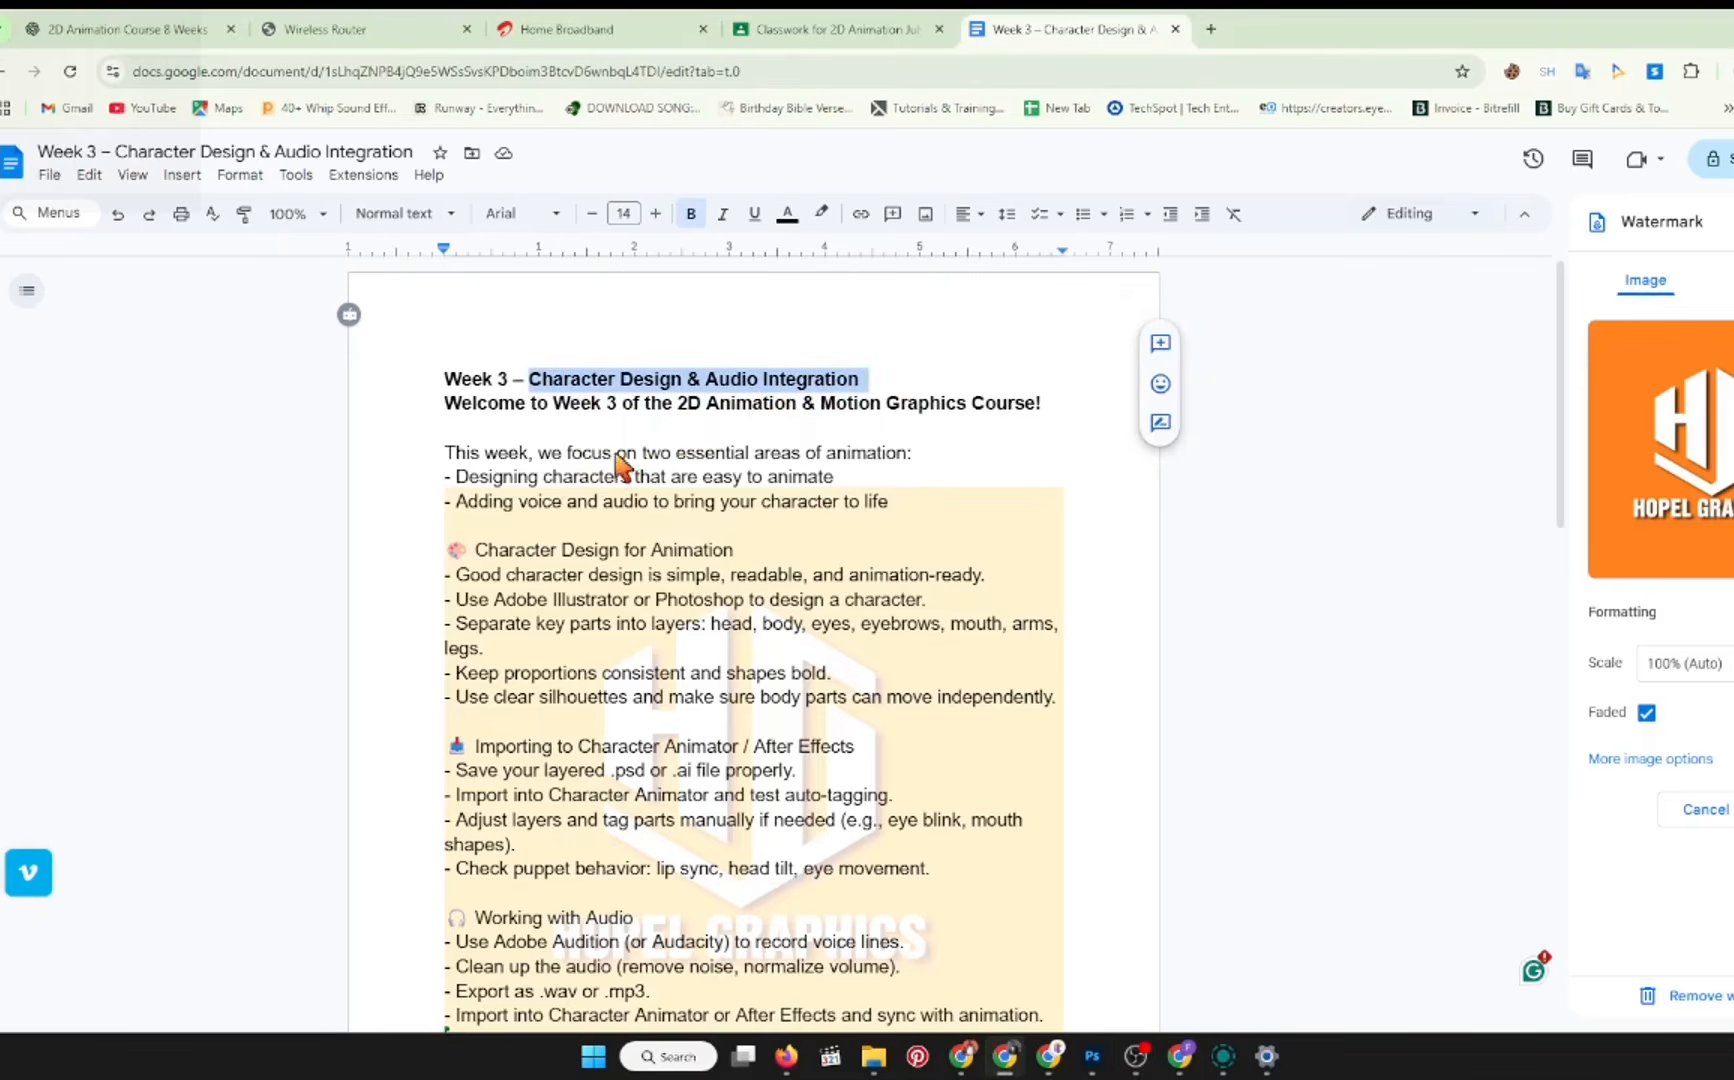
left_click(898, 452)
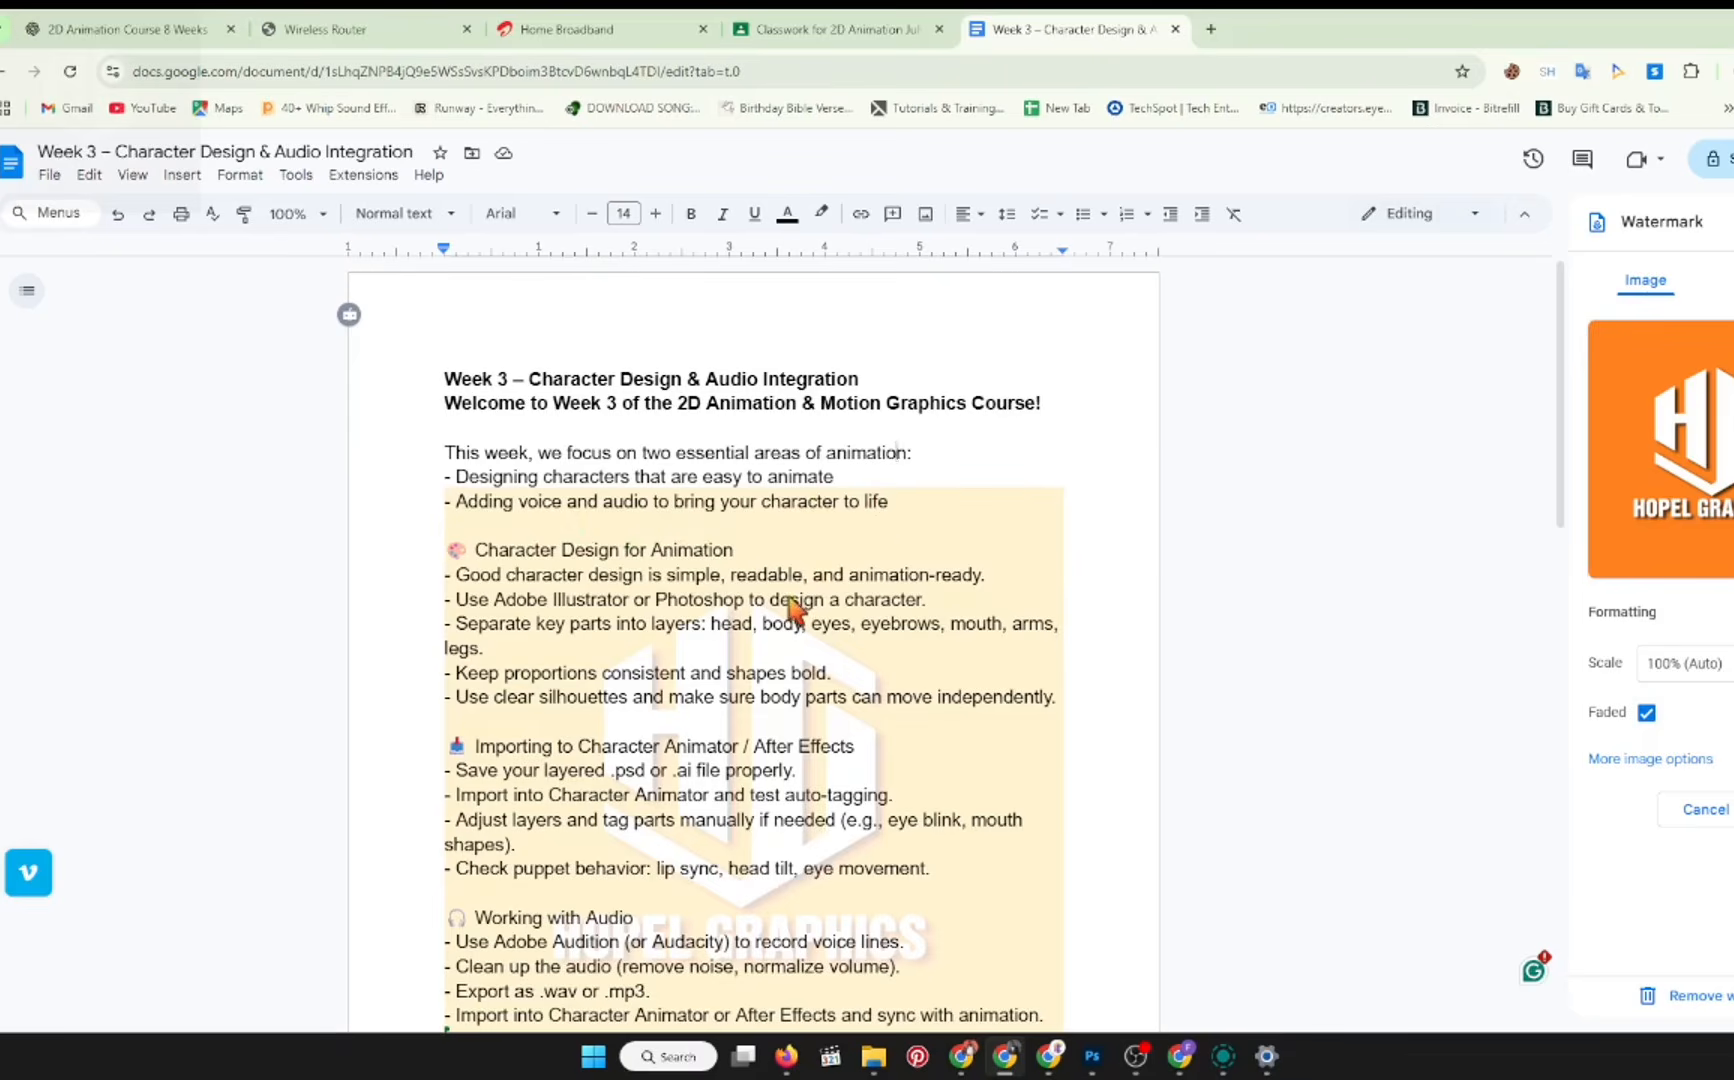
scroll(797, 604, "down", 2)
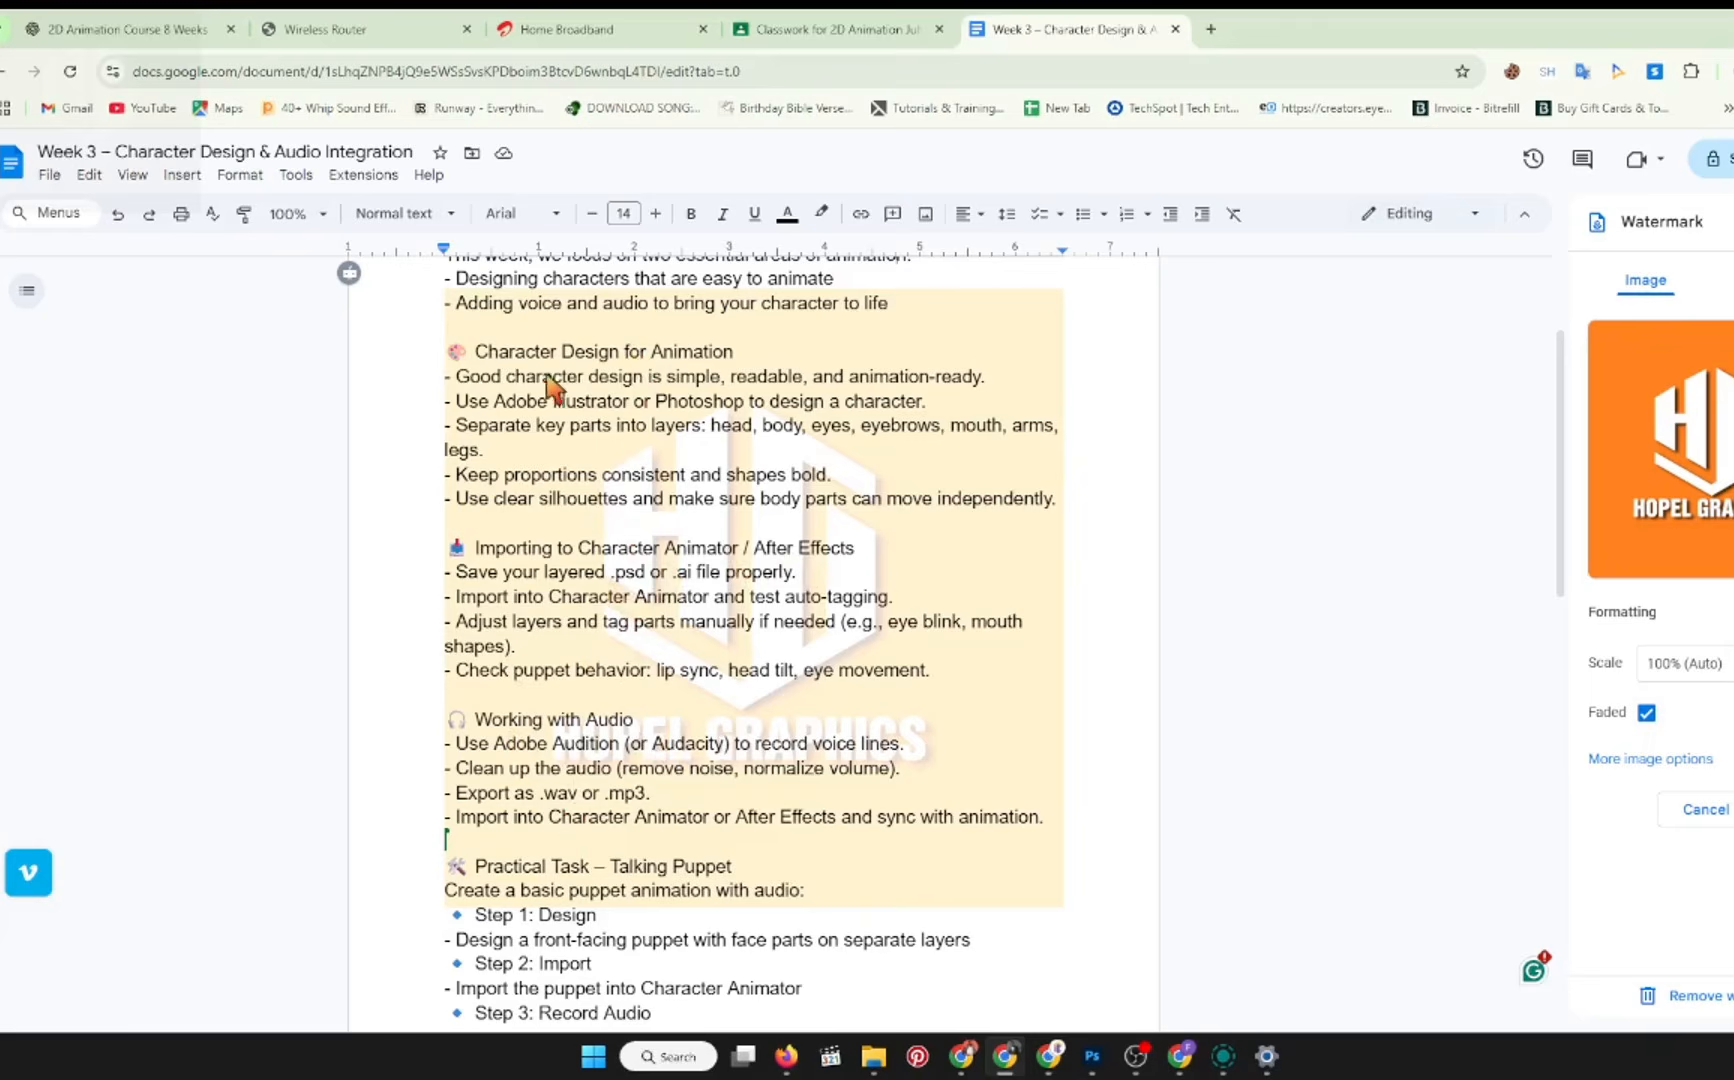
left_click(448, 352, "shift")
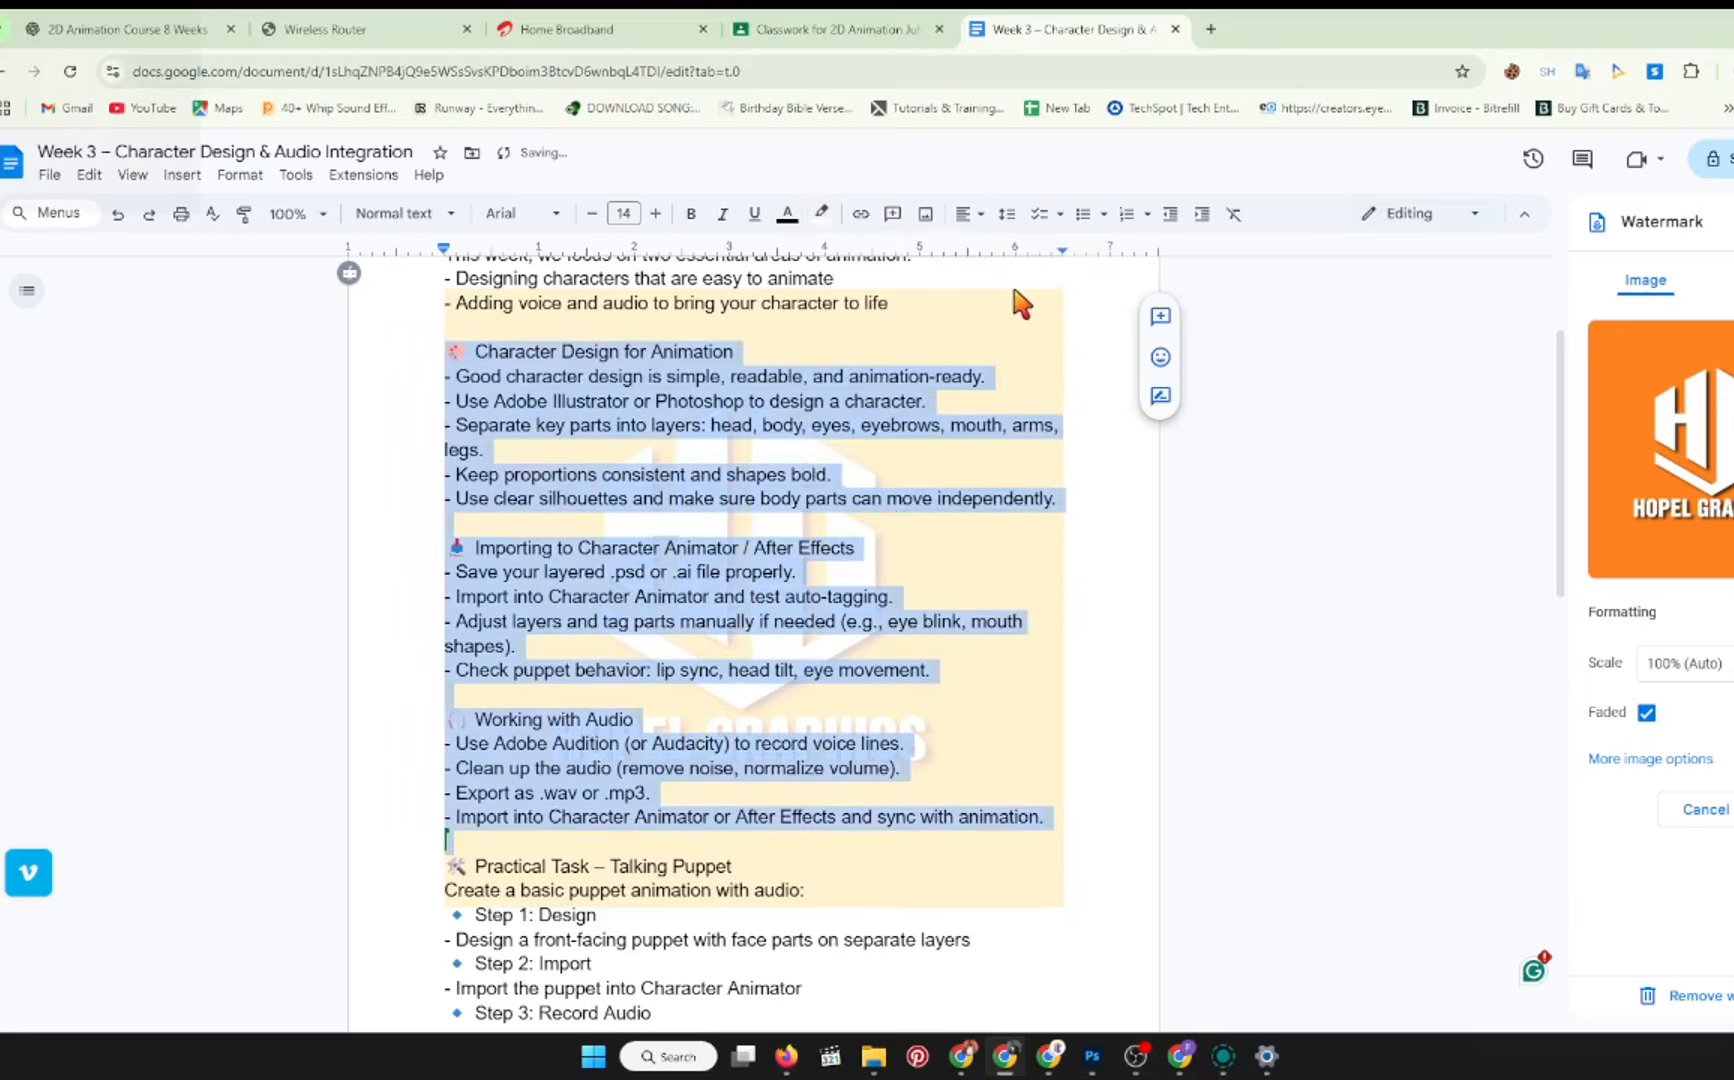
left_click(906, 522)
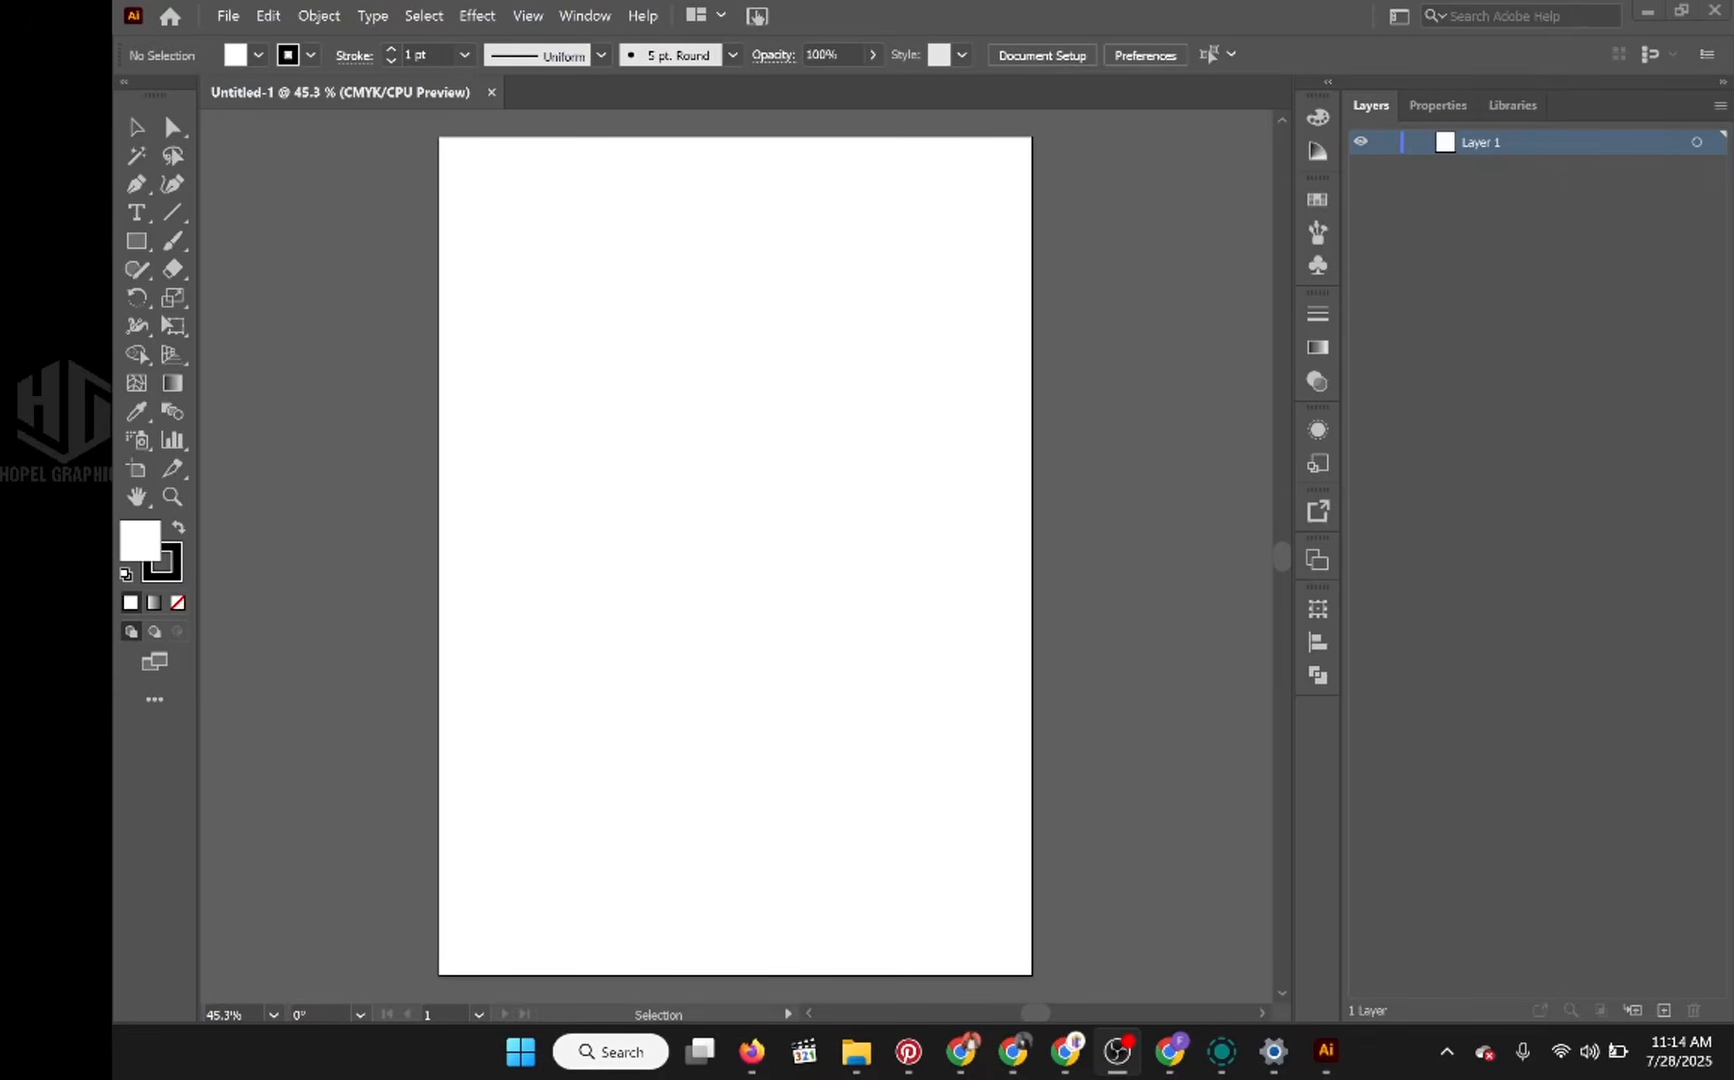
Step: In Illustrator, create a new document from the Art & Illustration 1920 x 1080 preset in RGB, choosing its raster effects resolution
left_click(170, 16)
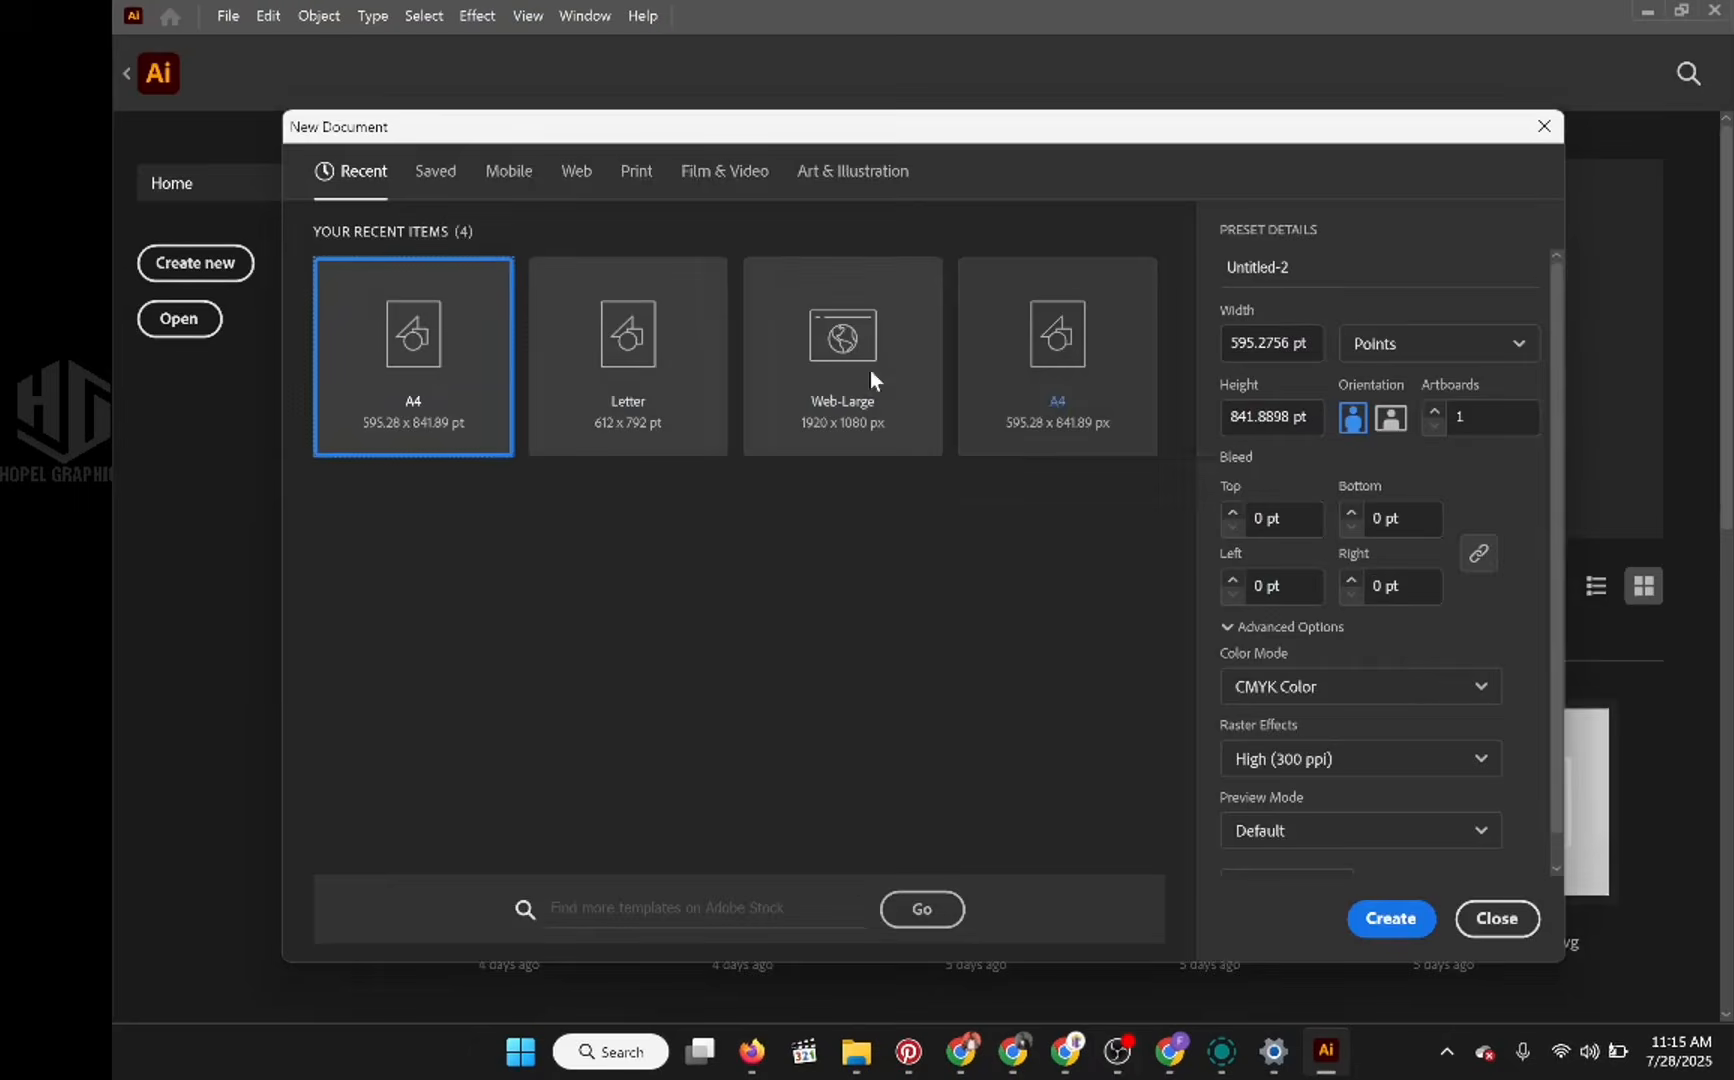
left_click(880, 172)
left_click(1062, 342)
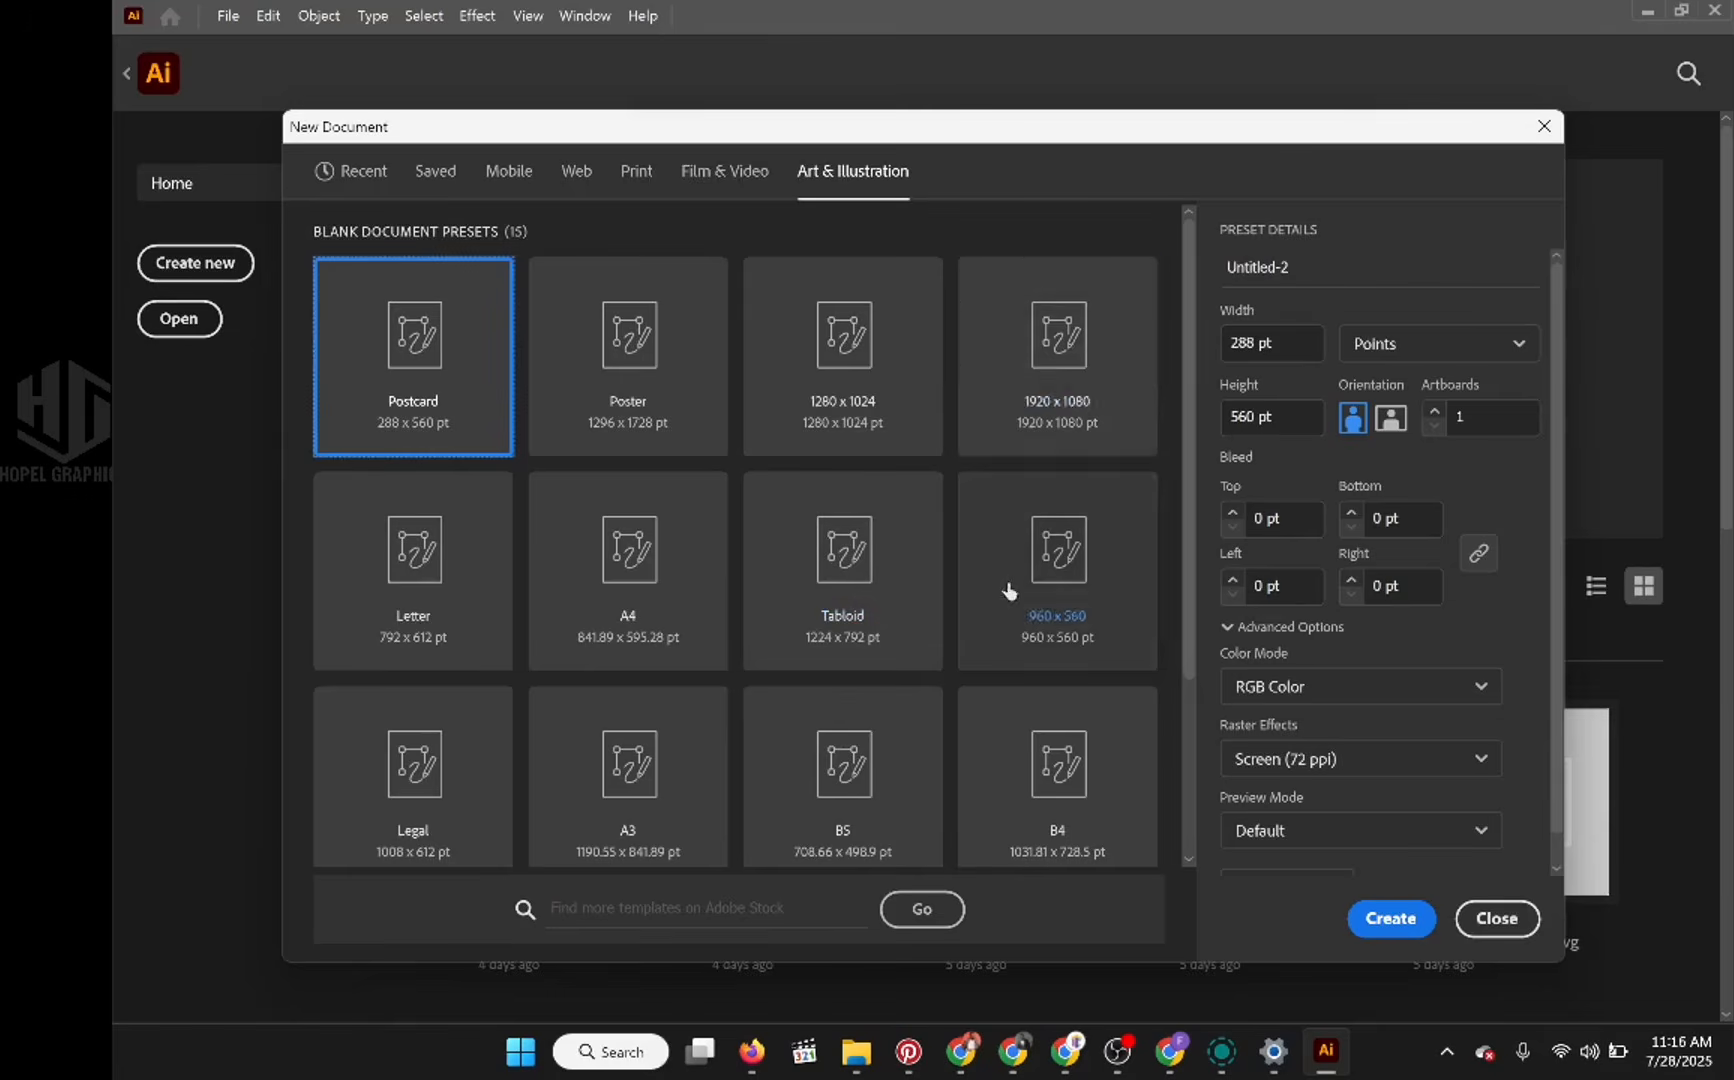
left_click(1360, 758)
left_click(1327, 840)
scroll(1458, 846, "down", 1)
left_click(1390, 918)
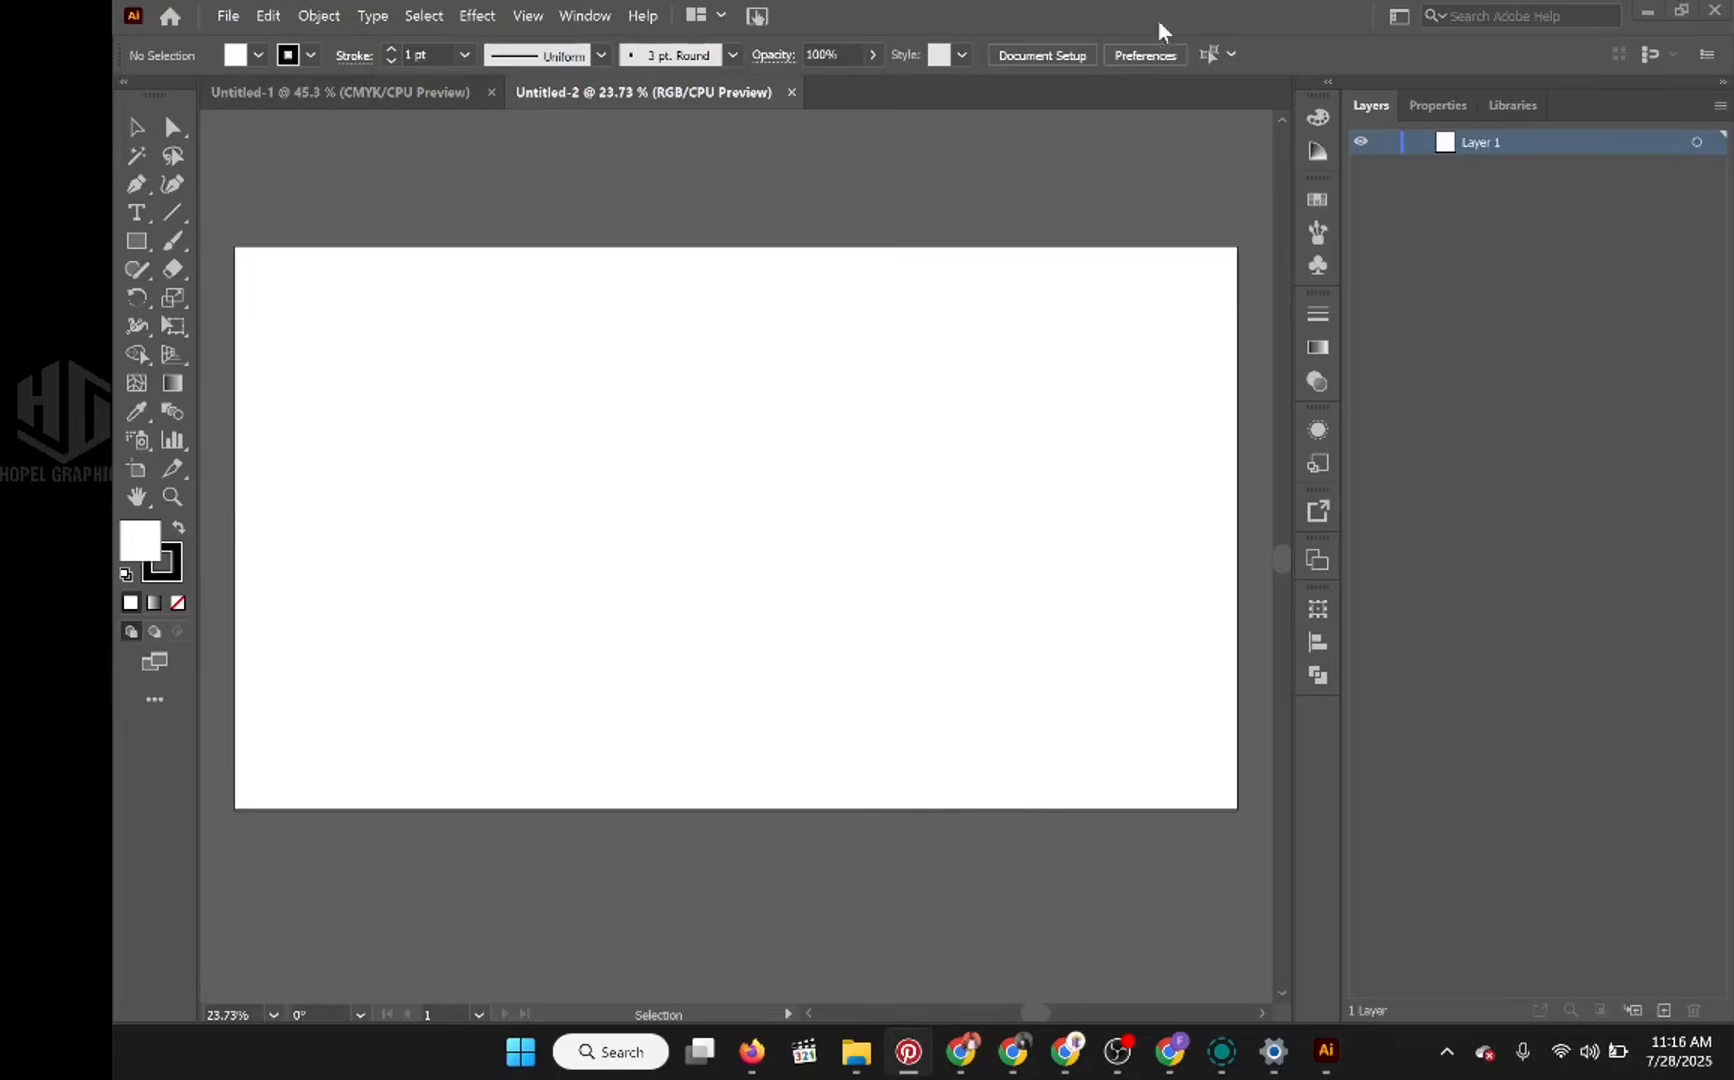
Step: Switch to Pinterest to view the ARTING boy character design reference, and return to Illustrator
left_click(908, 1051)
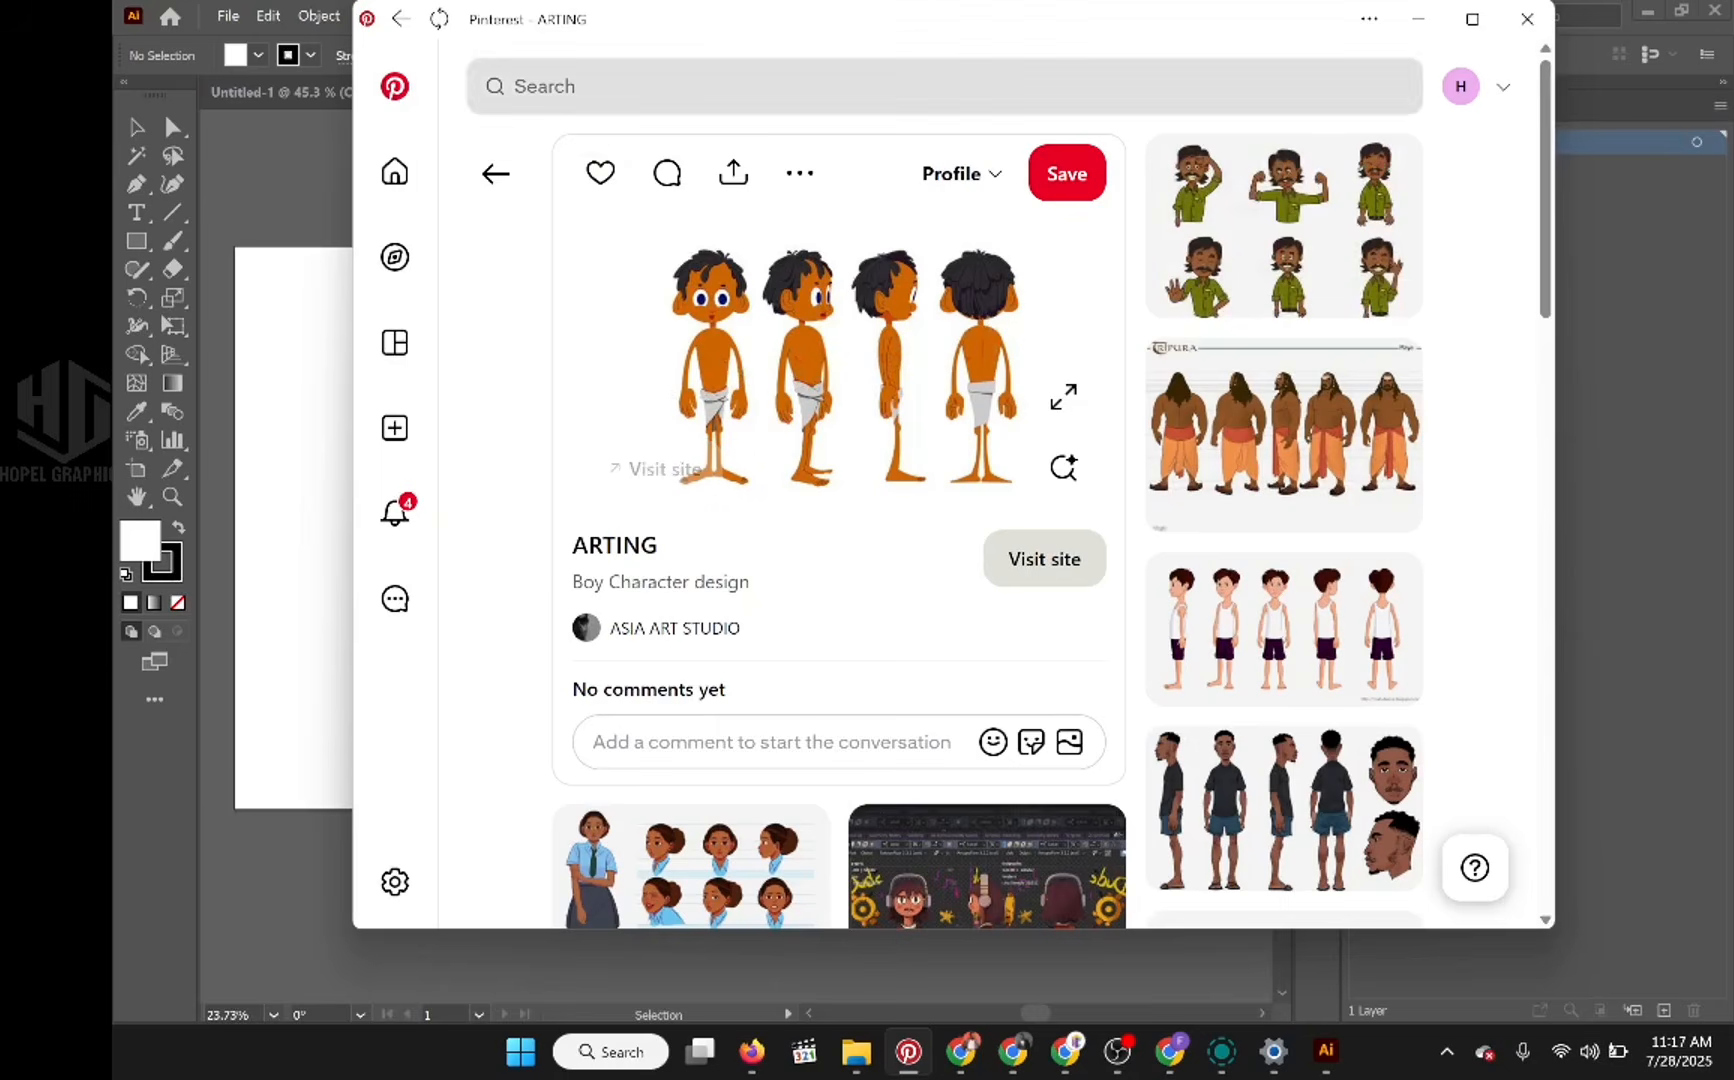
left_click(1419, 27)
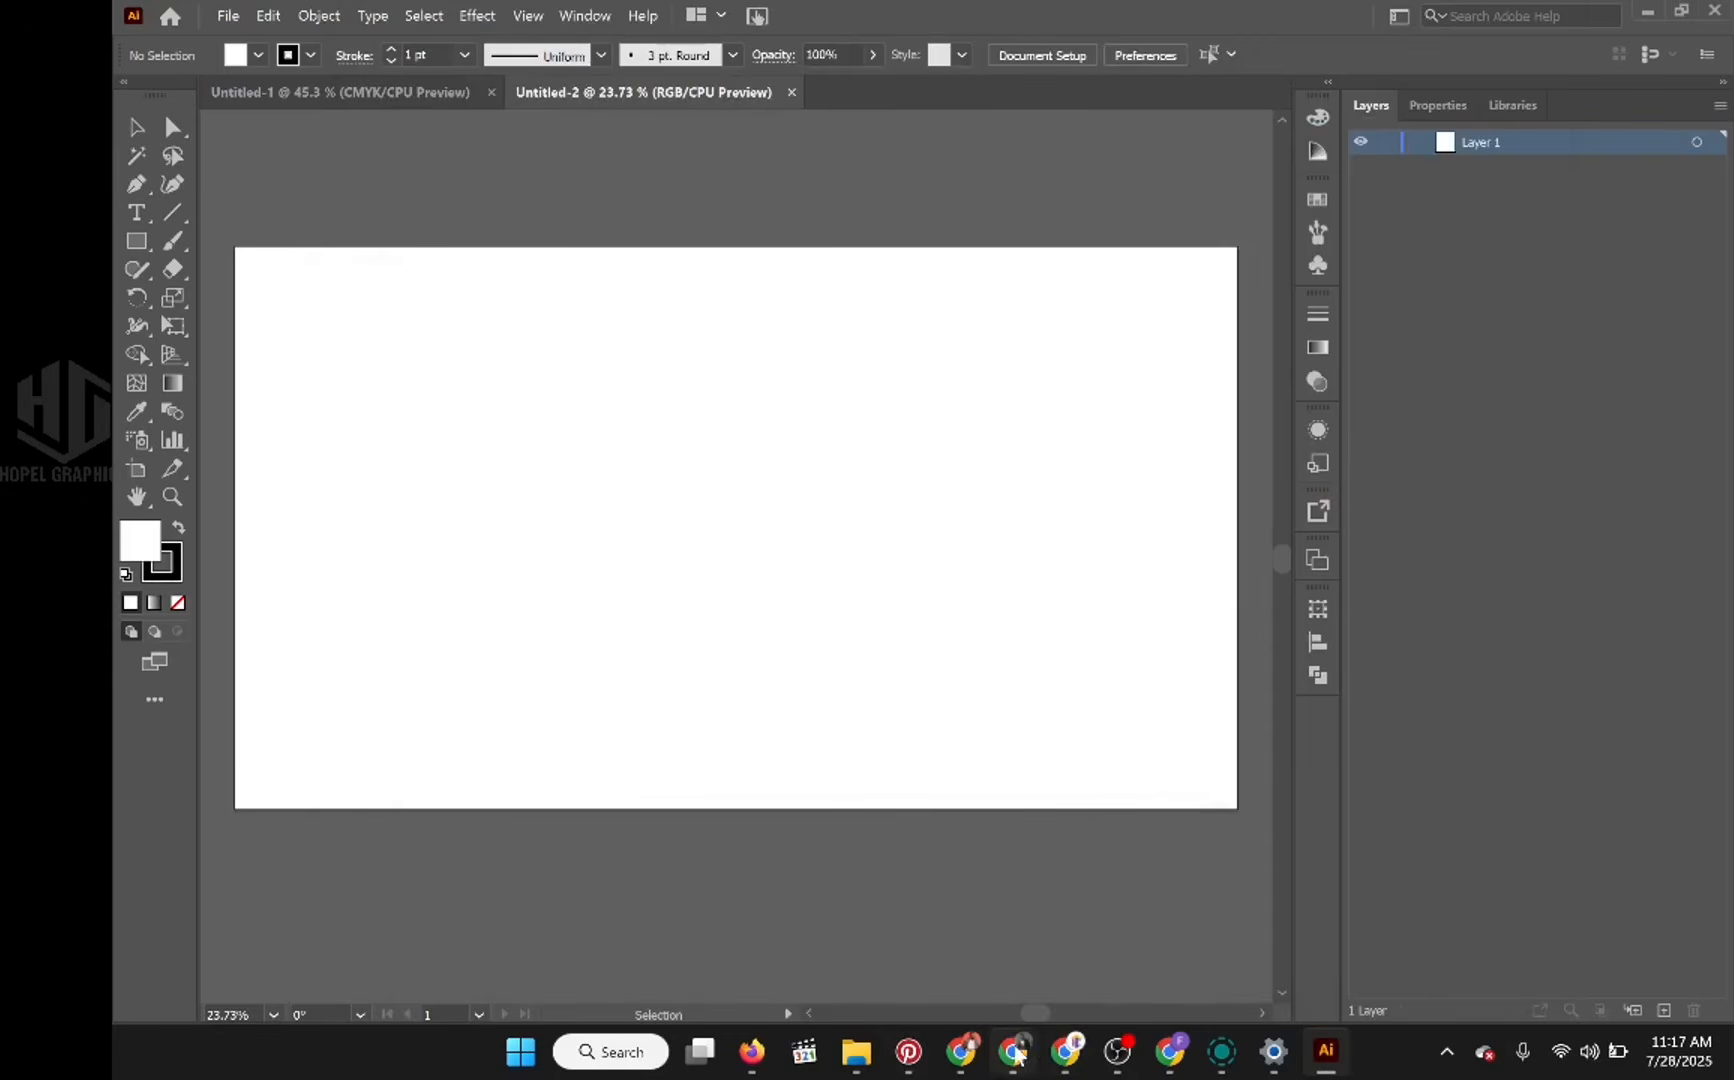
mouse_move(1019, 1055)
Step: Place the ARTING image from Downloads as a linked file, sized to fill the artboard's height from its upper-left corner
left_click(228, 16)
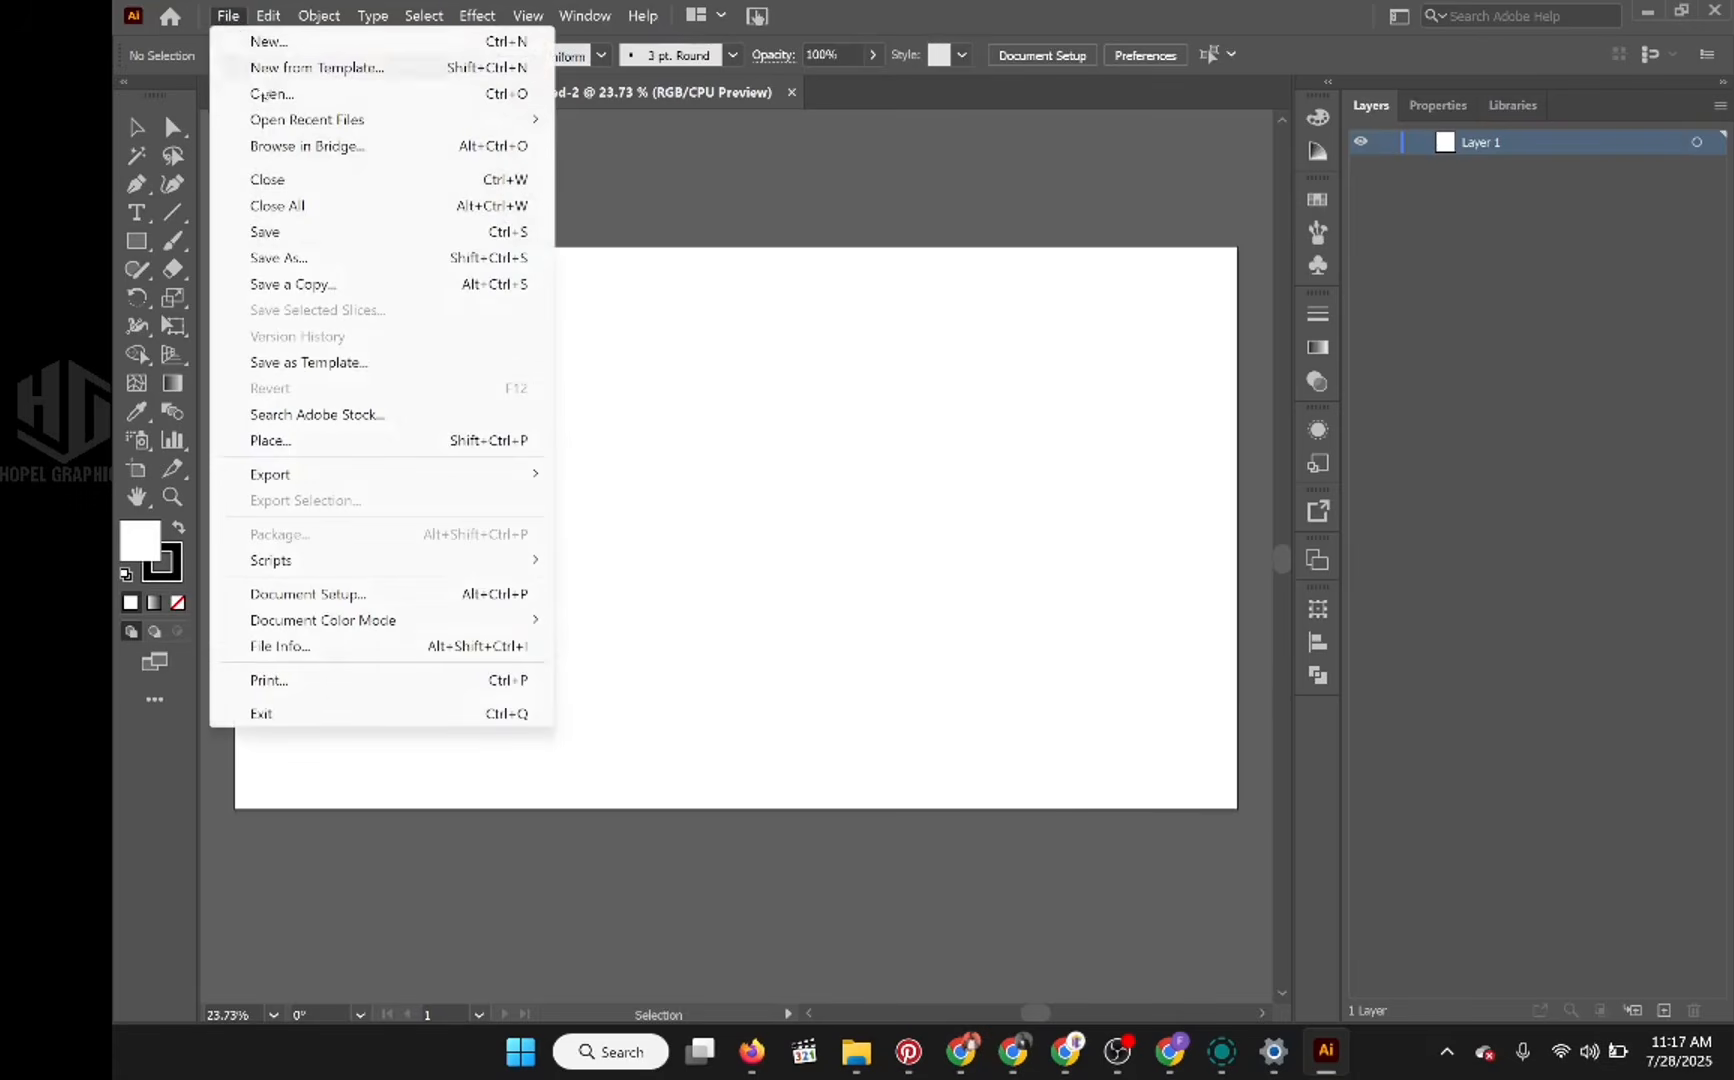
left_click(299, 445)
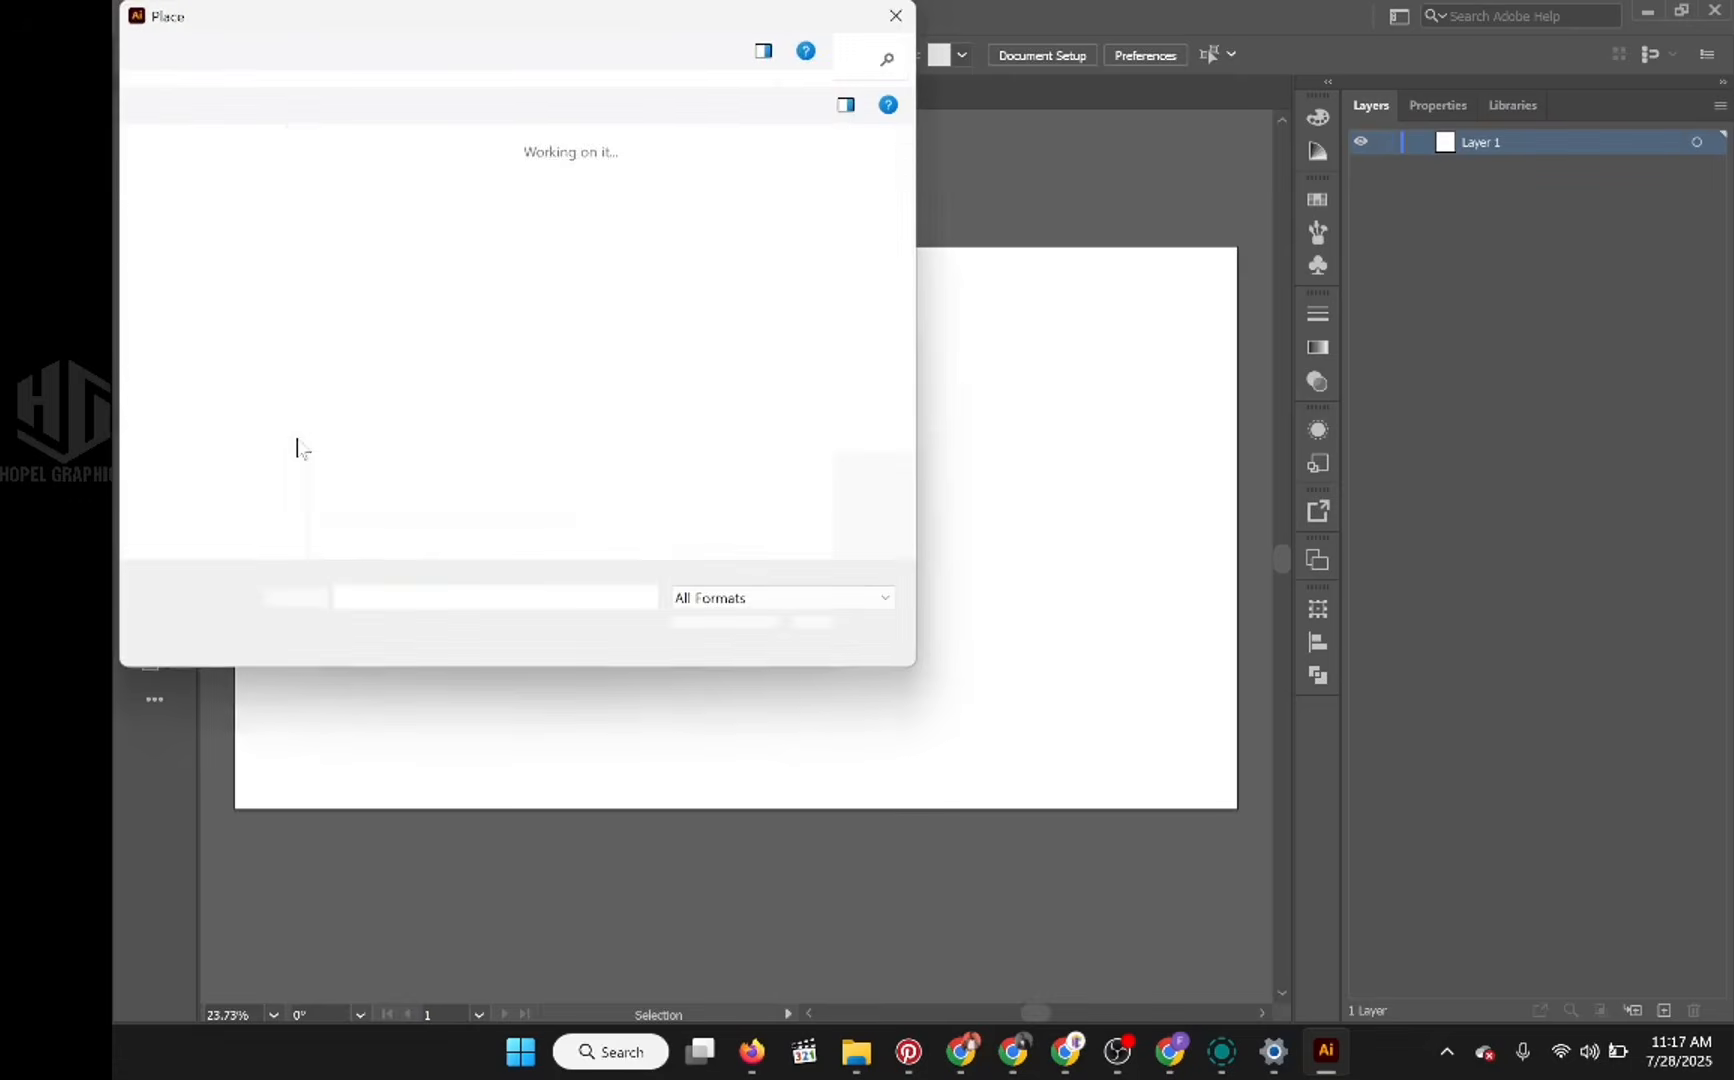
left_click(212, 257)
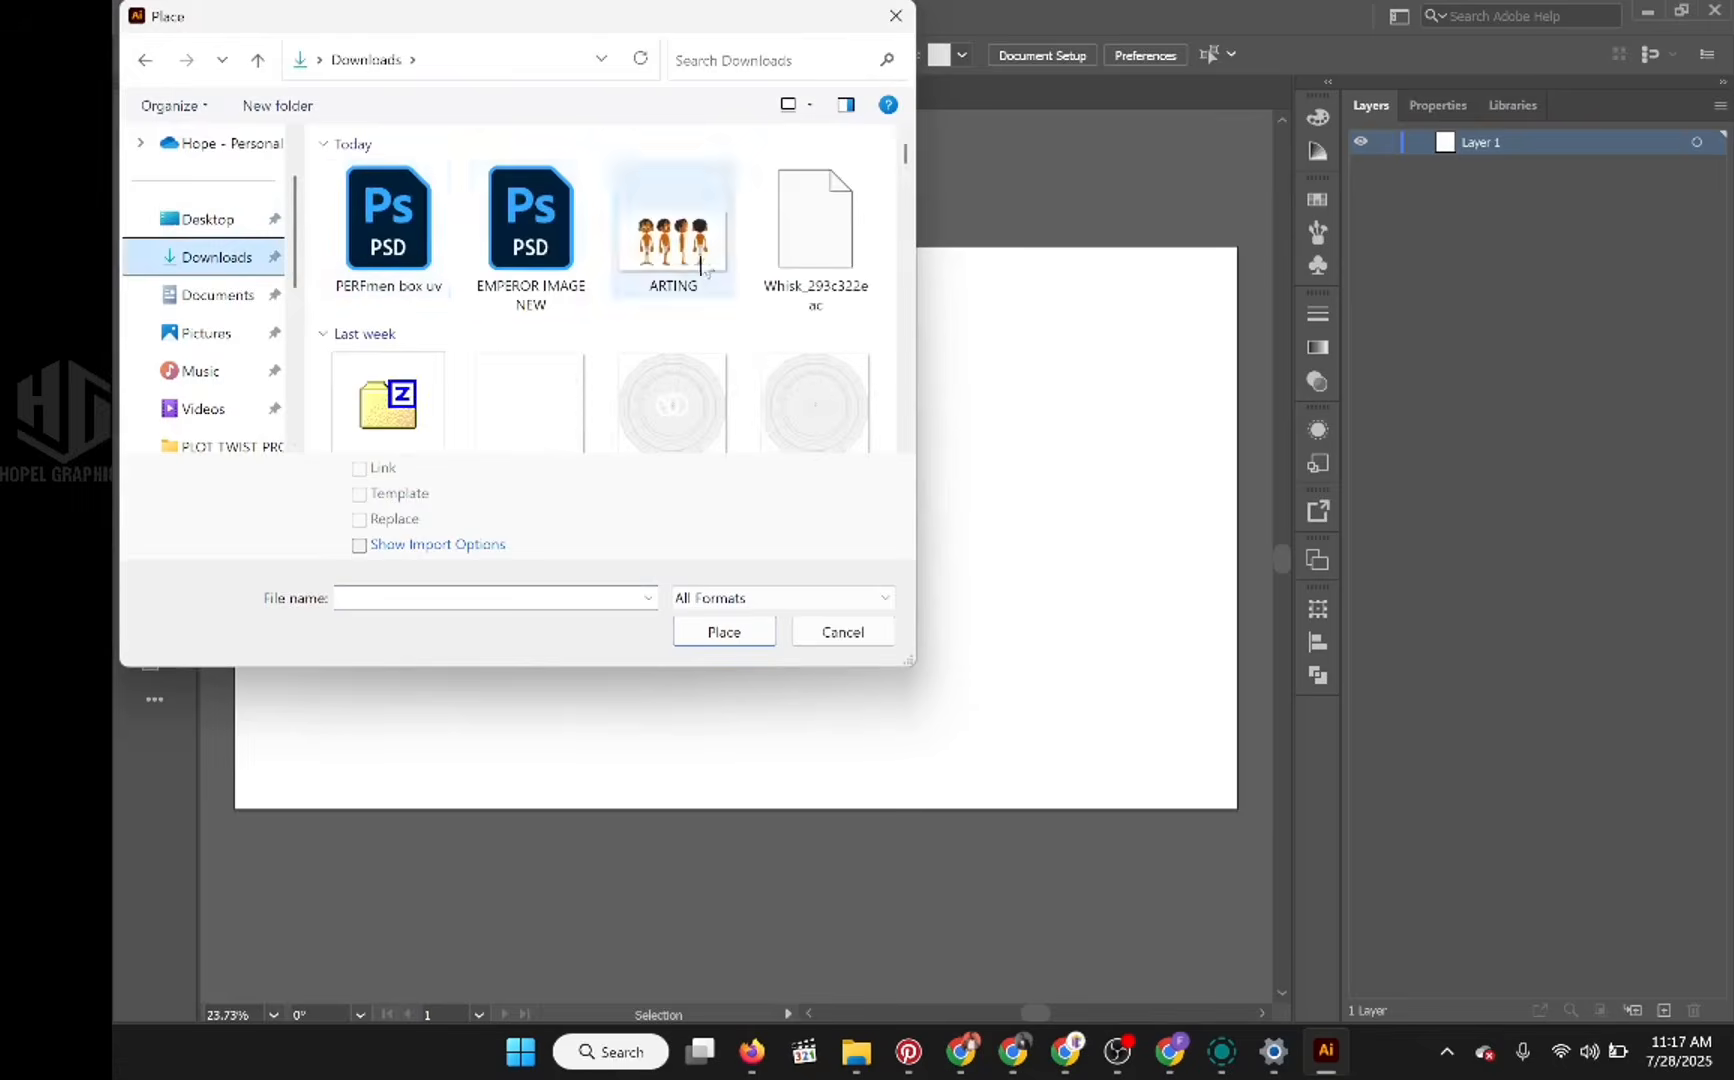
left_click(670, 258)
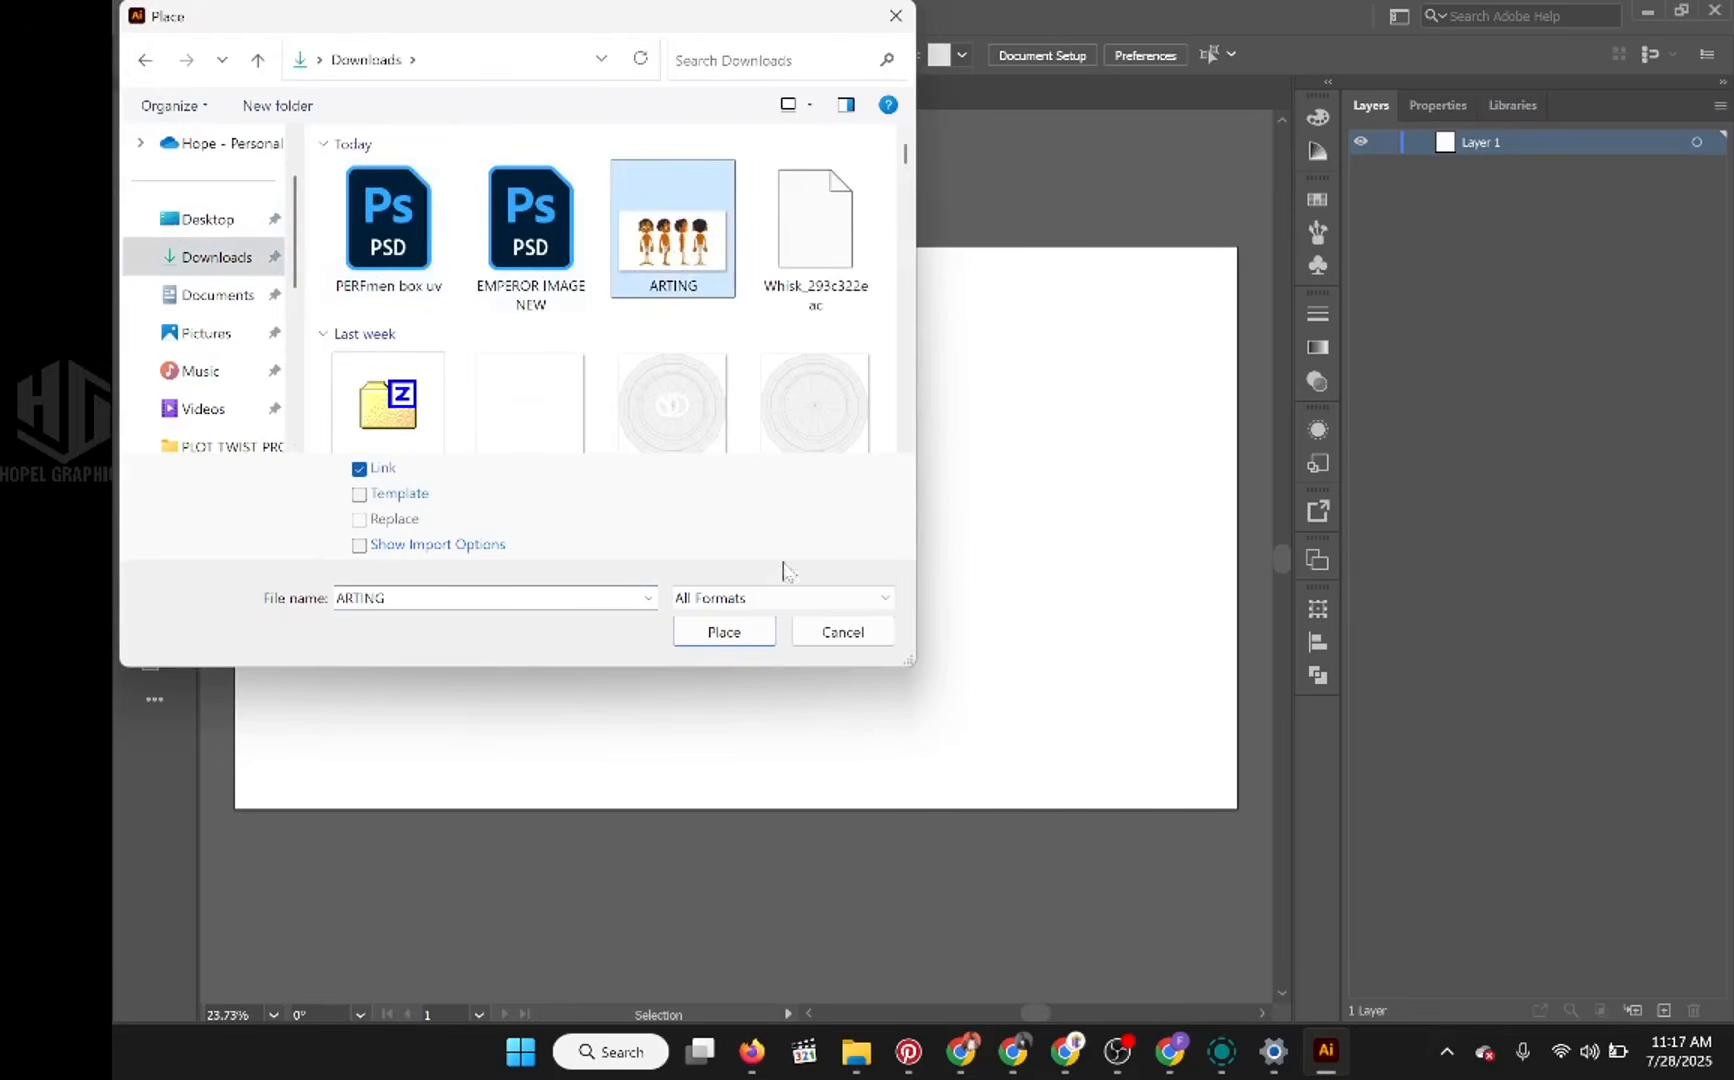
left_click(724, 632)
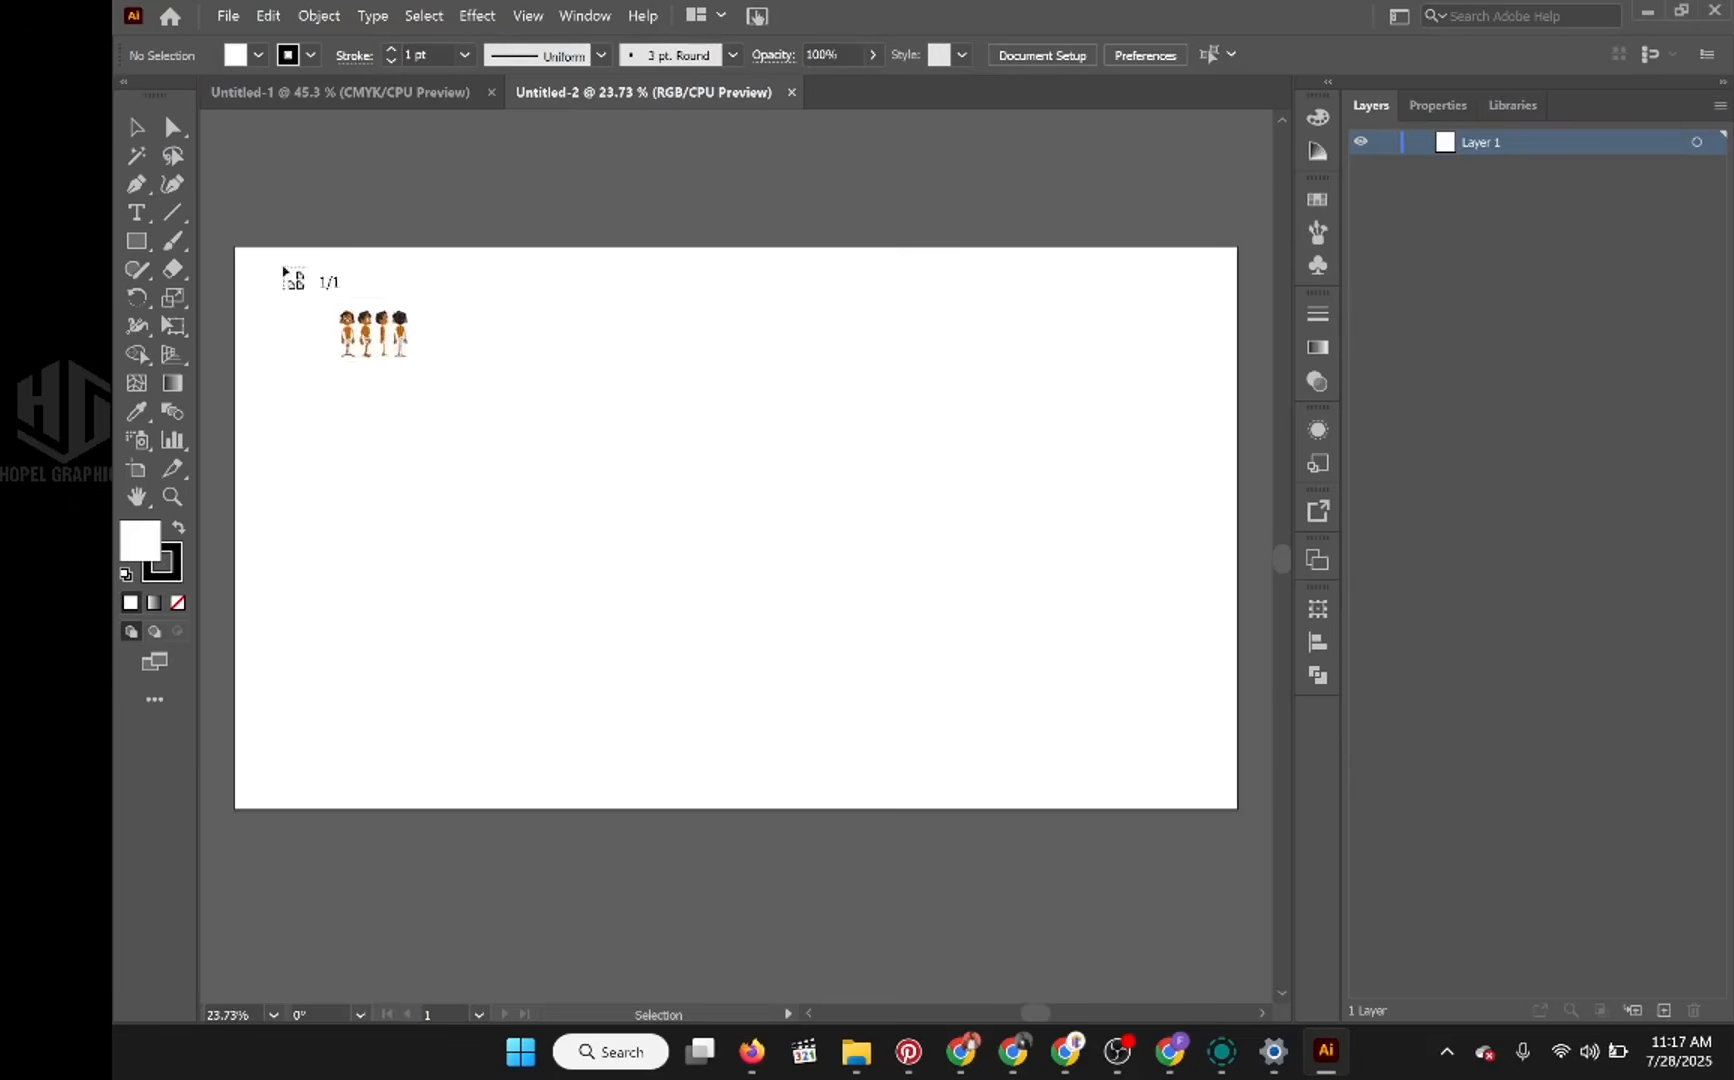
left_click_drag(234, 248, 1117, 806)
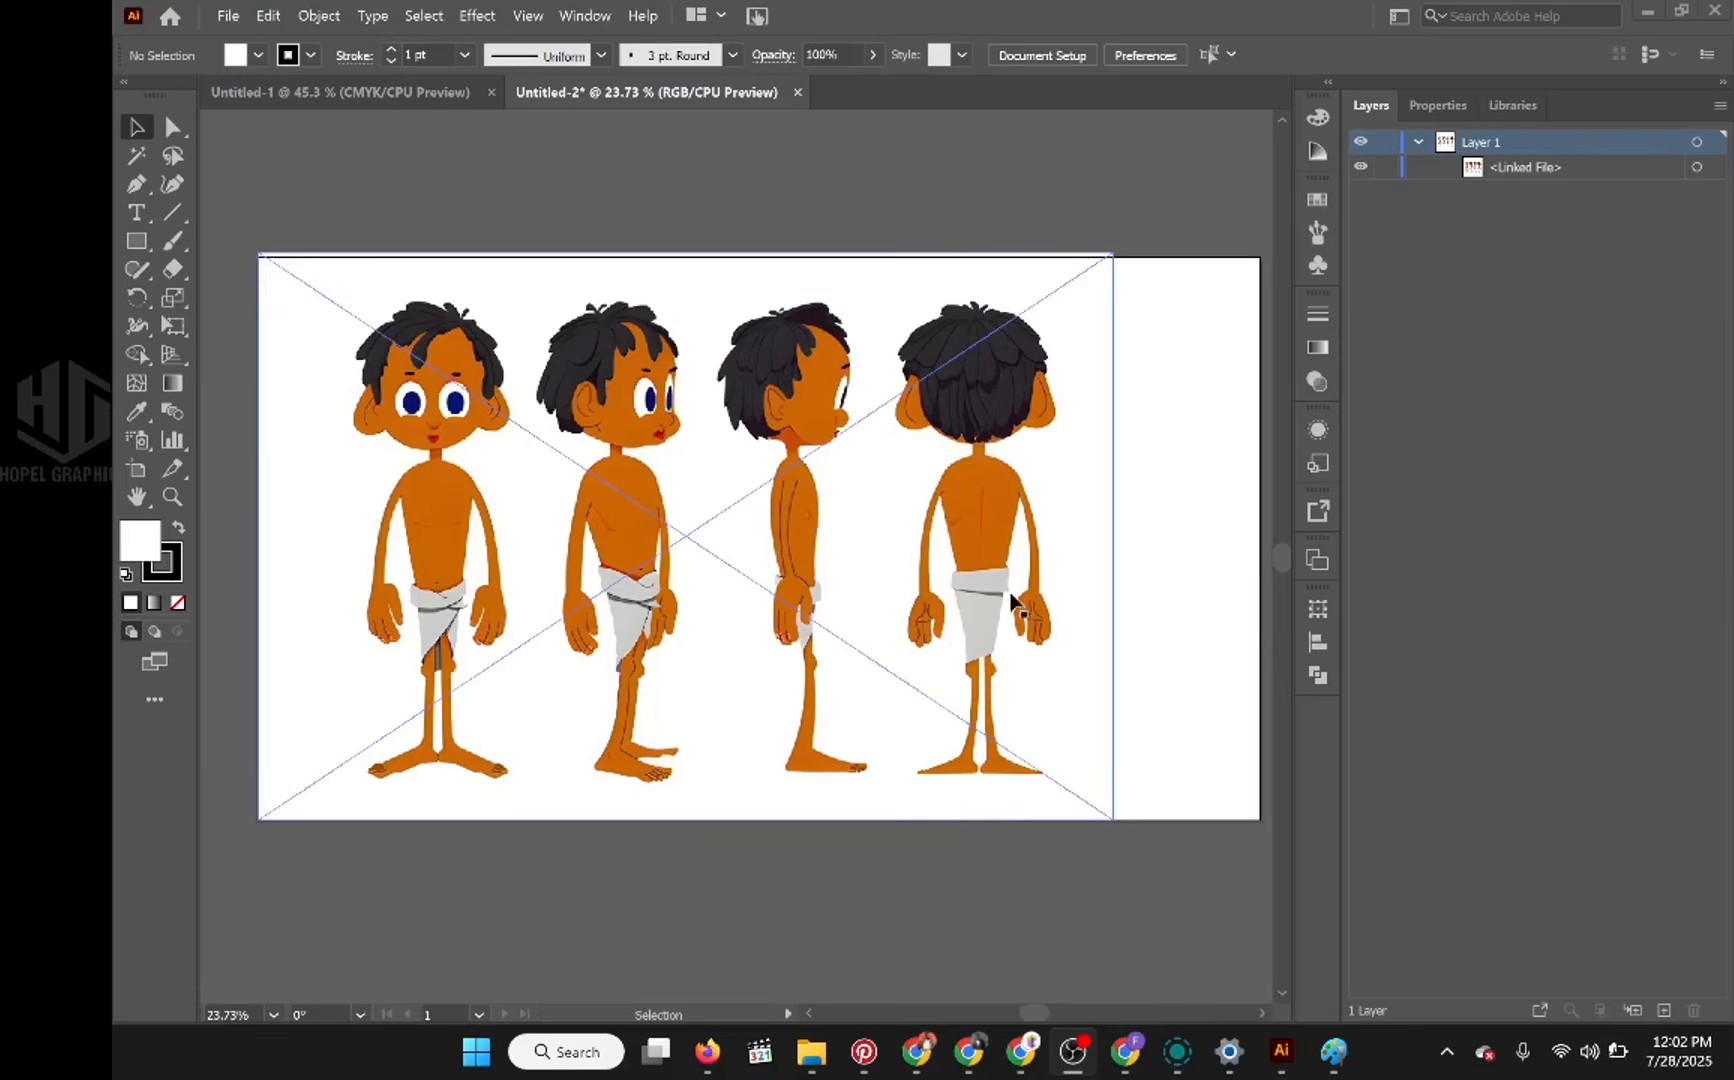
Step: Turn Layer 1 with the reference image into a template layer, with images dimmed to 50%
double_click(1601, 142)
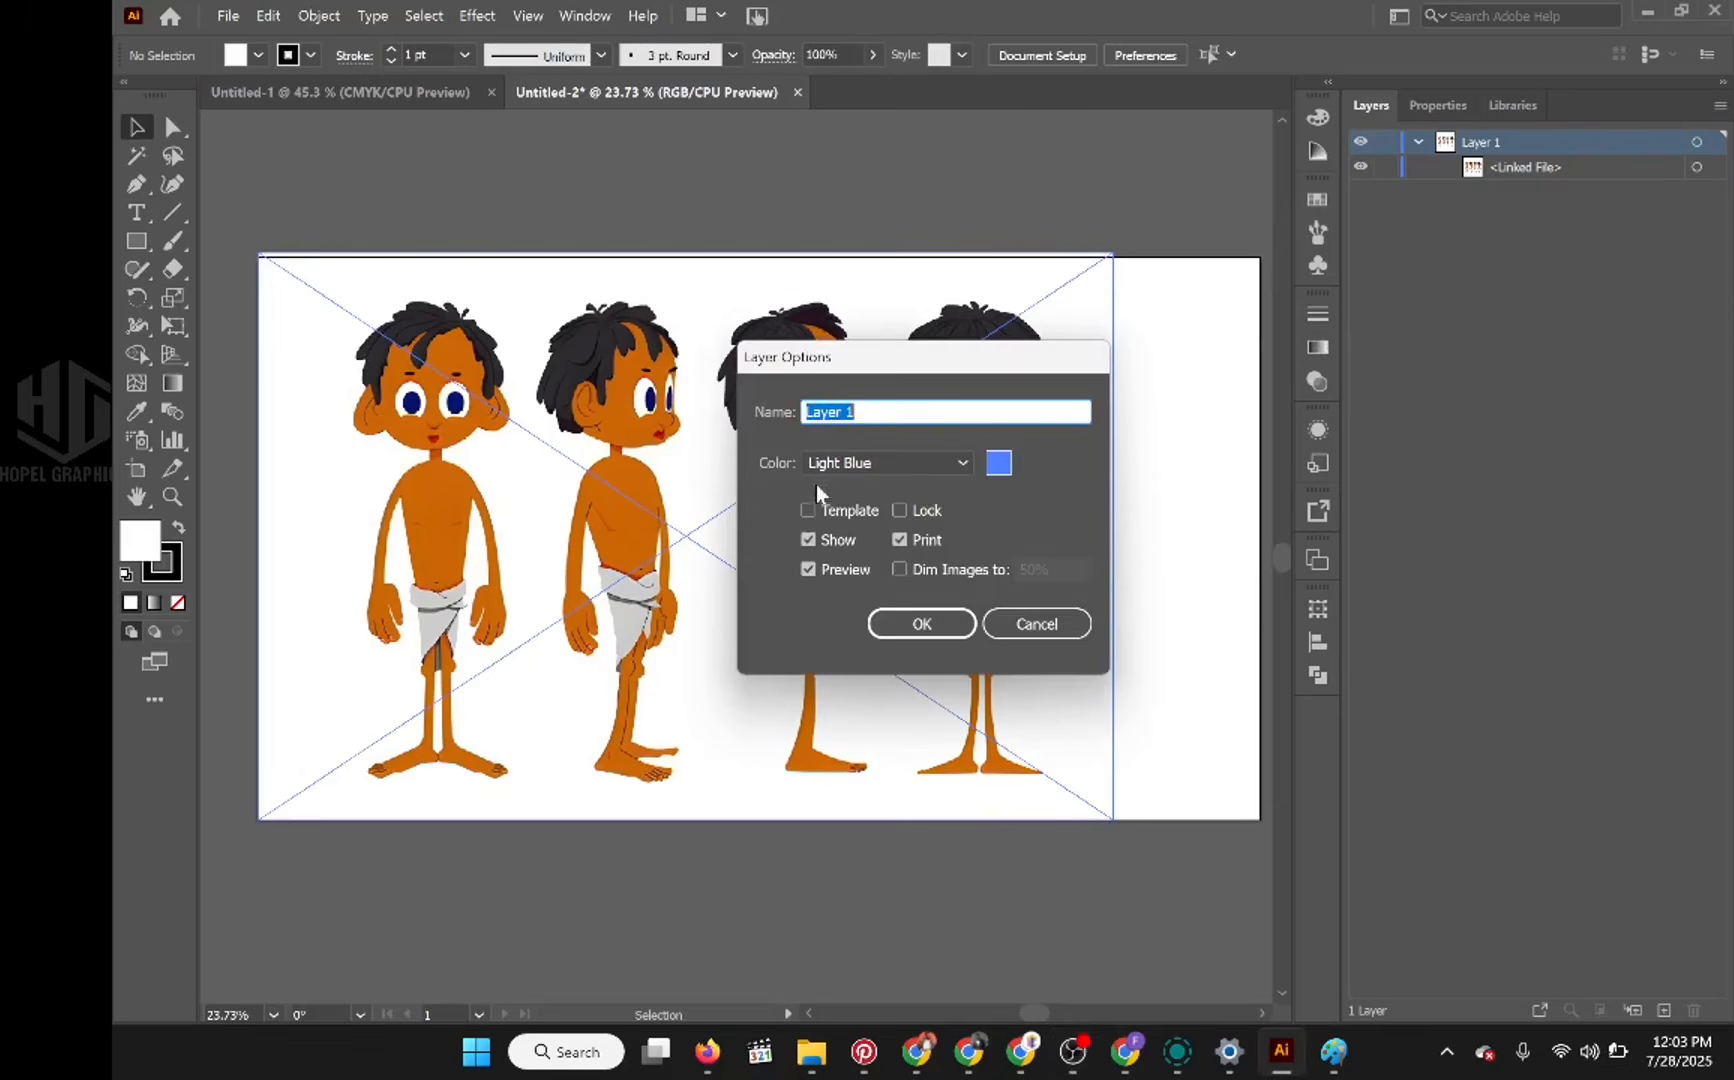
left_click(807, 508)
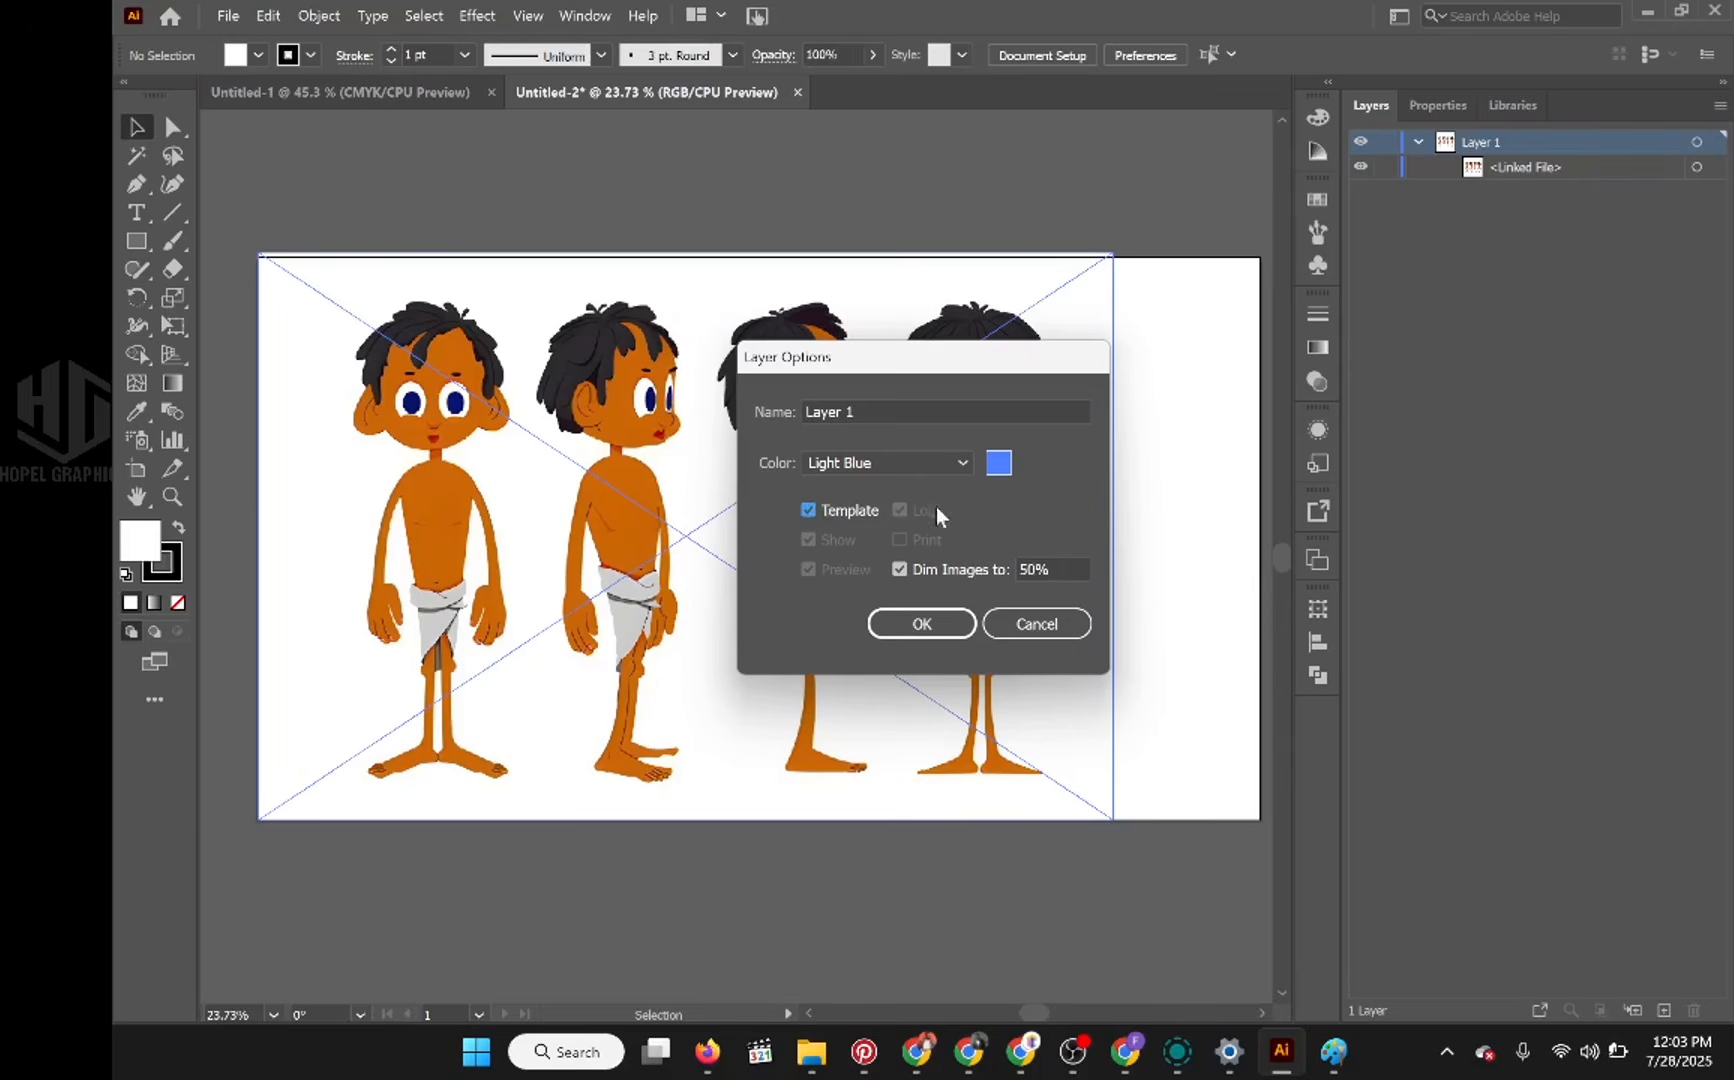
left_click(940, 624)
left_click(940, 624)
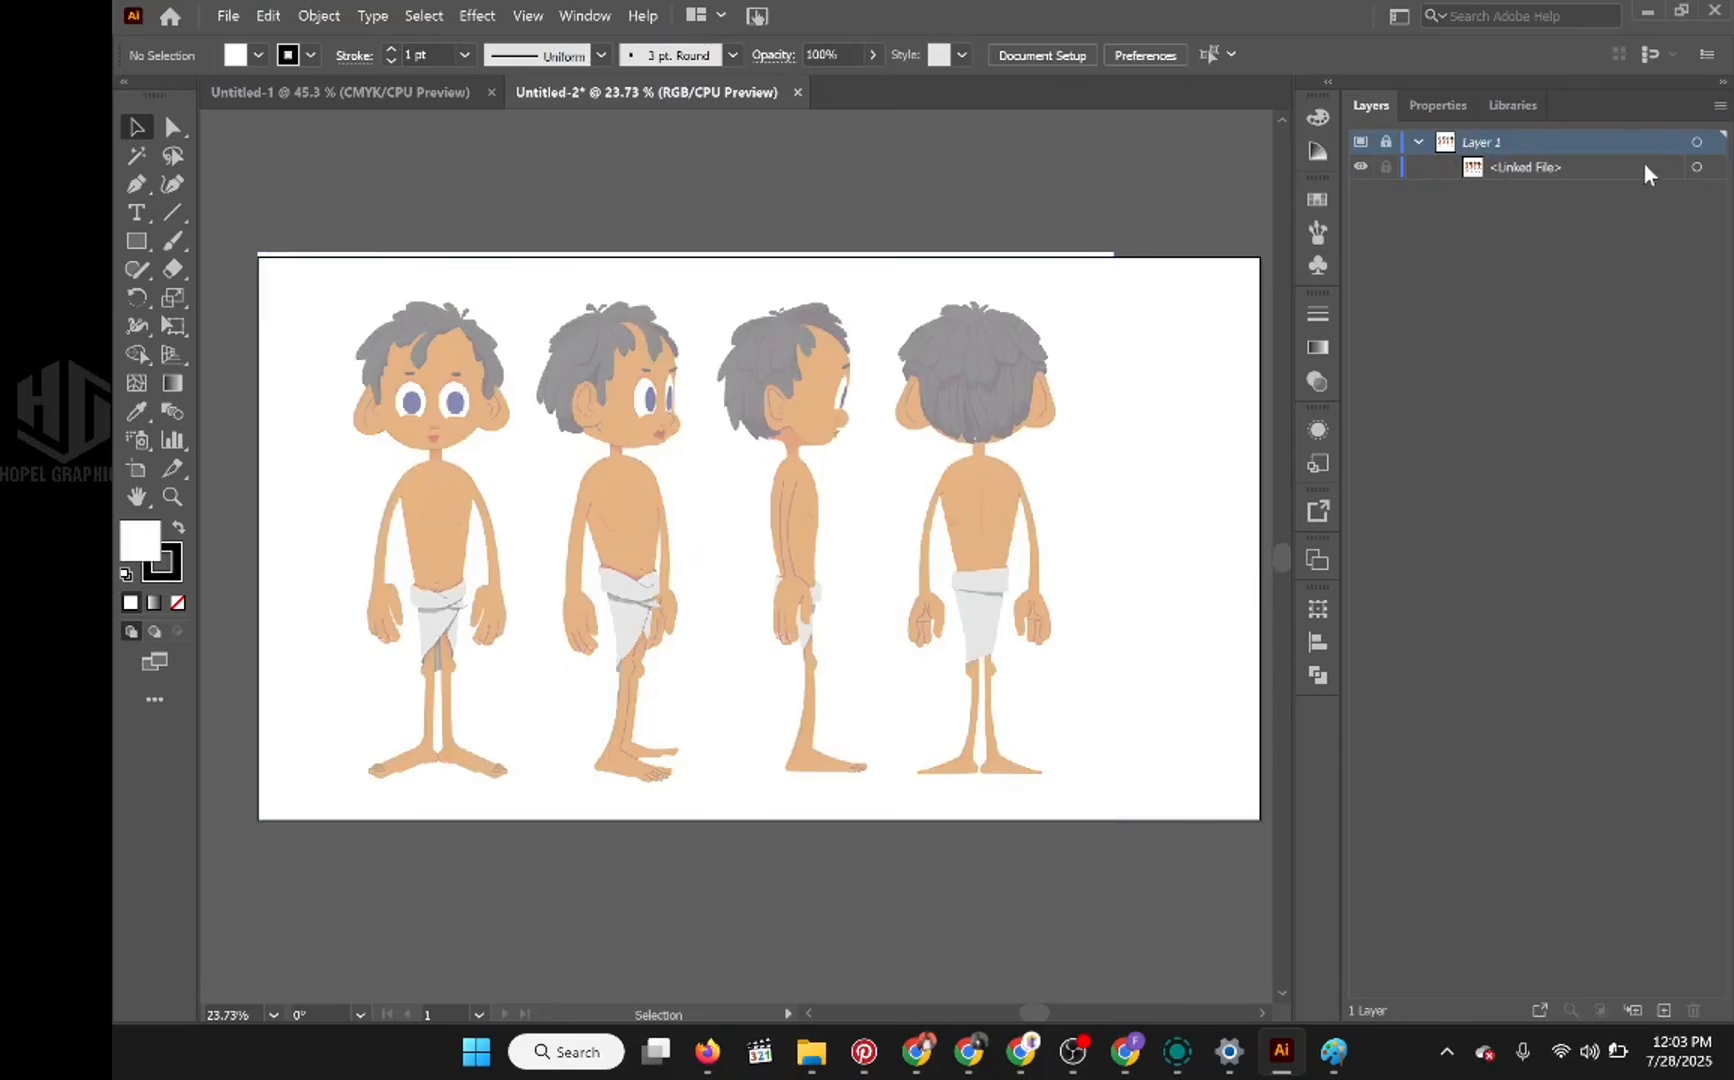
Step: Add a new layer above the template layer and rename it Head BG
scroll(499, 486, "up", 1)
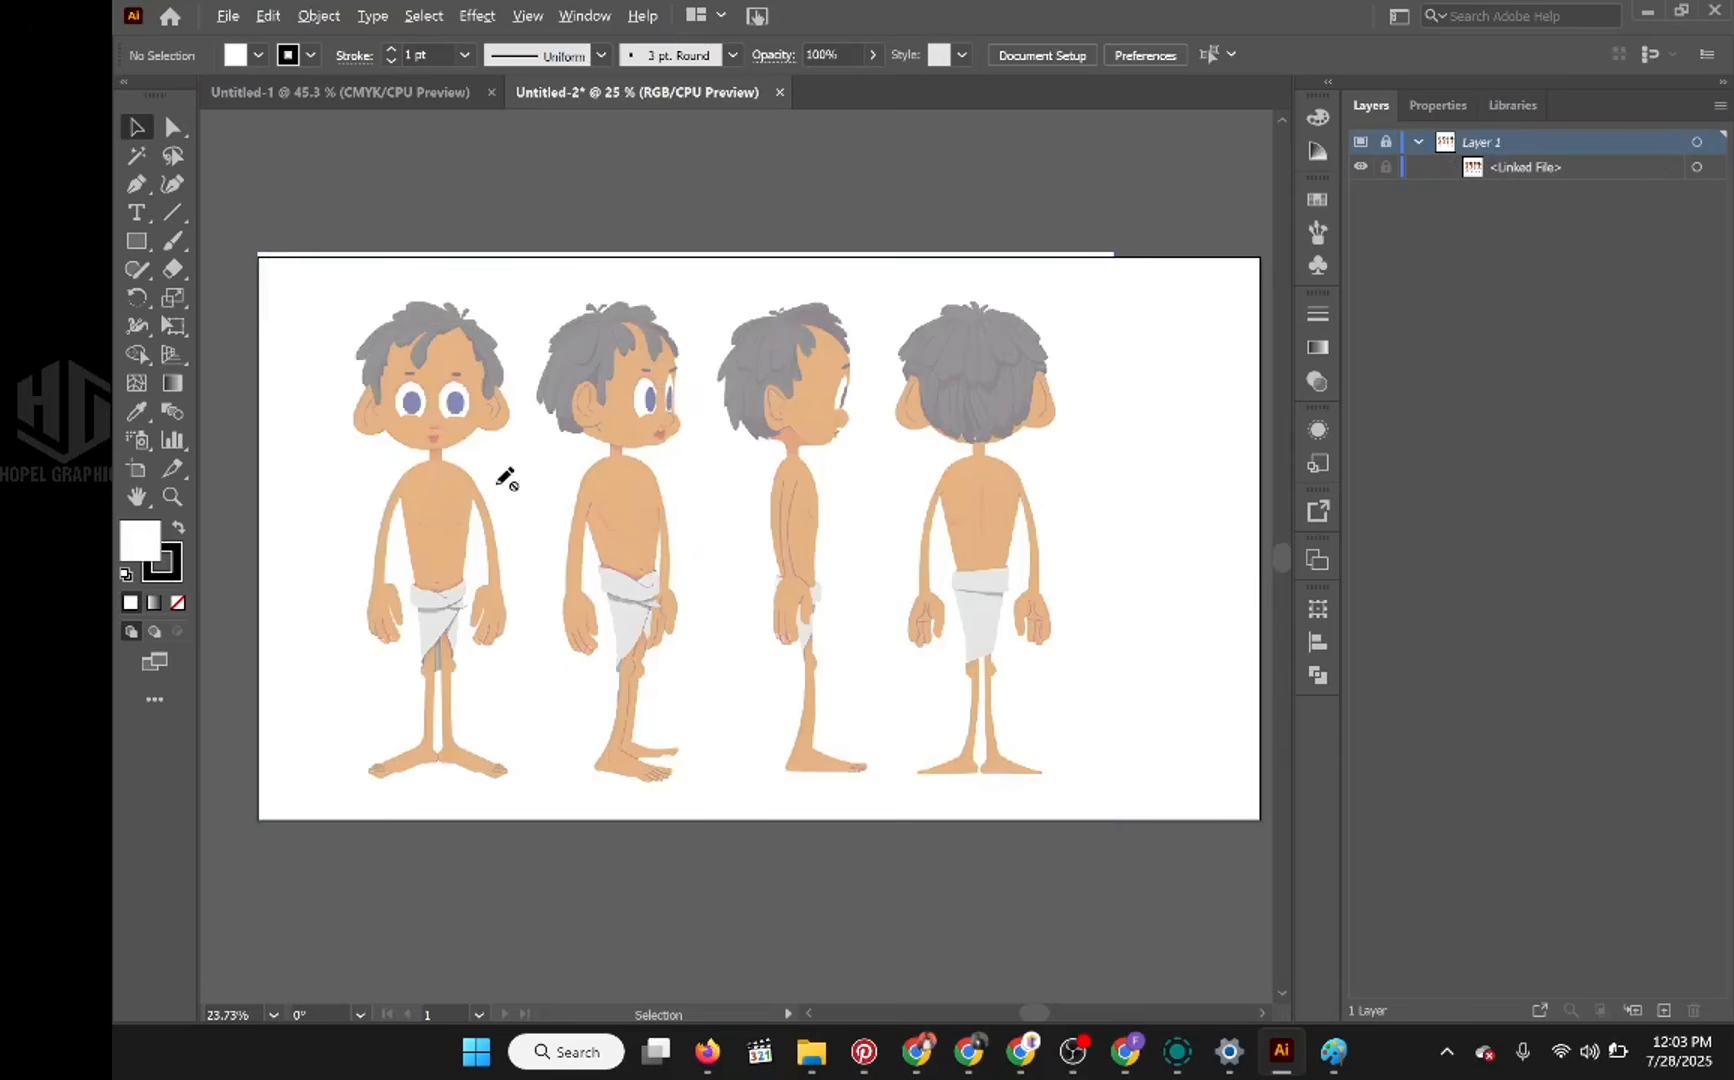
scroll(510, 482, "up", 2)
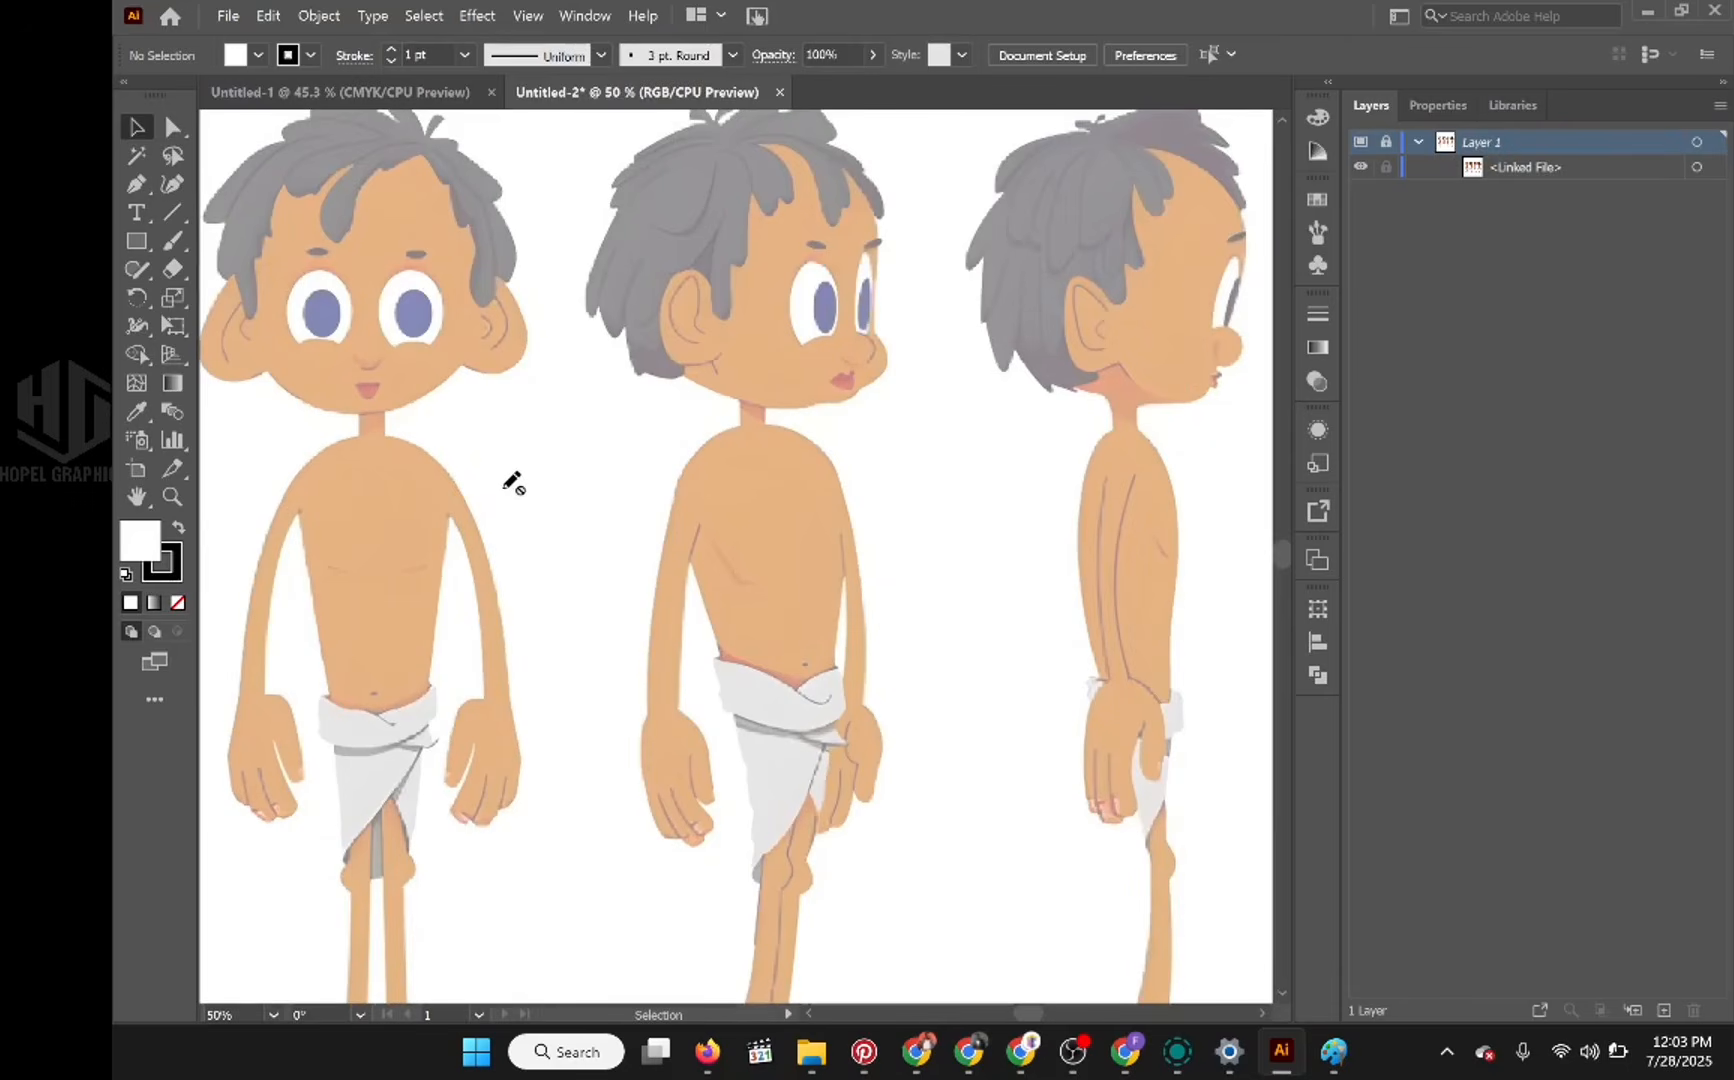
left_click_drag(503, 468, 763, 554)
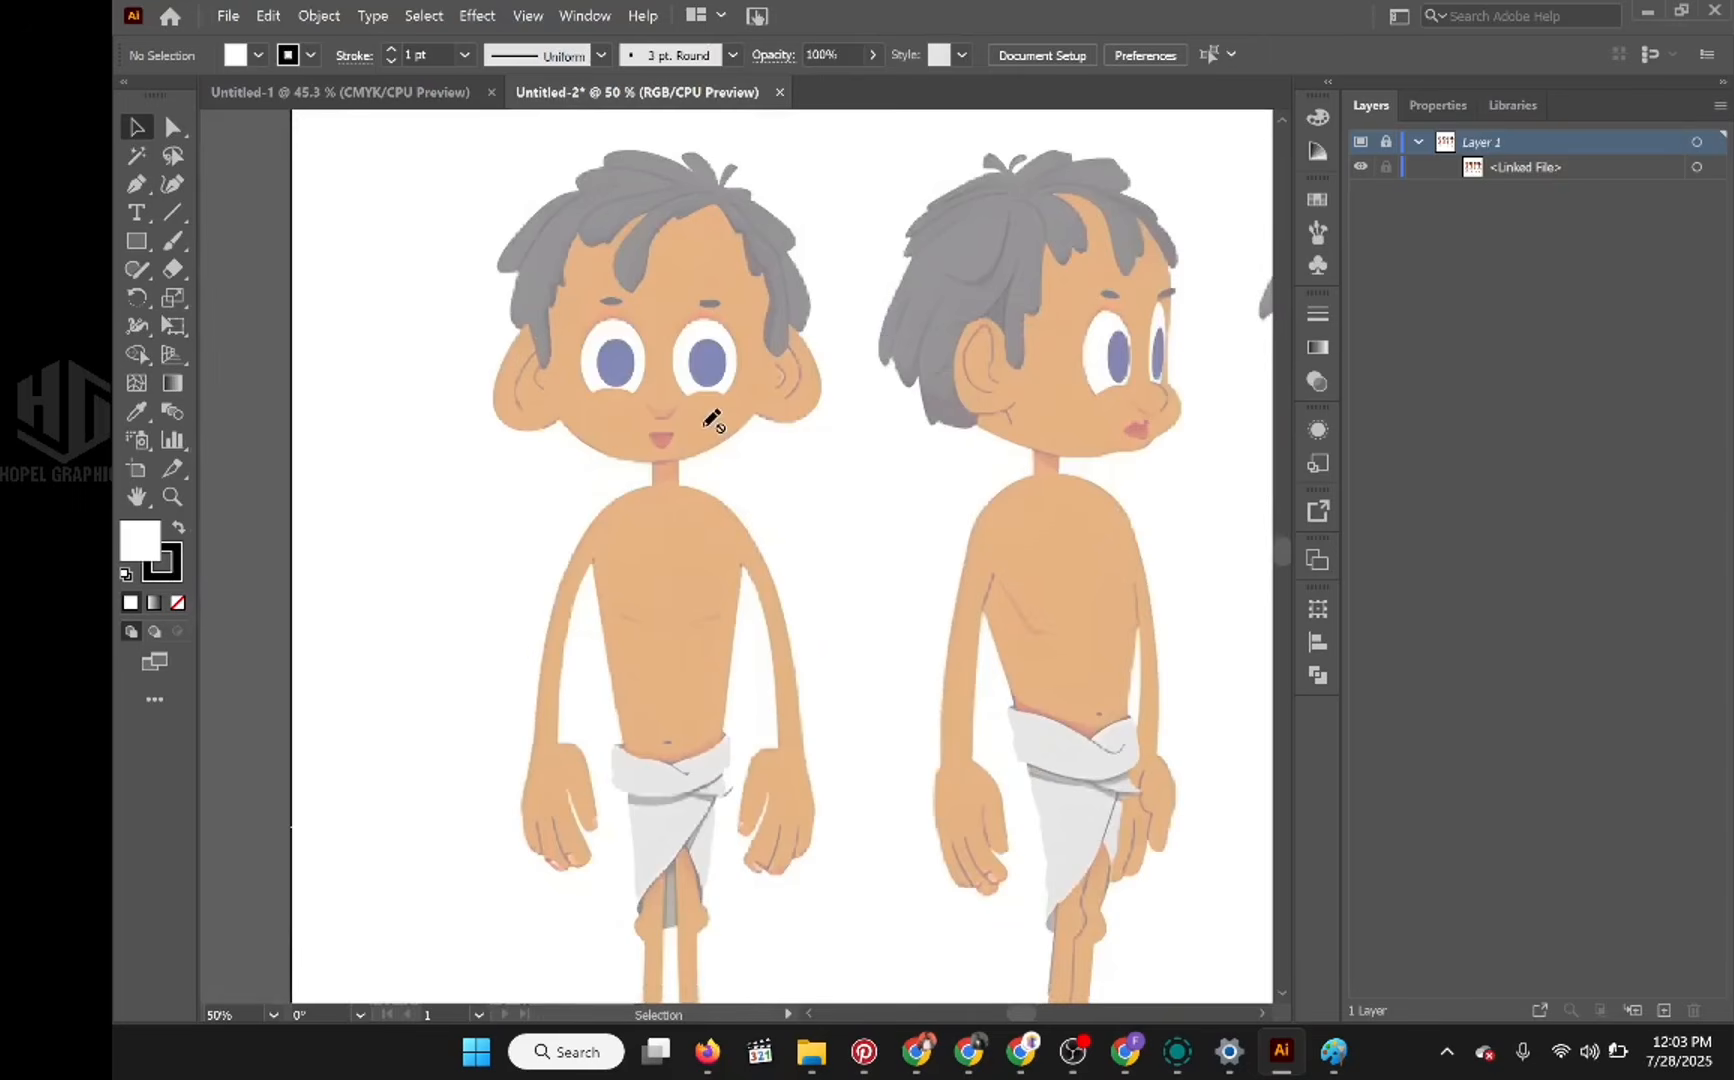
scroll(712, 420, "down", 4)
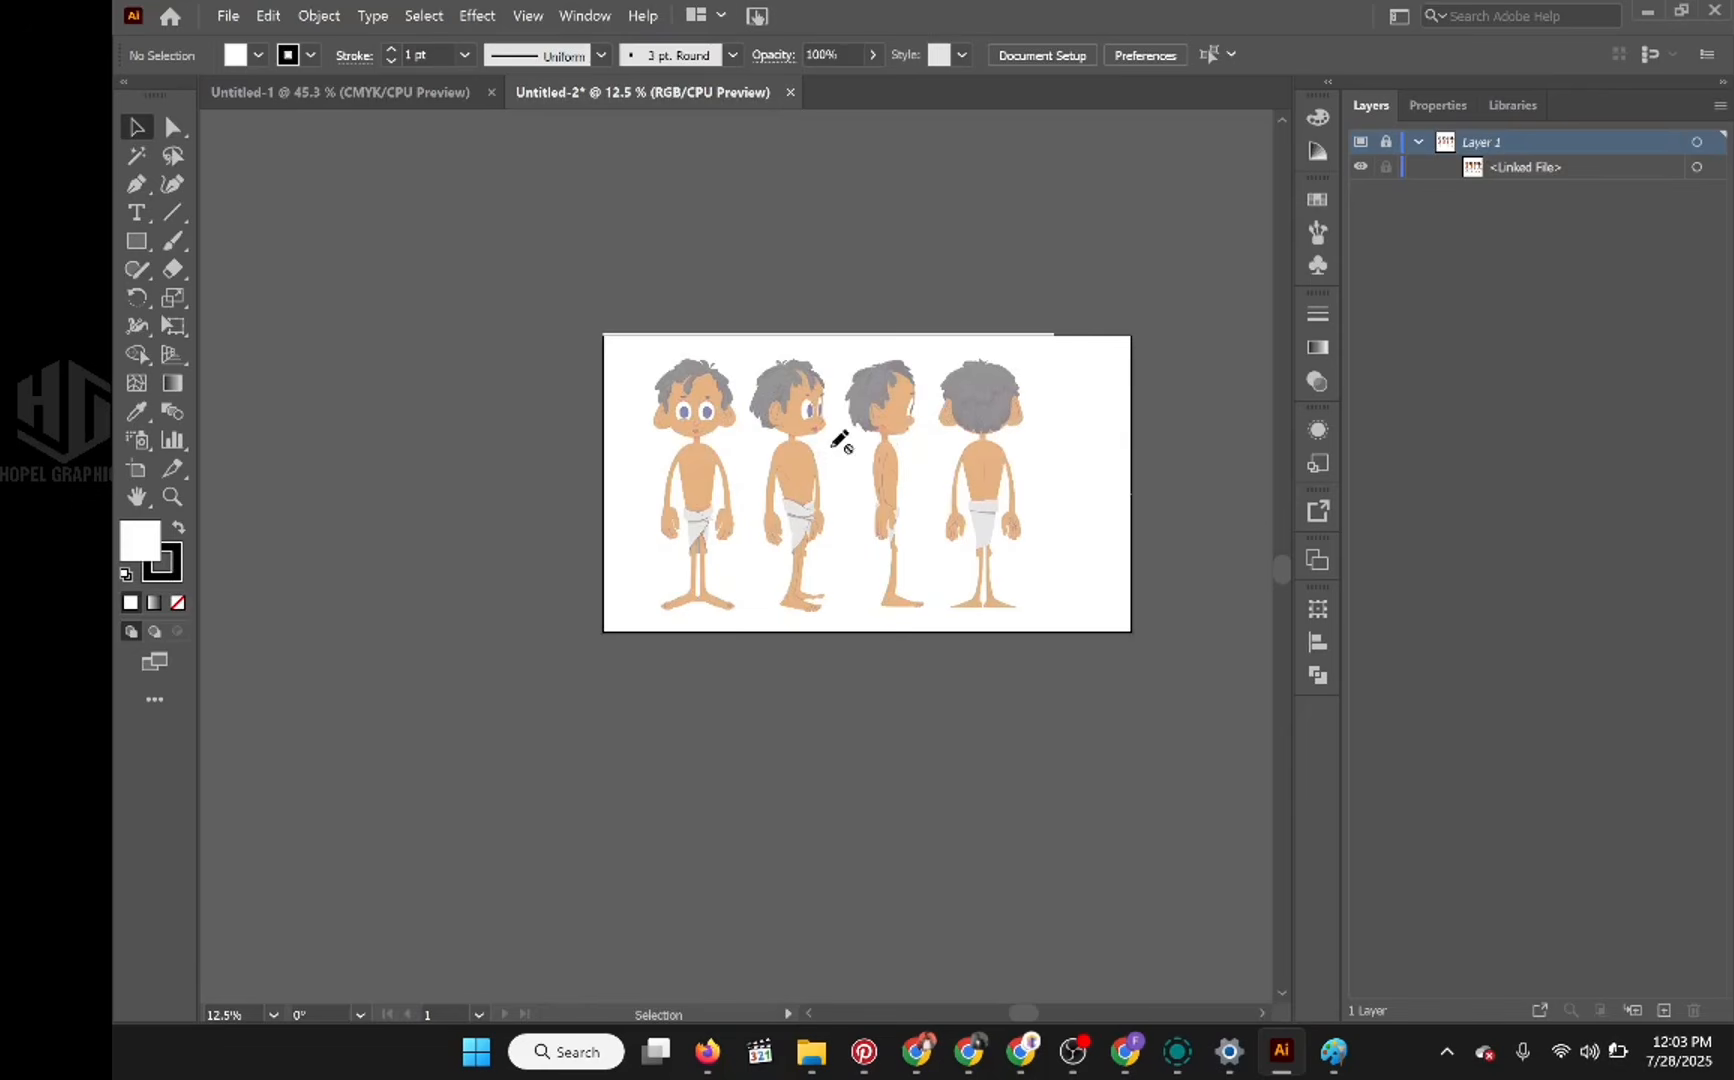
scroll(843, 442, "up", 3)
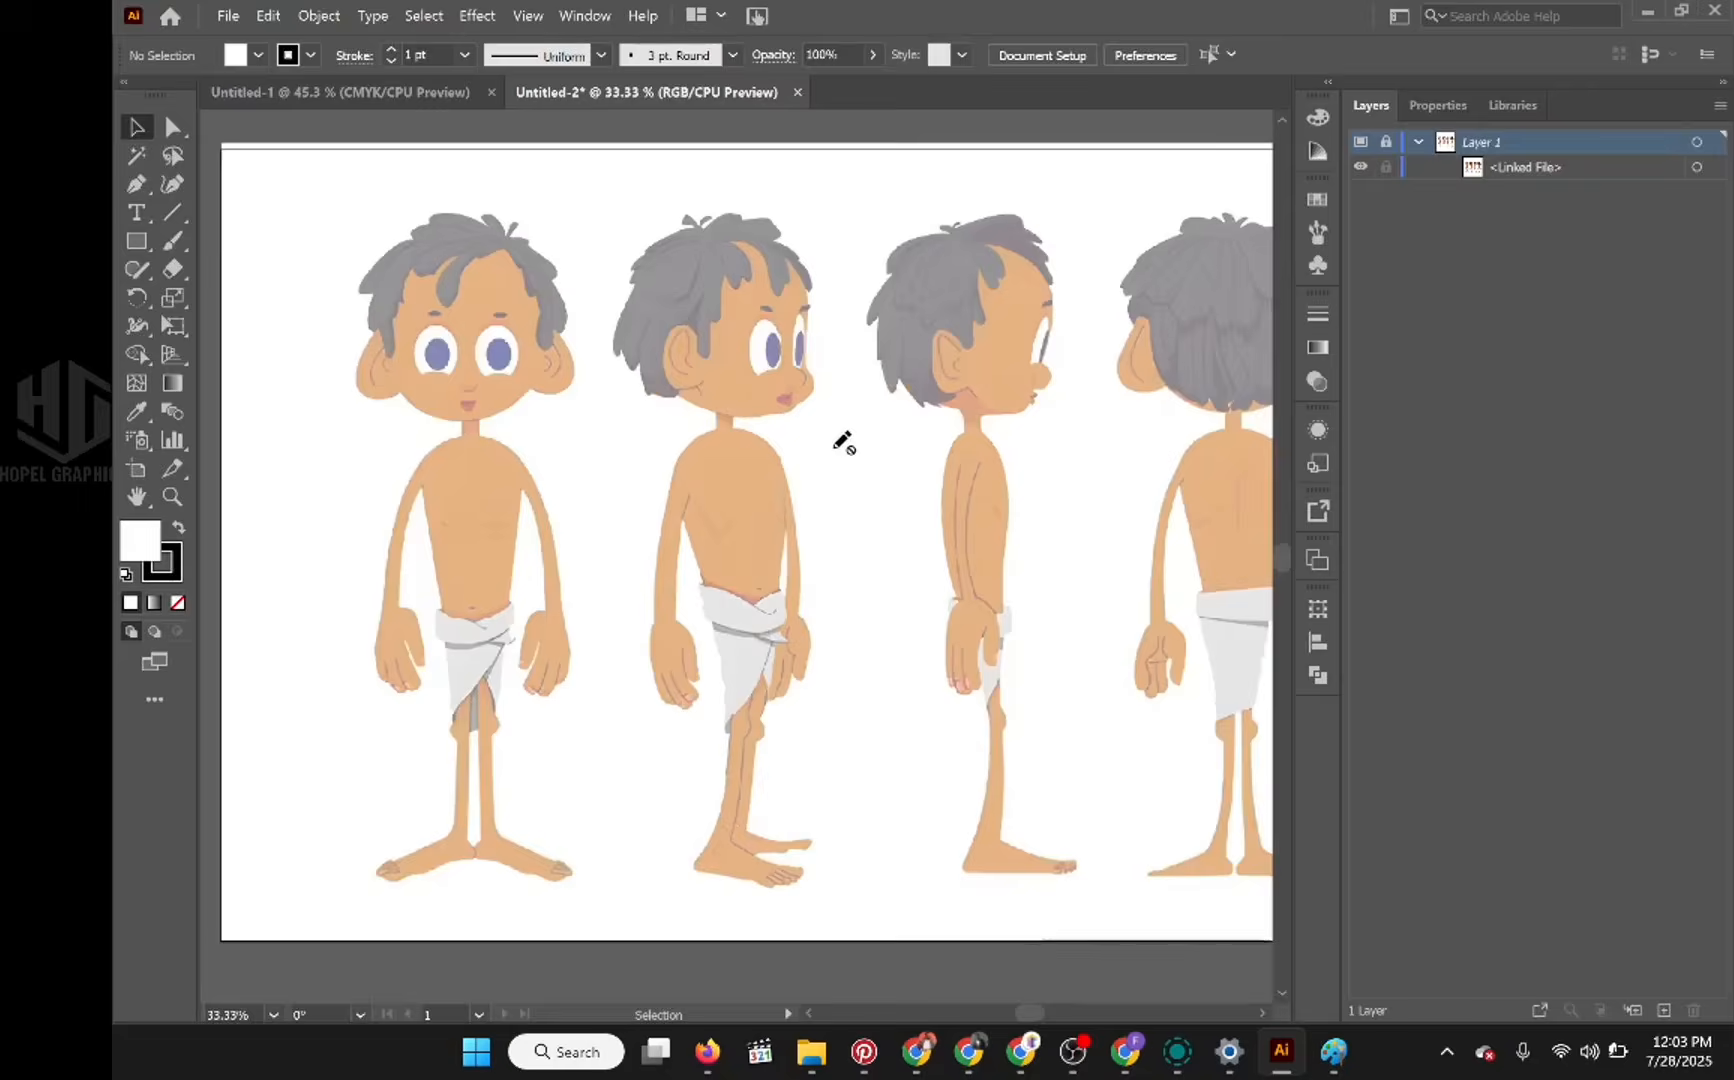
left_click_drag(558, 440, 805, 485)
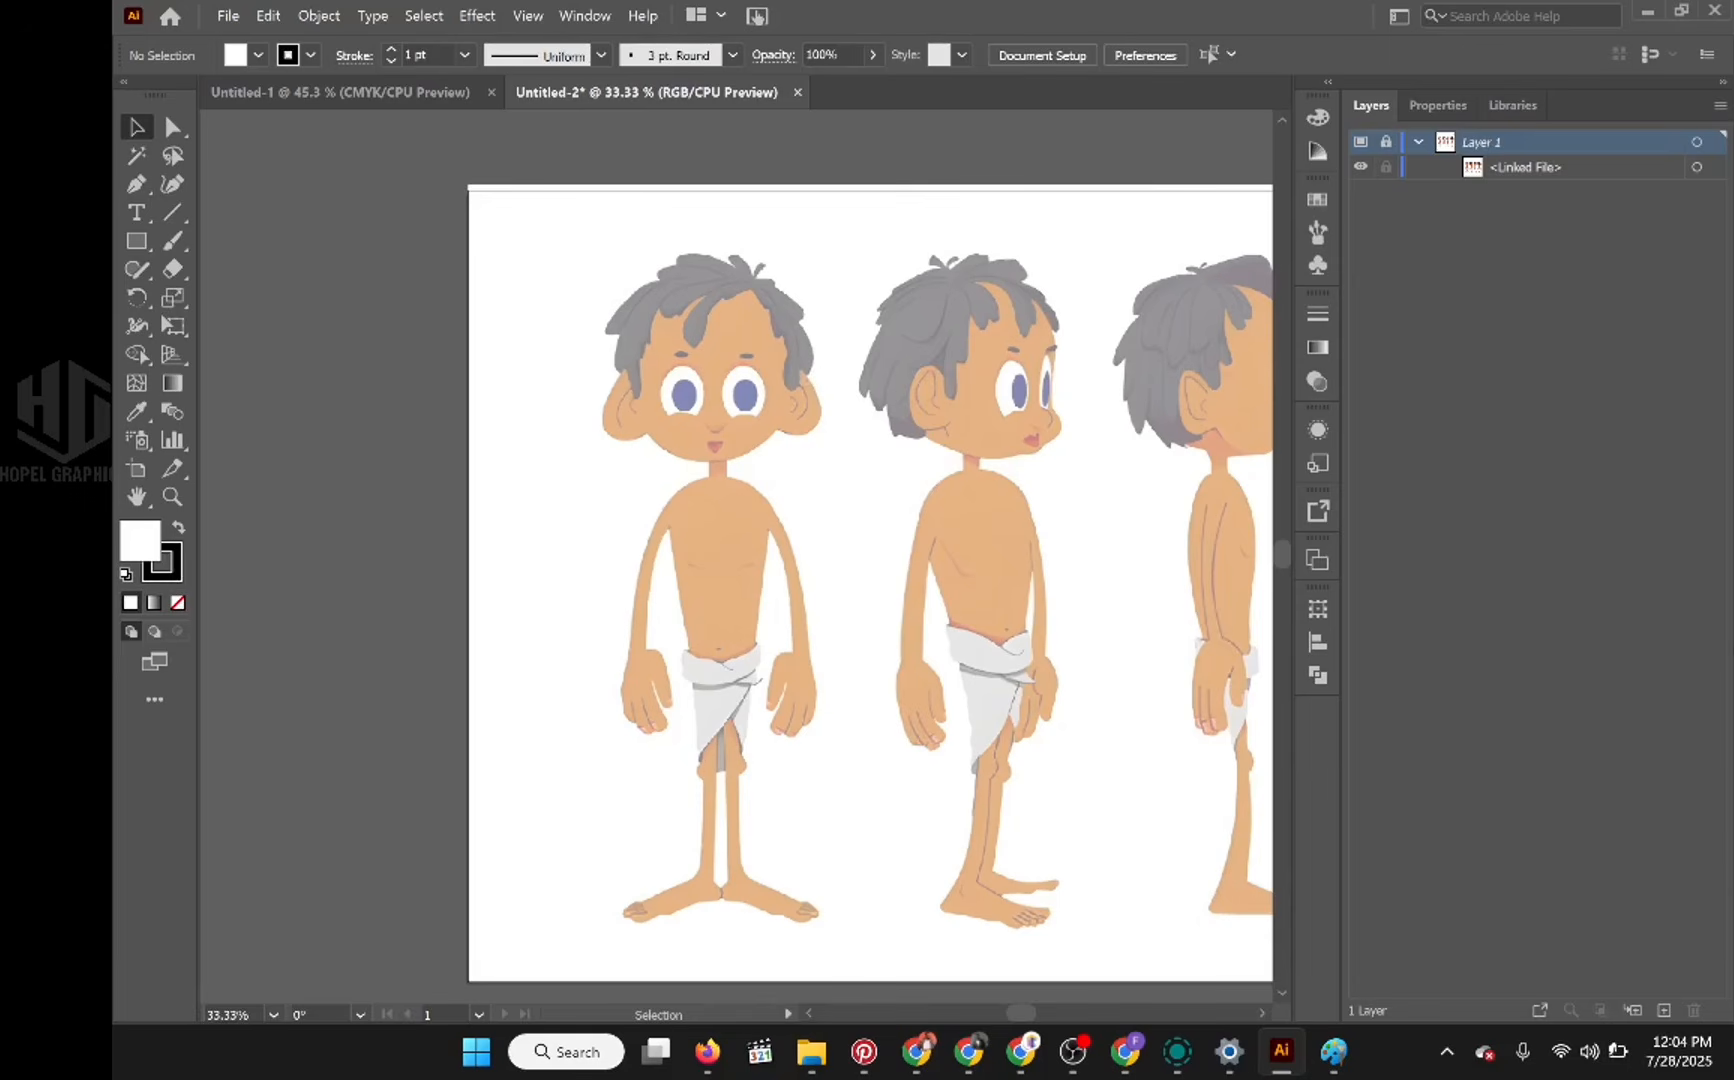
left_click(1662, 1011)
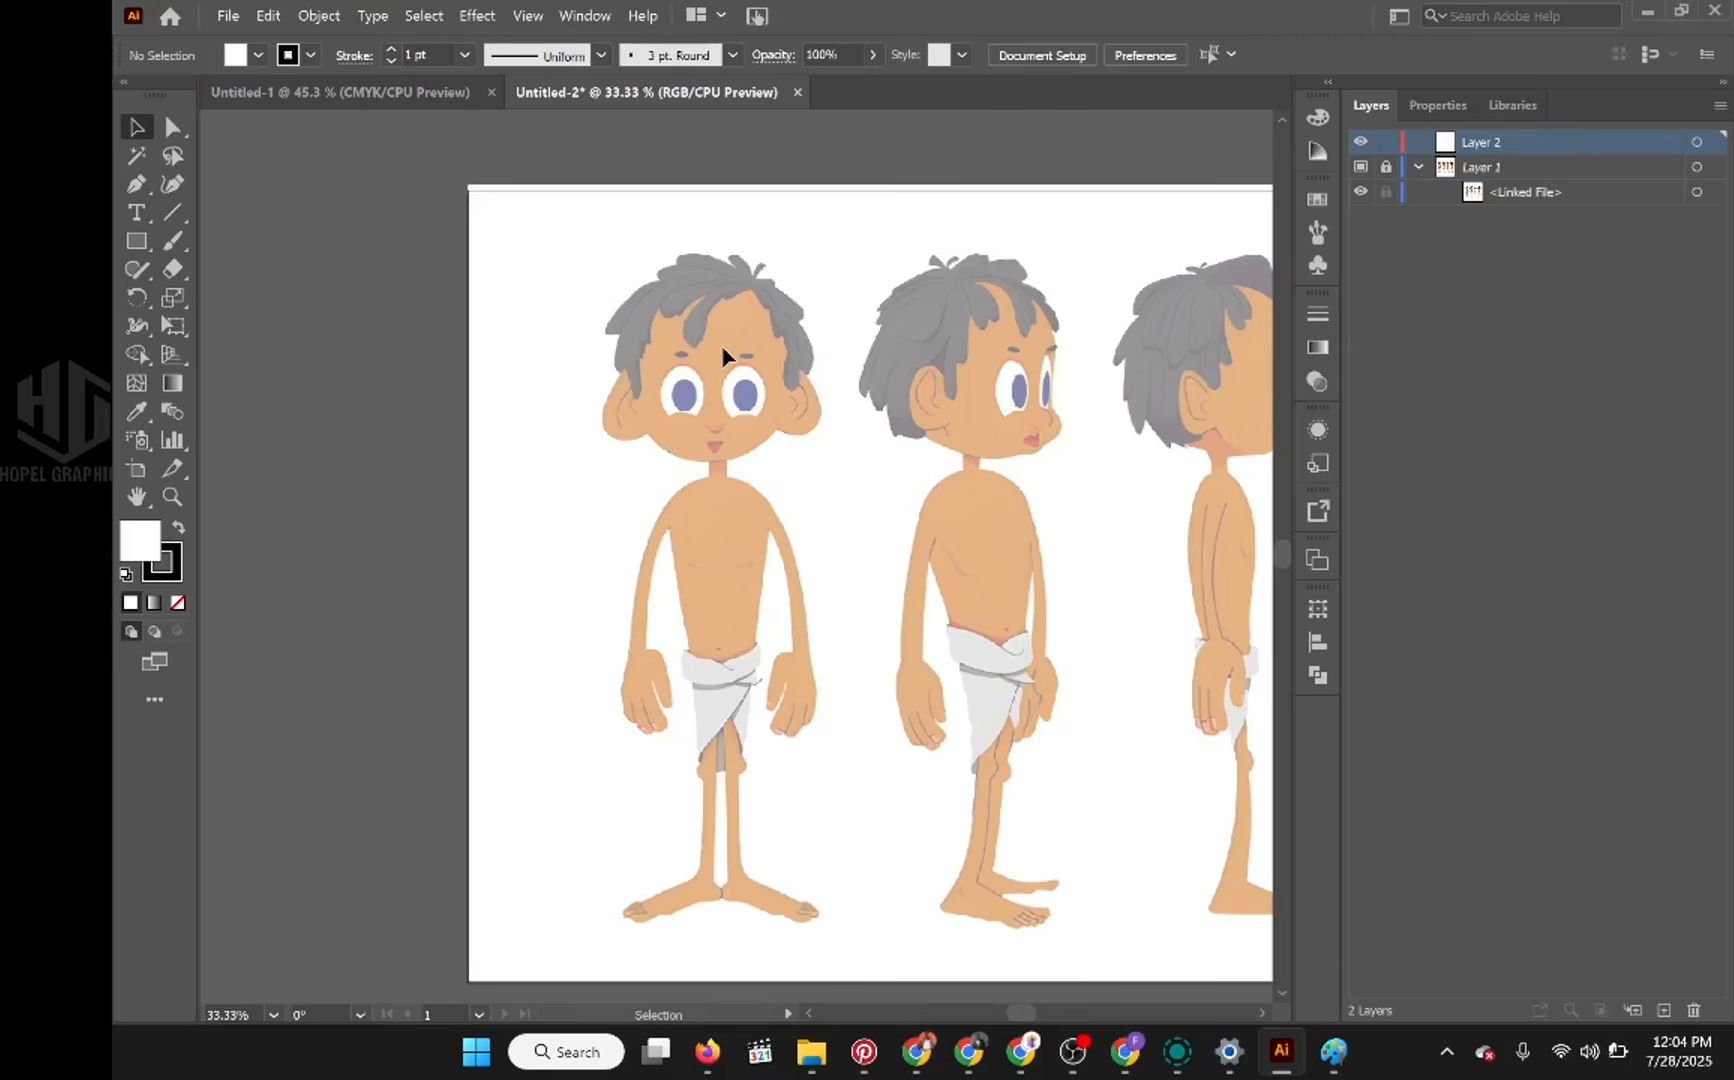
double_click(1484, 145)
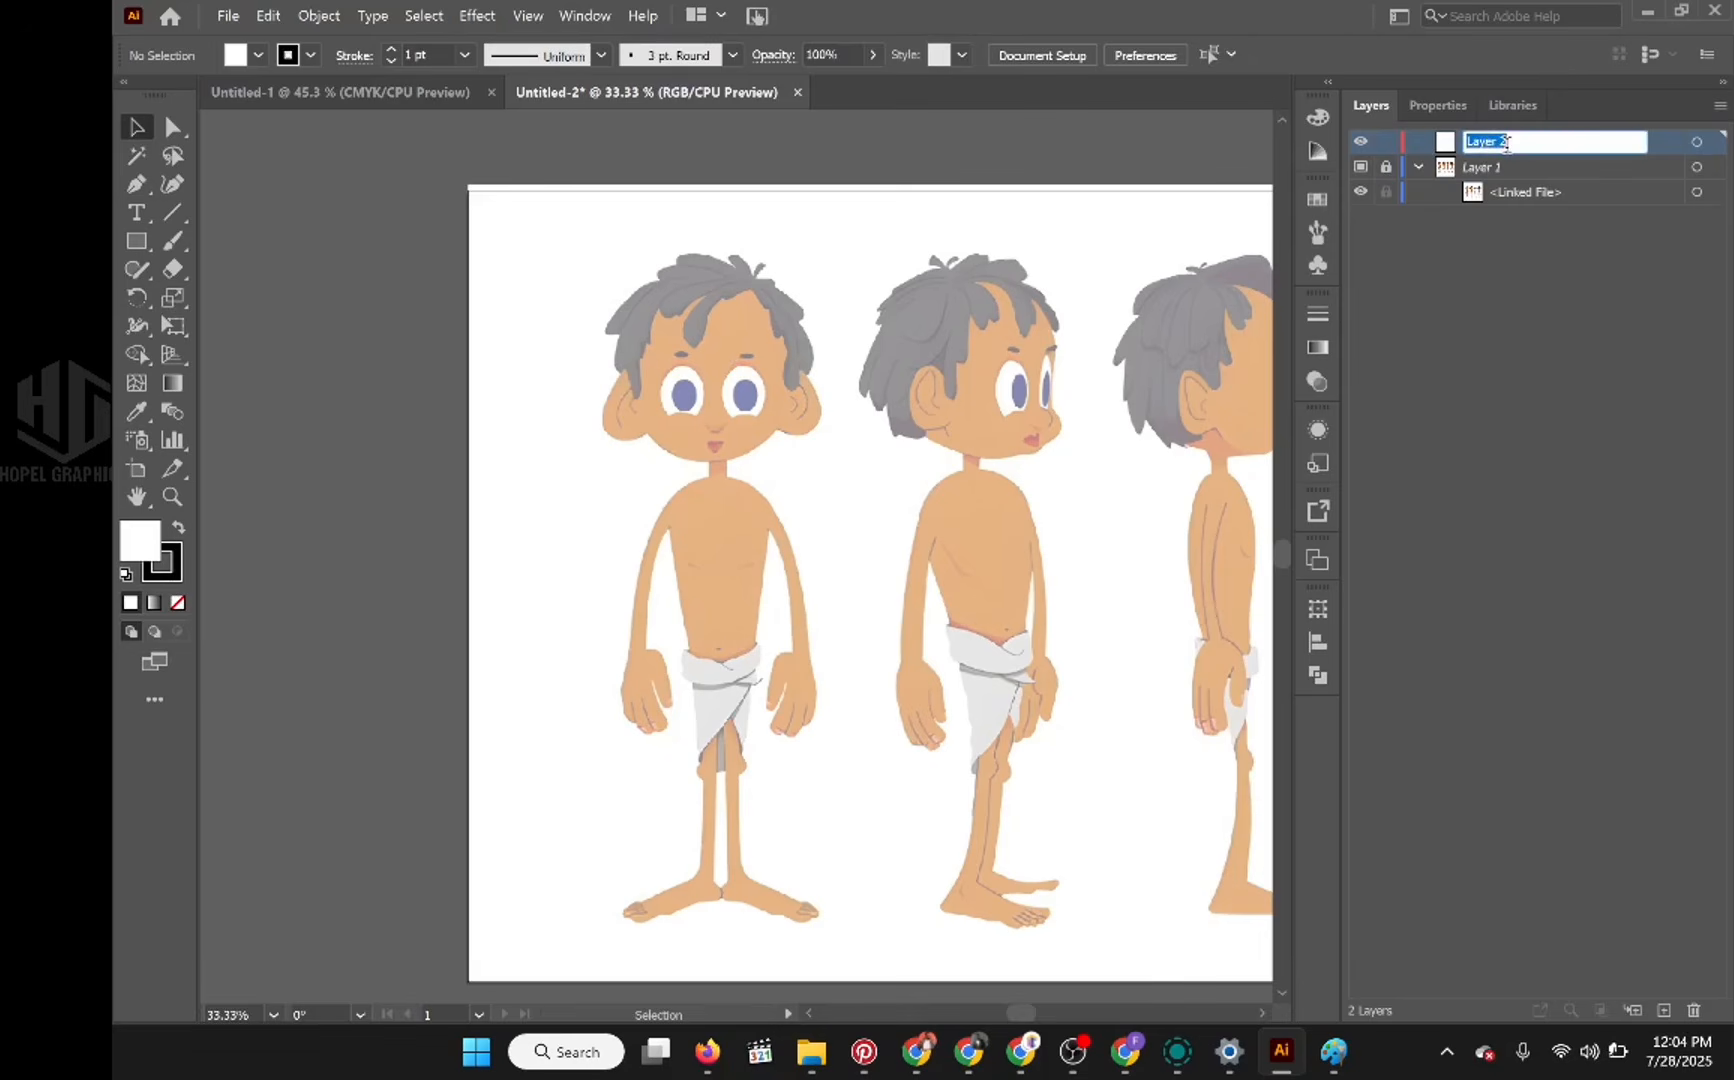
type("Head BG")
key("Return")
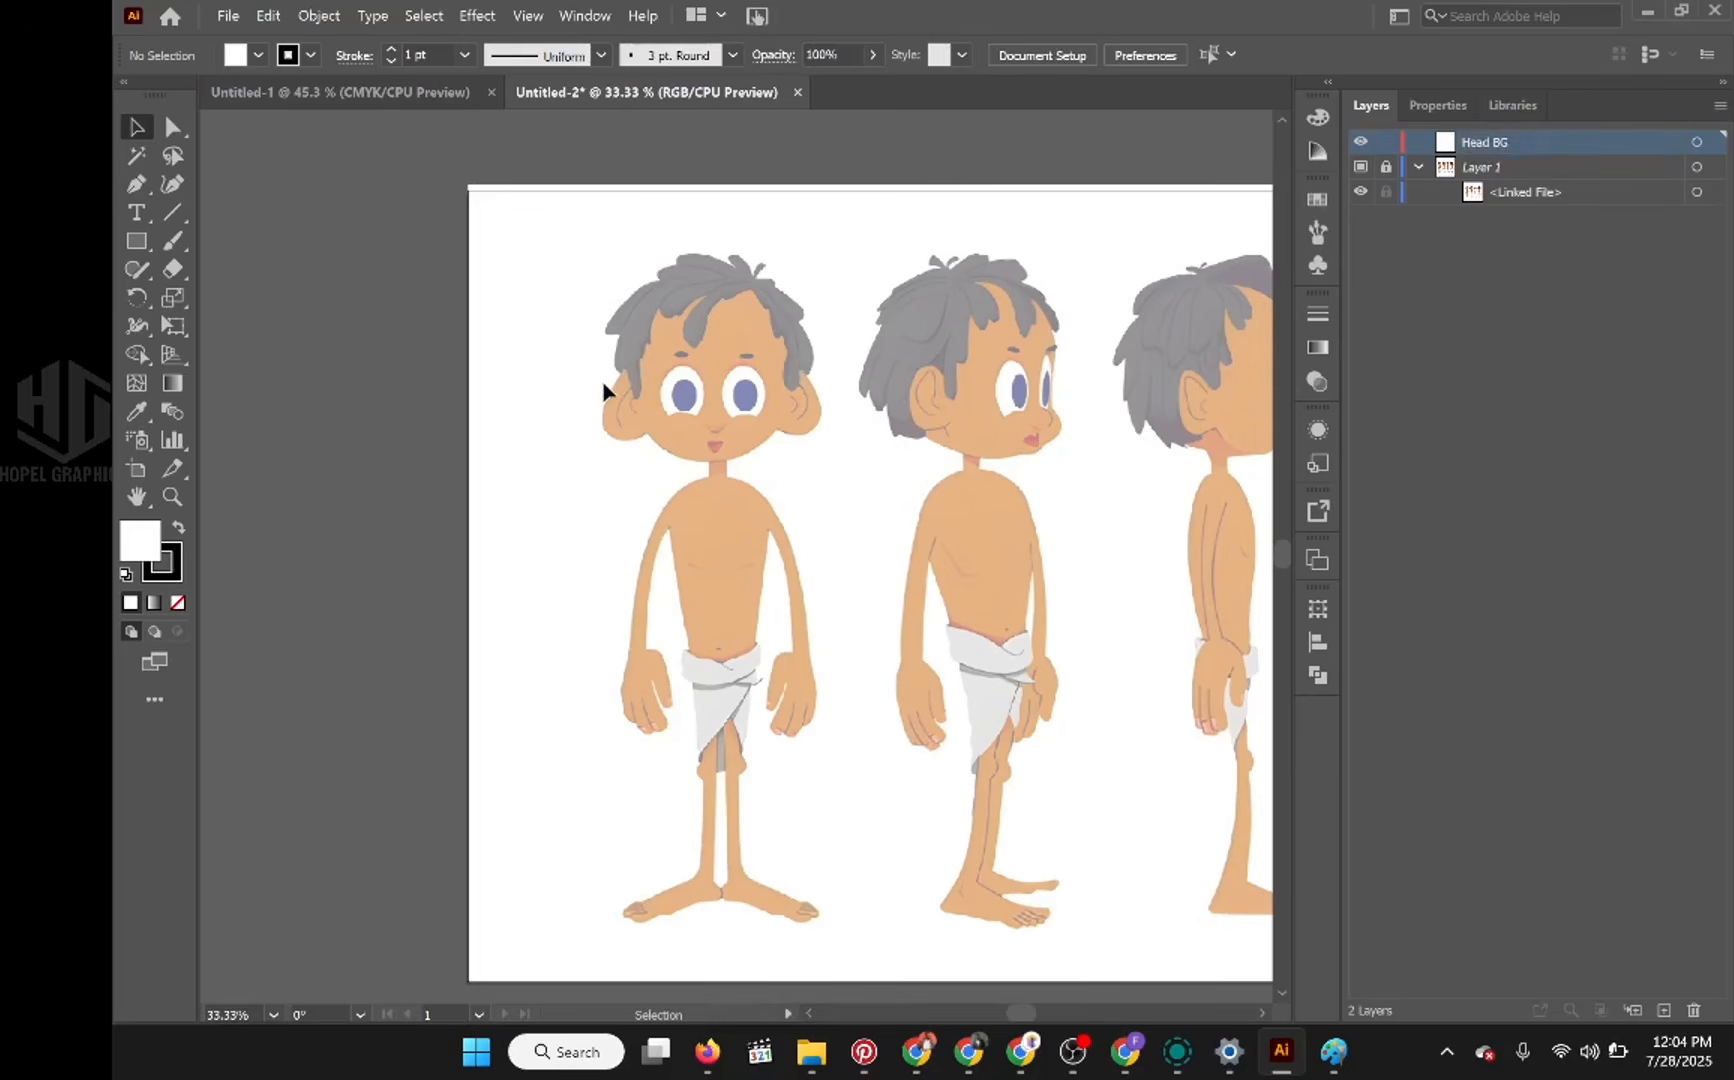
left_click(733, 56)
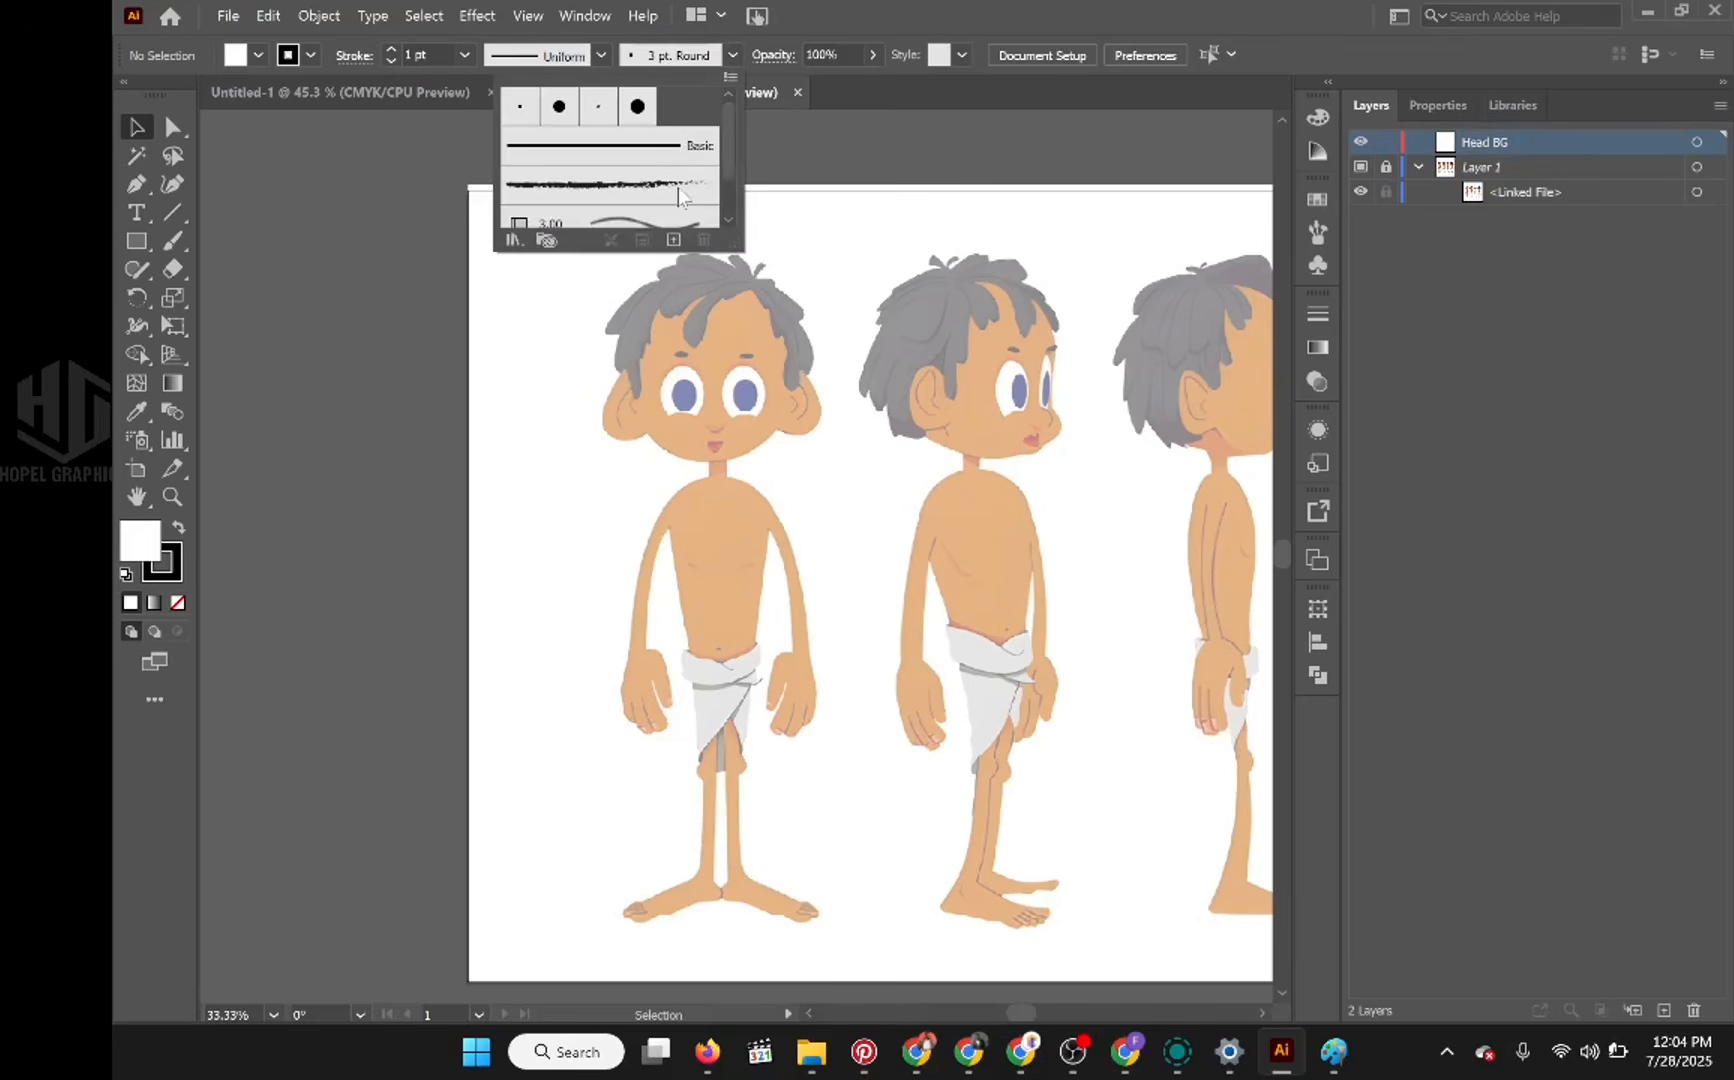
scroll(678, 194, "down", 1)
scroll(677, 193, "up", 1)
left_click(803, 19)
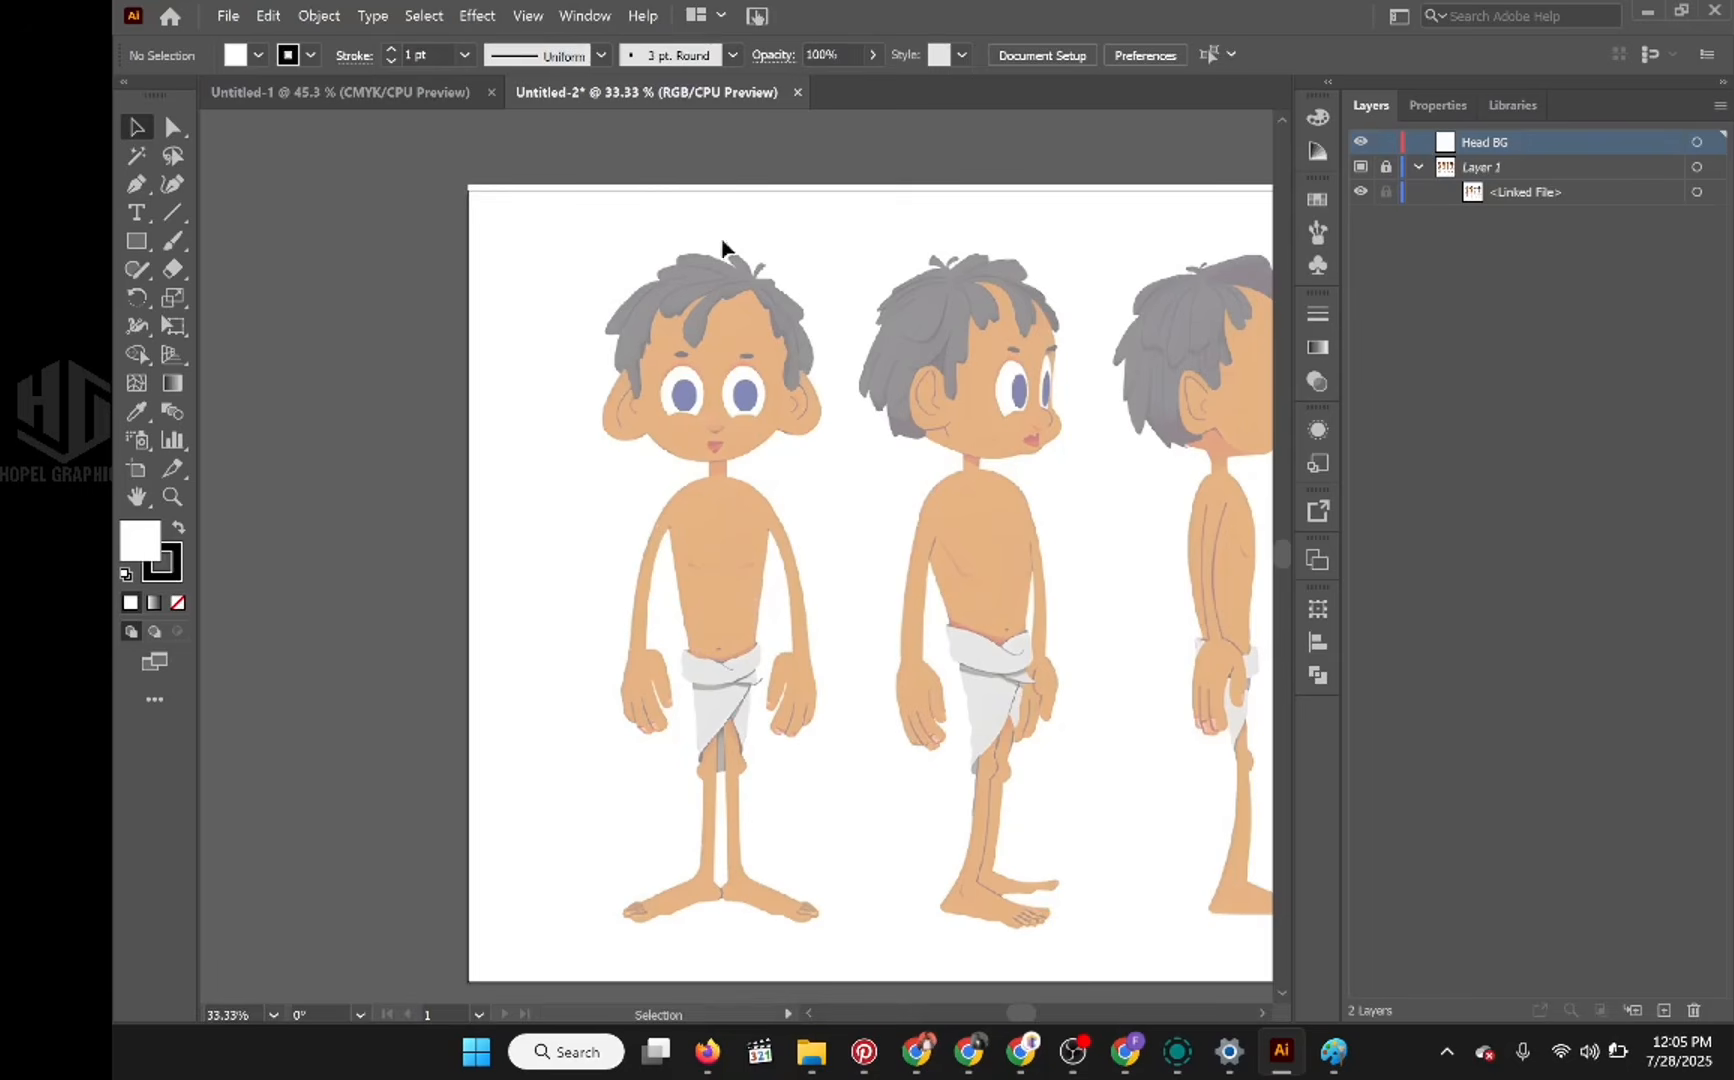
left_click(732, 56)
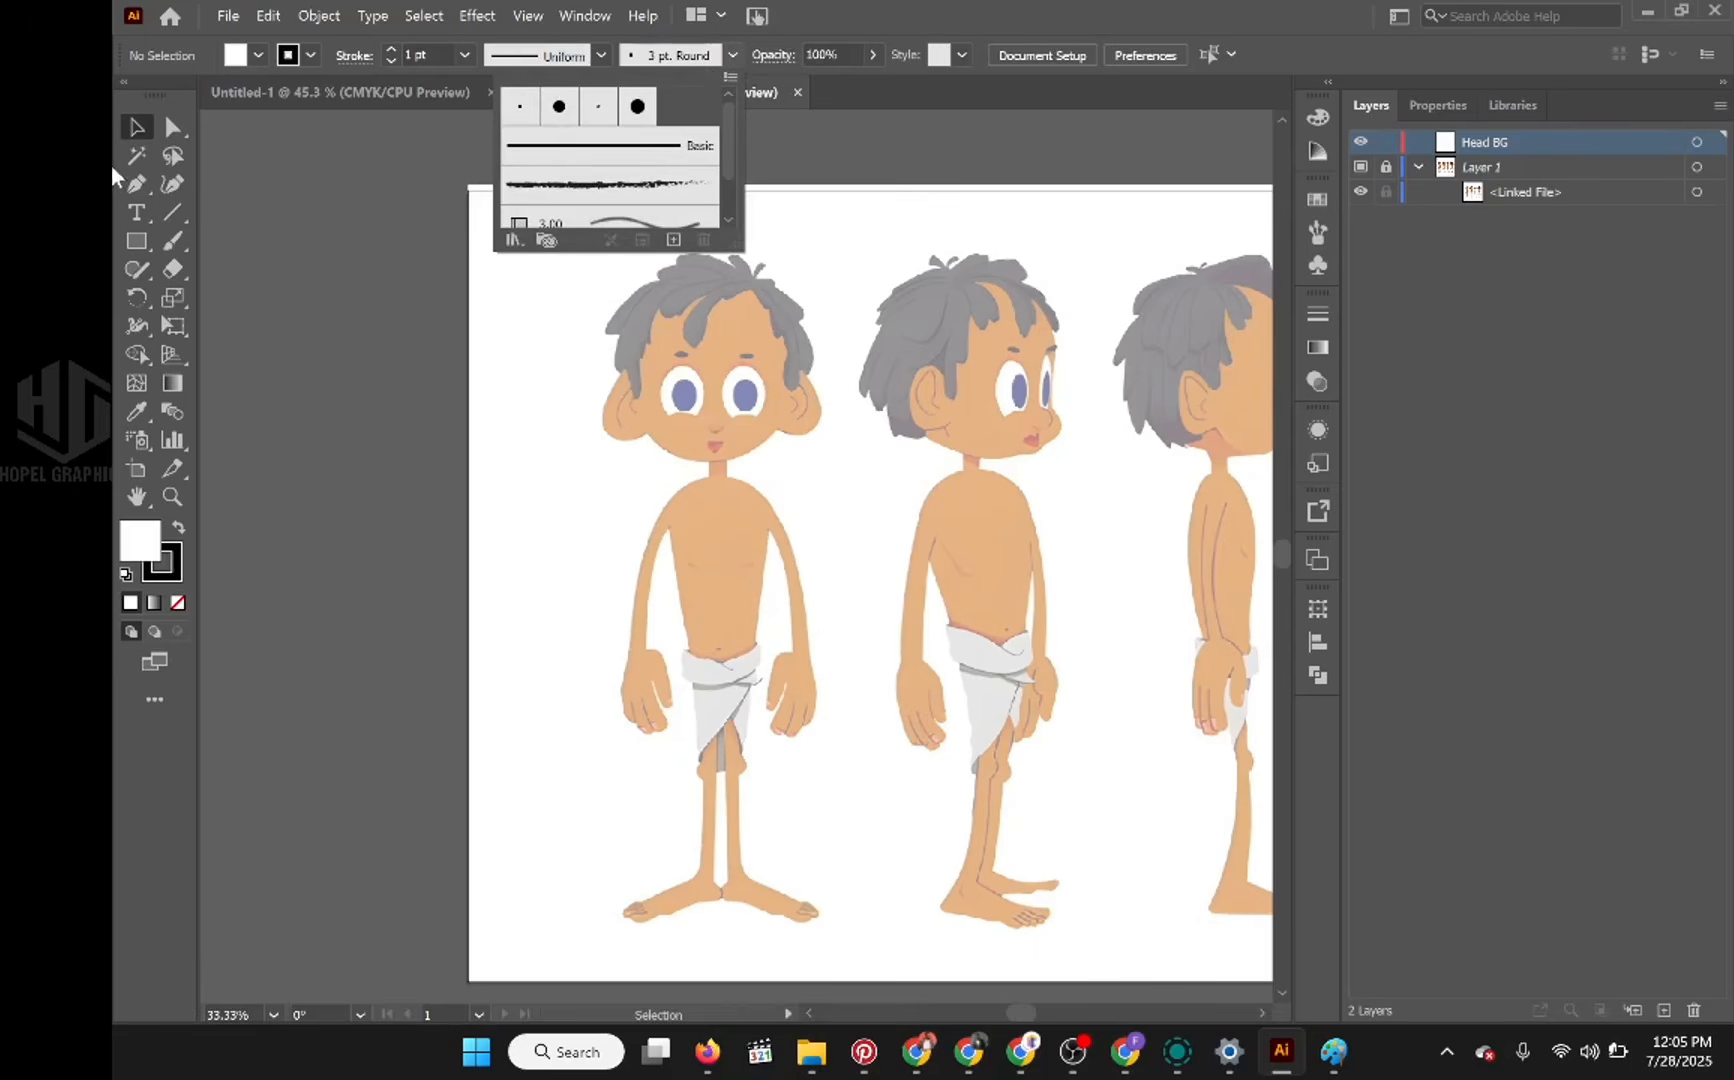
left_click(136, 185)
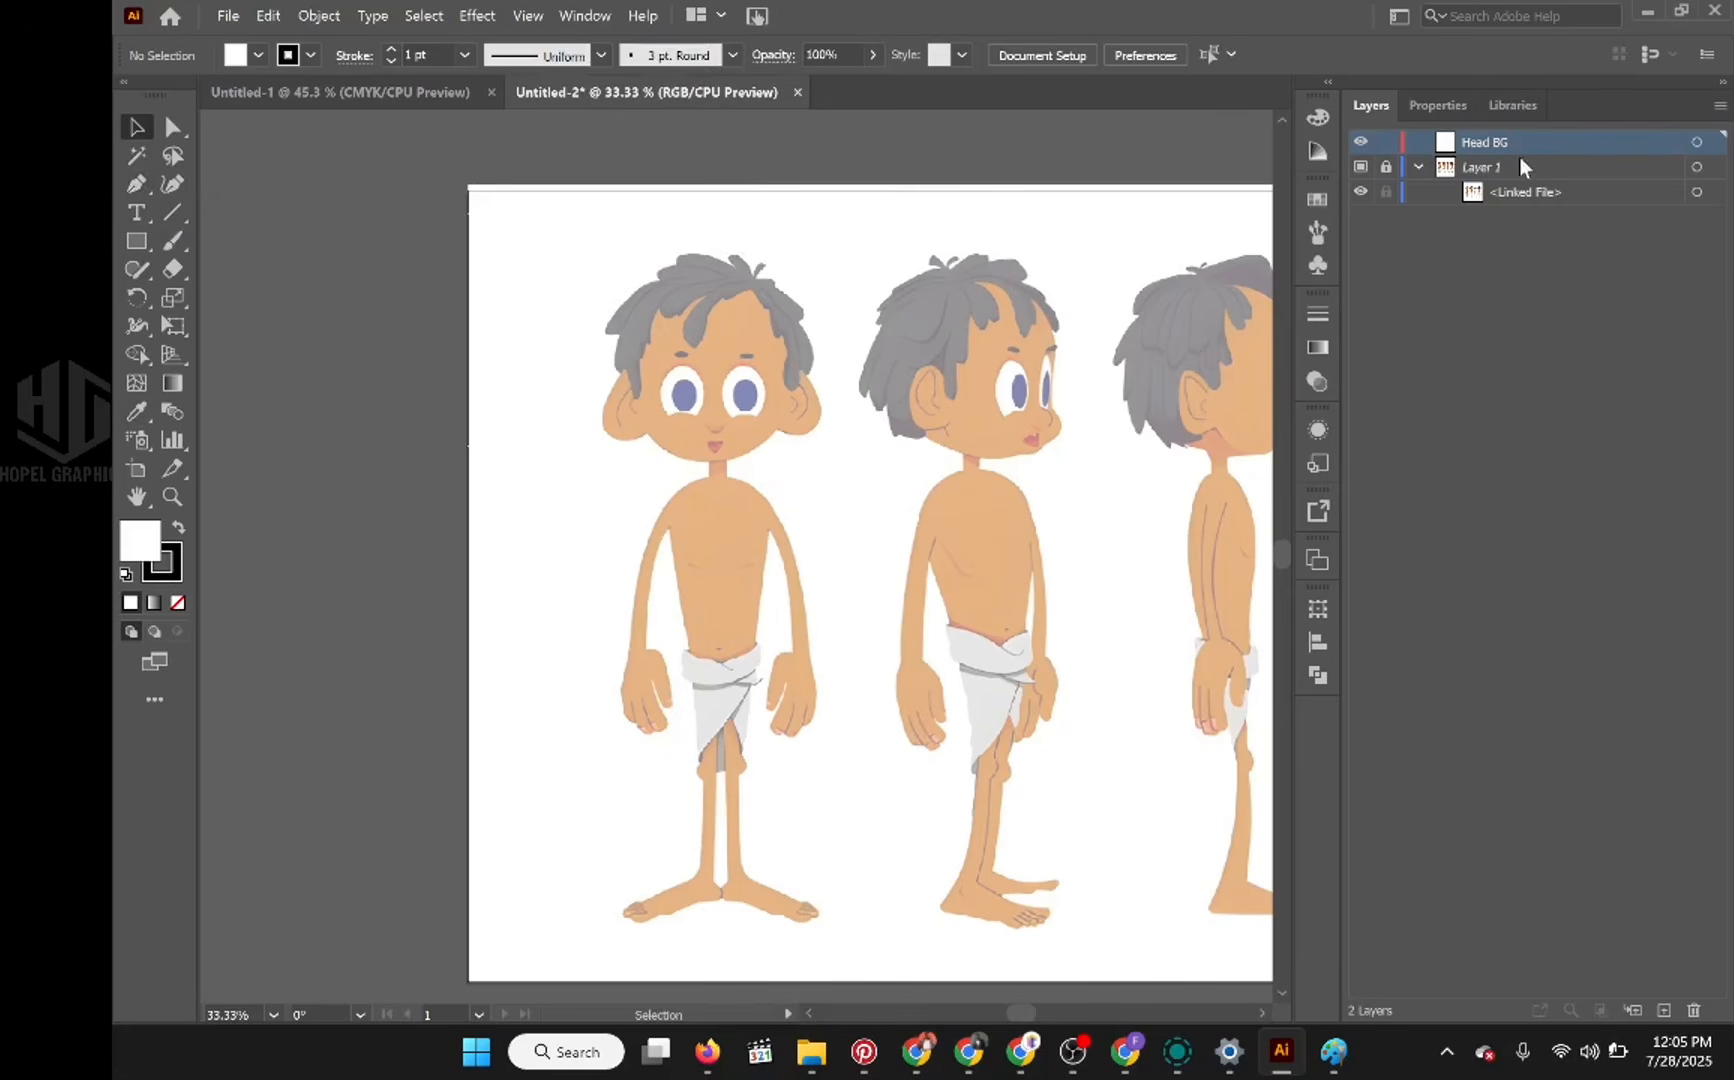
Step: Add a layer above the template layer, sample the boy's face as the fill colour, and darken it to ce8d57
left_click(1494, 167)
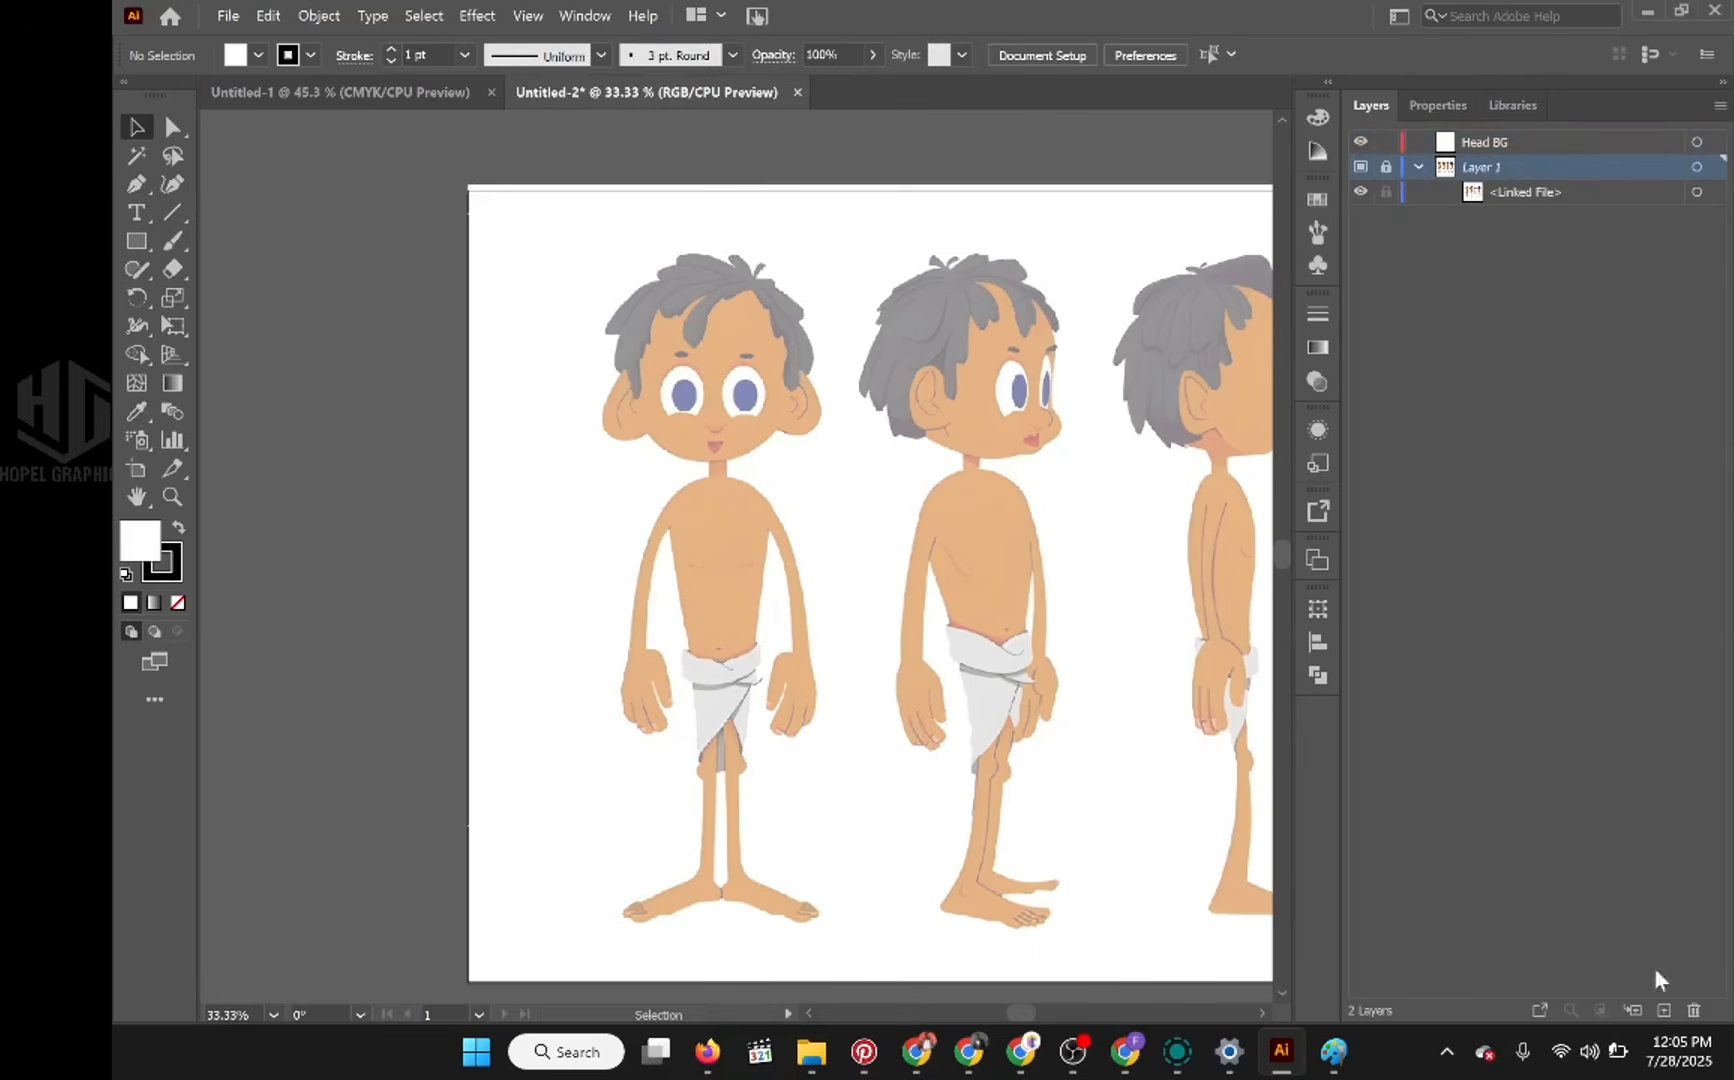
left_click(1664, 1010)
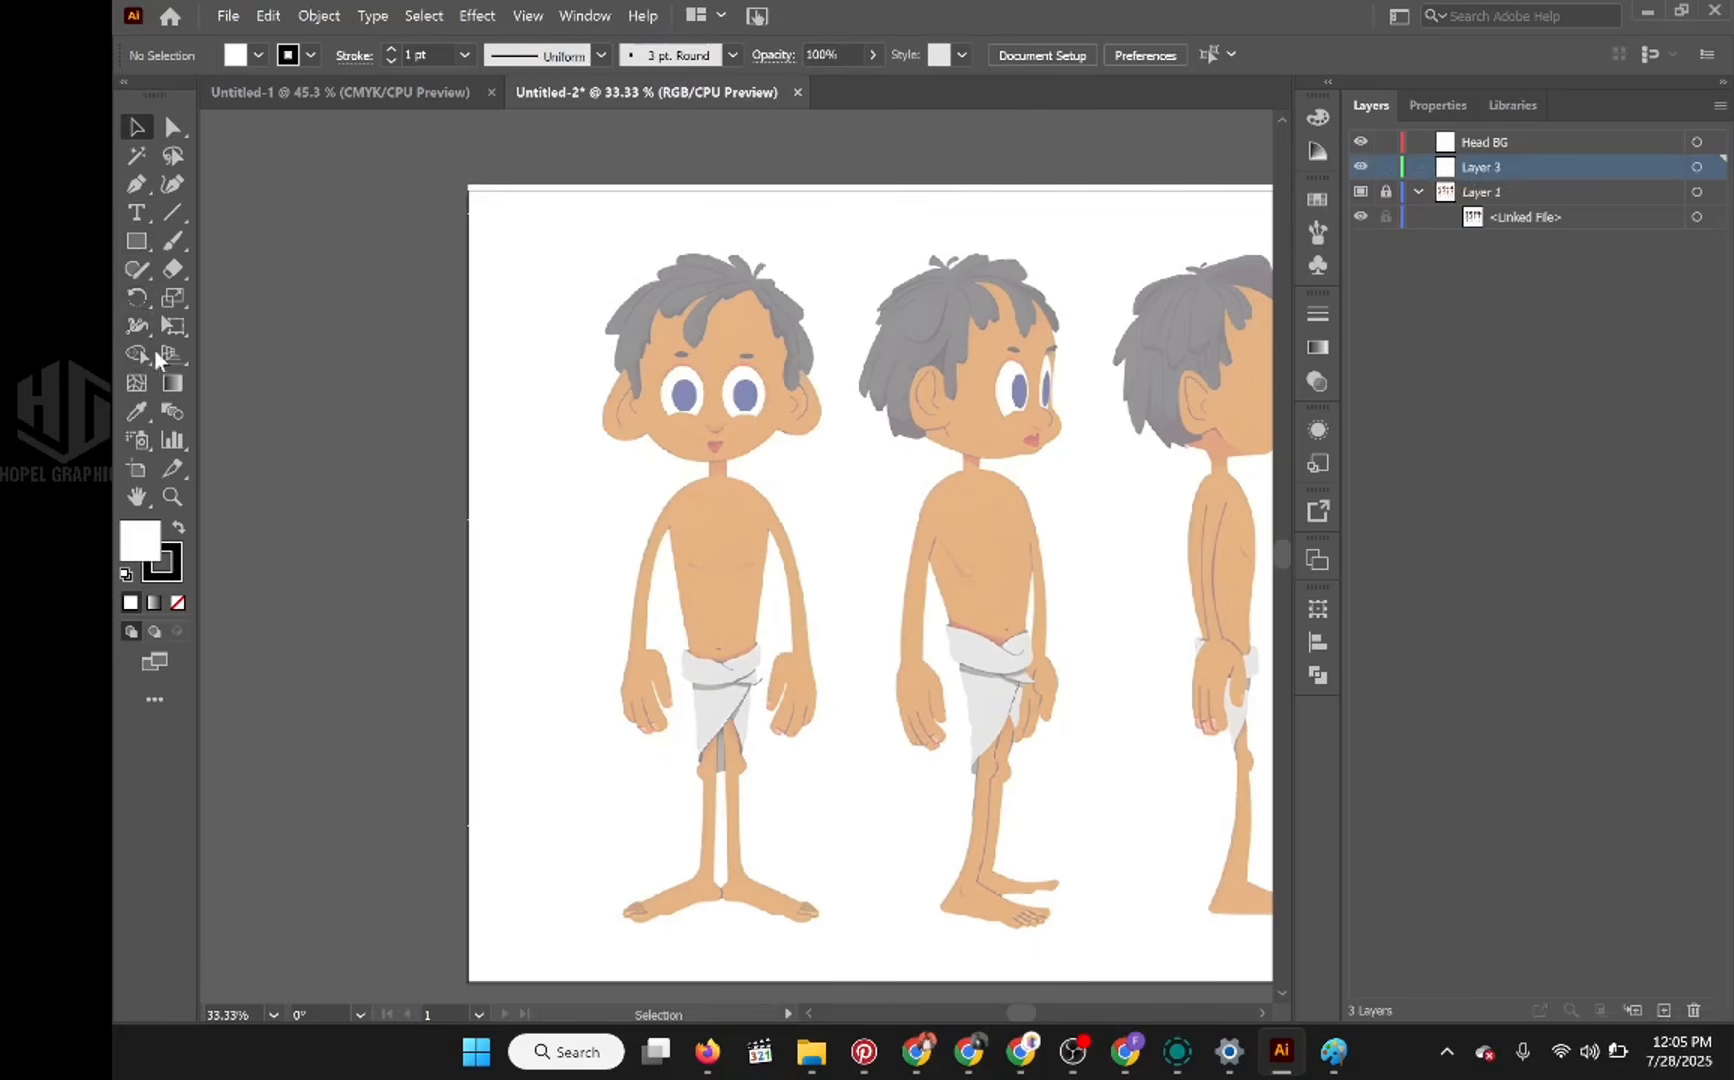
left_click(137, 411)
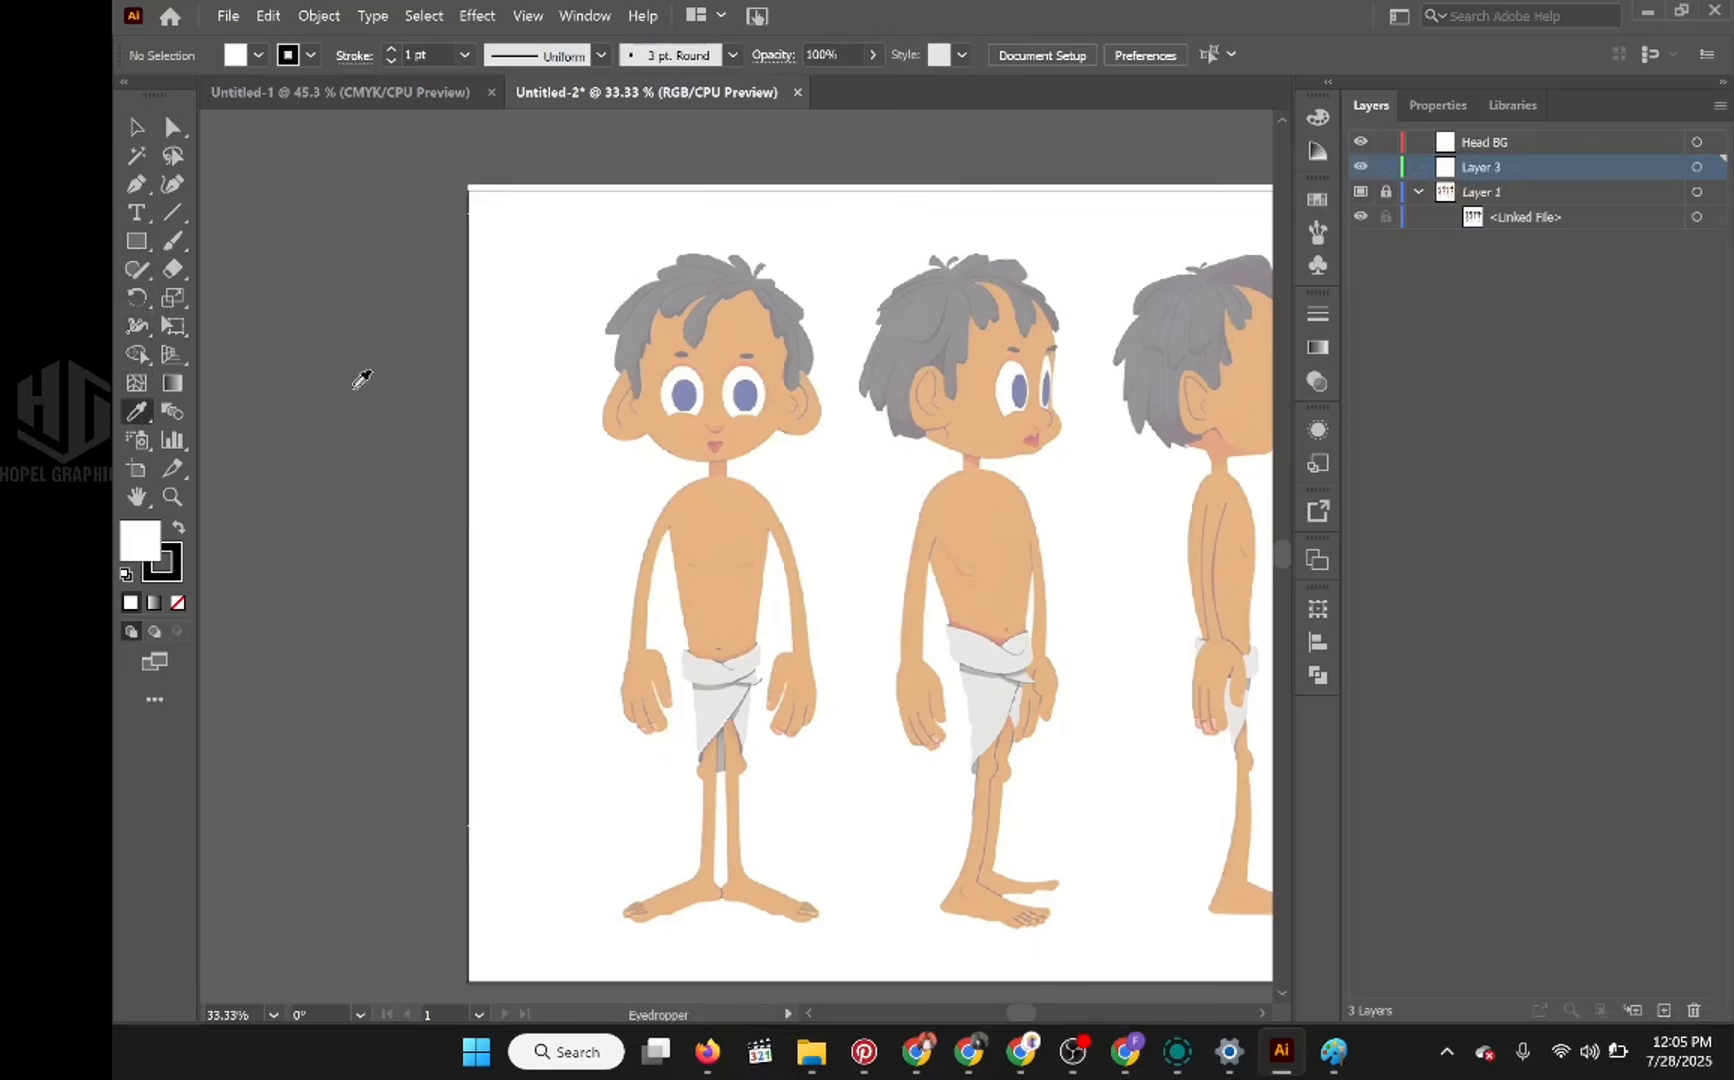
left_click(757, 326)
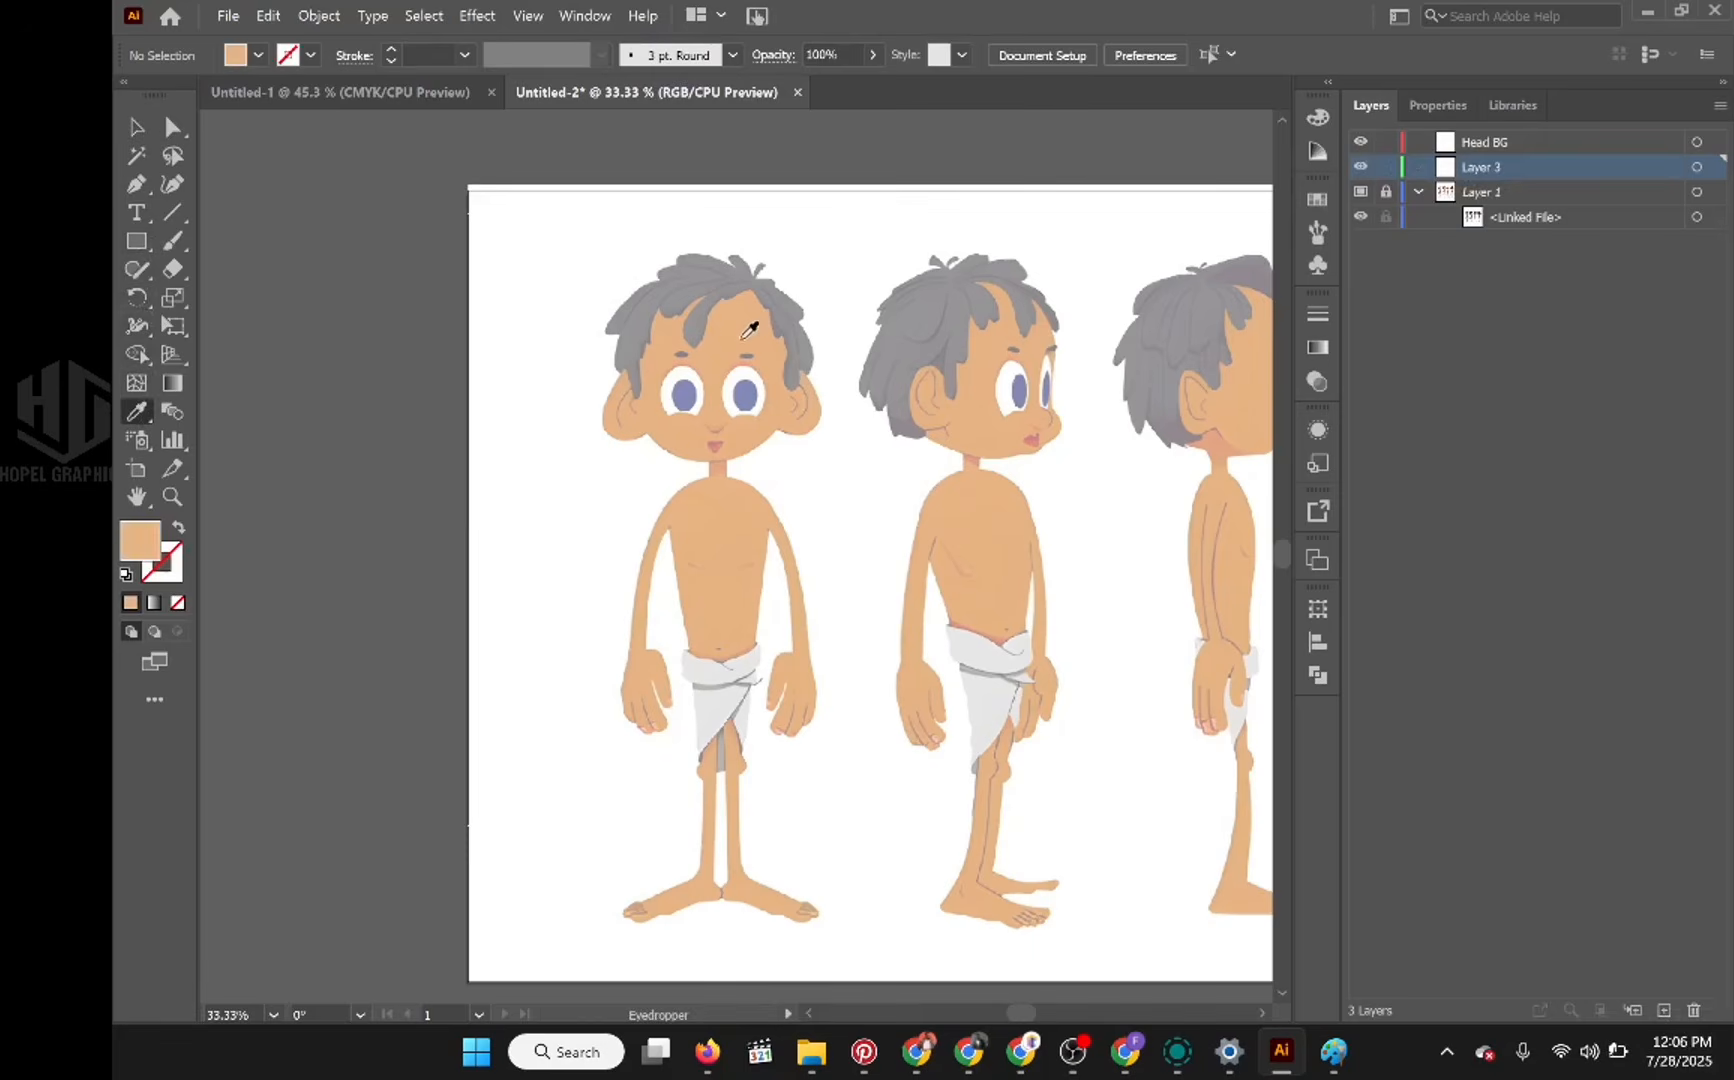
double_click(138, 545)
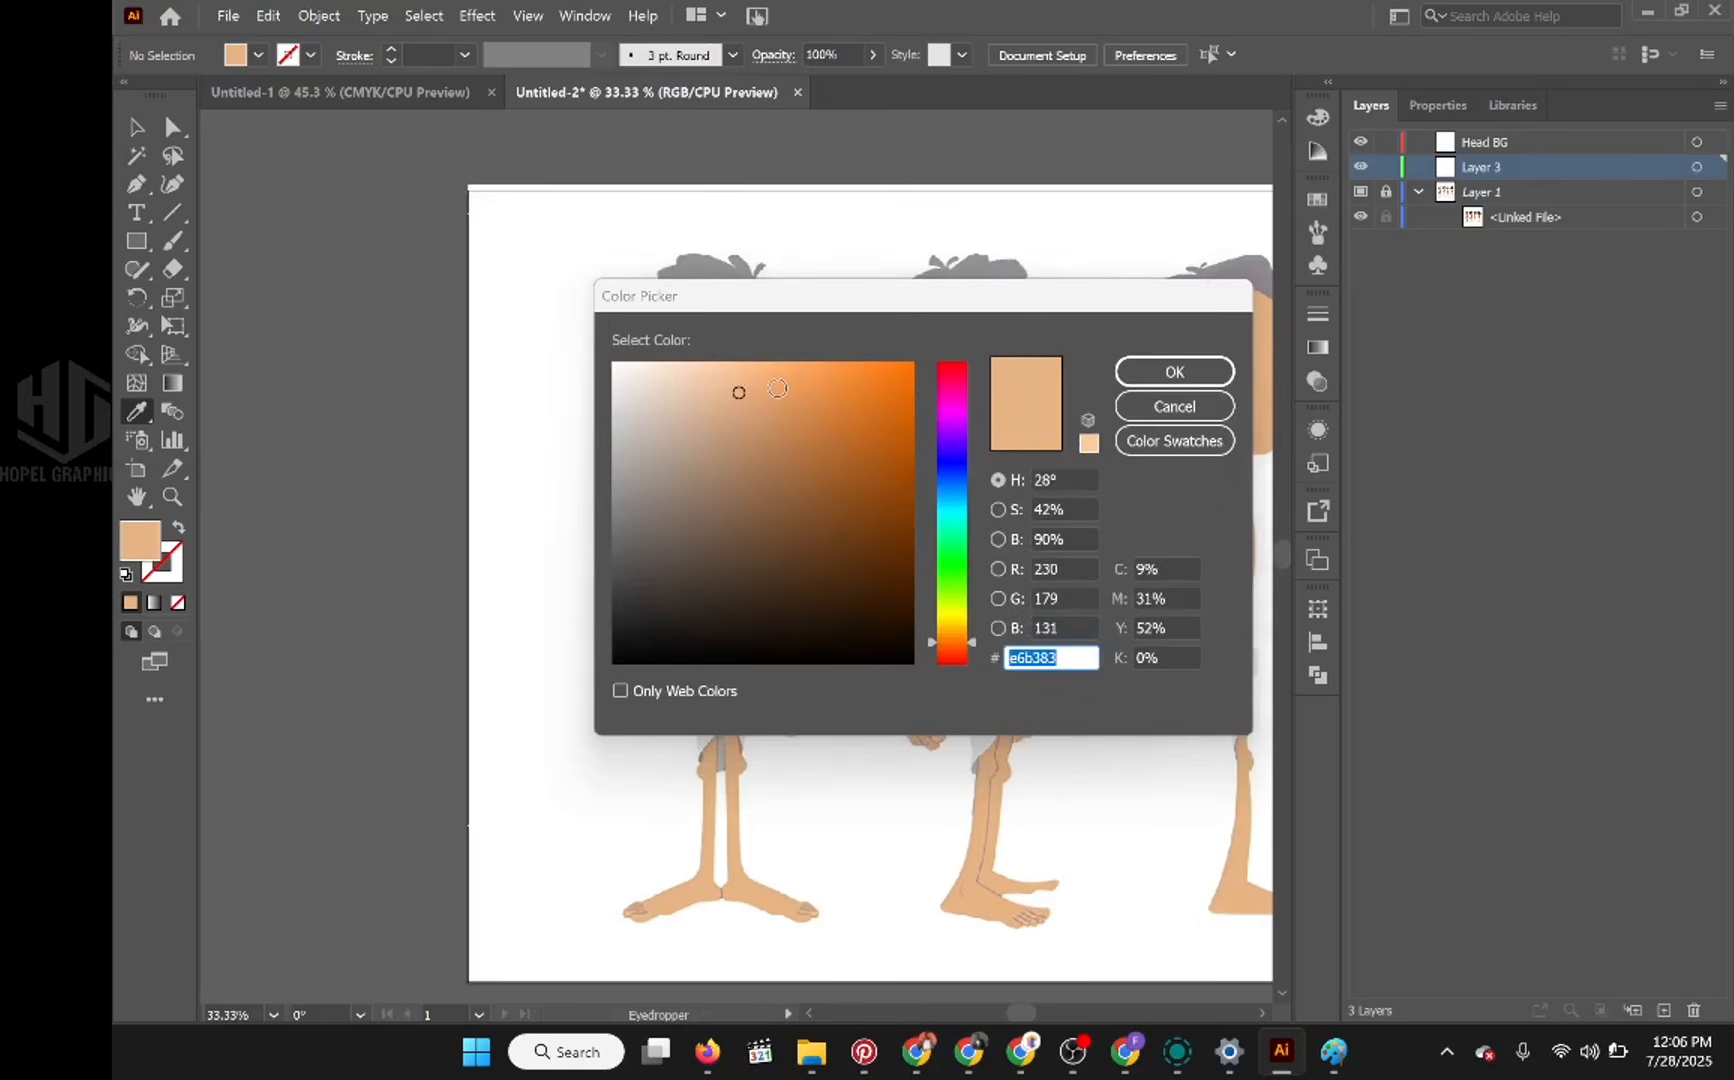
left_click(777, 389)
left_click(786, 420)
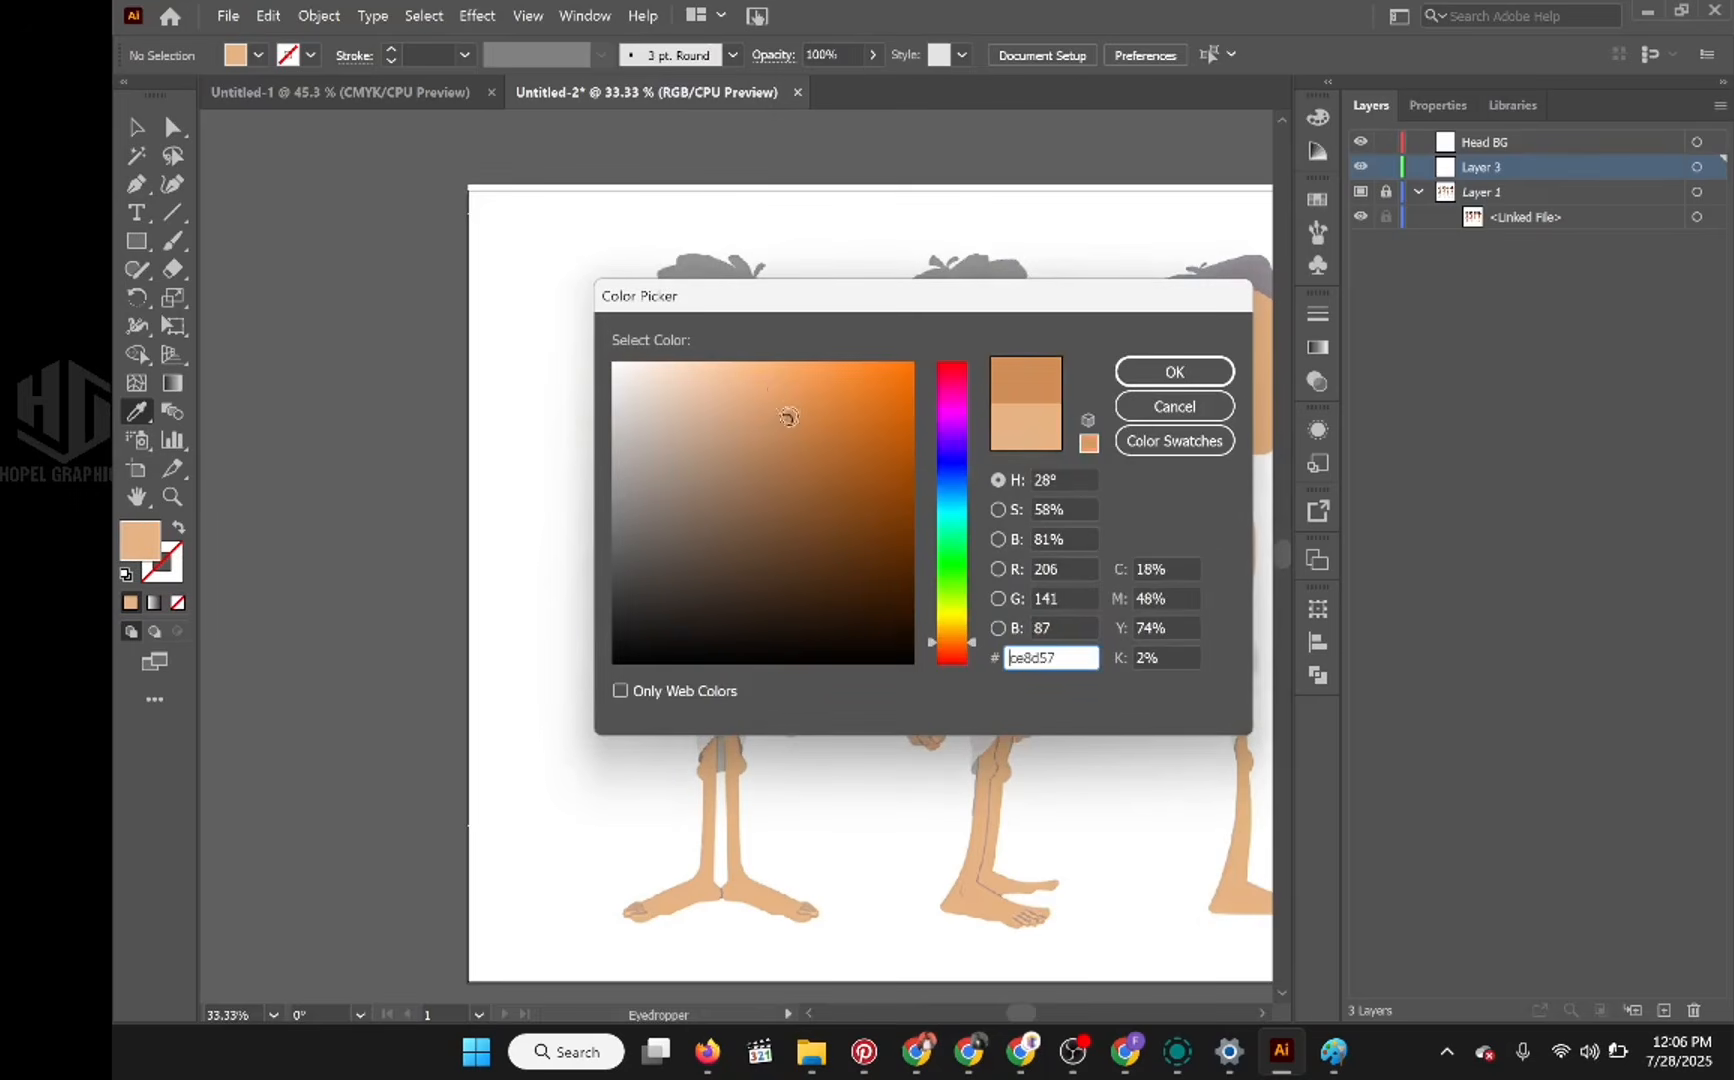
left_click(1174, 372)
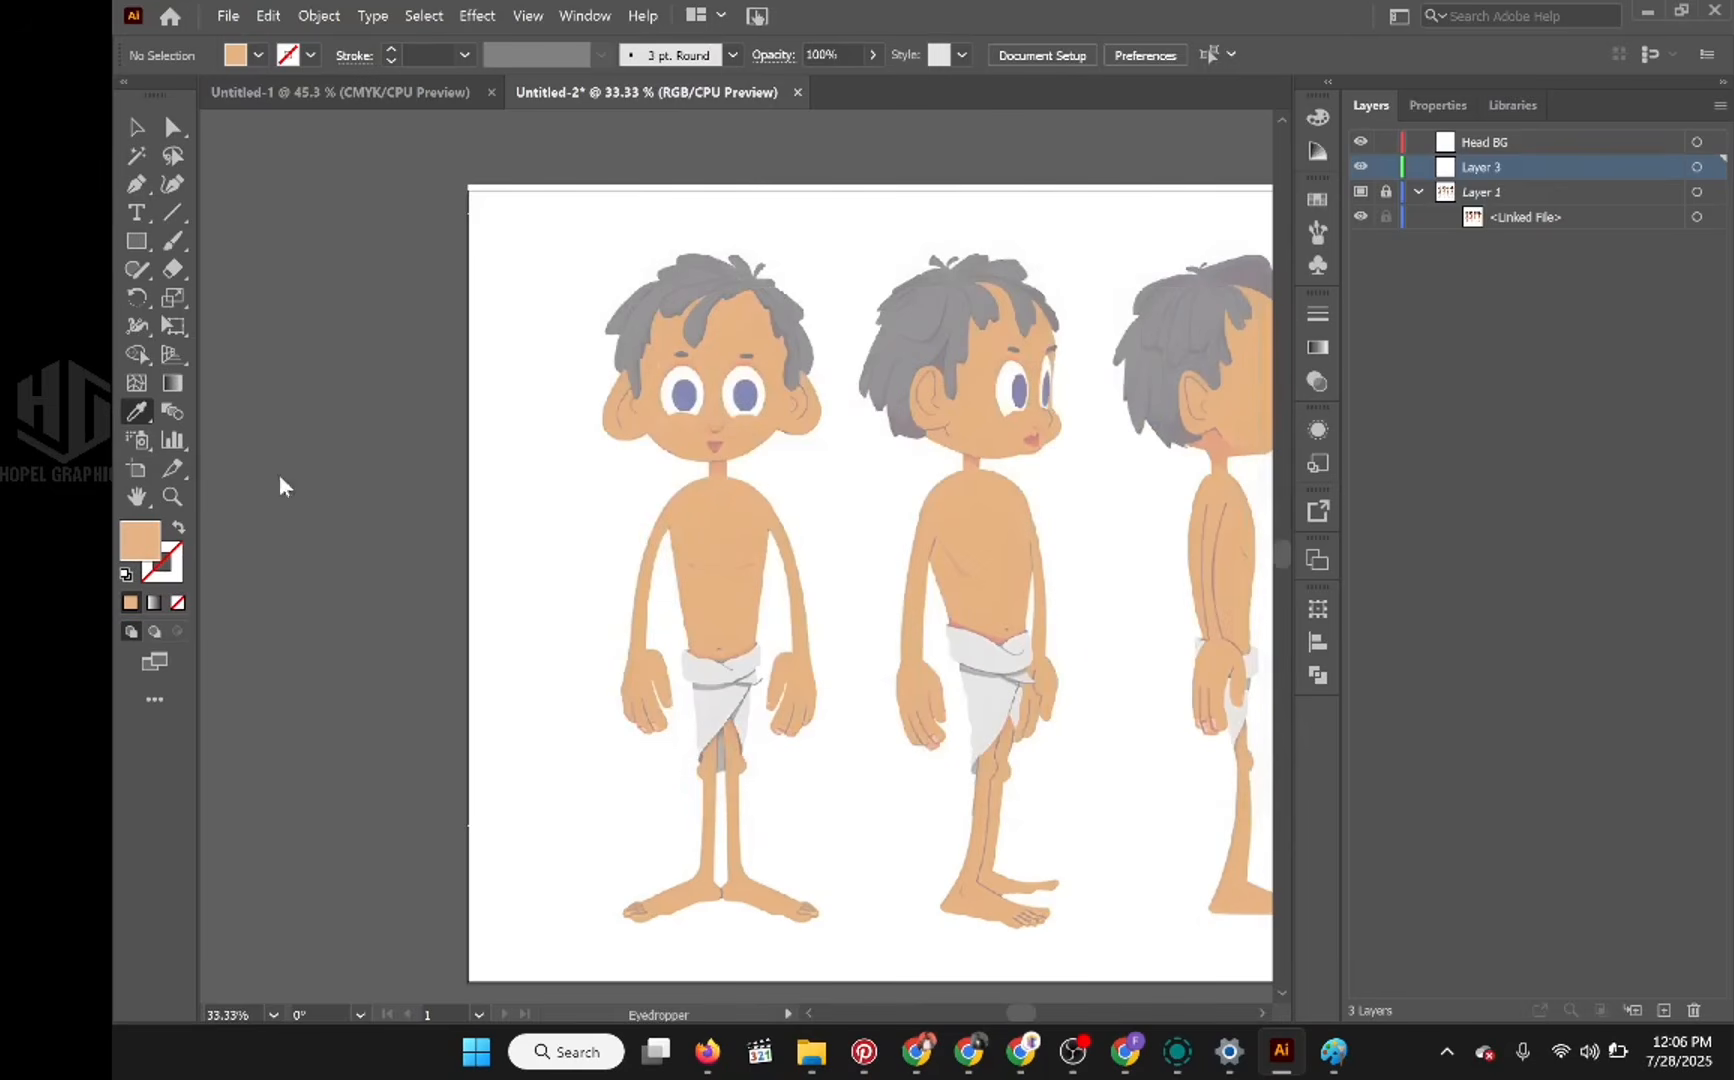
Step: Draw a skin-tone swatch rectangle about 104 by 139 pt on Layer 3, beside the front-view figure, and deselect it
left_click(137, 243)
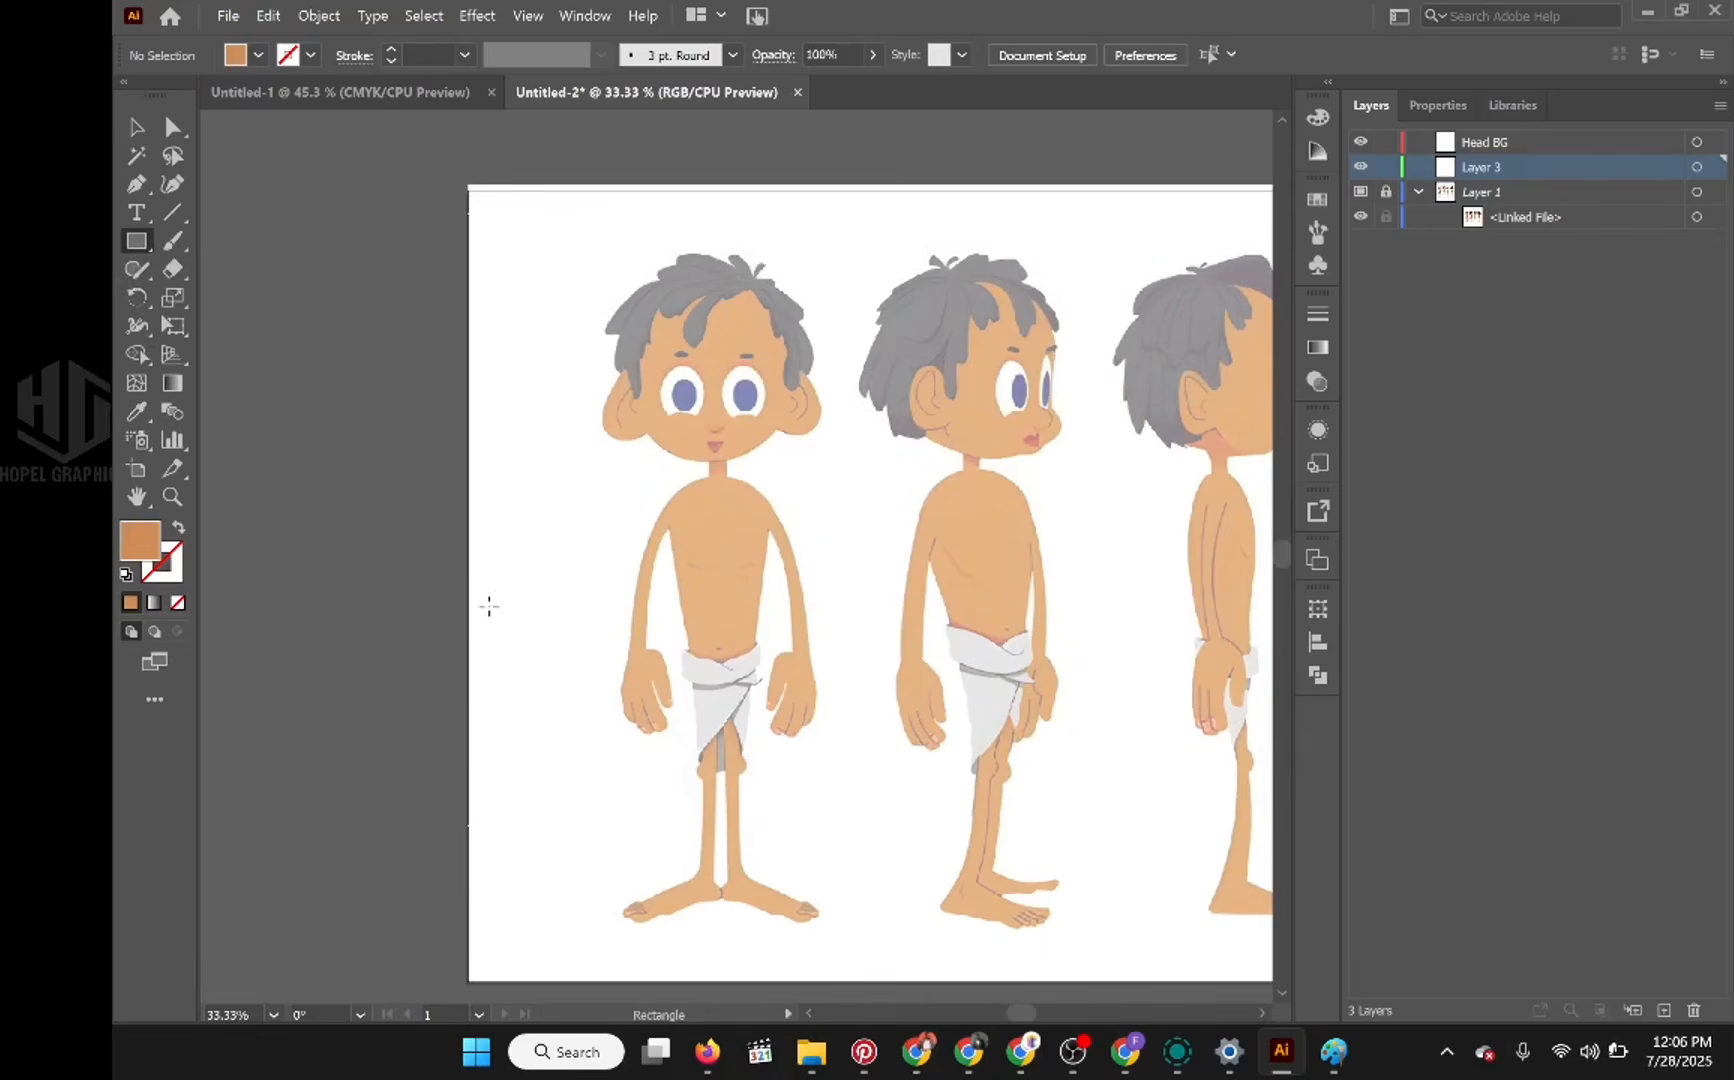
left_click_drag(489, 606, 563, 710)
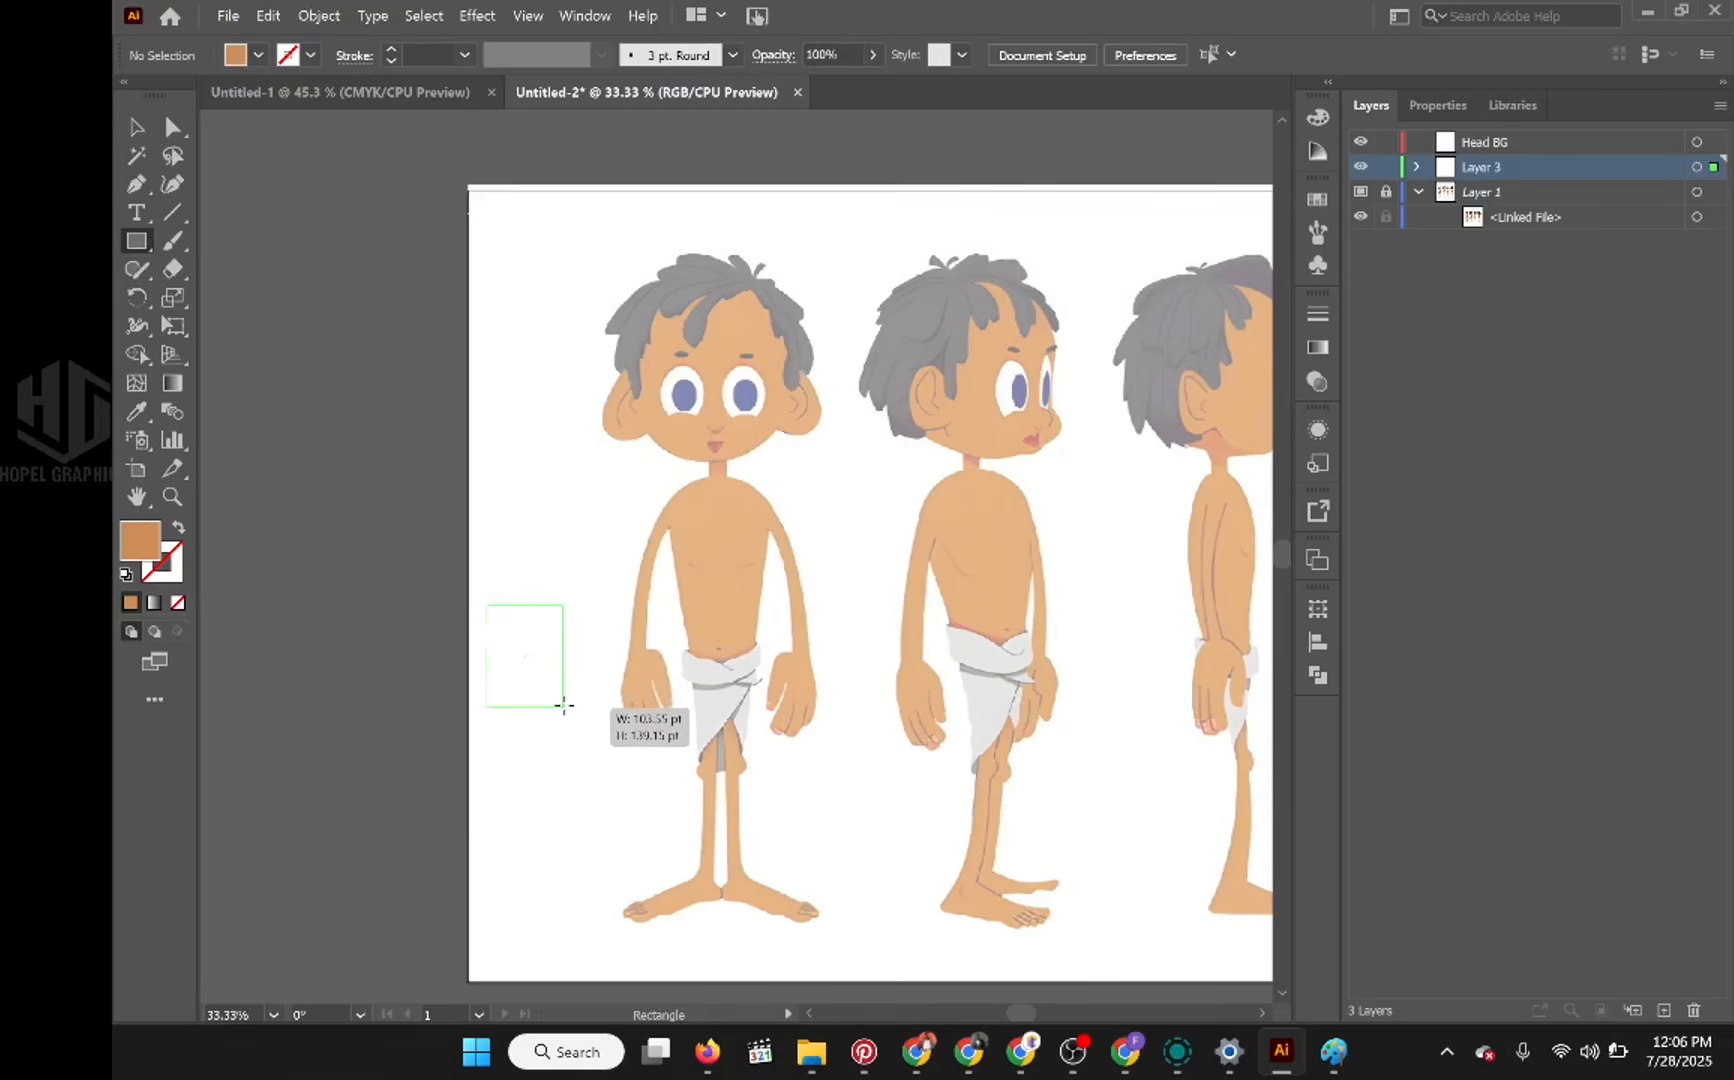
left_click_drag(563, 705, 564, 707)
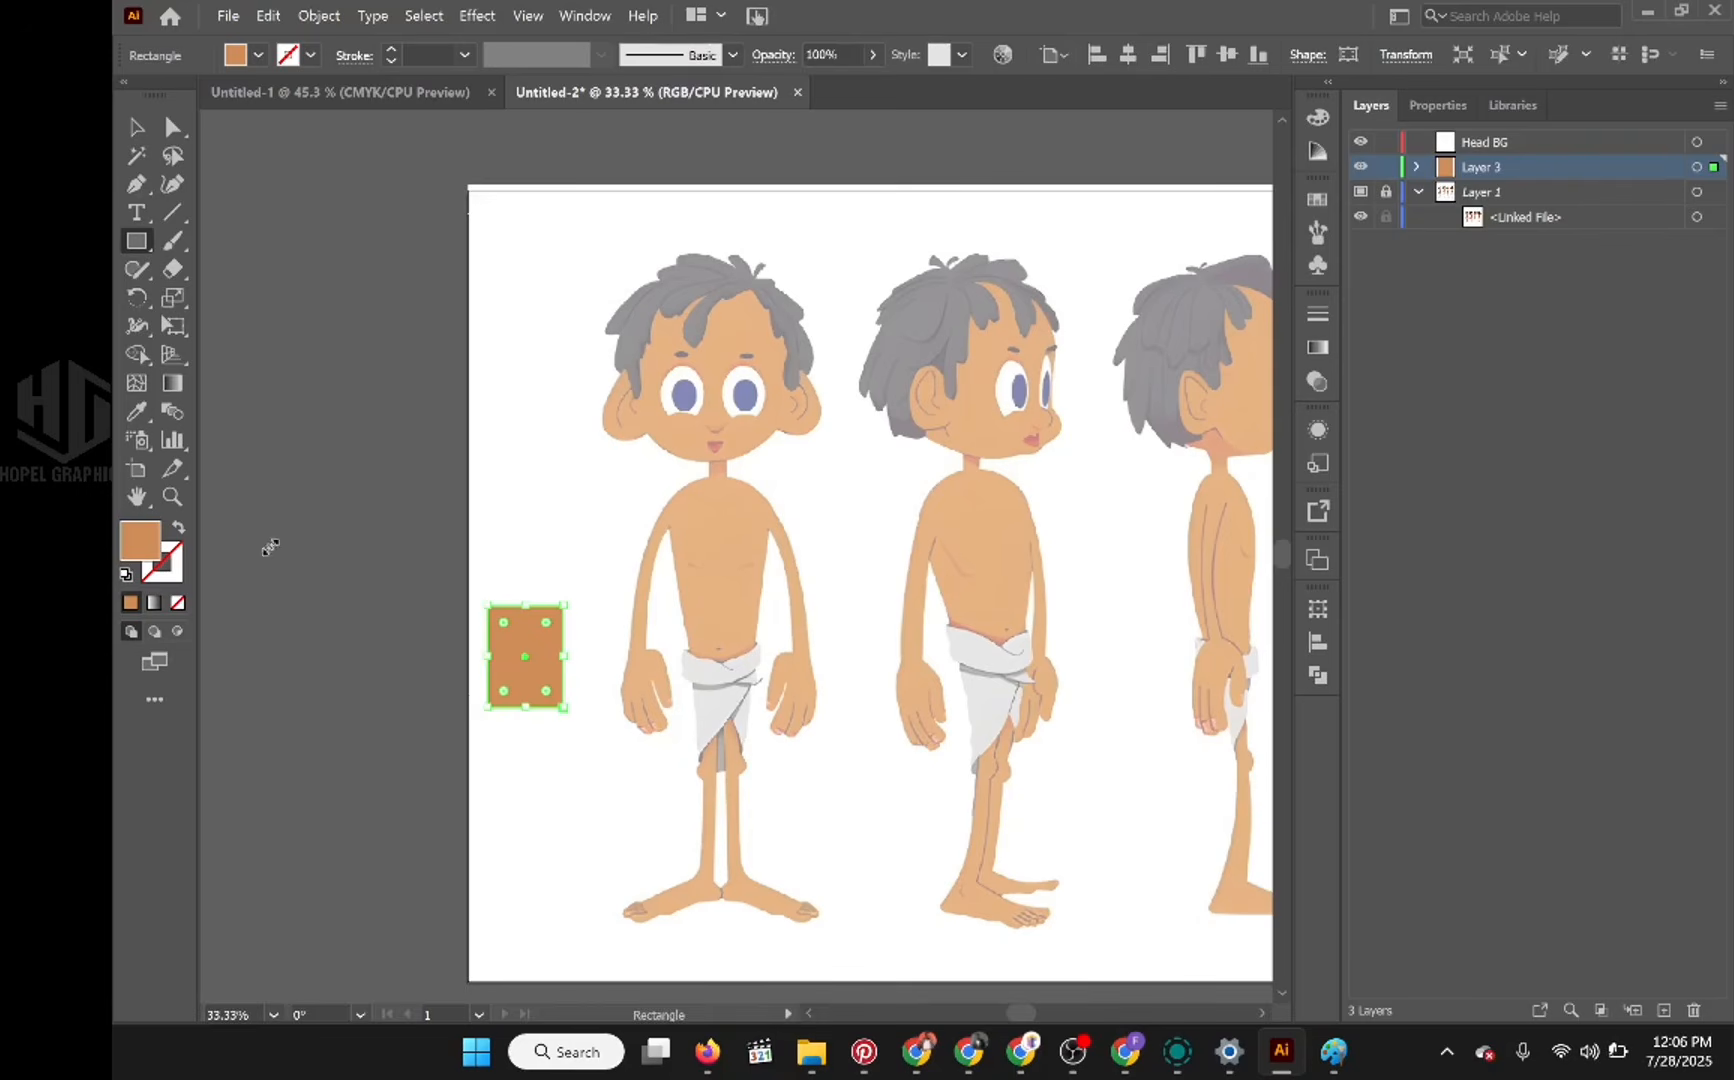
left_click(1385, 168)
left_click(1385, 170)
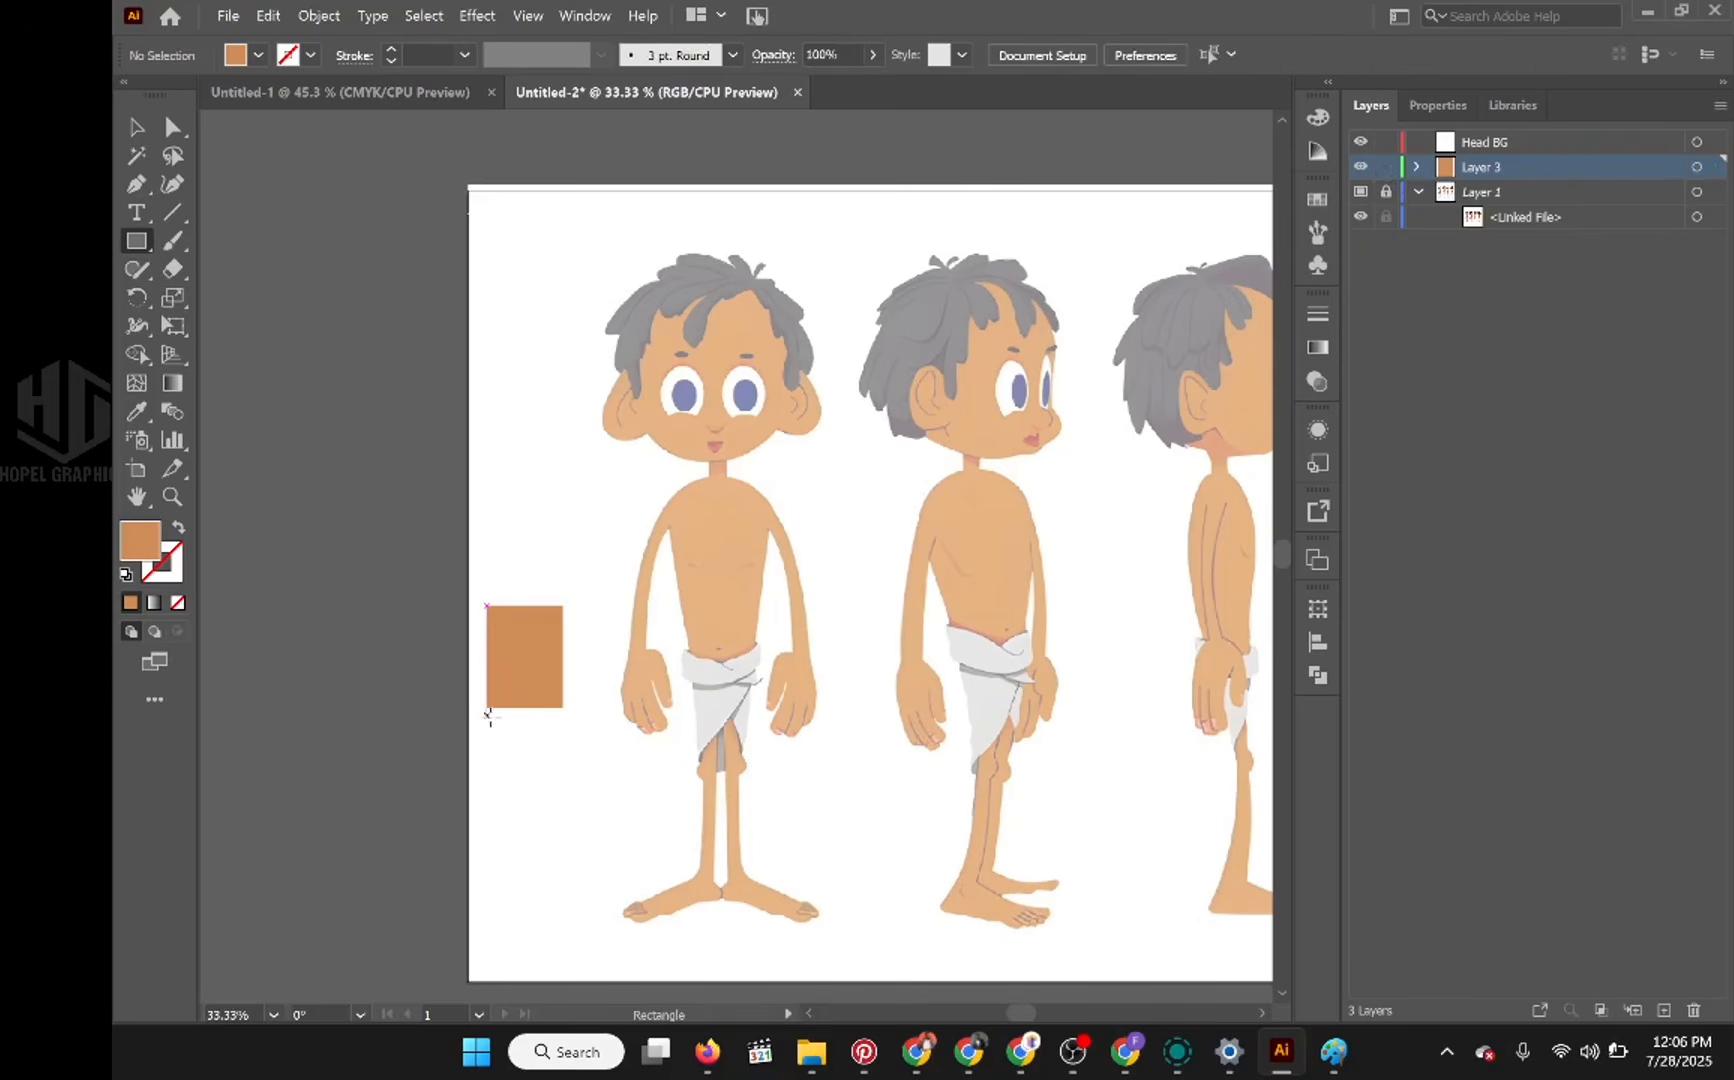
Step: Lower the fill's brightness to 70% and draw a second, darker skin swatch directly below the first one
double_click(147, 548)
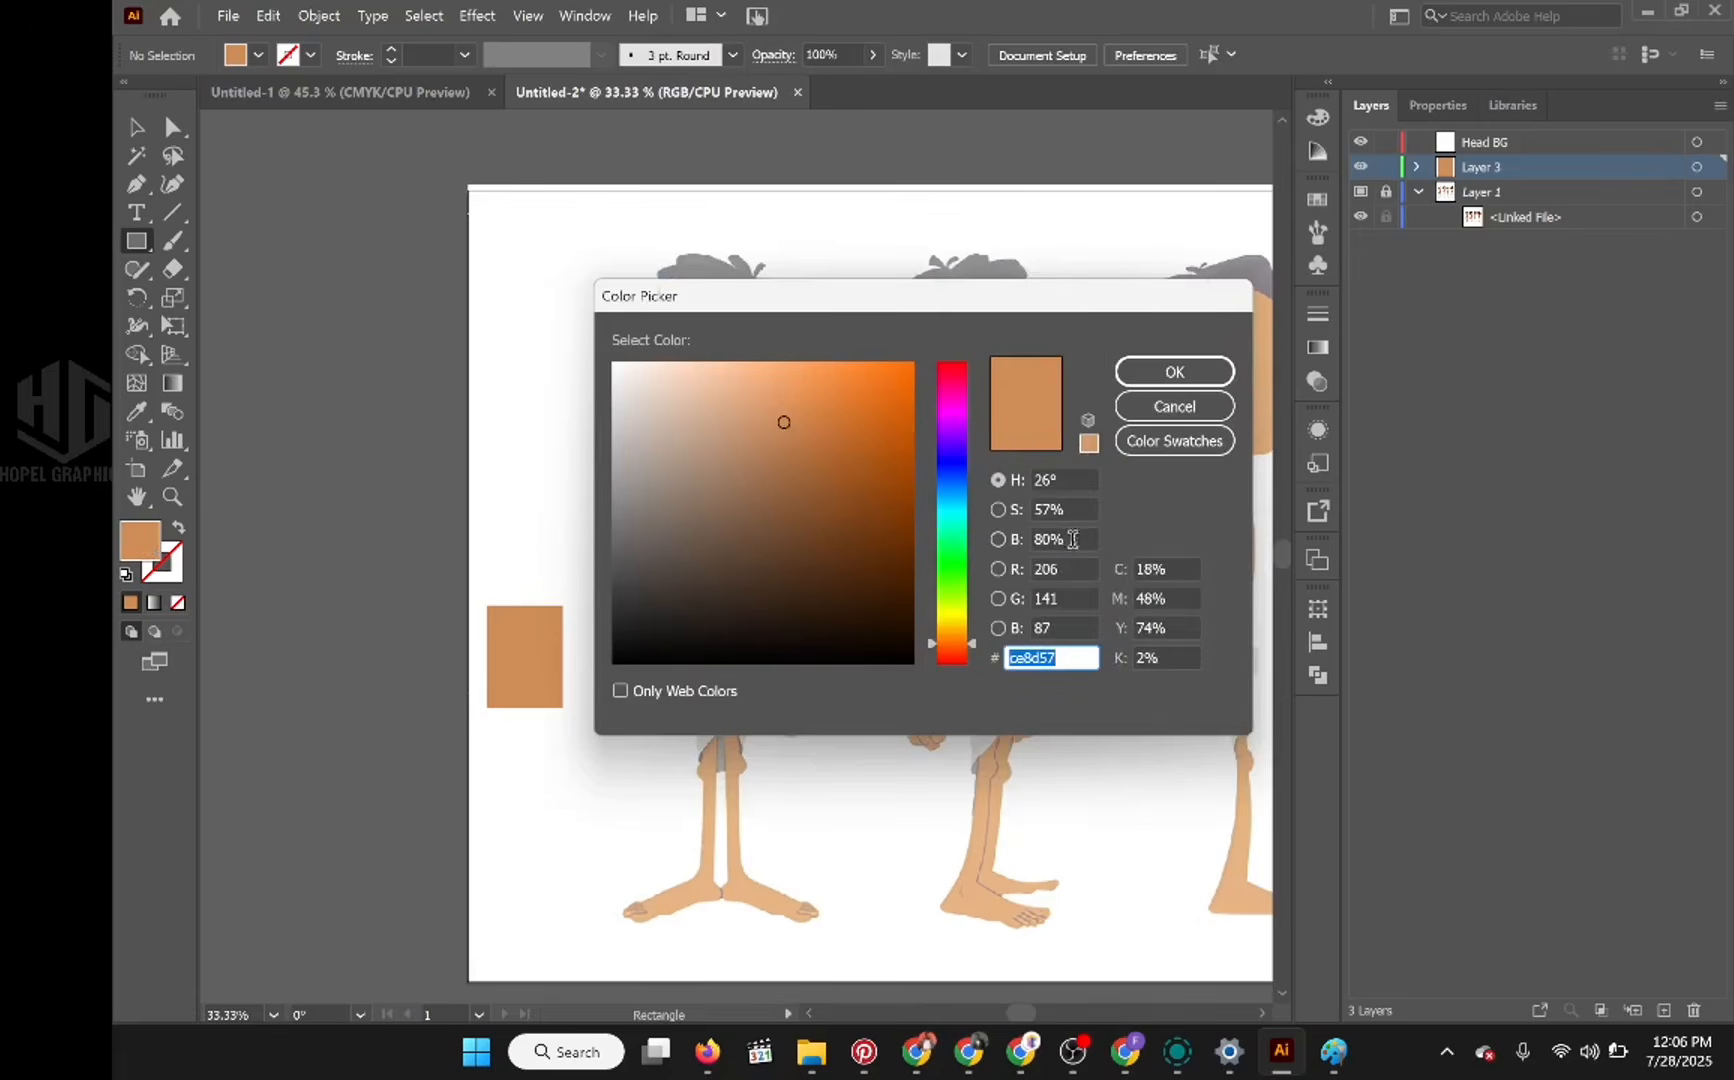
left_click(1062, 539)
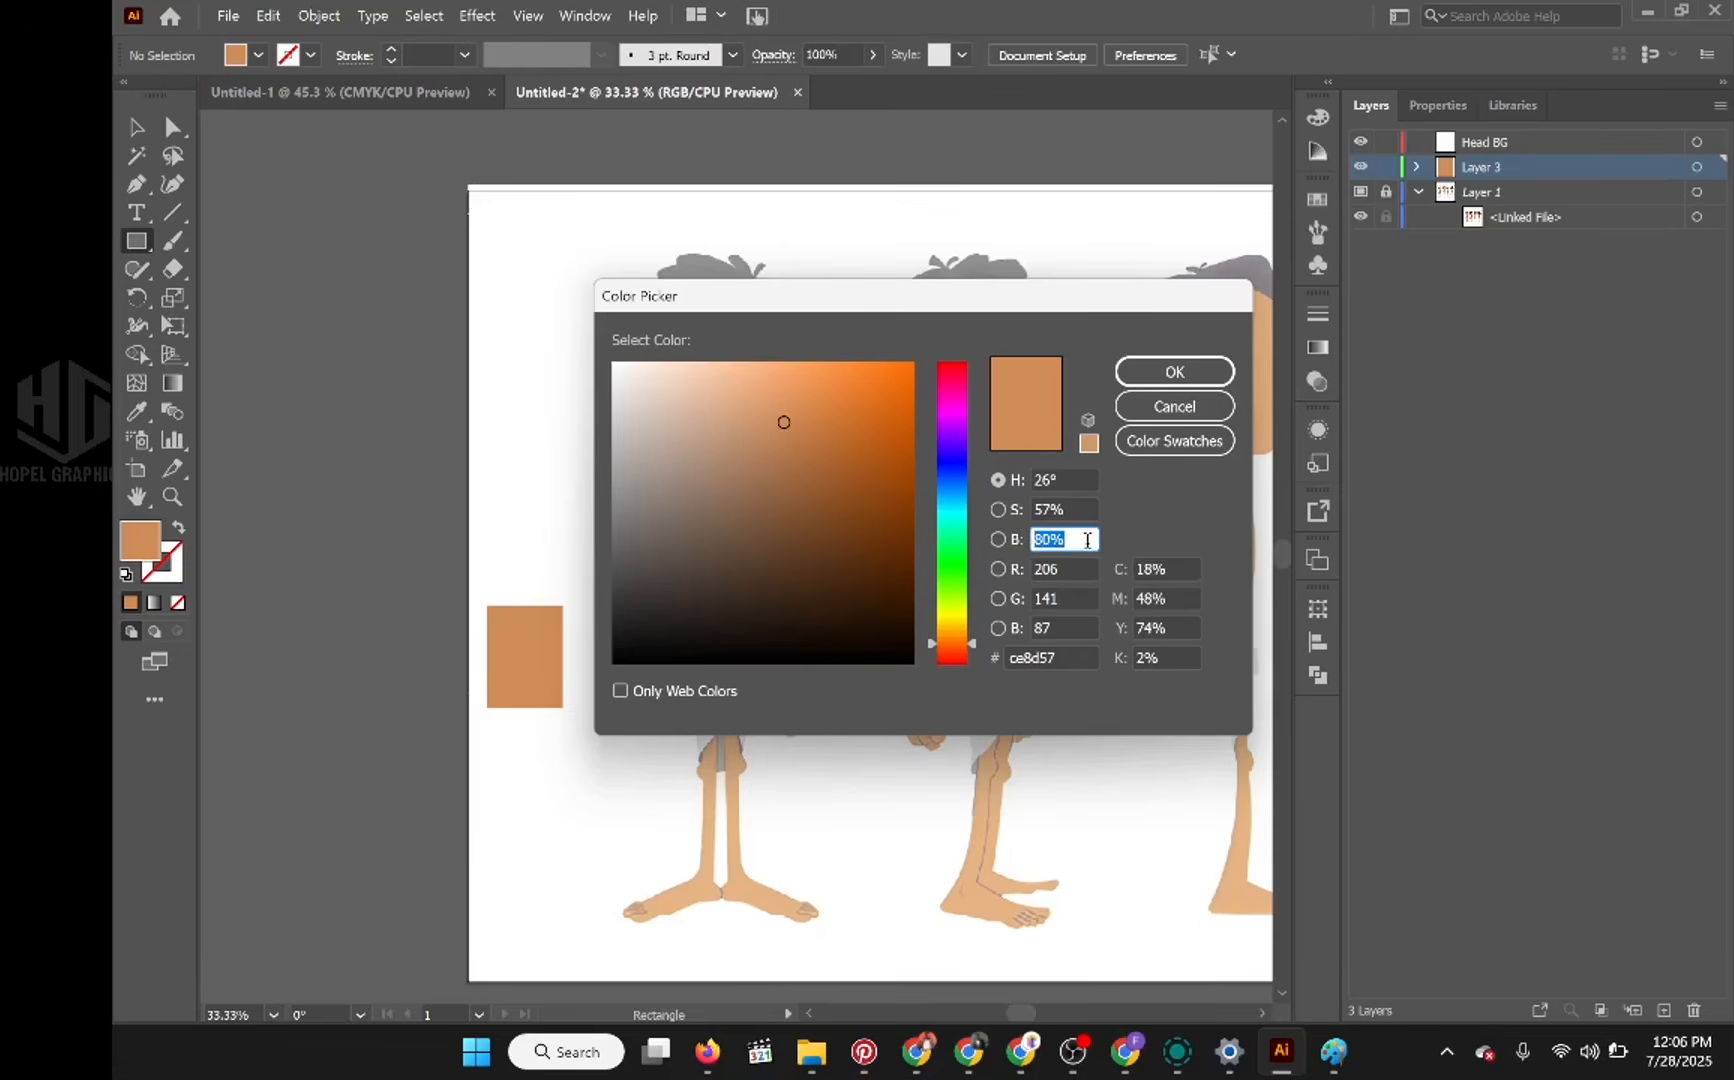
type("50")
left_click(1081, 565)
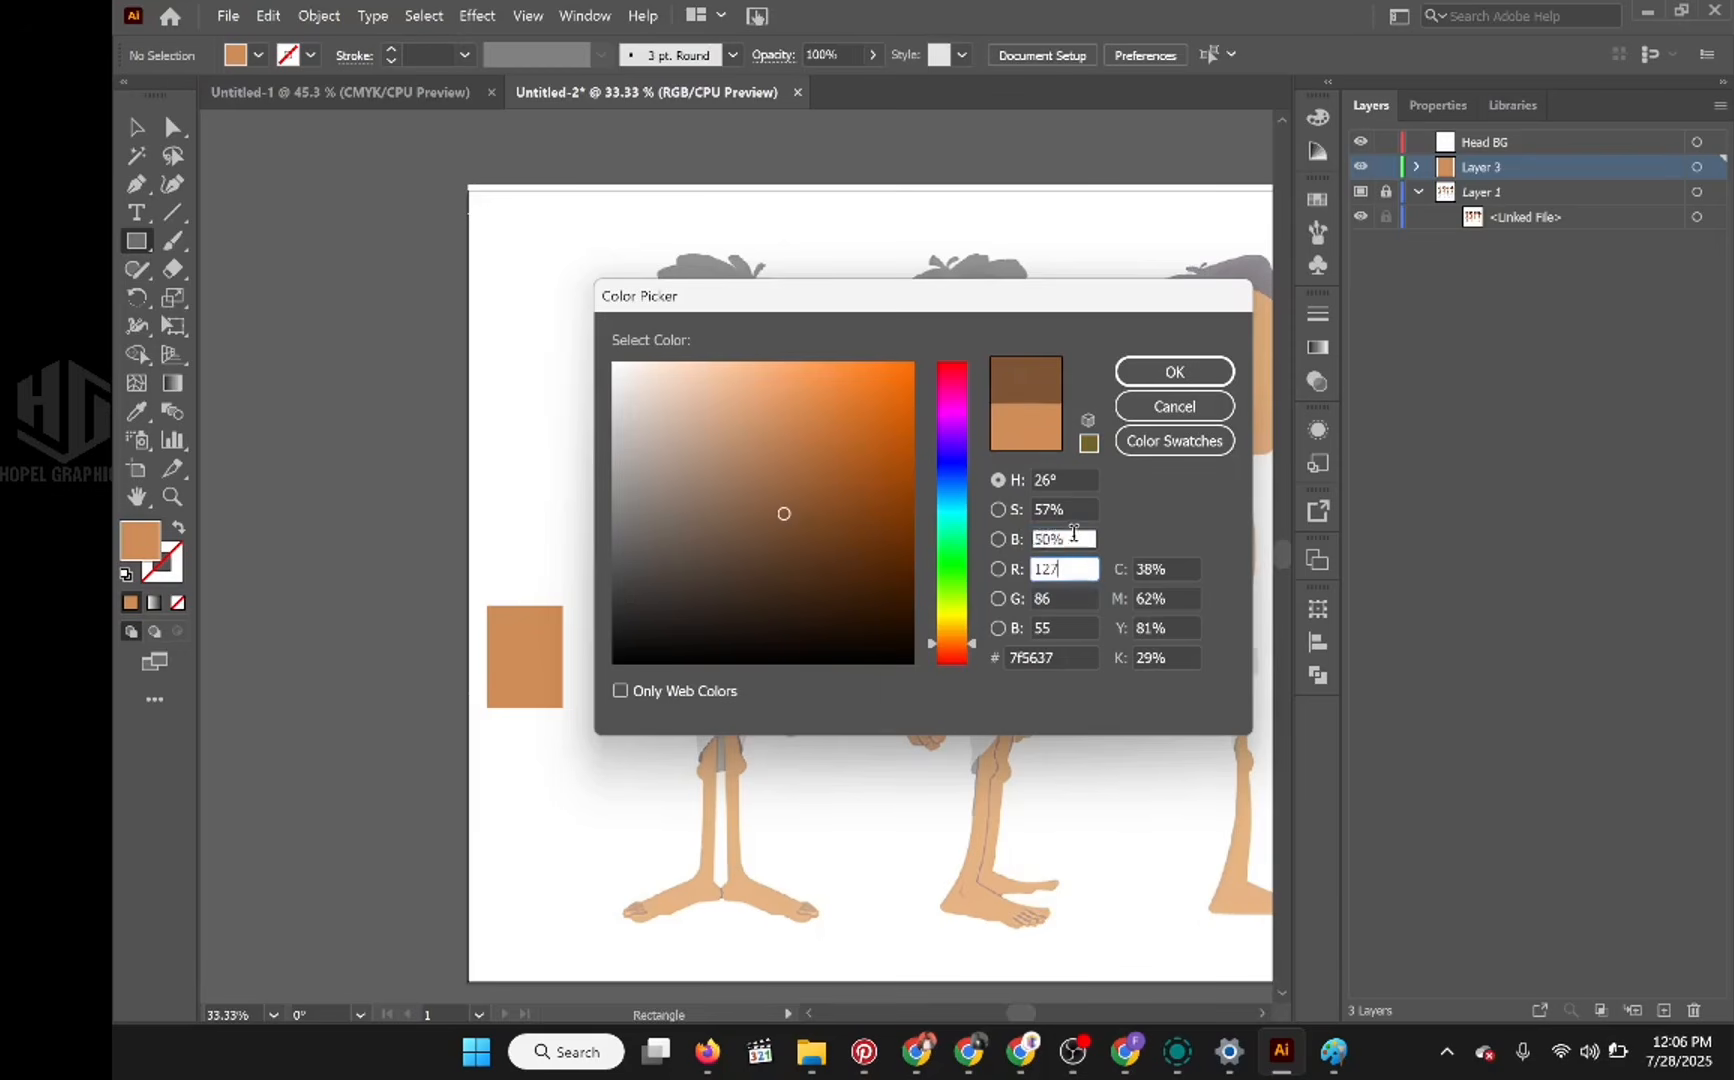
left_click(1077, 538)
type("70")
key("Return")
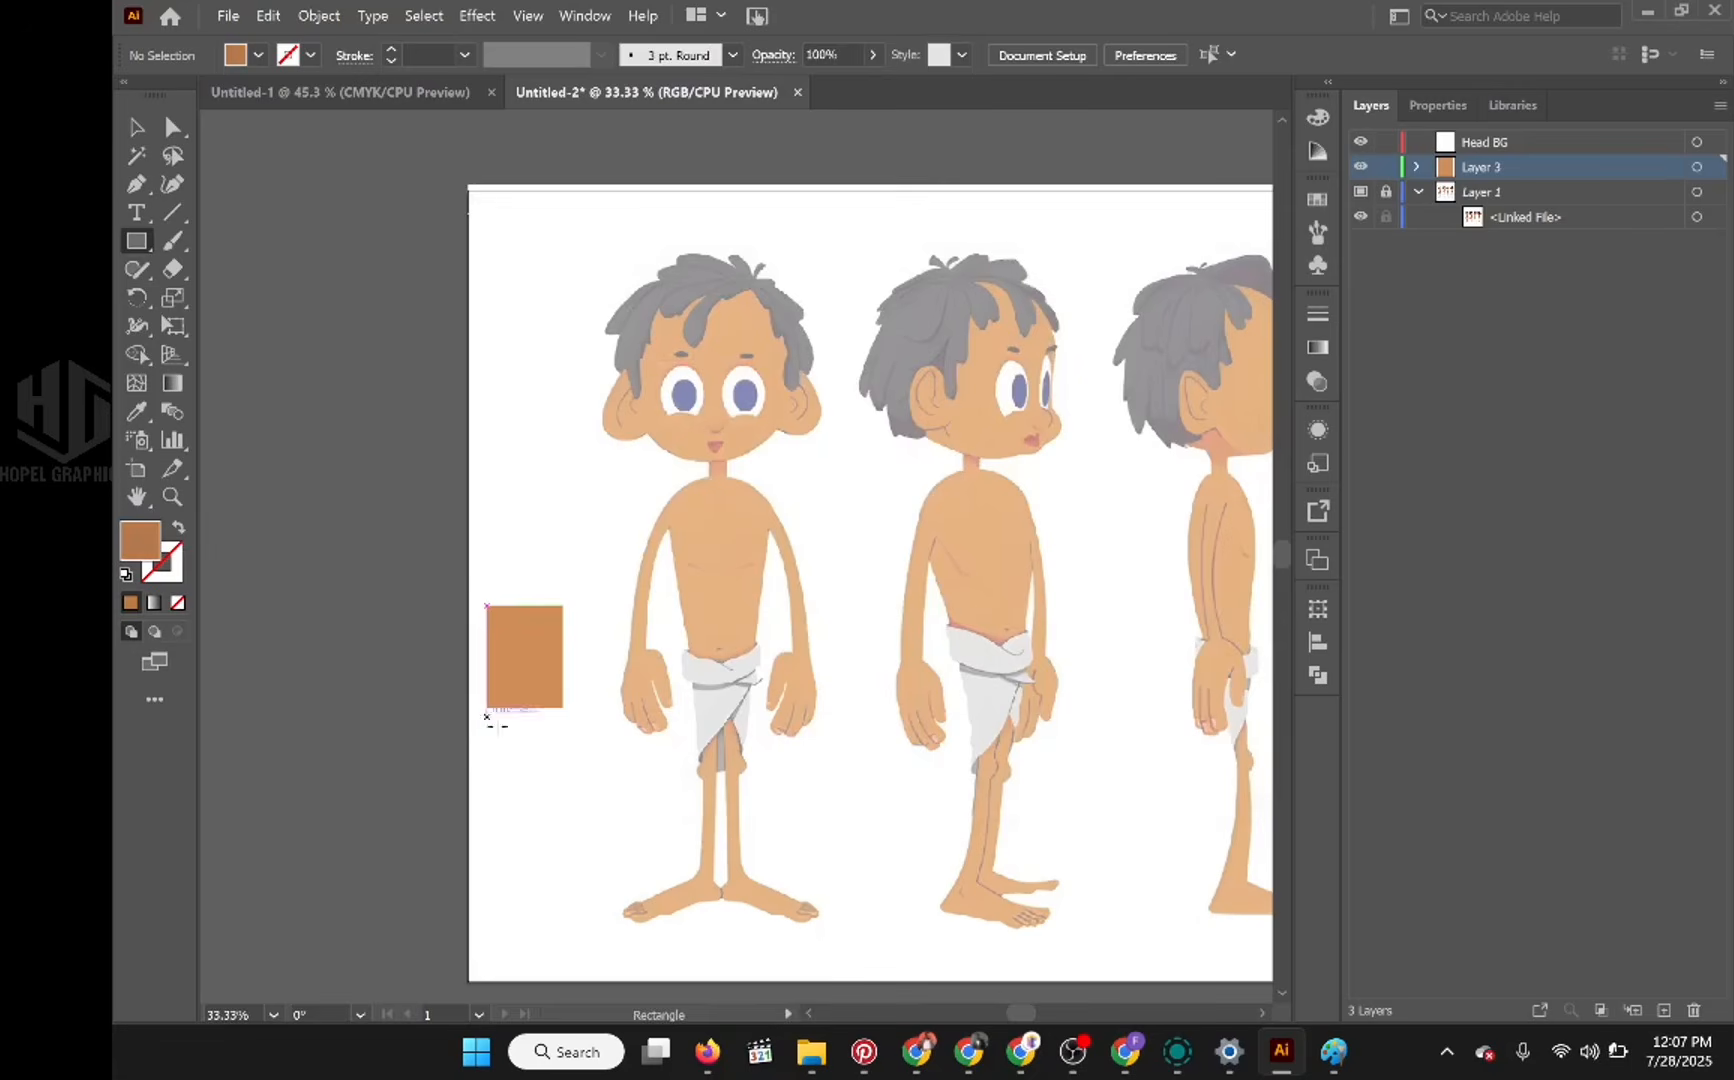
left_click_drag(487, 718, 562, 801)
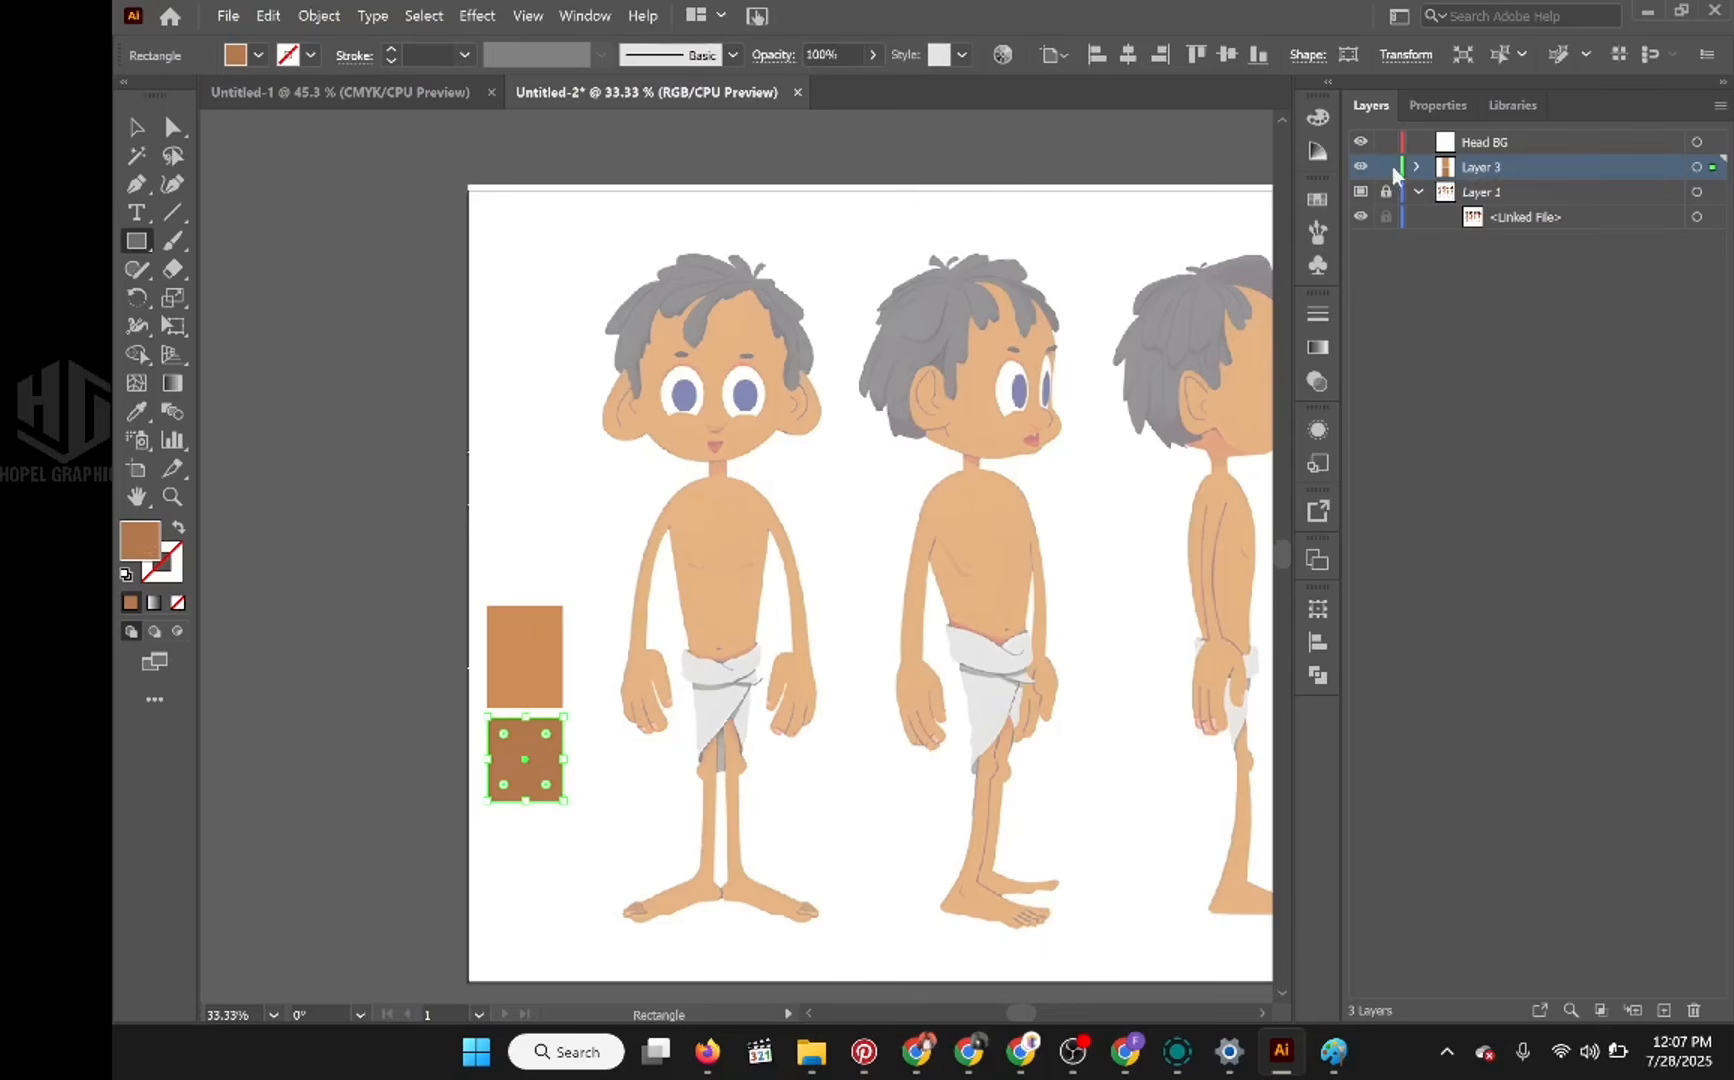
key("ctrl+shift+a")
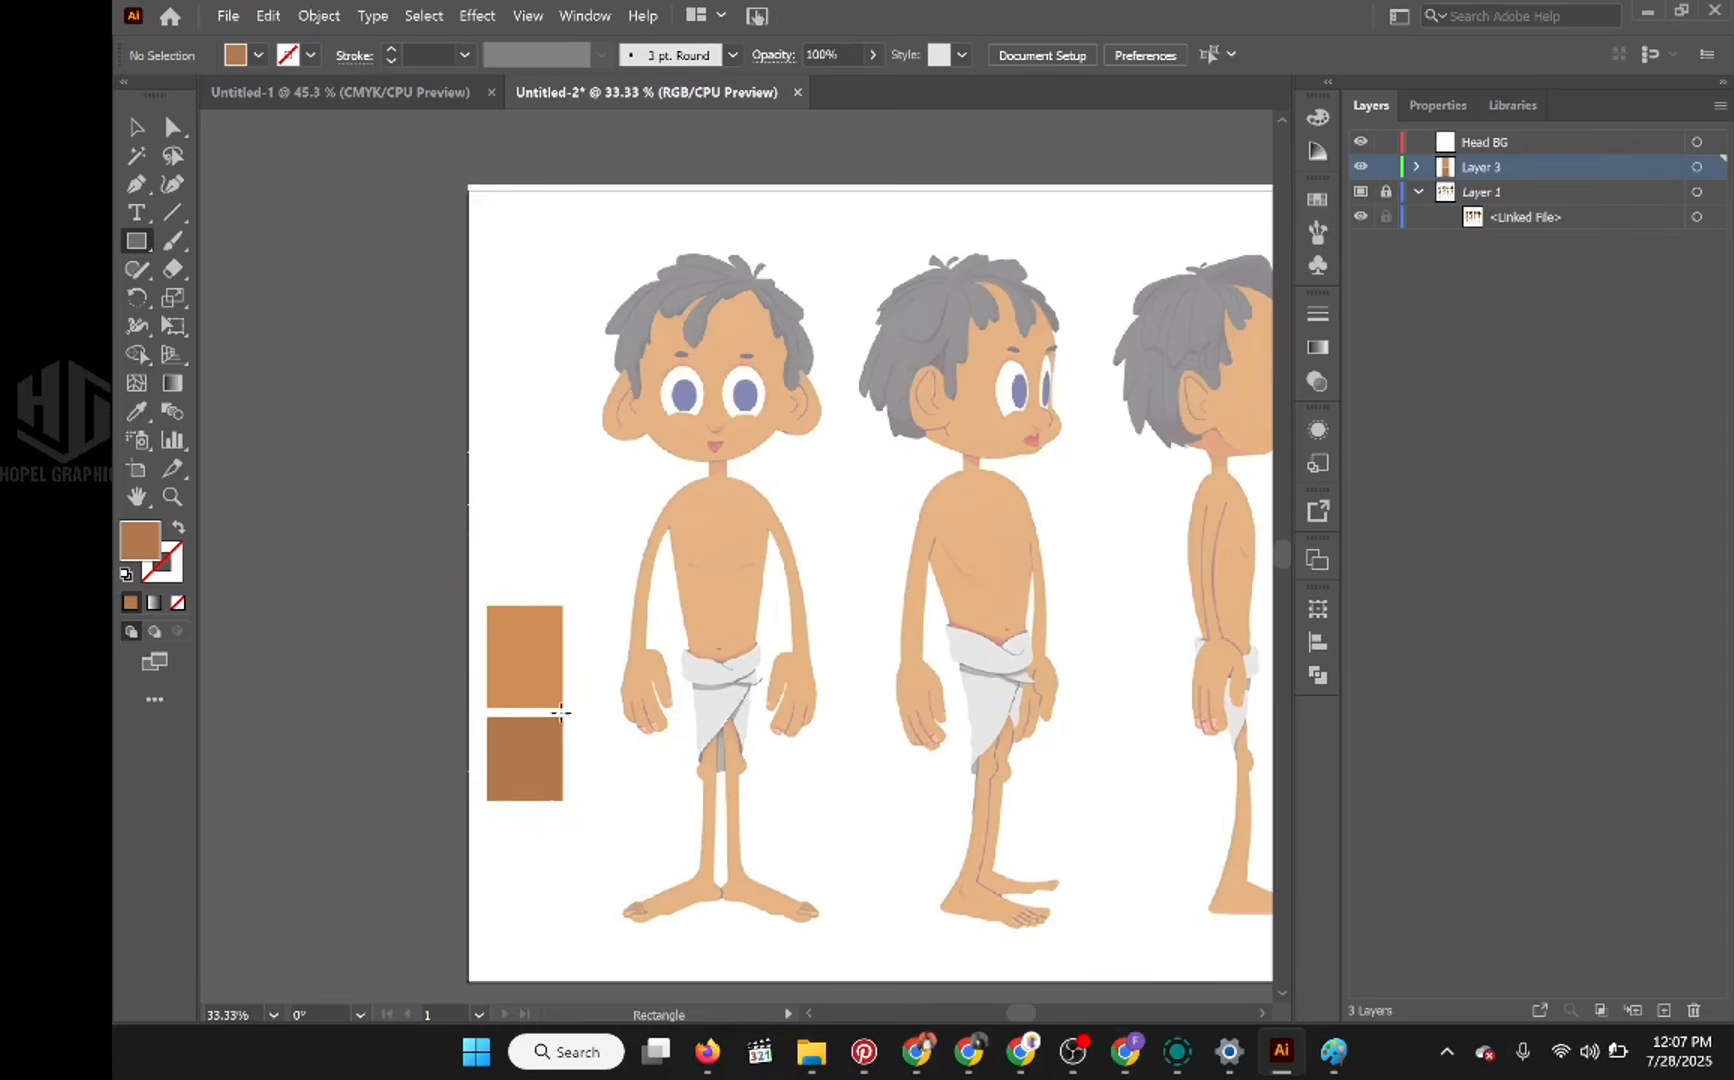
Step: Set the fill's brightness to 60% and draw a third skin swatch below the second, leaving Layer 3 locked
double_click(140, 543)
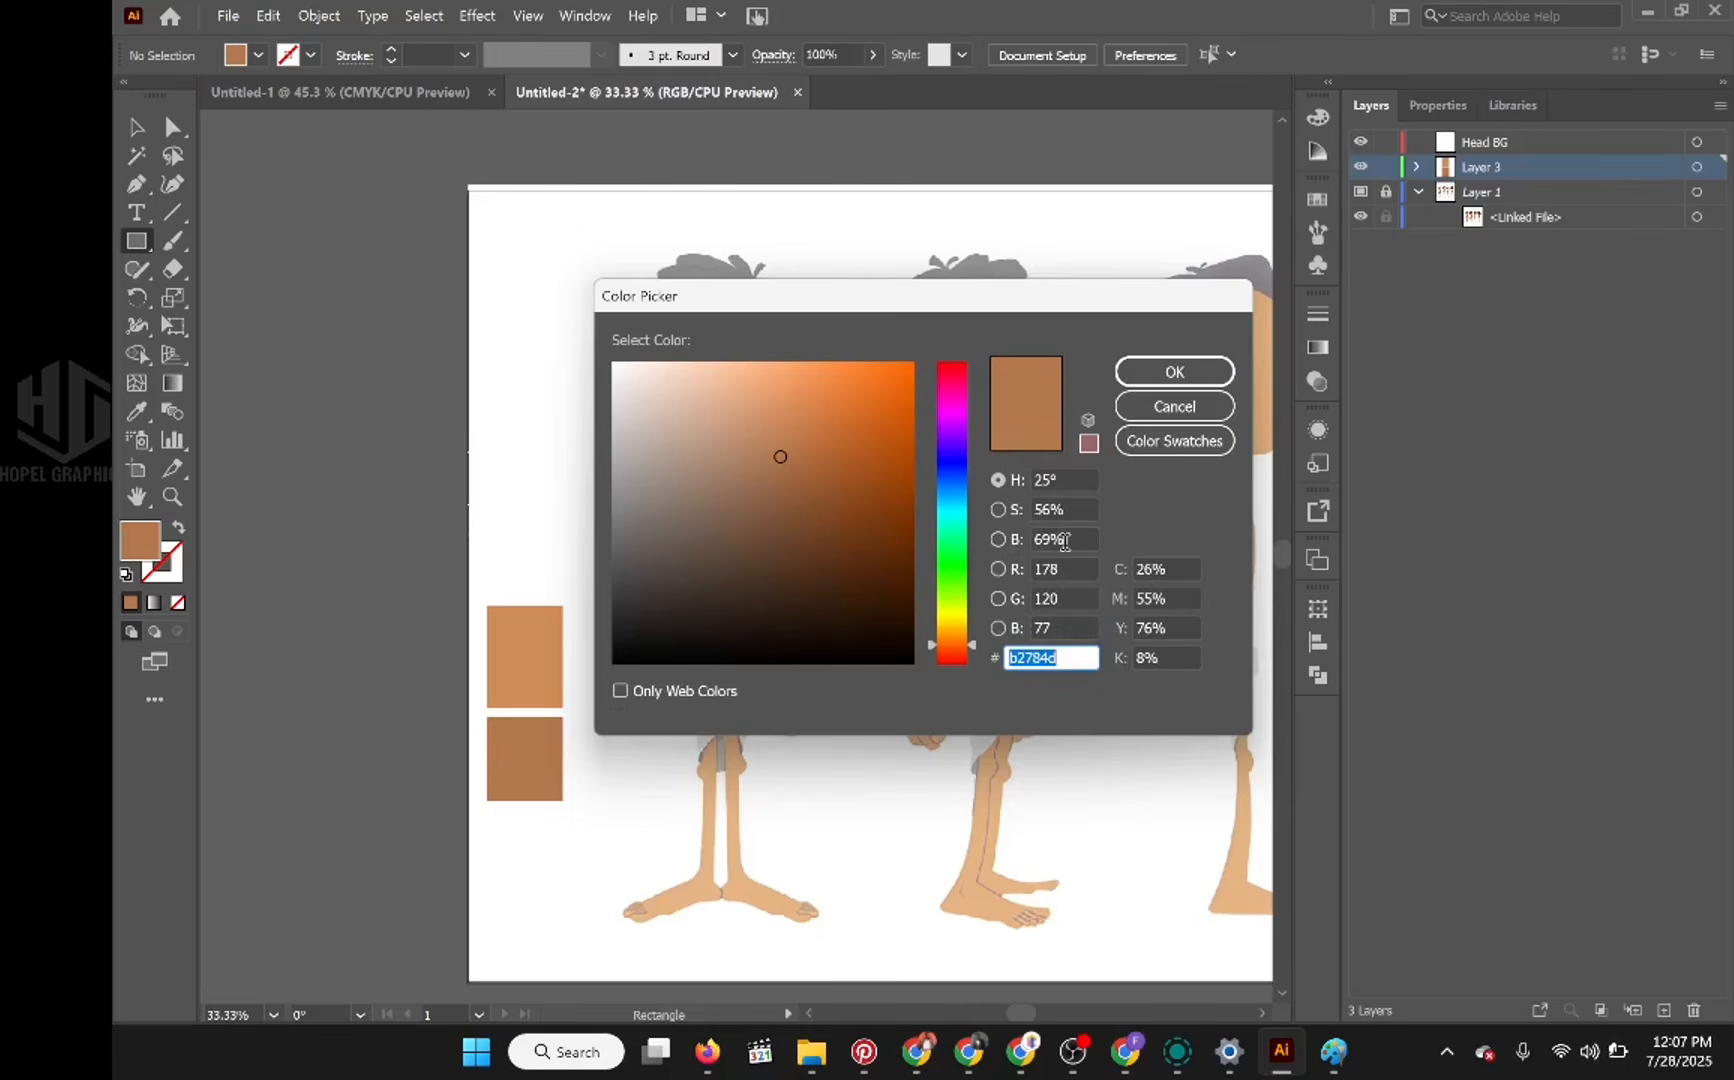
double_click(1046, 541)
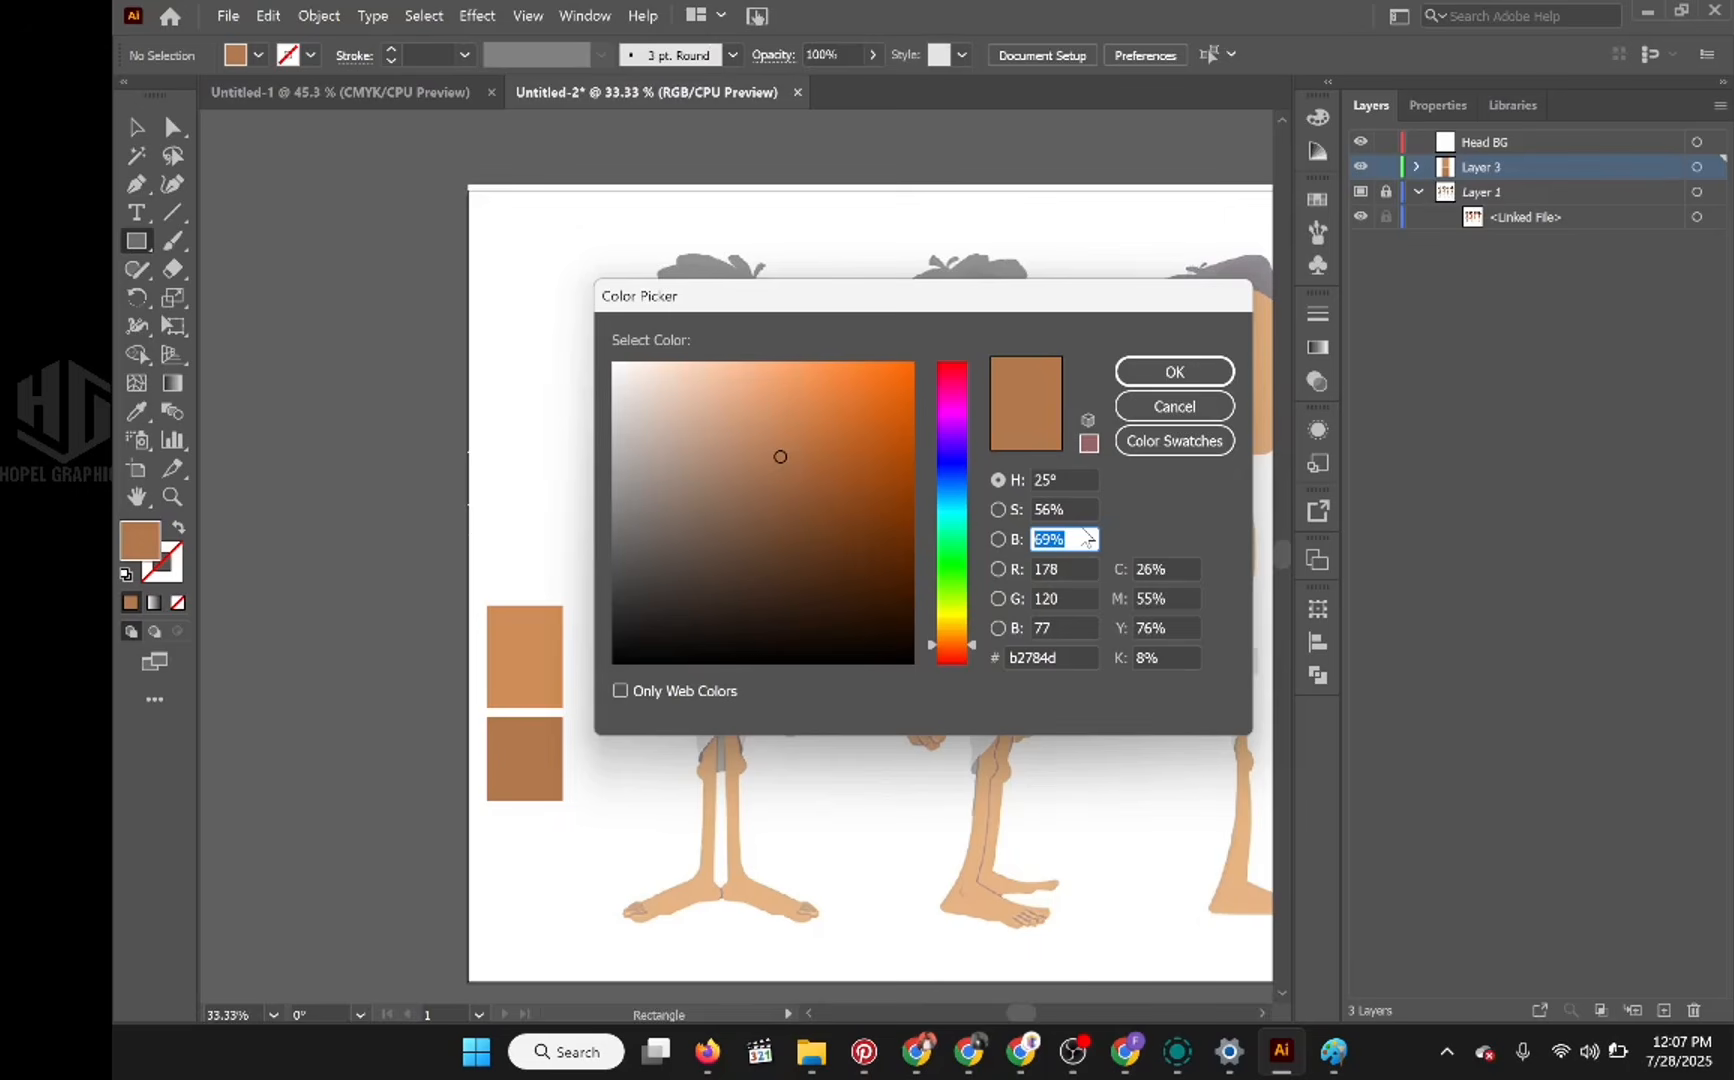
type("60")
key("Tab")
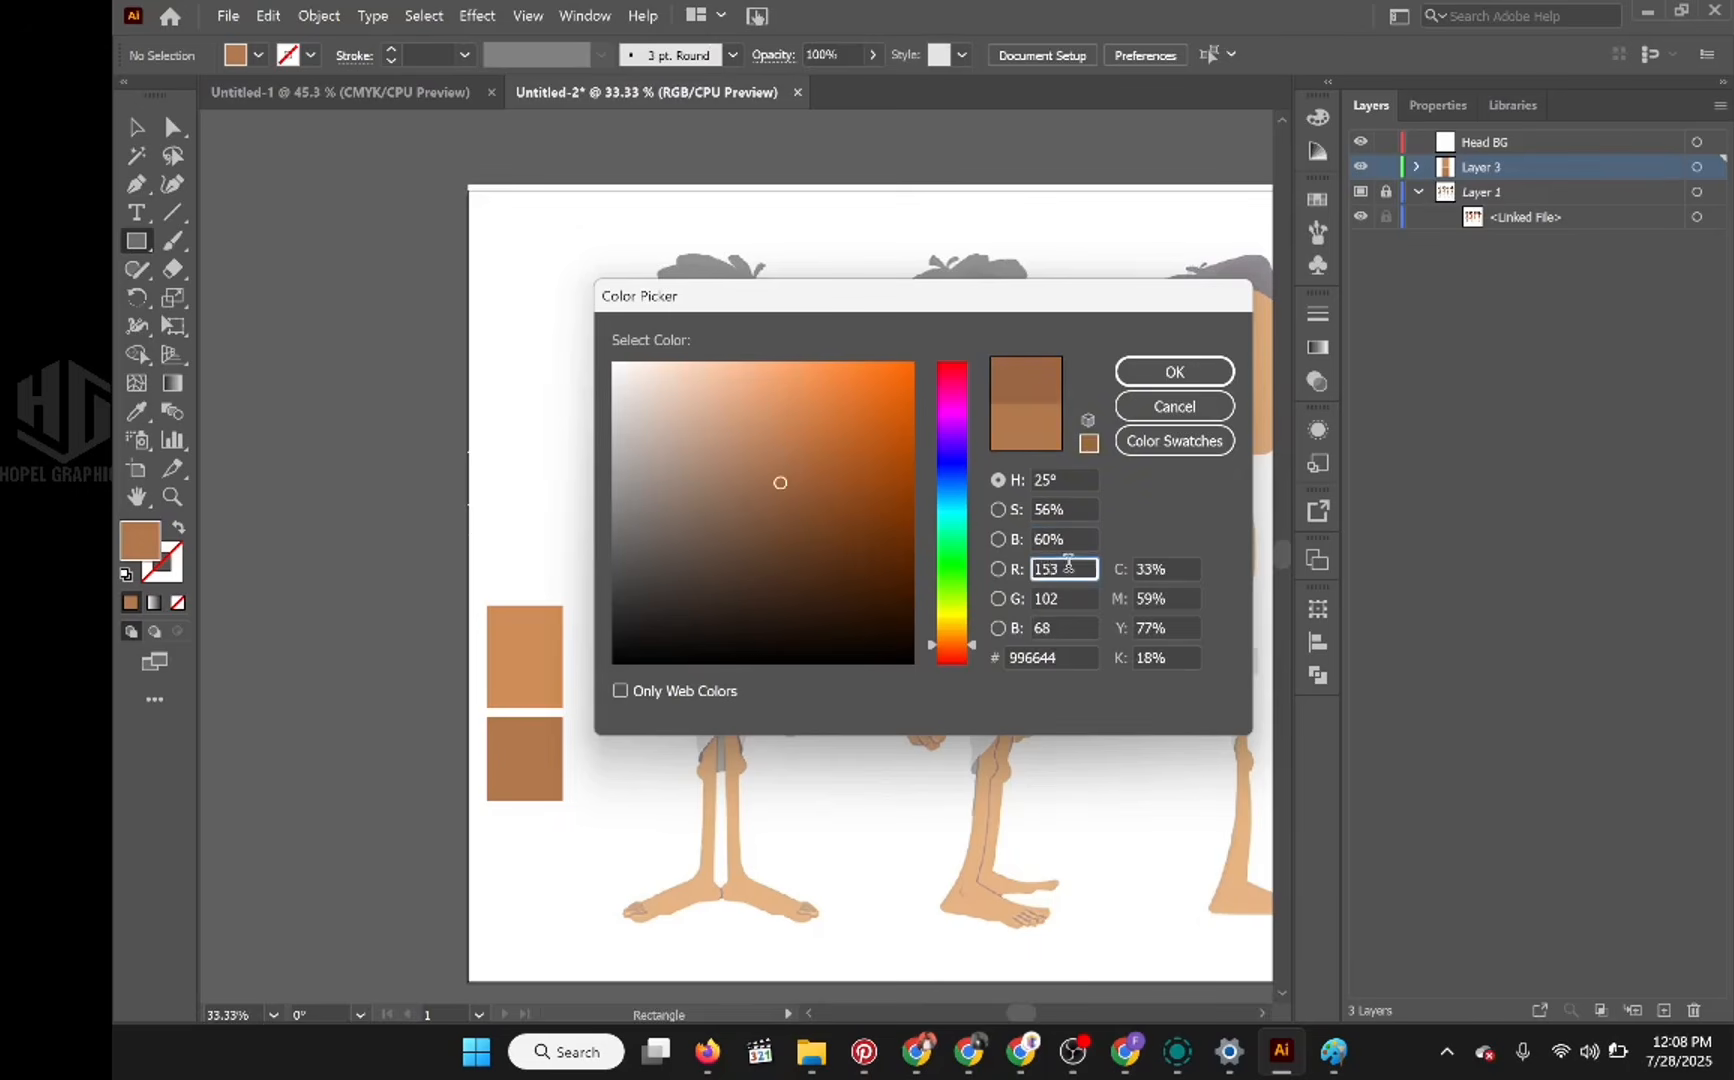
left_click(1219, 371)
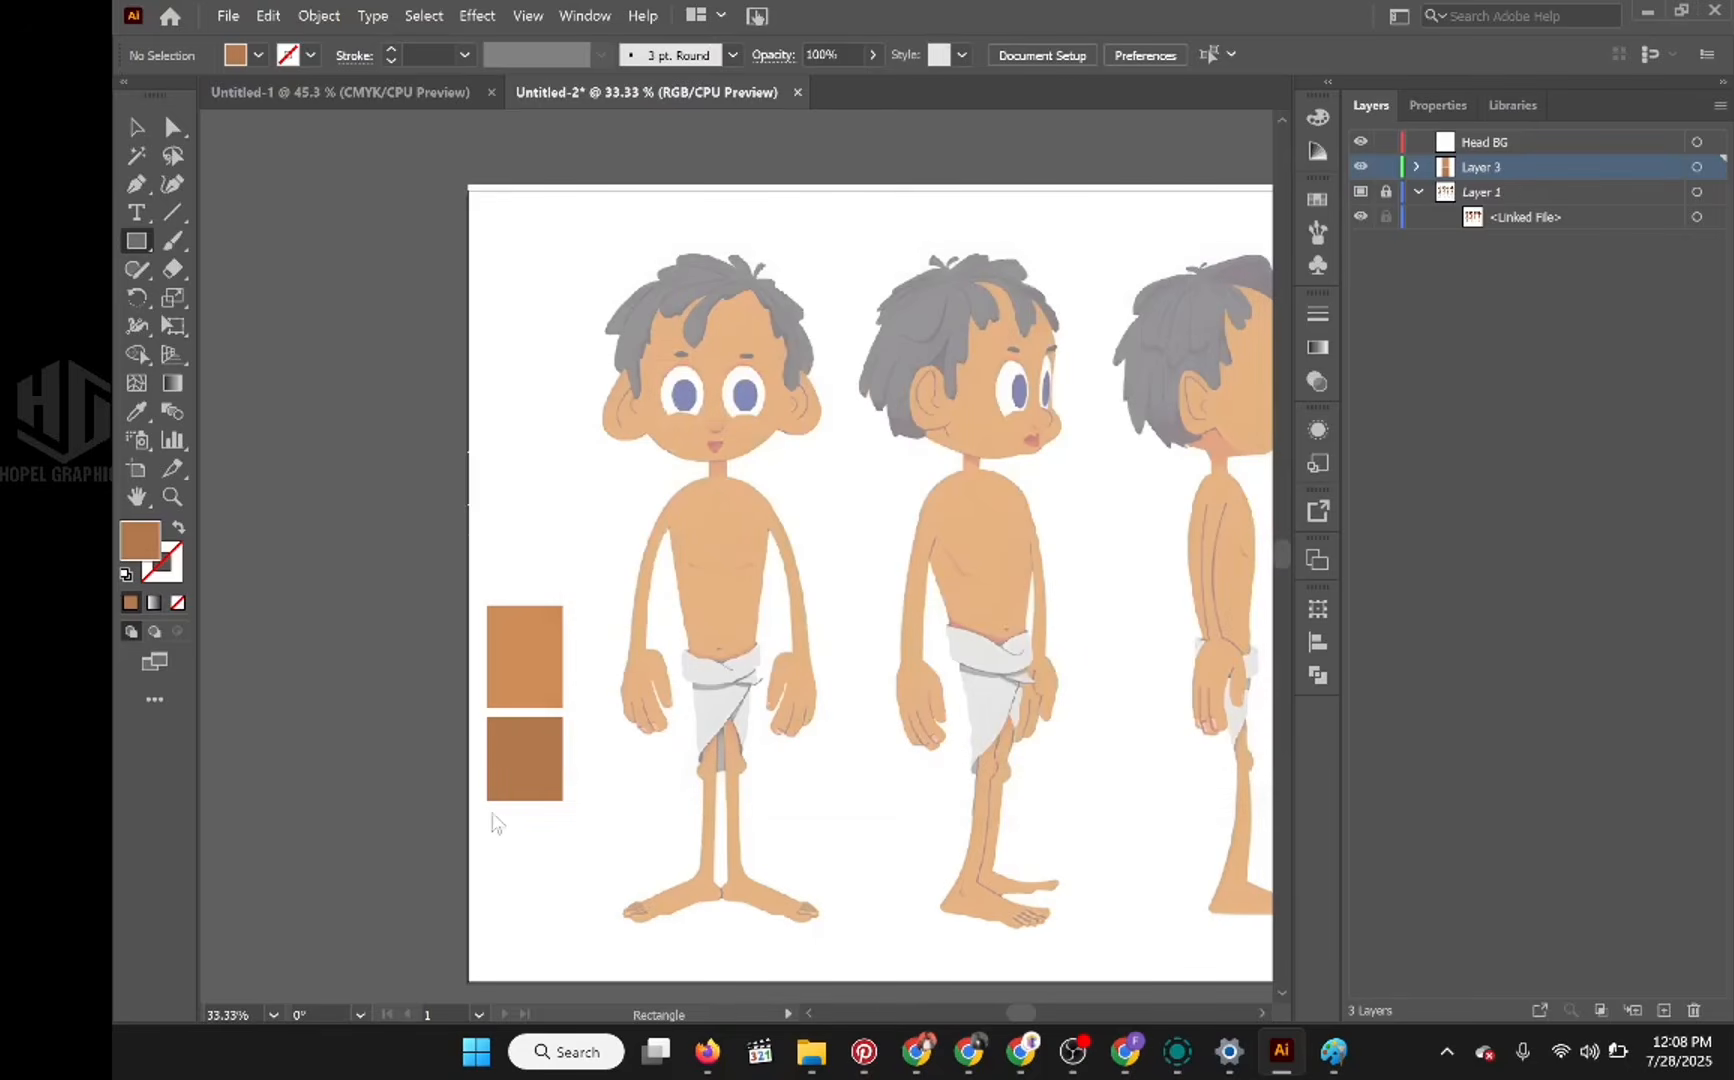
left_click_drag(488, 812, 564, 886)
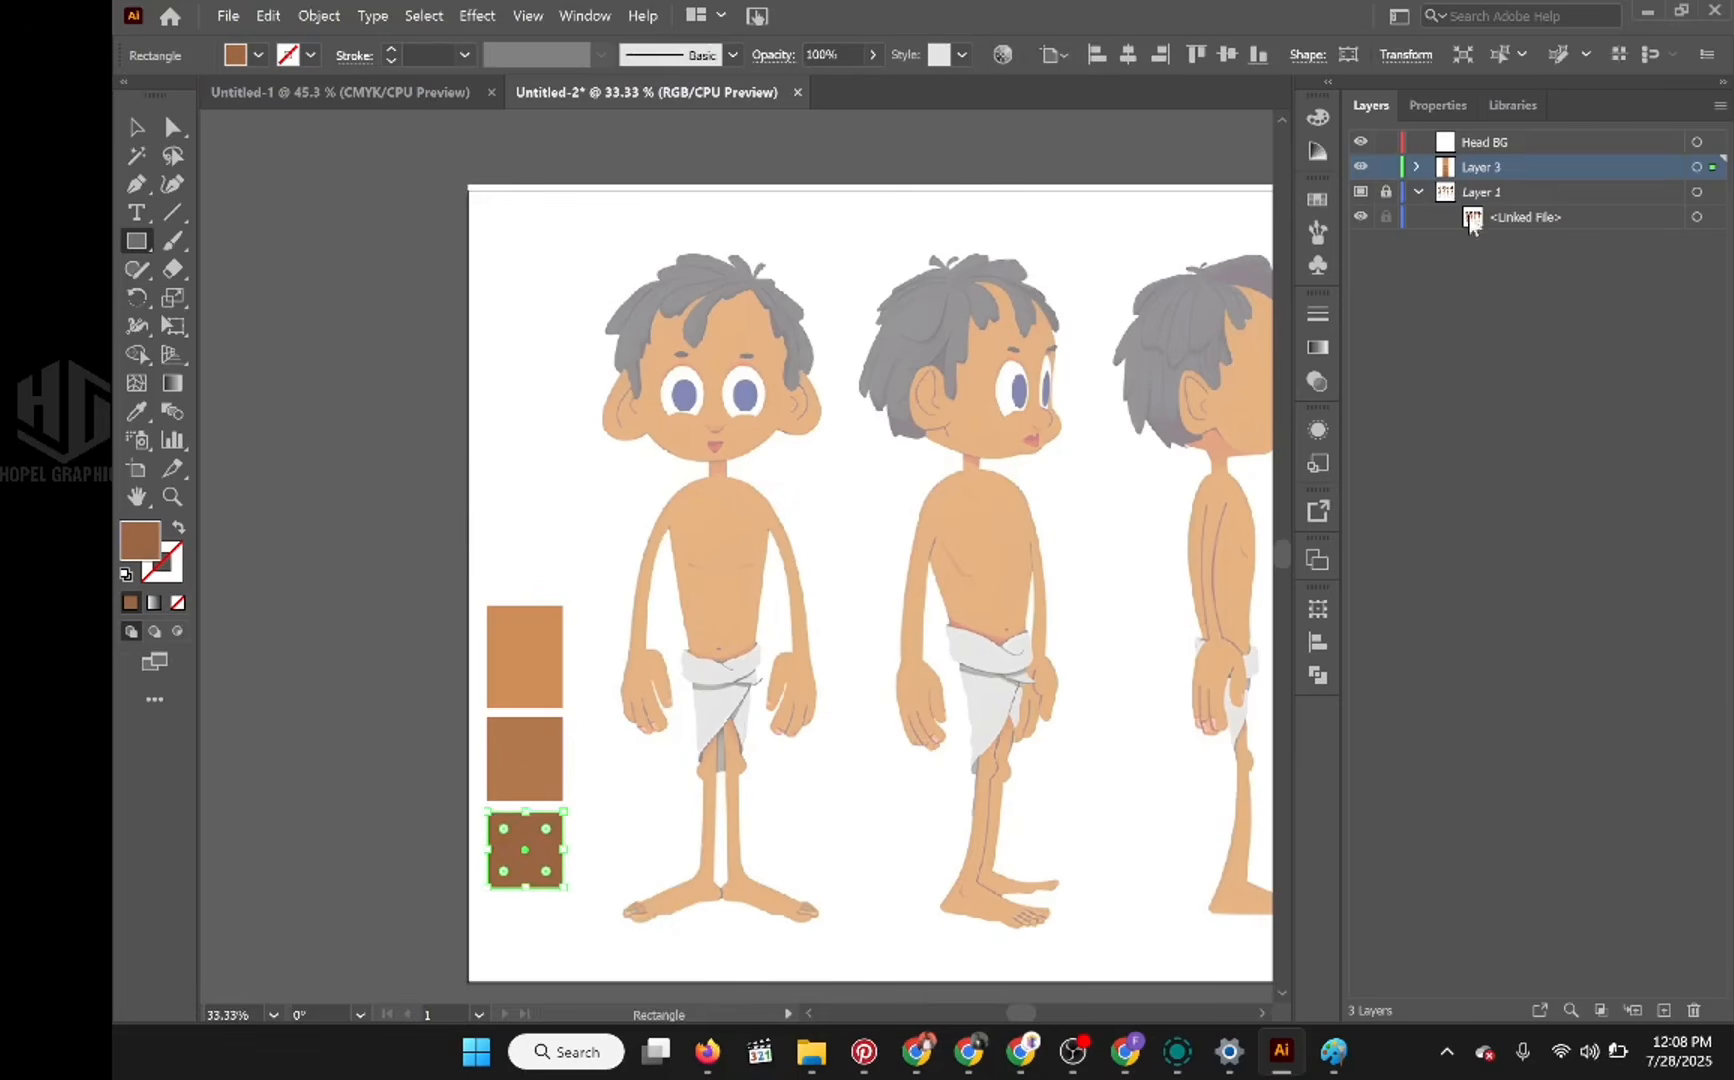
left_click(1387, 168)
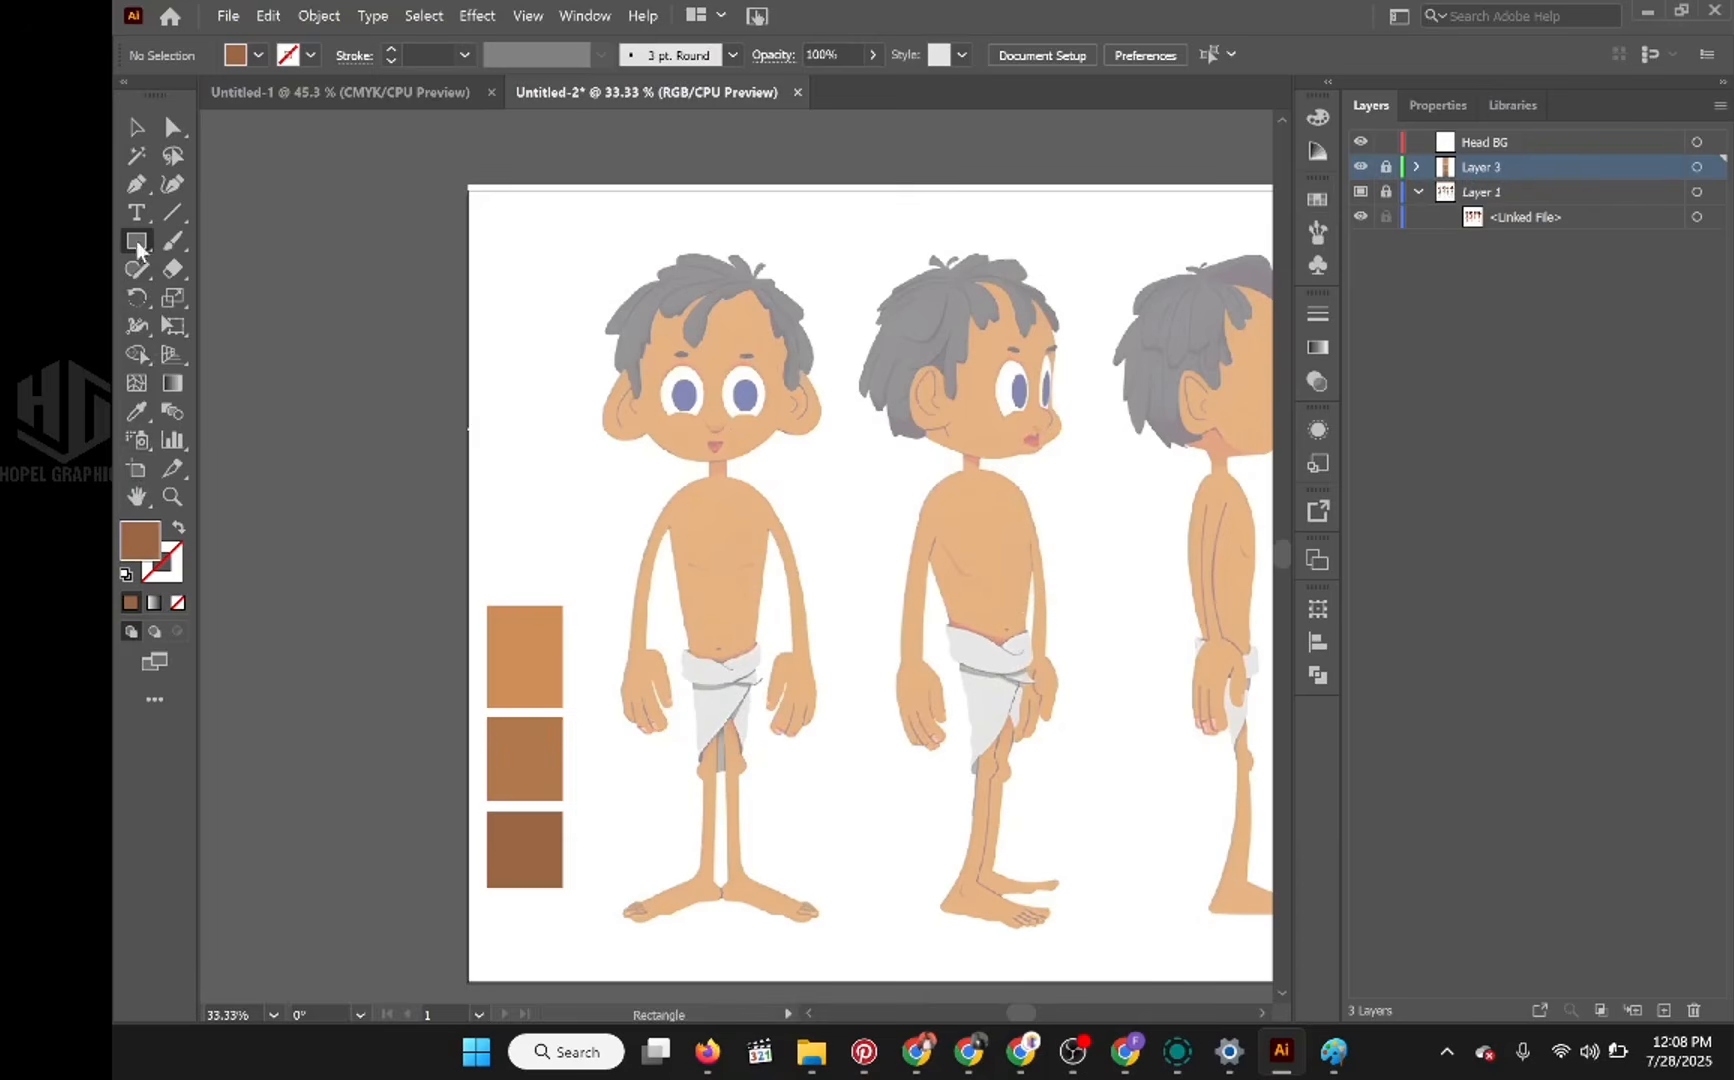
Step: Change the fill colour to pure white, ffffff
double_click(135, 546)
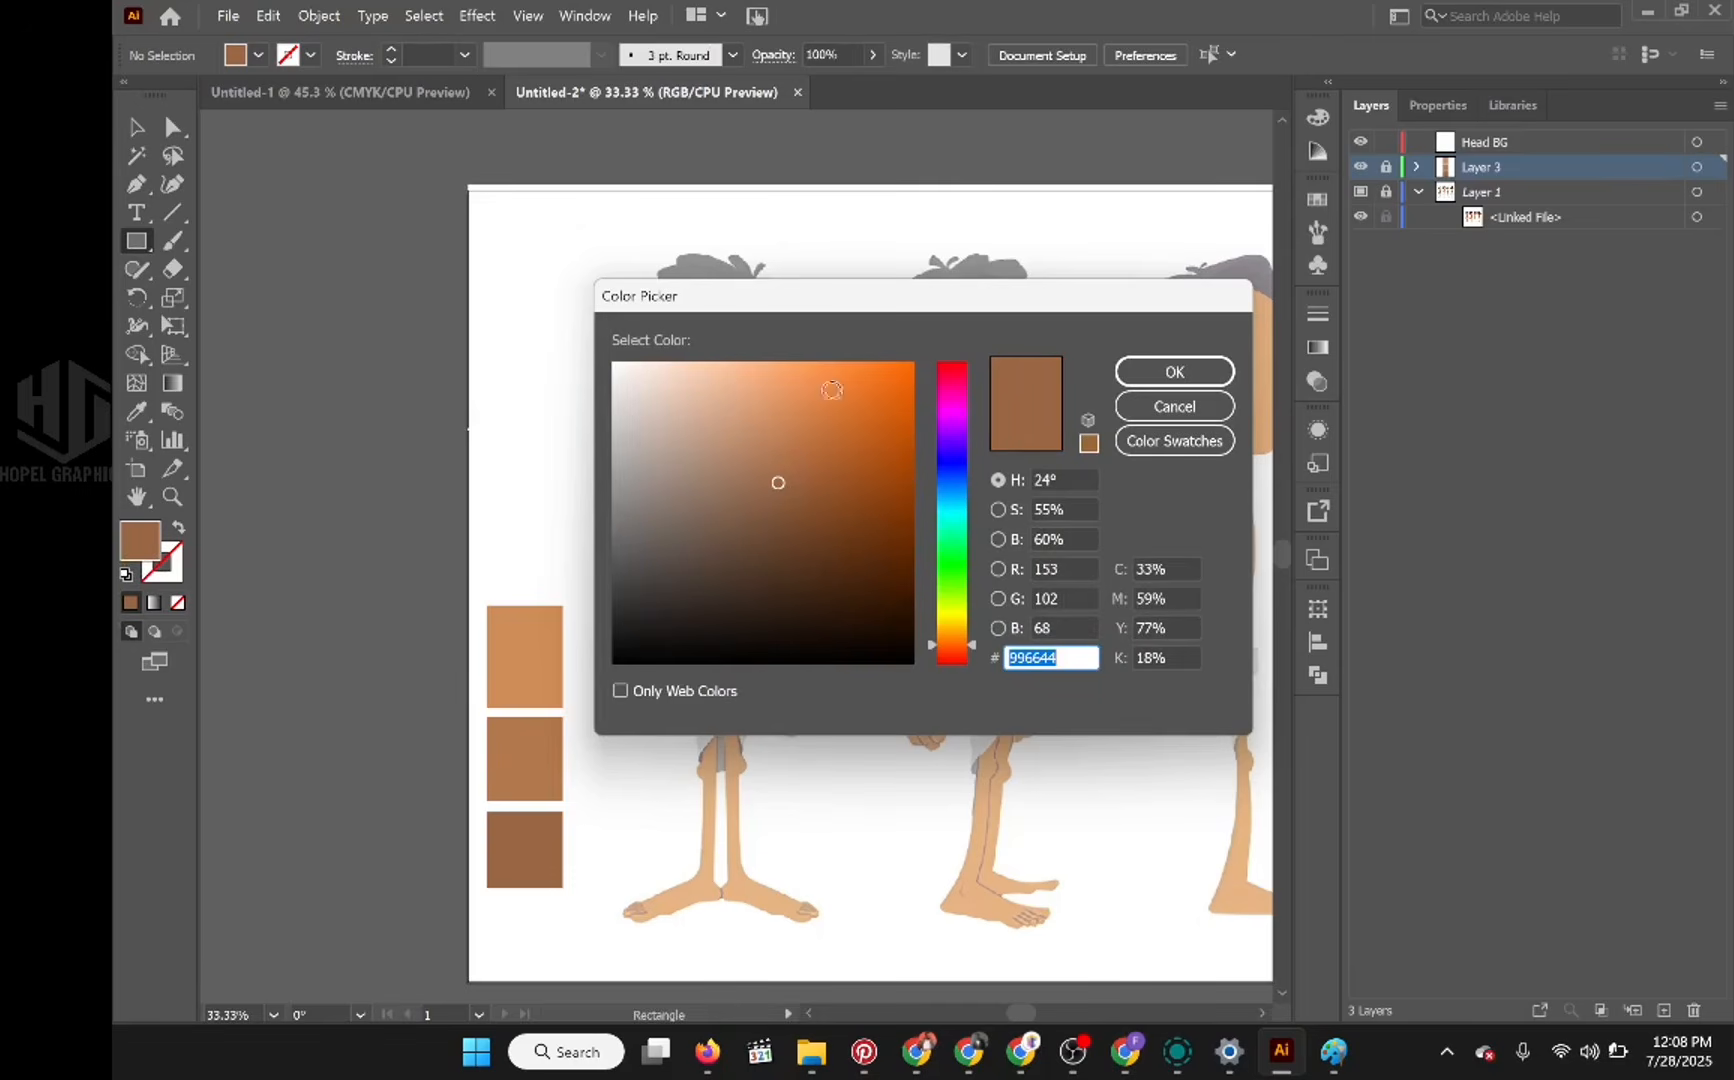
left_click_drag(642, 383, 599, 360)
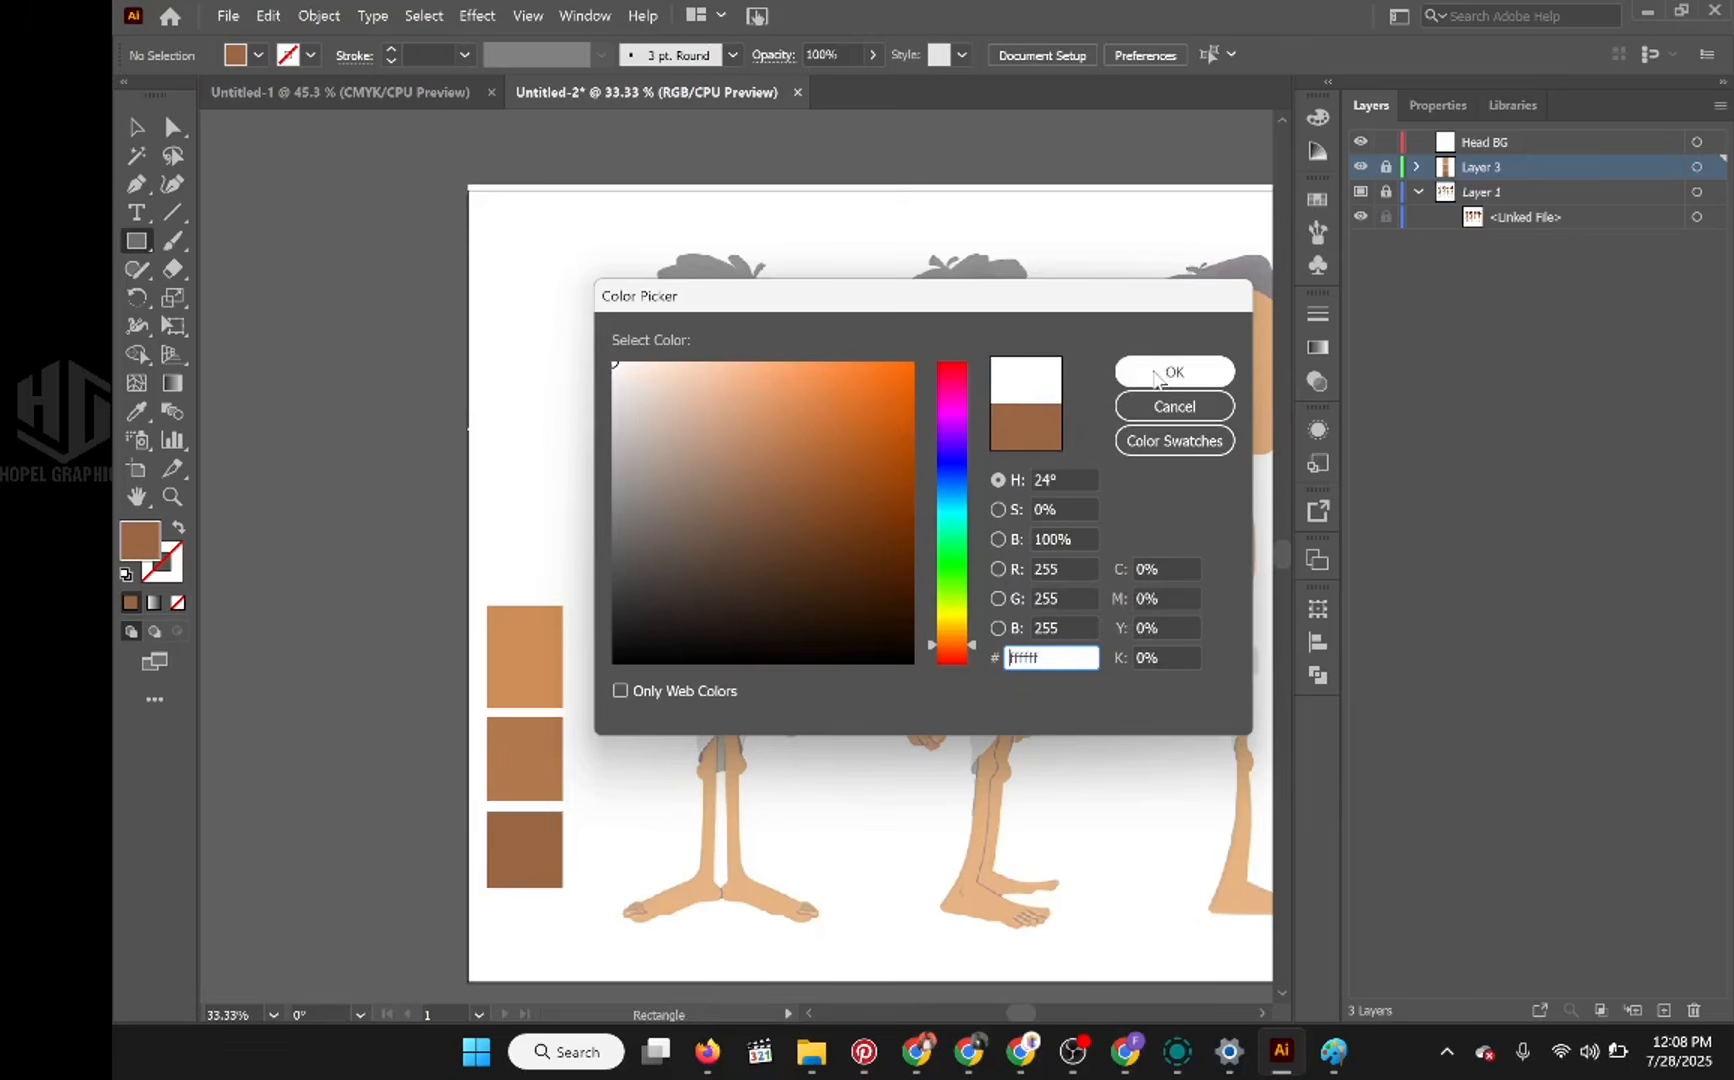
left_click_drag(996, 305, 898, 262)
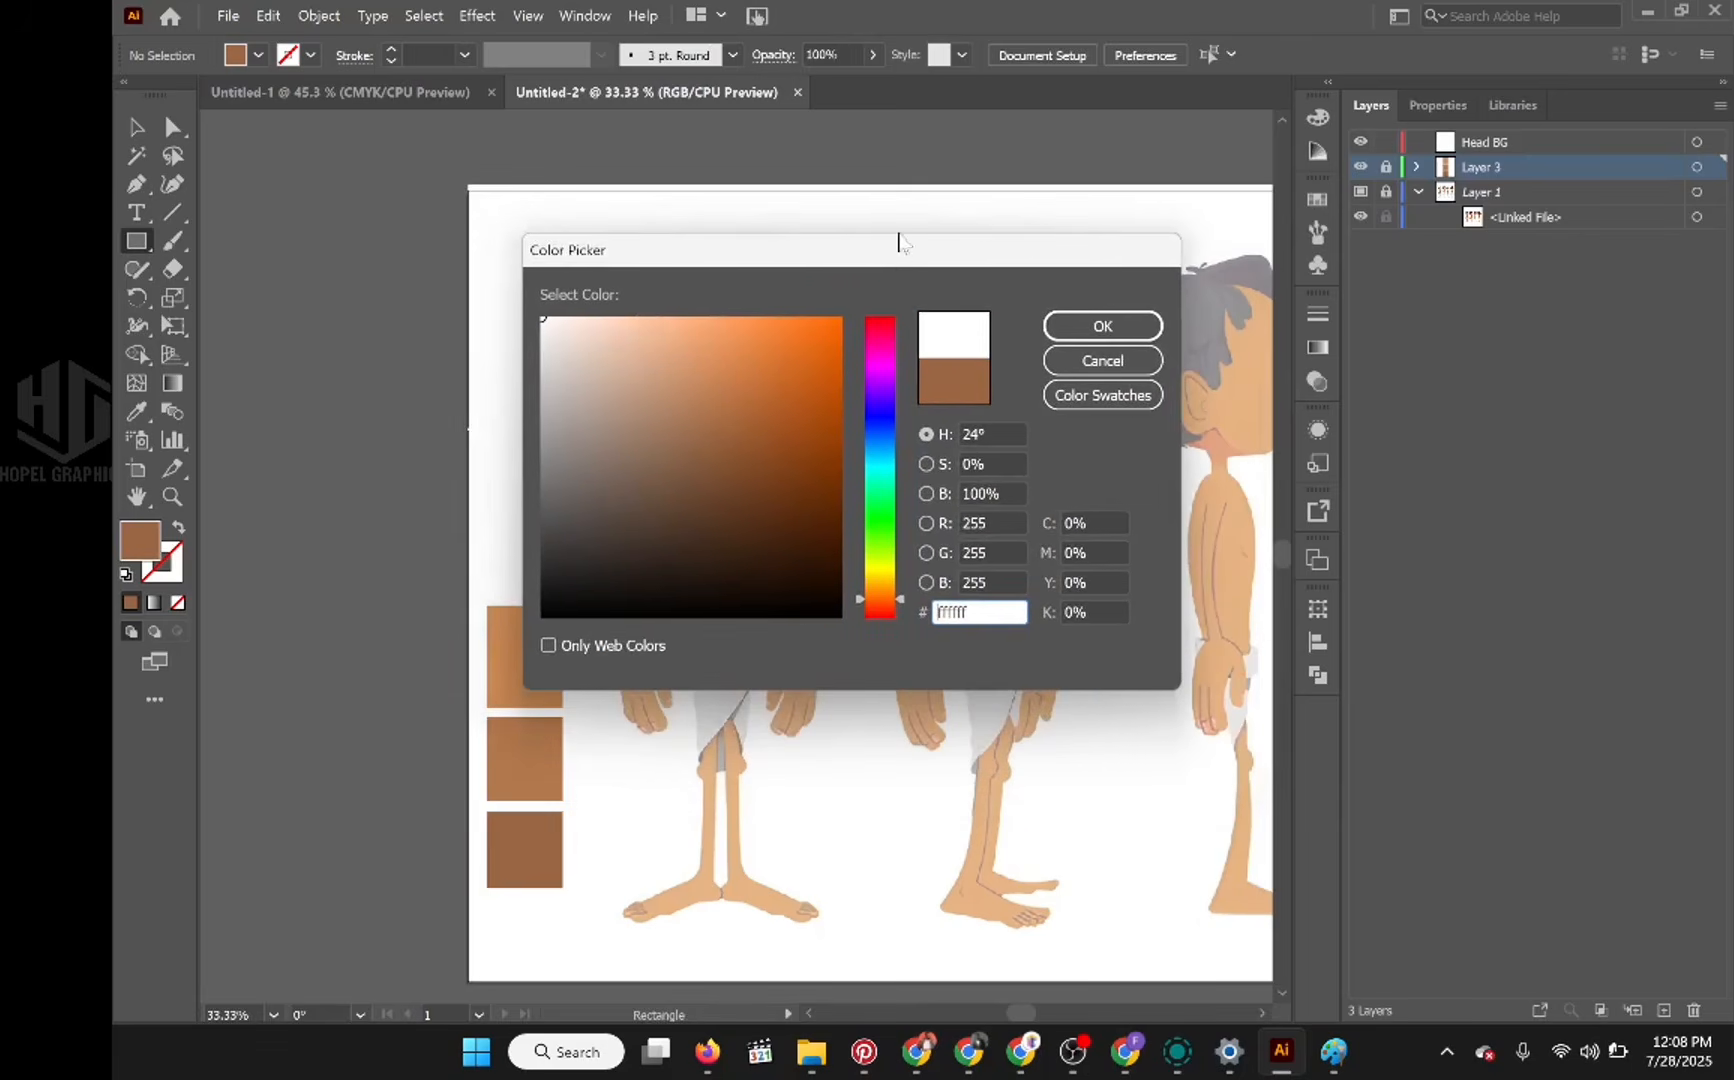
double_click(980, 612)
left_click(1088, 338)
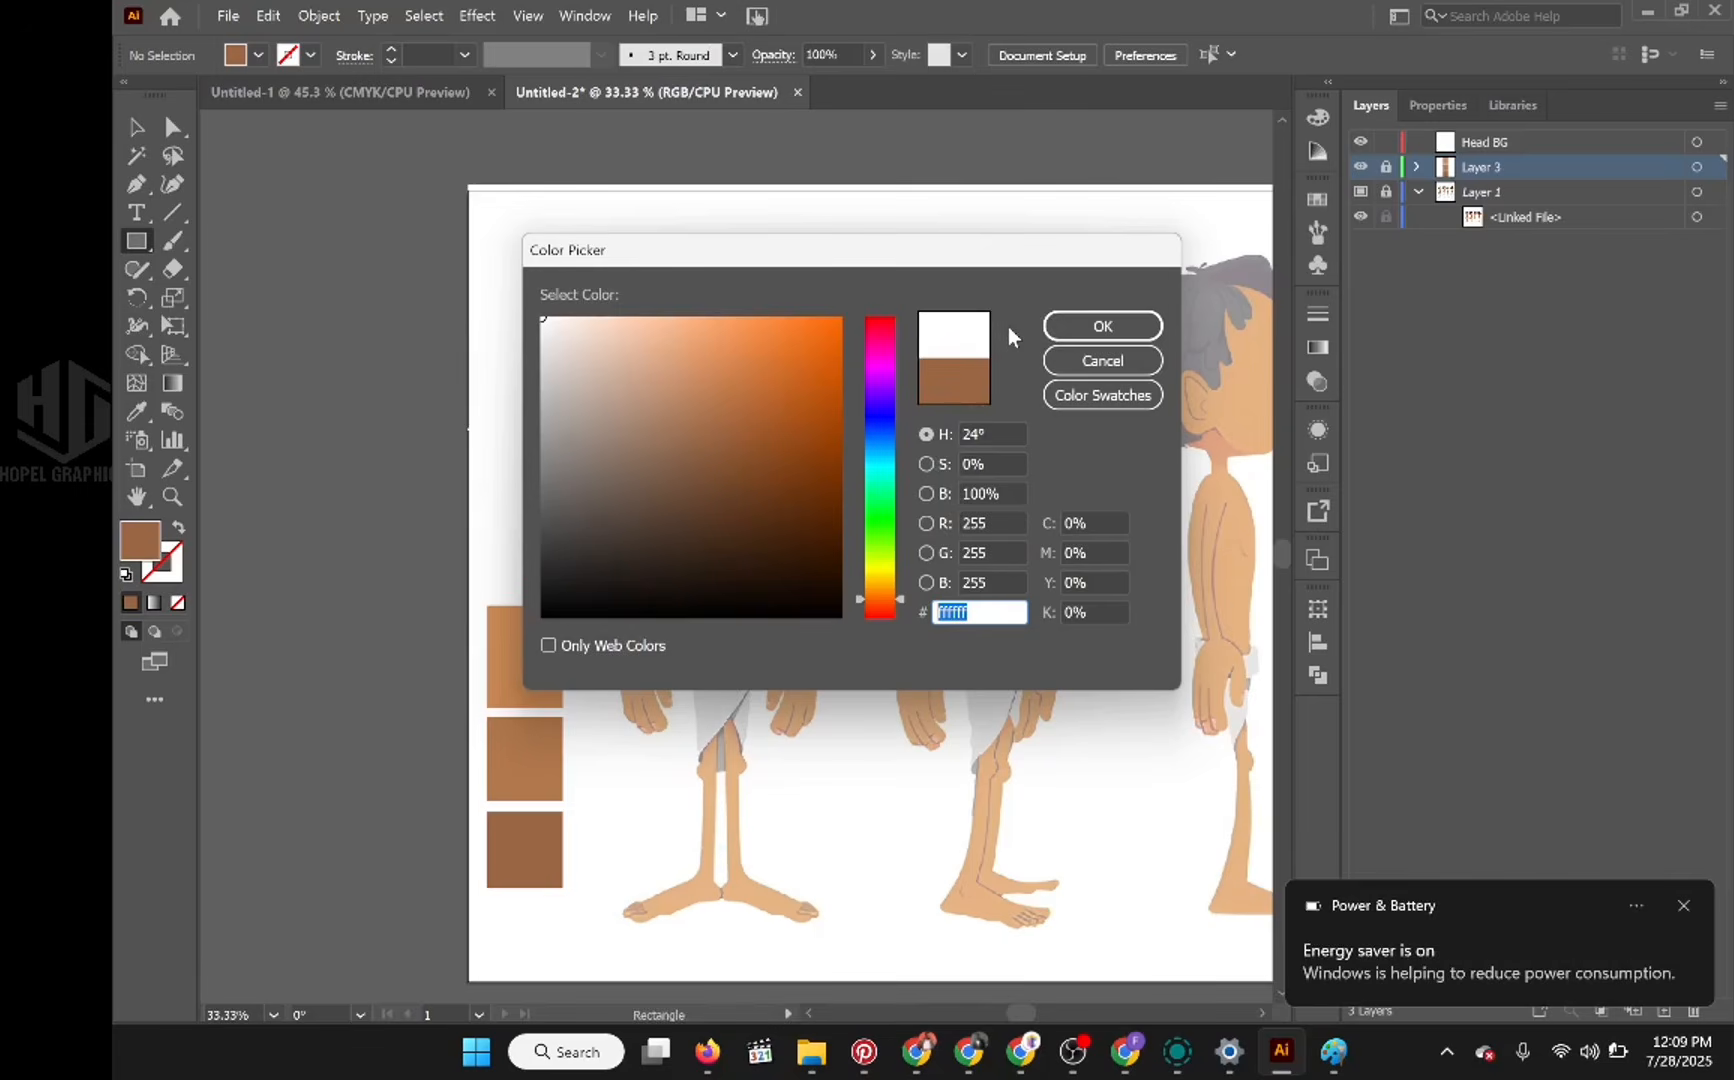
left_click(1092, 329)
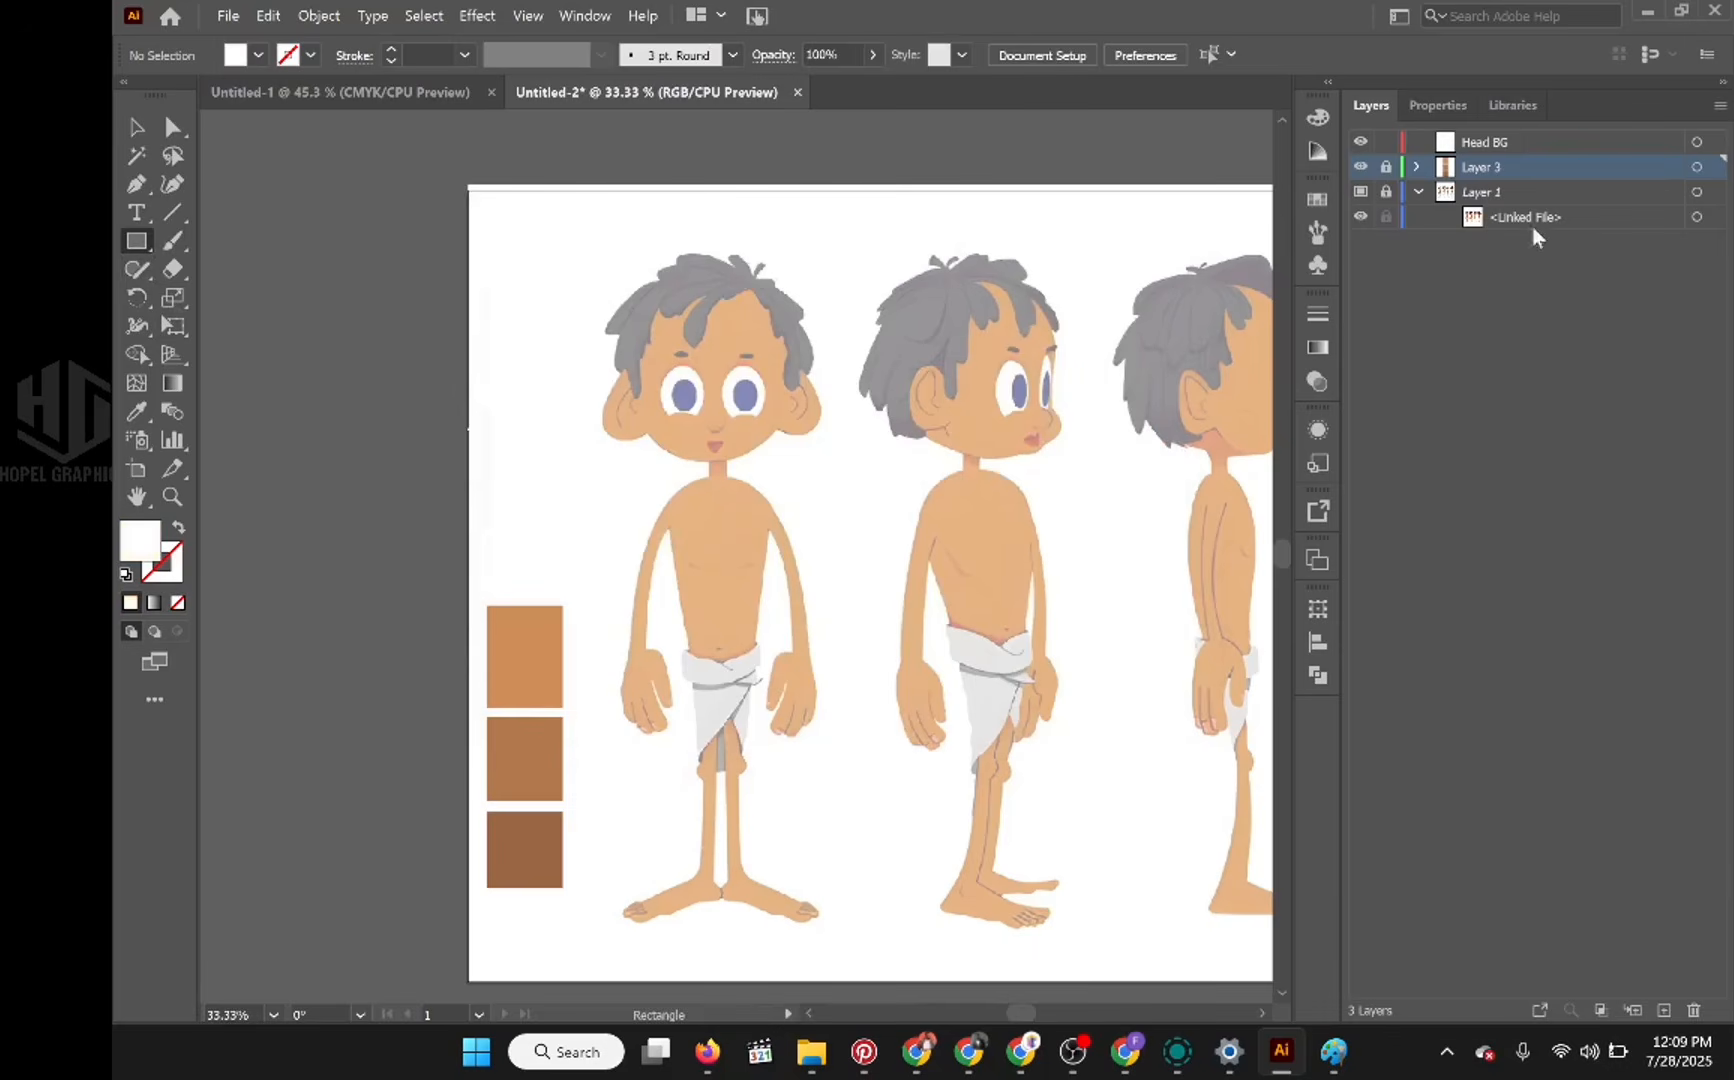
Step: Unlock Layer 3, draw a white swatch rectangle just above the skin swatches, and deselect it
left_click(1385, 166)
left_click_drag(499, 321, 533, 582)
left_click(136, 127)
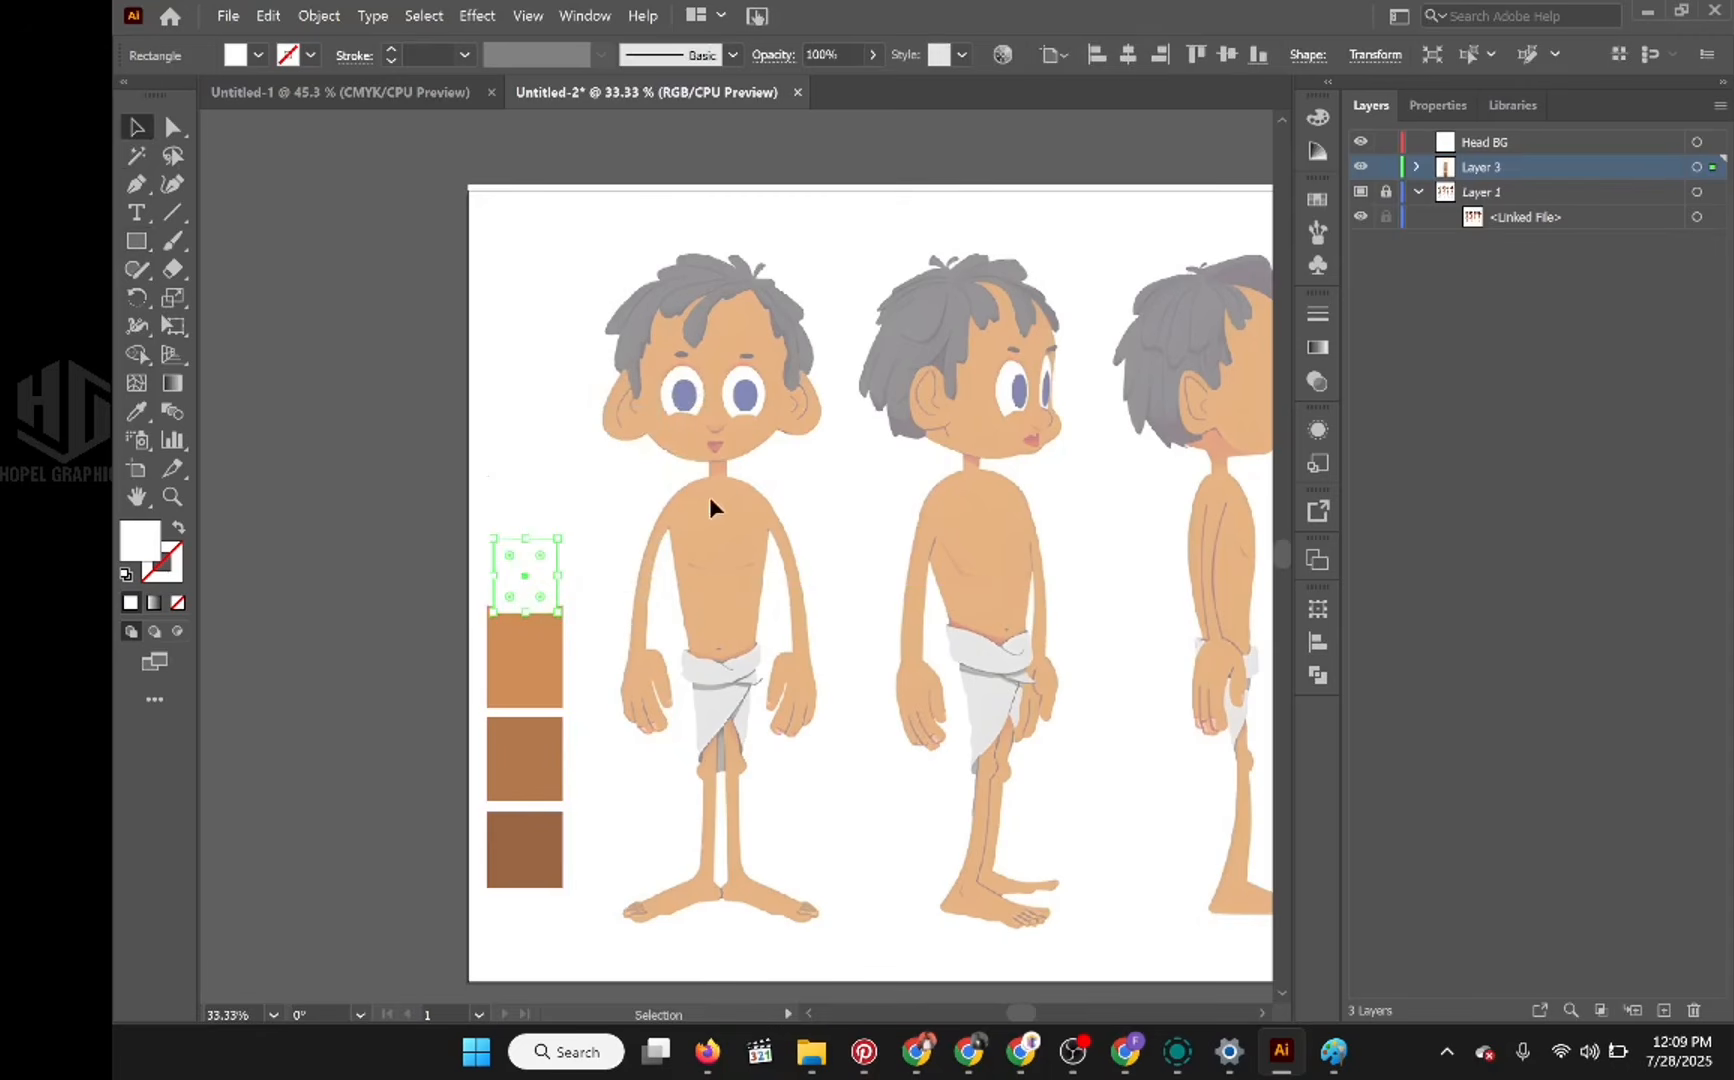
left_click(1385, 167)
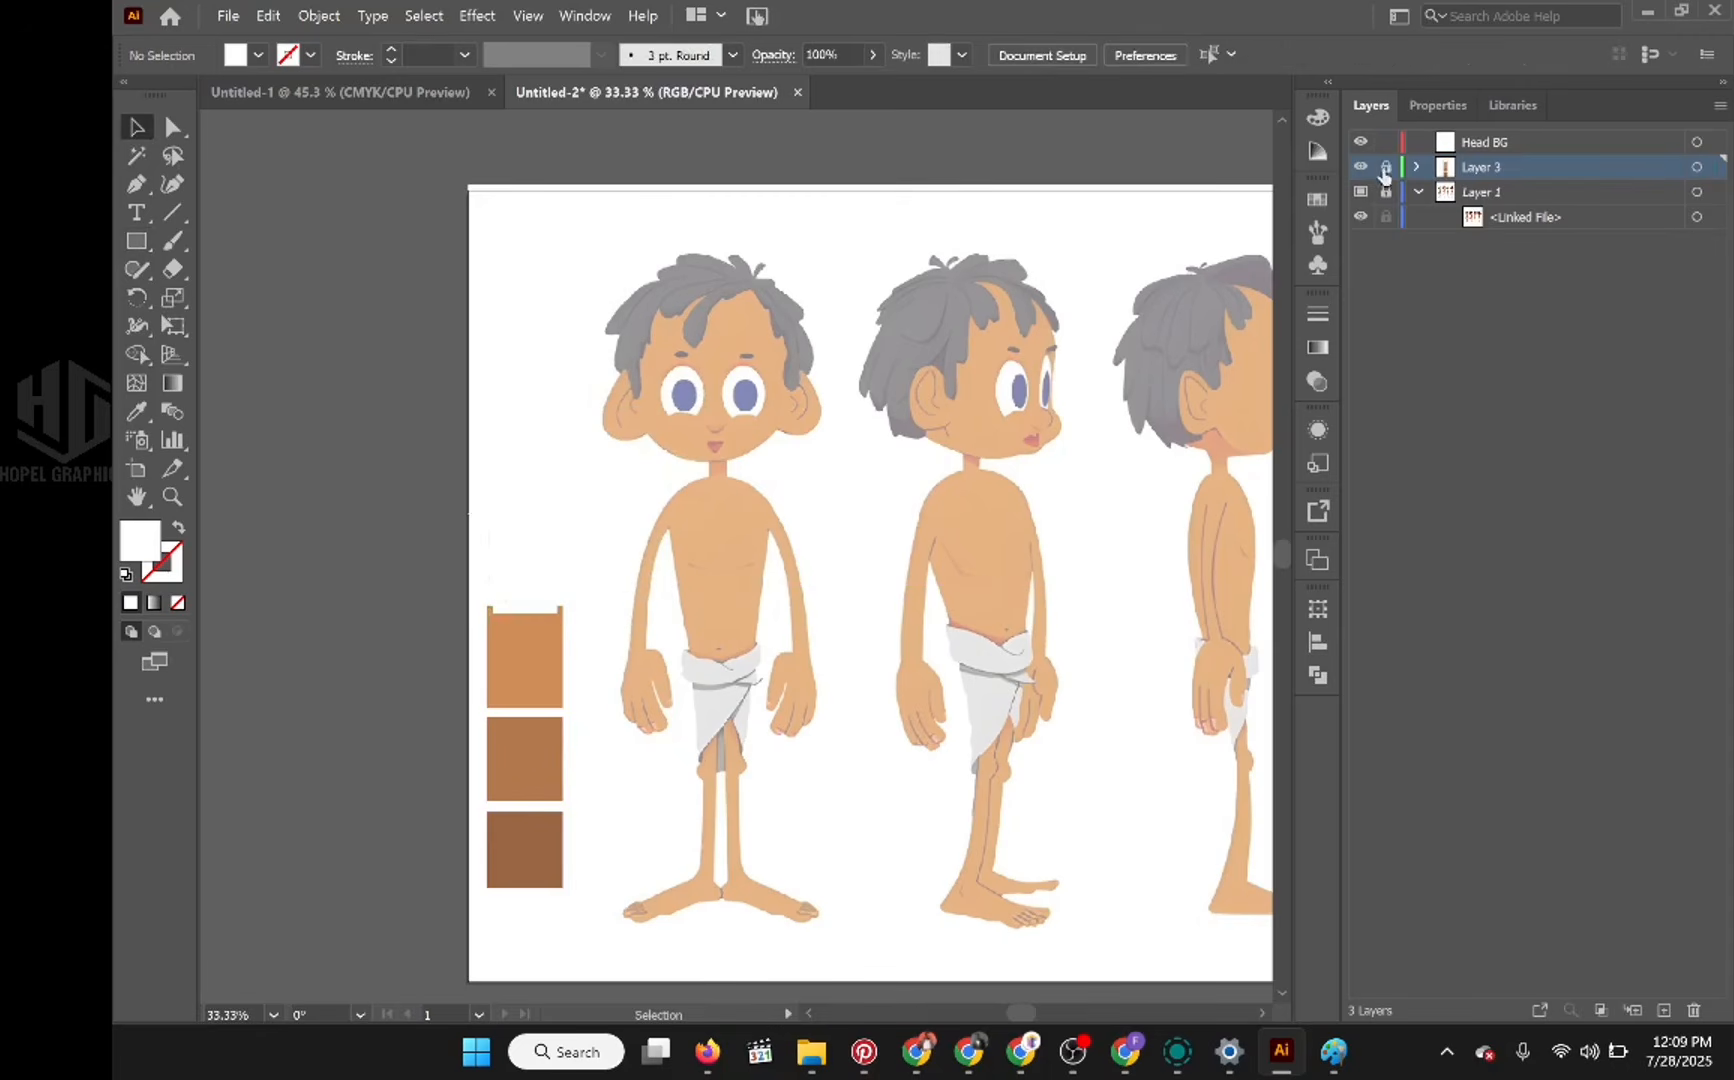
Step: Set the fill colour to a light grey by entering 80% brightness
double_click(142, 541)
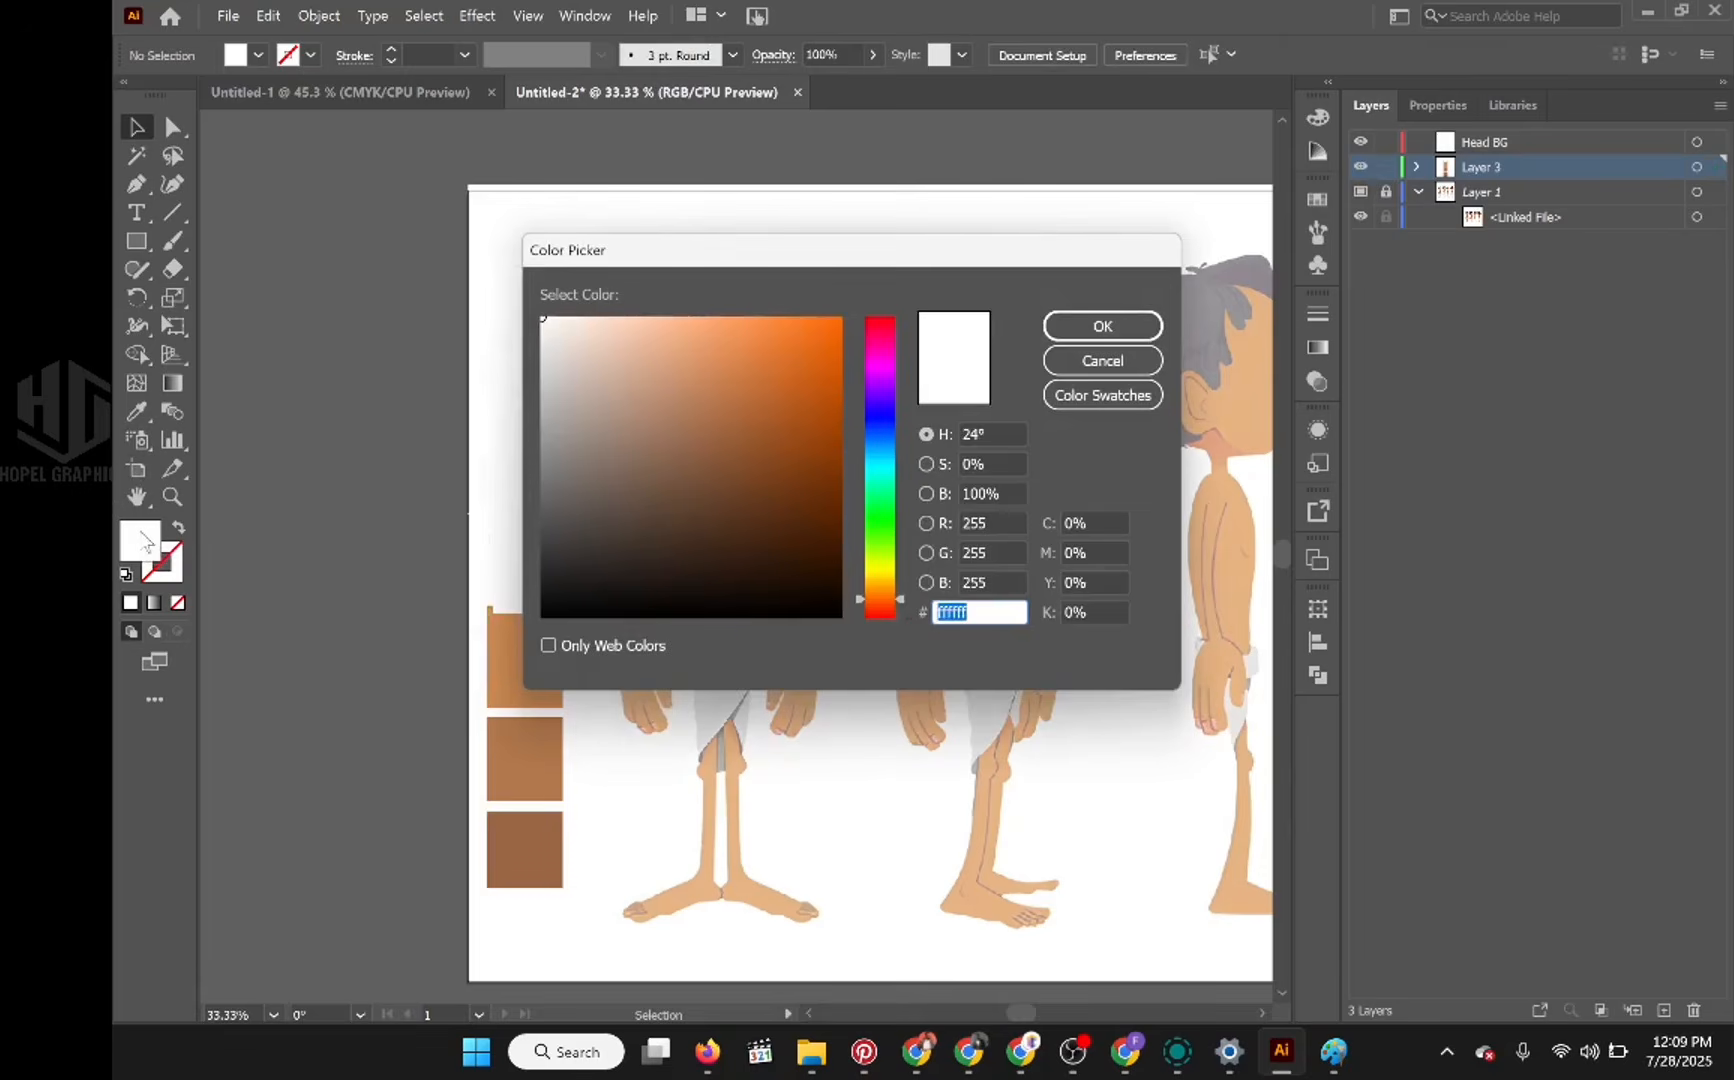
left_click(1013, 490)
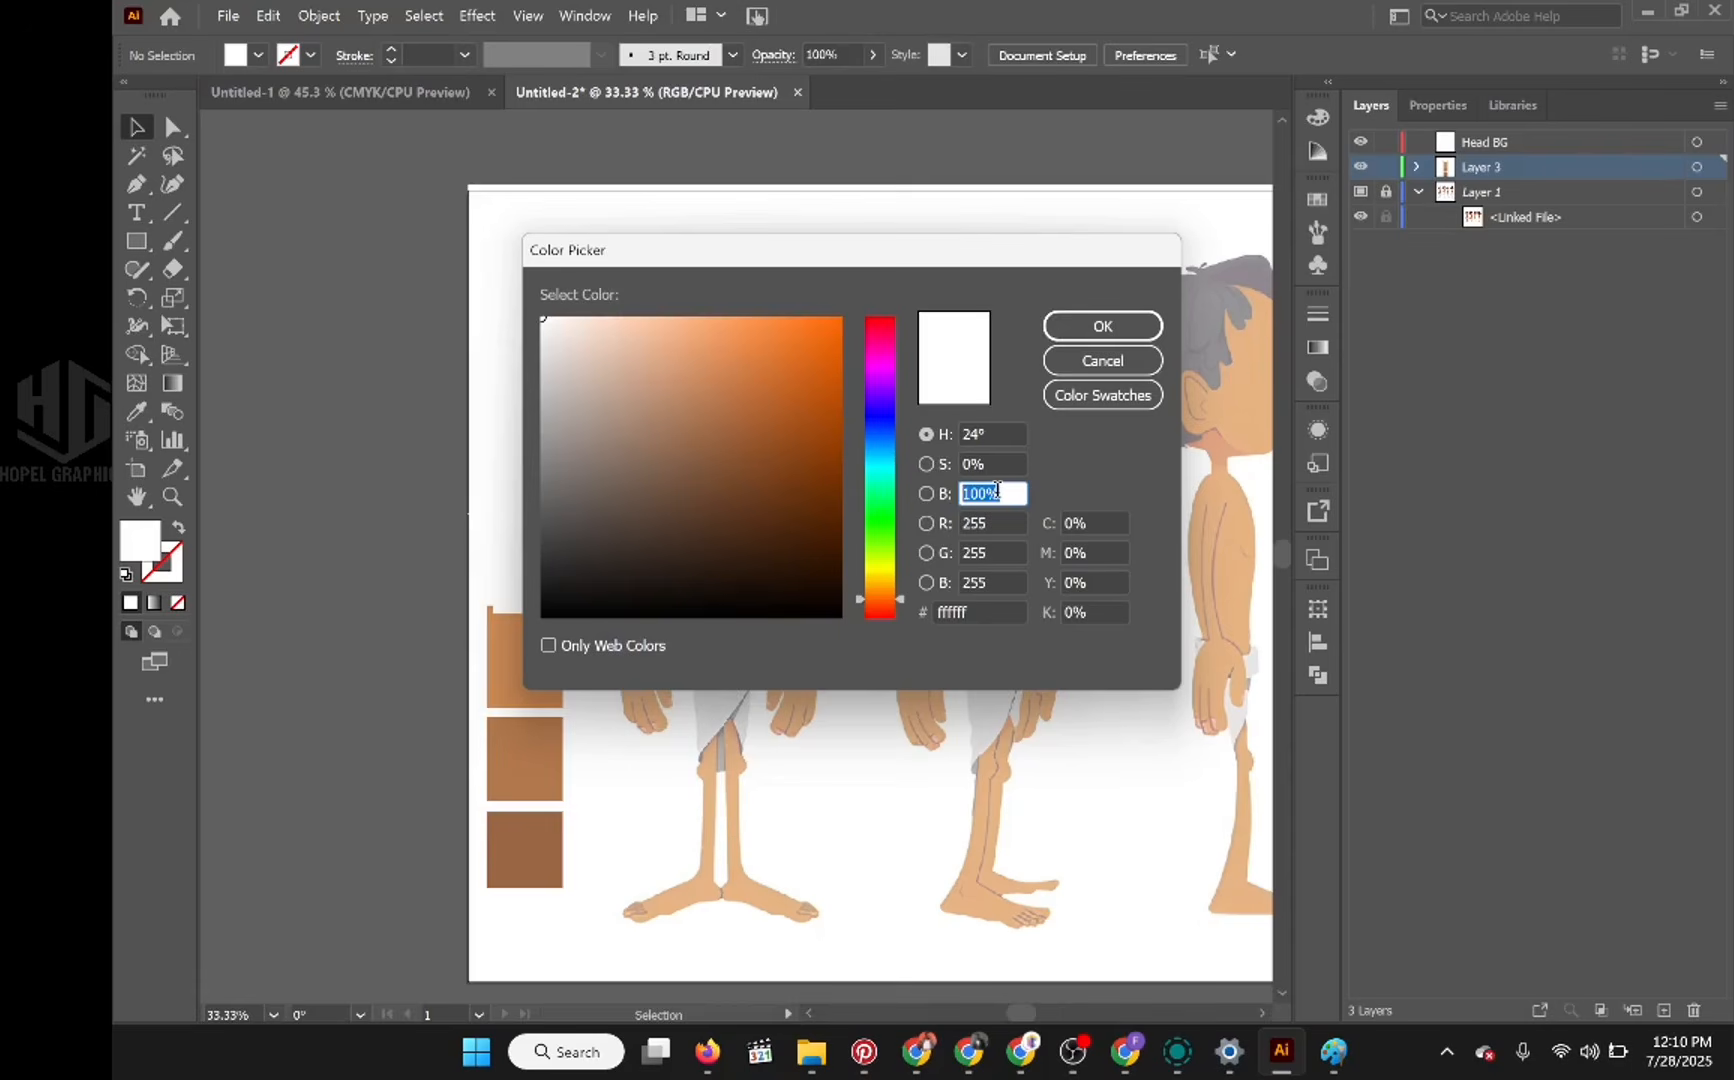
type("70")
key("Tab")
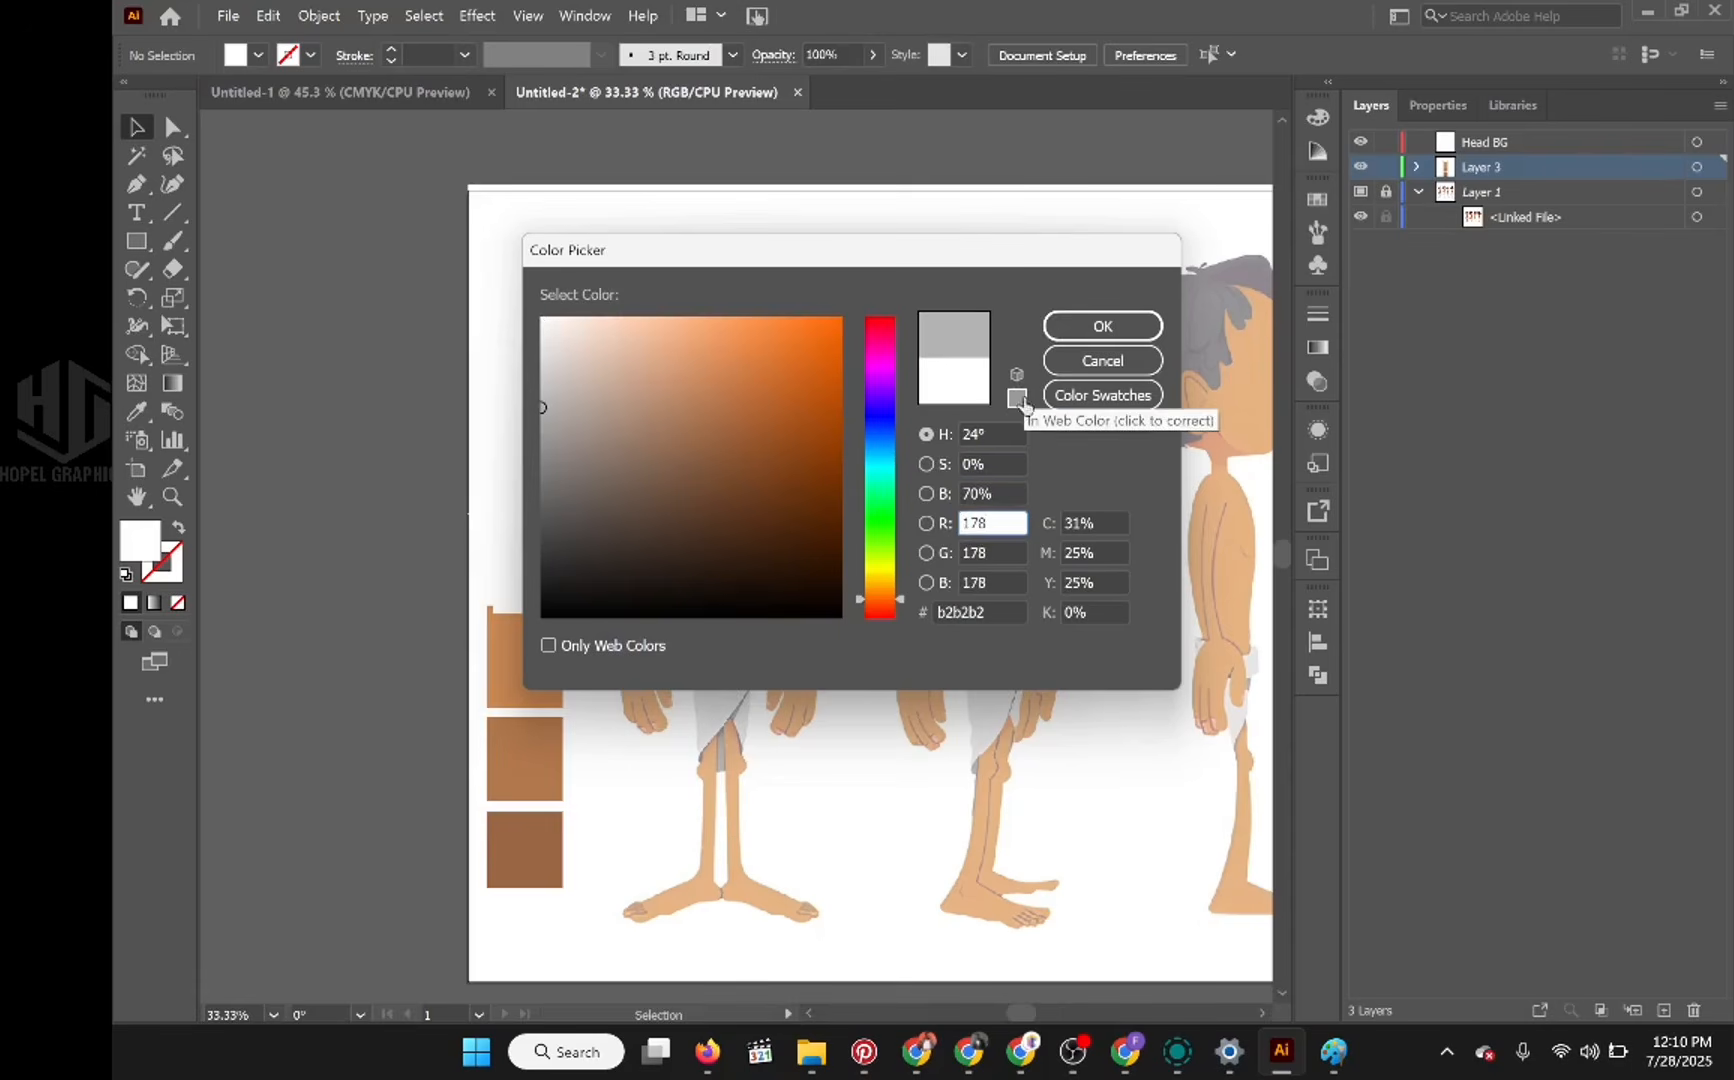
left_click(994, 490)
double_click(994, 490)
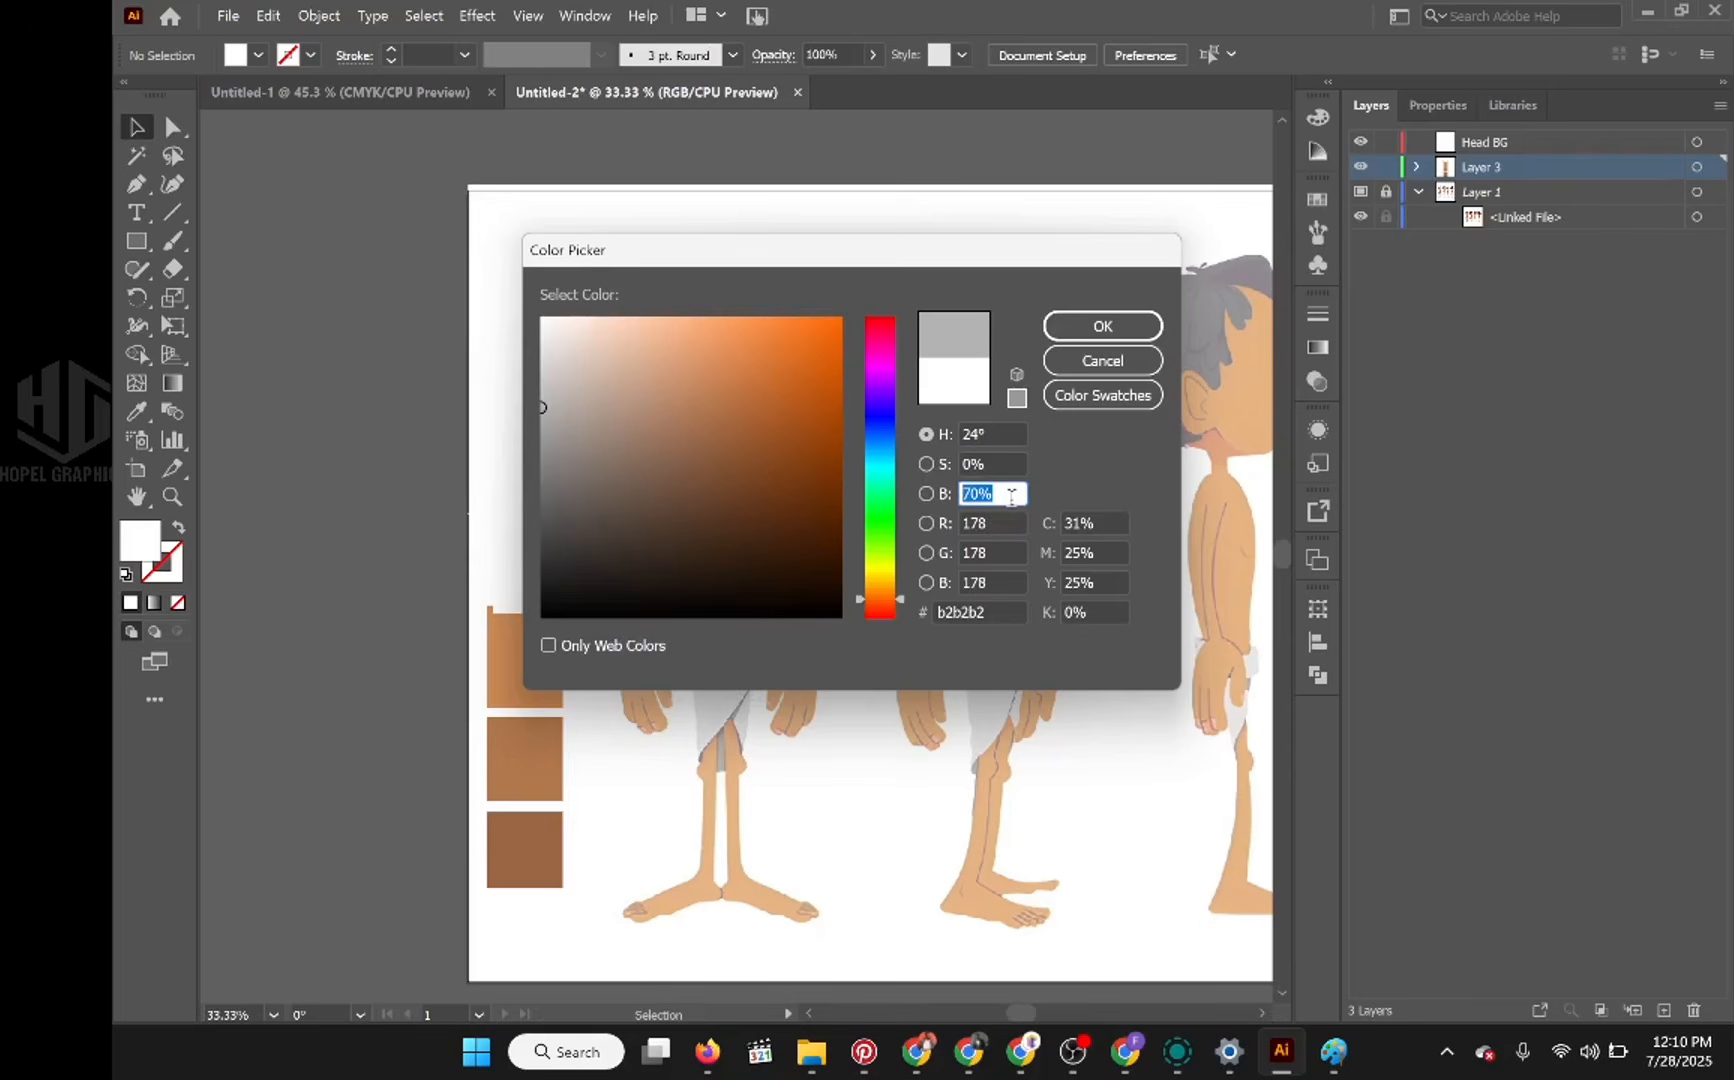
type("80")
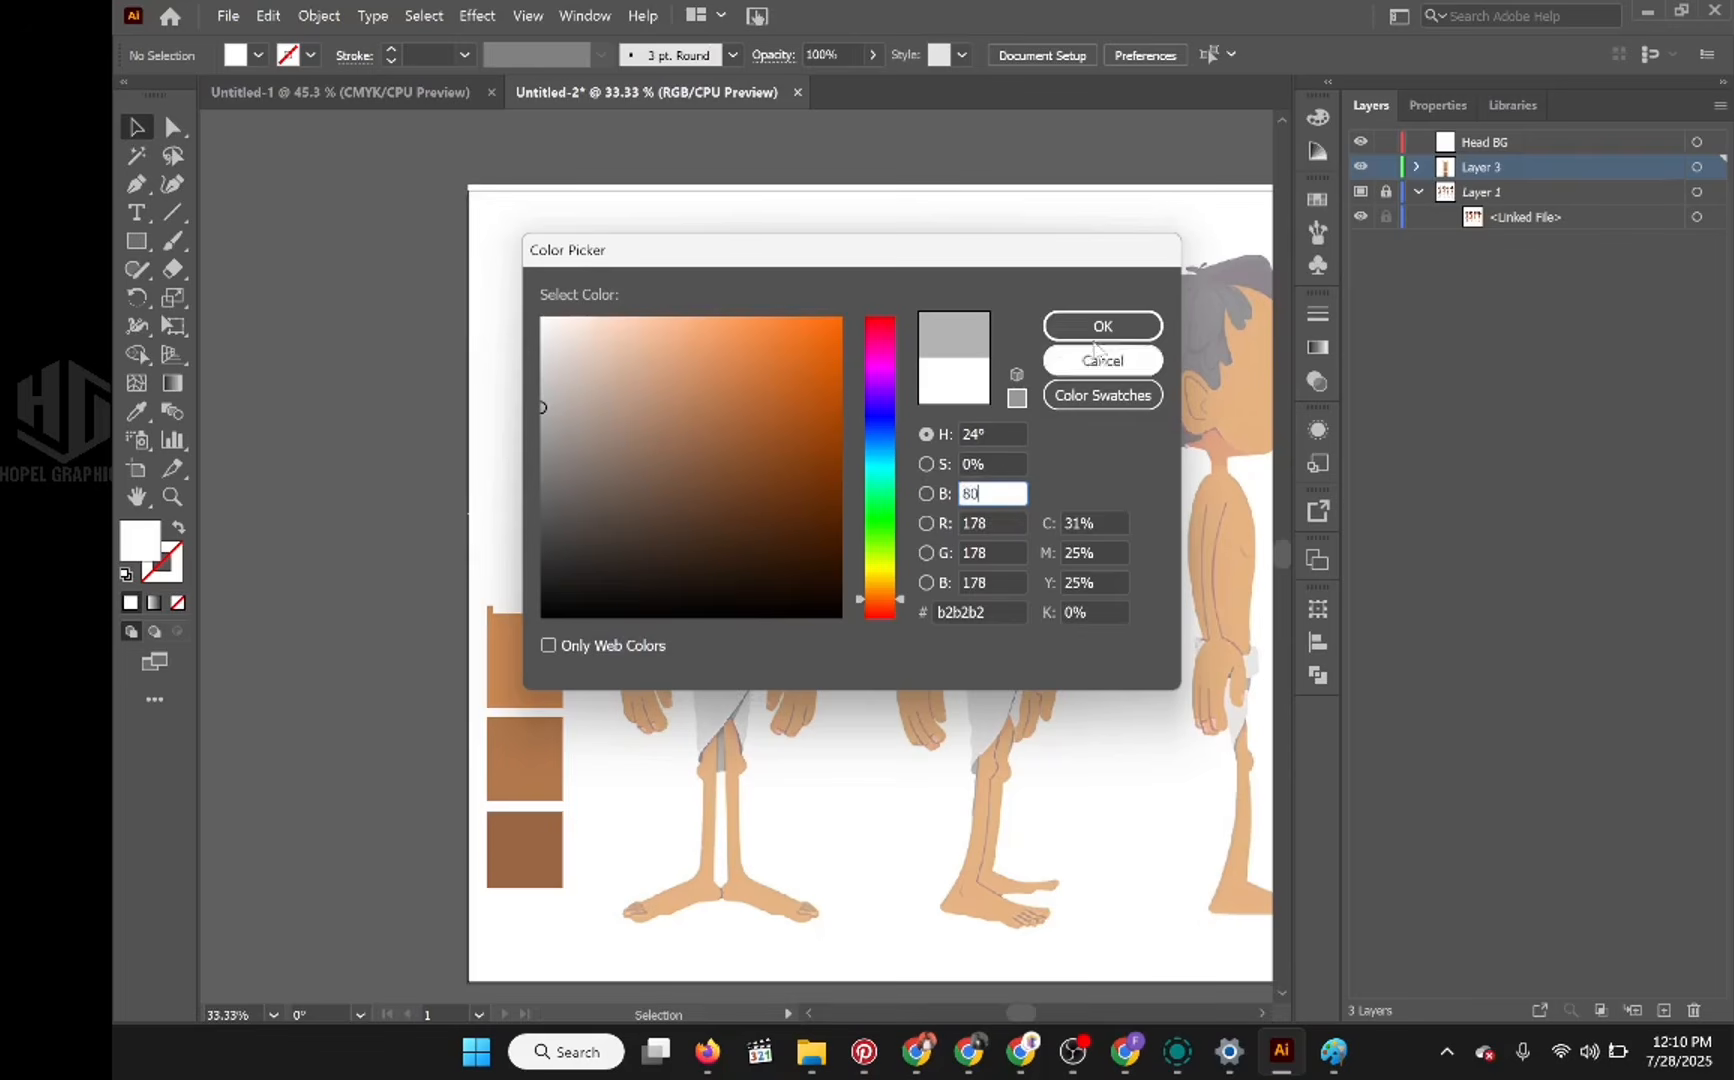
key("Tab")
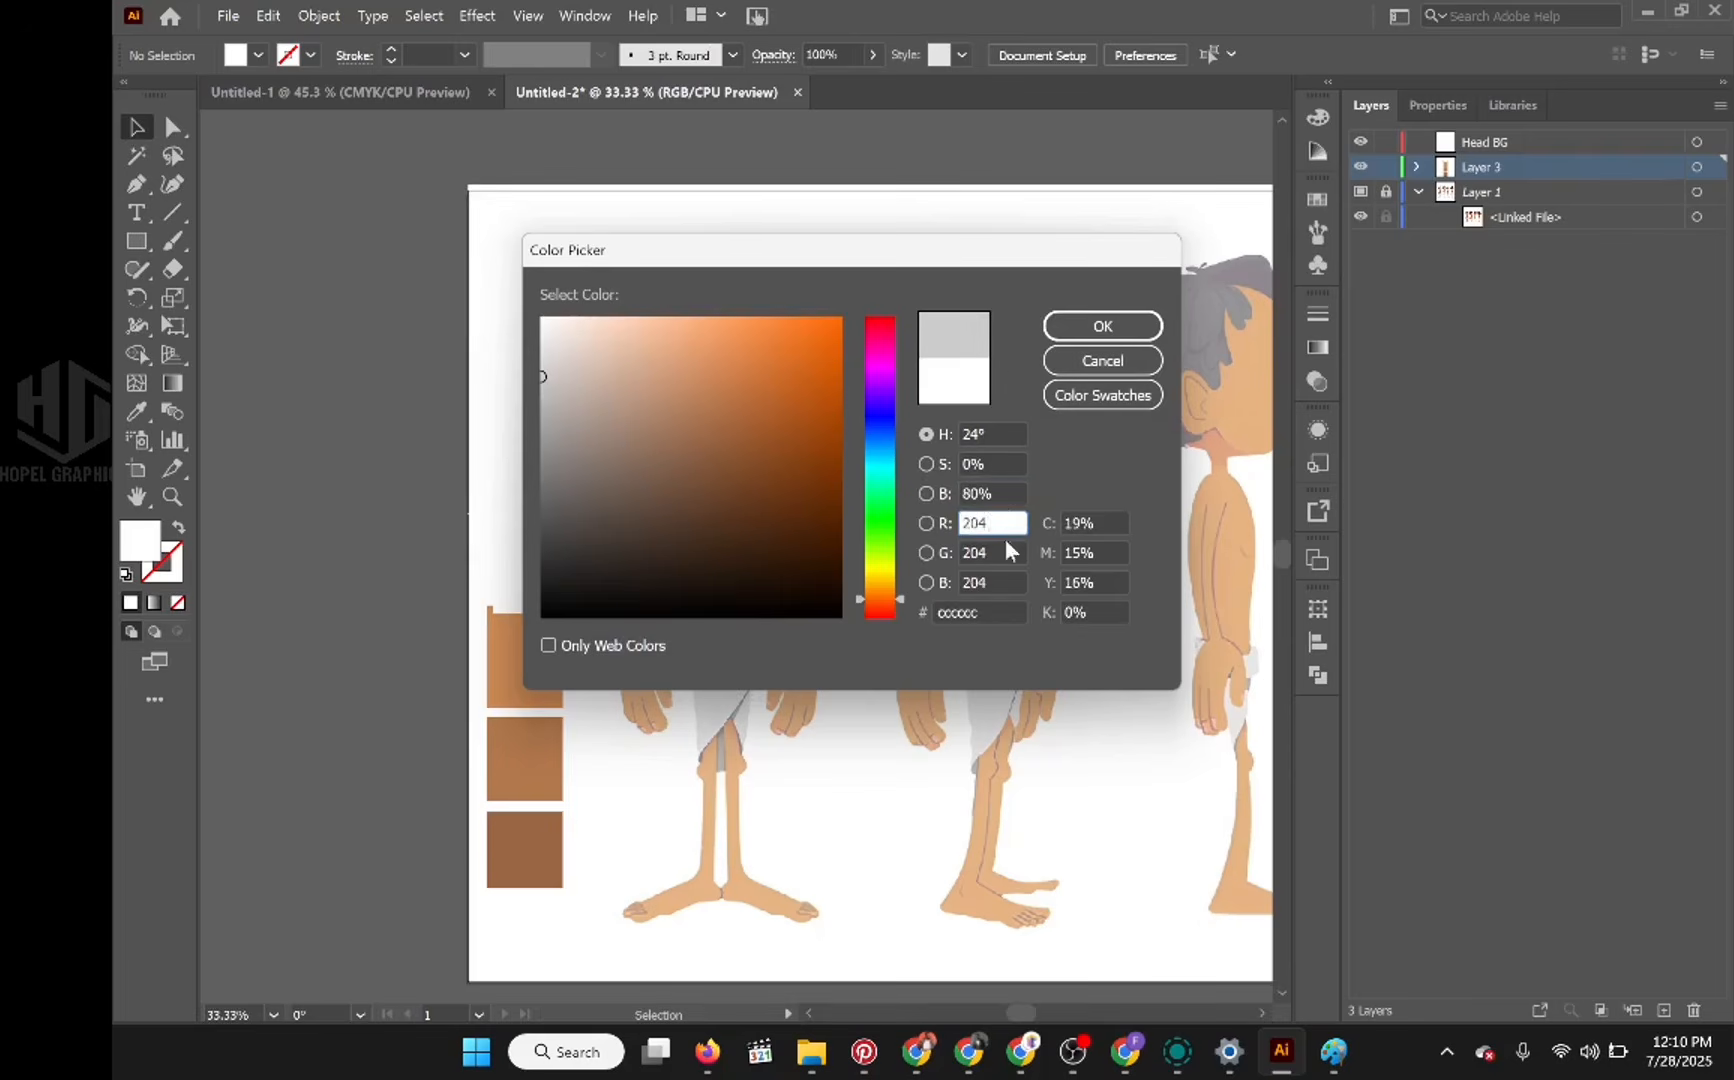
left_click(1055, 331)
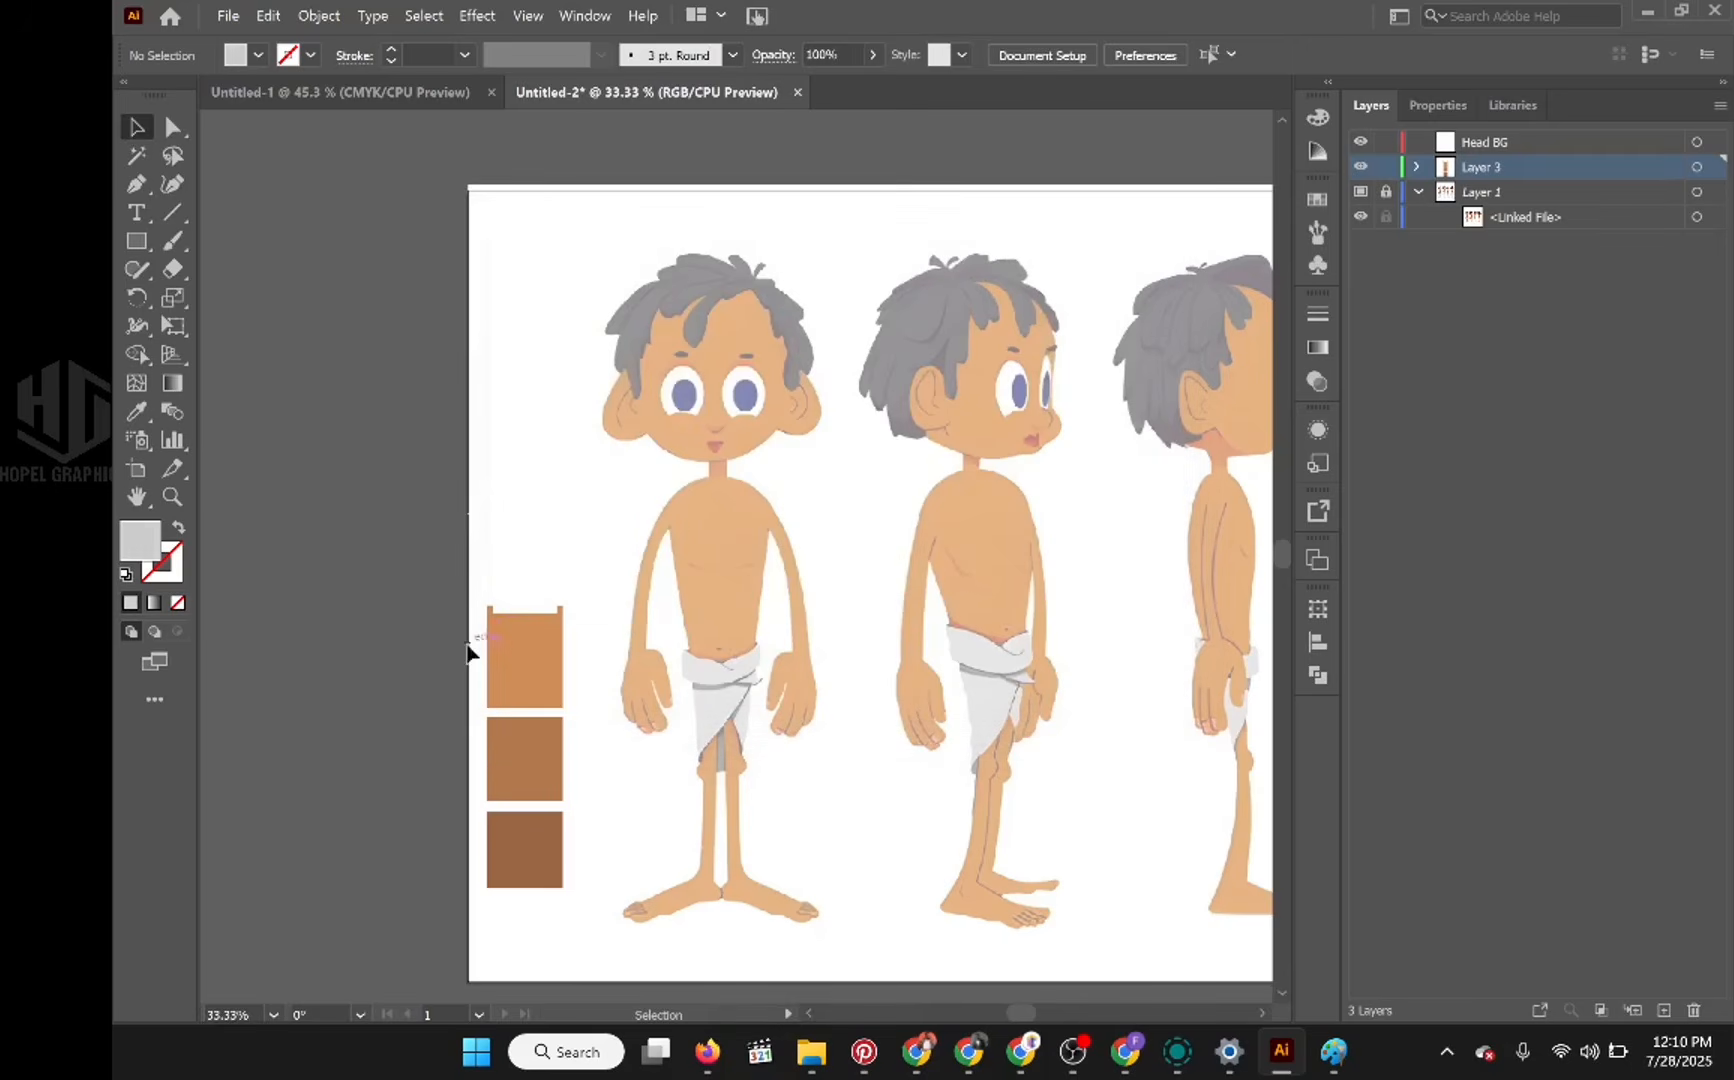
Step: Draw a light grey swatch rectangle on Layer 3 just above the white swatch, then deselect it
left_click(138, 297)
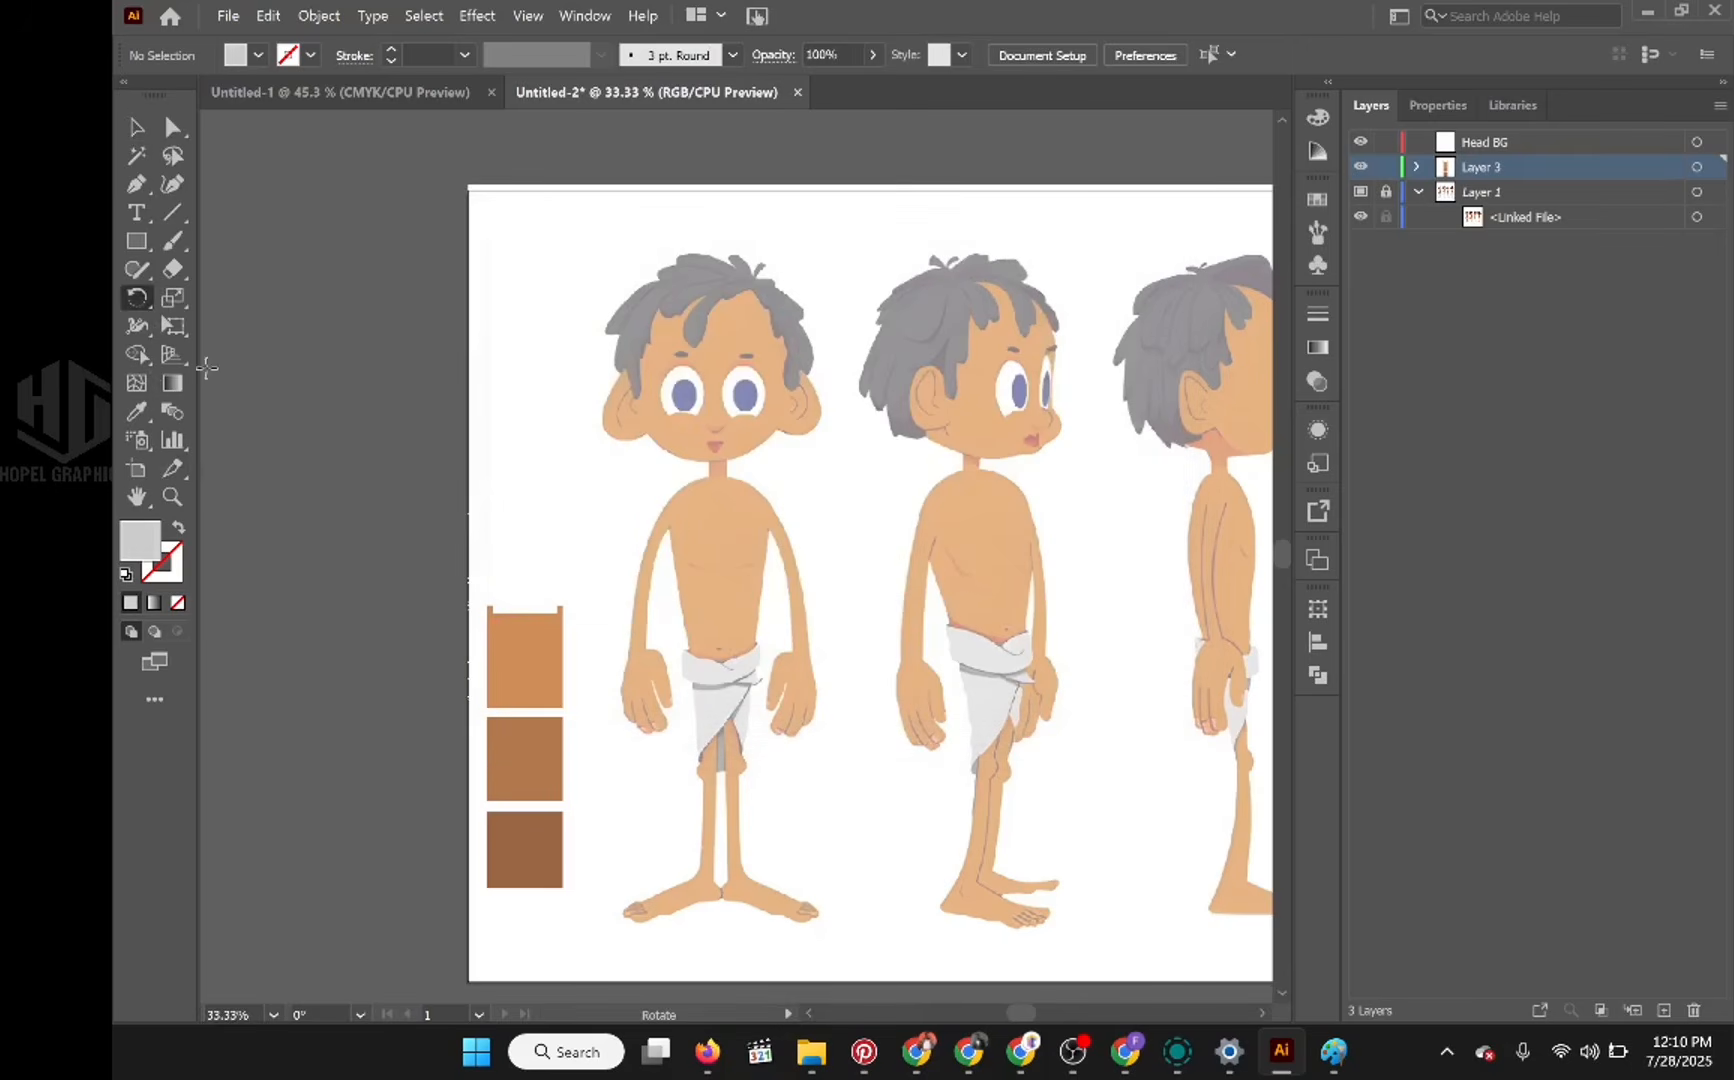
left_click(137, 241)
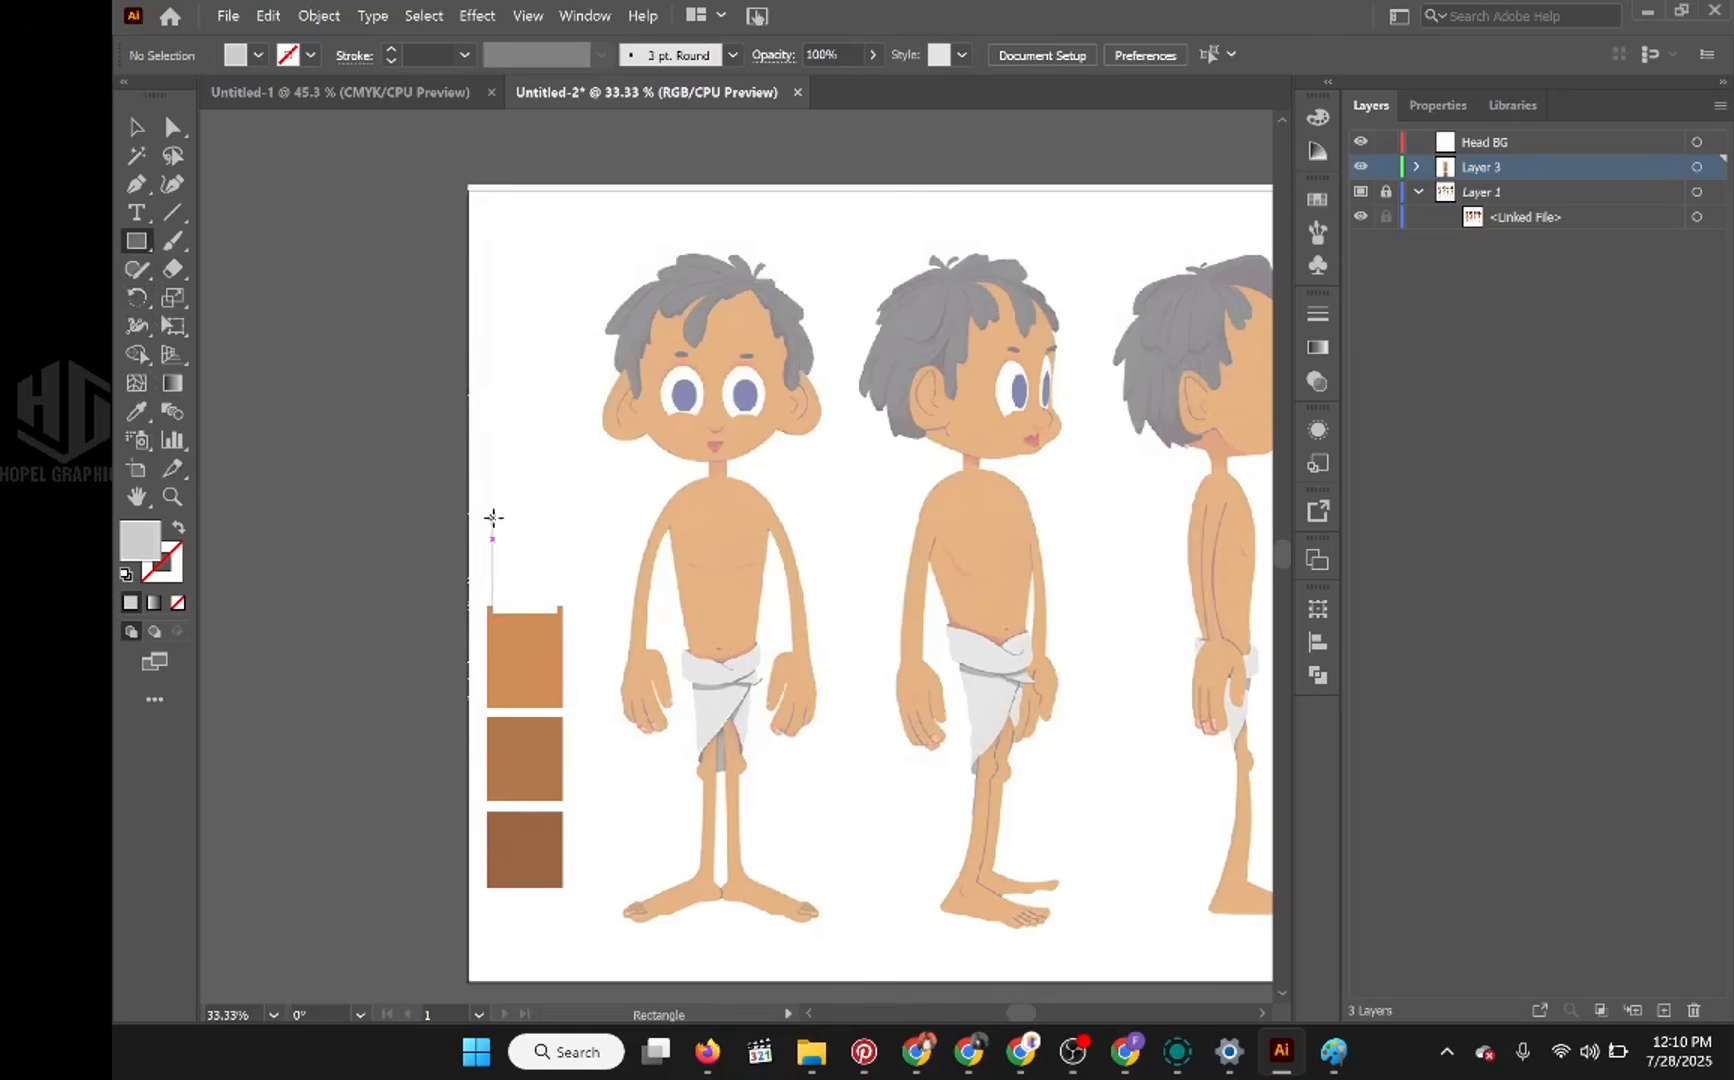
left_click_drag(491, 516, 563, 576)
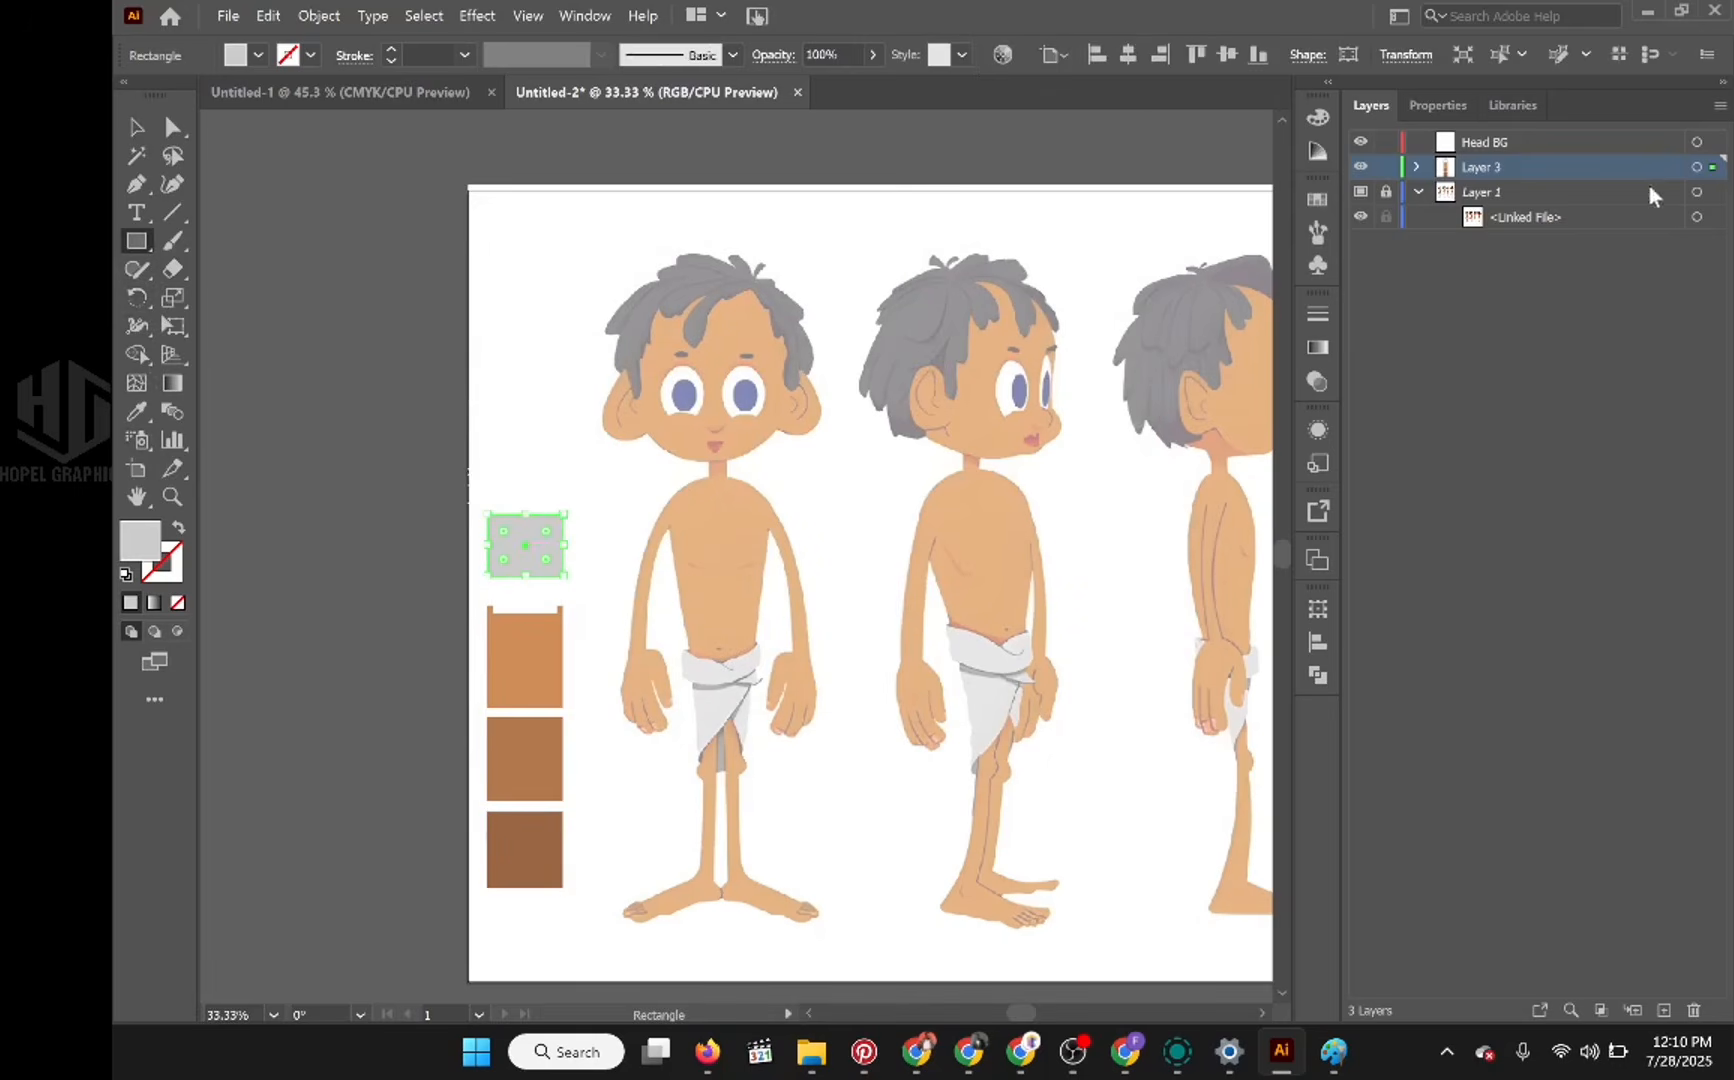
left_click(1387, 167)
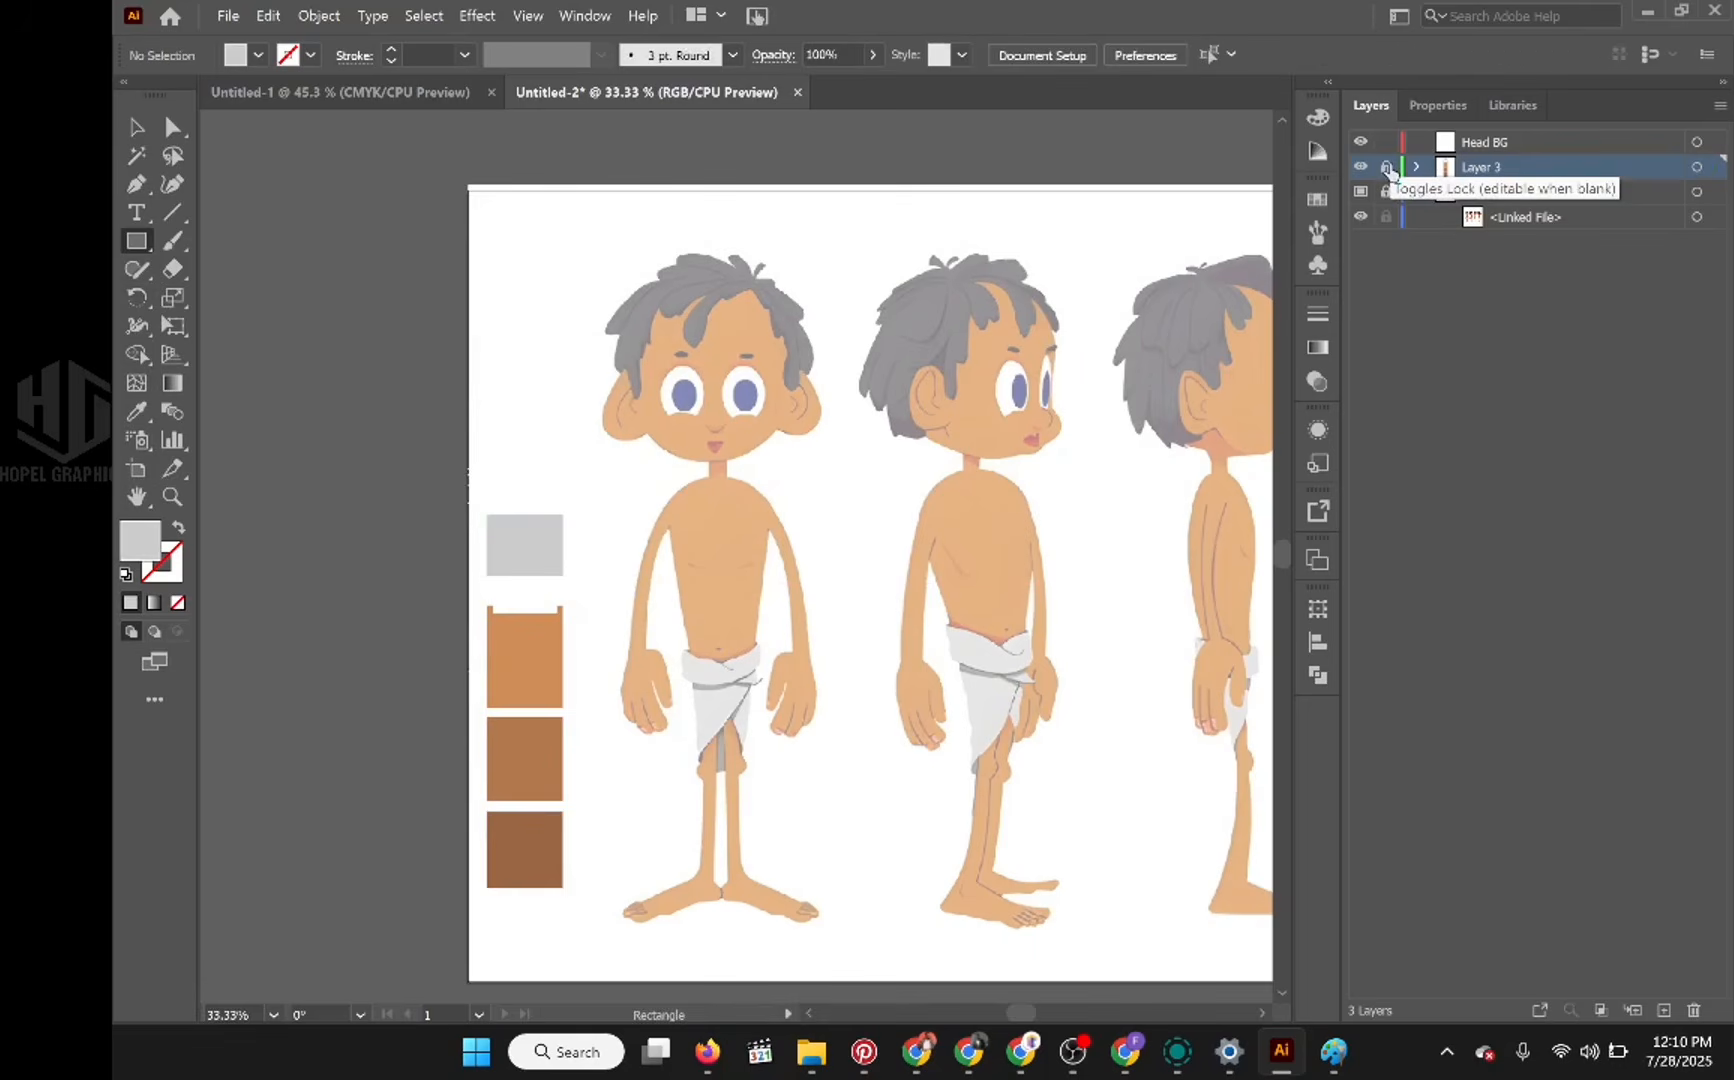
left_click(1387, 167)
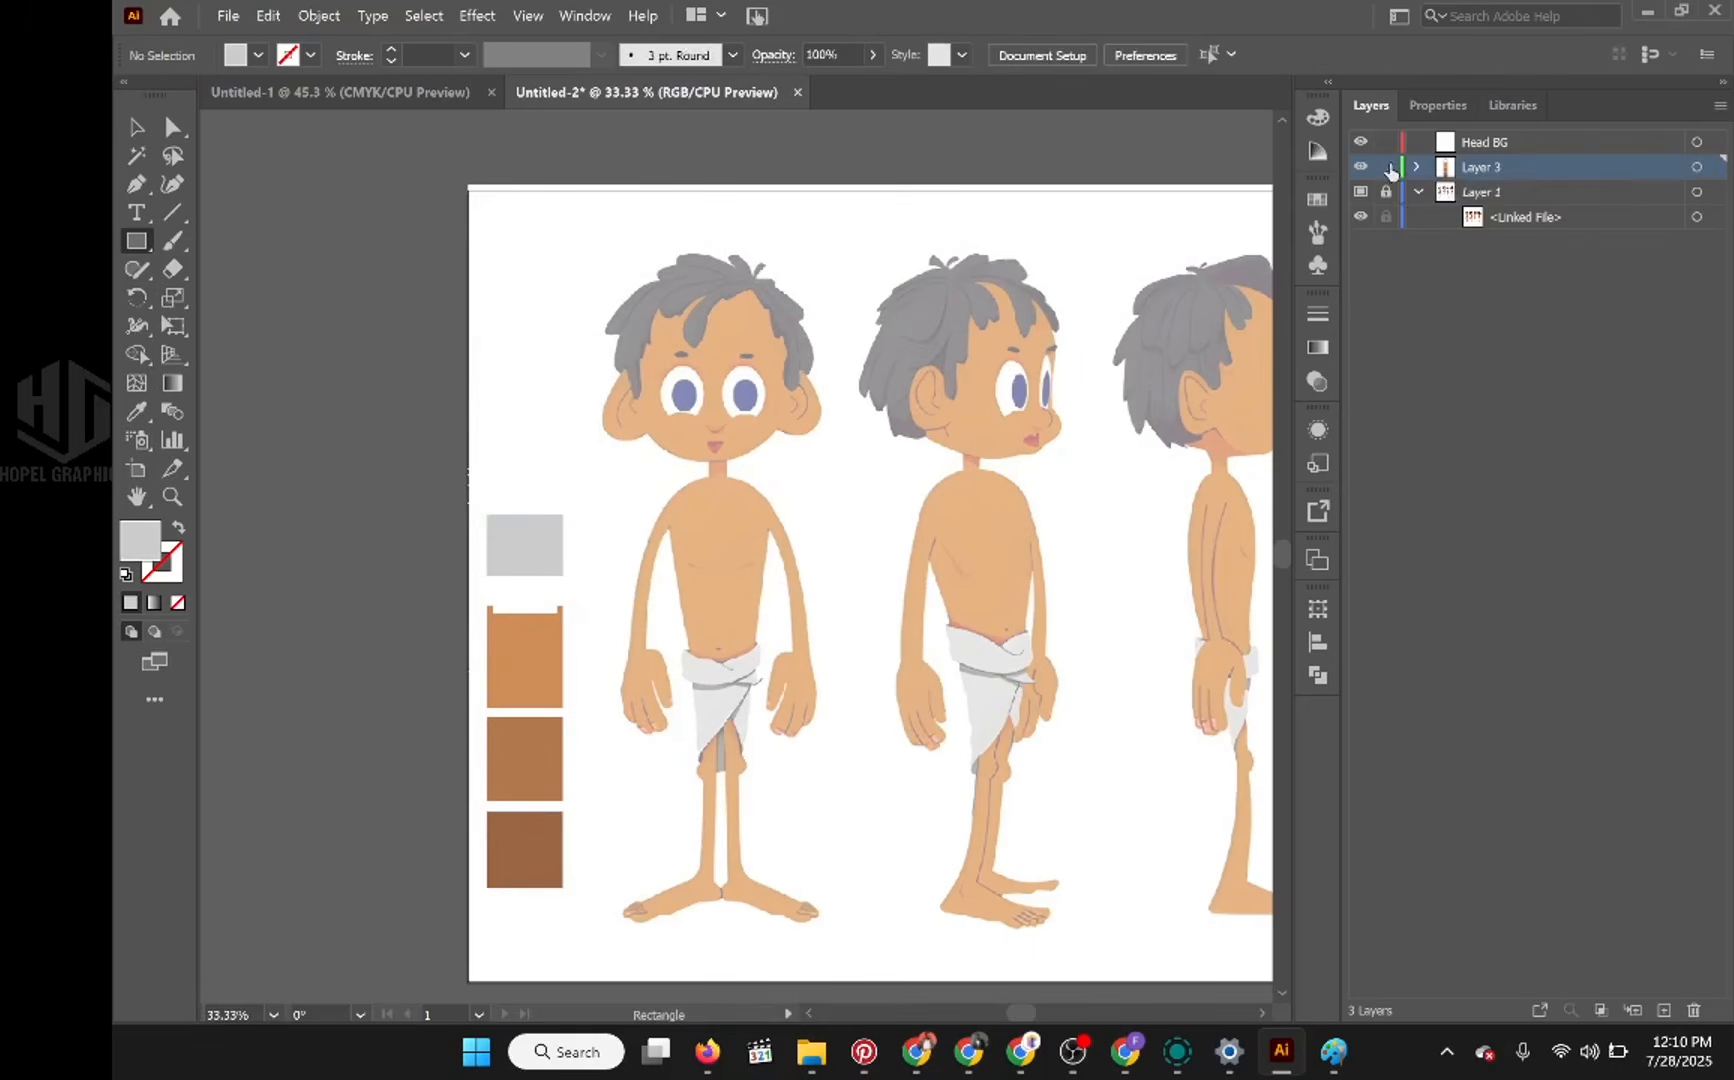
Step: Lower the fill's brightness to 65%, draw a darker grey swatch overlapping the light grey one's upper edge, and lock Layer 3
double_click(147, 543)
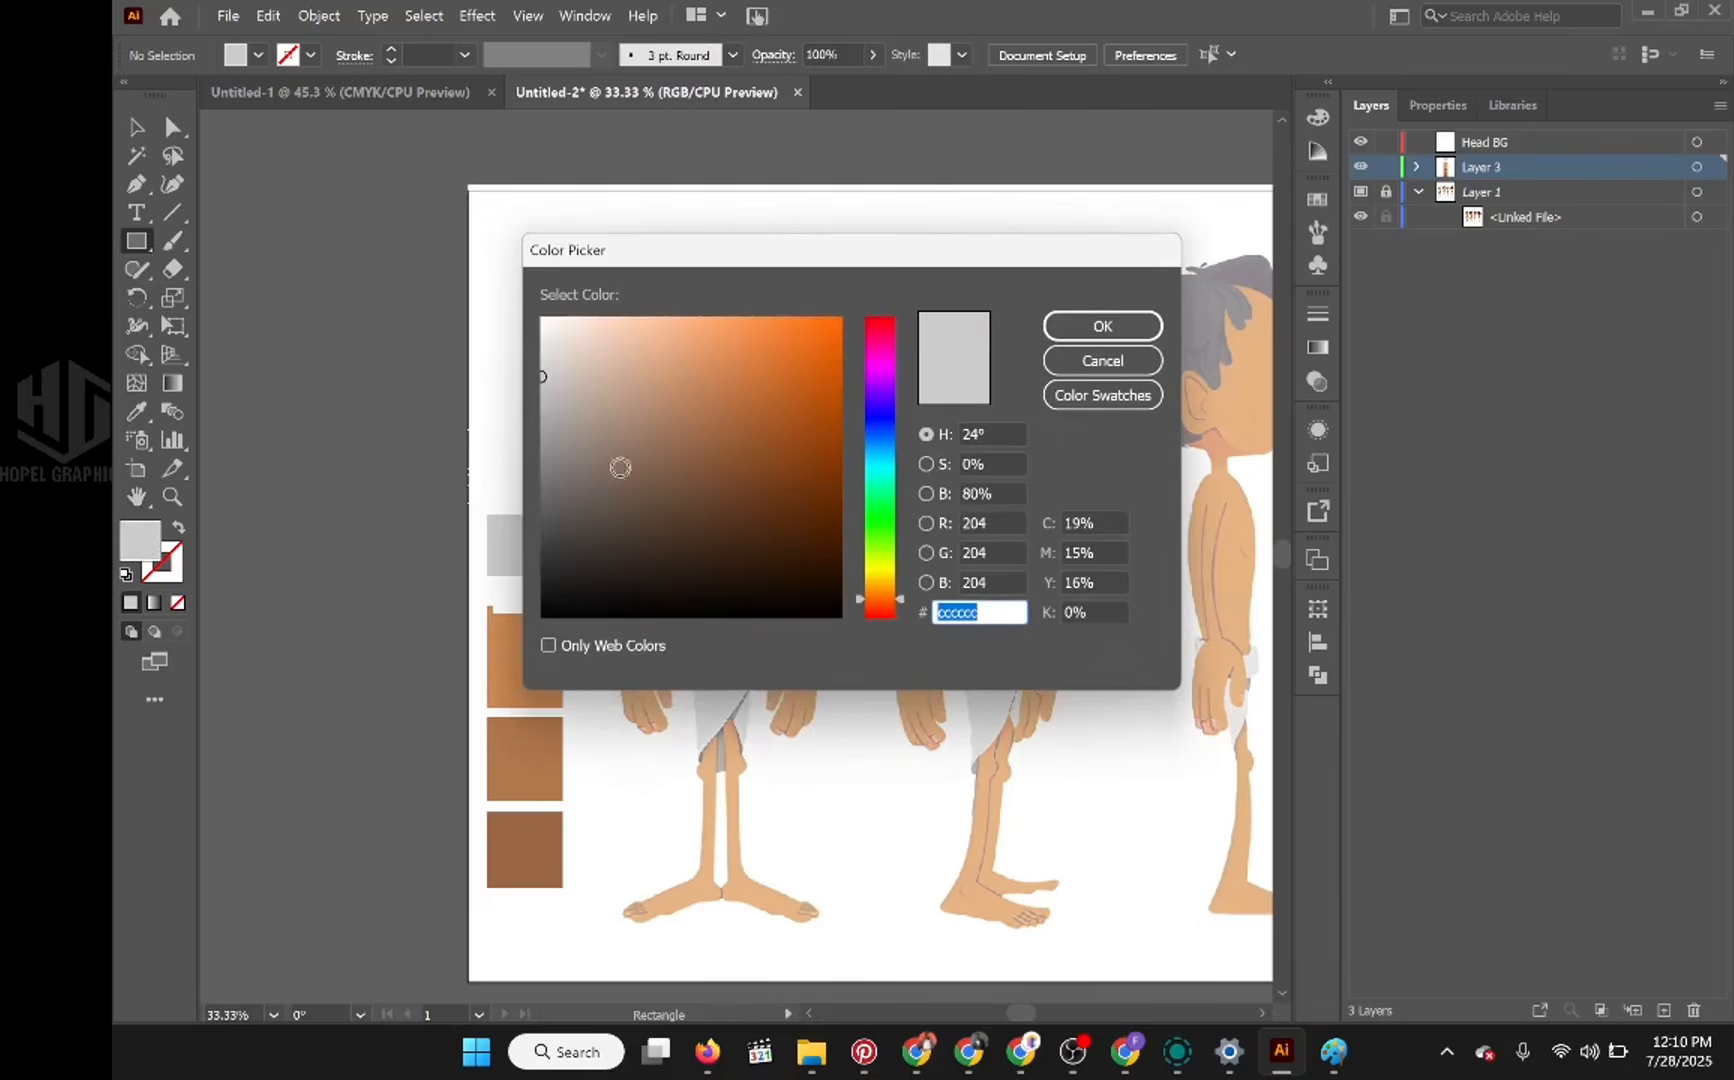
left_click(1011, 494)
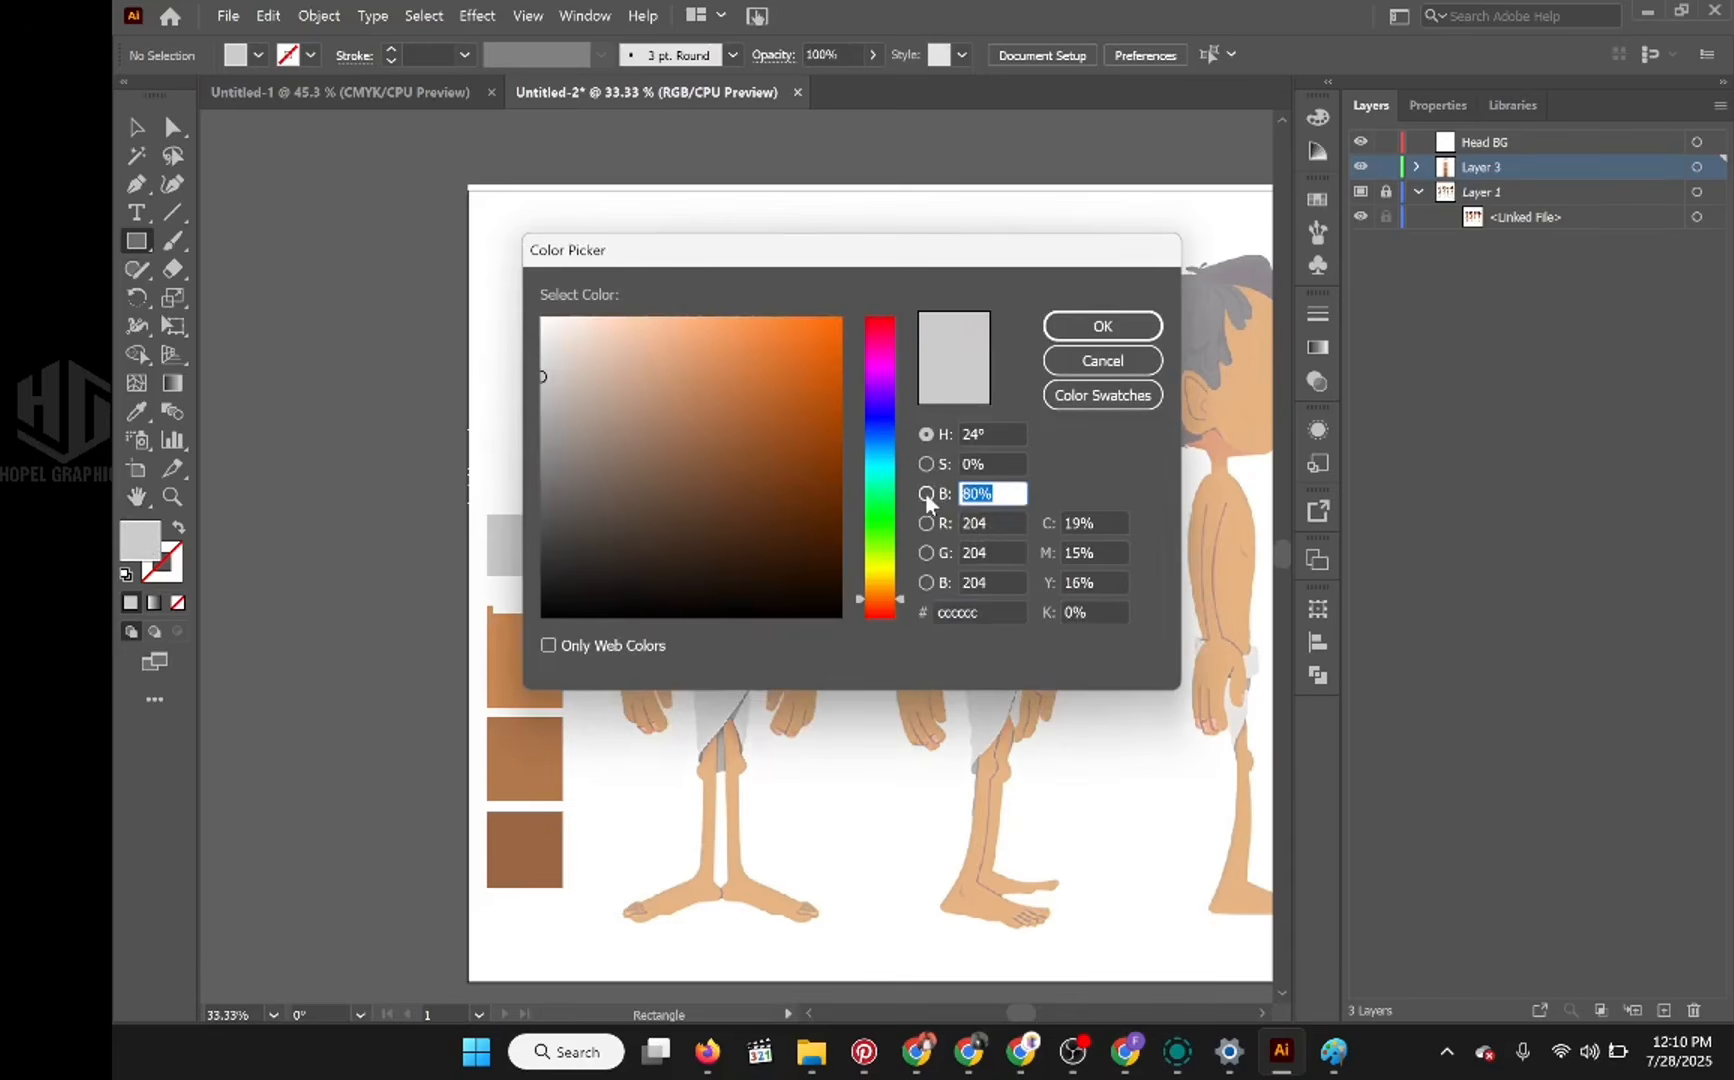
type("65")
key("Tab")
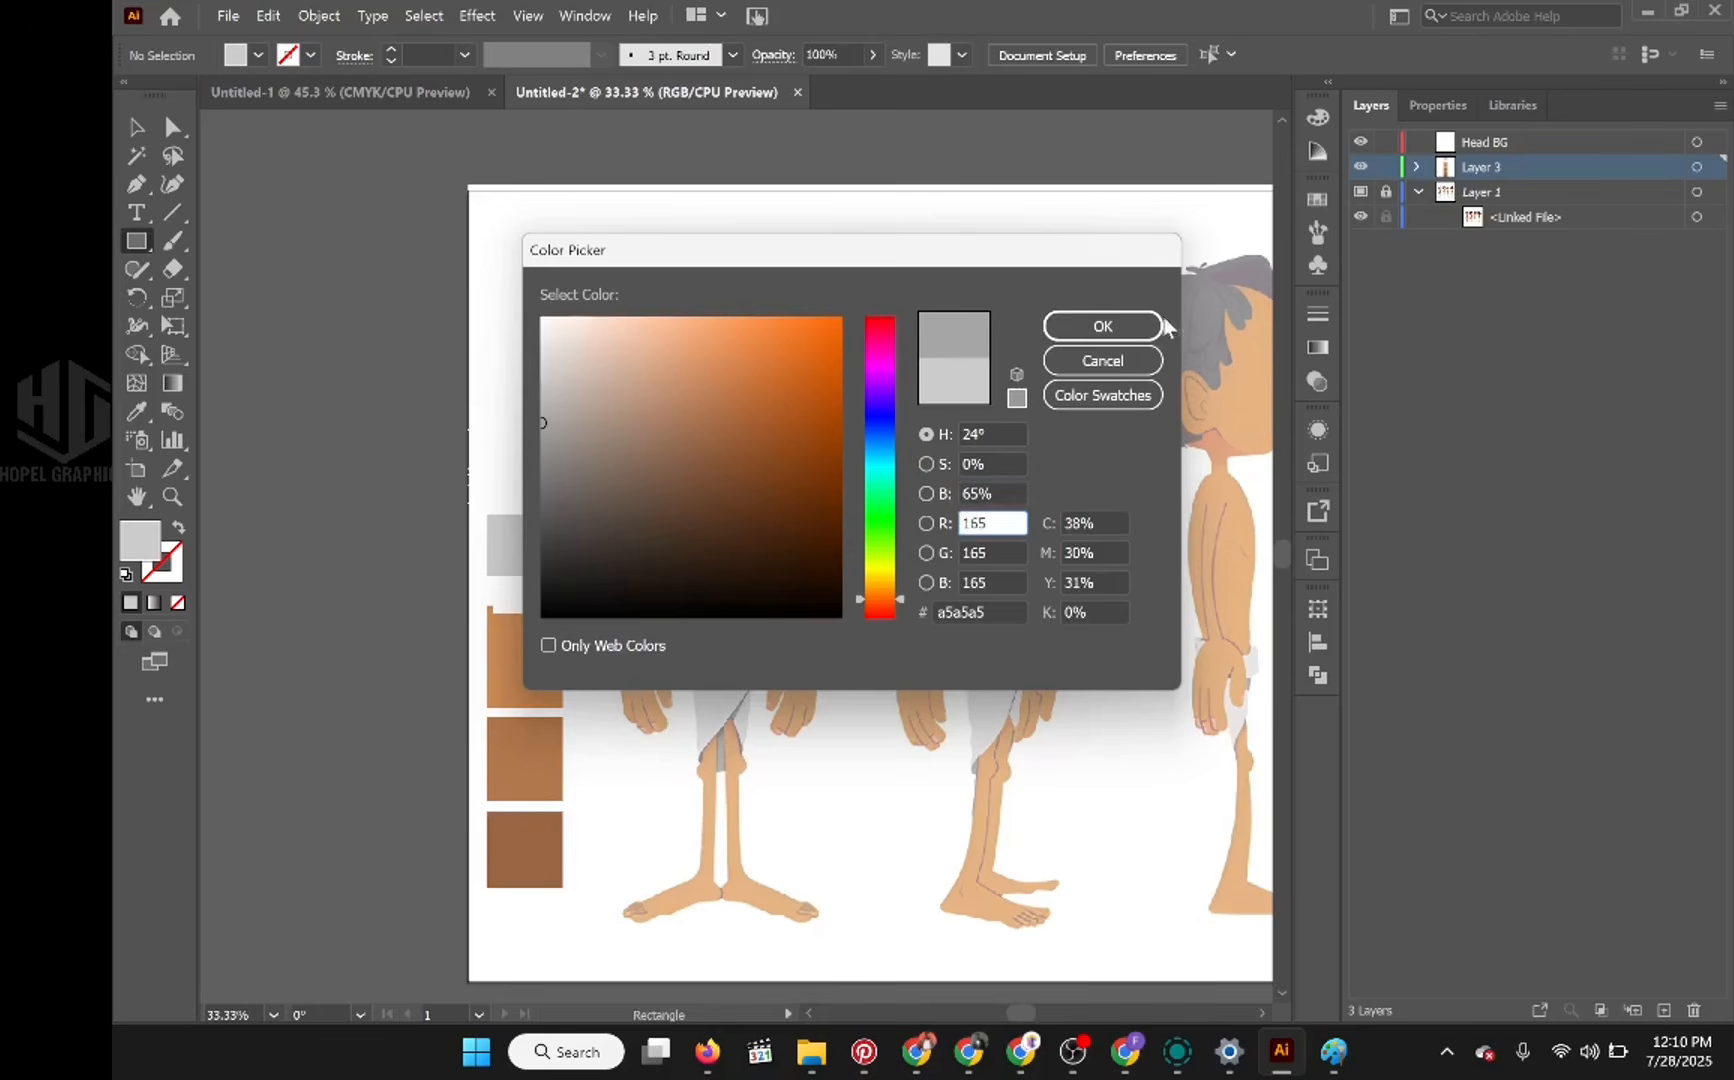
left_click(1127, 328)
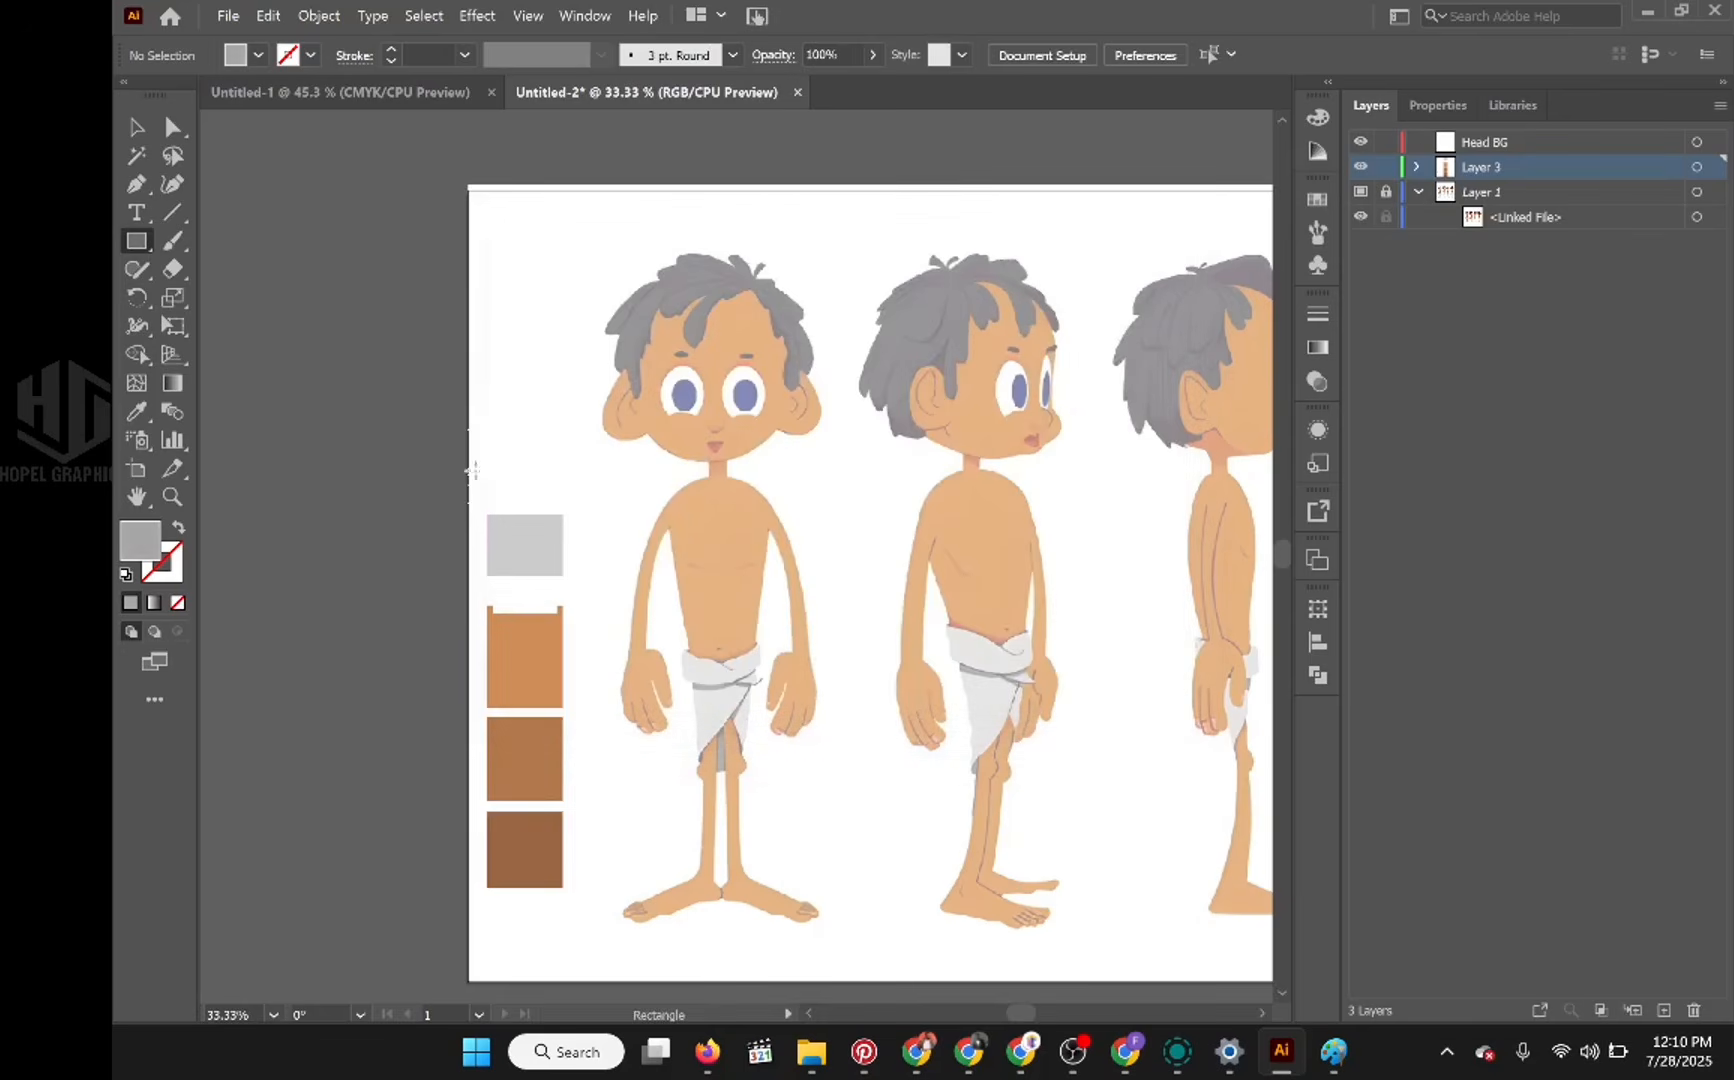
left_click_drag(480, 462, 581, 528)
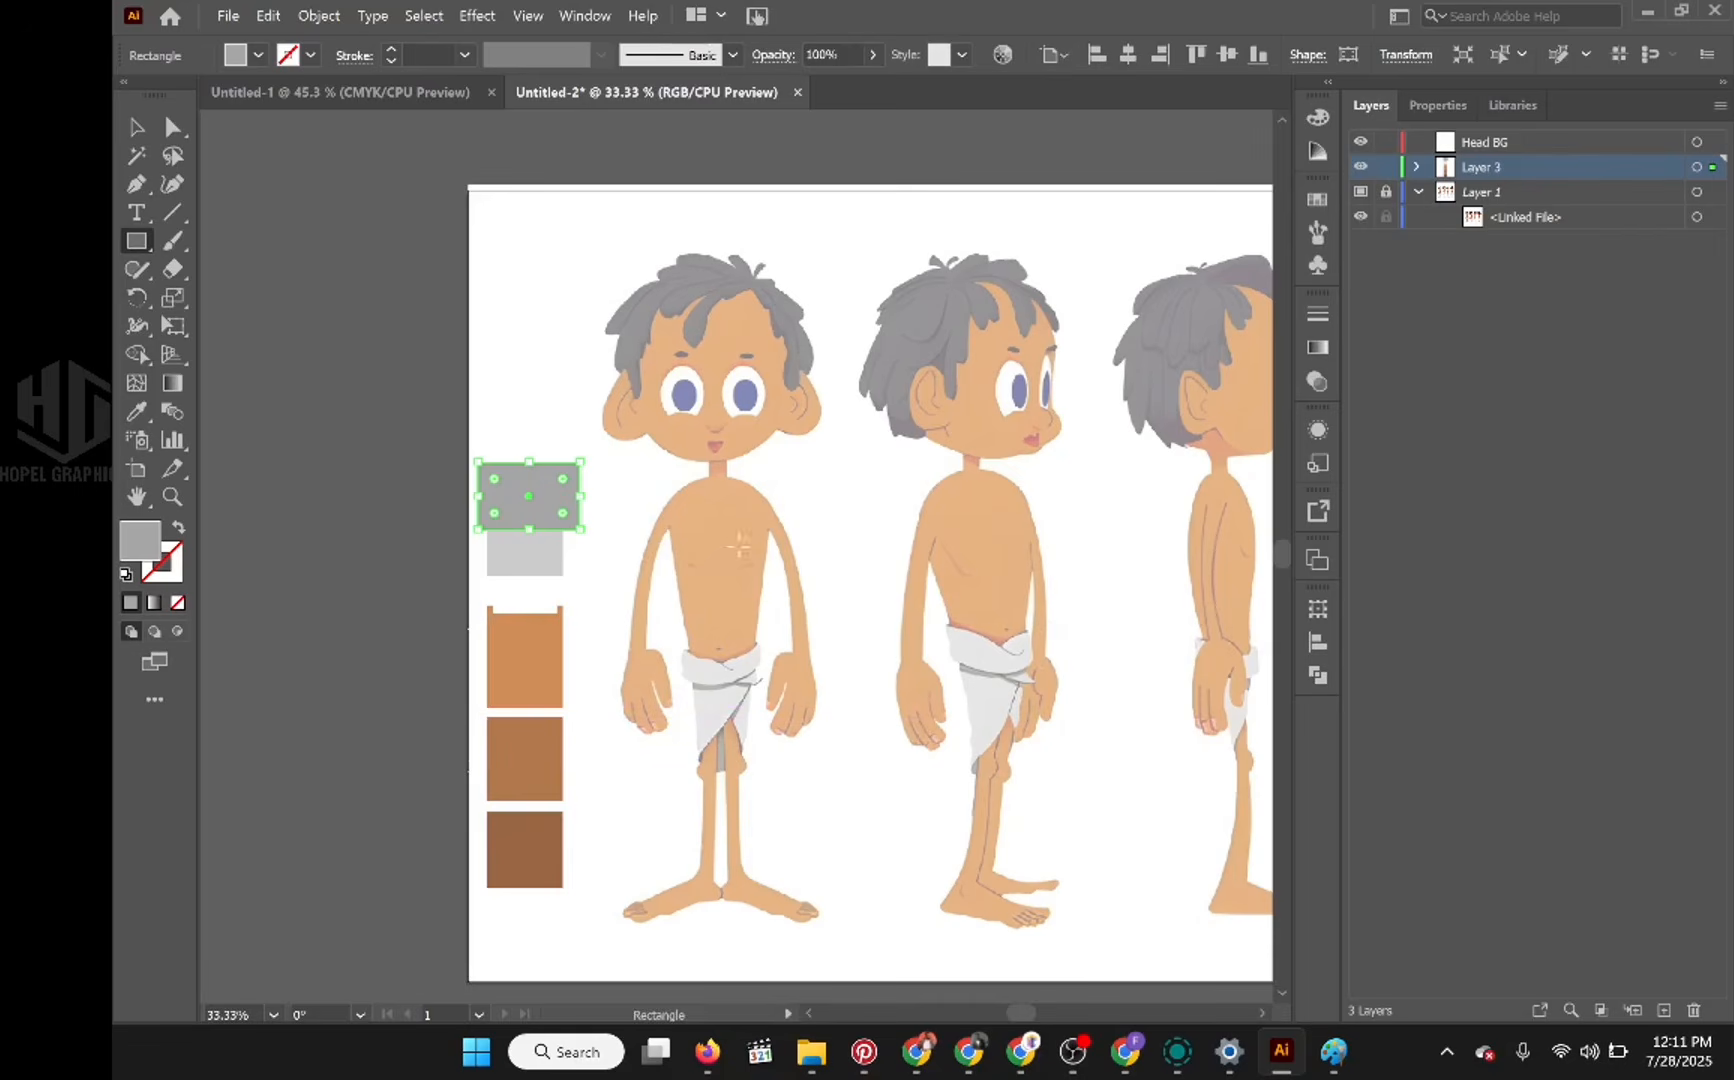
left_click(1386, 166)
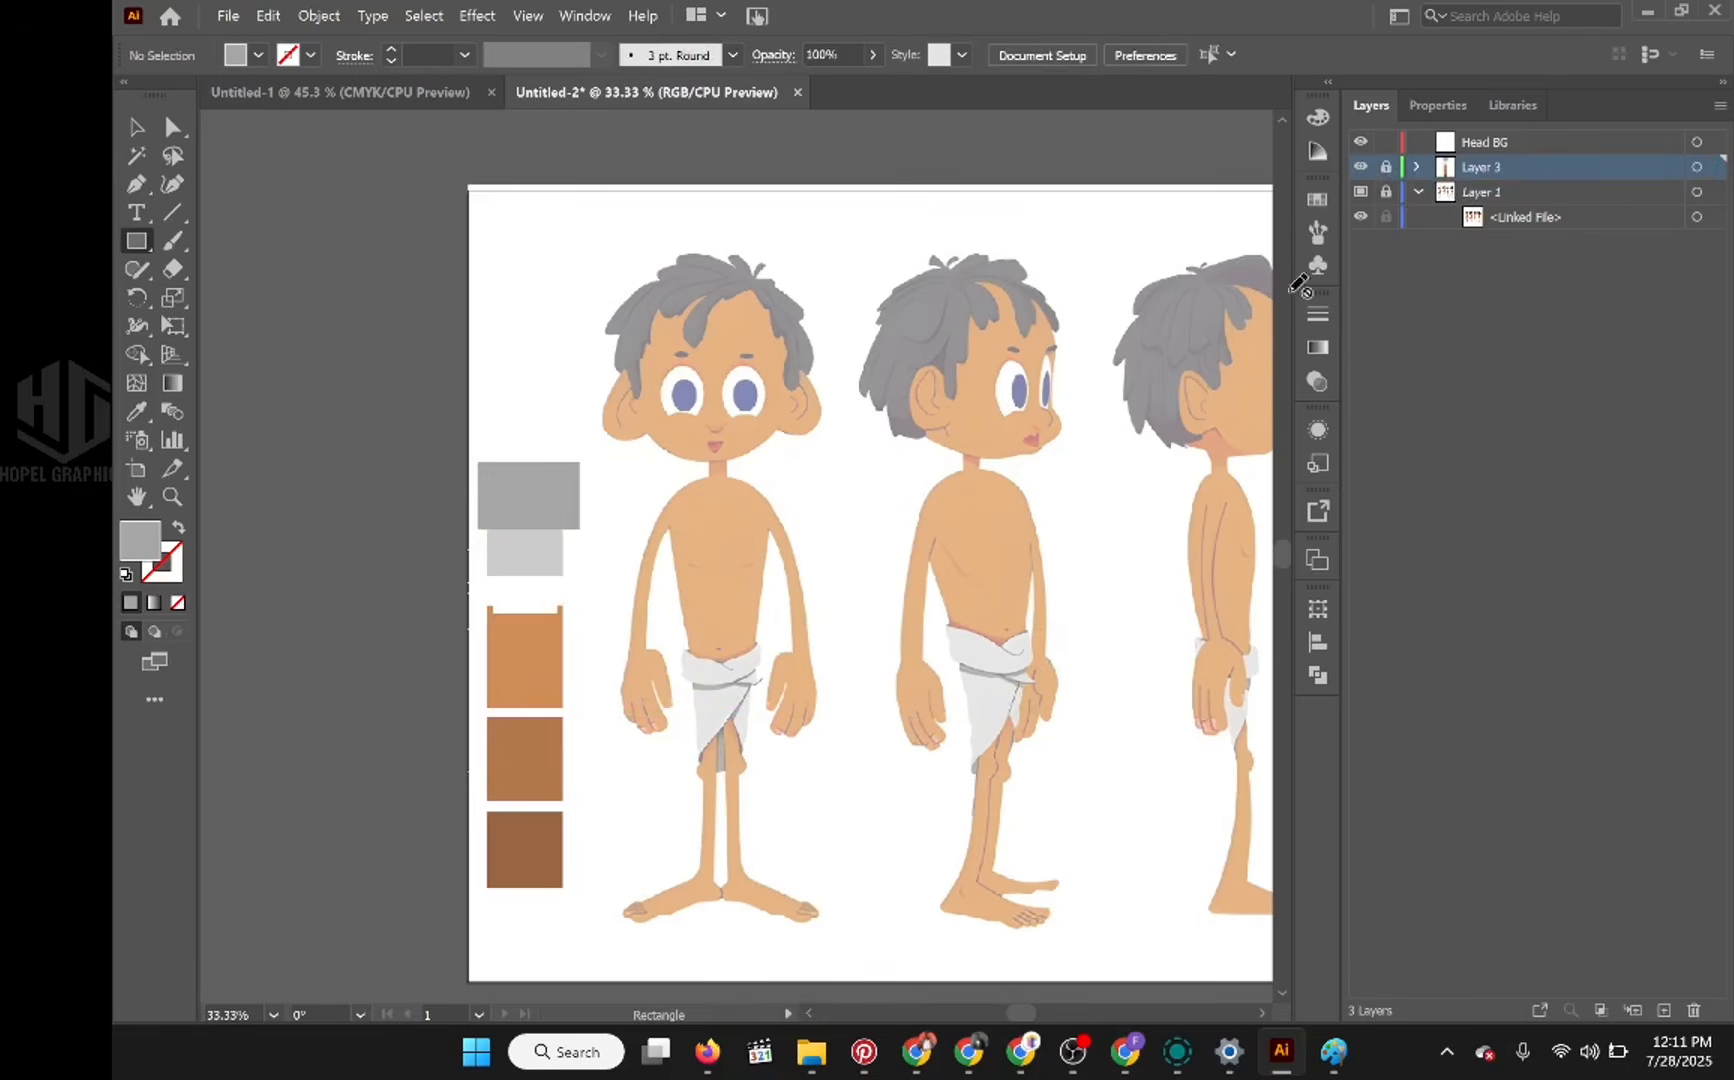
Step: Make the Head BG layer active and sample the lightest skin swatch as the fill colour
left_click(1487, 143)
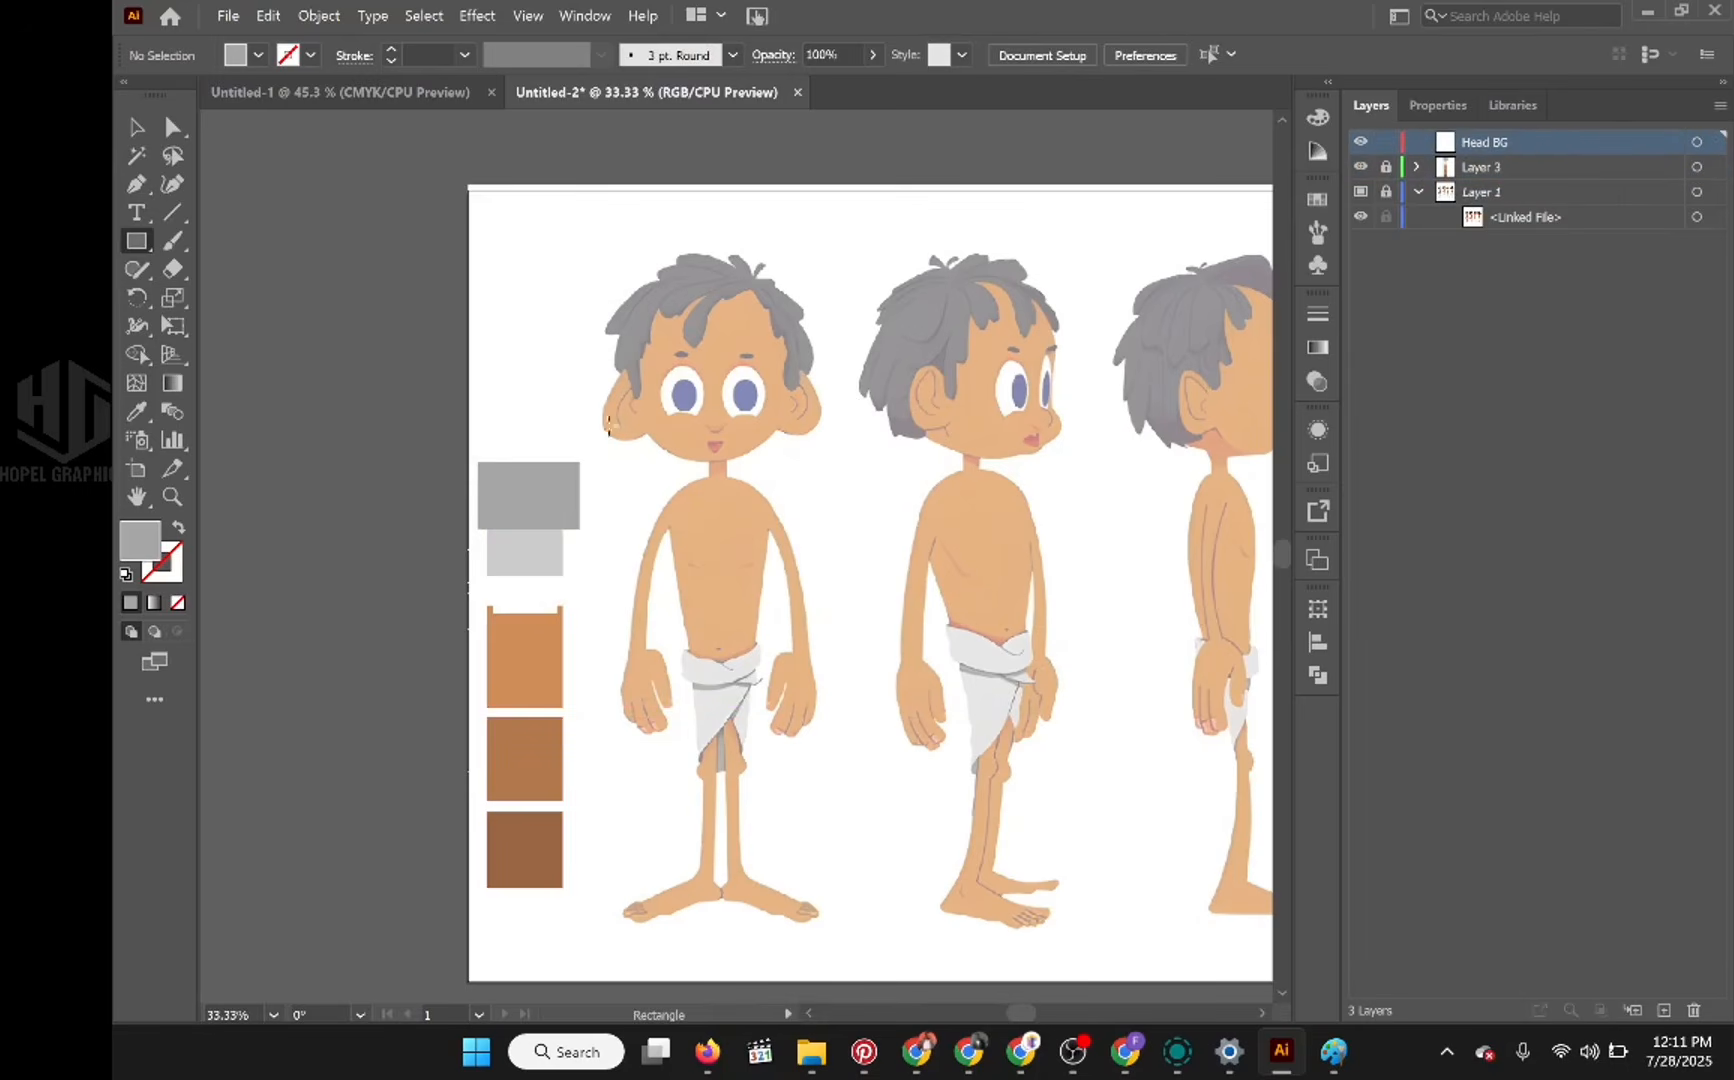
left_click(138, 184)
key("n")
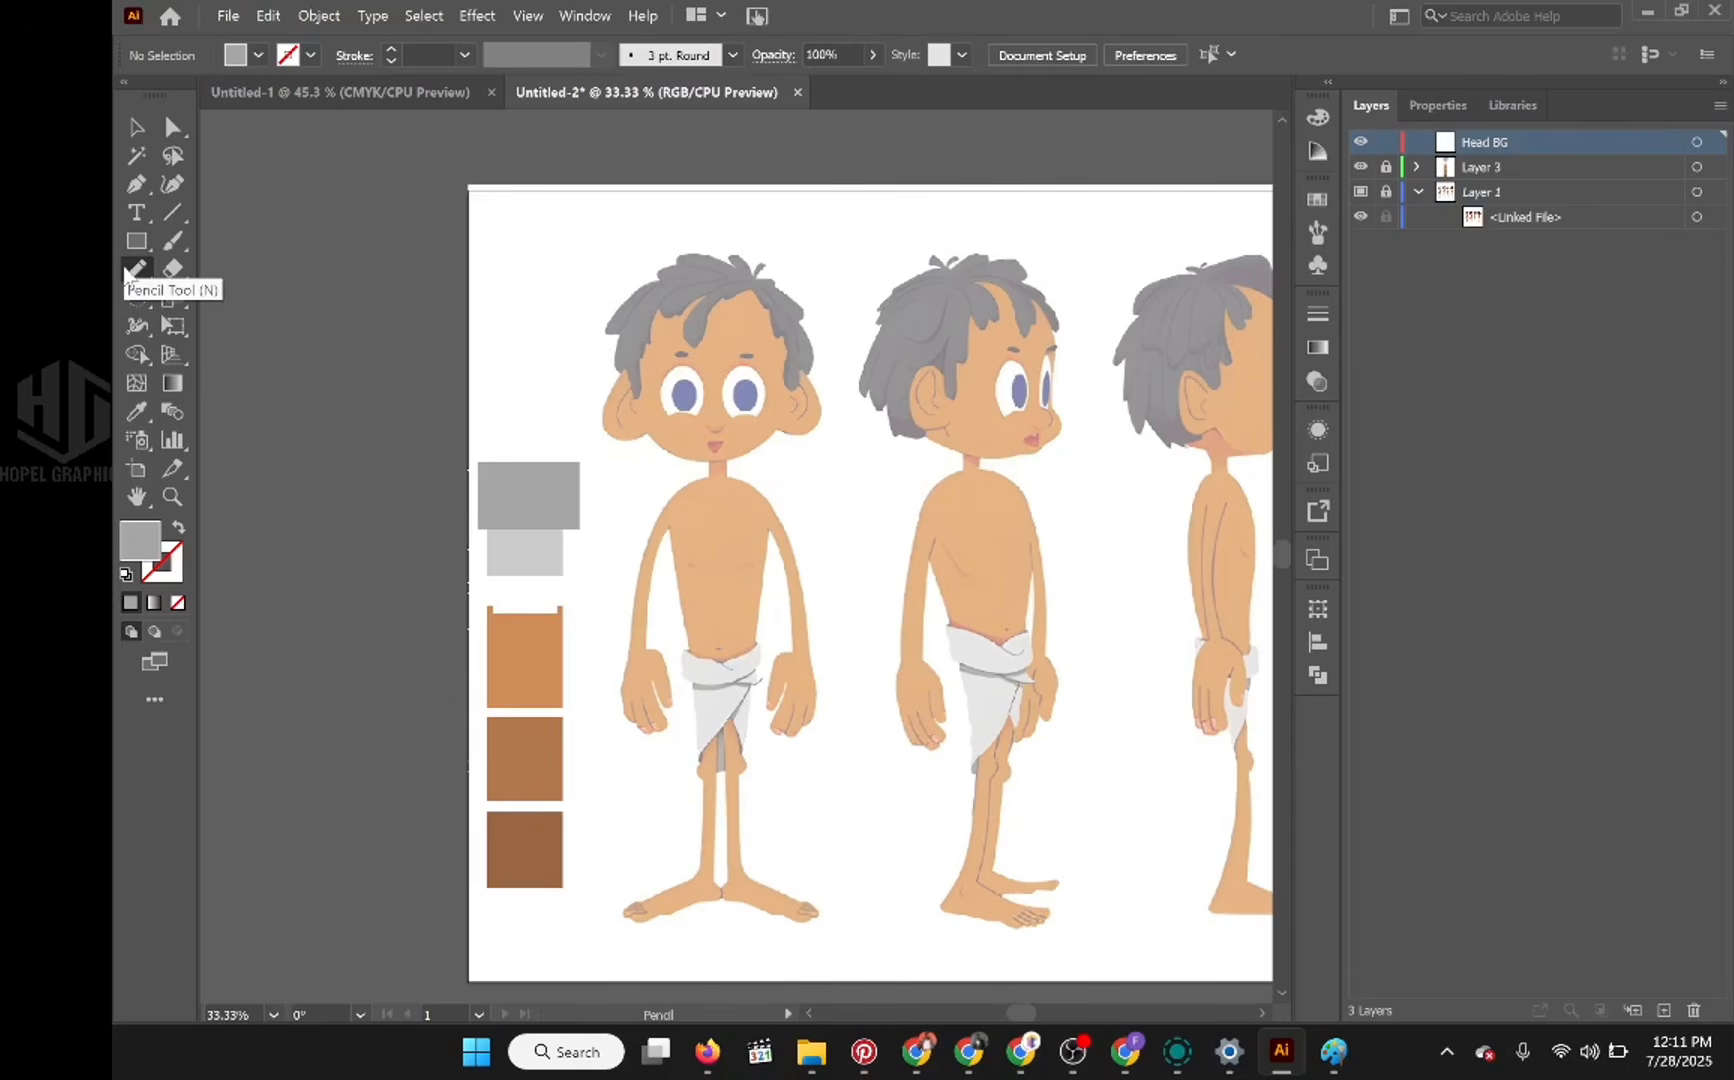
left_click(135, 409)
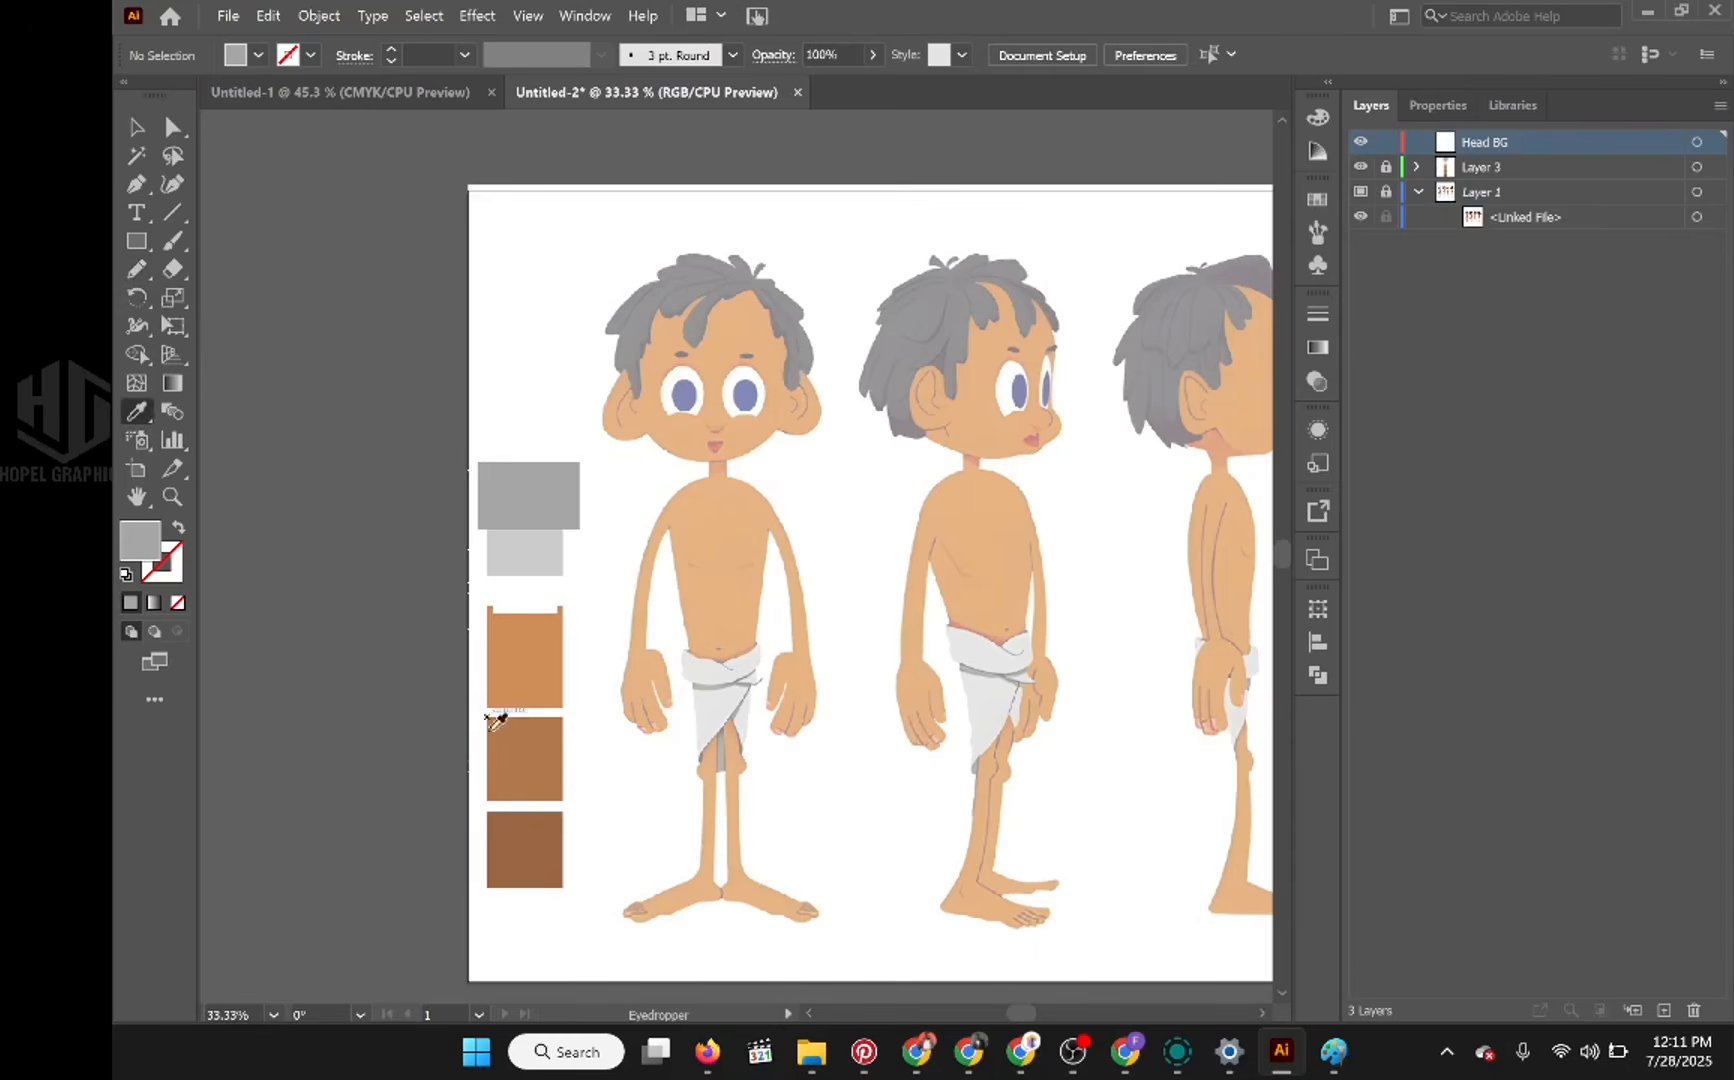
left_click(516, 673)
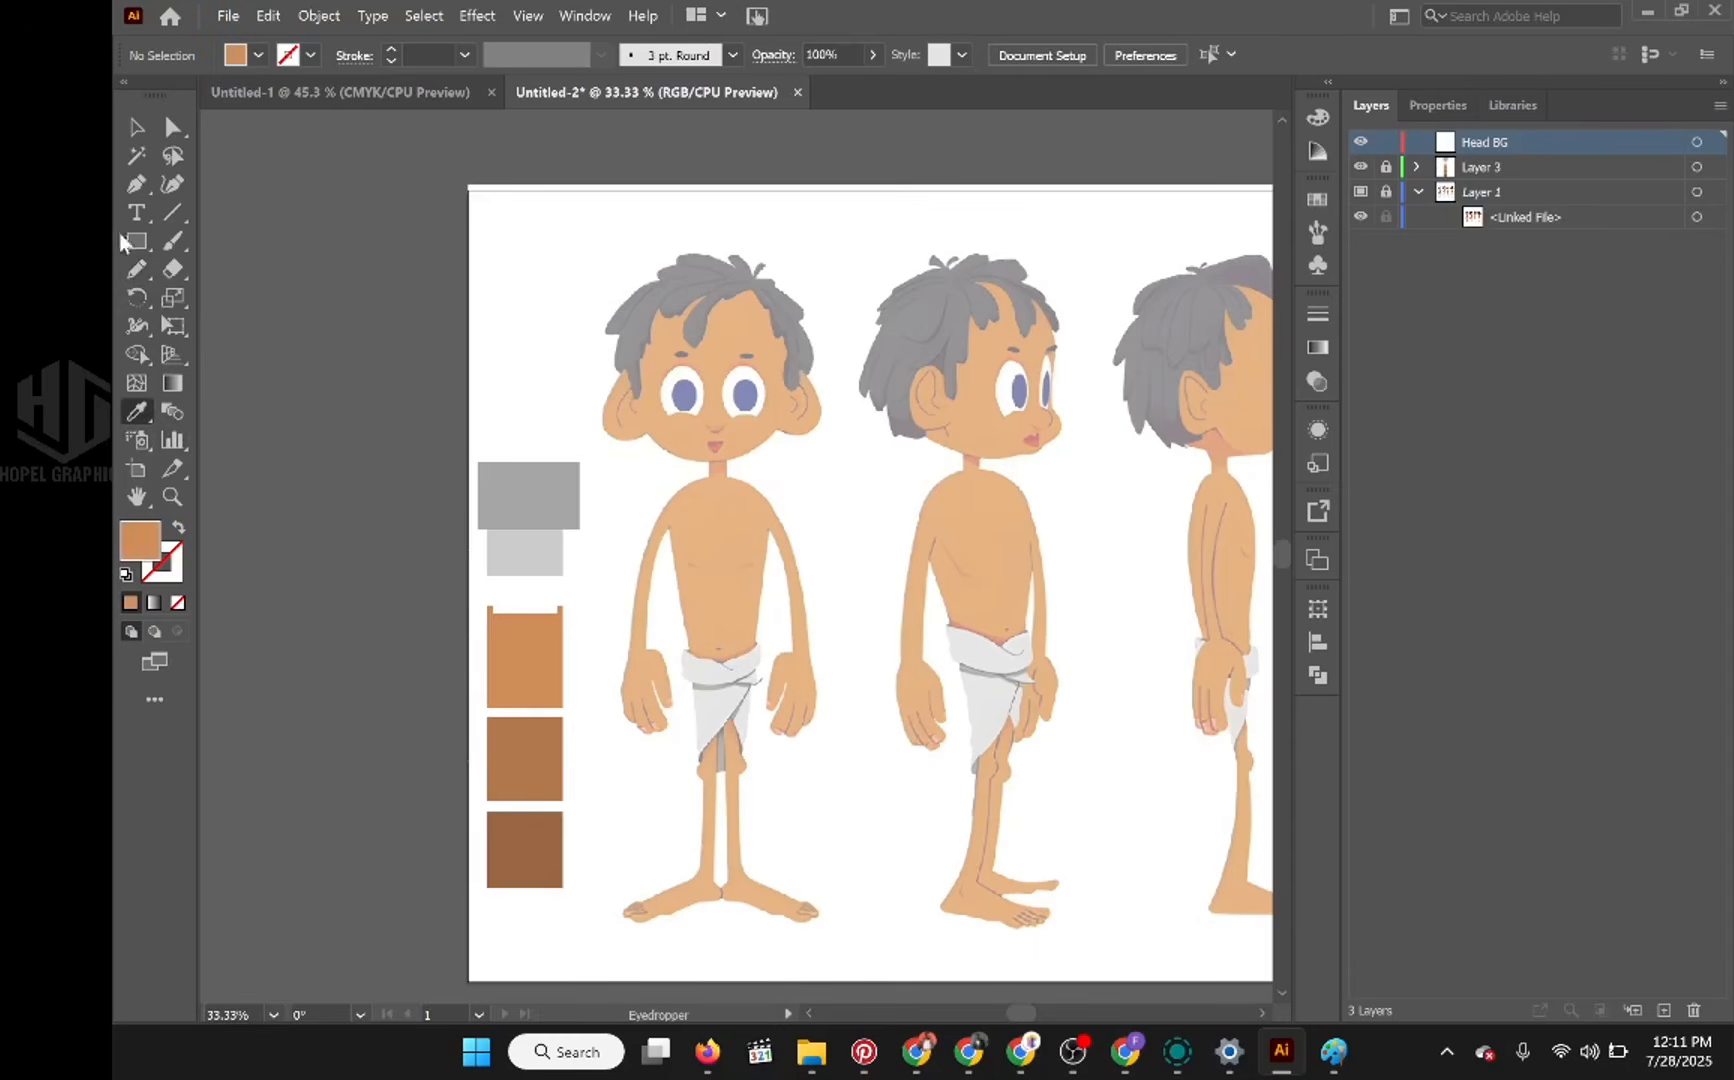
Step: Trace the front-view boy's head and both ears as one closed shape with the Pencil tool, and remove its fill
left_click(137, 265)
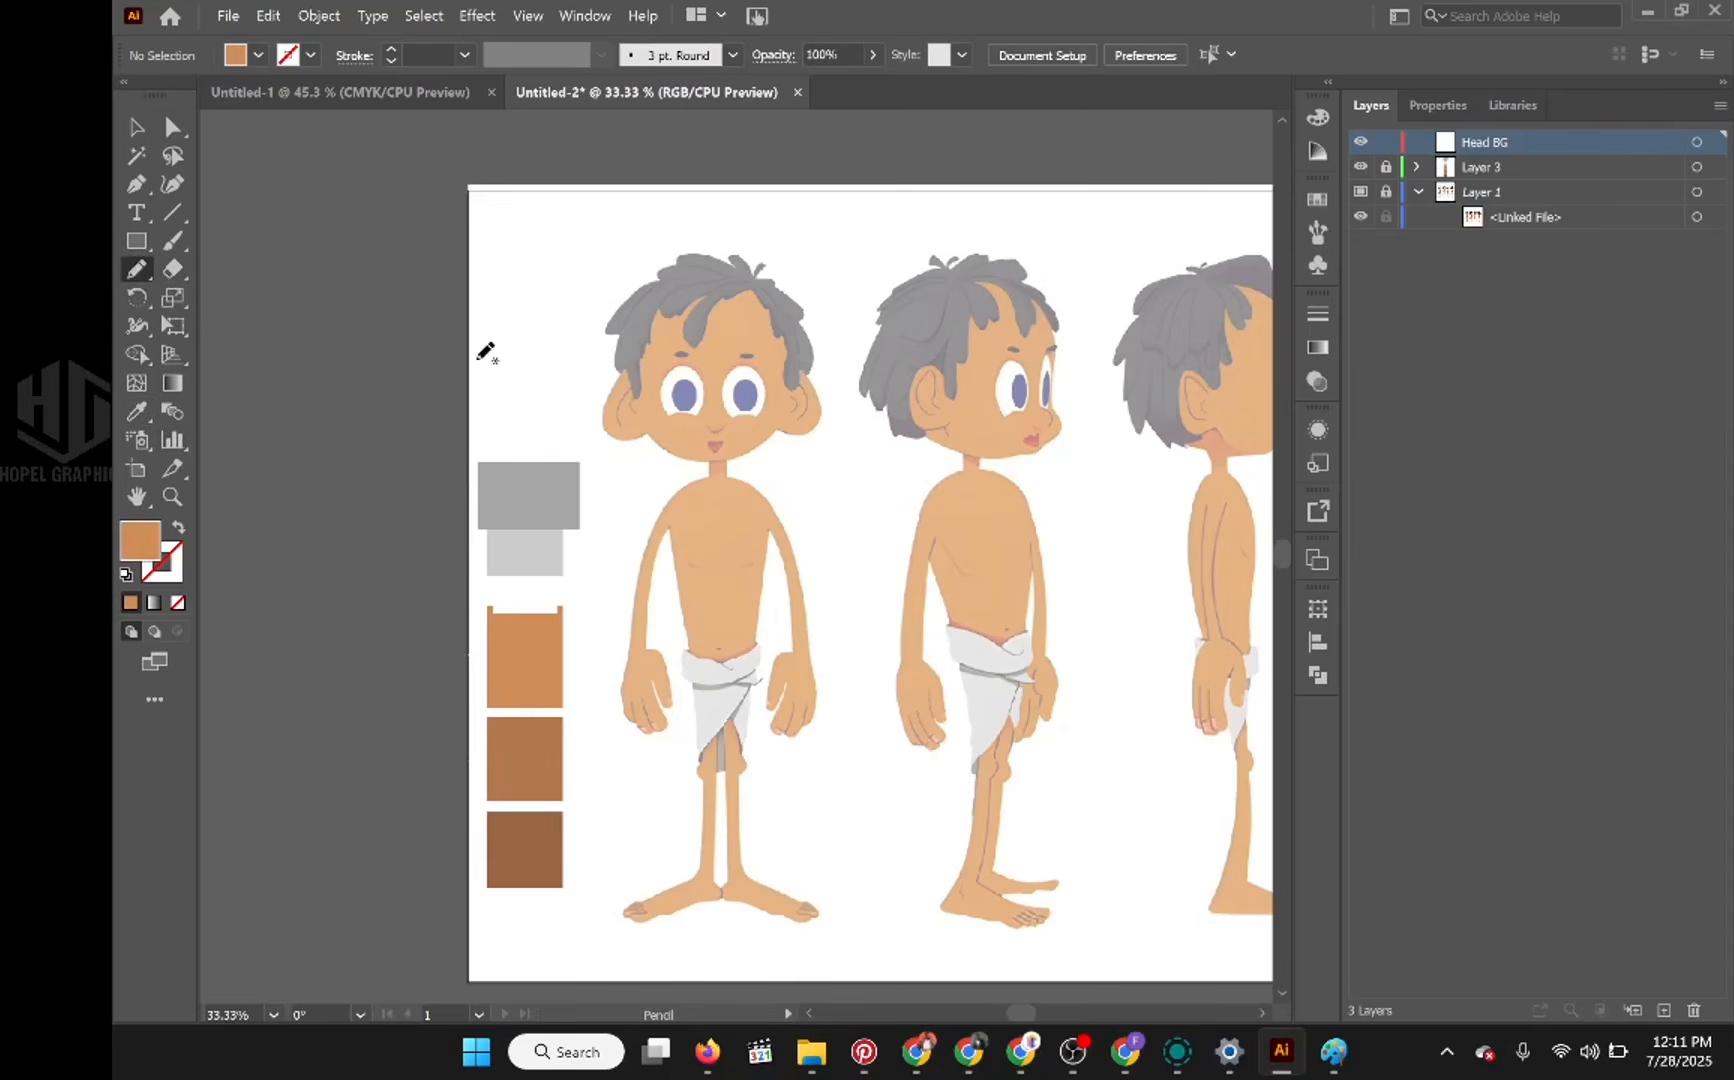
key("backslash")
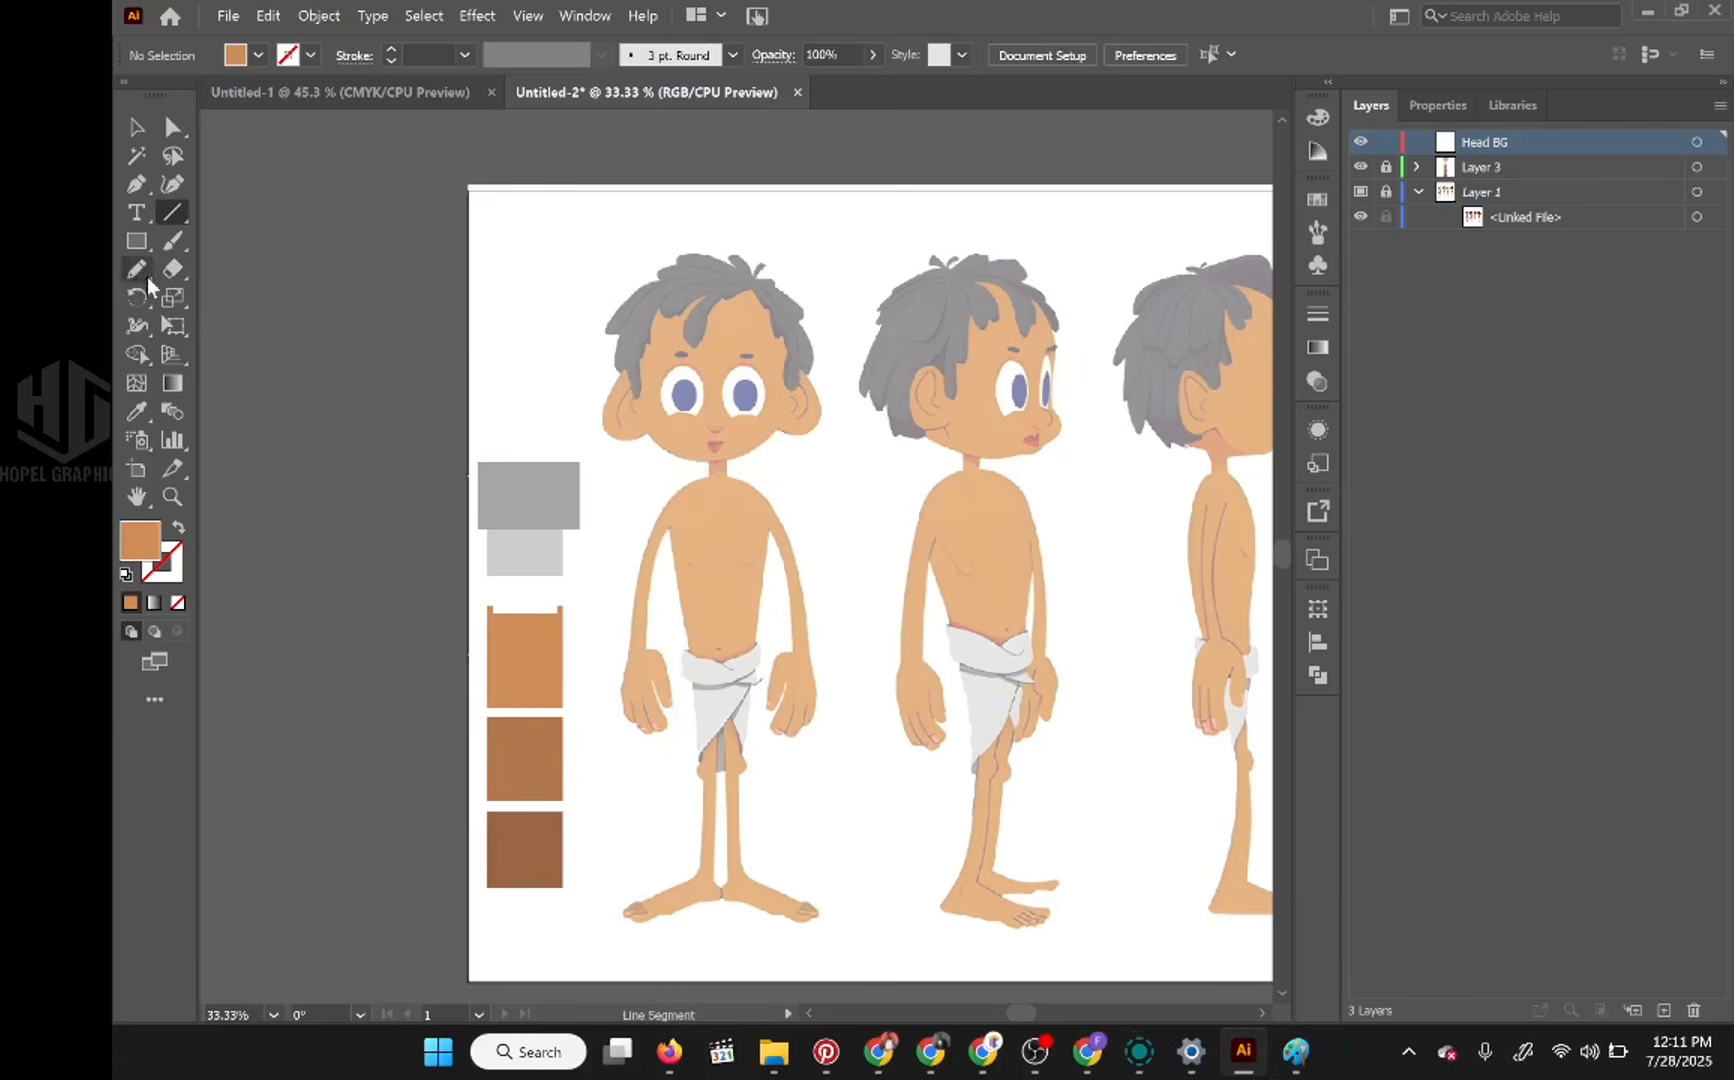
key("n")
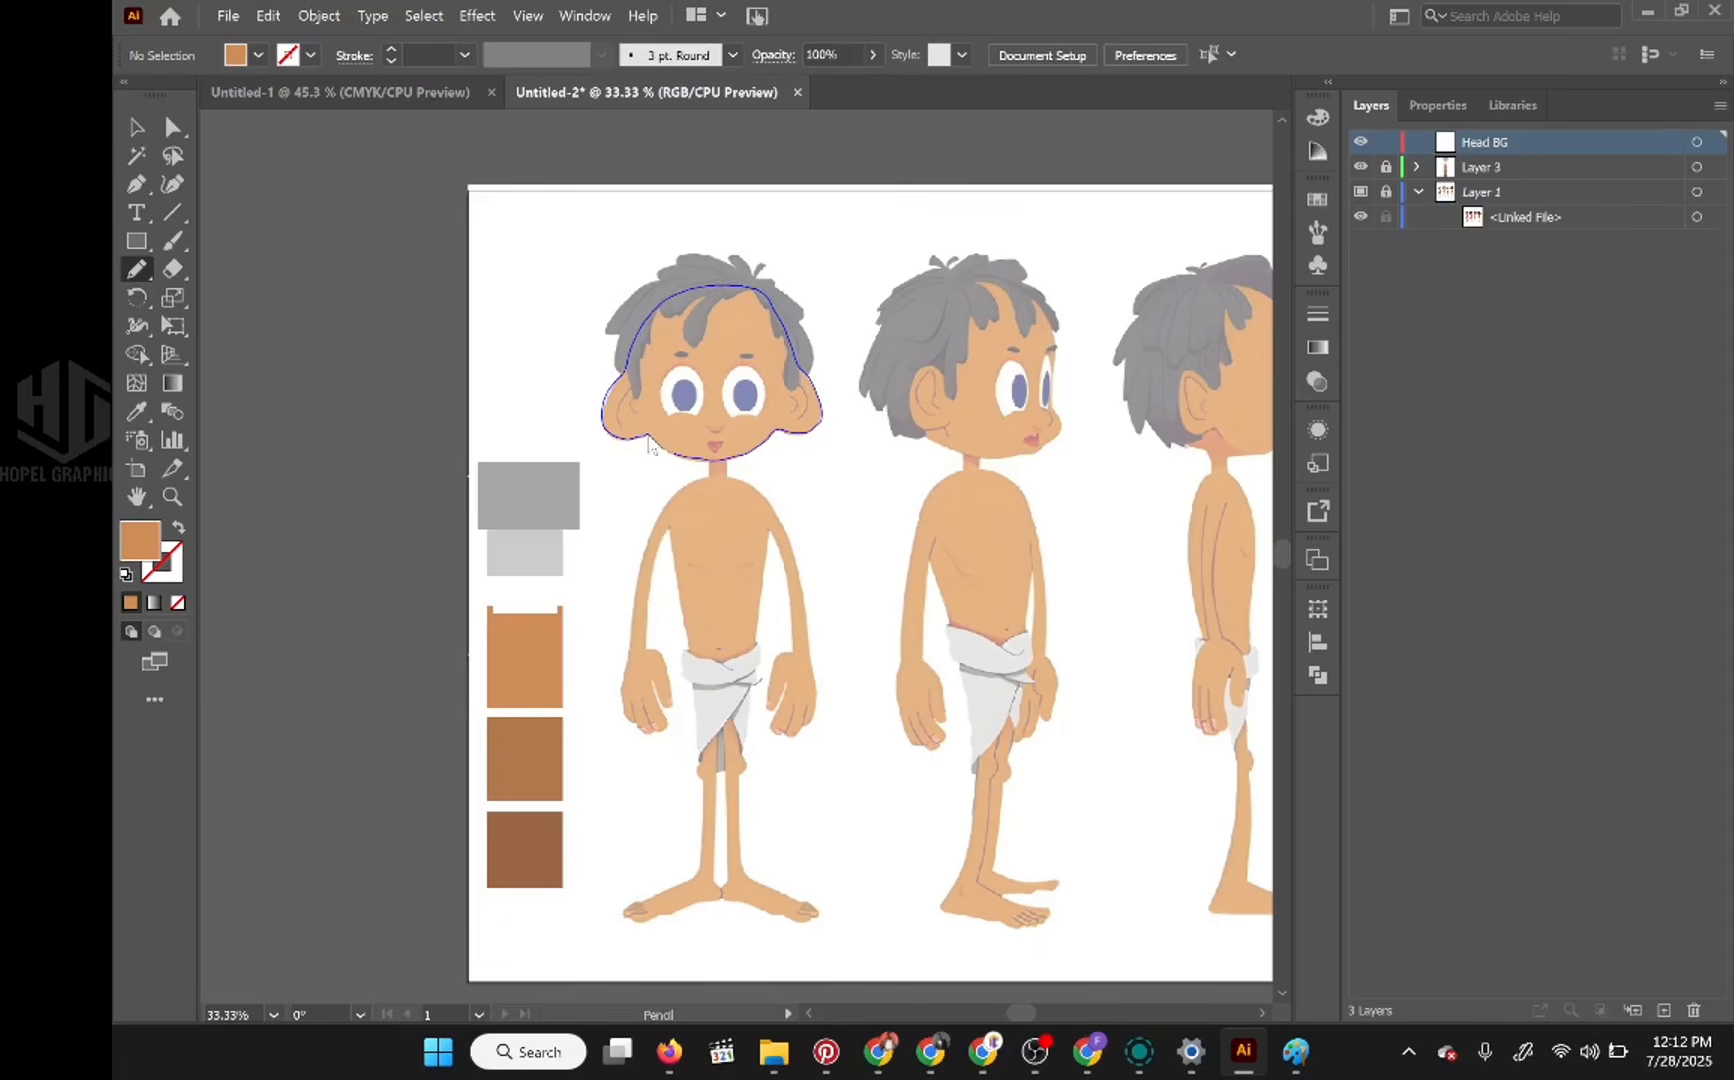
left_click_drag(650, 447, 652, 441)
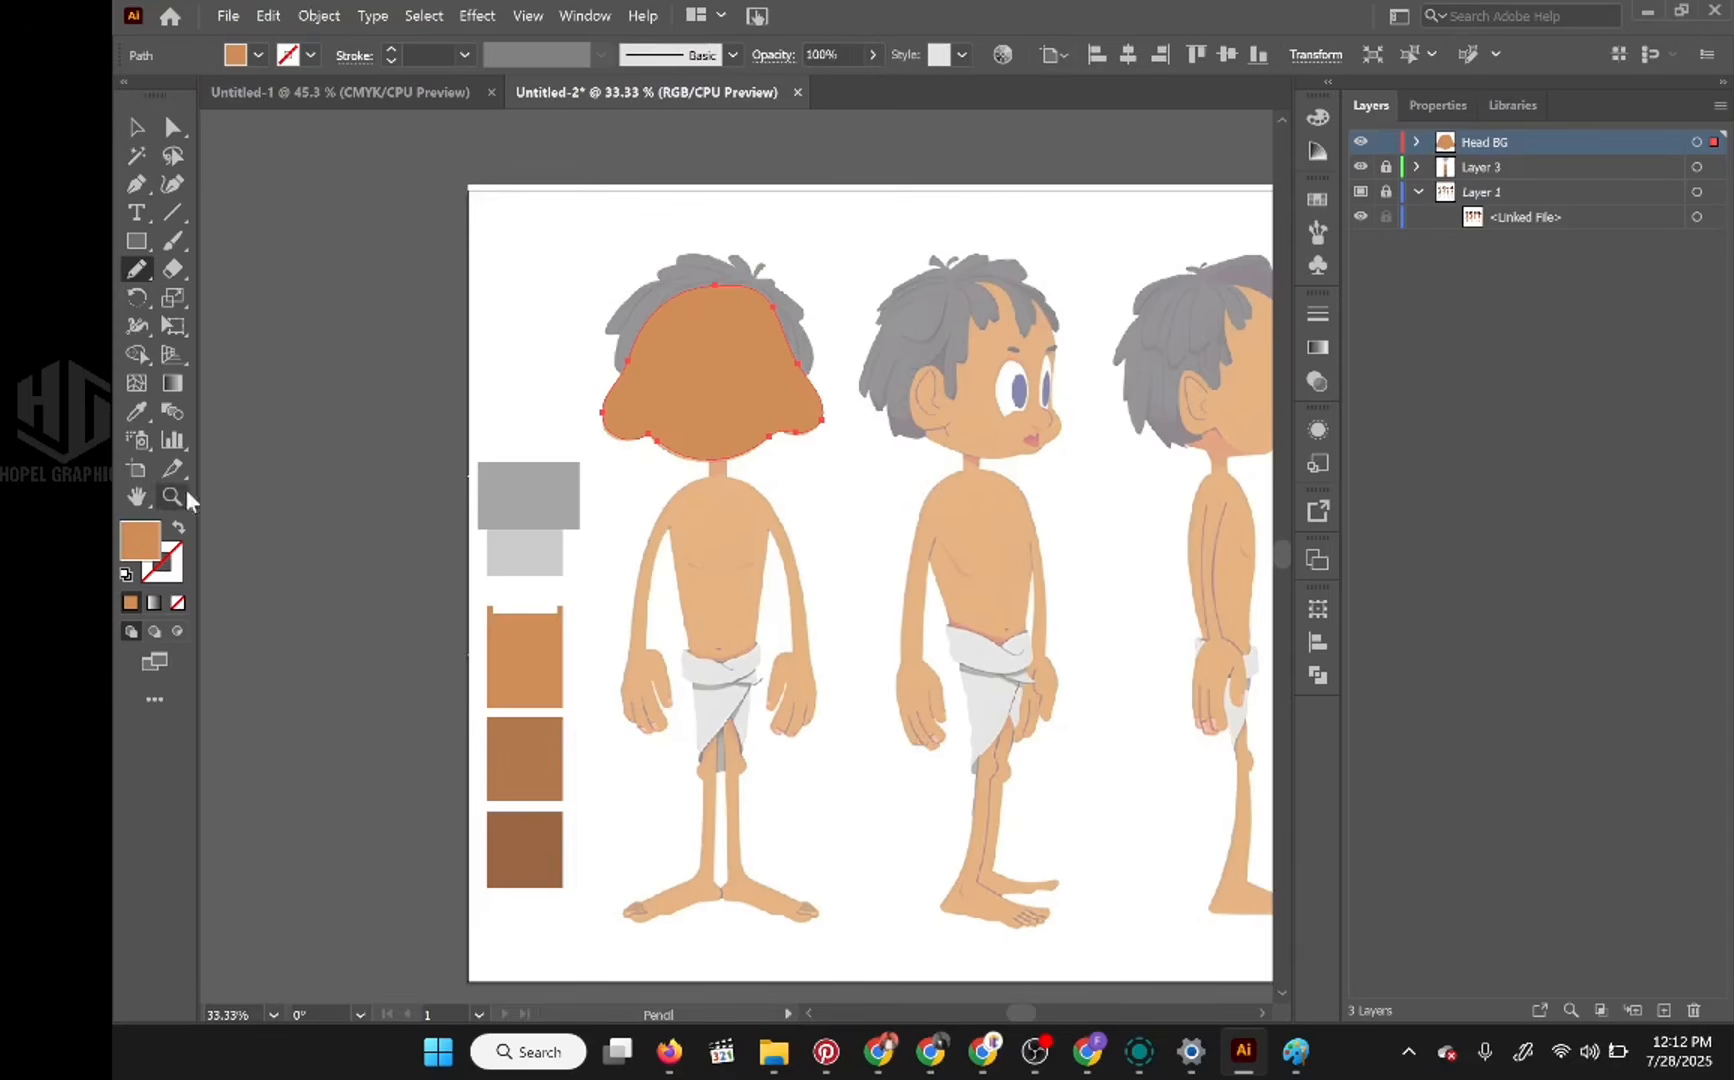
left_click(178, 603)
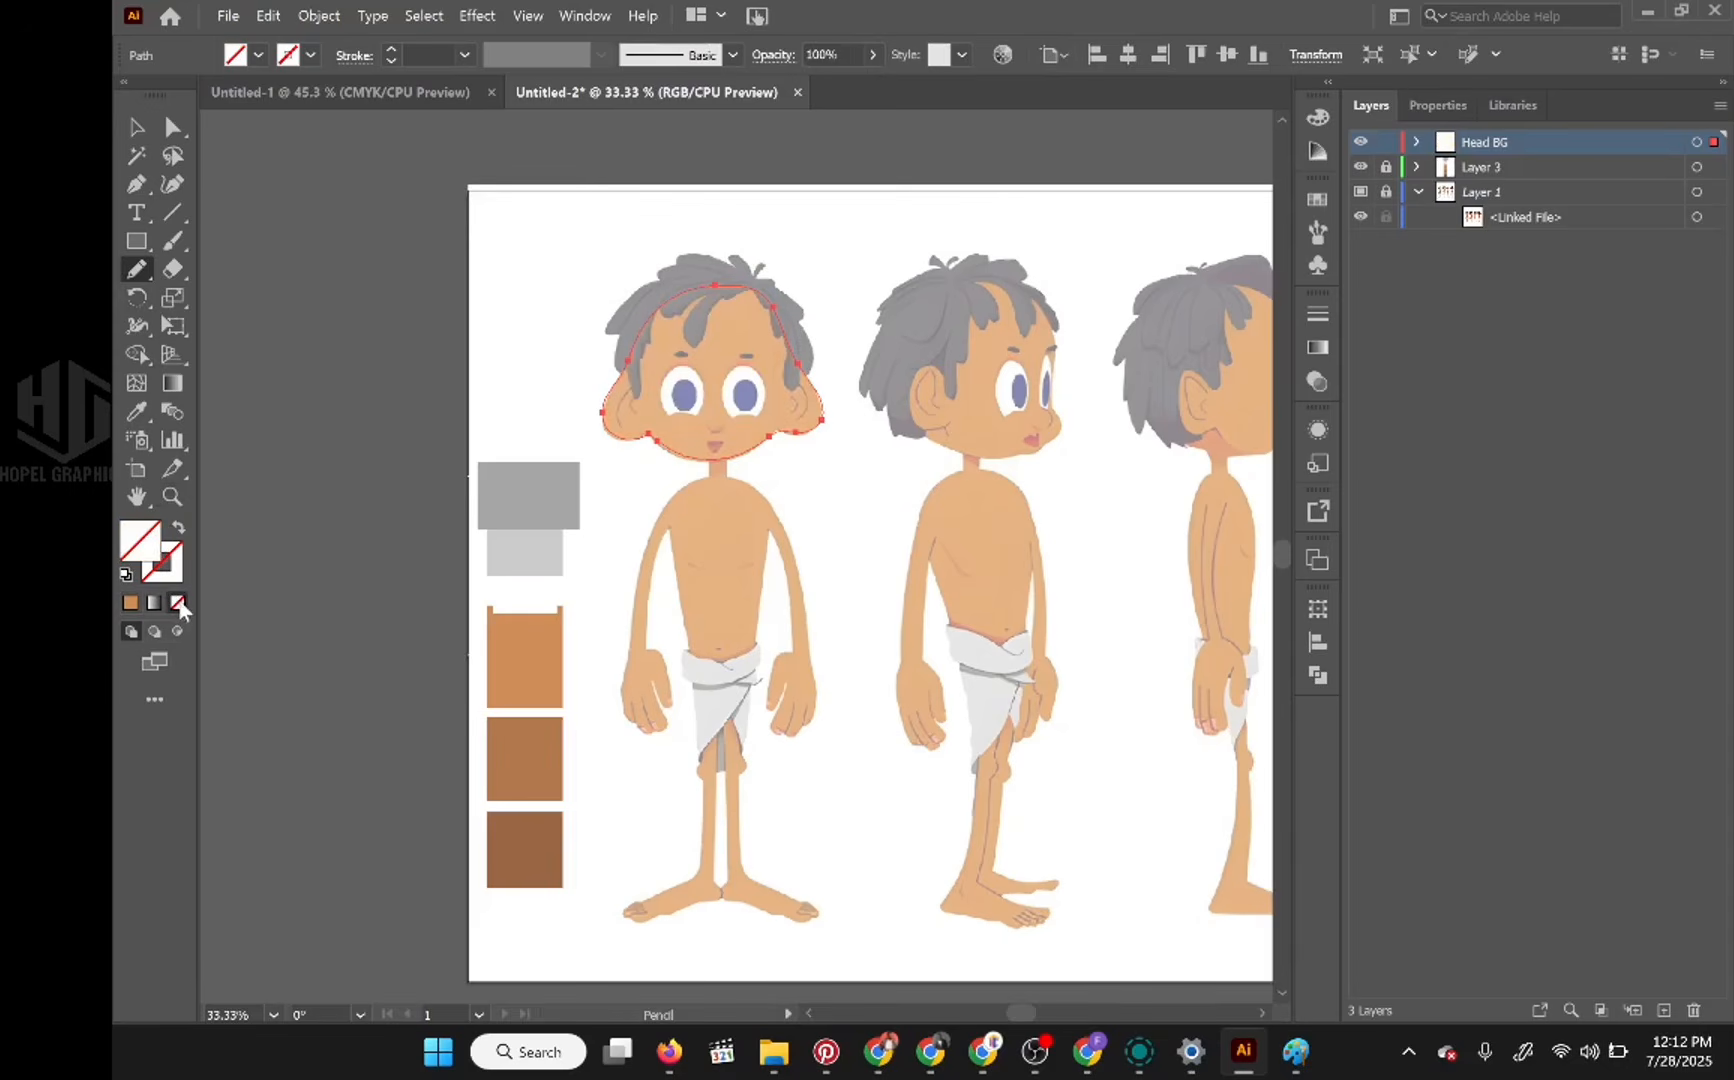
Step: Redraw the selected head outline from the chin around the left-hand ear up to the hairline to follow the reference more closely
scroll(697, 410, "up", 2)
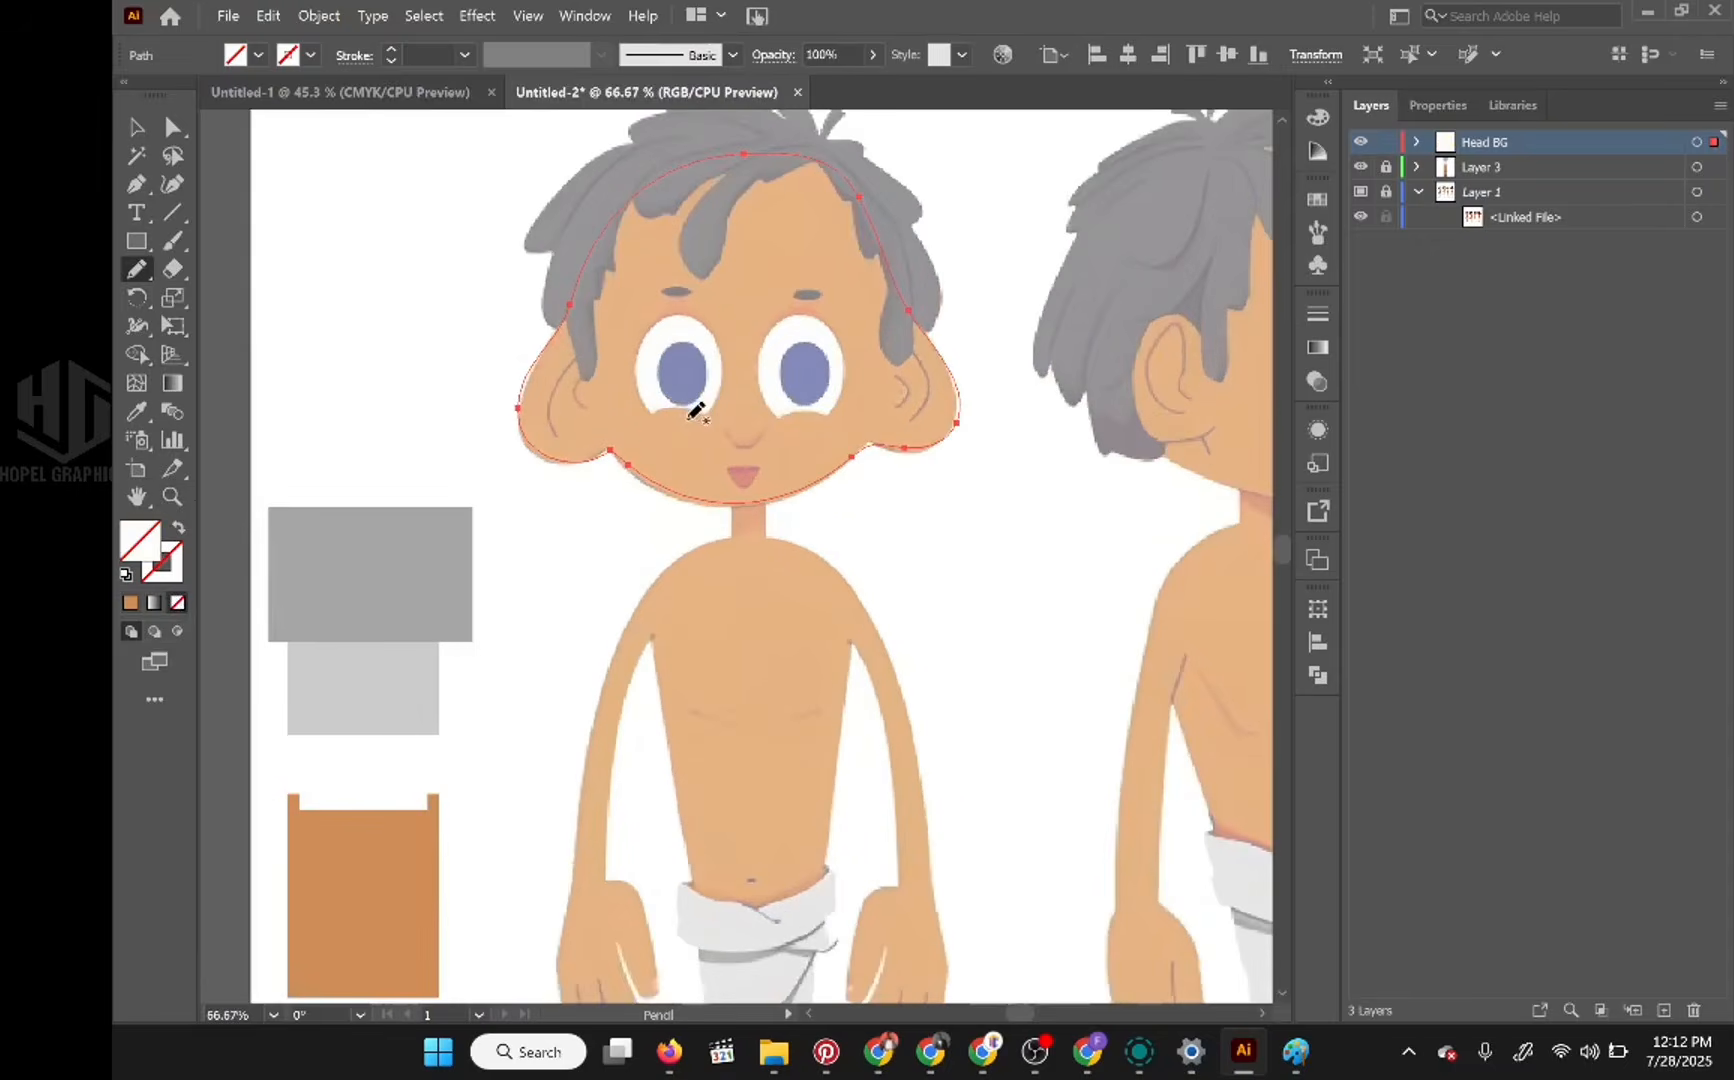
scroll(697, 410, "up", 2)
scroll(698, 412, "down", 2)
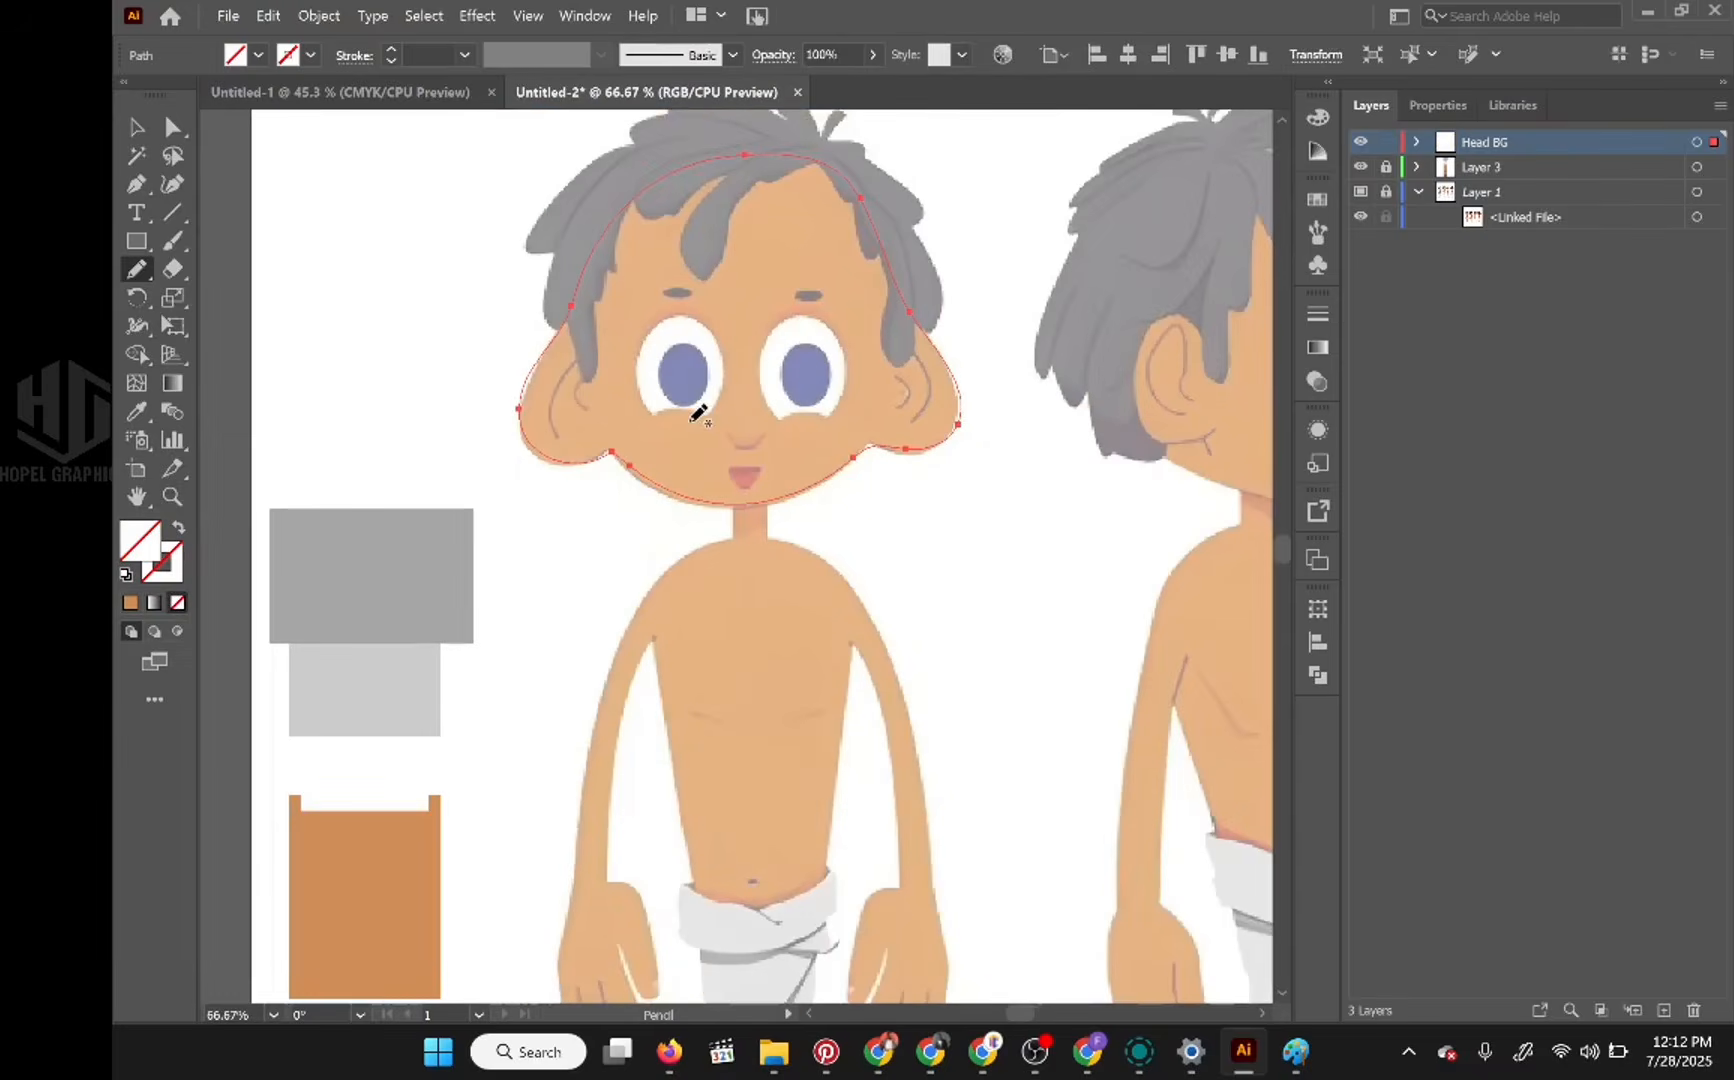
key("ctrl+shift+a")
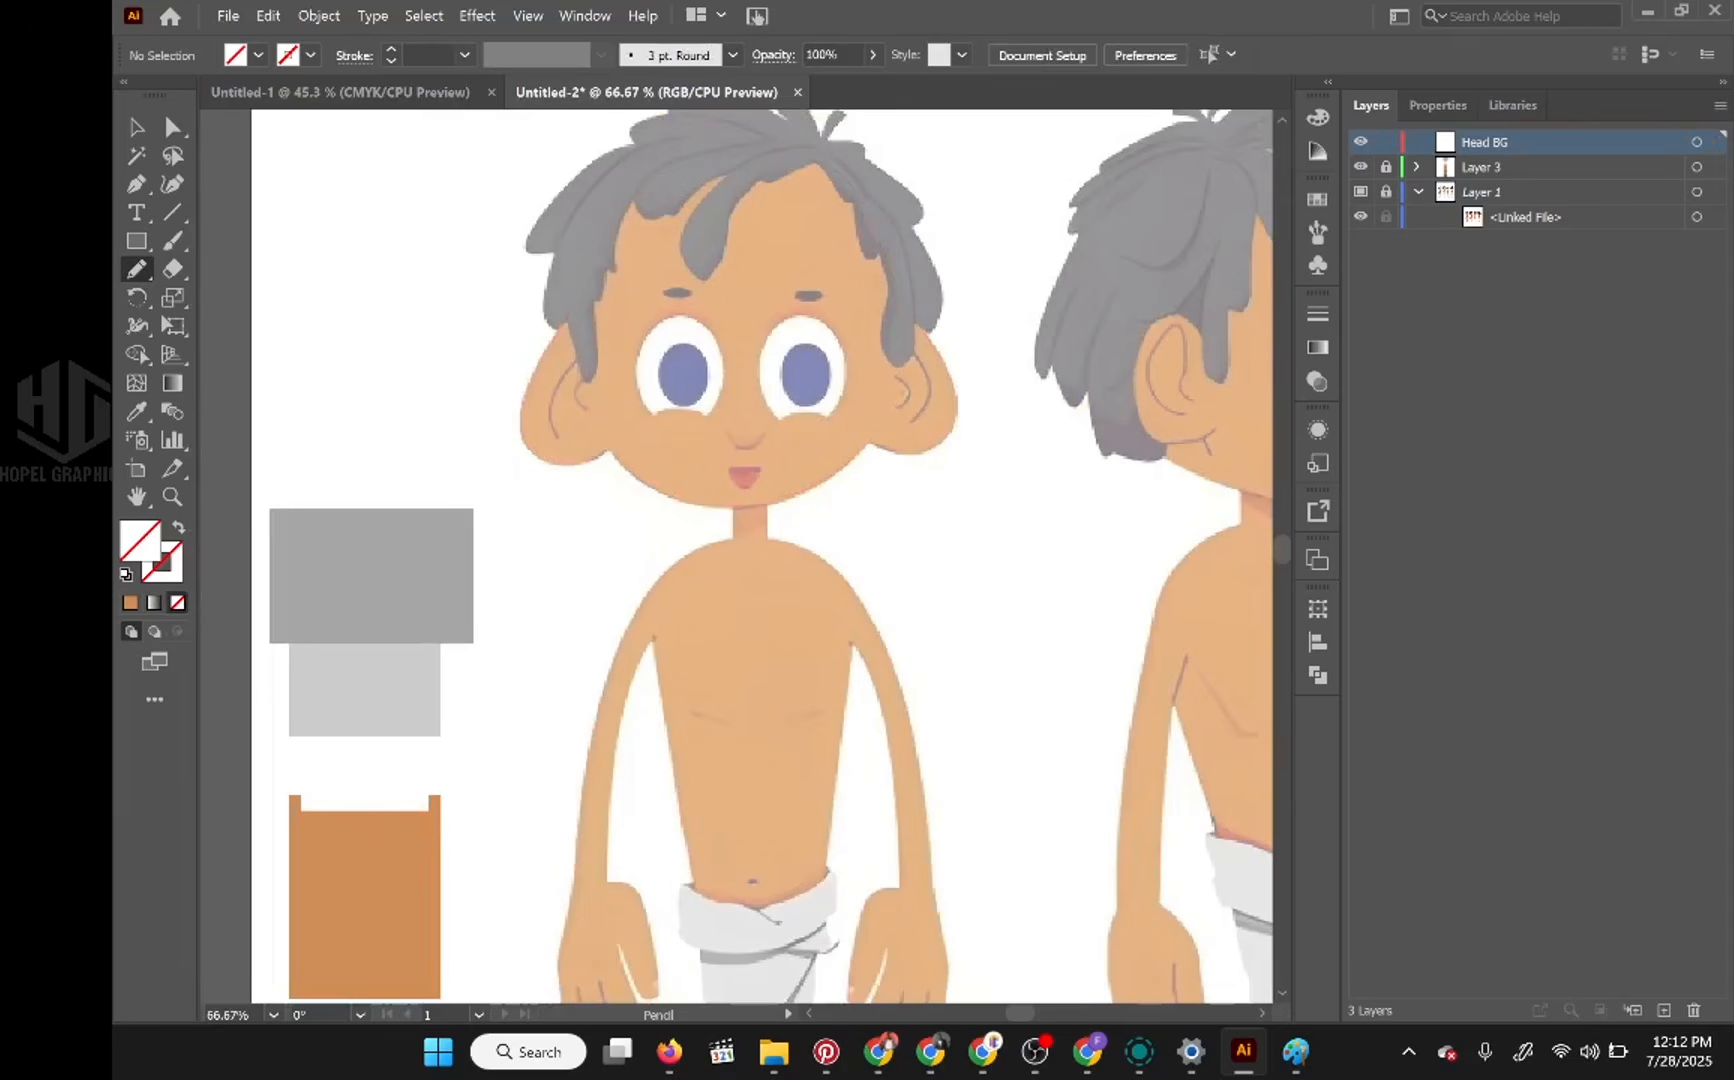
key("ctrl+z")
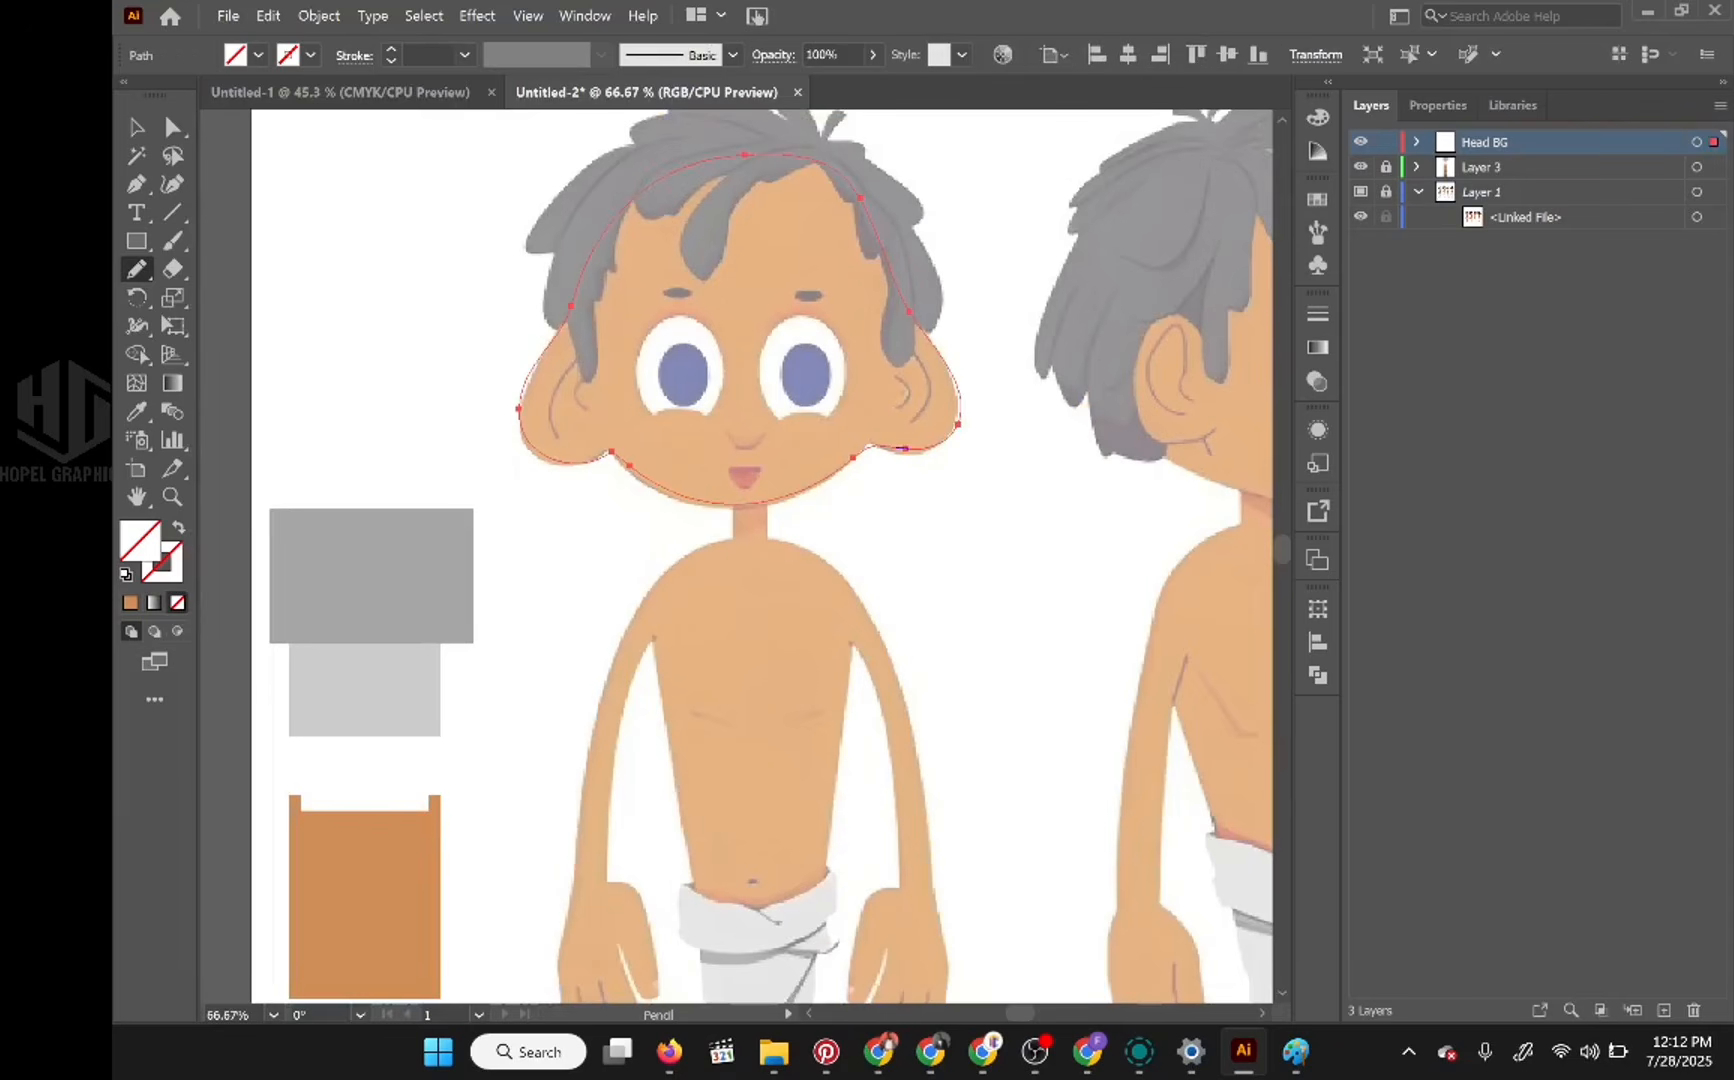
mouse_move(805, 487)
left_mouse_down()
mouse_move(687, 501)
mouse_move(612, 453)
mouse_move(527, 443)
mouse_move(522, 378)
mouse_move(568, 308)
left_mouse_up()
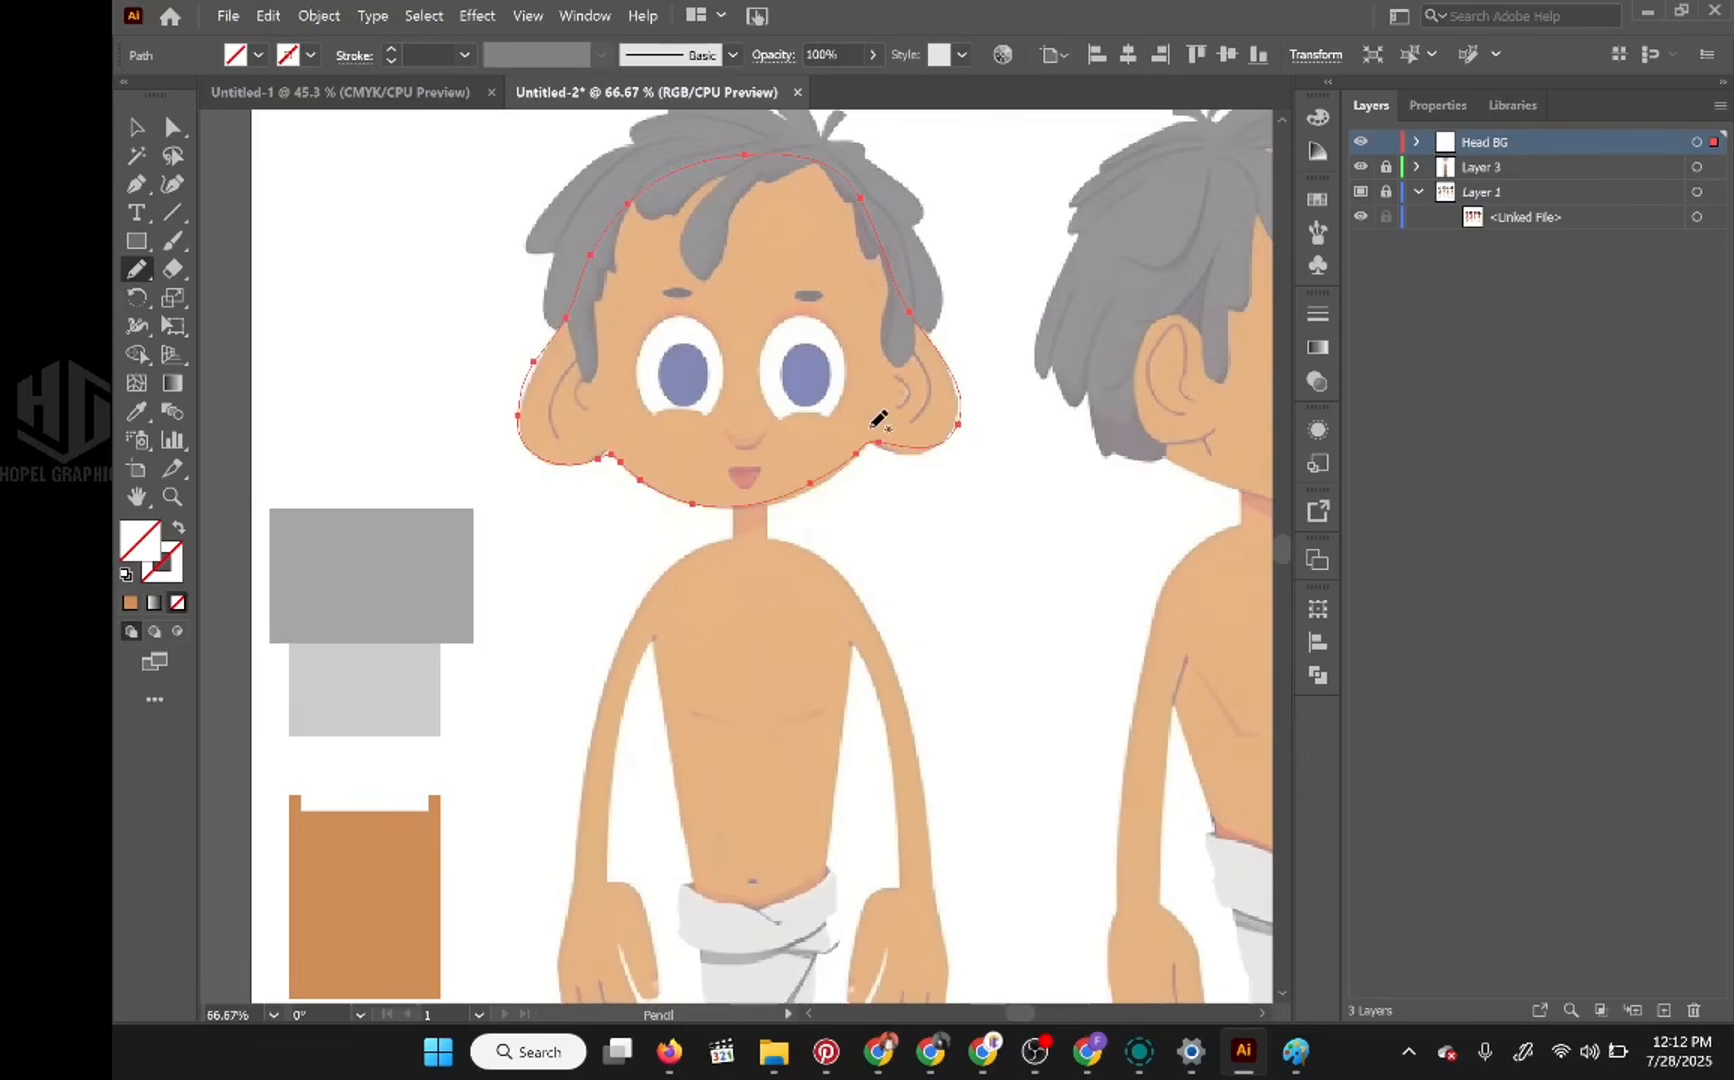
Step: Redraw the head outline's jaw from the base of the right-hand ear down to the chin to match the reference
scroll(882, 418, "down", 1)
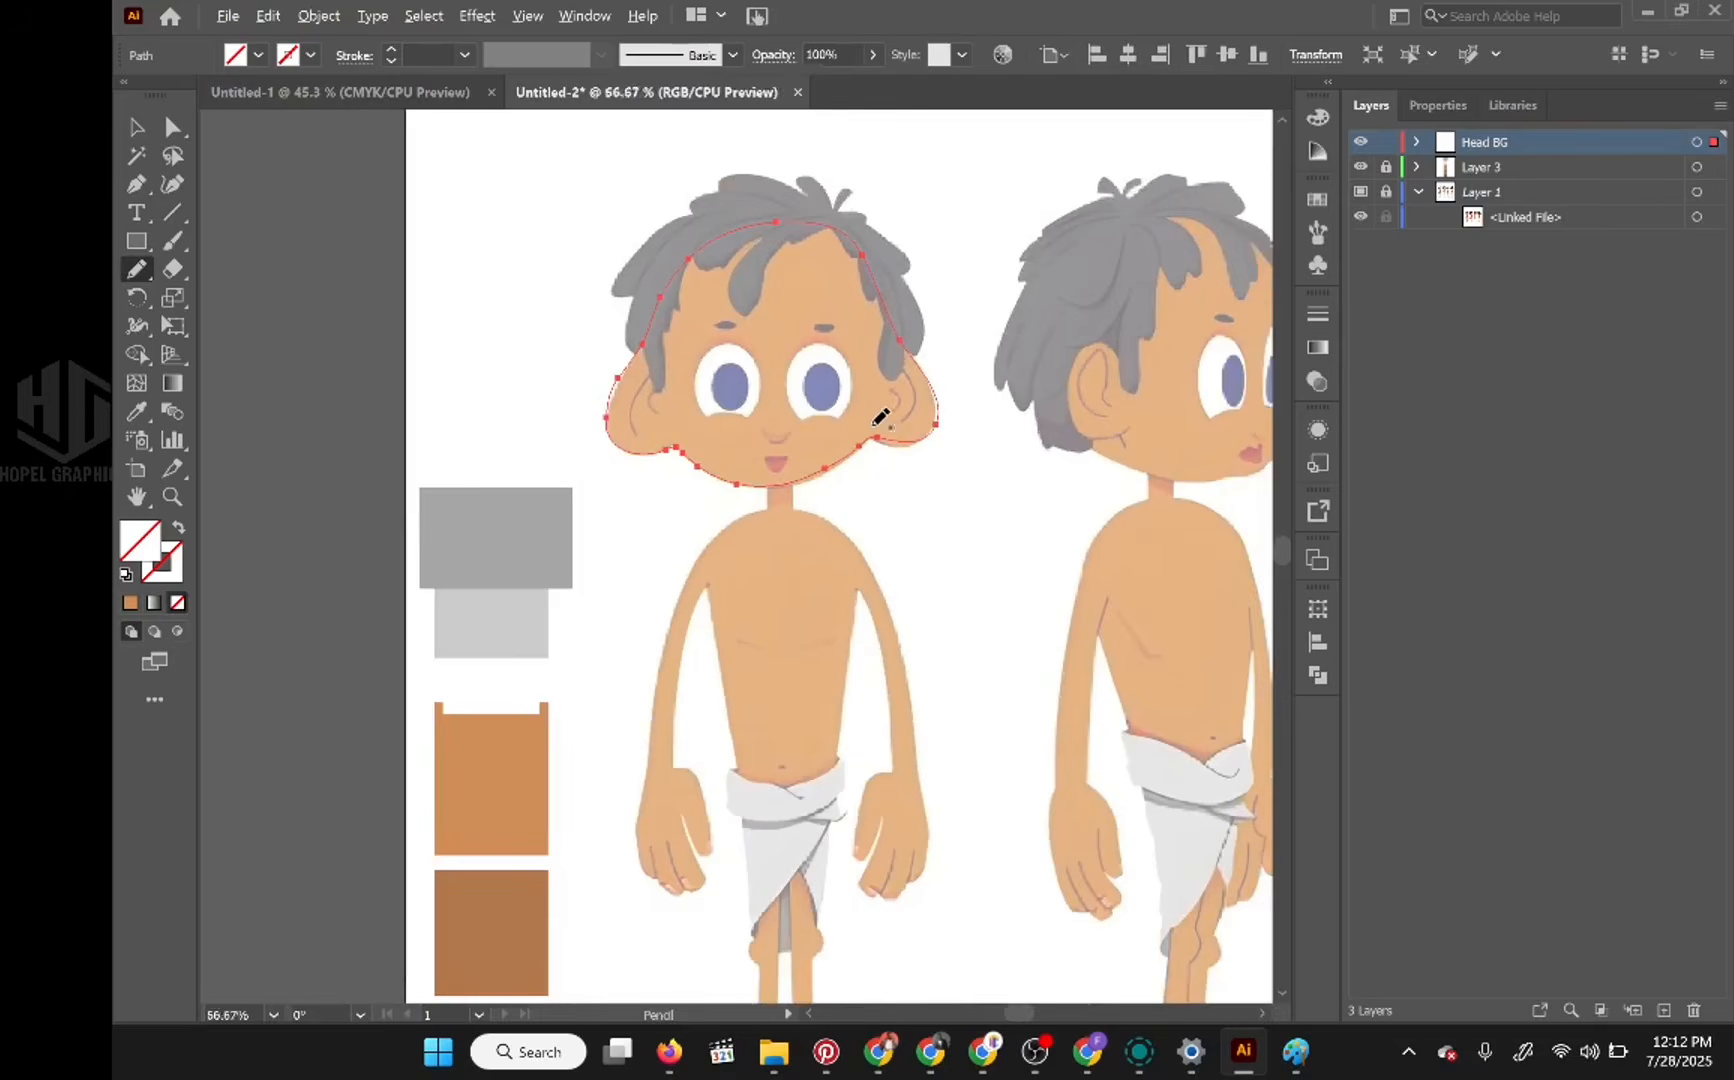
scroll(878, 418, "up", 2)
scroll(882, 418, "down", 1)
scroll(882, 418, "up", 2)
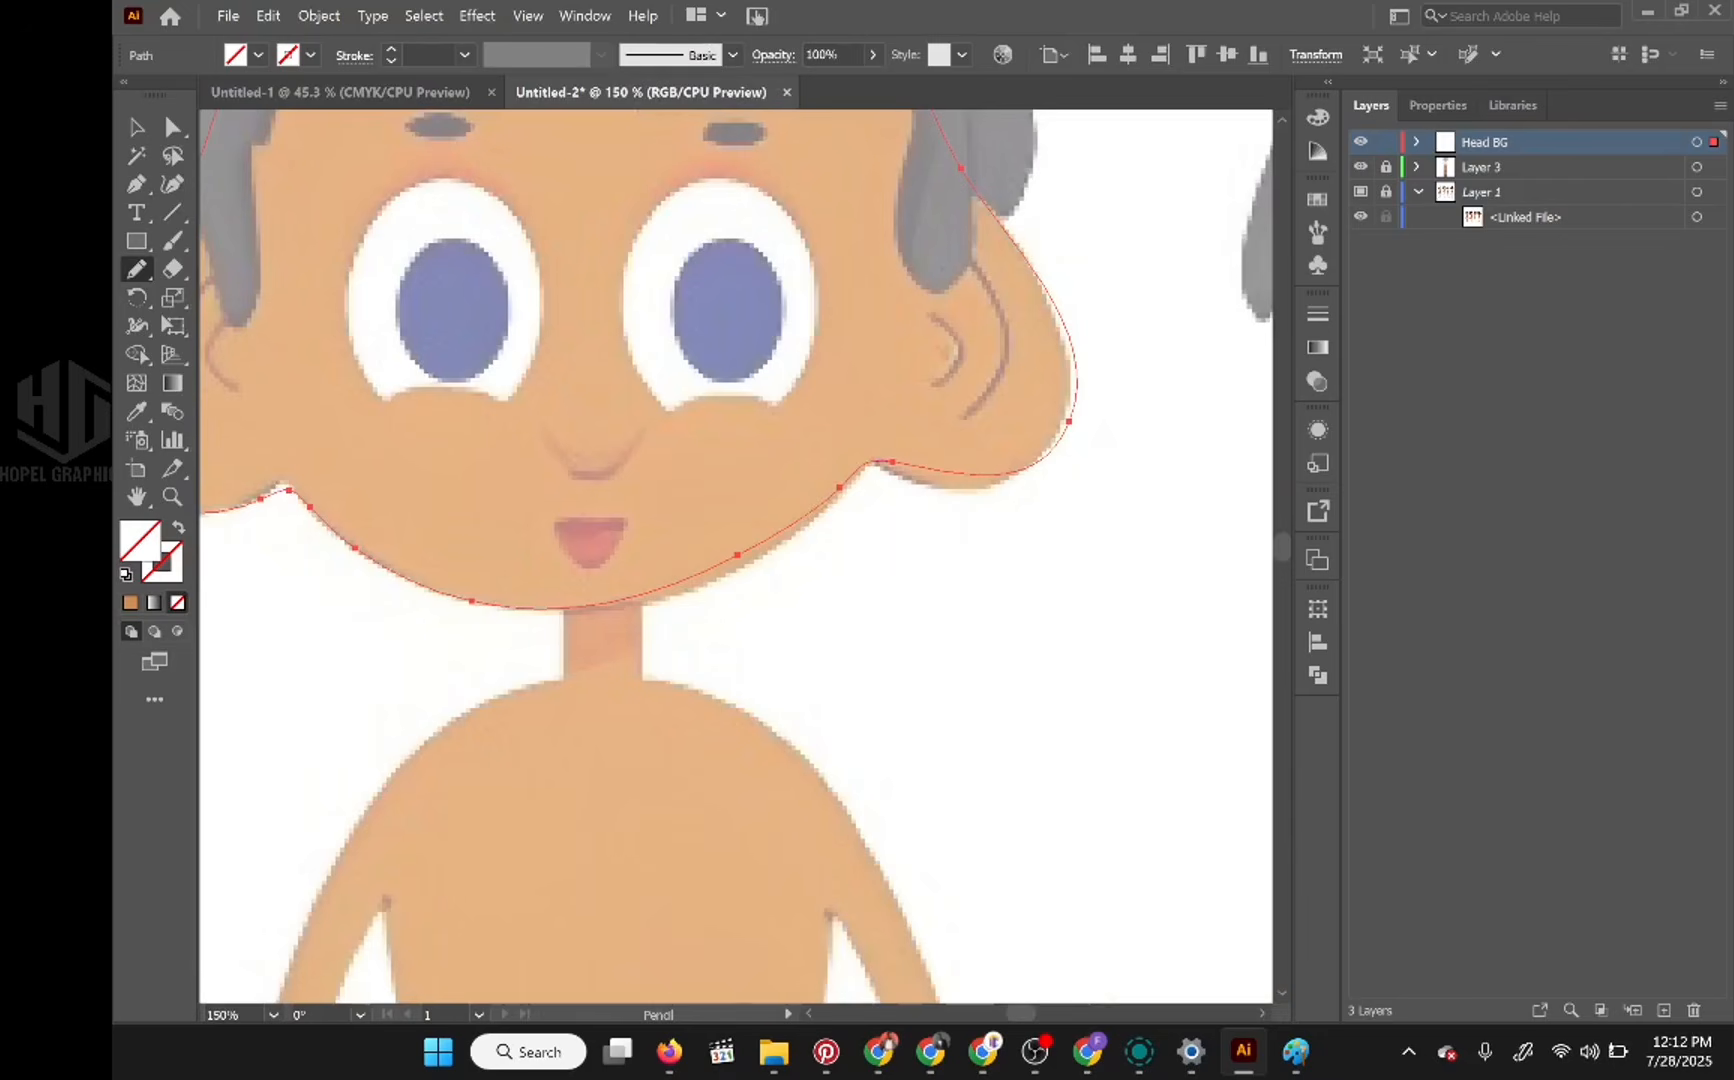
mouse_move(876, 462)
left_mouse_down()
mouse_move(730, 576)
mouse_move(643, 604)
mouse_move(450, 597)
left_mouse_up()
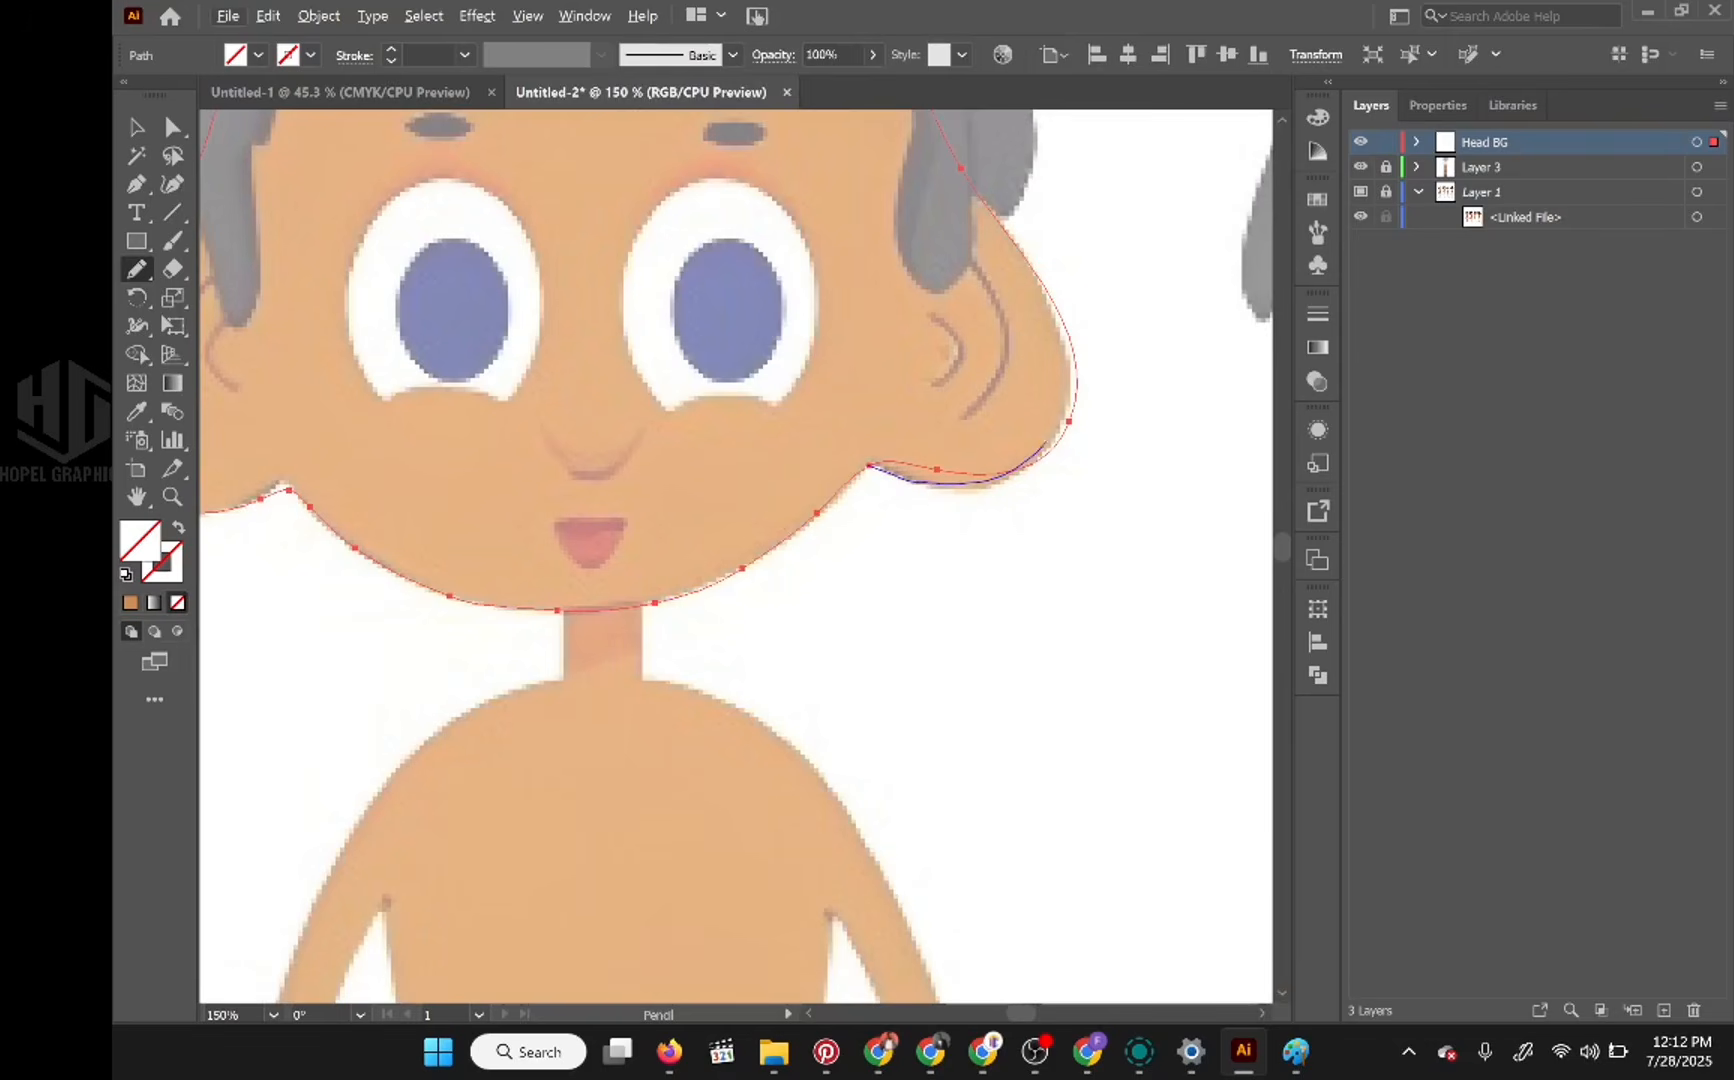
Step: Redraw the outer edge of the right-hand ear to match the reference and fill the head shape with the sampled skin colour
mouse_move(1074, 394)
left_mouse_down()
mouse_move(1030, 265)
mouse_move(955, 165)
left_mouse_up()
scroll(907, 454, "down", 3)
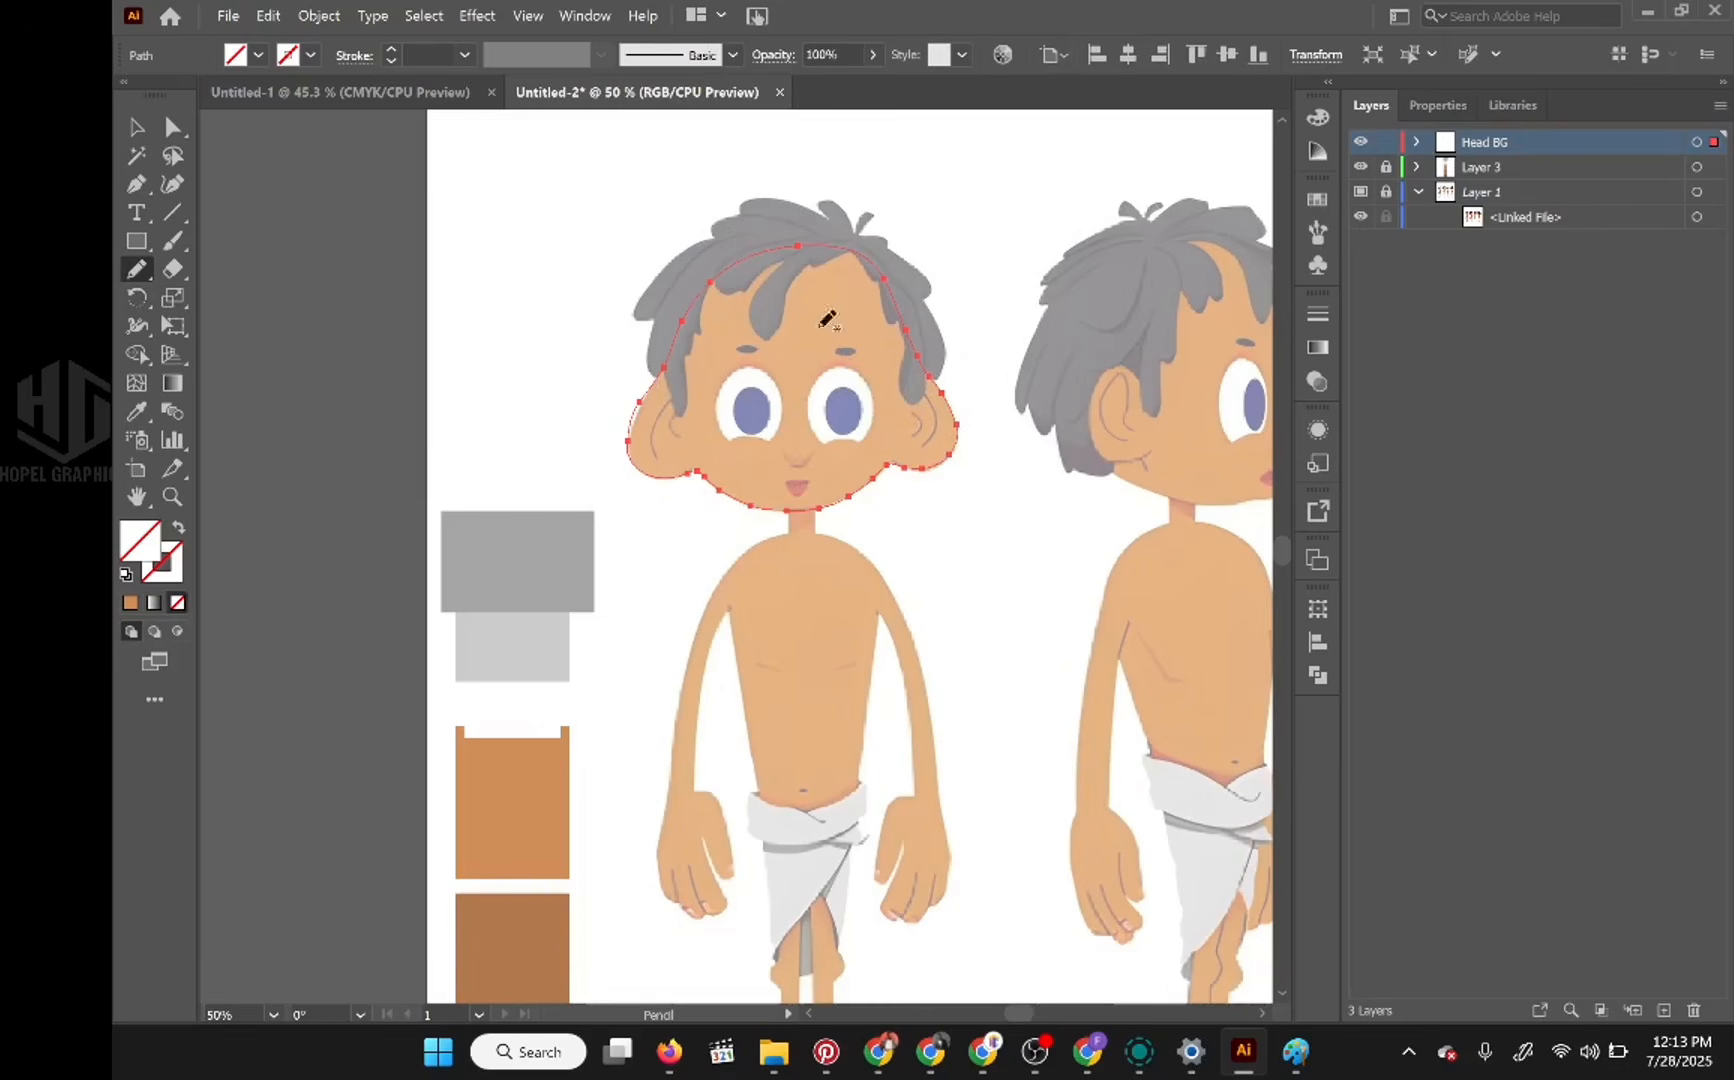
left_click(1416, 142)
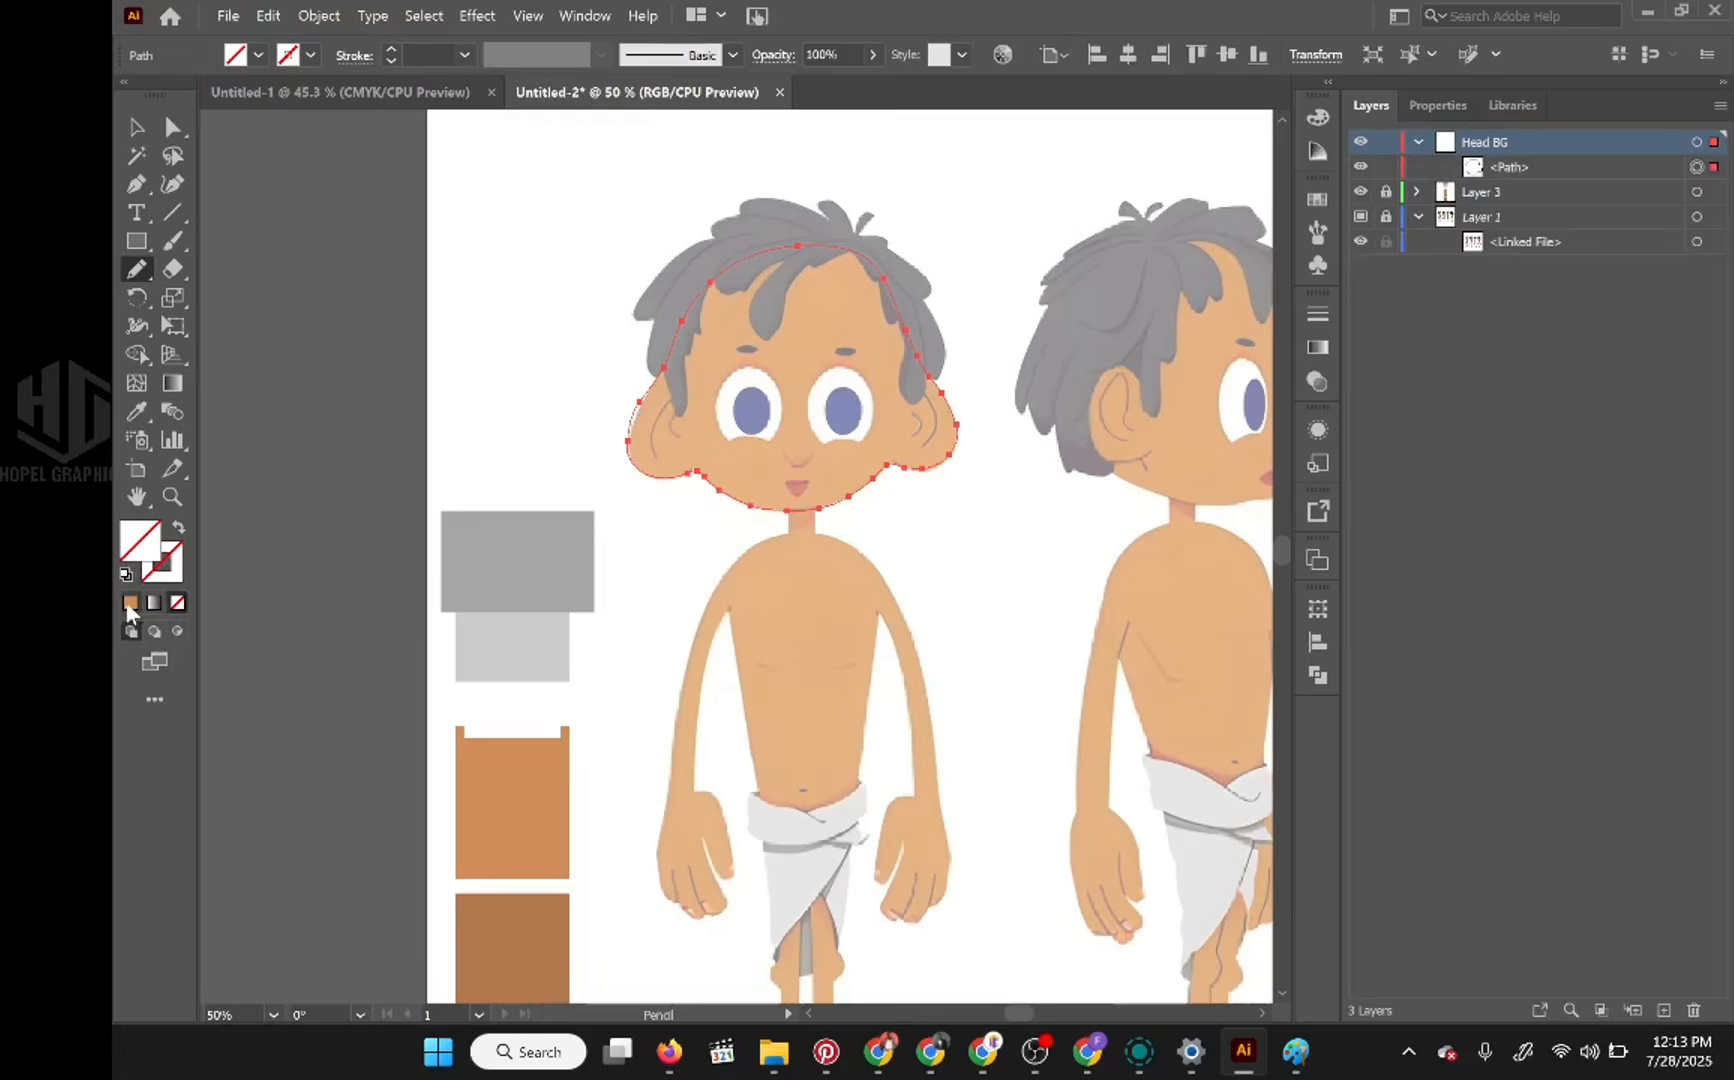
left_click(130, 603)
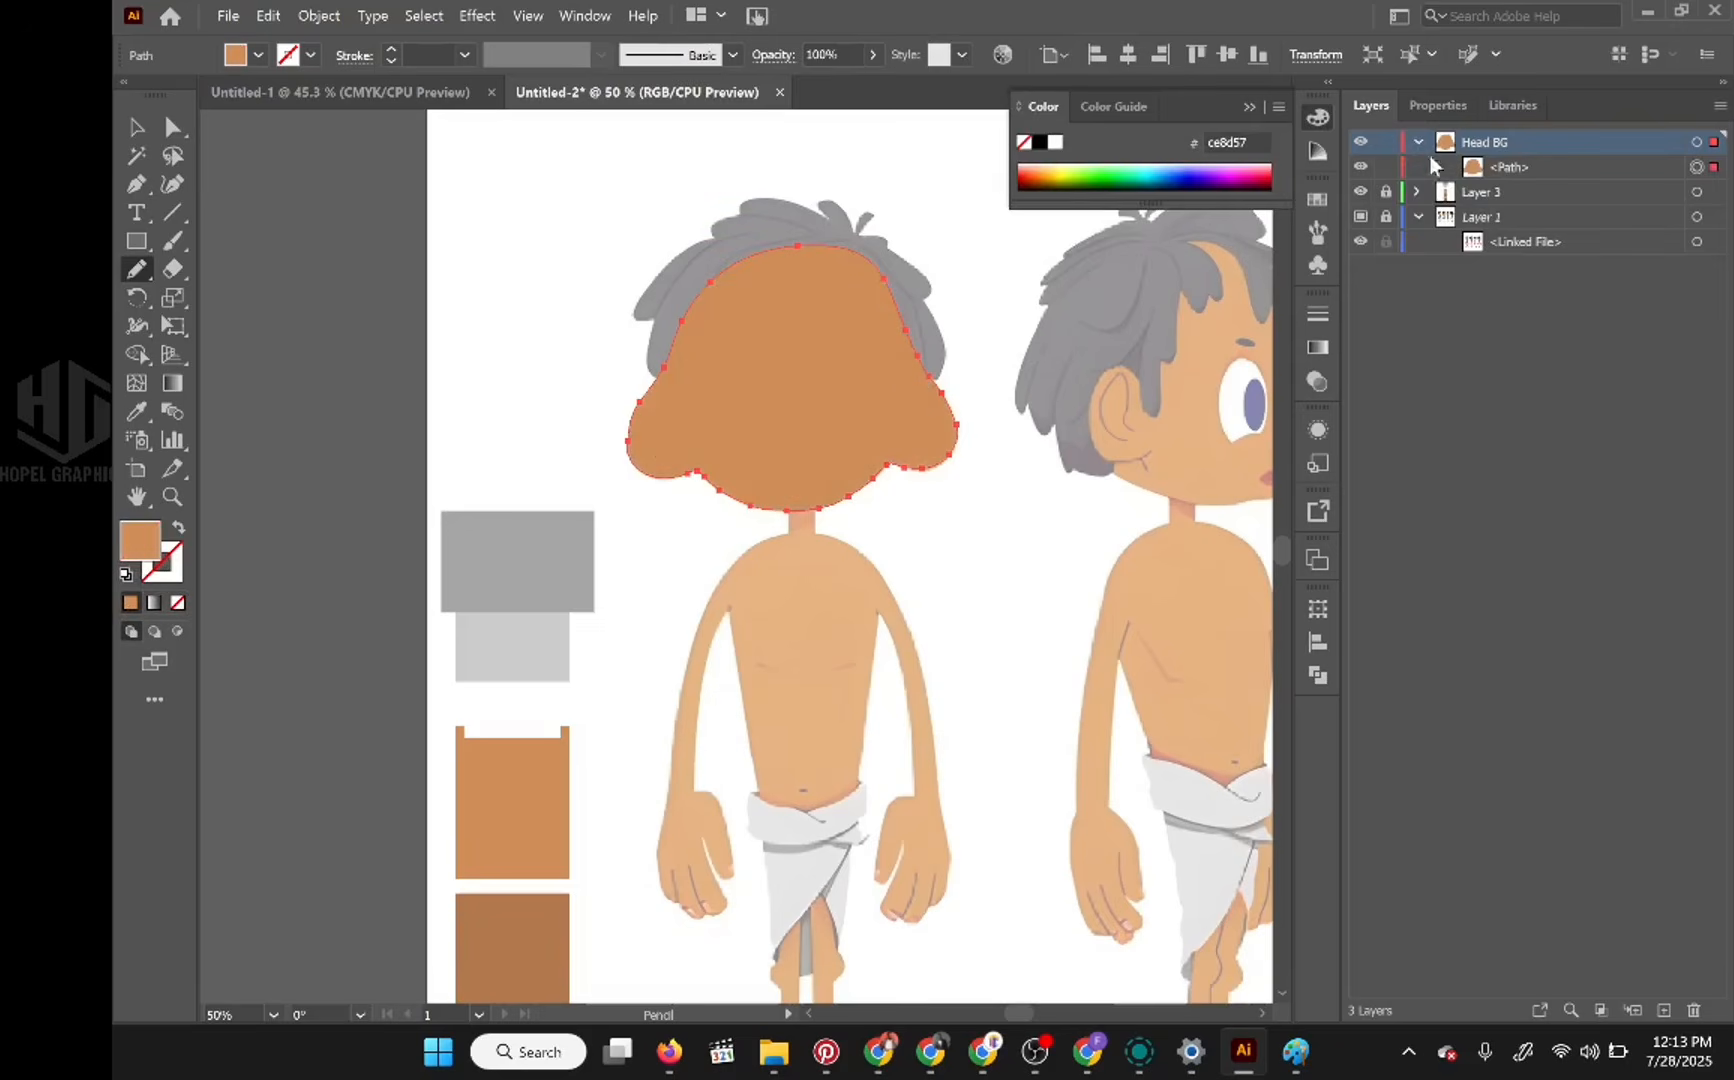
Step: Hide the traced head path and draw a skin-coloured ellipse over the front-view head from the hair down to the chin
left_click(1362, 166)
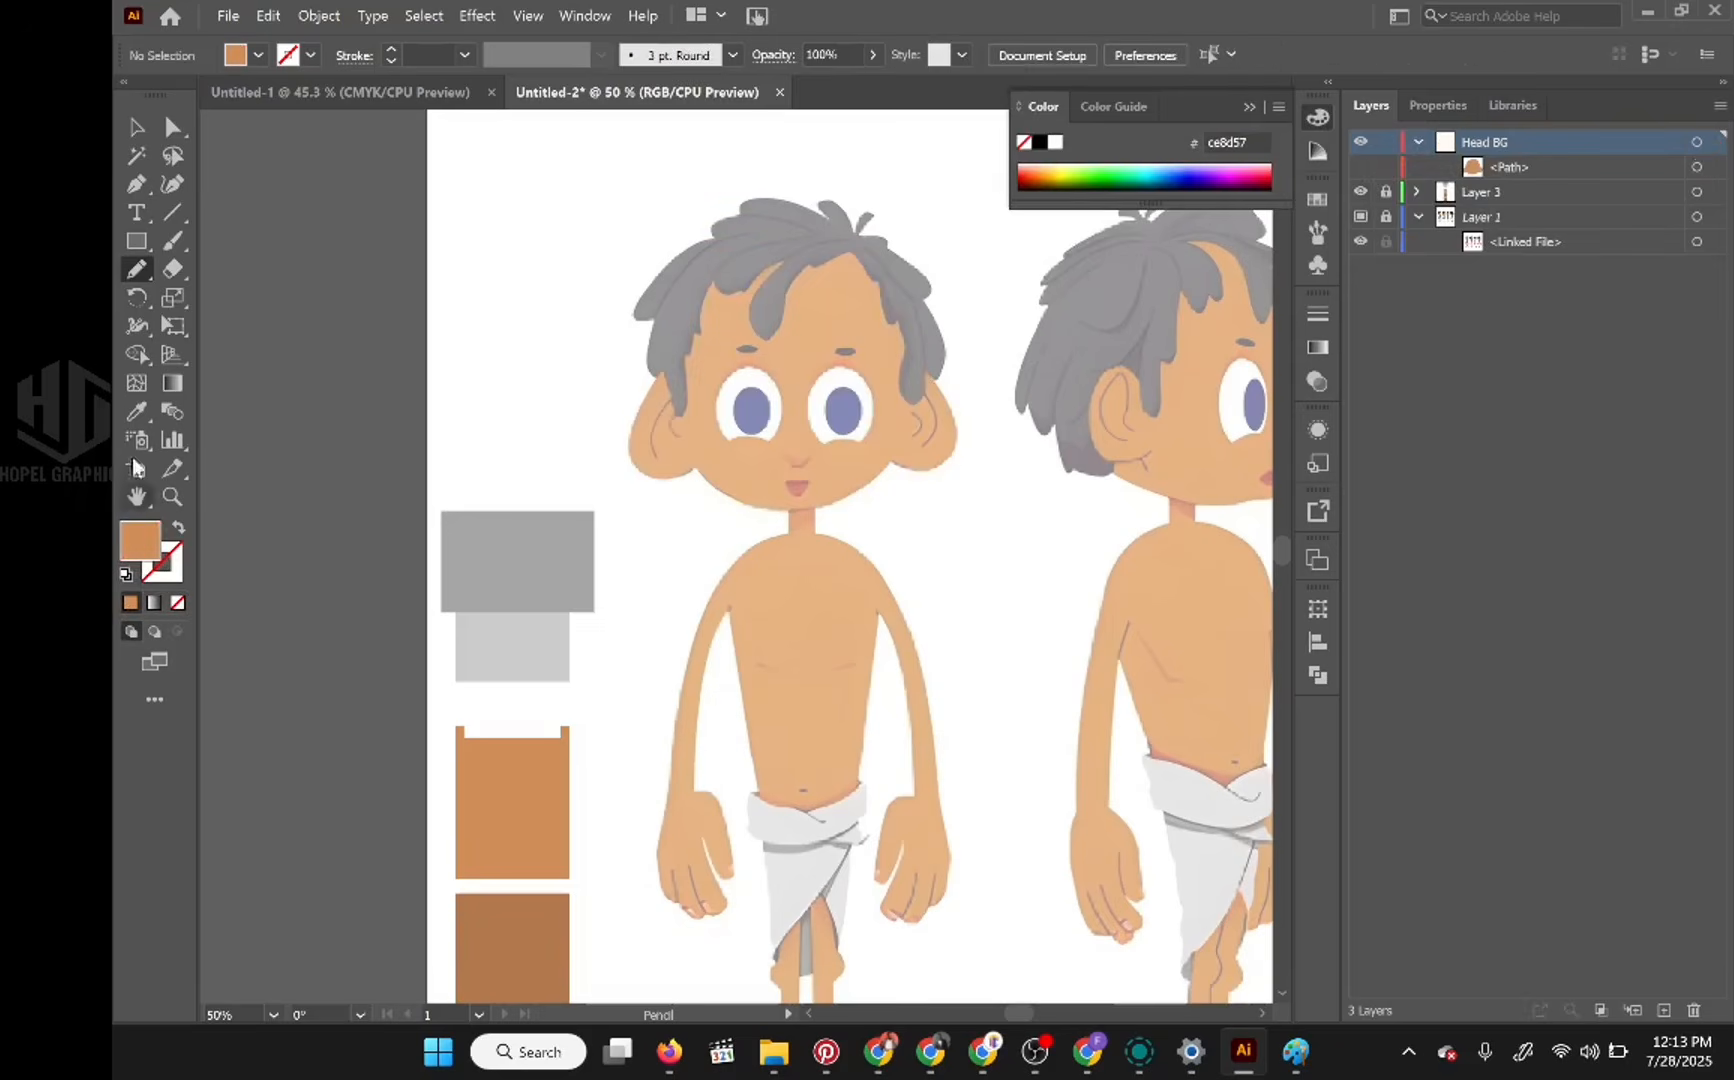
left_click_drag(137, 241, 253, 291)
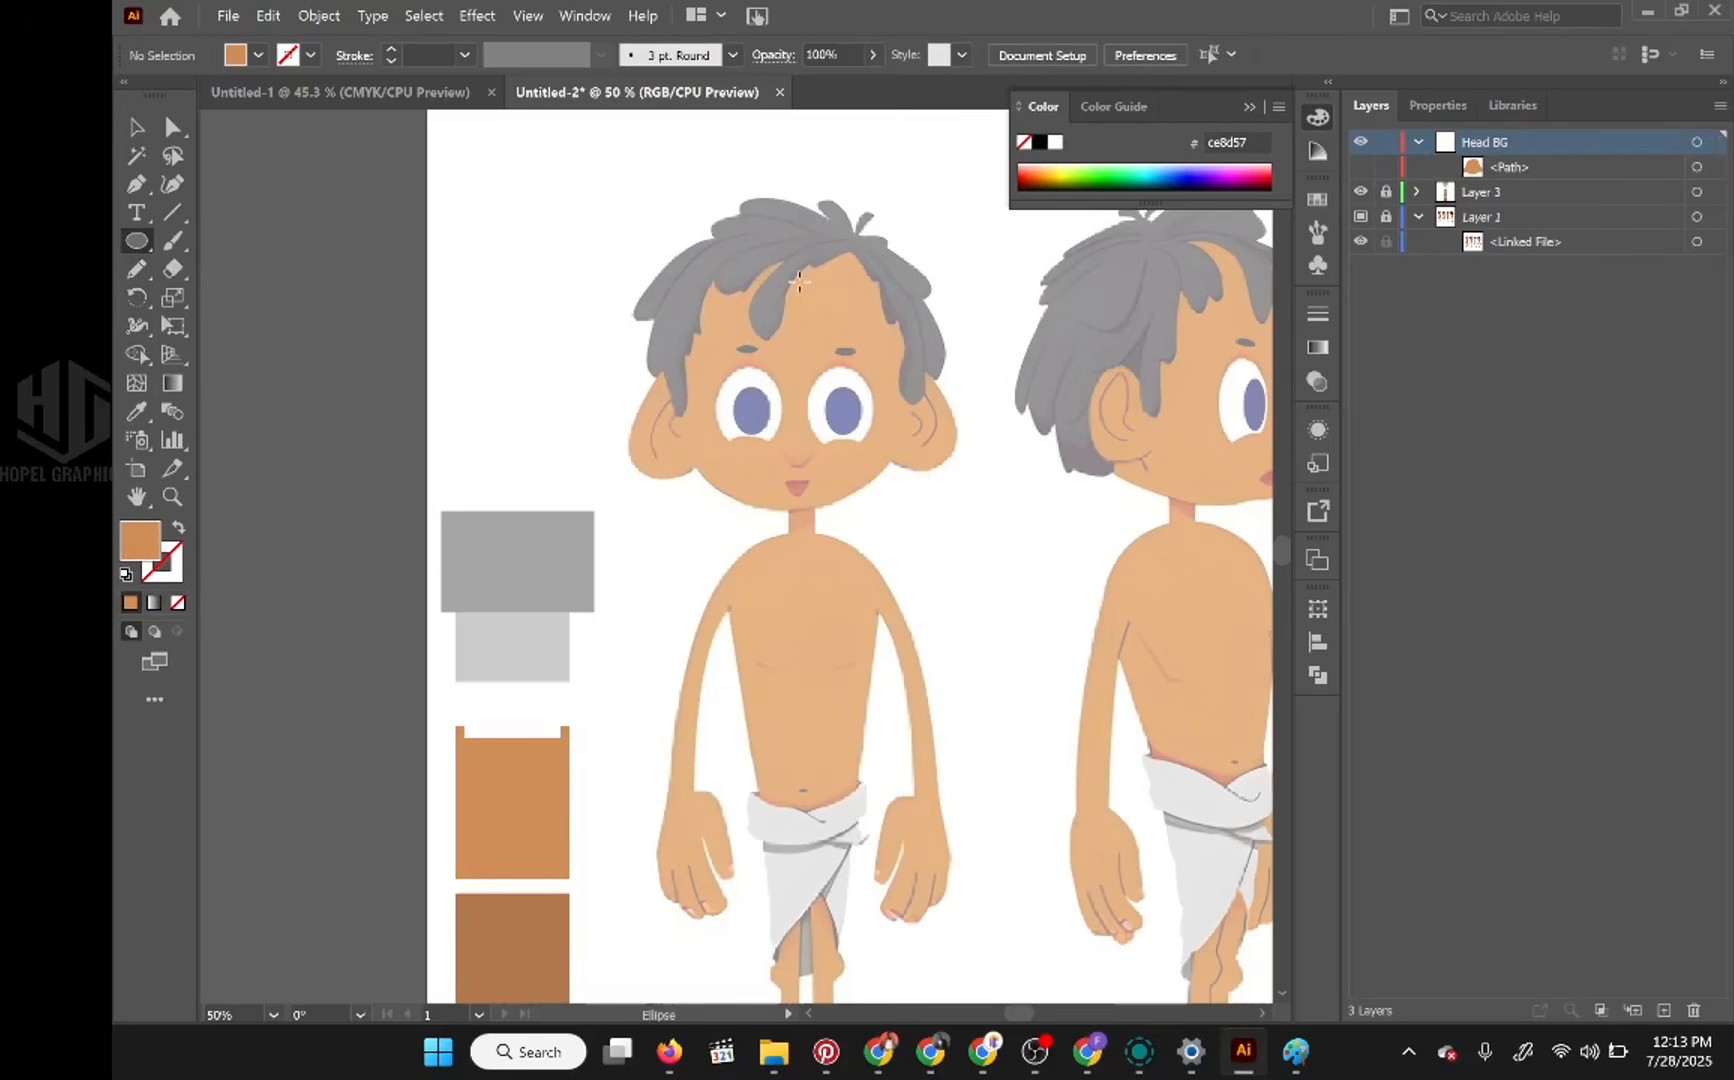
left_click(1248, 106)
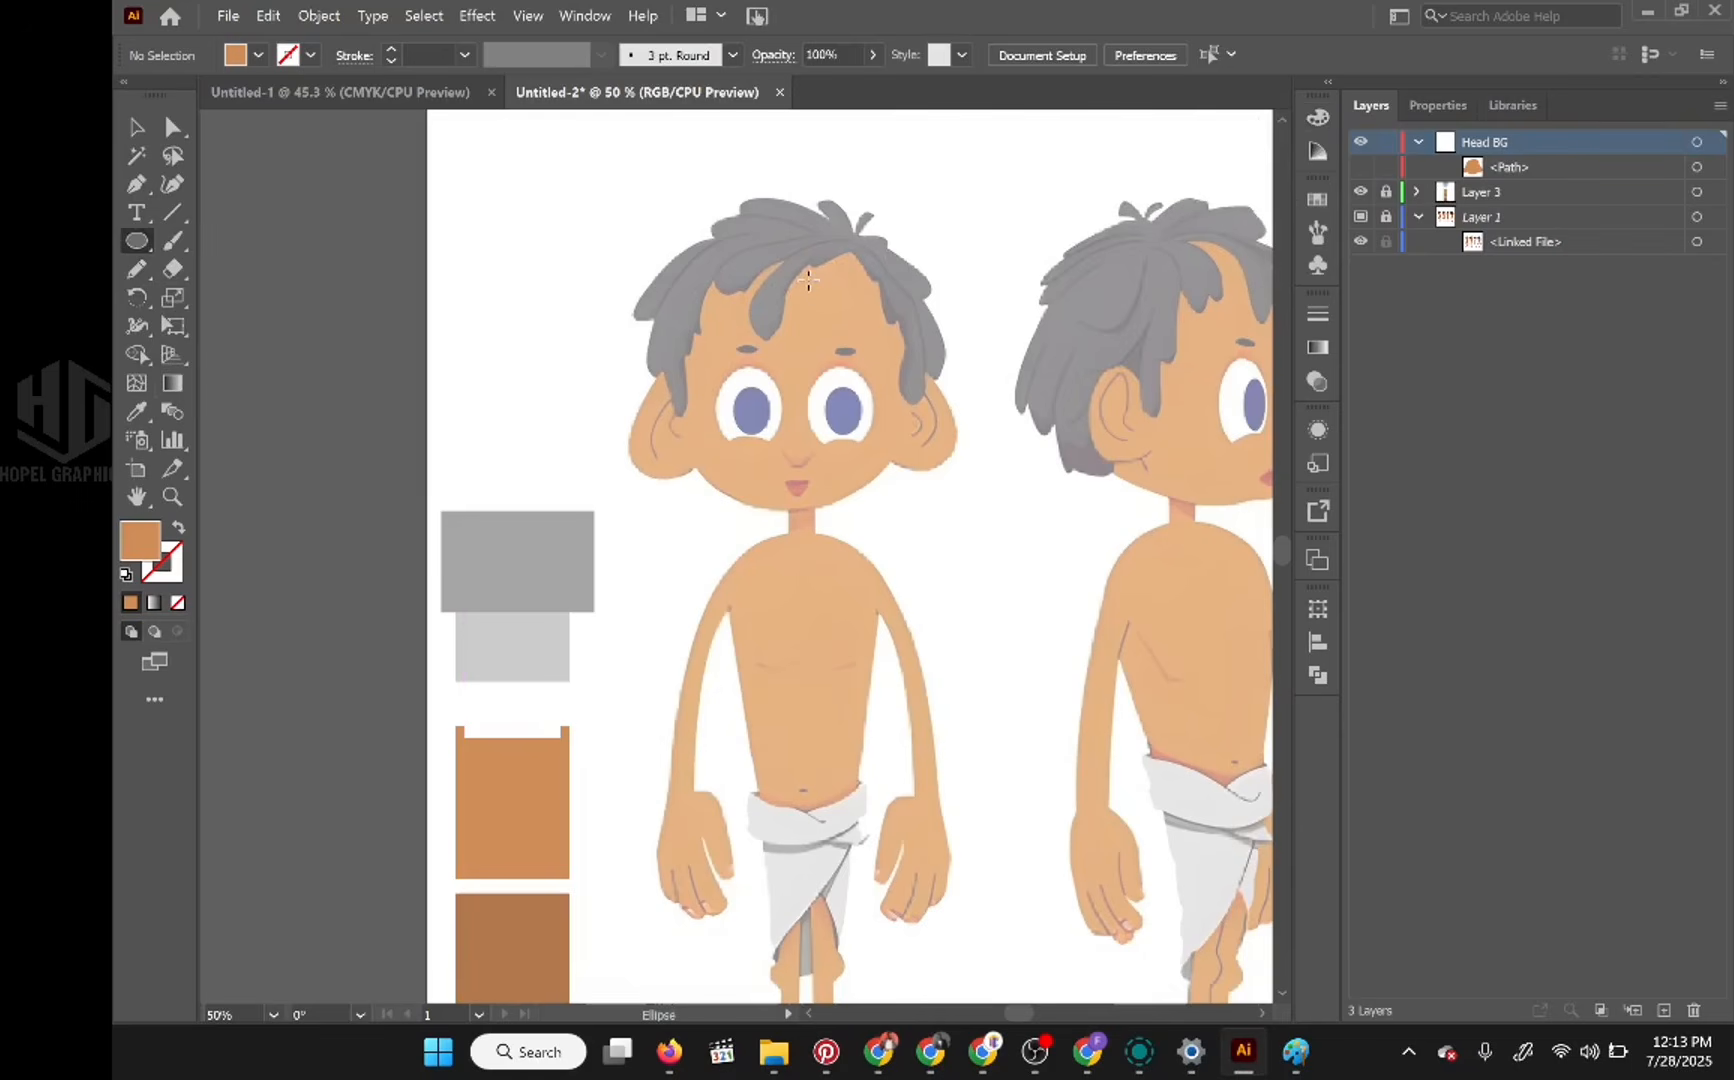
left_click(1360, 167)
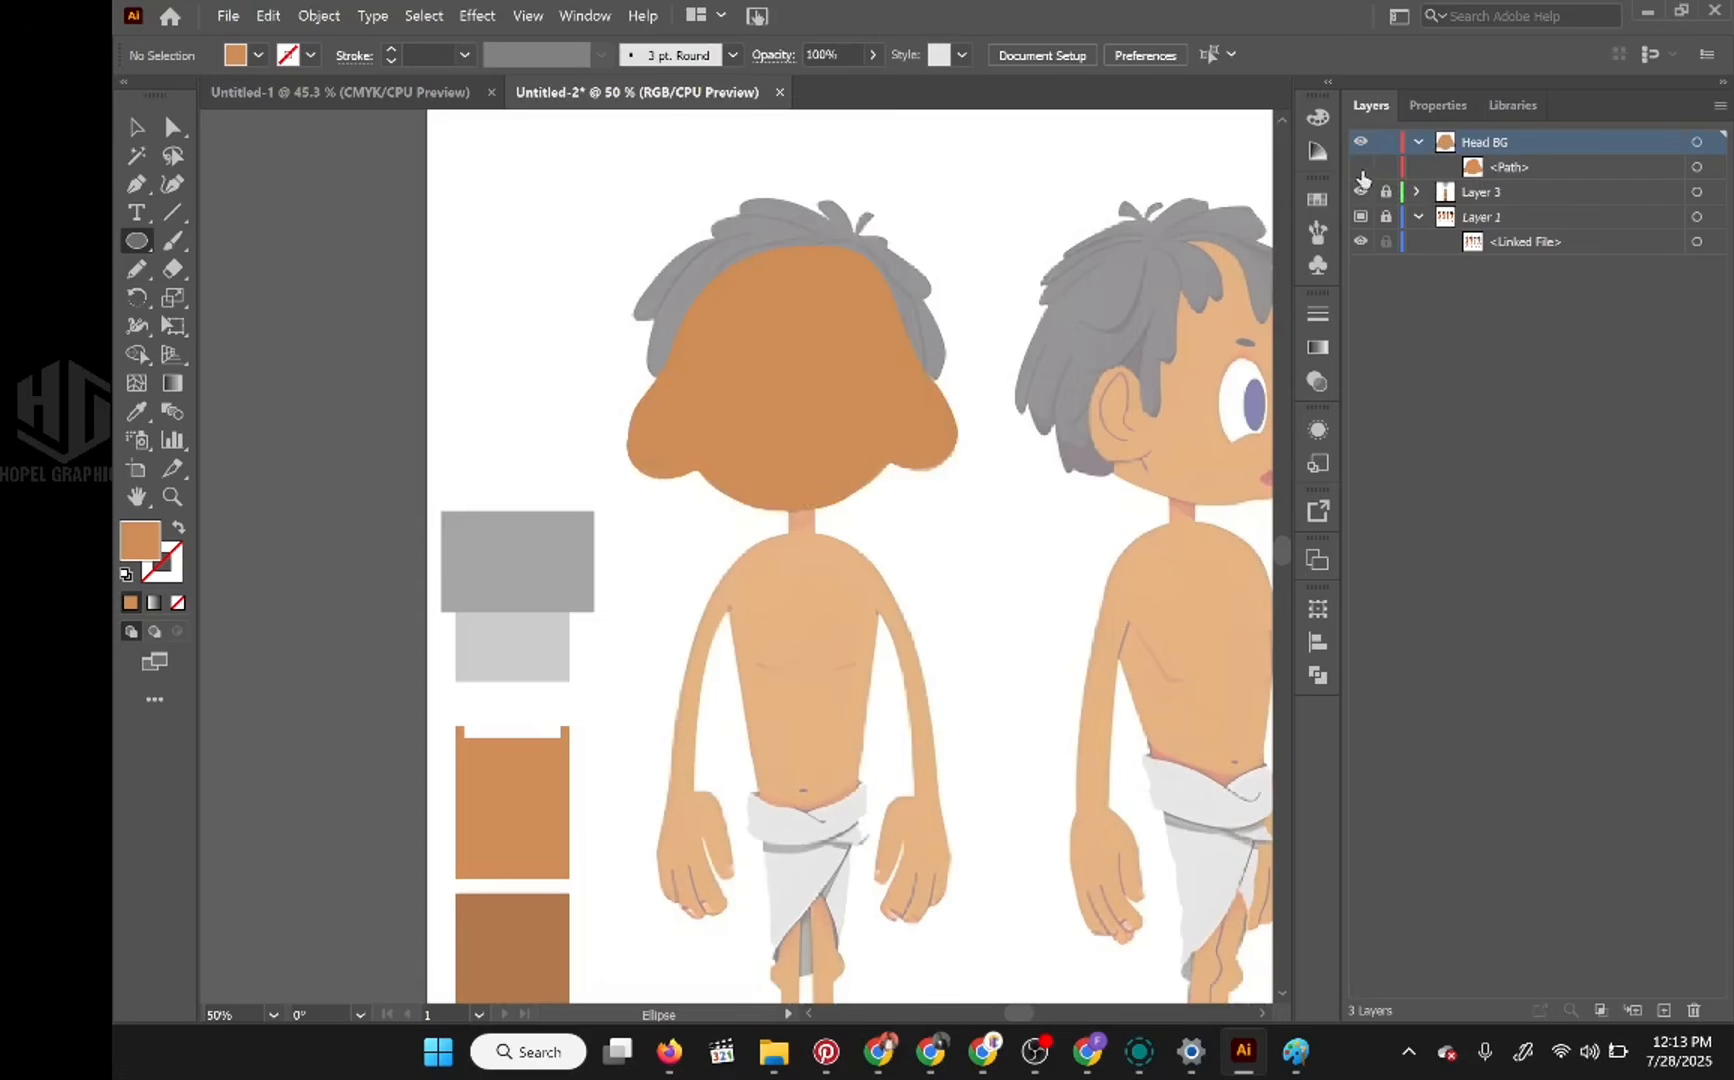
left_click(1360, 167)
left_click_drag(708, 252, 916, 513)
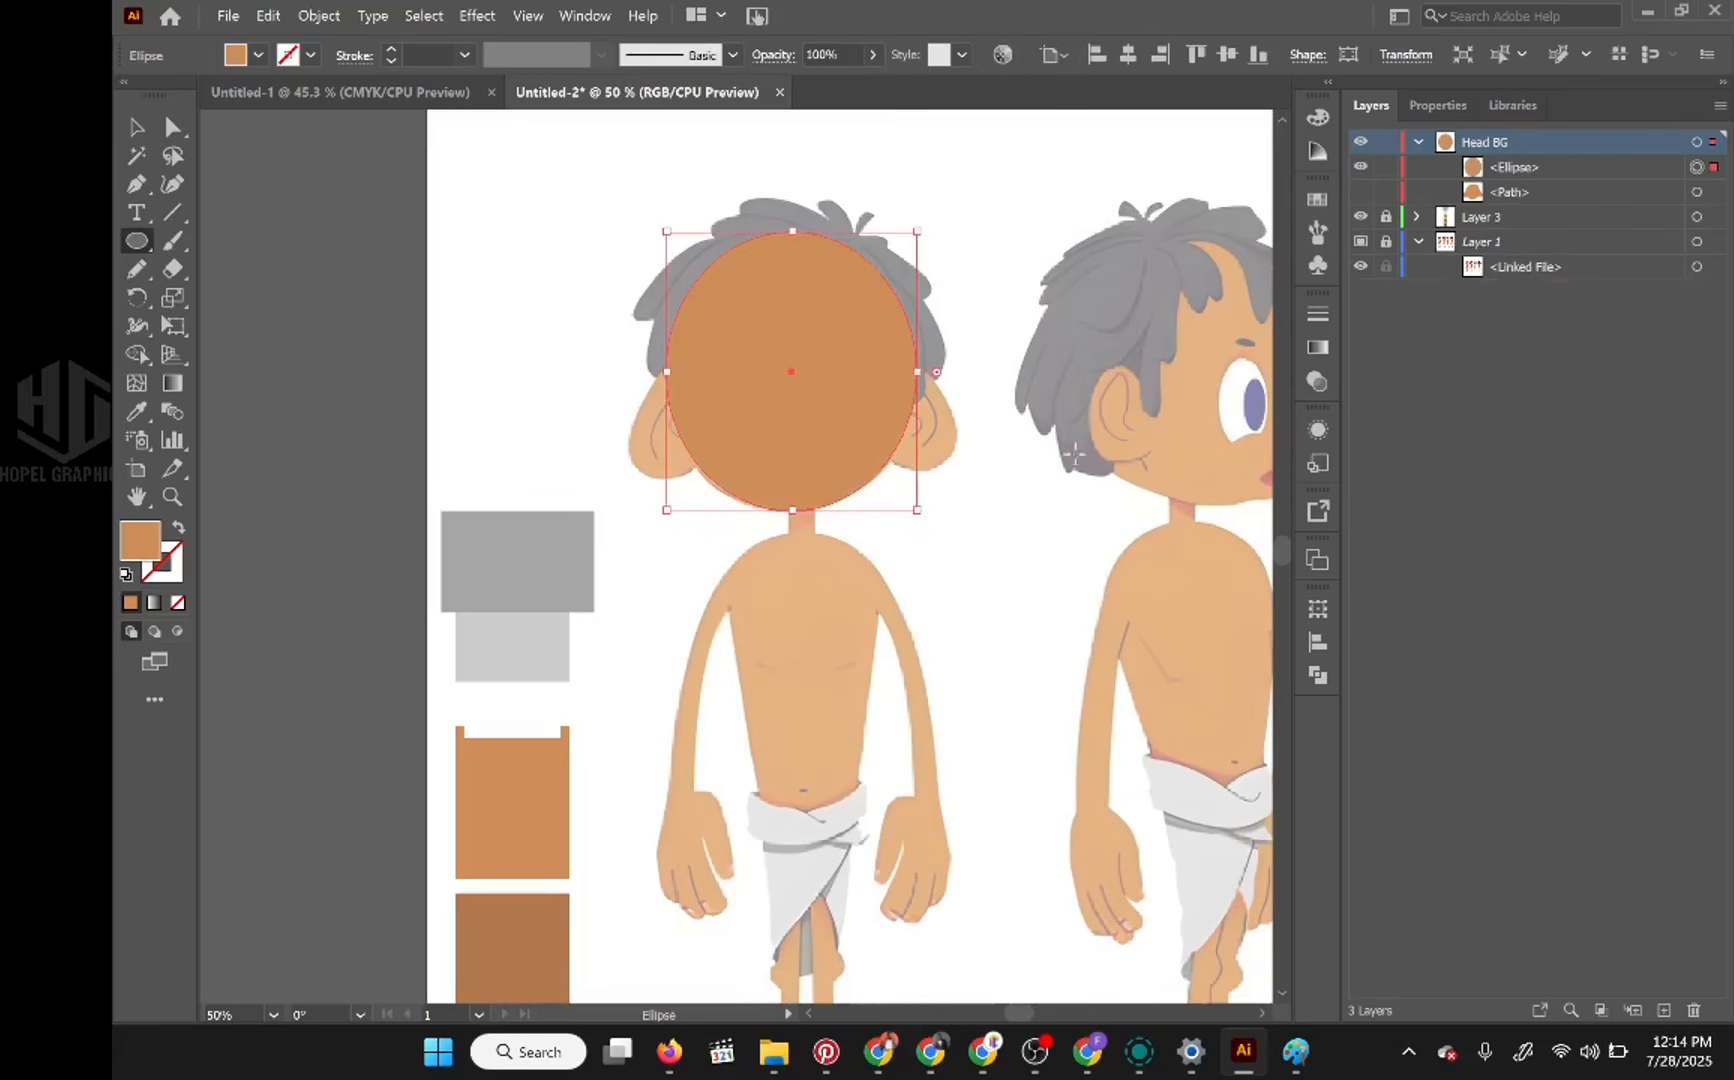
Step: Hide the head ellipse, draw a separate ellipse over the left-hand ear of the front view, and remove its fill
left_click(1360, 167)
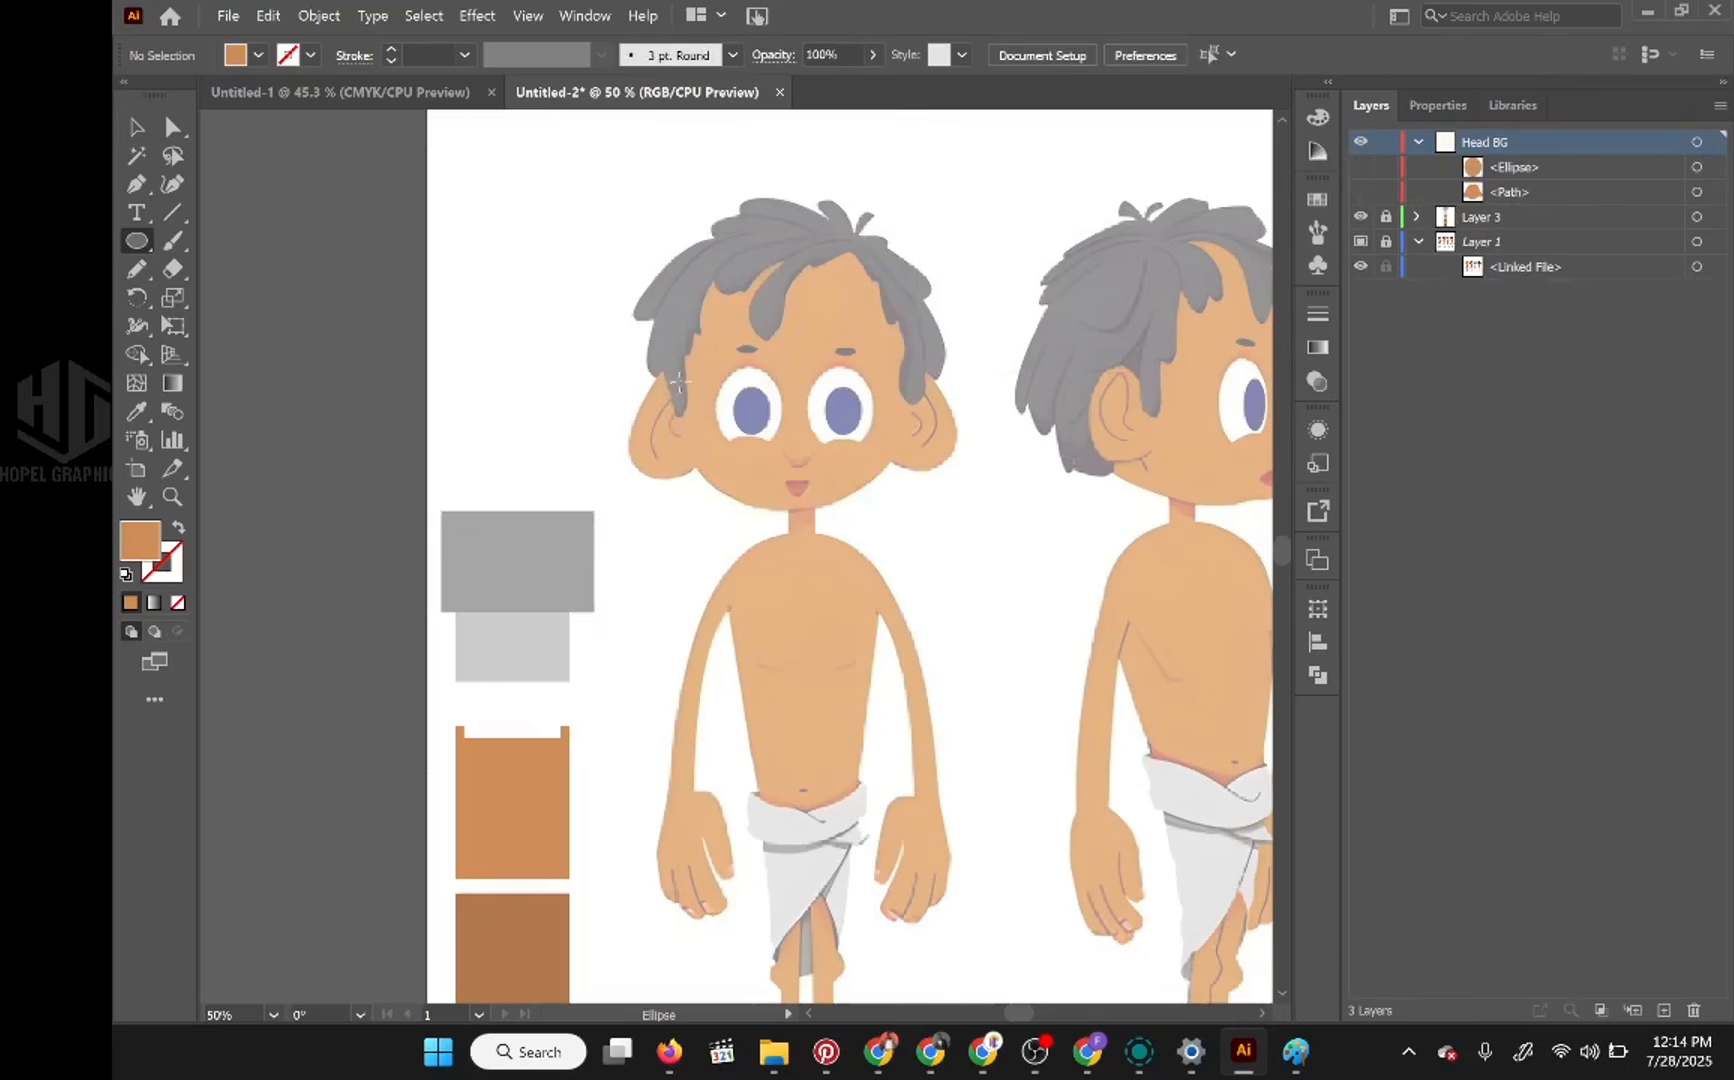
left_click_drag(690, 370, 633, 481)
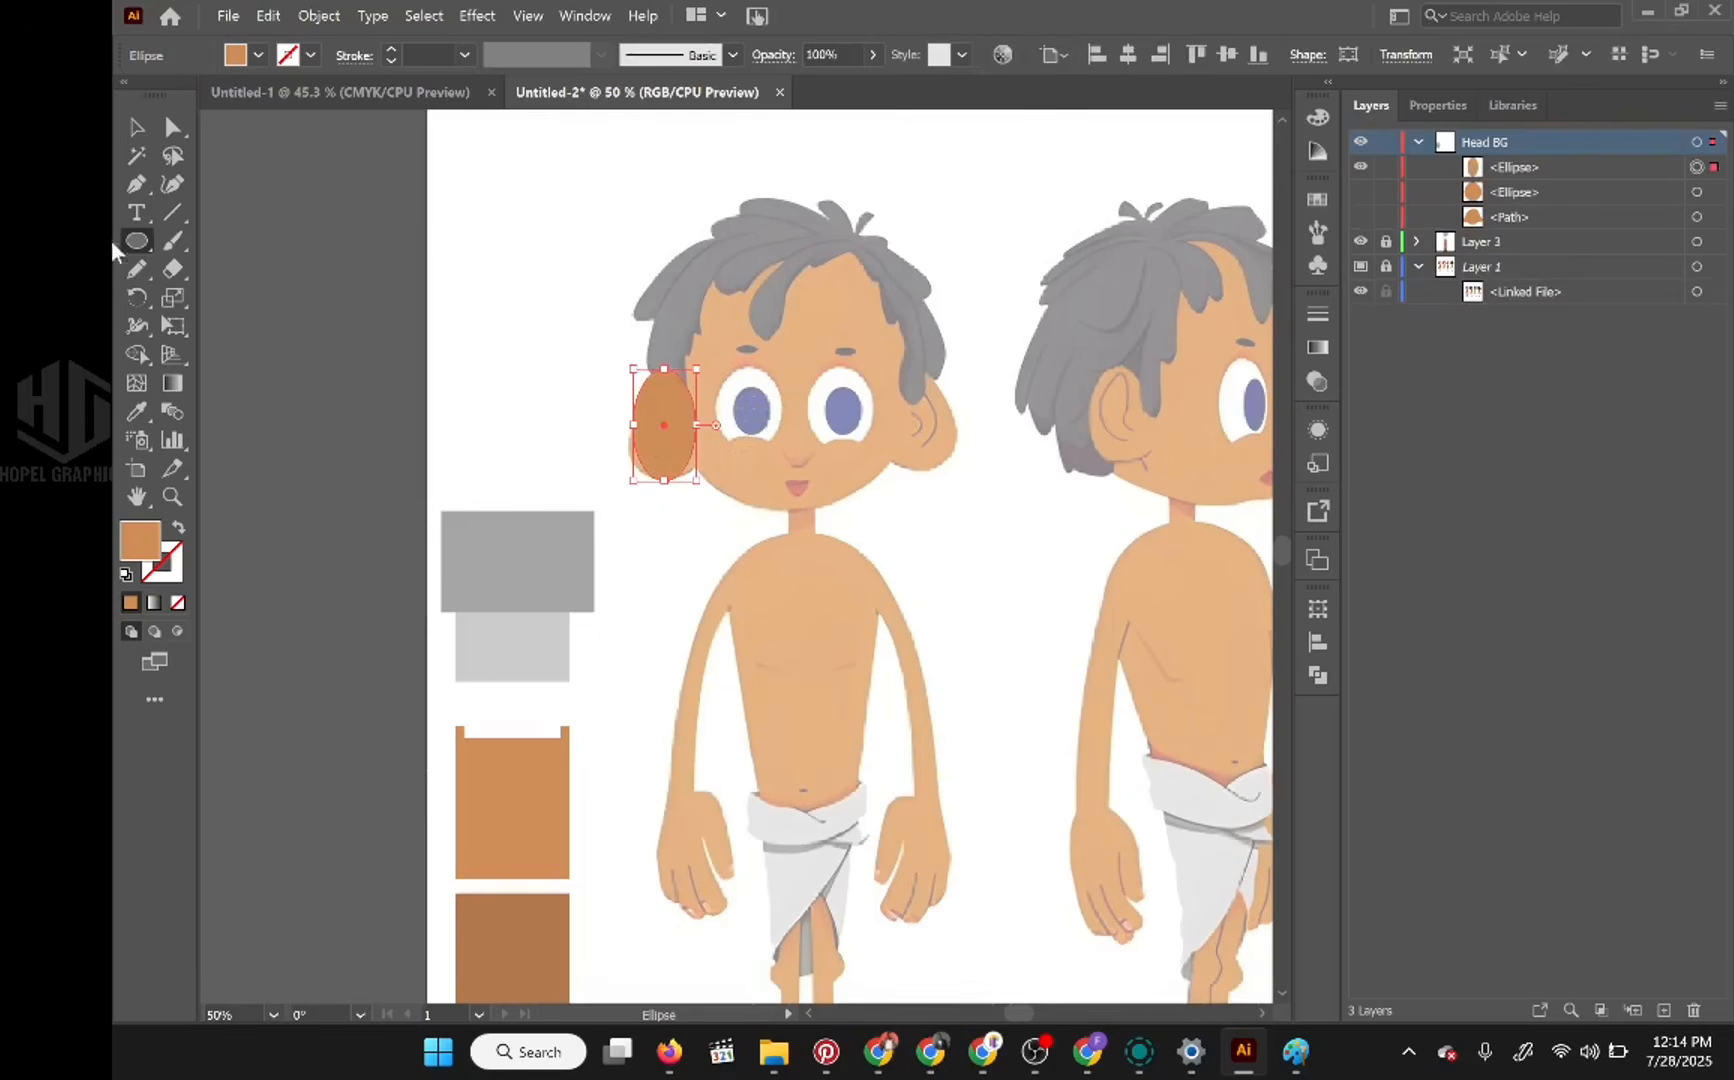
left_click(135, 186)
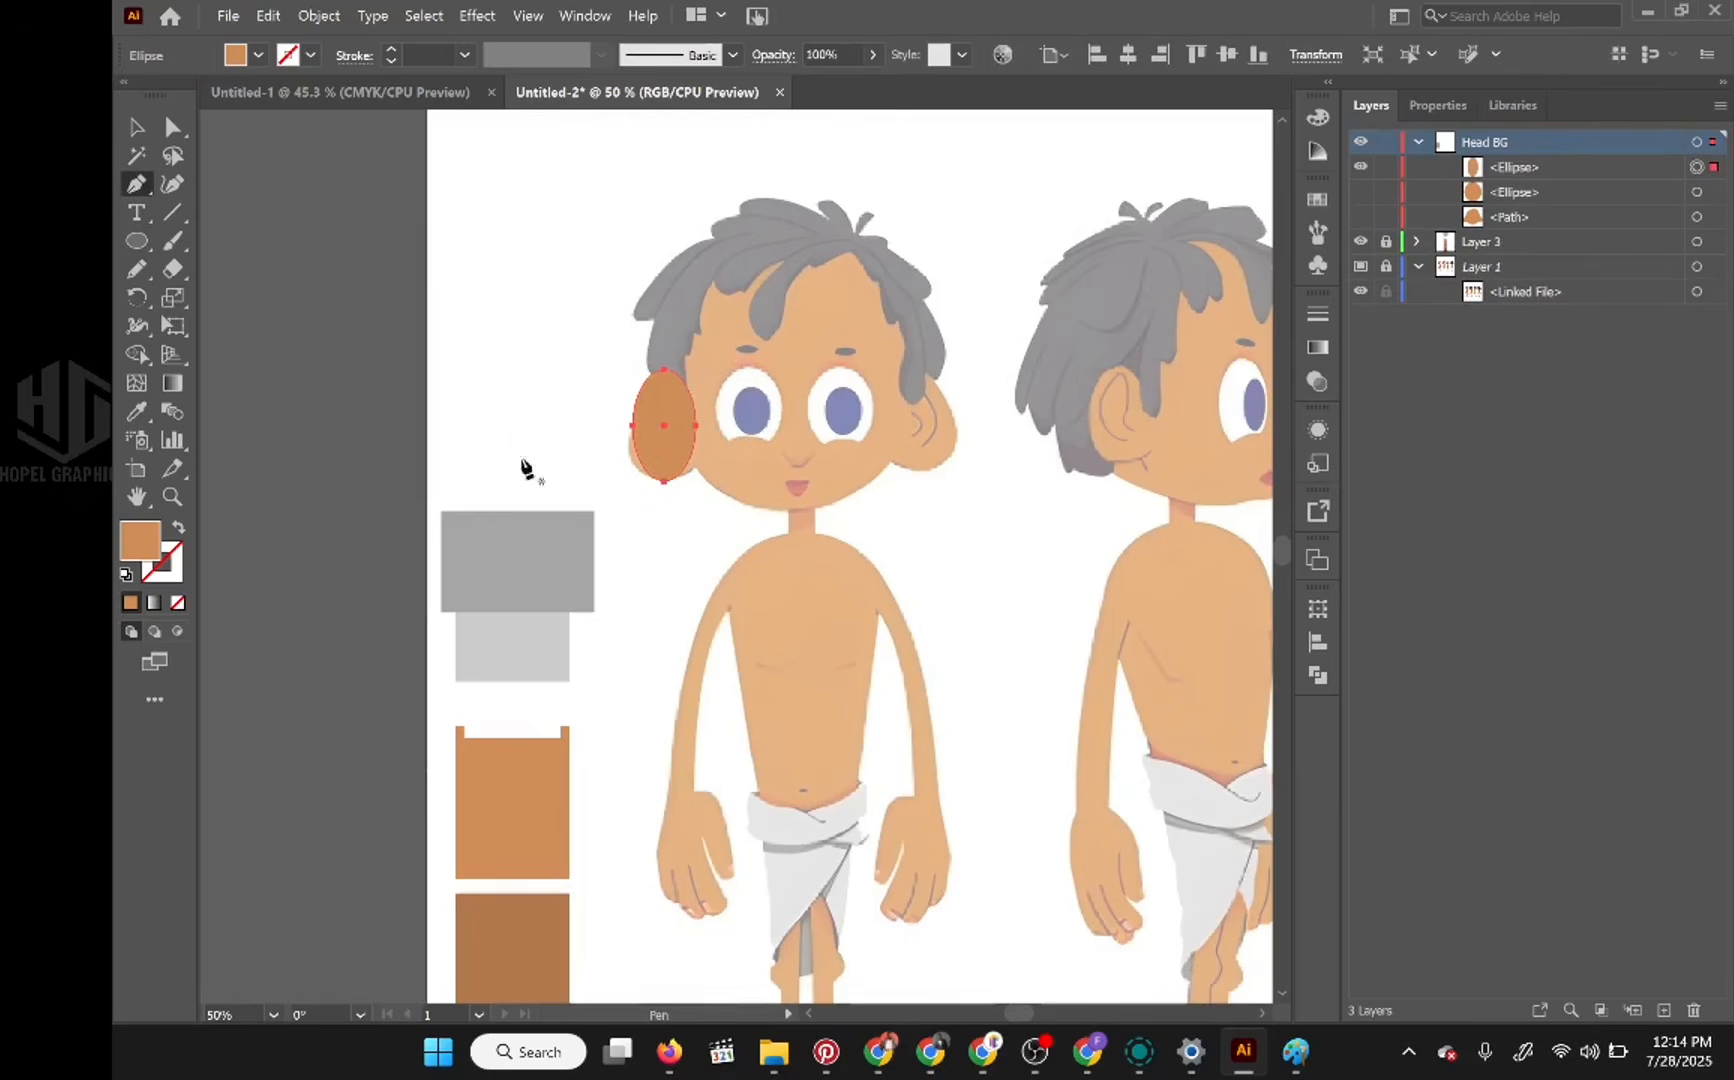
left_click(178, 603)
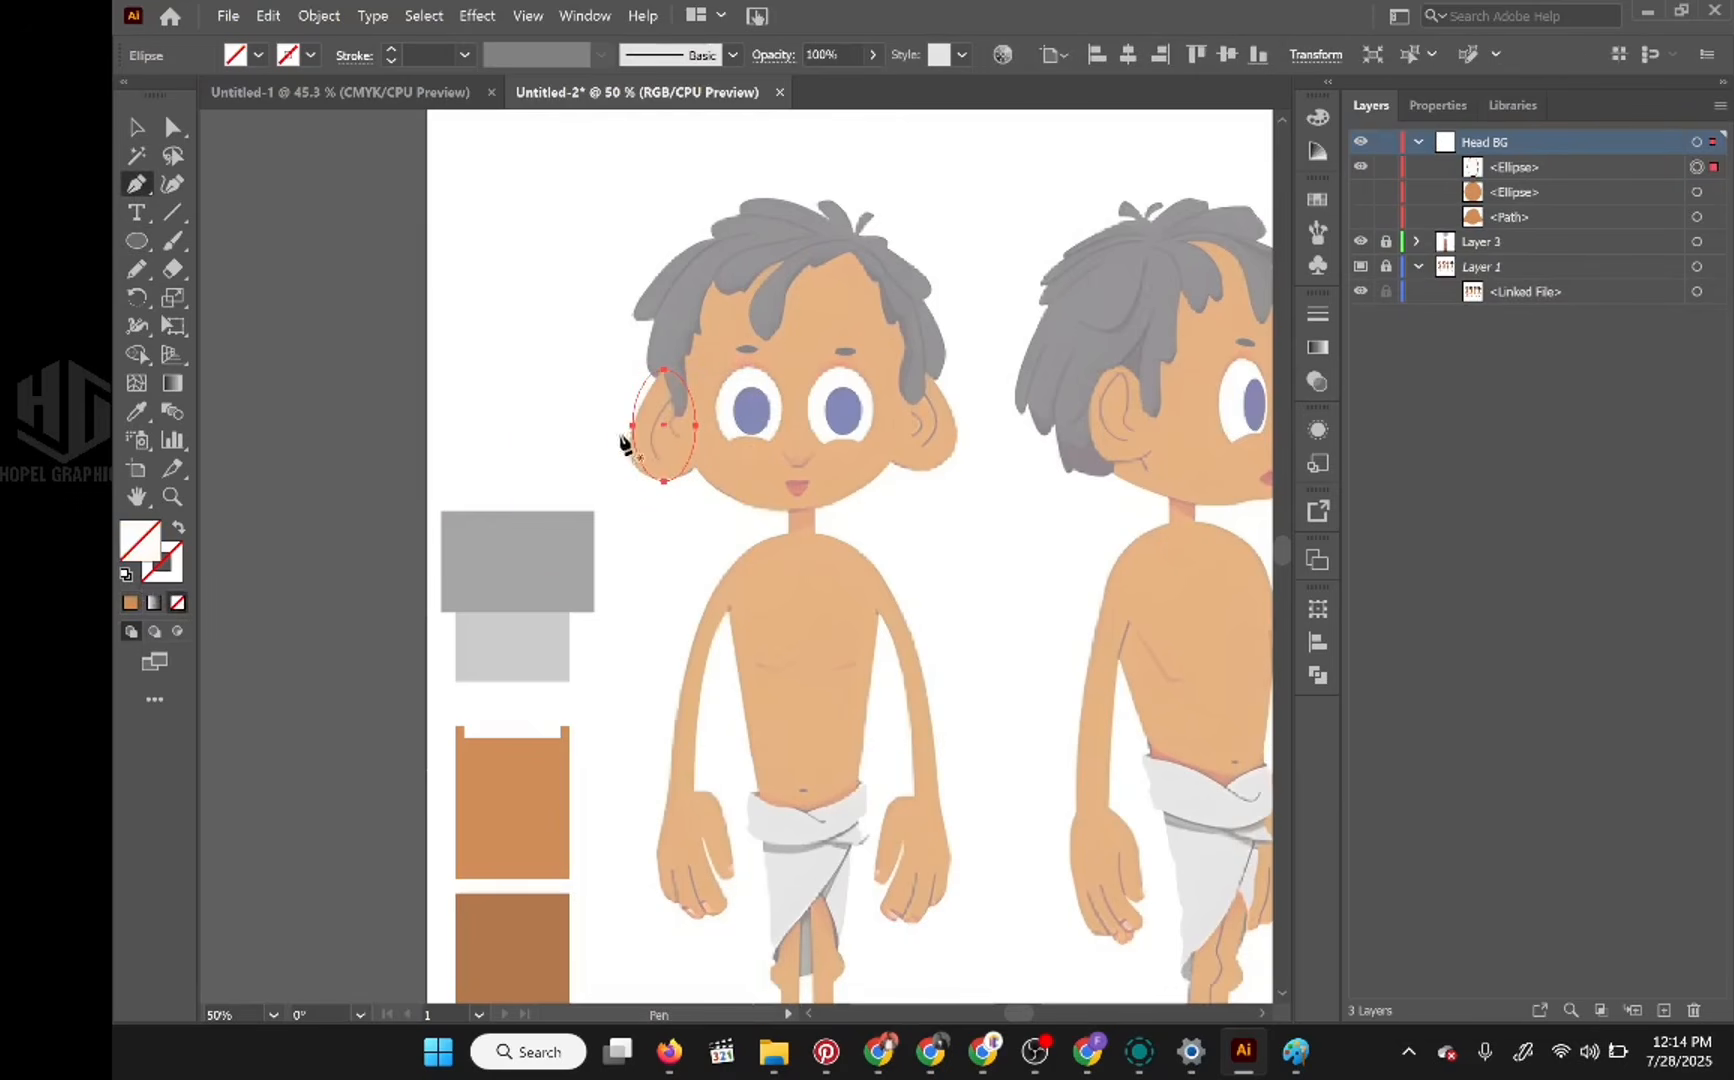
Step: Move the ear ellipse's four anchor points so its outline follows the reference ear and its inner side overlaps the face
scroll(665, 442, "up", 4)
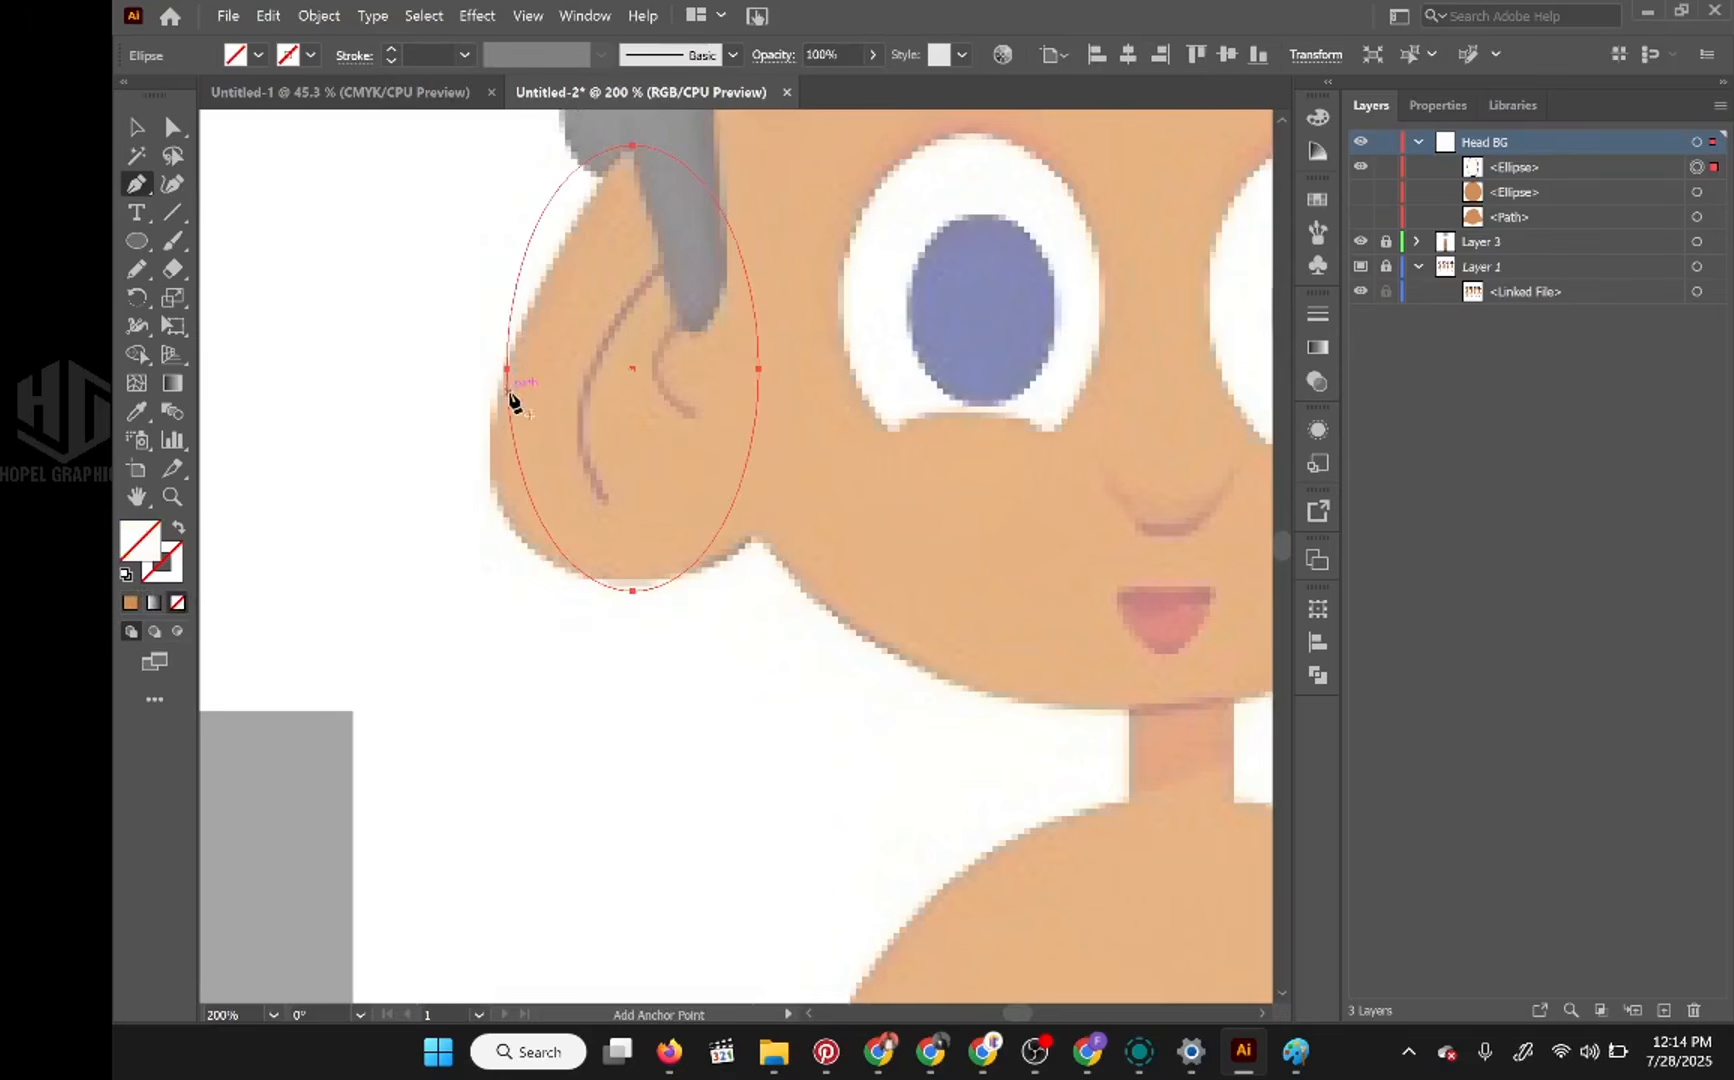
left_click_drag(507, 370, 489, 433)
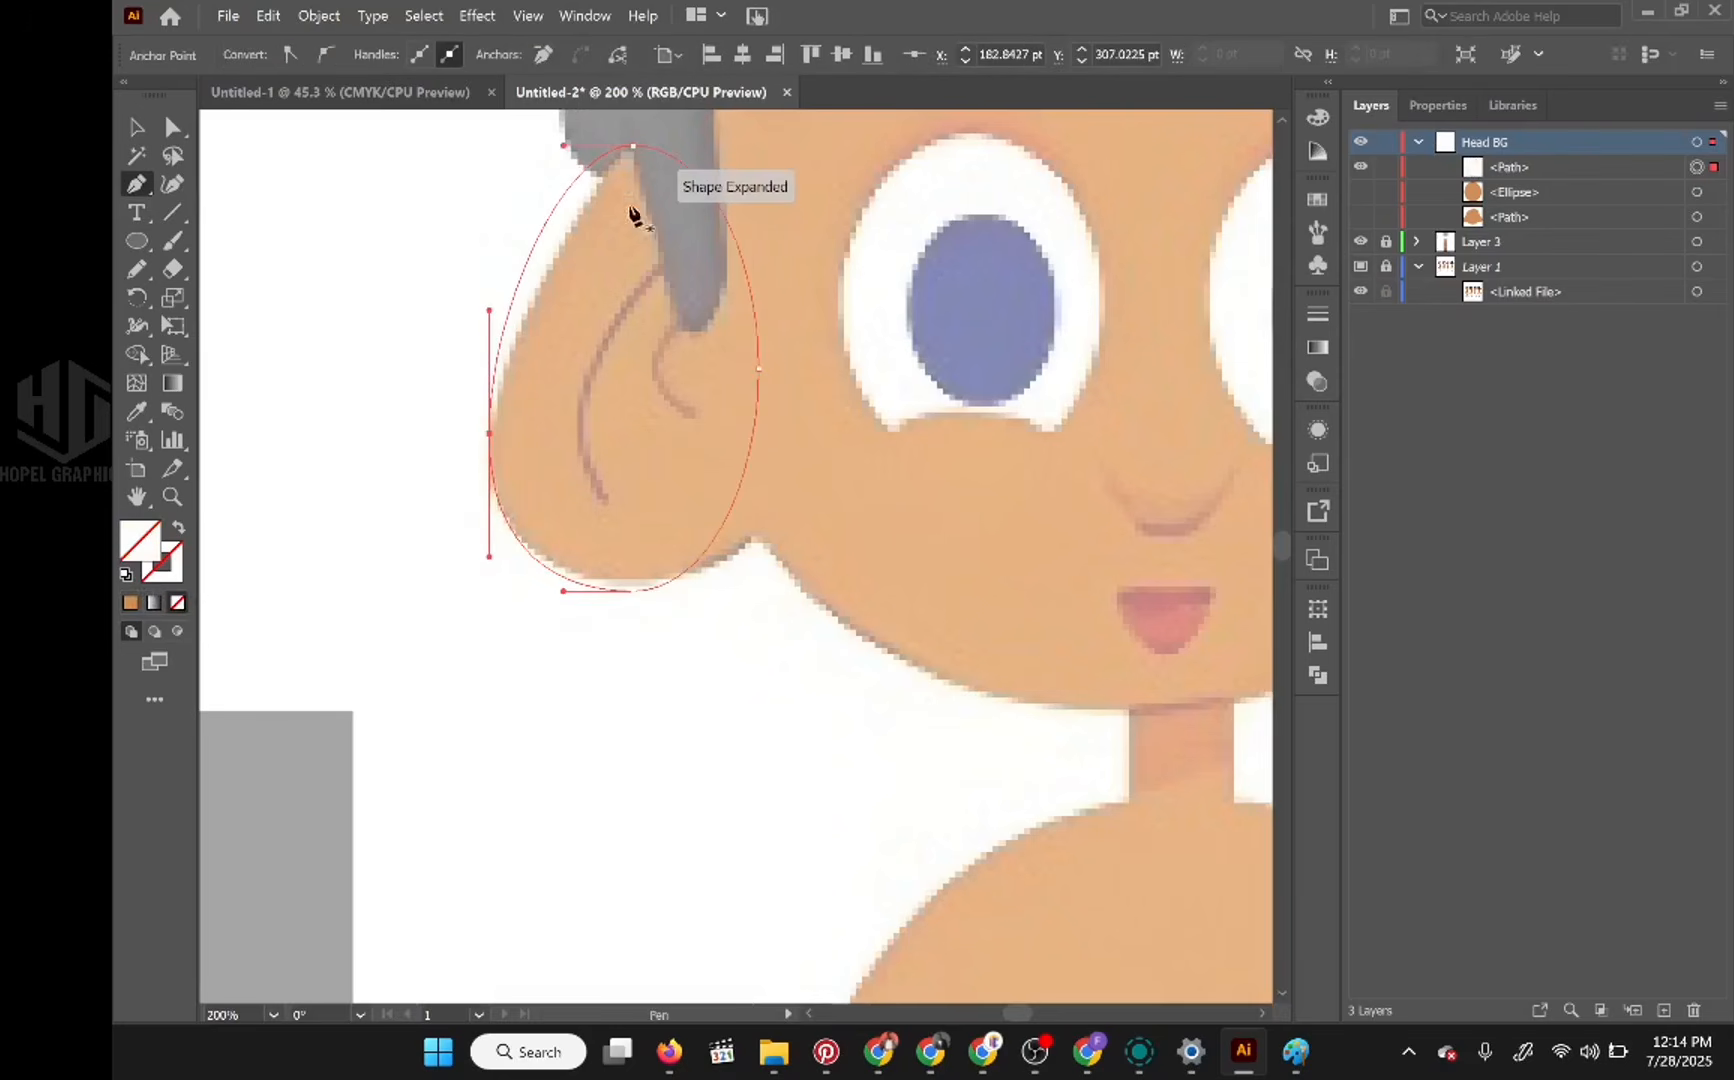
left_click_drag(633, 146, 682, 147)
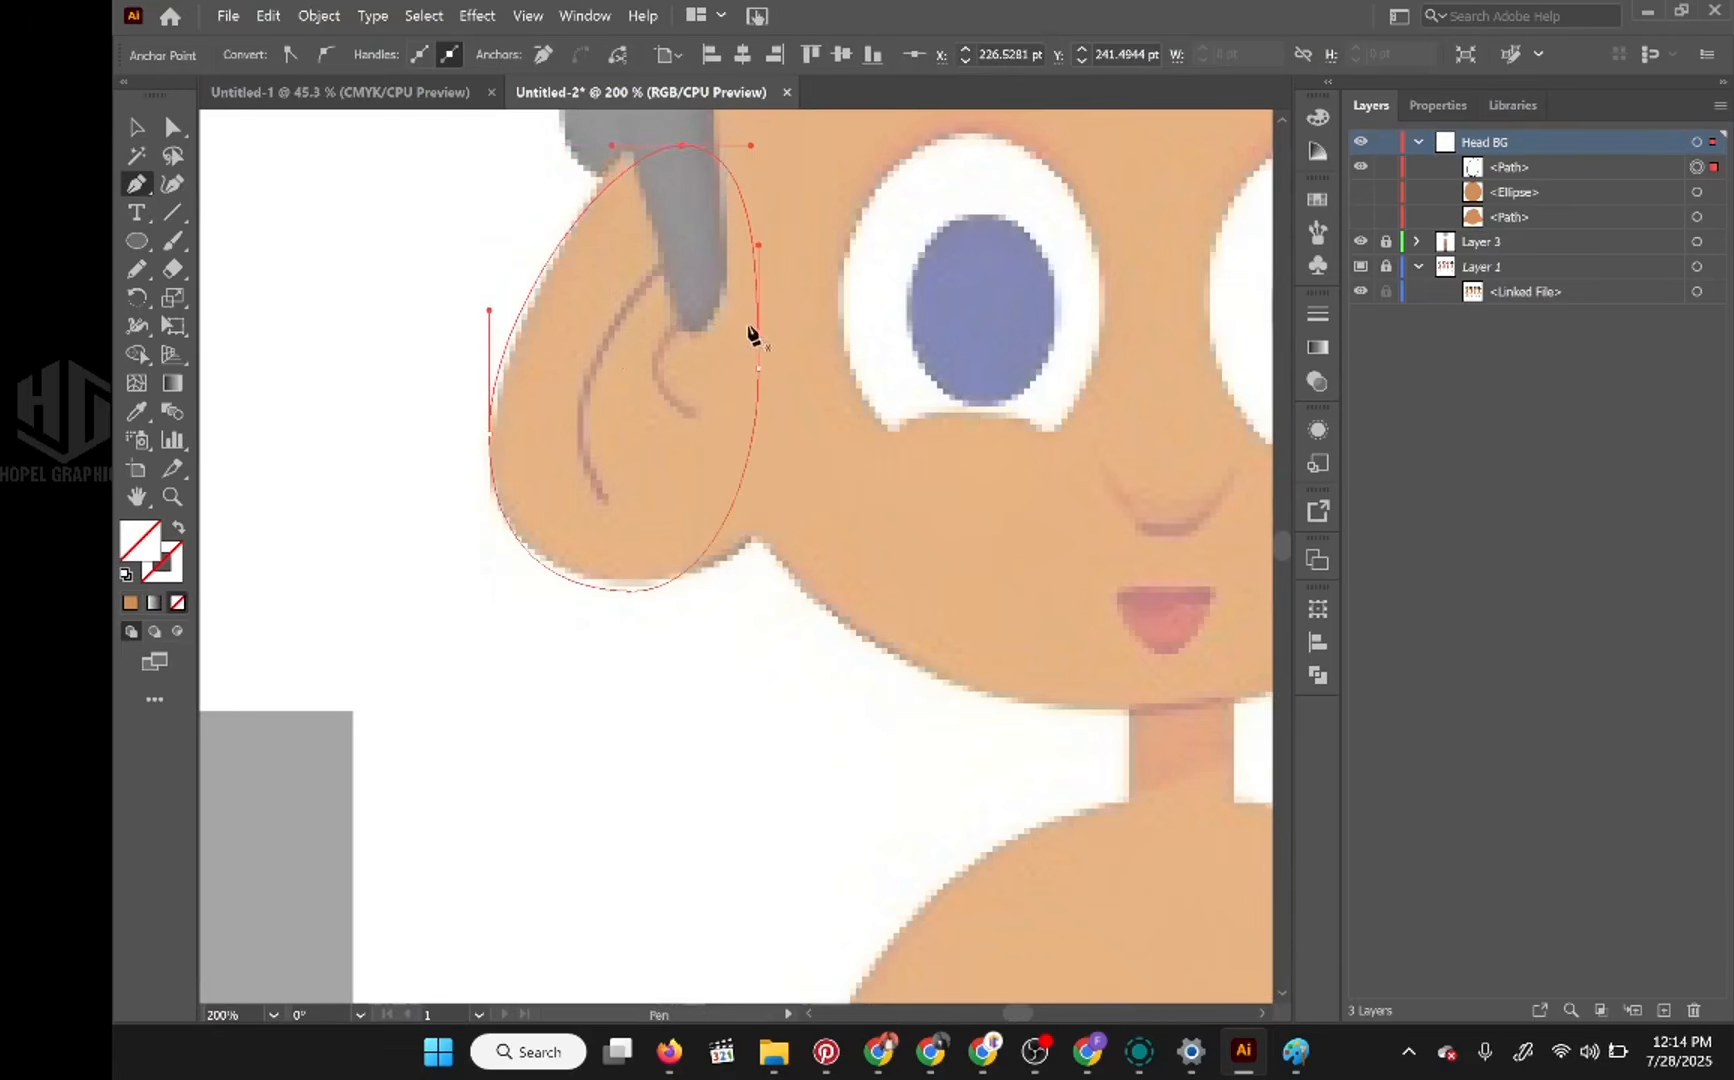
left_click_drag(759, 371, 827, 383)
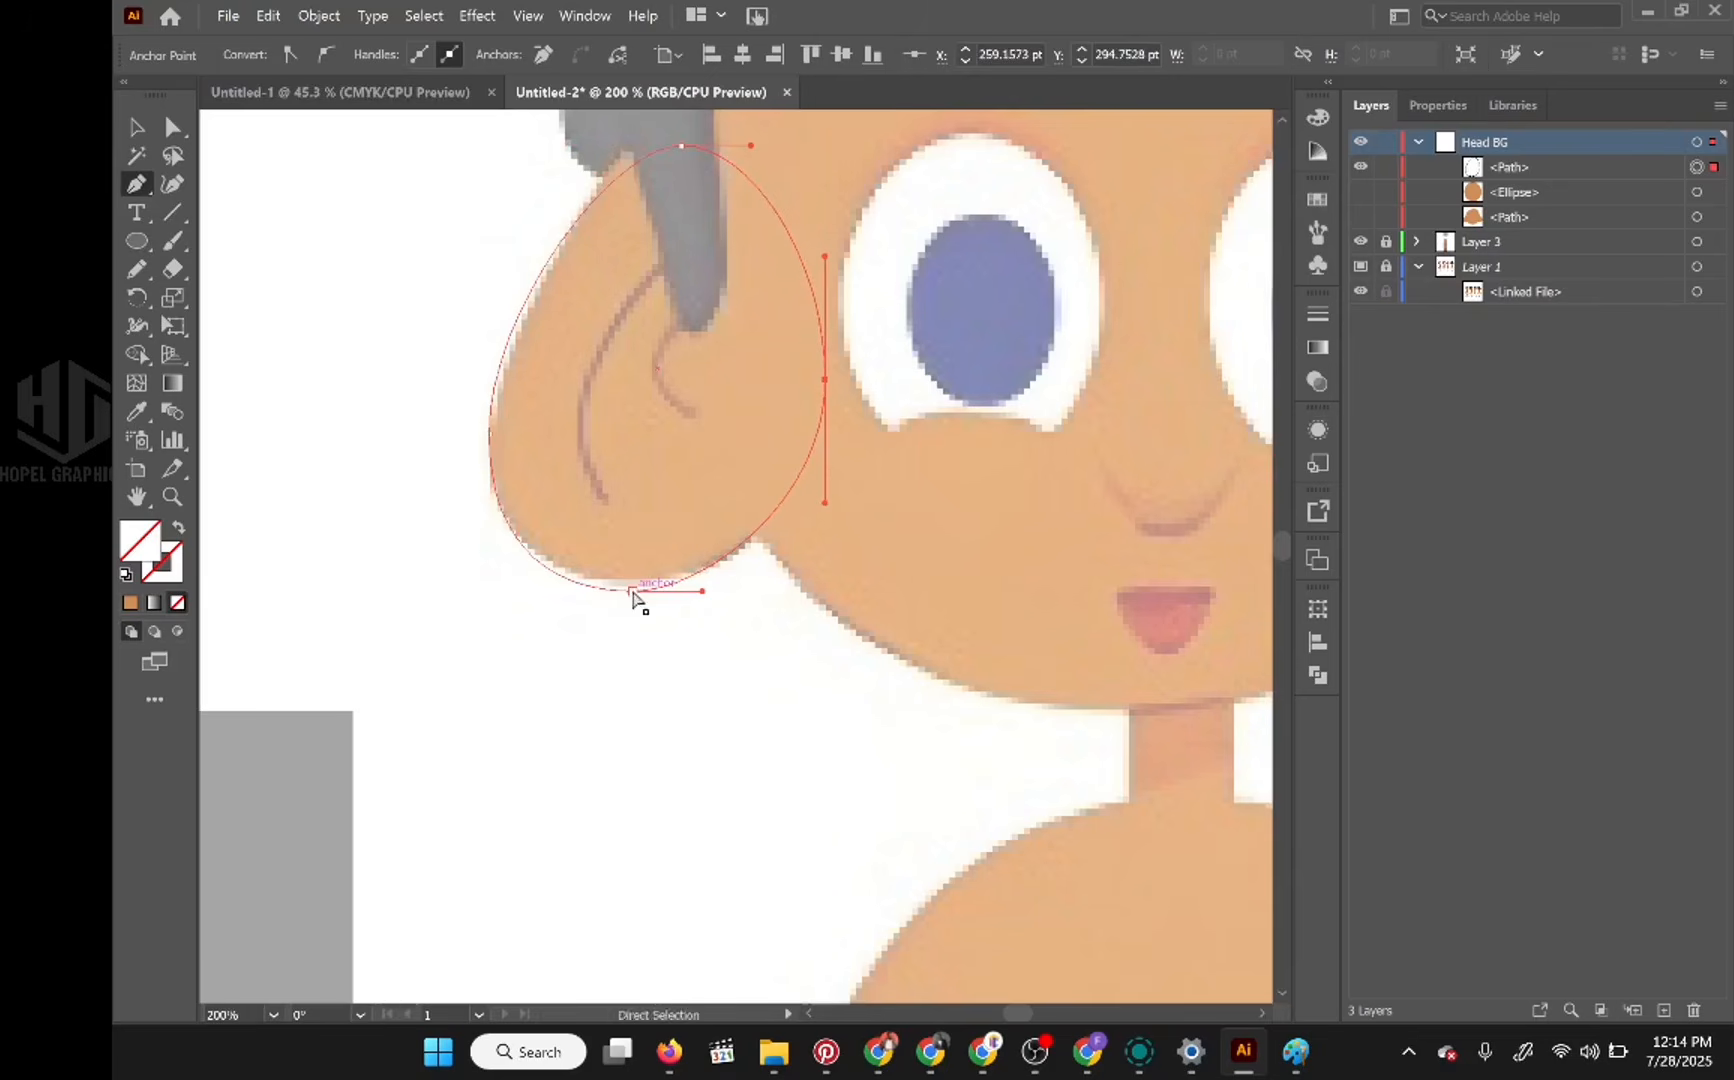
left_click_drag(631, 591, 639, 578)
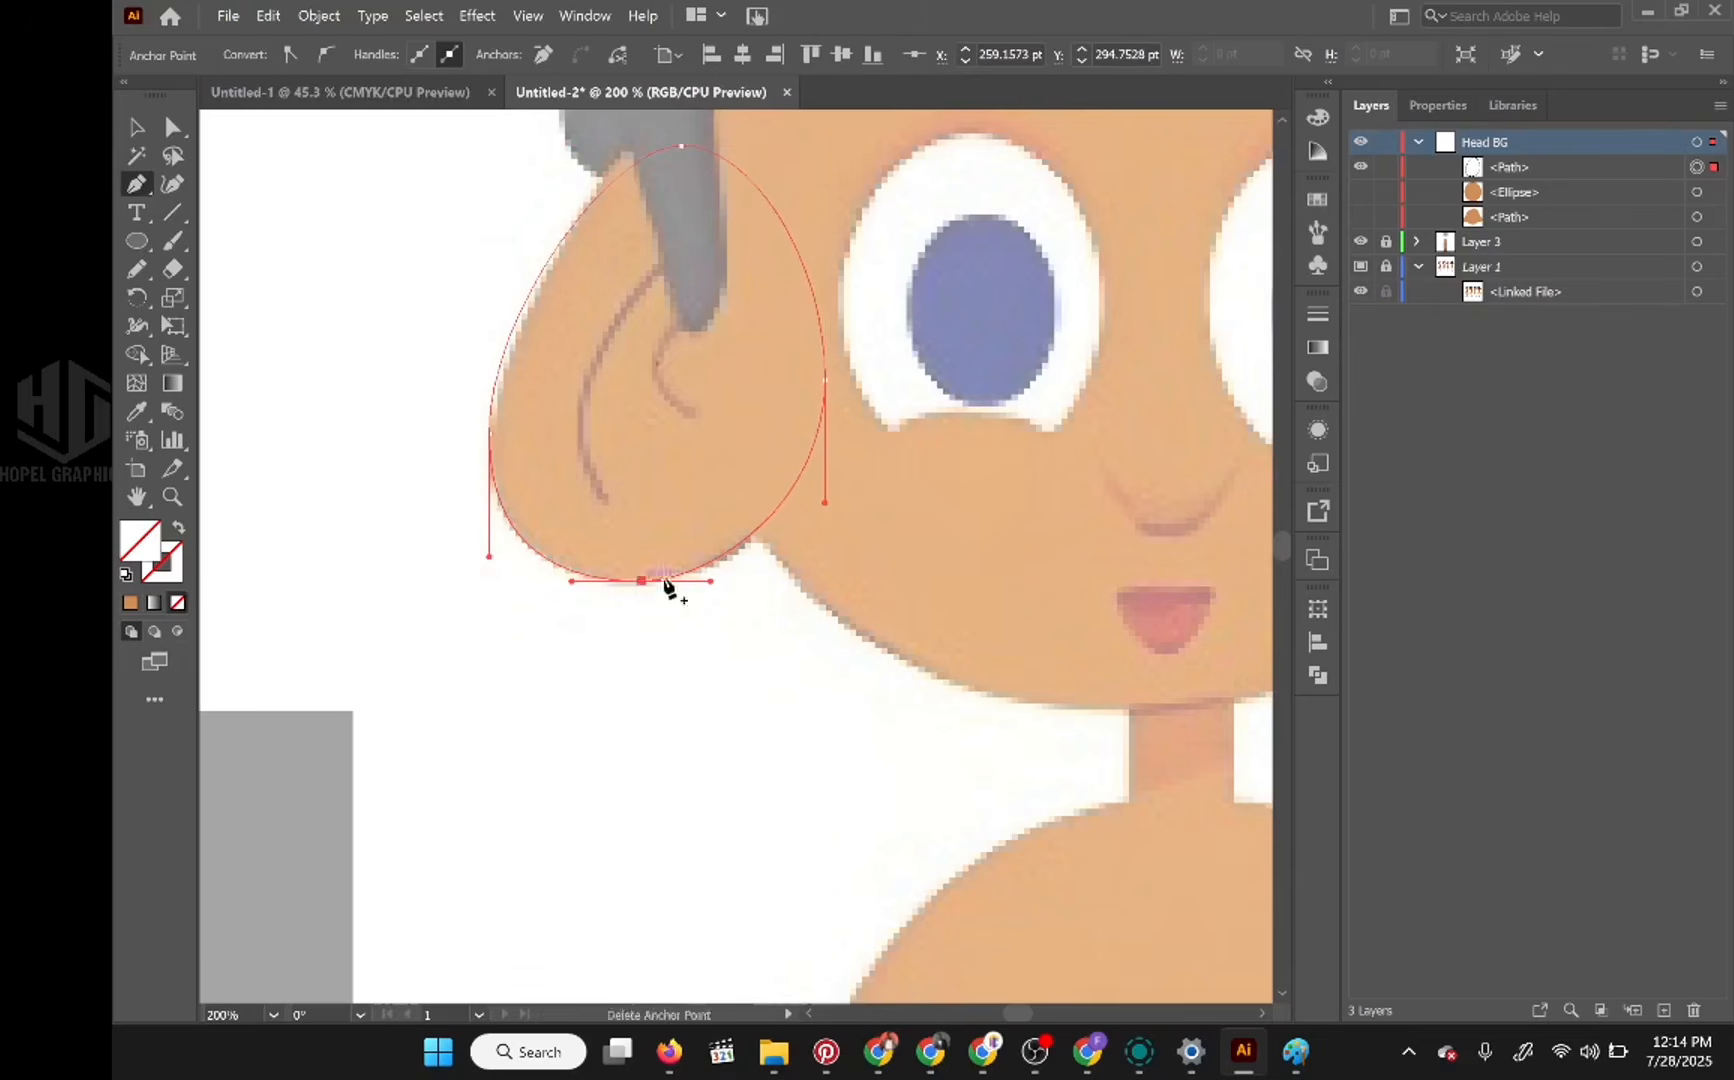
scroll(793, 561, "down", 3)
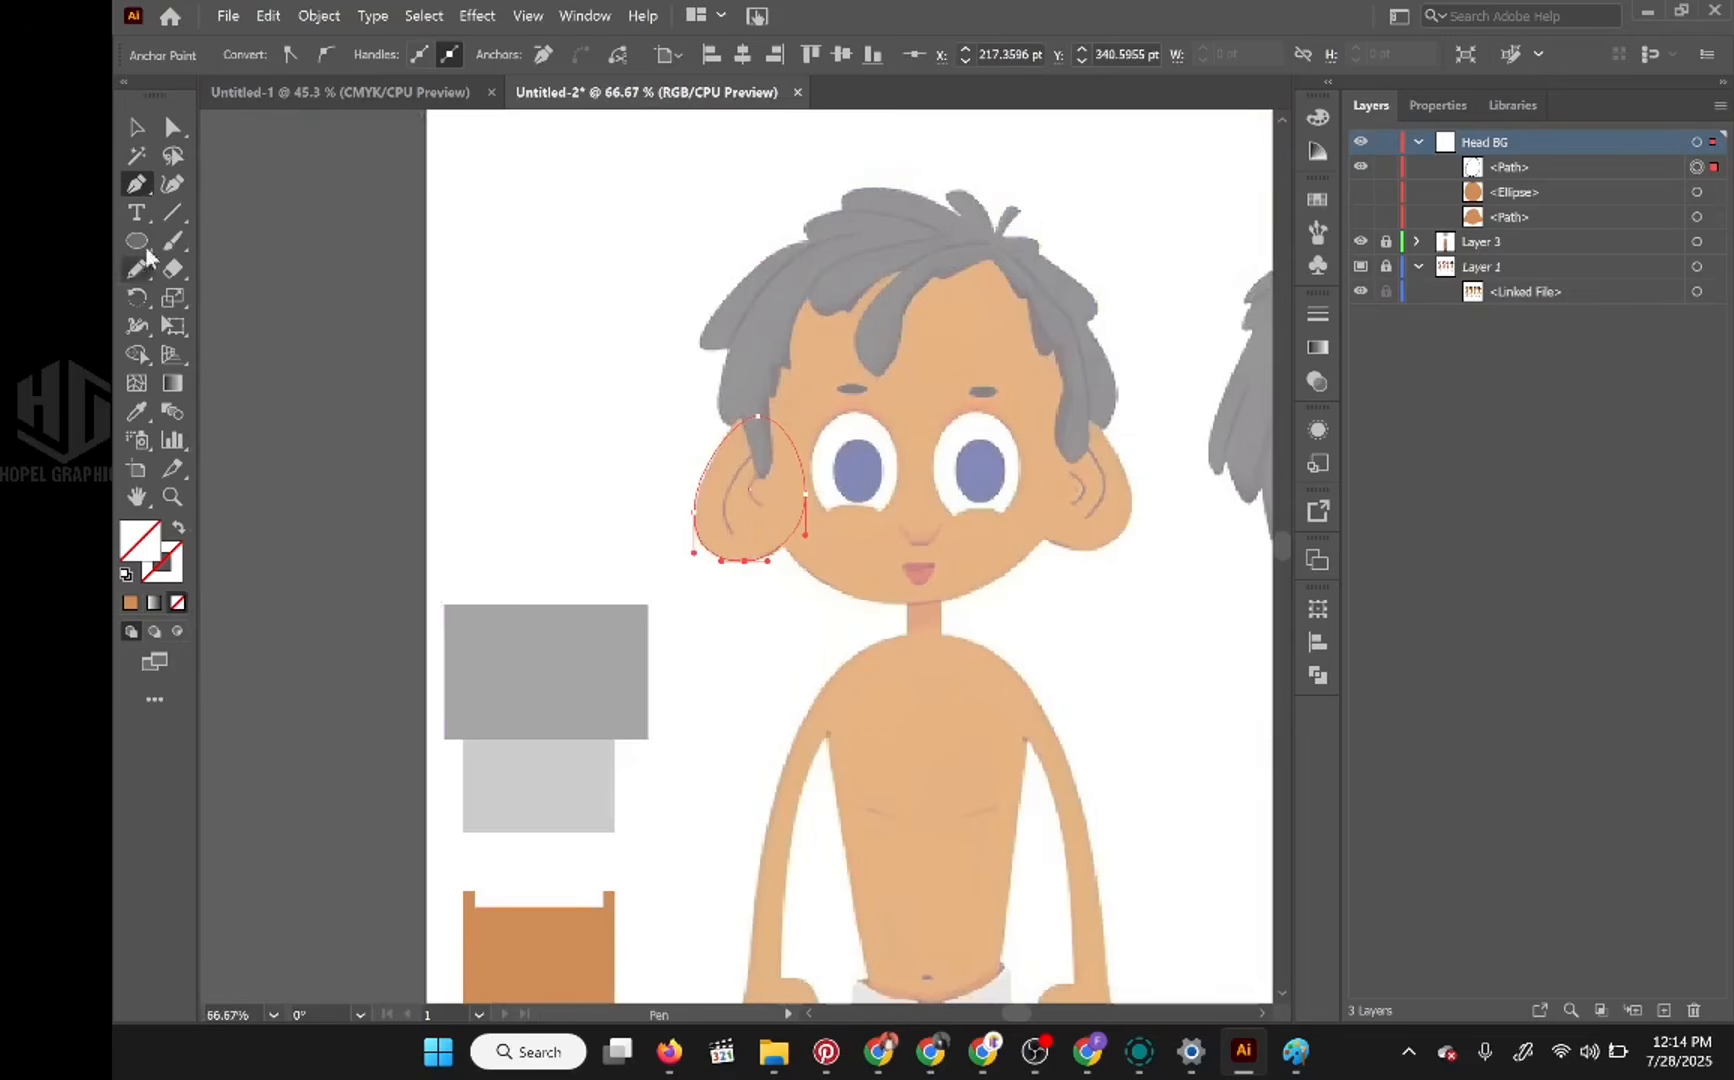
Step: Create a new layer above Head BG and move the ear path into it
left_click(137, 127)
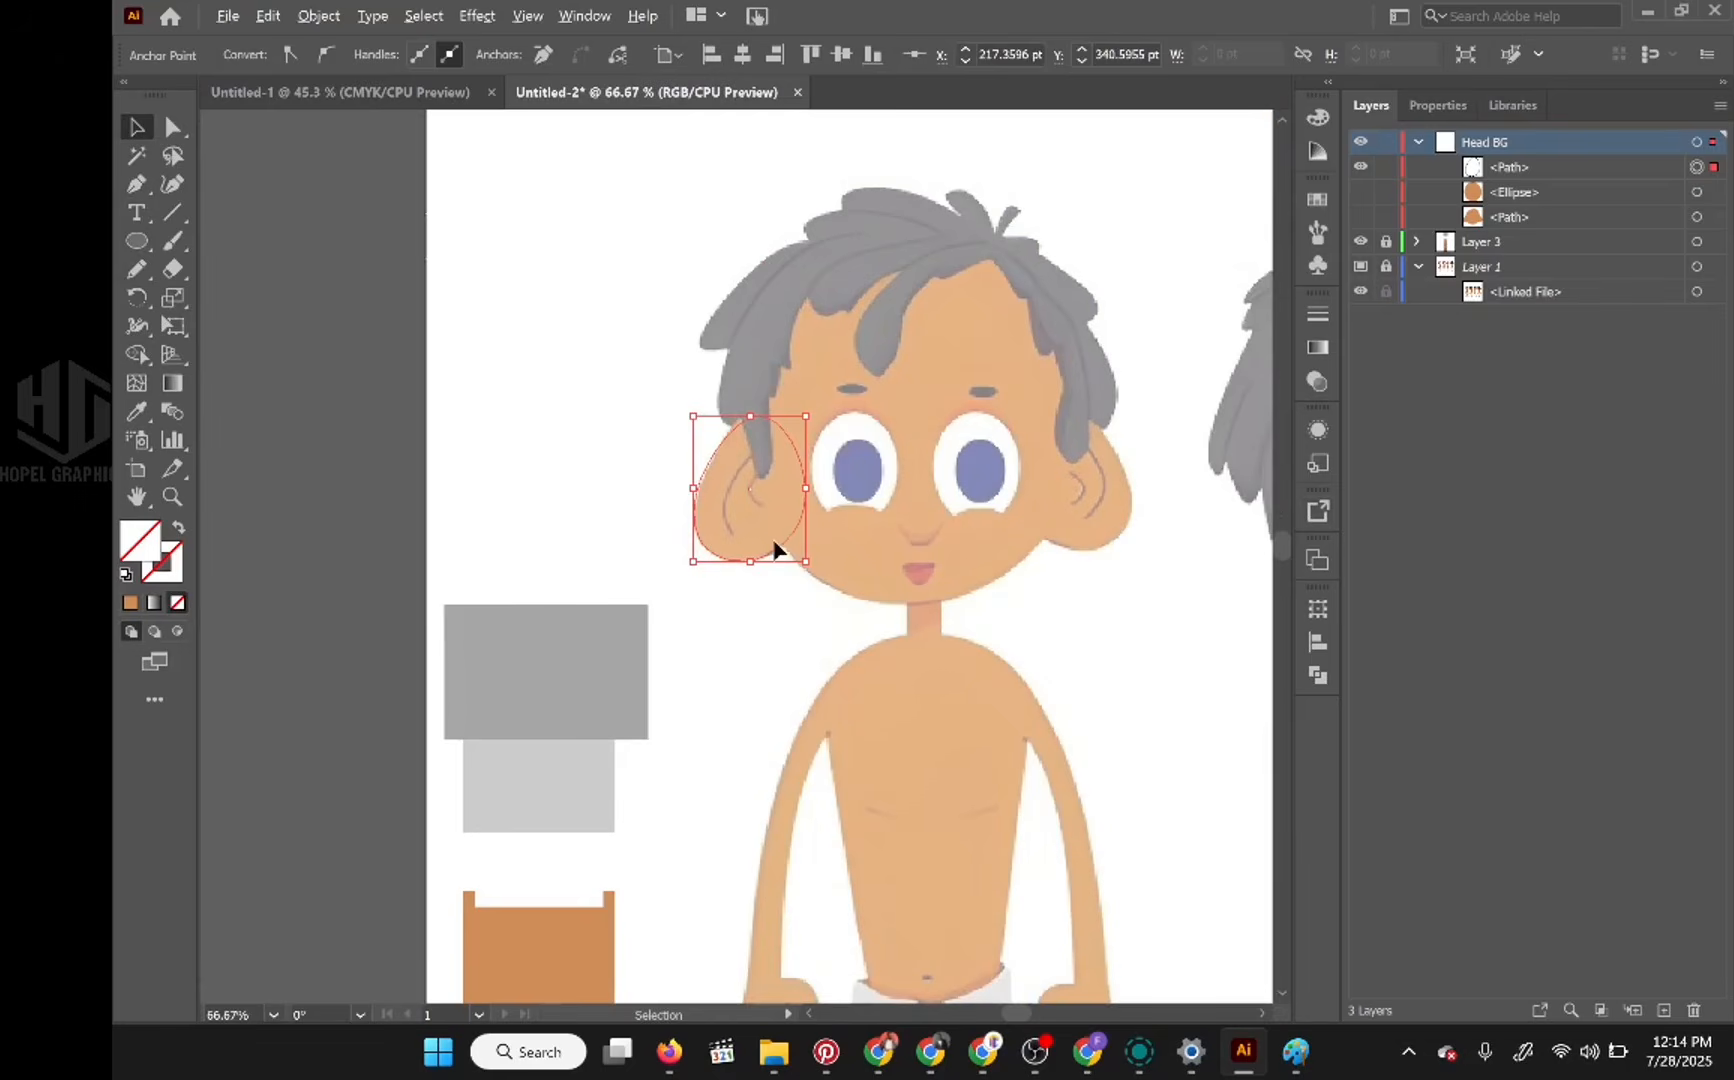
scroll(775, 548, "up", 2)
scroll(775, 548, "down", 2)
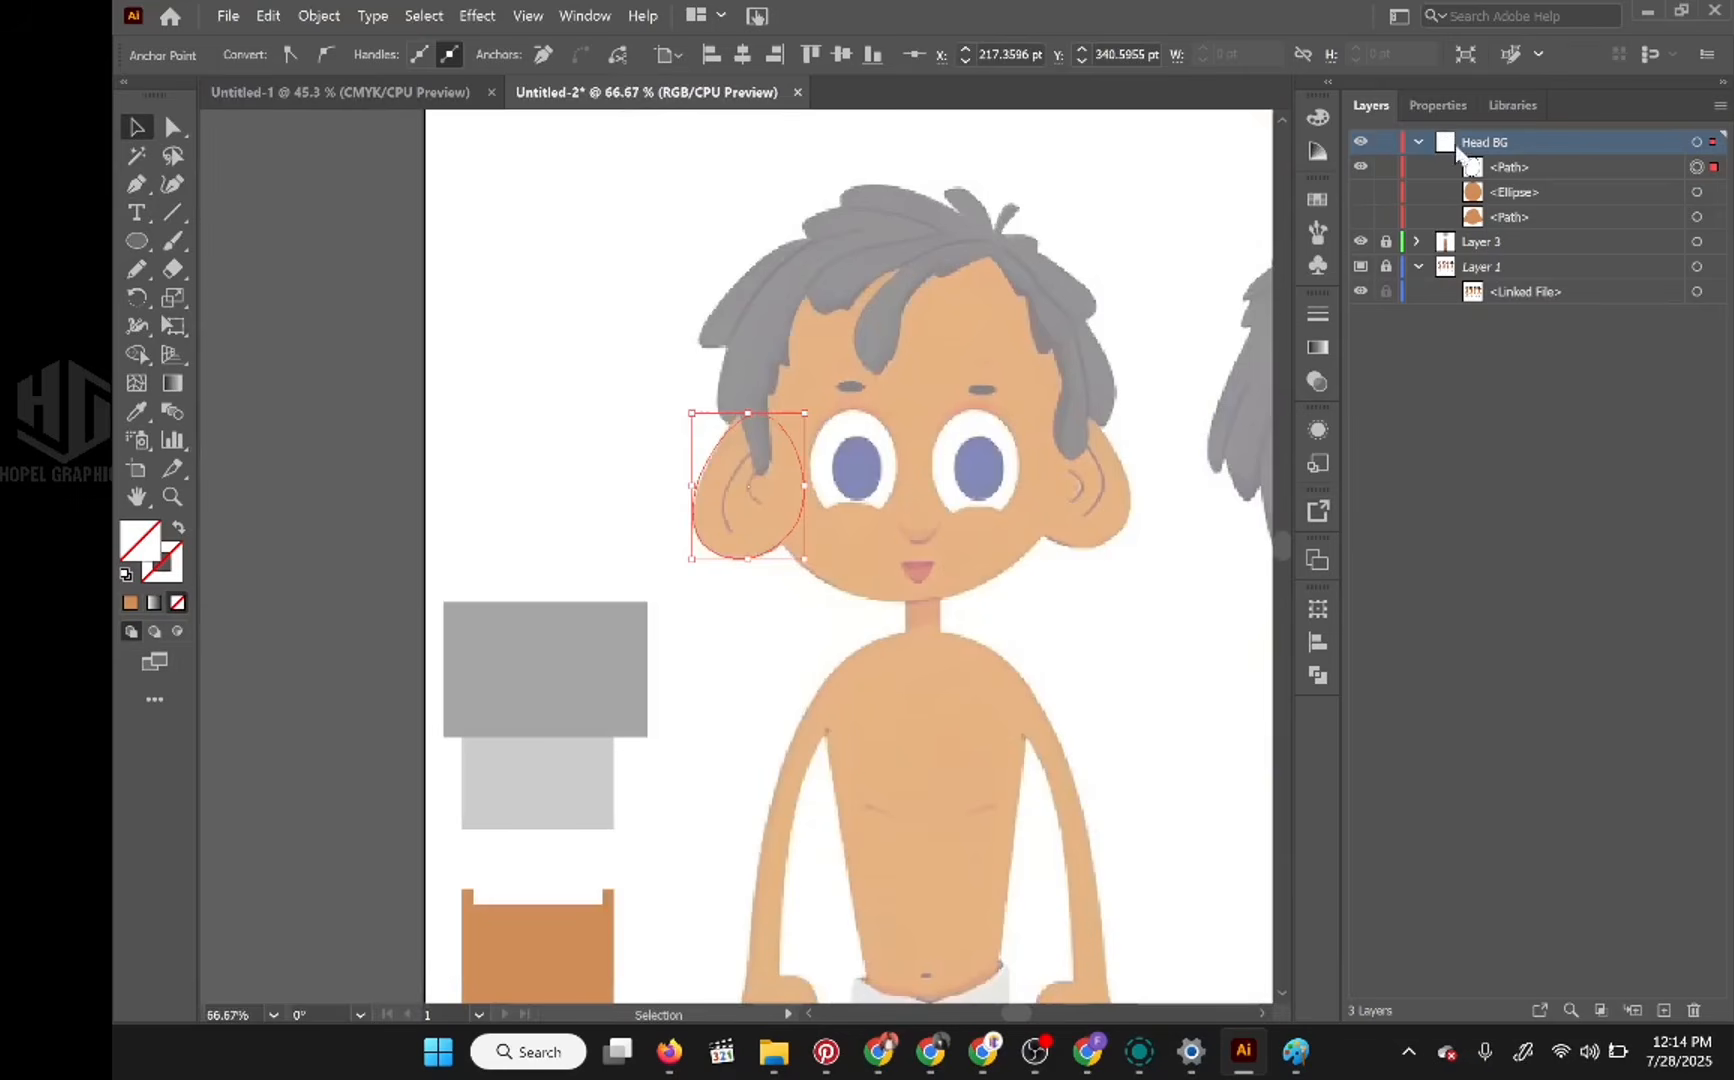
left_click(1512, 168)
left_click(1519, 140)
left_click(1664, 1010)
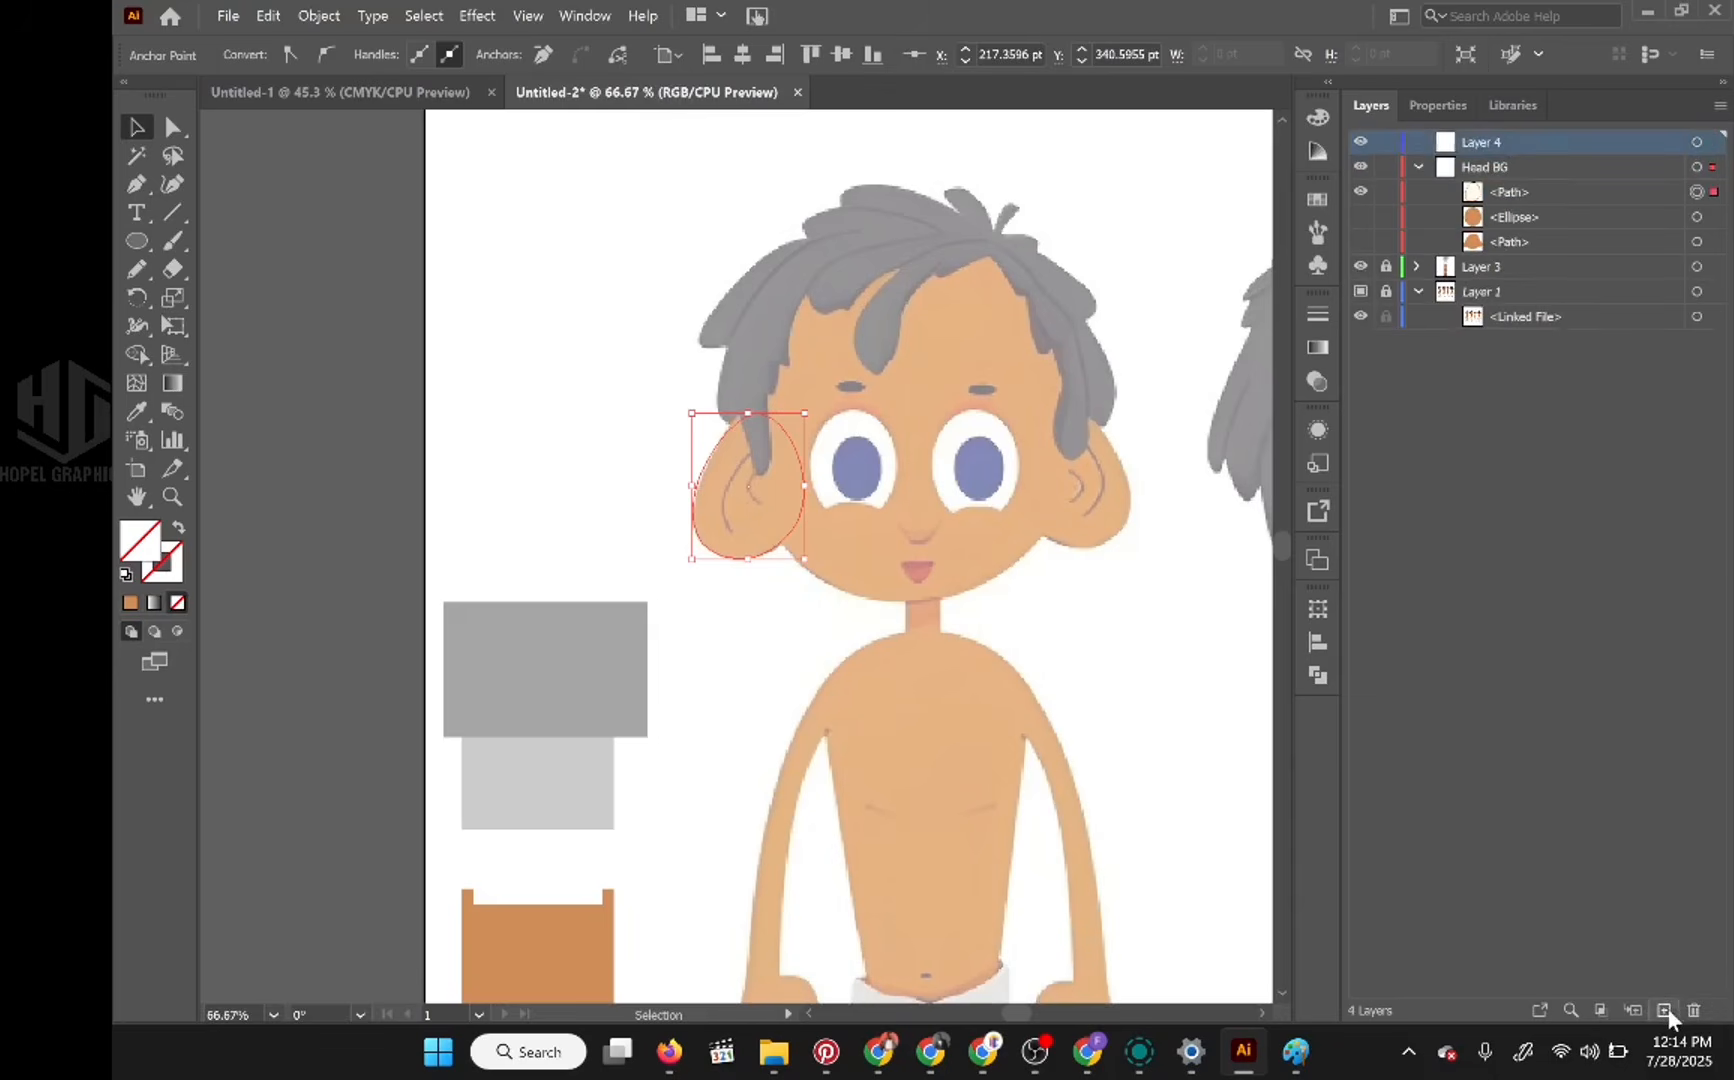
left_click_drag(1516, 190, 1523, 141)
left_click(1520, 167)
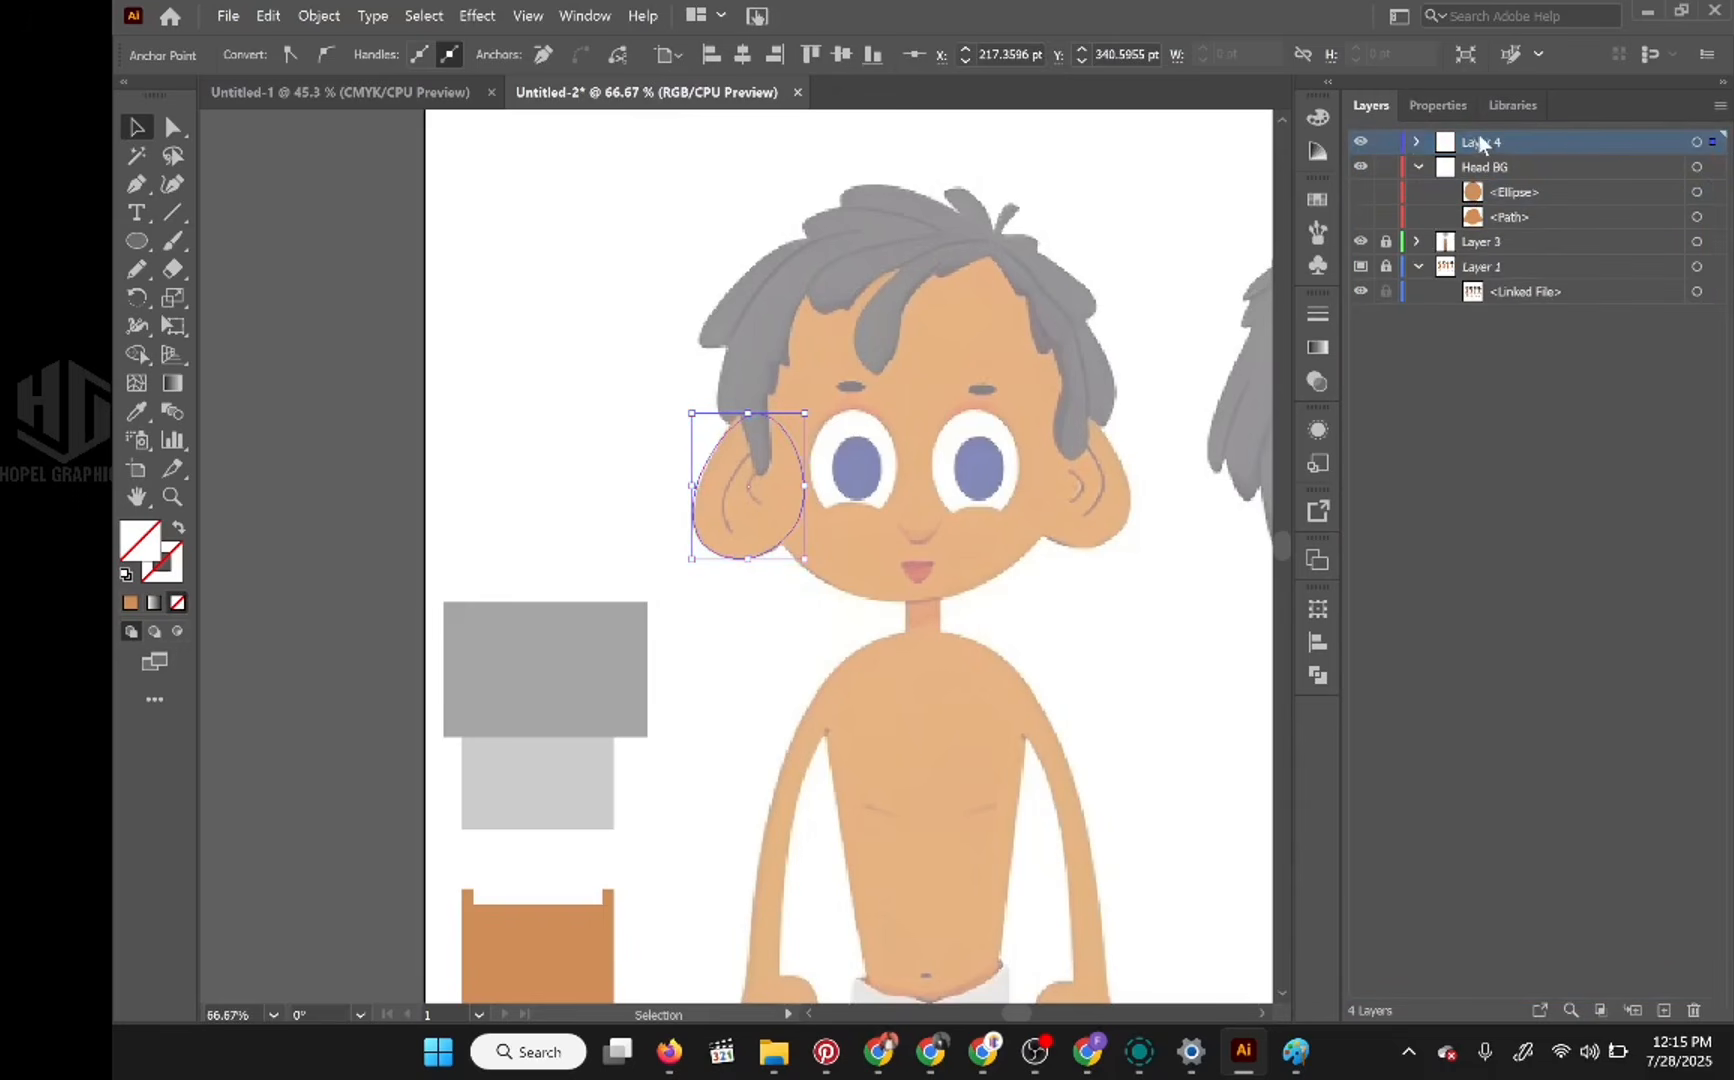
Step: Rename the new ear layer as Right Ear
double_click(1519, 141)
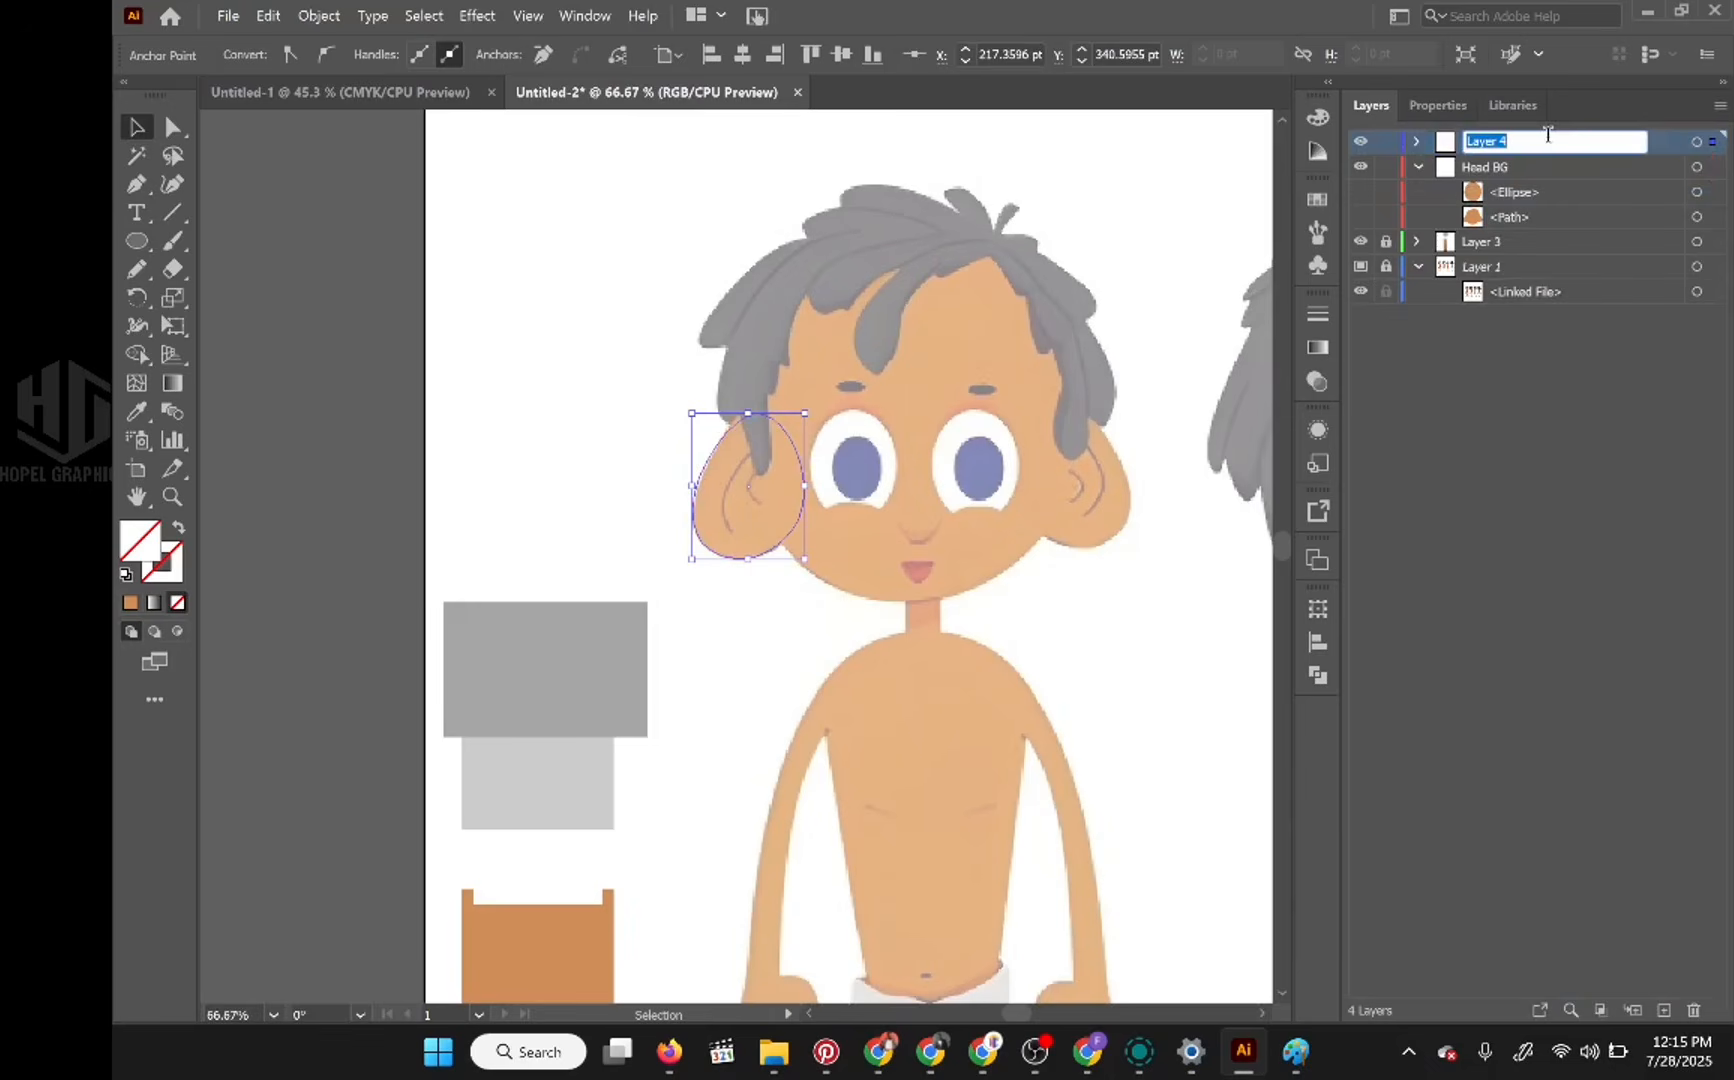
type("E")
type("Rig")
type("ht Ear")
key("Return")
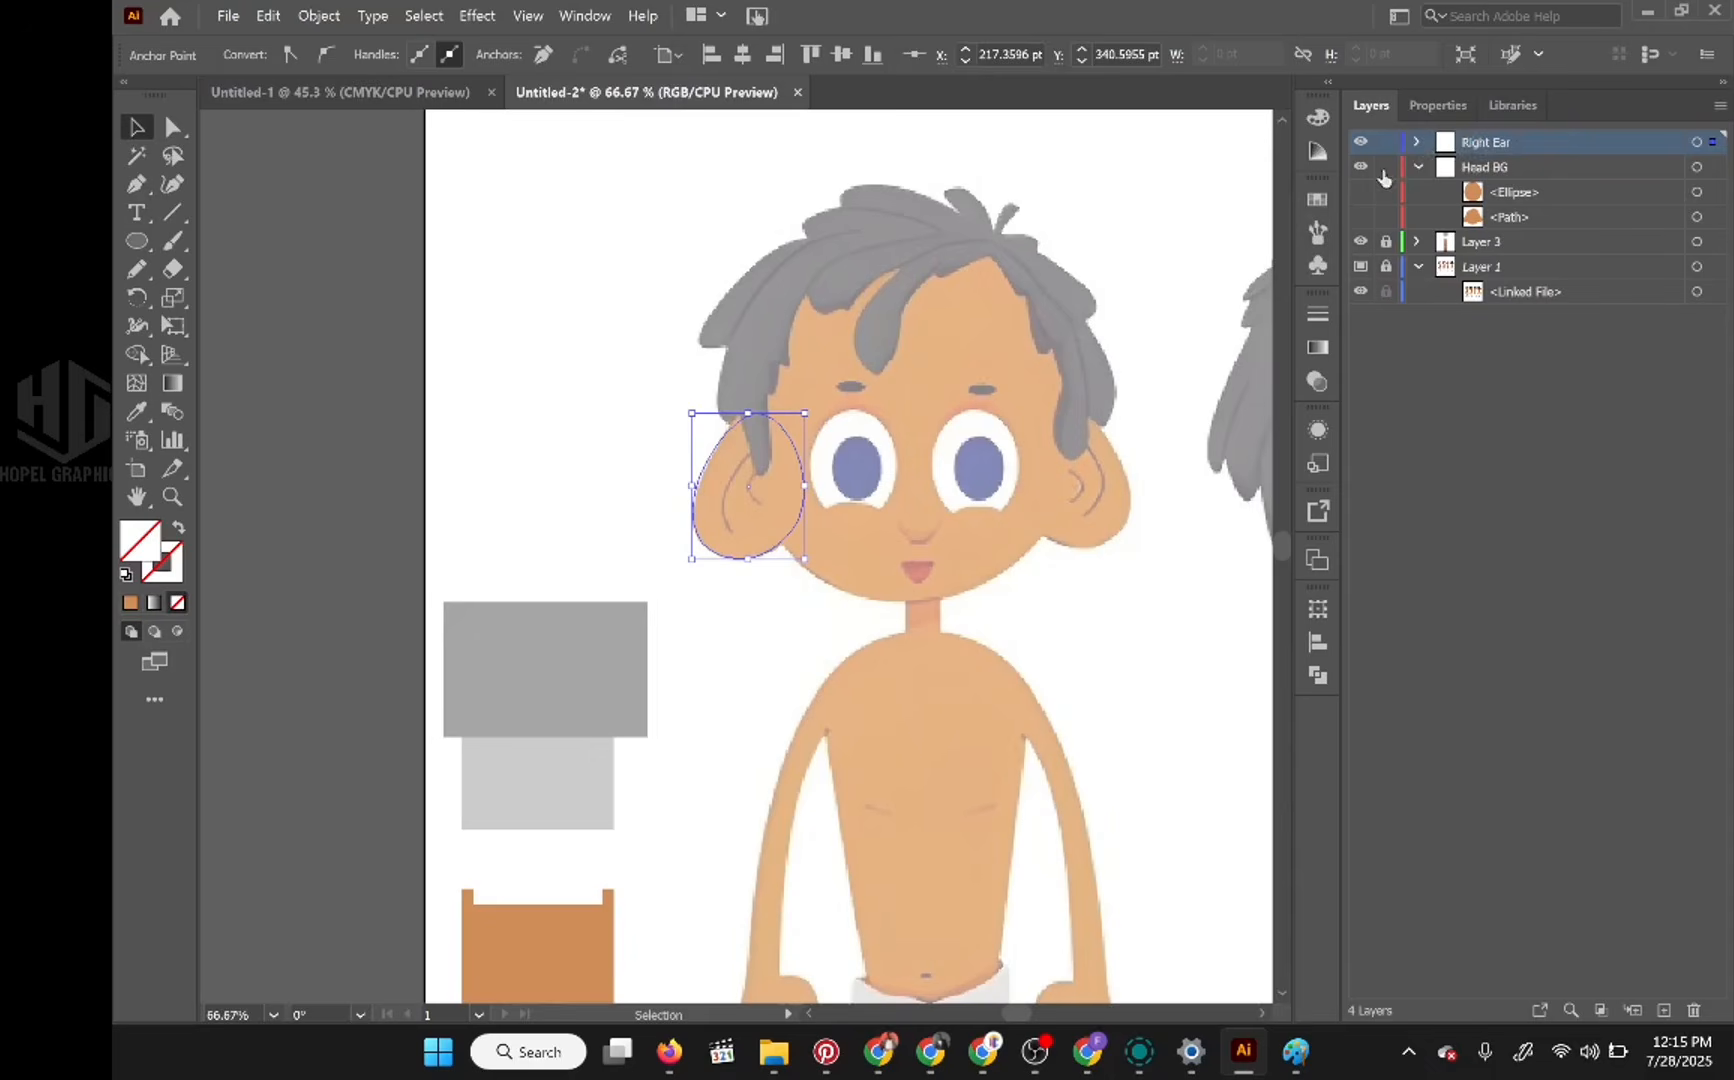
Step: Hide the Right Ear layer, compare the two head shapes, and delete the traced head-and-ears path from the Head BG layer
left_click(1360, 142)
left_click(1565, 191)
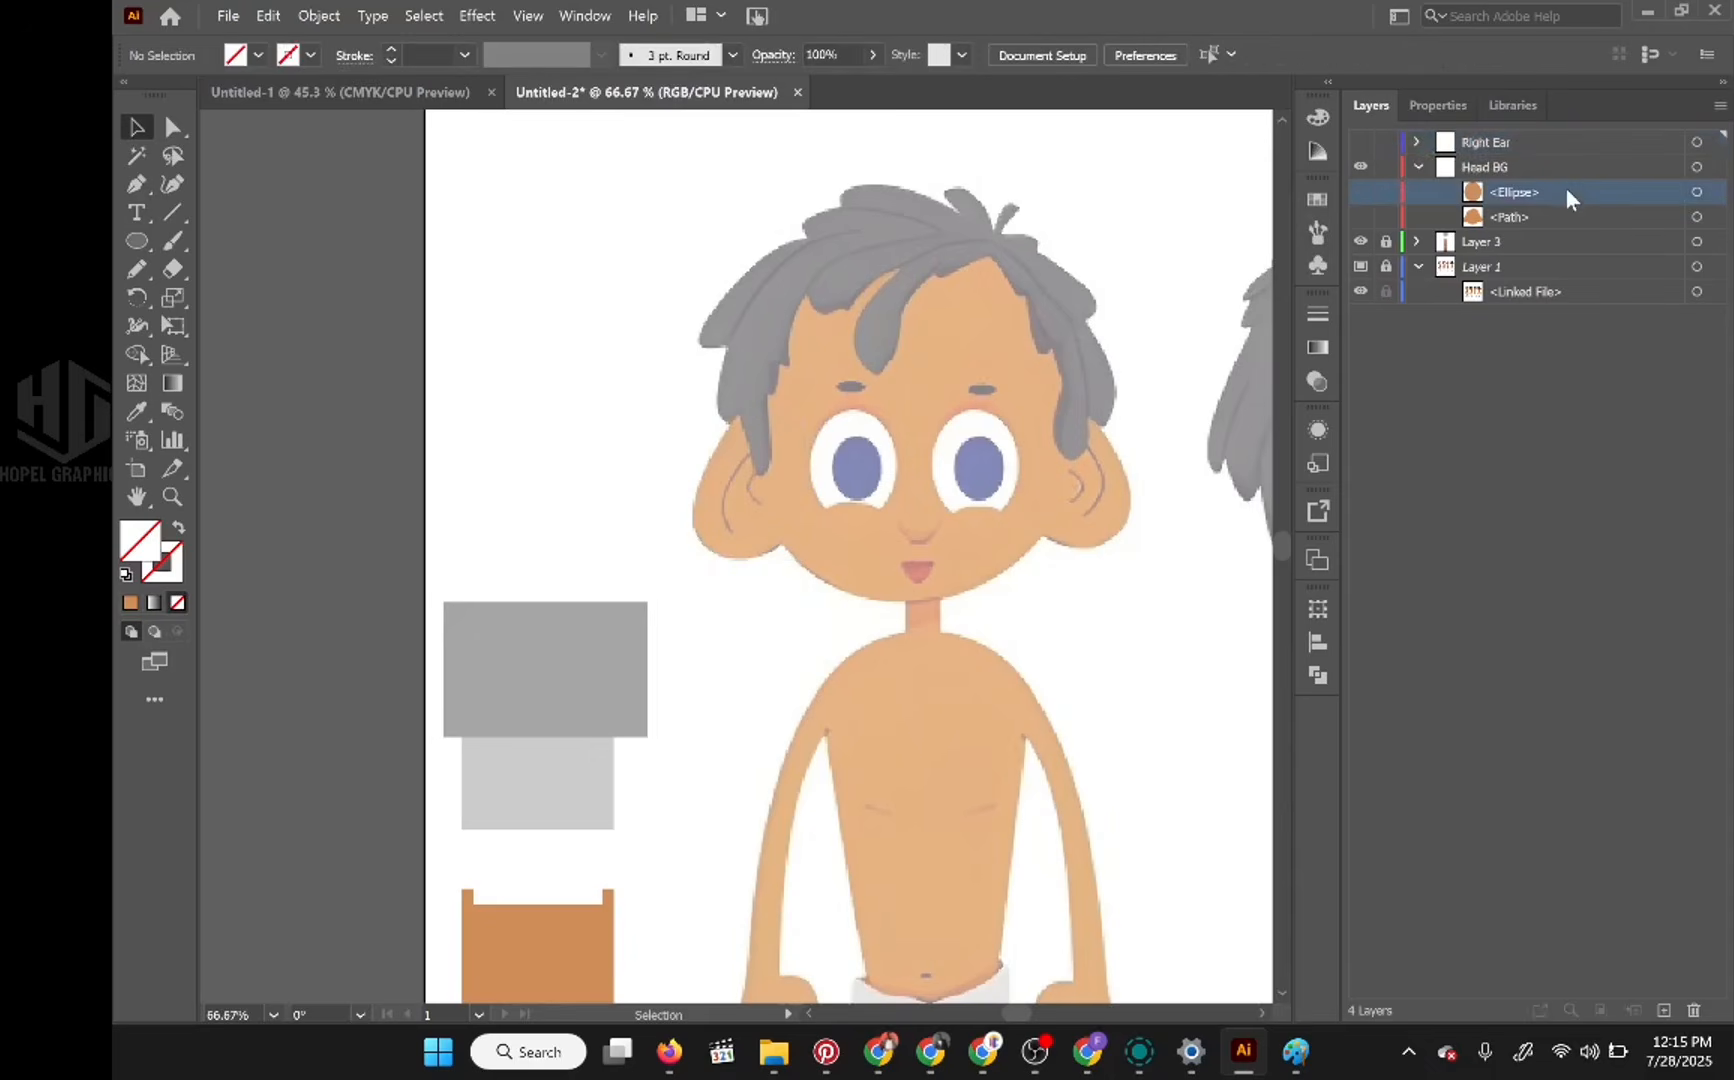
left_click(1360, 192)
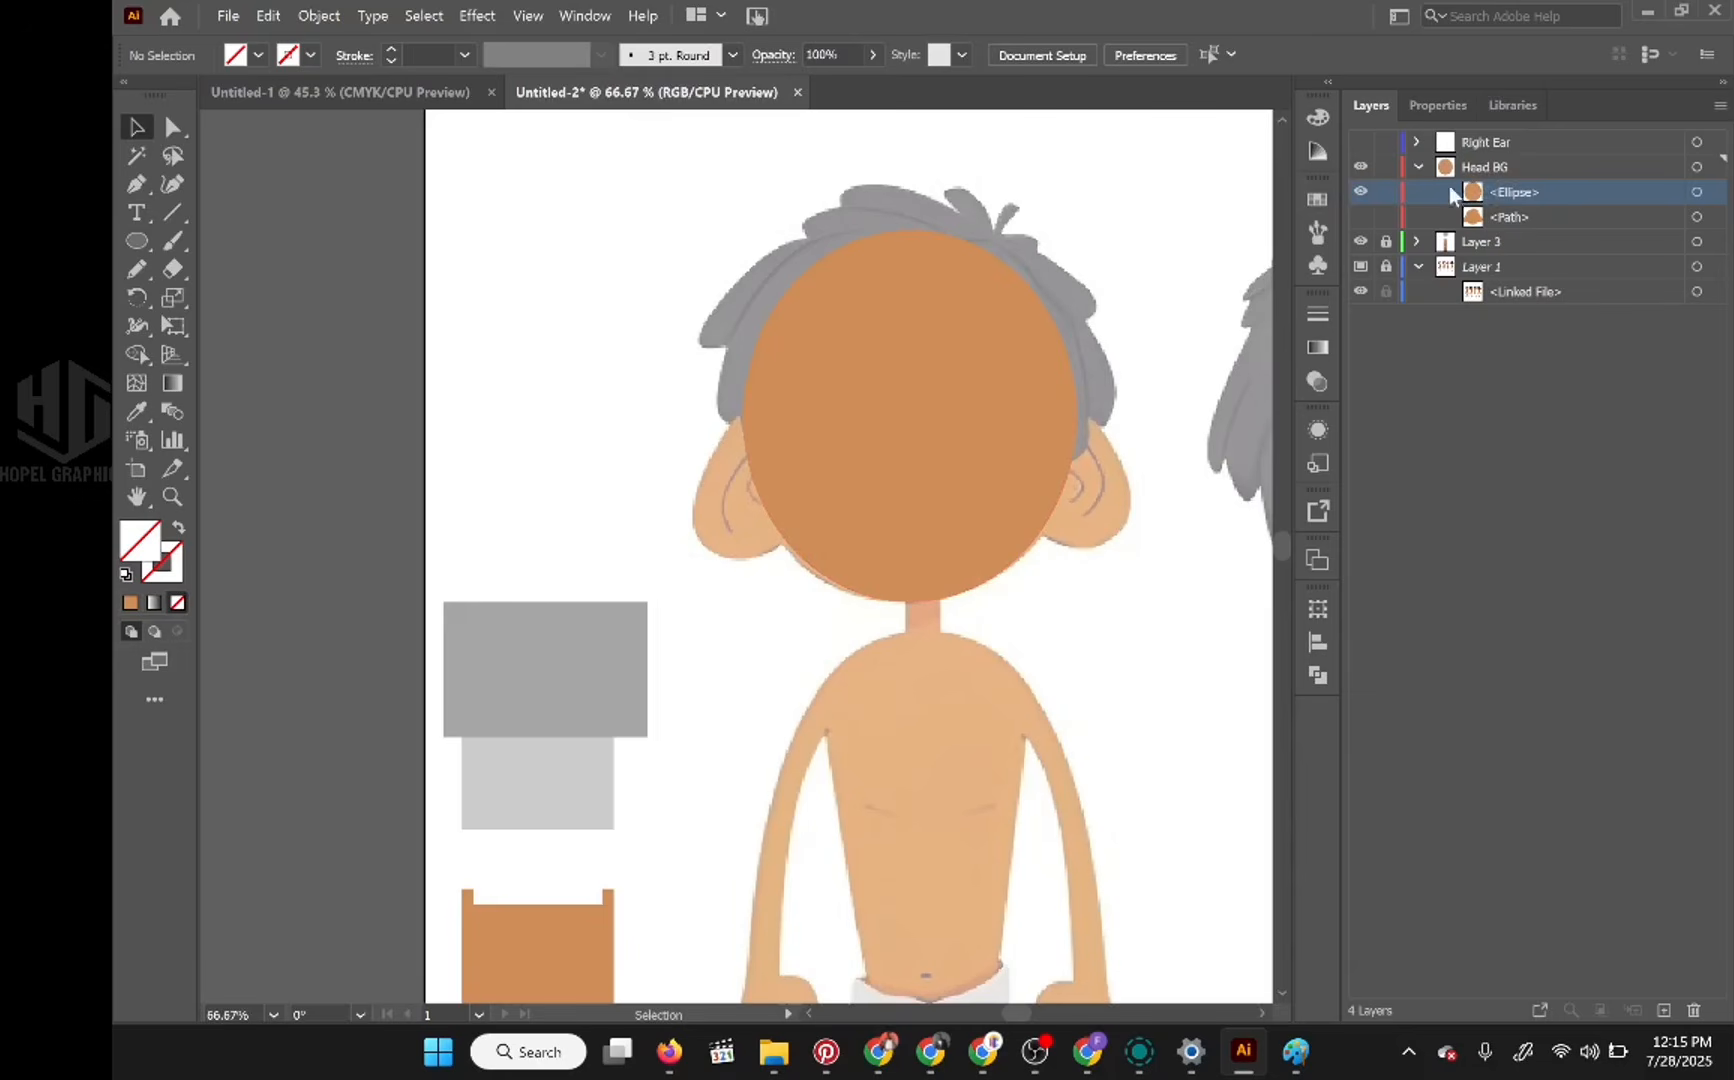
left_click(1361, 192)
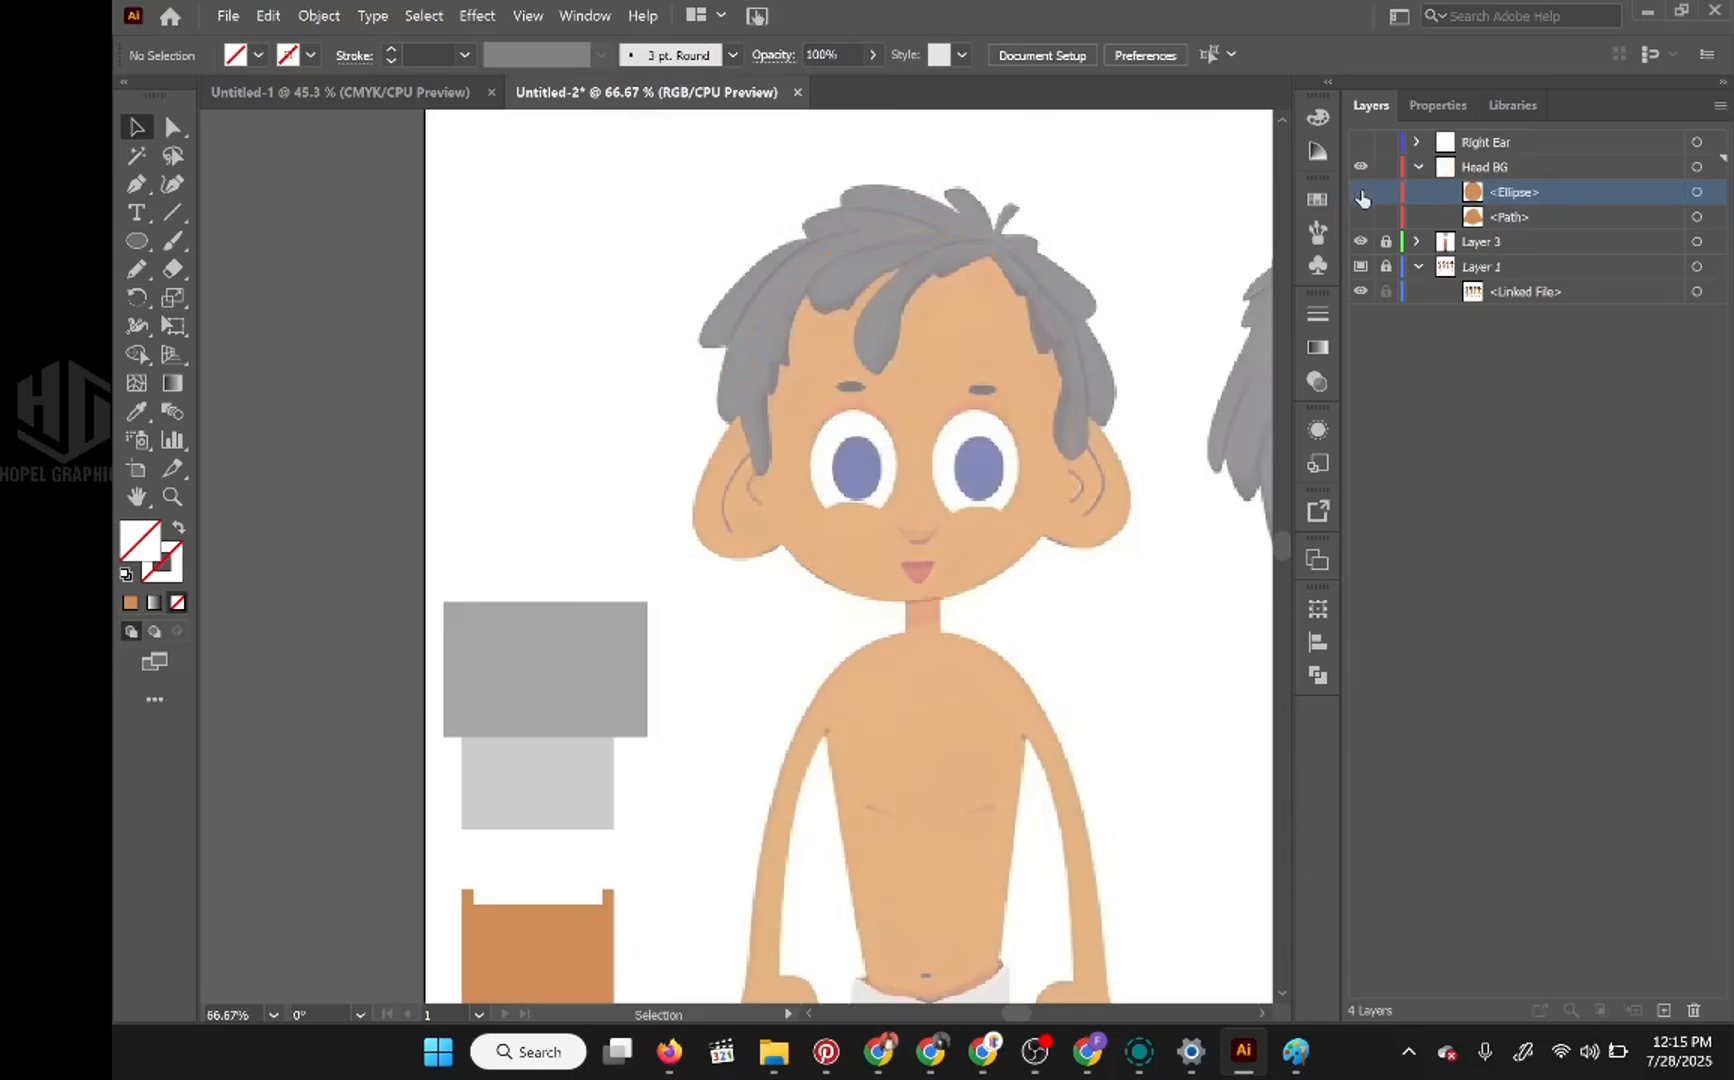
left_click(1361, 193)
left_click(1361, 193)
left_click(1519, 214)
left_click(1361, 217)
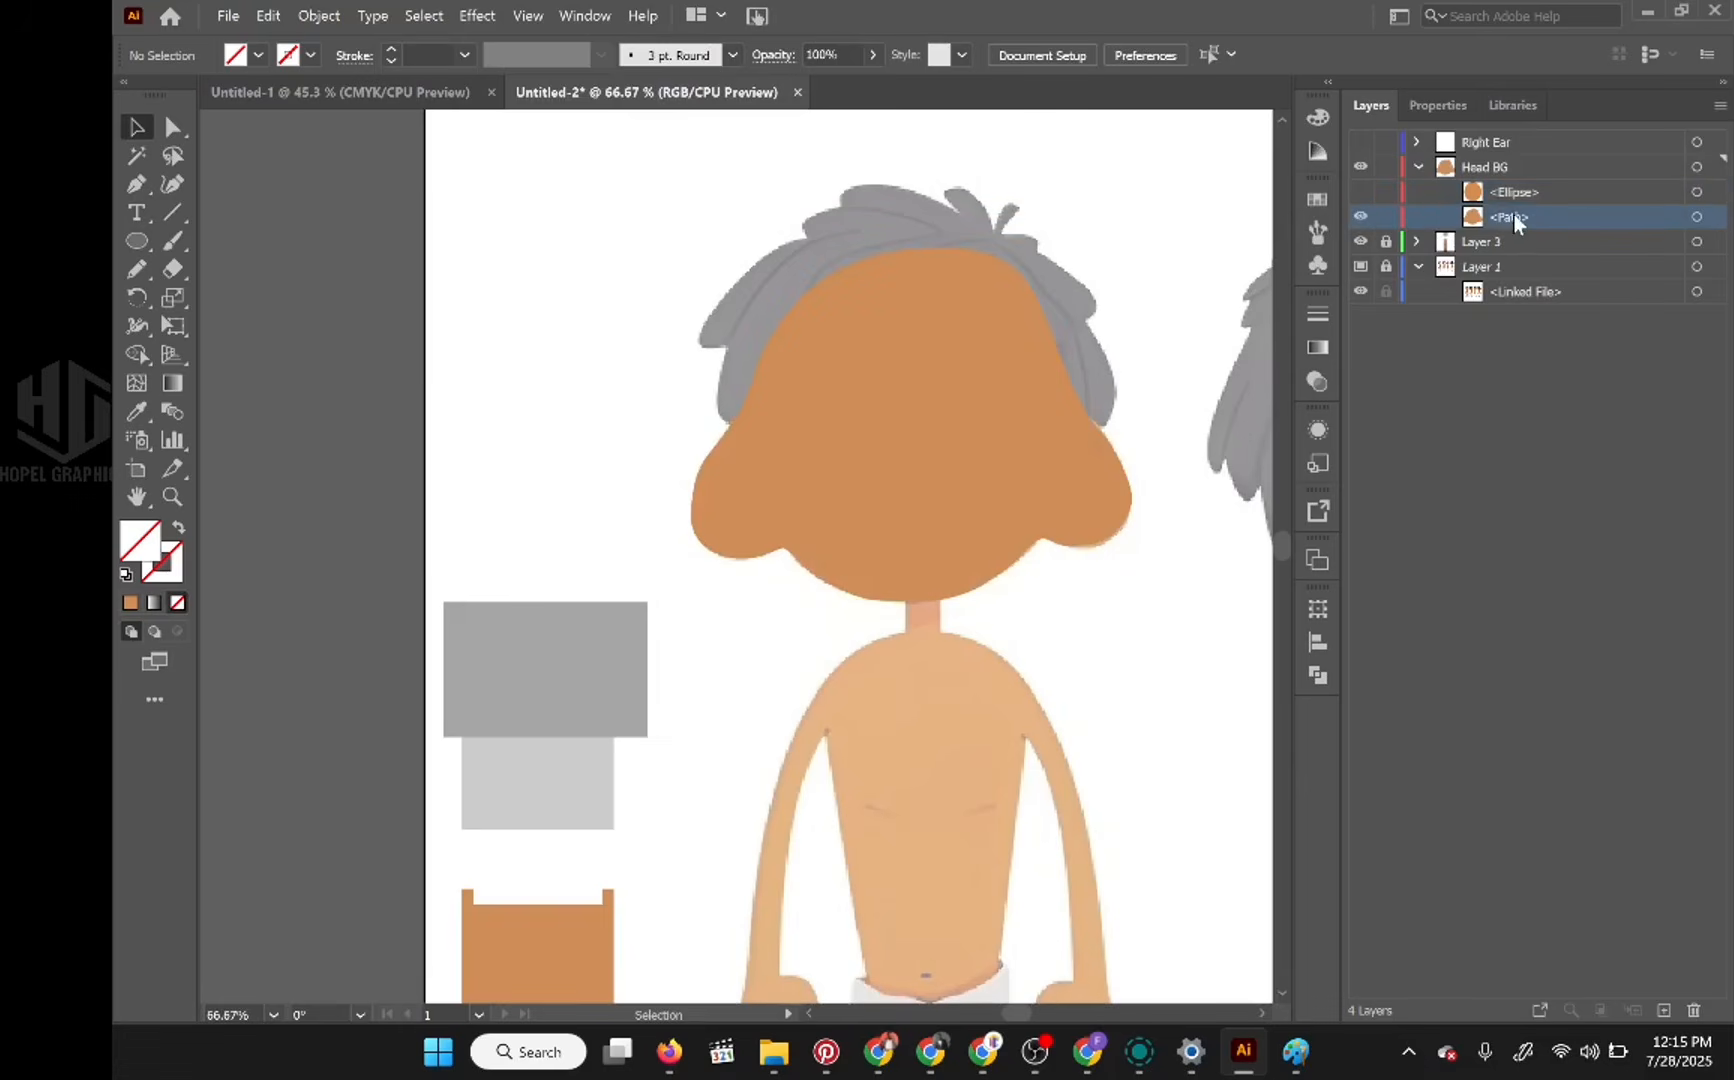
left_click_drag(1516, 222, 1695, 1011)
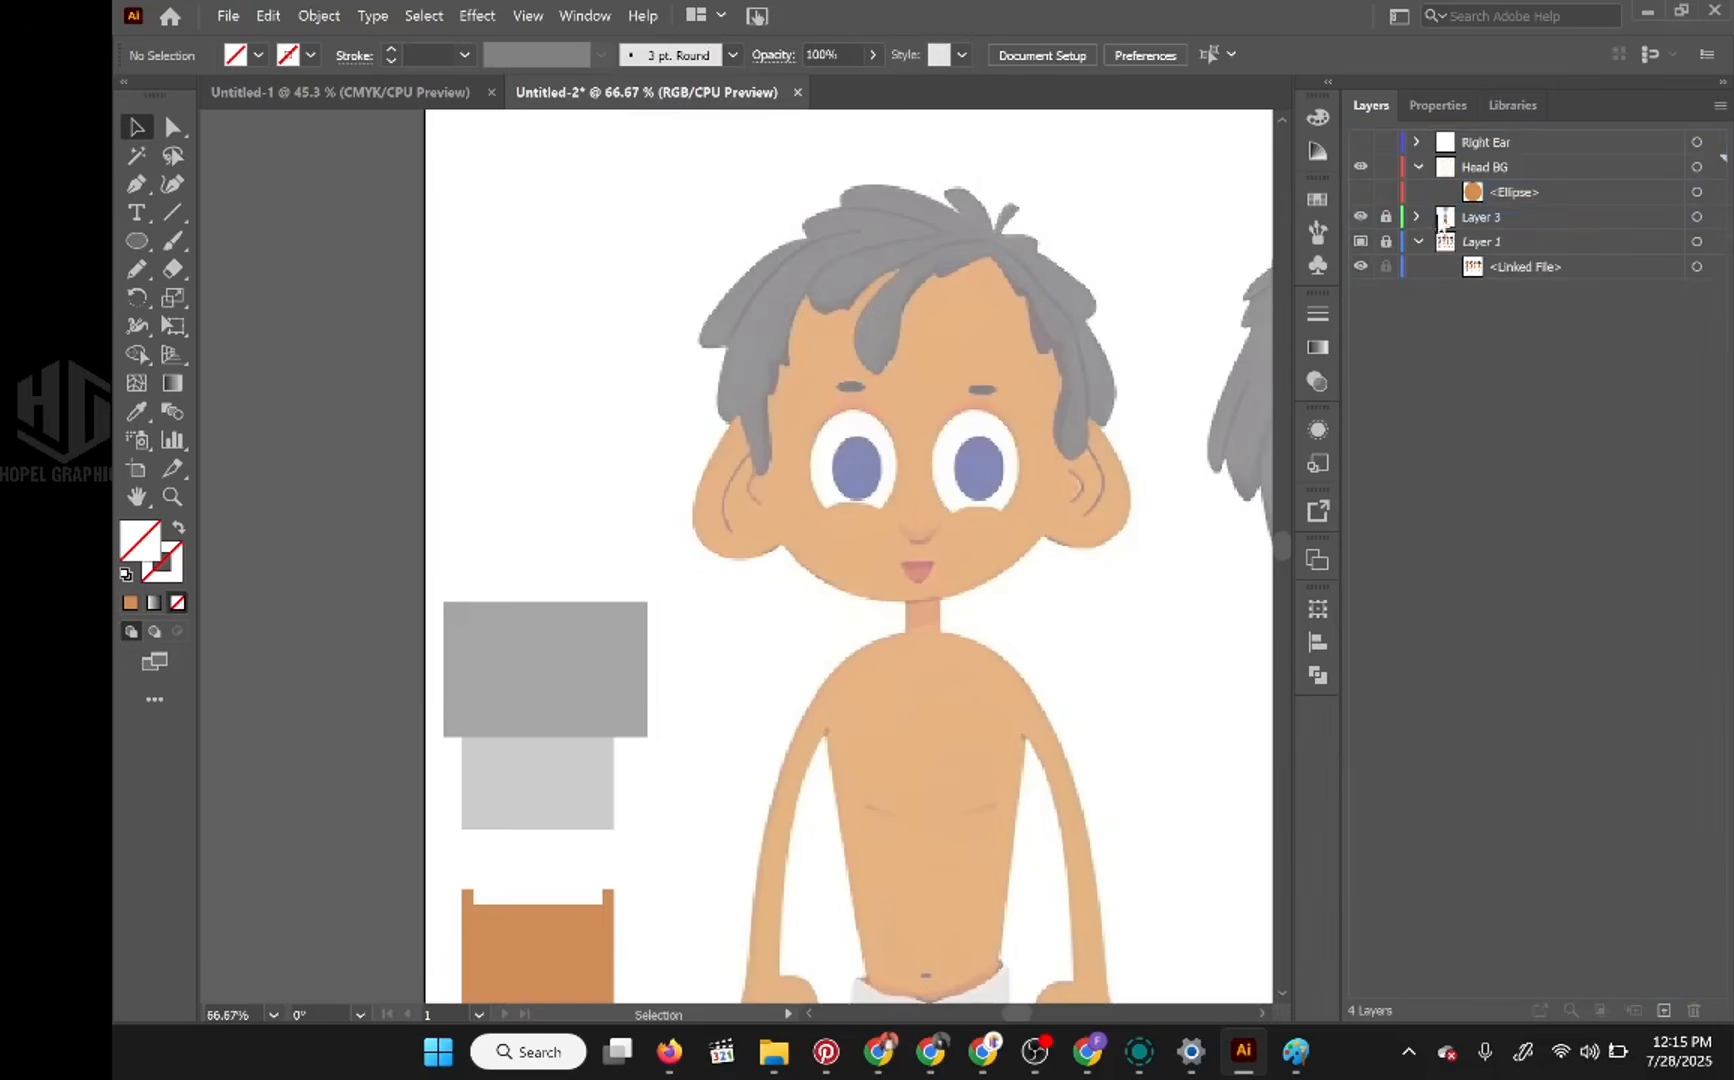
Step: Make the head ellipse visible inside Head BG, collapse and hide that layer, and show the Right Ear layer
left_click(1361, 192)
left_click(1418, 167)
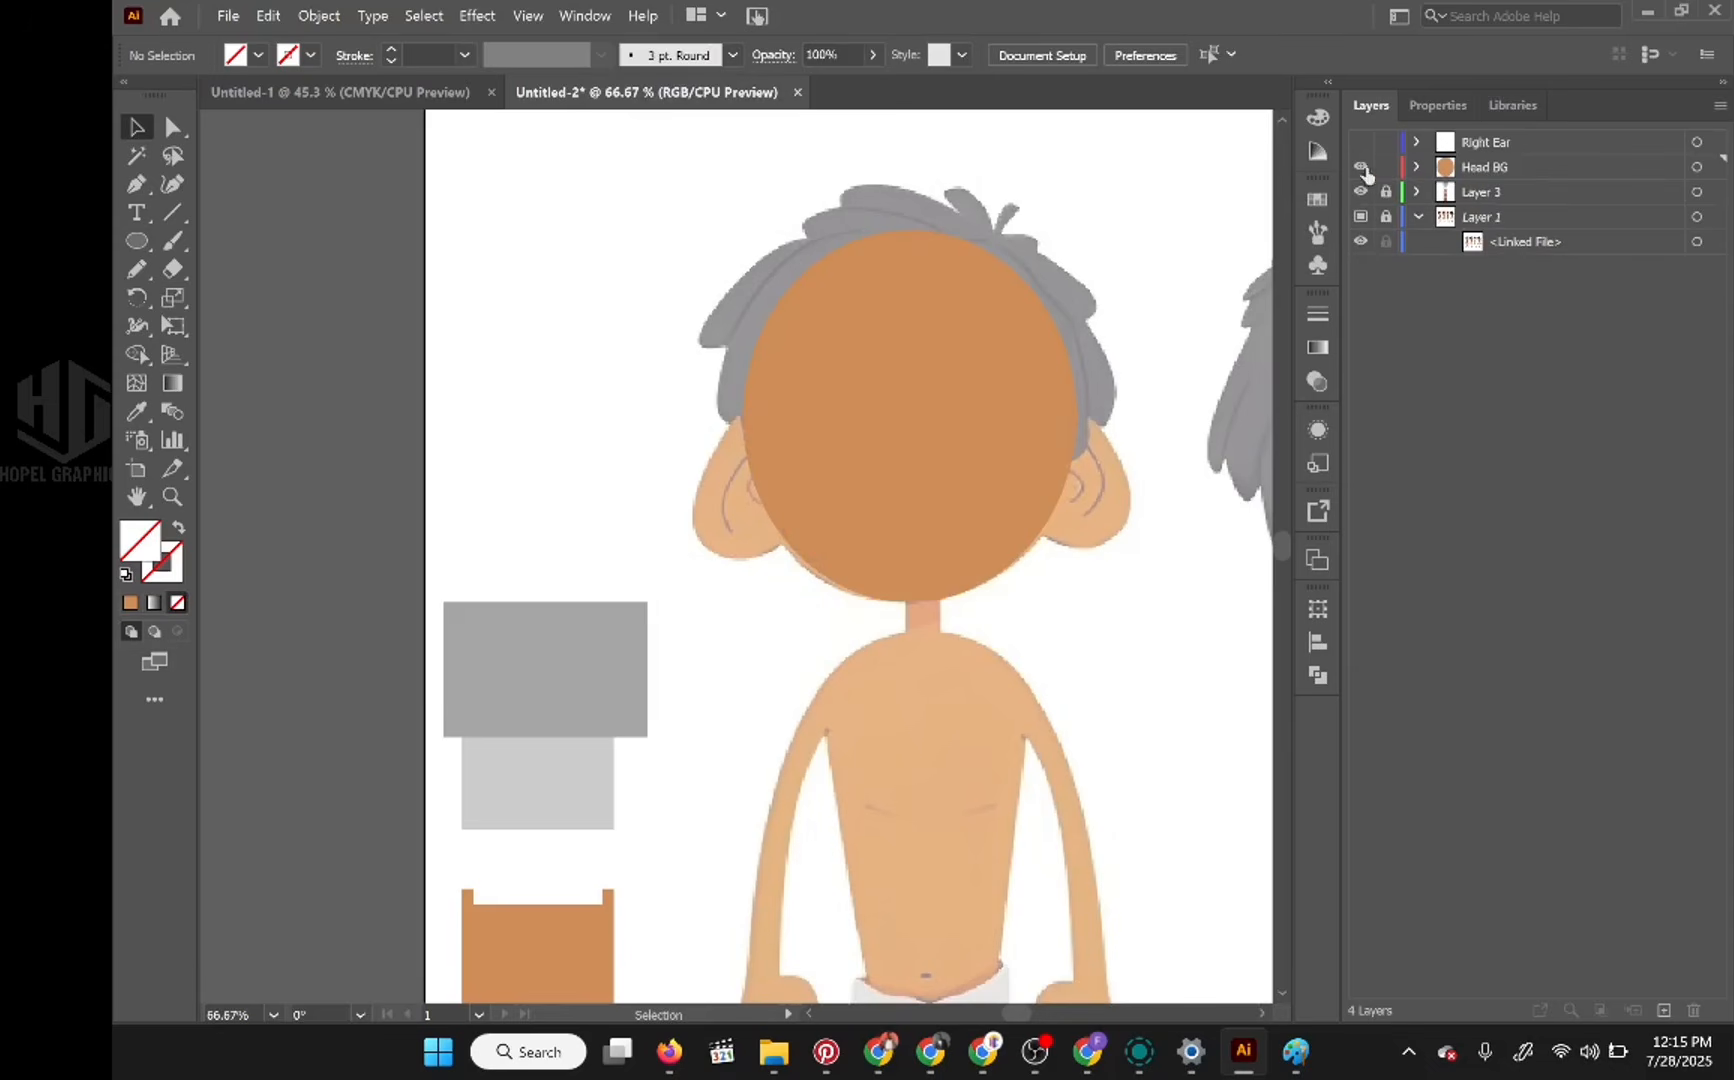
left_click(1361, 167)
left_click(1361, 142)
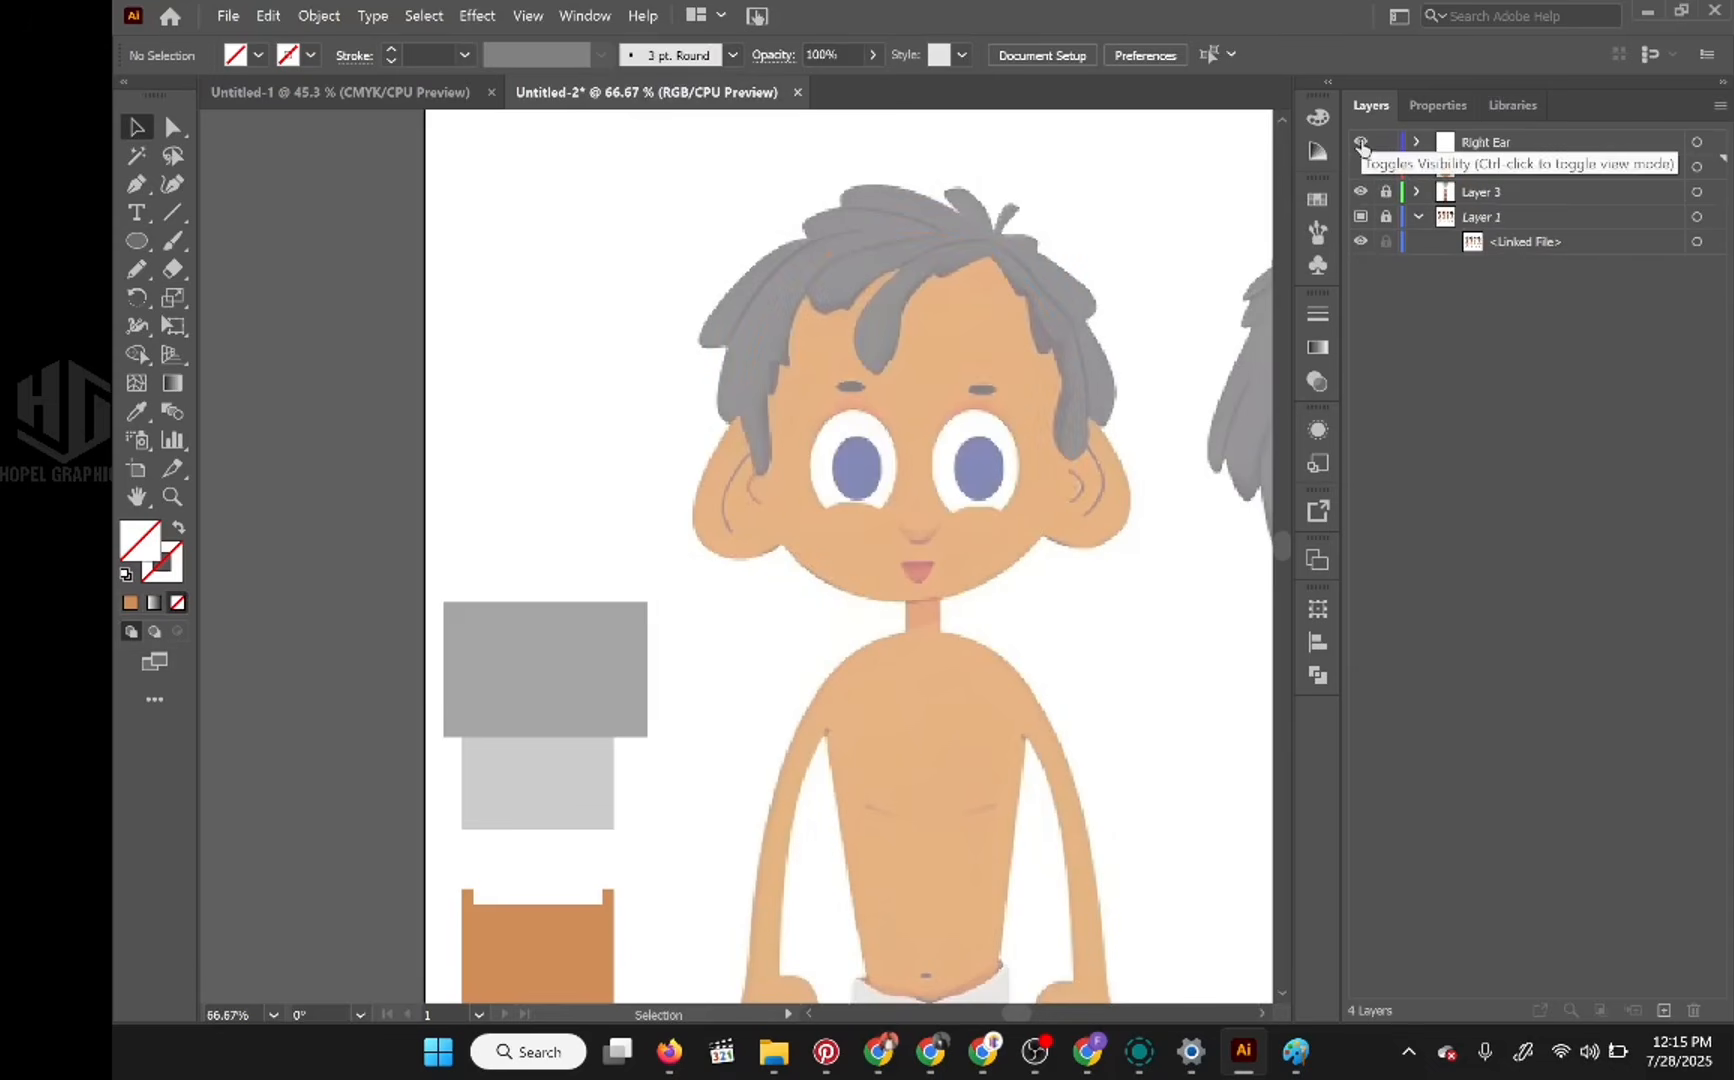
Step: Fill the path in the Right Ear layer with the medium-brown colour sampled from the second skin swatch
left_click(1418, 142)
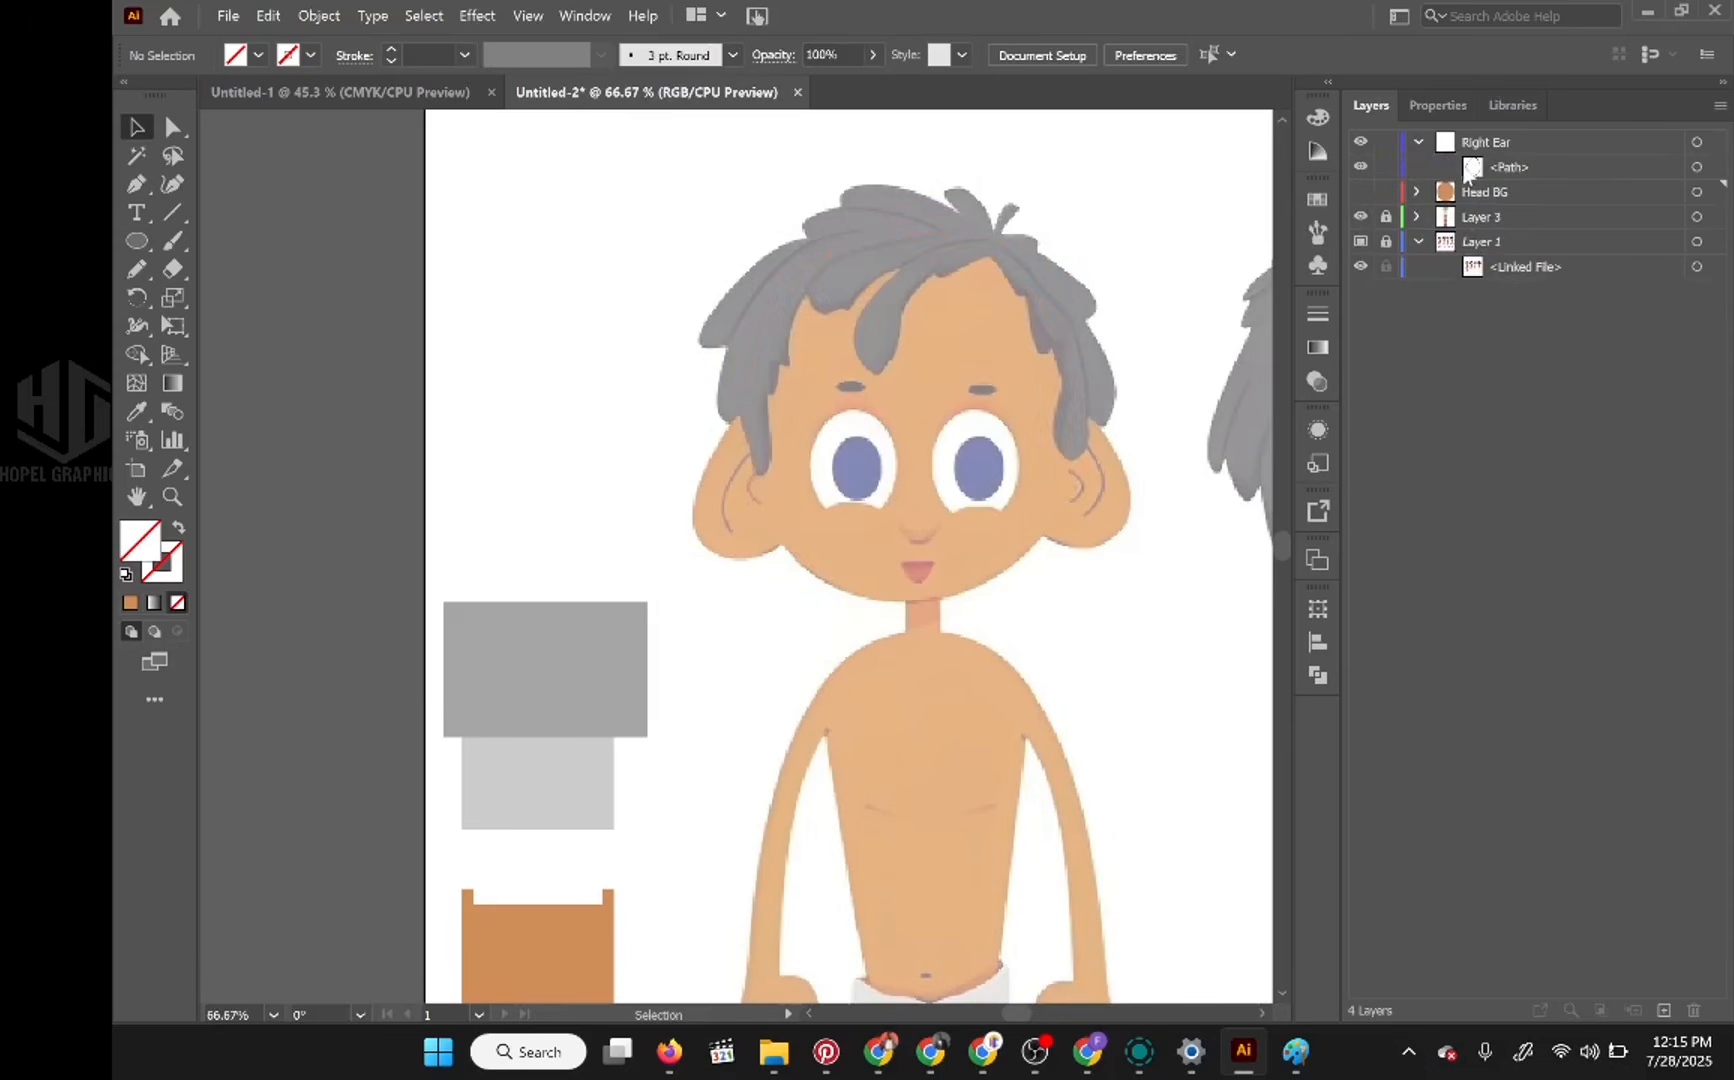
left_click(1697, 167)
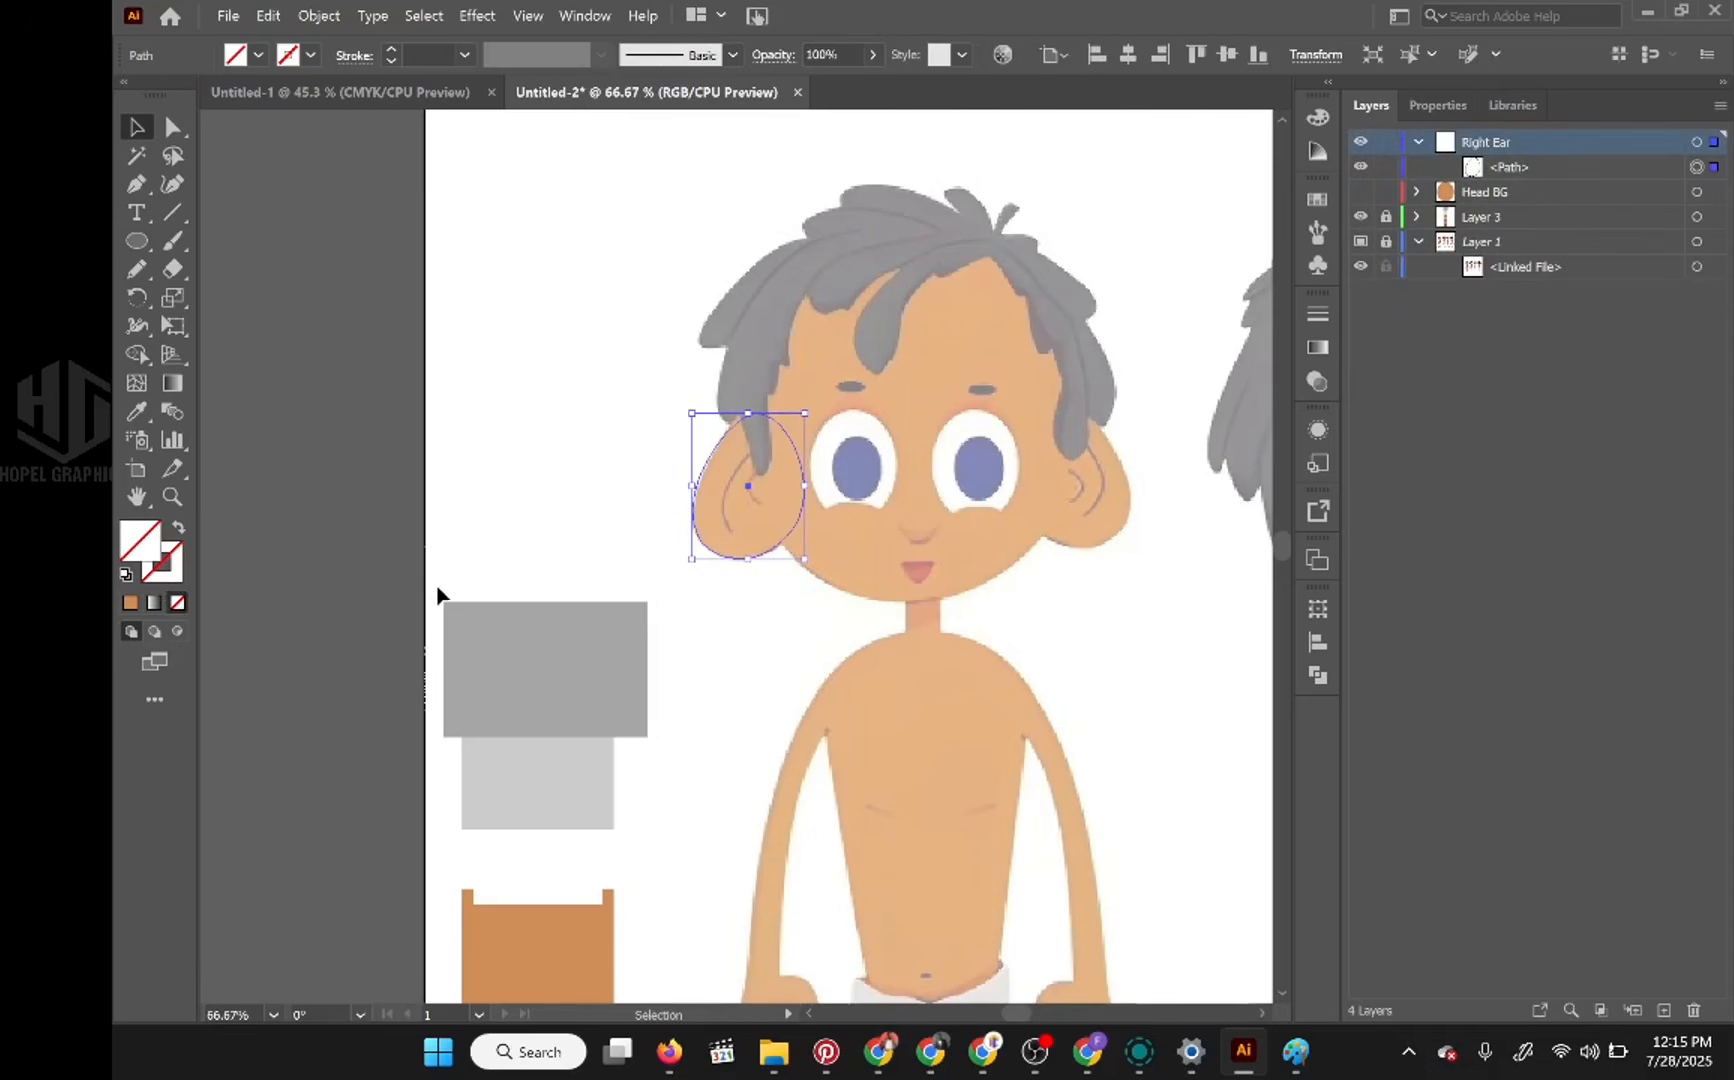
scroll(441, 584, "up", 1)
scroll(441, 584, "down", 4)
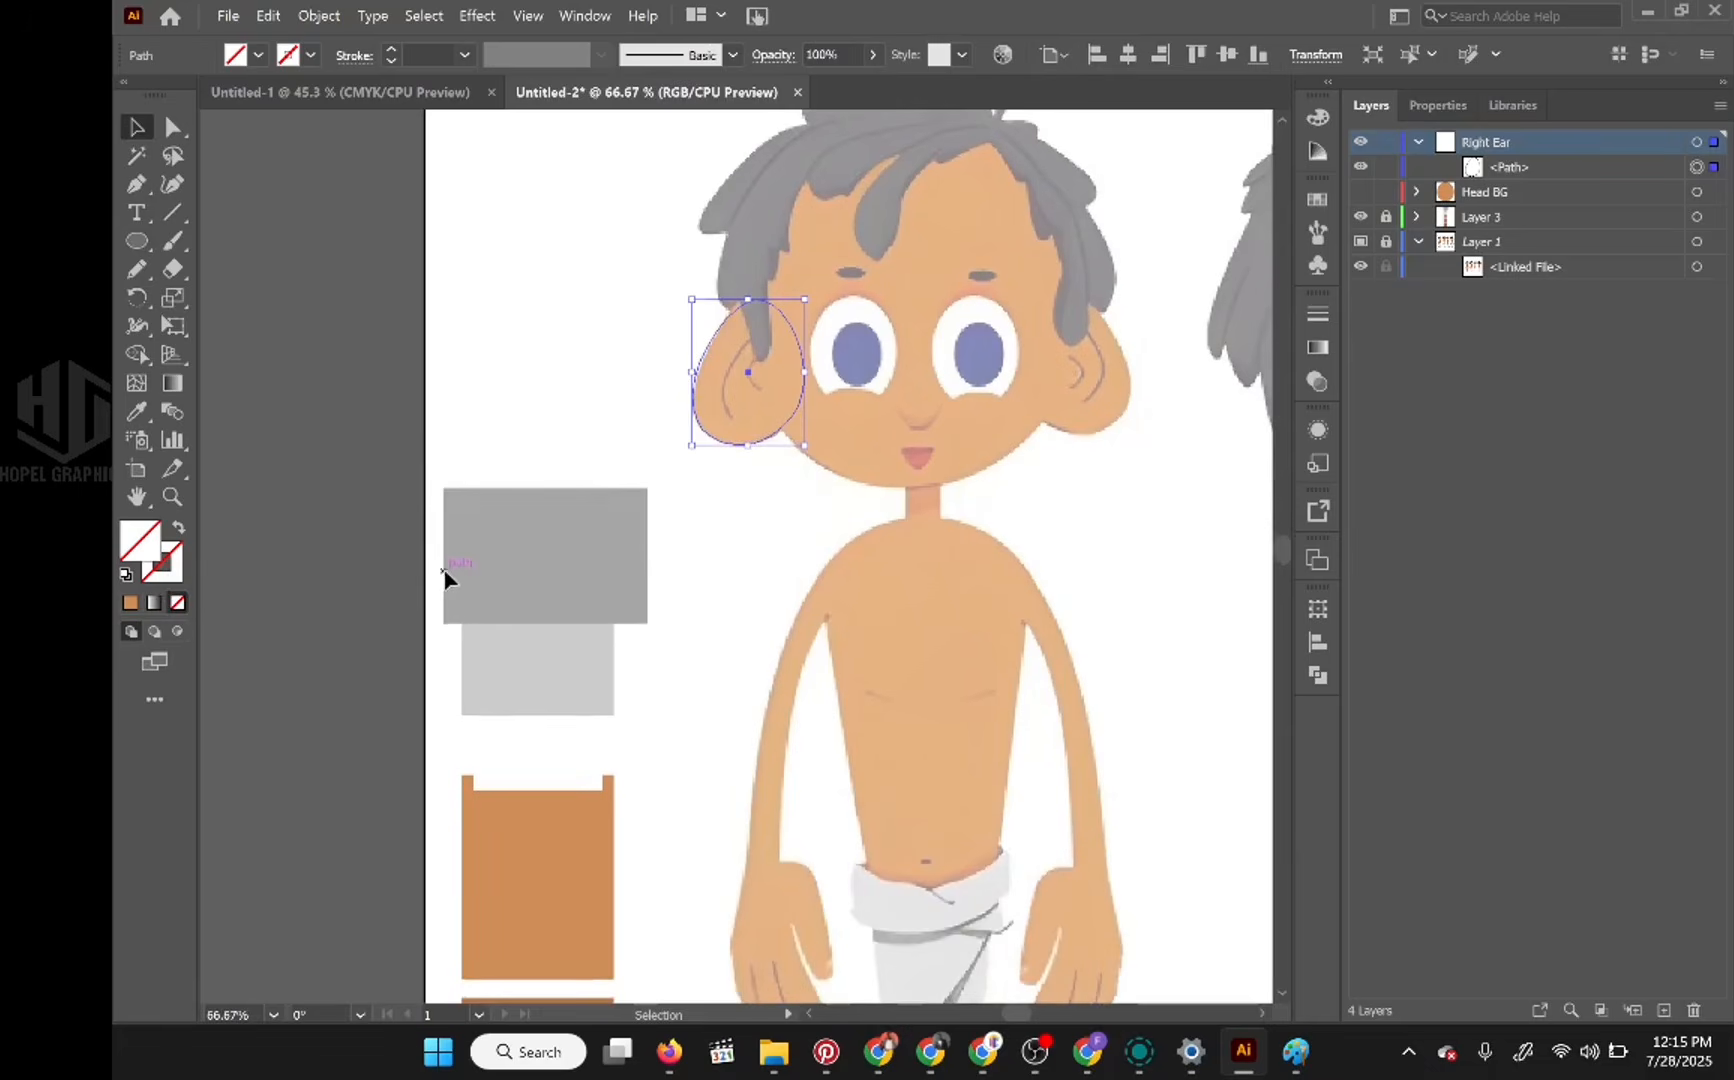
scroll(428, 587, "down", 3)
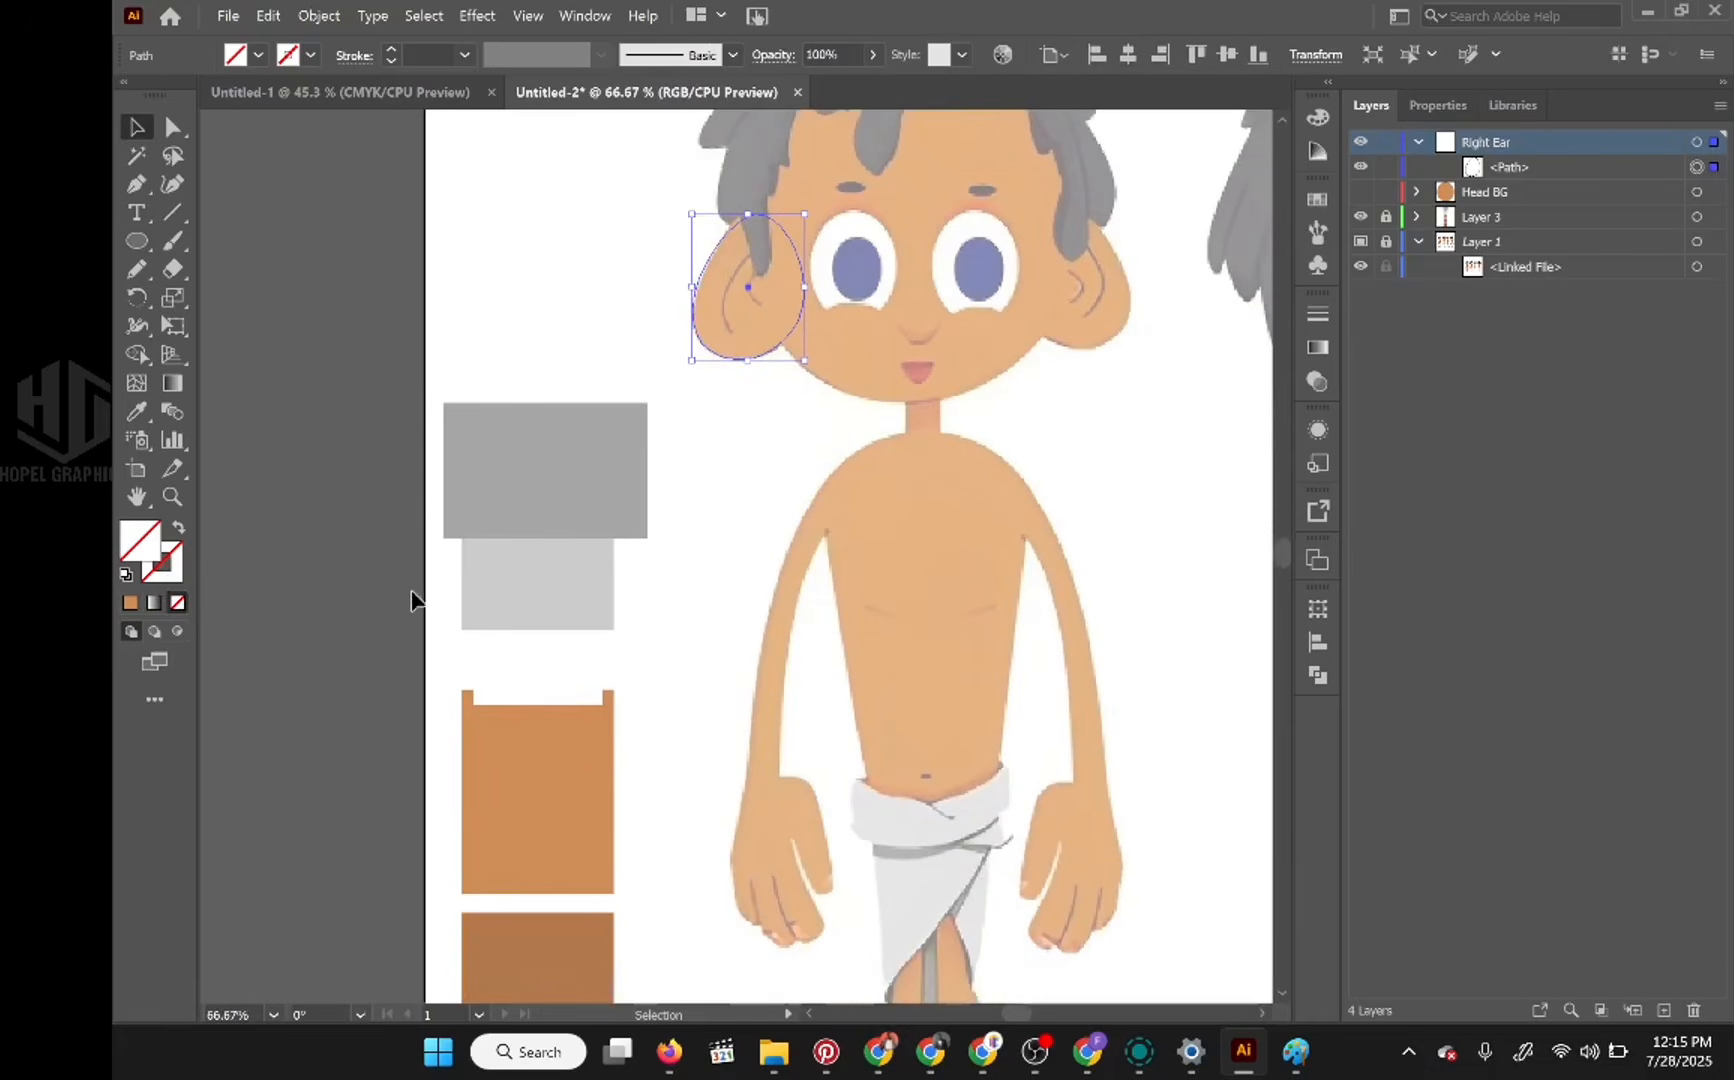
left_click(137, 411)
scroll(593, 615, "up", 2)
scroll(577, 813, "down", 4)
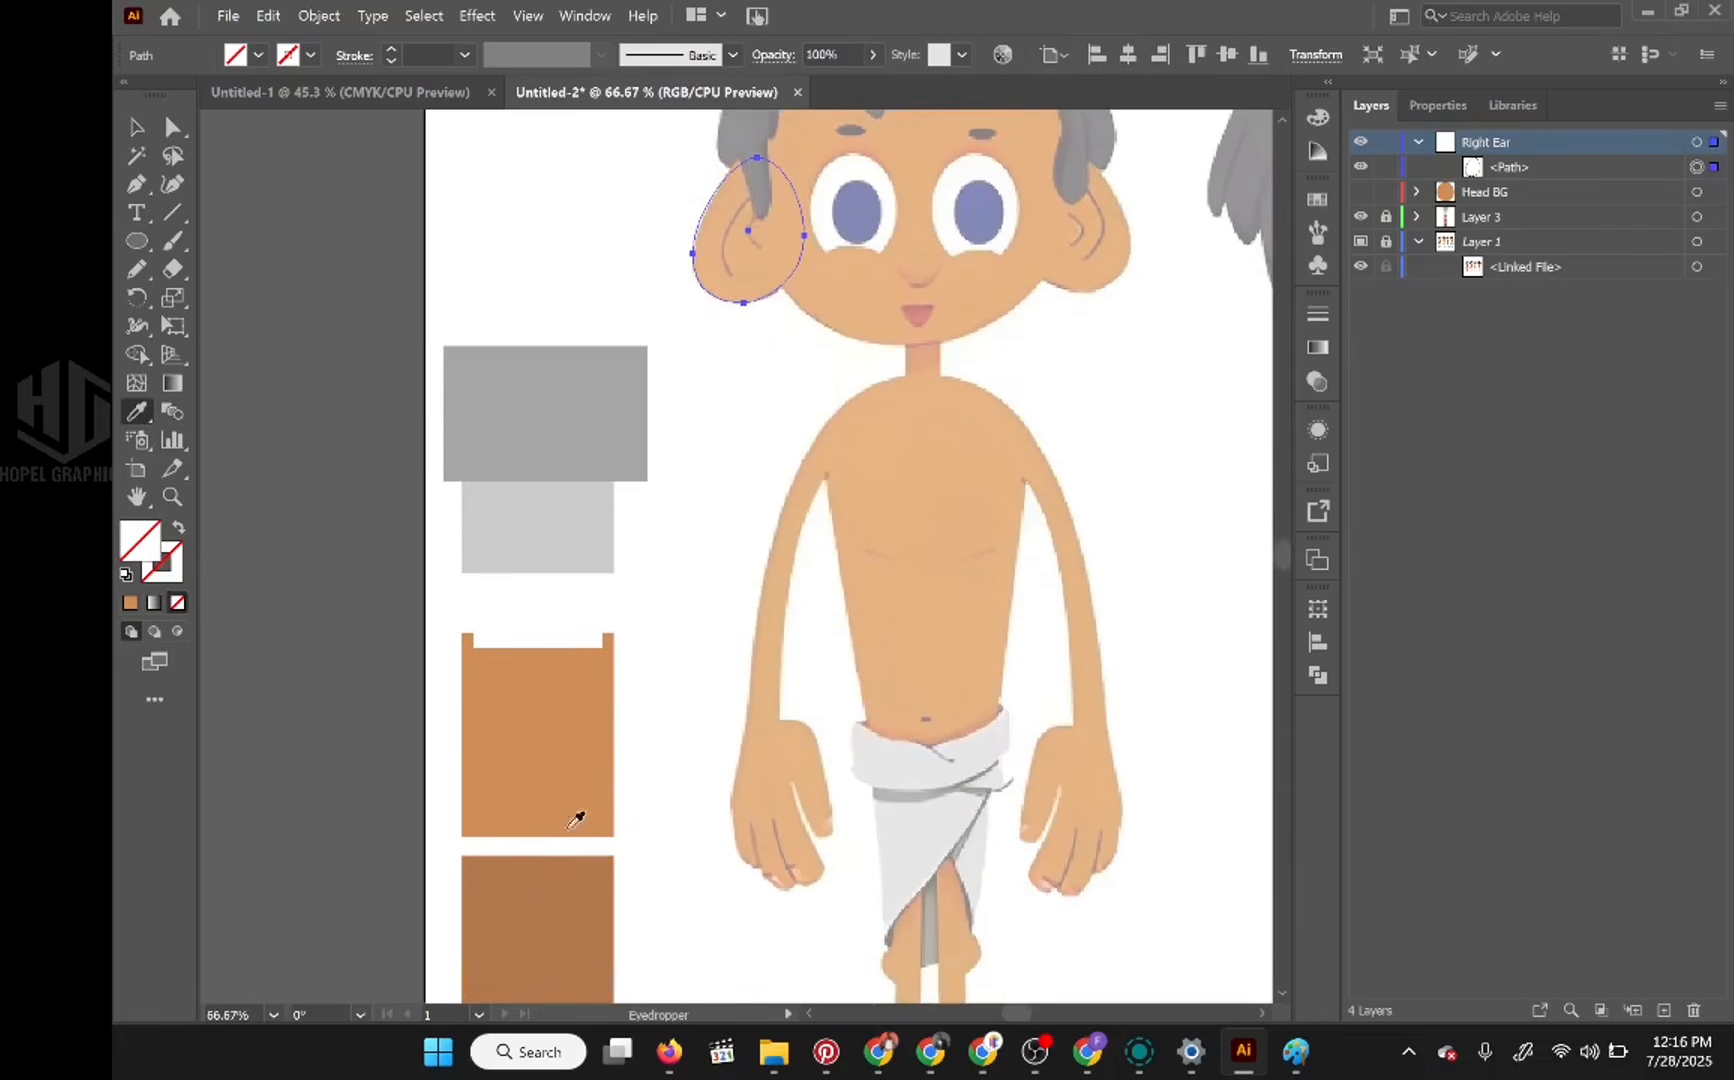
left_click(553, 889)
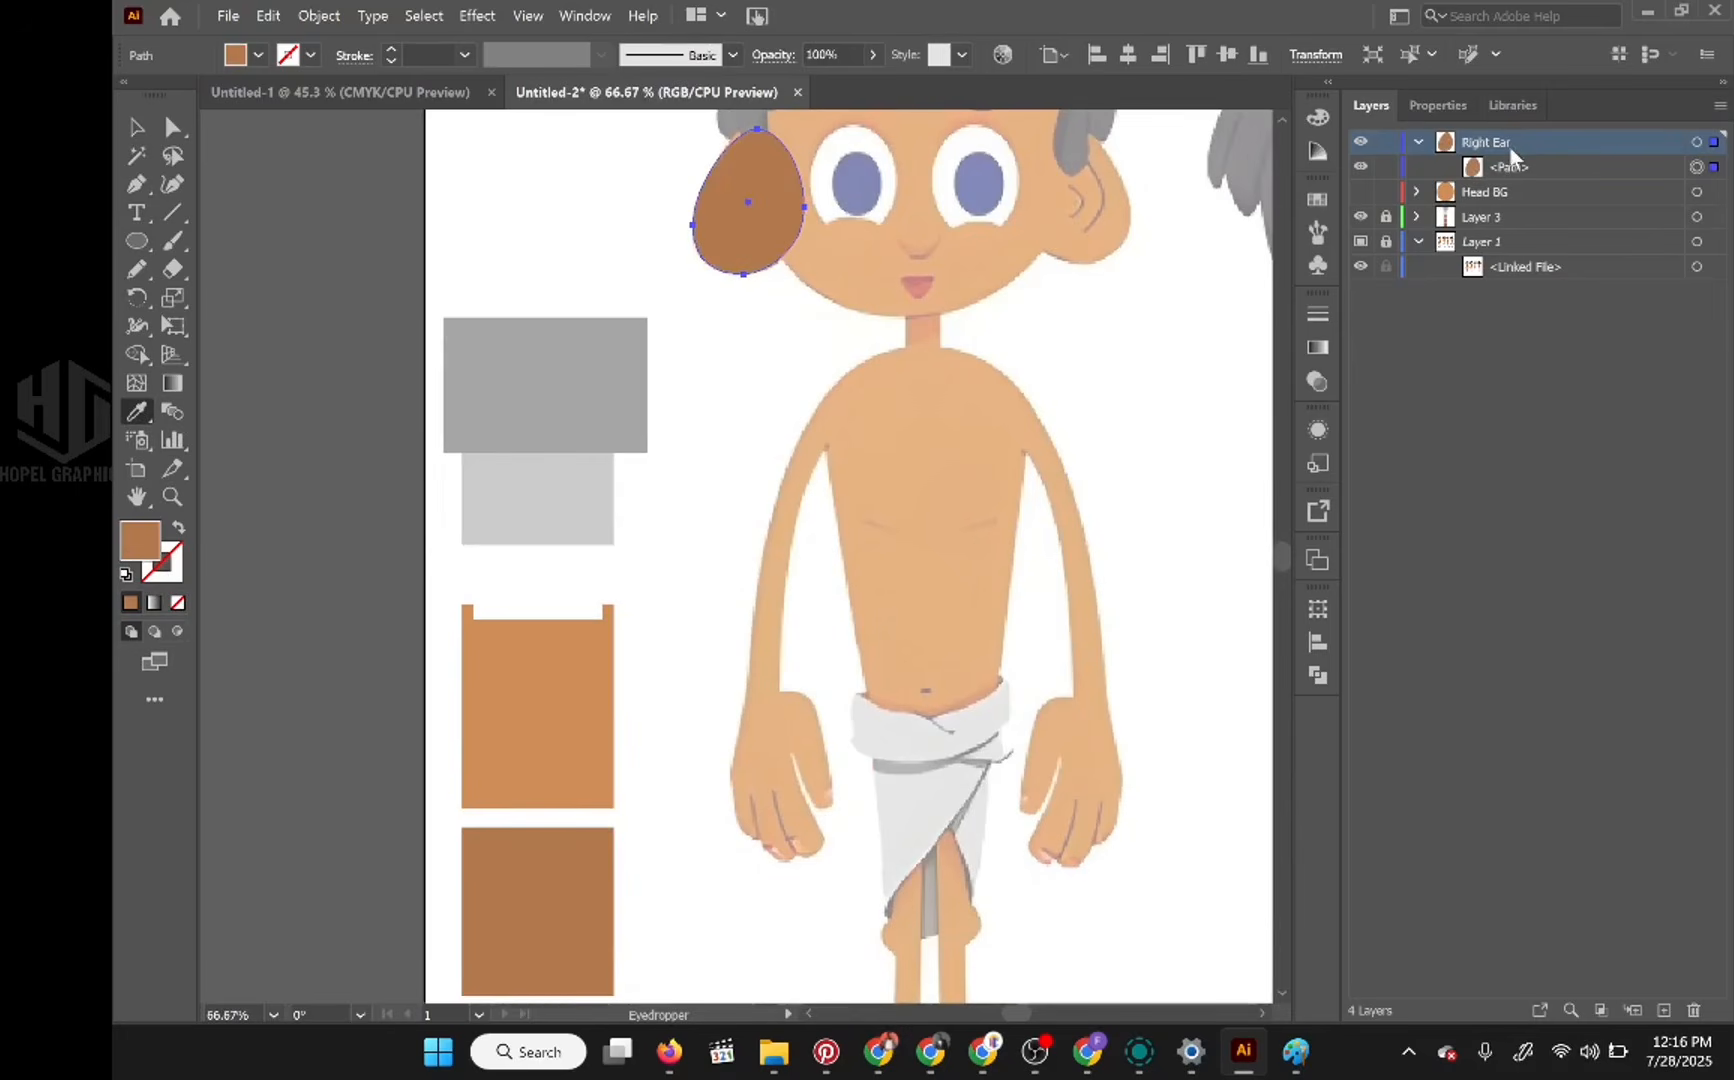
Step: Collapse the Right Ear layer, move it below Head BG, and make the Head BG layer visible
left_click(1420, 146)
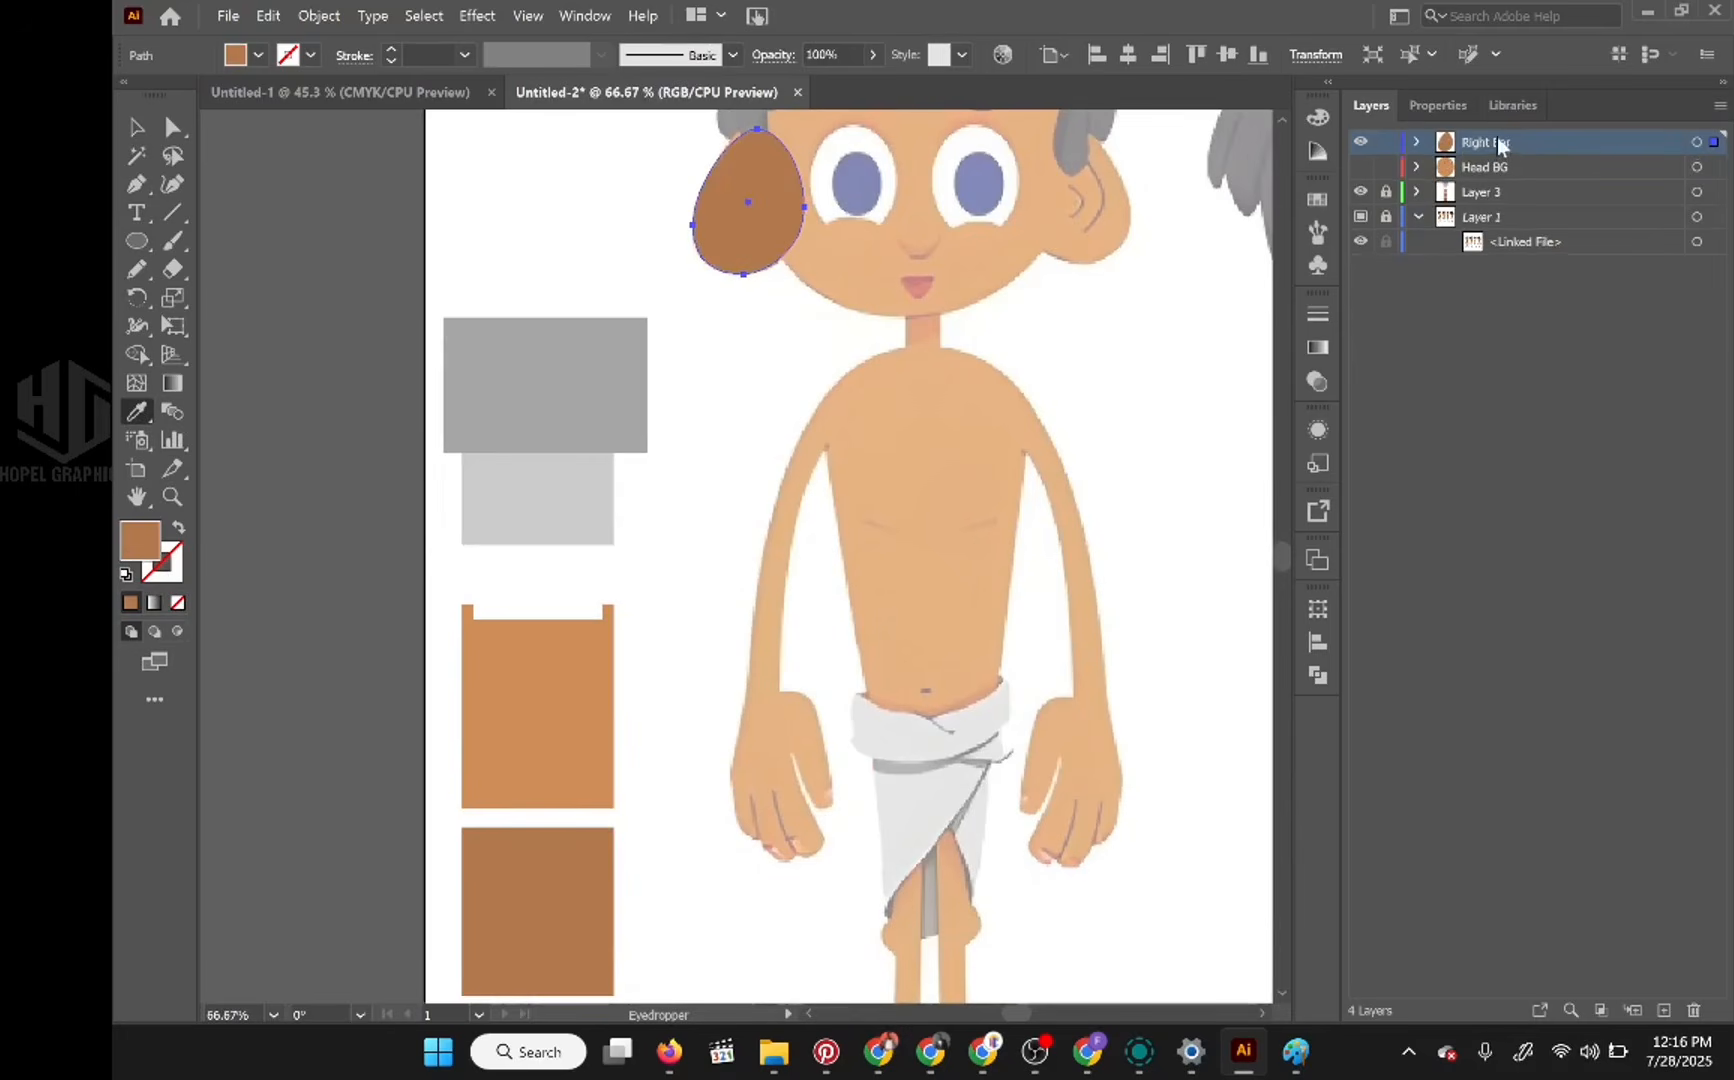
left_click_drag(1500, 146, 1498, 182)
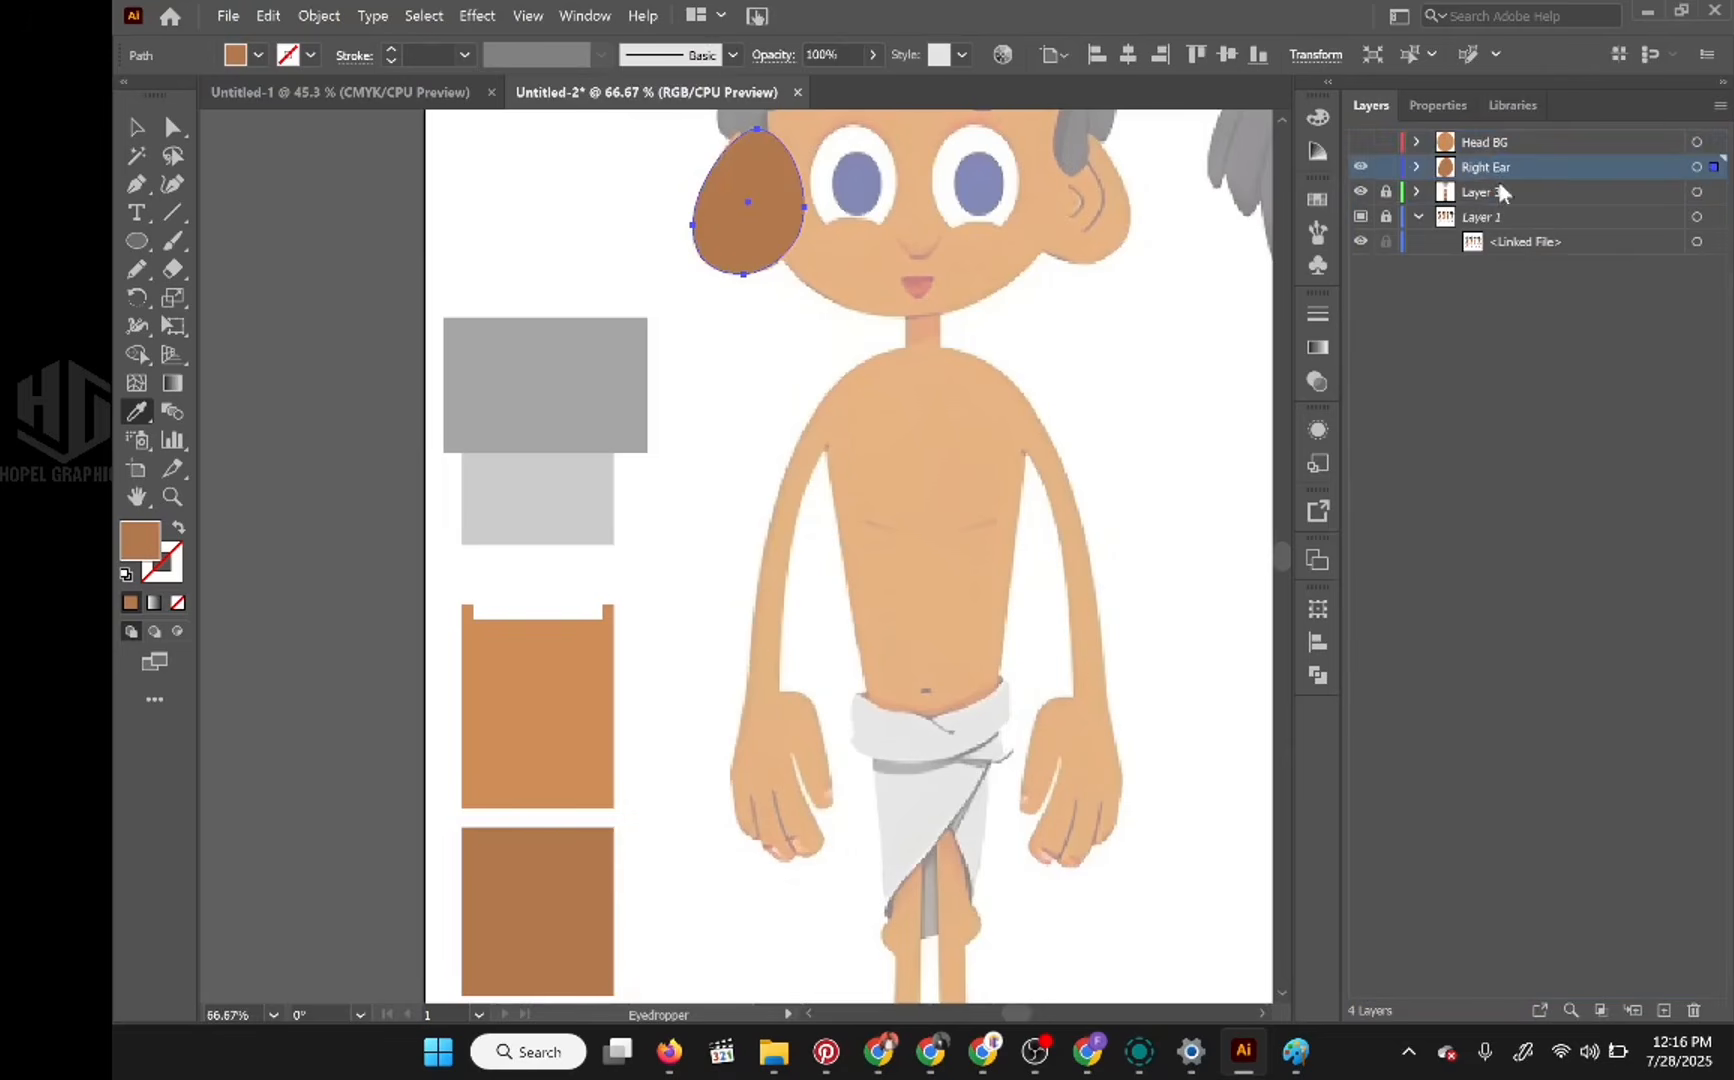
left_click(1360, 144)
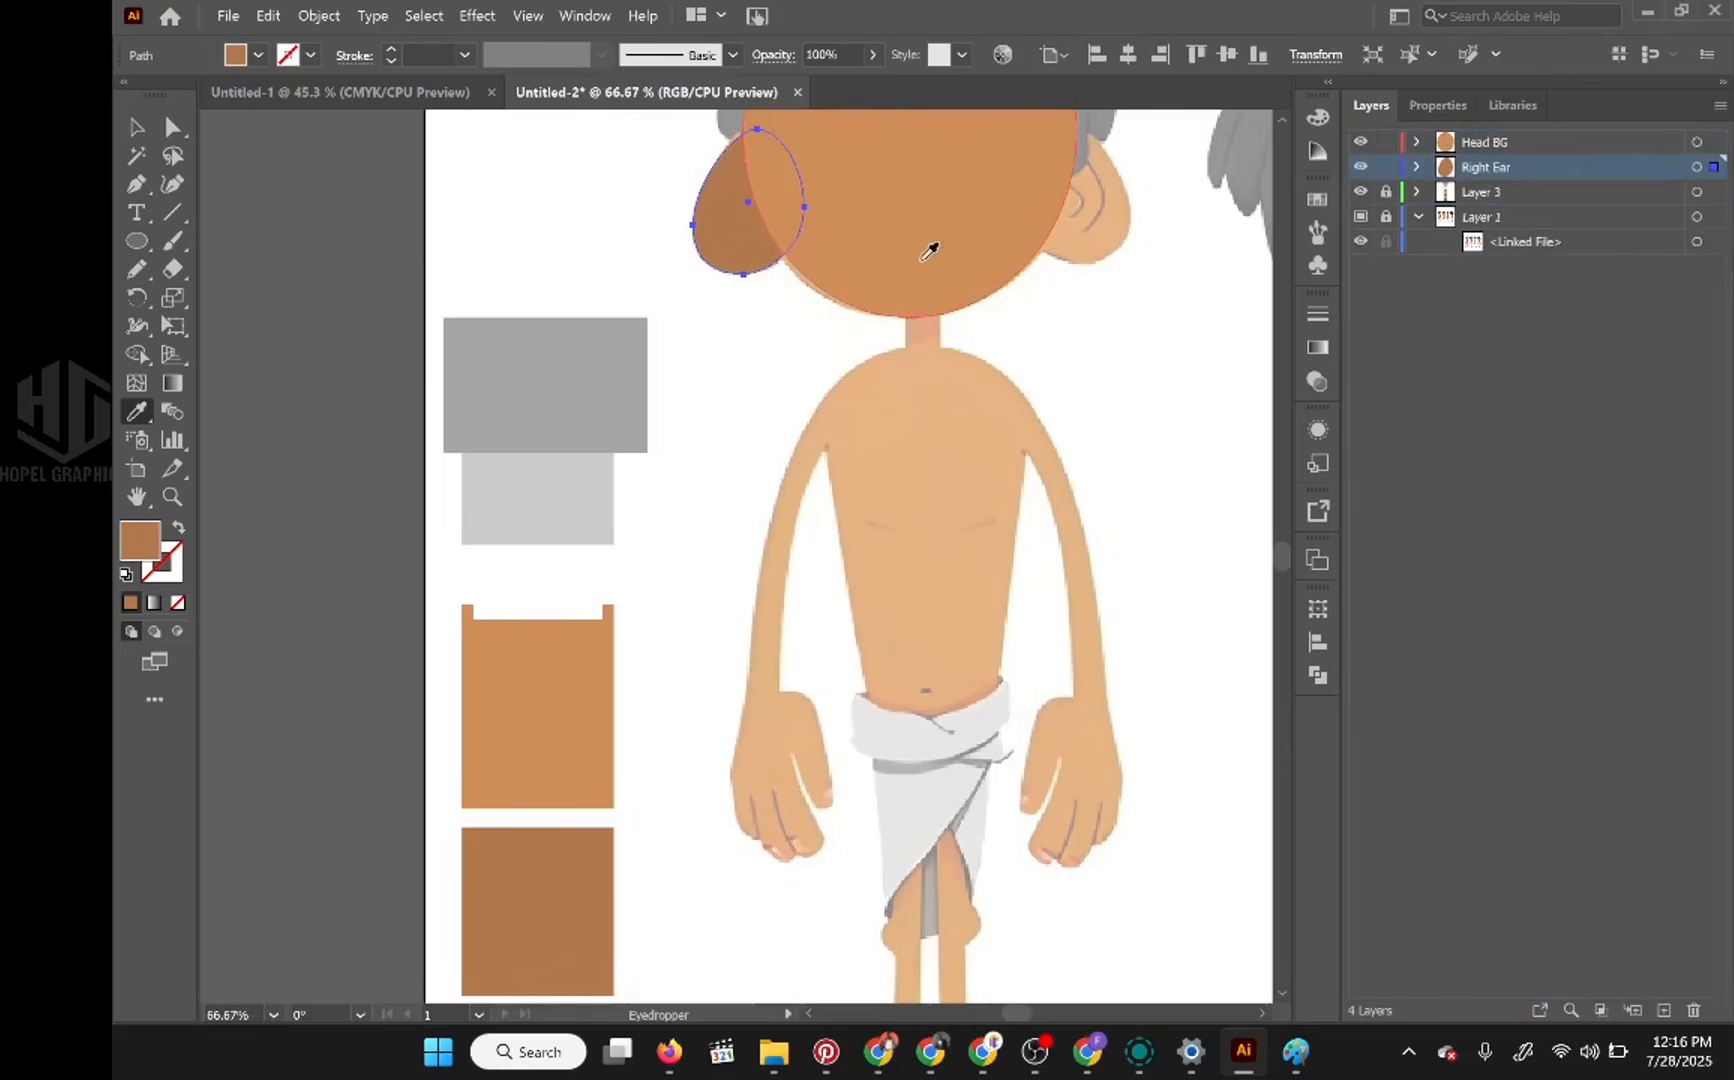
left_click_drag(906, 343, 878, 512)
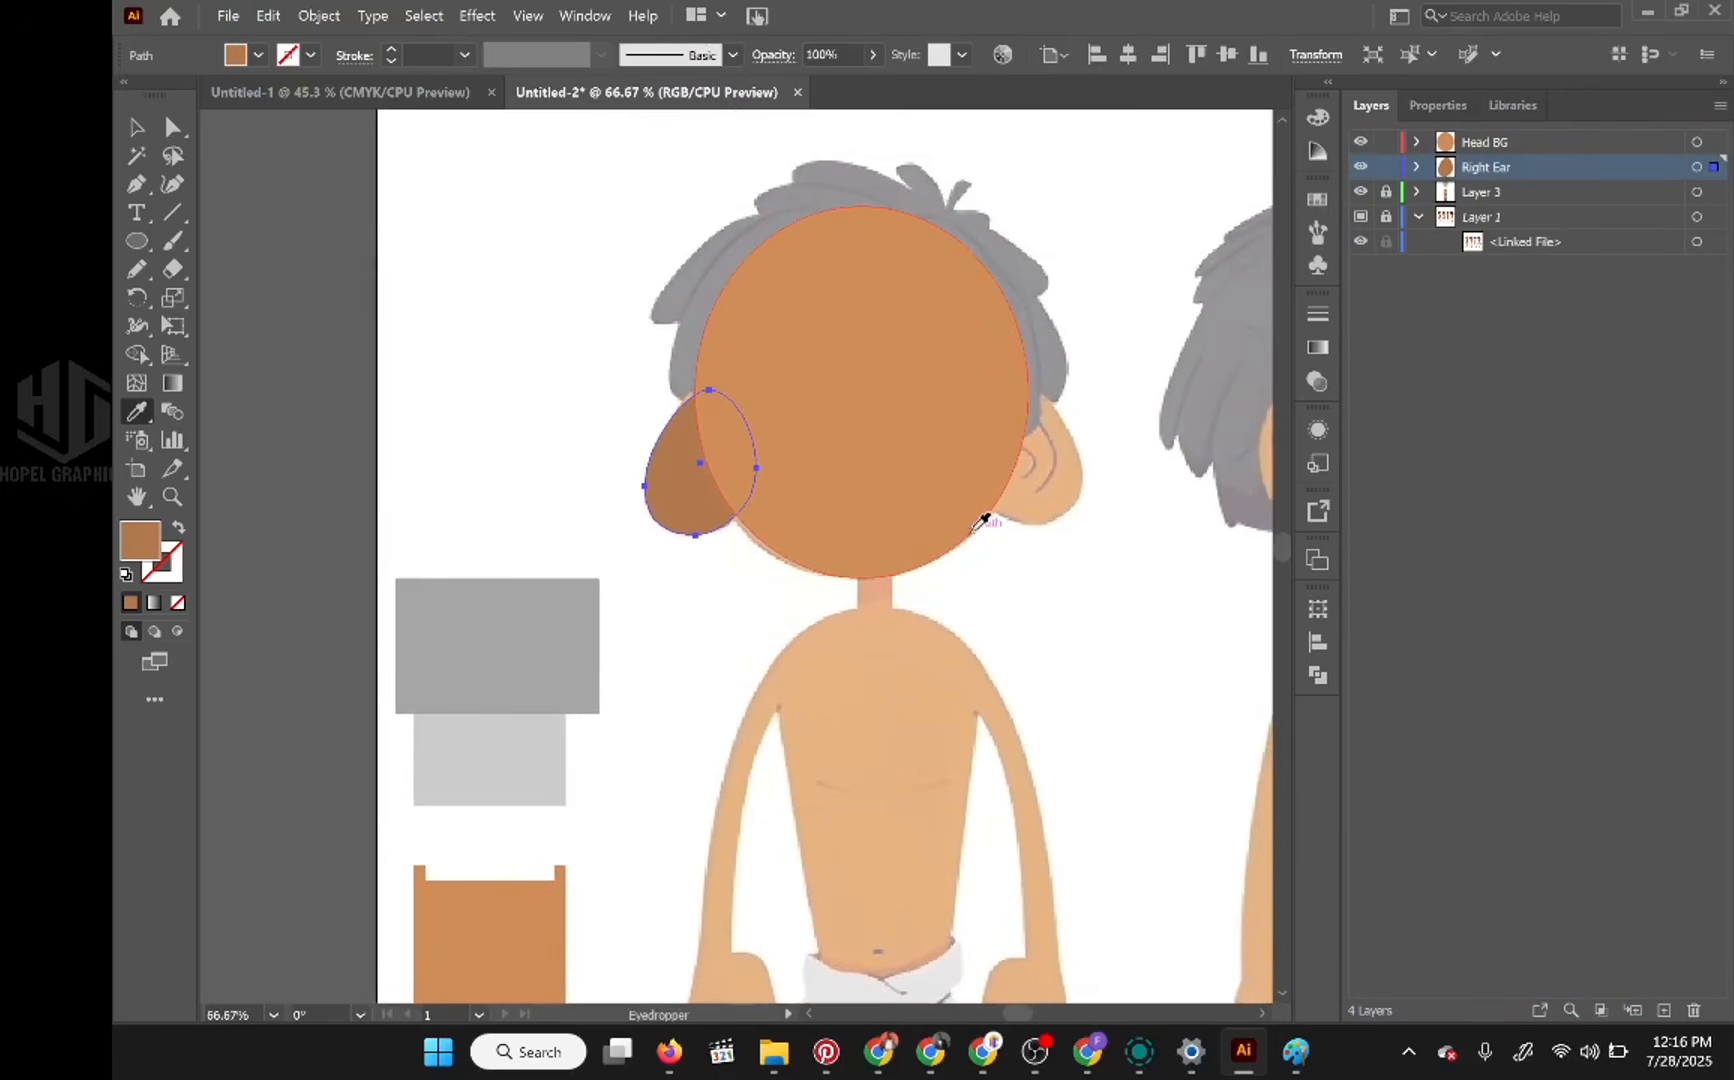
left_click_drag(983, 520, 660, 458)
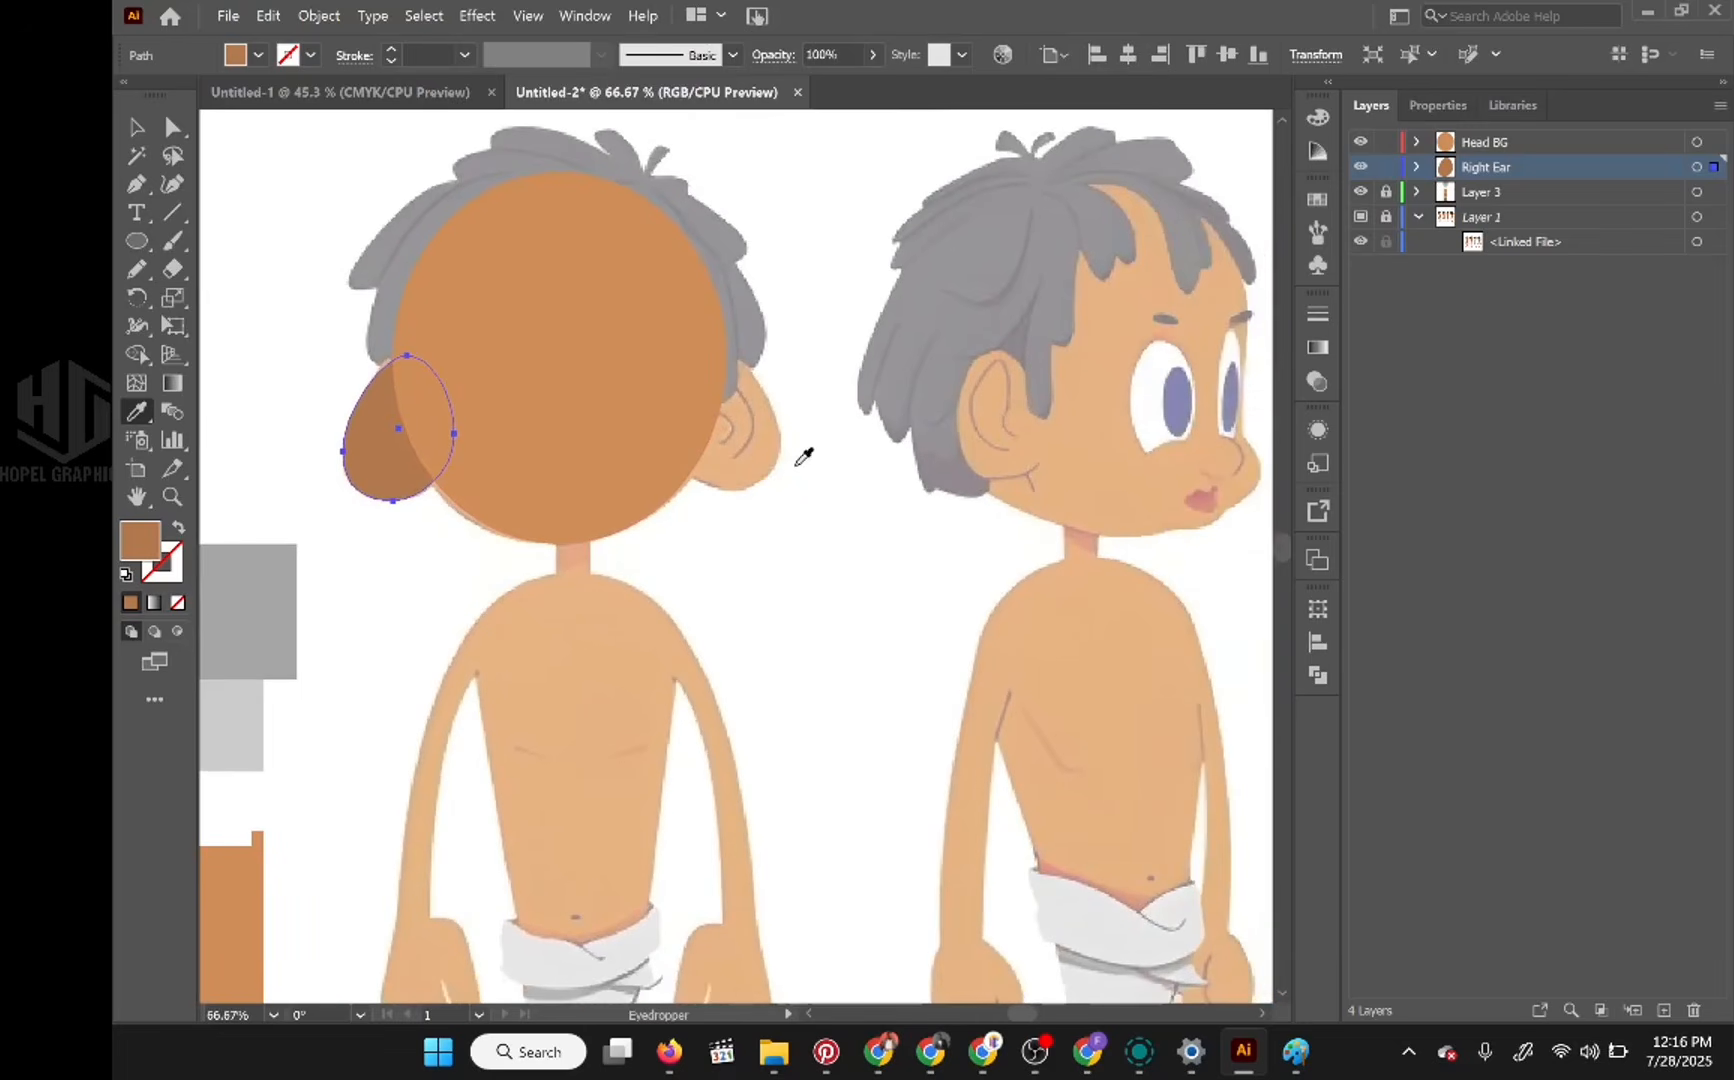
left_click_drag(775, 490, 944, 503)
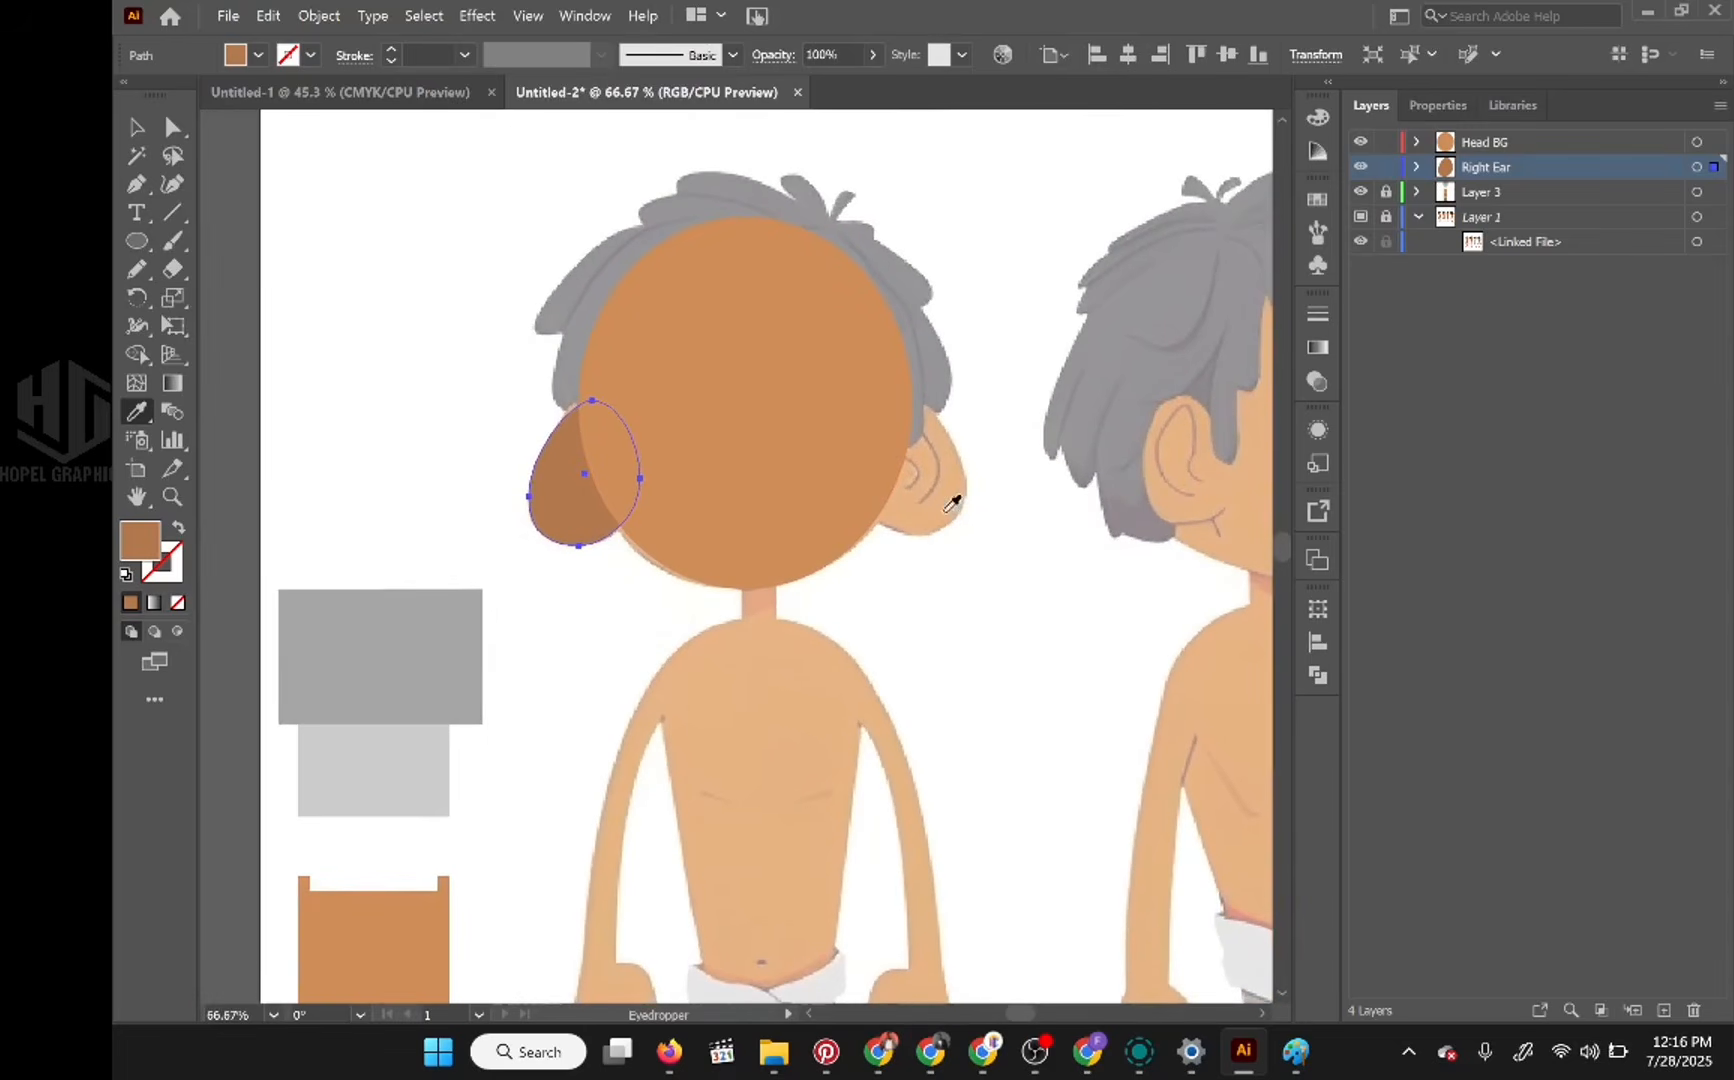
Step: Hide the Head BG layer and the filled ear path inside Right Ear, keeping the Right Ear layer itself visible
left_click(1361, 168)
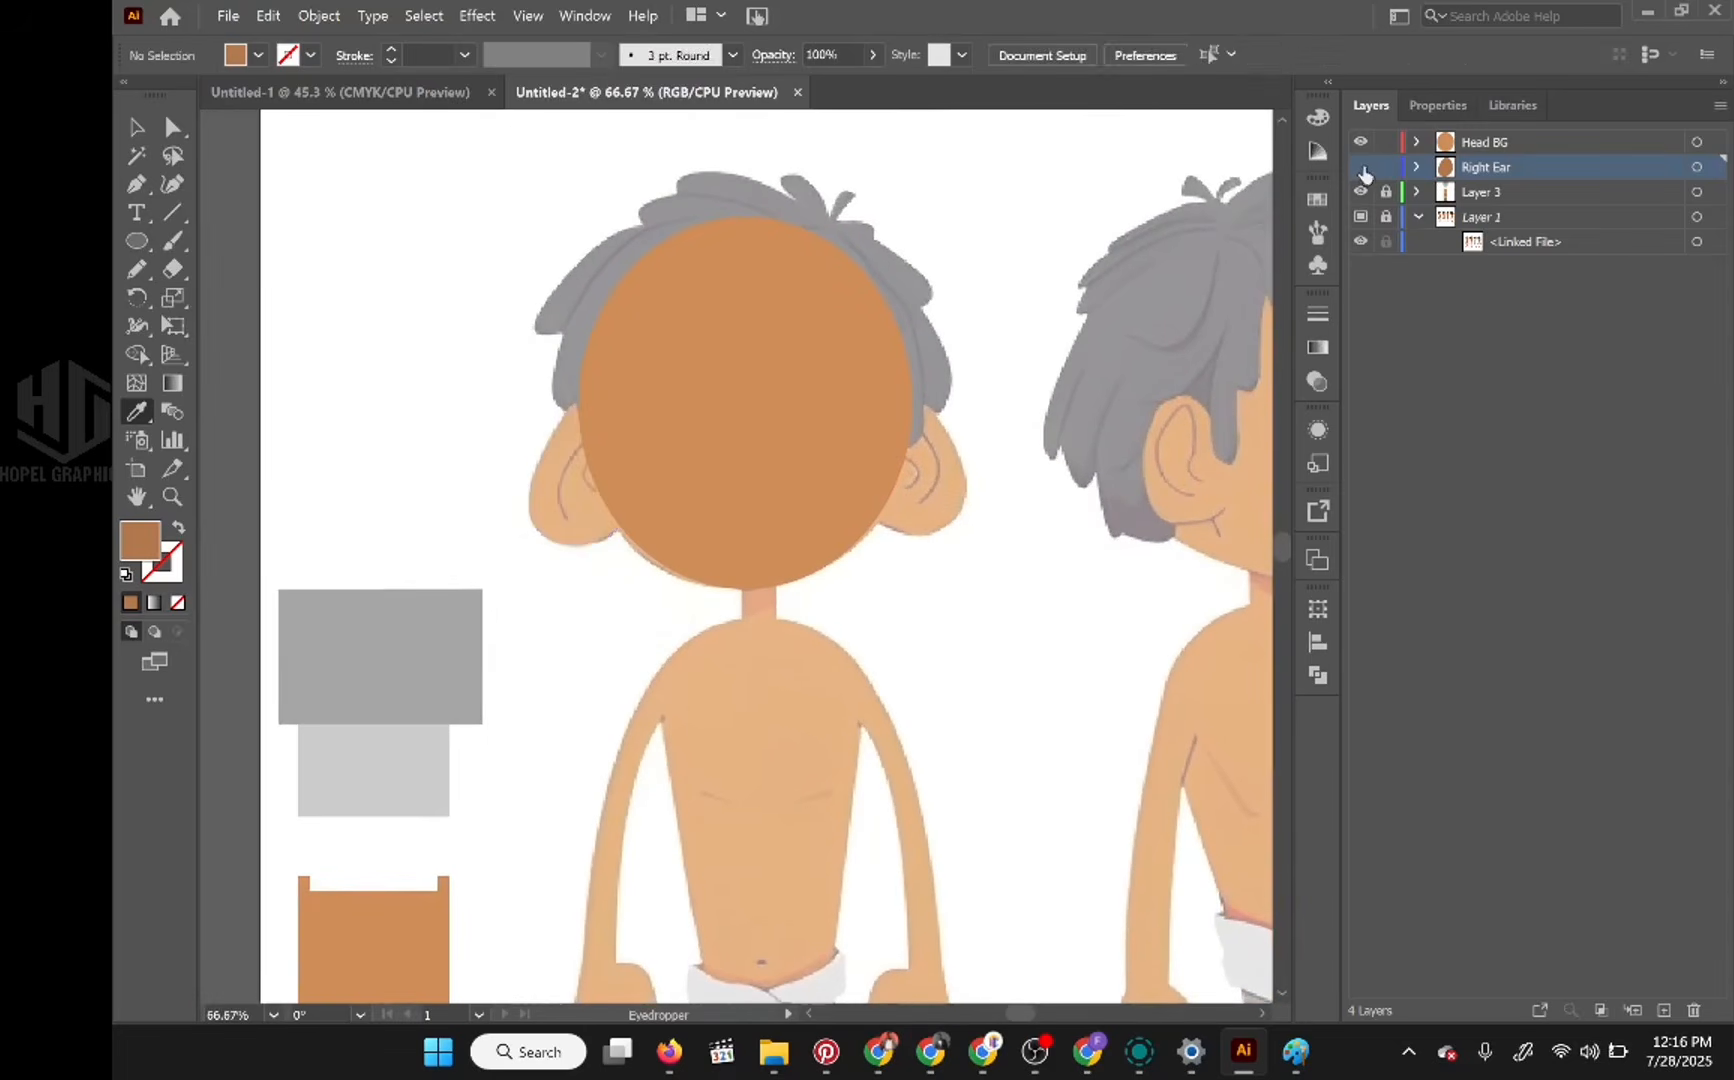
left_click(1365, 170)
left_click(1362, 168)
left_click(1361, 142)
left_click(1362, 167)
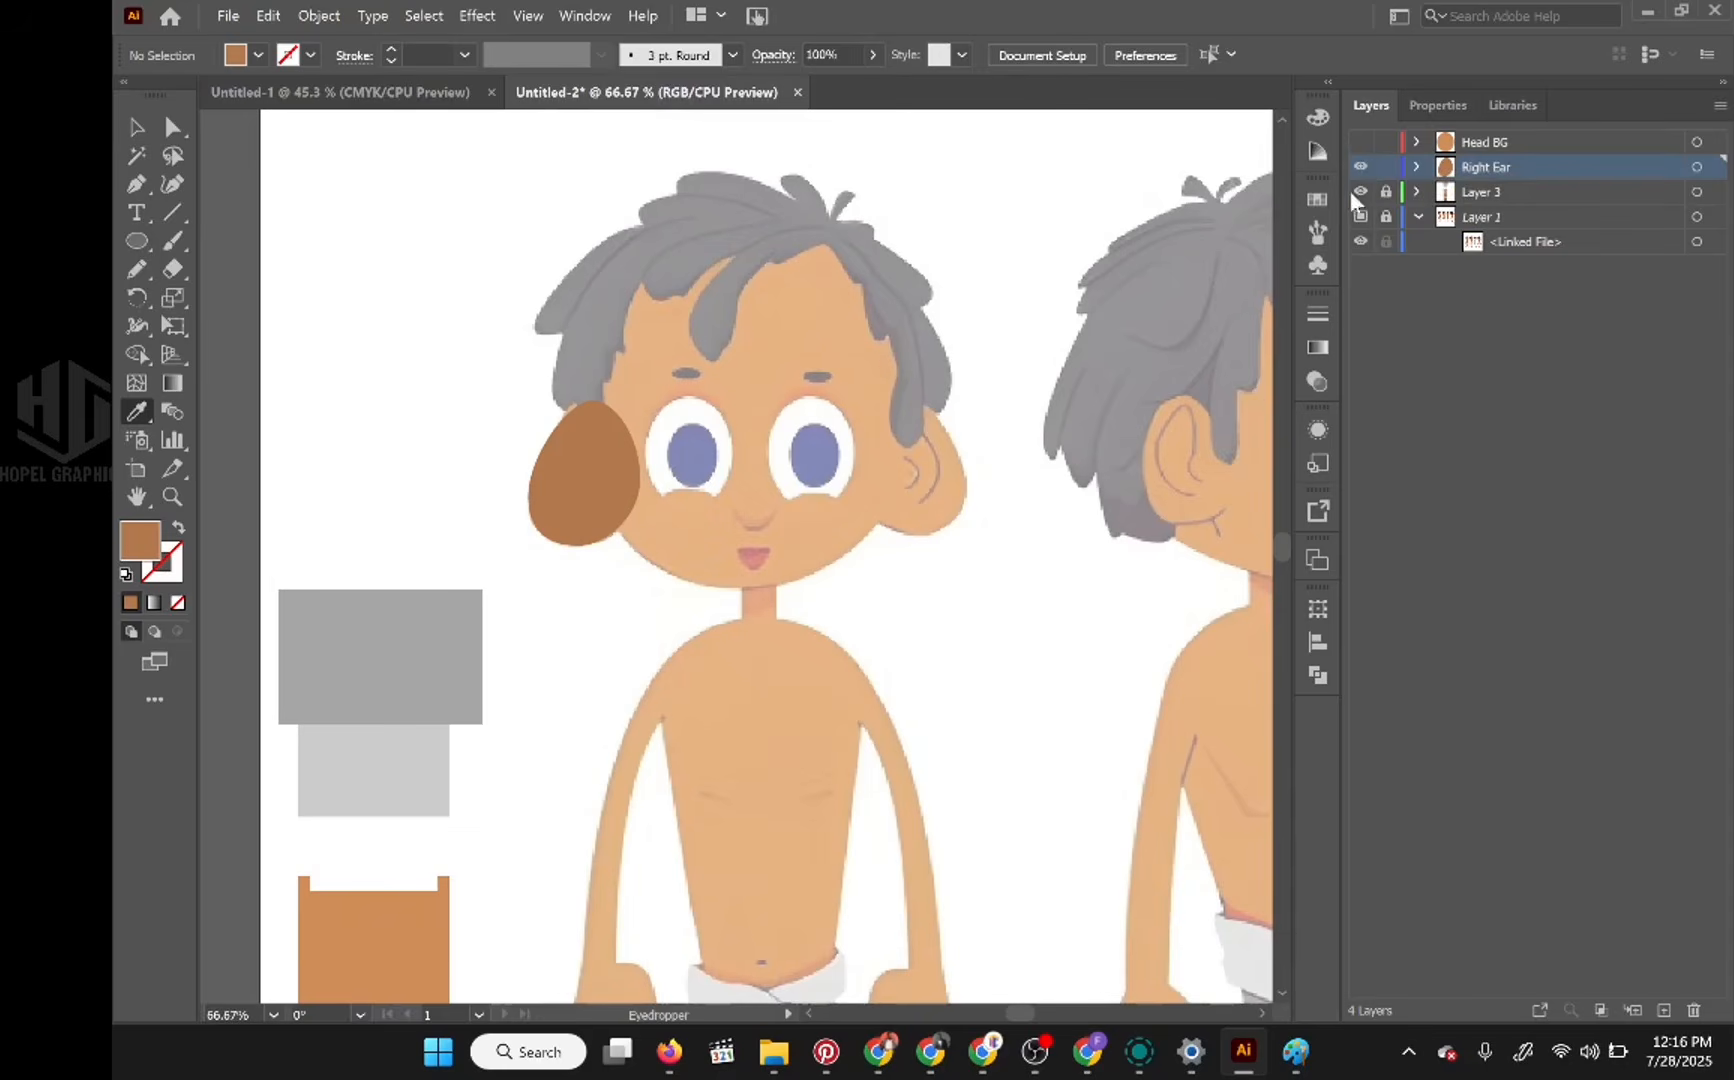
left_click(1418, 167)
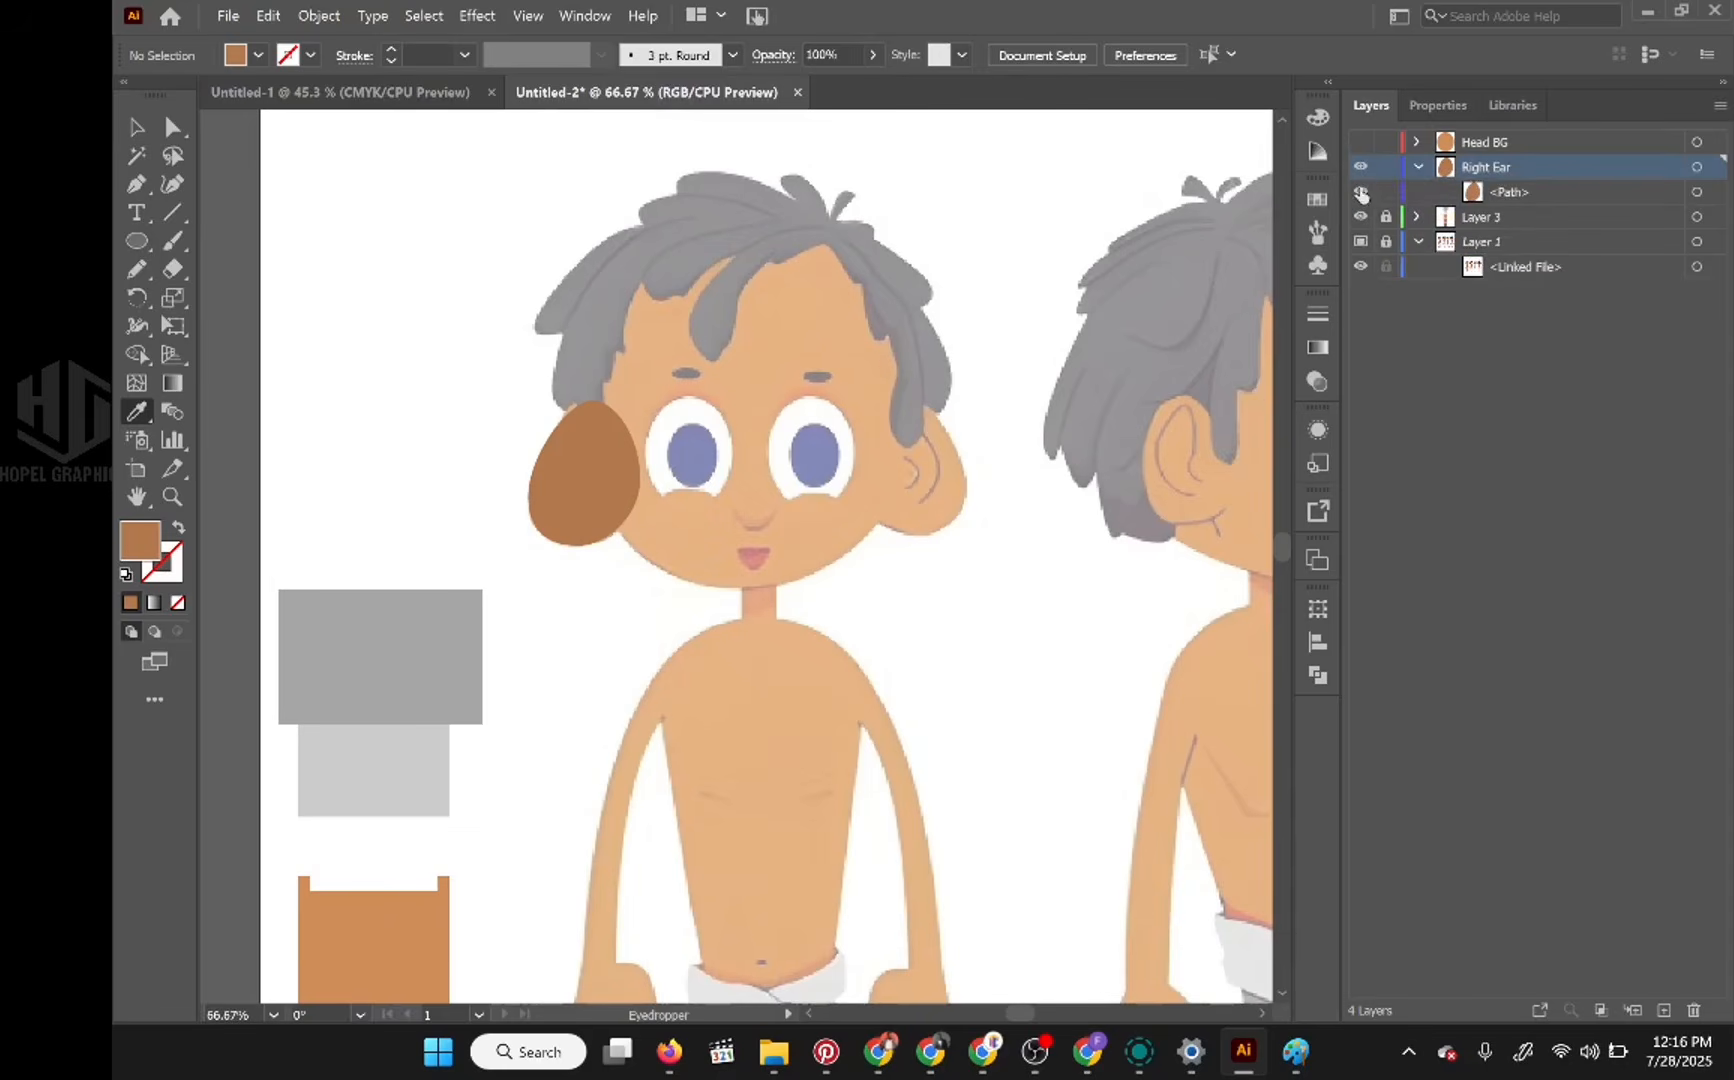
left_click(1361, 192)
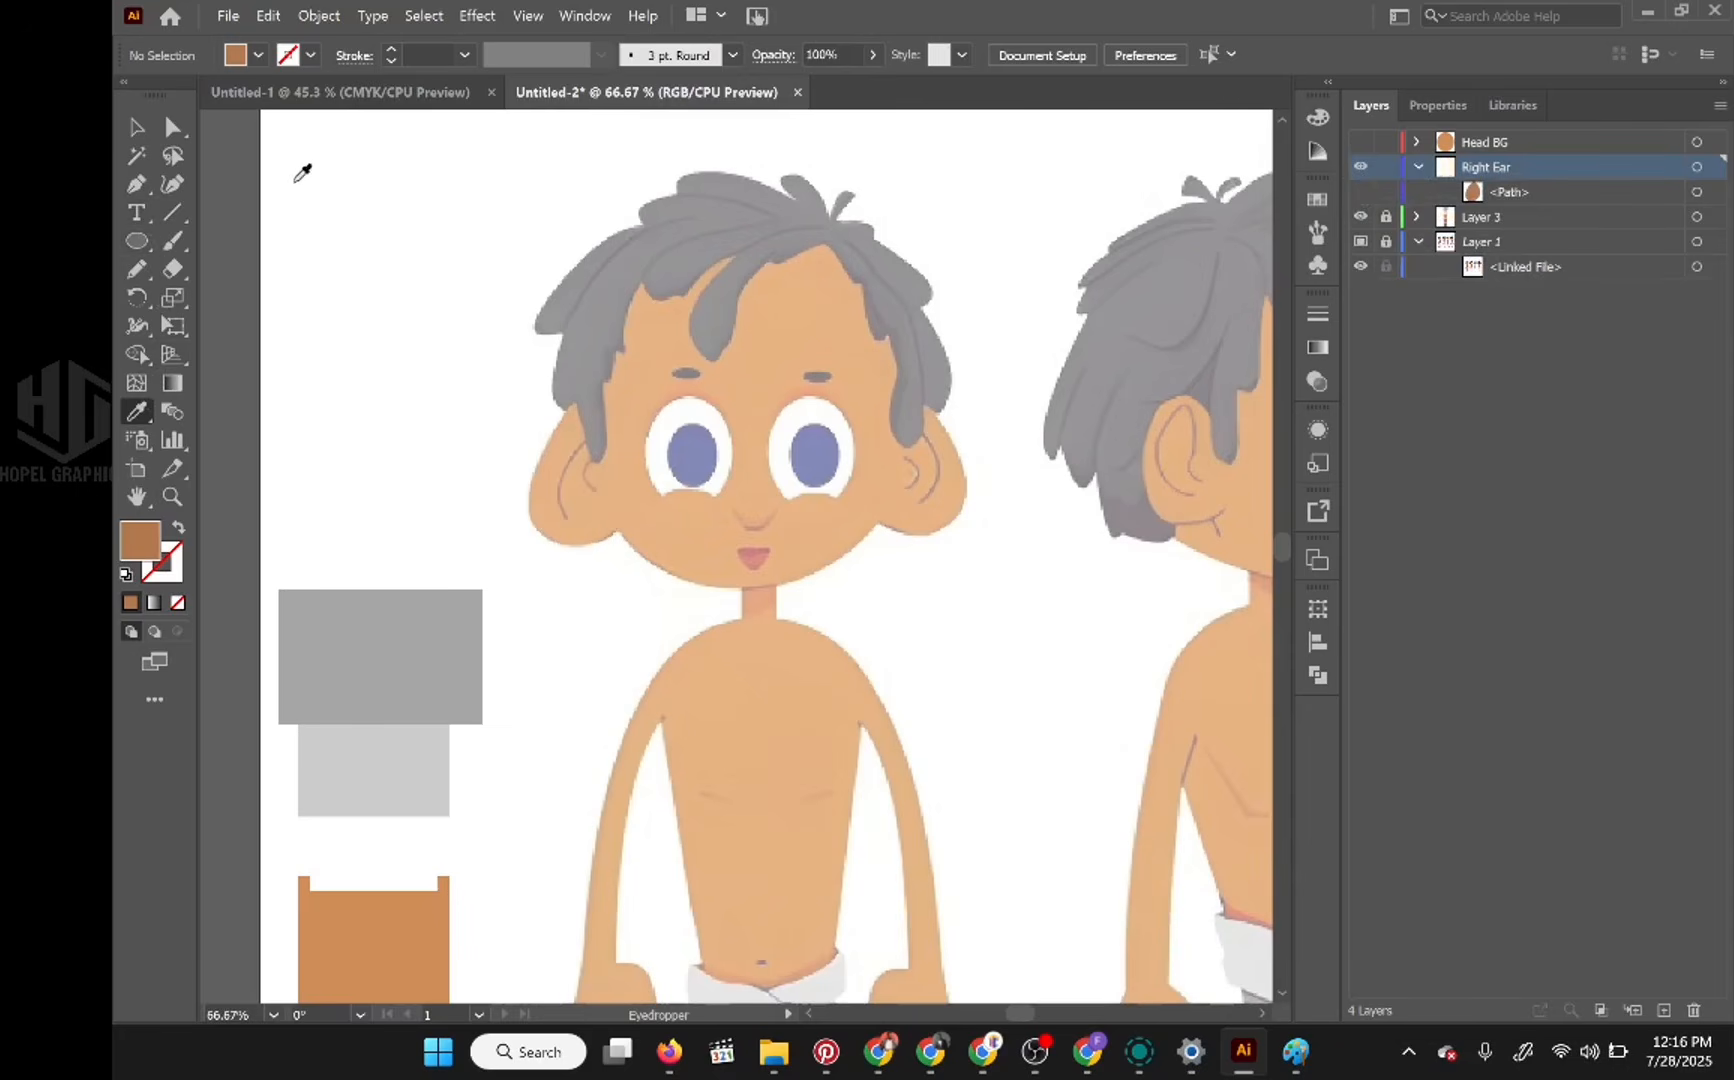
Step: Sample the darker third brown swatch for the Paintbrush, try a stroke along the inner ear line, and undo it
key("b")
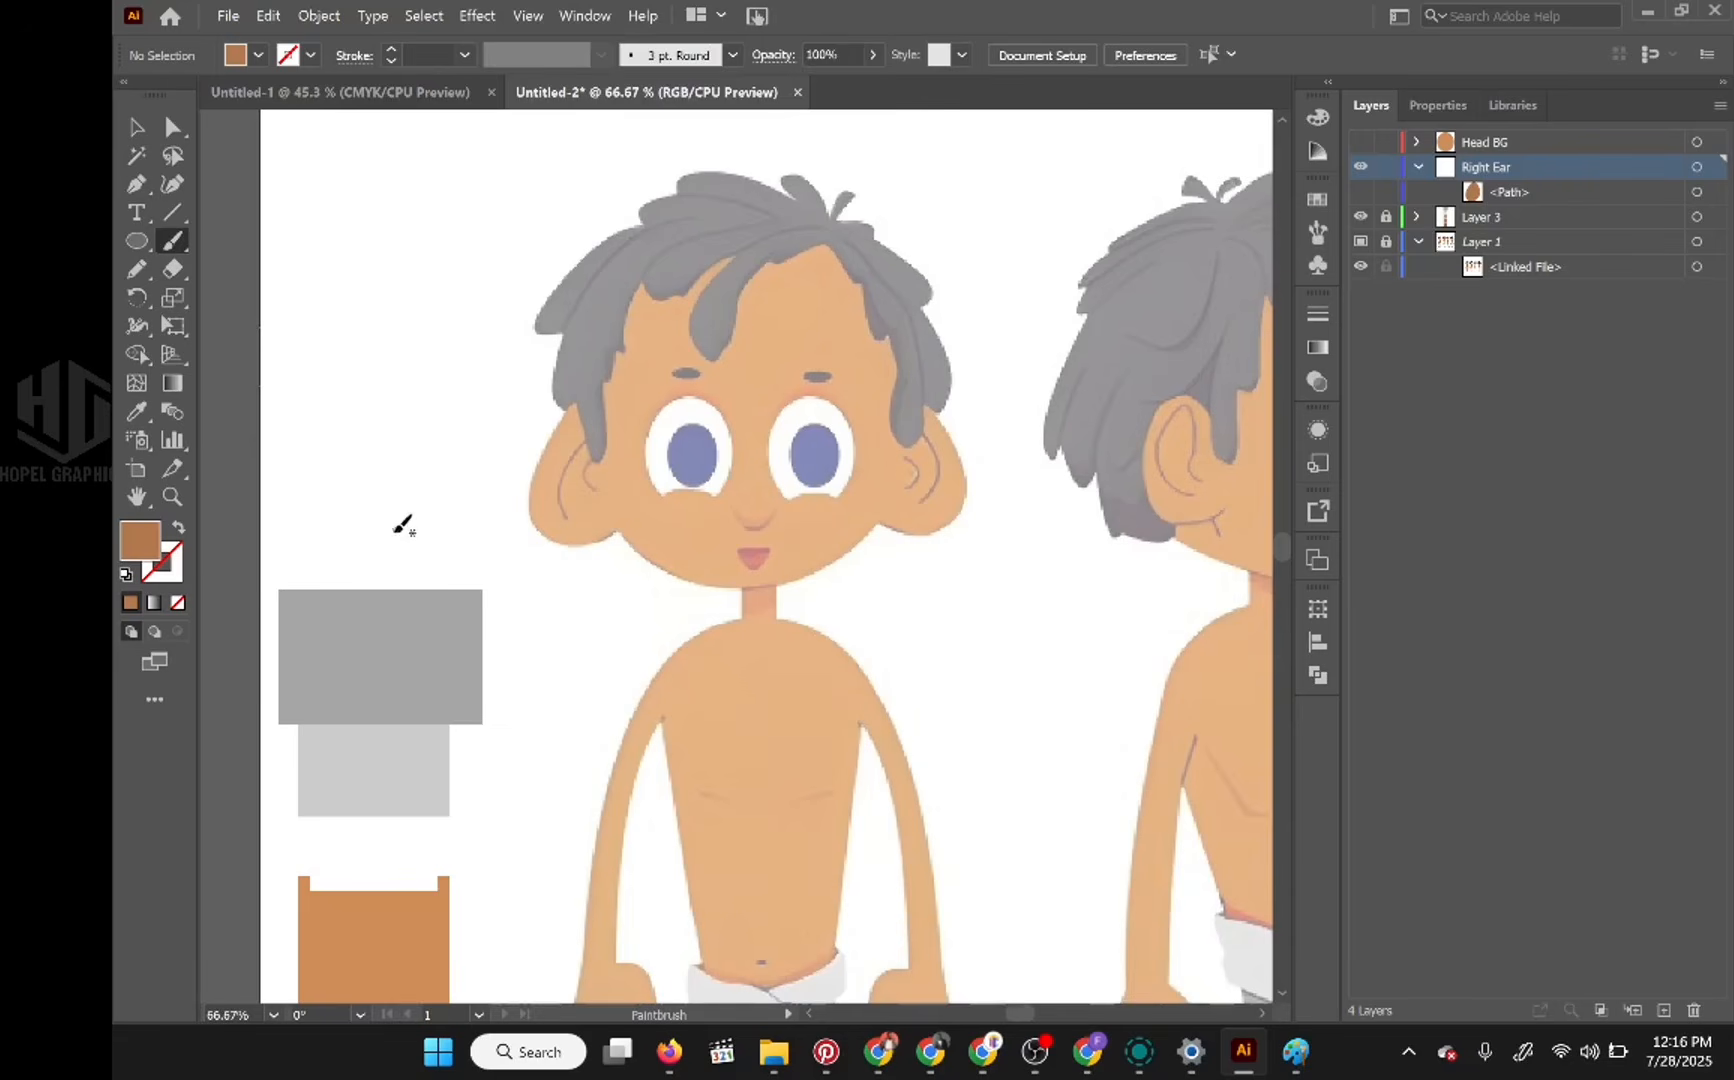
left_click(139, 414)
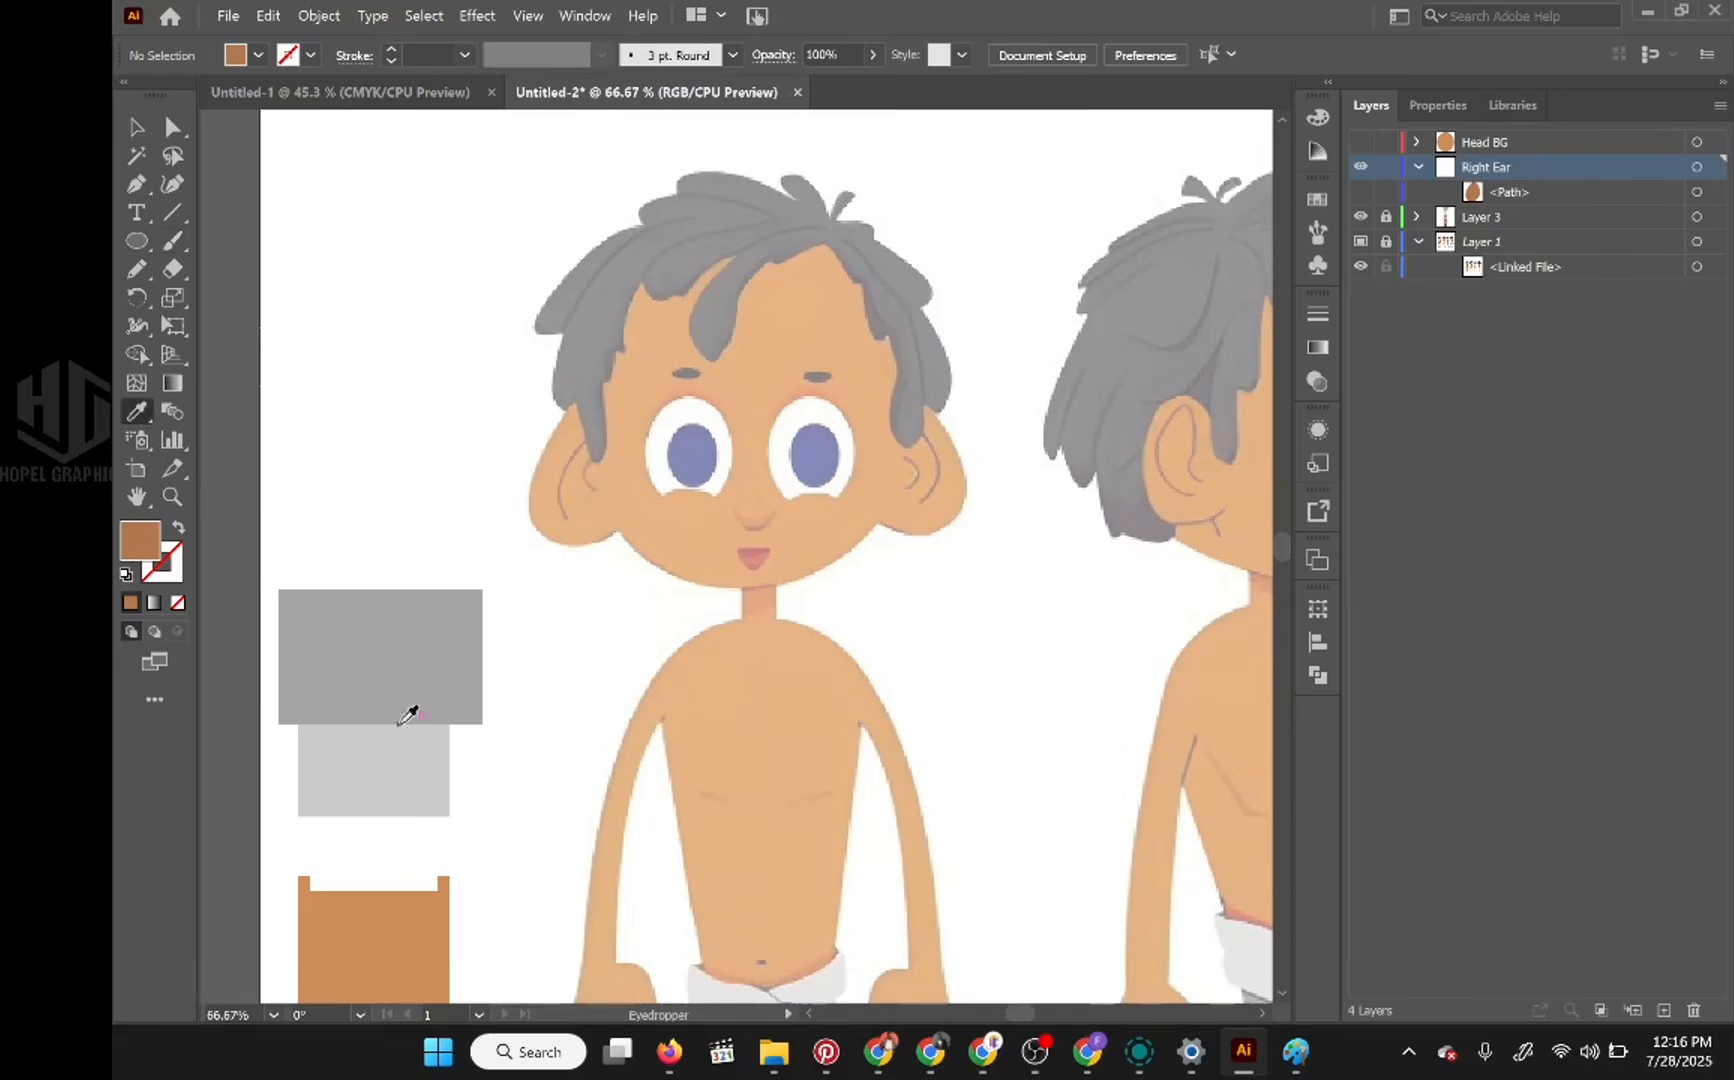
left_click_drag(414, 720, 557, 272)
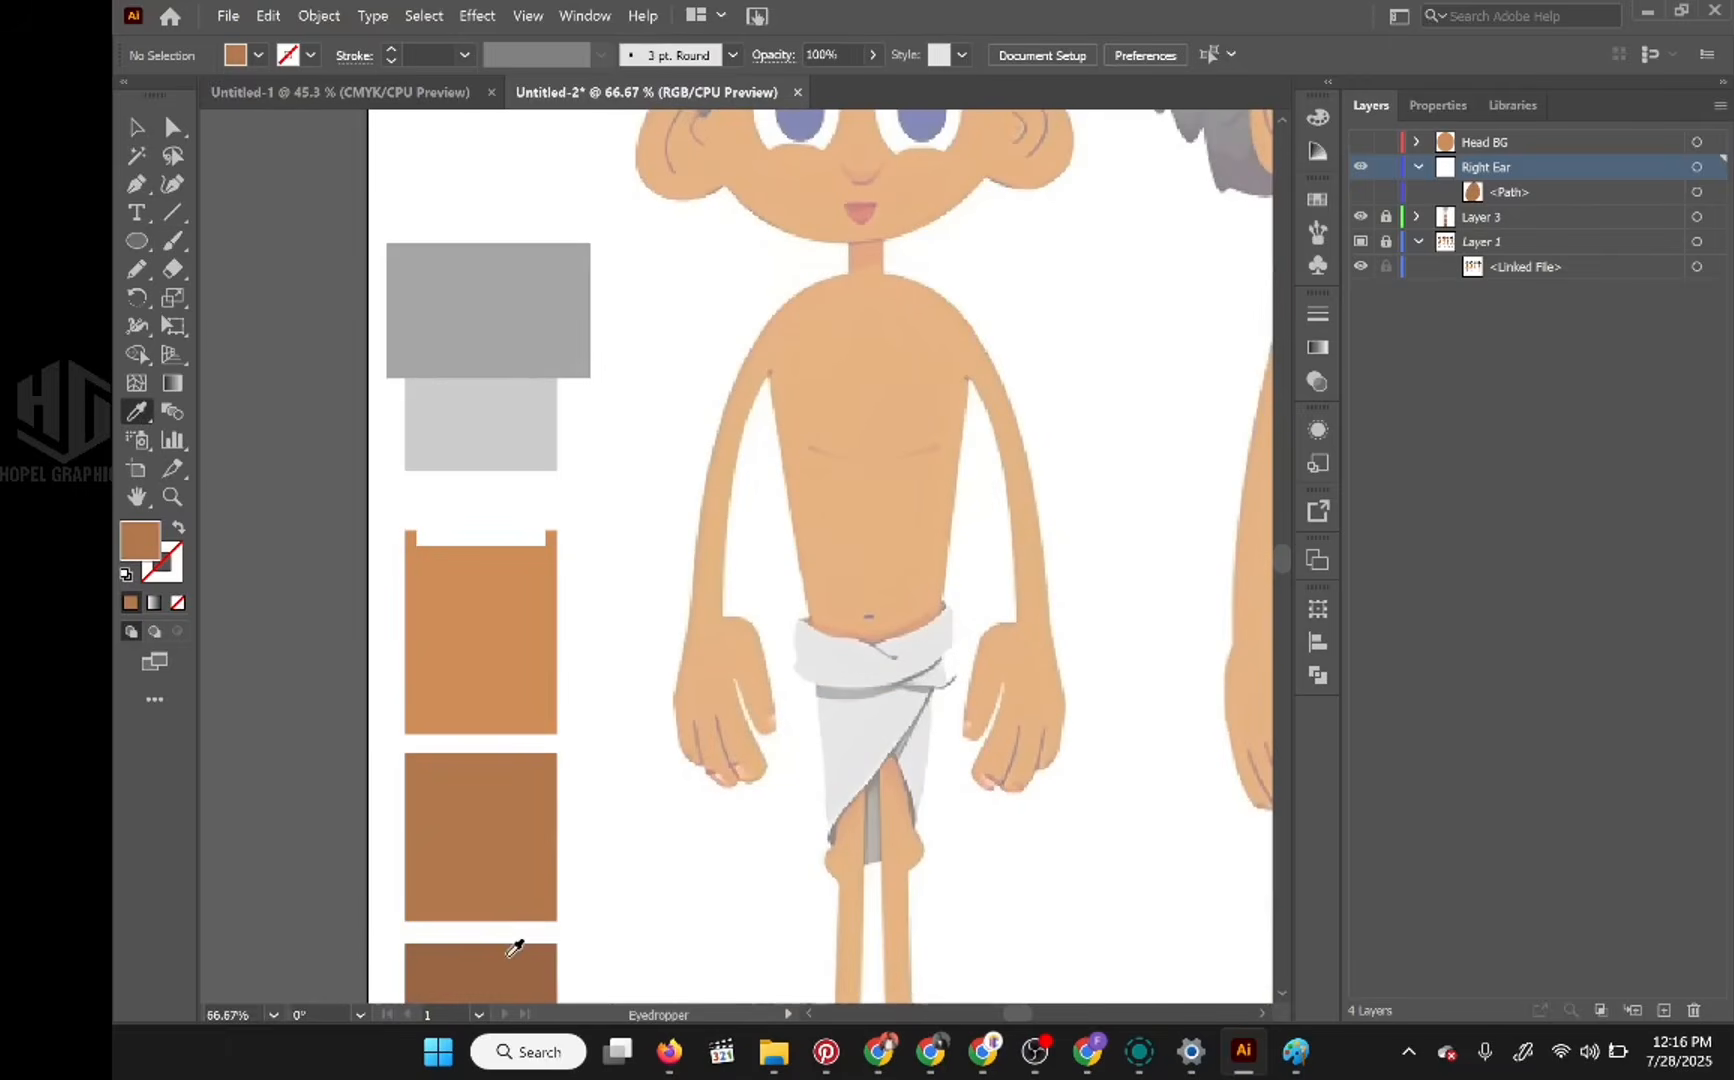
left_click_drag(597, 383, 545, 705)
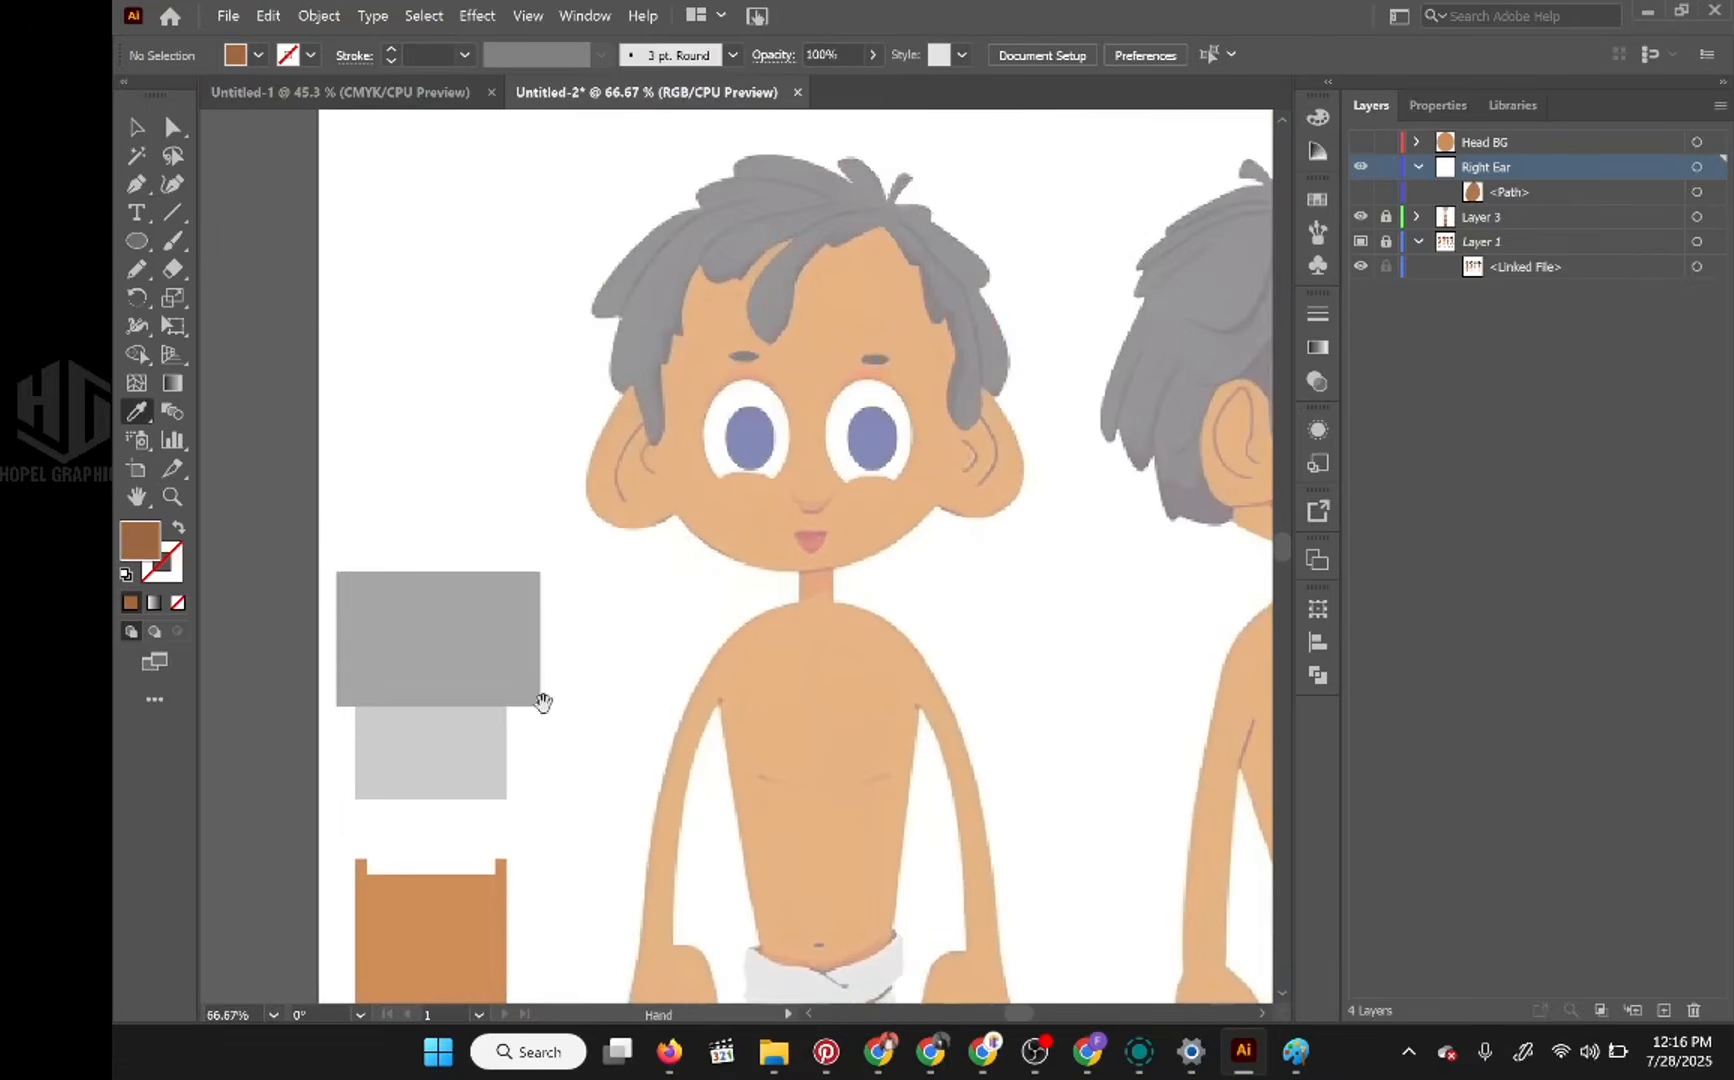
left_click(175, 243)
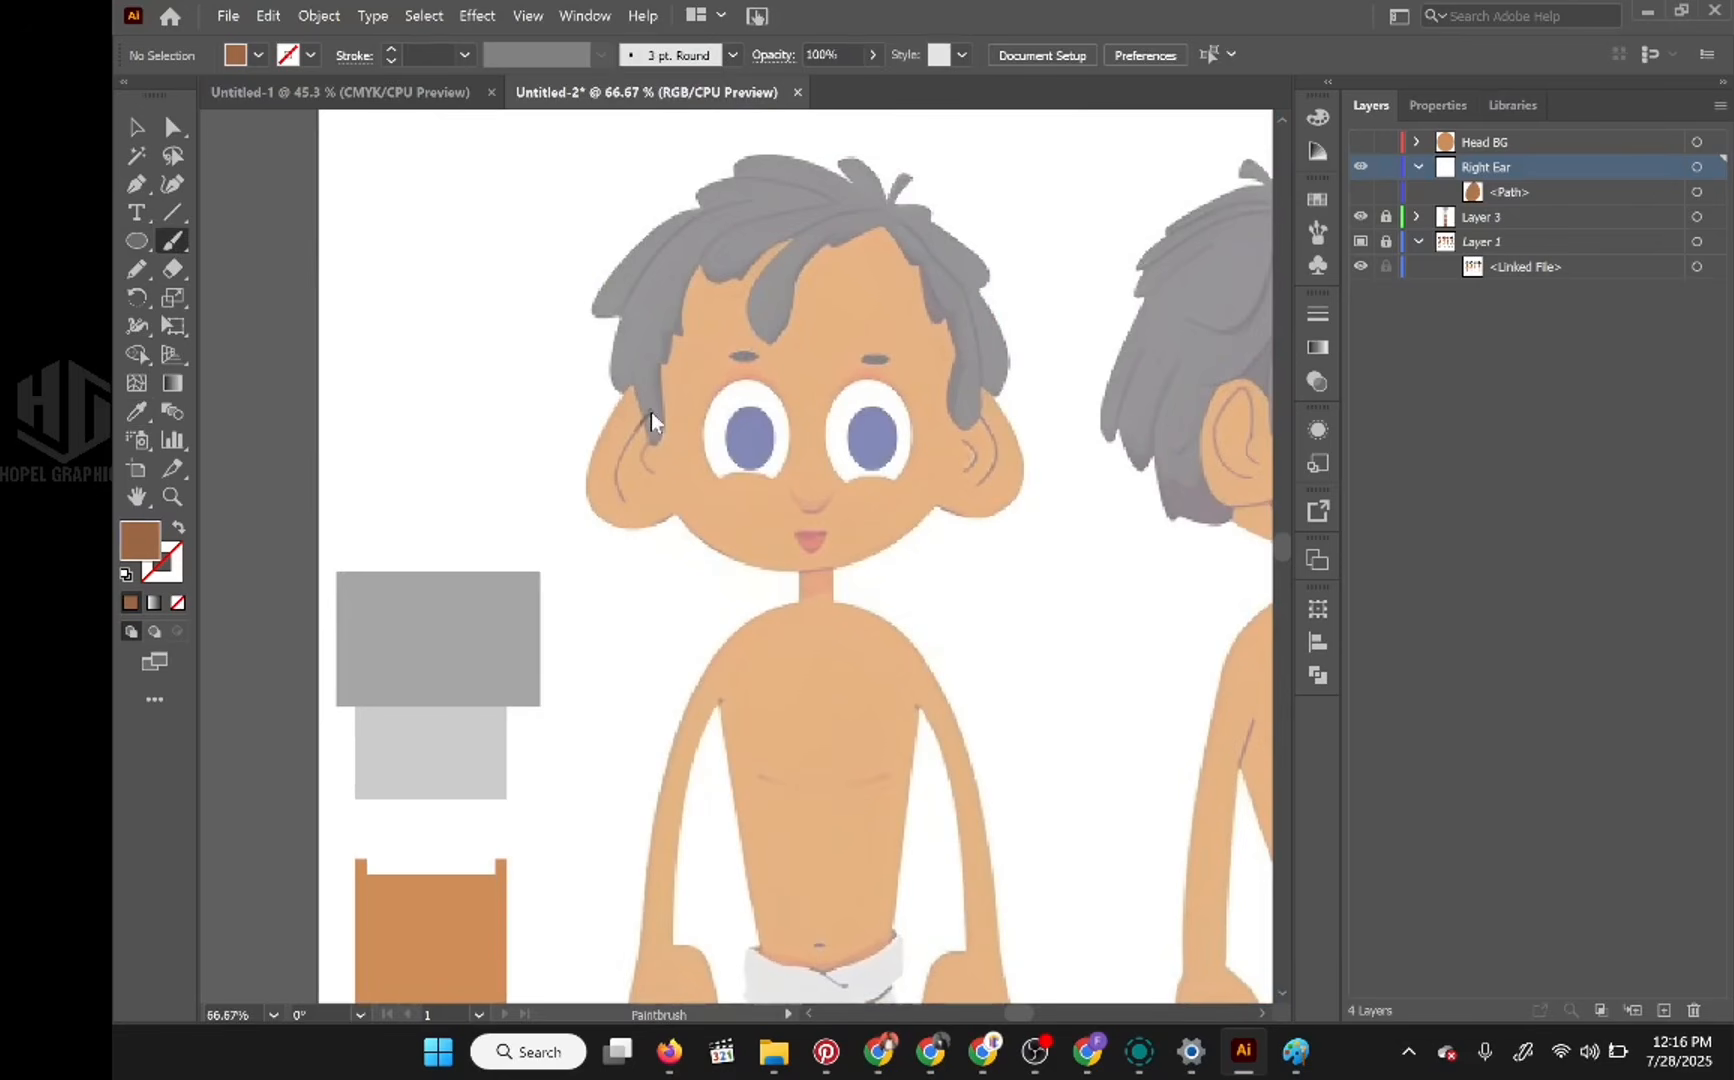
left_click_drag(648, 414, 619, 498)
key("ctrl+z")
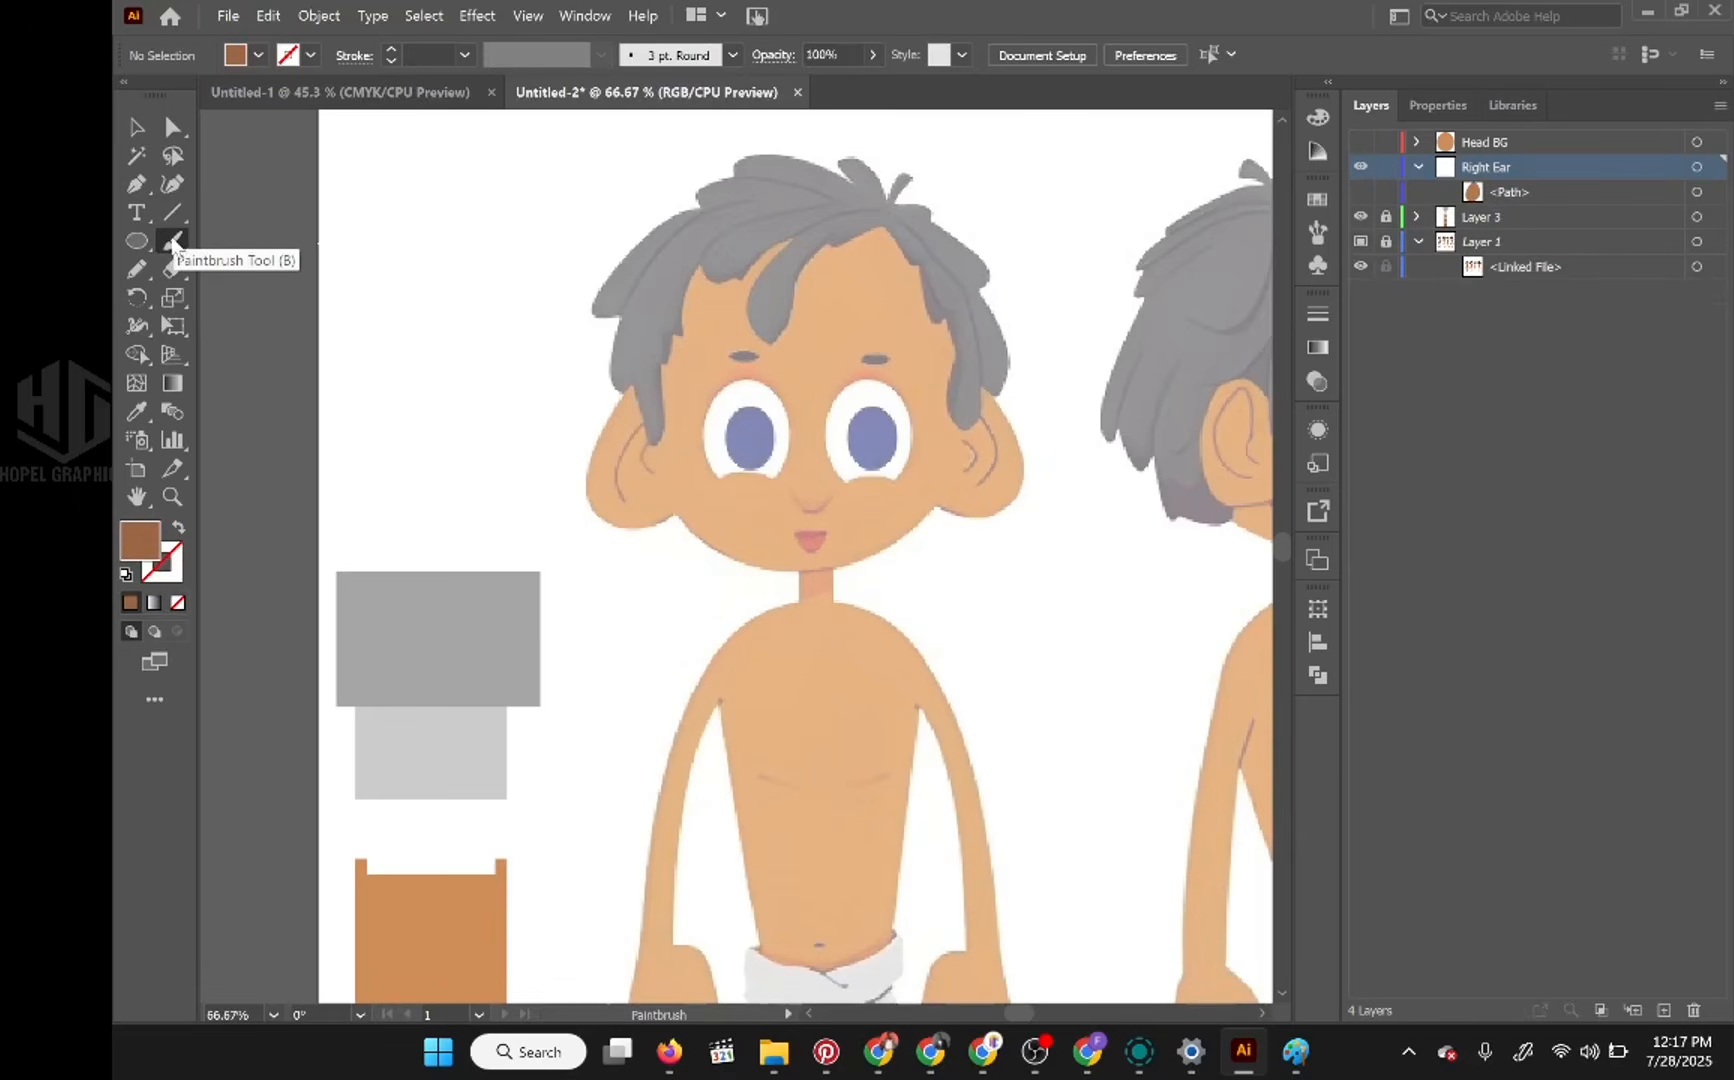
Step: Set the Paintbrush fidelity fully to Accurate and paint a U-shaped test stroke on the cheek beside the mouth
double_click(173, 242)
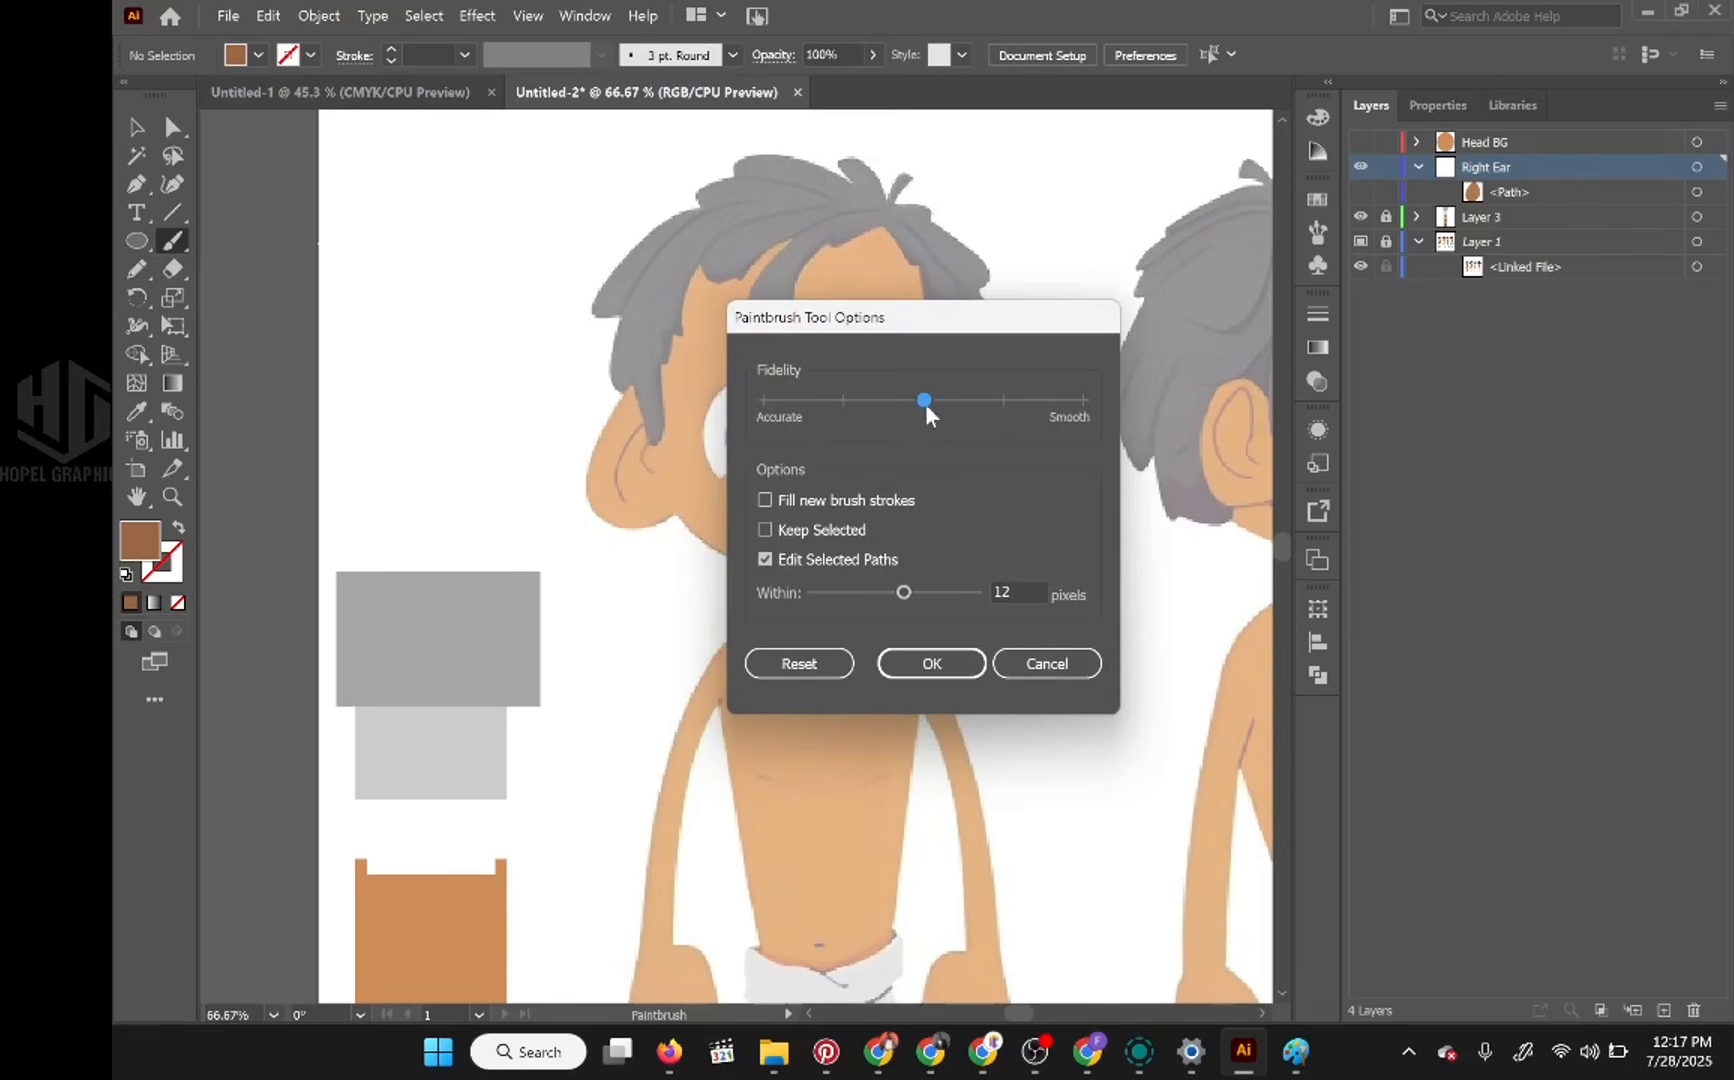
left_click_drag(995, 332, 895, 320)
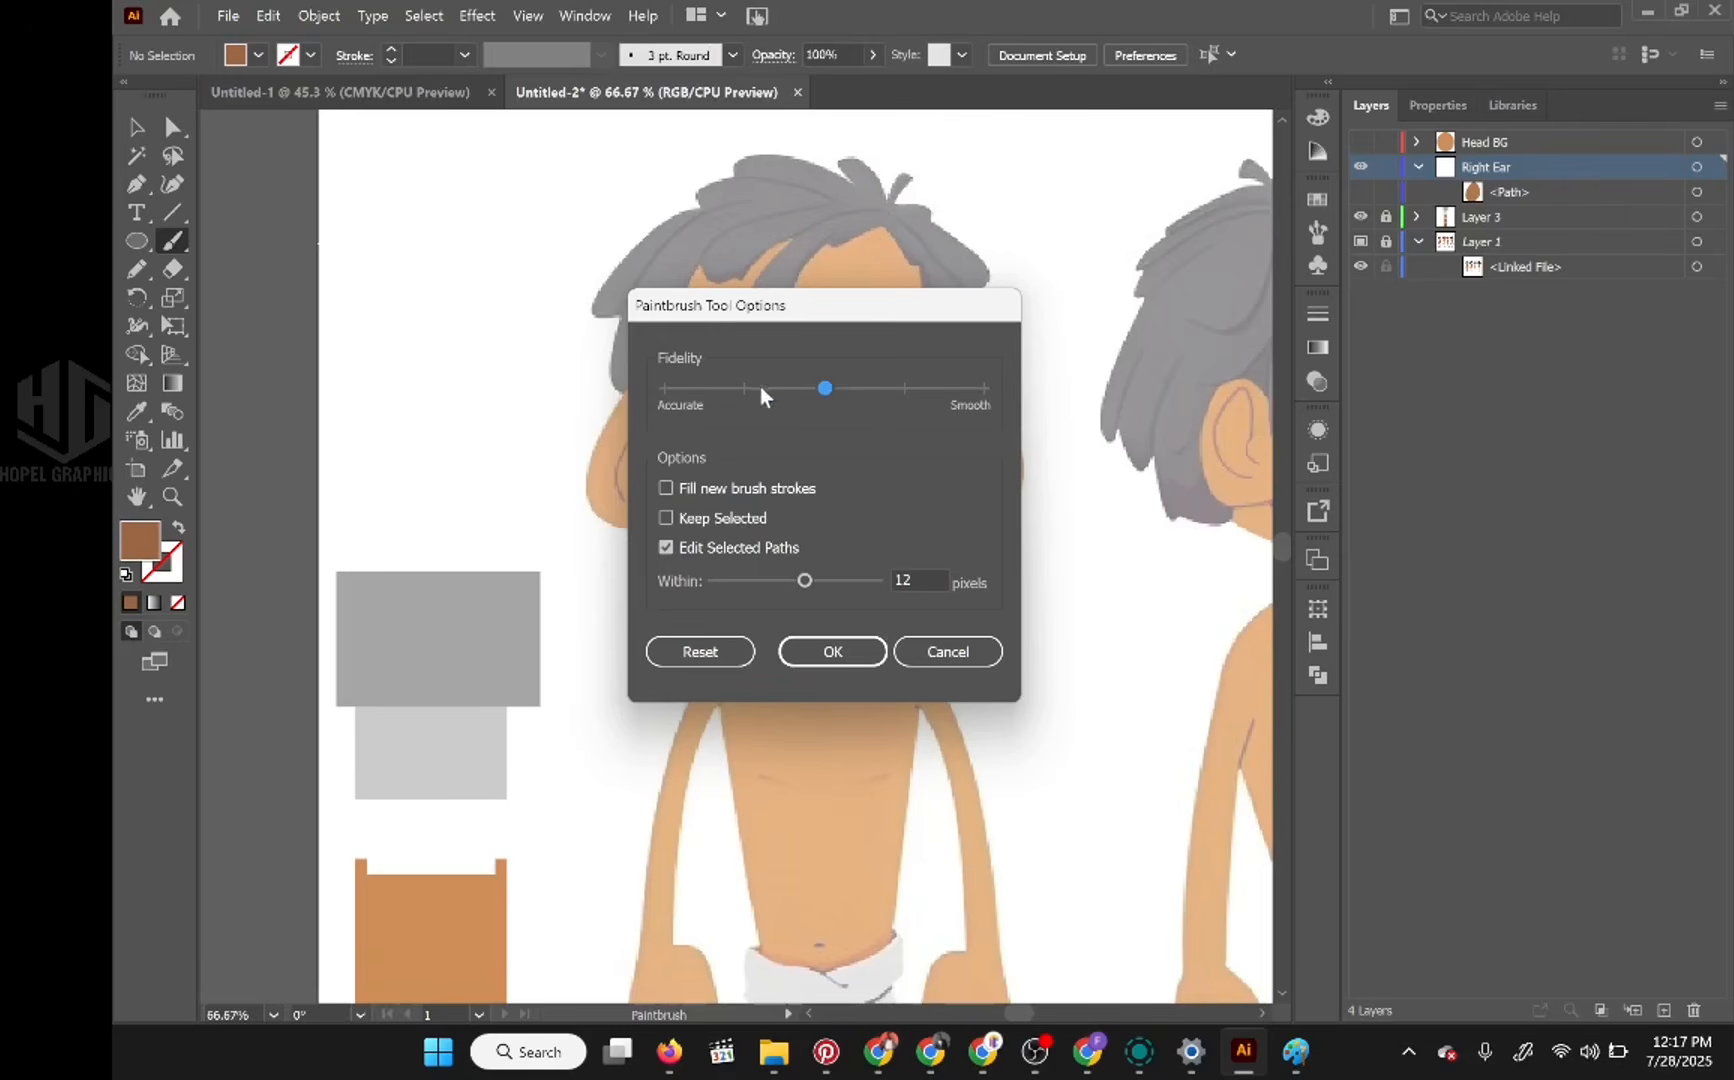
left_click(667, 390)
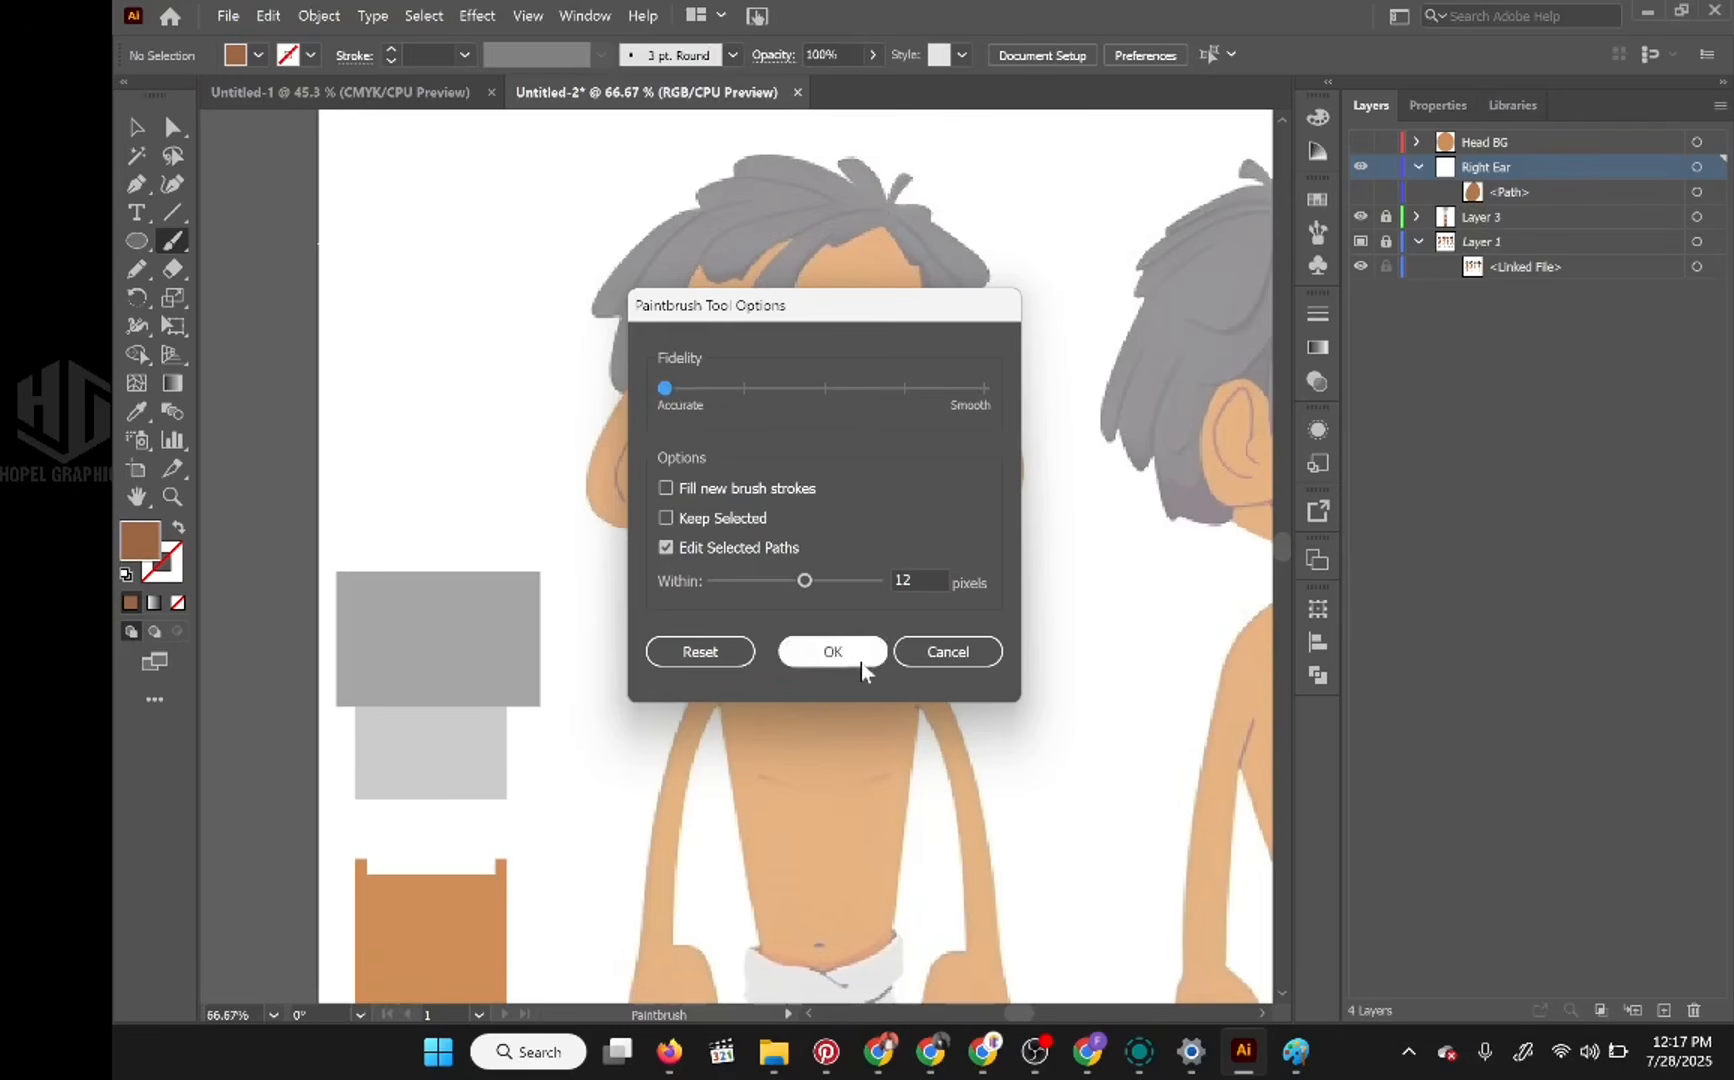
left_click(830, 651)
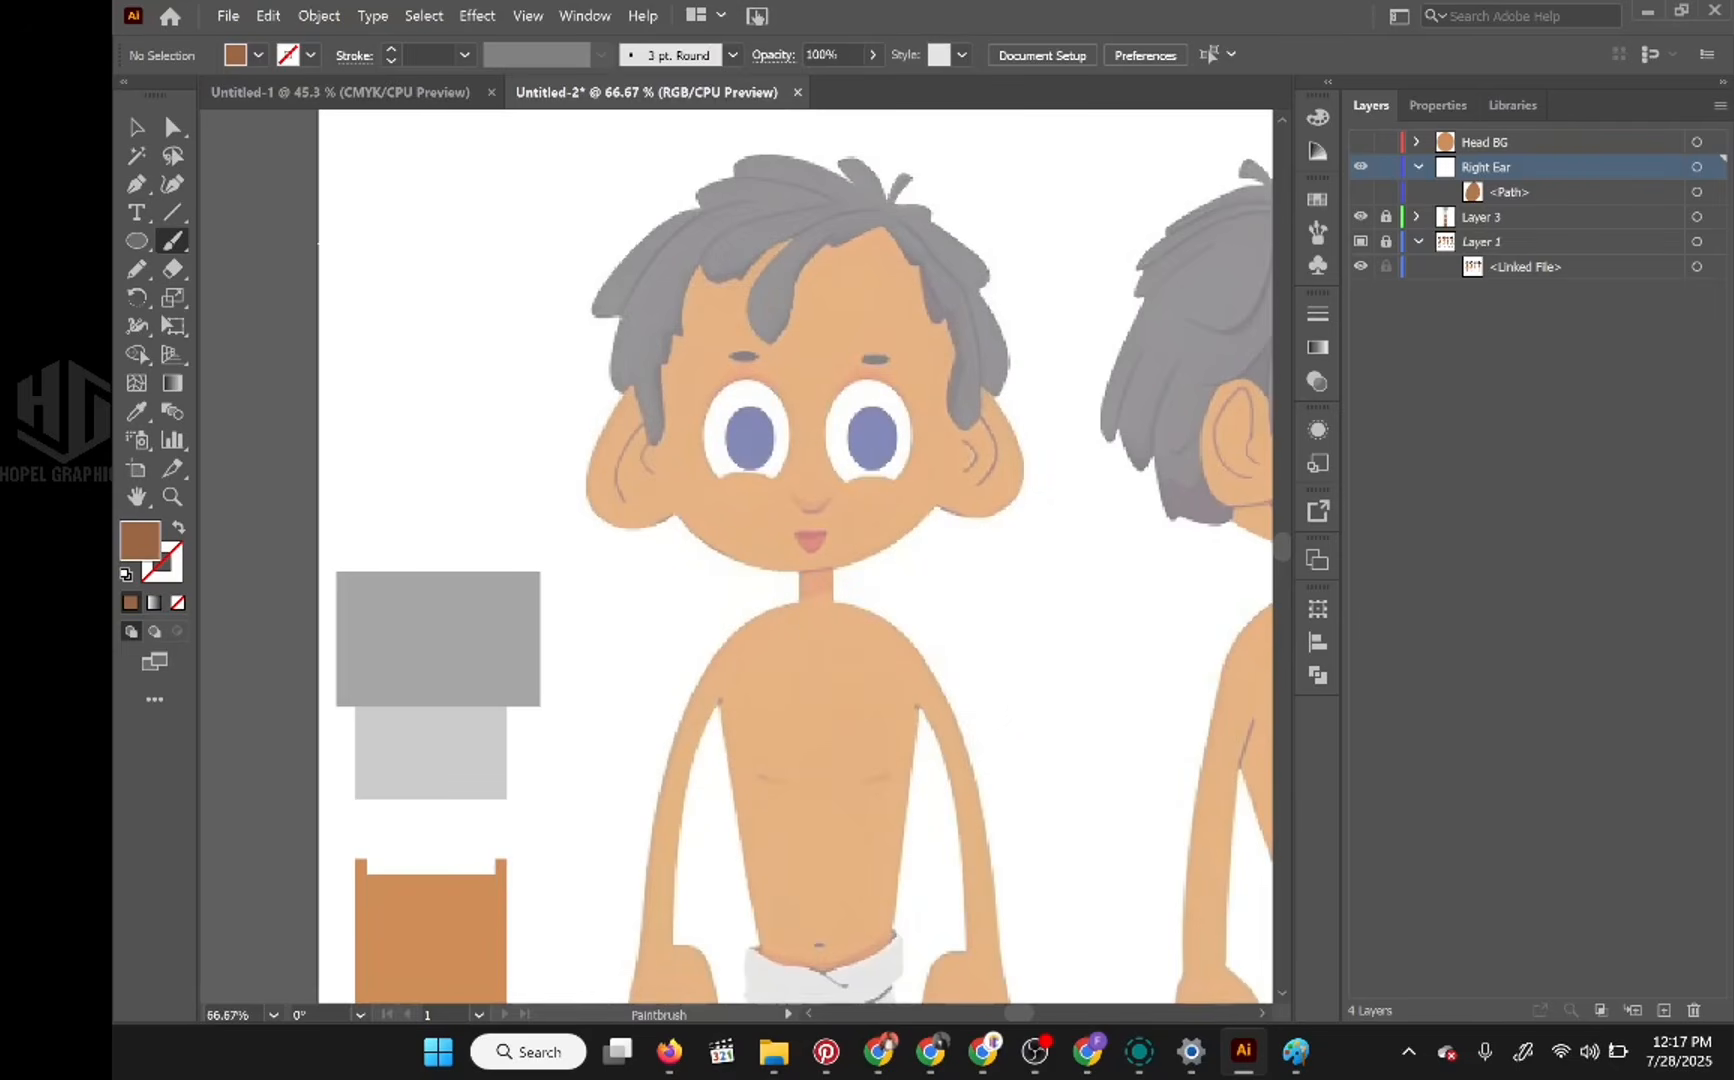
left_click_drag(753, 498, 759, 547)
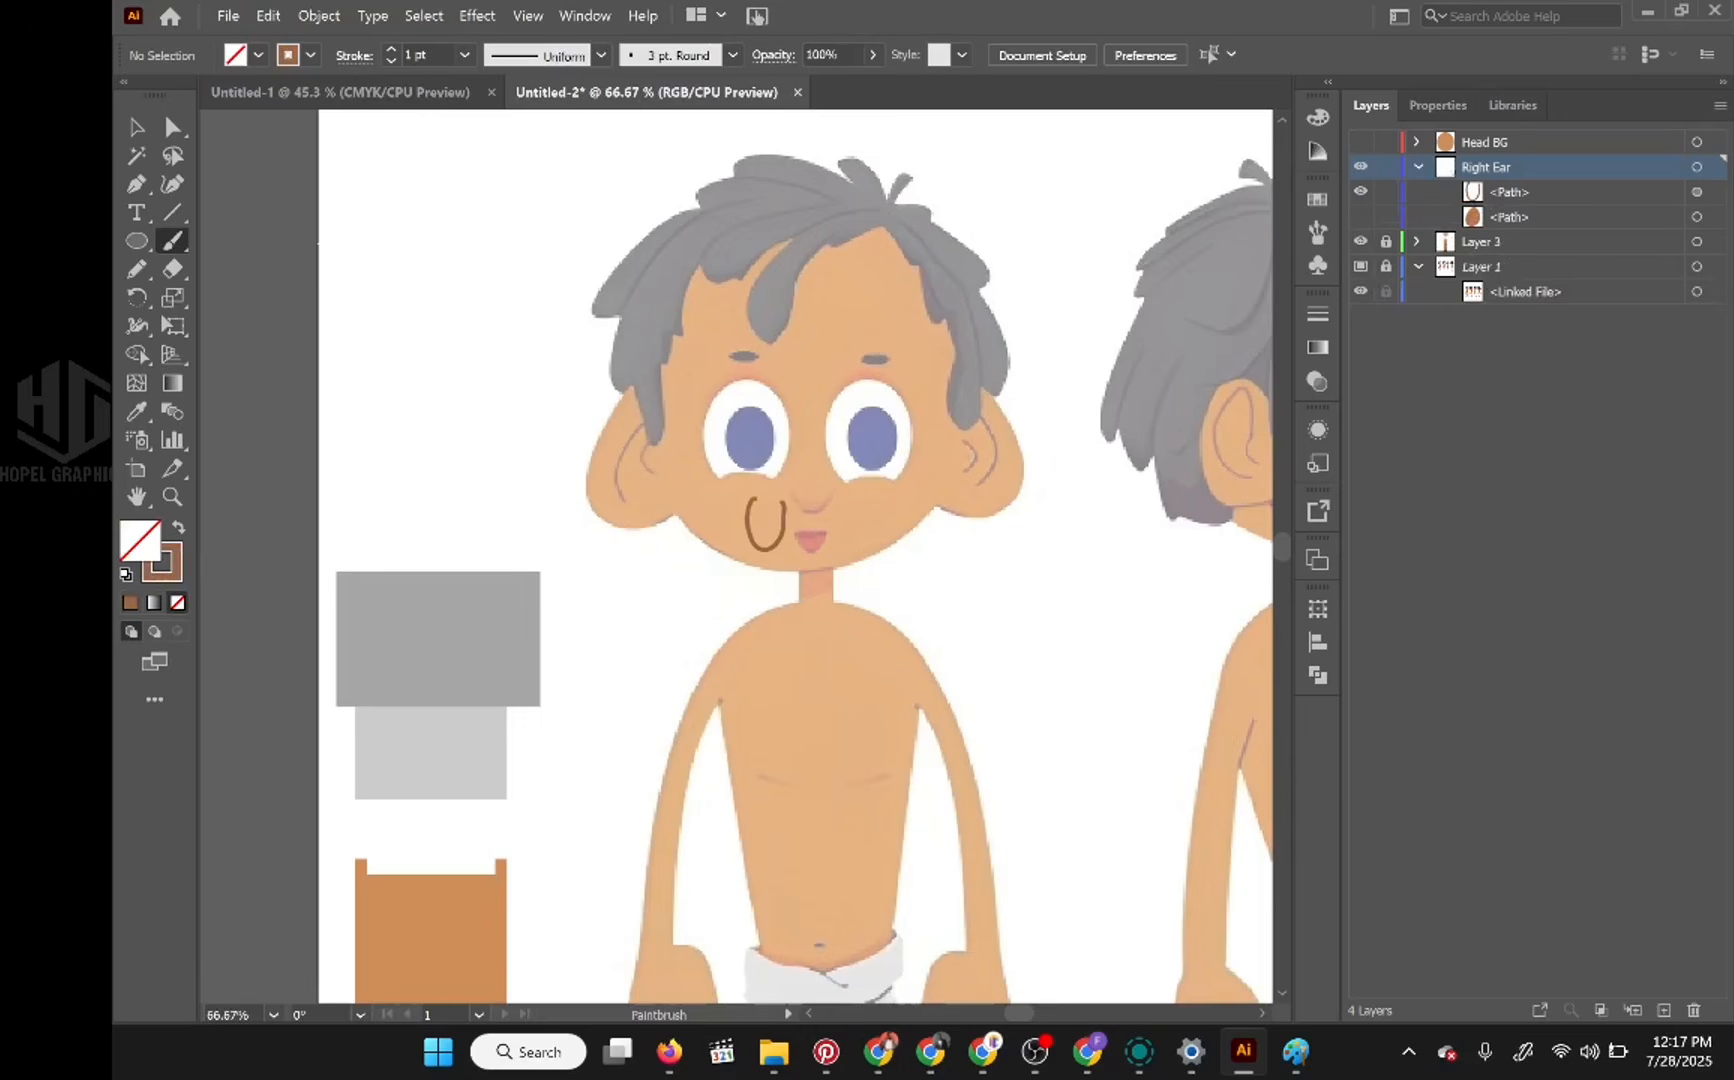
scroll(770, 507, "up", 3)
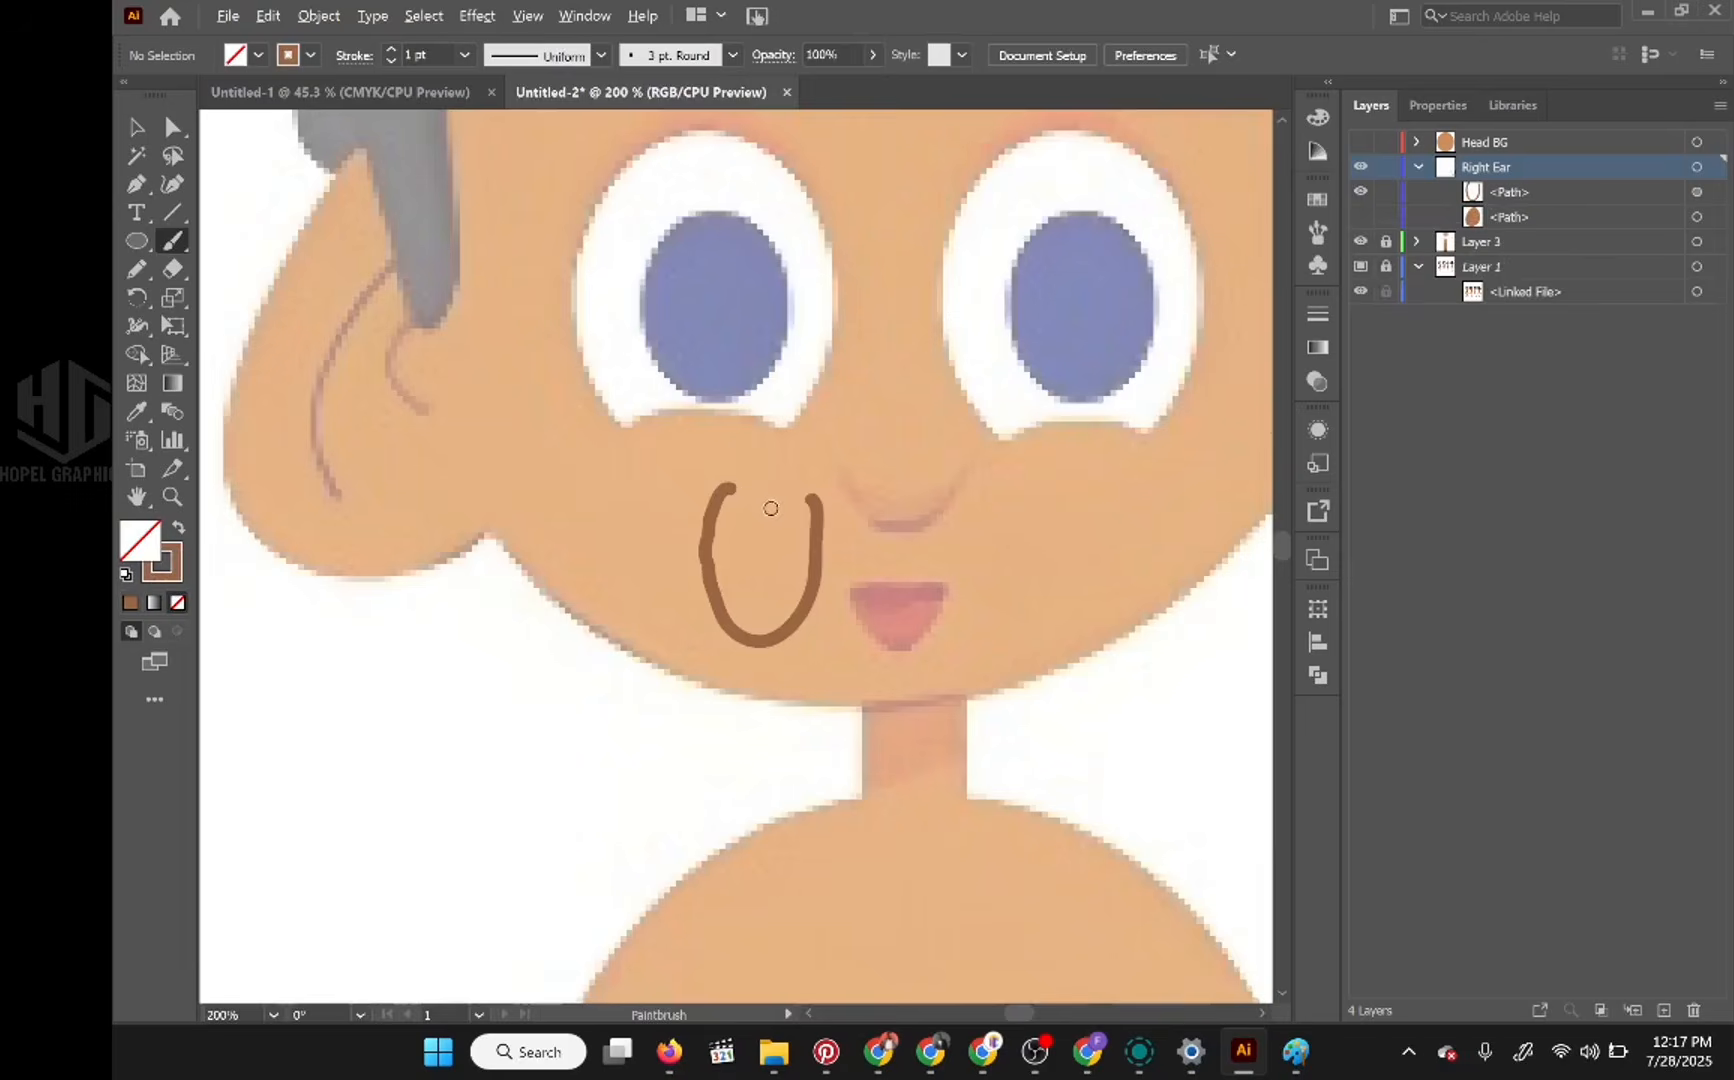
scroll(770, 508, "up", 2)
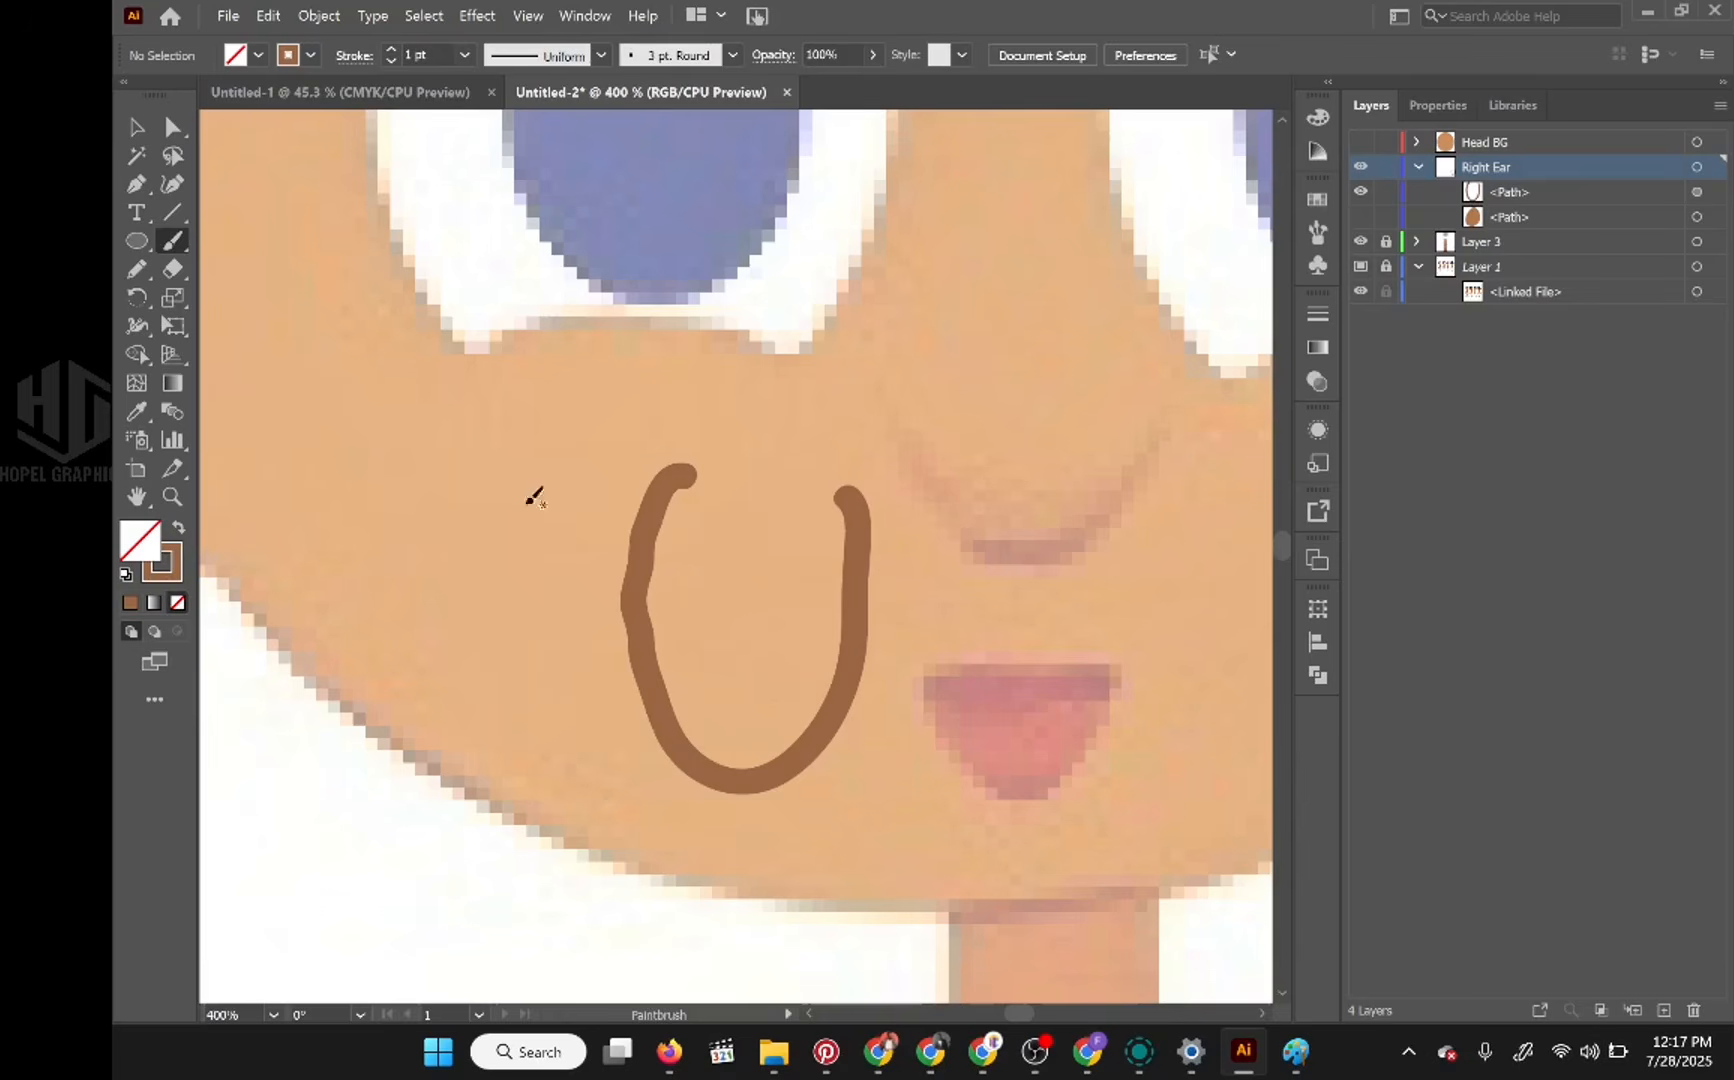
Step: Set the Paintbrush fidelity fully to Smooth and paint a second U-shaped test stroke over the nose and mouth
double_click(172, 245)
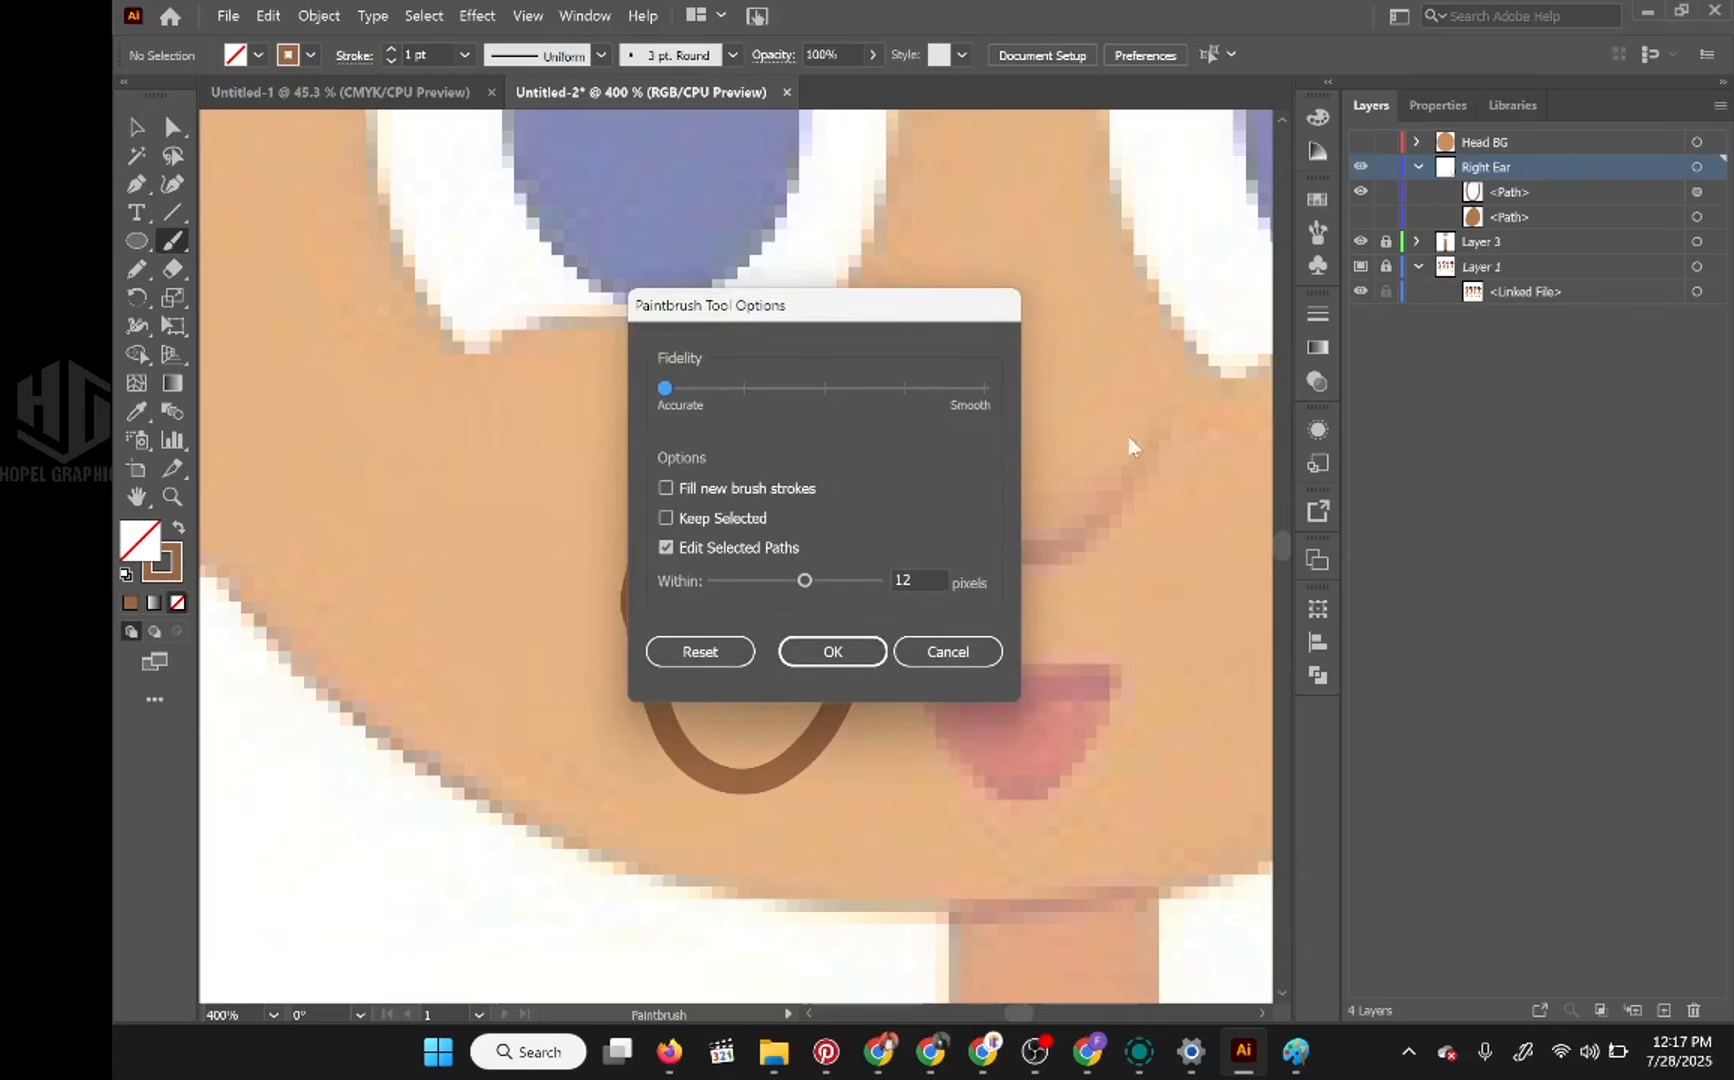
left_click(981, 388)
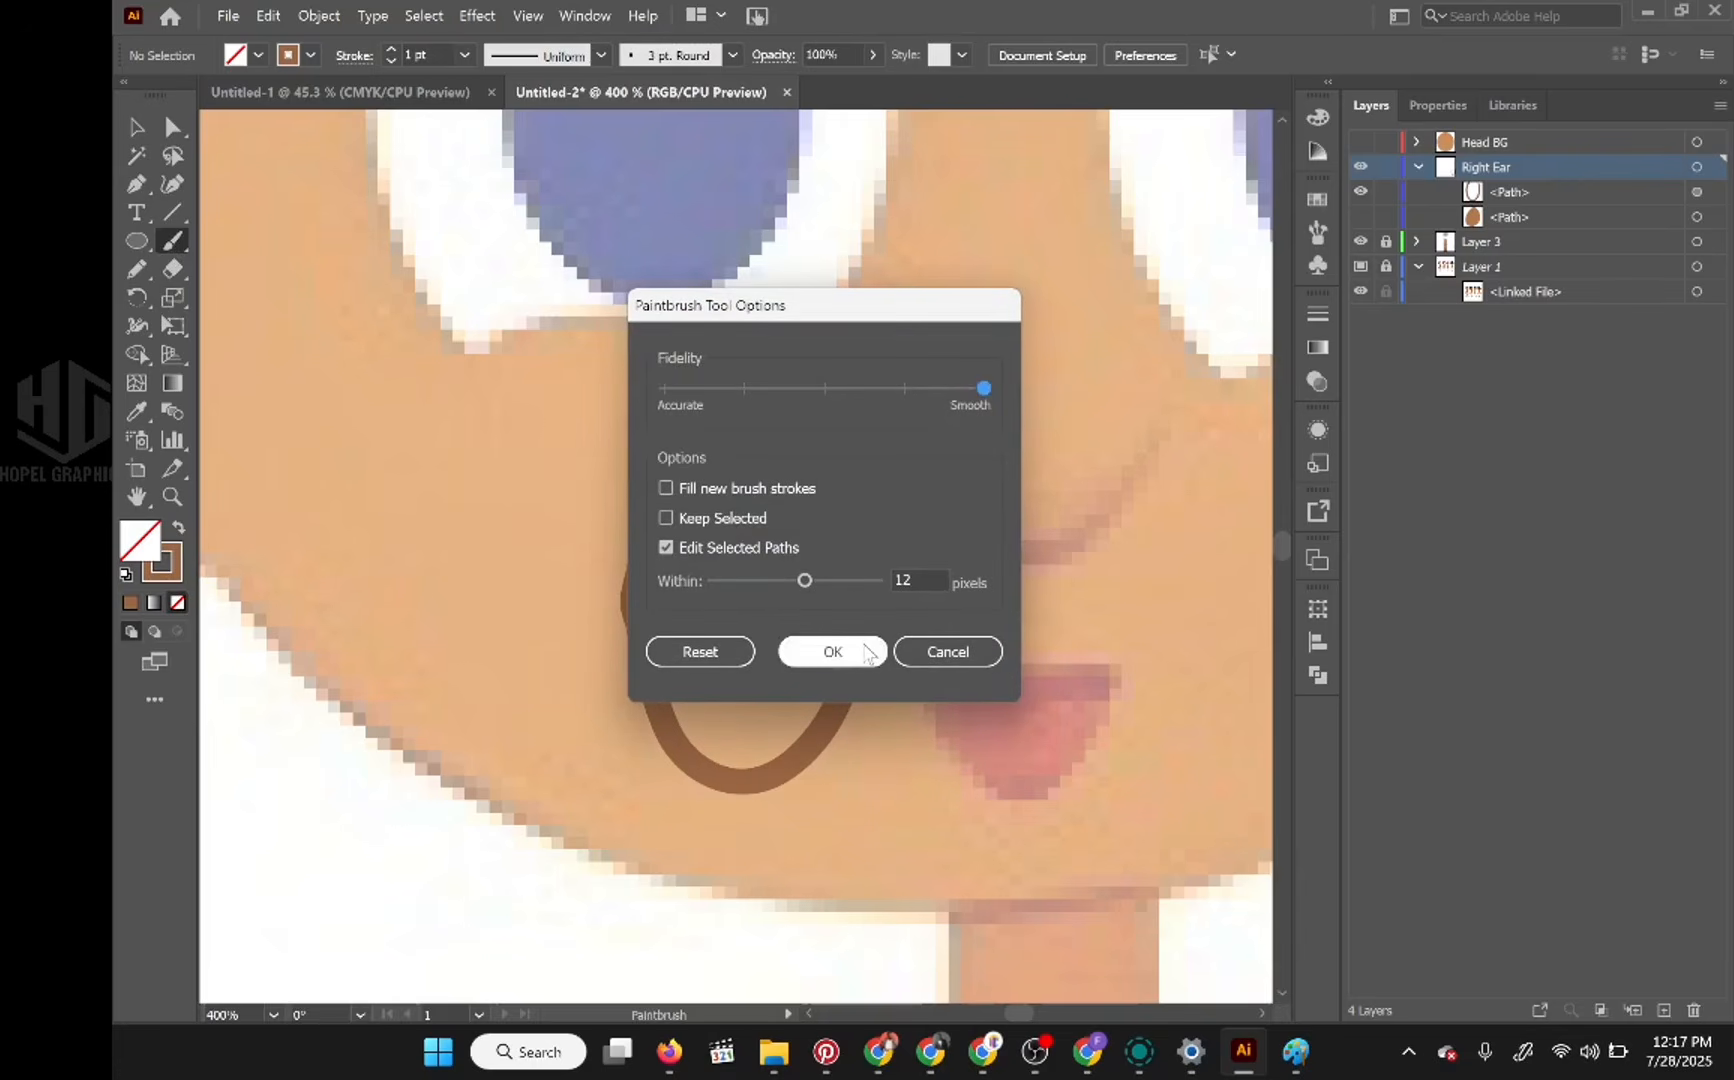
left_click(833, 651)
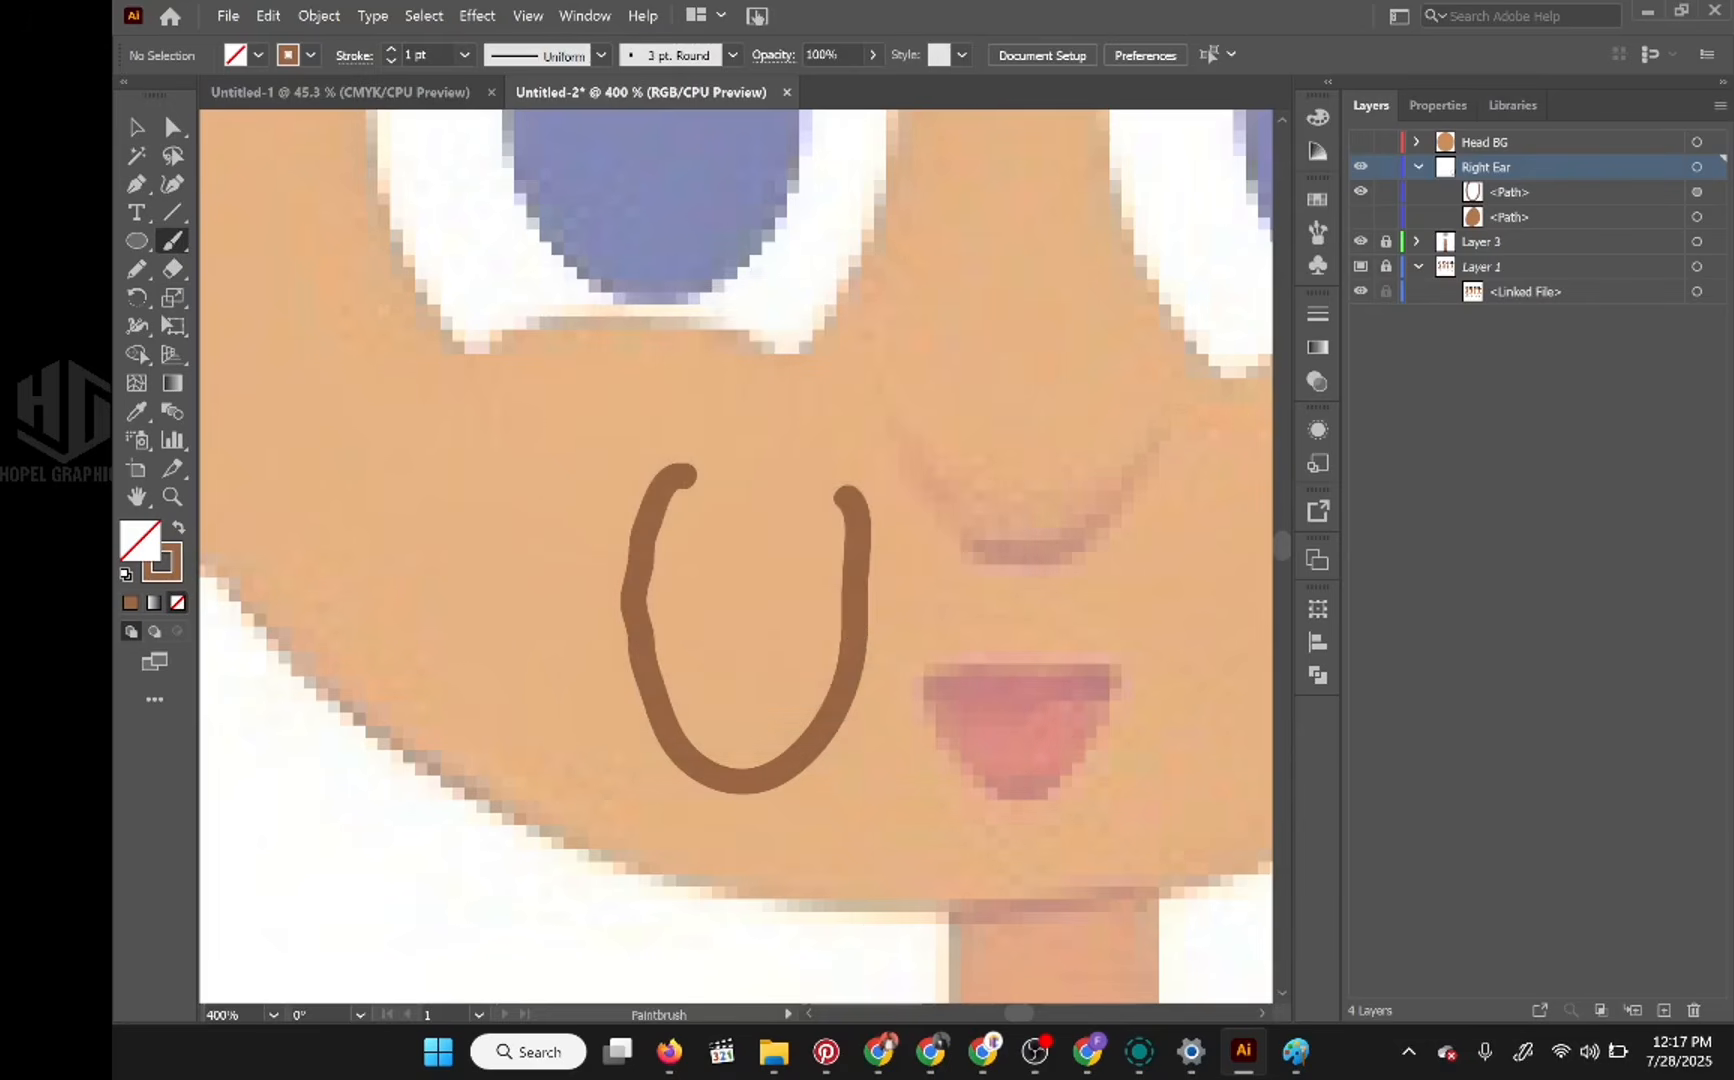
left_click_drag(917, 458, 925, 612)
mouse_move(1090, 668)
left_mouse_down()
mouse_move(1104, 595)
mouse_move(1090, 425)
left_mouse_up()
key("ctrl+z")
key("ctrl+shift+z")
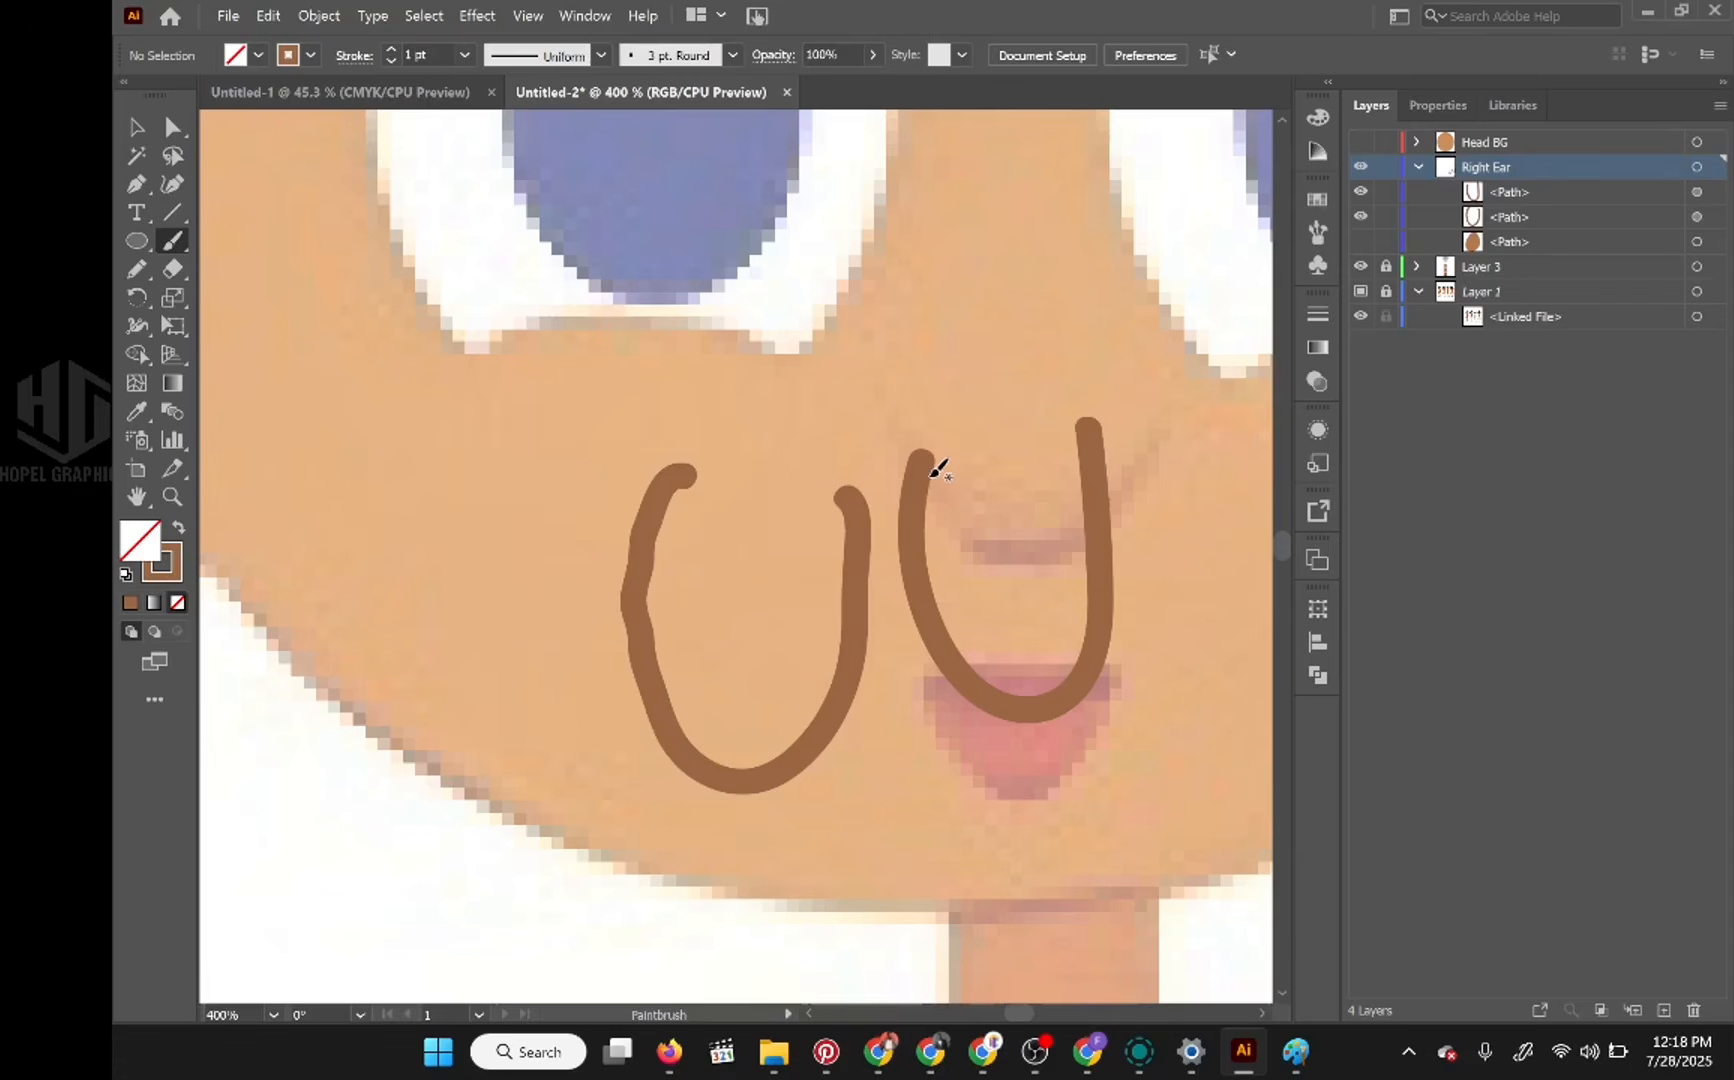
Step: Set the Paintbrush fidelity to the middle mark between Accurate and Smooth
double_click(173, 242)
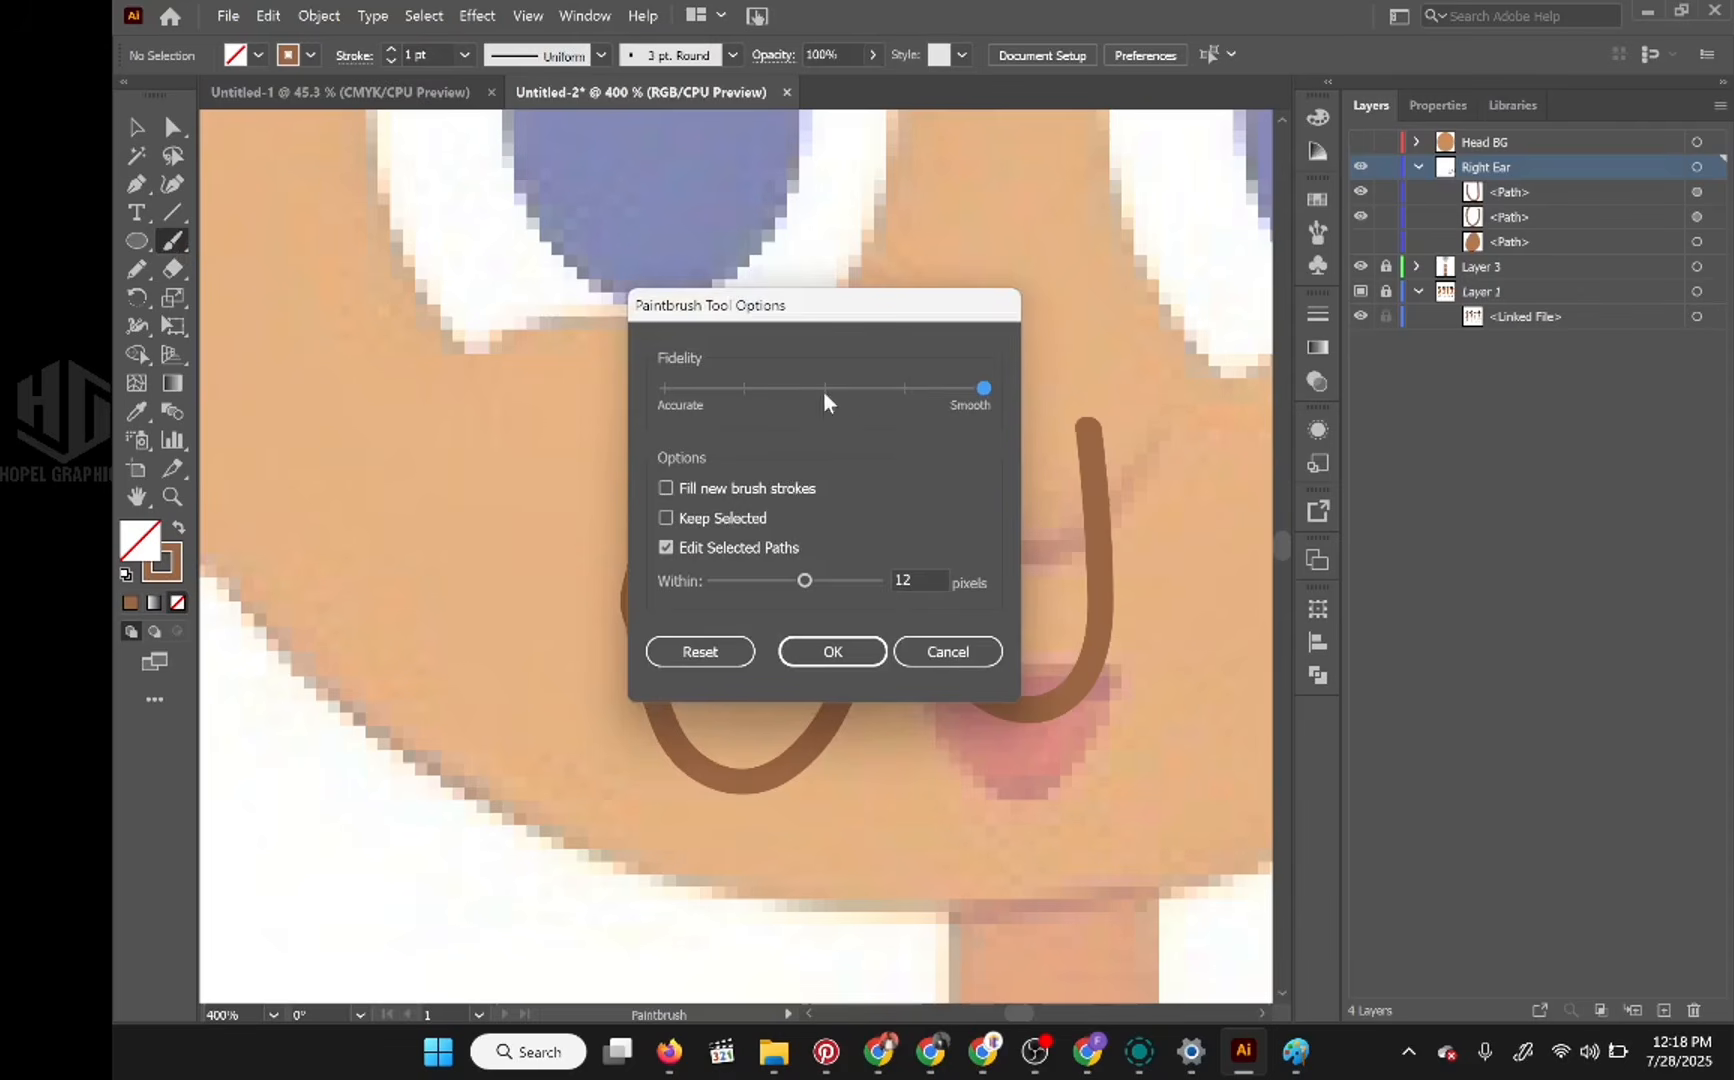
left_click(825, 389)
left_click(912, 389)
left_click(828, 394)
left_click(902, 389)
left_click(894, 388)
left_click(841, 388)
left_click(891, 388)
left_click(828, 386)
left_click(835, 652)
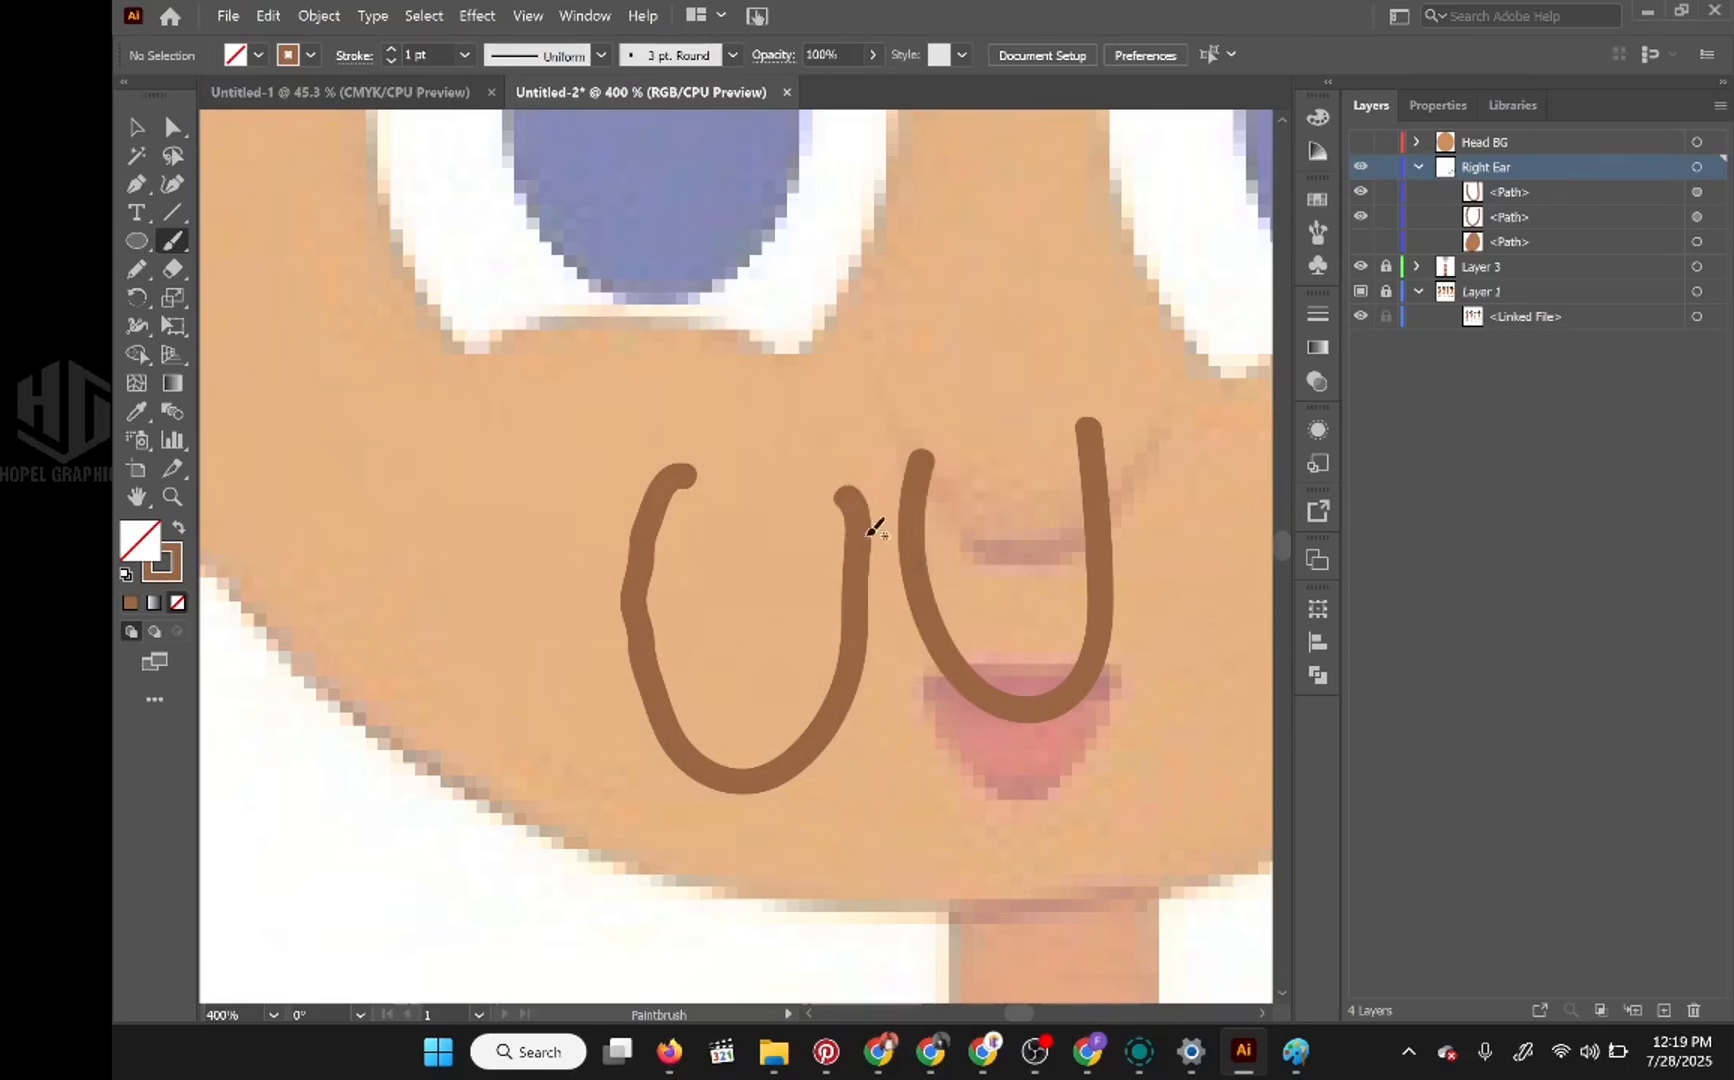
Step: Delete both U-shaped test strokes from the face
left_click(912, 559, "ctrl")
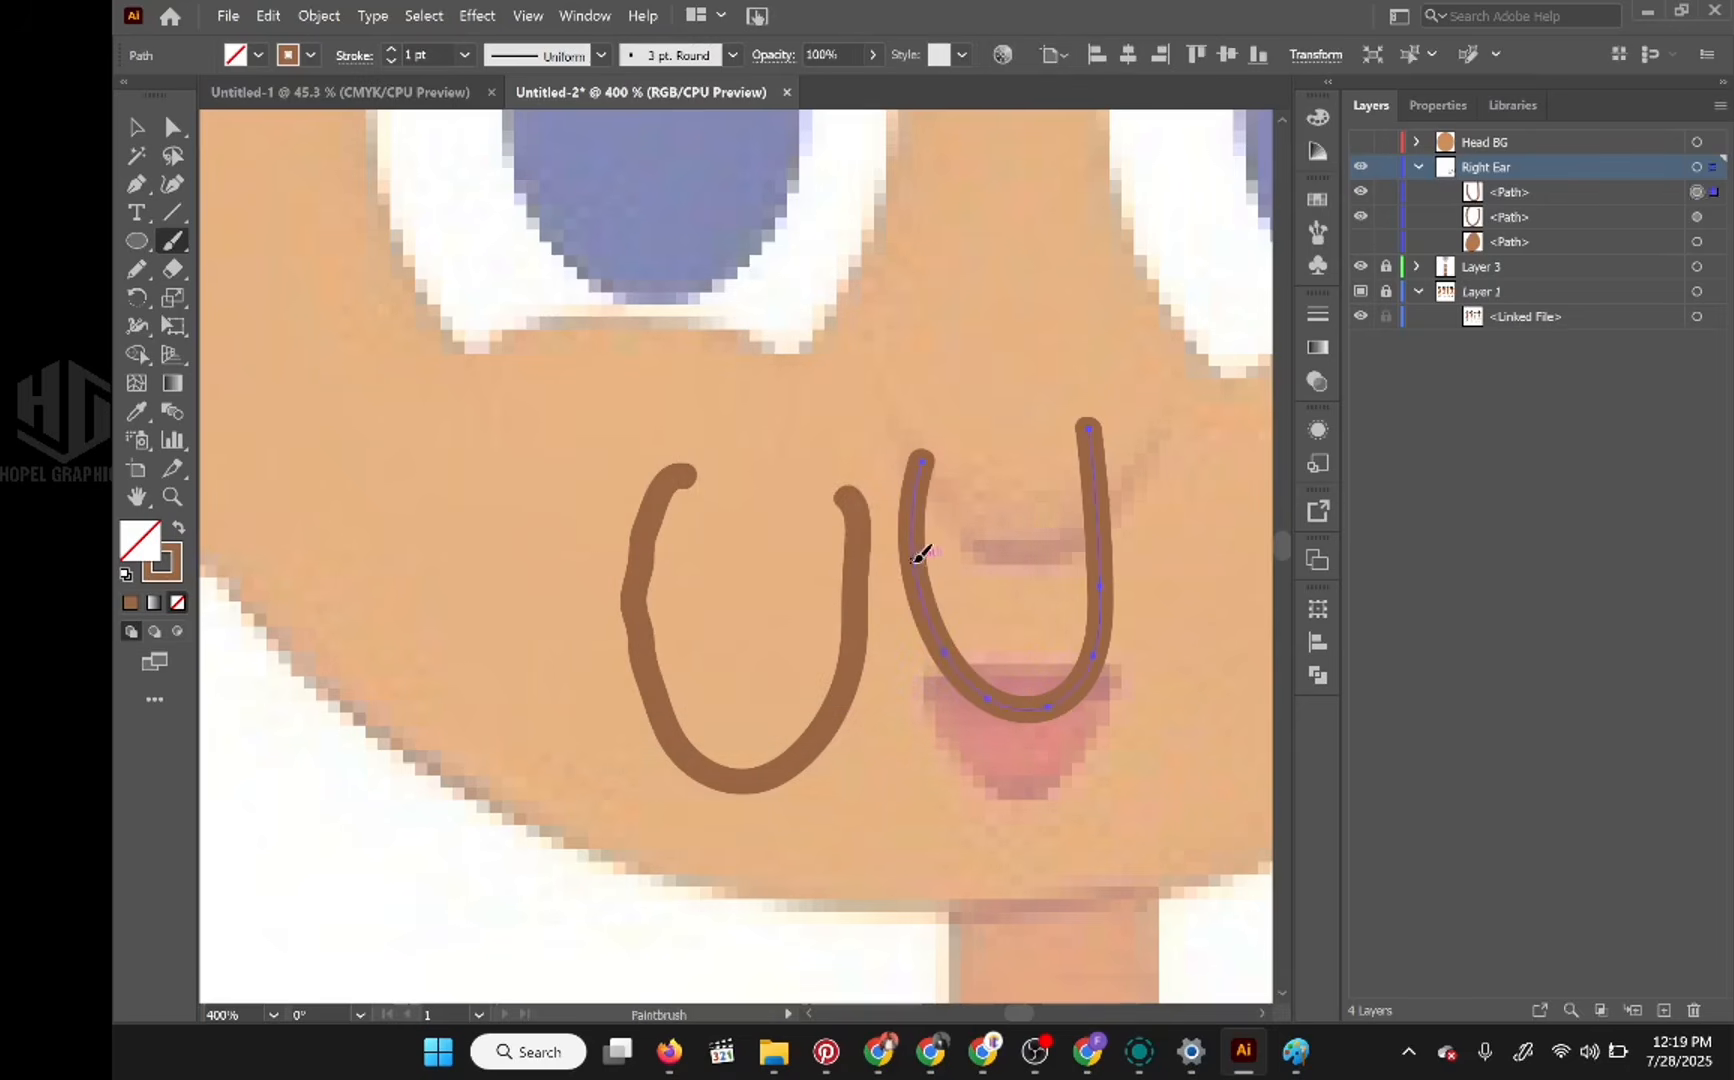
key("Delete")
left_click(855, 605, "ctrl")
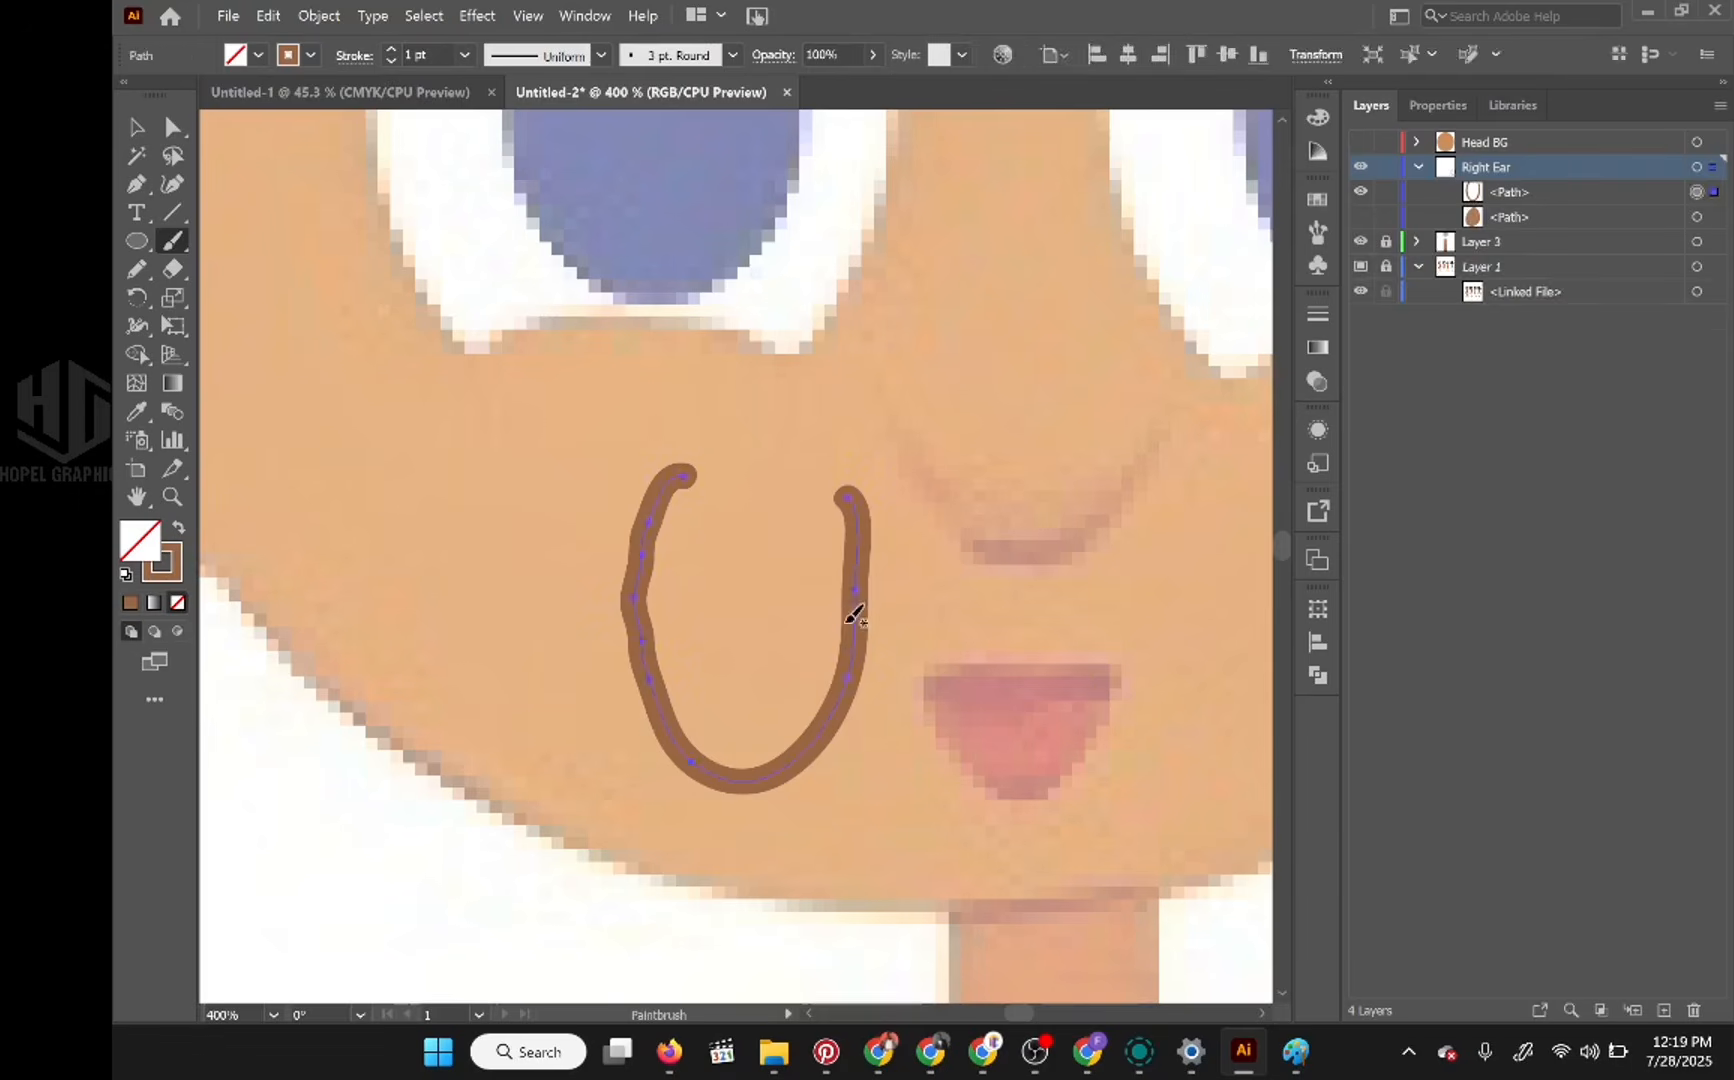
key("Delete")
Step: Paint the long inner-ear line and the shorter curve beside it over the reference's right ear with the Paintbrush
scroll(848, 502, "down", 2)
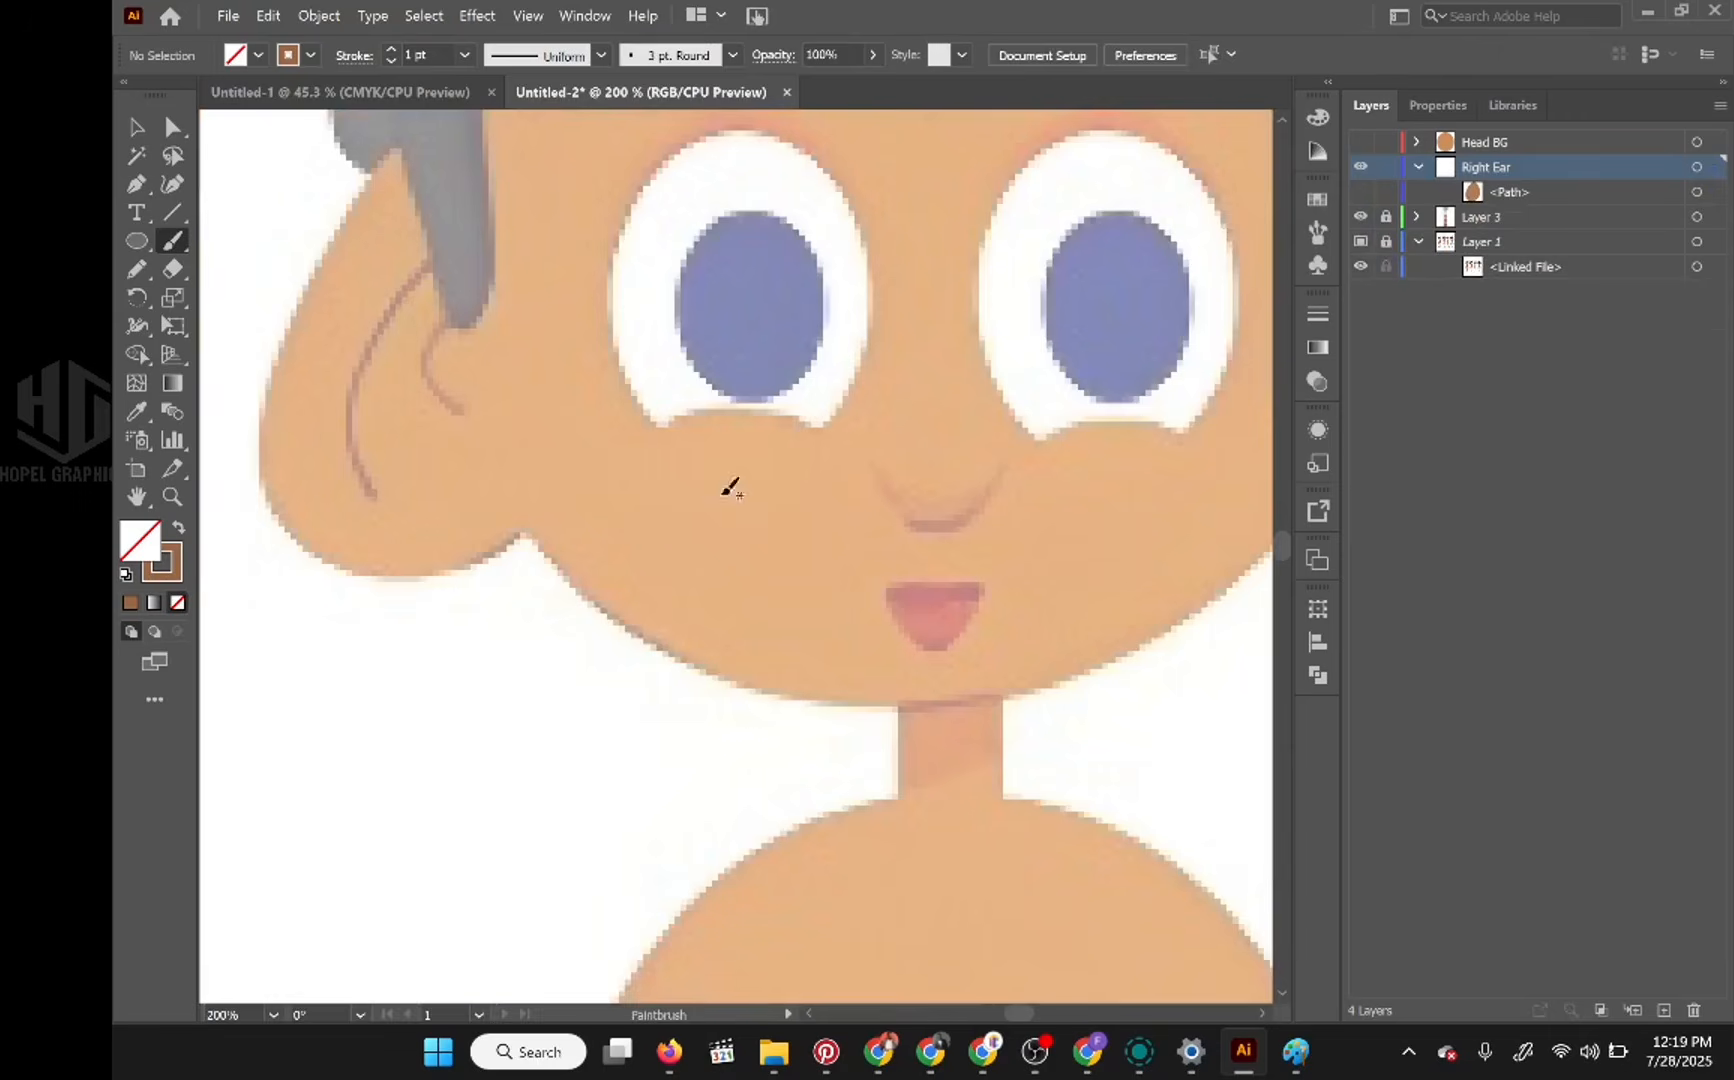
left_click_drag(671, 475, 752, 577)
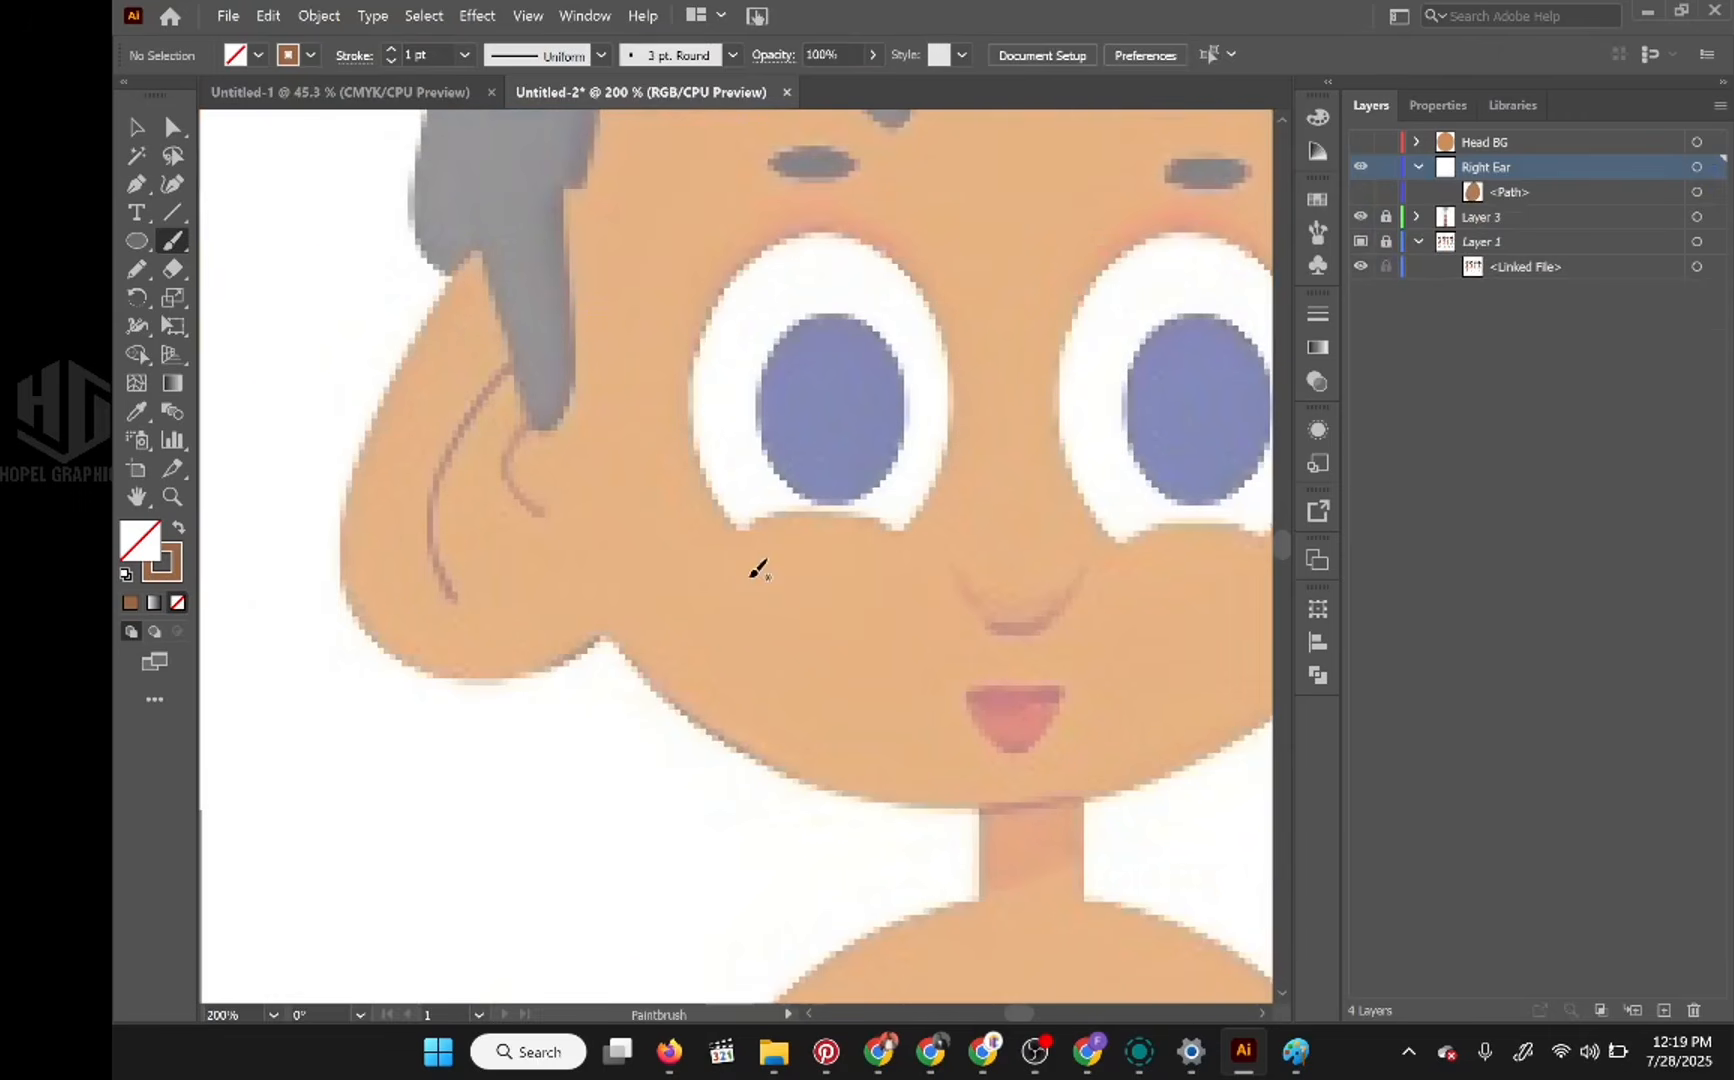
mouse_move(521, 347)
left_mouse_down()
mouse_move(445, 463)
mouse_move(433, 527)
mouse_move(456, 609)
left_mouse_up()
key("ctrl+shift+z")
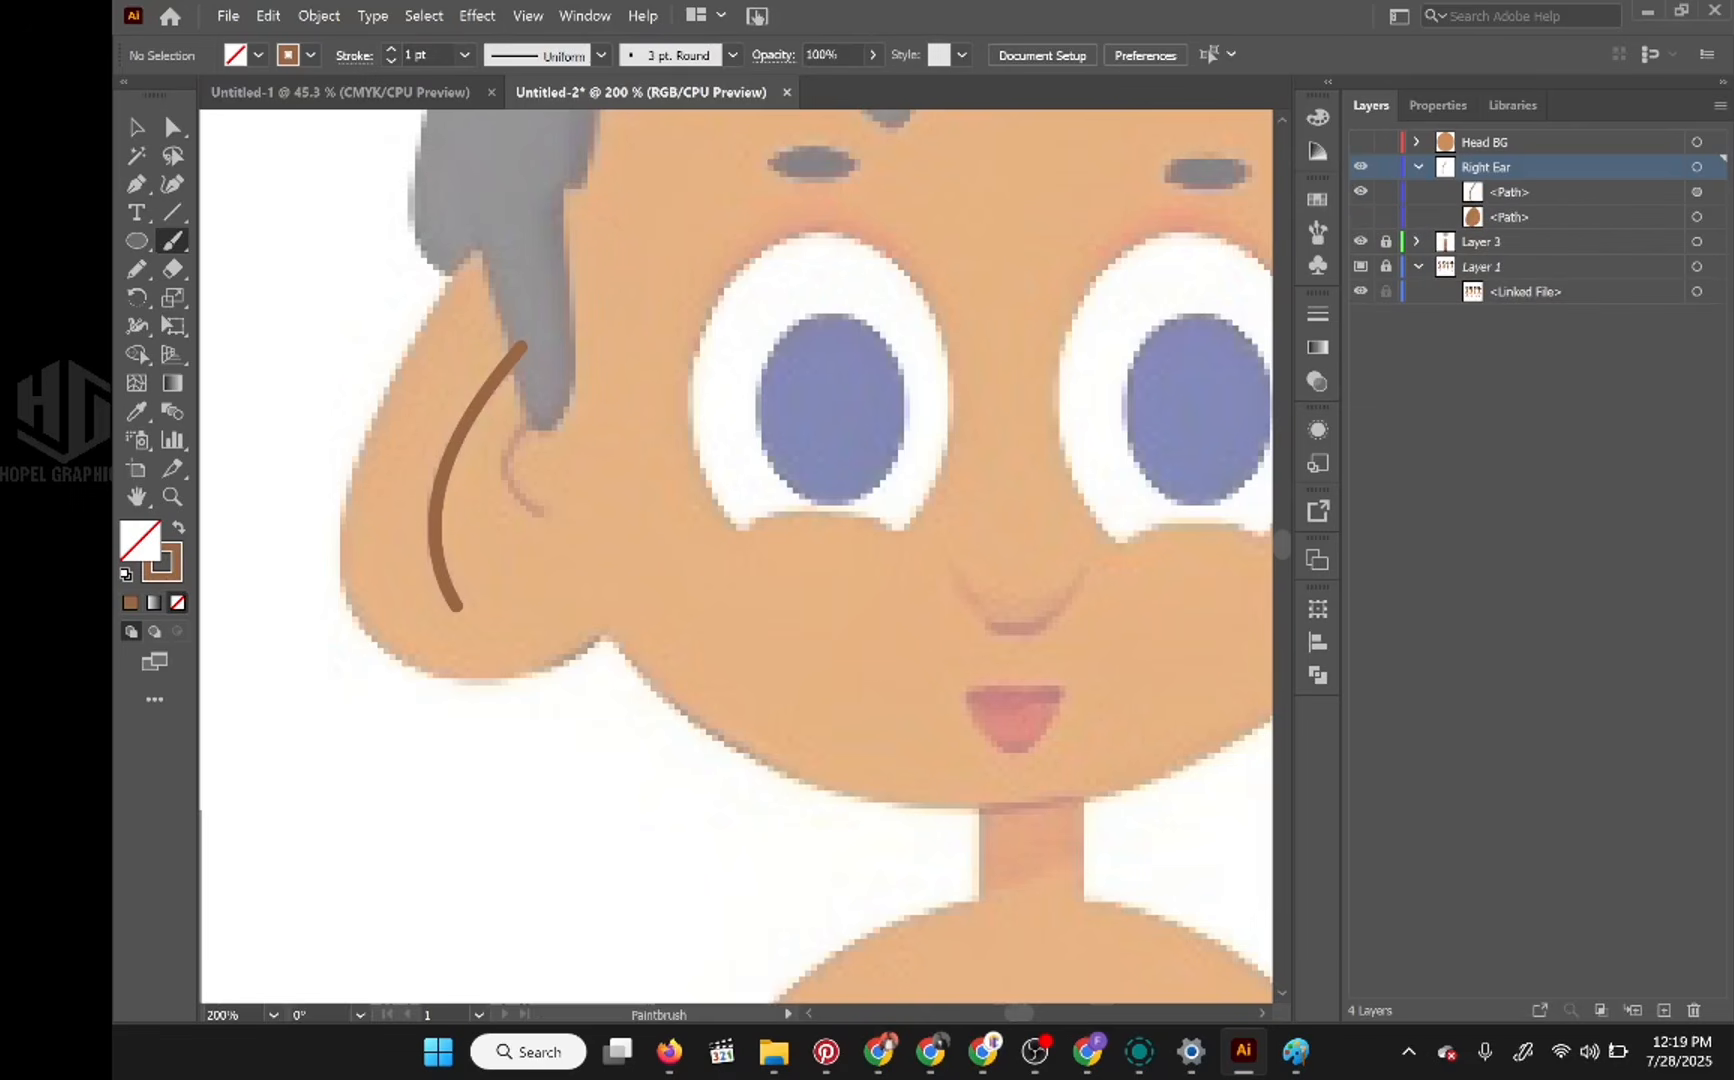
mouse_move(548, 390)
left_mouse_down()
mouse_move(508, 457)
mouse_move(556, 524)
left_mouse_up()
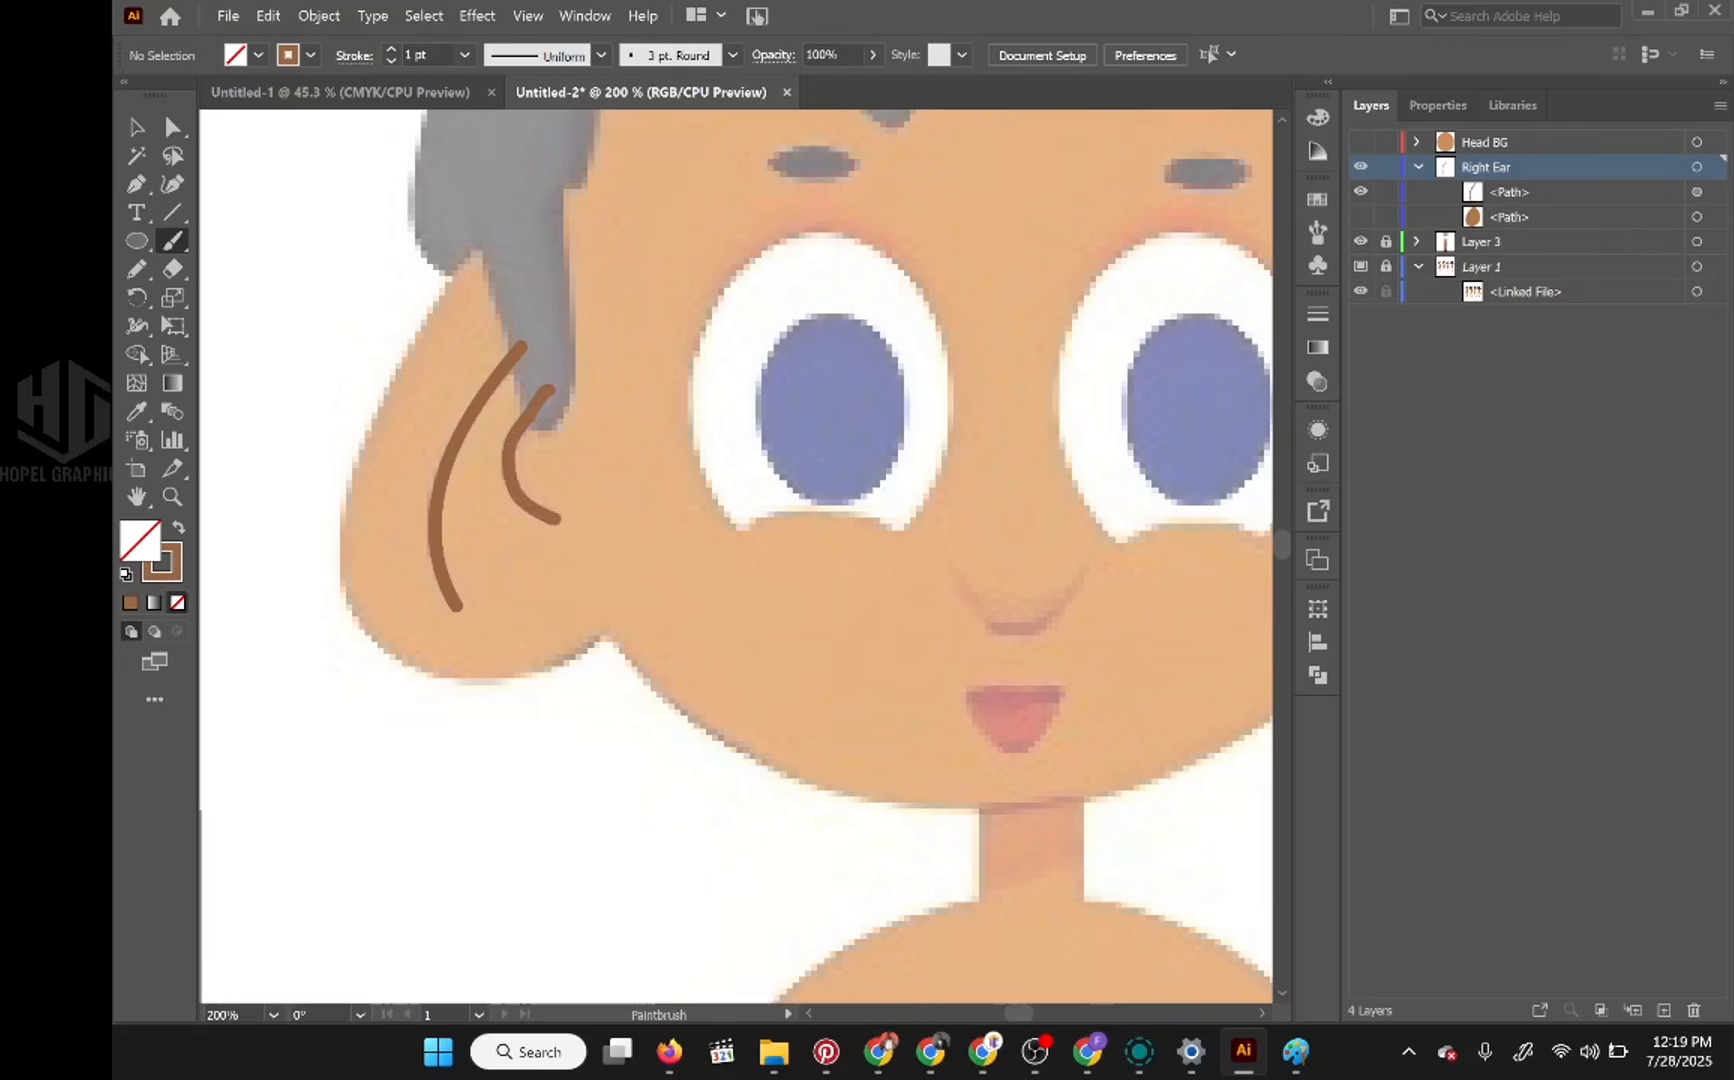
key("ctrl+z")
key("ctrl+shift+z")
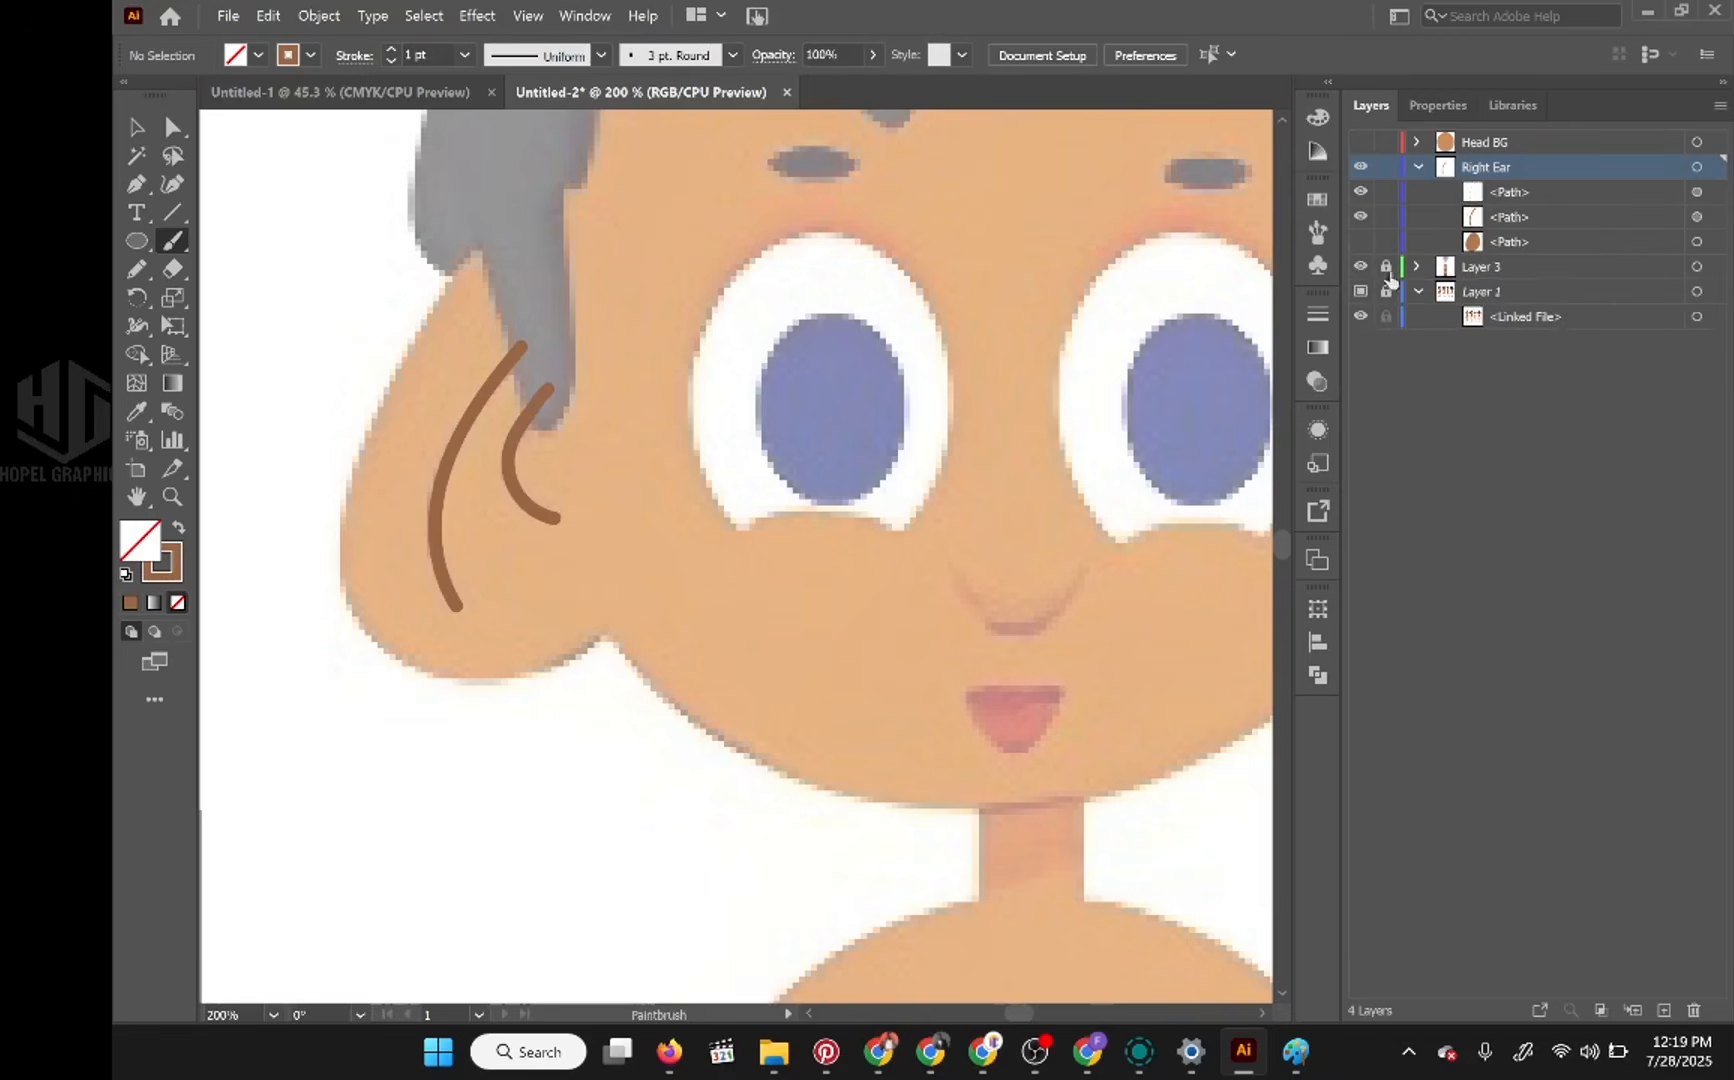
Step: Show the brown ear shape and the Head BG layer, and collapse the Right Ear layer
left_click(1361, 242)
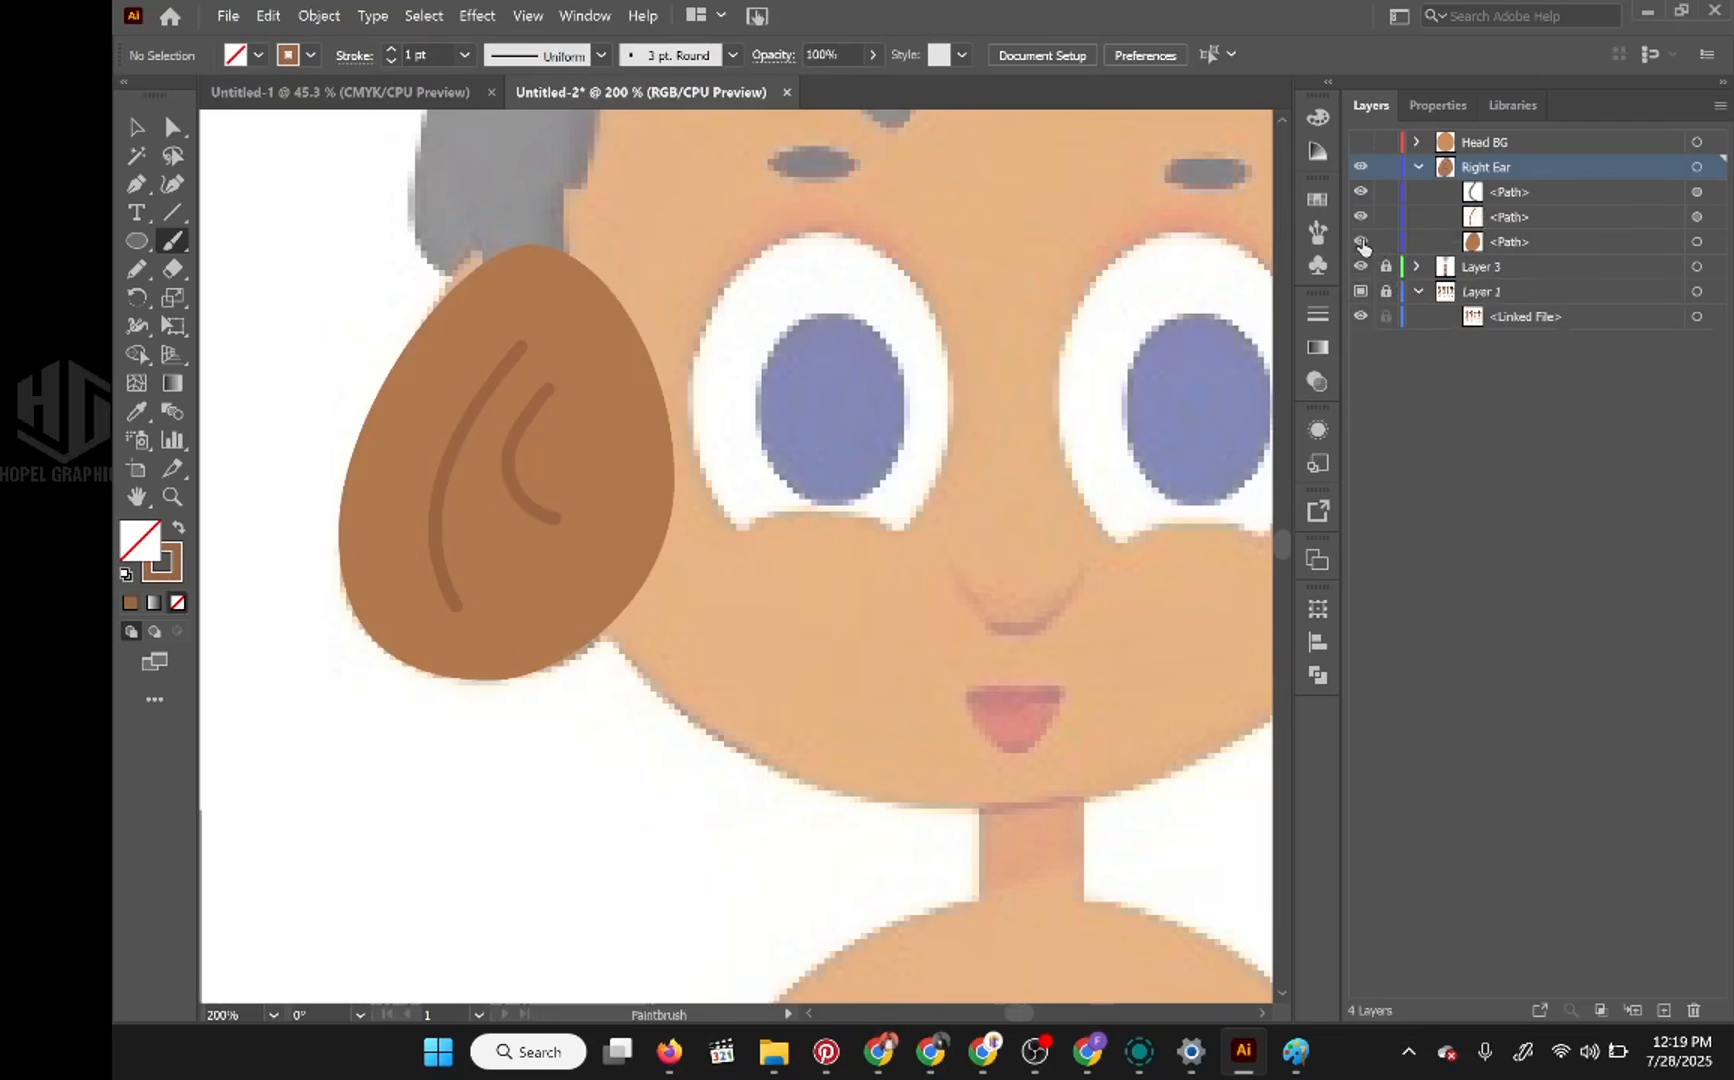
scroll(635, 489, "down", 2)
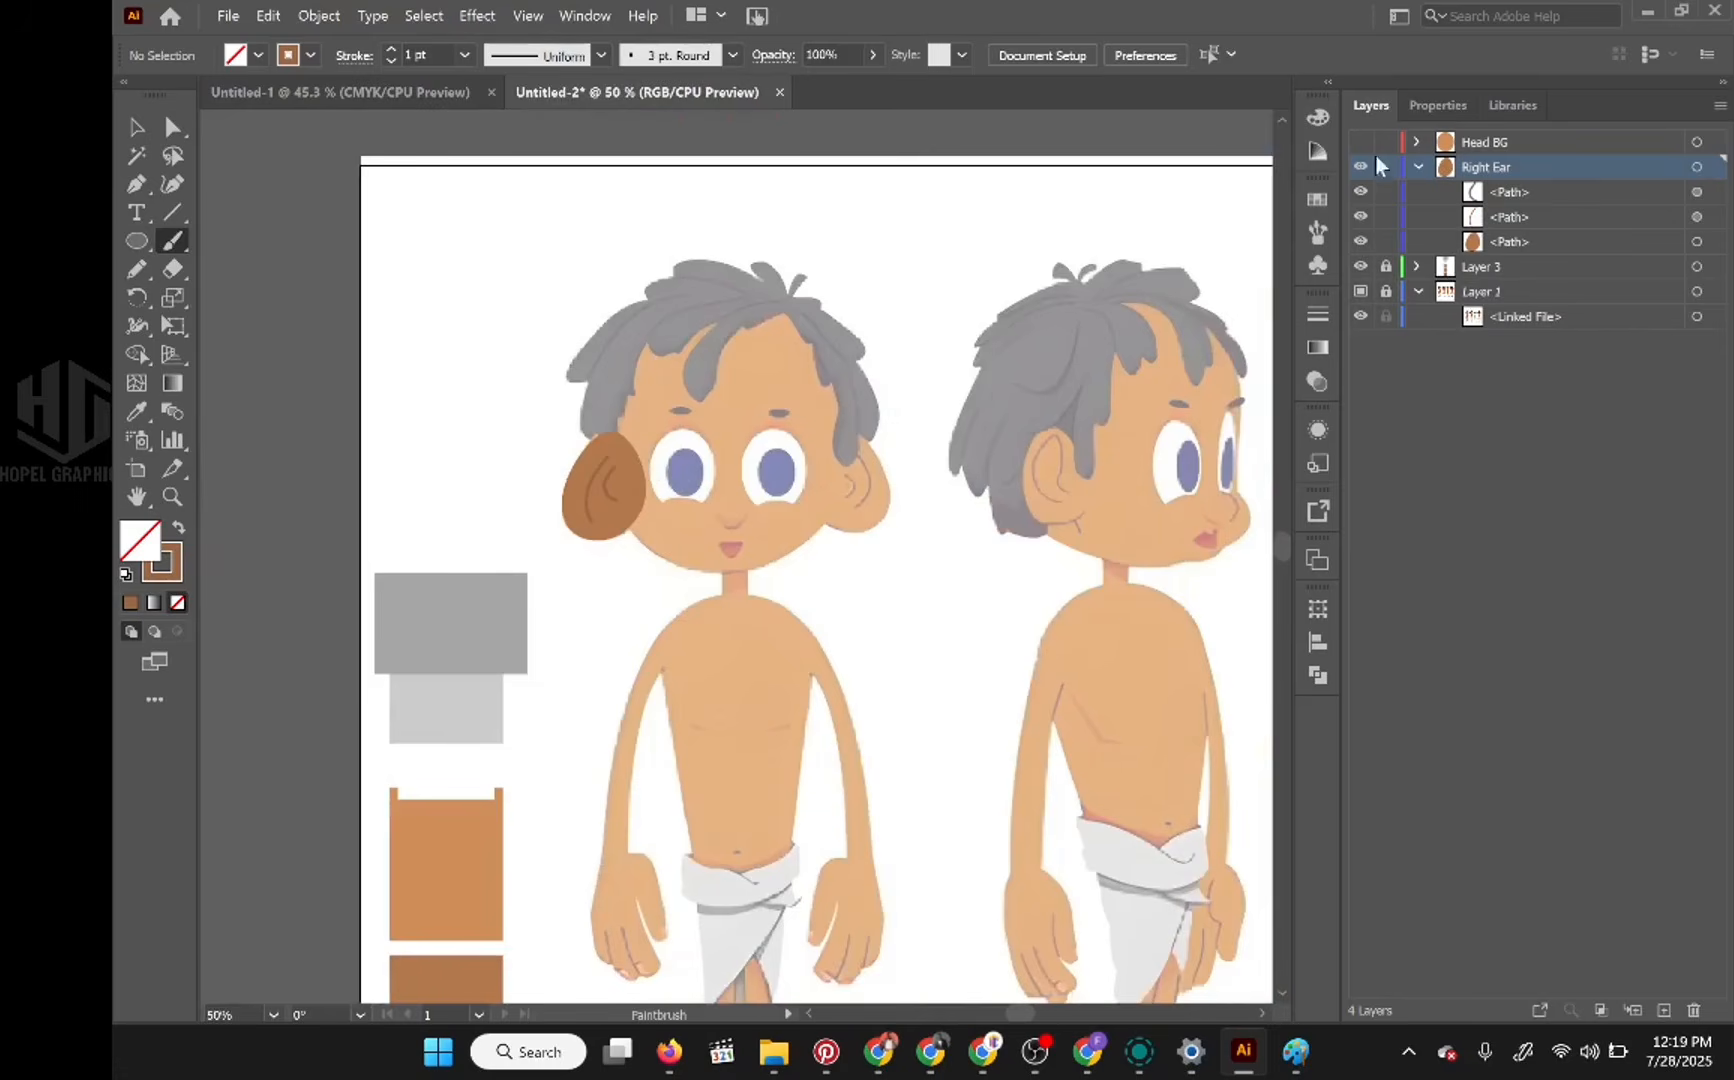
left_click(1361, 142)
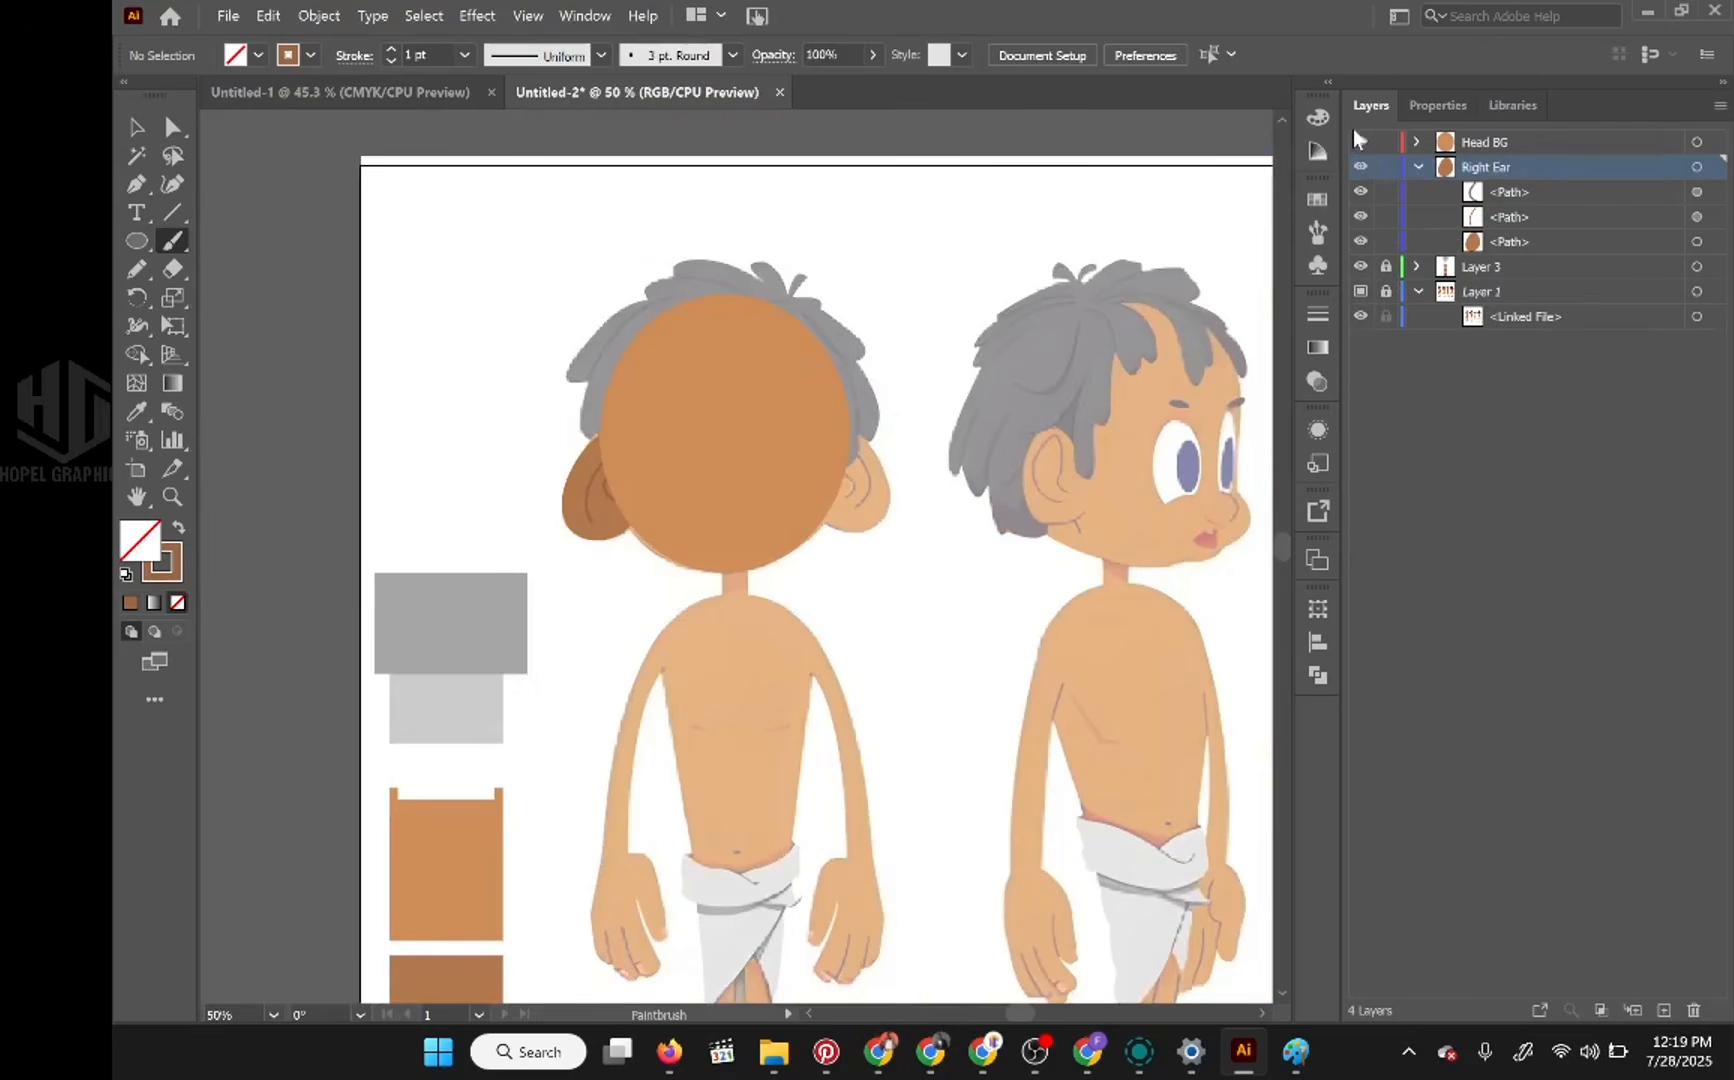
left_click(1418, 168)
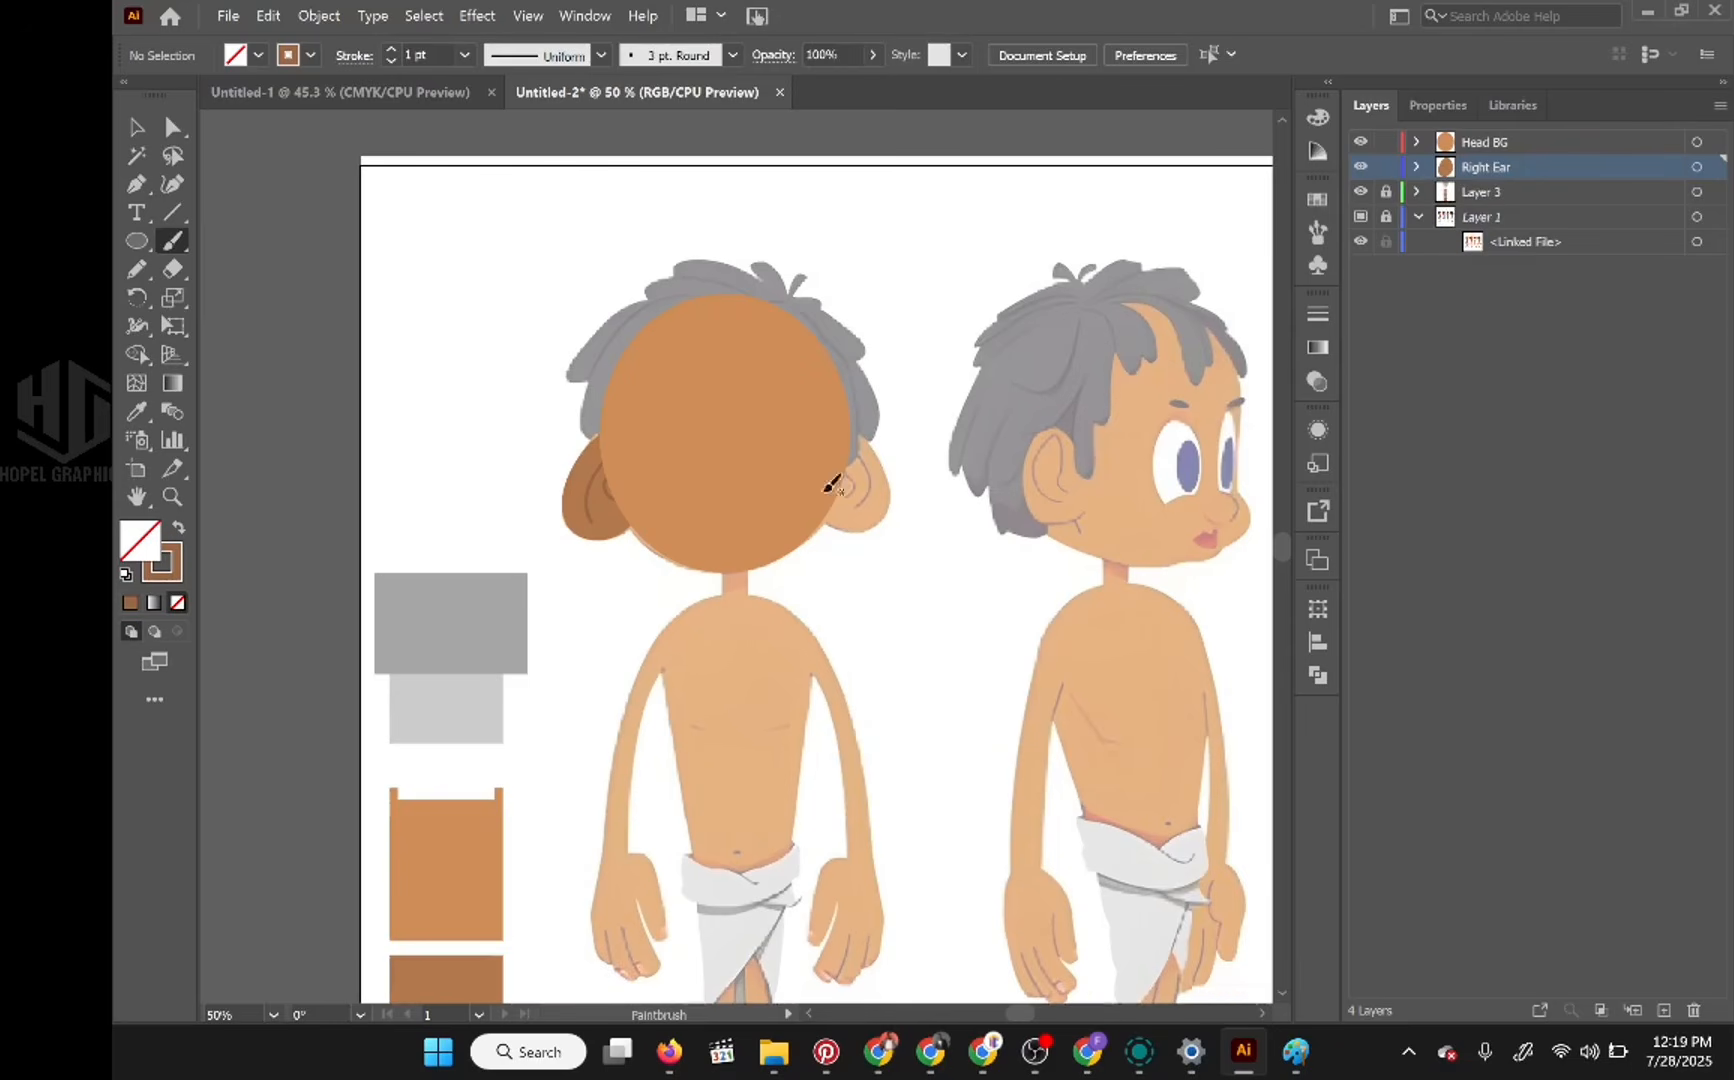
Step: Select all the right ear artwork and nudge it slightly up and to the right
left_click(1510, 166, "alt")
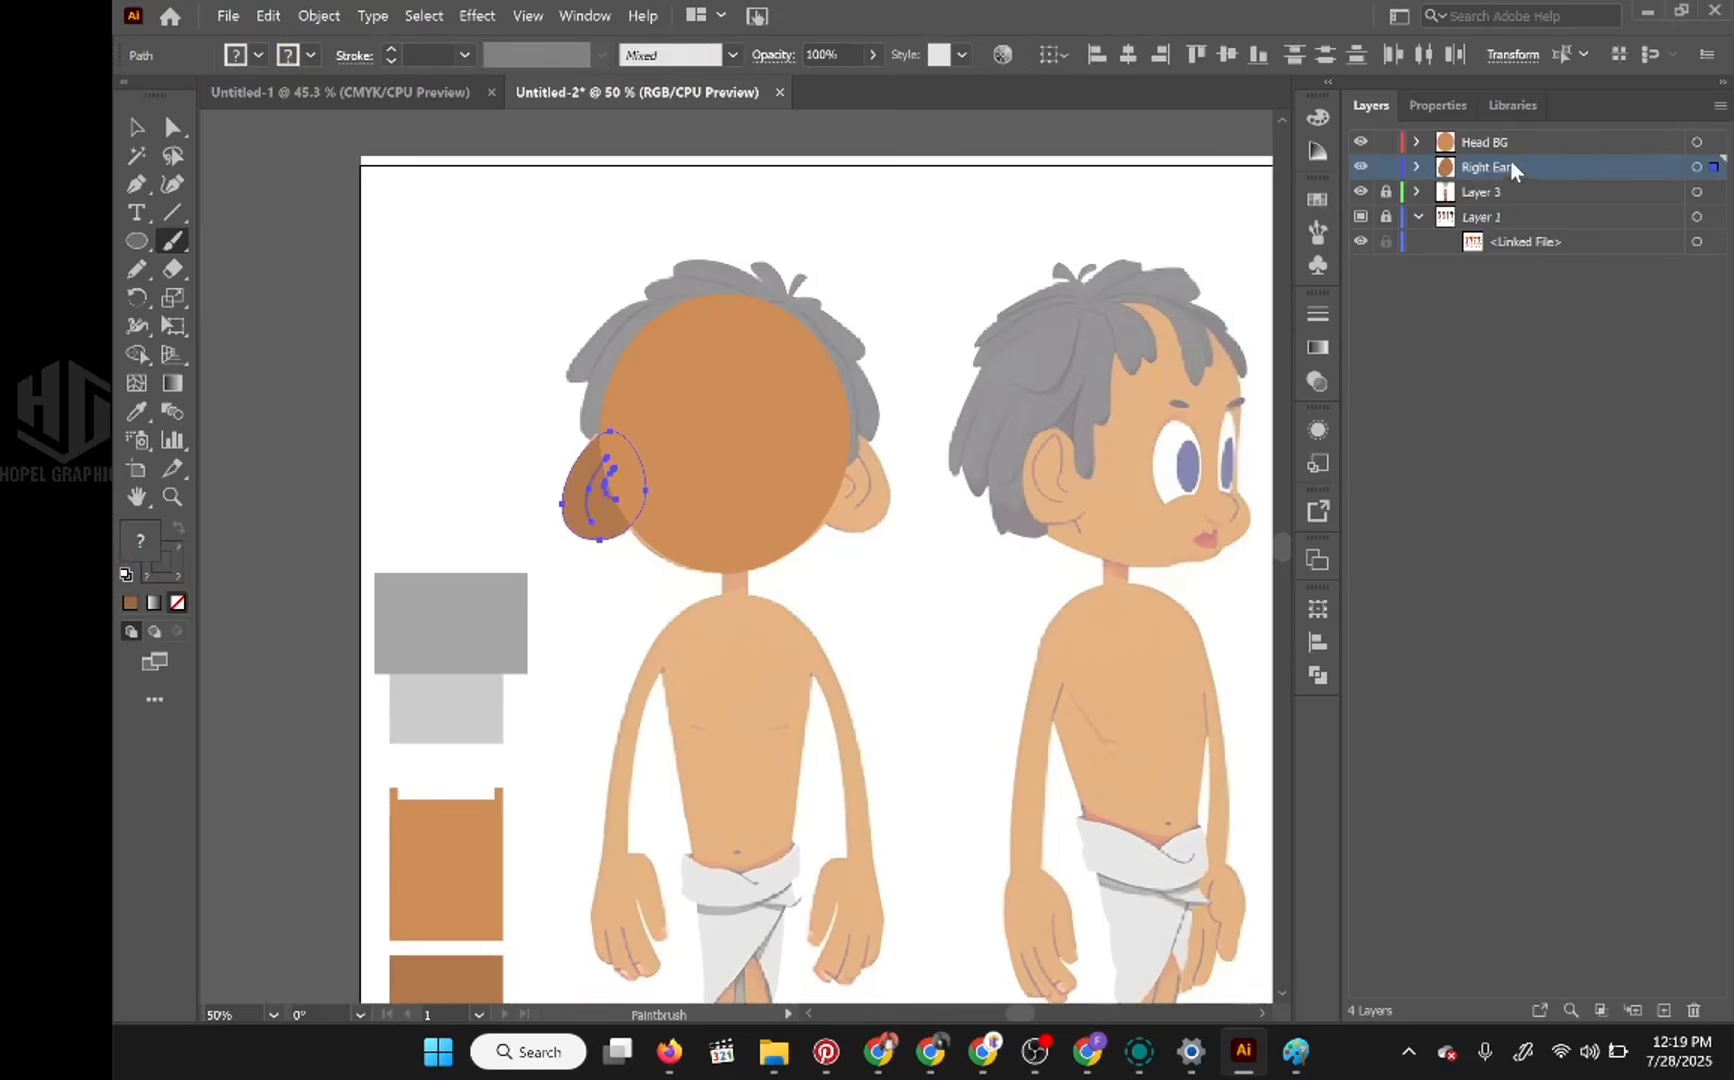
mouse_move(1510, 160)
left_mouse_down()
mouse_move(1515, 142)
mouse_move(1516, 170)
left_mouse_up()
key("Up")
key("Right")
key("shift+d")
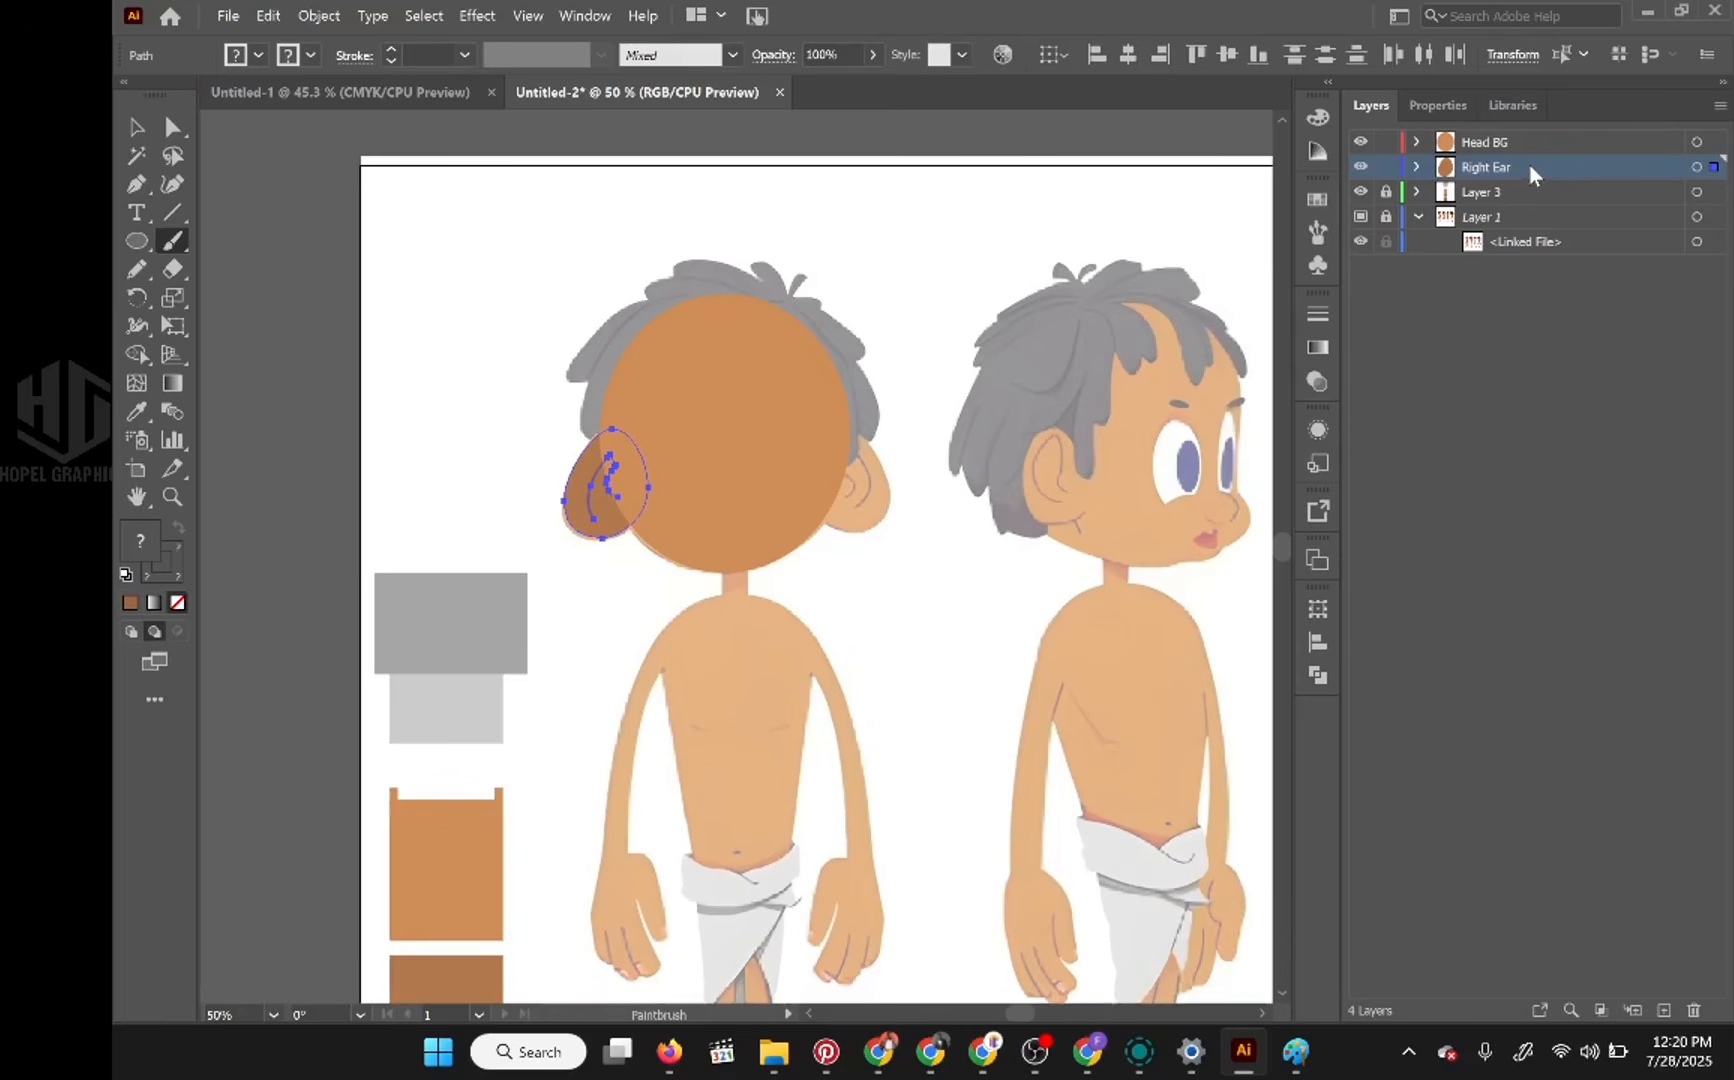
left_click_drag(1528, 163, 1531, 172)
left_click_drag(1529, 168, 1527, 165)
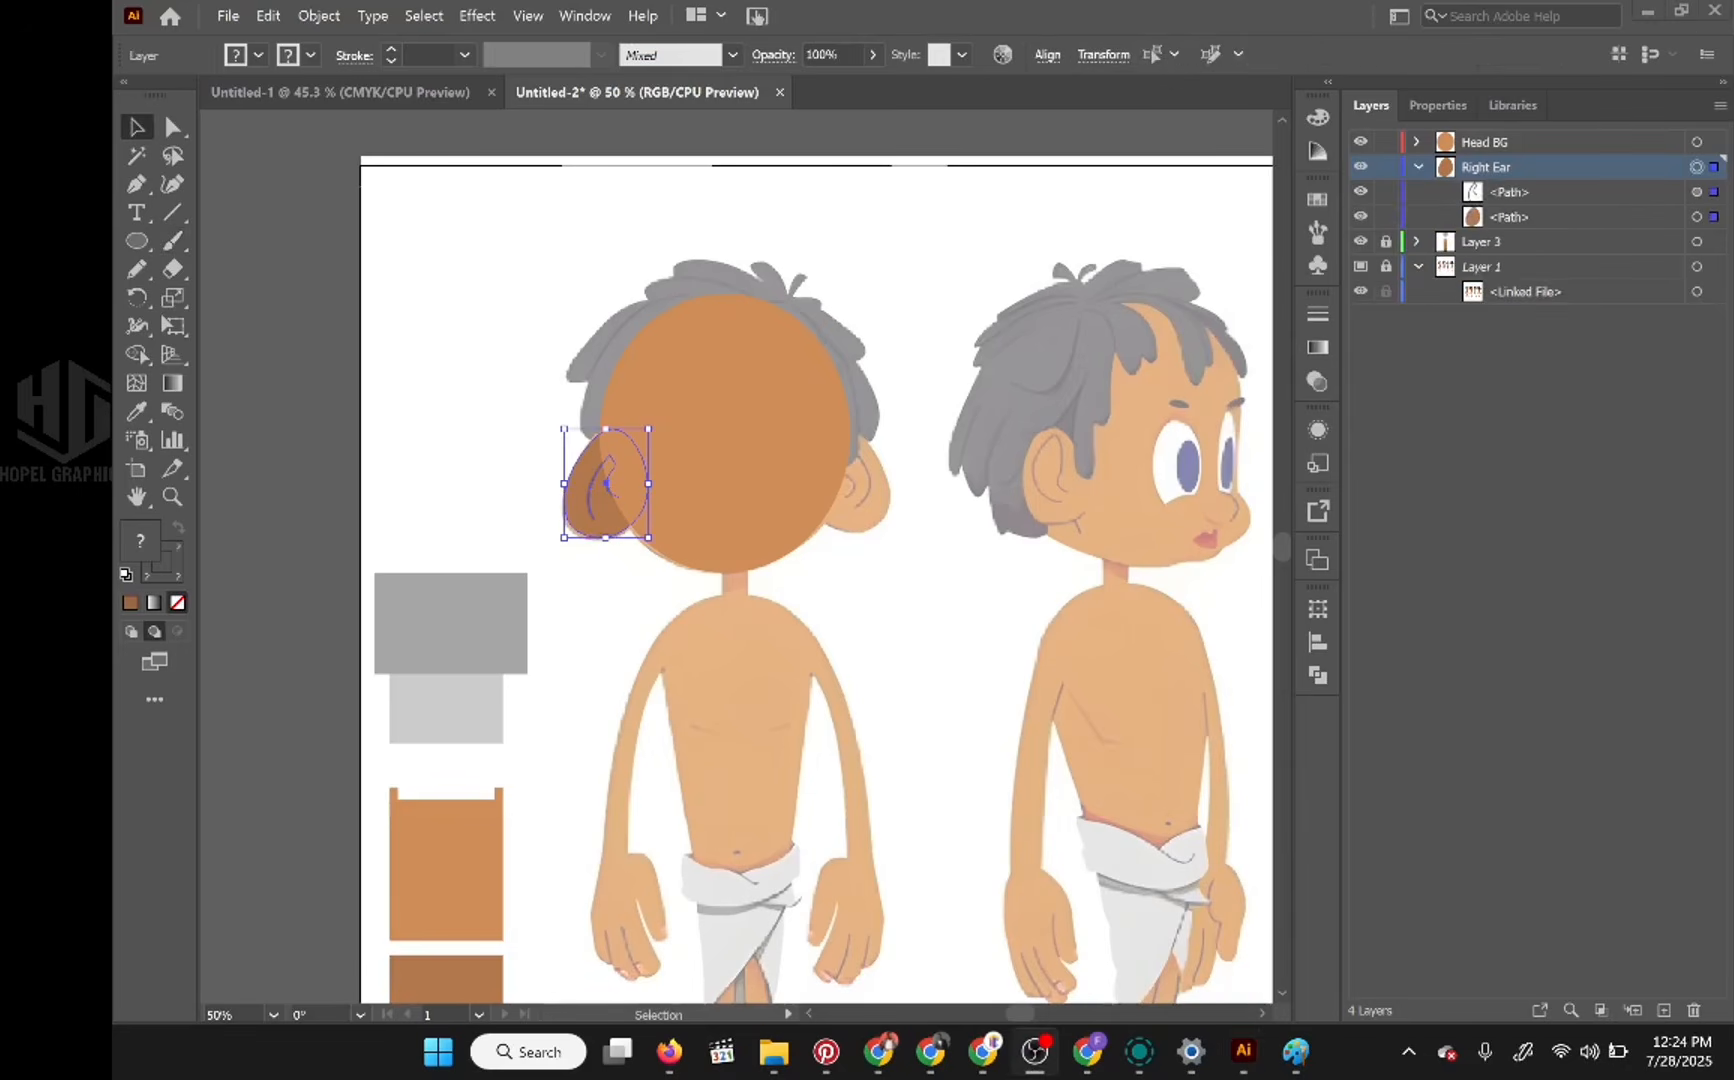
Step: Duplicate the Right Ear layer and move the copied ear horizontally across the head onto the reference's opposite ear
left_click(1416, 166)
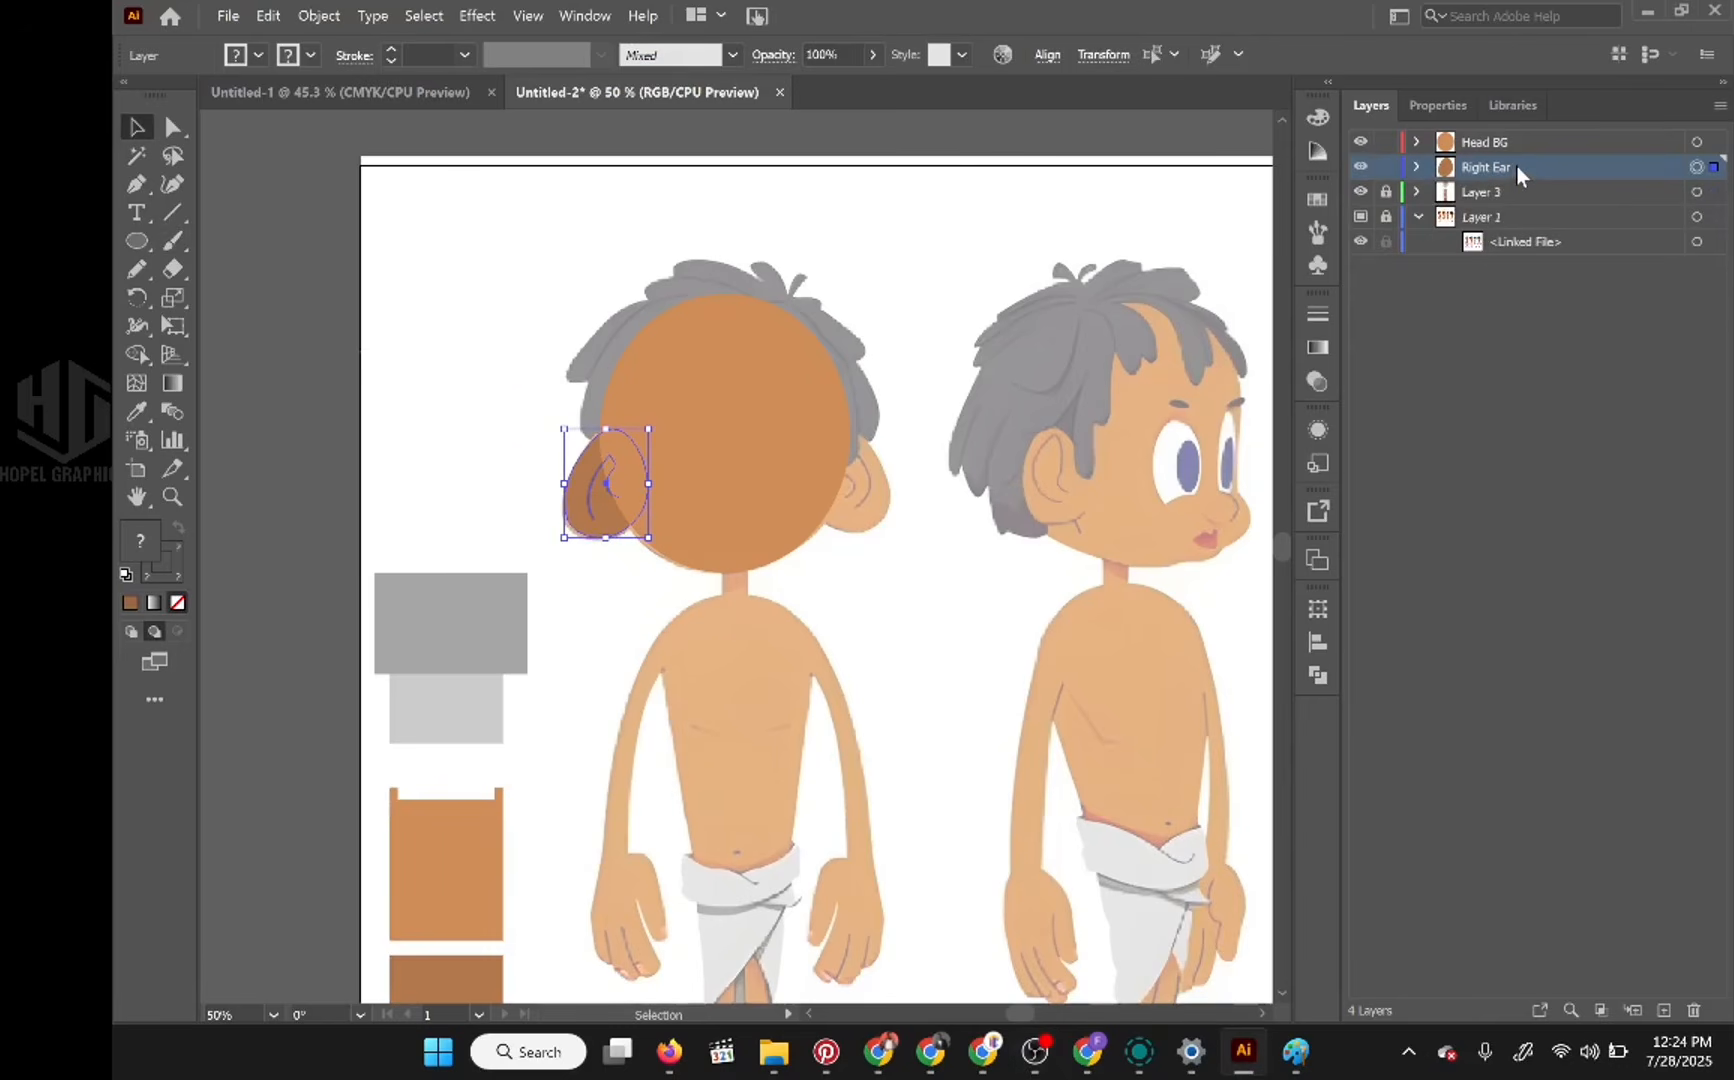
left_click_drag(1516, 164, 1668, 1008)
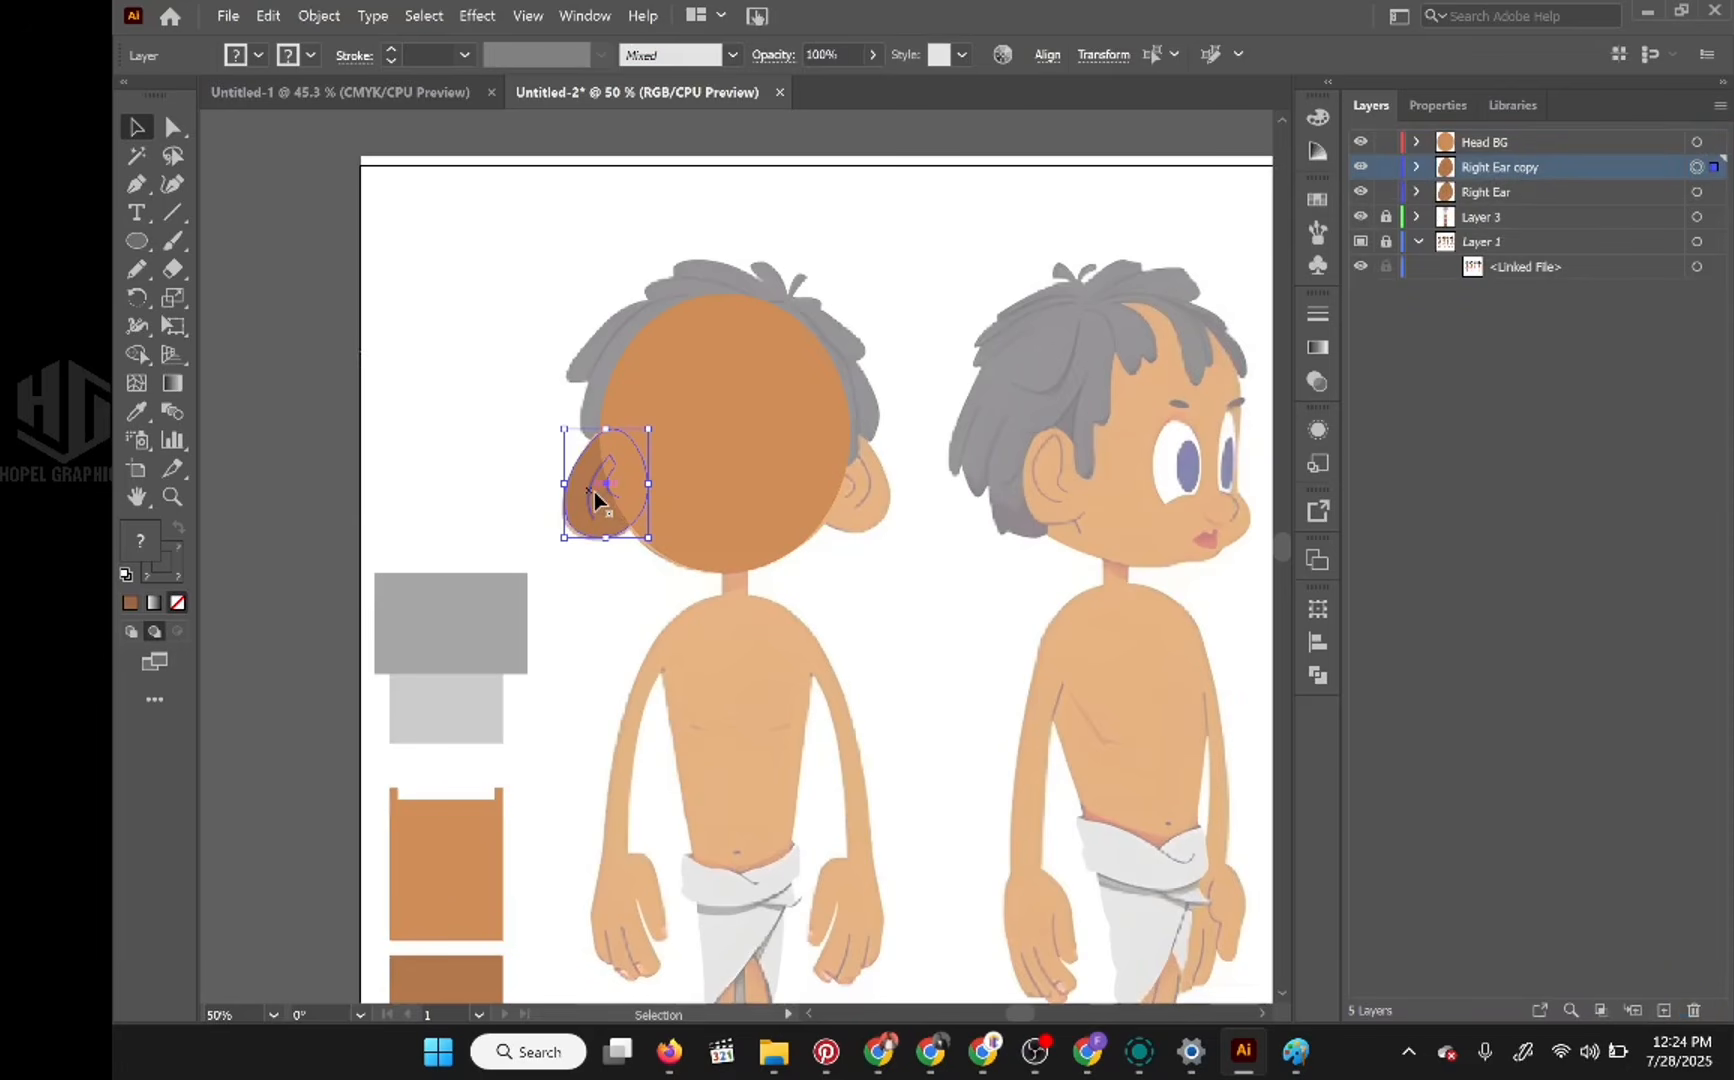
key("shift+Right")
key("shift+Right")
key("shift+Right")
key("shift+Right")
key("shift+Right")
key("shift+Right")
key("shift+Right")
key("shift+Right")
key("shift+Right")
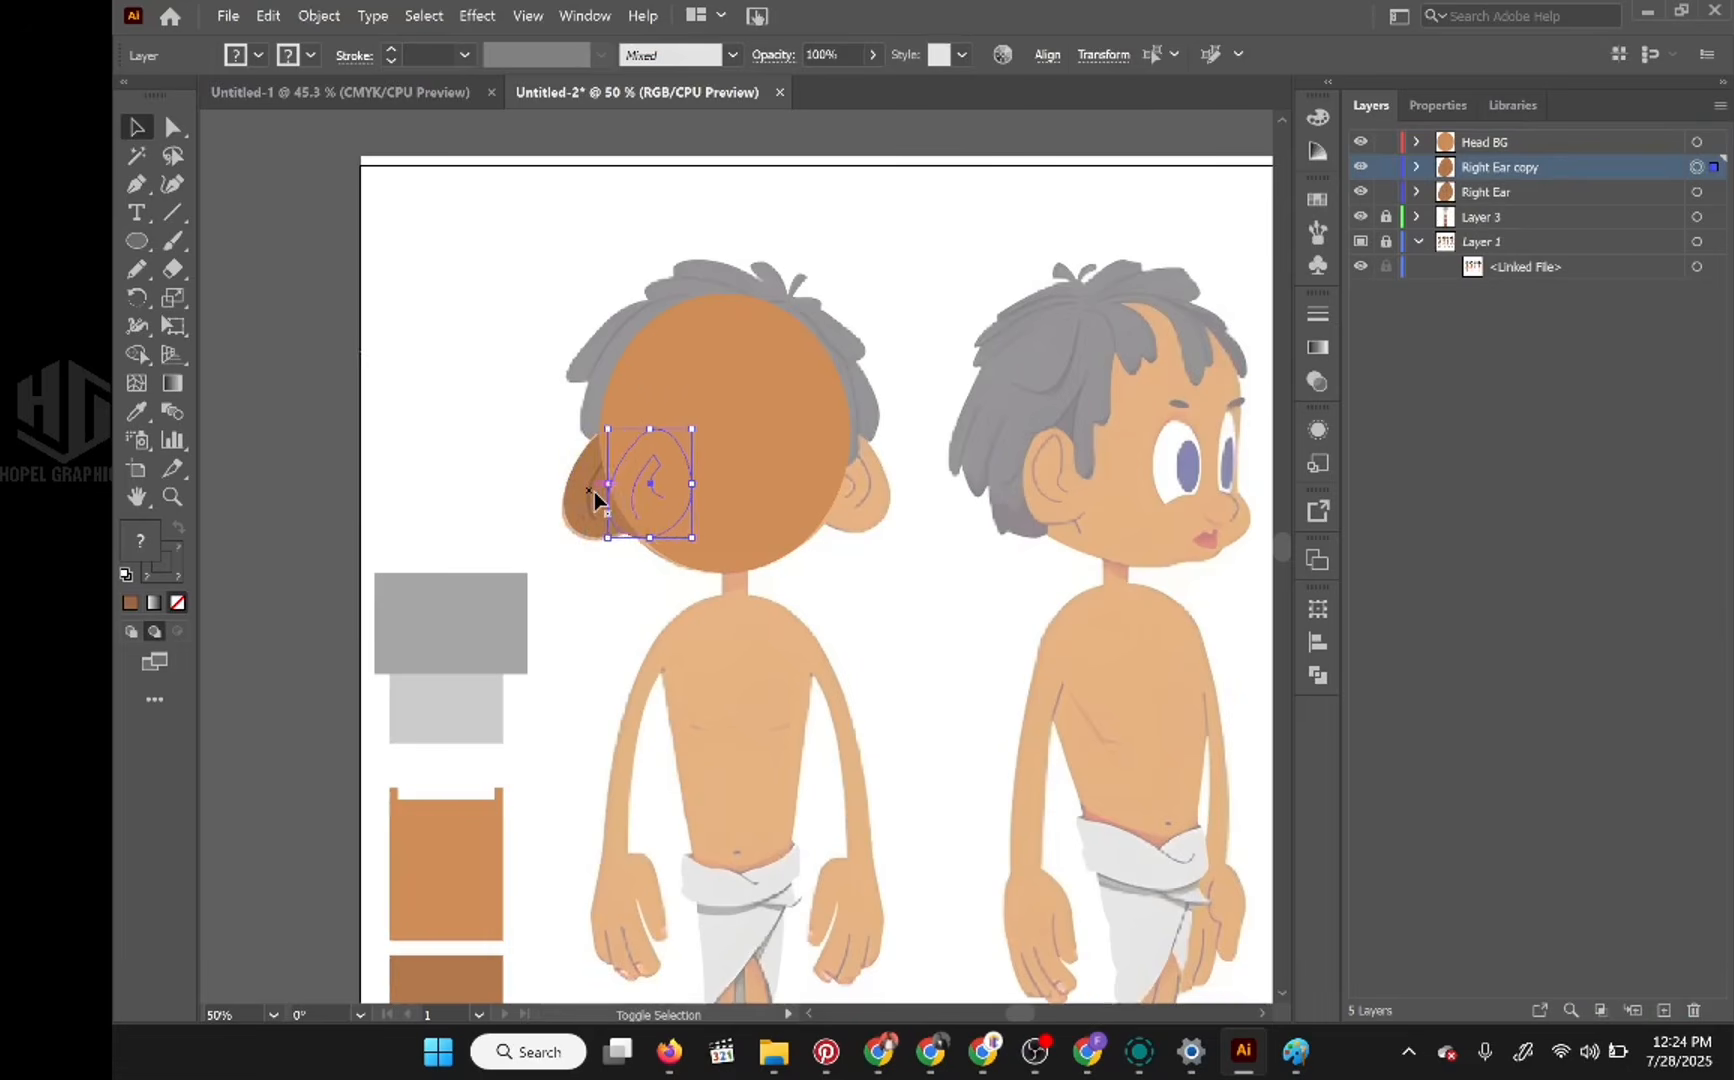
key("shift+Right")
key("shift+Right")
key("shift+Right")
key("shift+Right")
key("shift+Right")
key("shift+Right")
key("shift+Right")
key("shift+Right")
key("shift+Right")
key("shift+Right")
key("shift+Right")
key("shift+Right")
key("shift+Right")
key("shift+Right")
key("shift+Right")
key("shift+Right")
key("shift+Right")
key("shift+Right")
key("shift+Right")
key("shift+Right")
key("shift+Right")
key("shift+Right")
key("shift+Right")
key("shift+Right")
key("shift+Right")
key("shift+Right")
key("shift+Right")
key("shift+Right")
key("shift+Right")
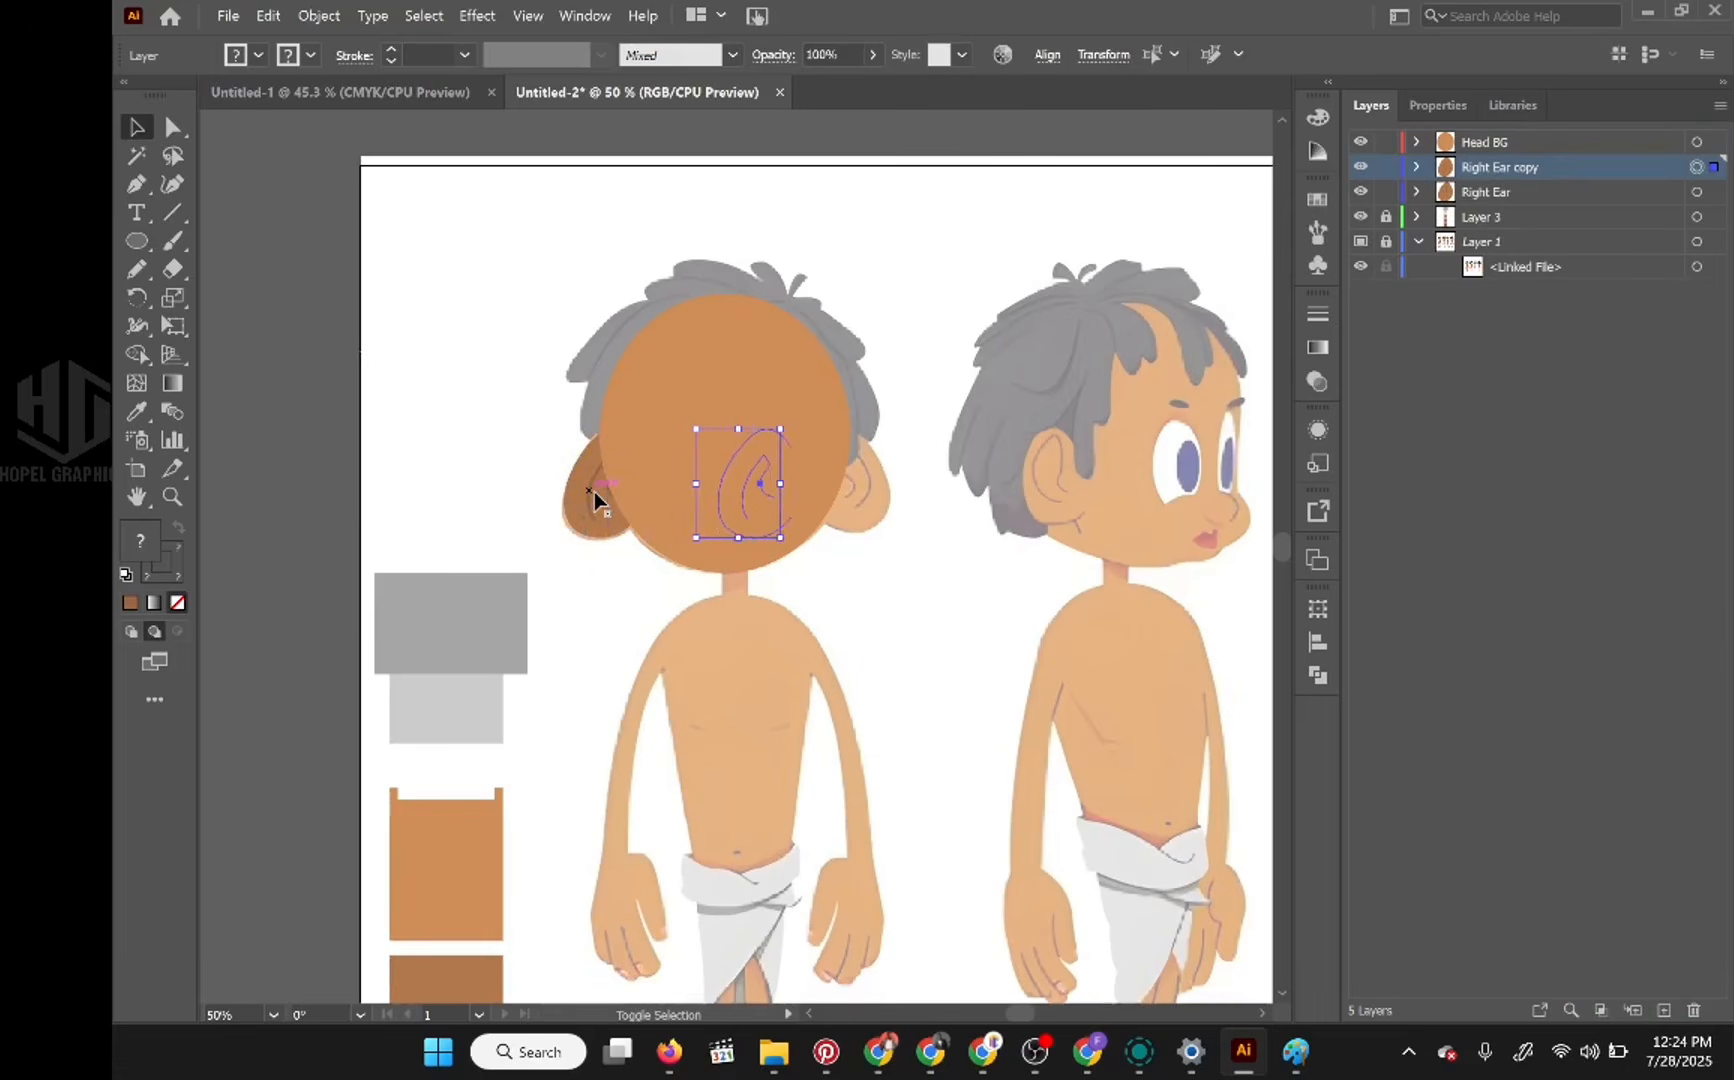
key("shift+Right")
key("shift+Right")
key("shift+Right")
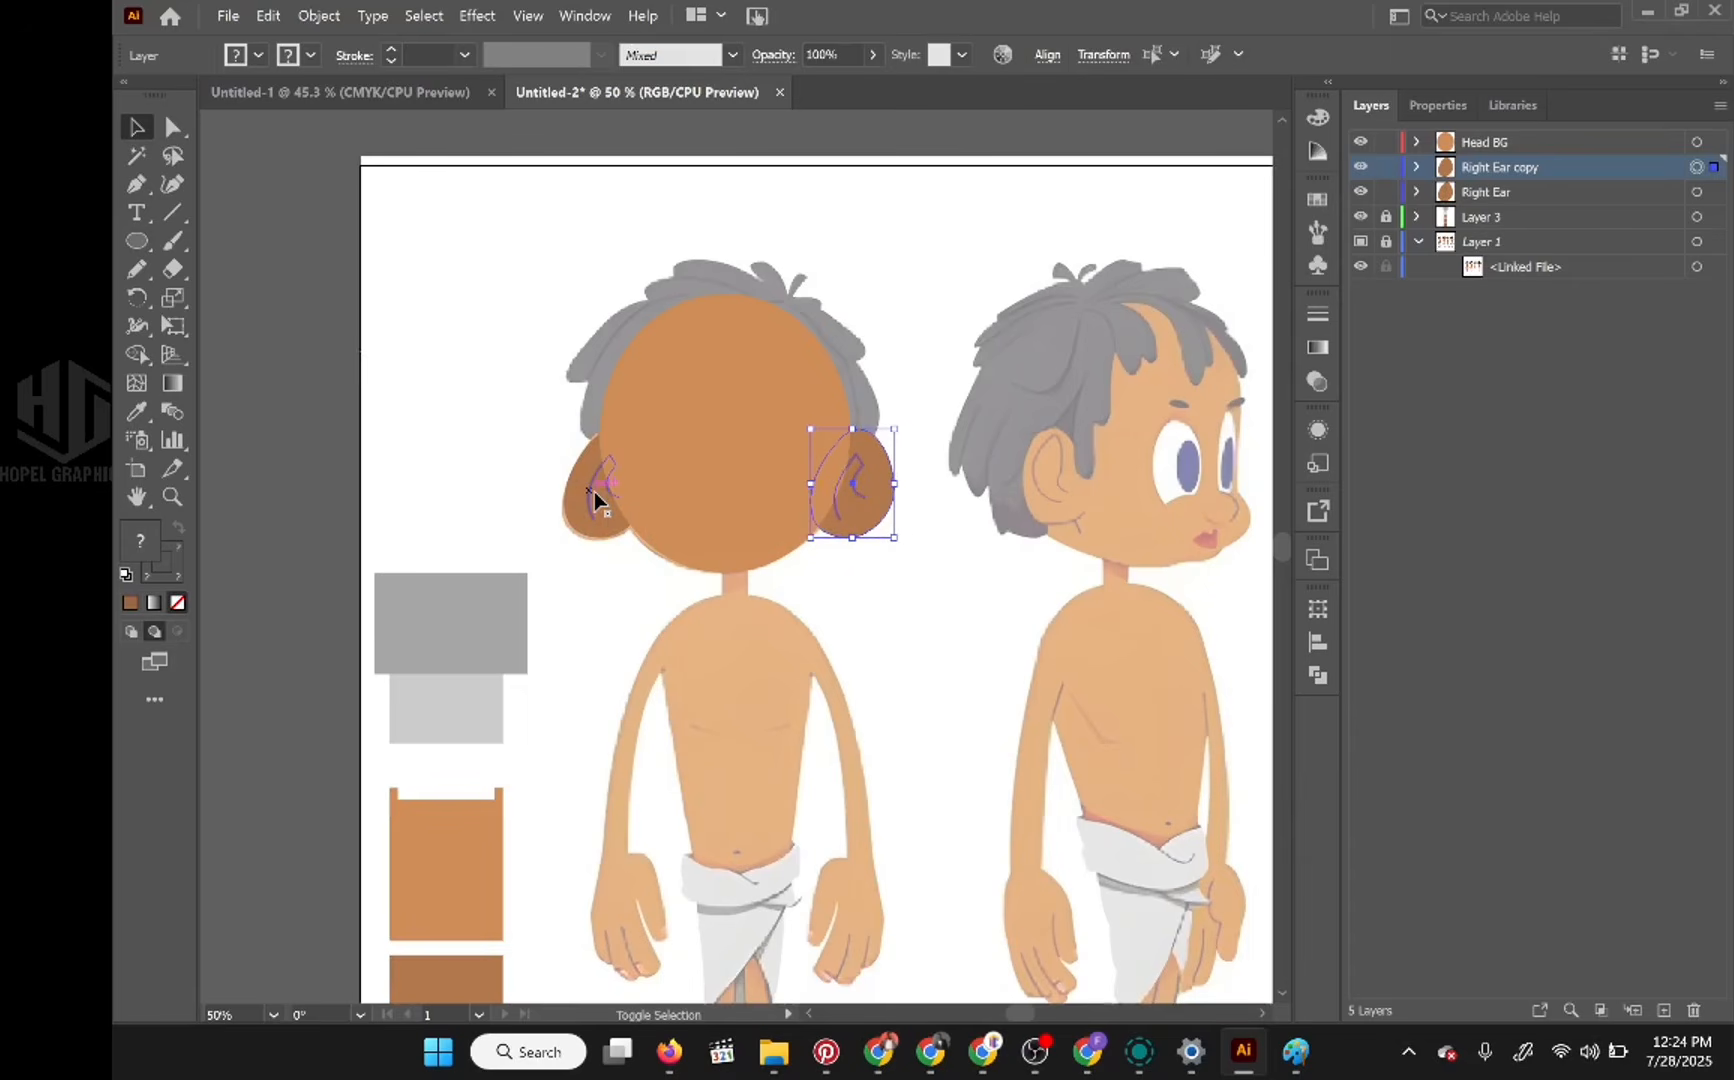
key("shift+Right")
key("shift+Right")
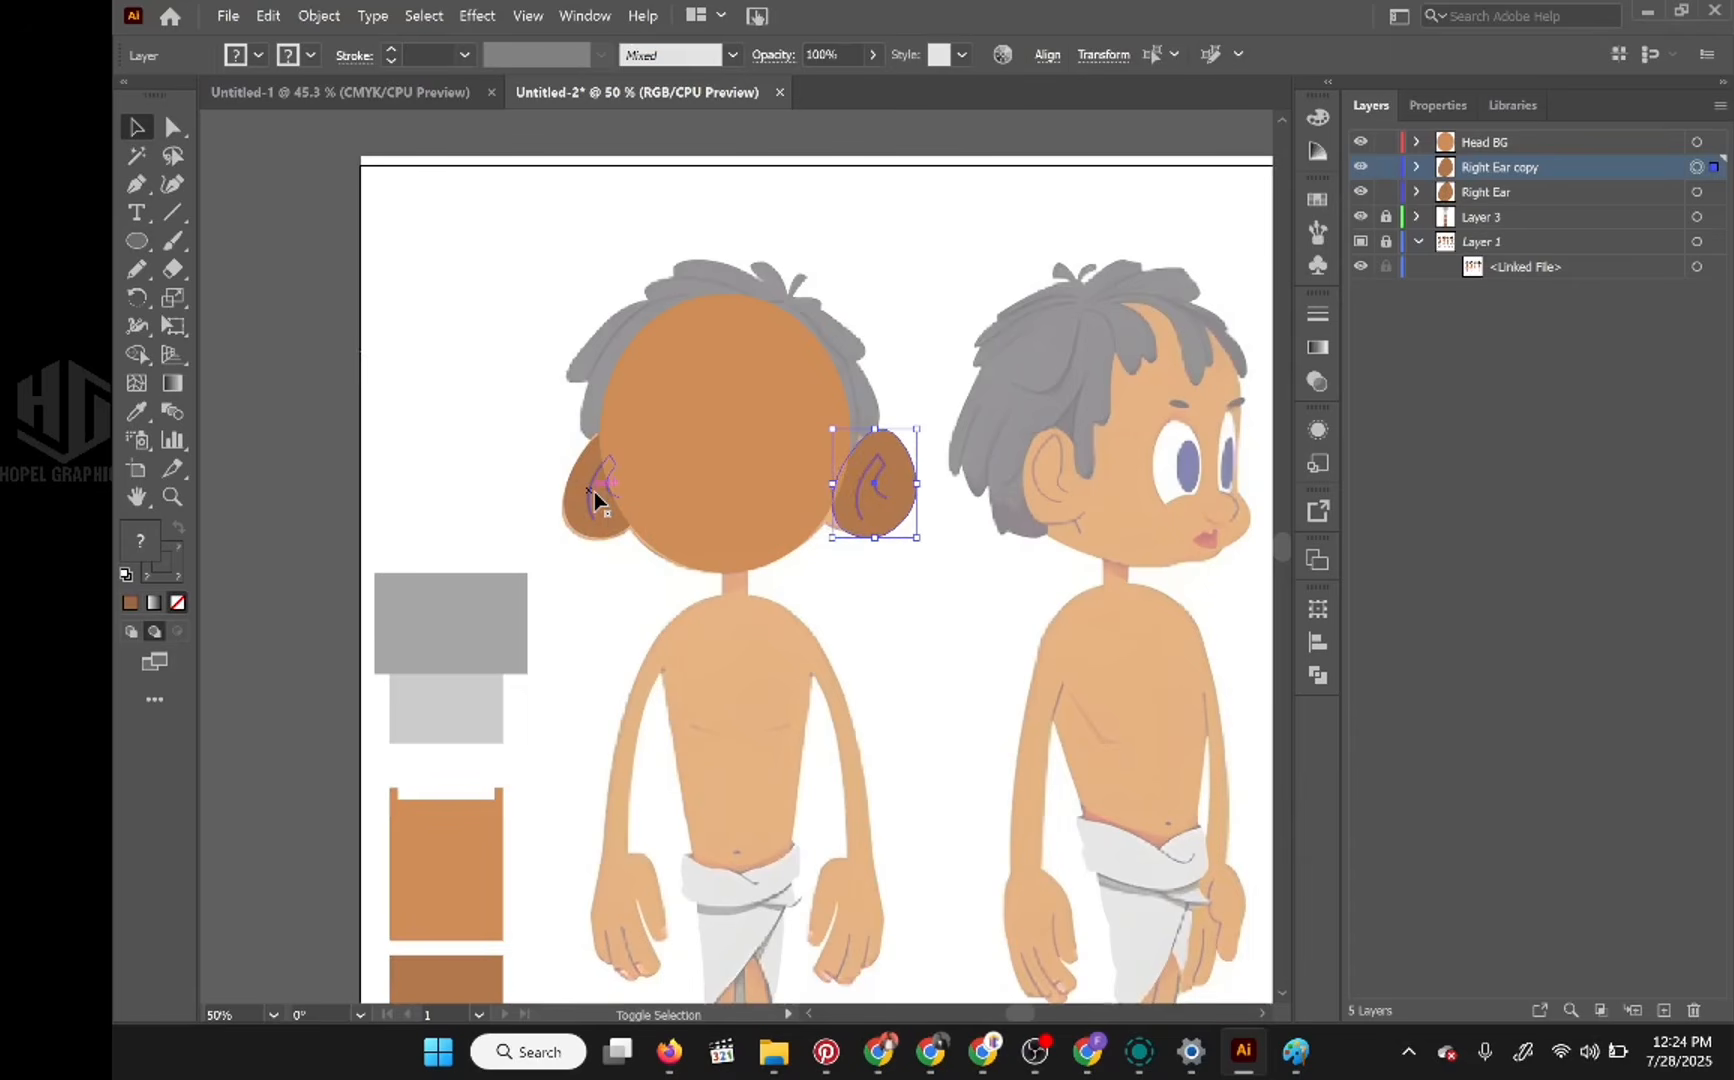
key("shift+Left")
key("shift+Left")
key("shift+Right")
key("shift+Right")
key("shift+Left")
key("shift+Left")
key("shift+Left")
key("shift+Left")
key("shift+Left")
key("shift+Left")
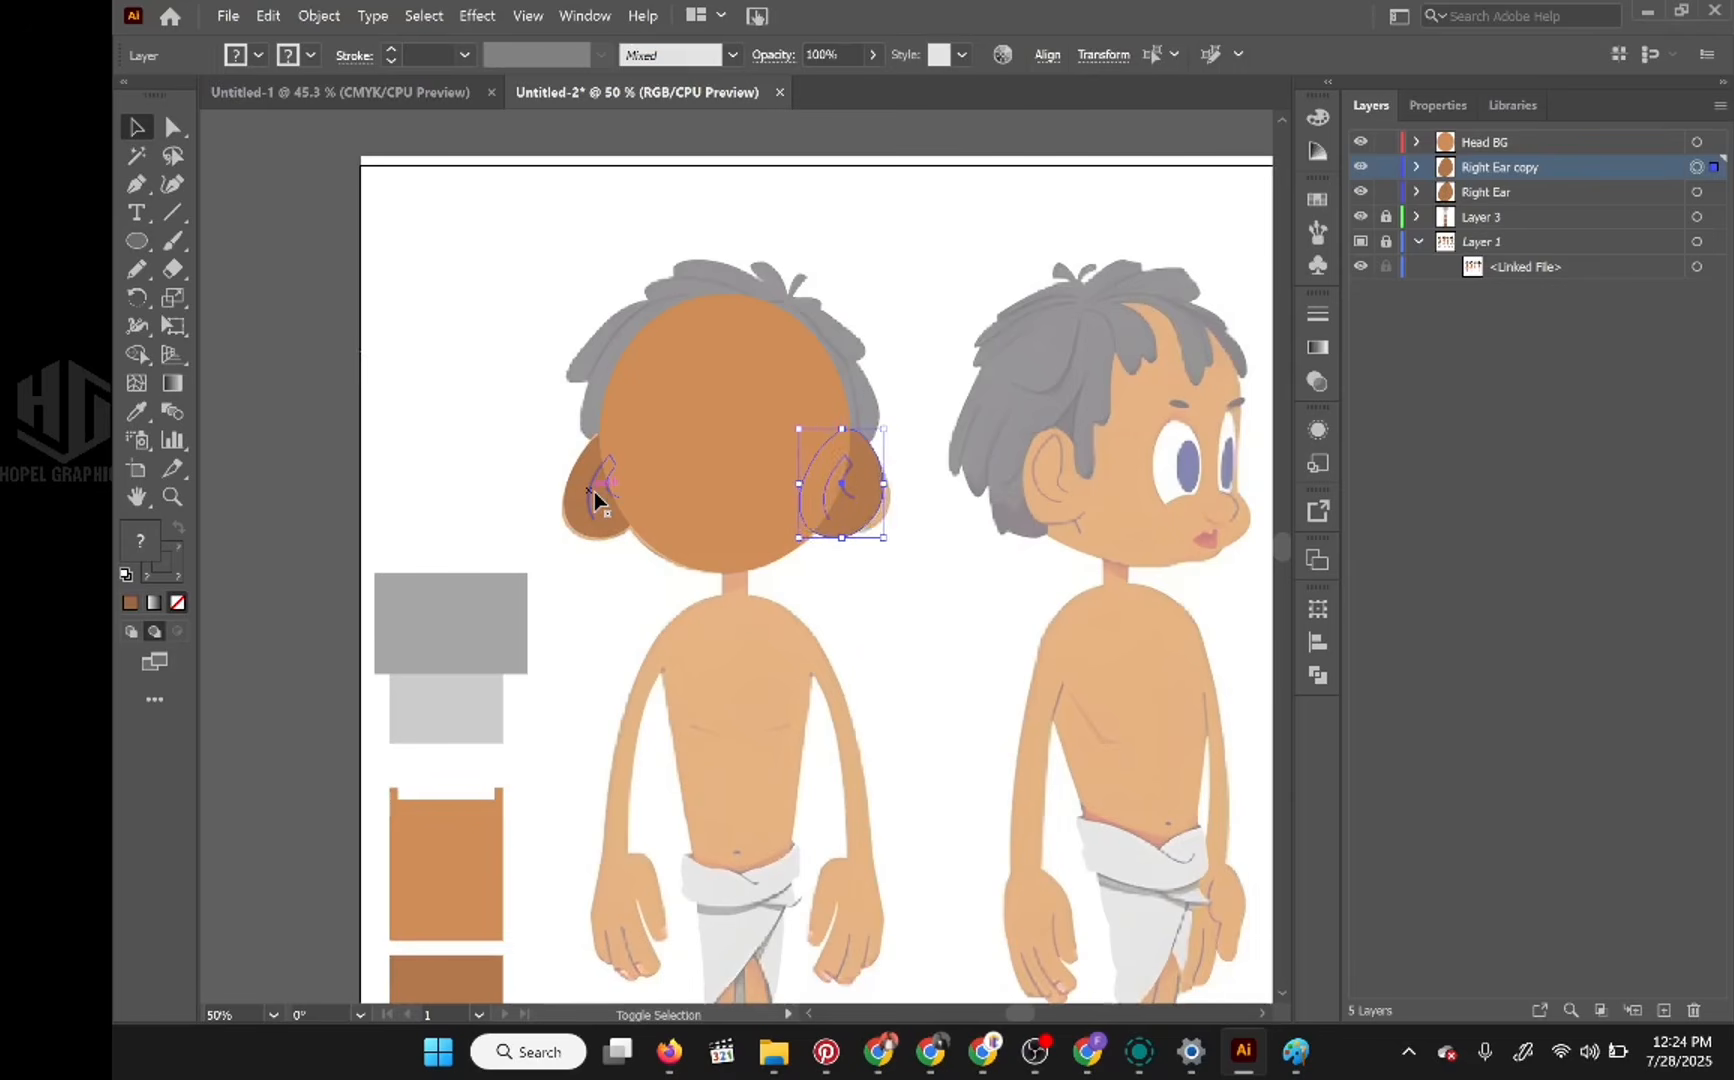
key("shift+Right")
key("shift+Right")
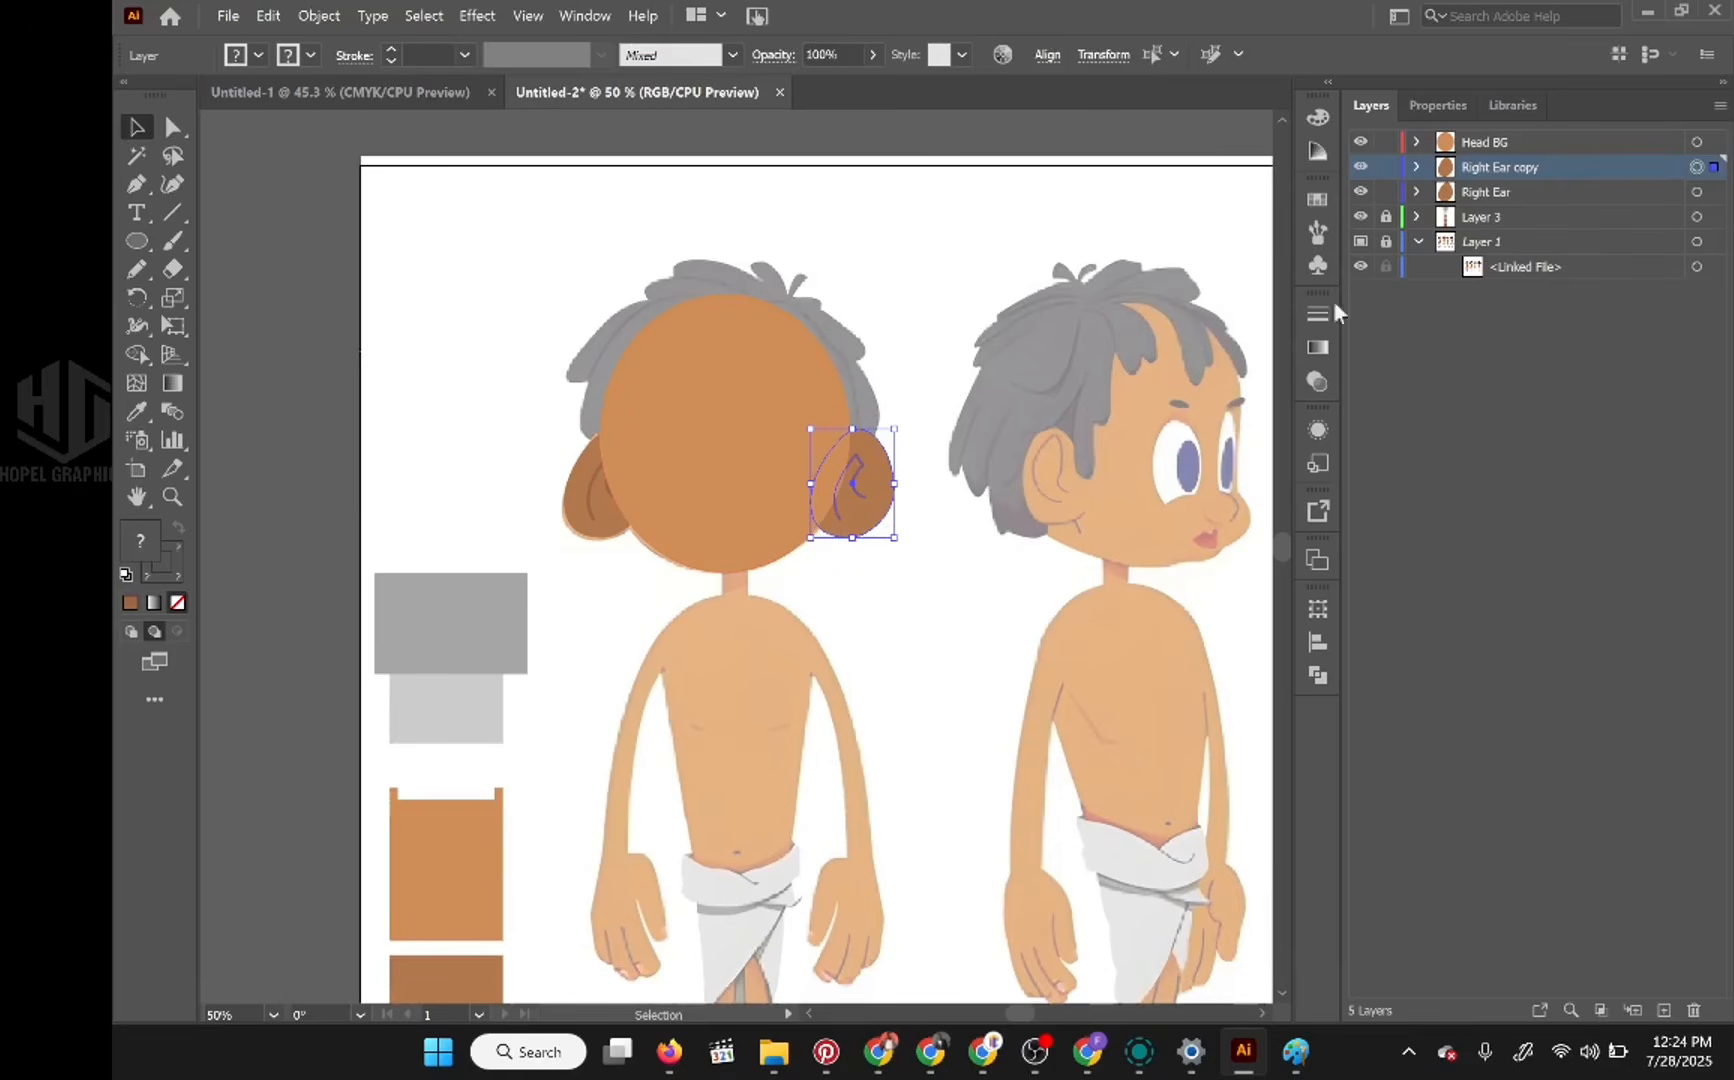
Step: Flip the copied ear horizontally and nudge it 3 pt left and 1 pt up over the reference ear
left_click(1436, 110)
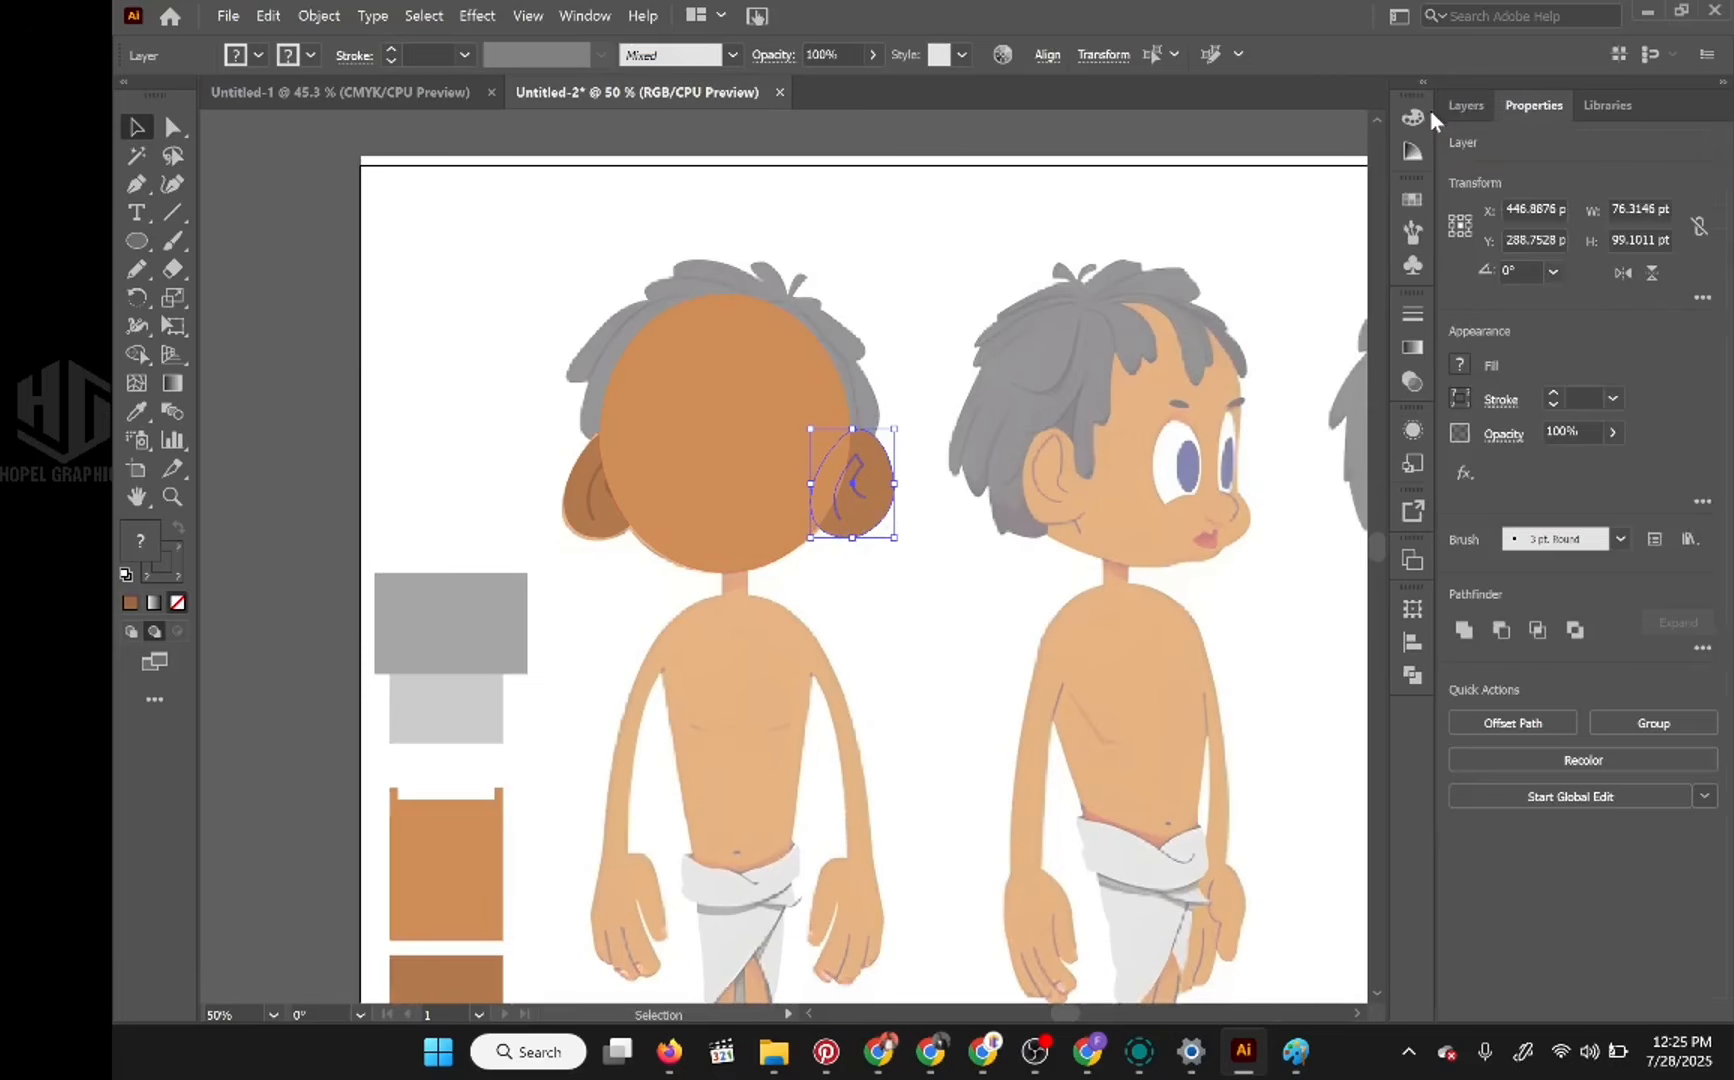
left_click(1622, 274)
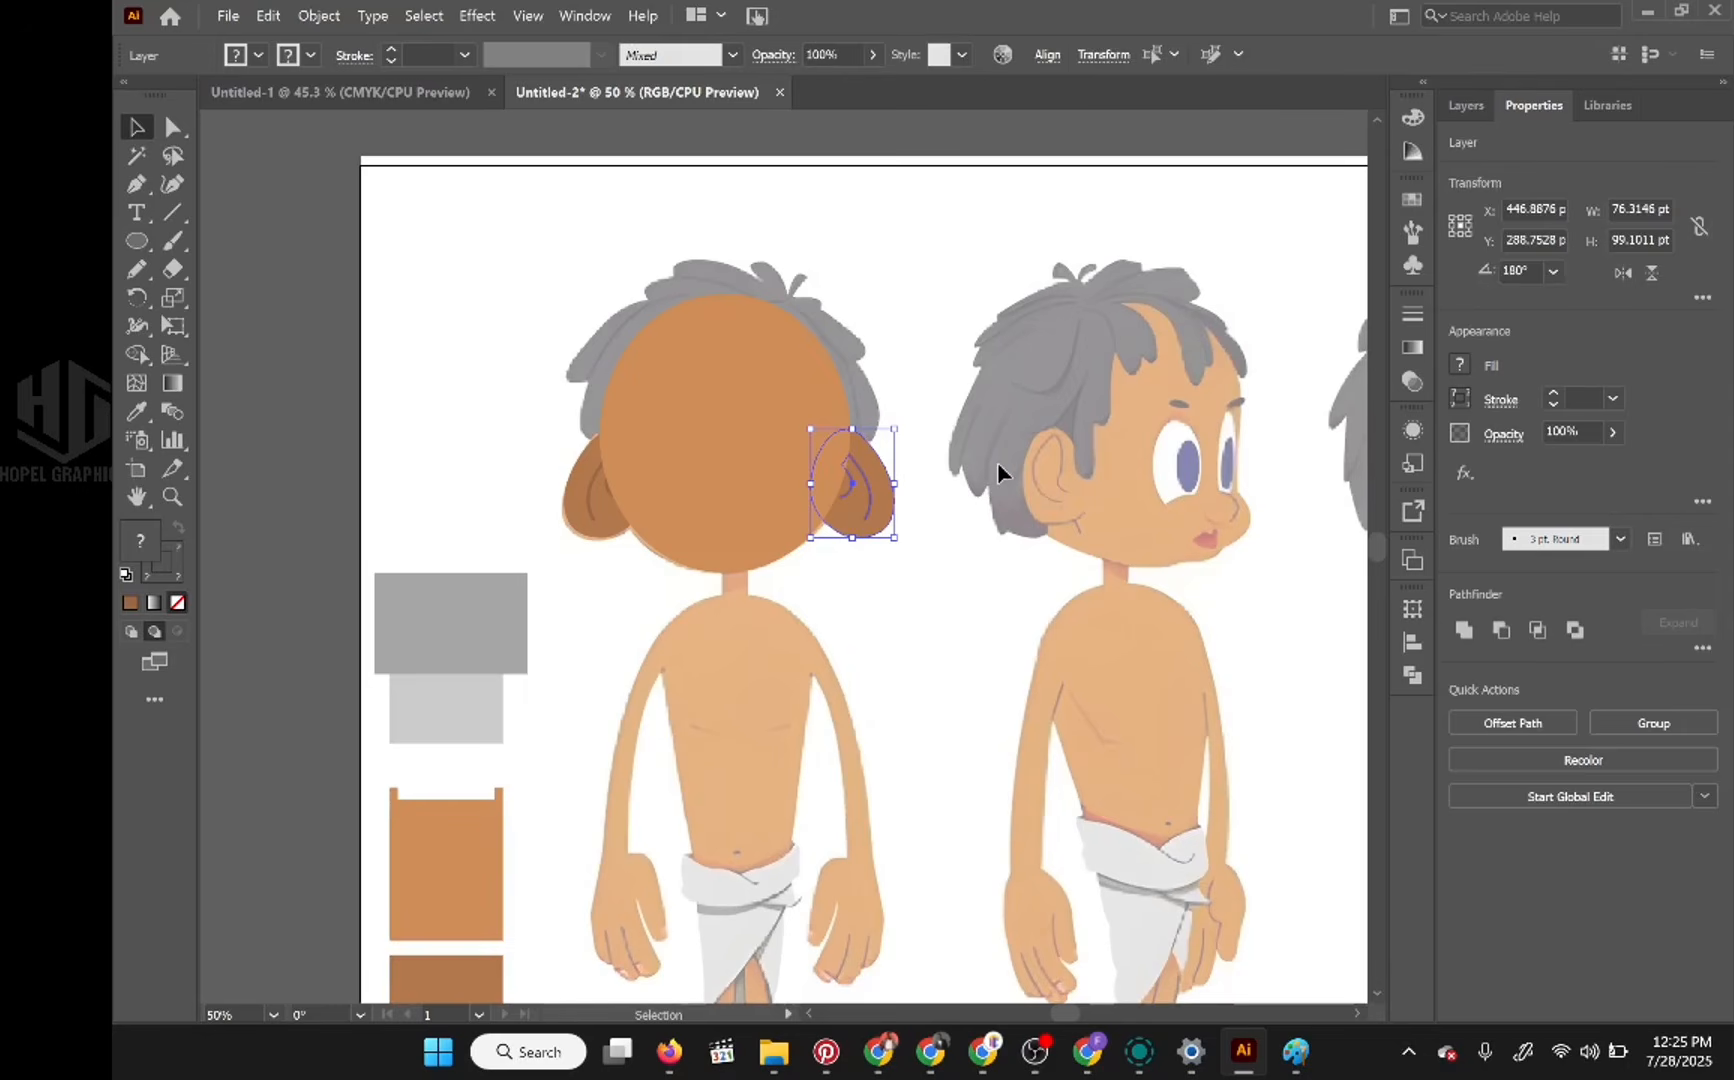
key("ctrl+z")
key("ctrl+shift+z")
key("Left")
key("Left")
key("Left")
key("Up")
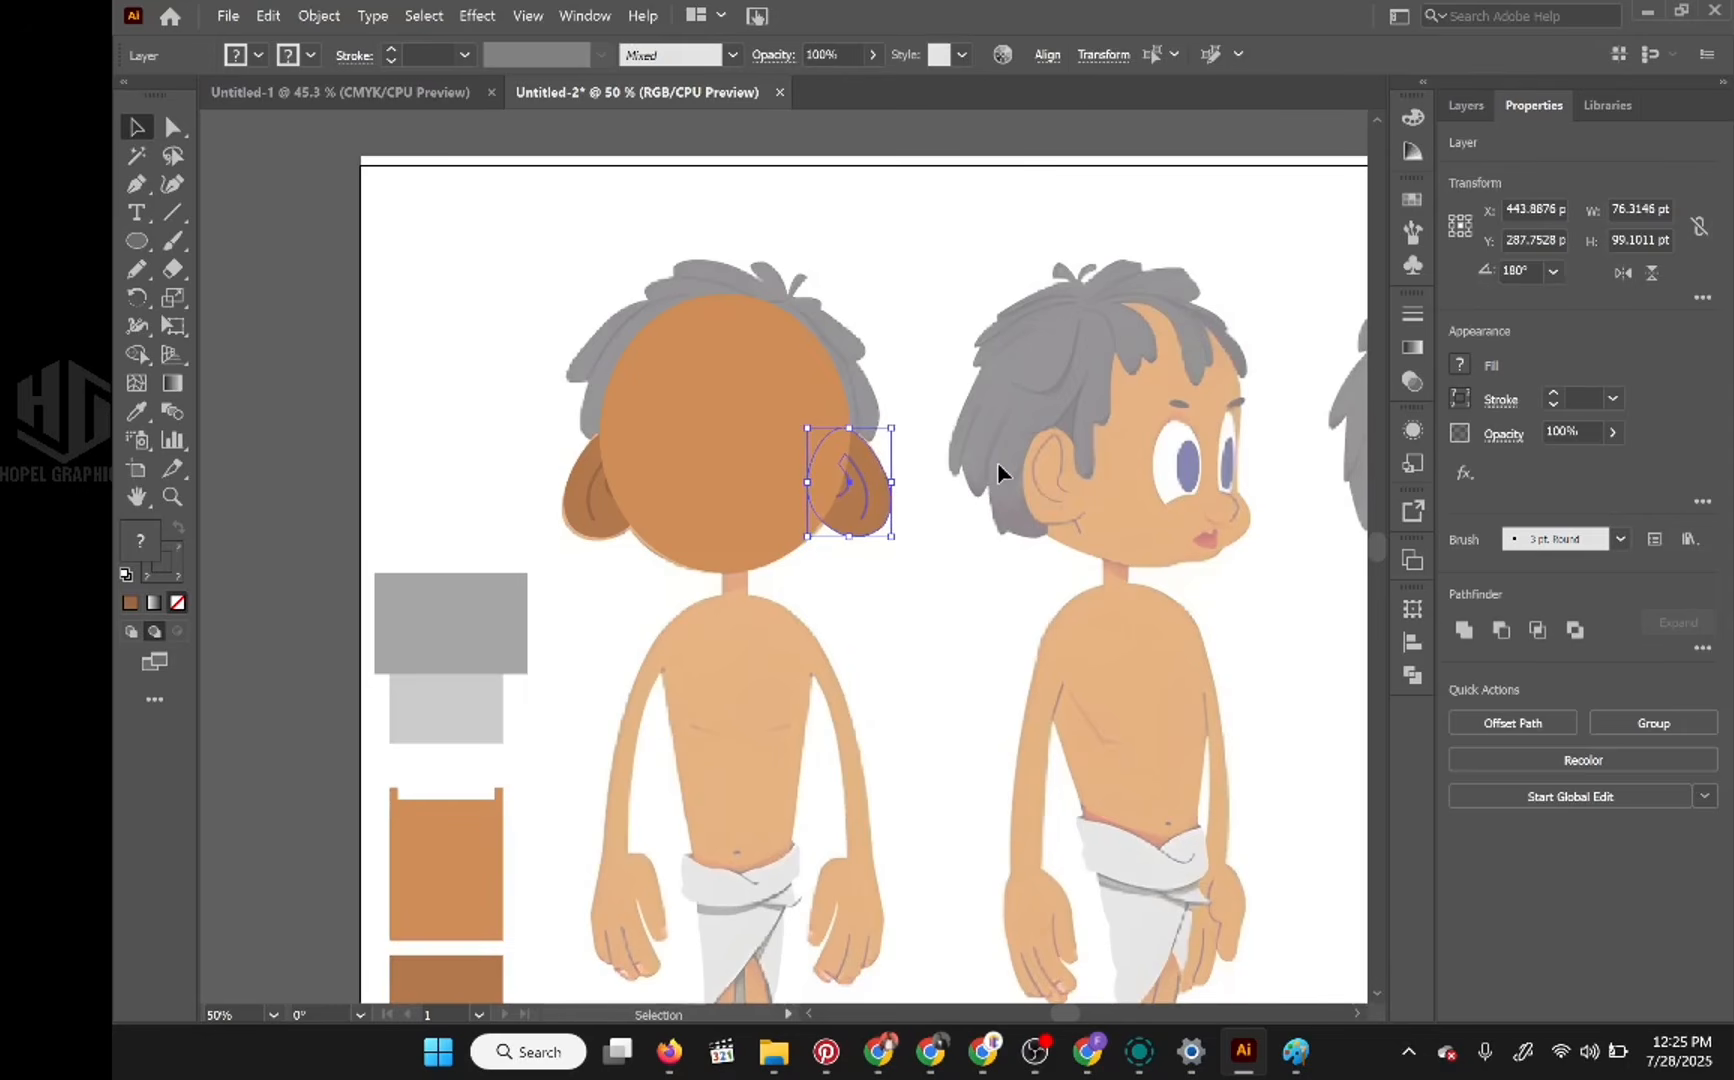
Step: Rename the copied ear's layer as "Left ear" and deselect the artwork
left_click(1470, 106)
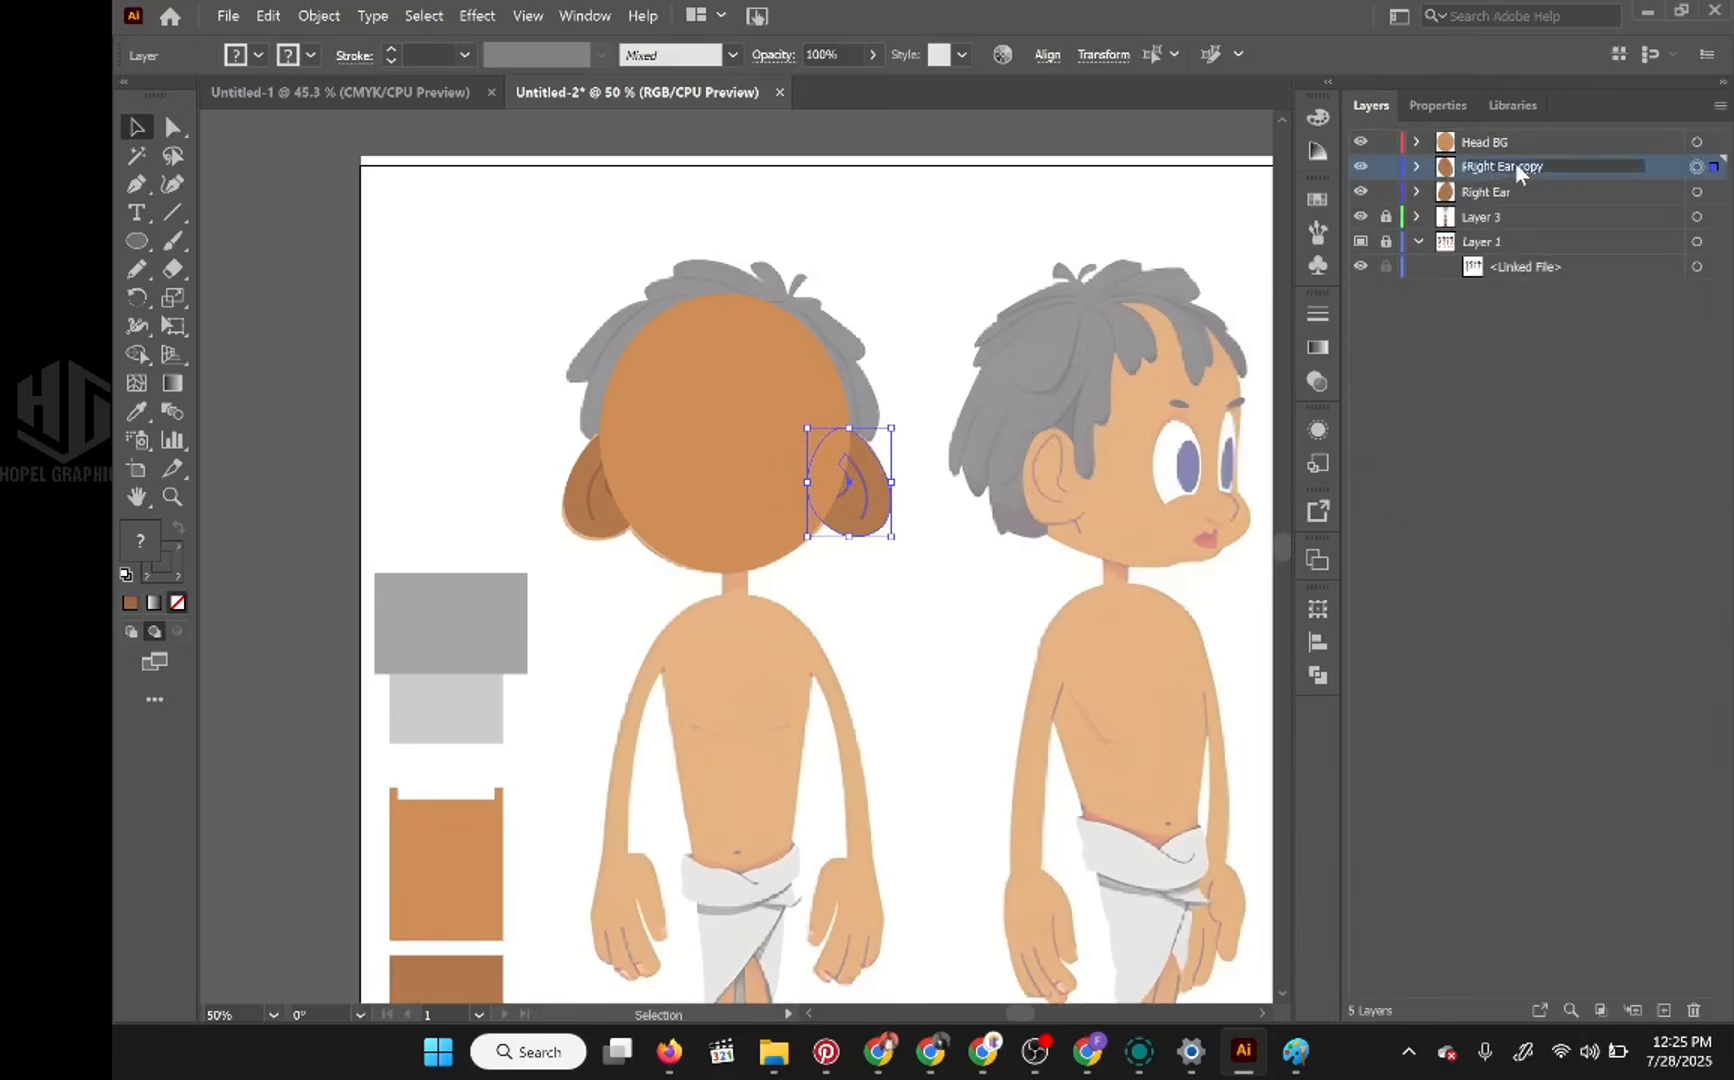
double_click(1515, 164)
type("Left")
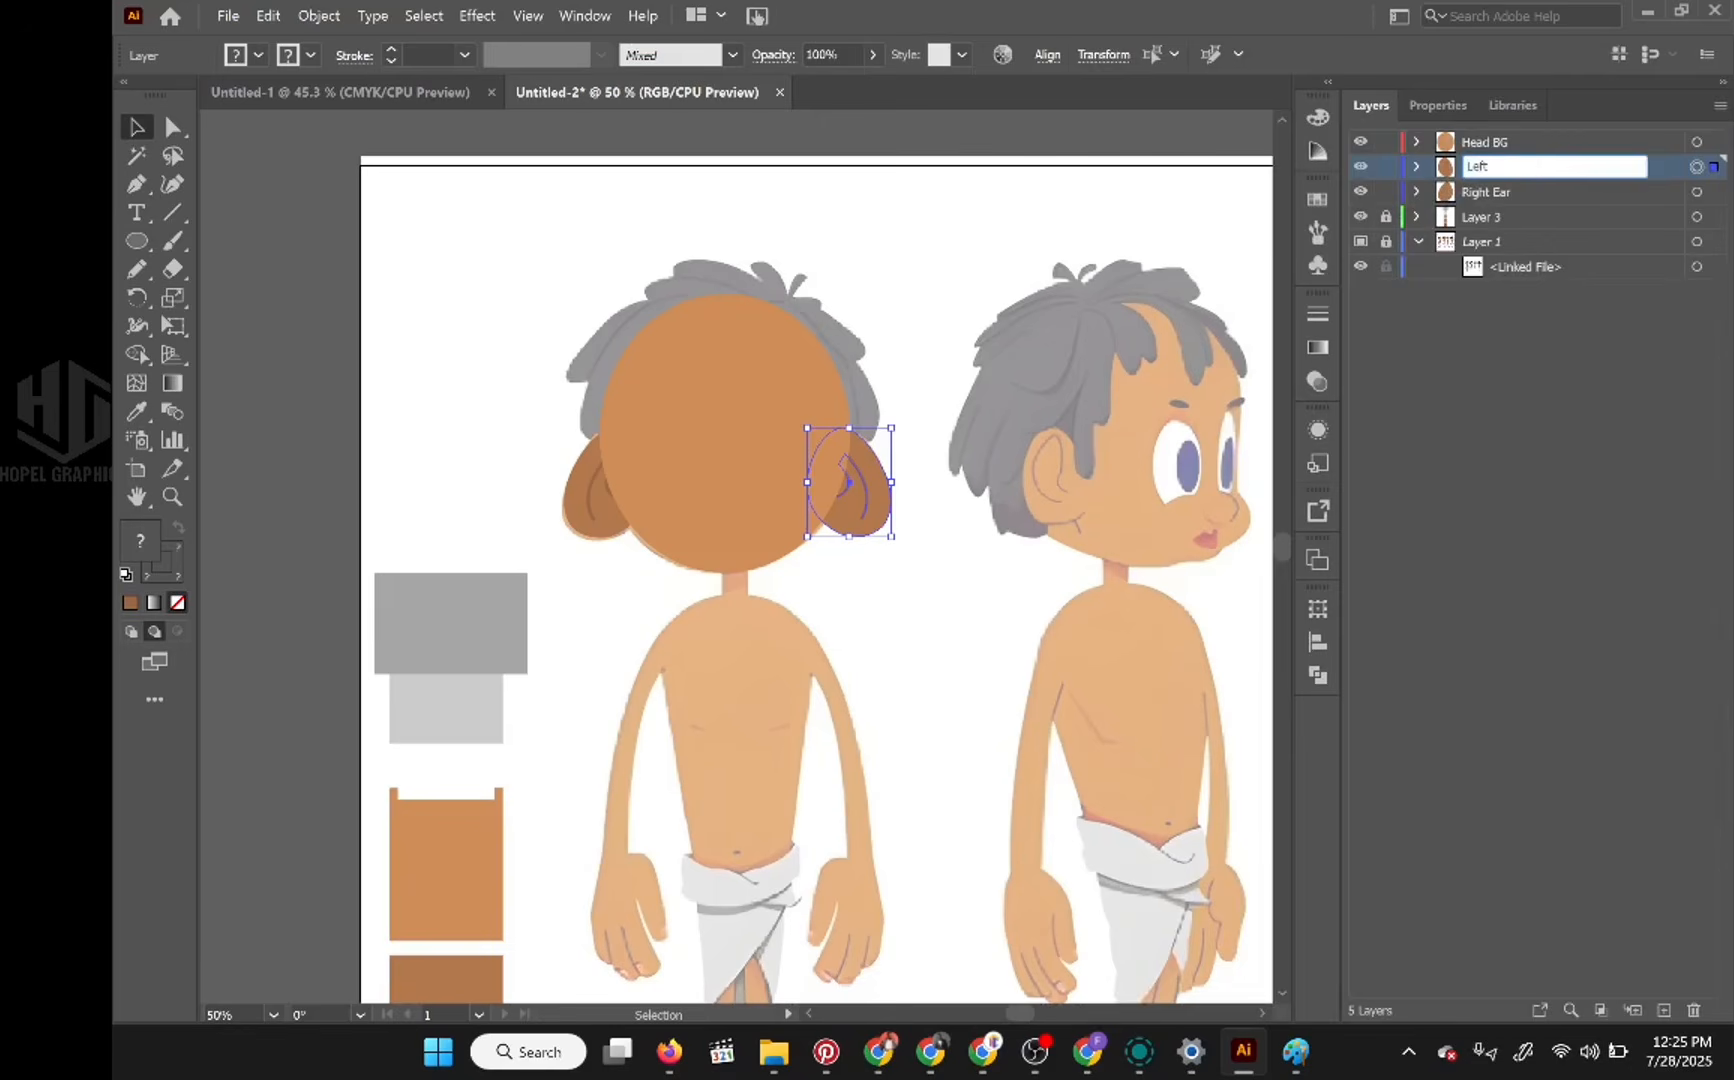
type(" ear")
key("Return")
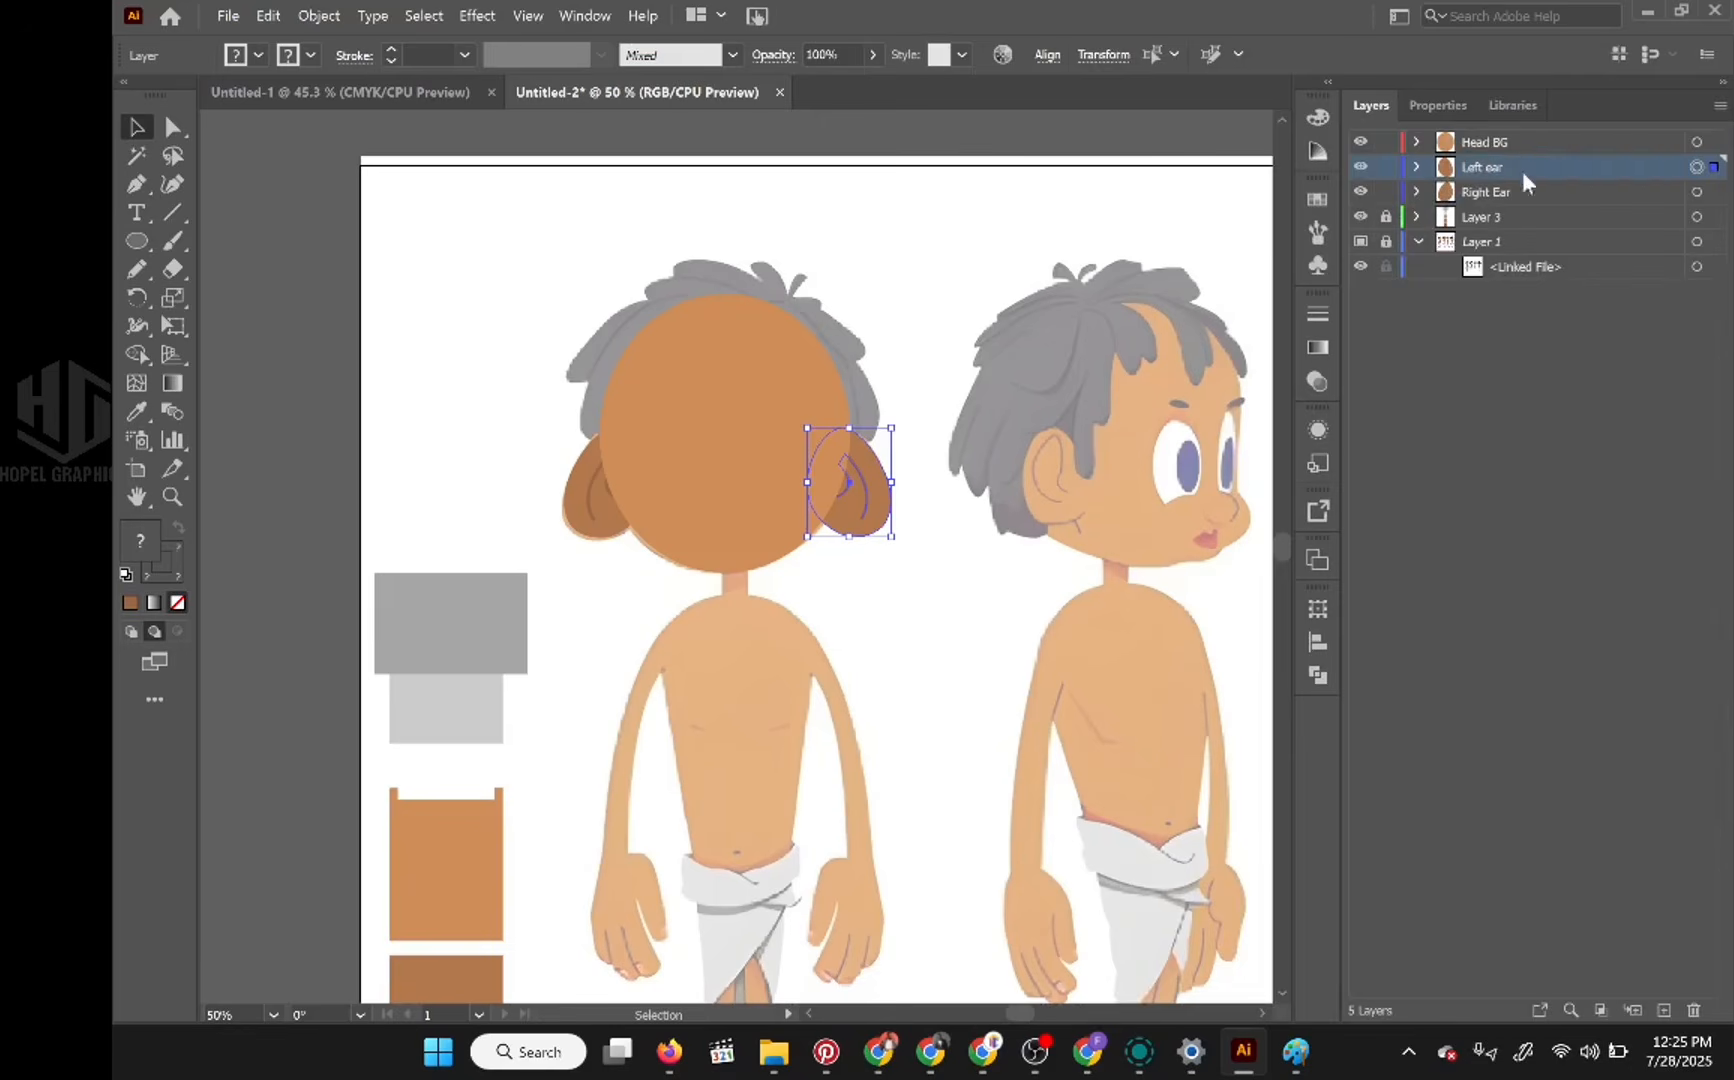
left_click(925, 255)
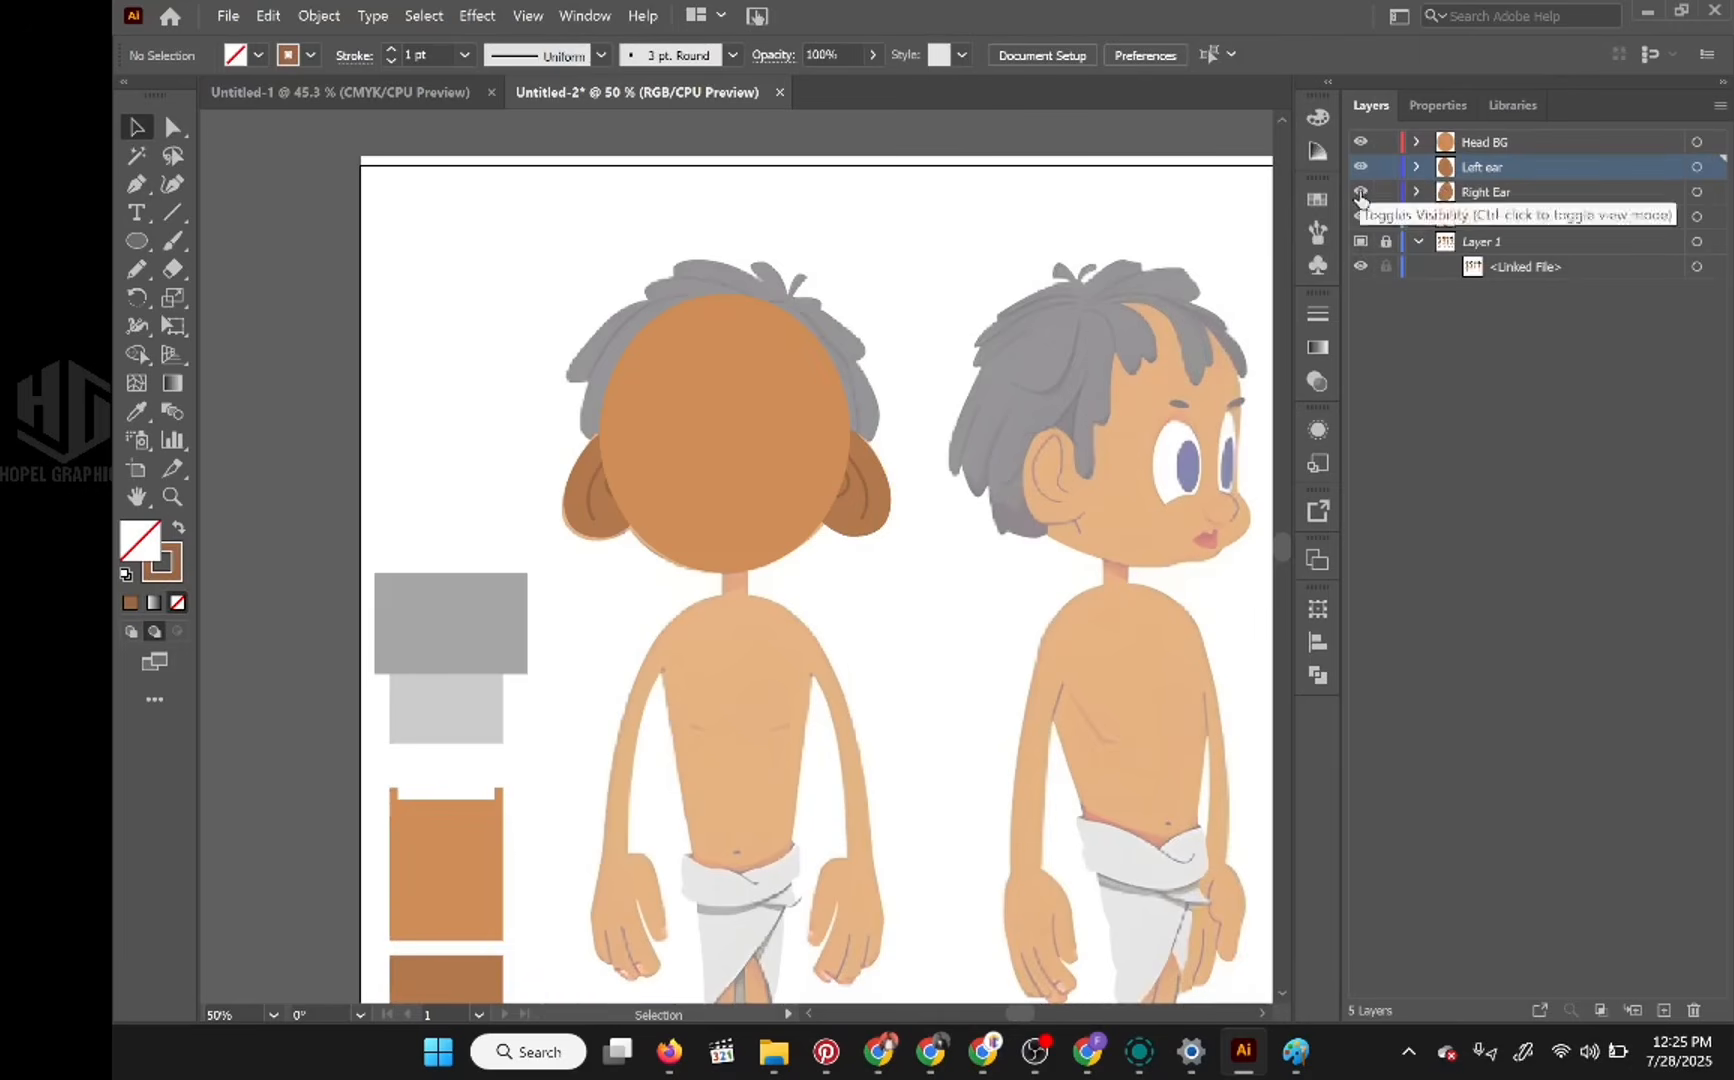
Step: Hide the Head BG layer to expose the reference face between the two ears
left_click(1361, 143)
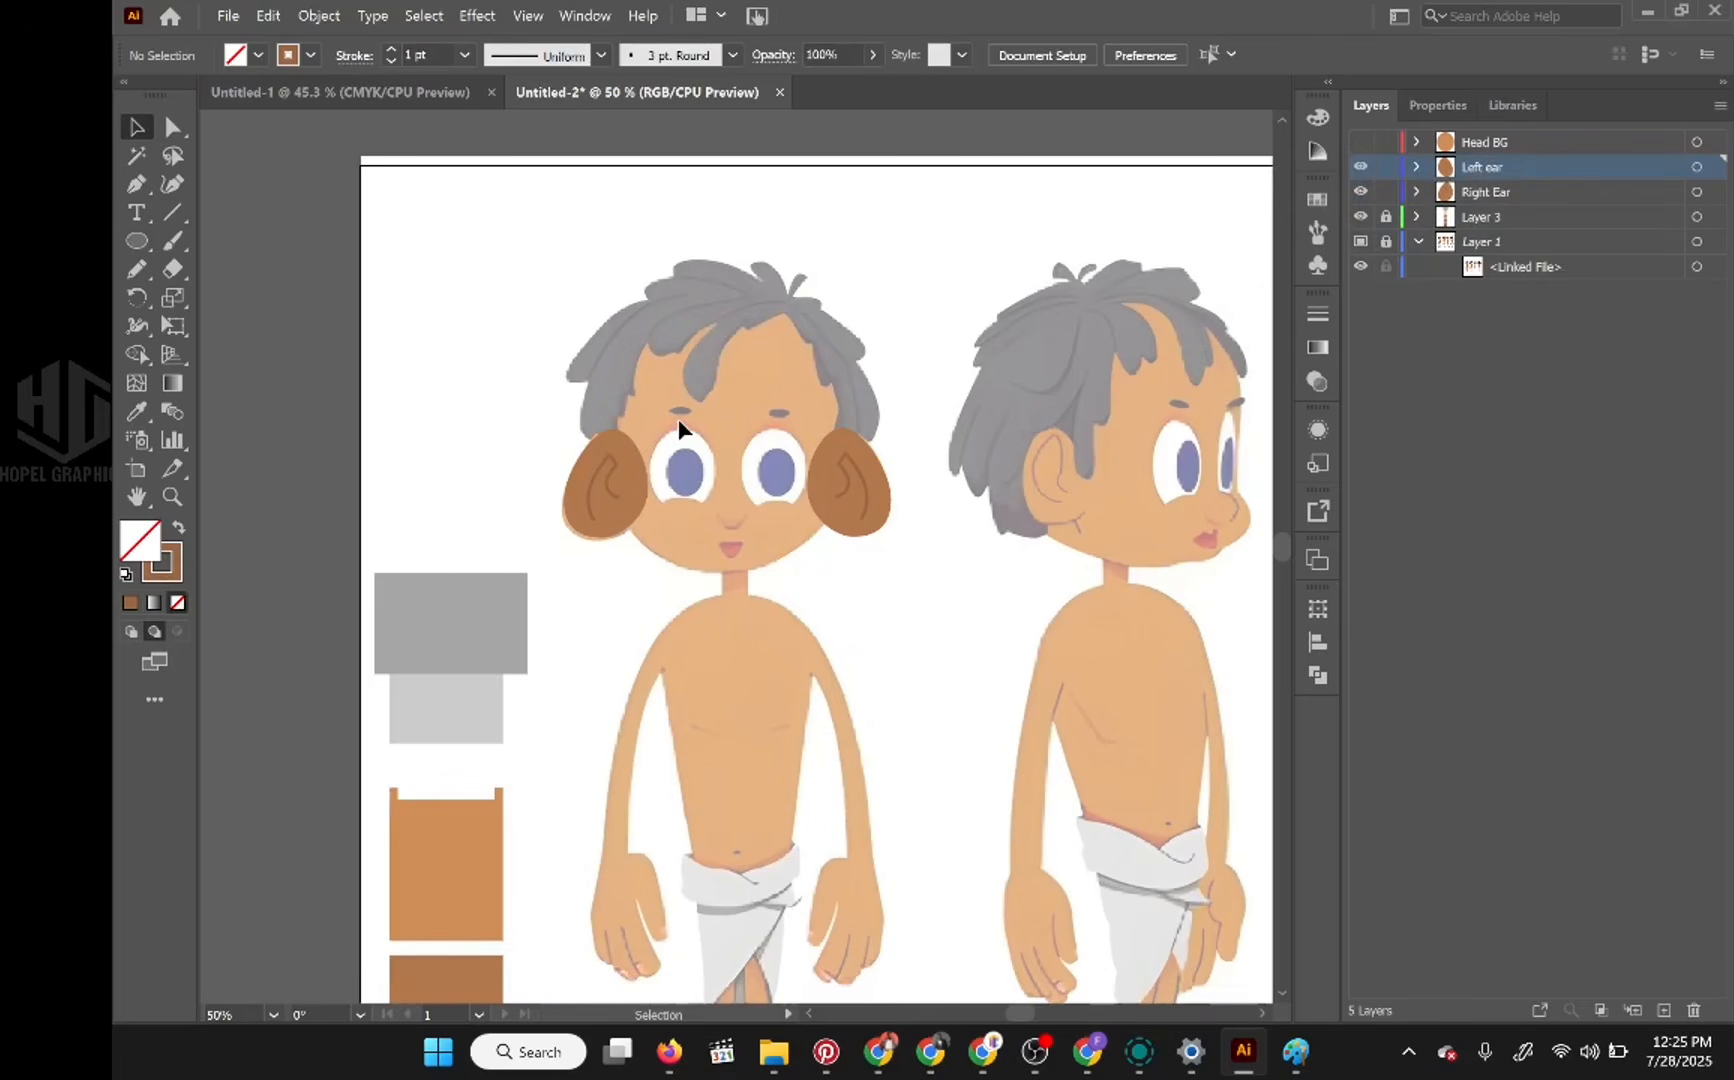
scroll(677, 419, "up", 4)
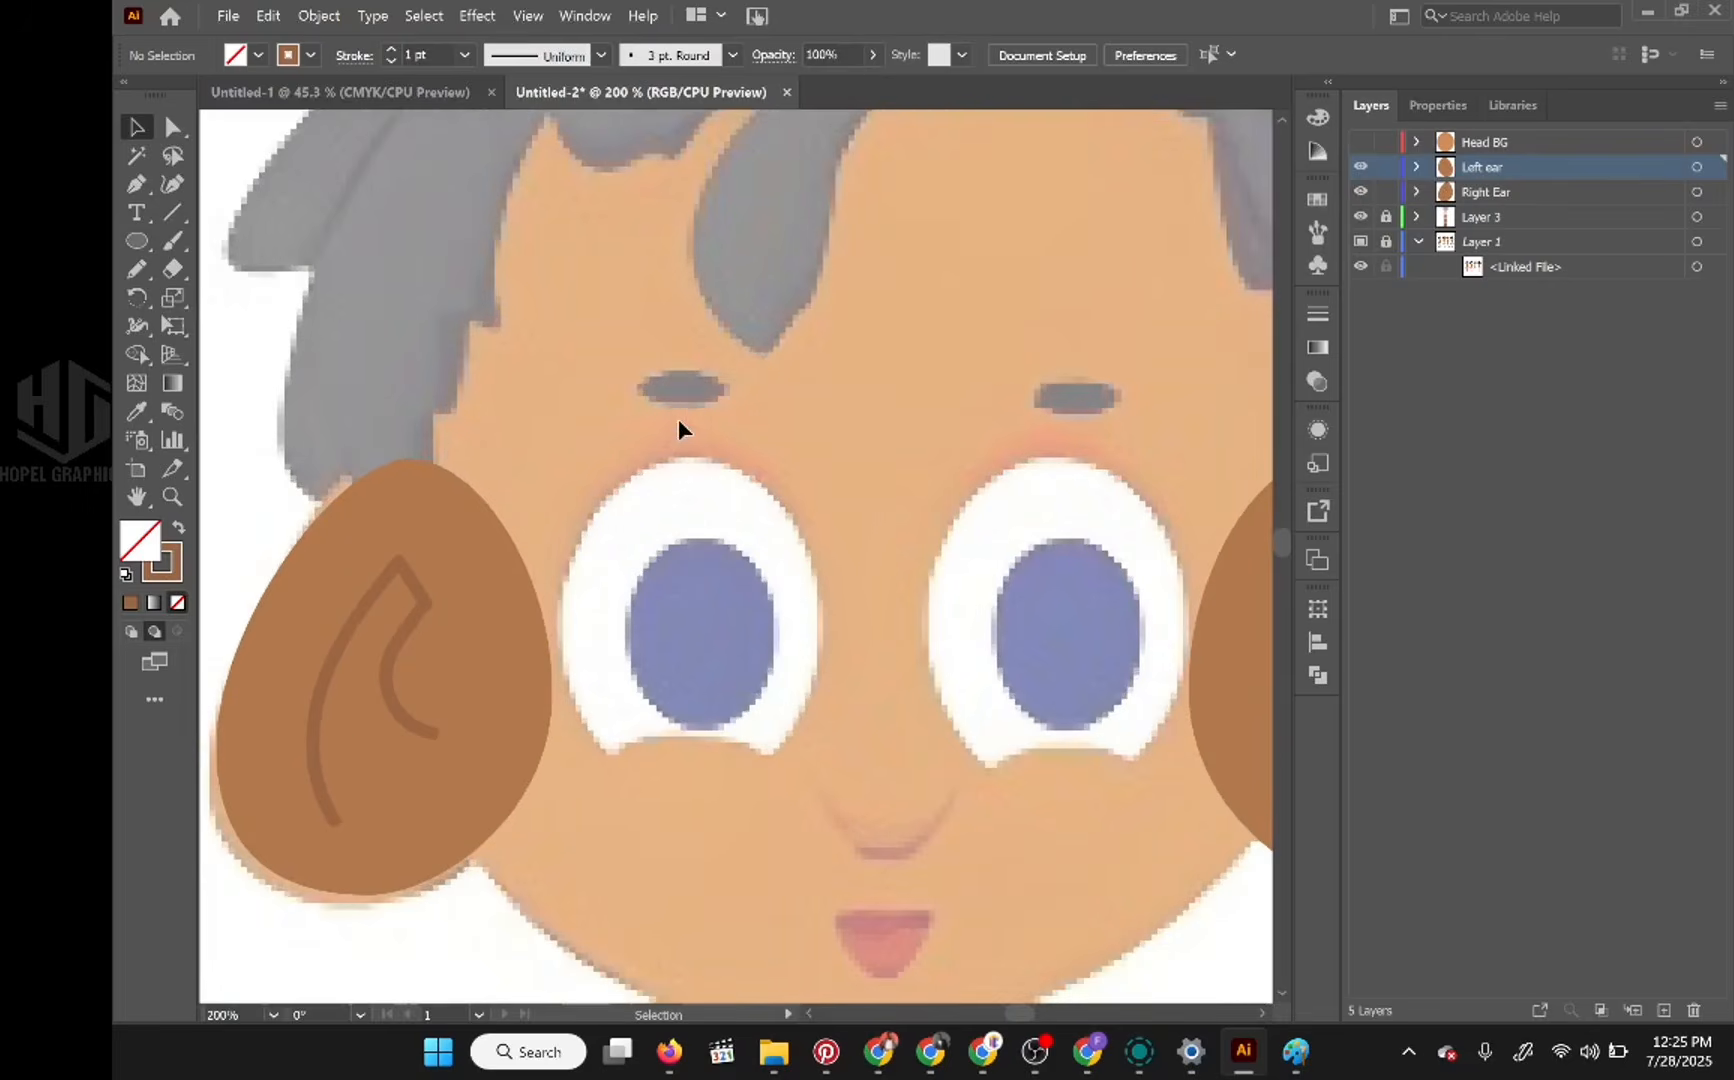
scroll(683, 415, "down", 3)
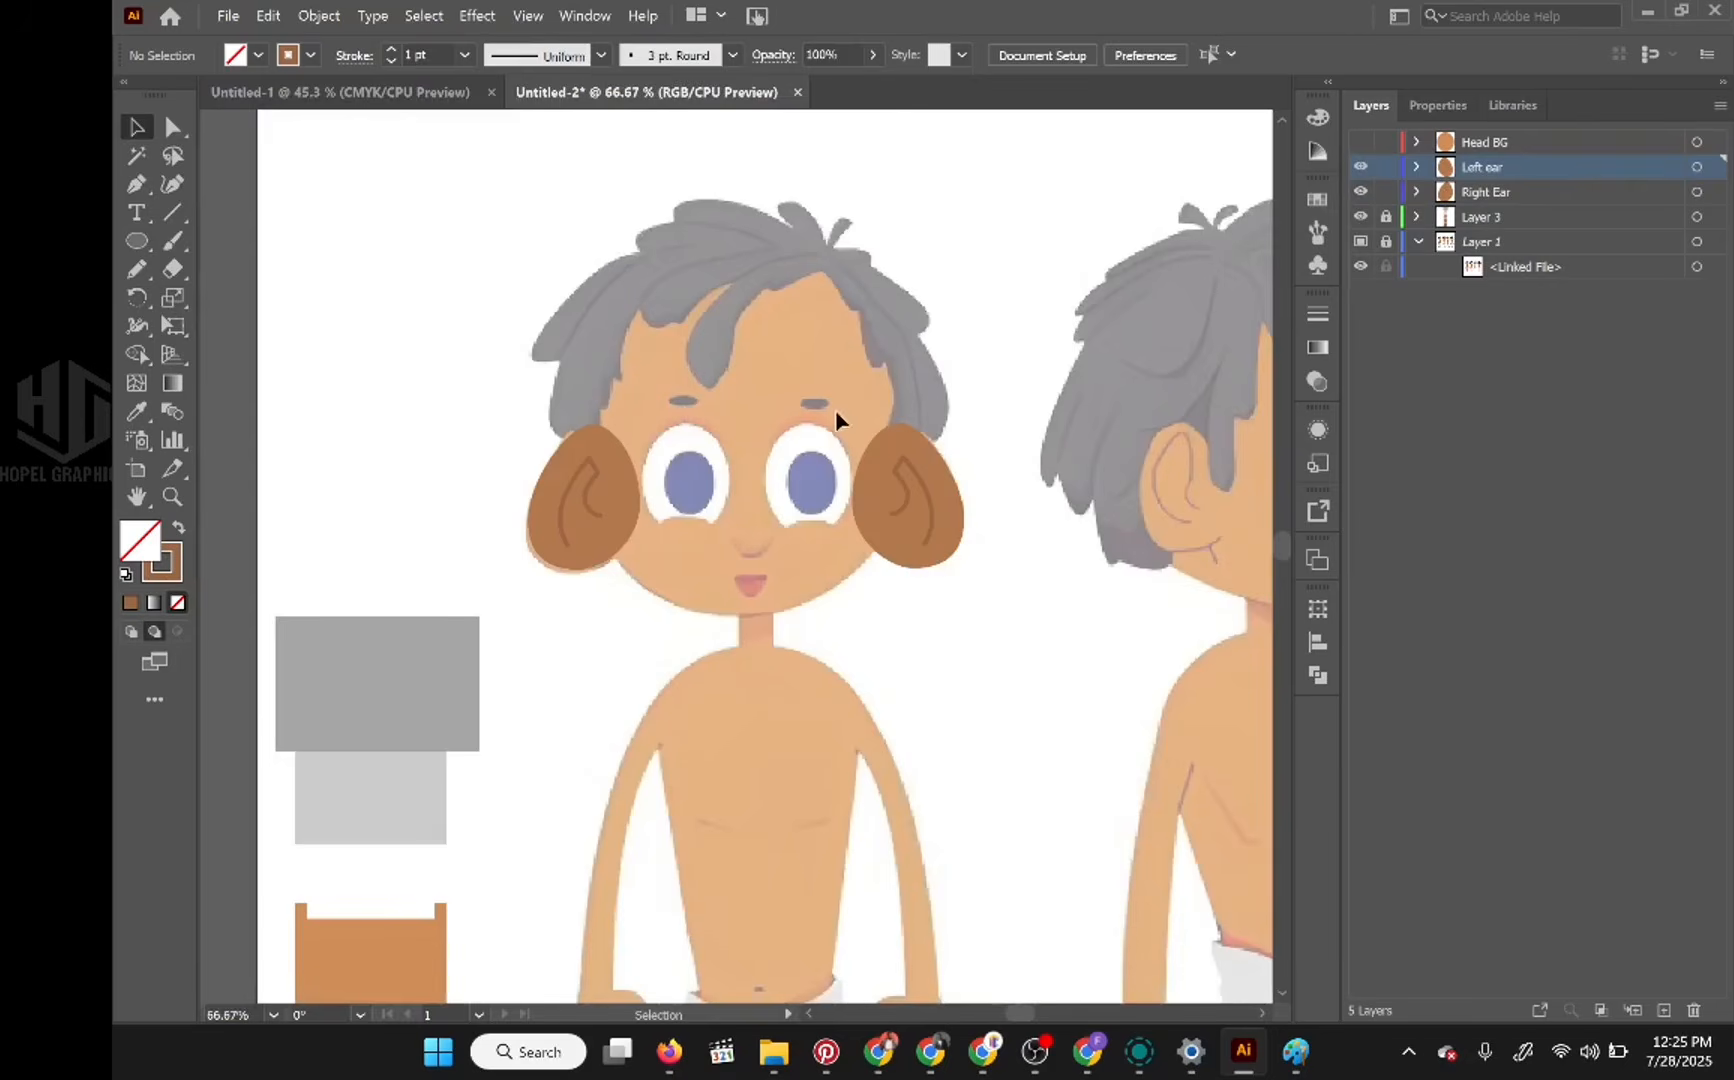
scroll(834, 408, "up", 2)
scroll(832, 404, "down", 4)
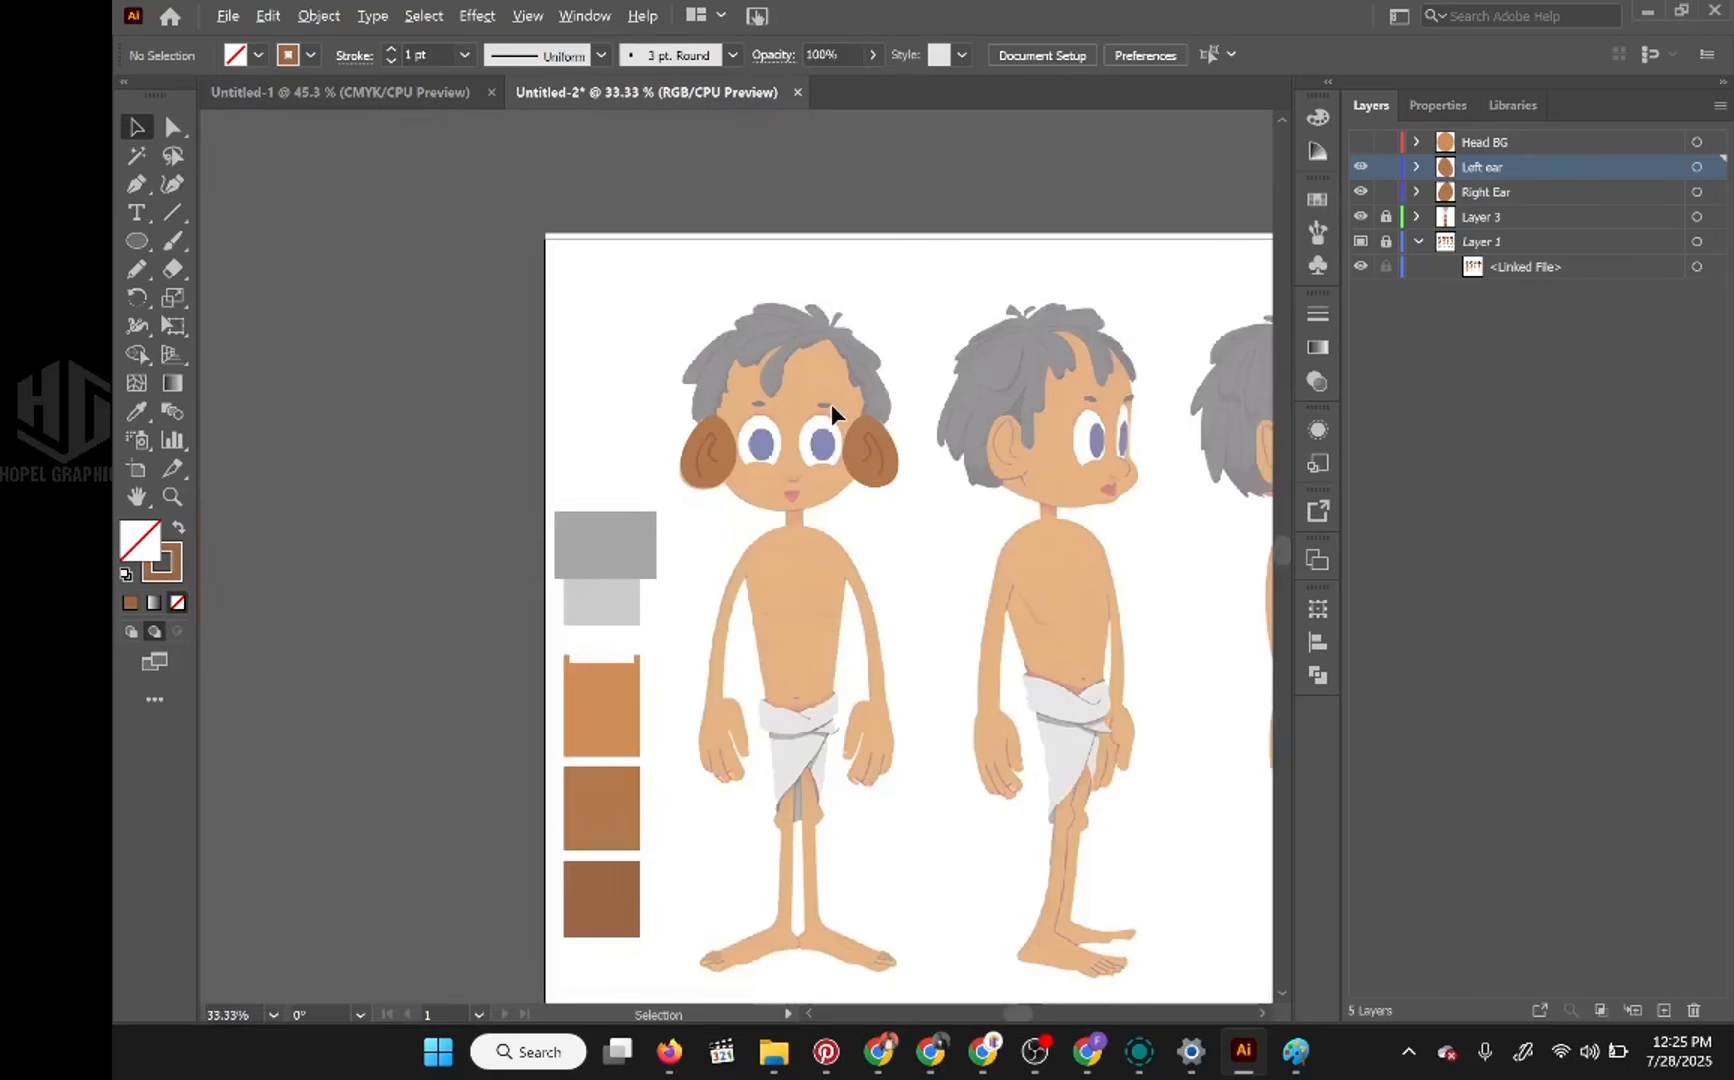
scroll(830, 404, "down", 2)
scroll(829, 402, "up", 2)
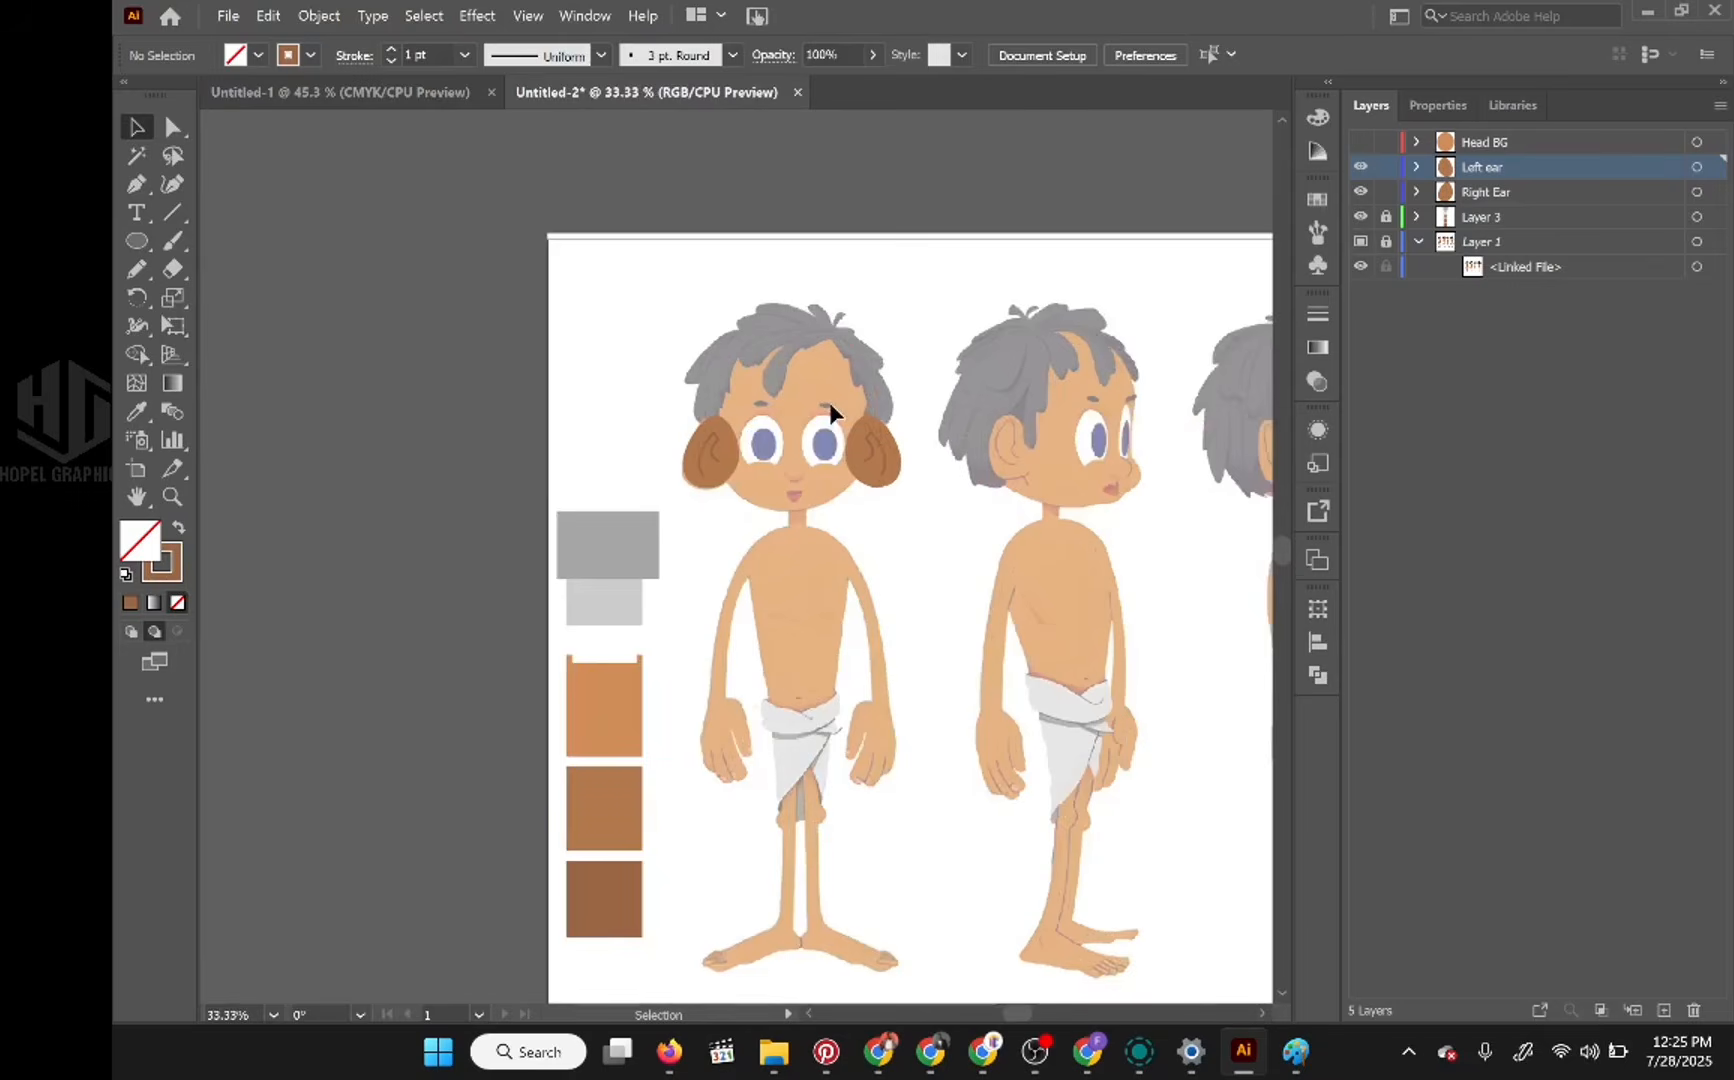
scroll(732, 400, "up", 3)
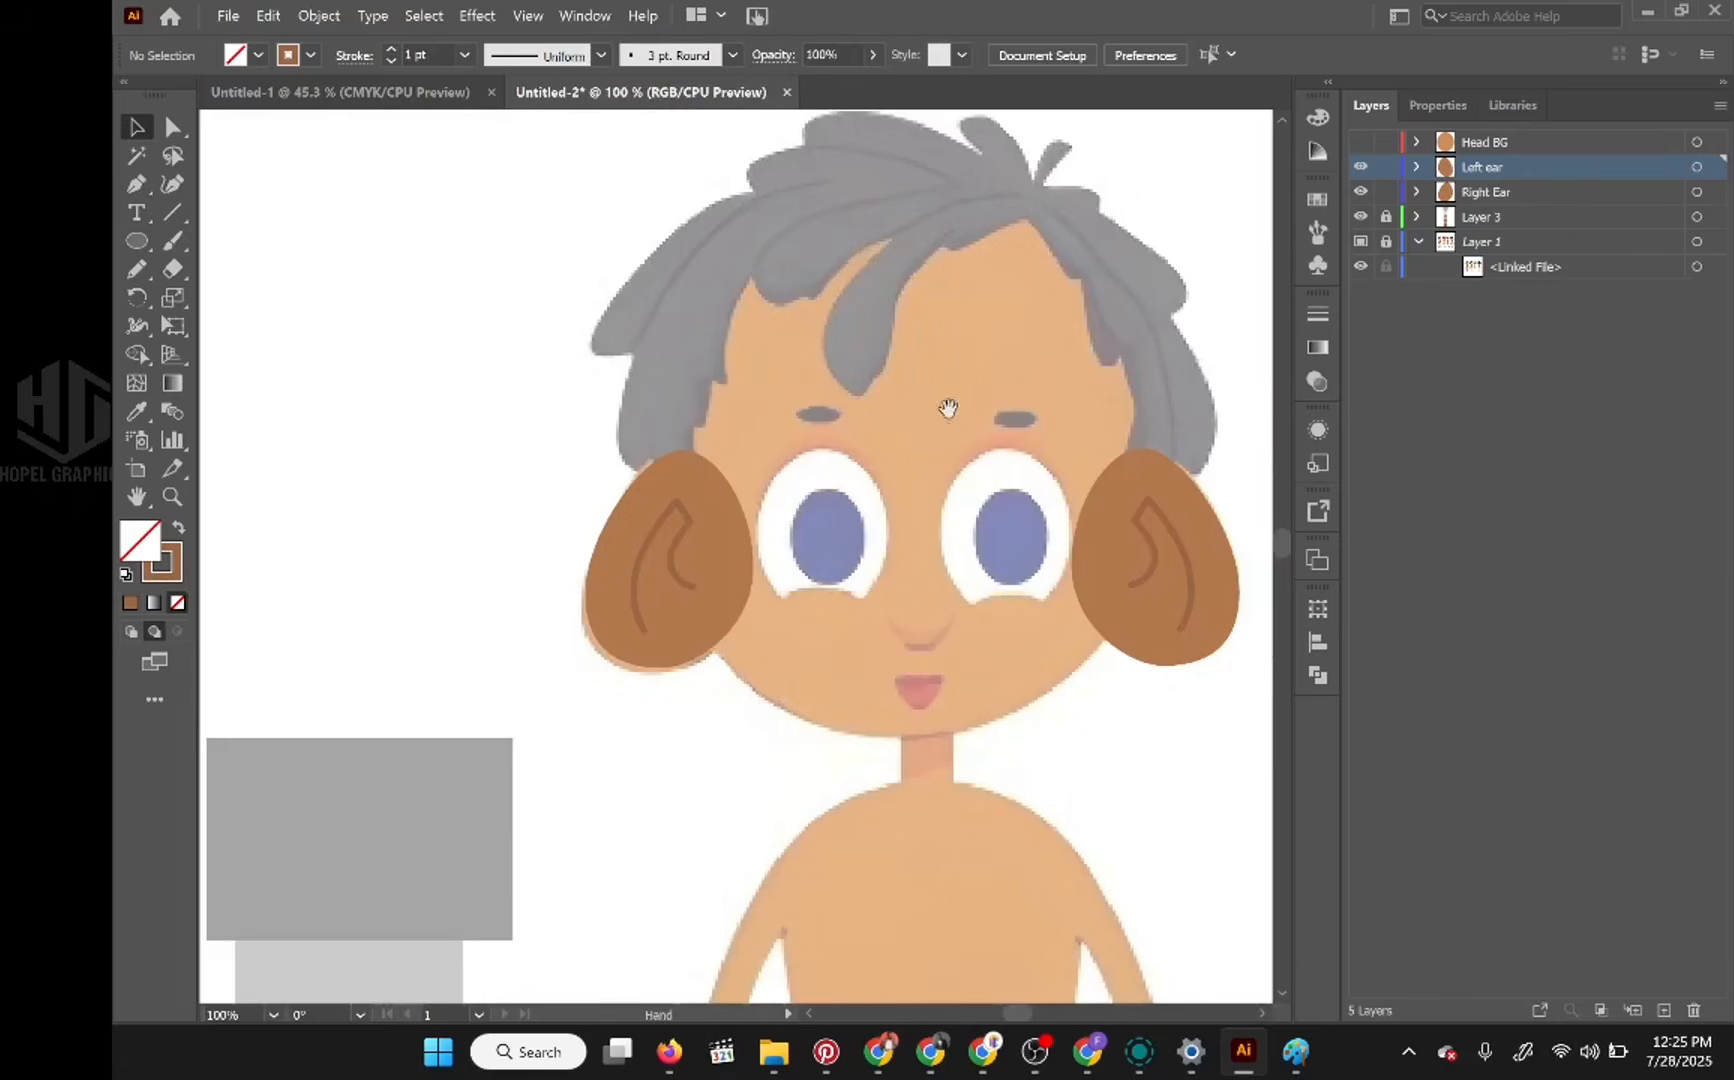
left_click_drag(948, 408, 900, 460)
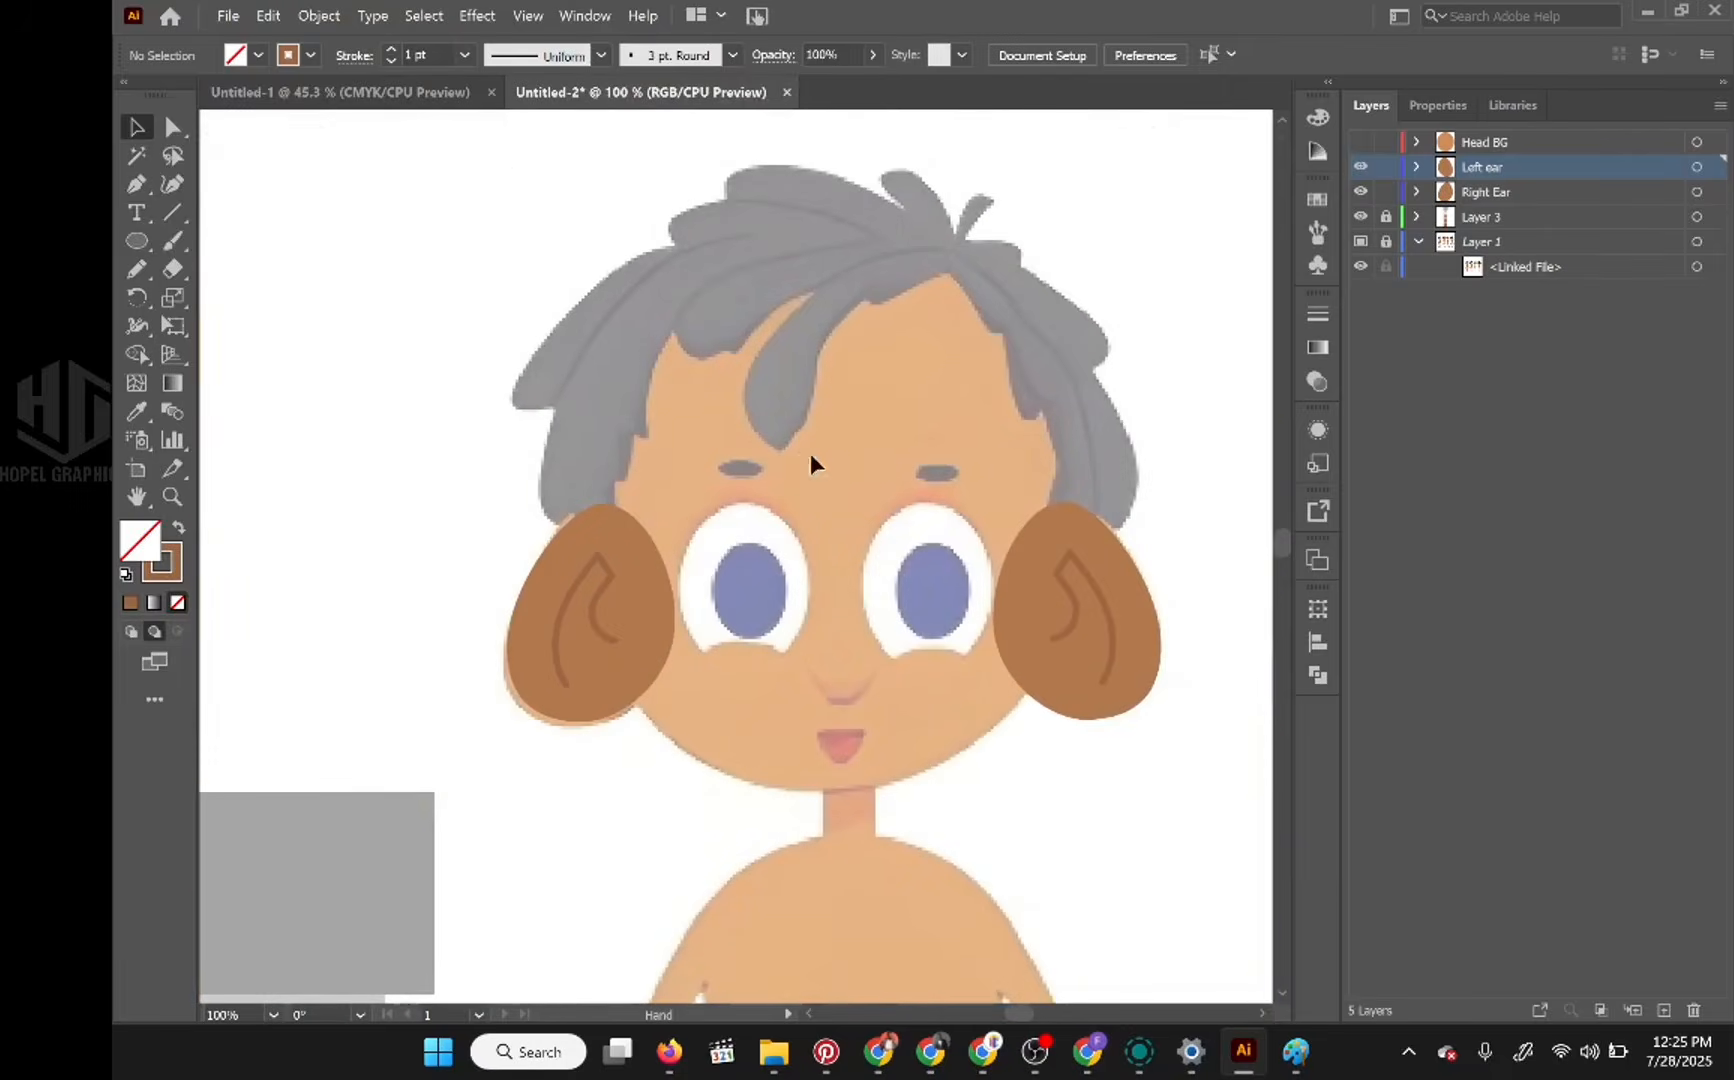
scroll(962, 465, "up", 2)
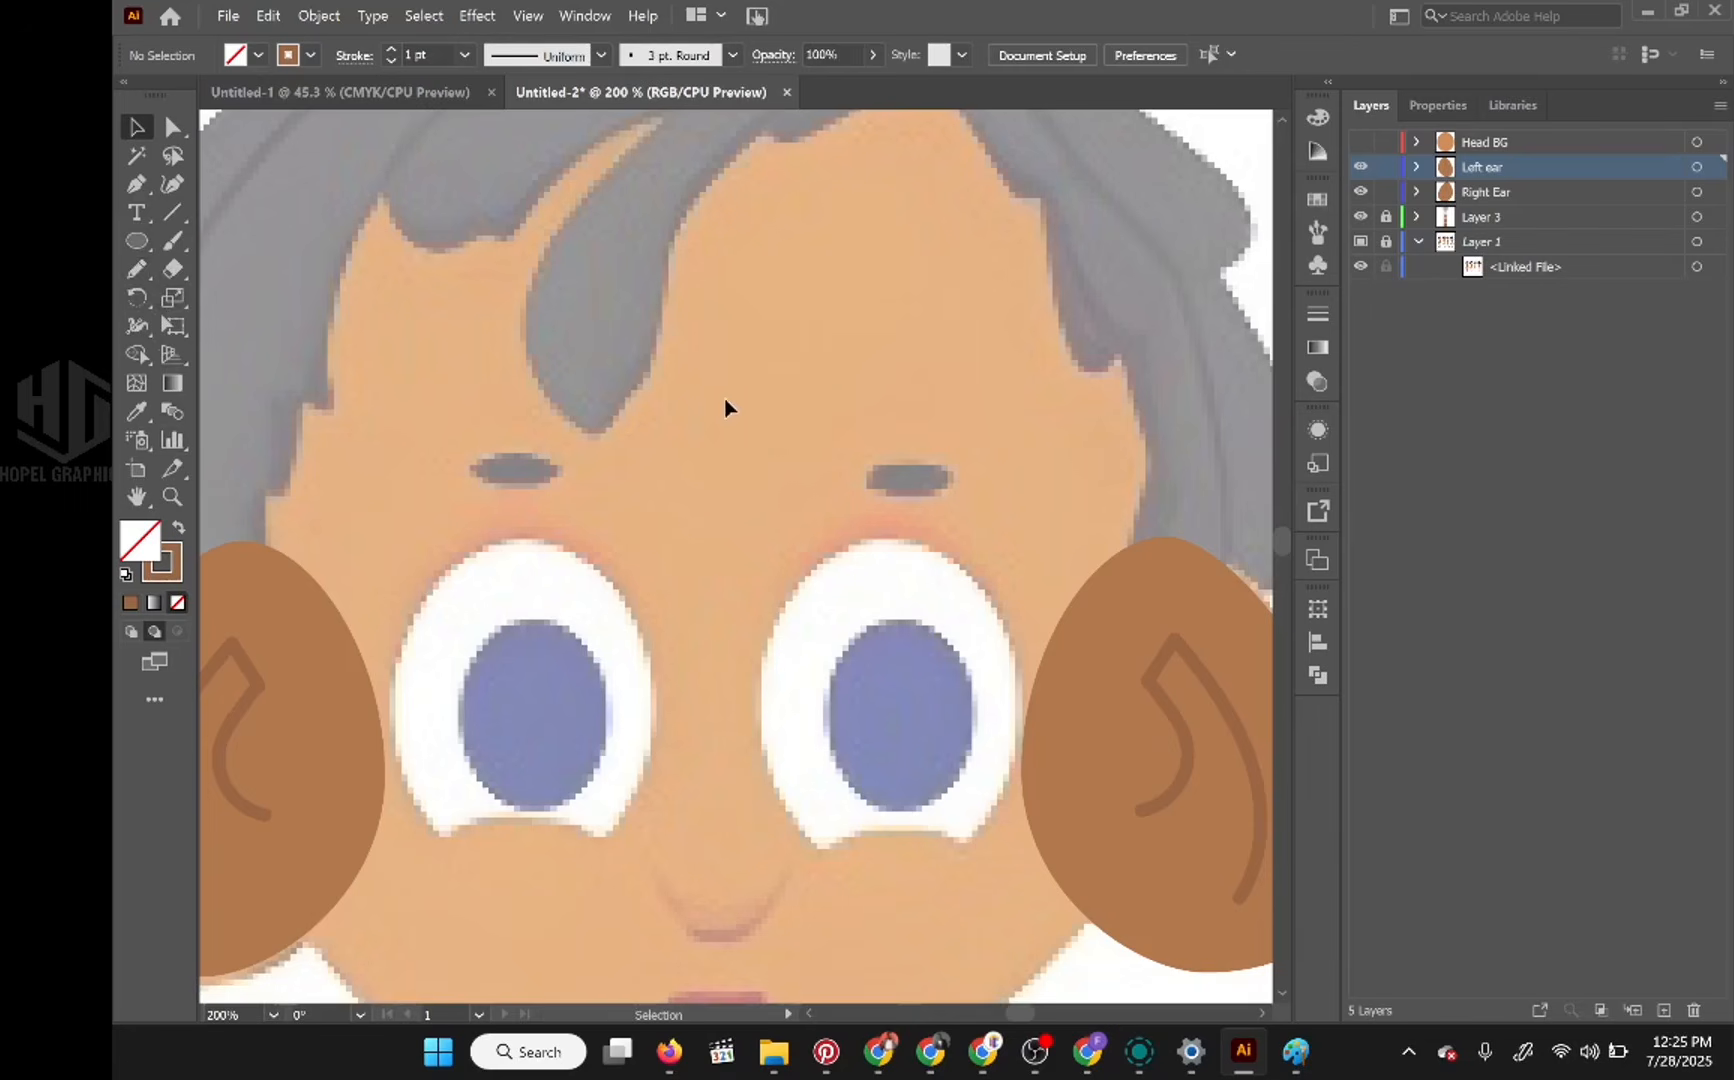
scroll(723, 393, "down", 3)
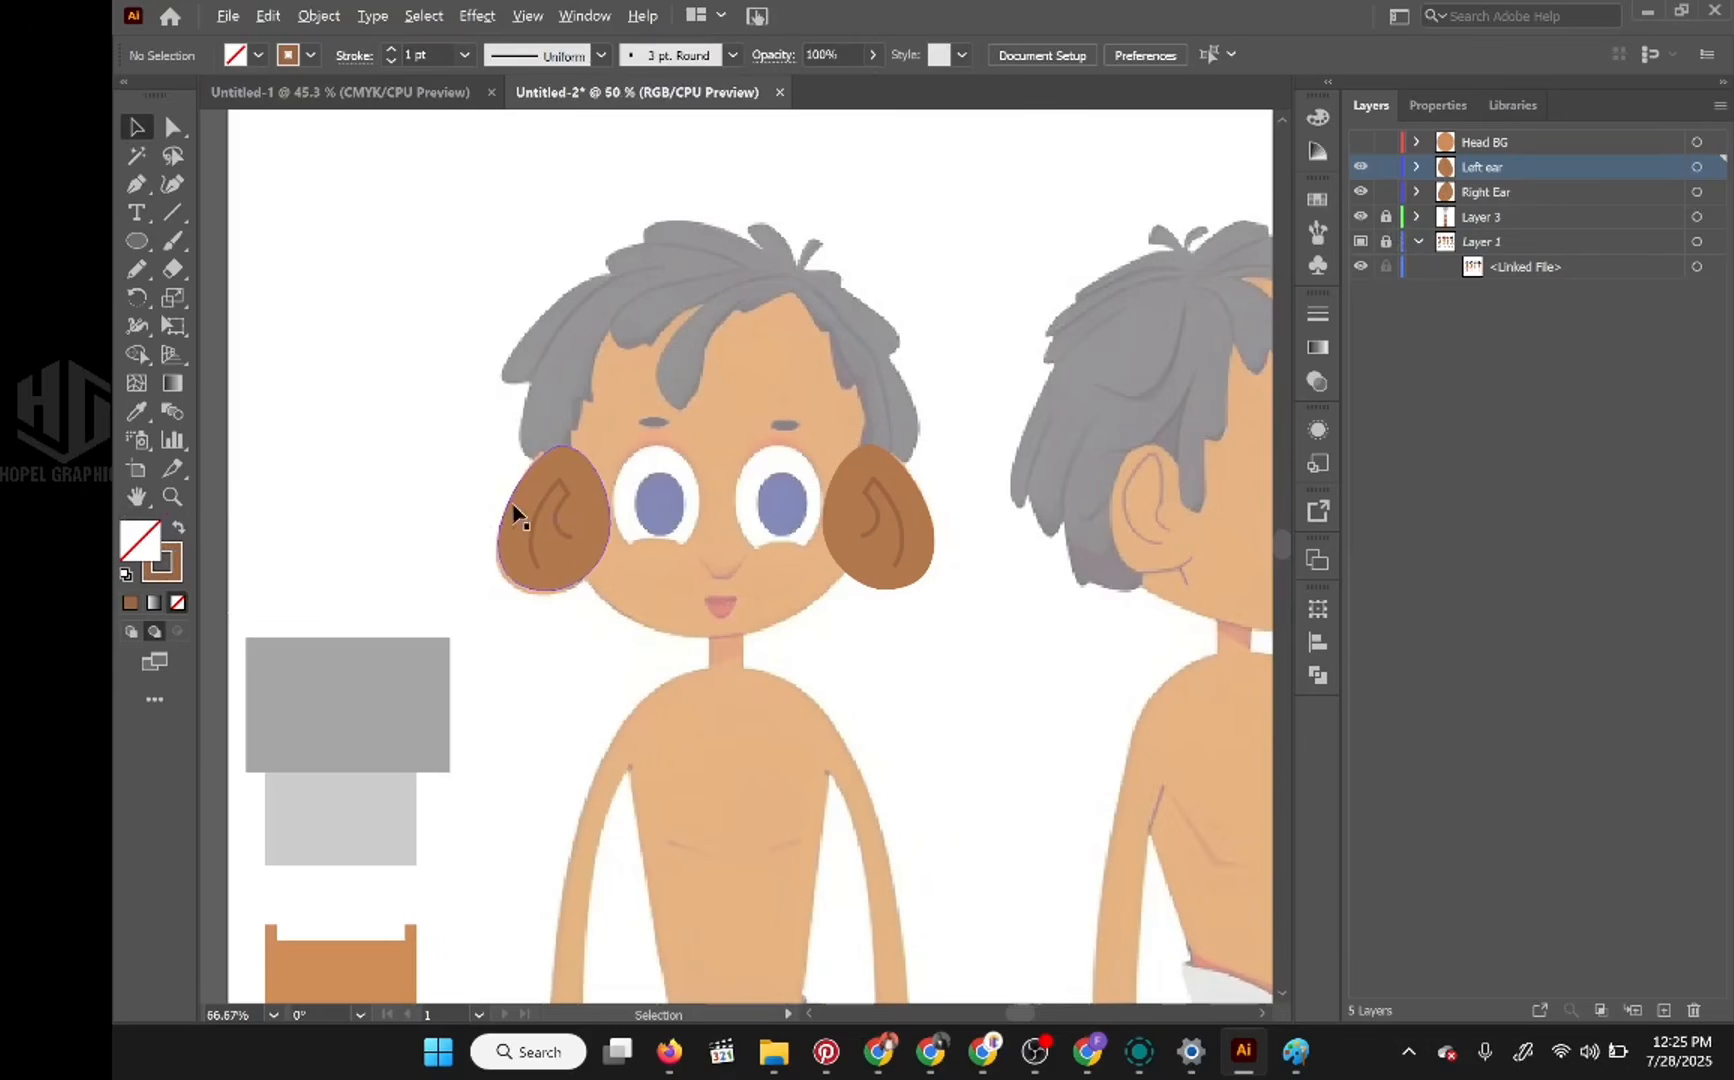
scroll(515, 507, "down", 3)
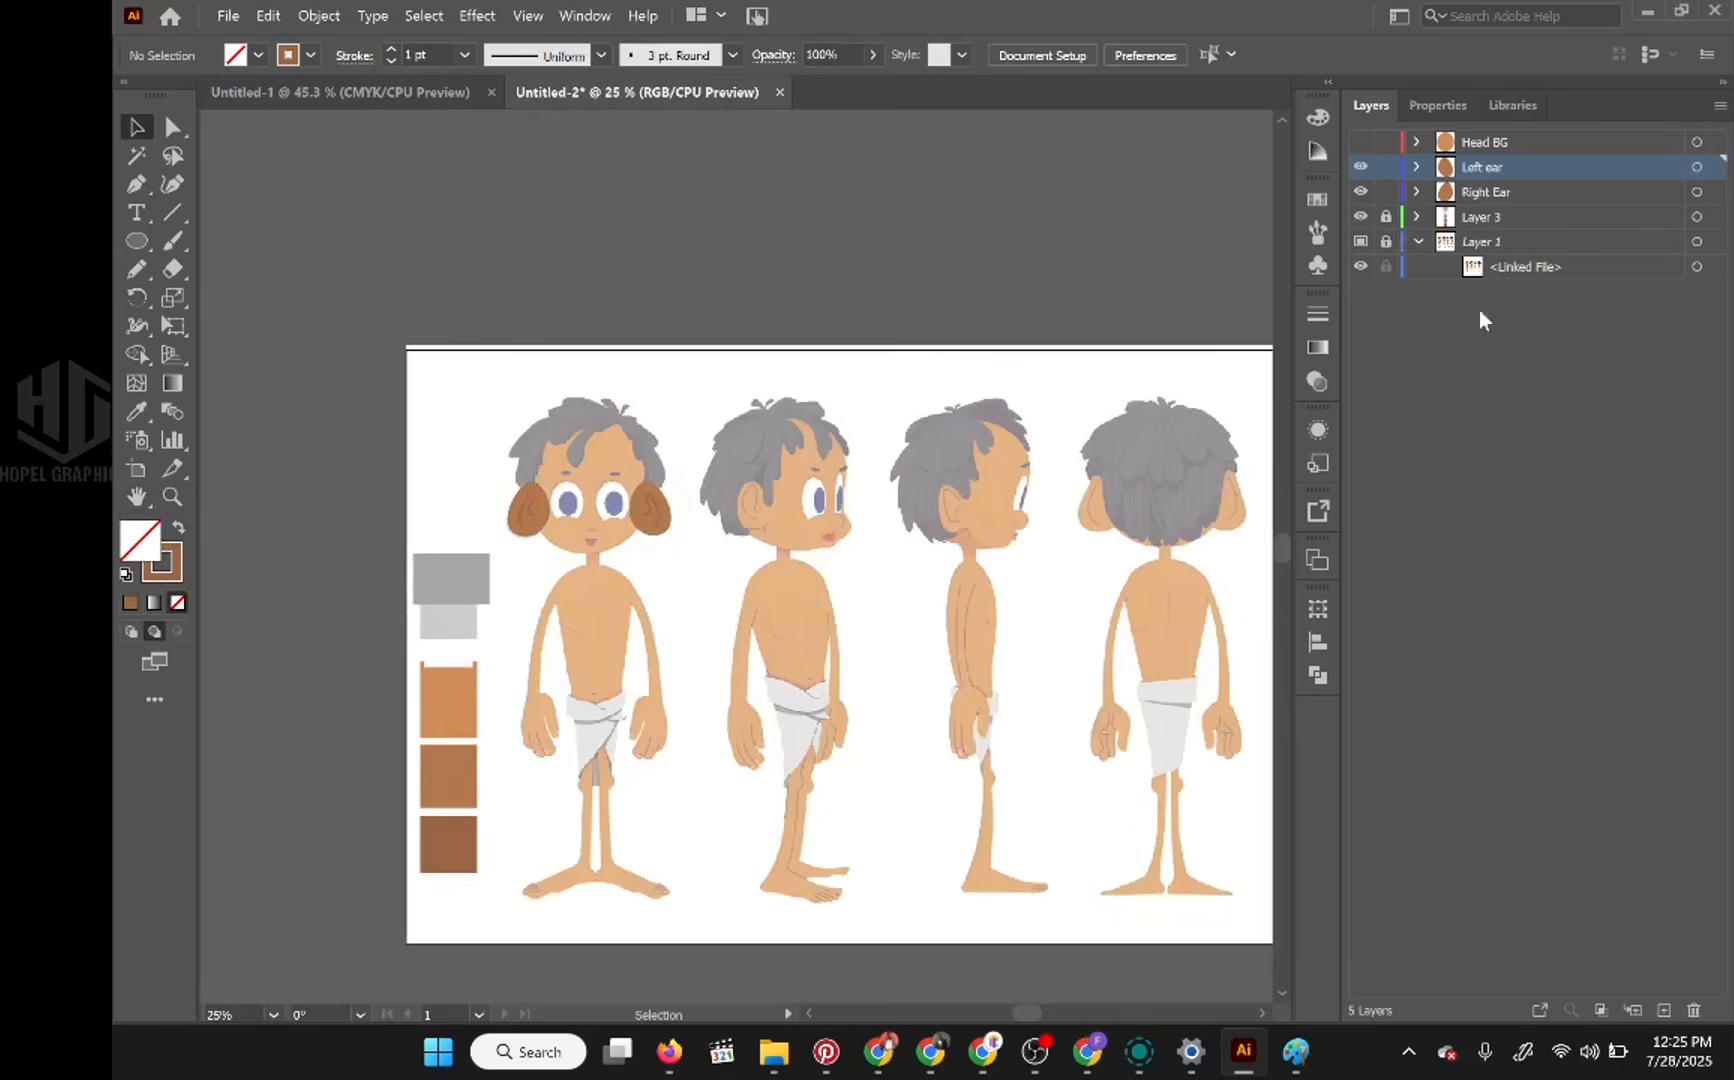
Step: Add a new layer, place it directly above the Left ear layer, and name it "Right eyebrow"
left_click(1664, 1011)
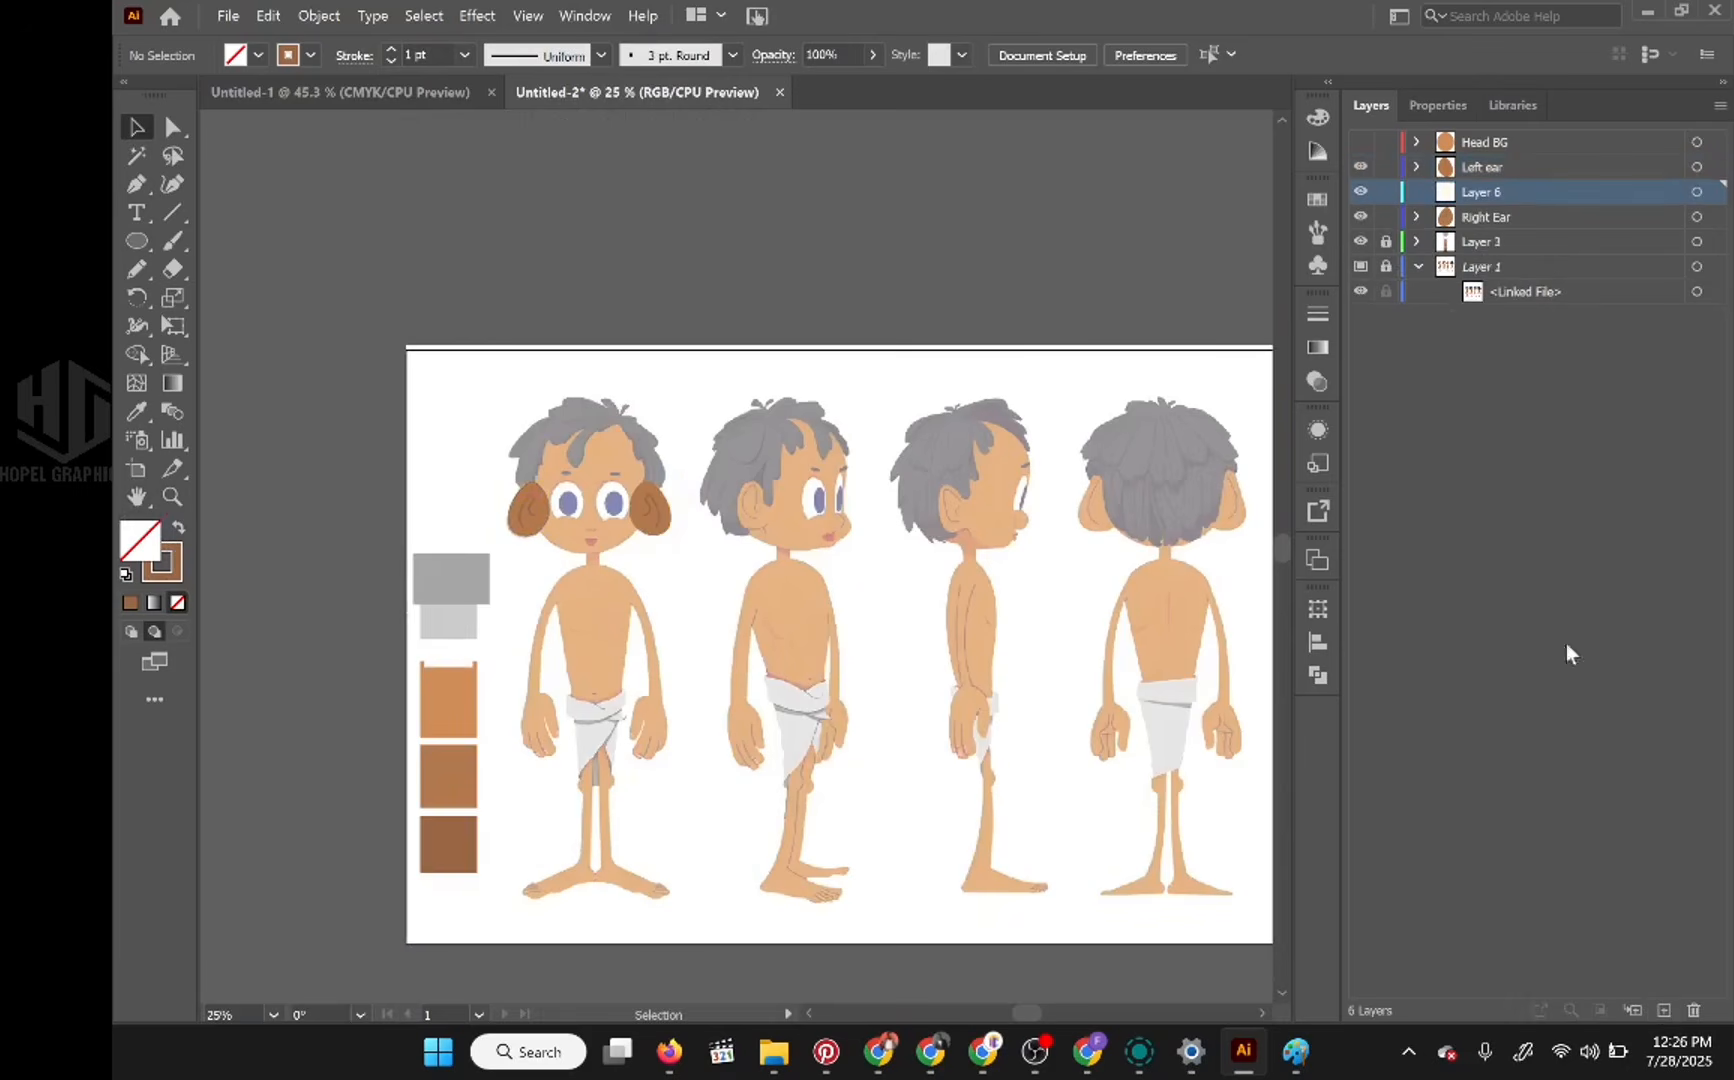
left_click_drag(1493, 190, 1493, 157)
double_click(1495, 165)
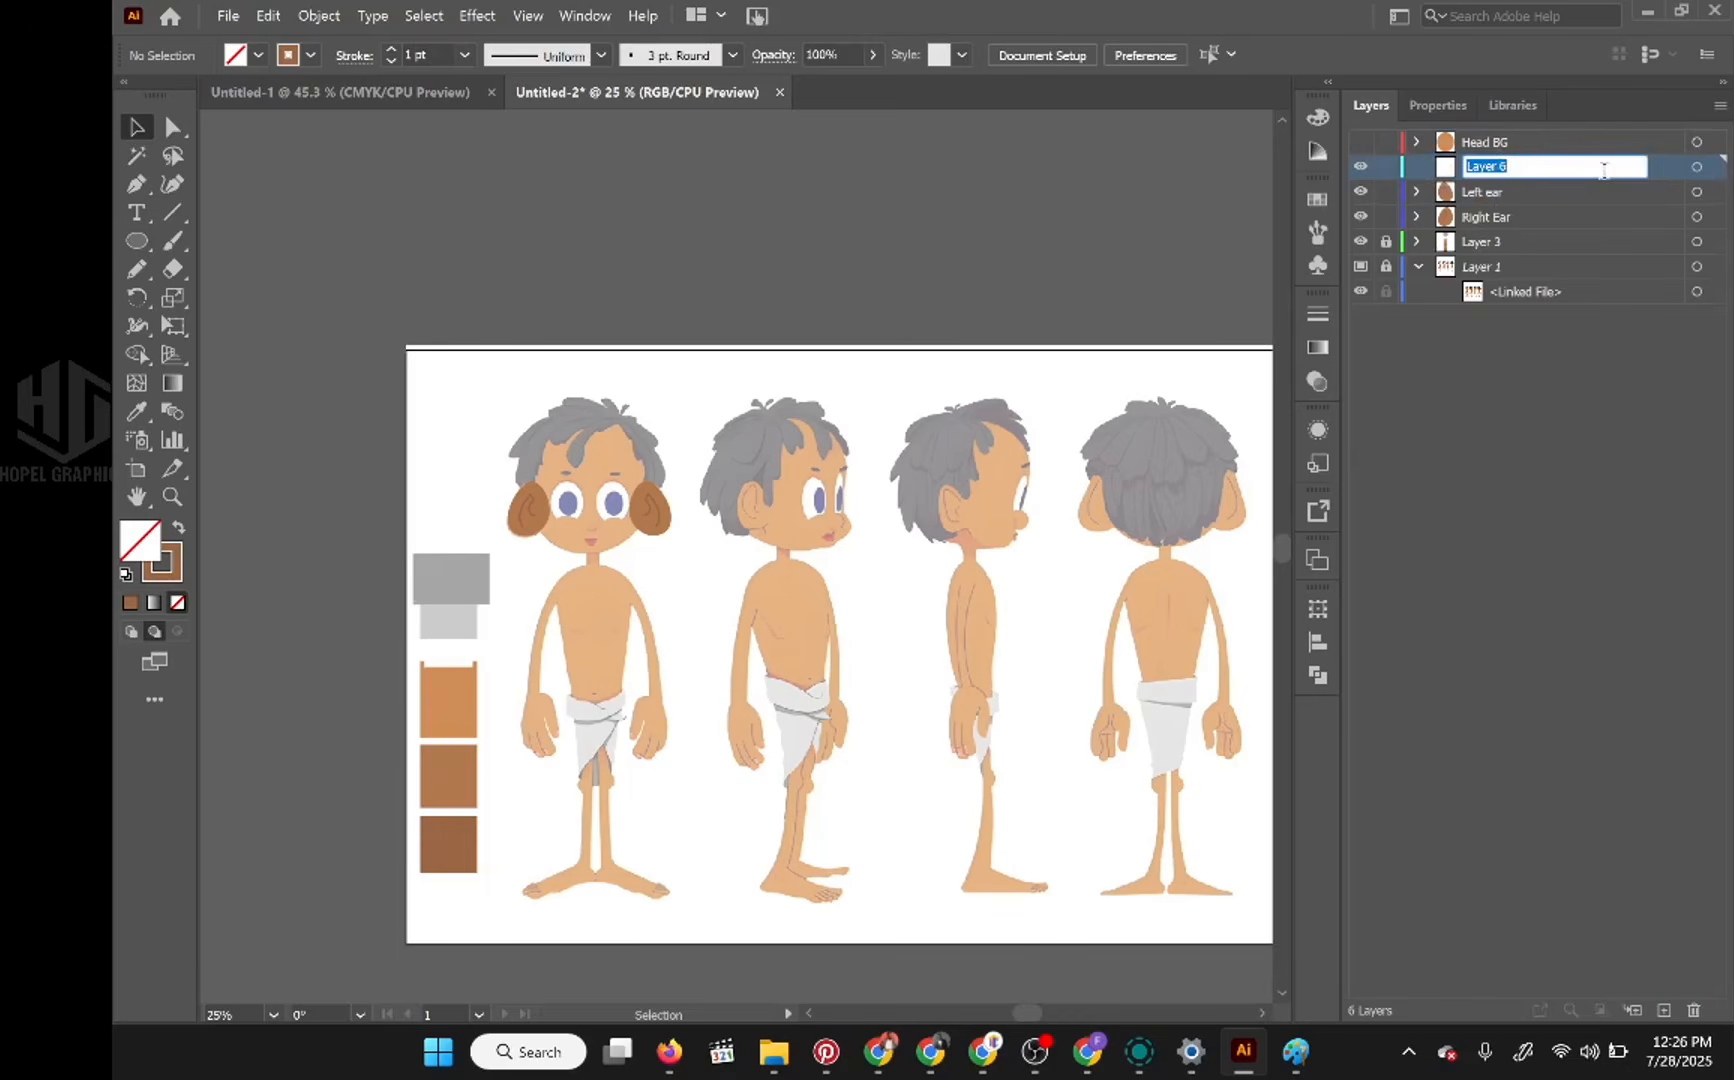
type("Right eyebrow")
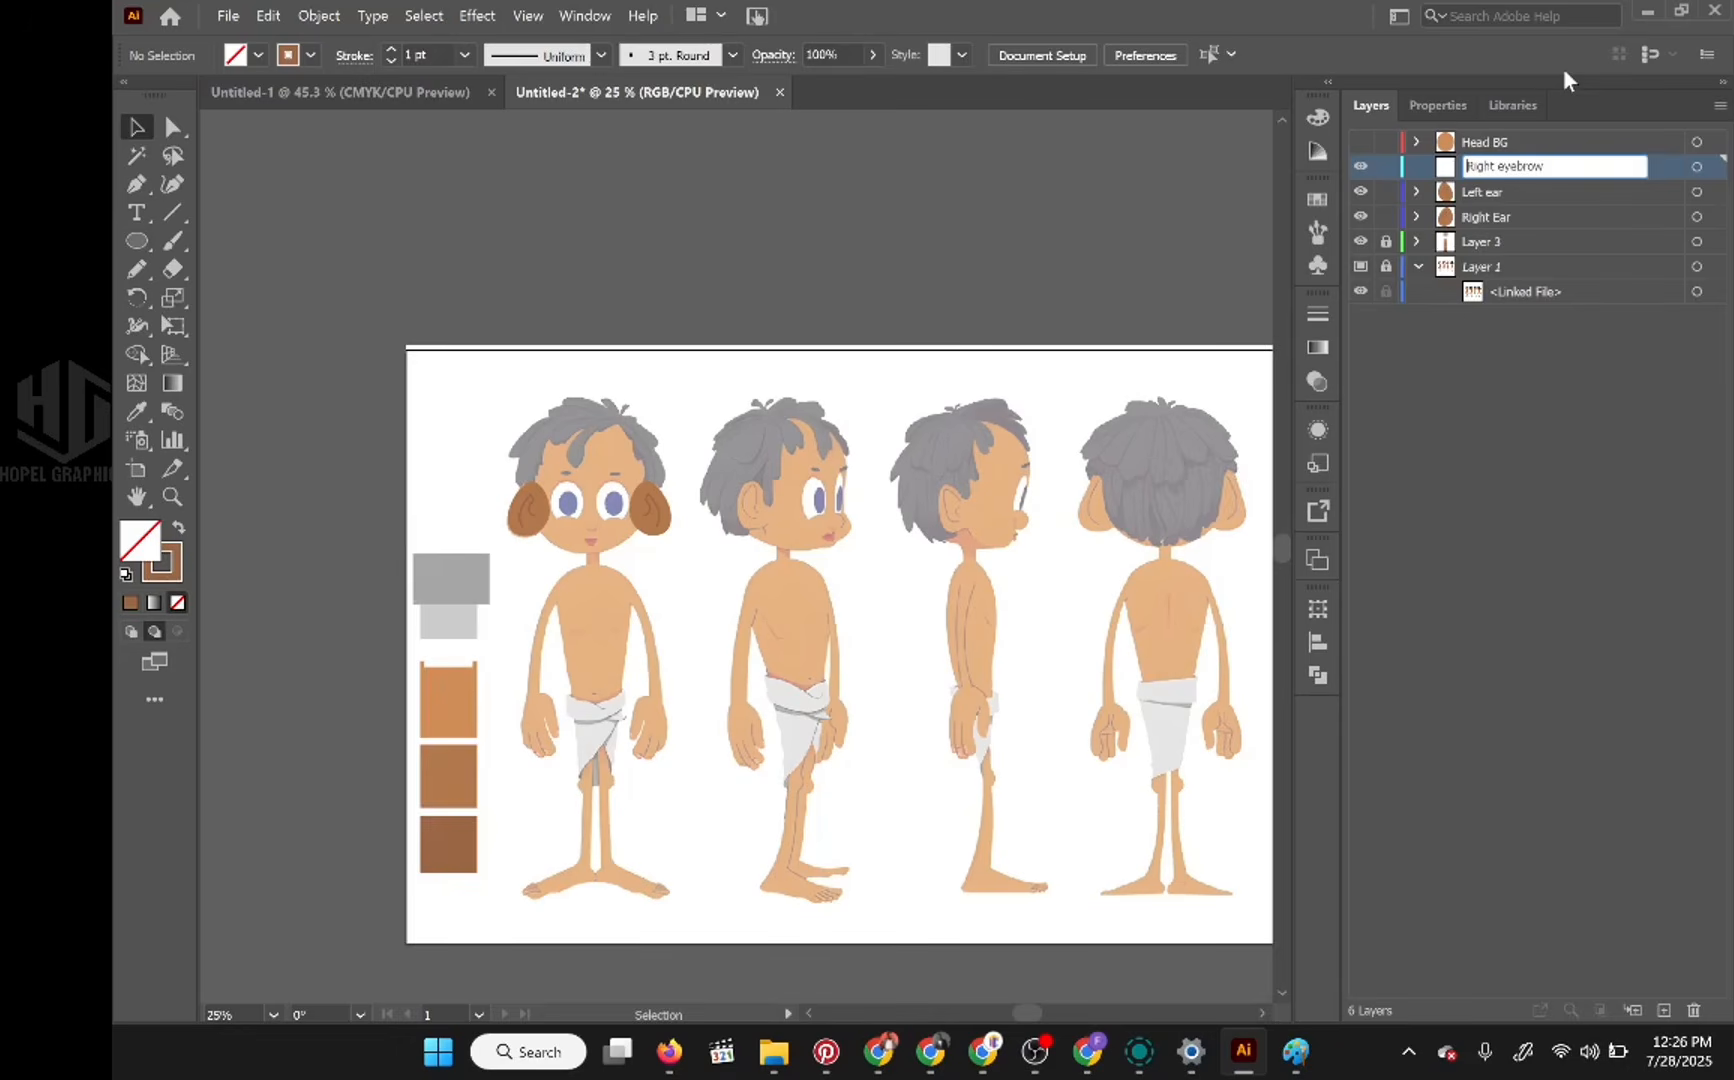
Step: Prefix the eyebrow layer's name with a plus sign so it reads "+Right eyebrow"
type("+")
key("Return")
scroll(660, 430, "up", 1)
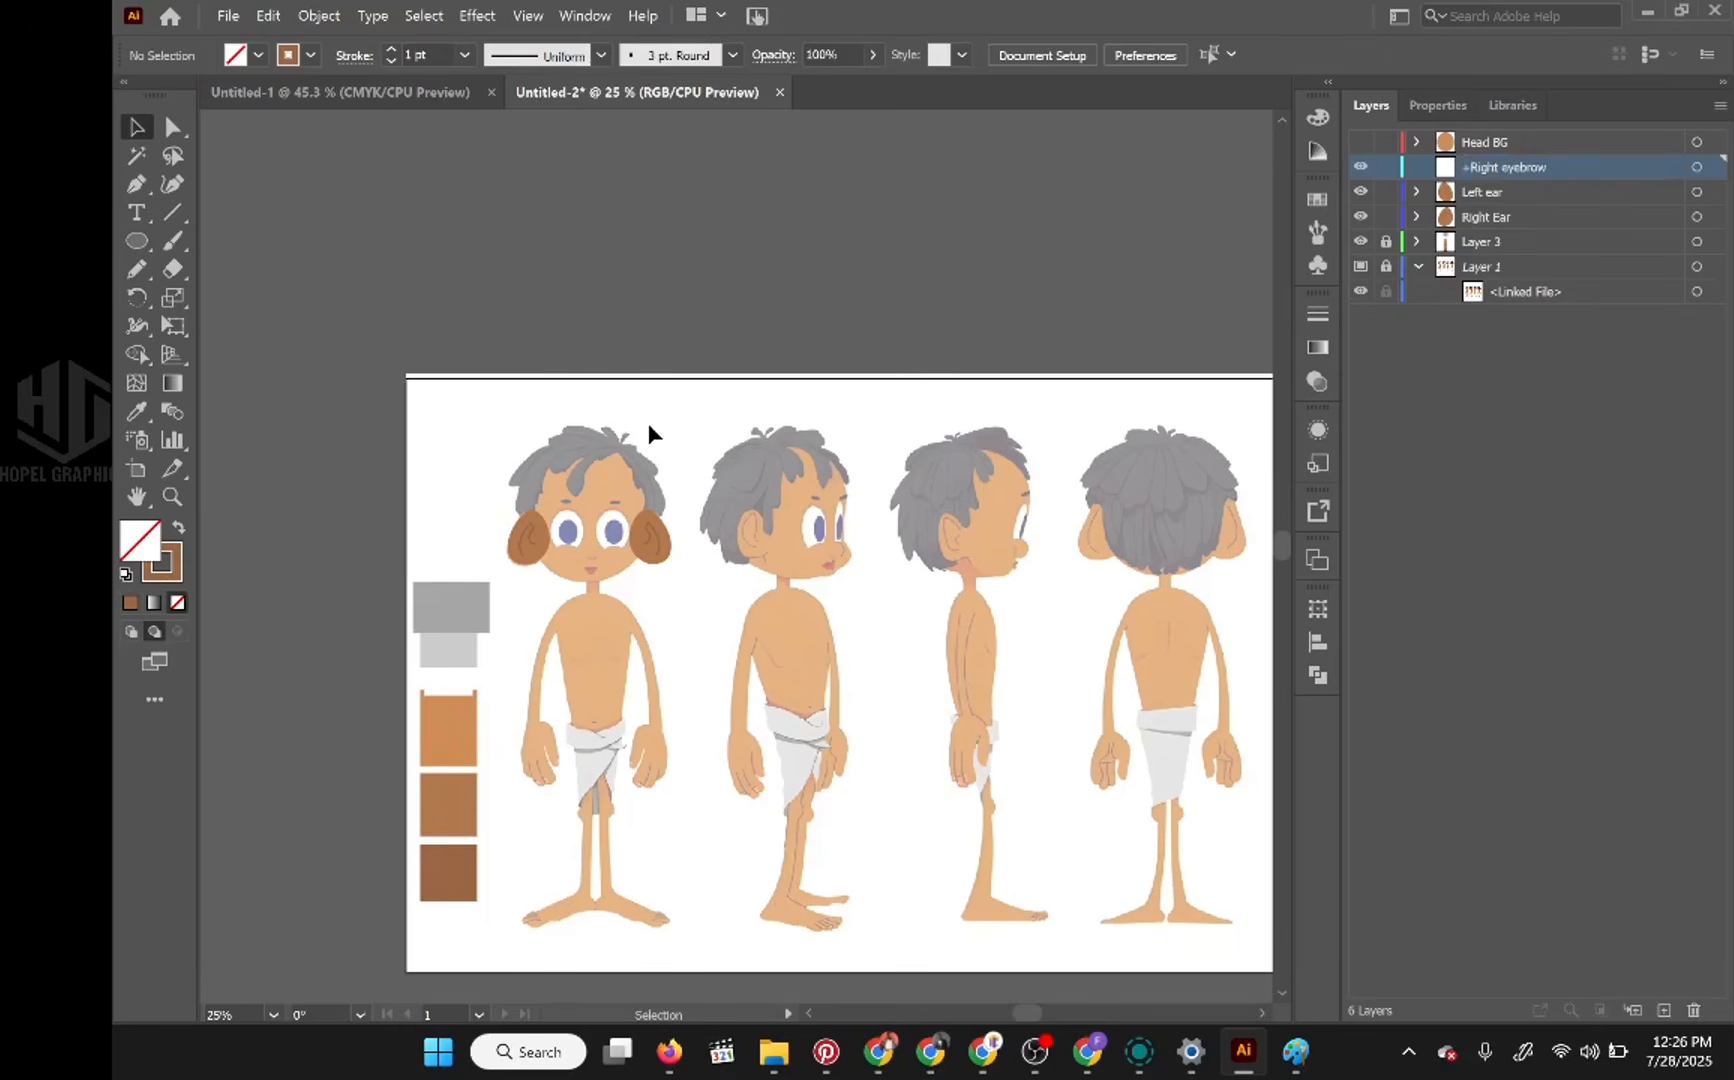
Step: Swap the fill and stroke so there is no stroke, and set the fill to black (000000)
left_click(137, 411)
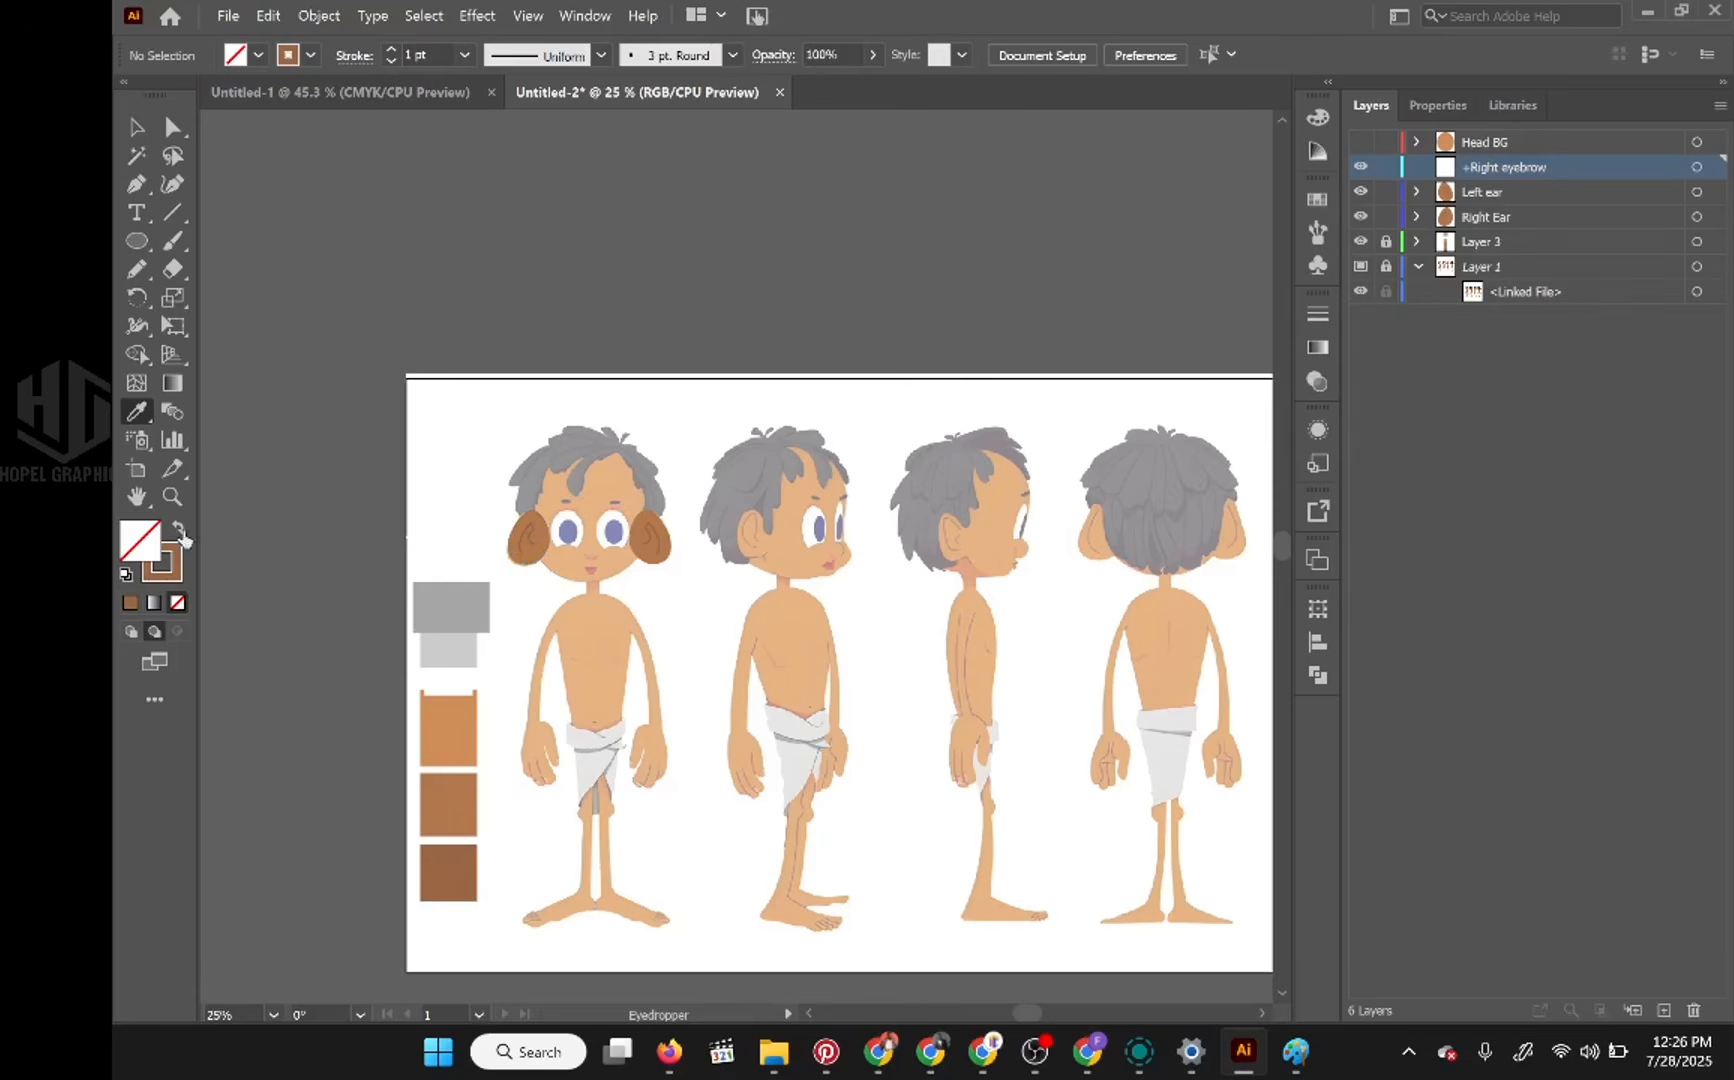
left_click(179, 528)
left_click(1317, 120)
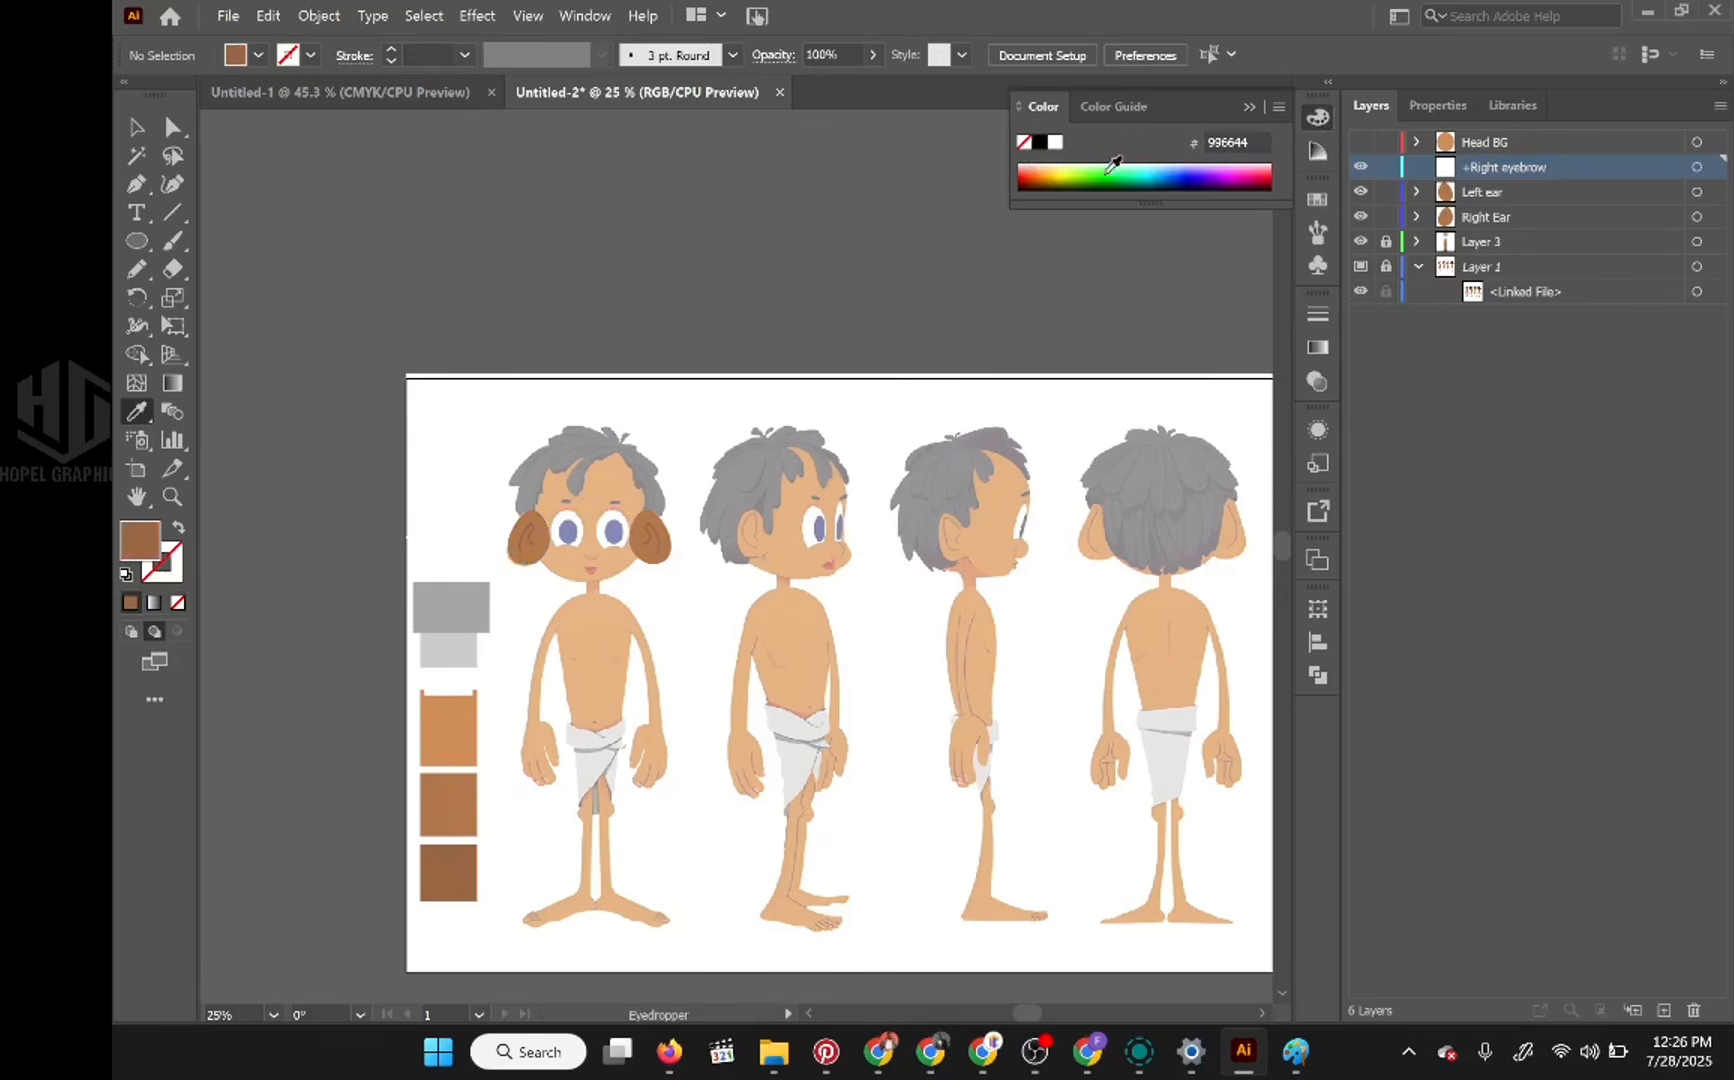
left_click(1040, 142)
Step: Draw a flat black ellipse over the reference eyebrow above the character's right eye
scroll(634, 462, "up", 5)
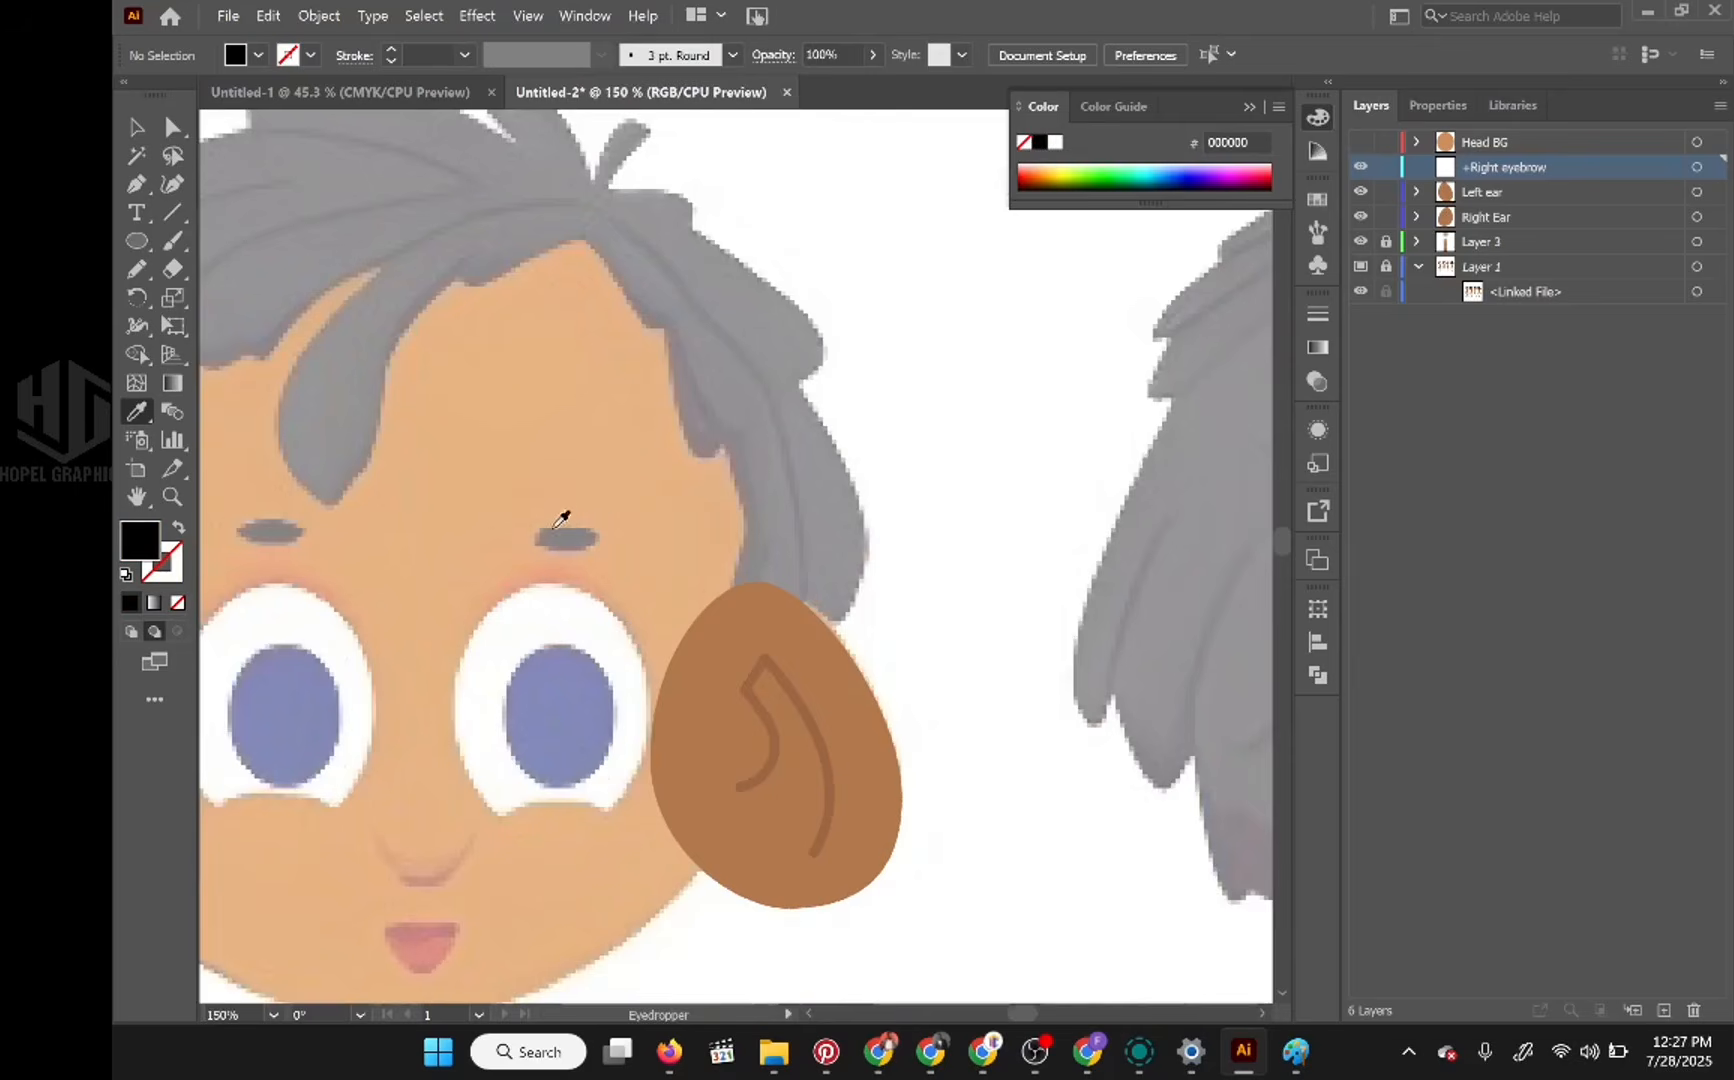
left_click_drag(562, 518, 840, 507)
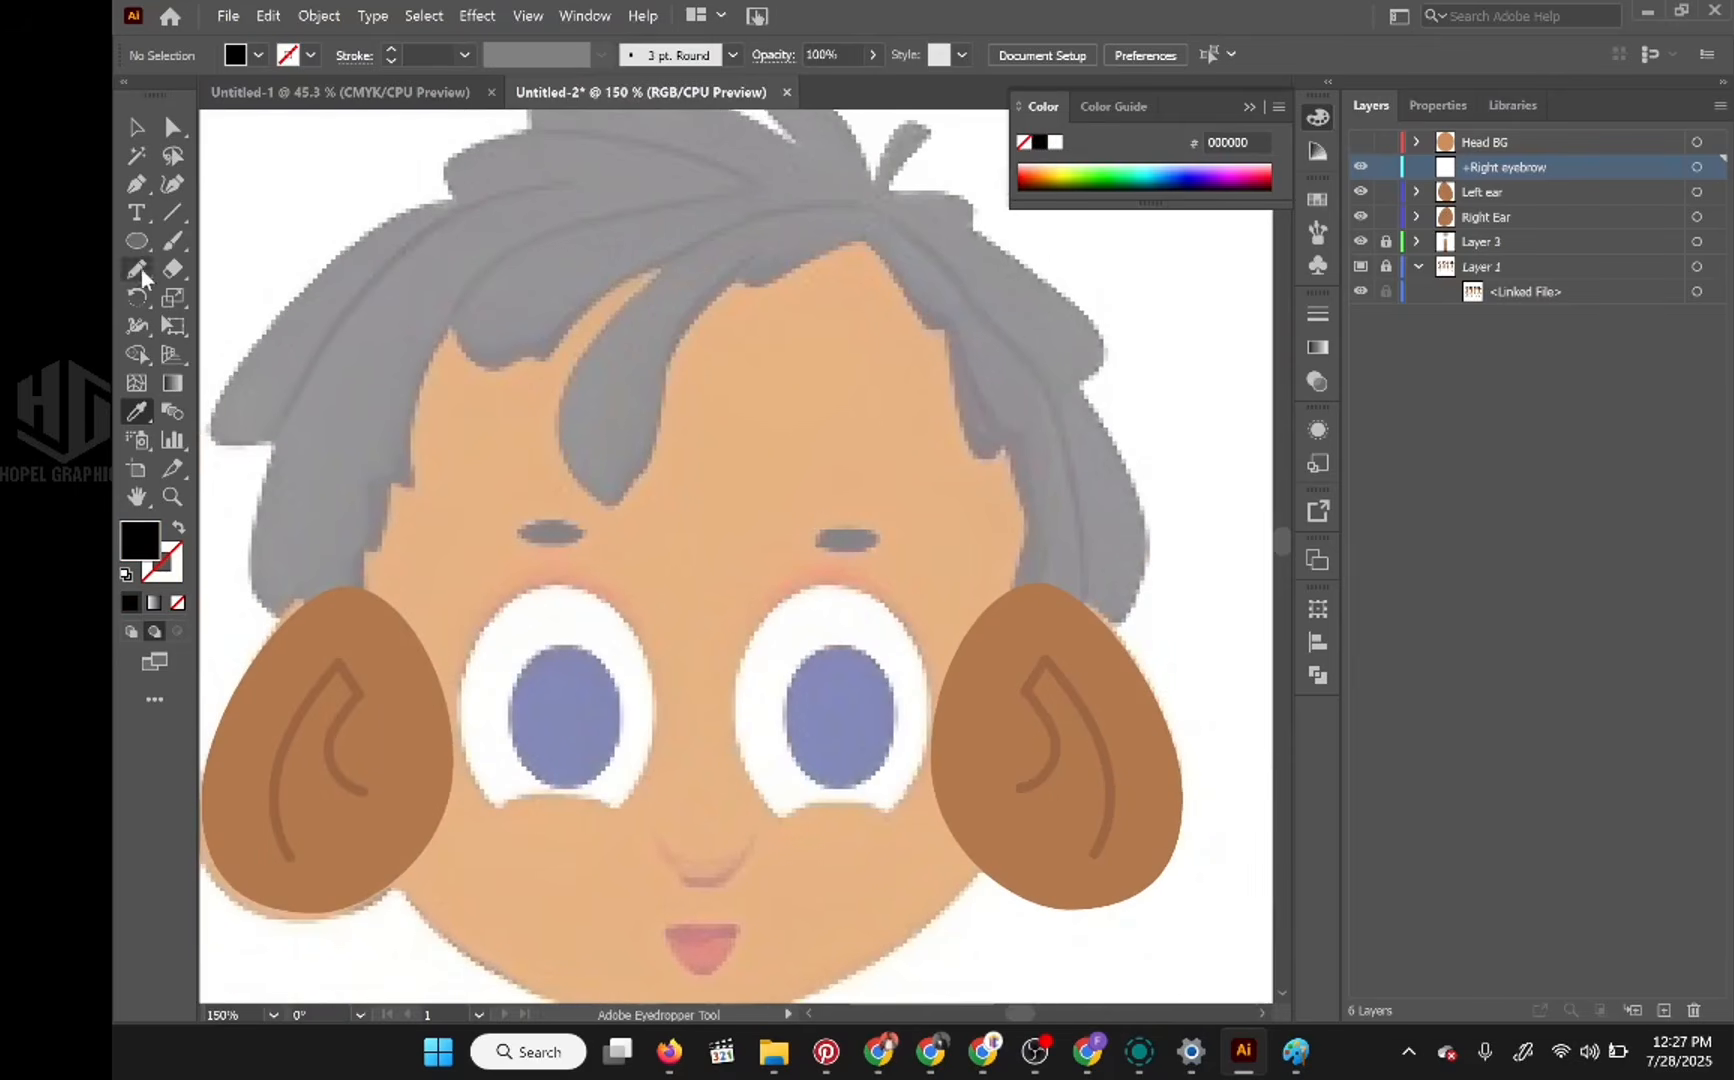
left_click(137, 241)
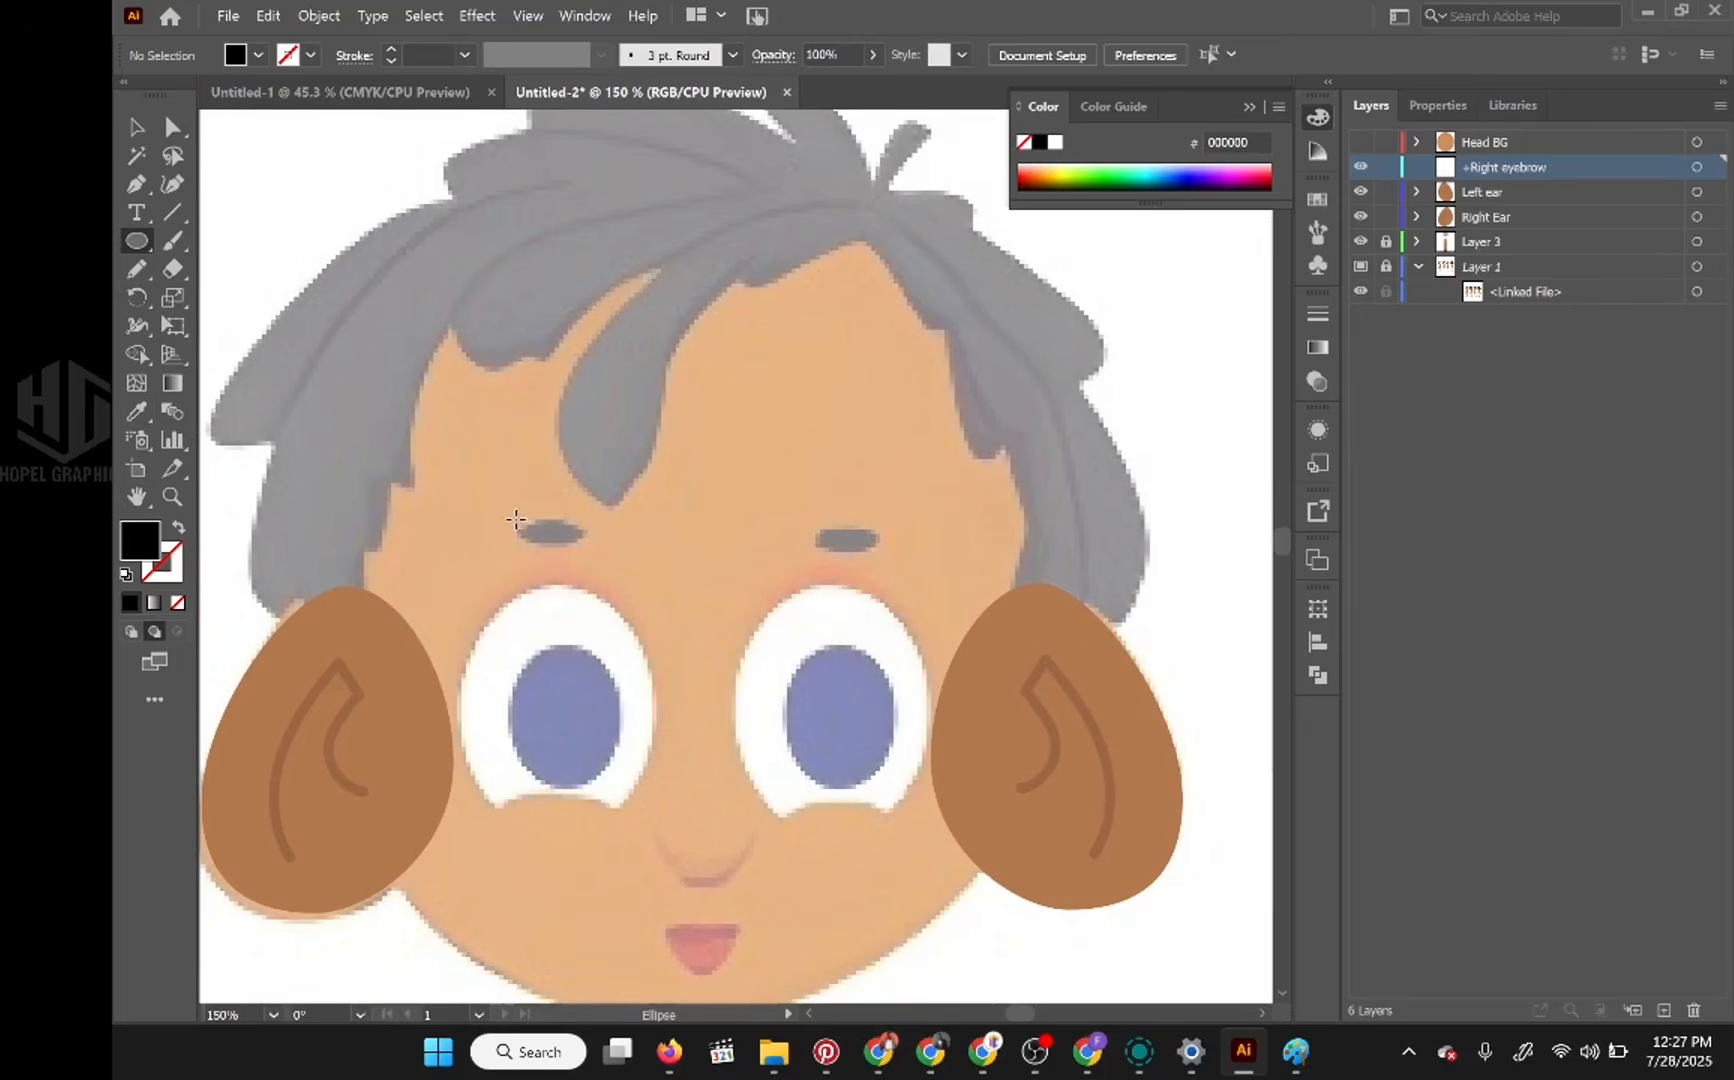
left_click_drag(515, 518, 589, 545)
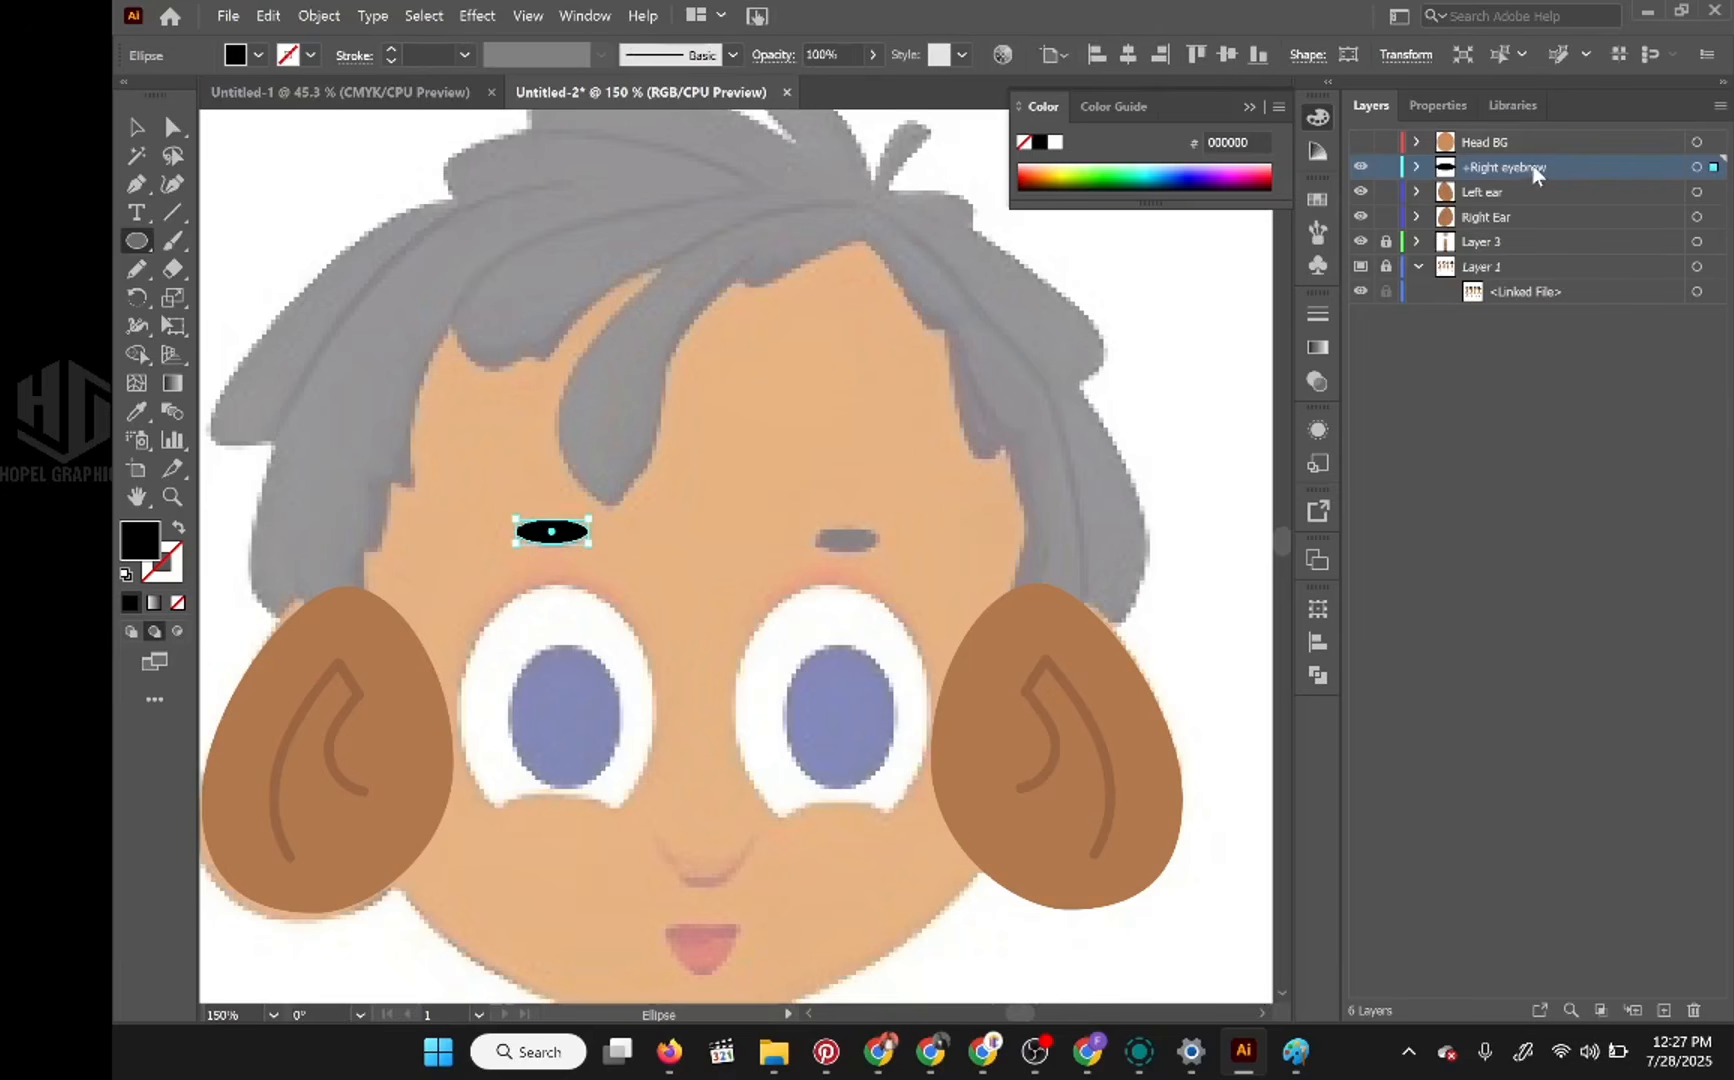
Step: Duplicate the +Right eyebrow layer and rename the copy "+Left Eyebrow"
left_click_drag(1540, 175, 1681, 1012)
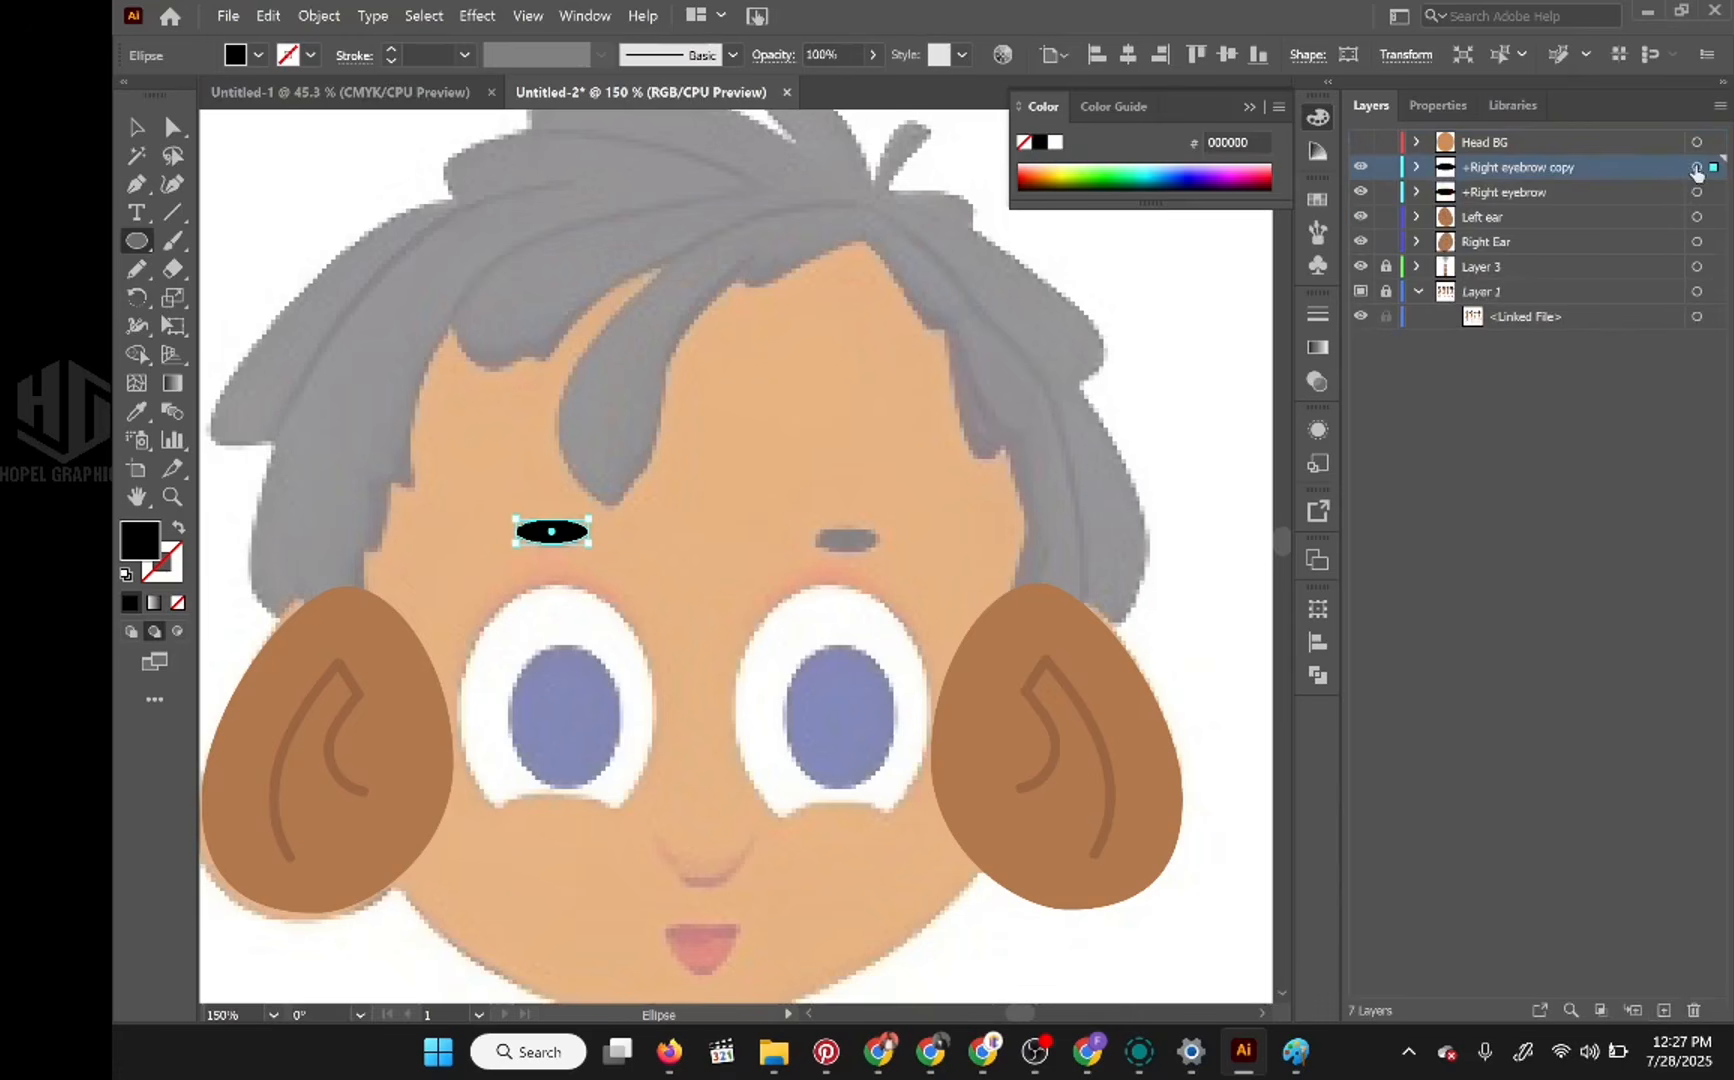
double_click(1535, 168)
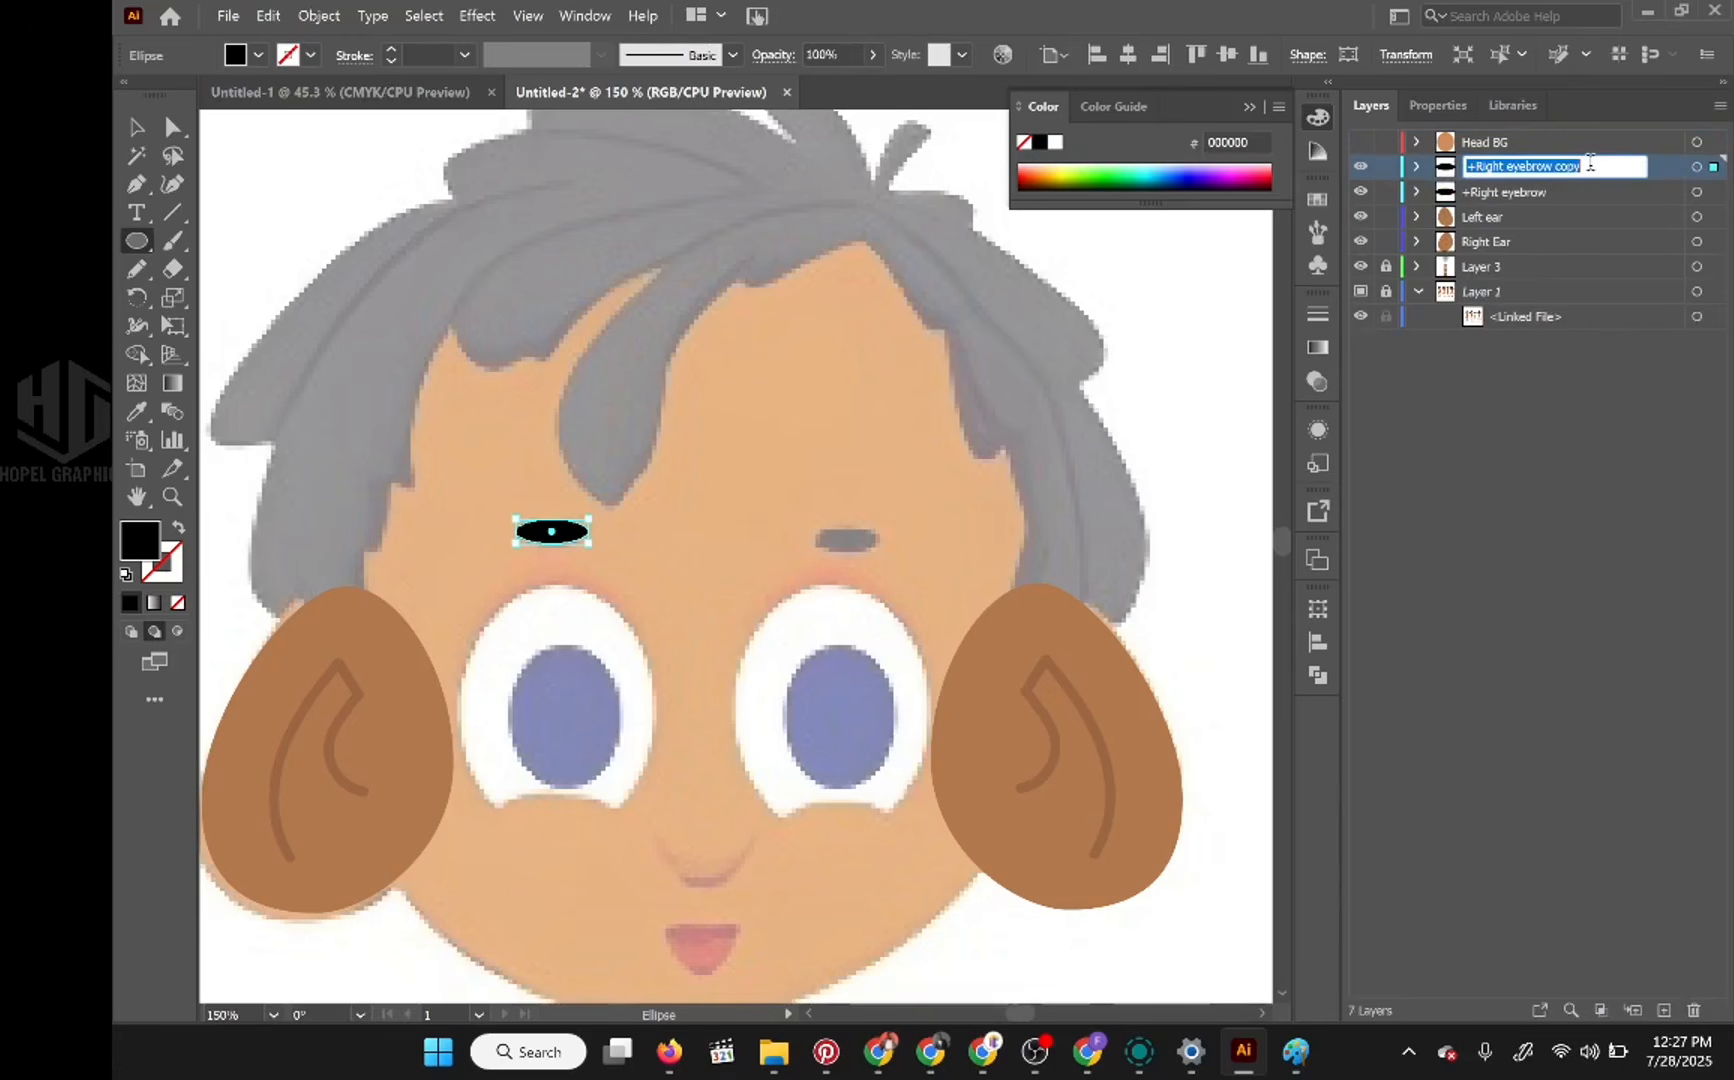
type("+Left")
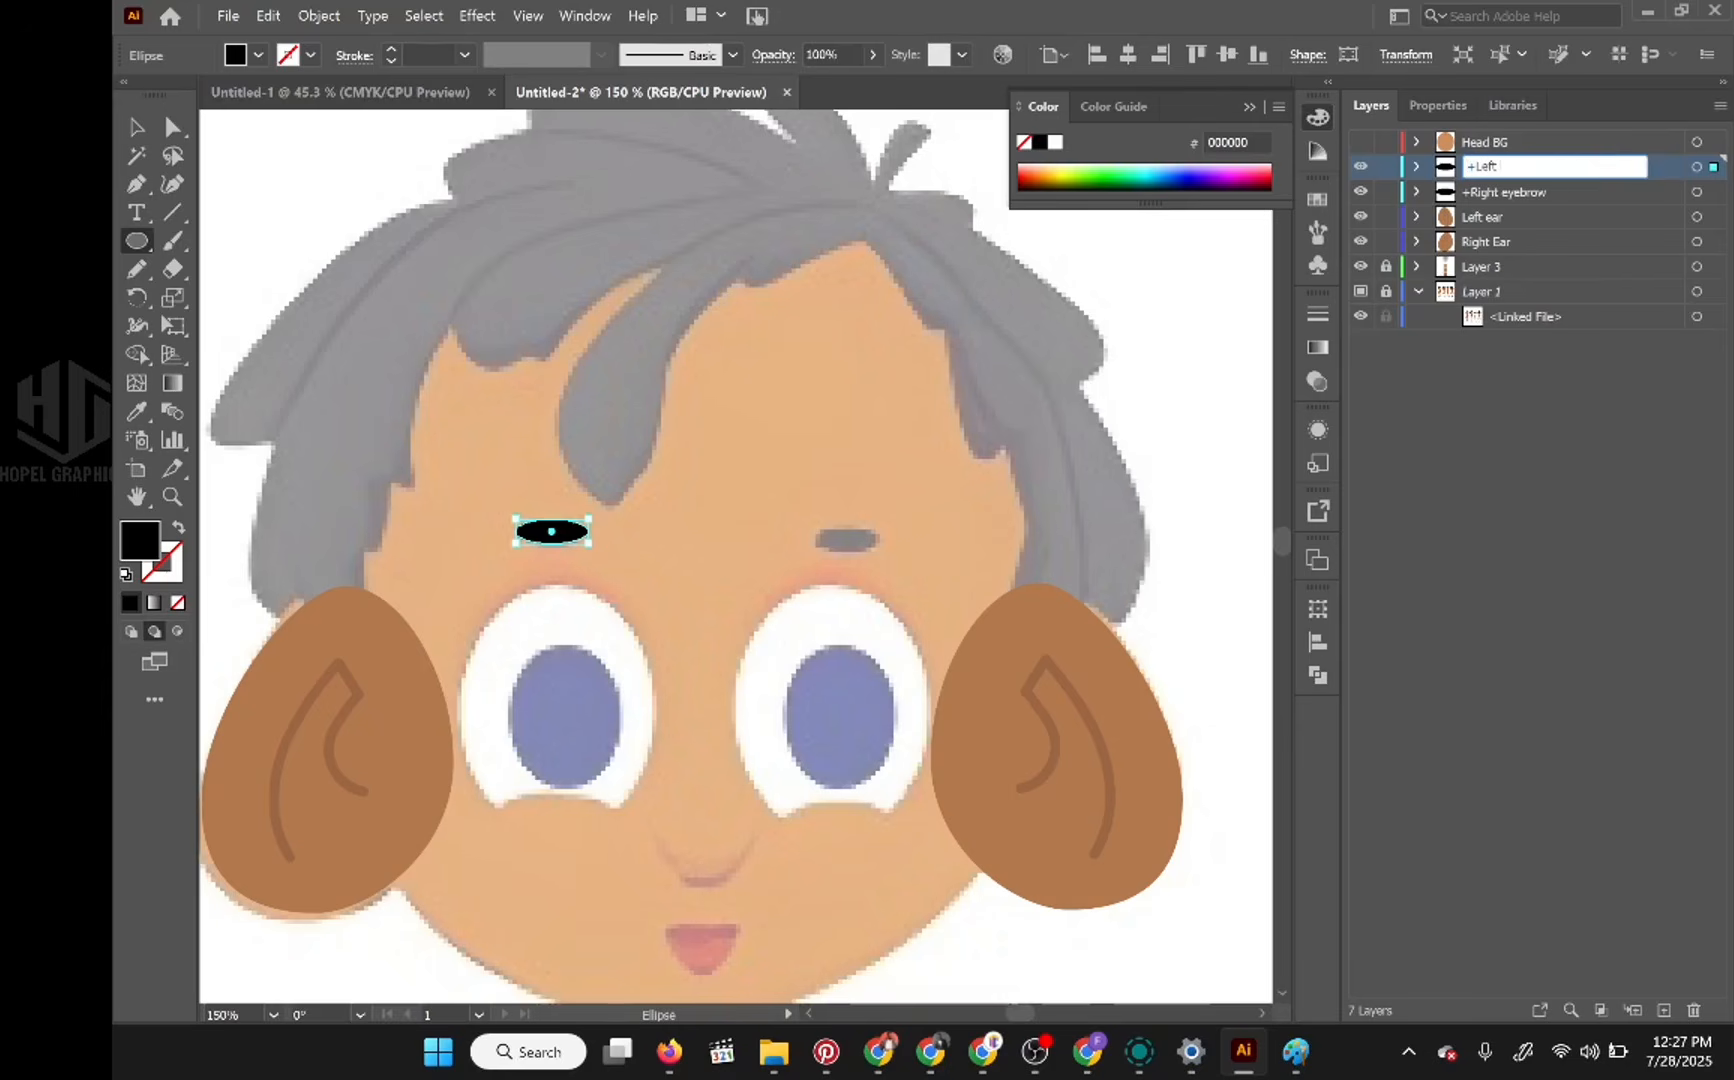
type(" Eyebrow")
key("Return")
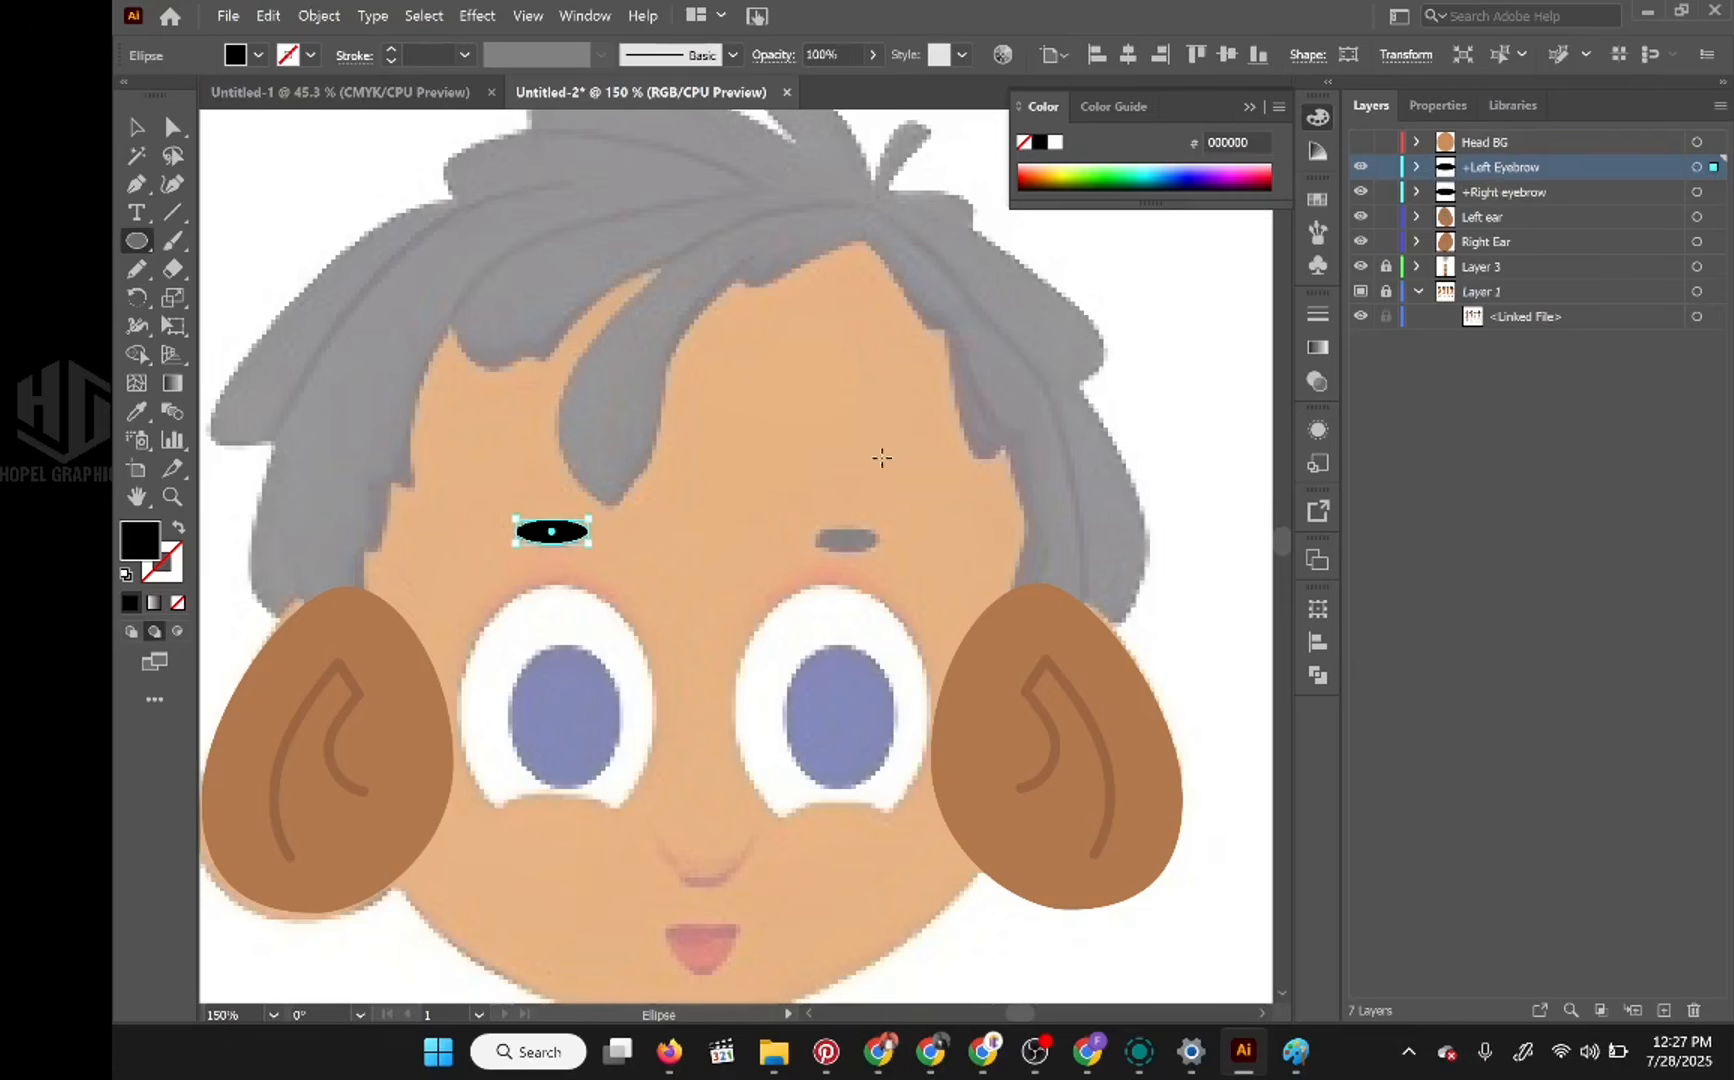
Step: Nudge the copied eyebrow horizontally across the face and slightly up, placing it over the reference eyebrow above the other eye
left_click(137, 127)
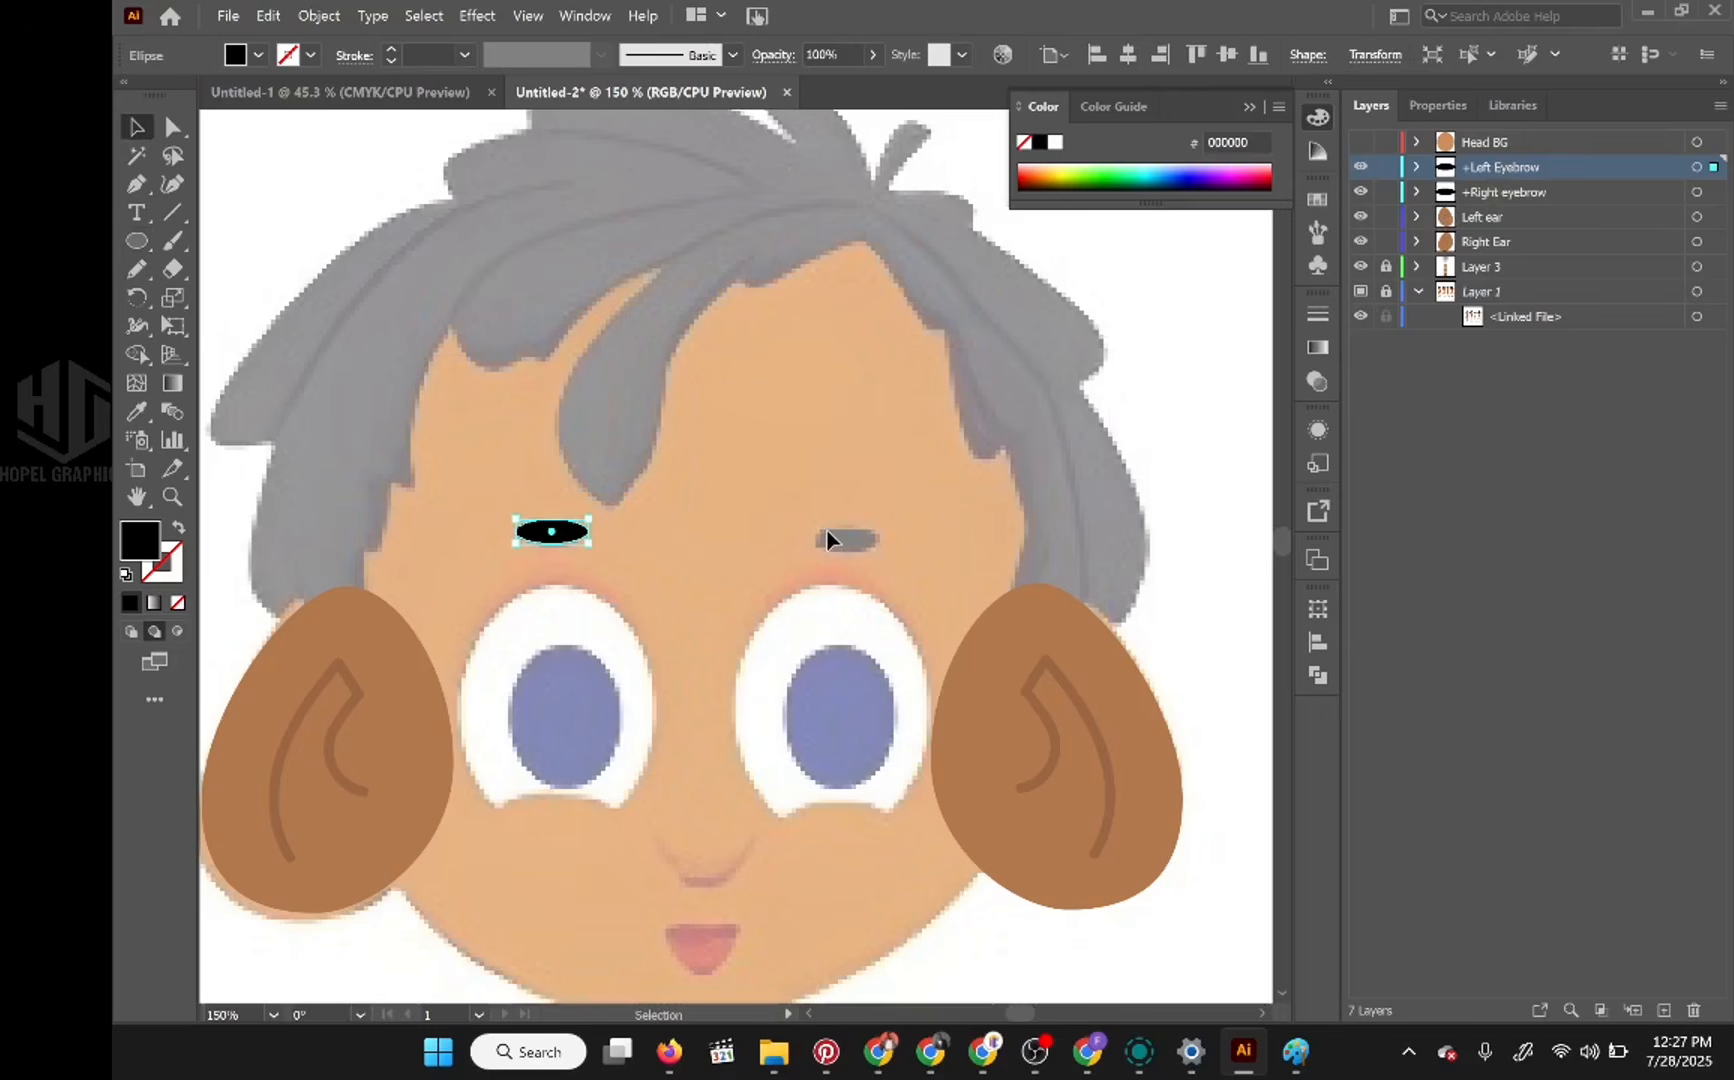
key("Right")
key("Right")
key("Right")
key("Right")
key("Right")
key("Right")
key("Right")
key("Right")
key("Right")
key("Right")
key("Right")
key("Right")
key("Right")
key("Right")
key("Right")
key("Right")
key("Right")
key("Right")
key("Right")
key("Right")
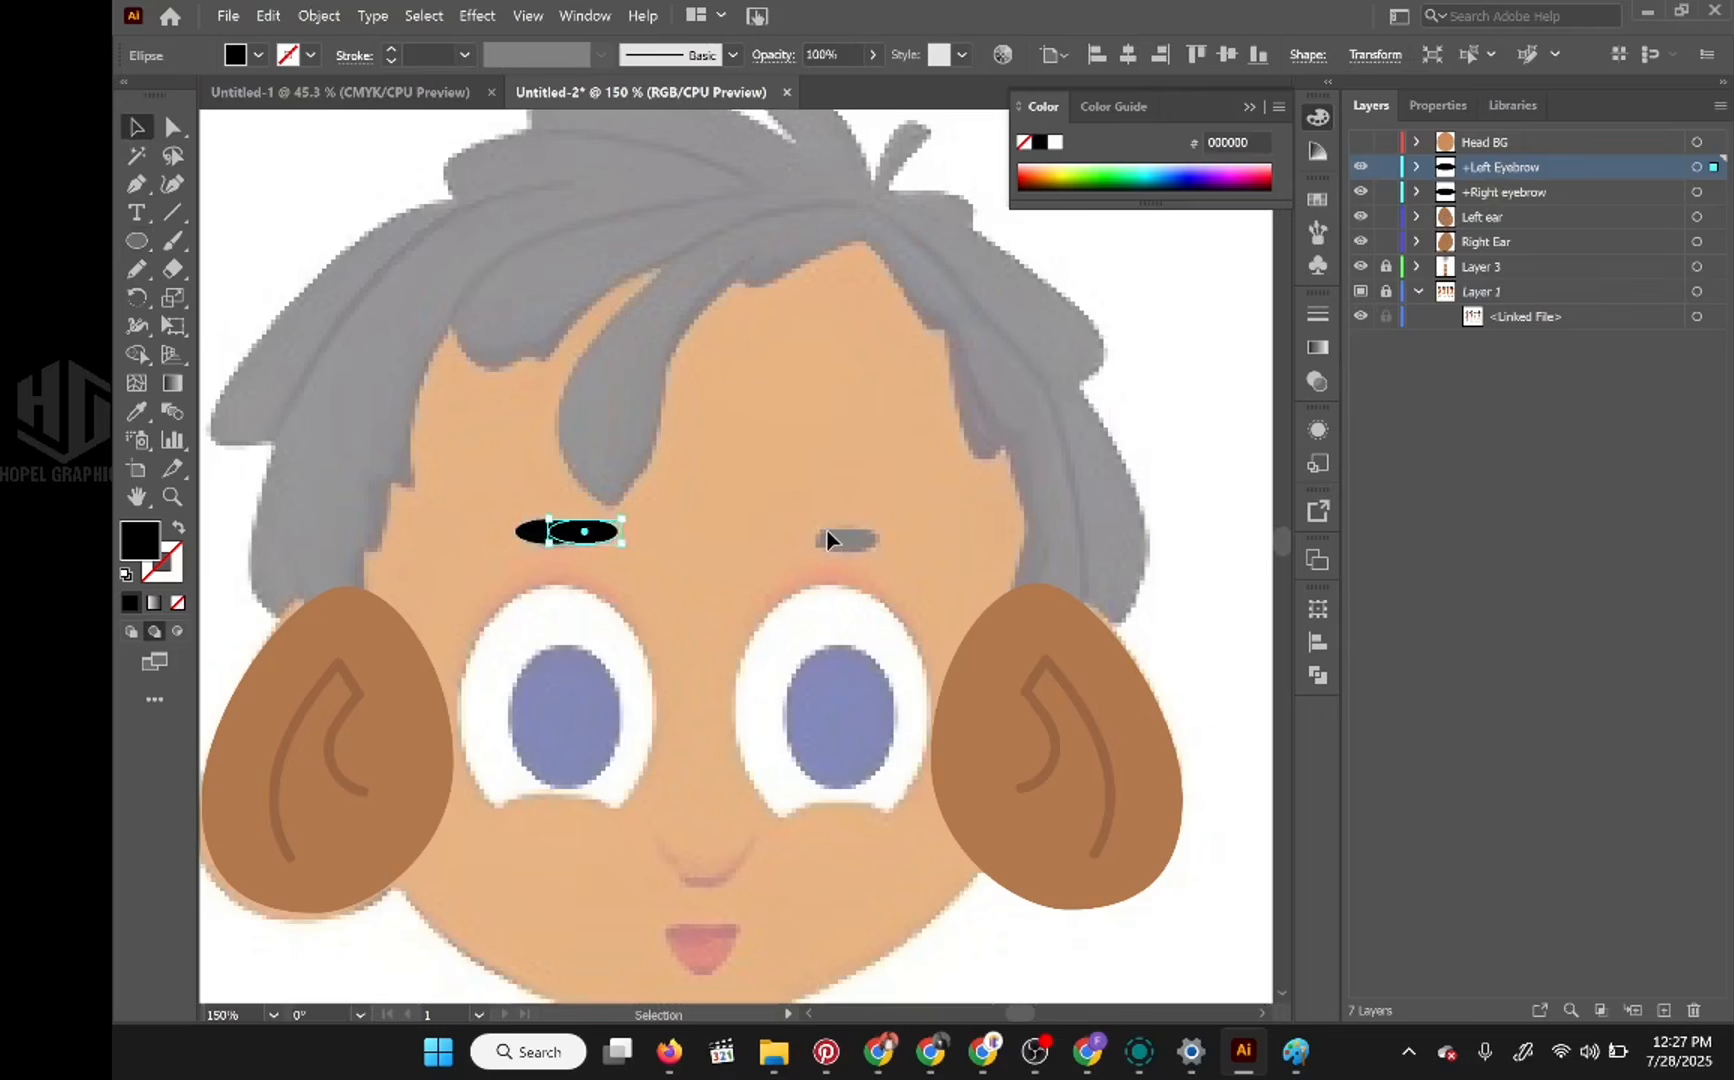
key("shift+Right")
key("shift+Right")
key("shift+Right")
key("shift+Right")
key("shift+Right")
key("shift+Right")
key("shift+Right")
key("shift+Right")
key("shift+Right")
key("shift+Right")
key("shift+Right")
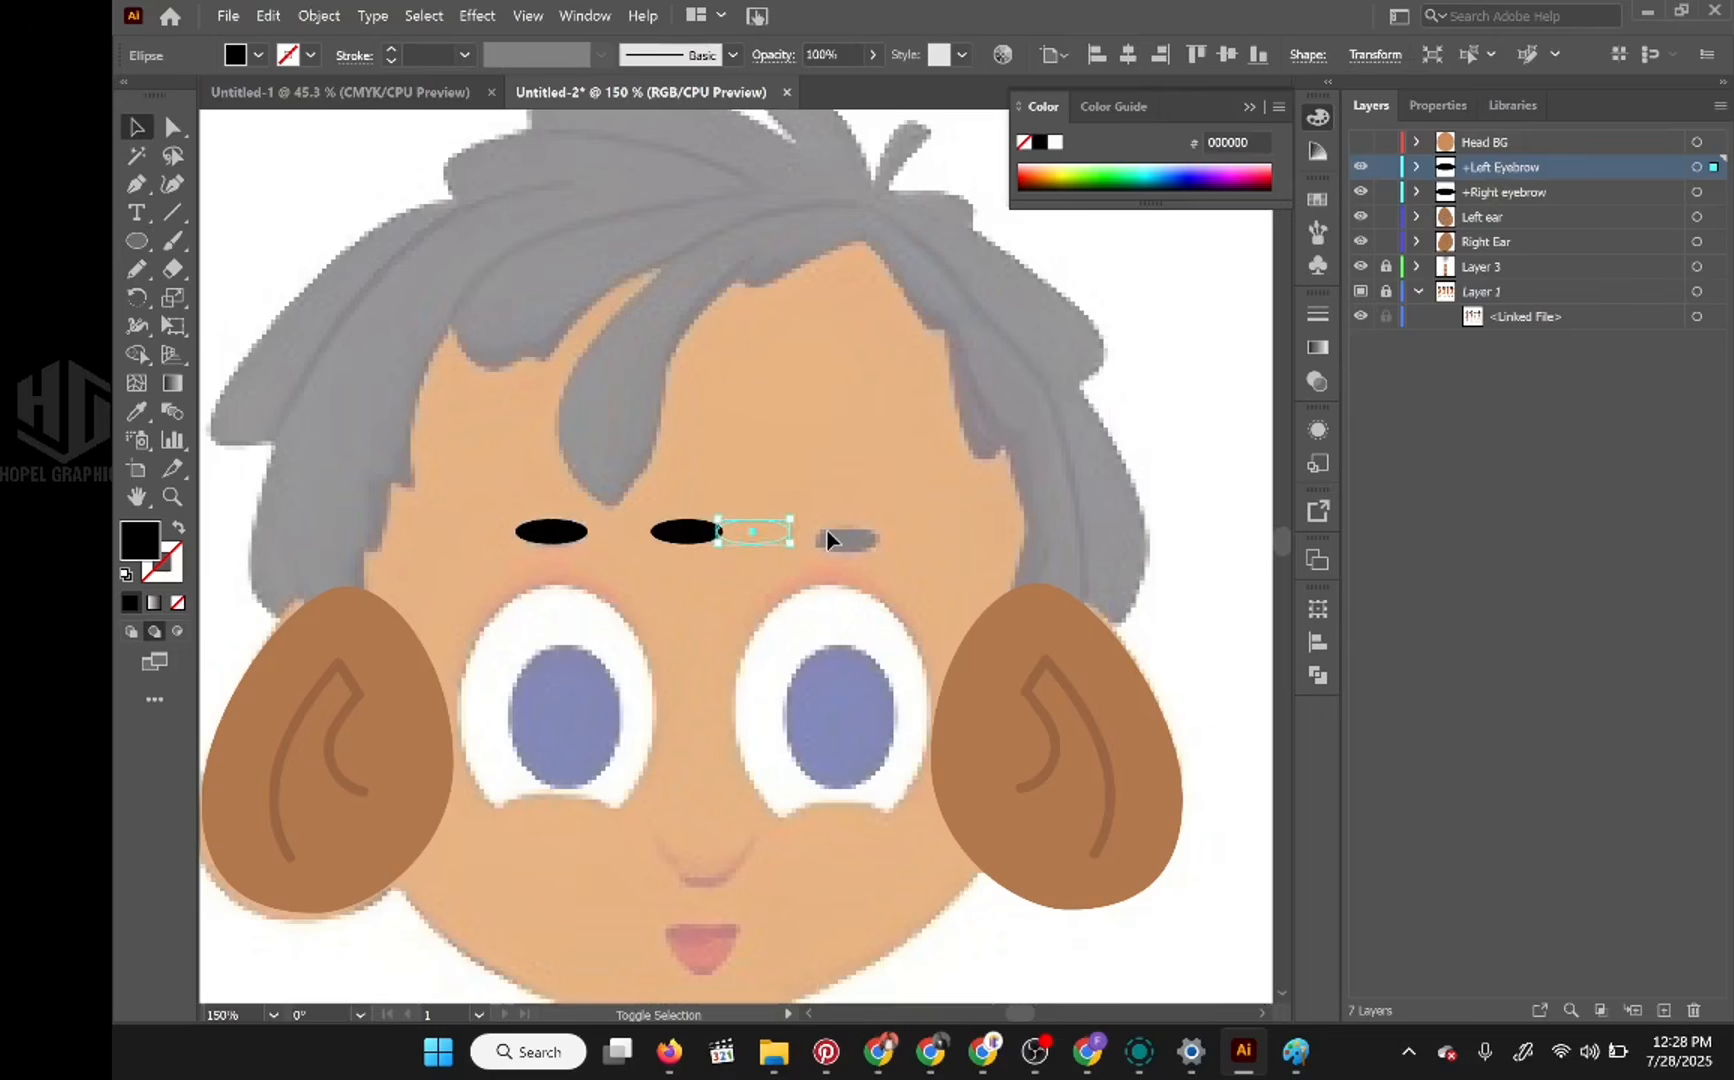
key("shift+Right")
key("shift+Right")
key("shift+Right")
key("shift+Right")
key("shift+Right")
key("shift+Right")
key("shift+Right")
key("shift+Right")
key("shift+Right")
key("shift+Right")
key("shift+Left")
key("shift+Left")
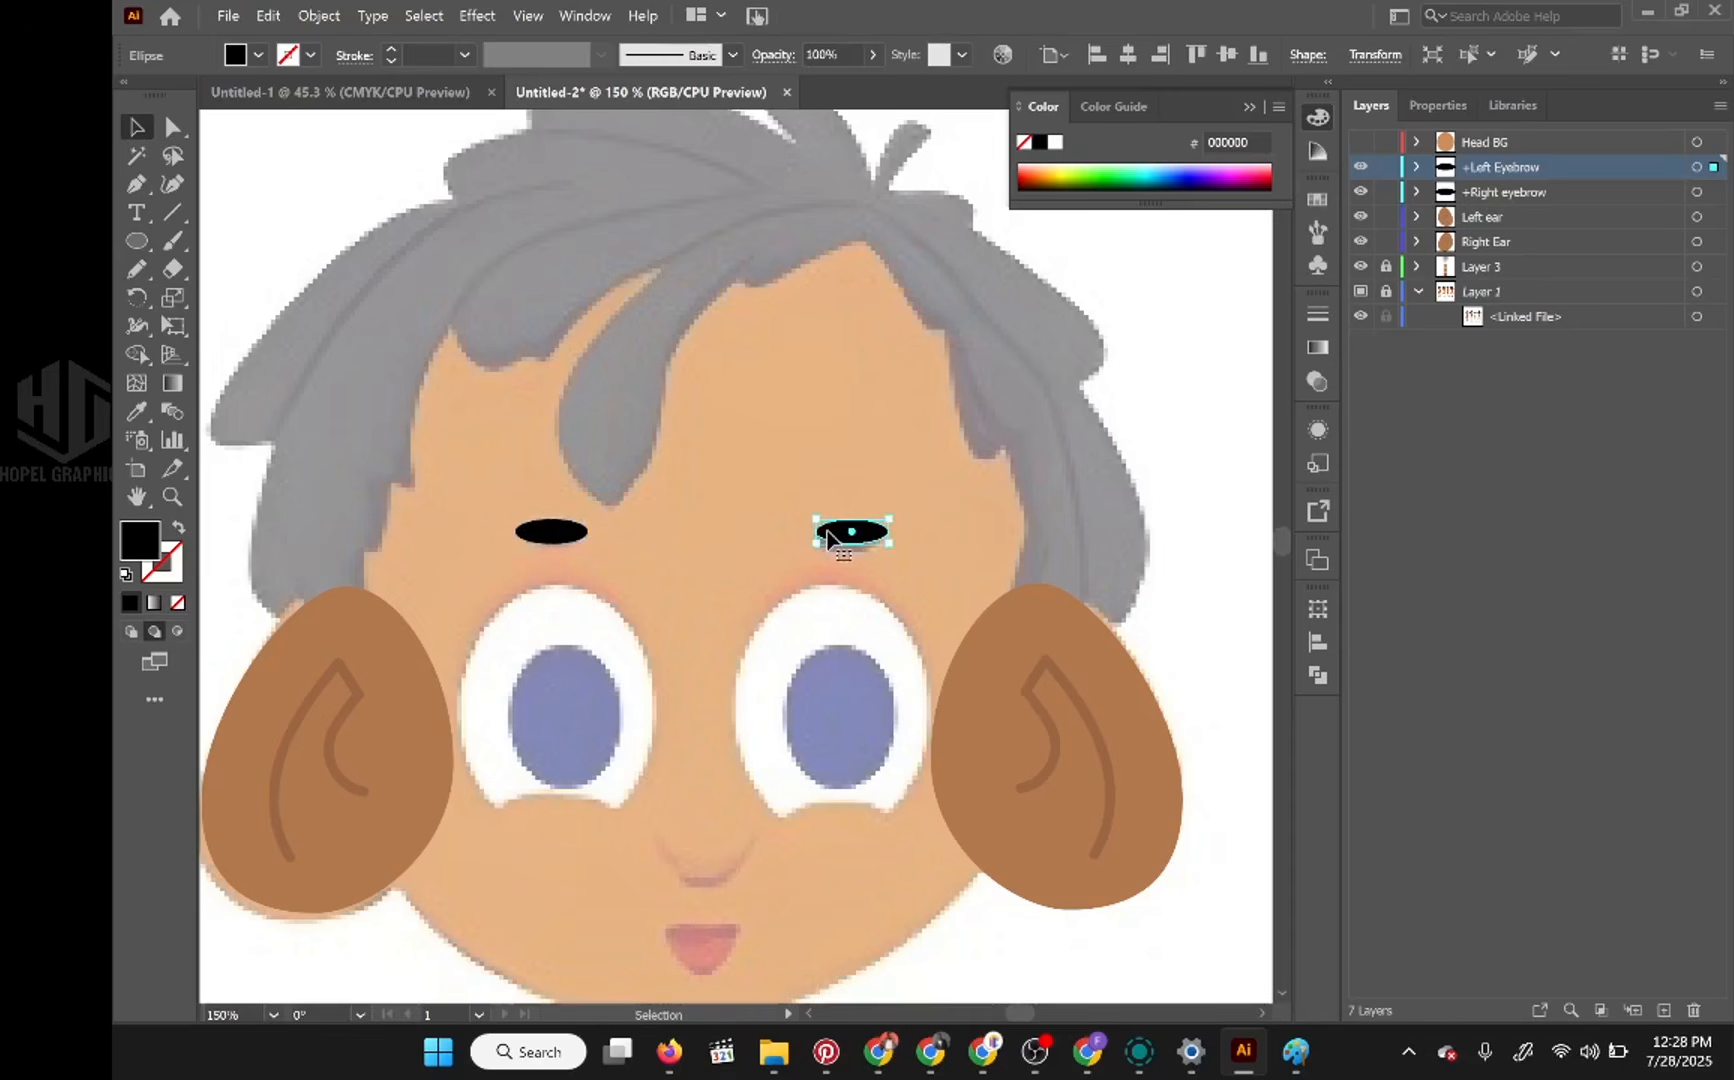
key("Left")
key("Left")
key("Up")
key("Up")
key("Up")
key("Right")
key("Right")
key("Right")
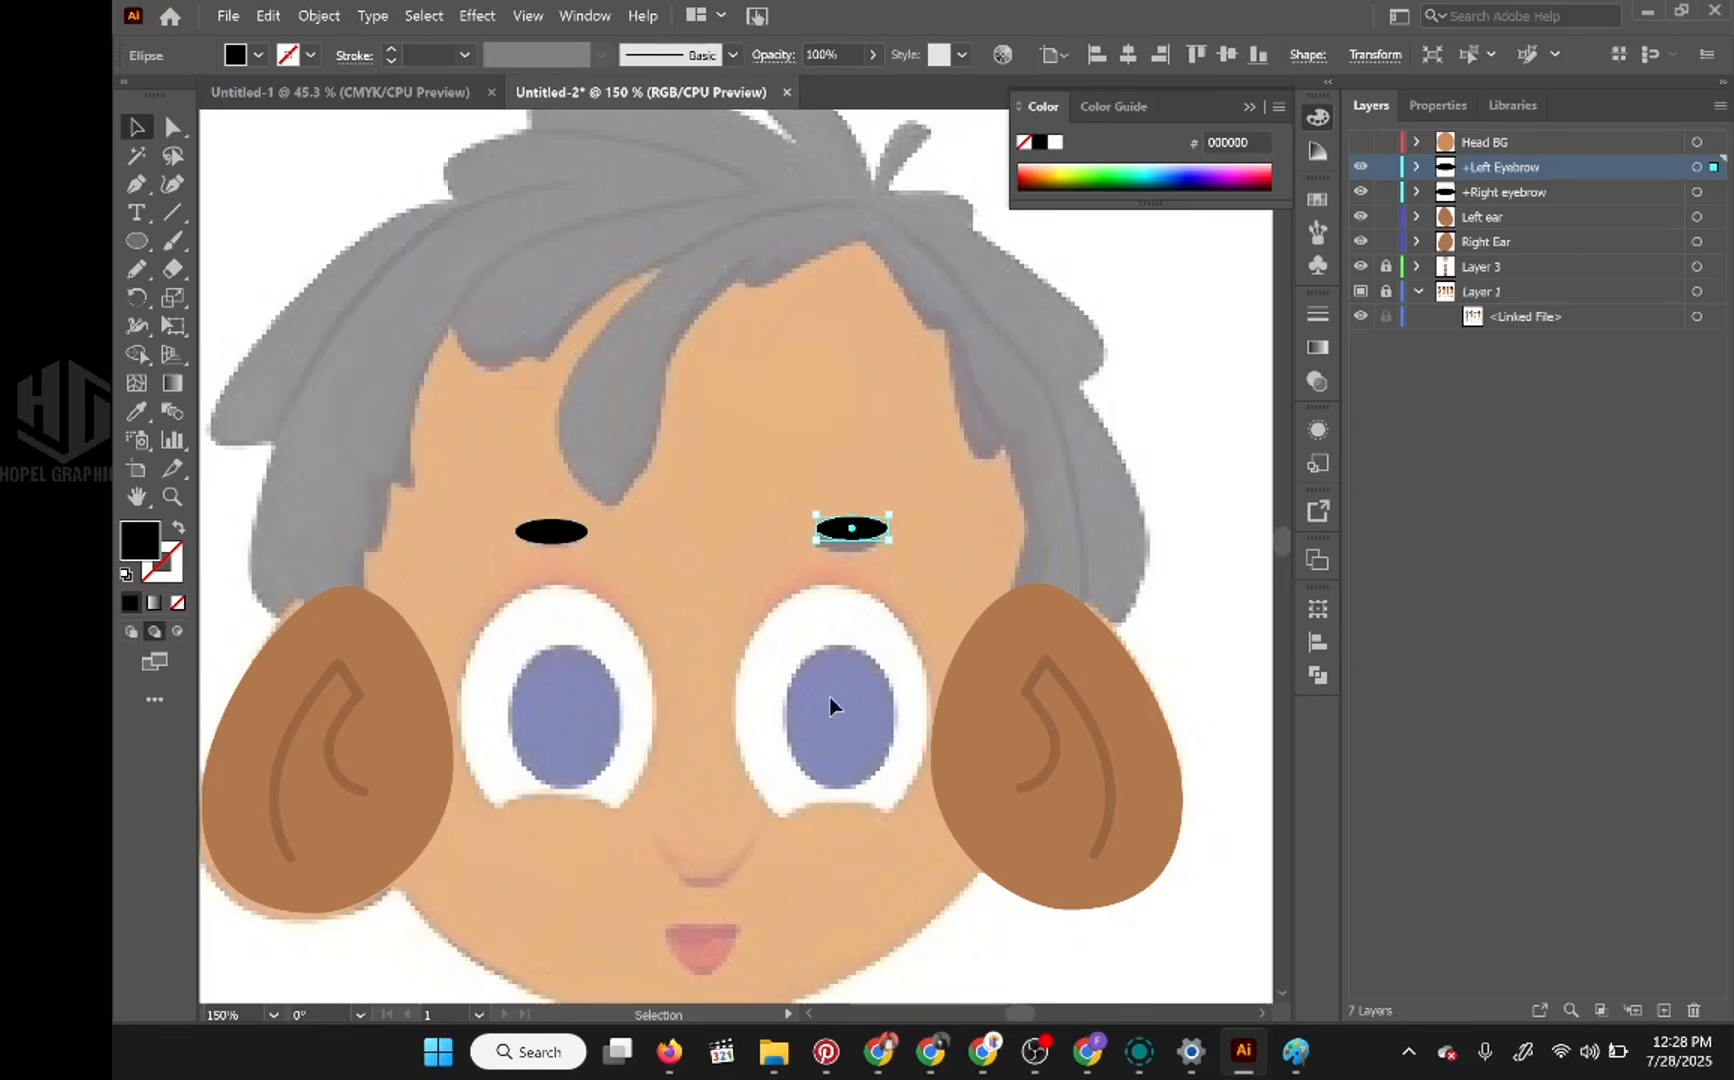
Step: Add a new layer directly above the +Left Eyebrow layer and name it "+Nose"
left_click(1664, 1010)
left_click_drag(1500, 198, 1506, 162)
double_click(1508, 165)
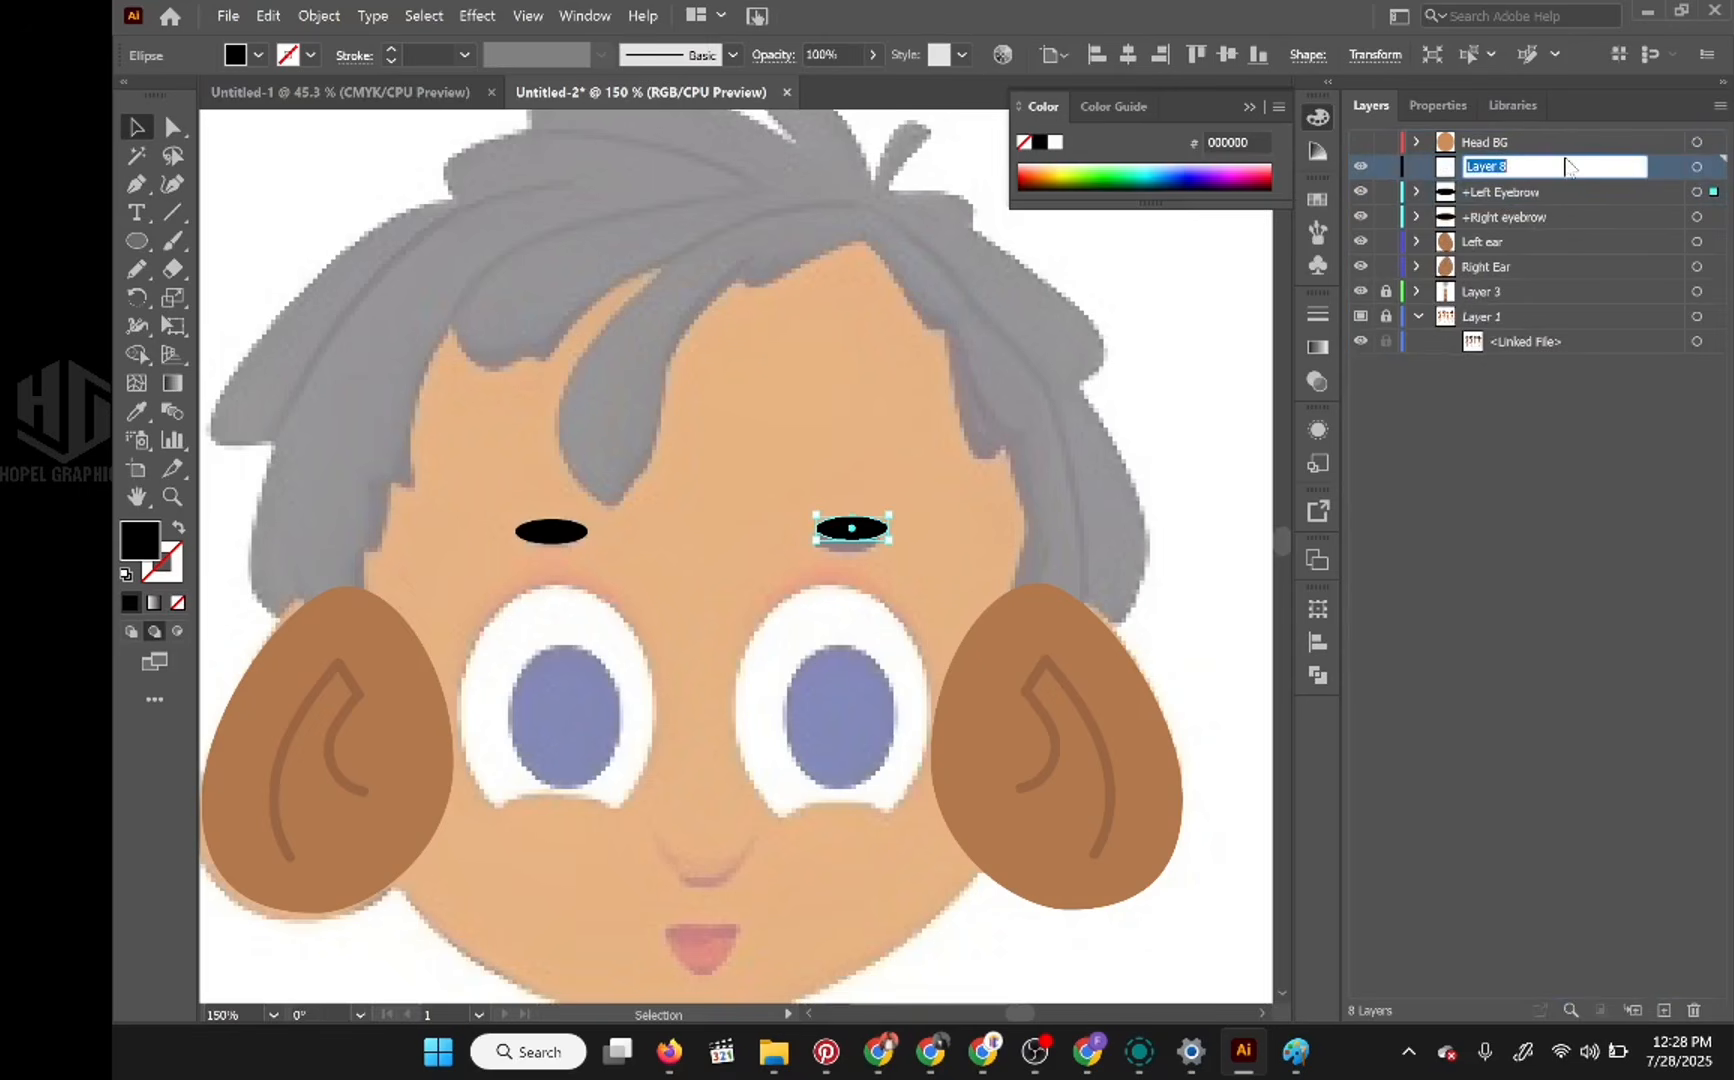
type("Nose")
key("Return")
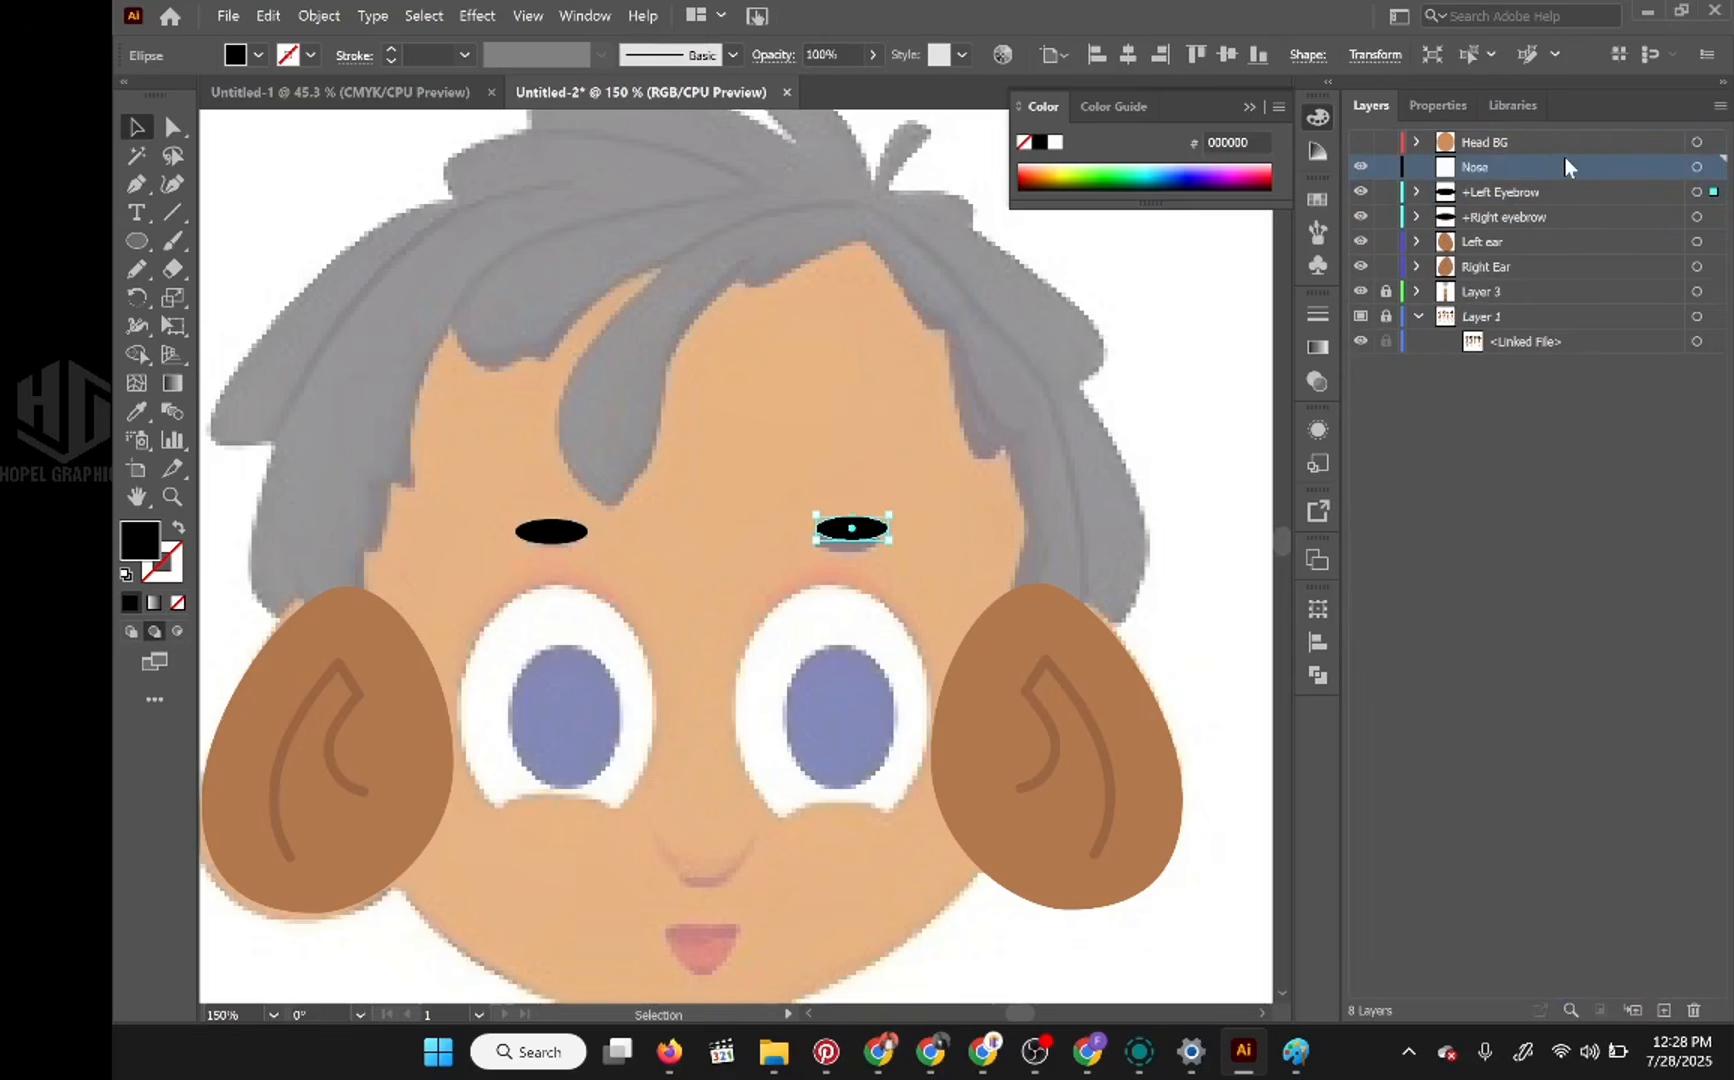
double_click(1474, 170)
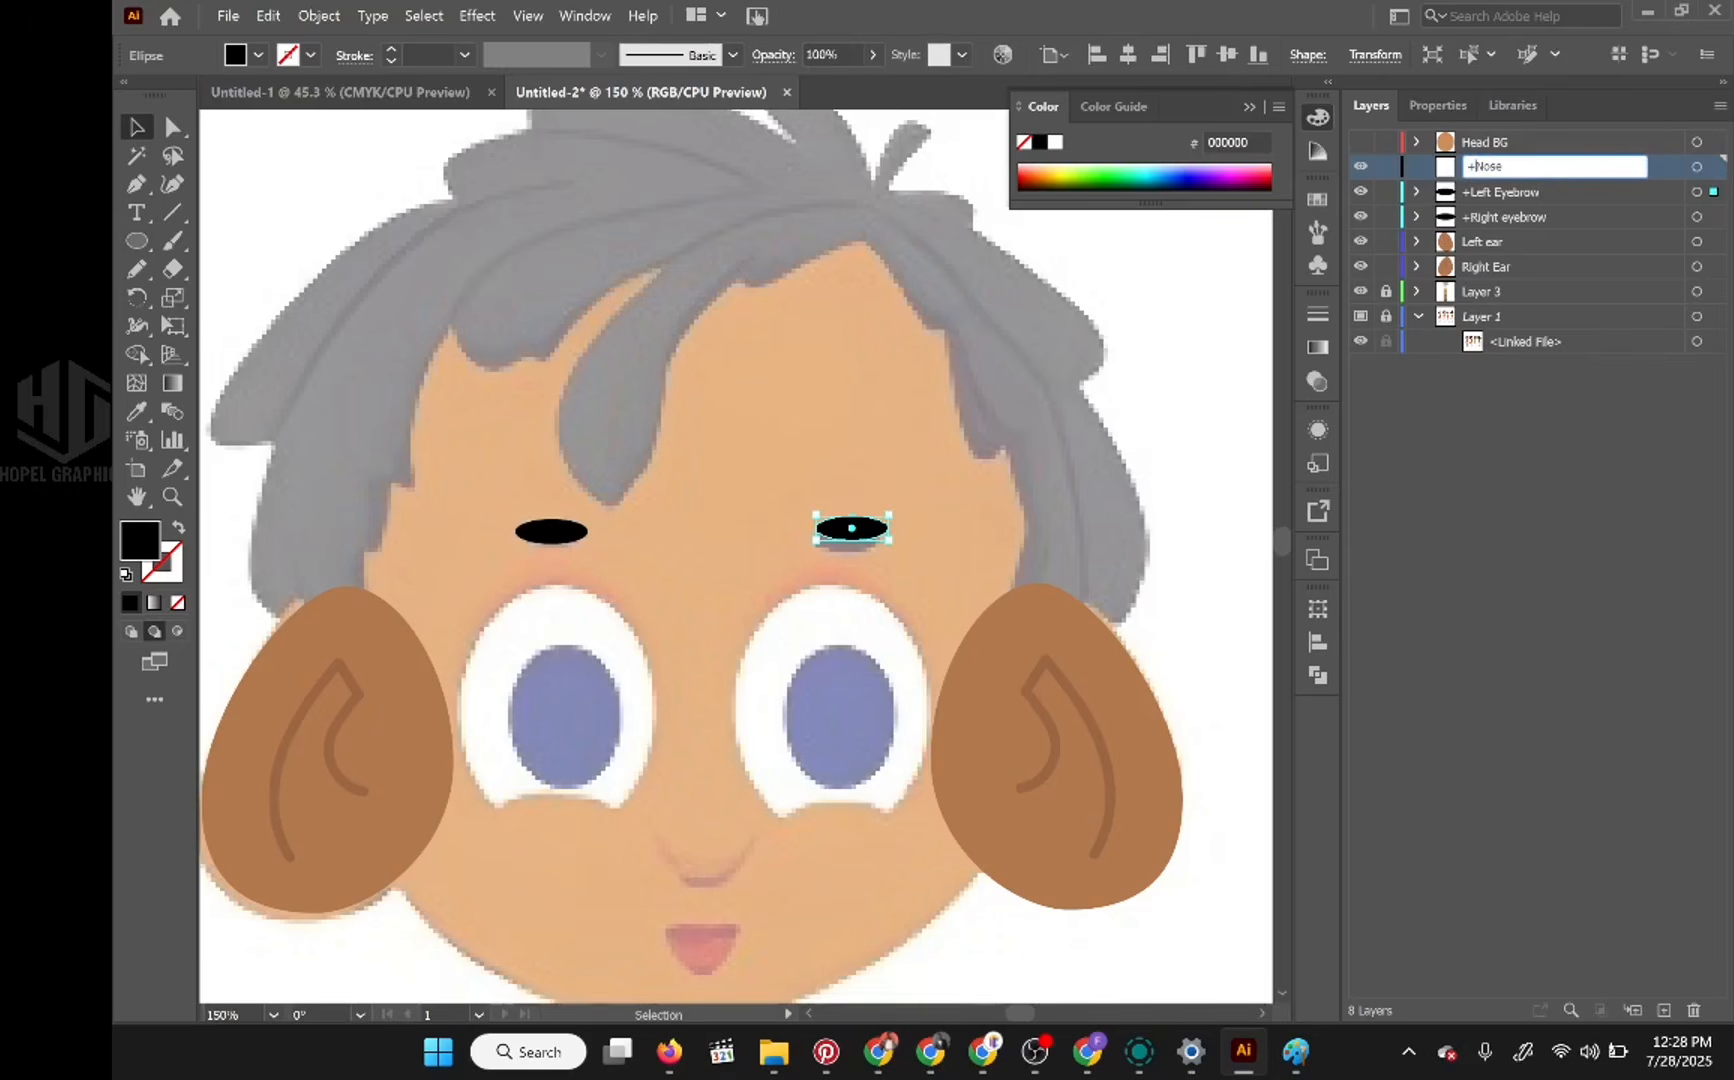
key("Return")
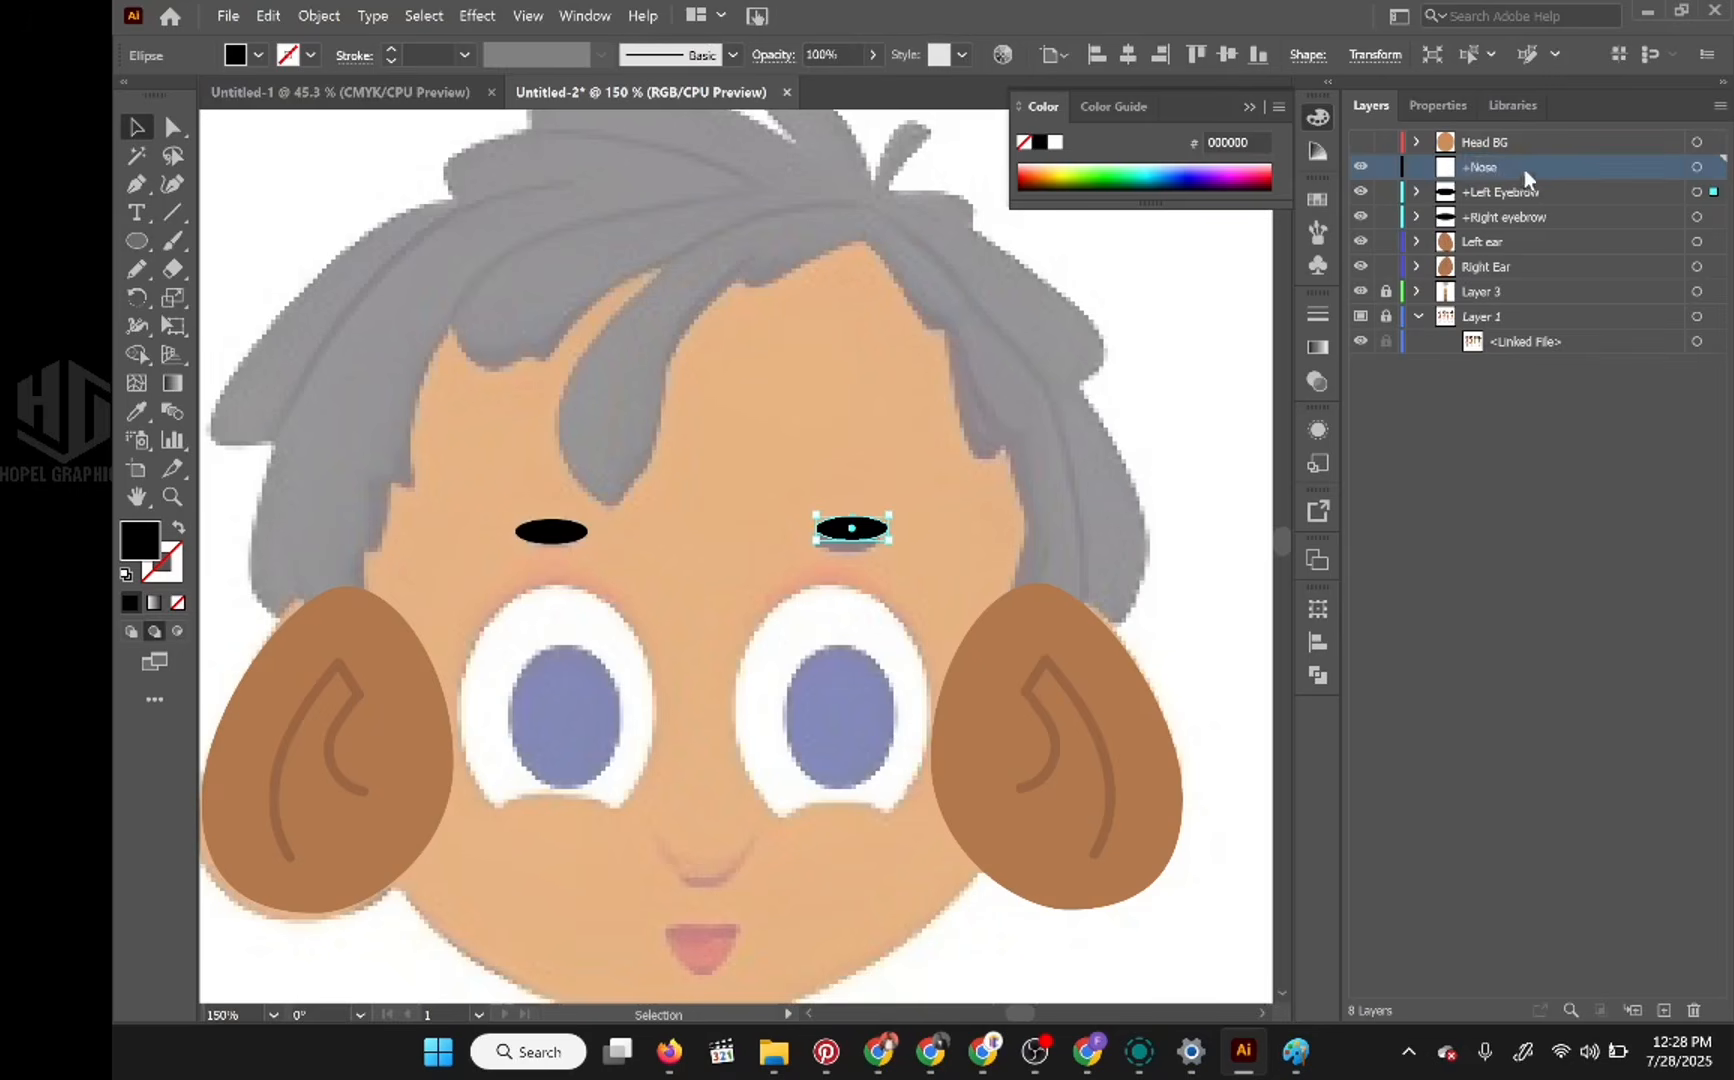
Step: Deselect the copied eyebrow by locking and unlocking the +Left Eyebrow layer
scroll(913, 553, "up", 1)
scroll(913, 553, "down", 4)
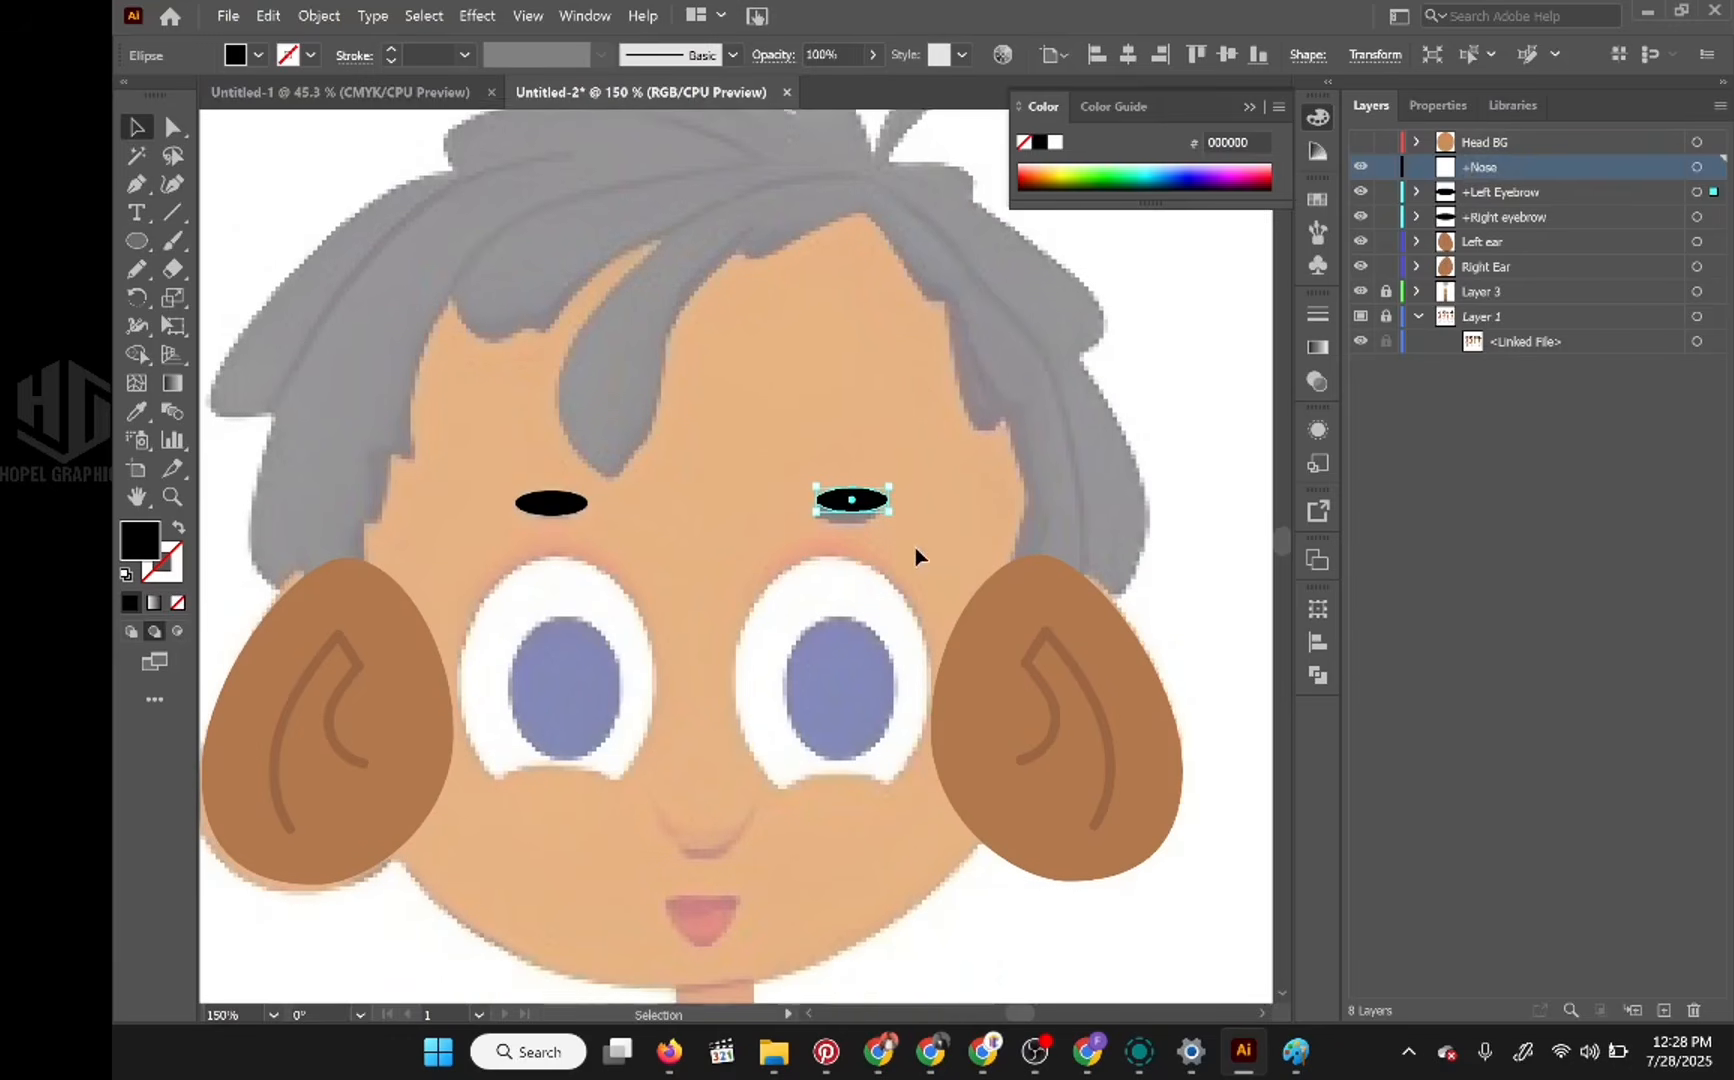
scroll(913, 534, "down", 1)
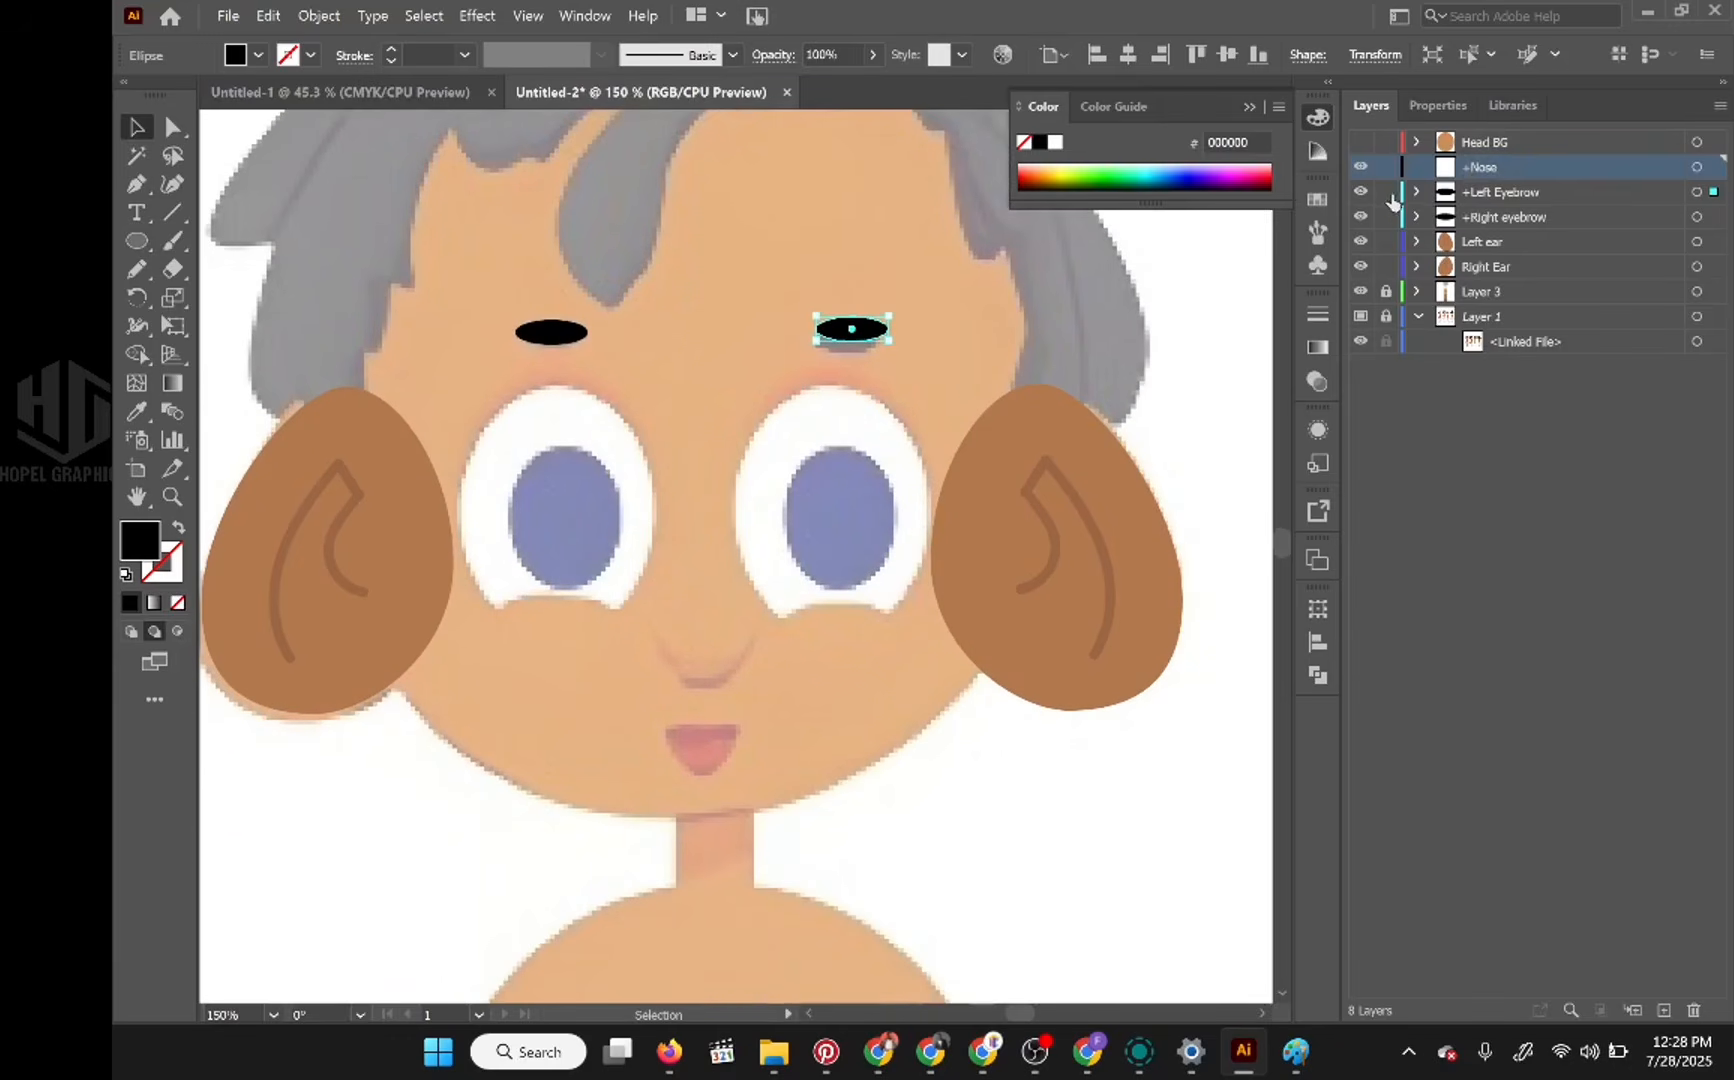
left_click(1386, 192)
left_click(1386, 192)
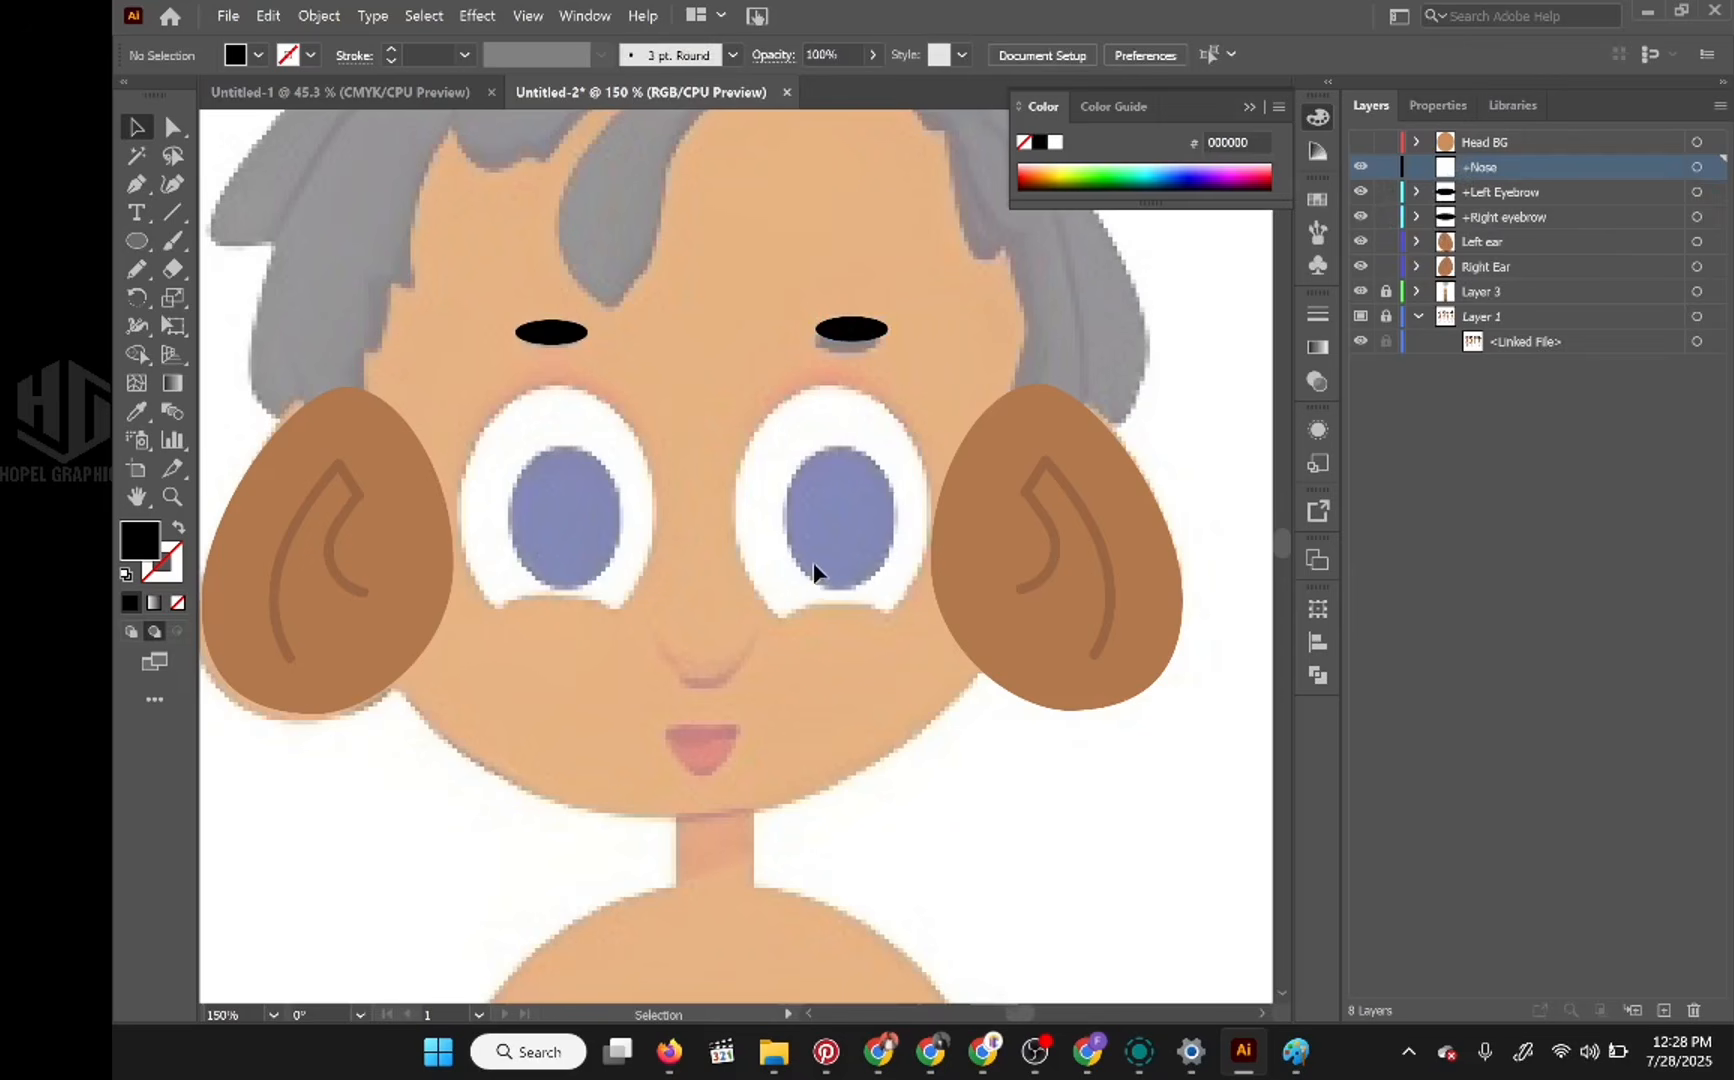
Step: Sample the darkest brown swatch beside the character (996644) as the drawing colour for the nose
scroll(815, 573, "down", 2)
scroll(798, 598, "up", 2)
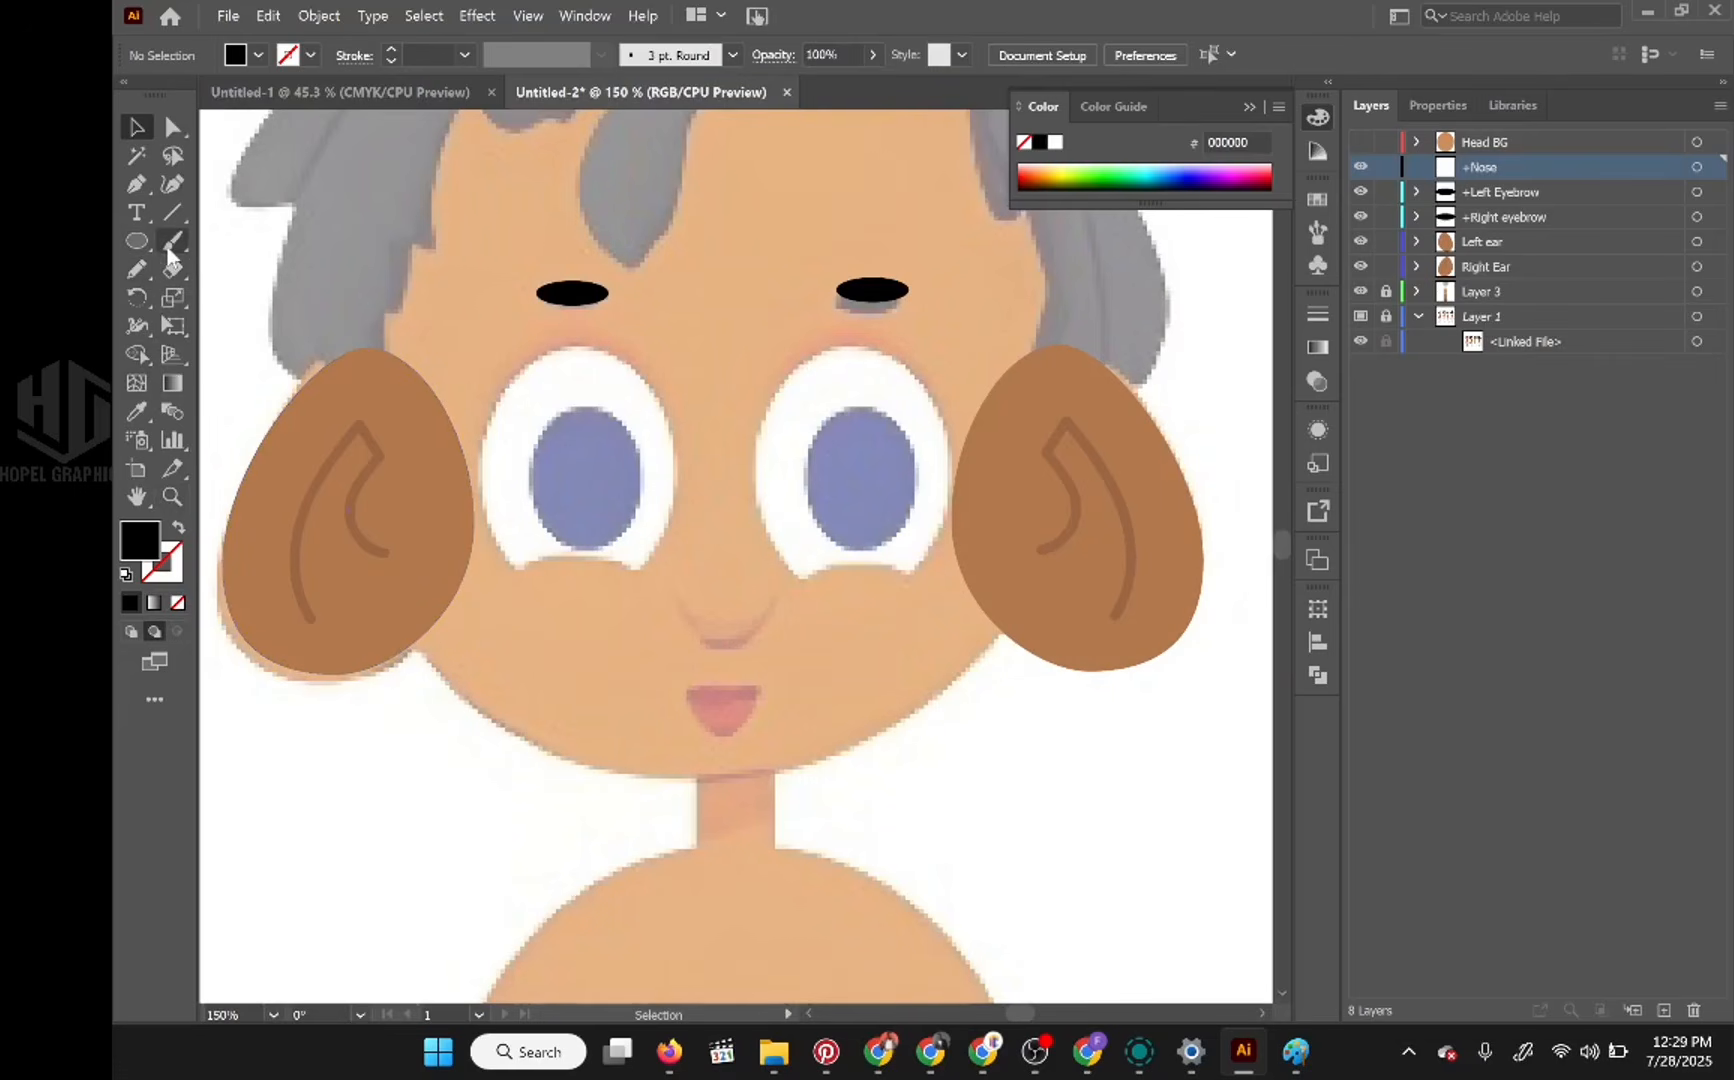
left_click(170, 246)
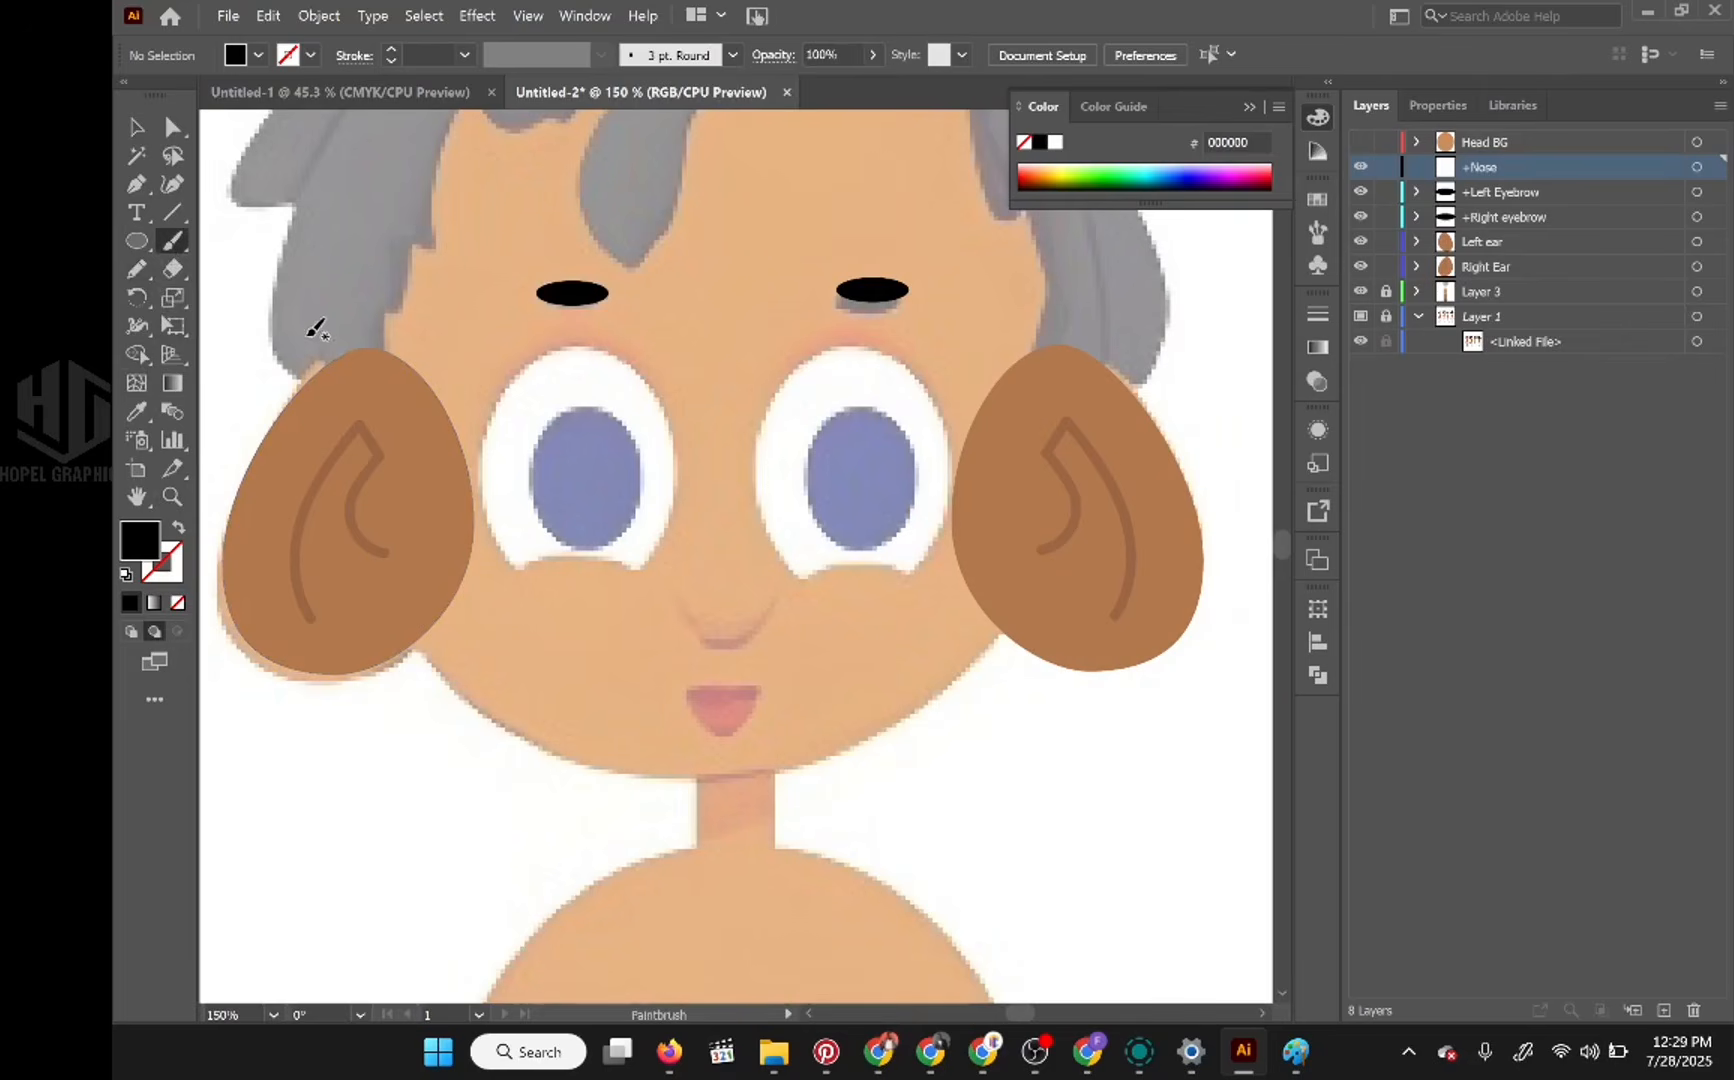
scroll(1000, 648, "down", 3)
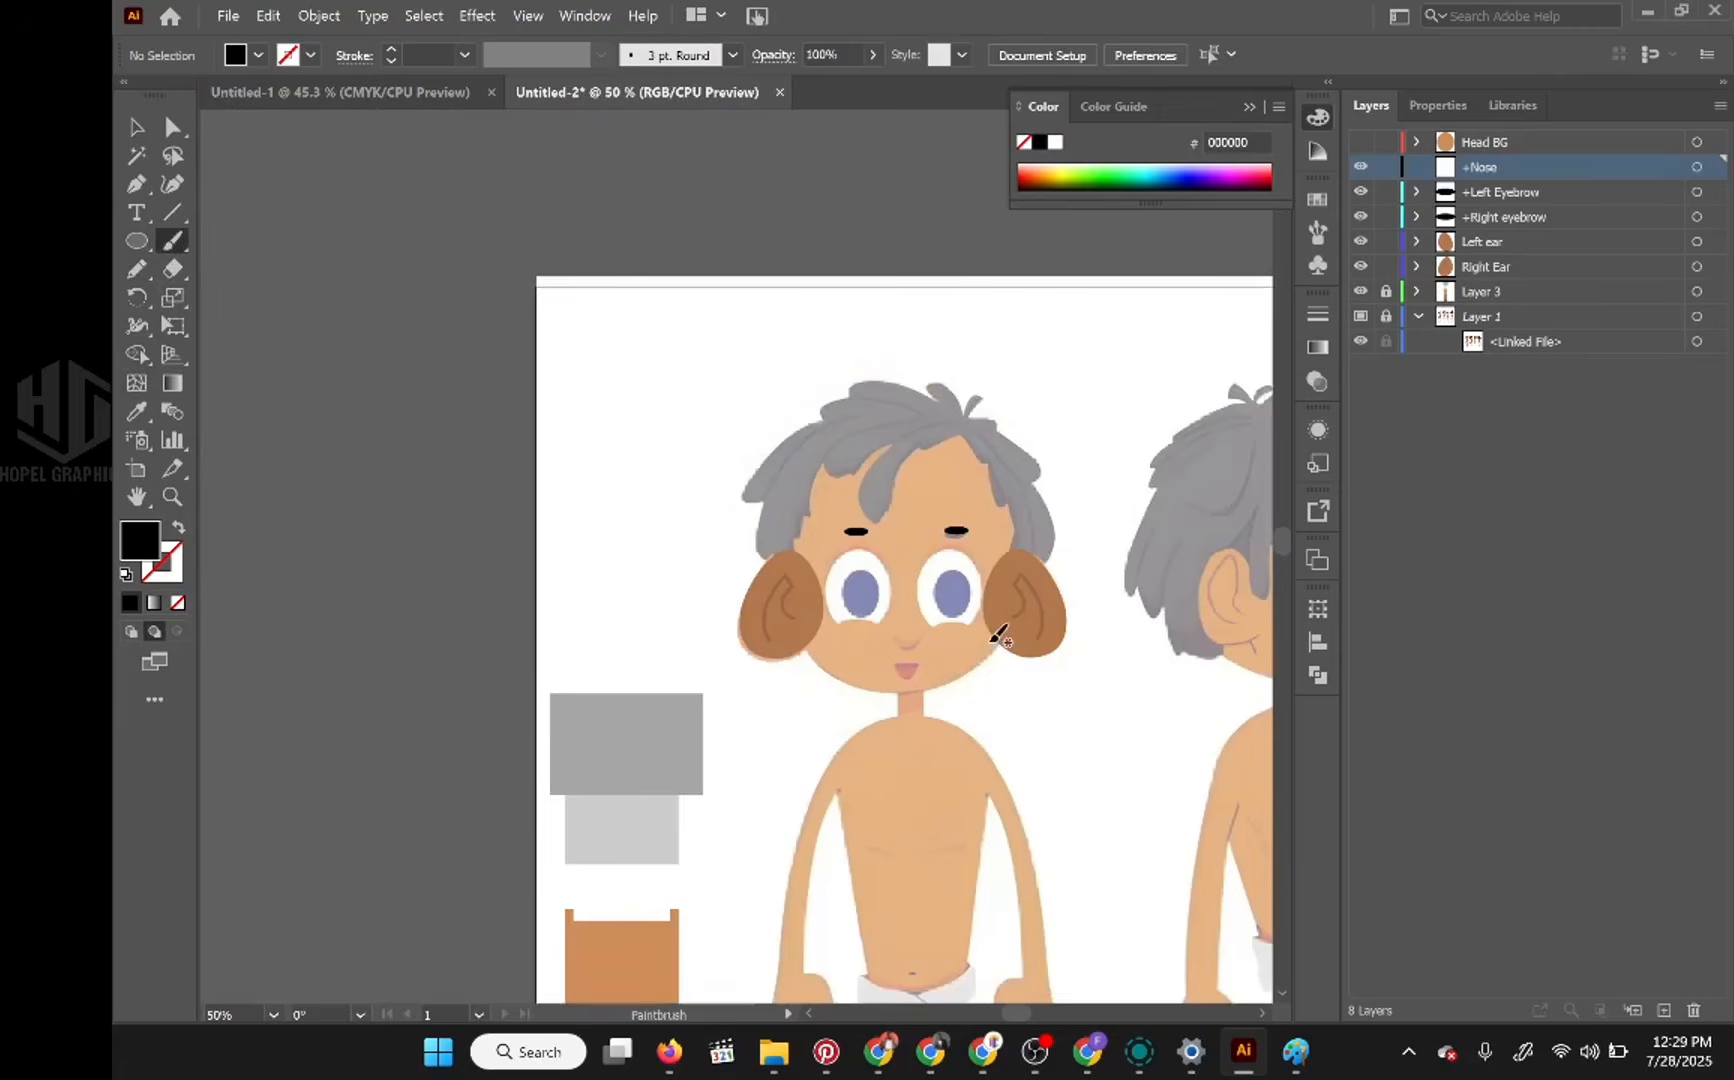
left_click_drag(960, 596, 824, 340)
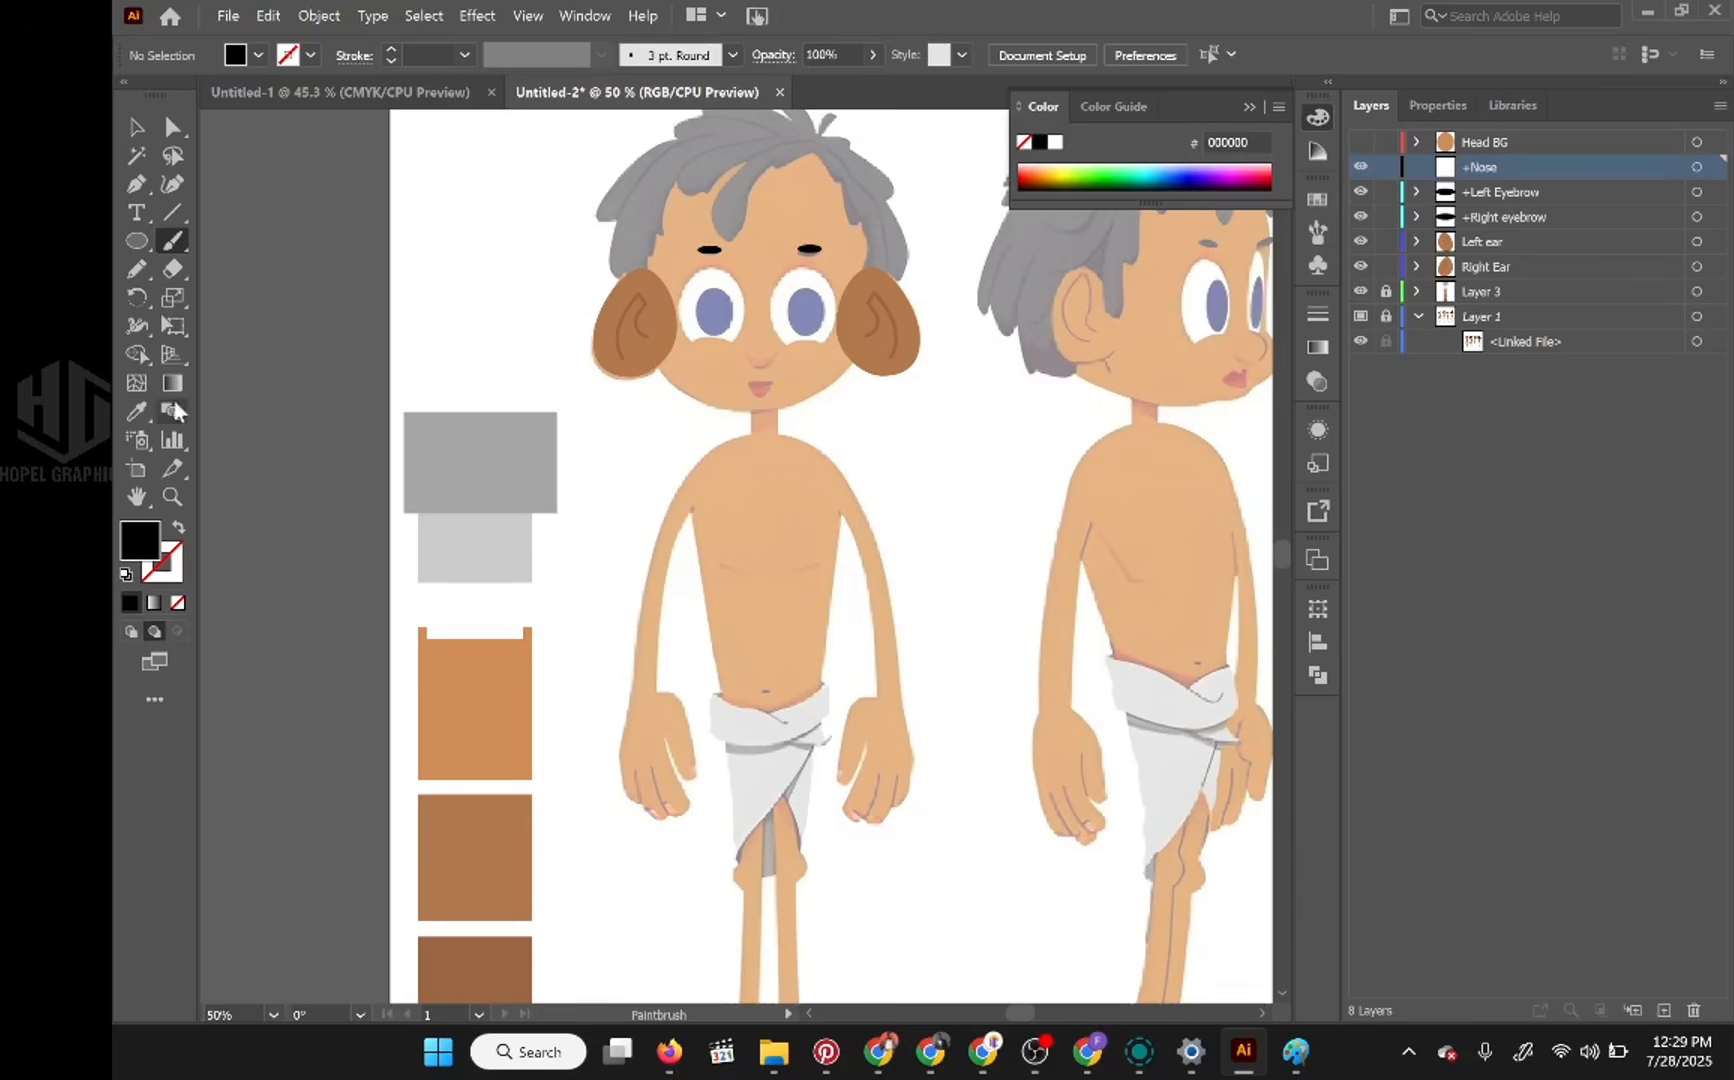
left_click(137, 411)
left_click(497, 943)
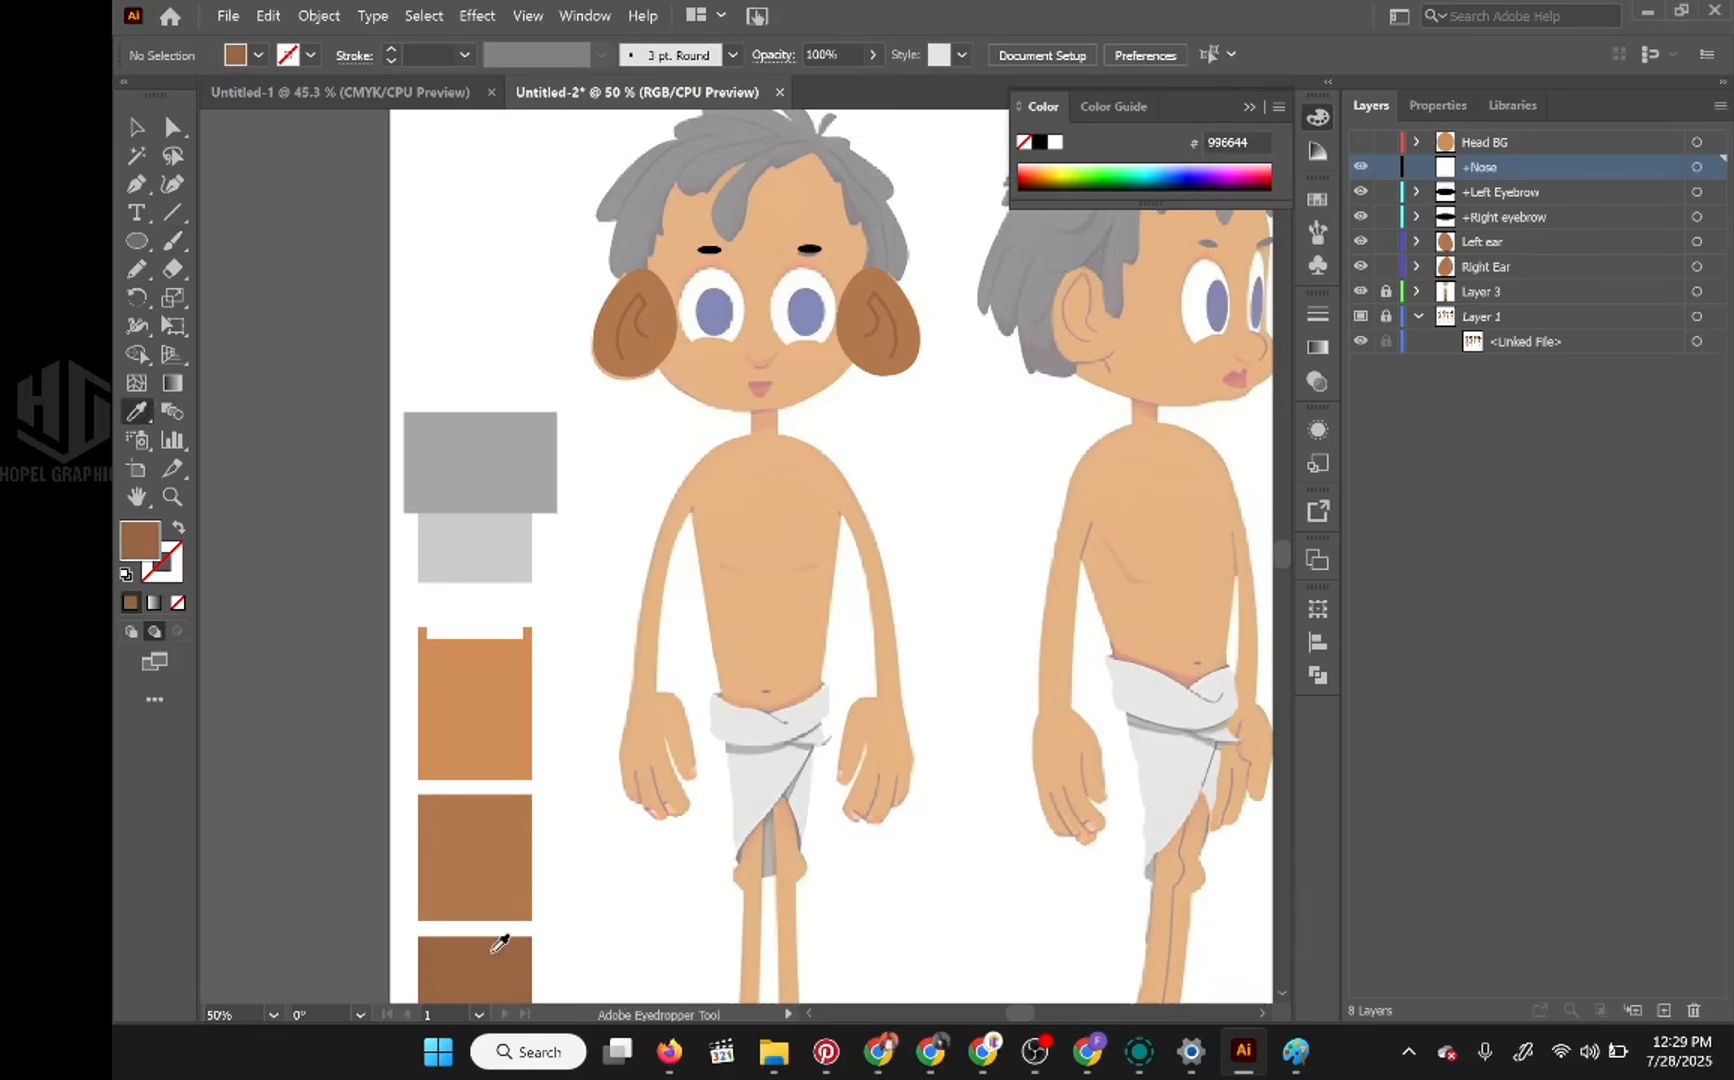
Step: Paint a U-shaped brown nose line over the reference nose with the Paintbrush, replacing the first stroke with a neater one
left_click(172, 241)
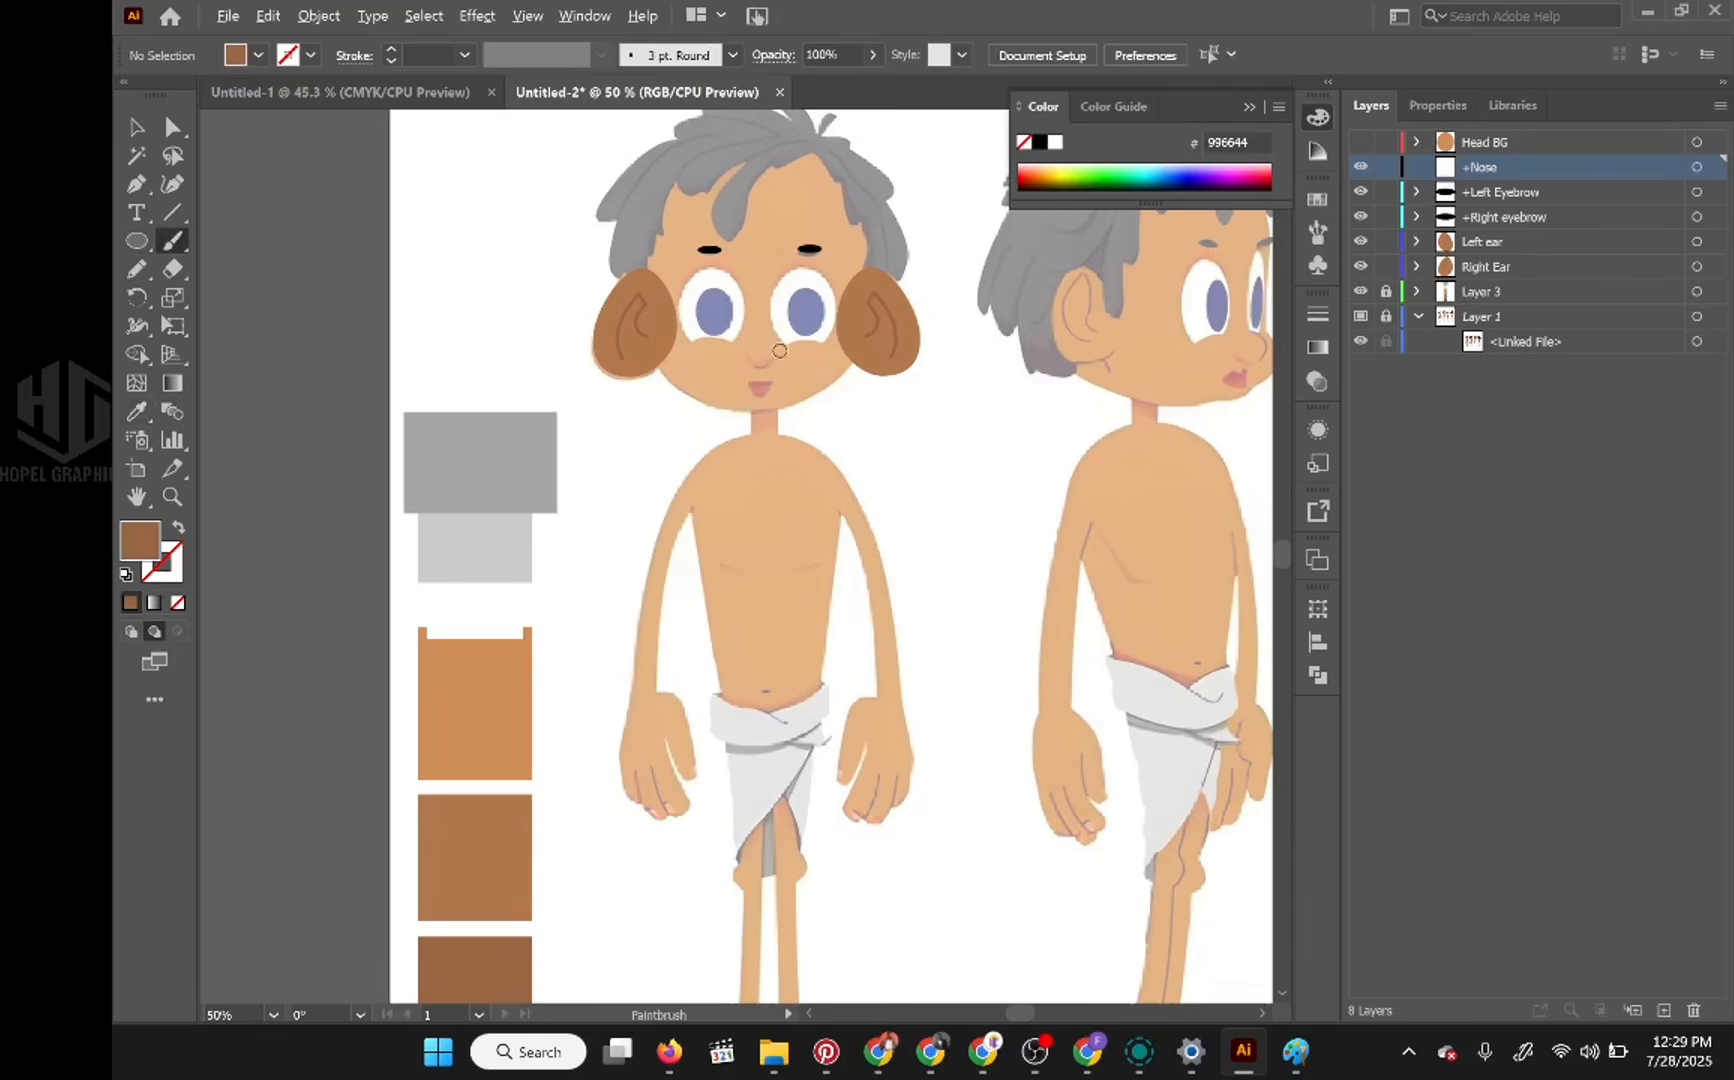
scroll(780, 350, "up", 2)
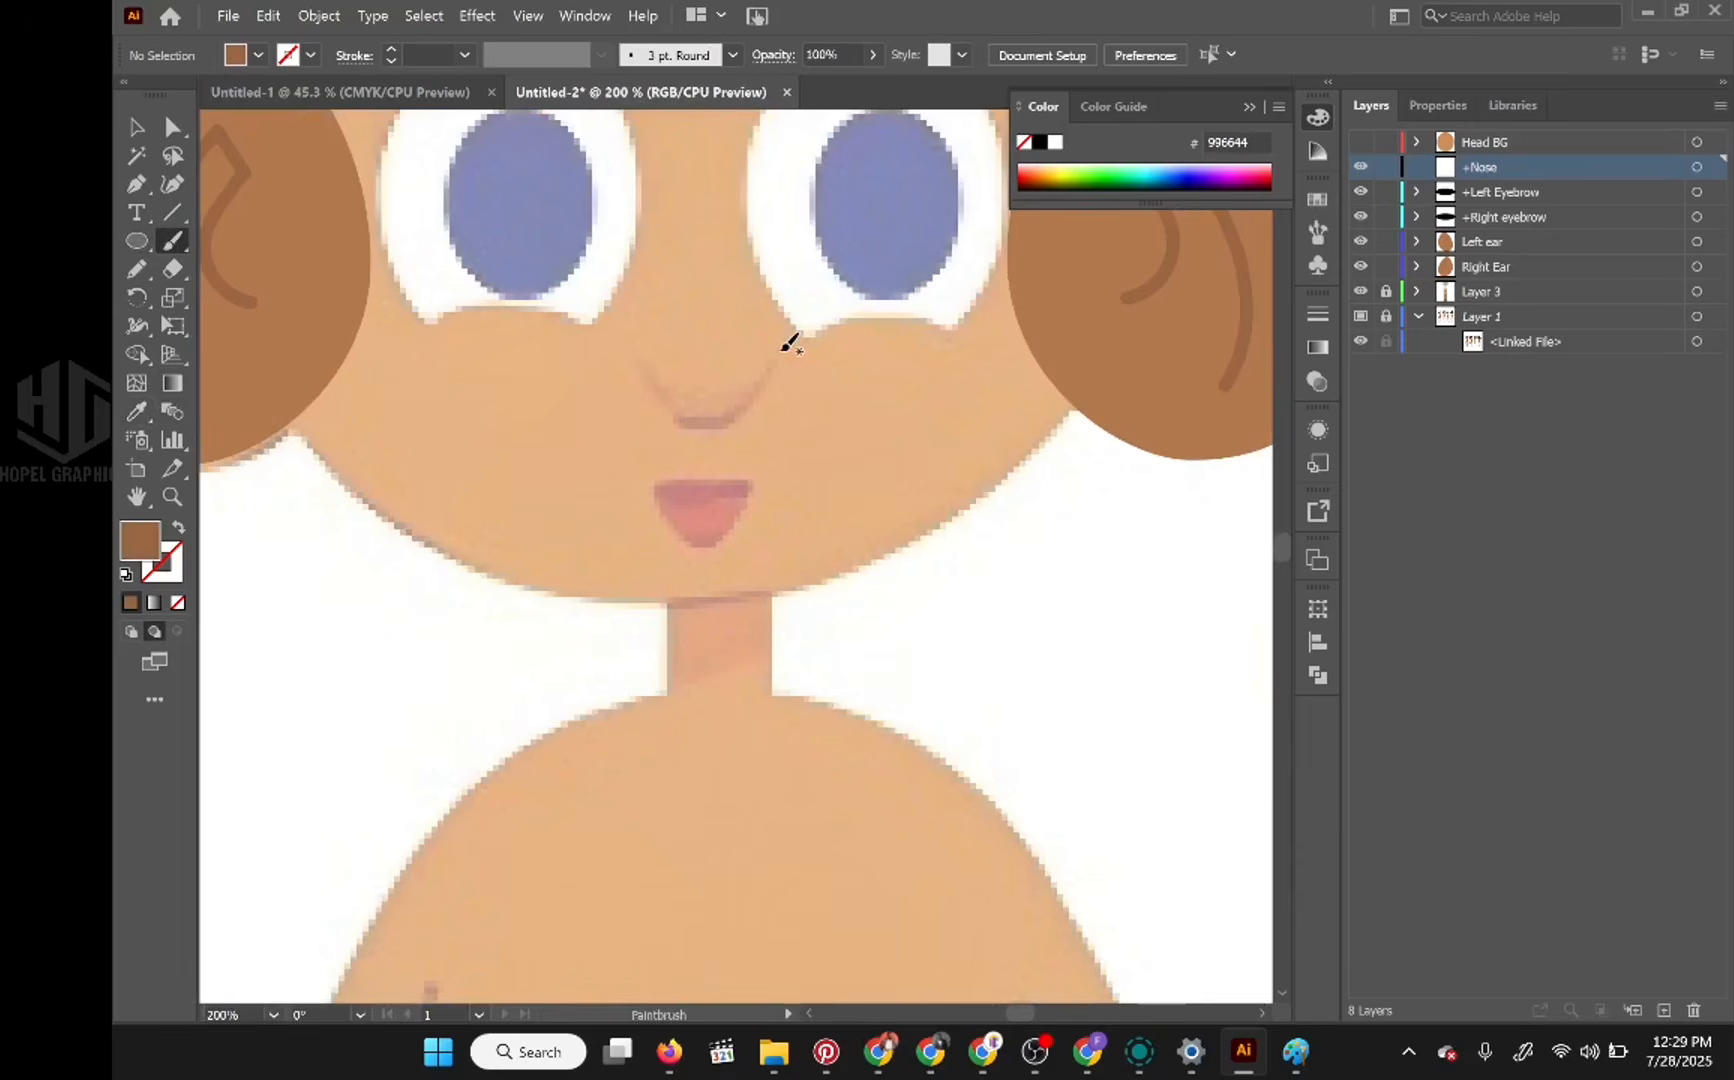
left_click_drag(775, 356, 728, 424)
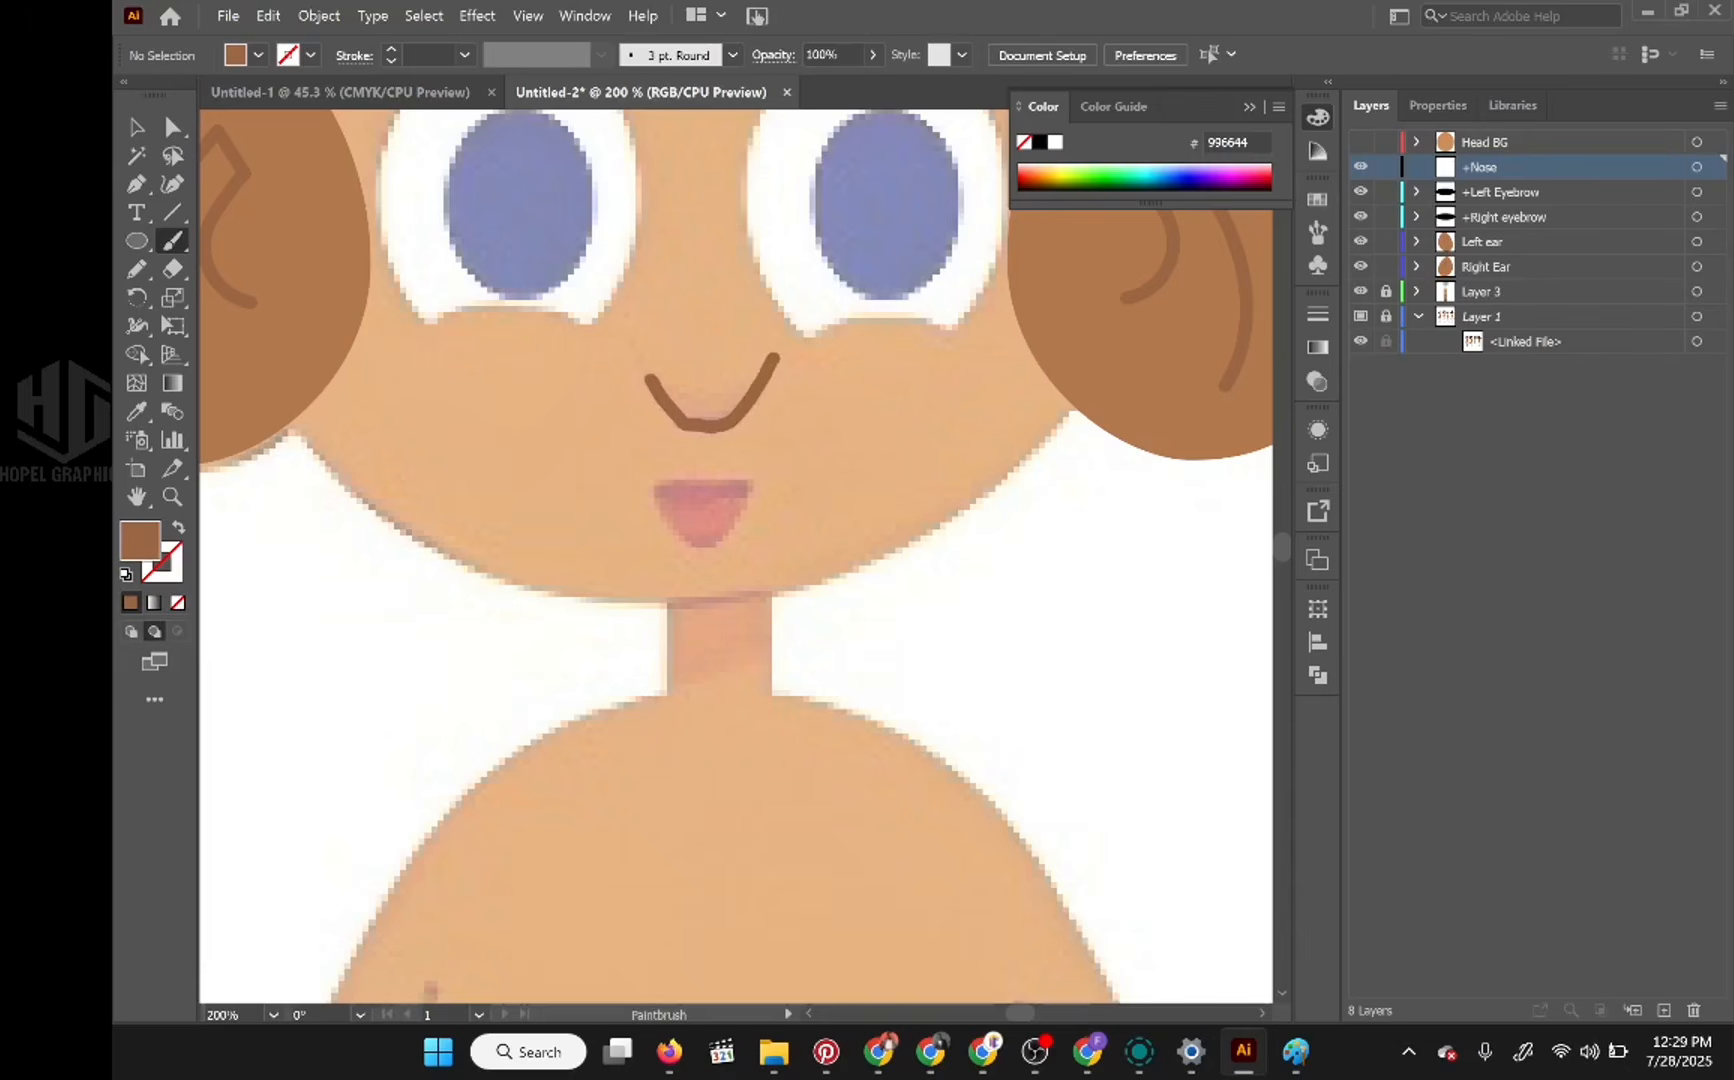
key("ctrl+z")
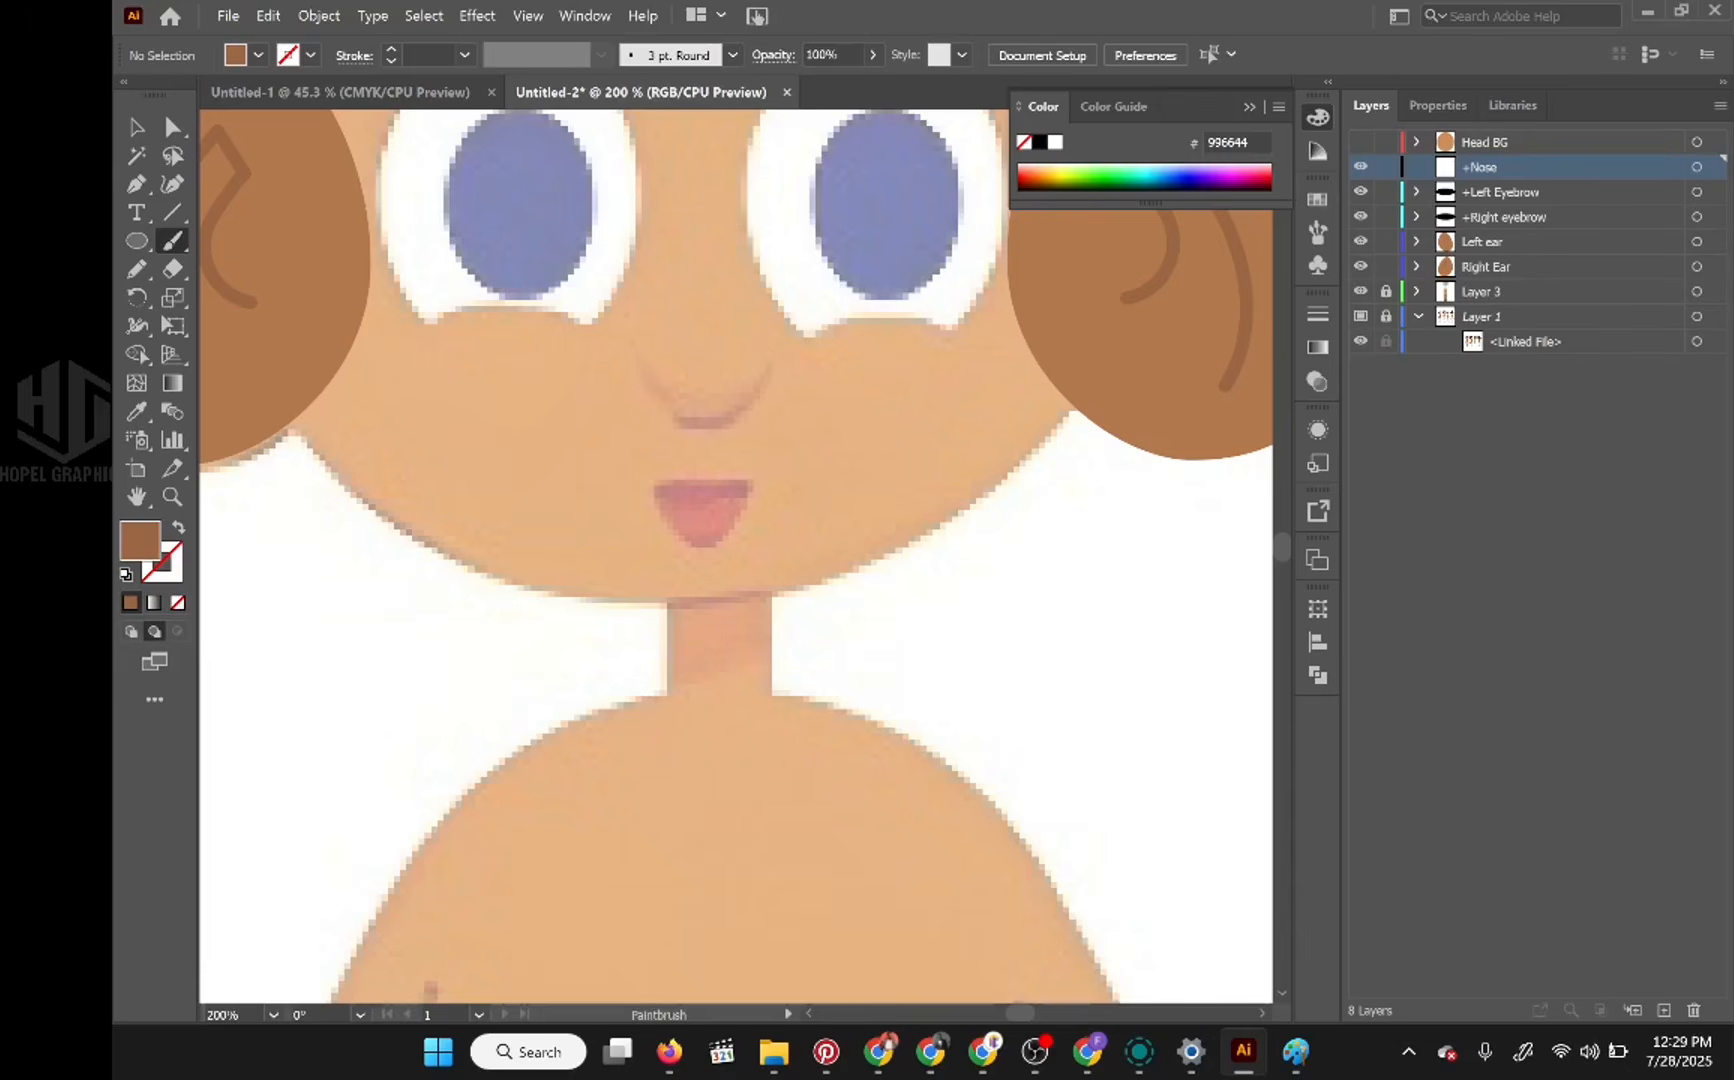
key("ctrl+shift+z")
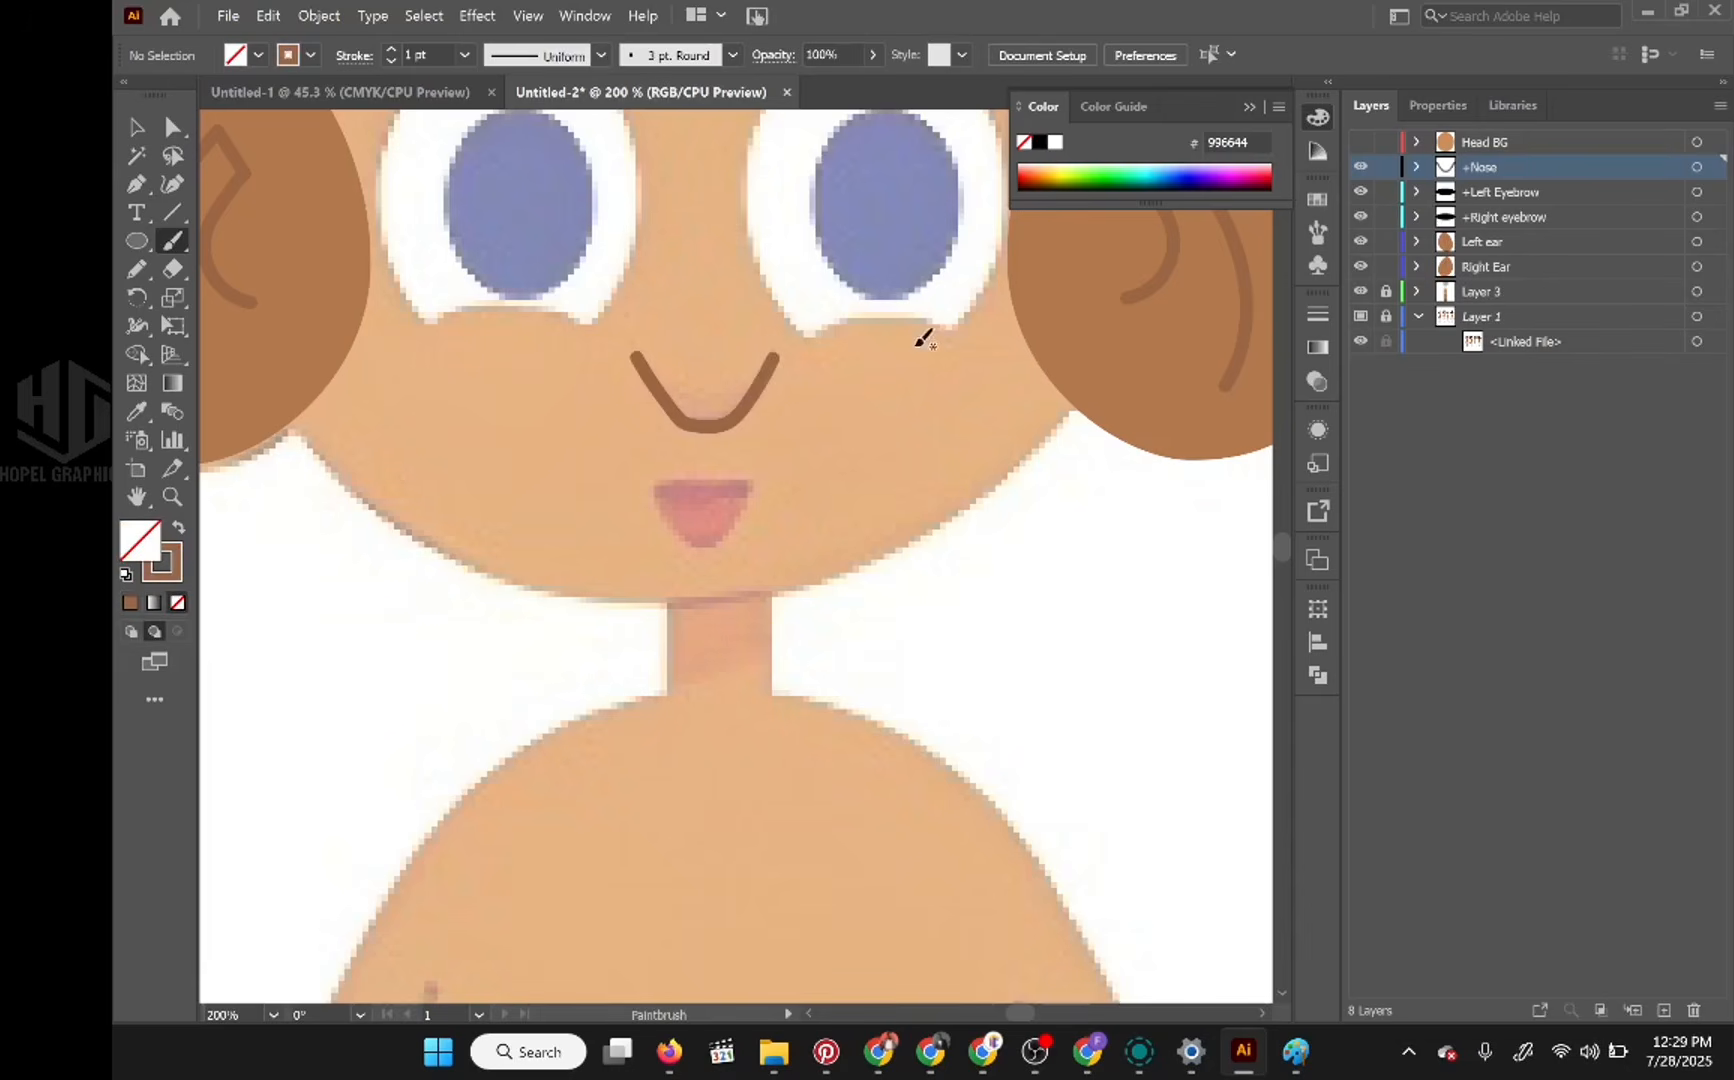
scroll(818, 352, "down", 3)
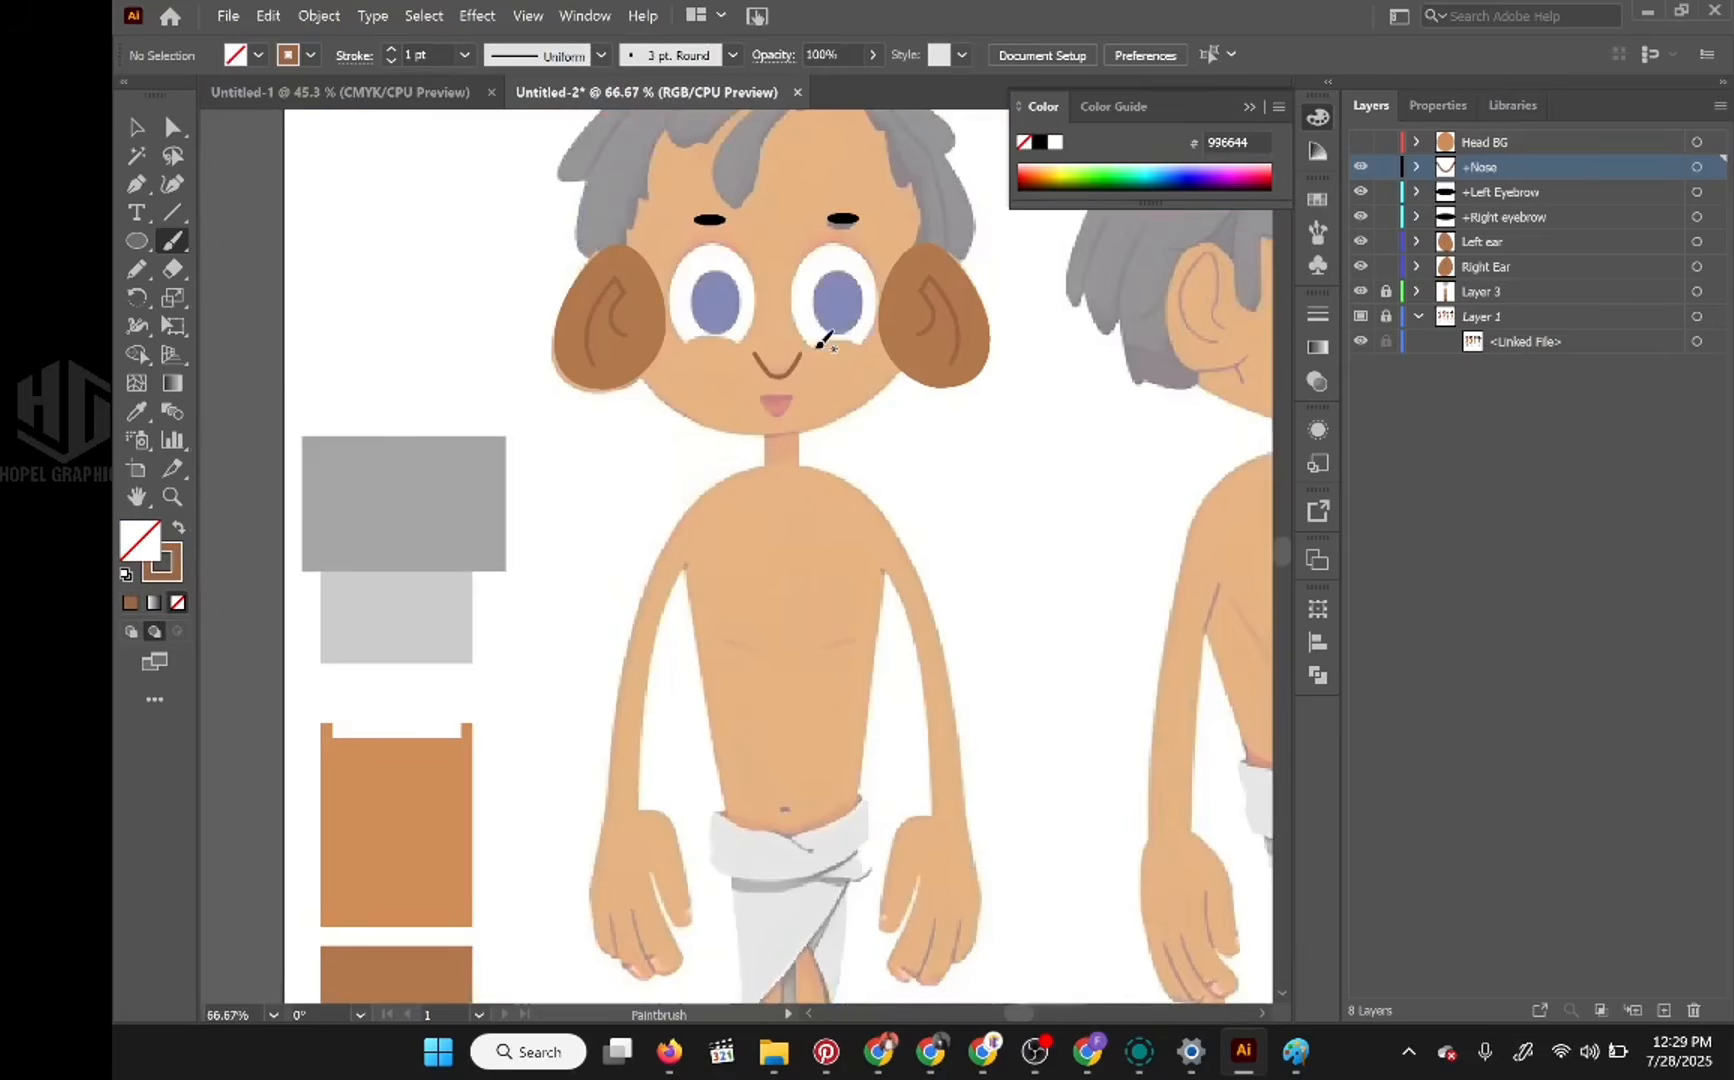
mouse_move(820, 345)
left_mouse_down()
mouse_move(518, 466)
mouse_move(710, 412)
left_mouse_up()
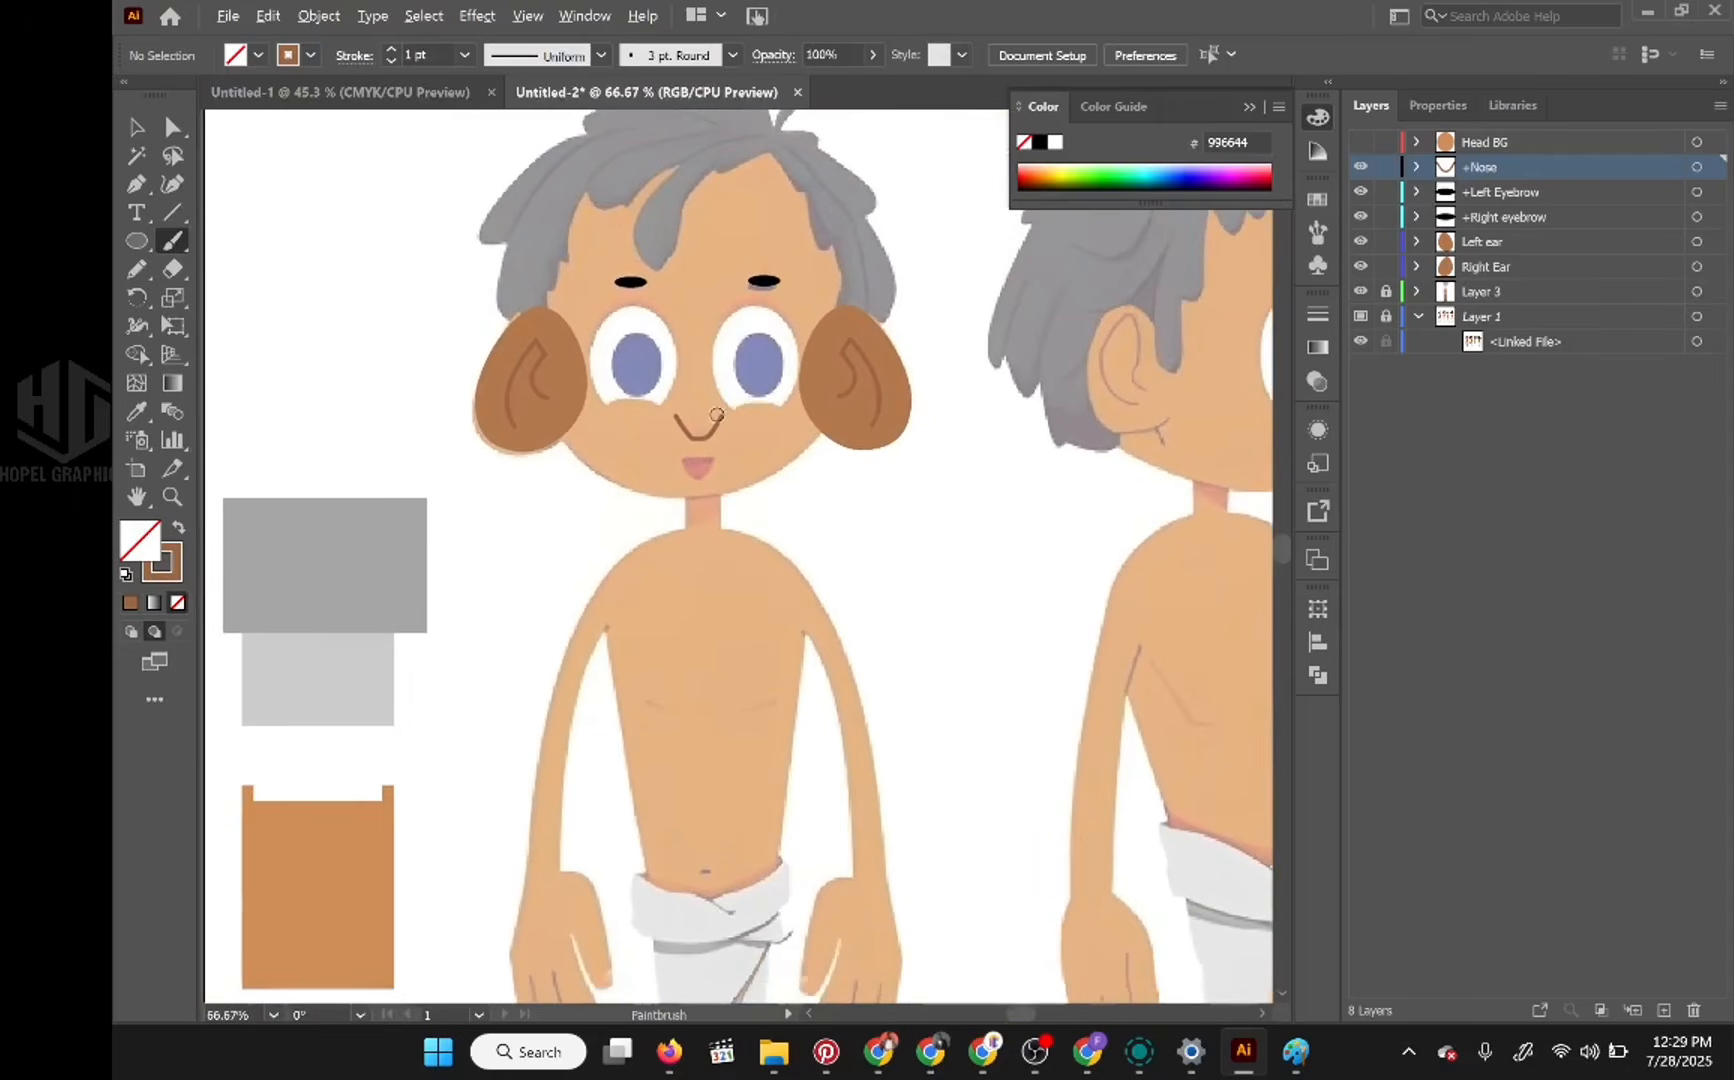
Step: Undo the painted nose line and paint a shorter brown U-shaped stroke along the bottom curve of the reference nose
scroll(718, 408, "up", 3)
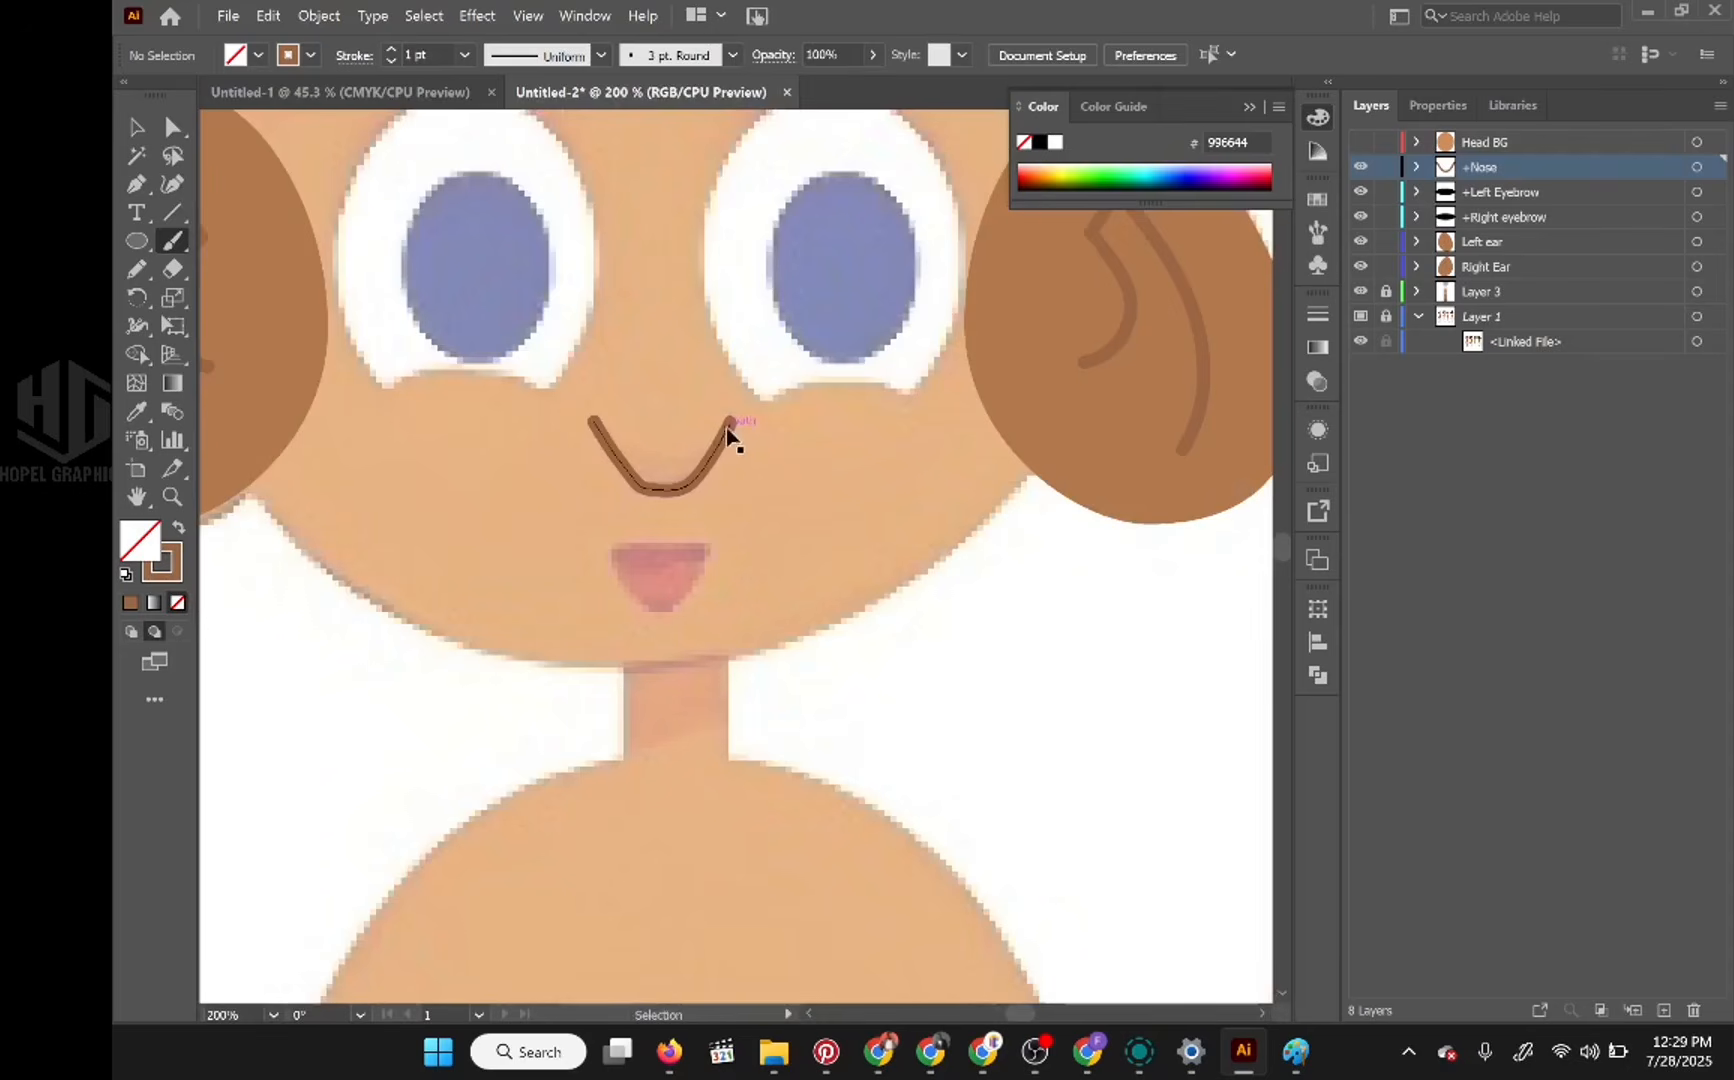
key("ctrl+z")
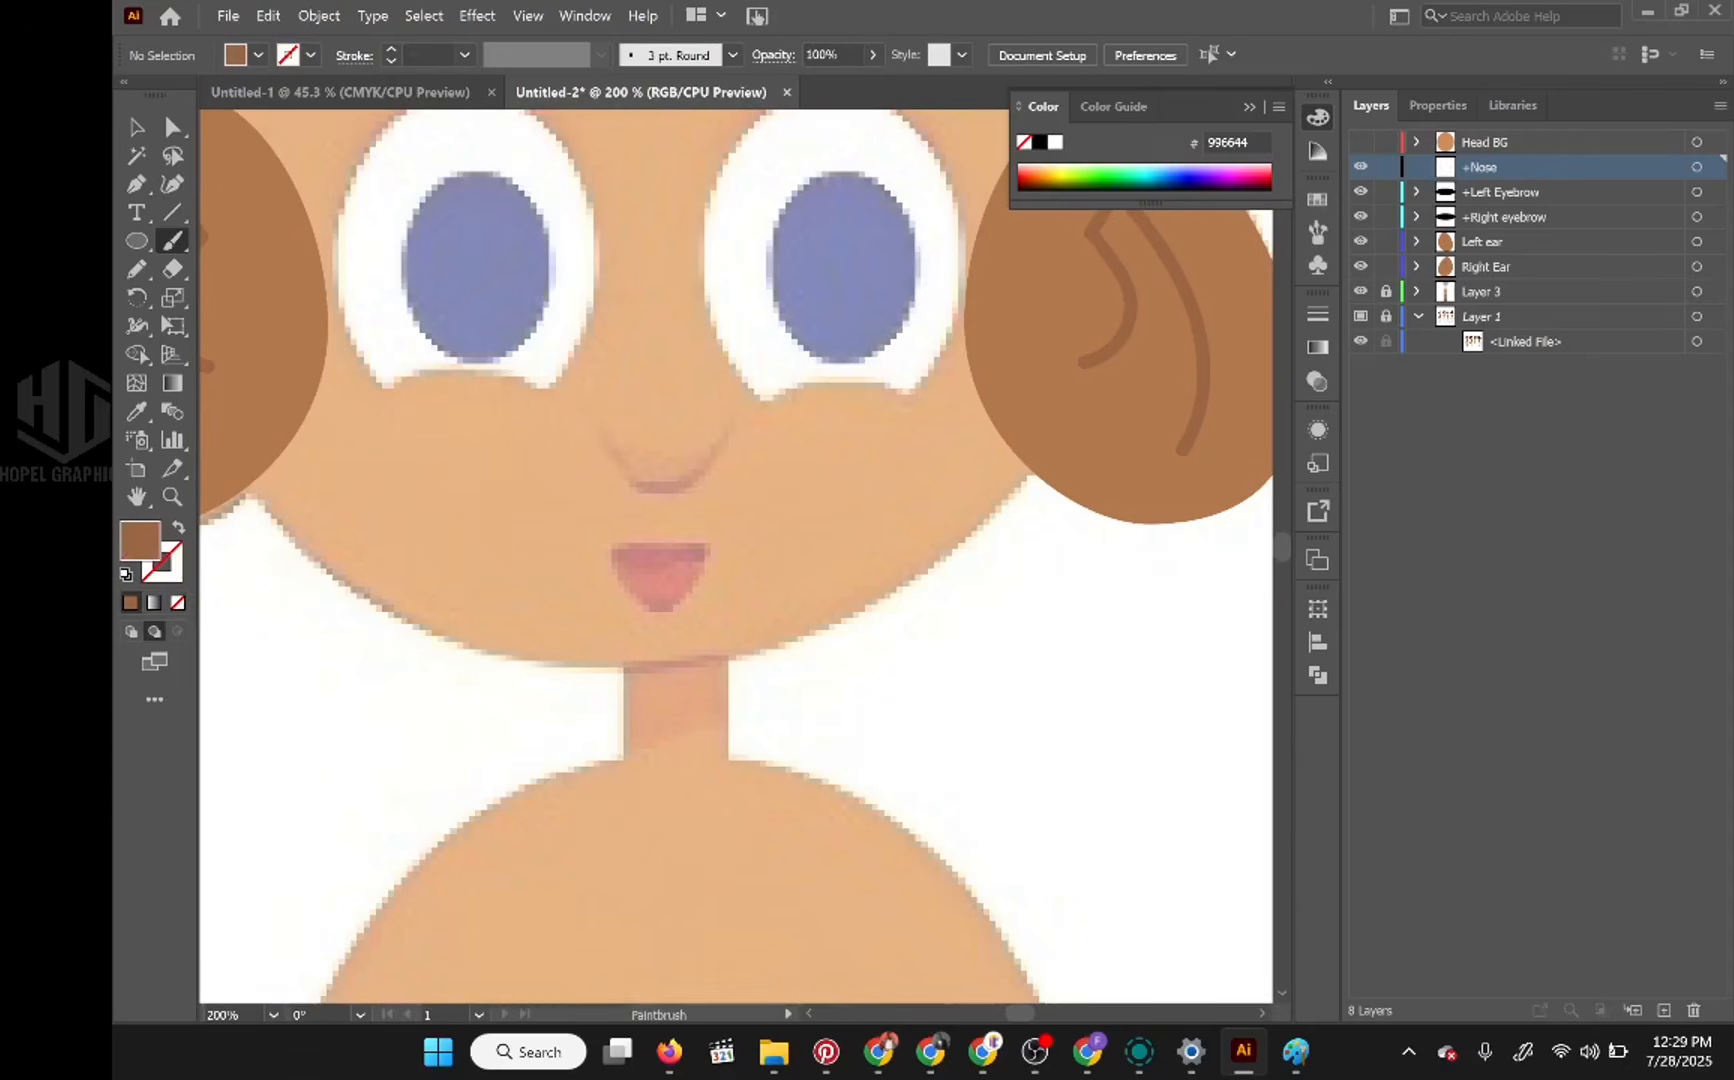
mouse_move(710, 460)
left_mouse_down()
mouse_move(670, 490)
mouse_move(624, 469)
left_mouse_up()
key("ctrl+z")
key("ctrl+shift+z")
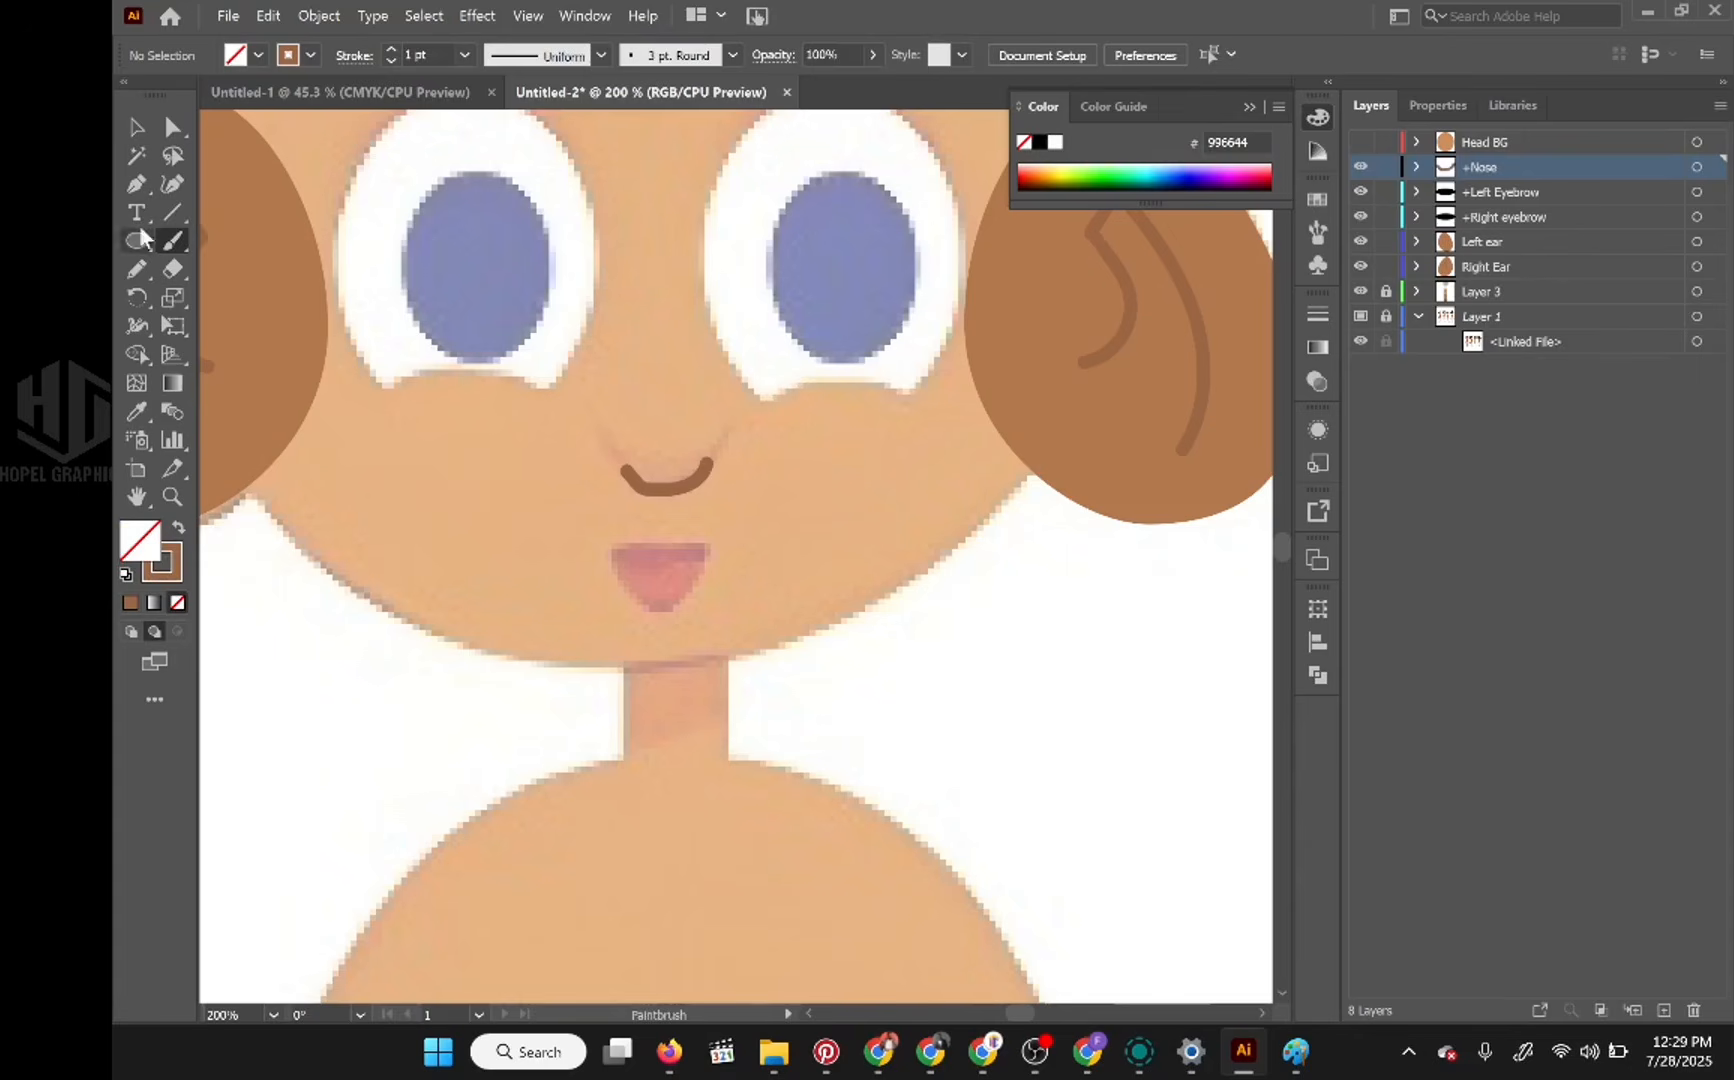
Step: Hide the painted nose stroke and draw a closed, brown-filled crescent over the reference nose with the Pen tool
left_click(138, 186)
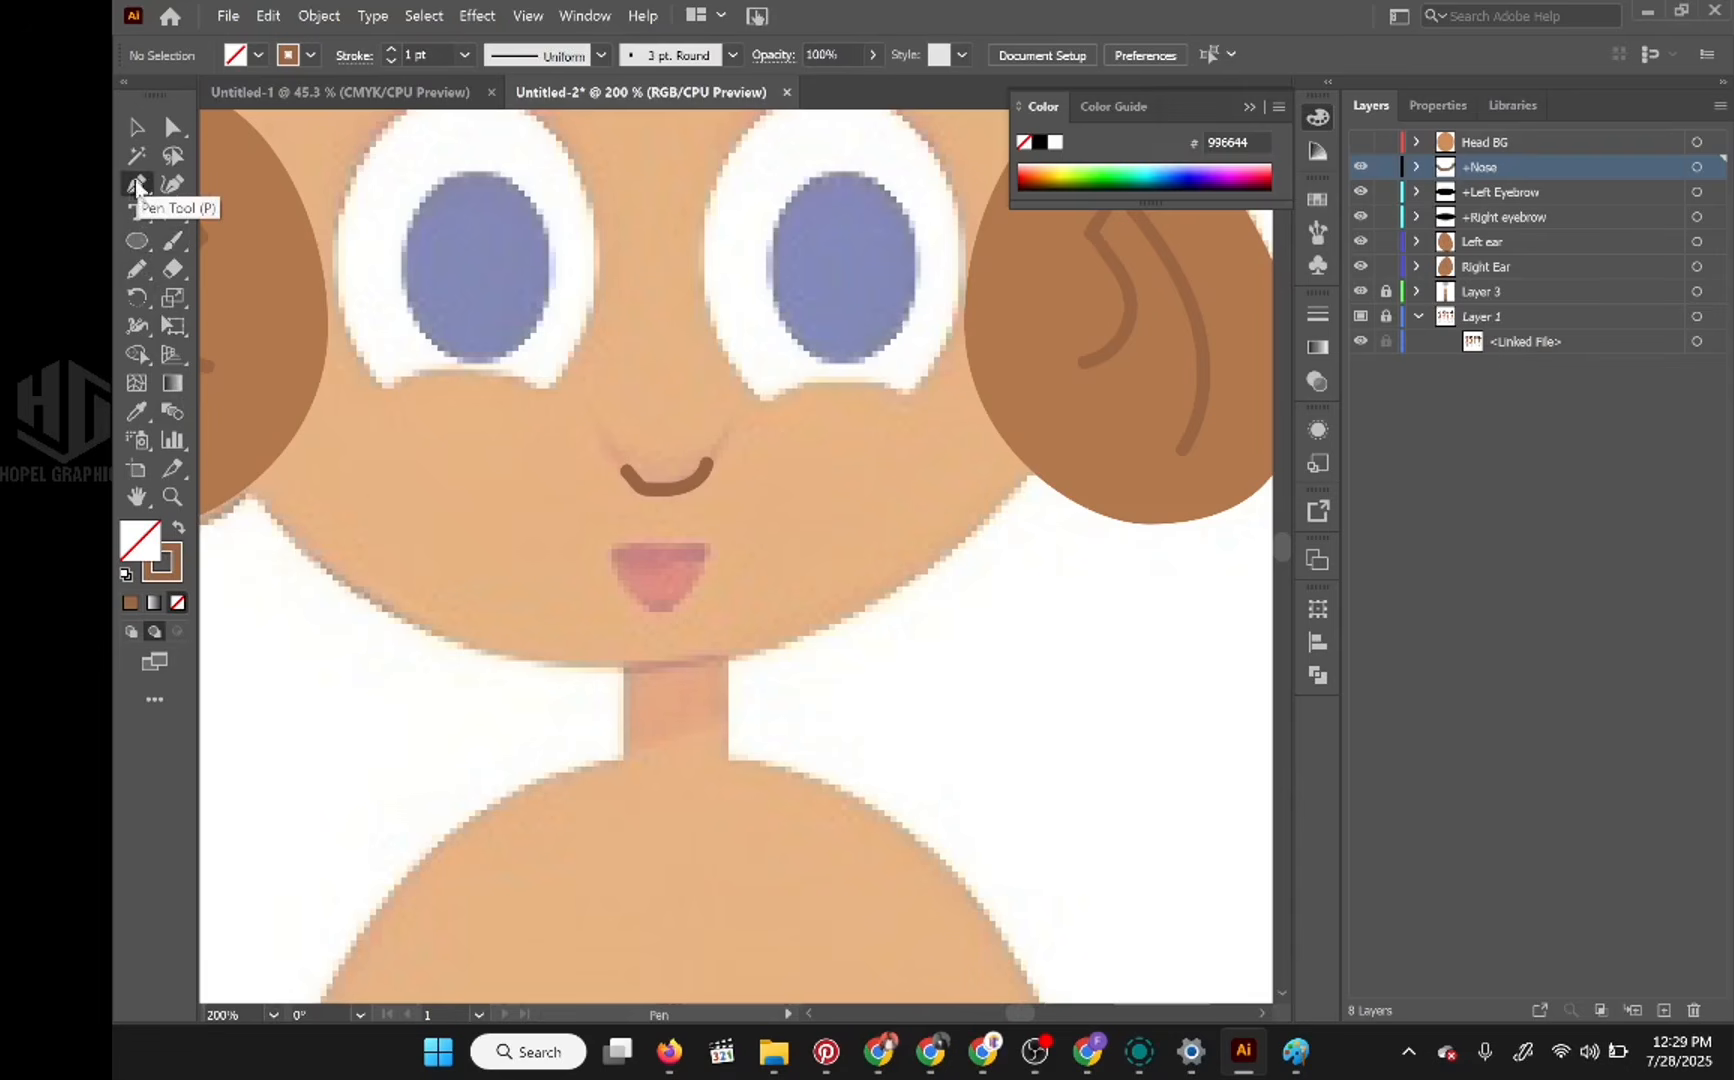
left_click(178, 527)
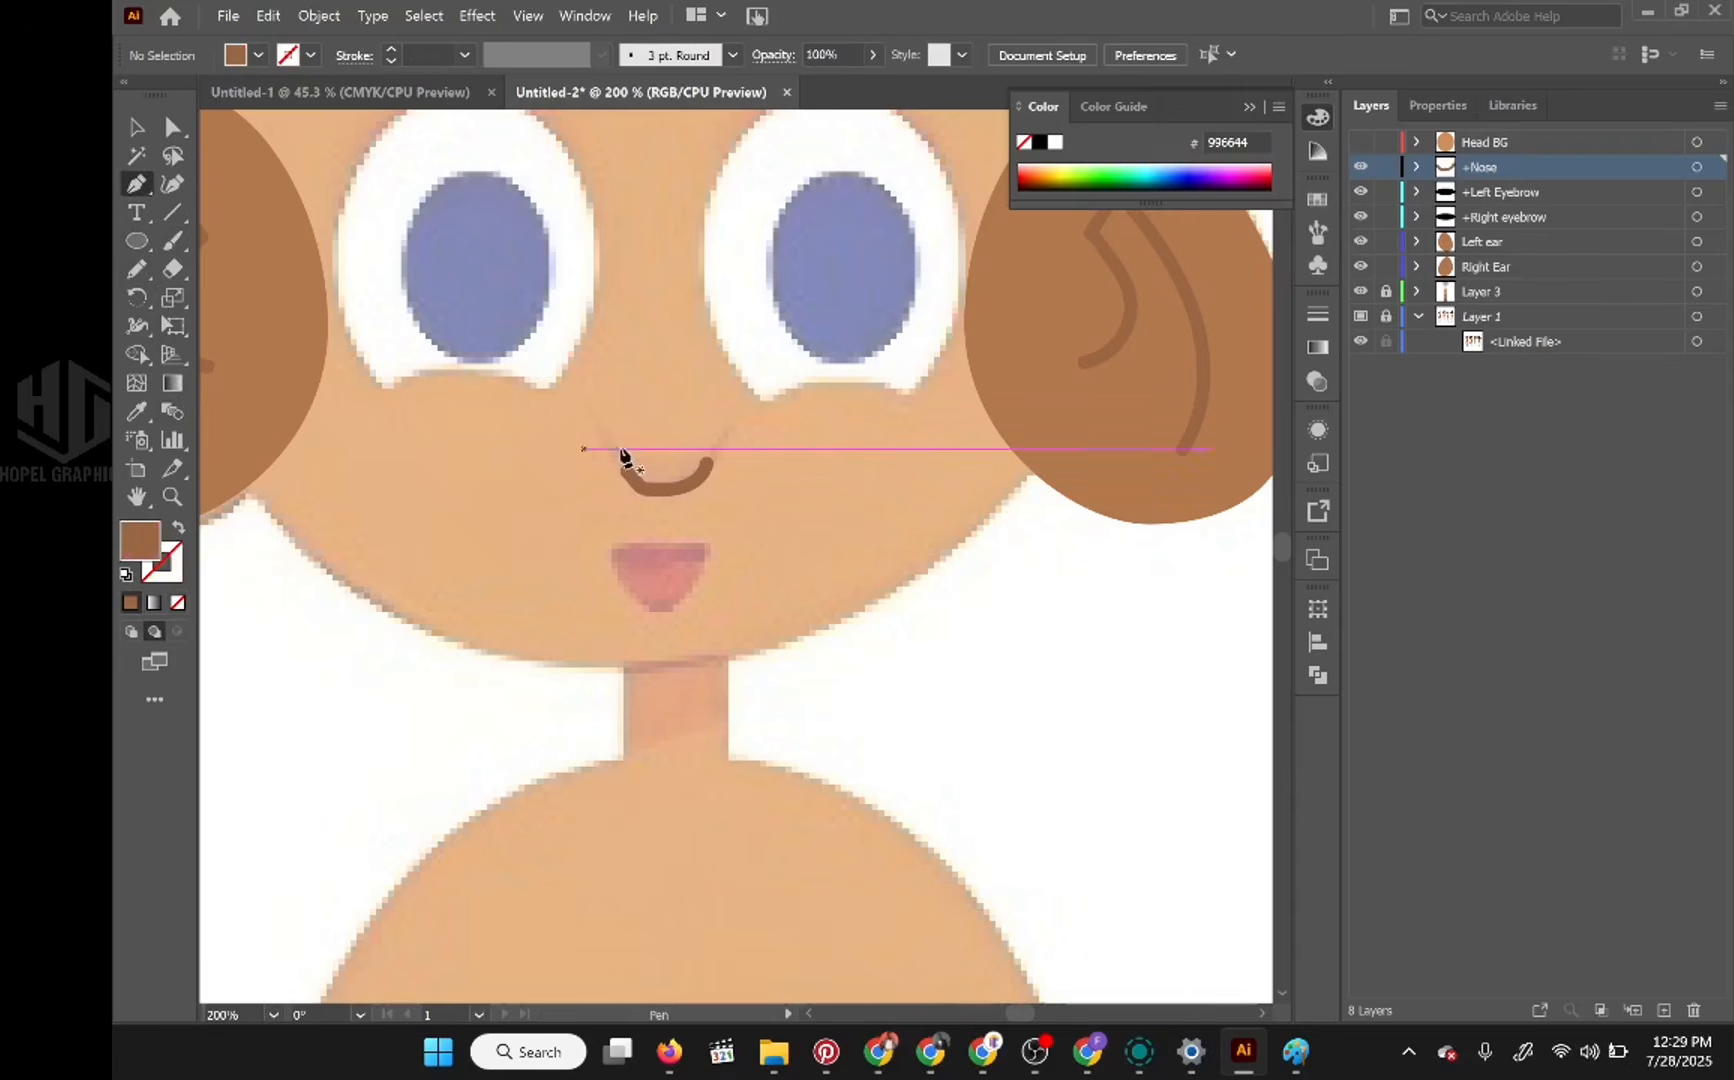
left_click_drag(626, 473, 646, 494)
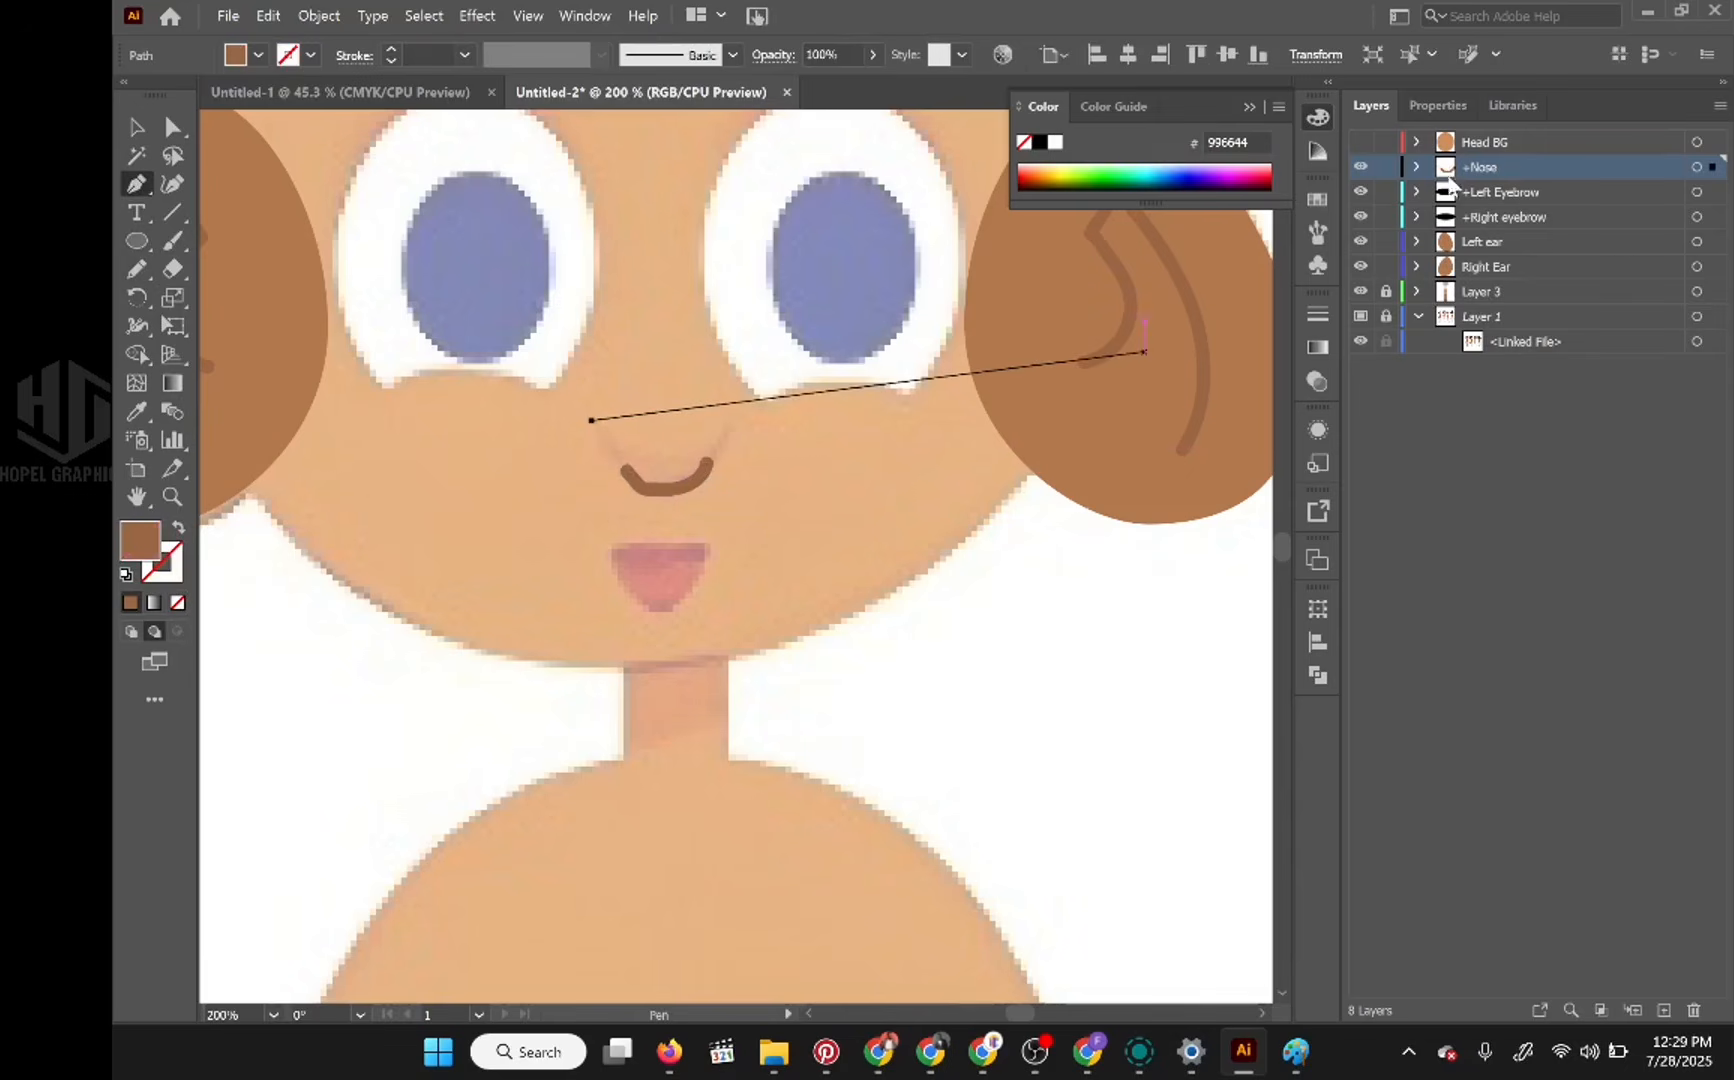
left_click(1417, 168)
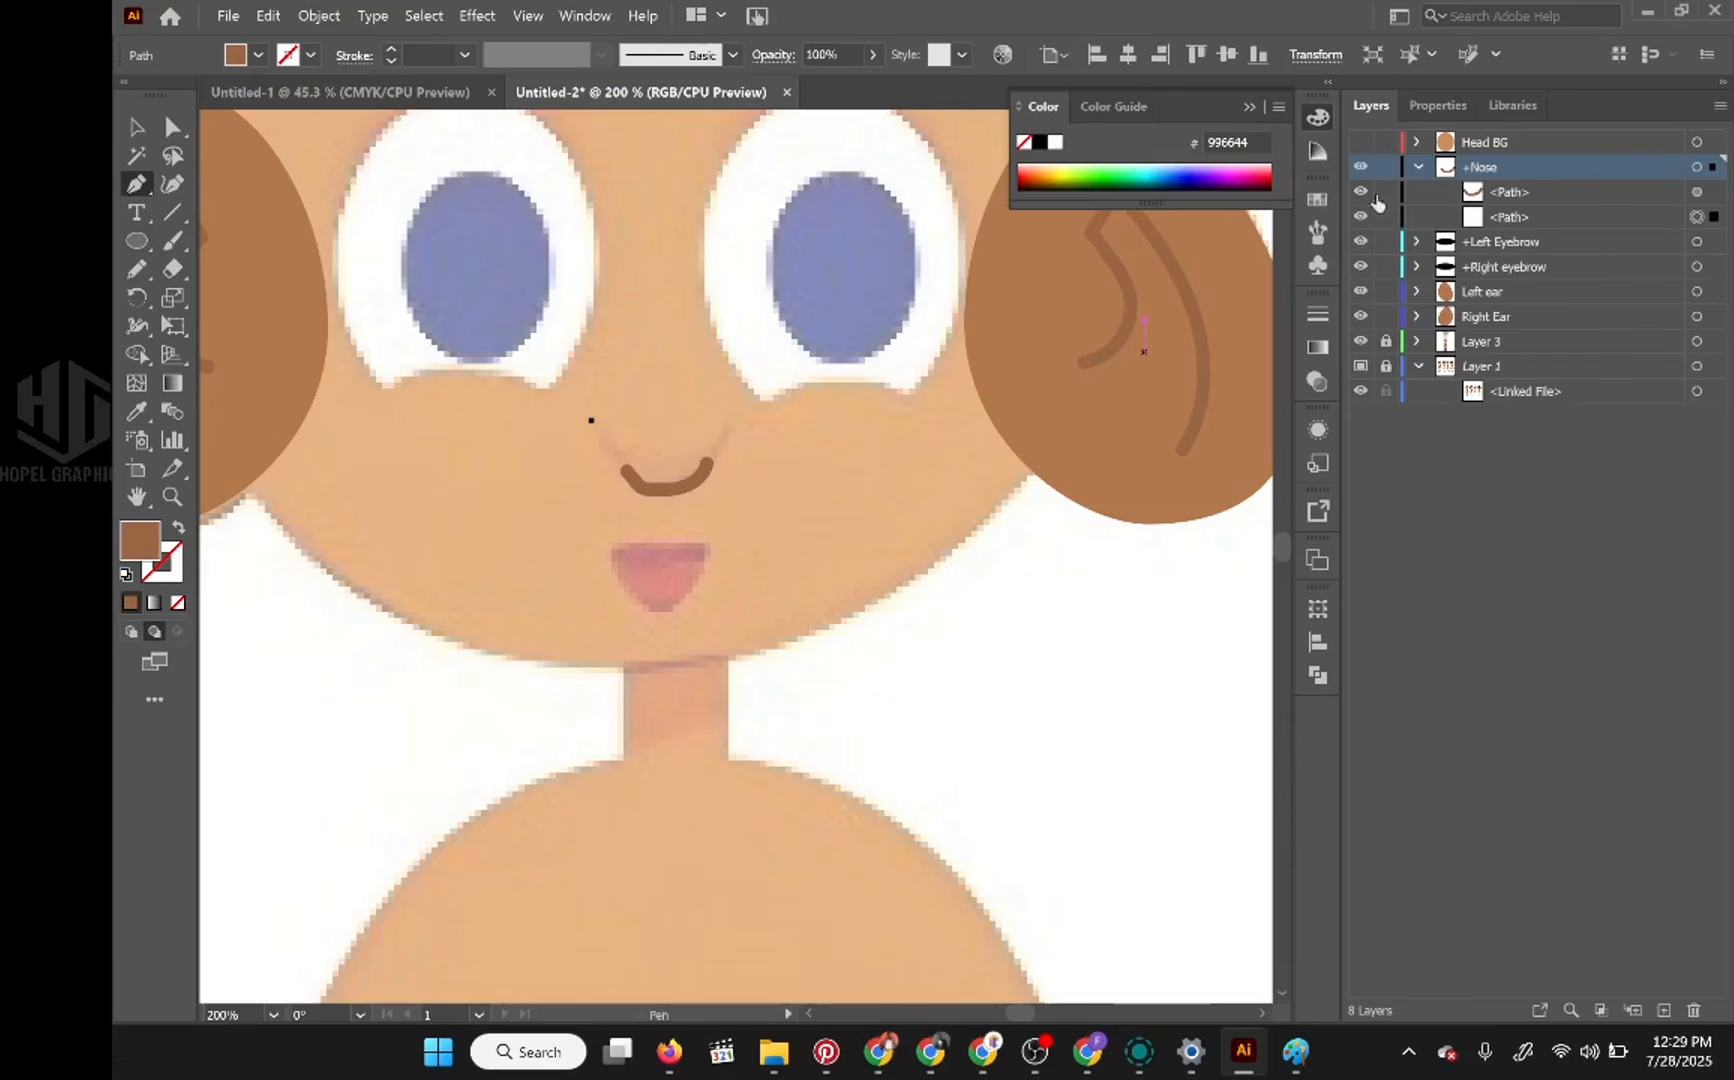
left_click(1360, 192)
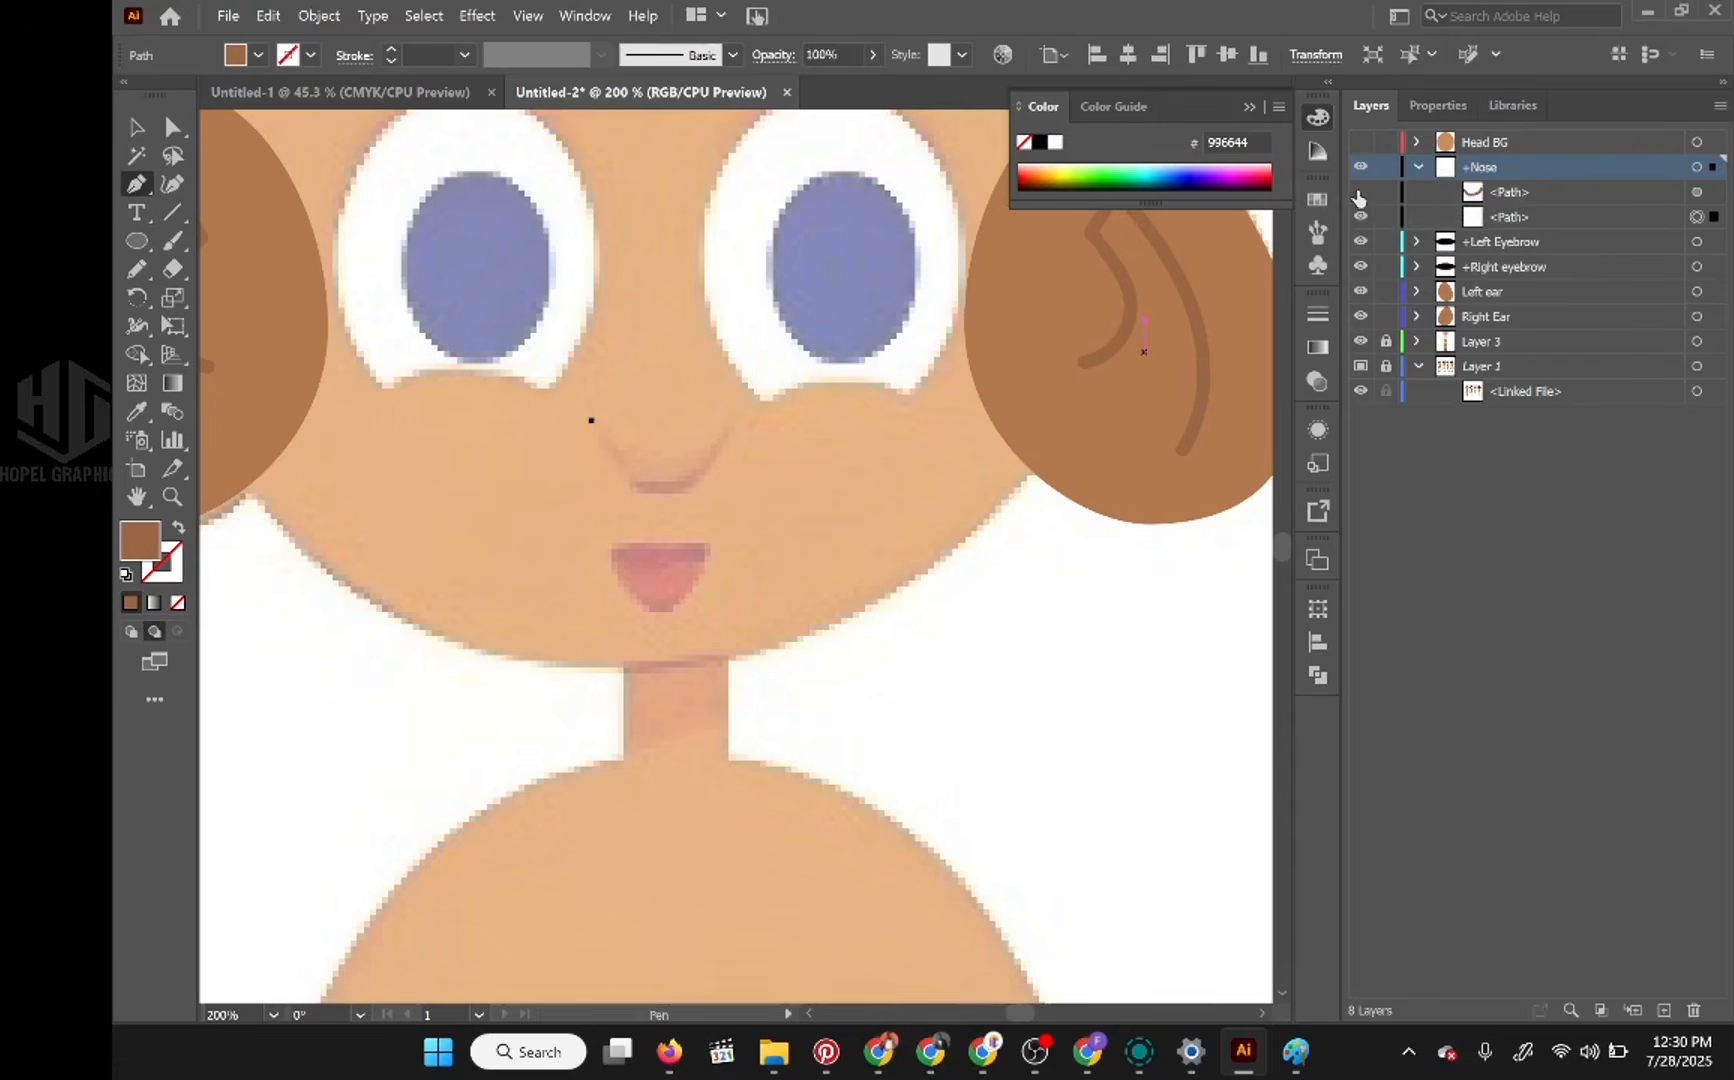
left_click(1360, 192)
left_click(1360, 192)
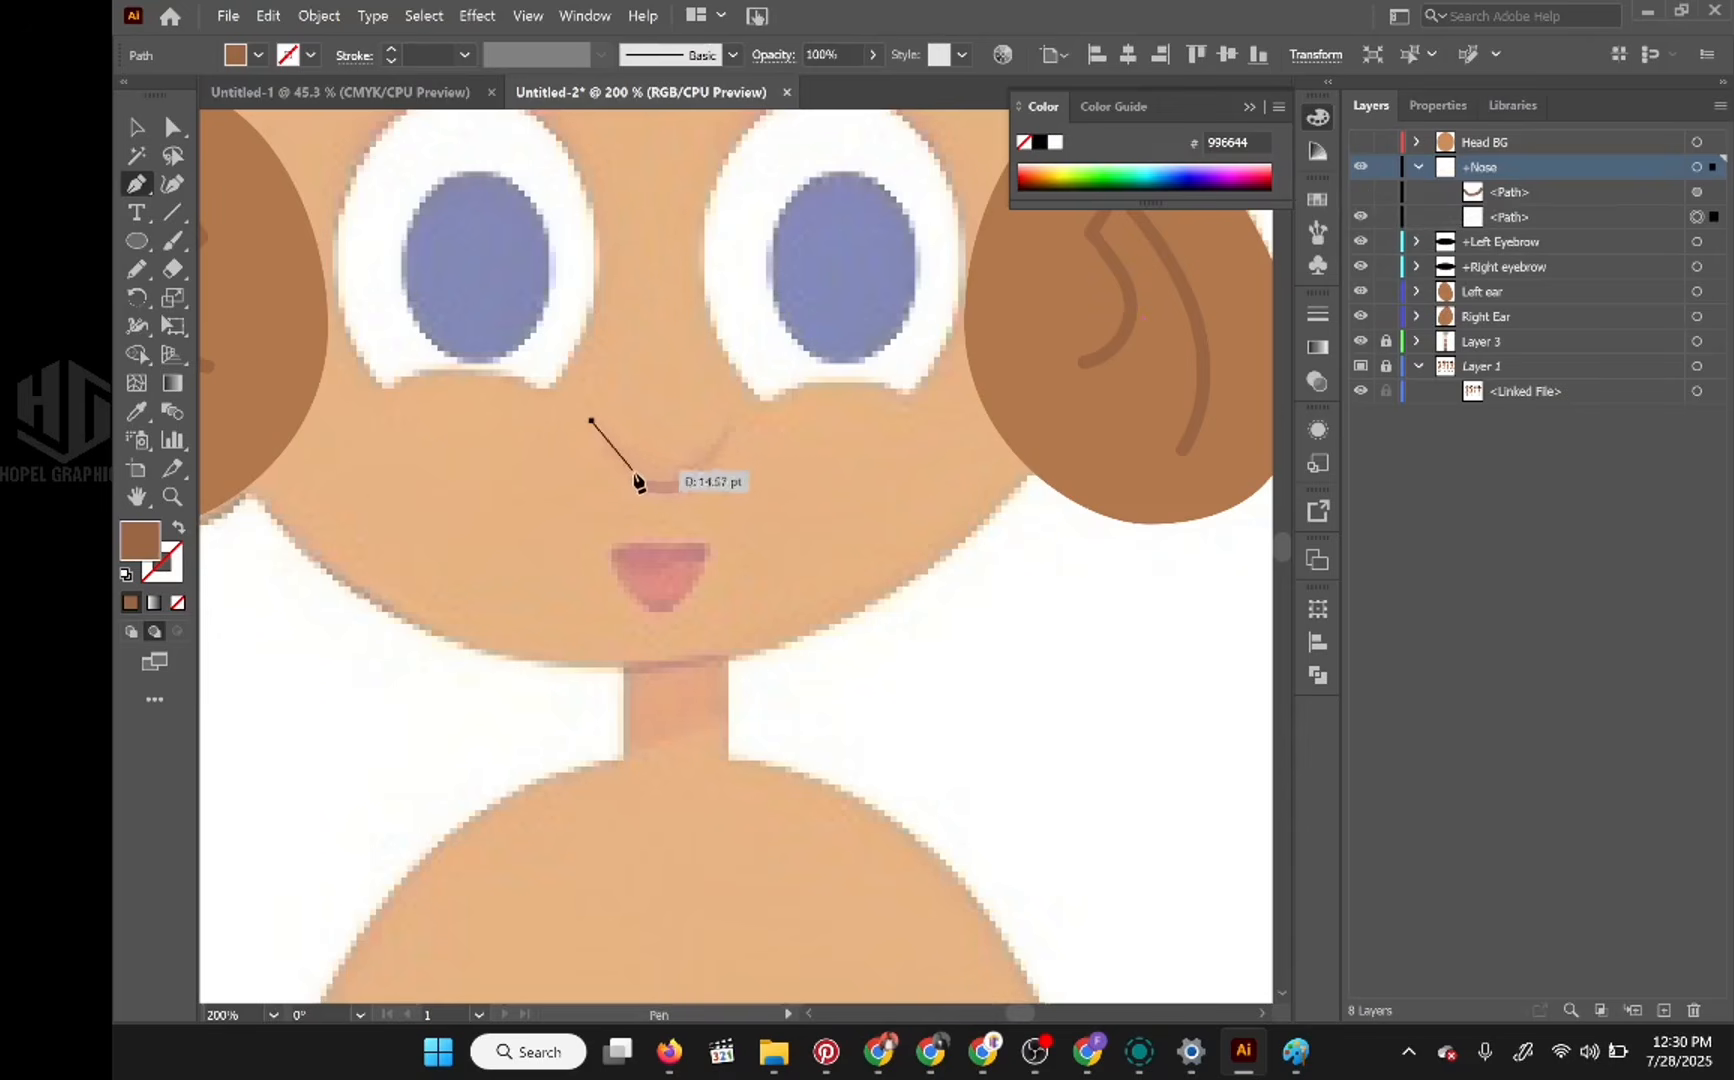
left_click_drag(661, 487, 701, 474)
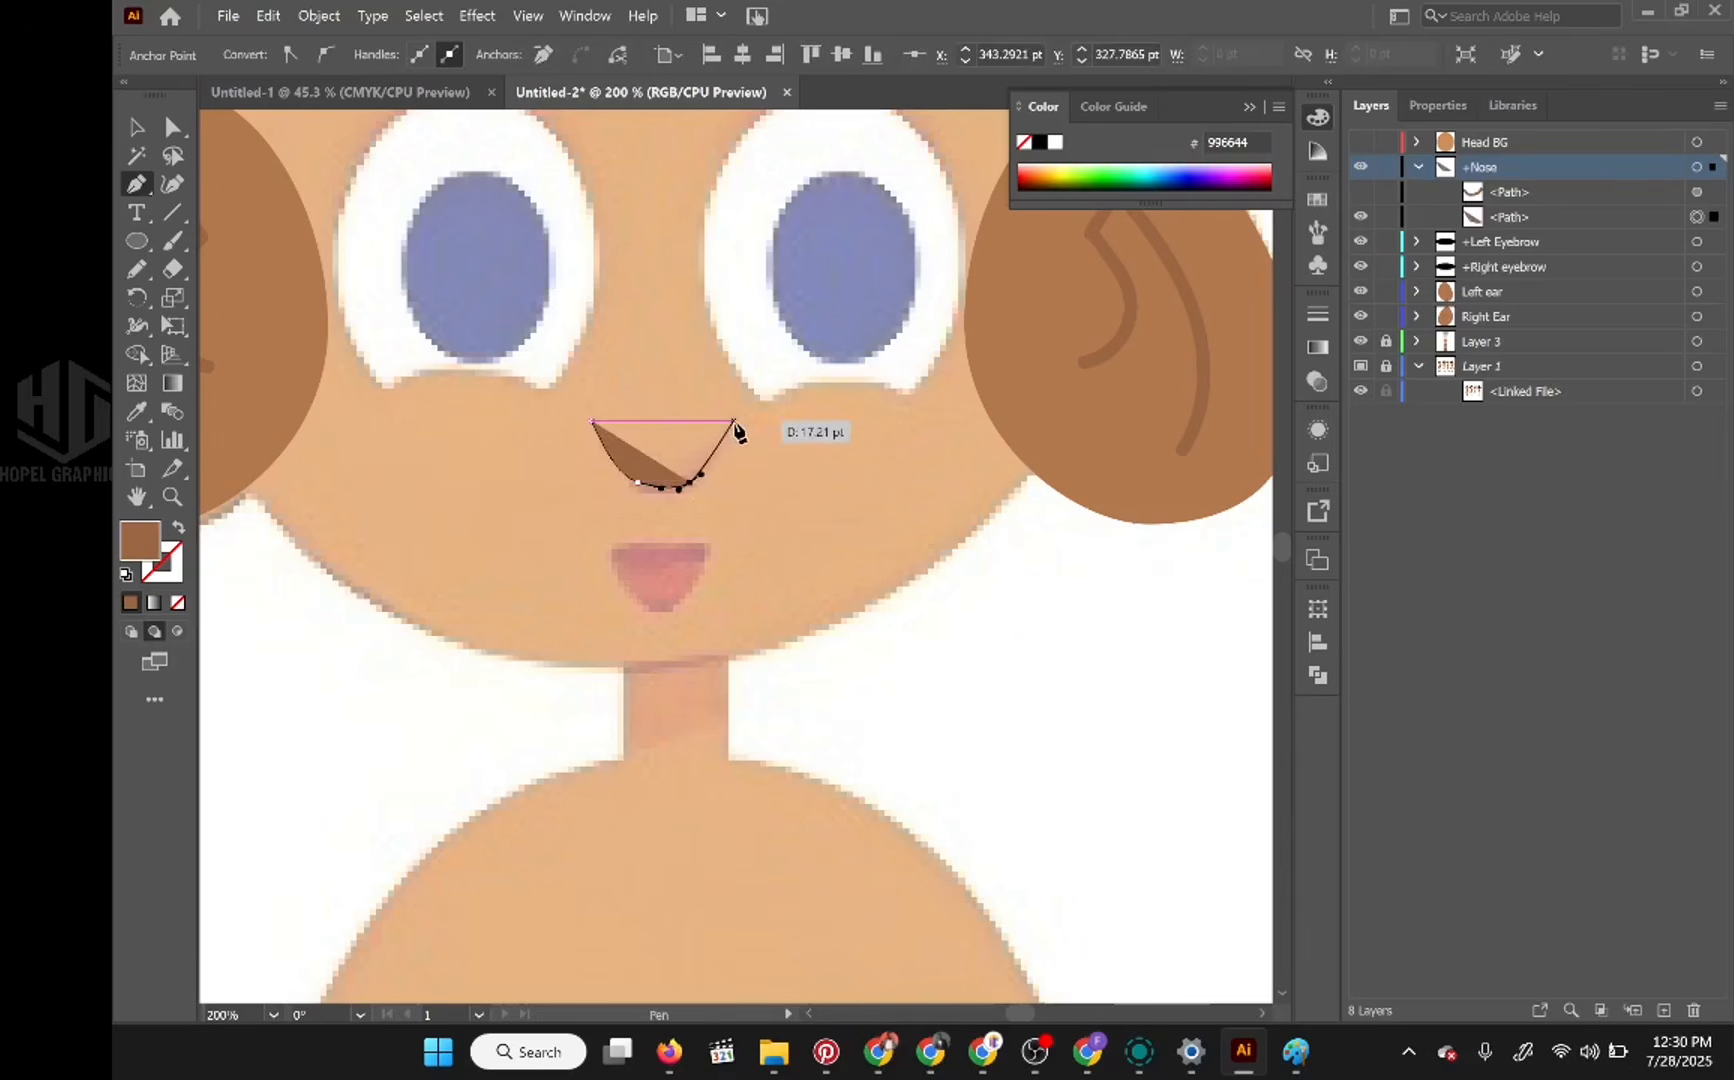
left_click(735, 422)
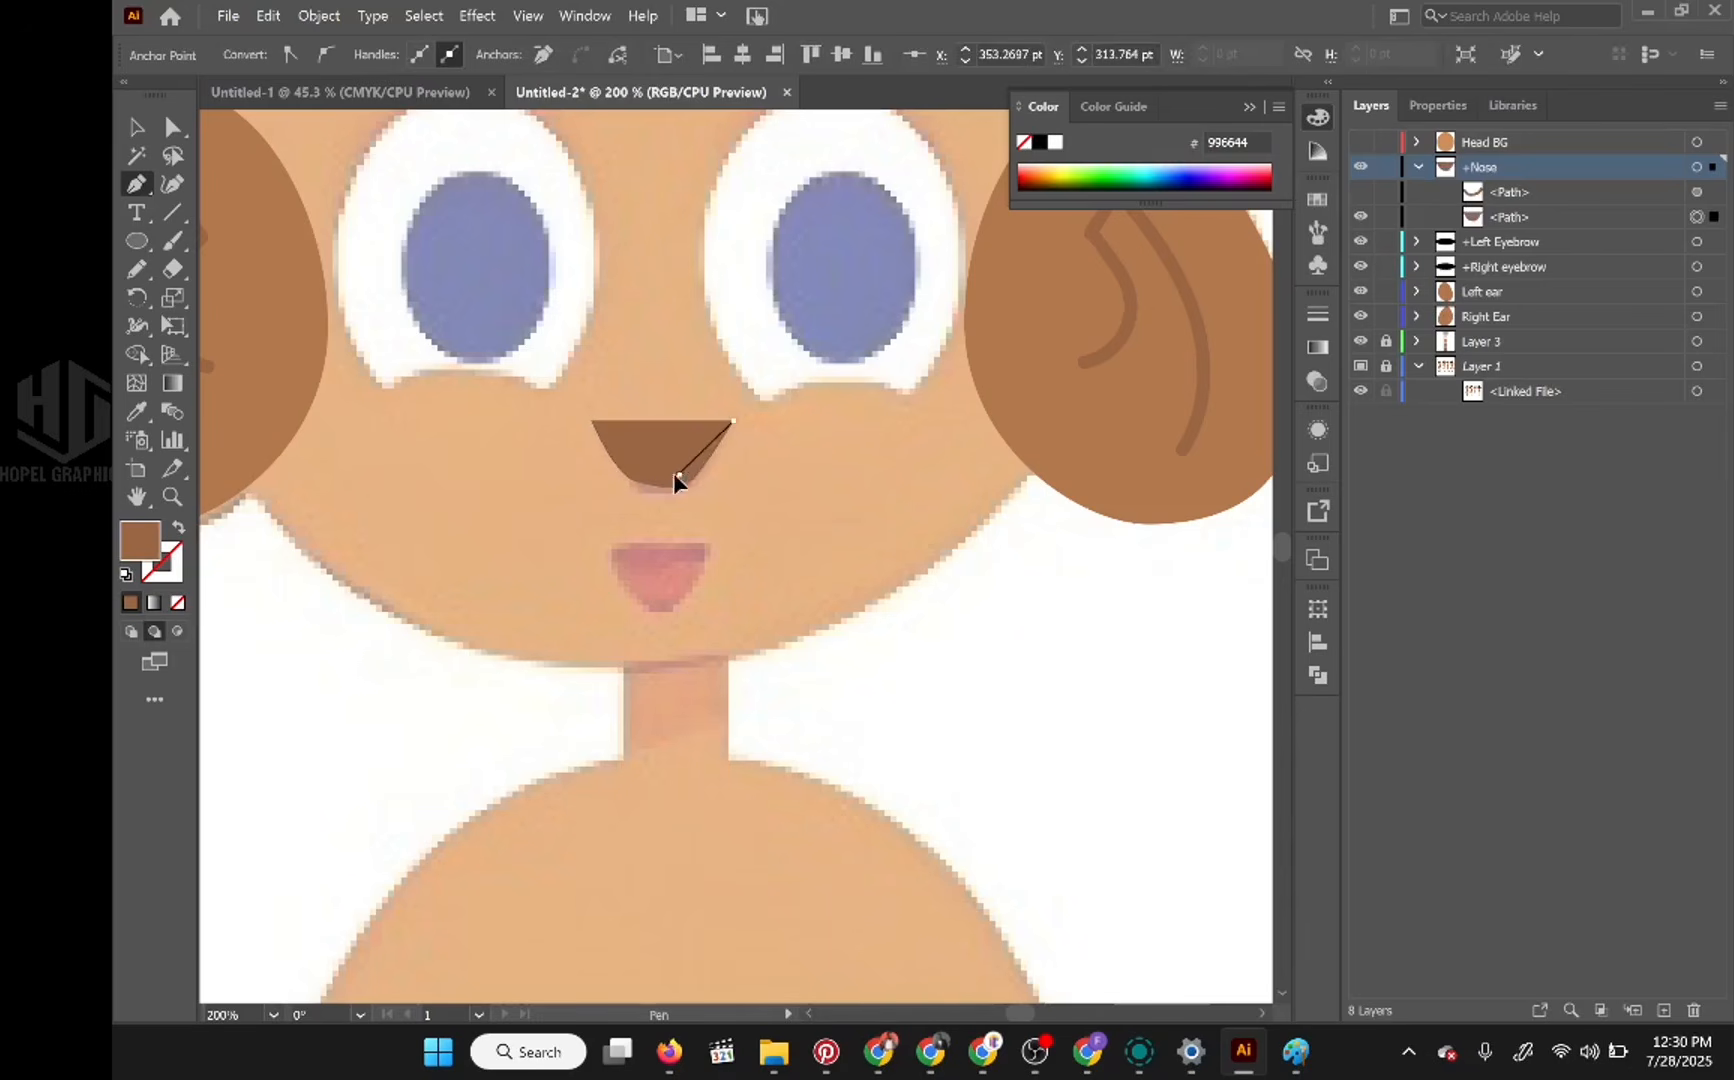
left_click_drag(677, 476, 621, 460)
left_click(592, 422)
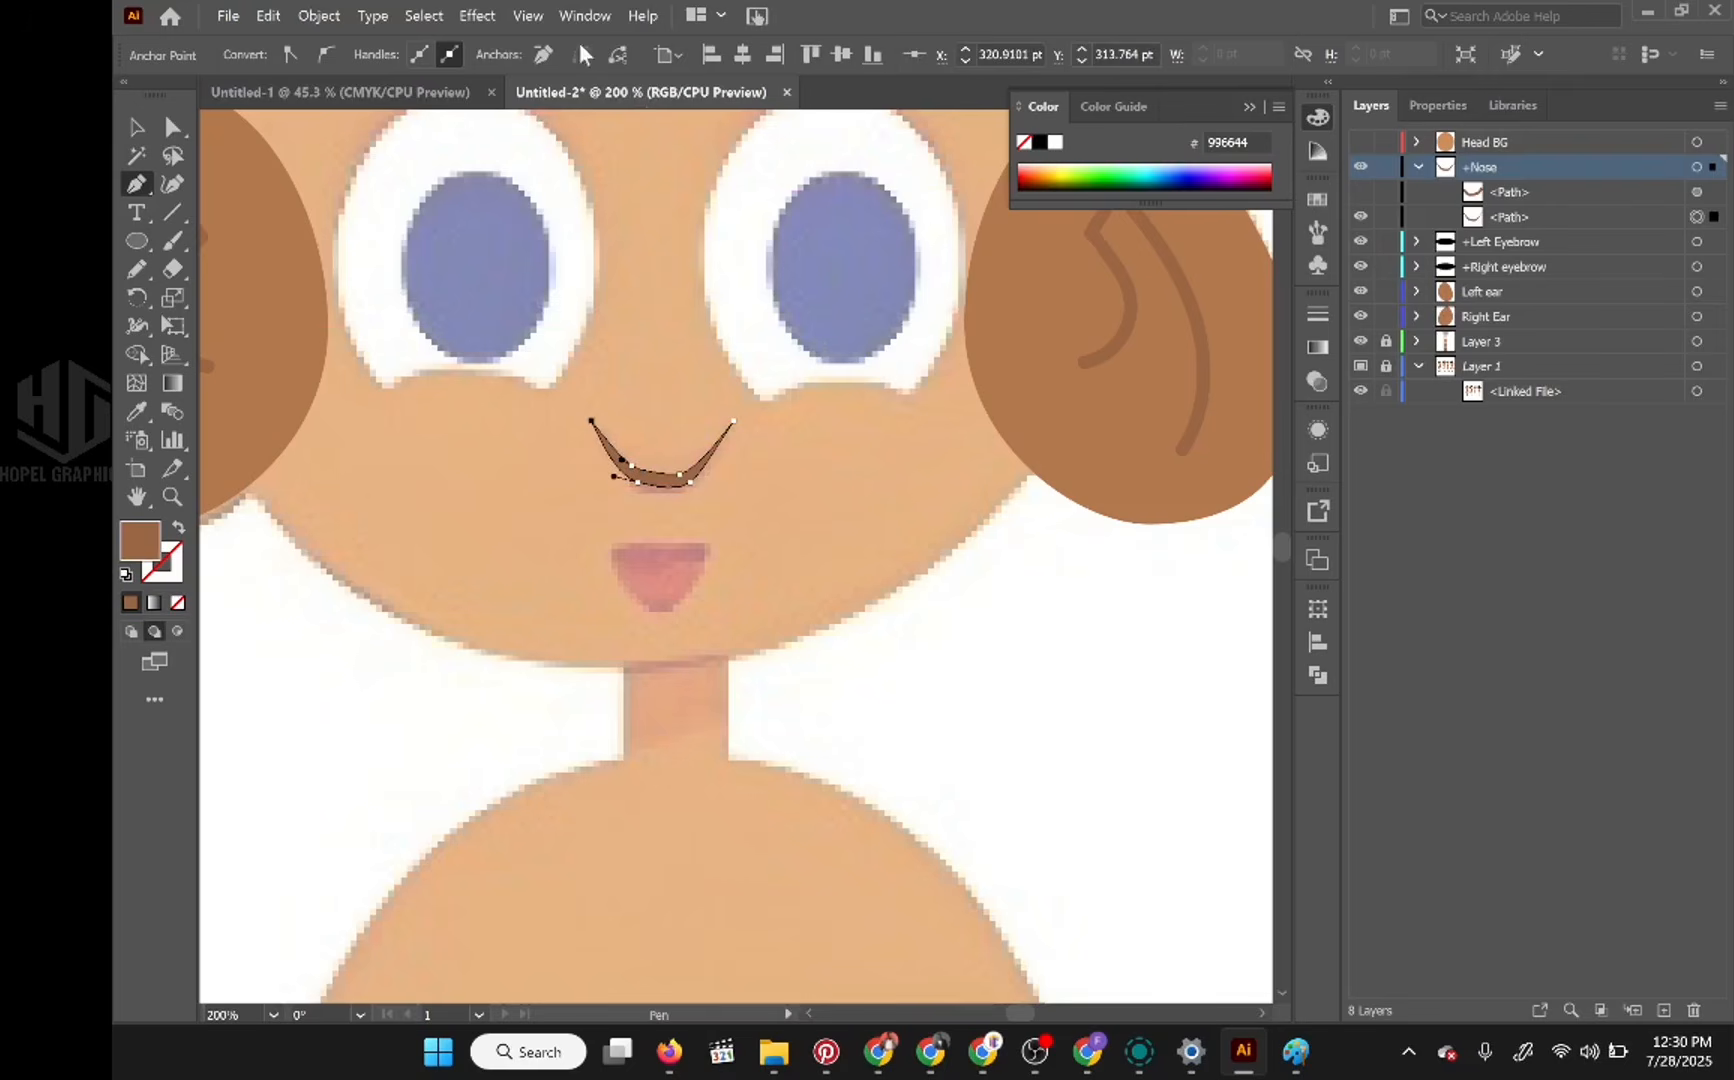
Step: Apply a Gaussian Blur with a radius of 4.2489 pixels to the crescent nose shape
left_click(477, 15)
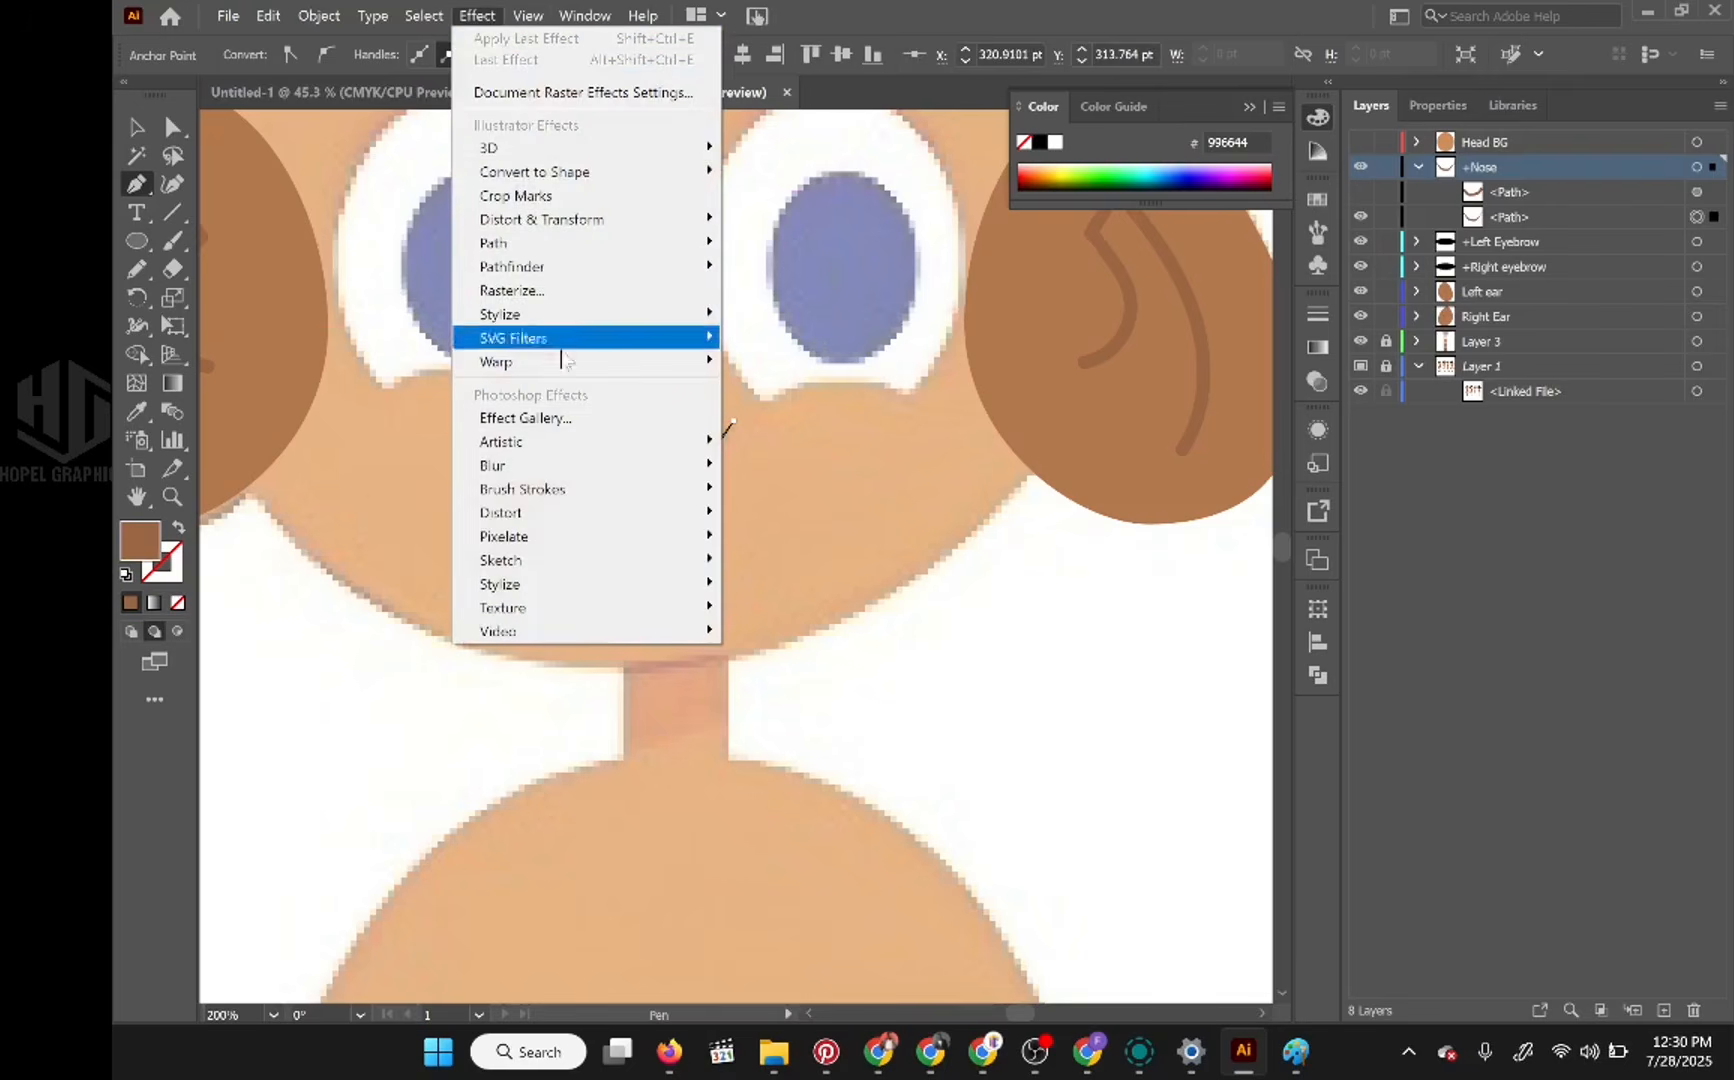
mouse_move(658, 466)
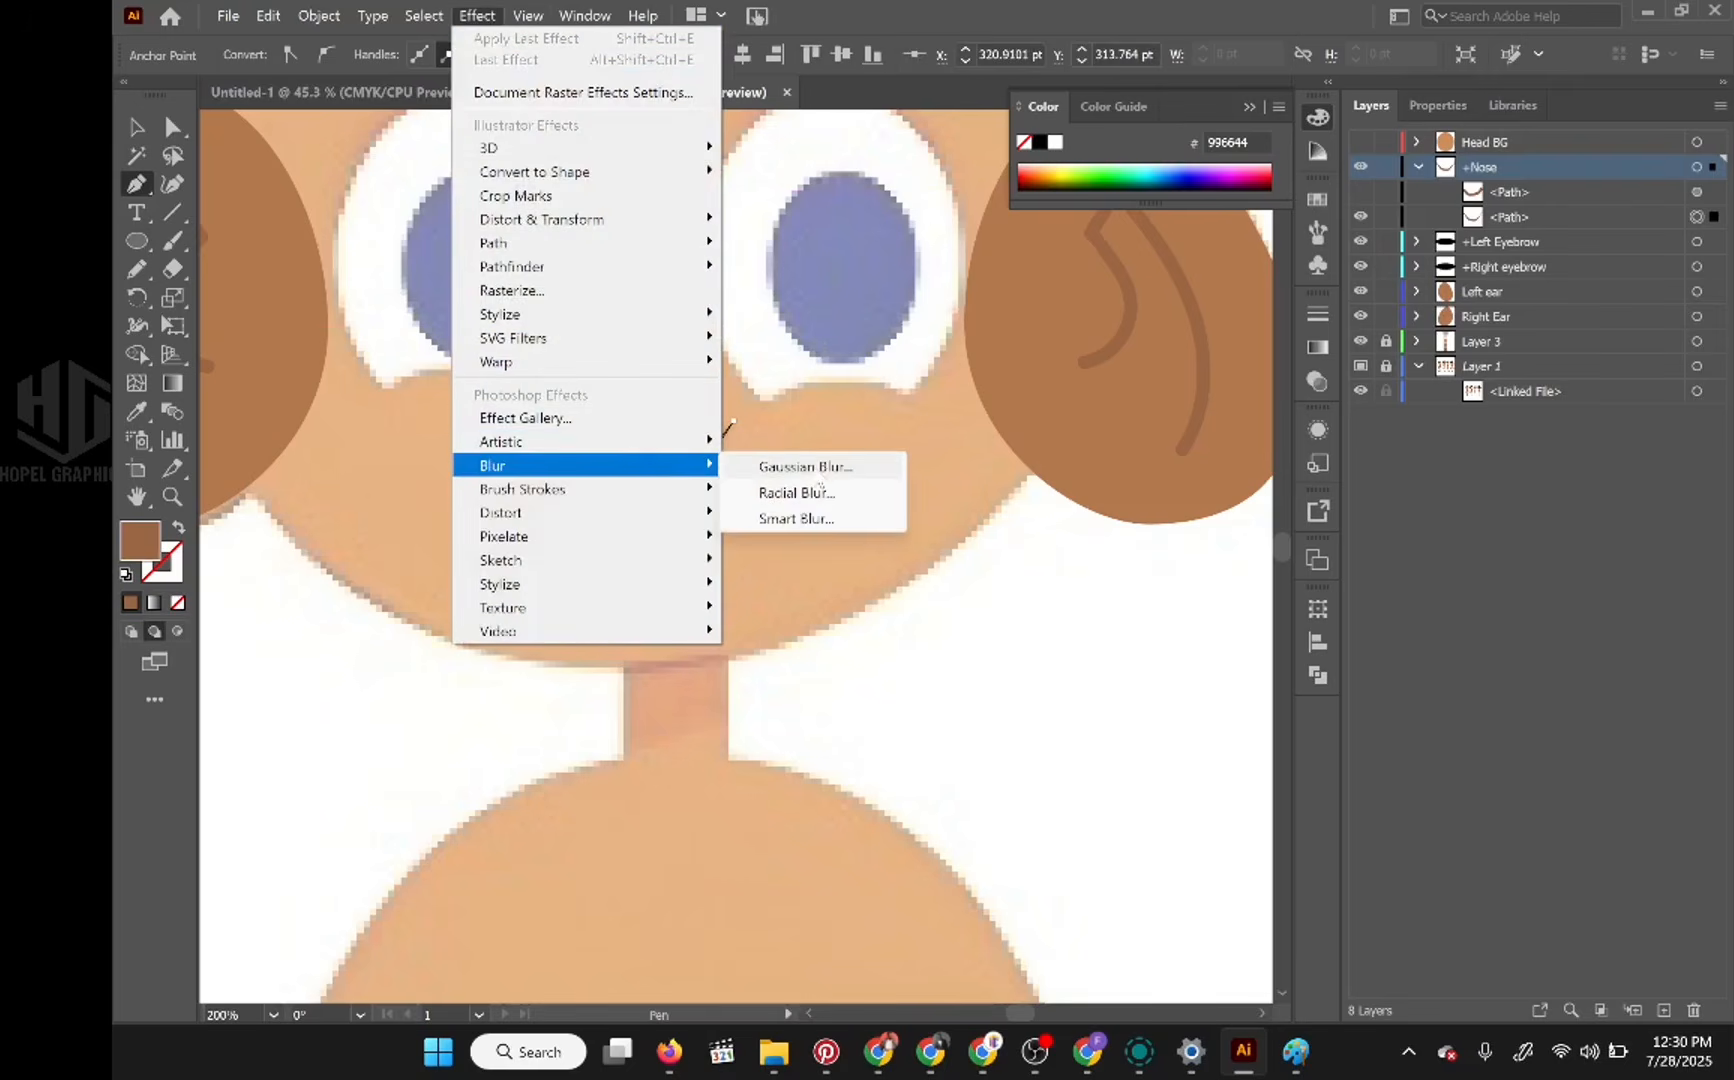
left_click(815, 476)
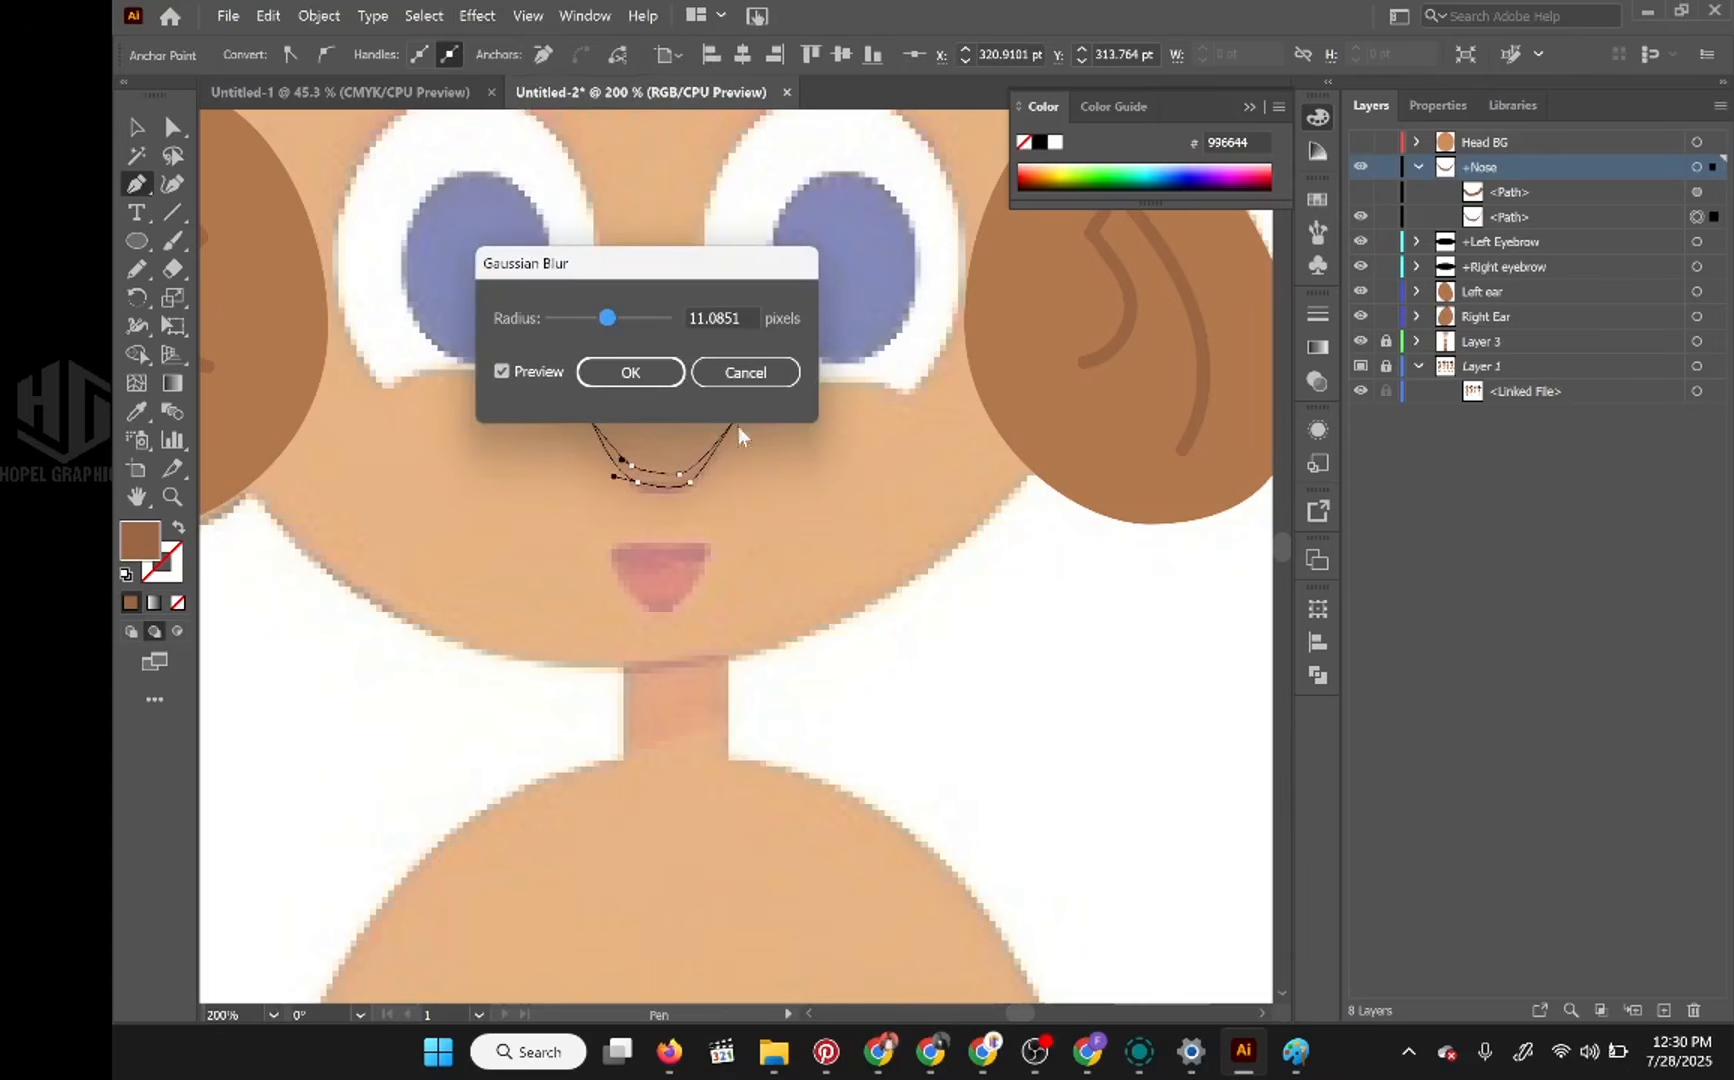
left_click_drag(610, 318, 575, 326)
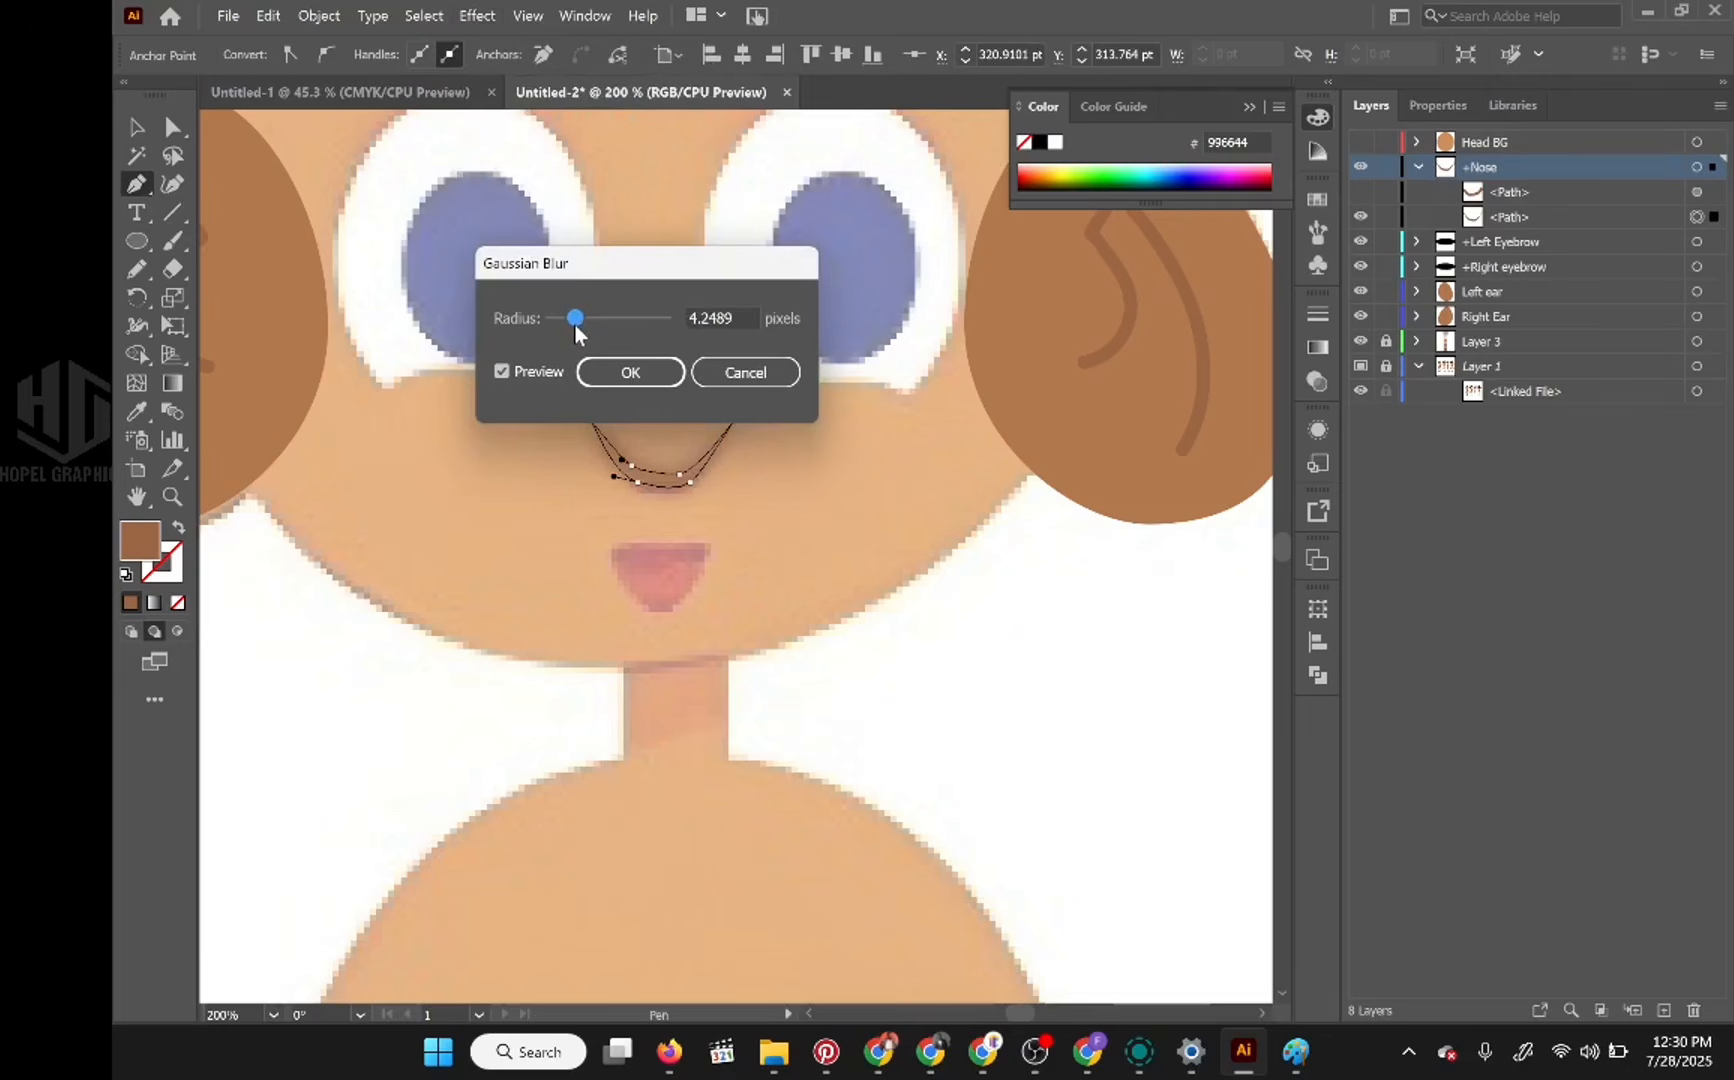
left_click(620, 374)
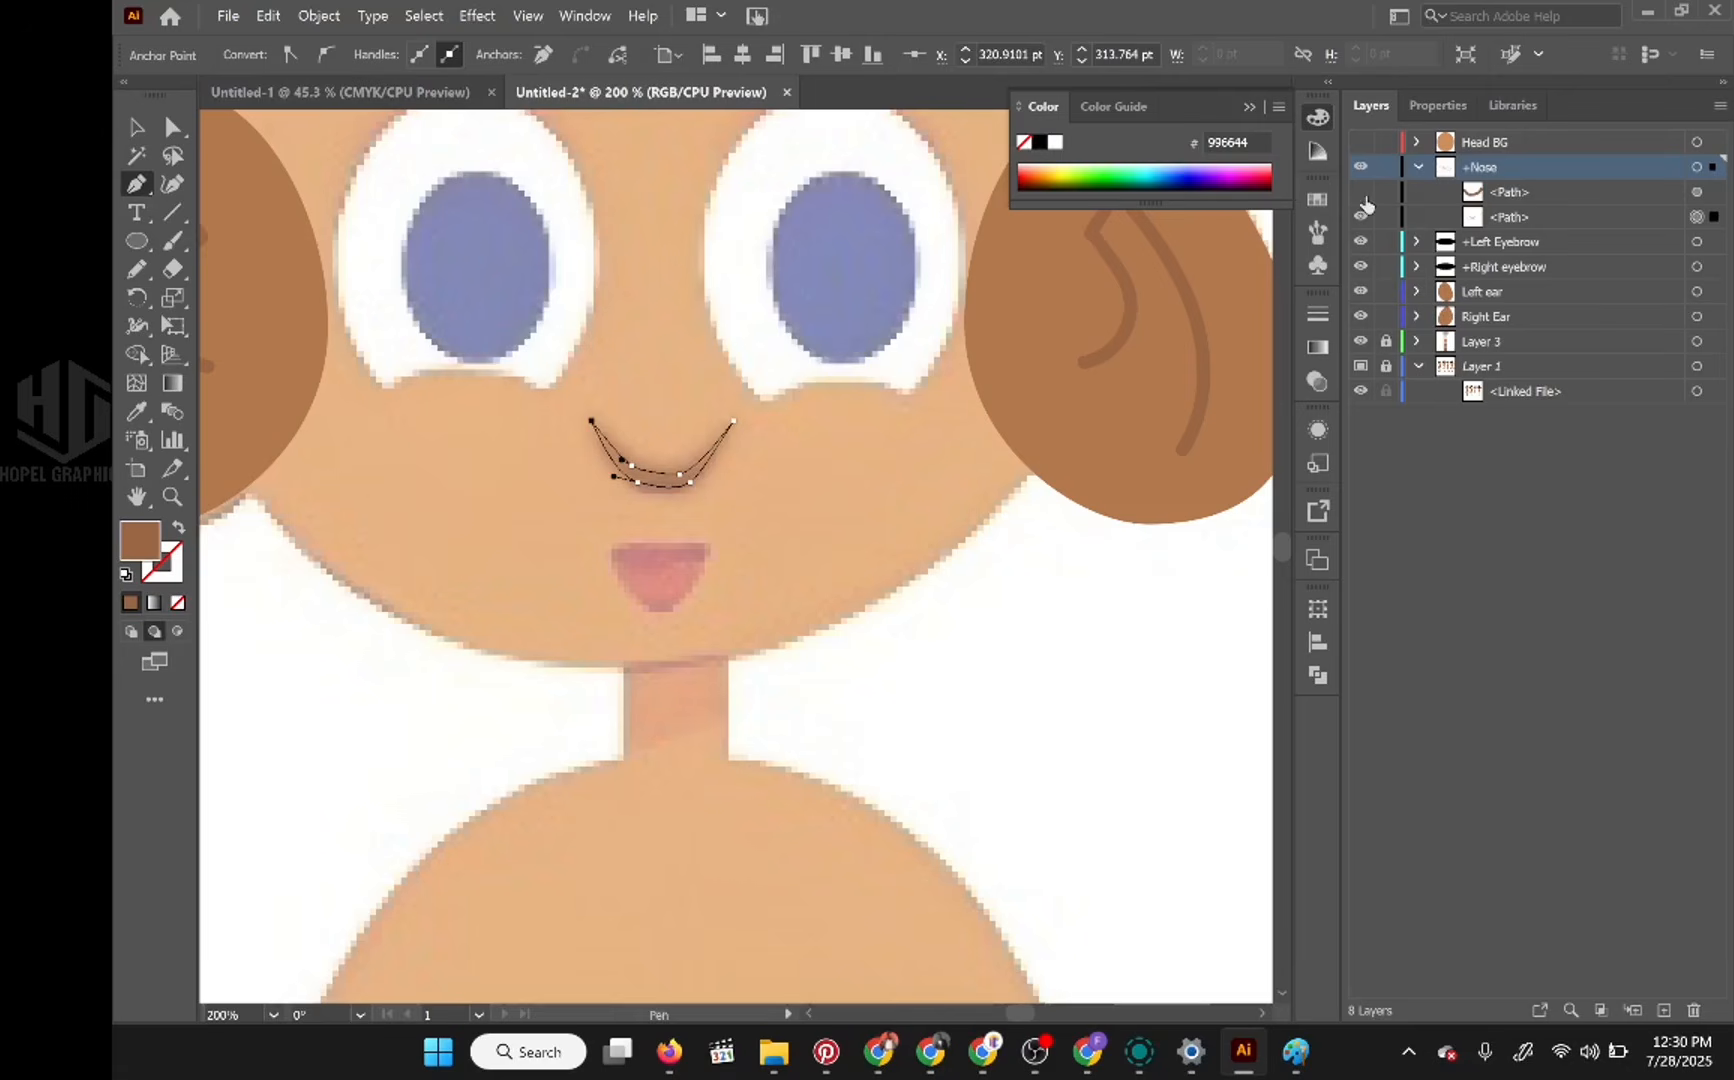
Step: Show the painted nose stroke again and reduce its stroke weight to 0.5 pt
left_click(1361, 192)
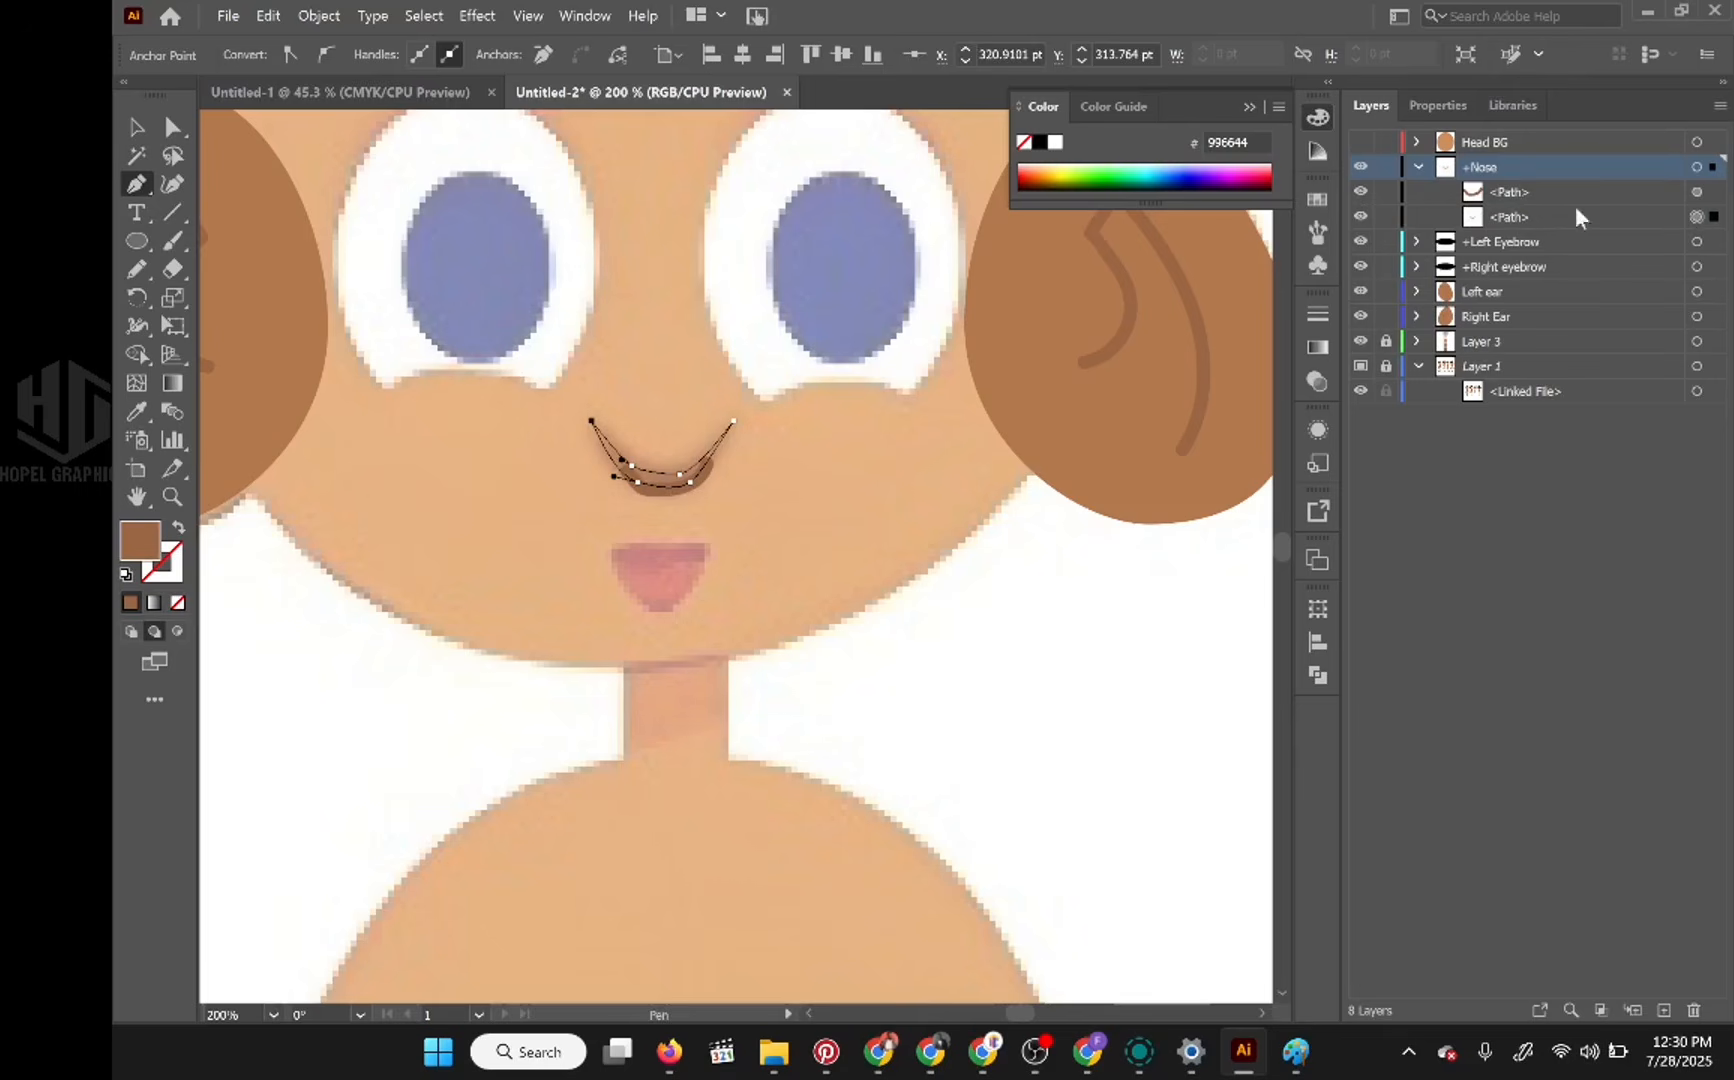
left_click(1696, 192)
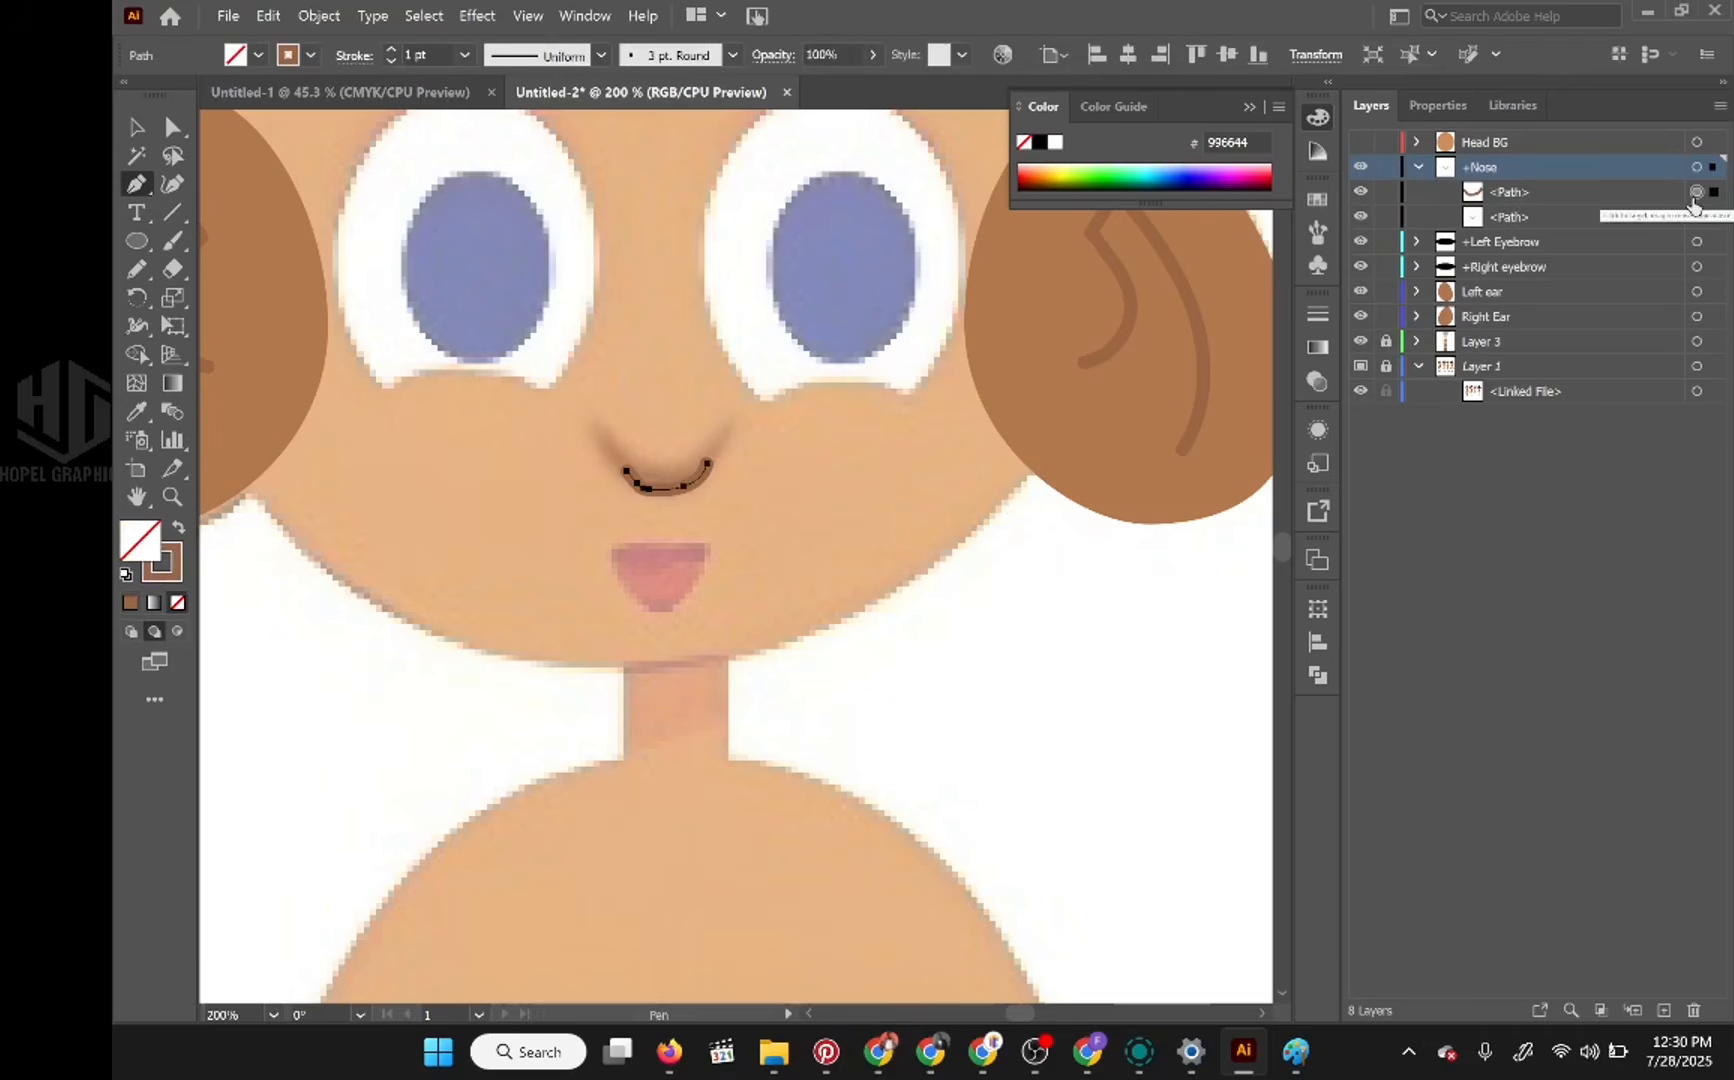
left_click(1563, 219)
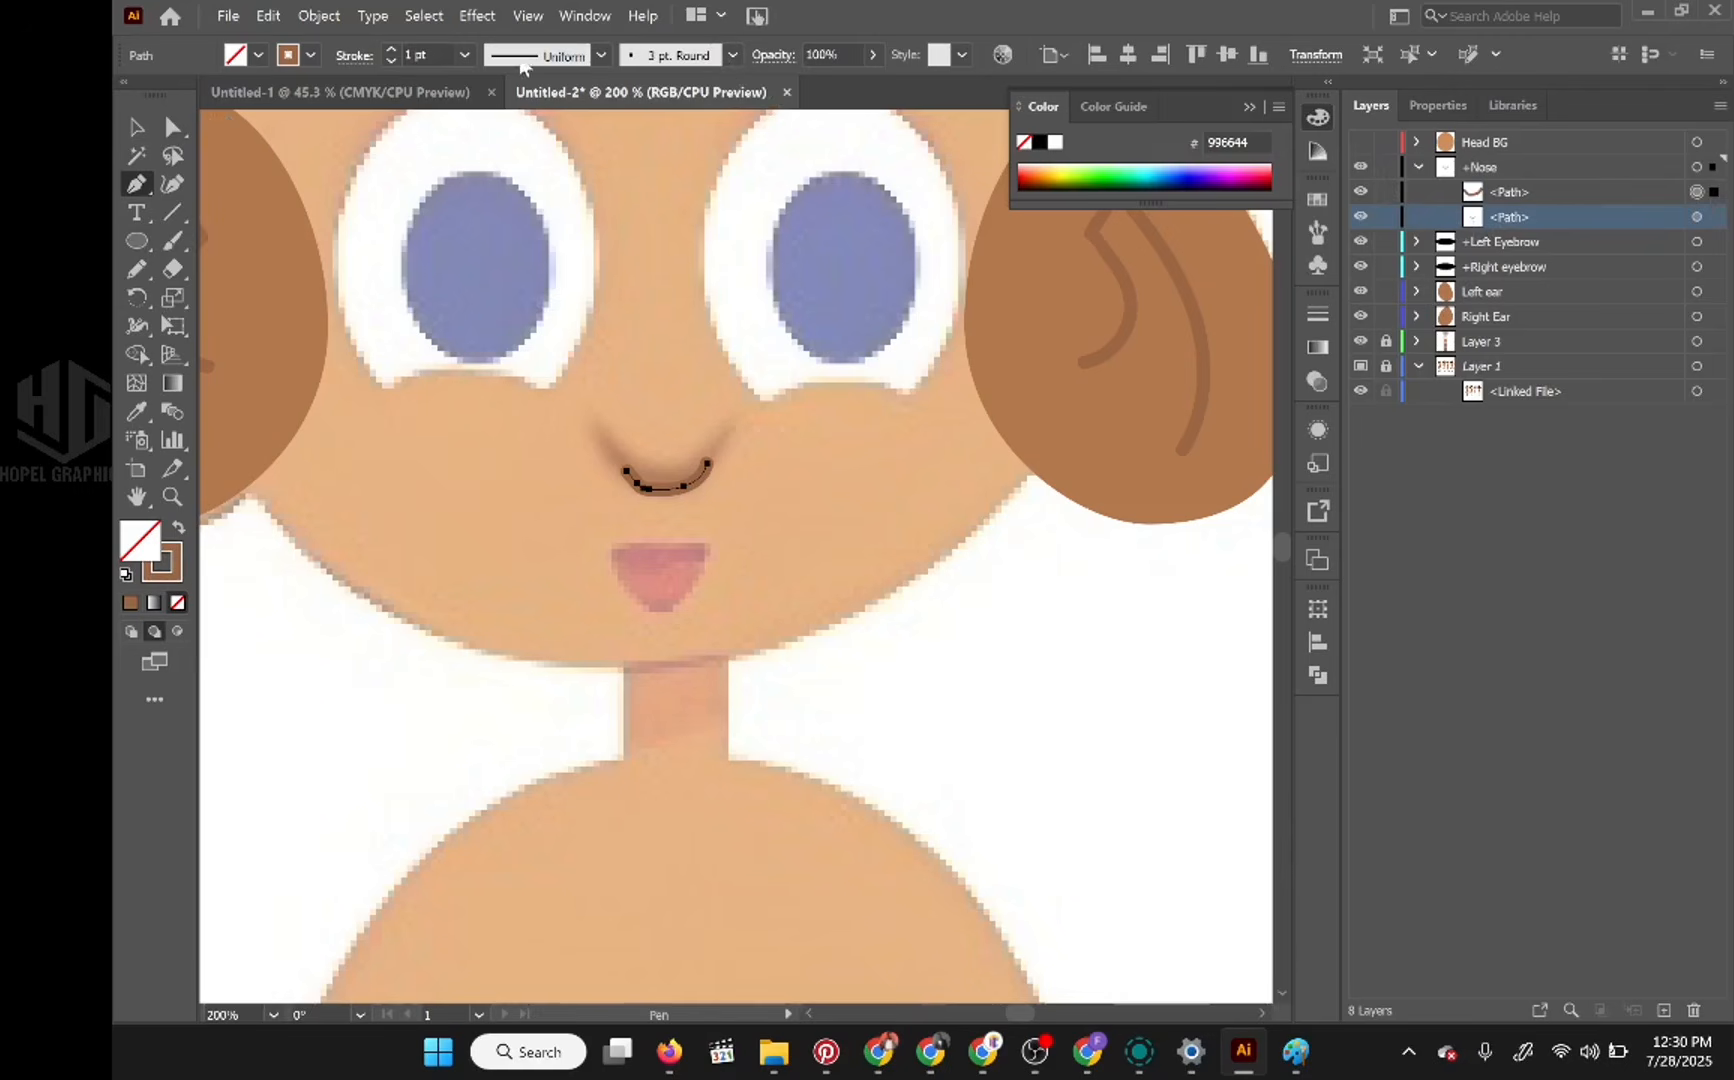
left_click(465, 55)
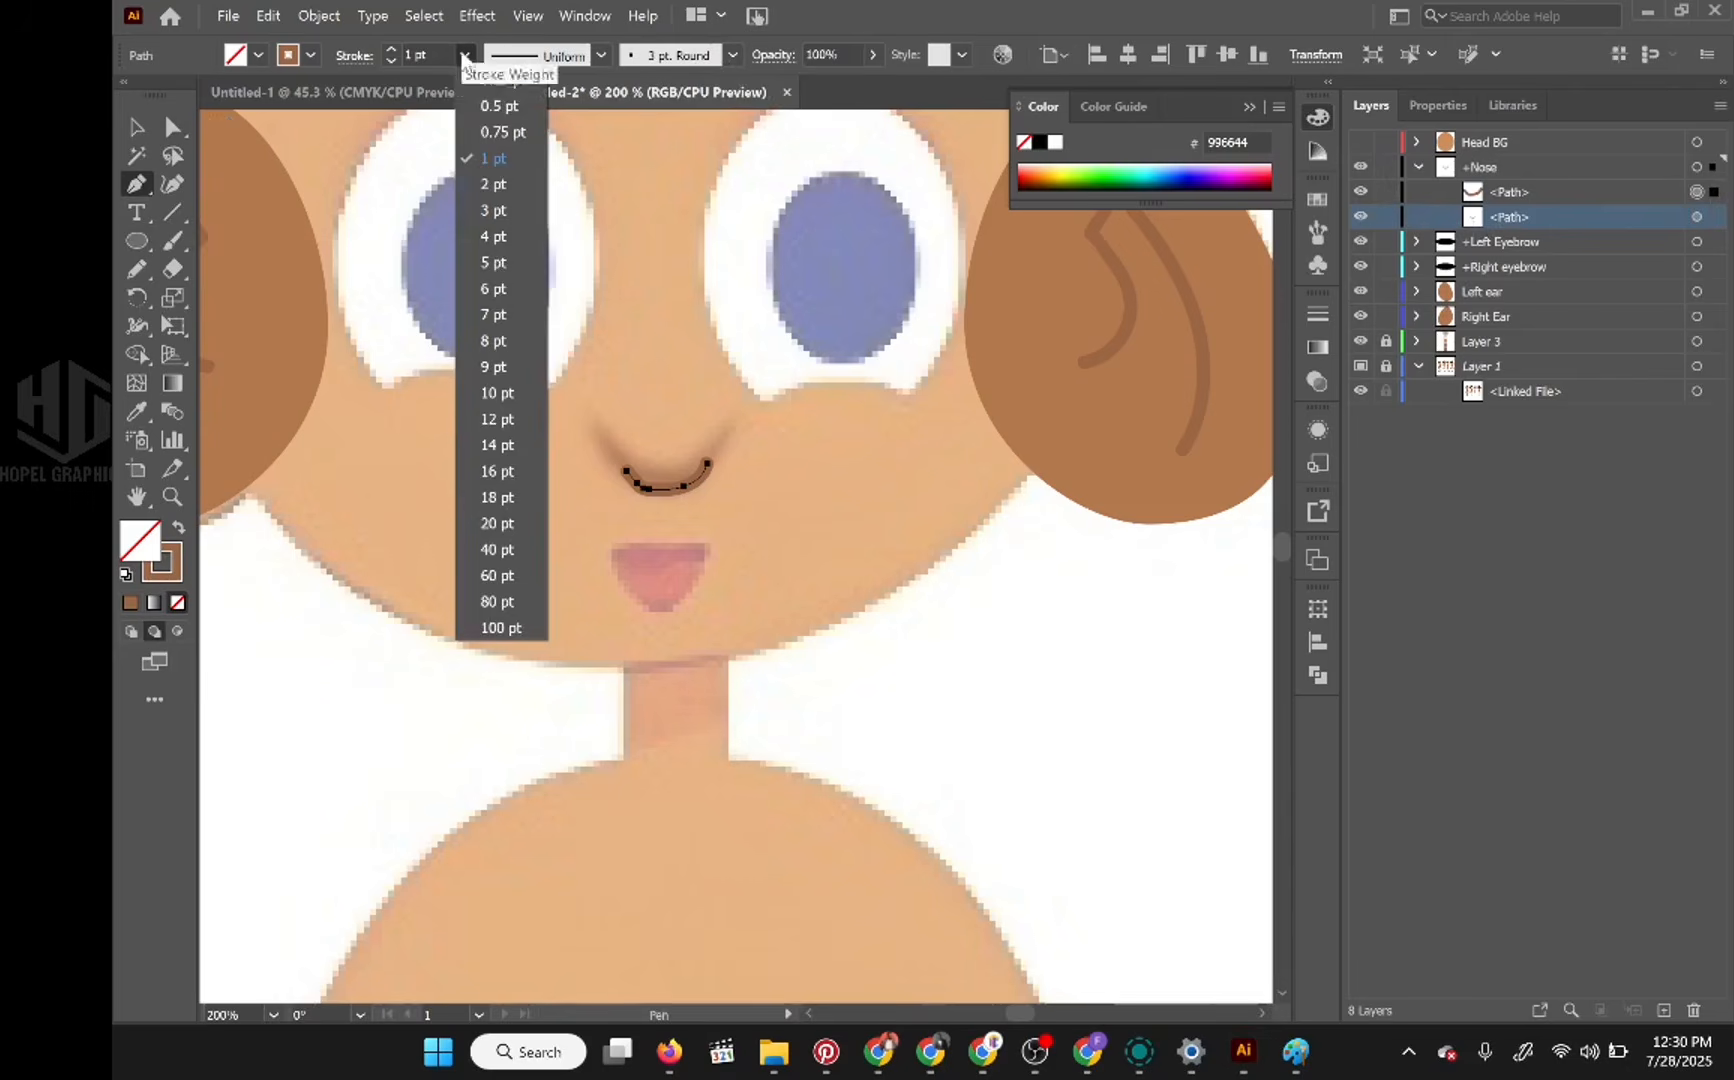
left_click(502, 131)
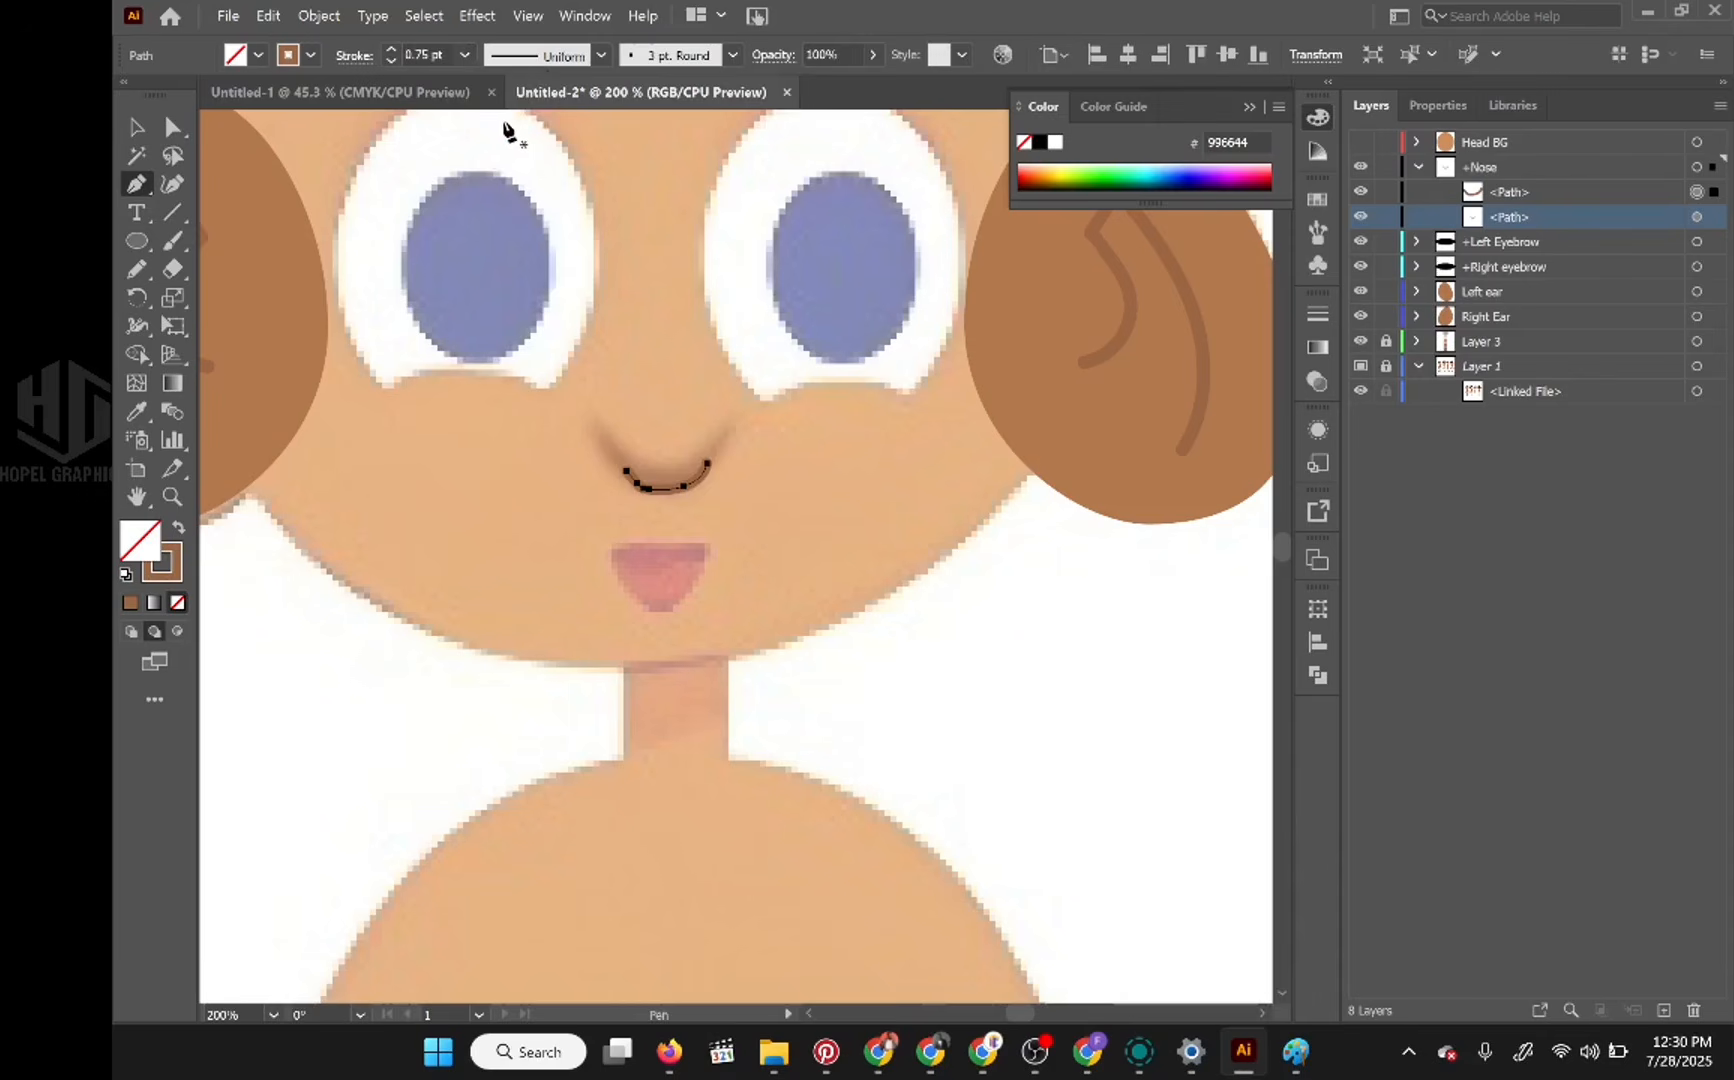
left_click(465, 55)
left_click(490, 113)
Step: Show the Head BG layer and move the +Nose layer above it
left_click(1418, 167)
left_click(1361, 143)
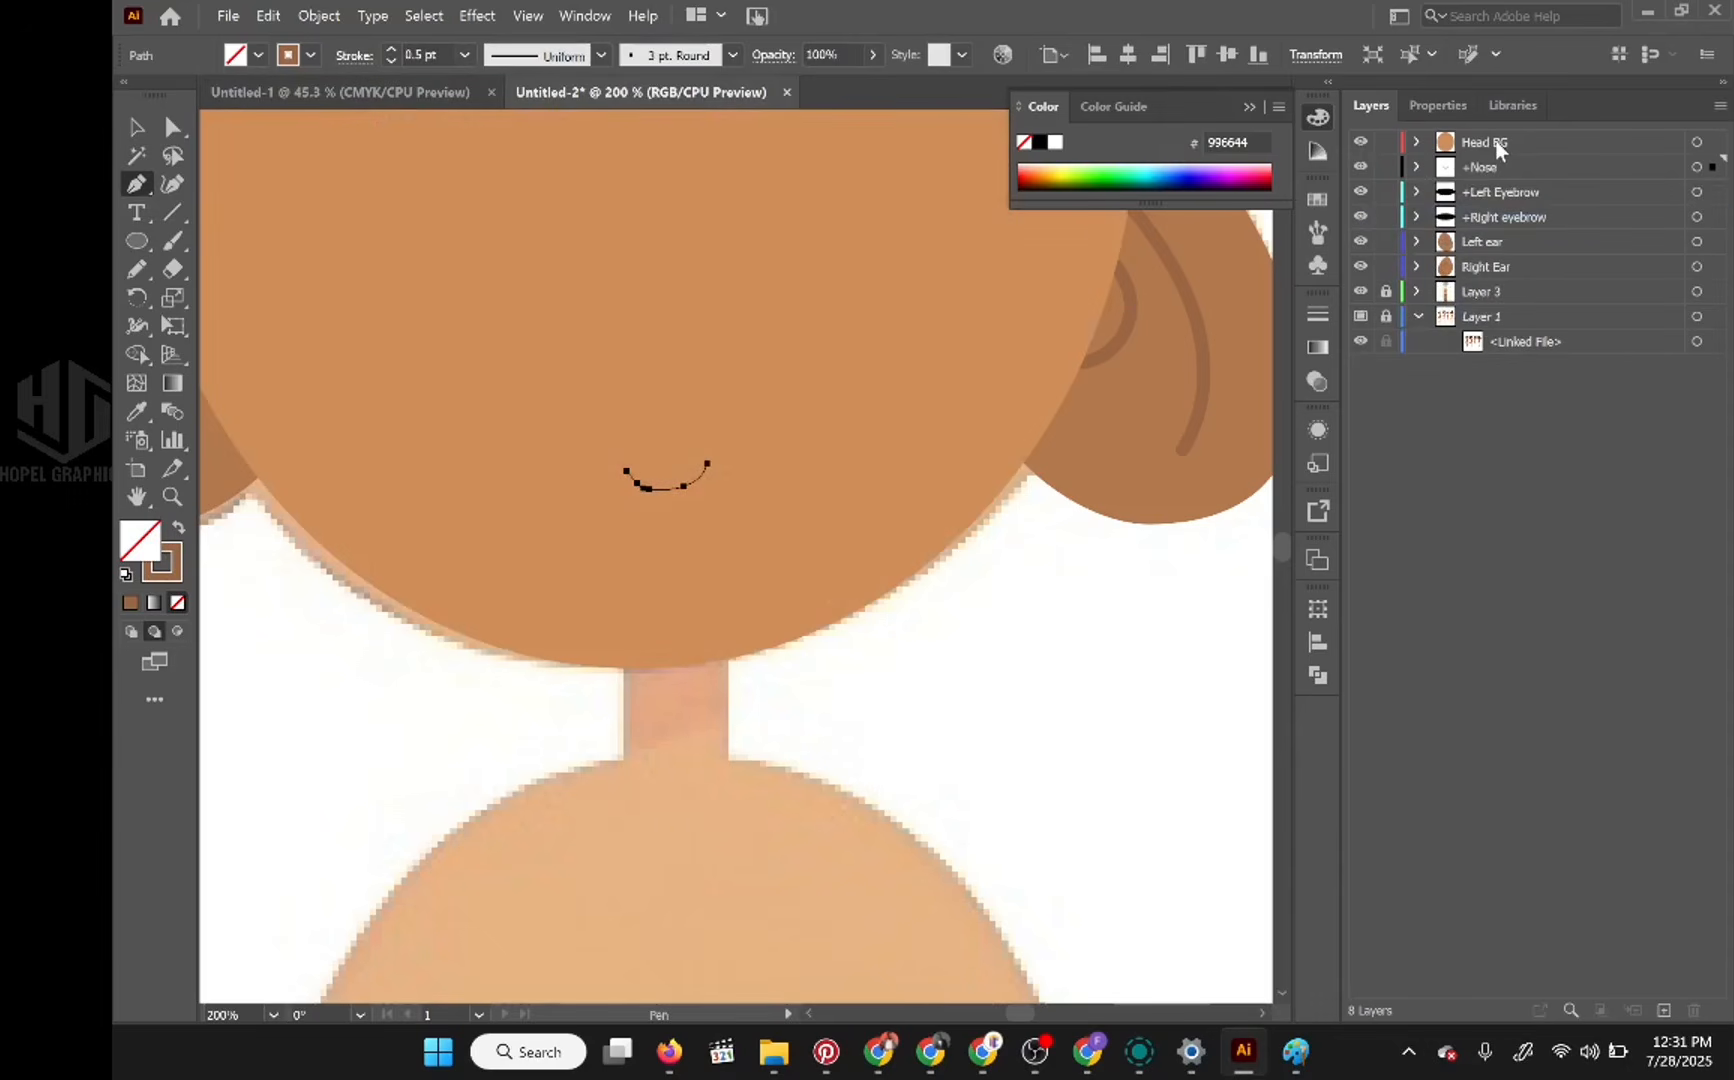
left_click_drag(1480, 168, 1495, 138)
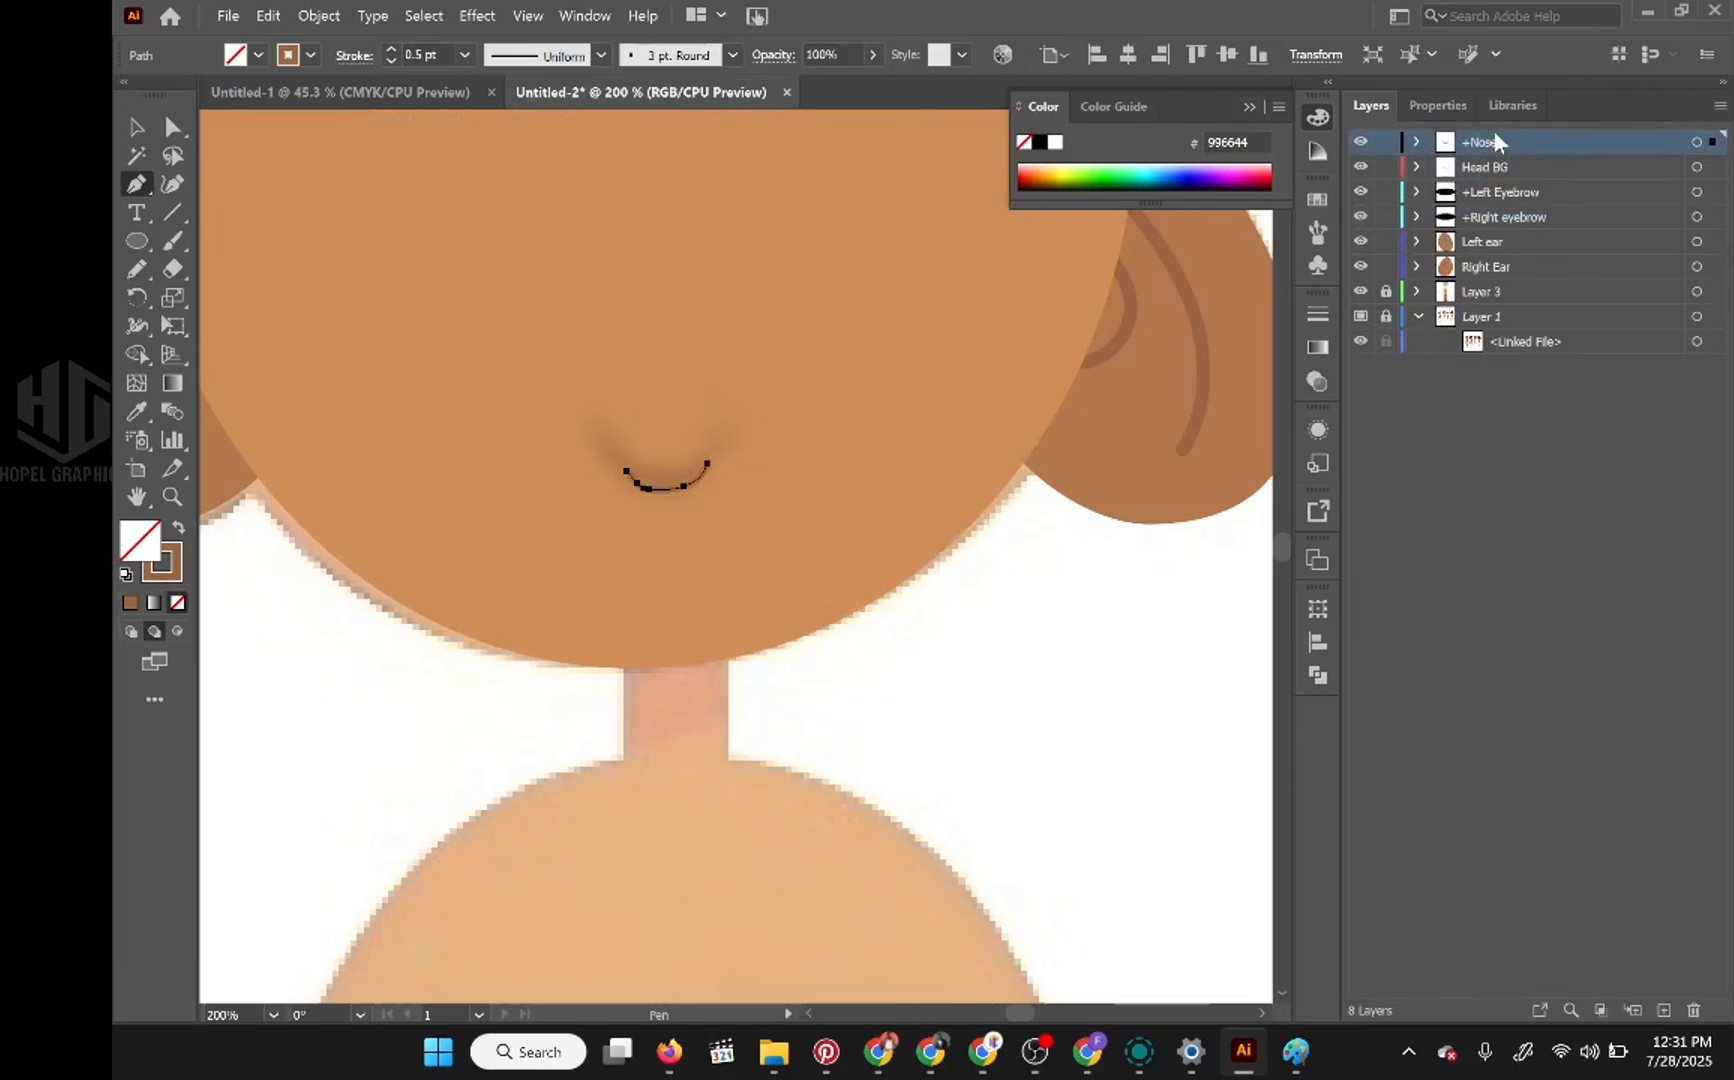
Step: Place the +Left Eyebrow and +Right eyebrow layers between +Nose and Head BG, and deselect the nose stroke
left_click(1500, 219)
left_click(1505, 195, "shift")
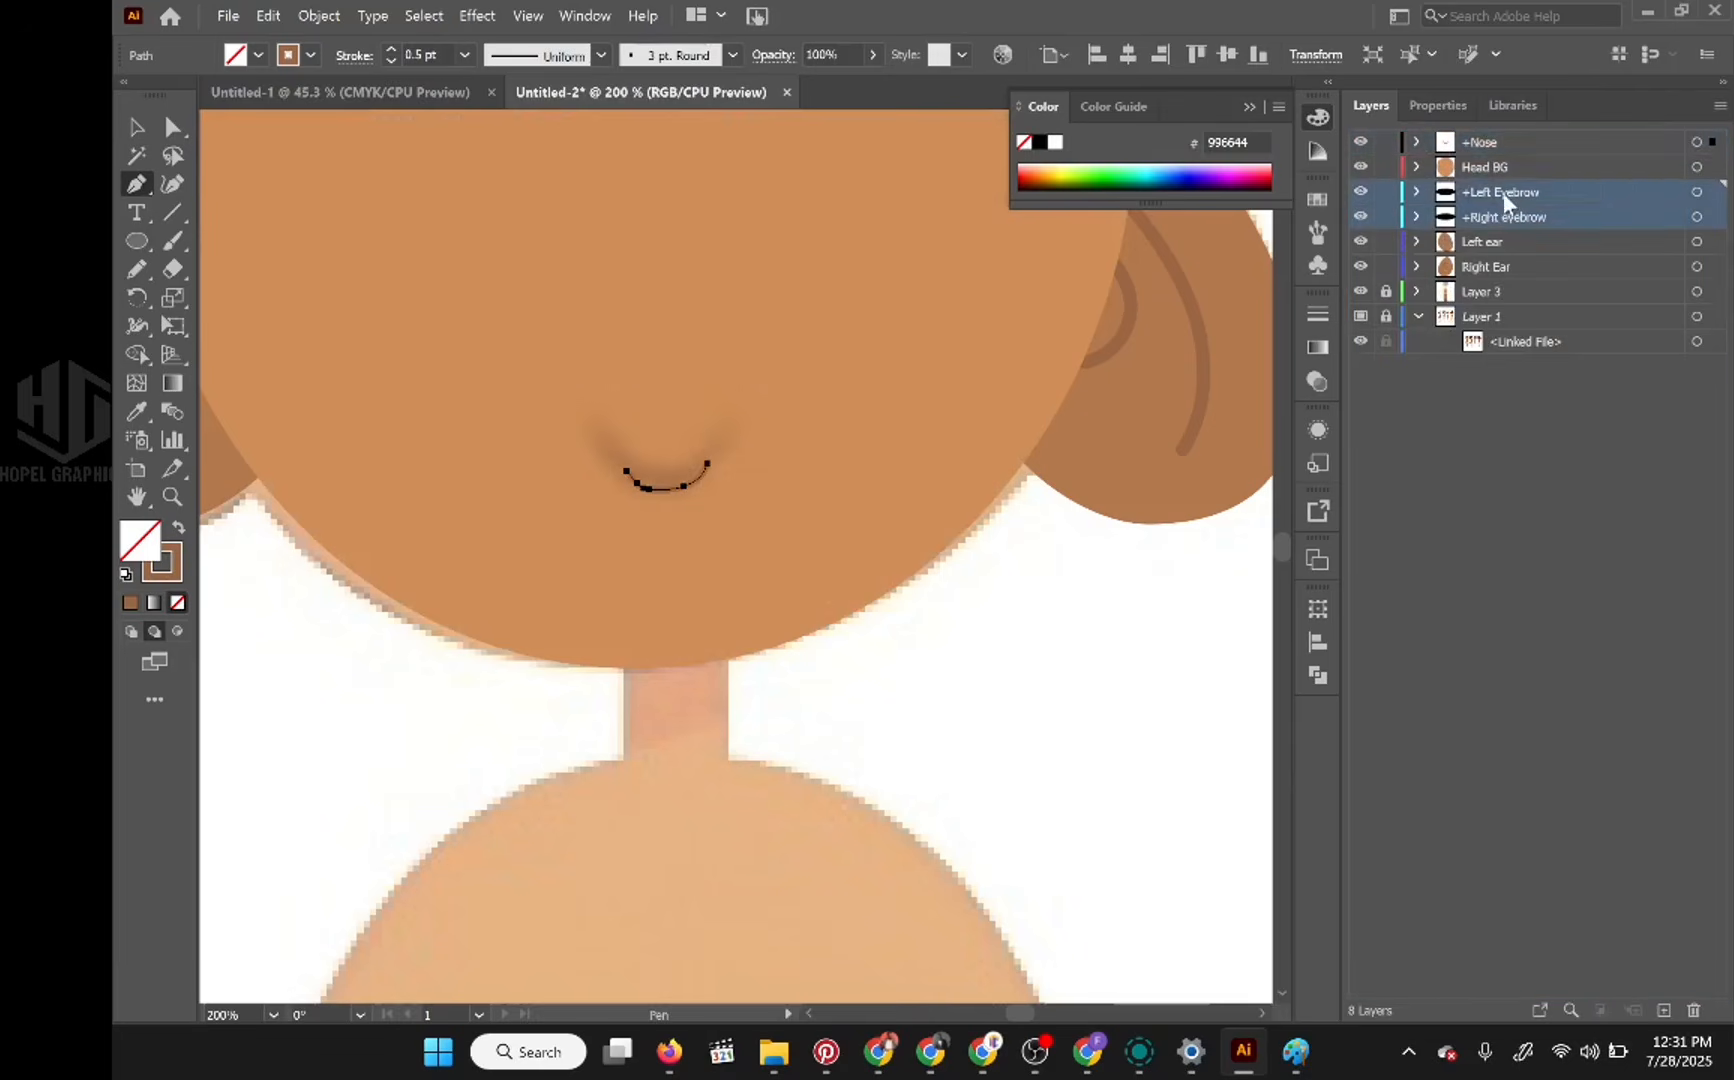
double_click(1503, 191)
left_click(1636, 212)
left_click_drag(1538, 174, 1530, 237)
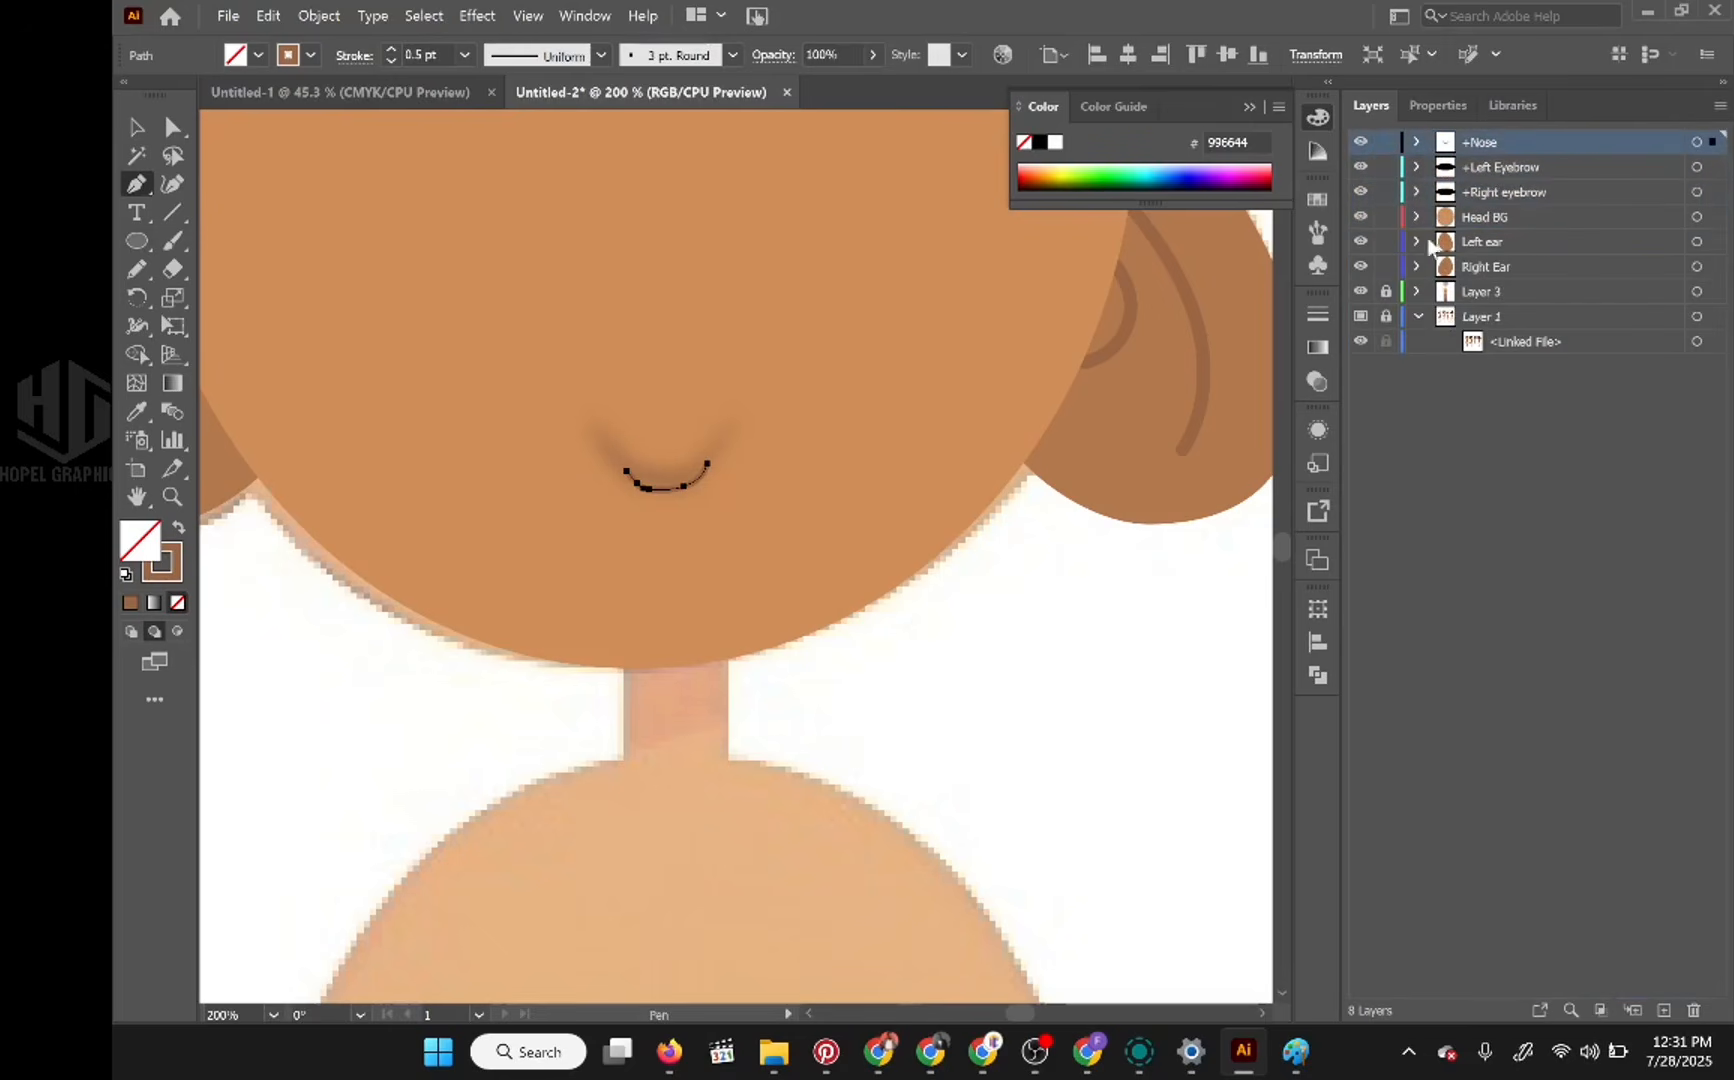
scroll(701, 430, "down", 3)
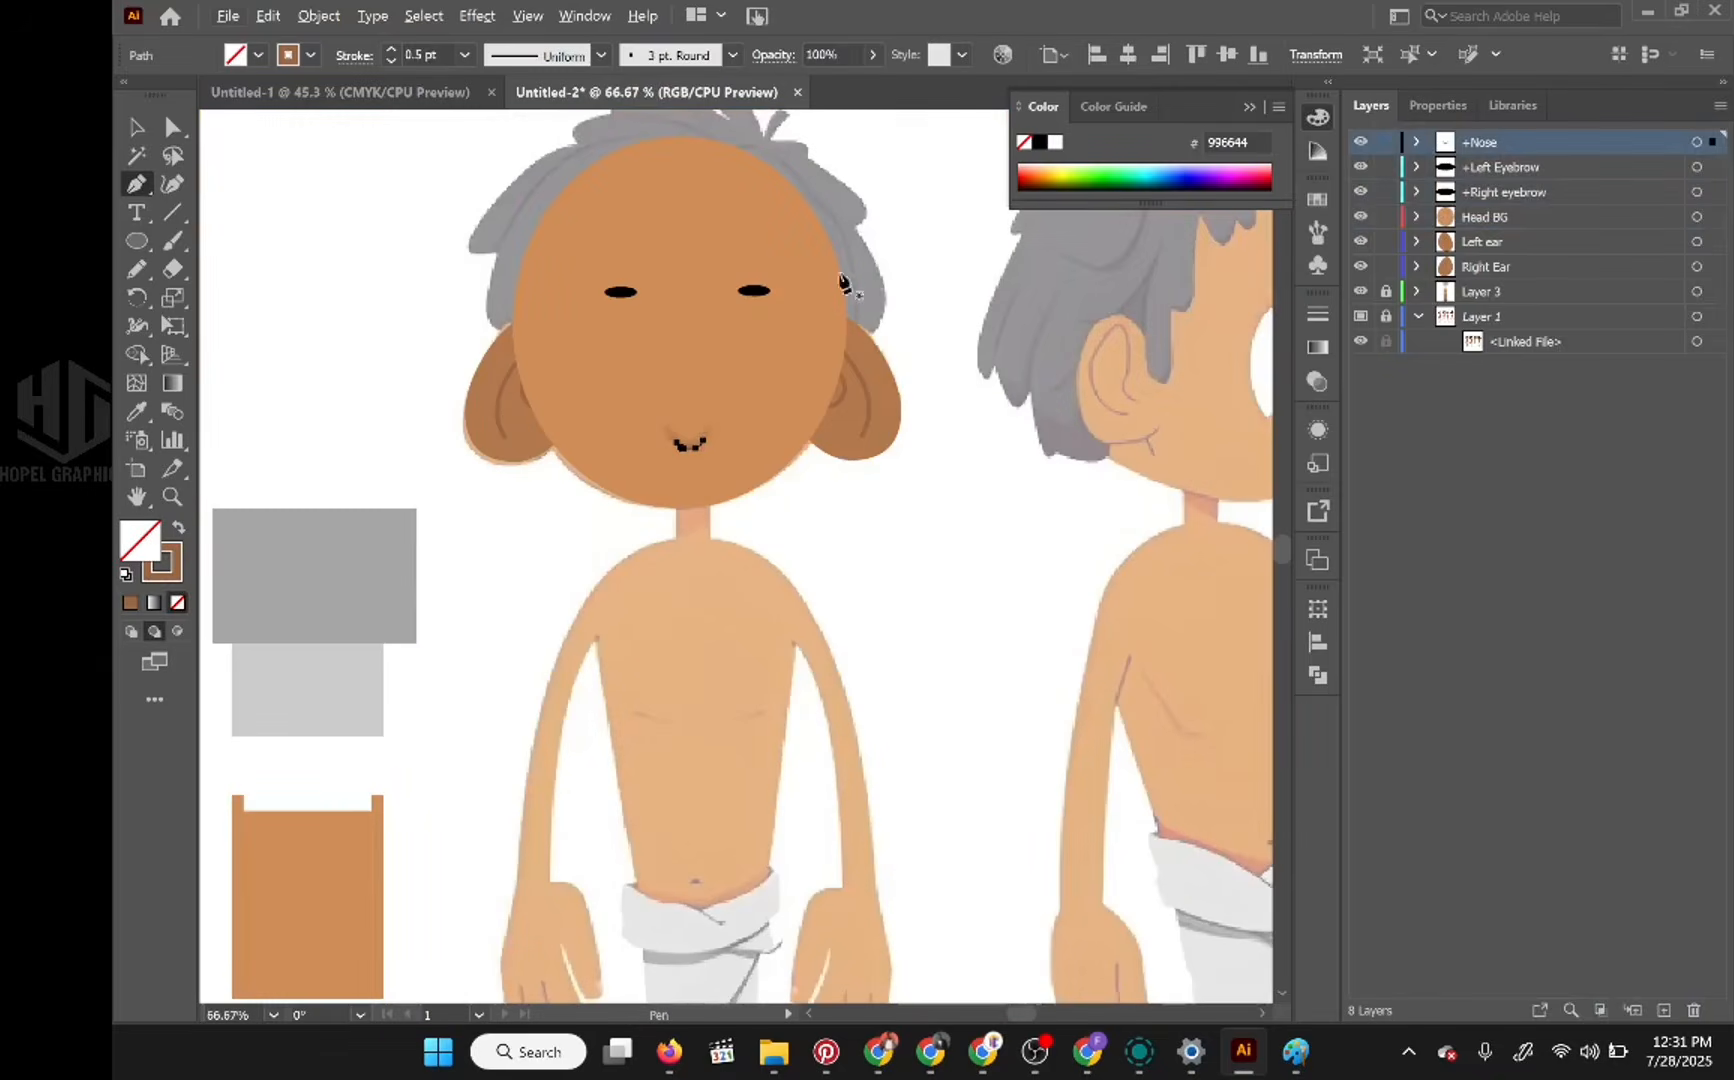
key("a")
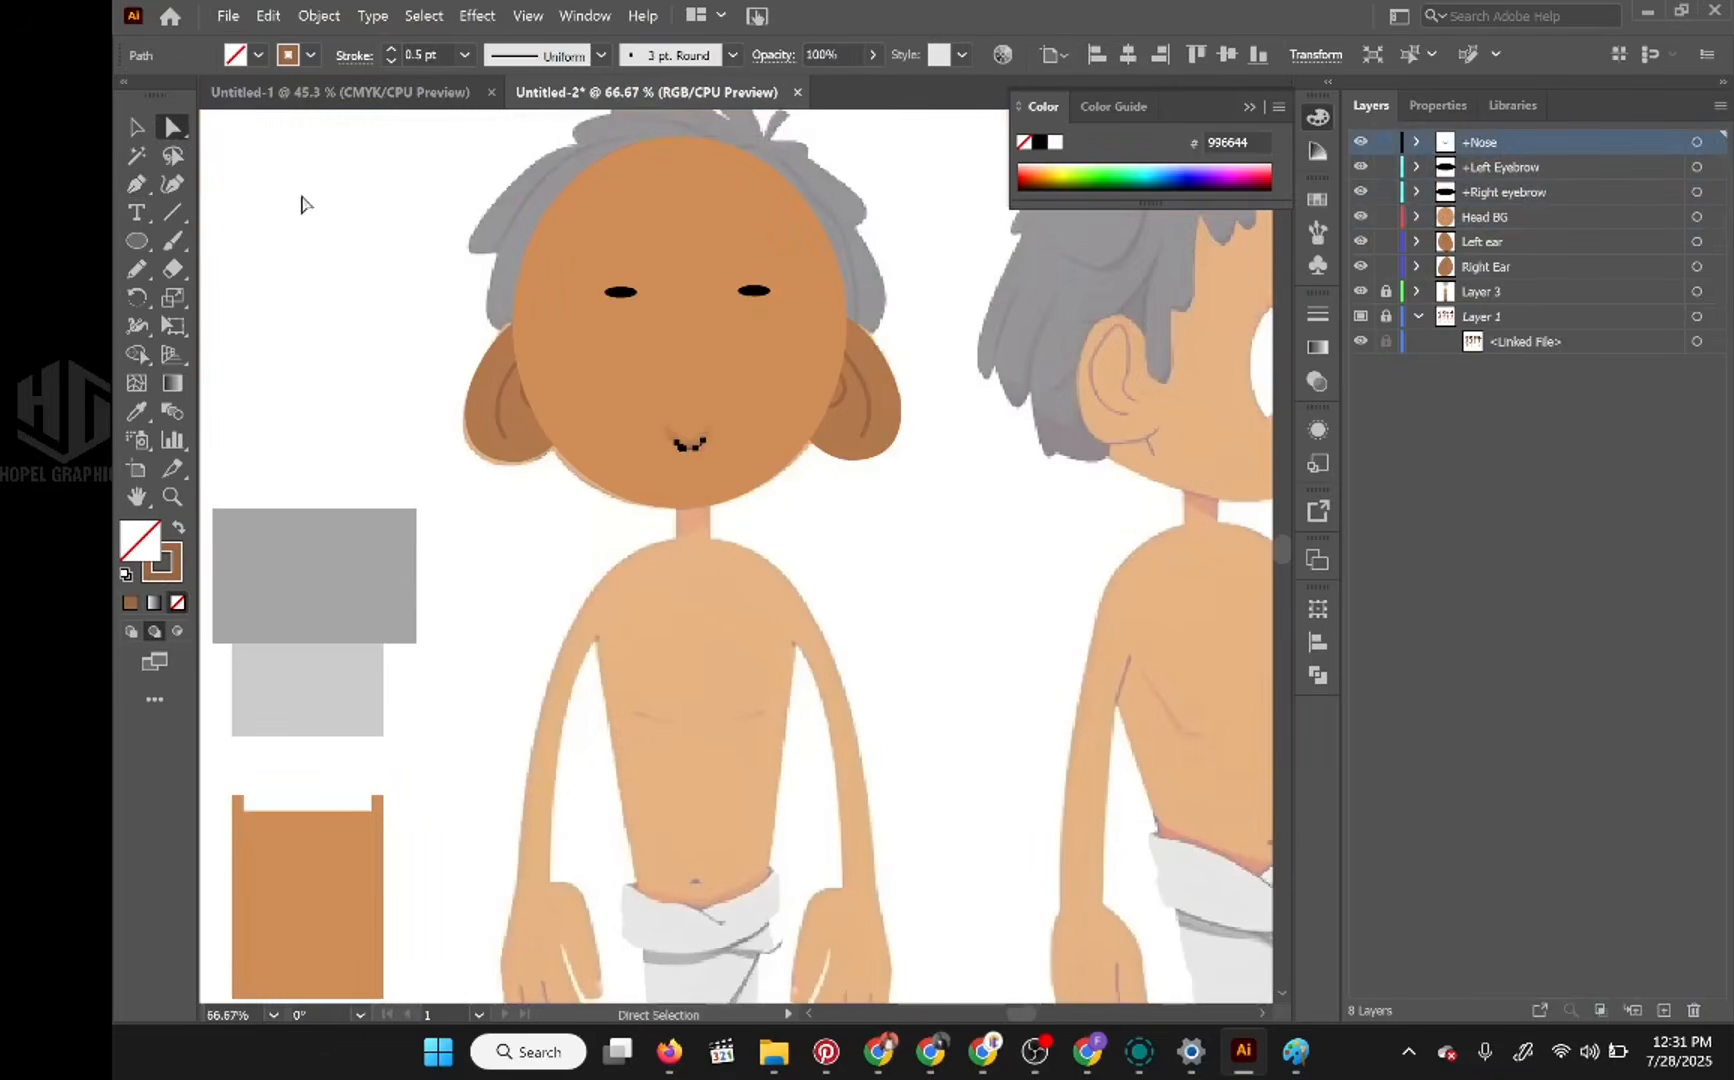
left_click(301, 204)
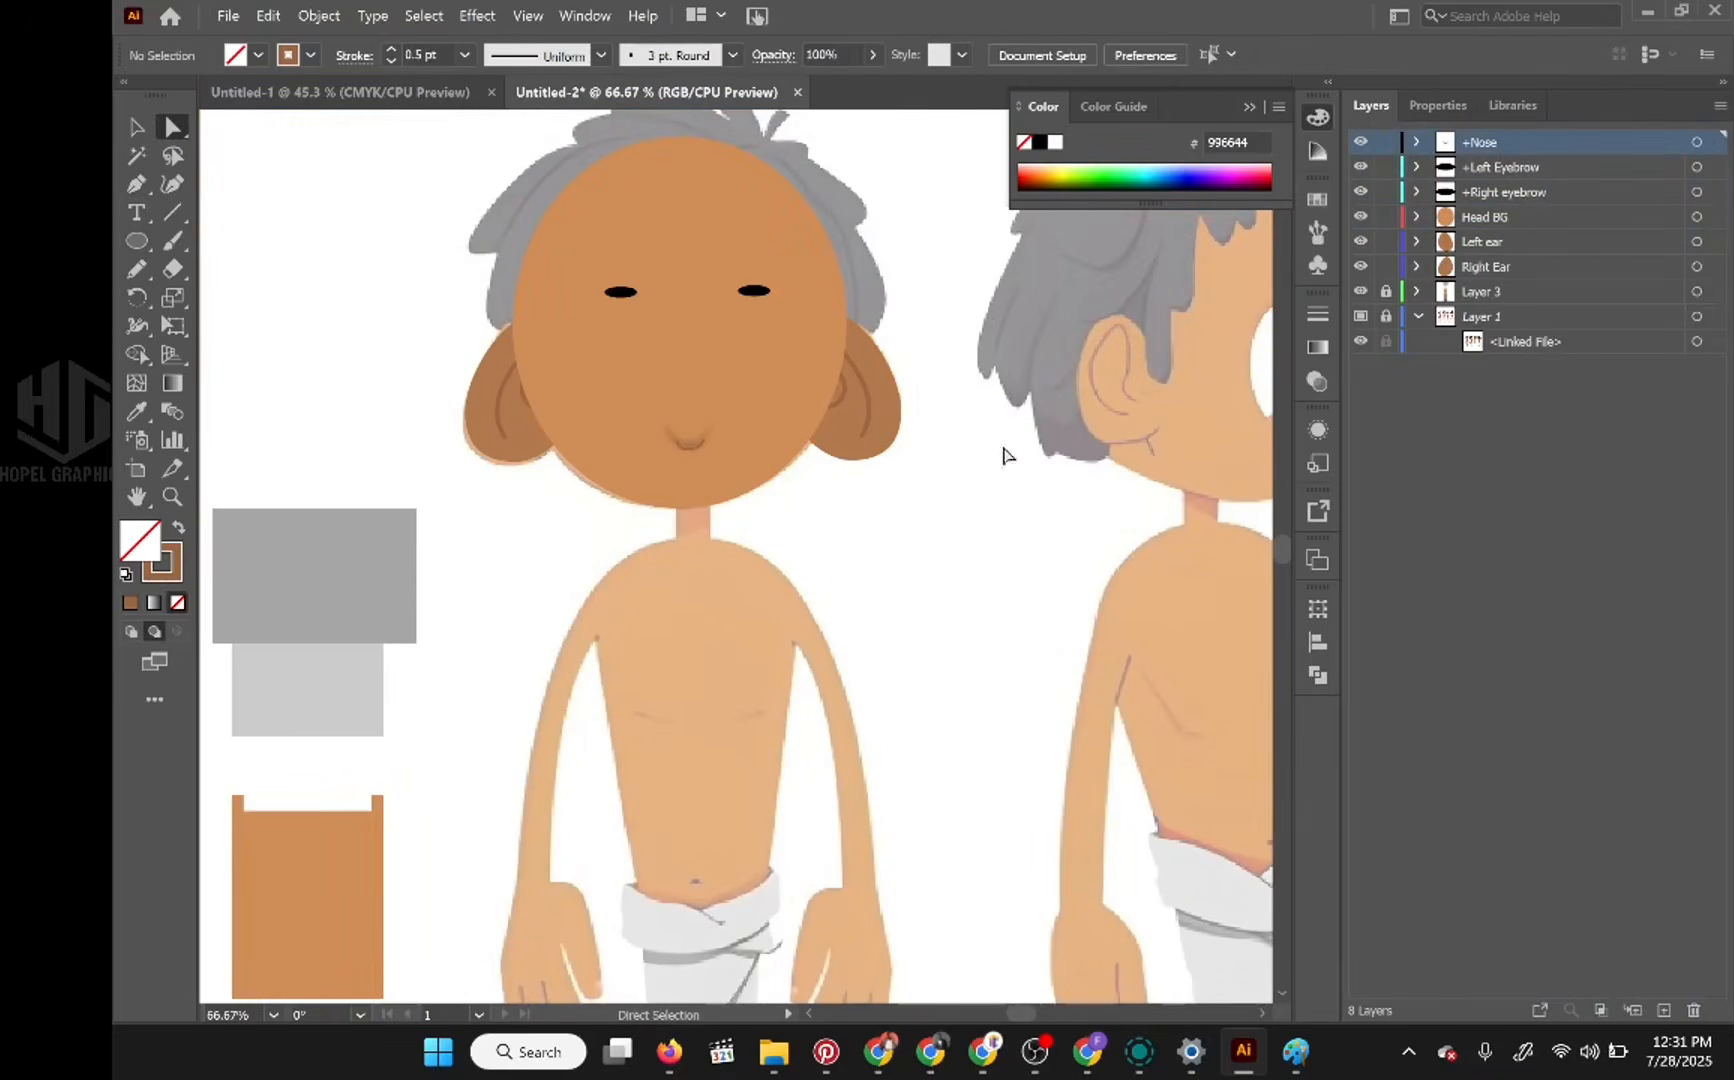
Step: Paint a wider 0.5 pt brown U-shaped stroke over the blurred nose with the Paintbrush on the +Nose layer, and deselect it
scroll(770, 472, "up", 3)
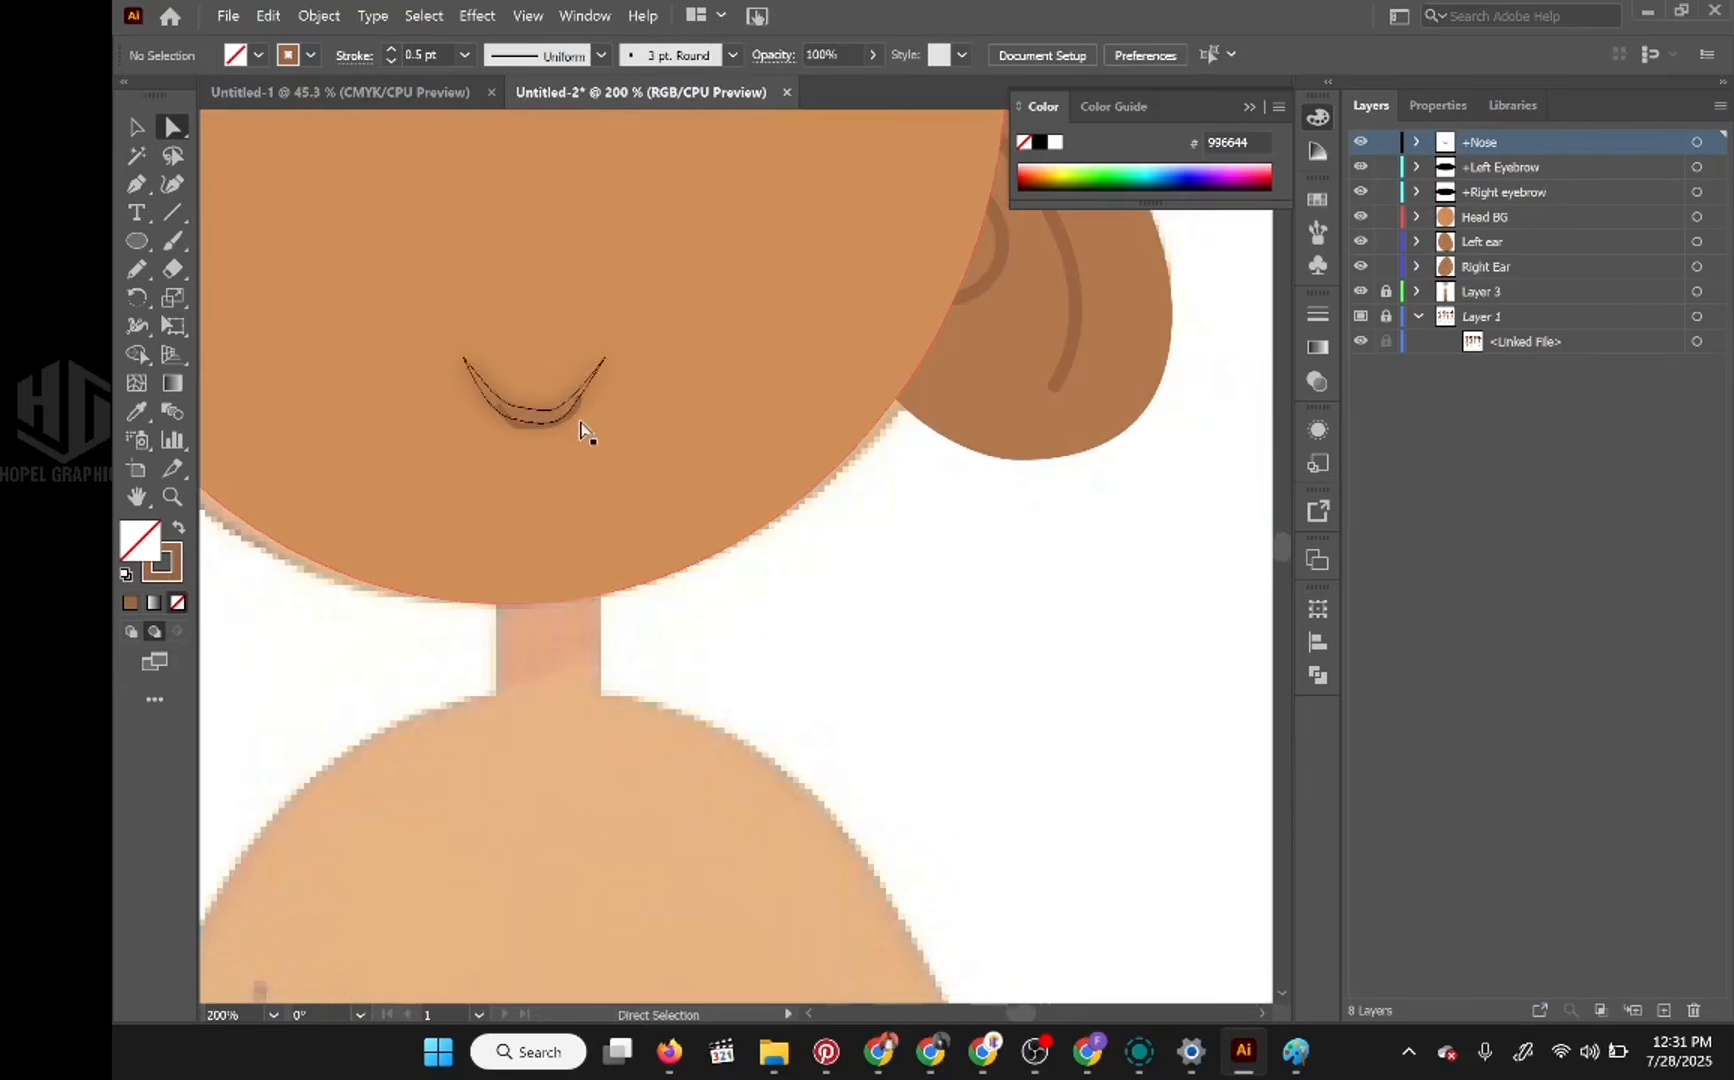
left_click(1416, 142)
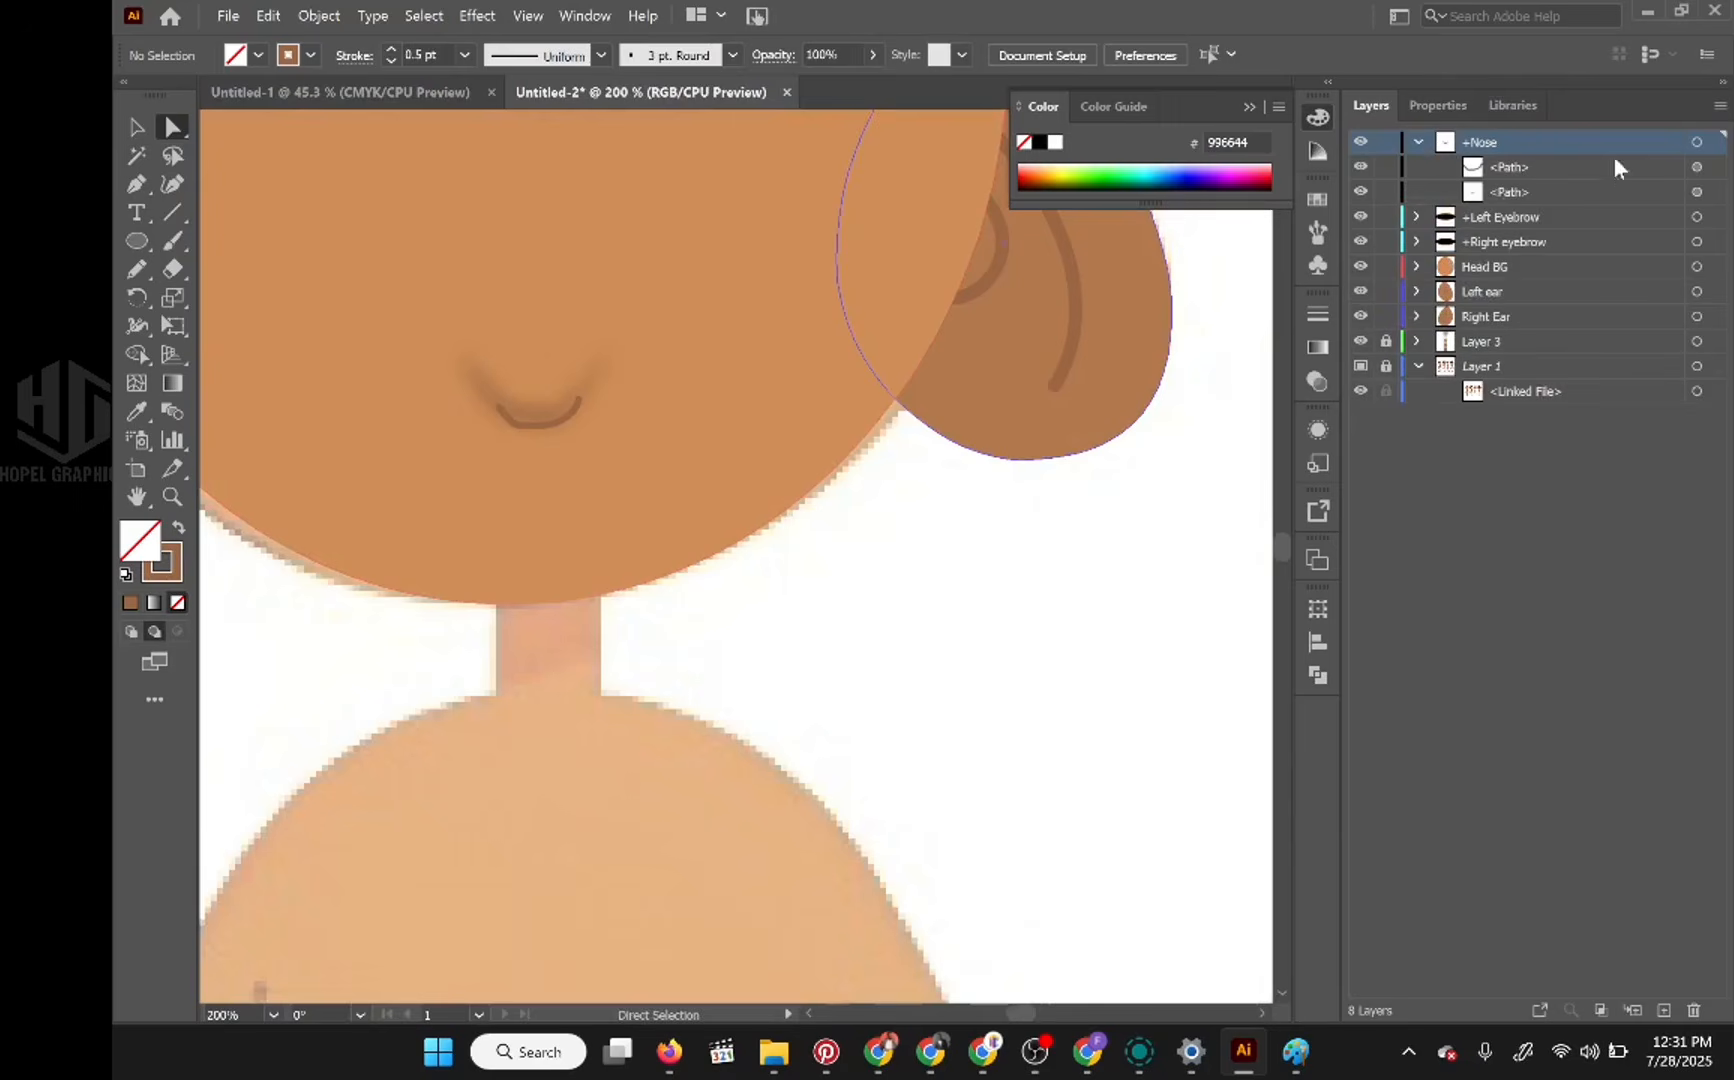
left_click(1696, 167)
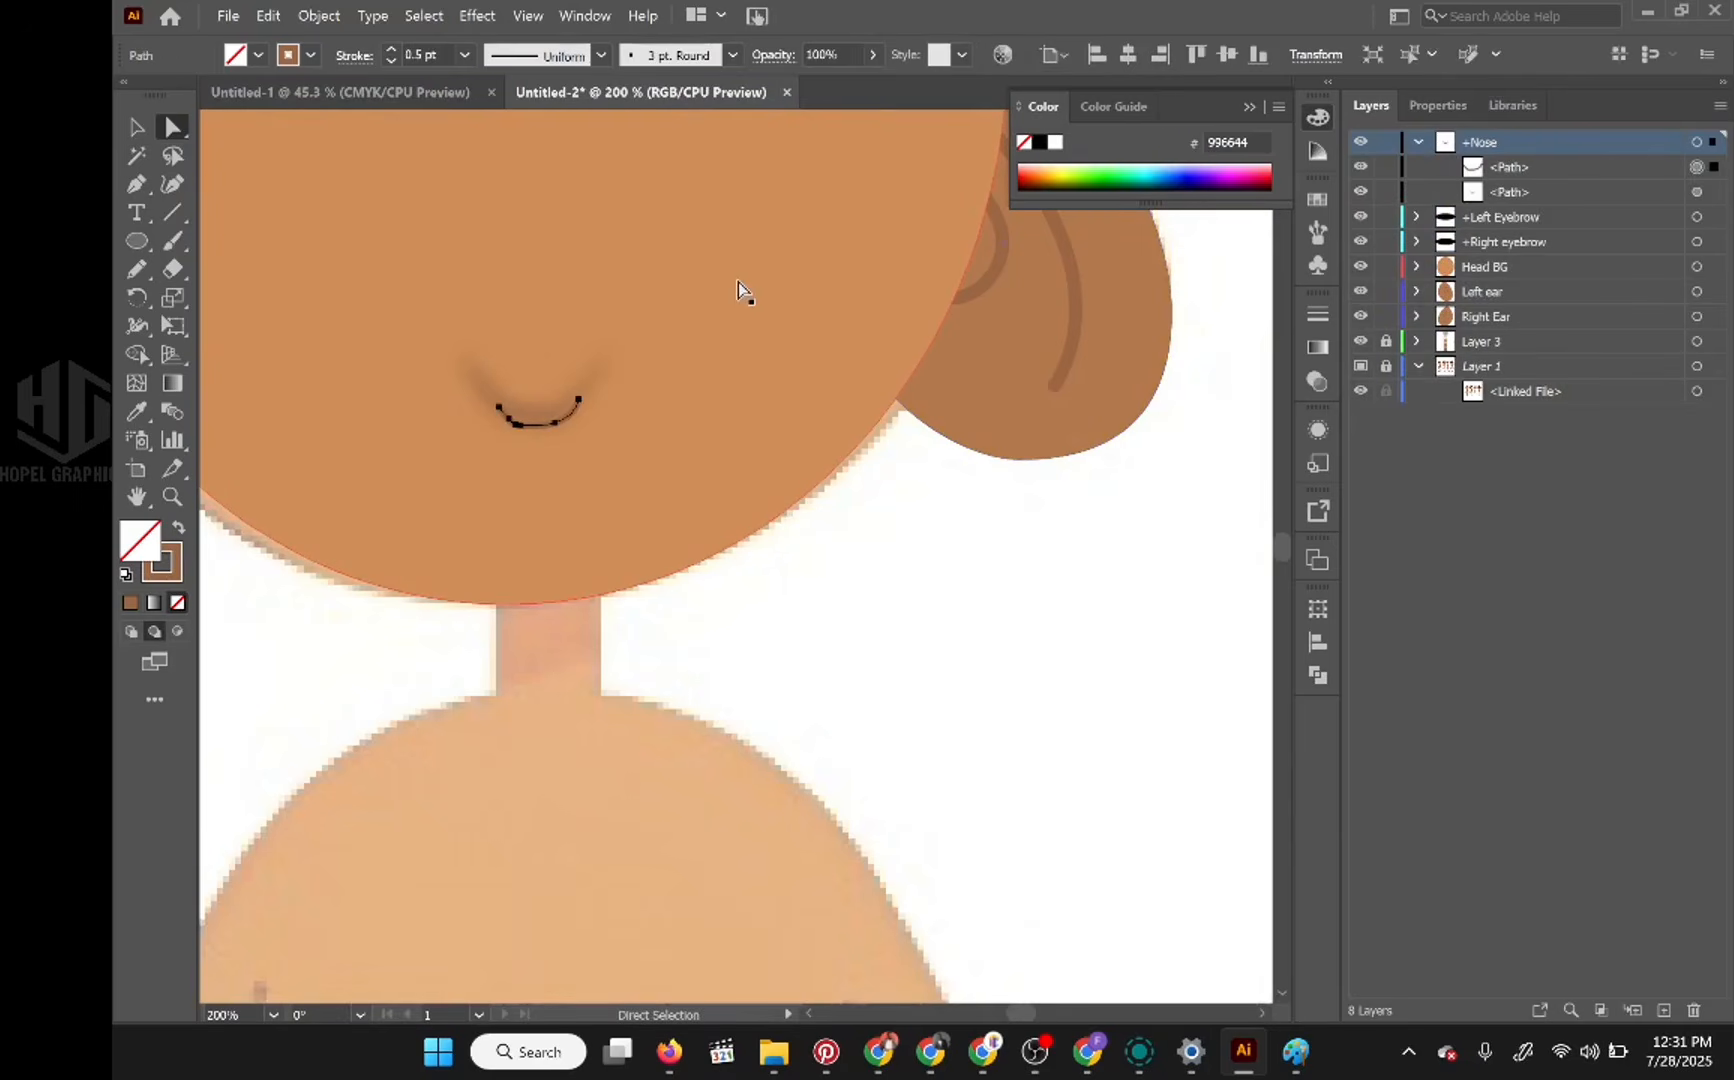
key("b")
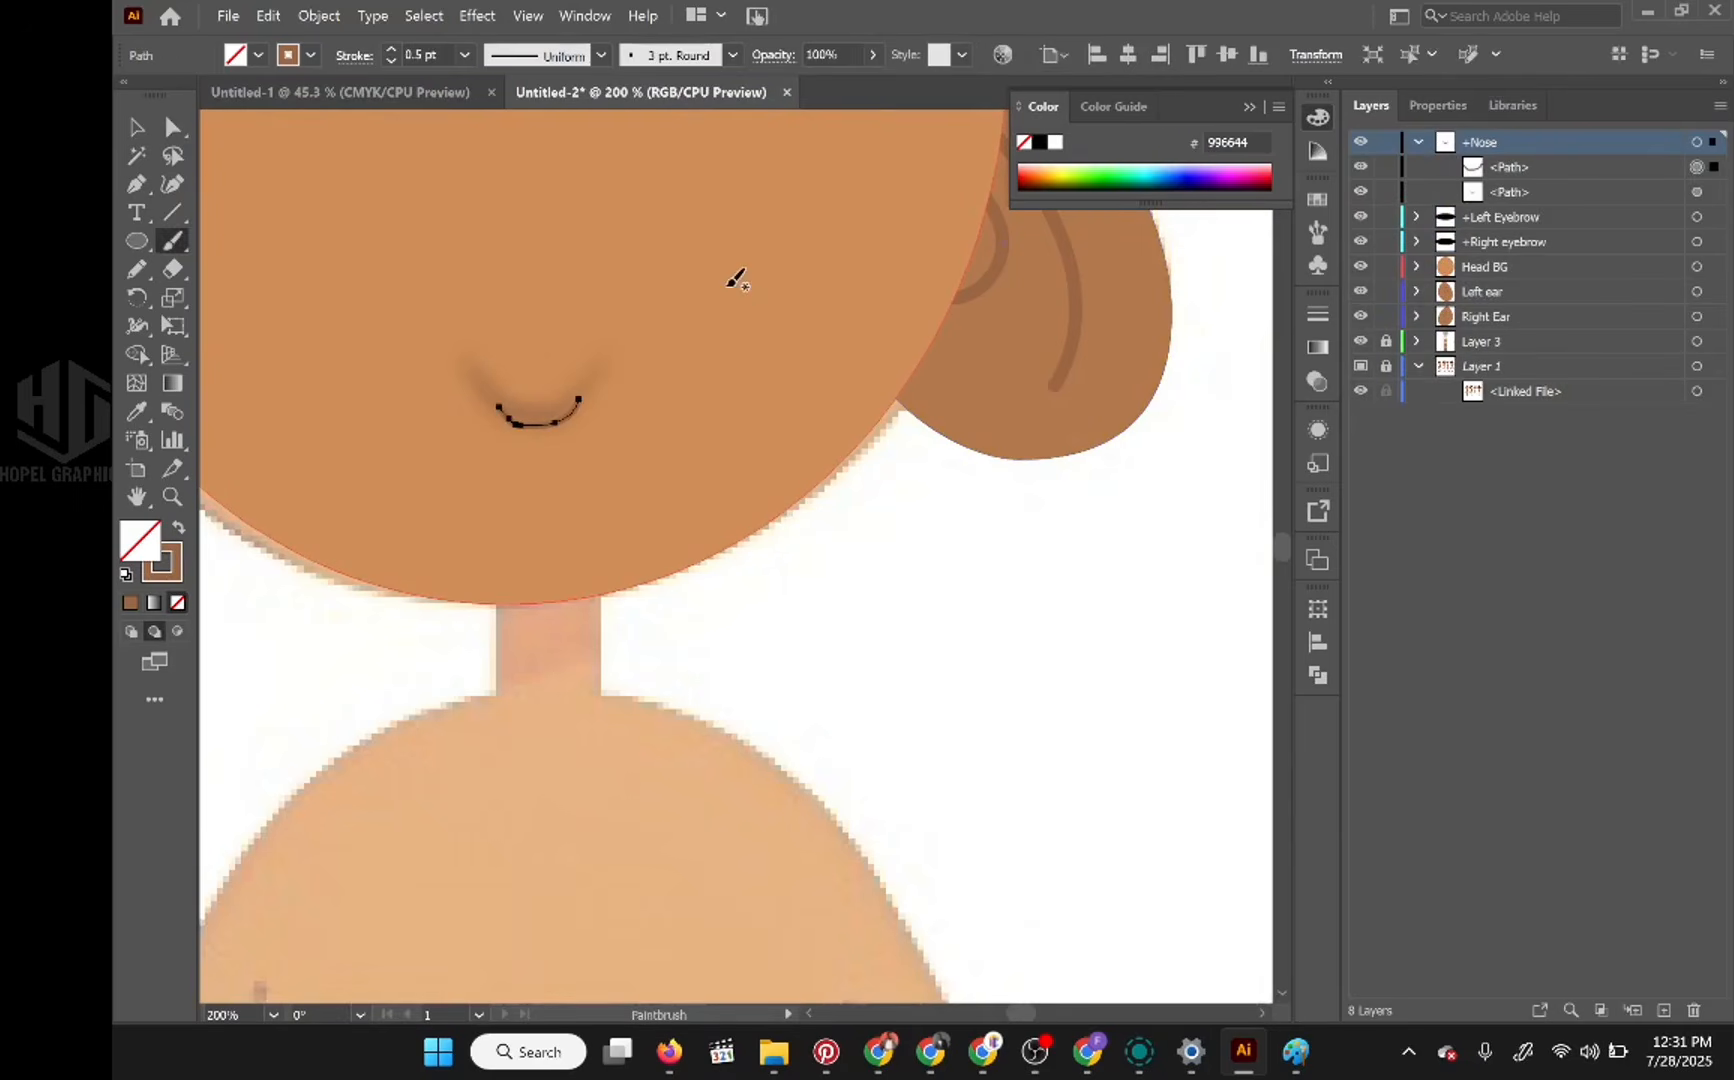
mouse_move(590, 379)
left_mouse_down()
mouse_move(538, 429)
mouse_move(461, 378)
left_mouse_up()
key("ctrl+shift+a")
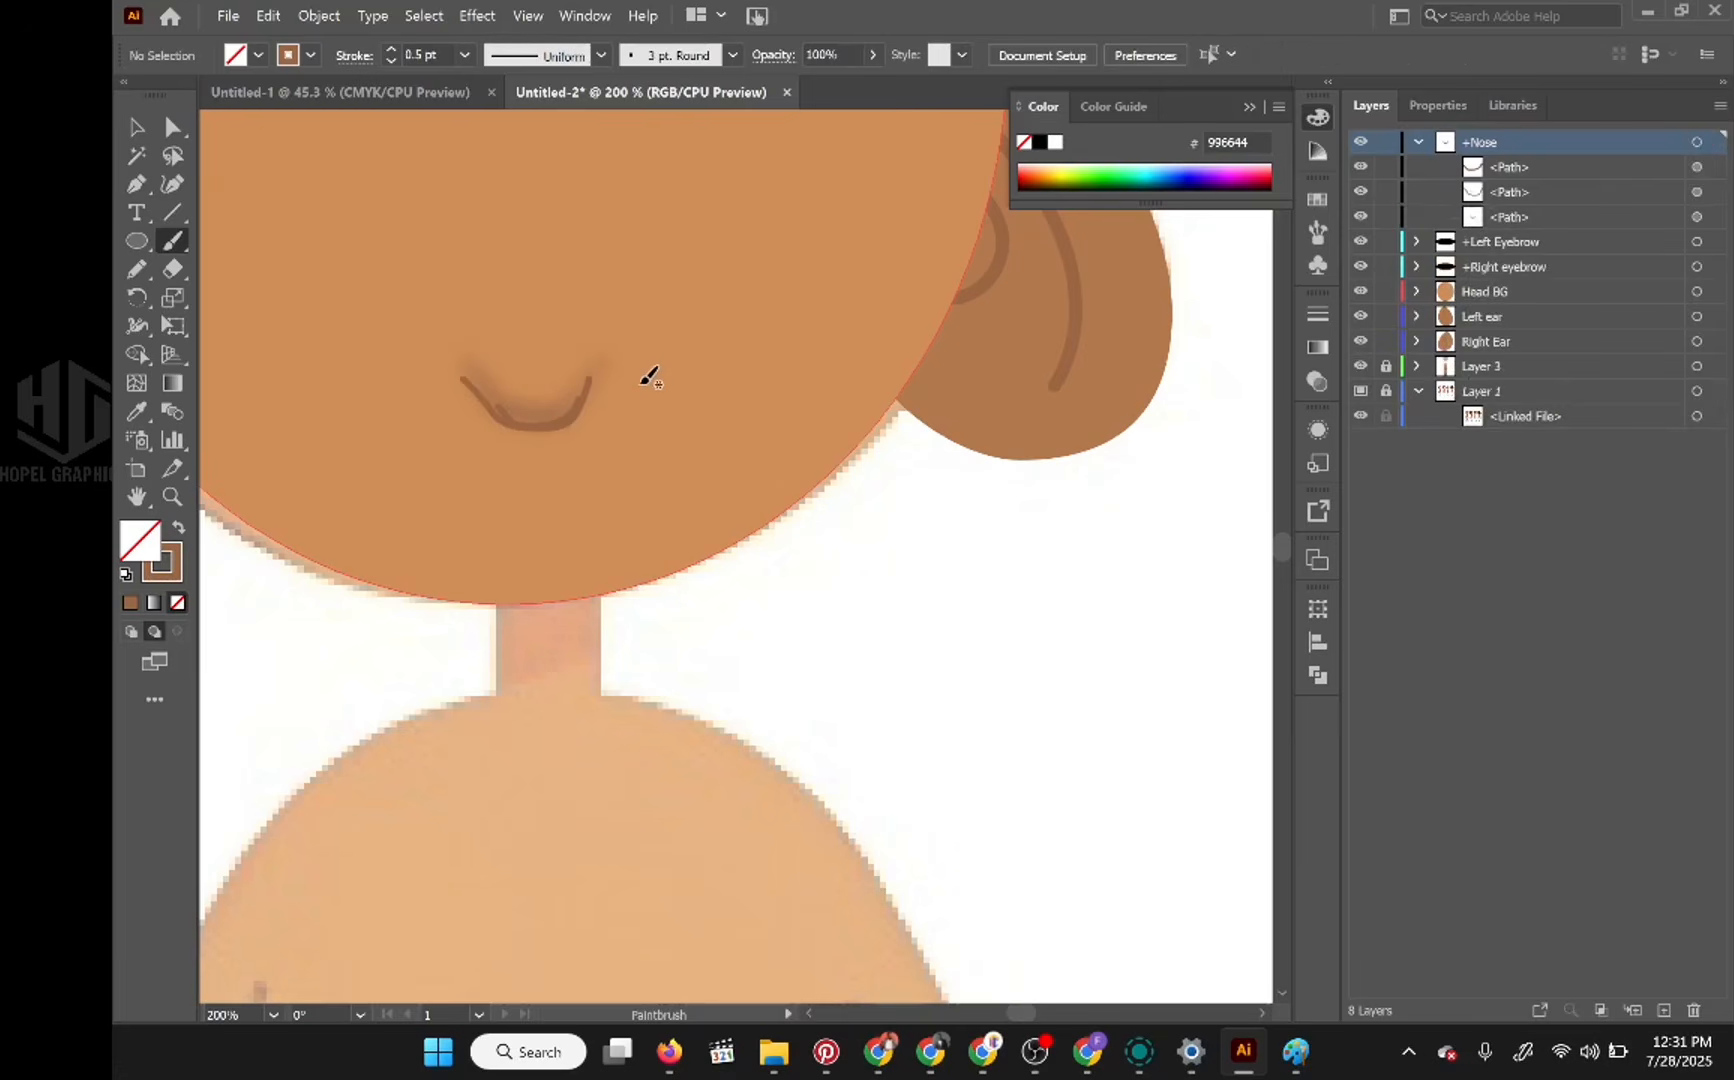
Step: Remove both brown nose strokes and paint a black 0.5 pt U-shaped stroke over the blurred nose on the +Nose layer
key("ctrl+z")
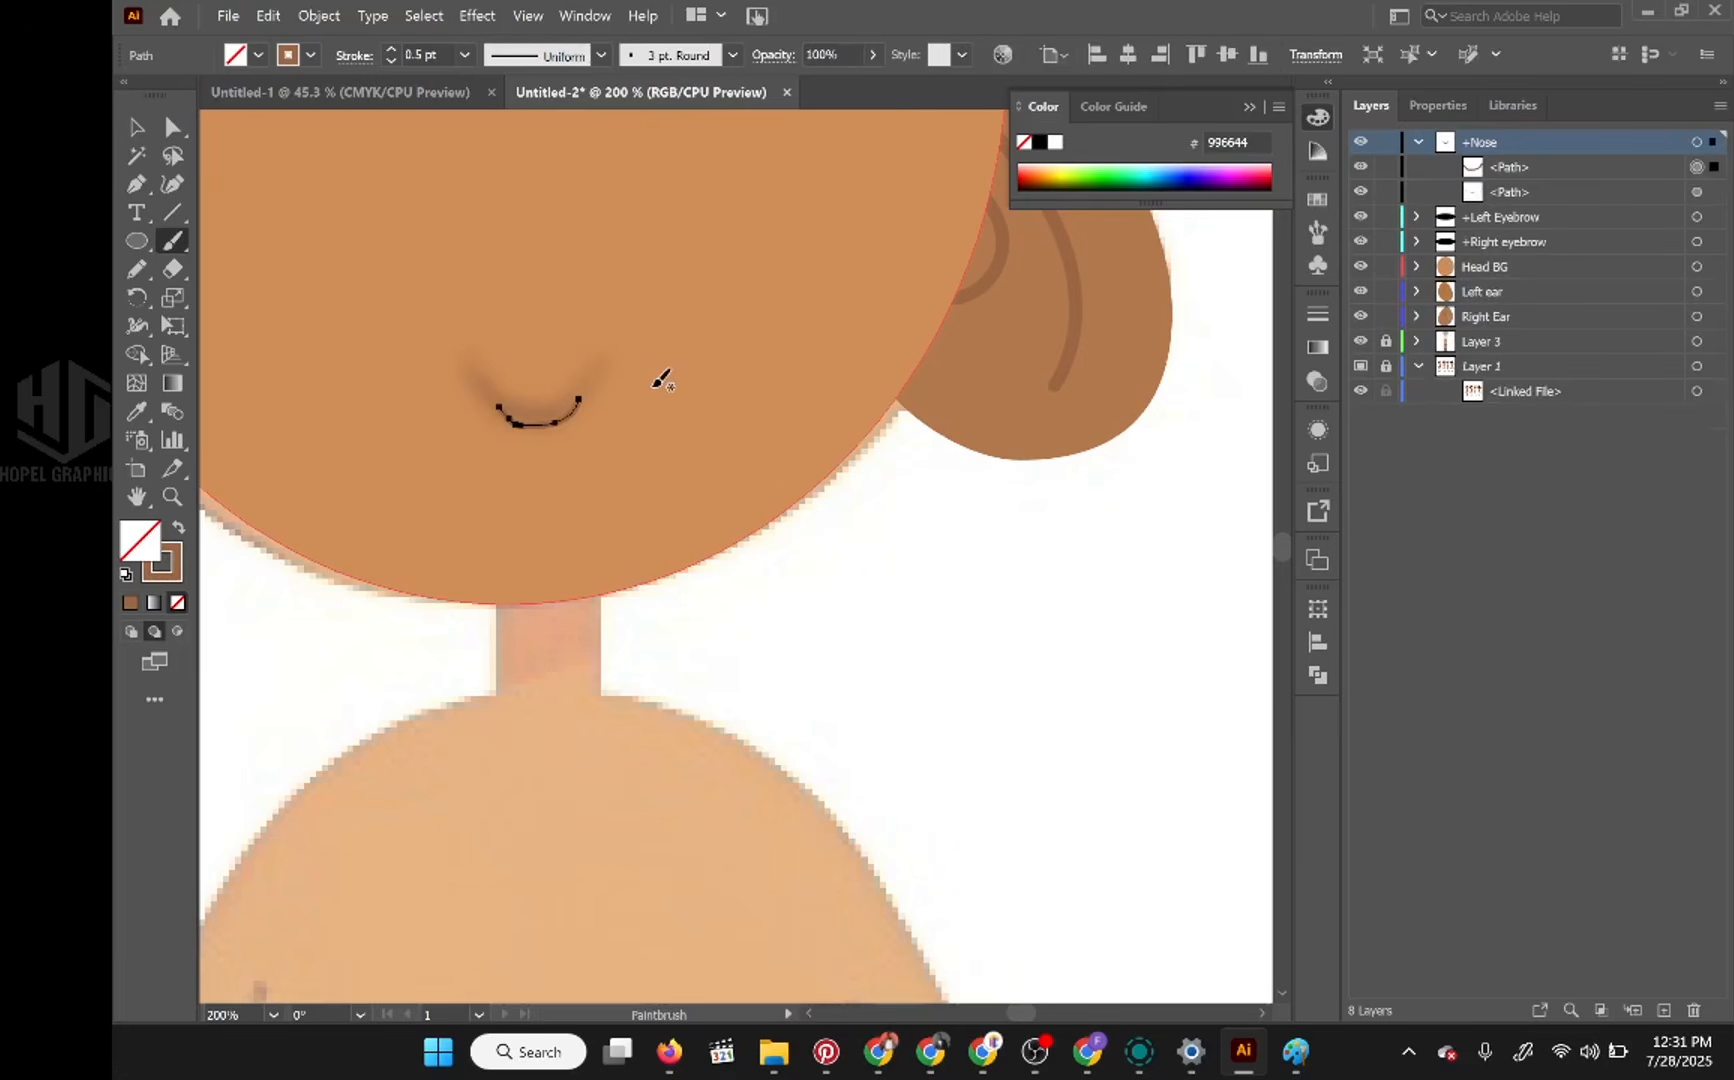
key("Delete")
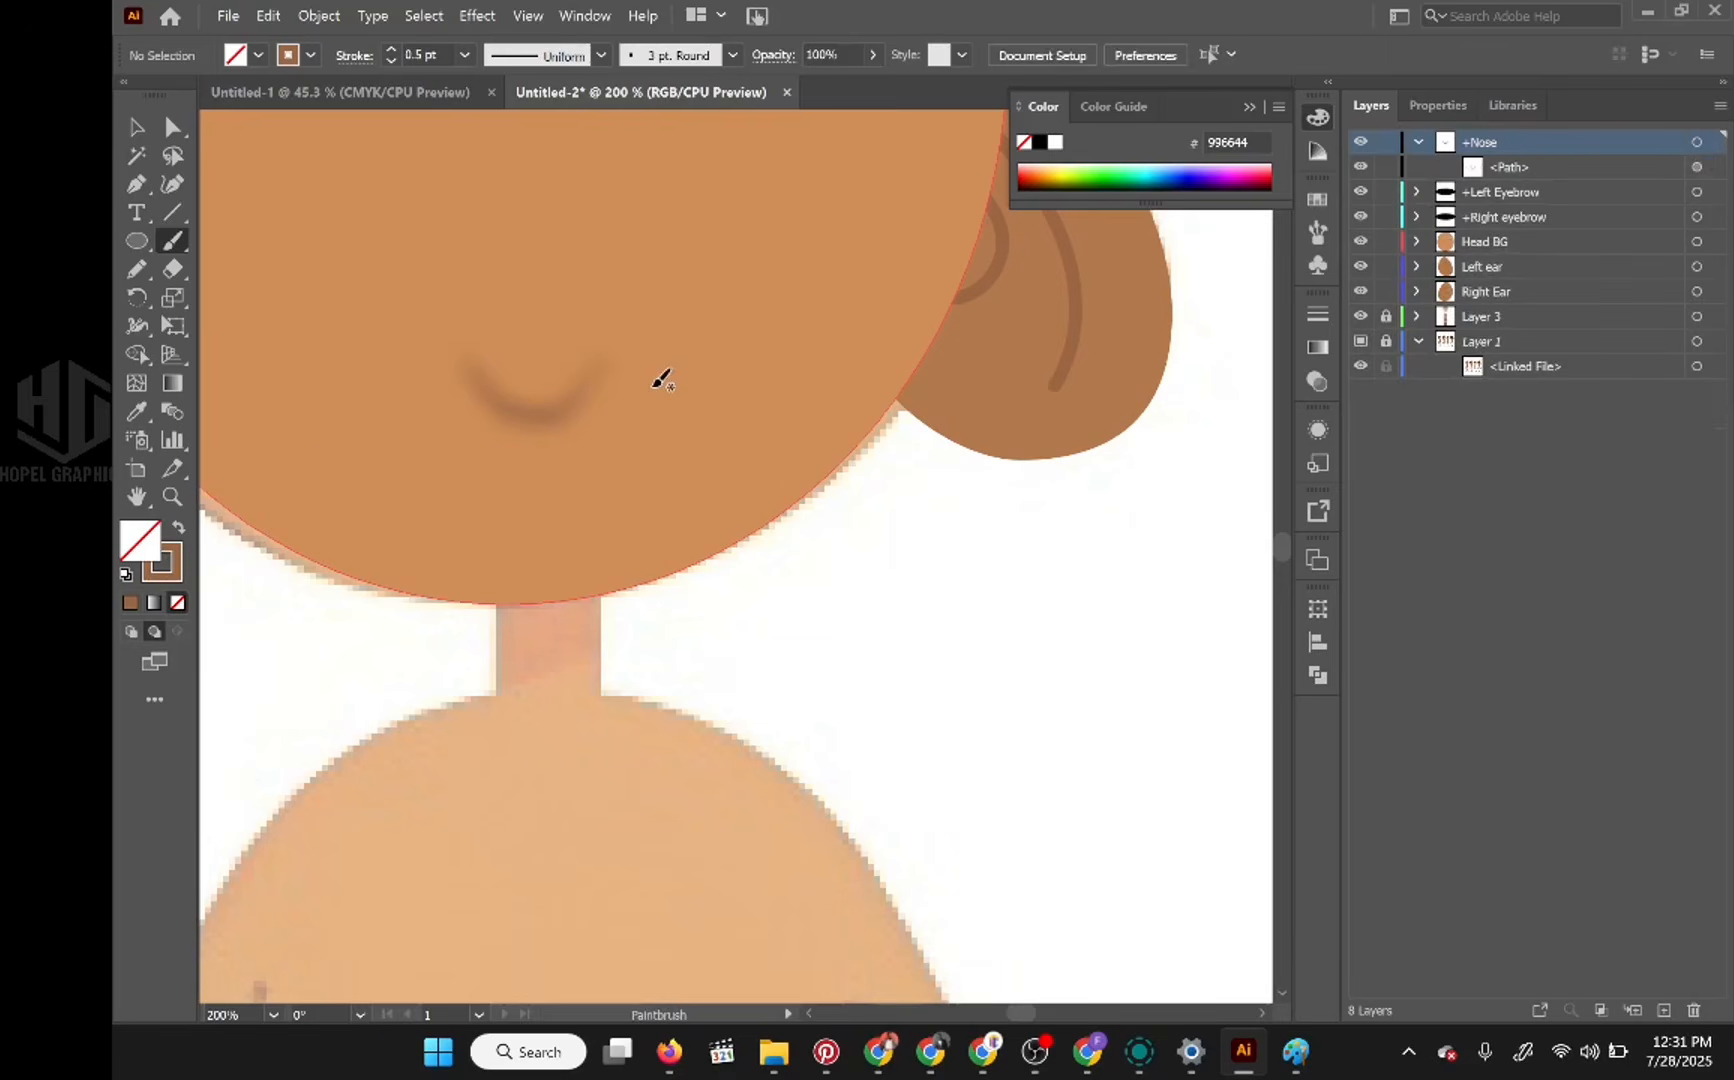
left_click(163, 563)
left_click(1039, 145)
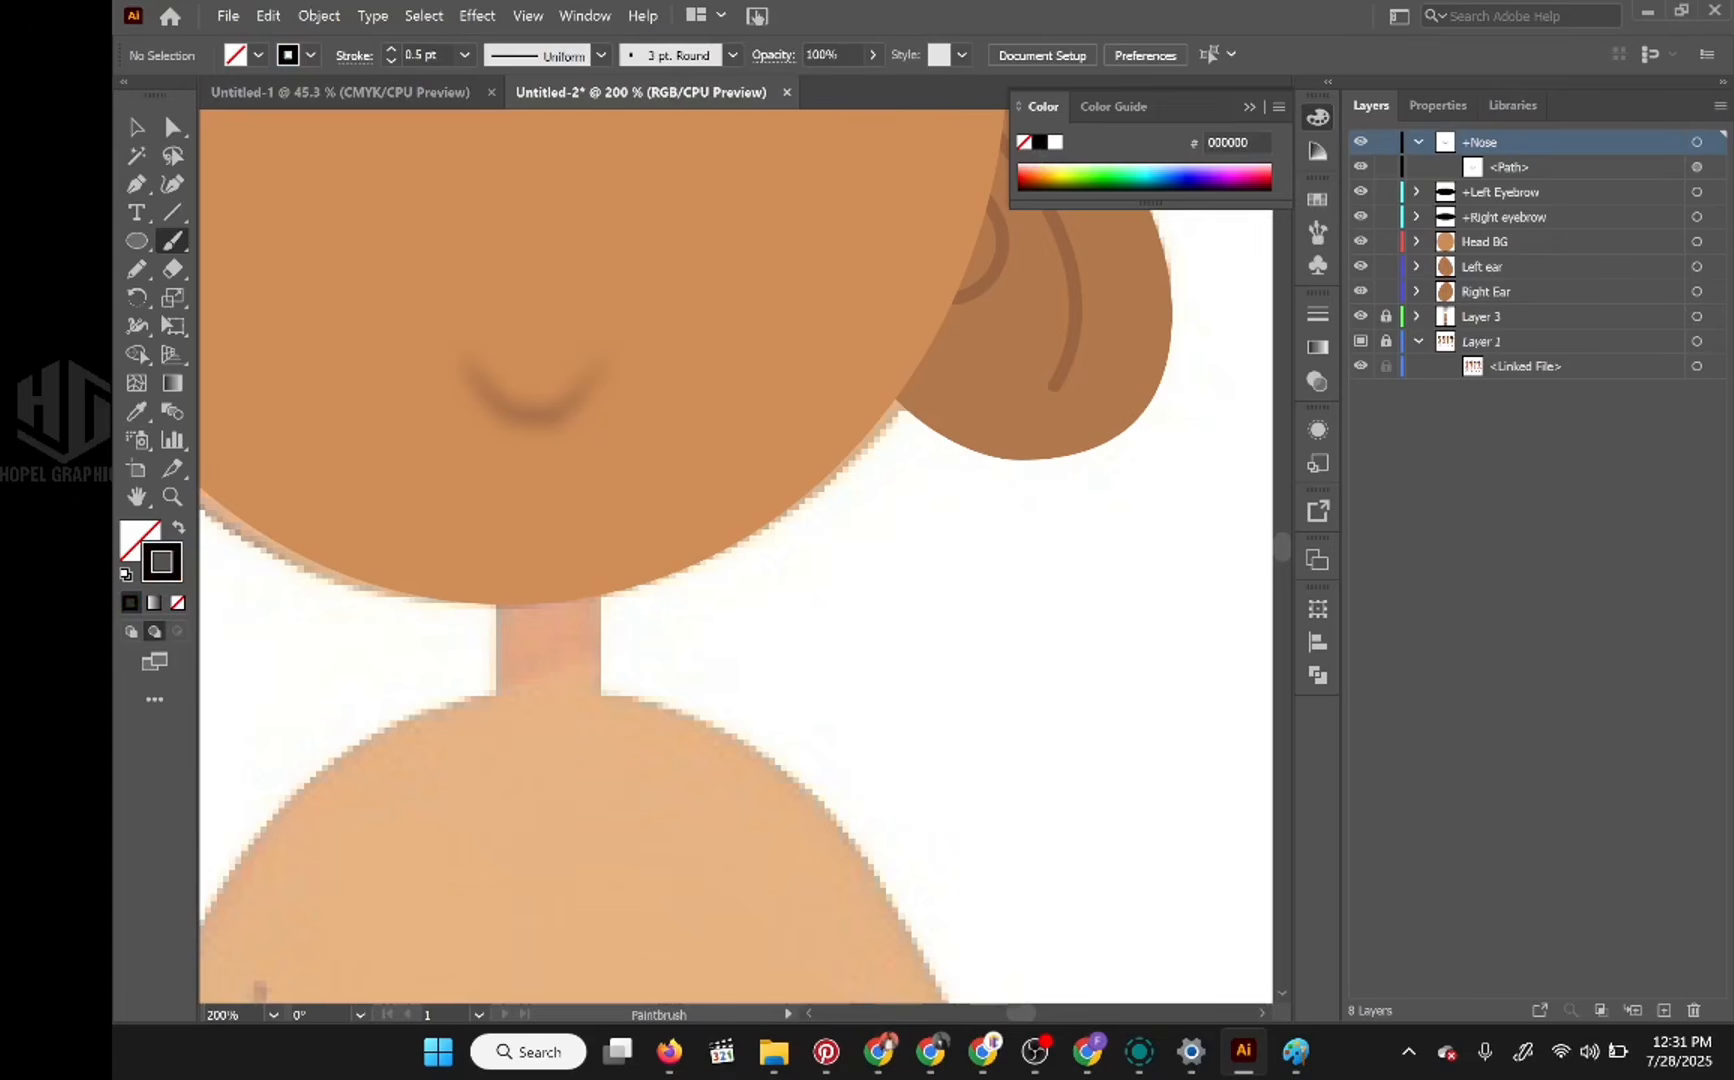
left_click_drag(599, 349, 570, 403)
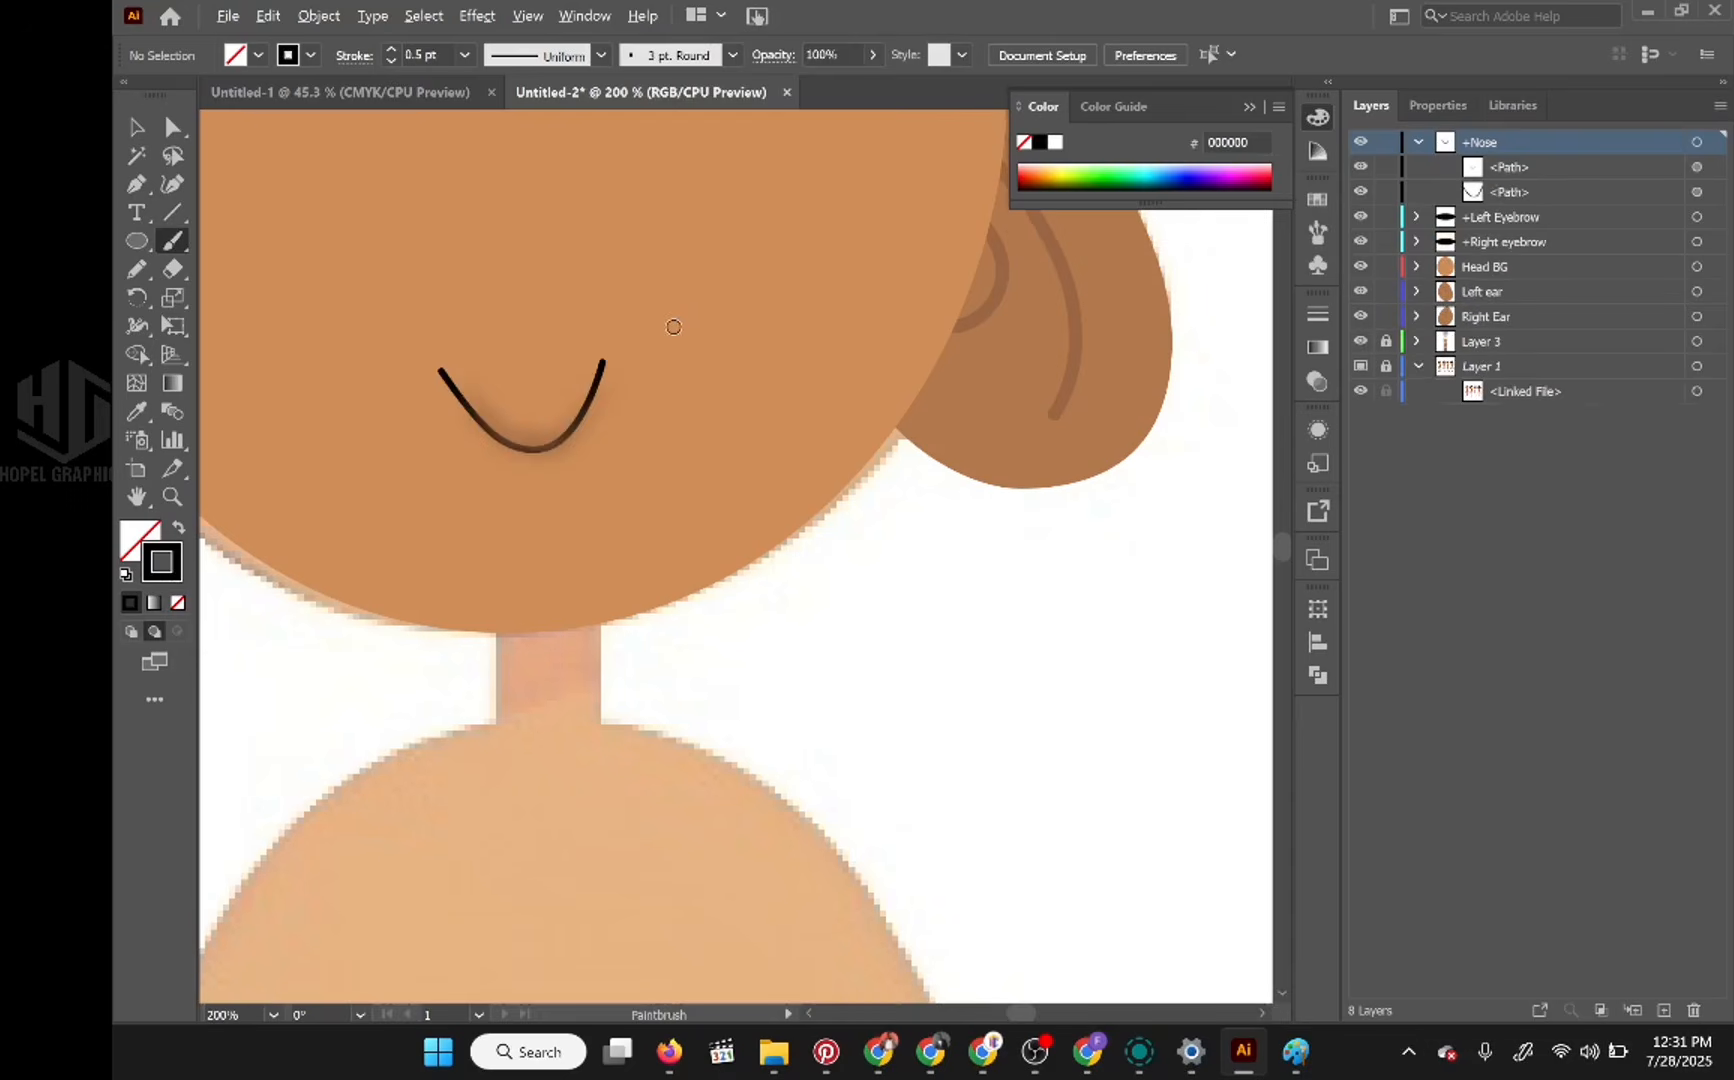
Step: Collapse the +Nose layer and hide the Head BG layer to uncover the reference eyes
scroll(674, 327, "down", 2)
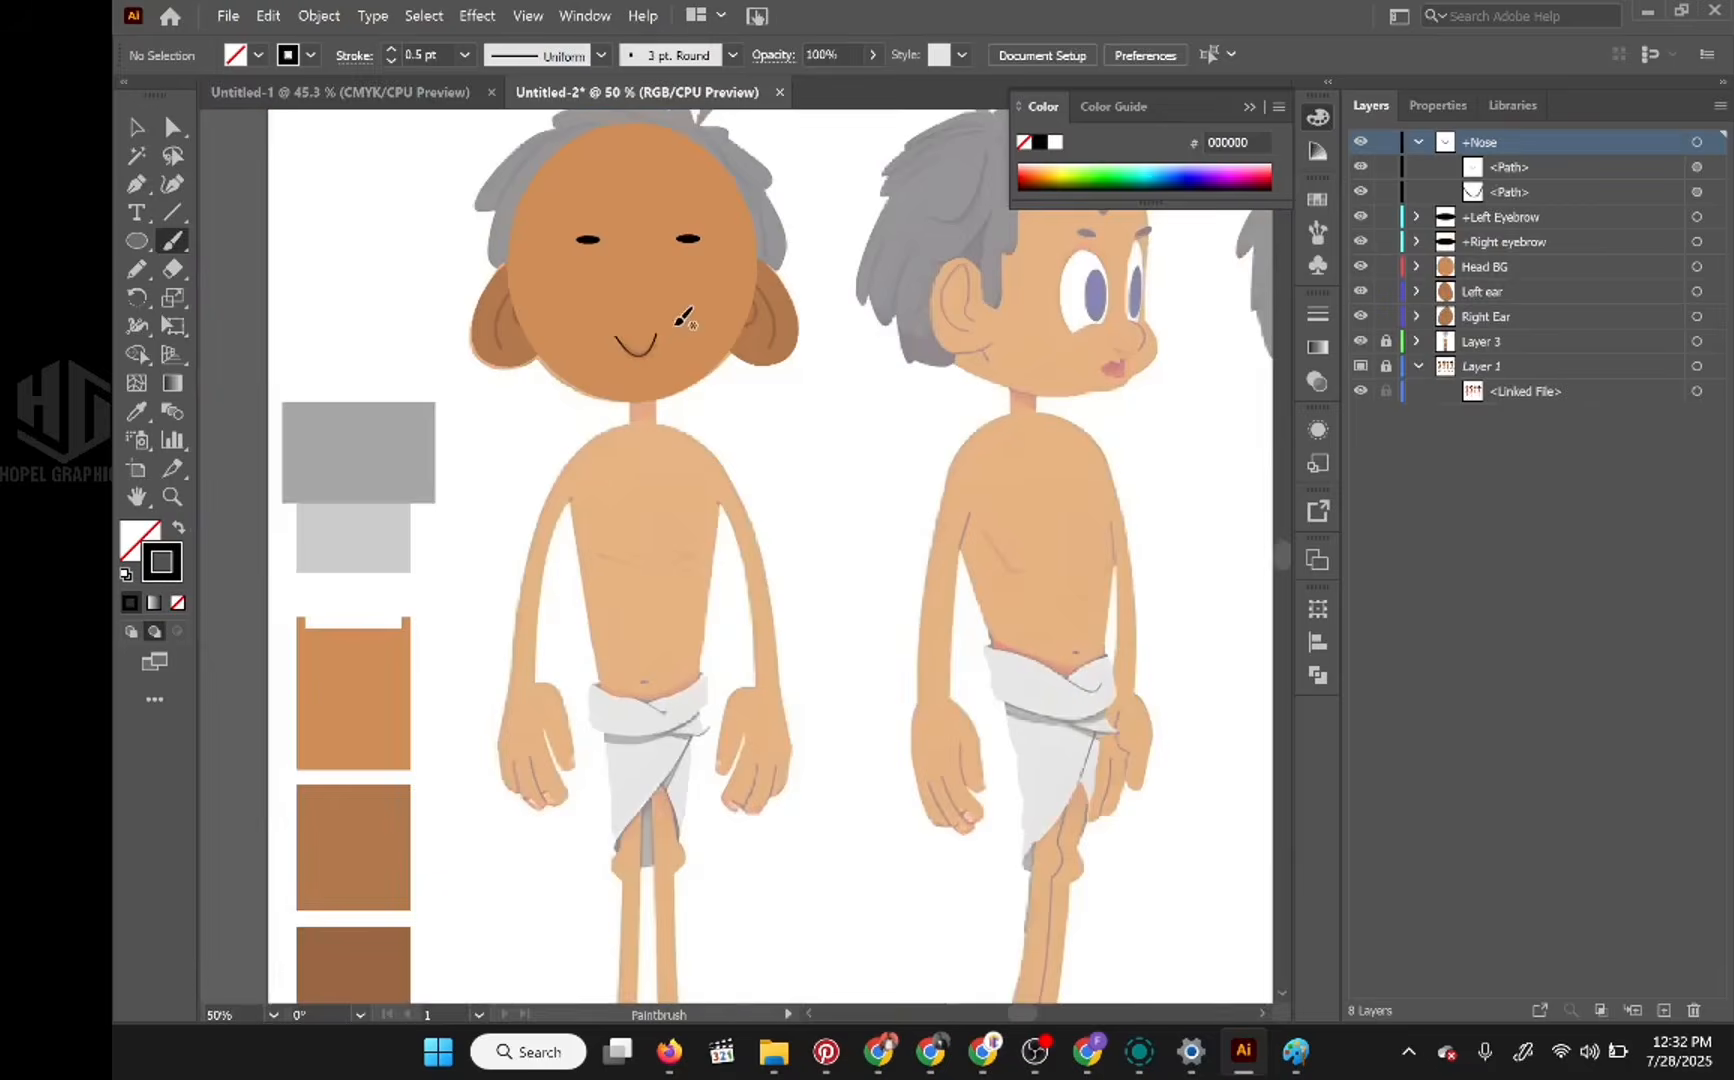
left_click_drag(788, 278, 806, 428)
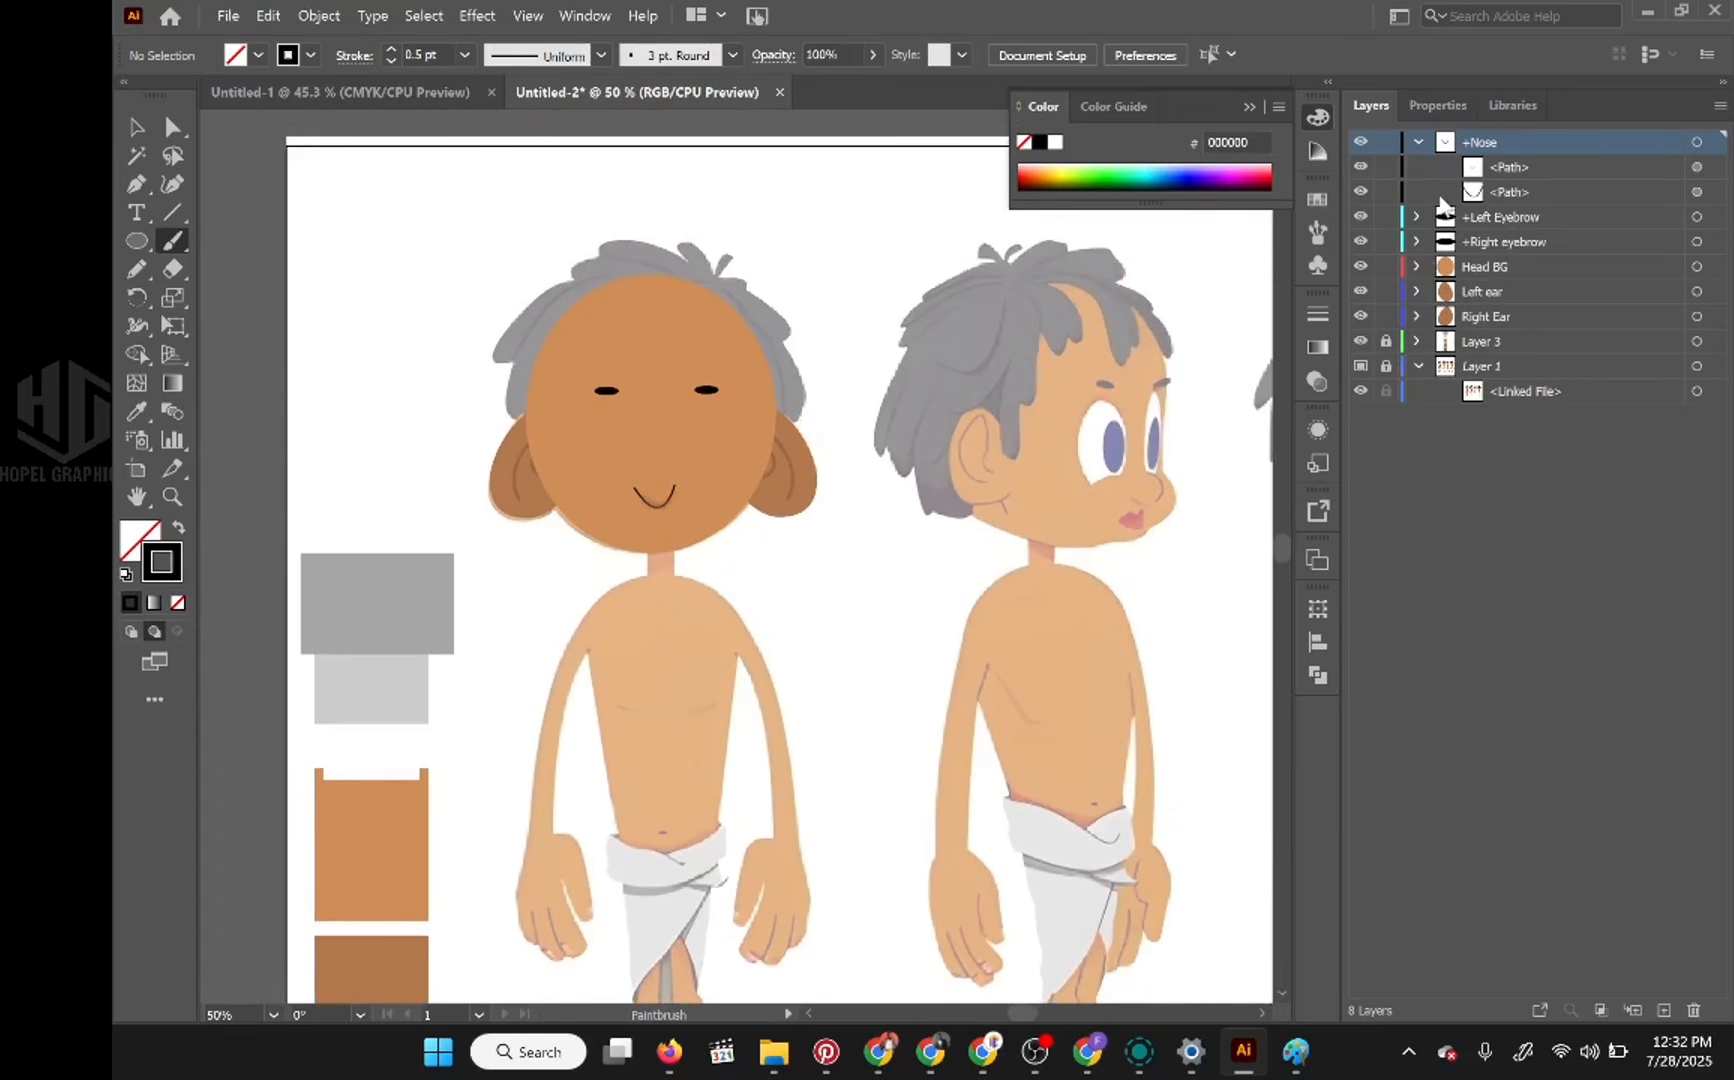
left_click(1416, 141)
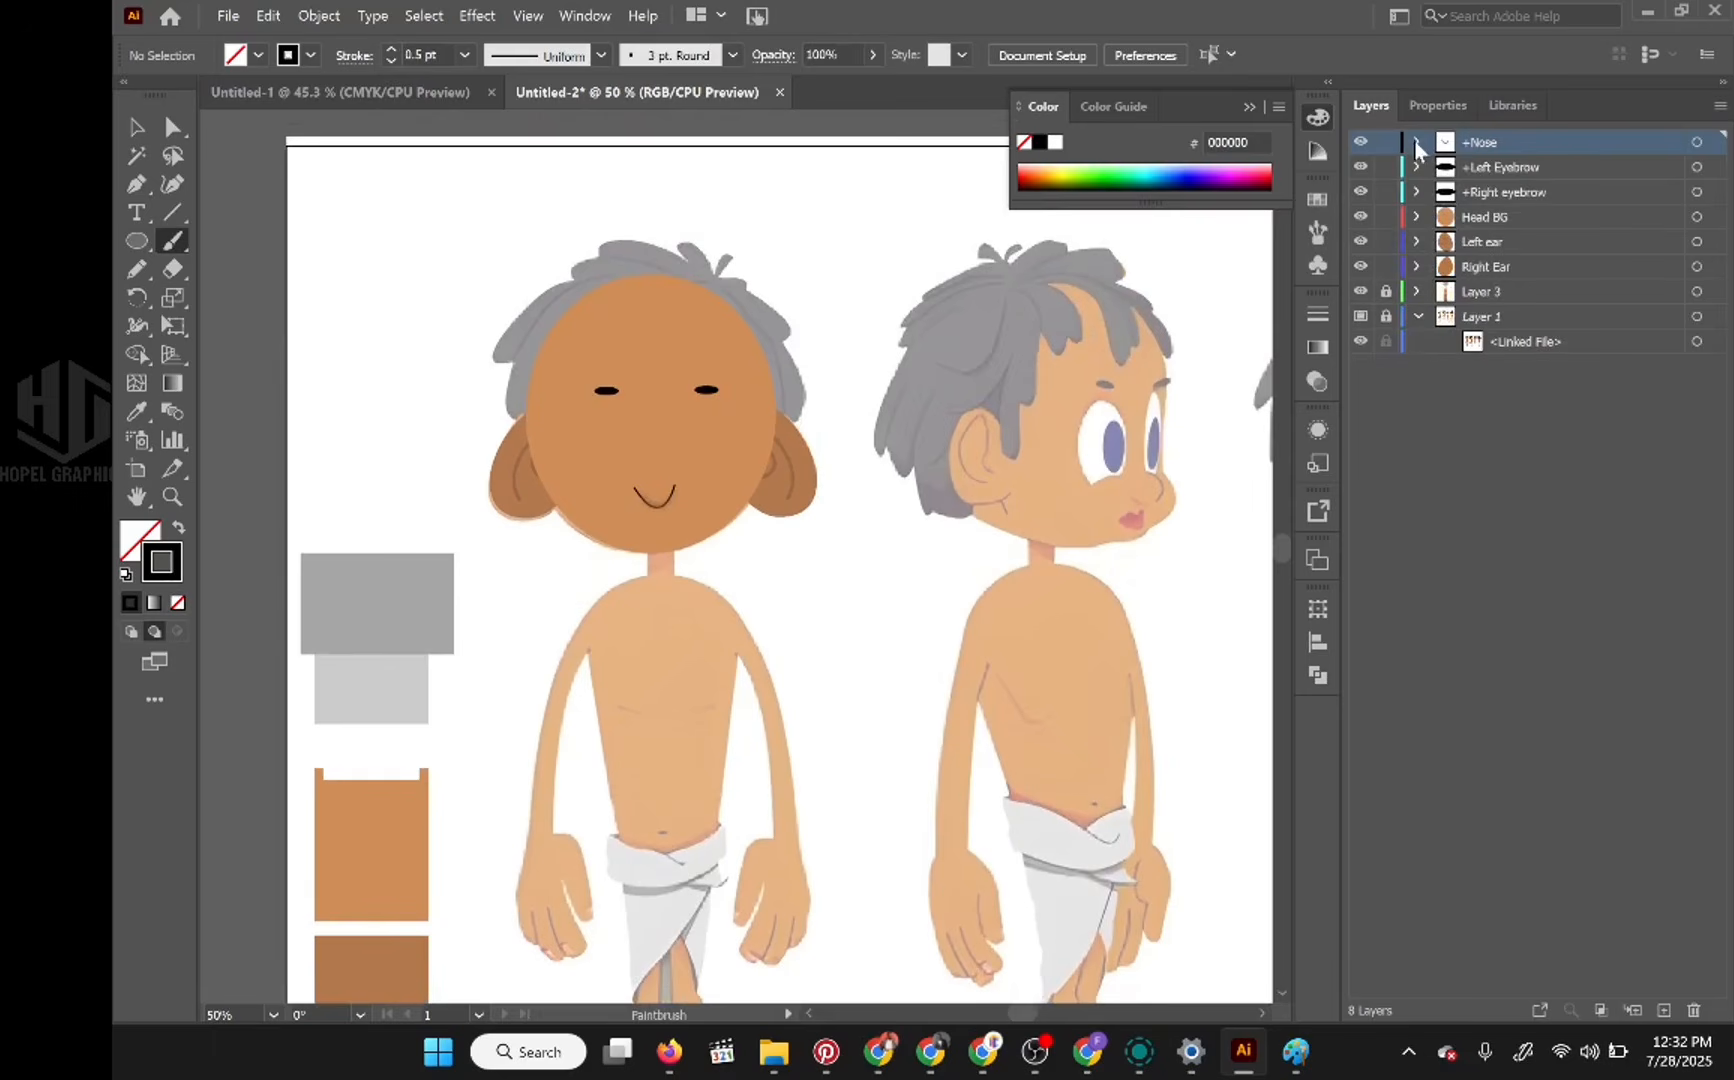
left_click(1360, 218)
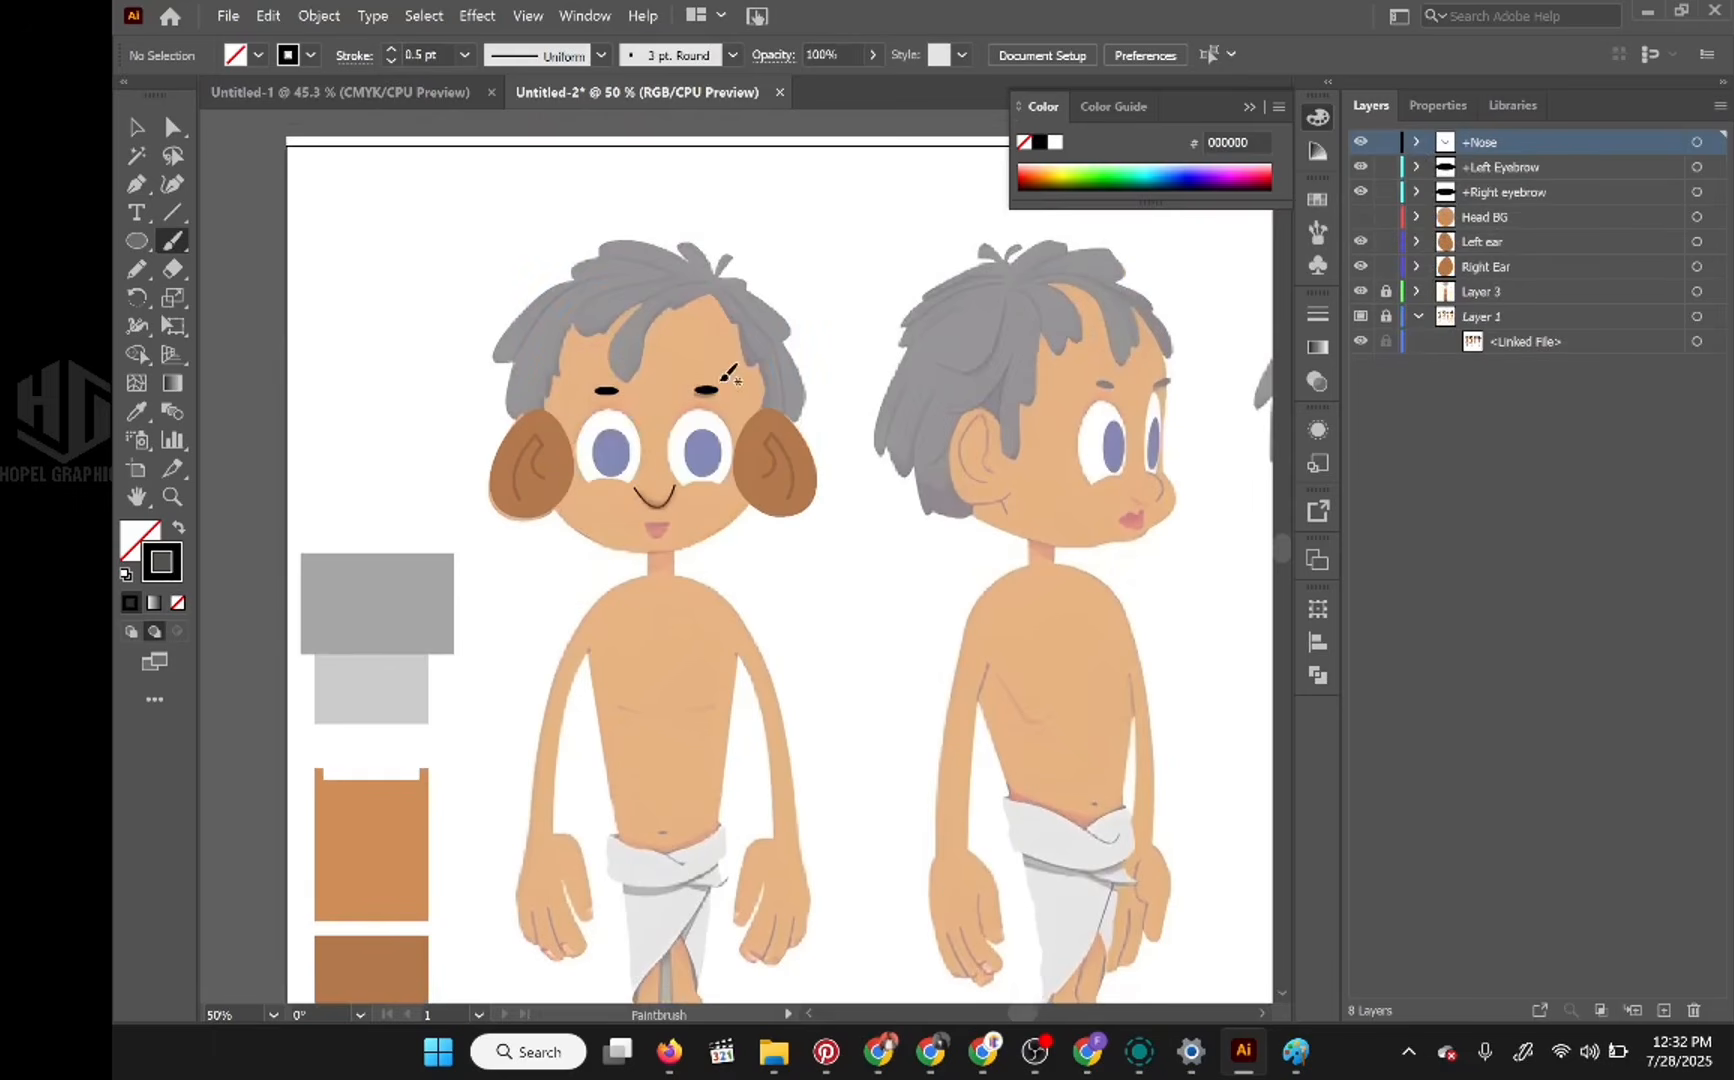
scroll(676, 460, "up", 3)
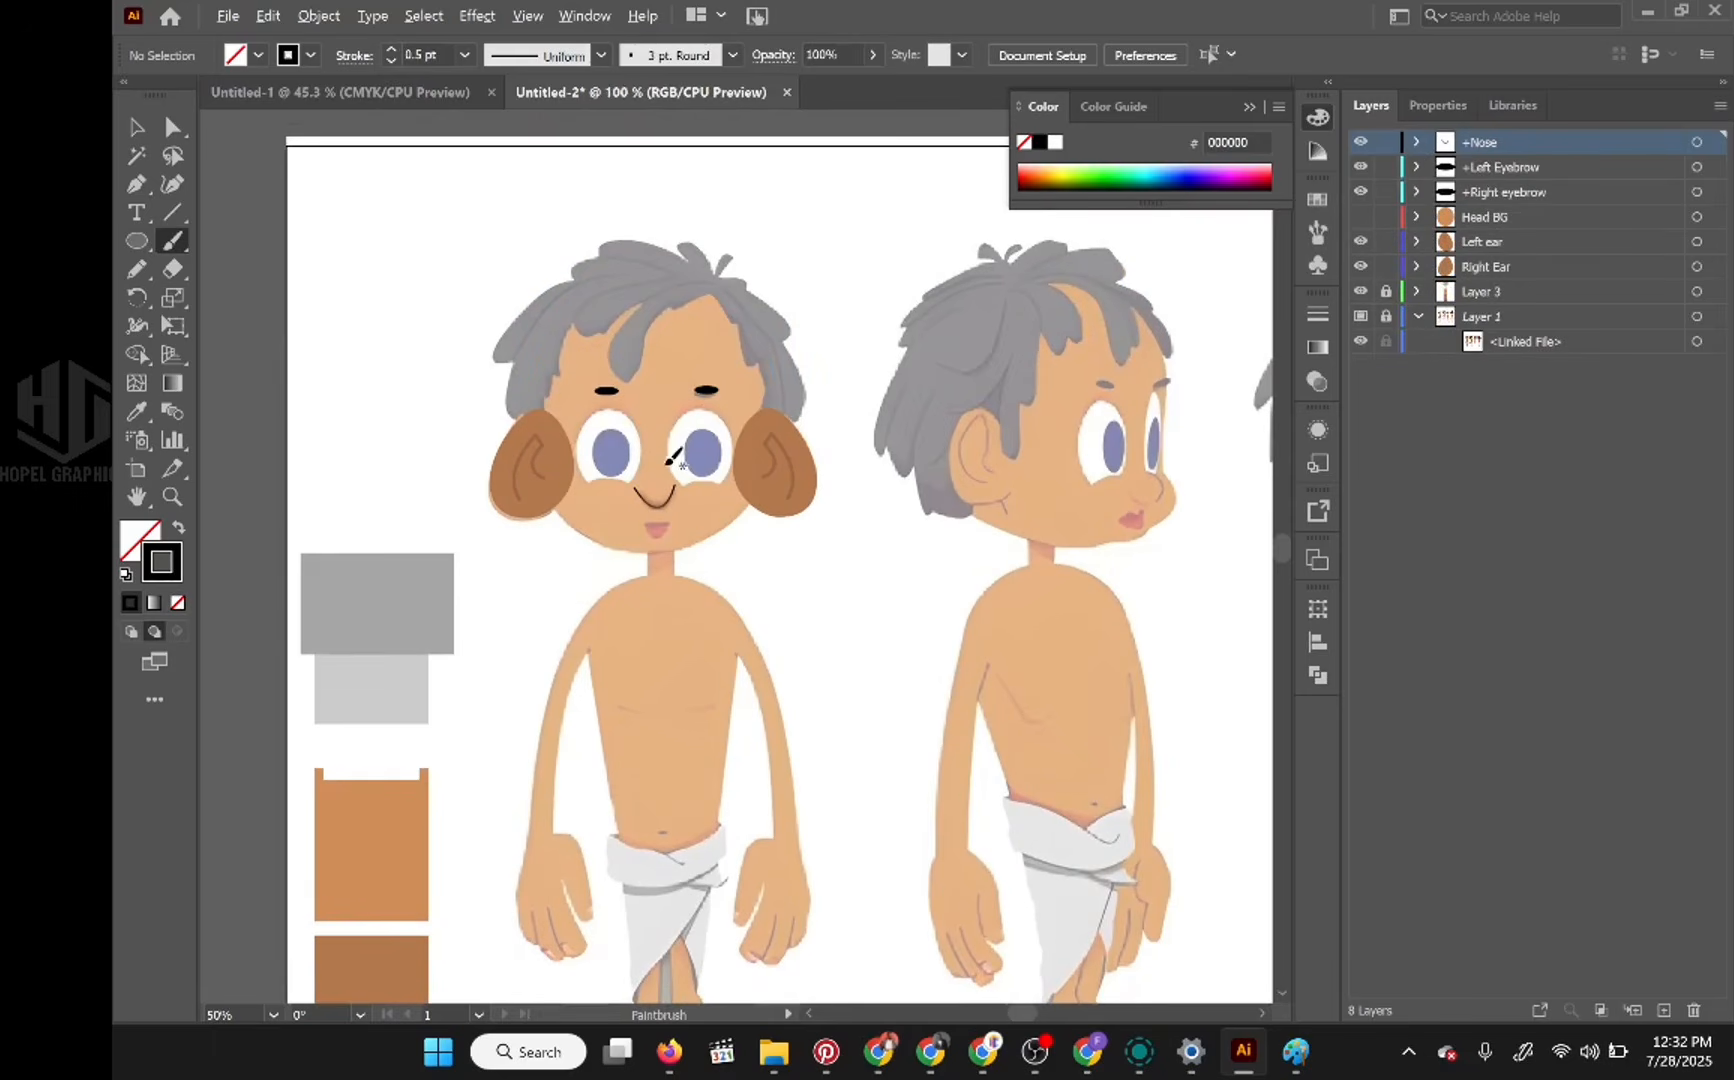
scroll(670, 450, "down", 1)
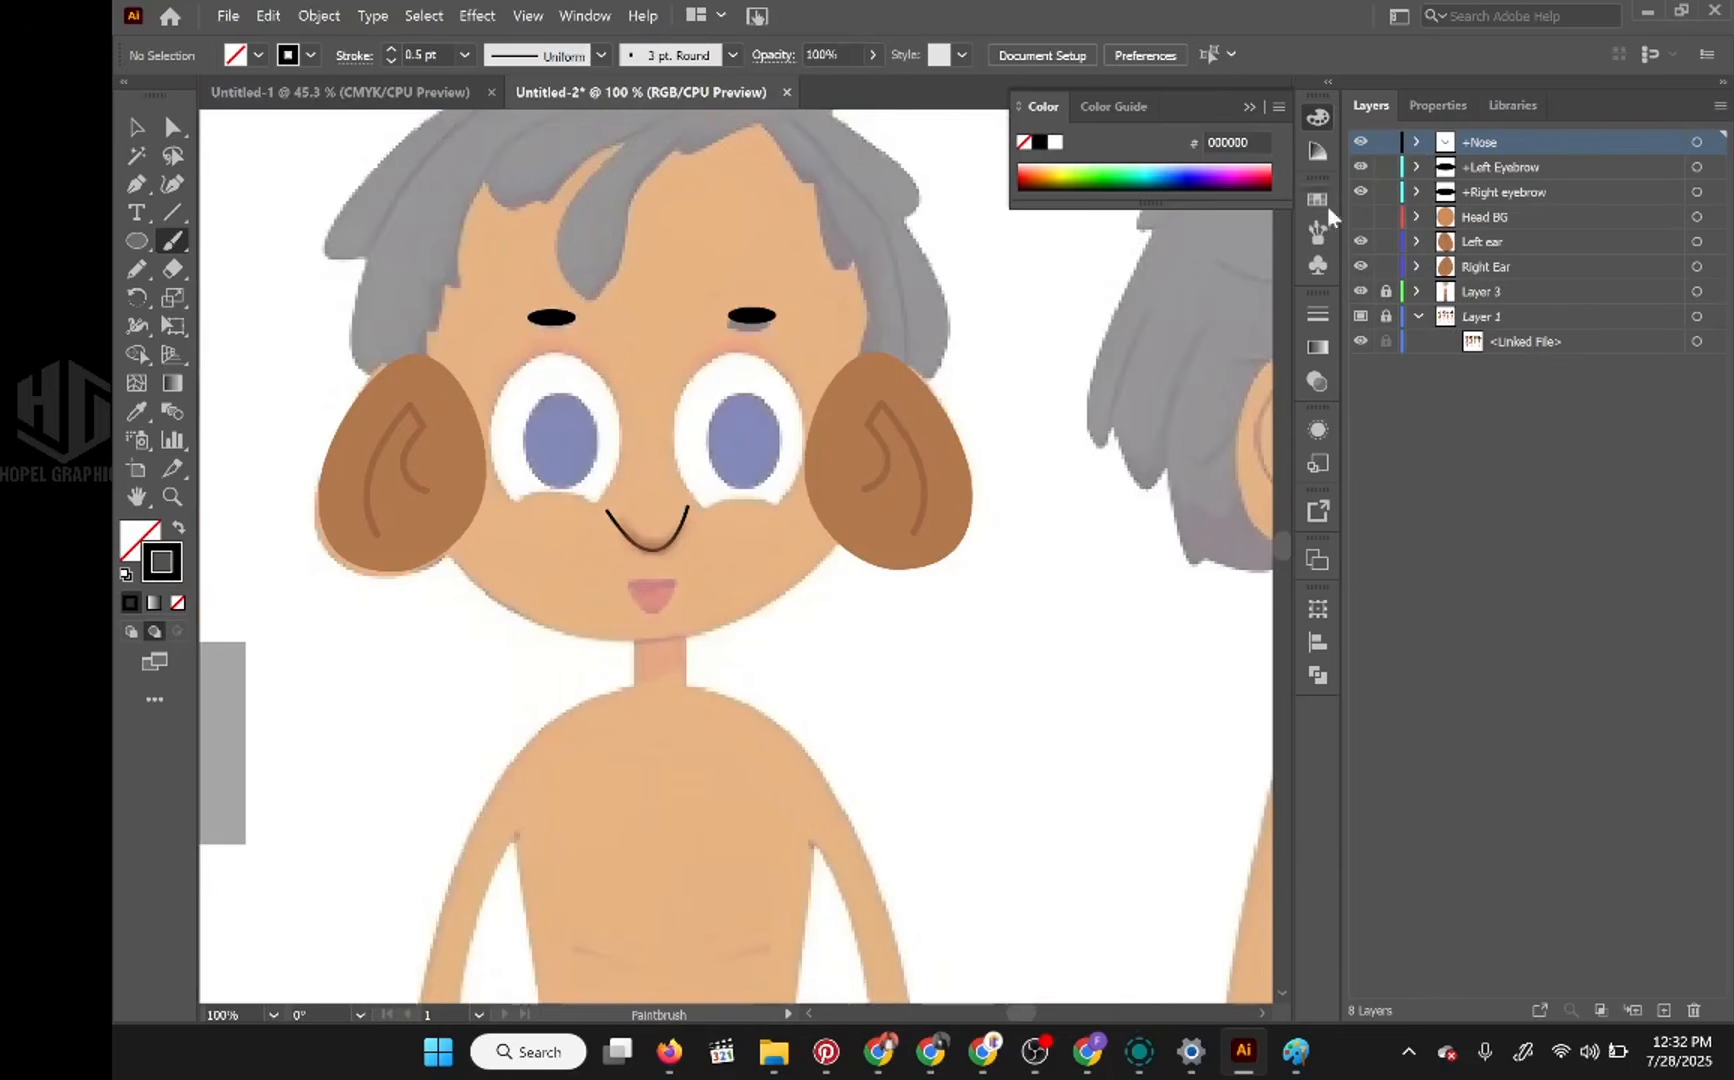
Step: Add a new layer named Right Eyeball between +Nose and +Left Eyebrow
left_click(1664, 1010)
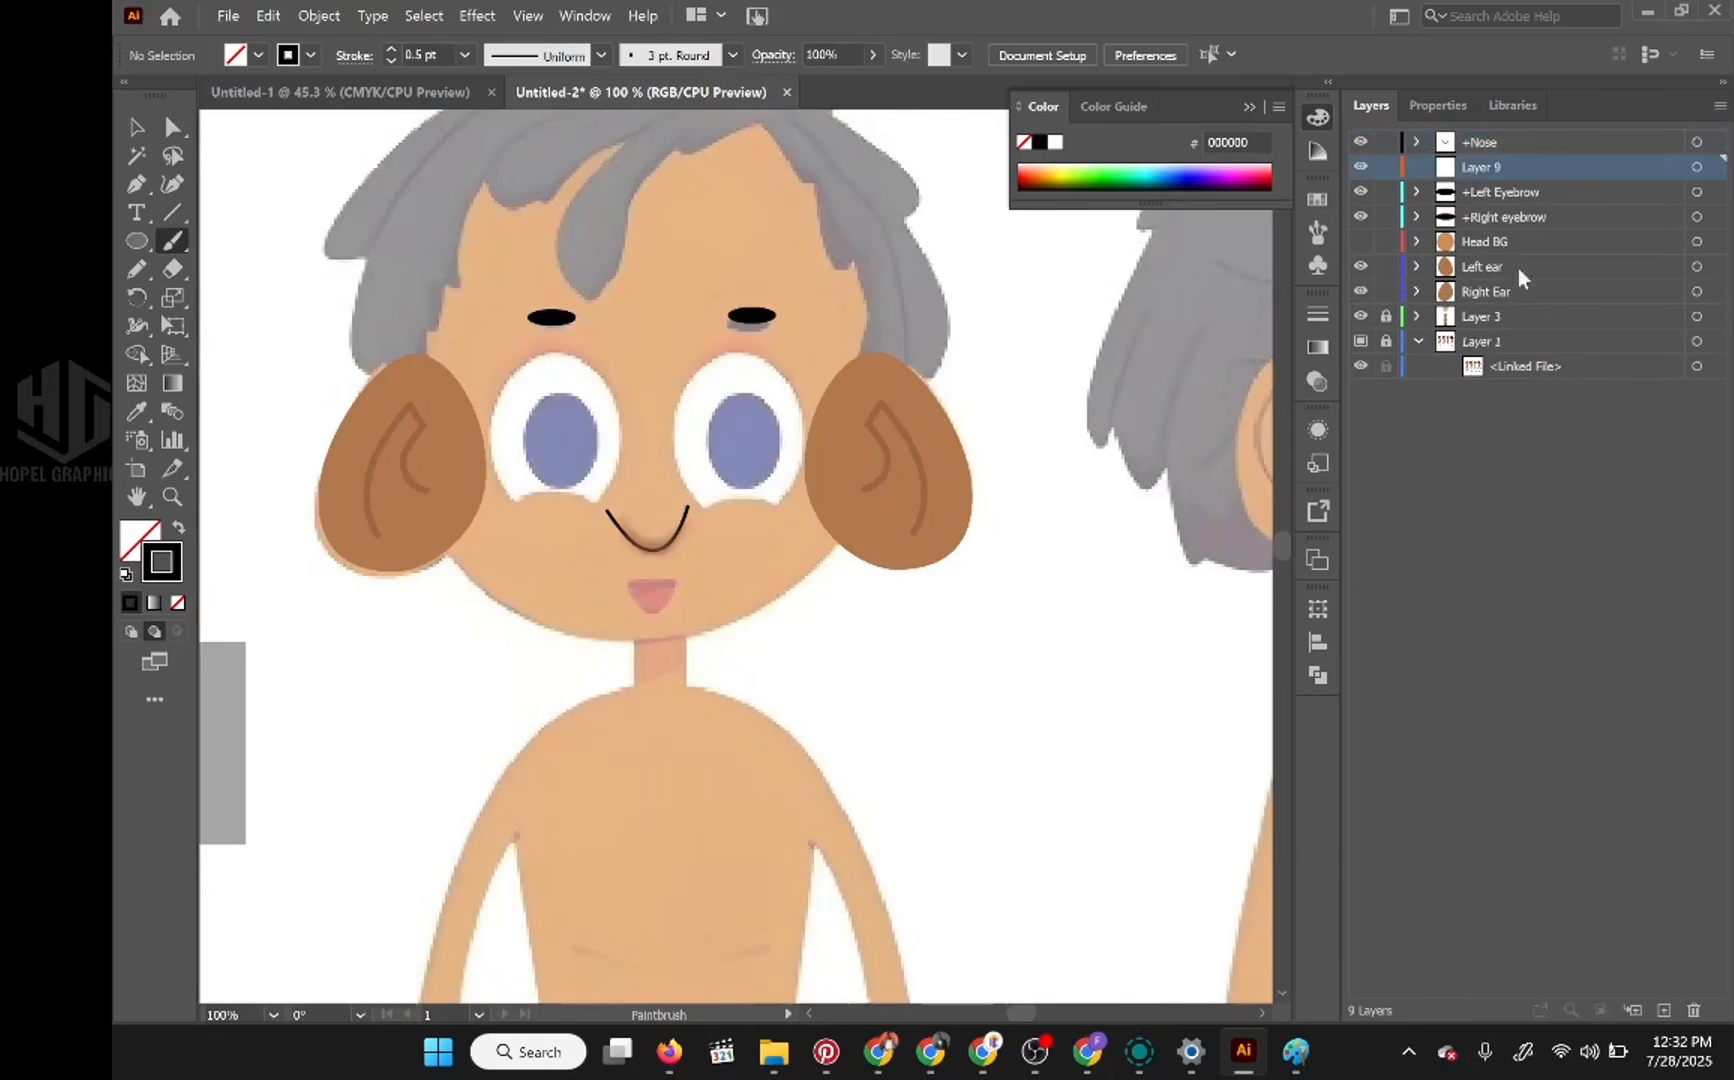
double_click(1482, 168)
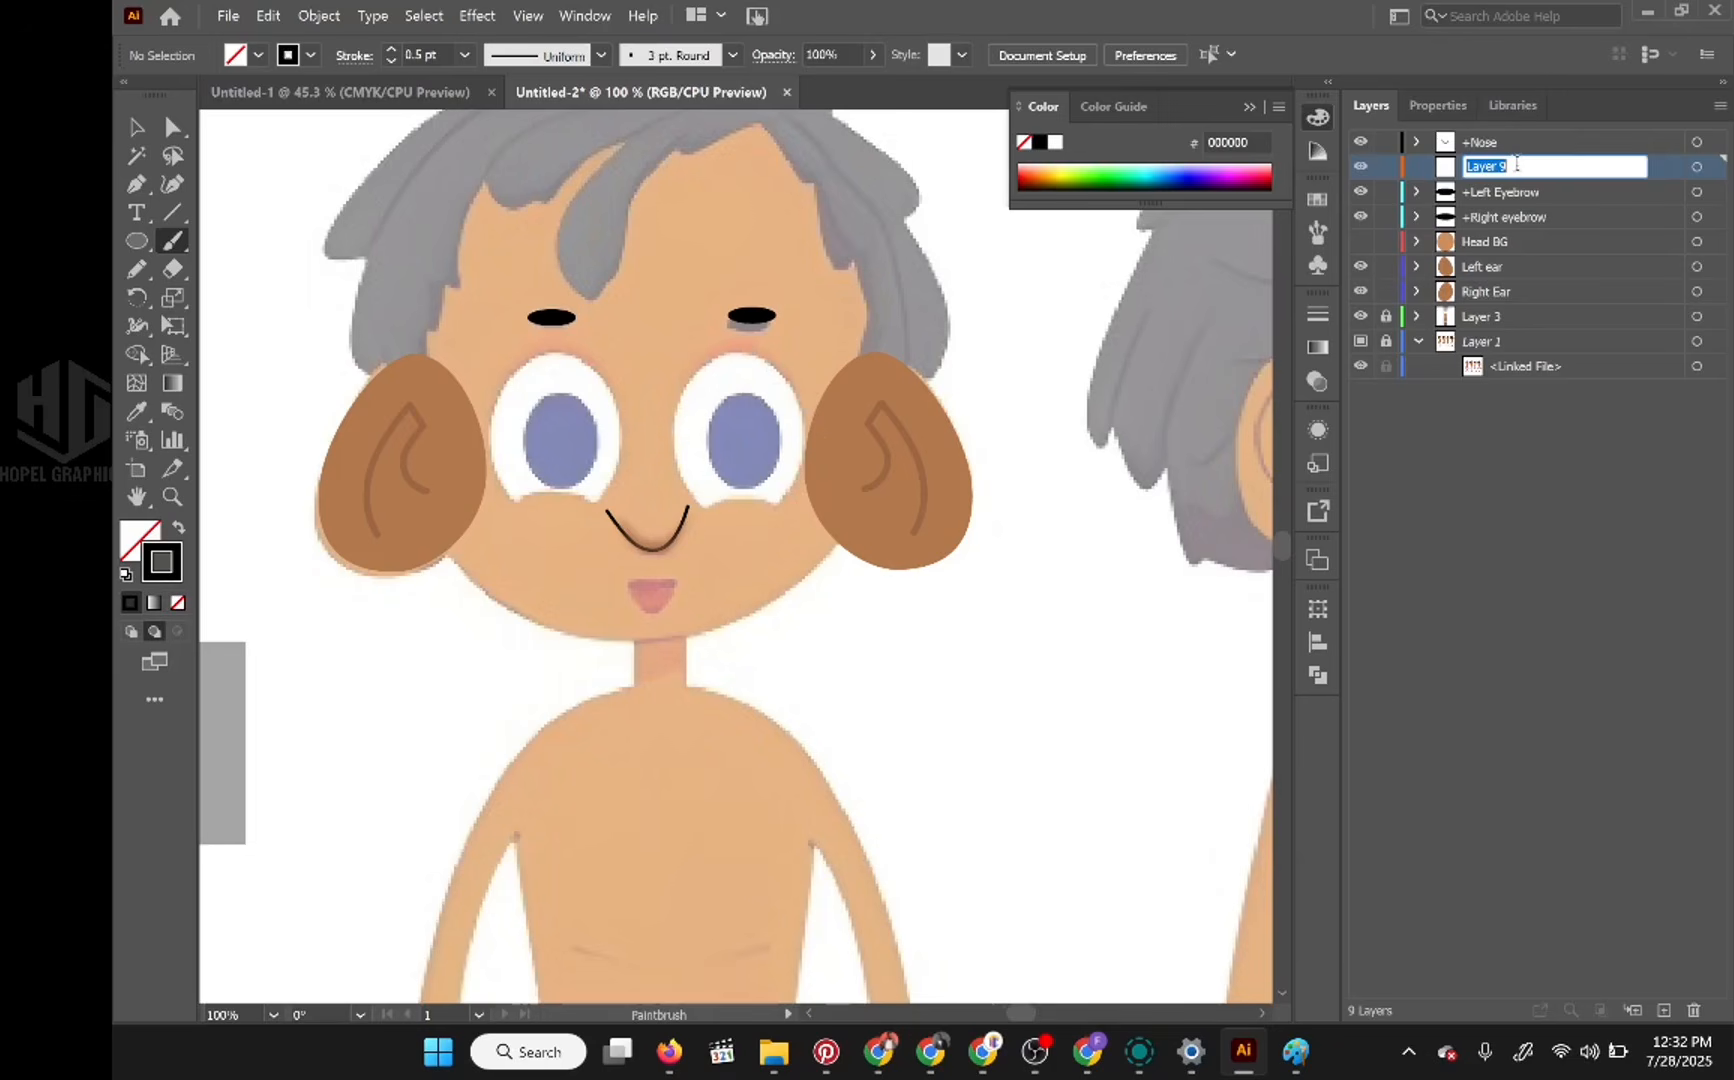
type("Right Eyeball")
key("Return")
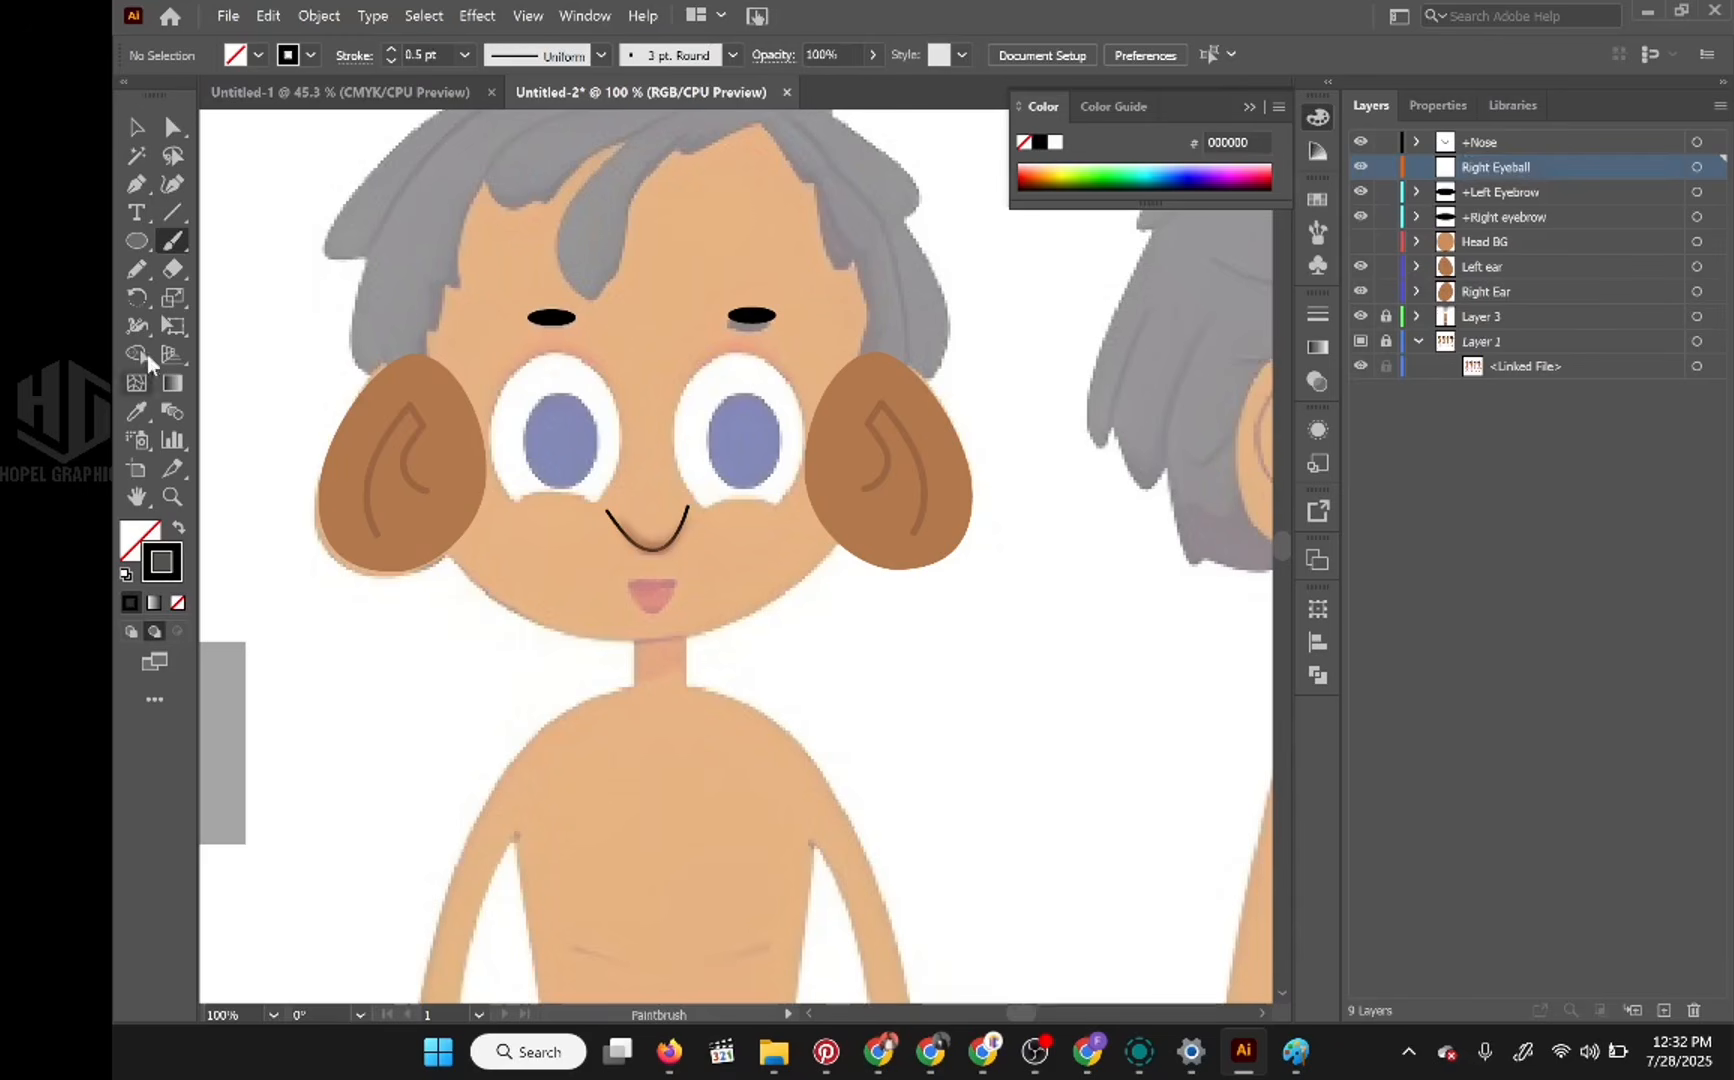
Step: Draw an ellipse over the character's right eyeball on the Right Eyeball layer, filled white with no stroke
left_click(137, 242)
left_click_drag(502, 352, 620, 524)
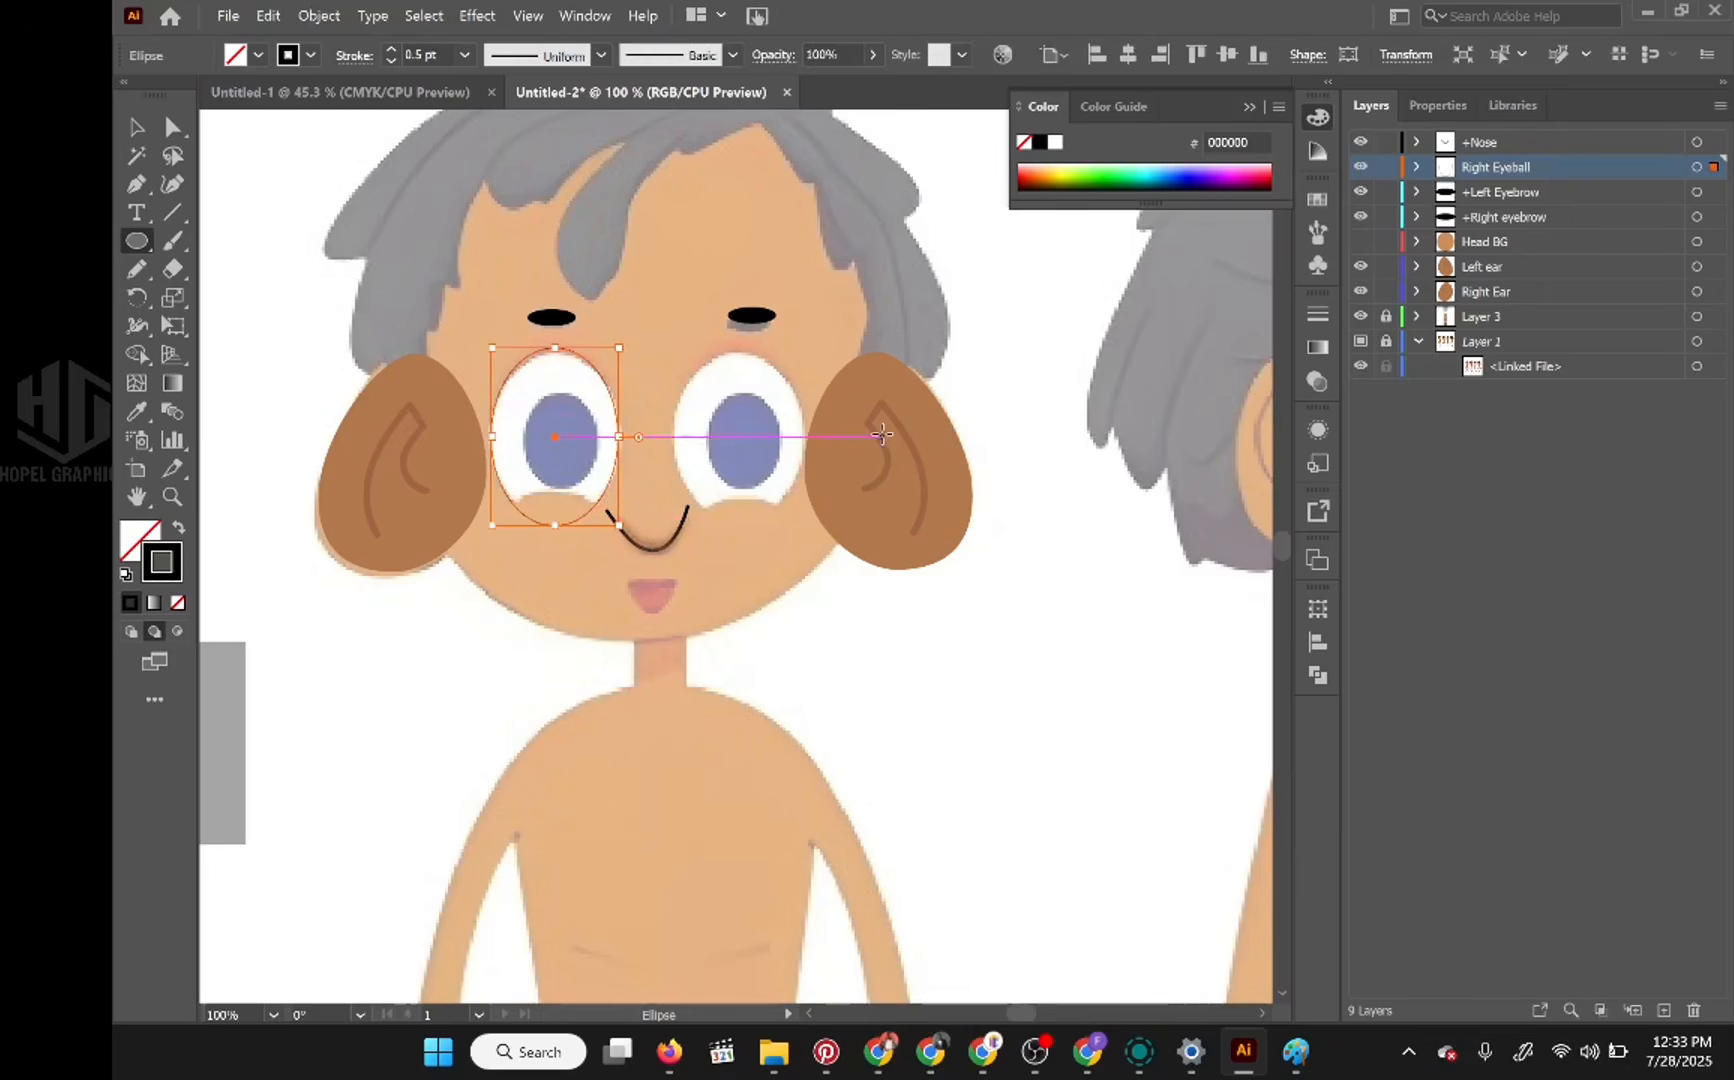
left_click(178, 528)
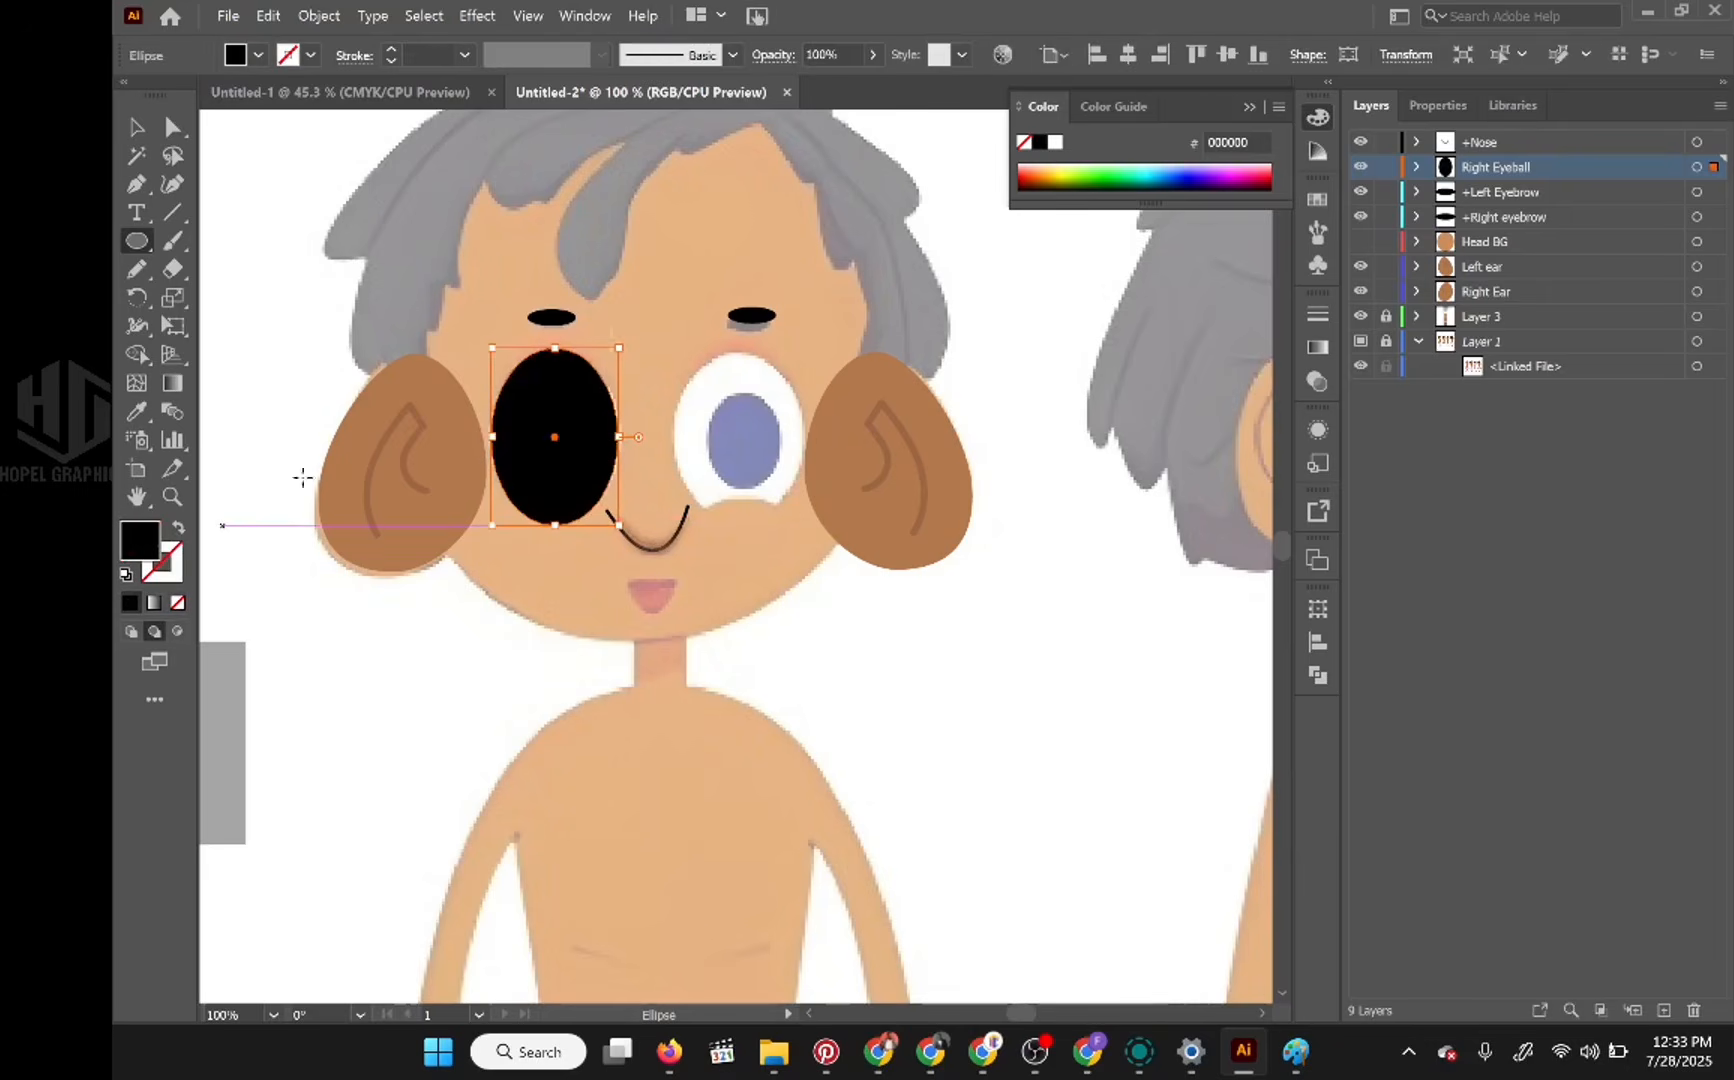
left_click(1055, 142)
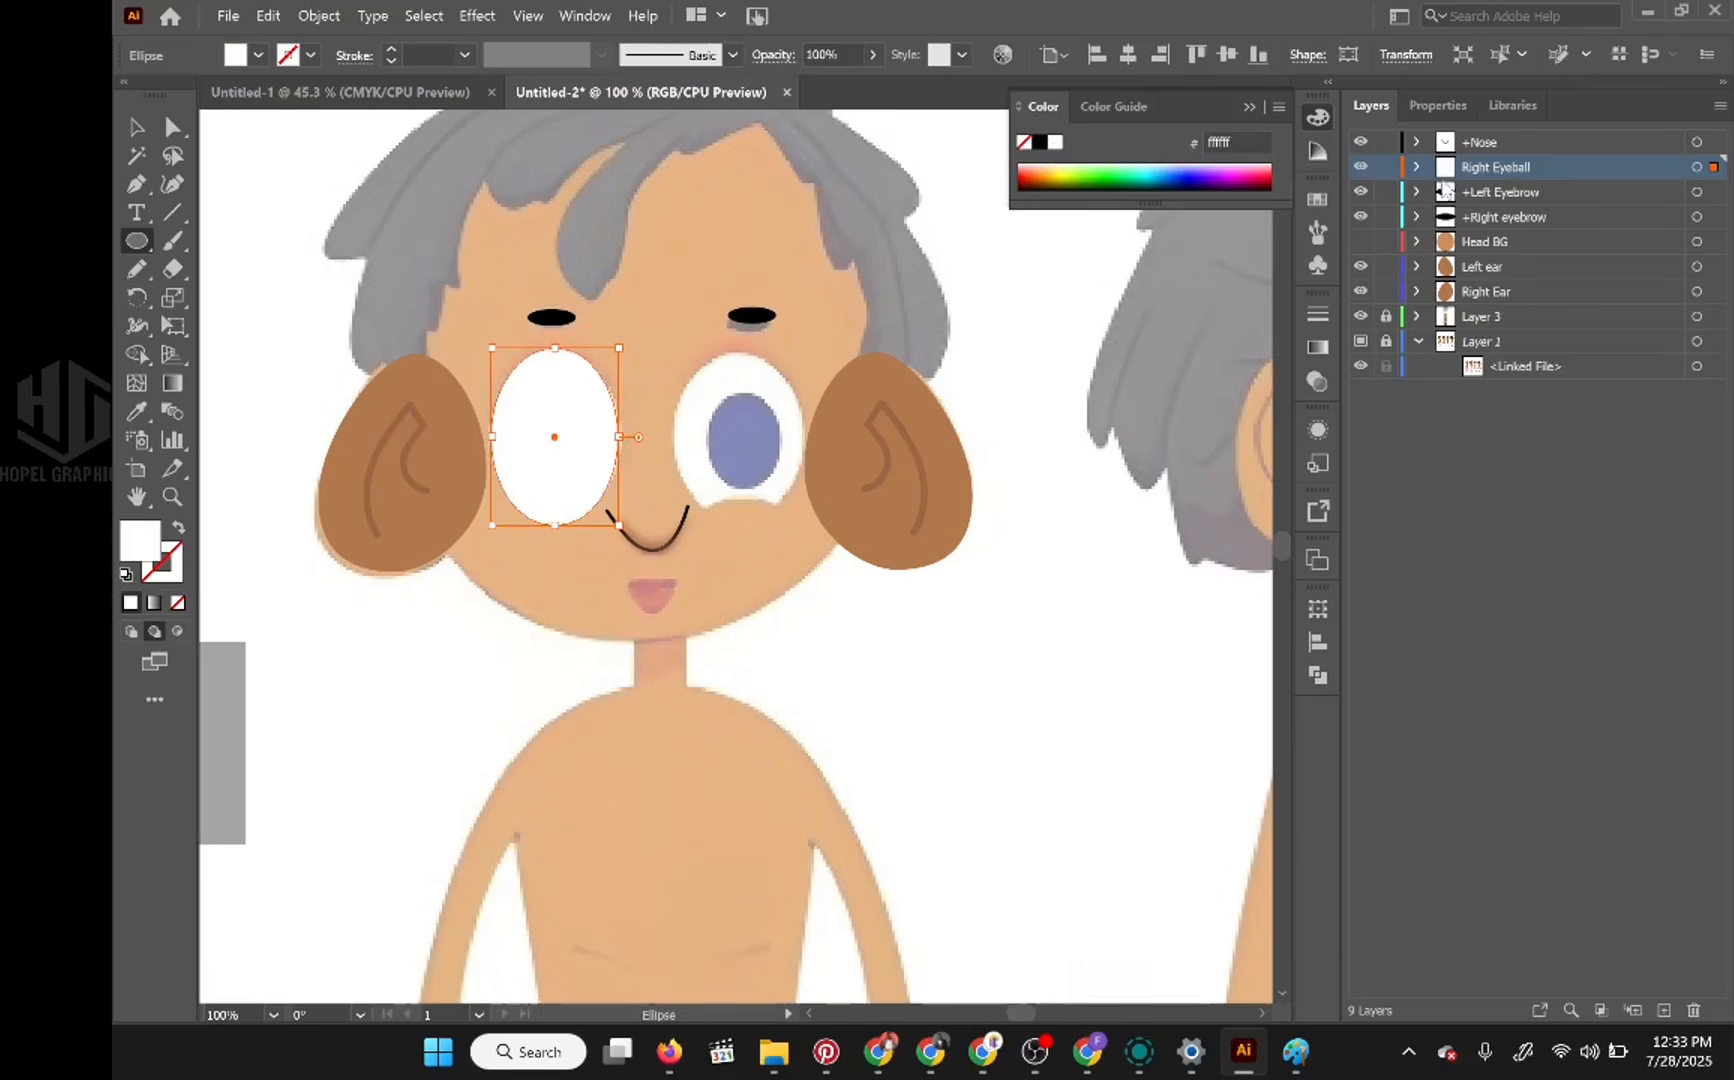
Step: Hide the Right Eyeball layer and add a new layer named +Right pupil directly above it
left_click(1361, 168)
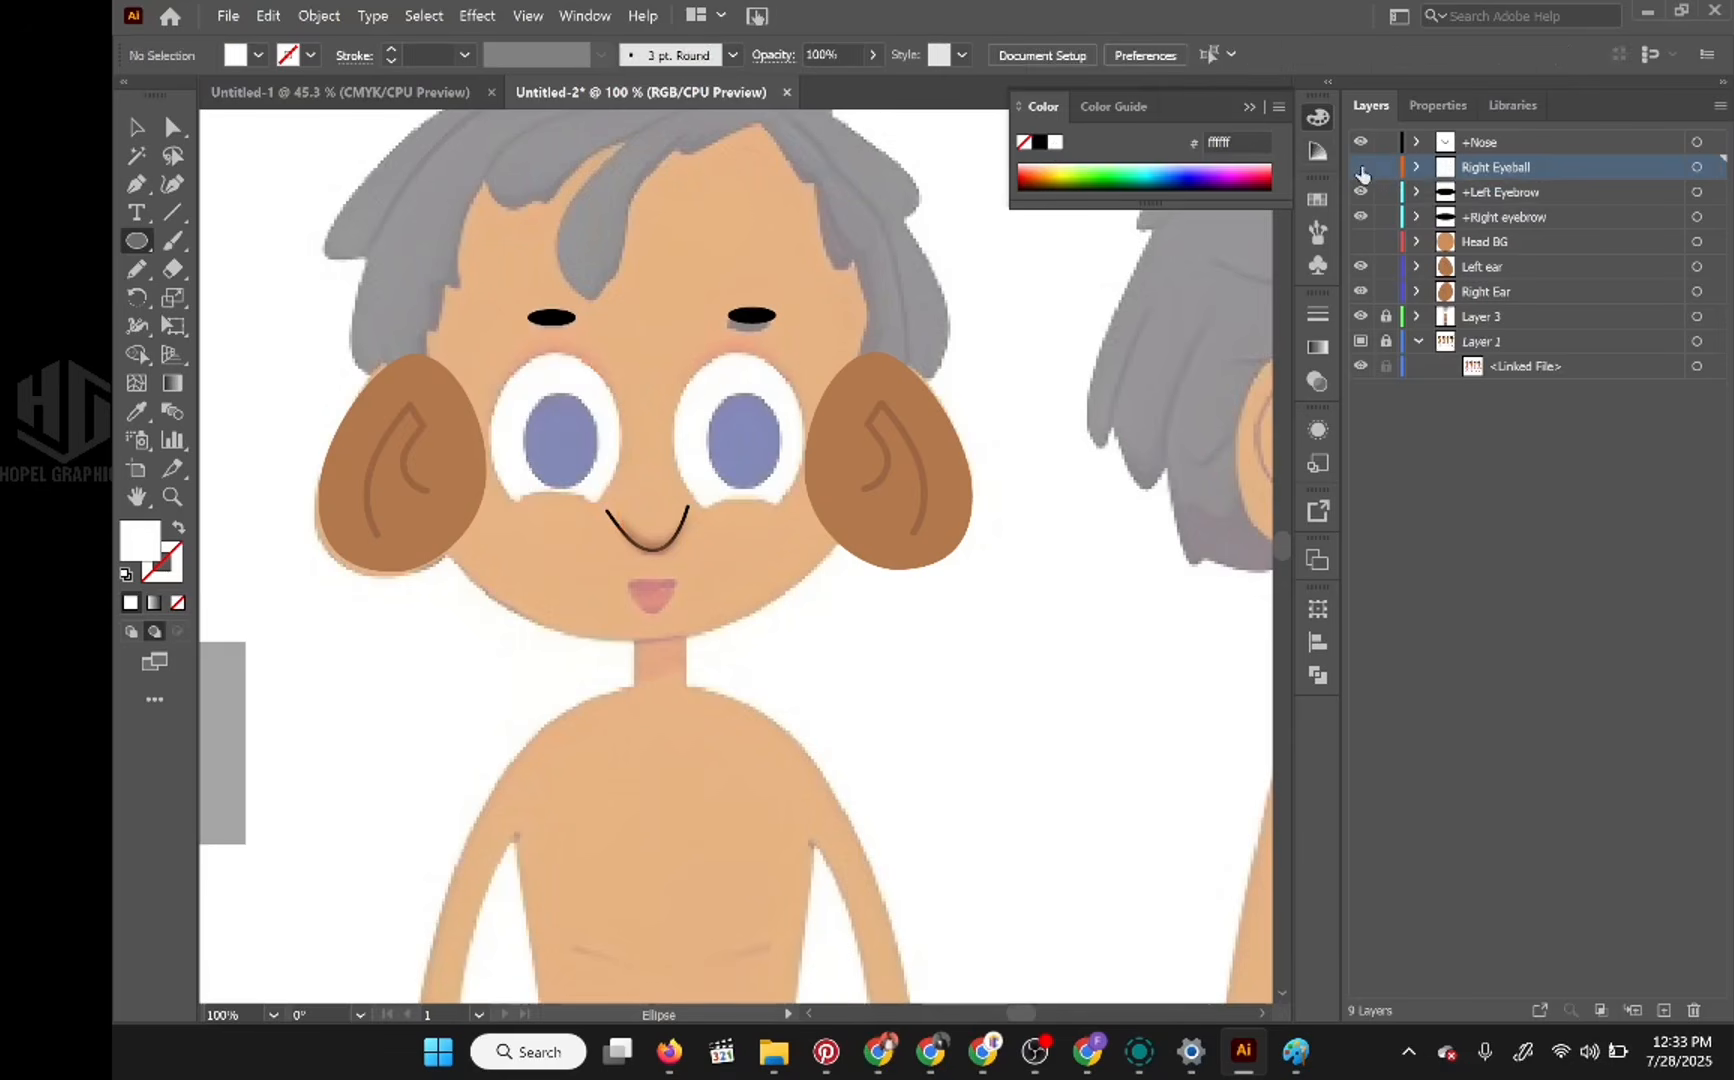
left_click(1664, 1009)
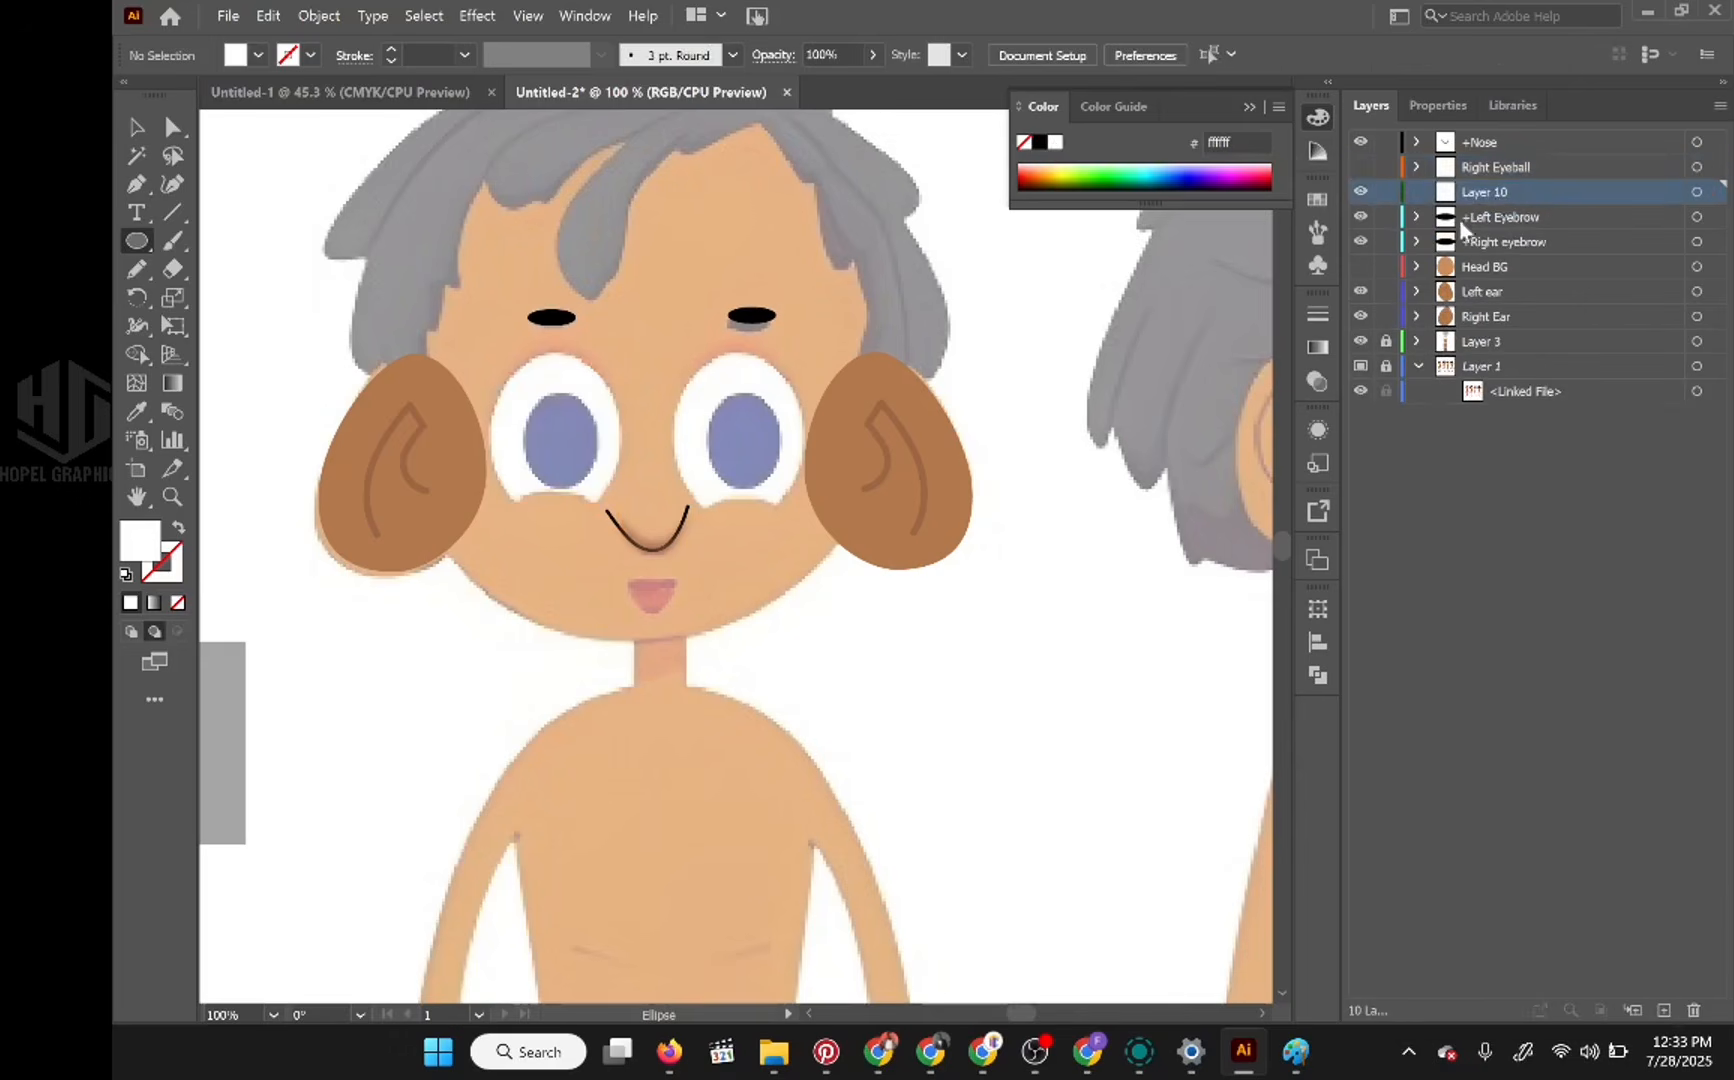
left_click_drag(1500, 200, 1505, 160)
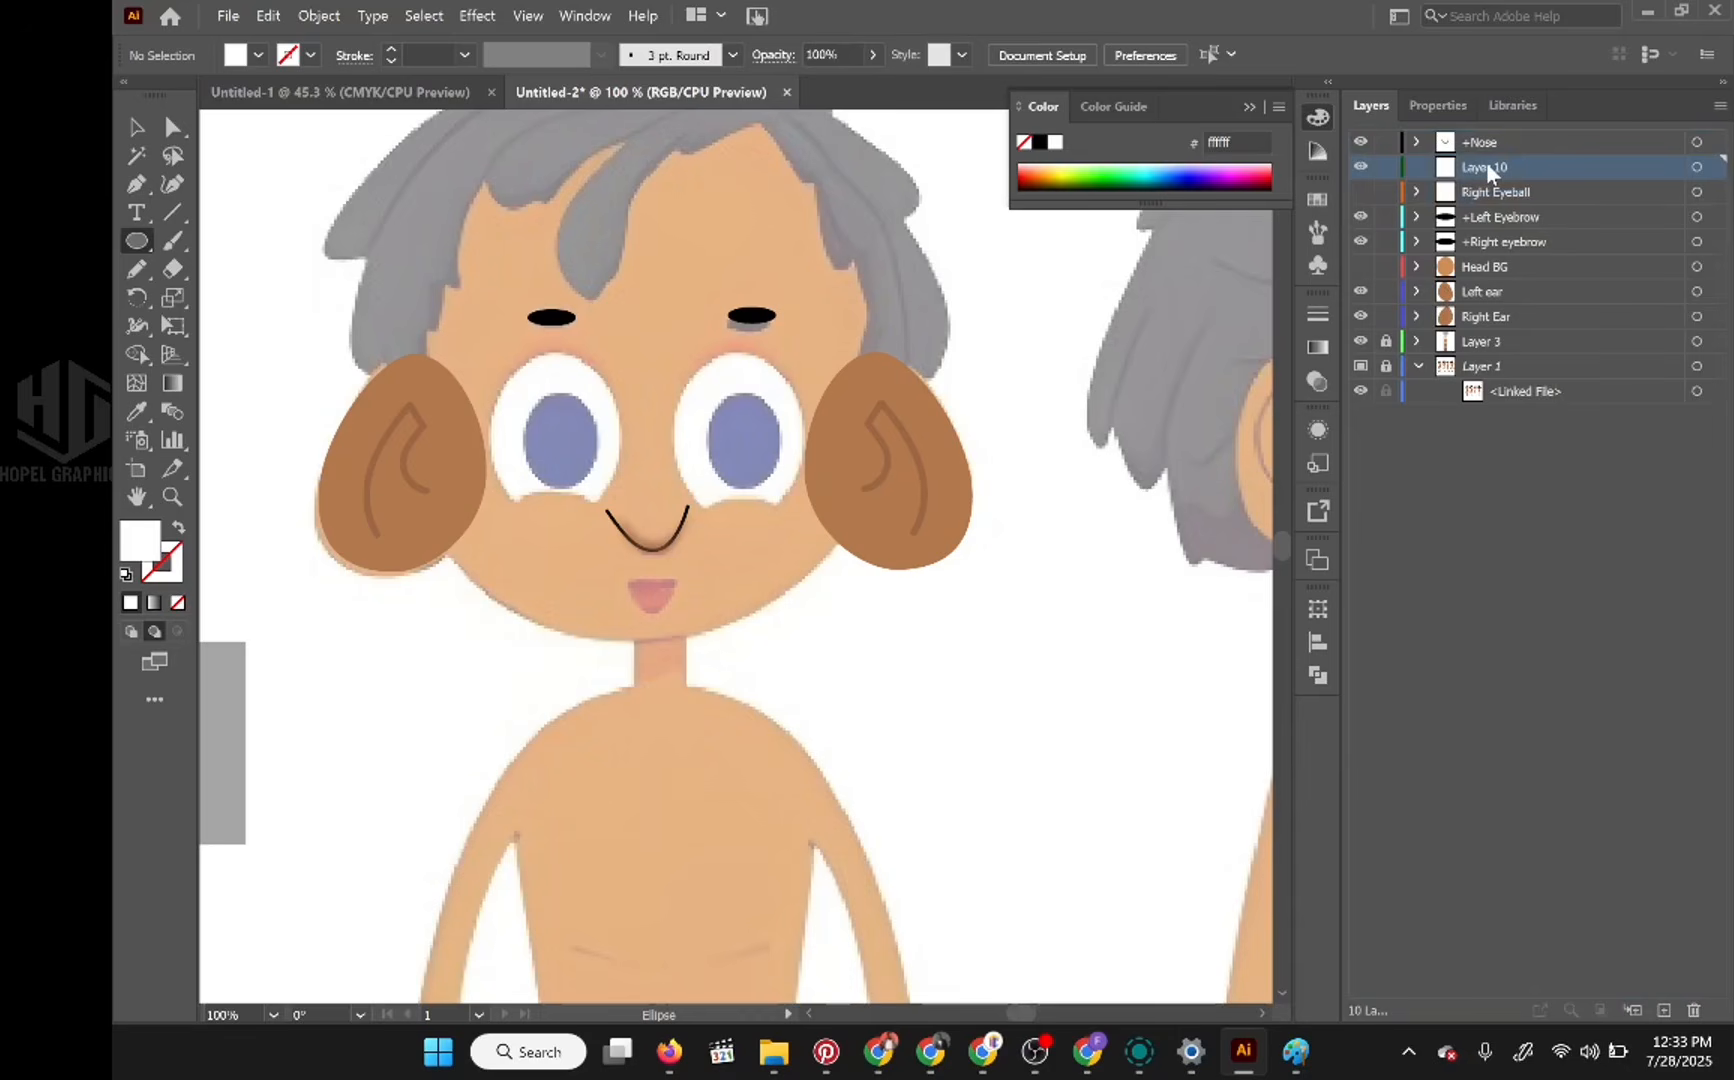
double_click(1486, 166)
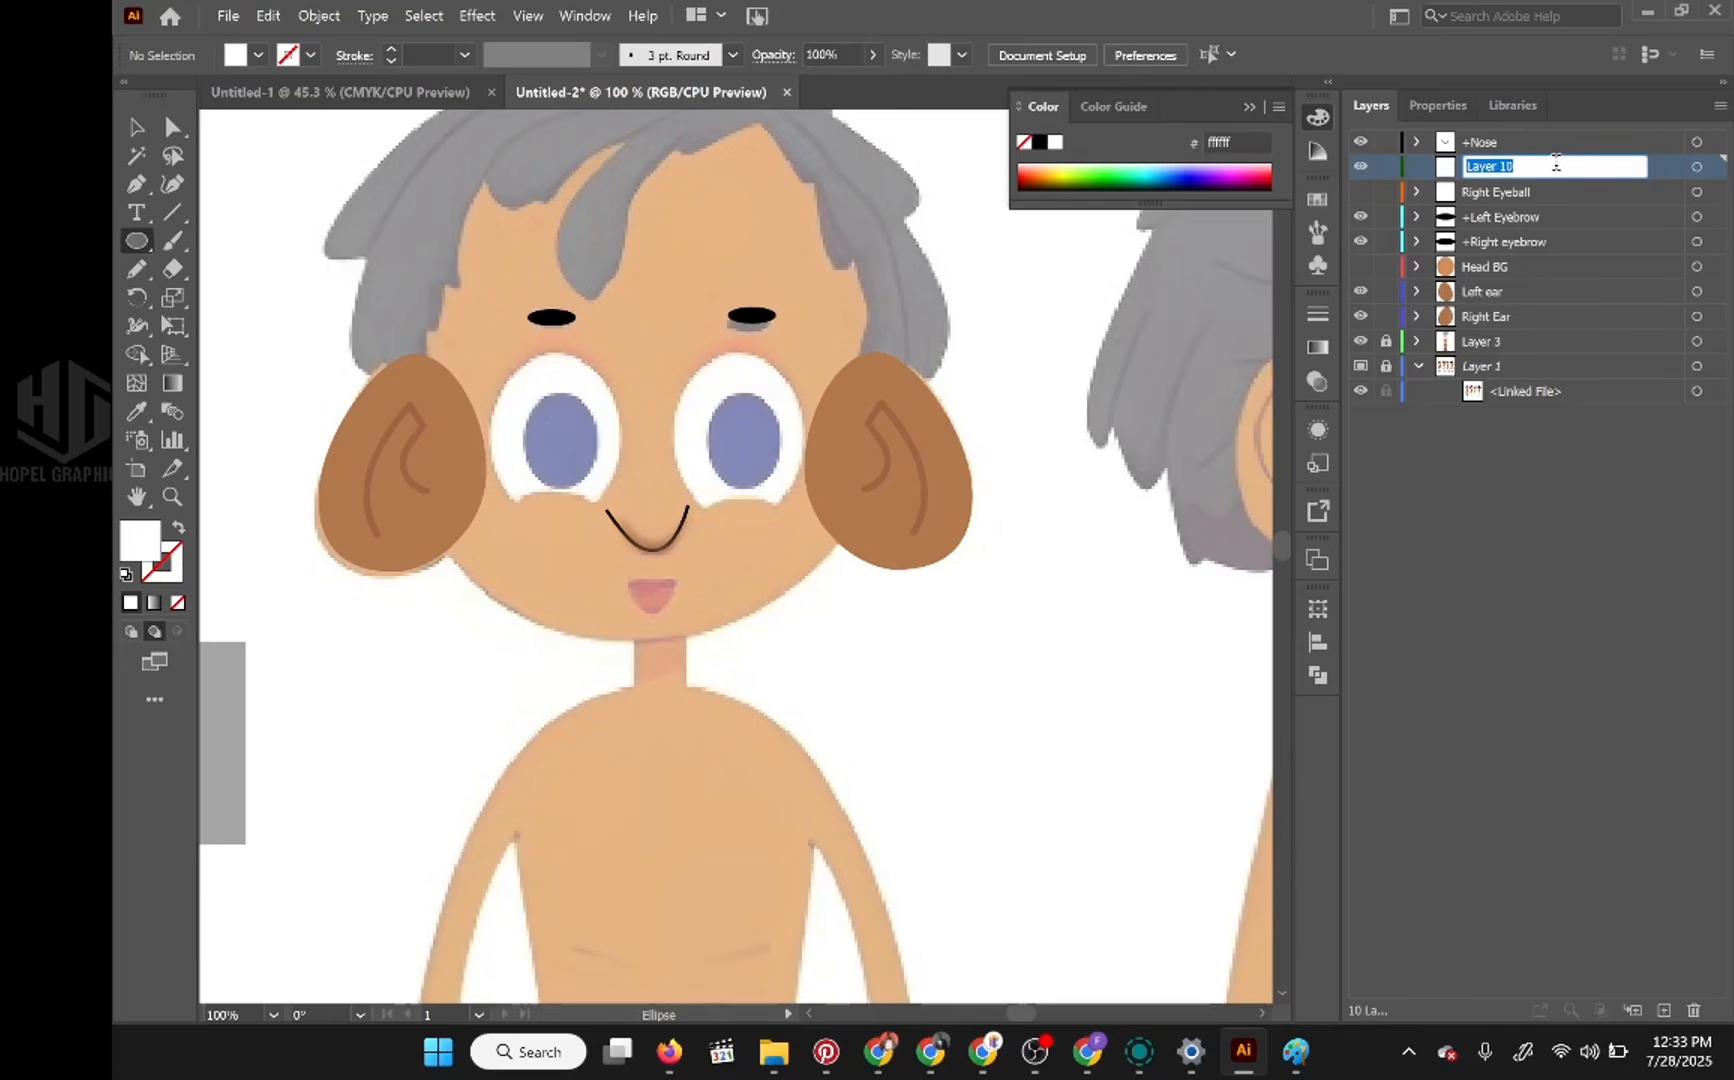
type("+Right pupil")
key("Return")
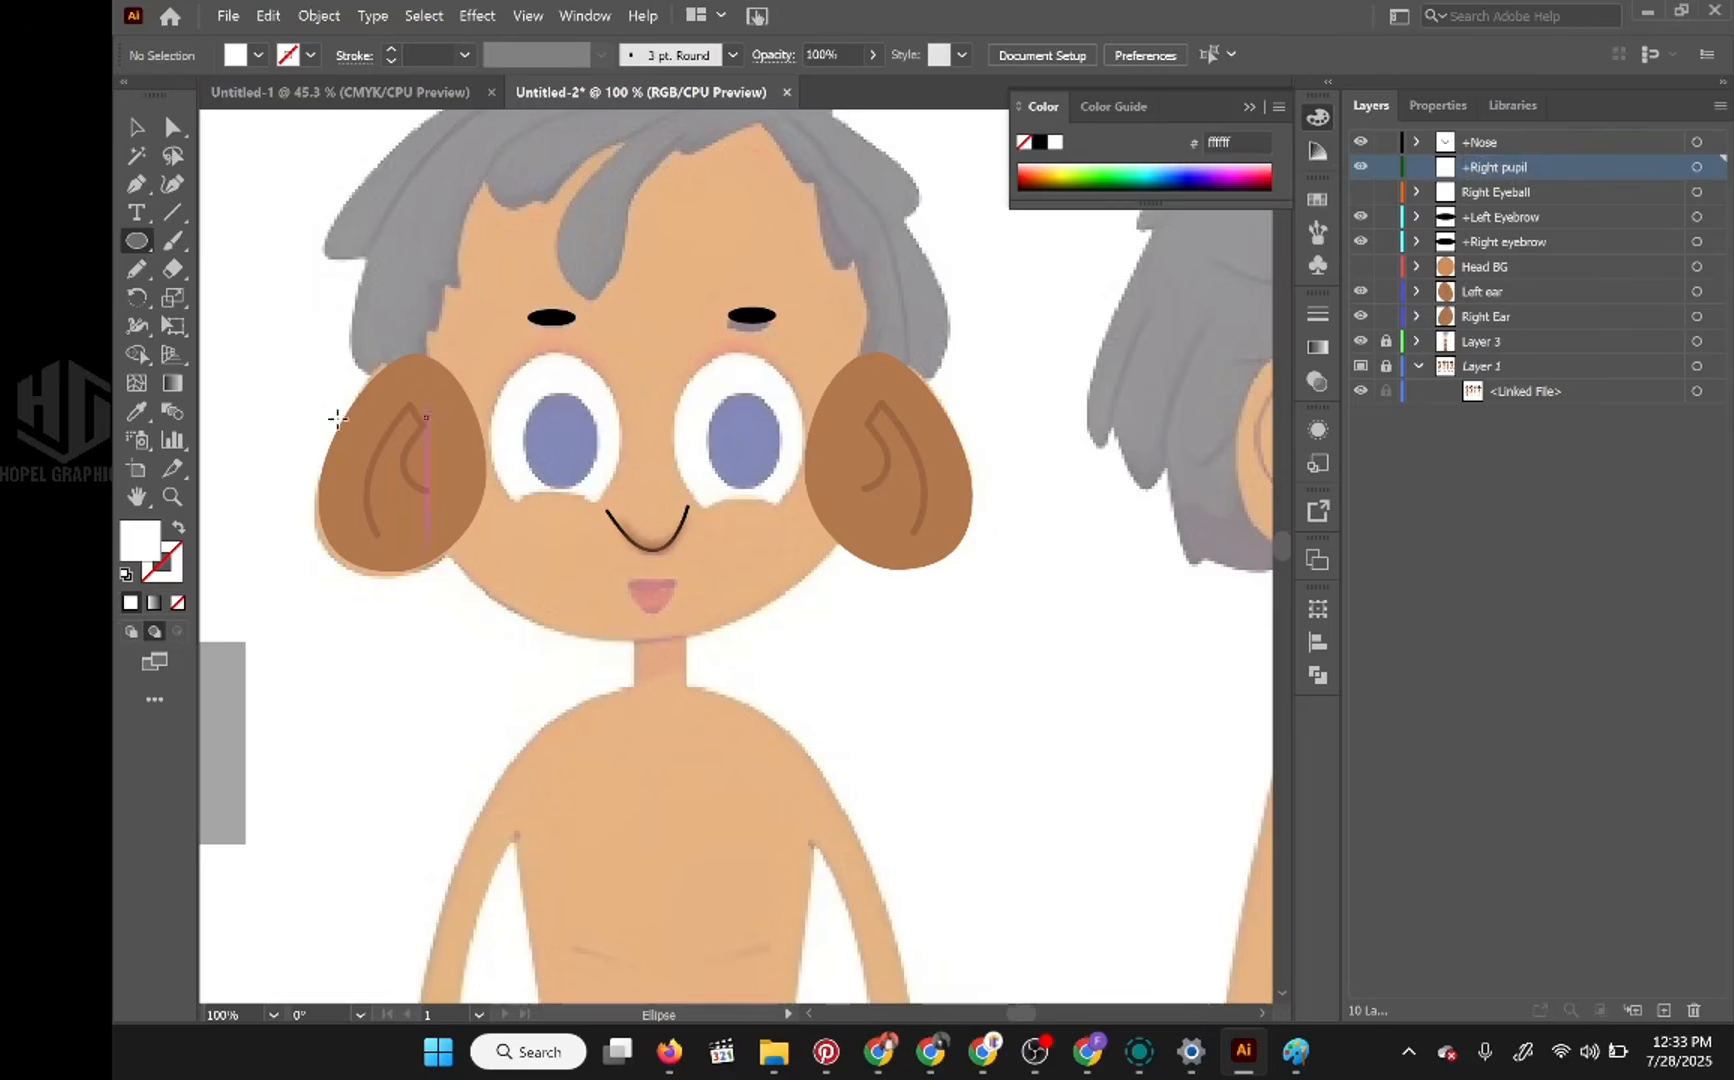
Step: Draw an ellipse over the reference pupil of the character's right eye on the +Right pupil layer and fill it black
left_click_drag(521, 397, 600, 489)
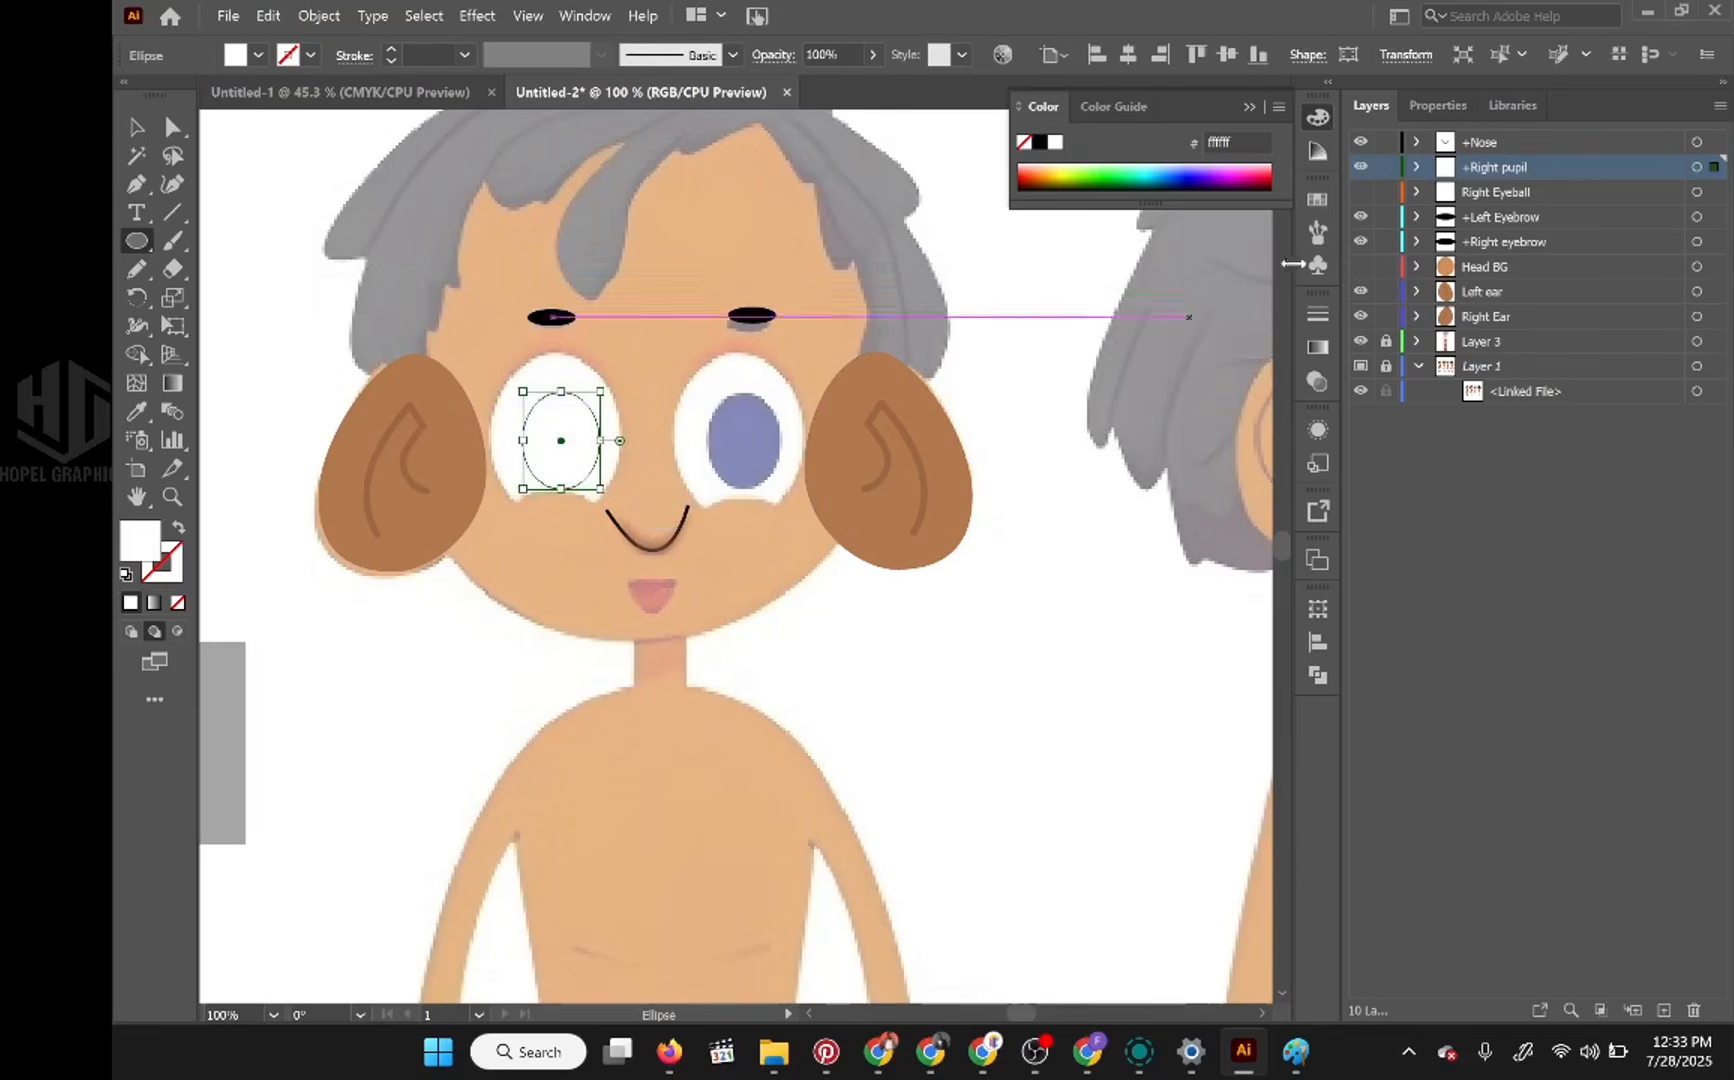
left_click(1041, 143)
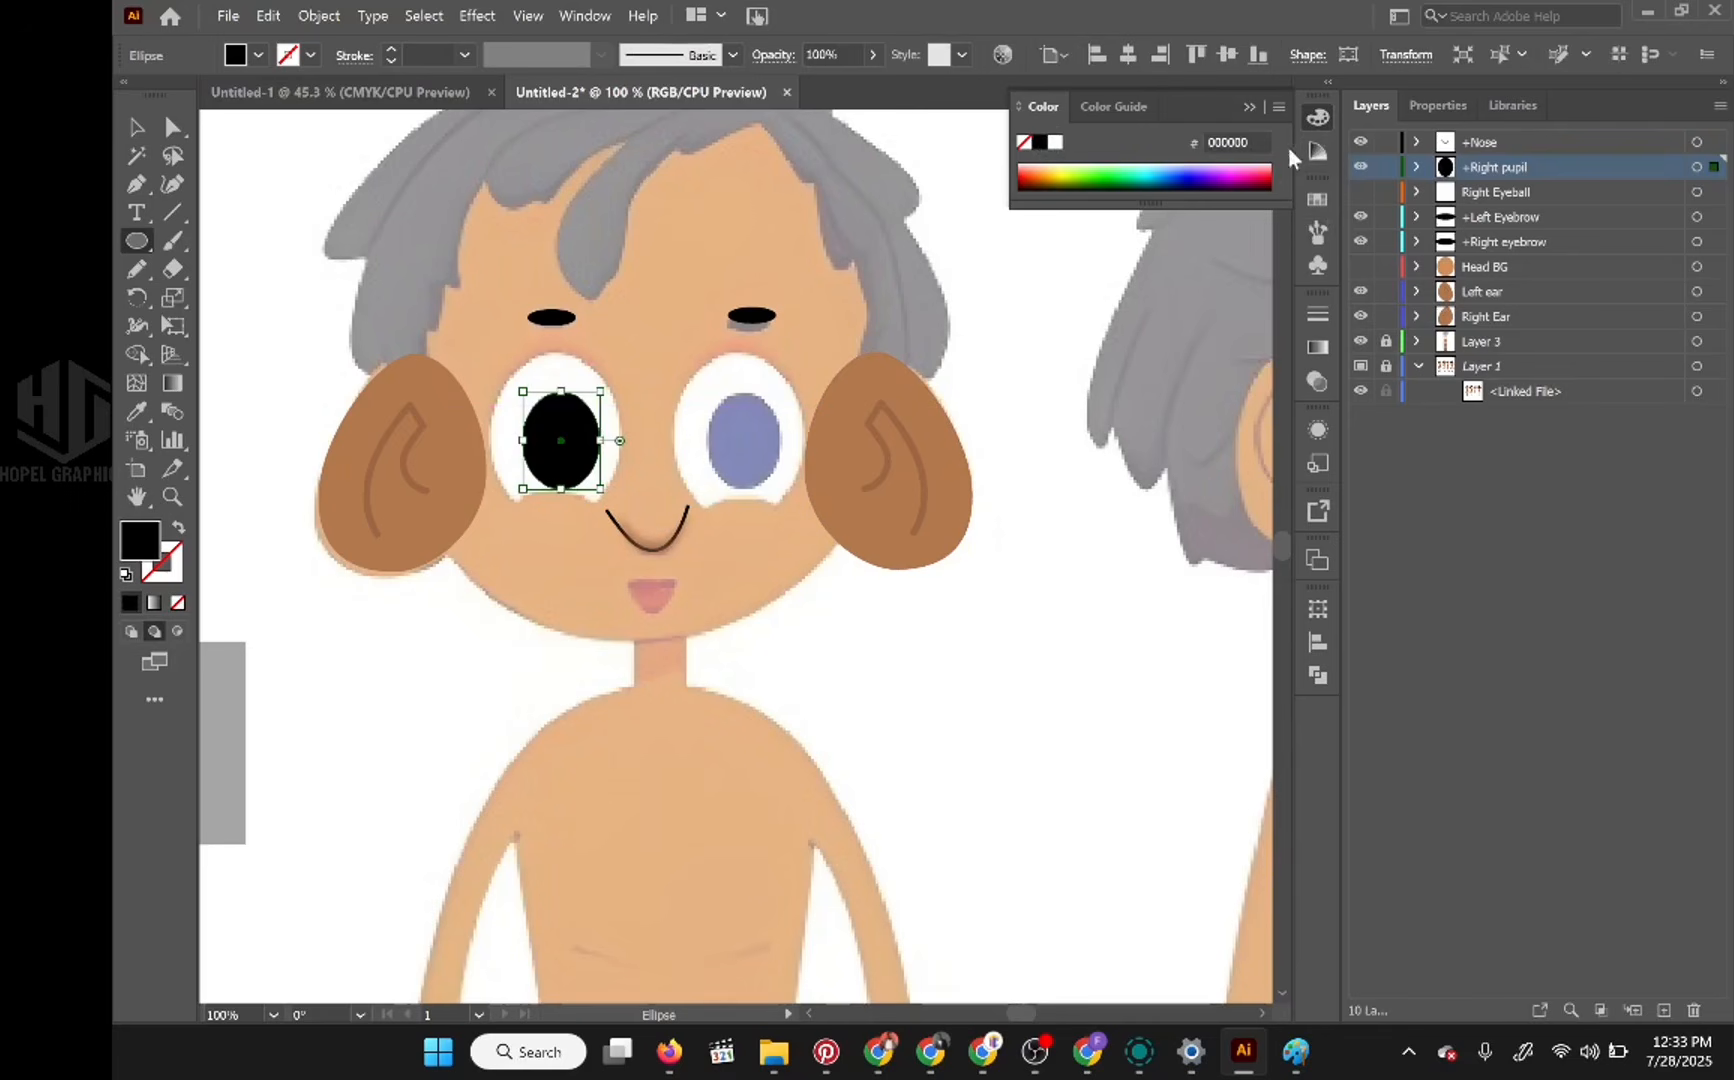
left_click_drag(700, 320, 1056, 332)
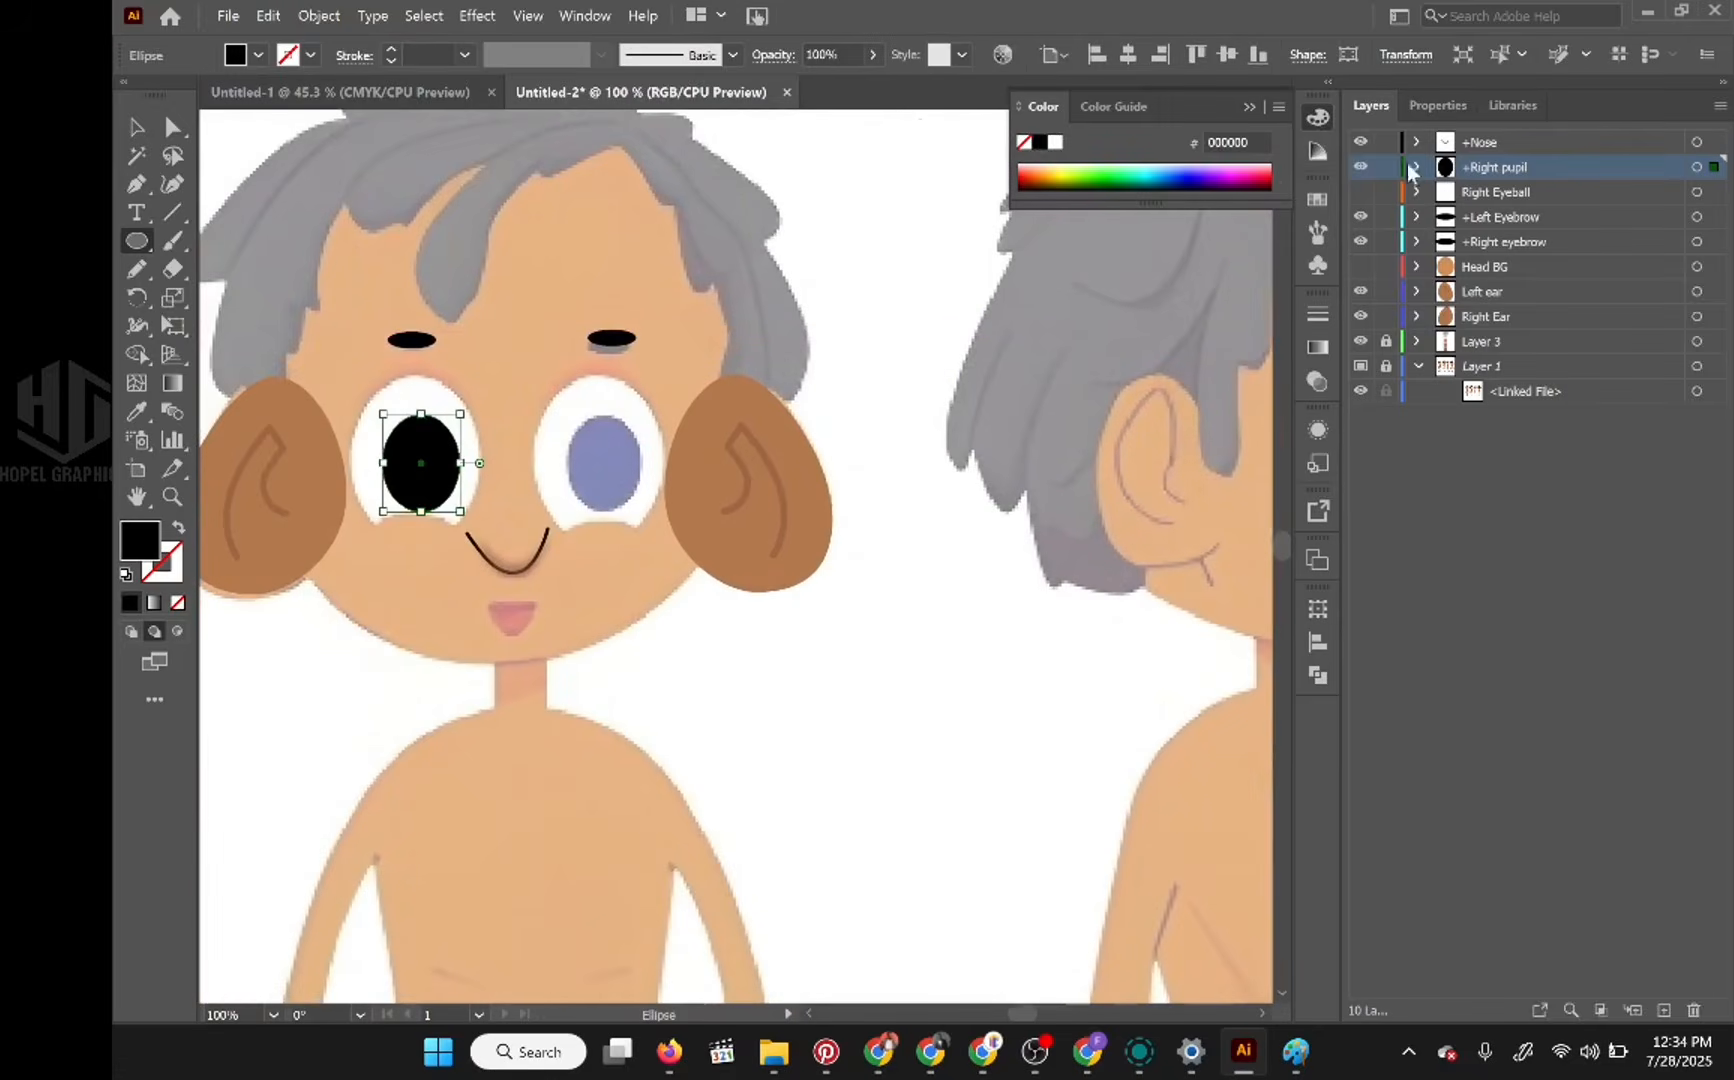
Step: Add a new layer named Lid between +Right pupil and Right Eyeball
left_click(1527, 198)
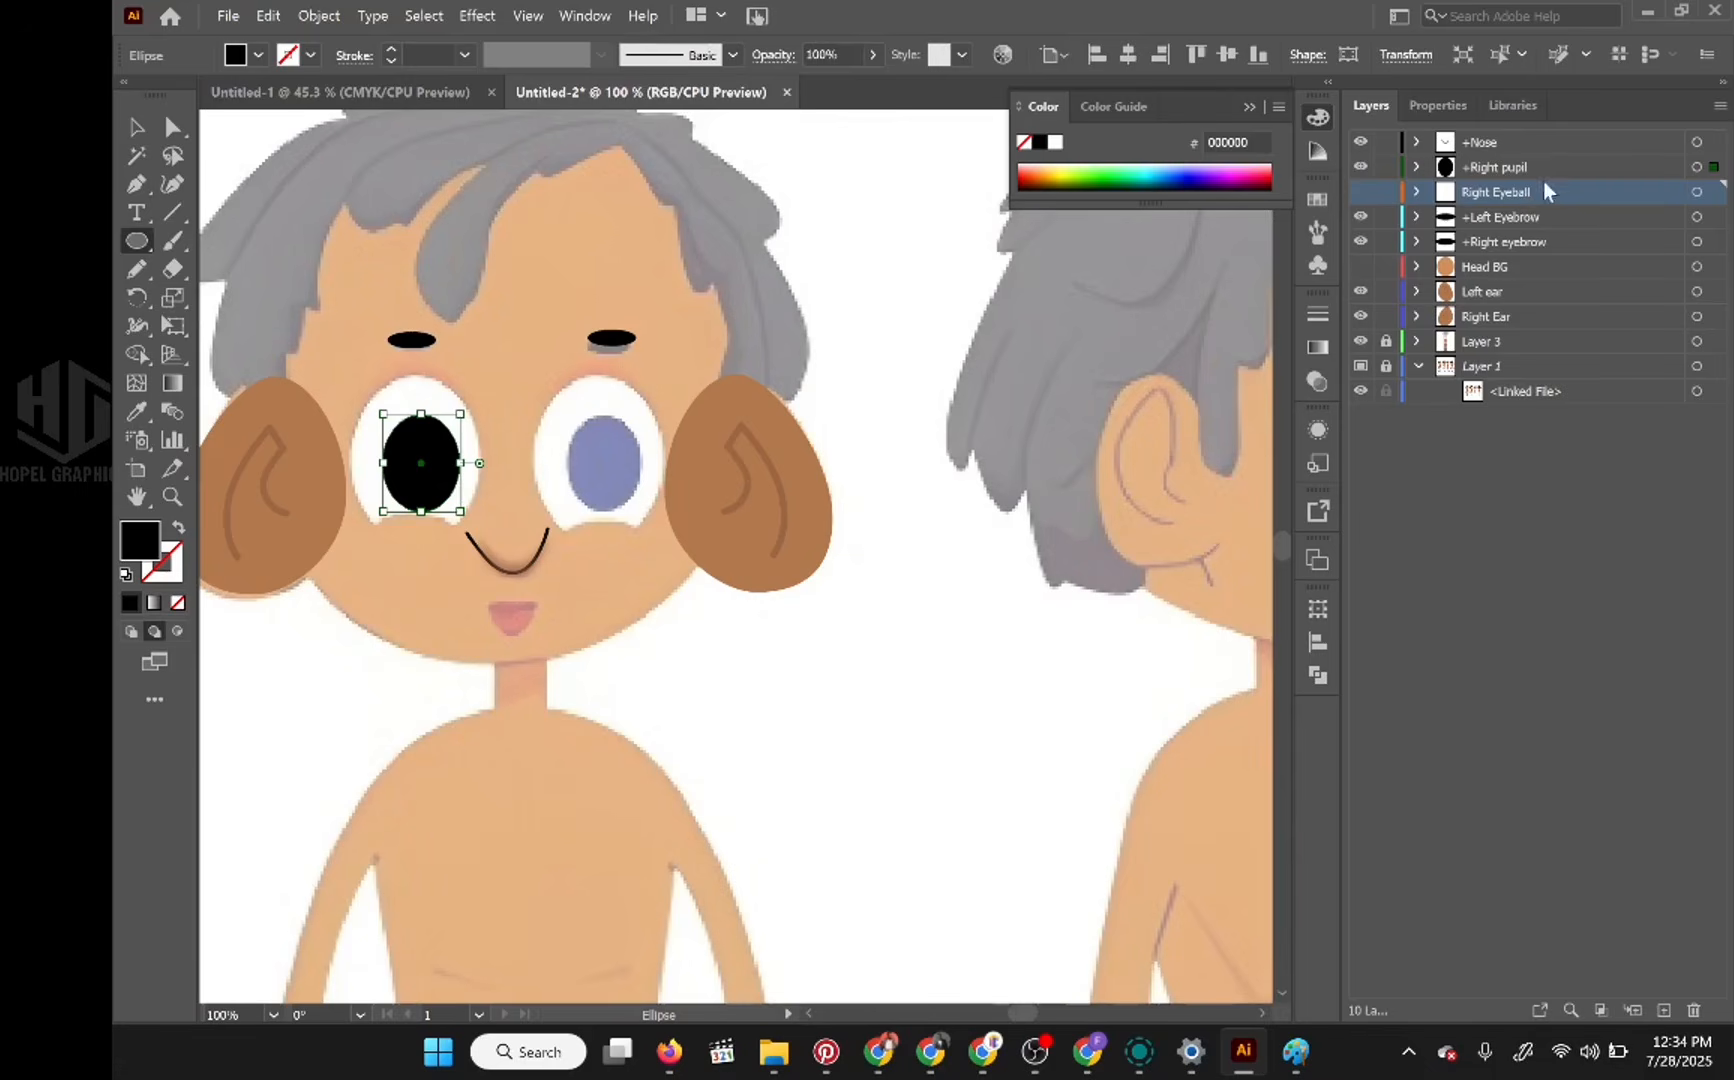
left_click(1550, 170)
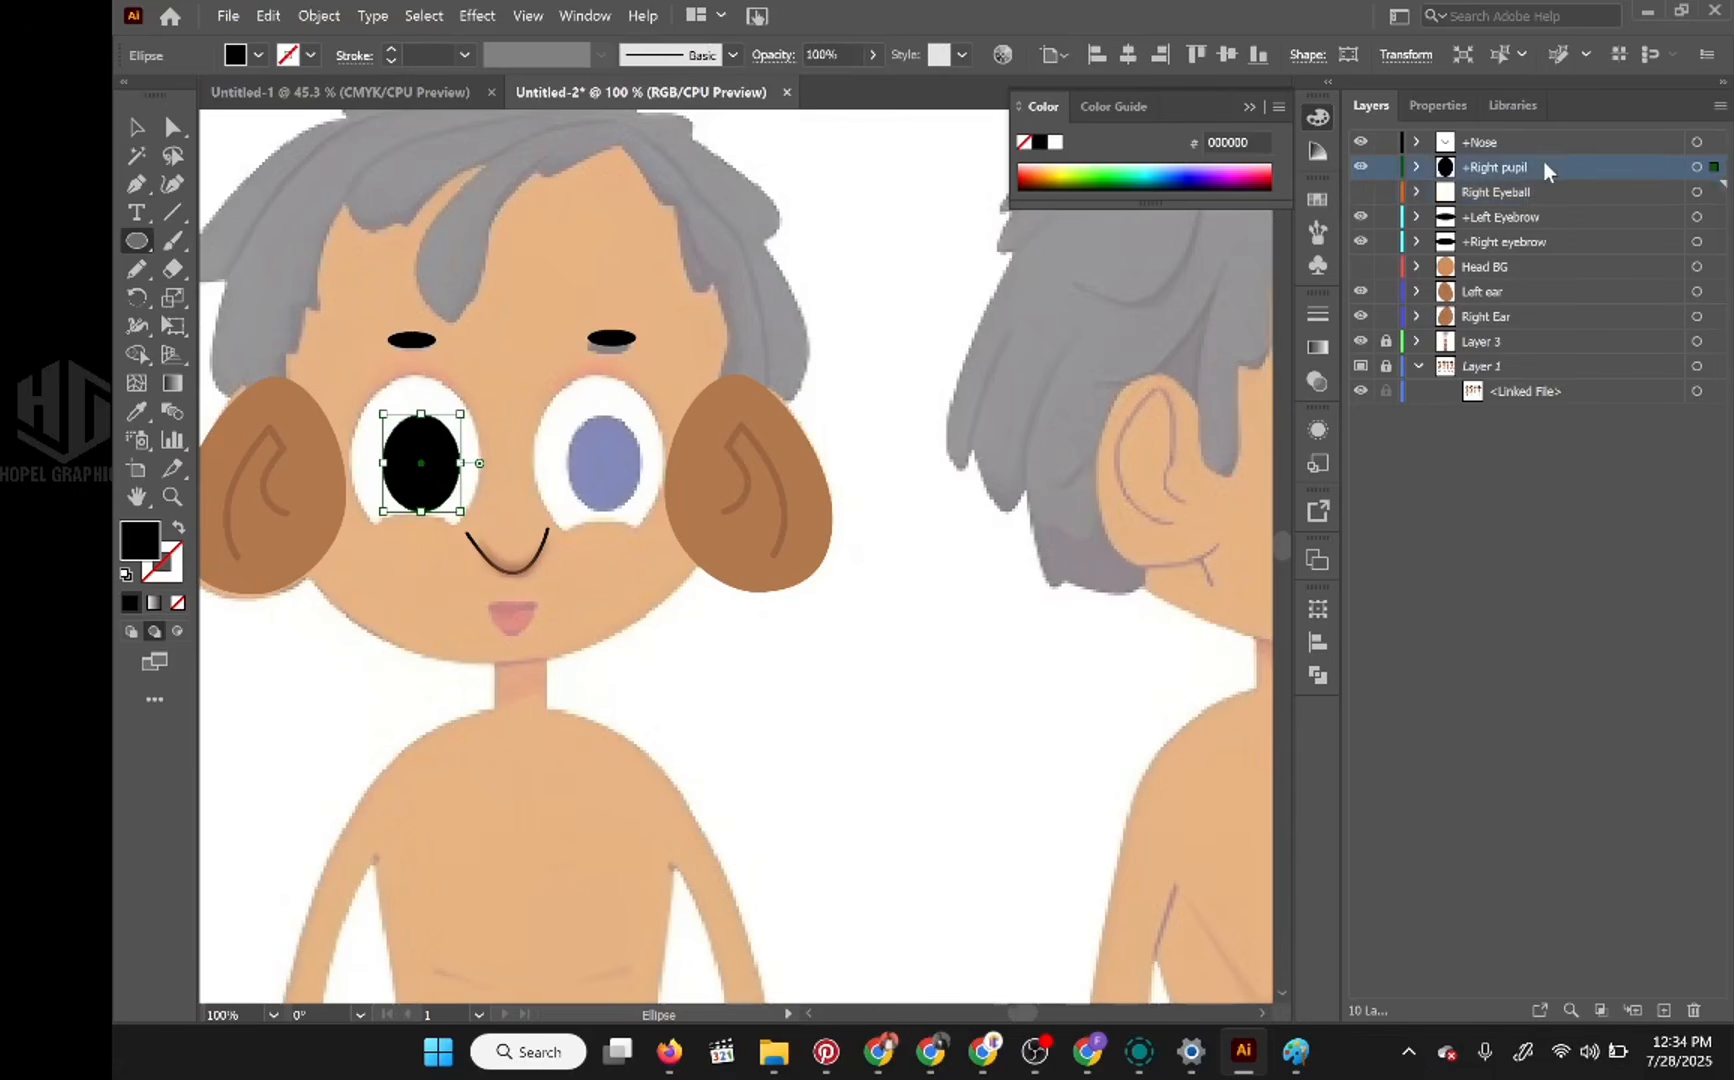
left_click(1664, 1012)
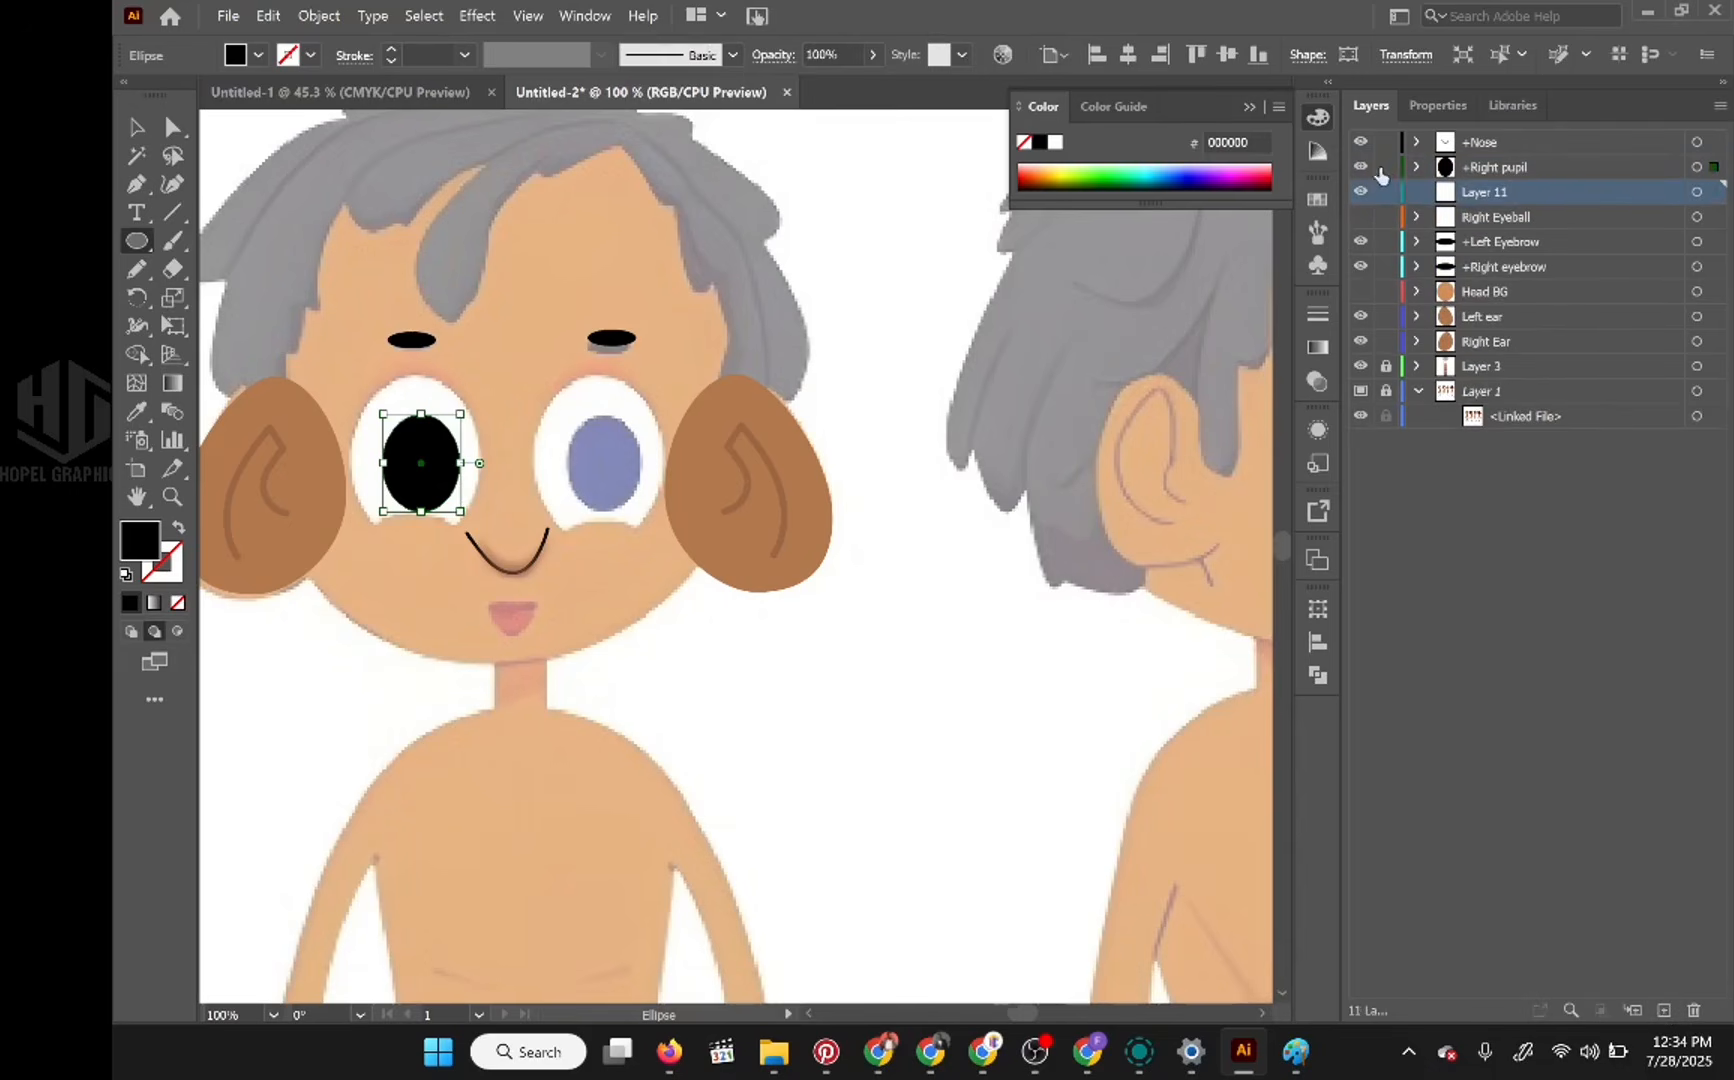
left_click(1361, 167)
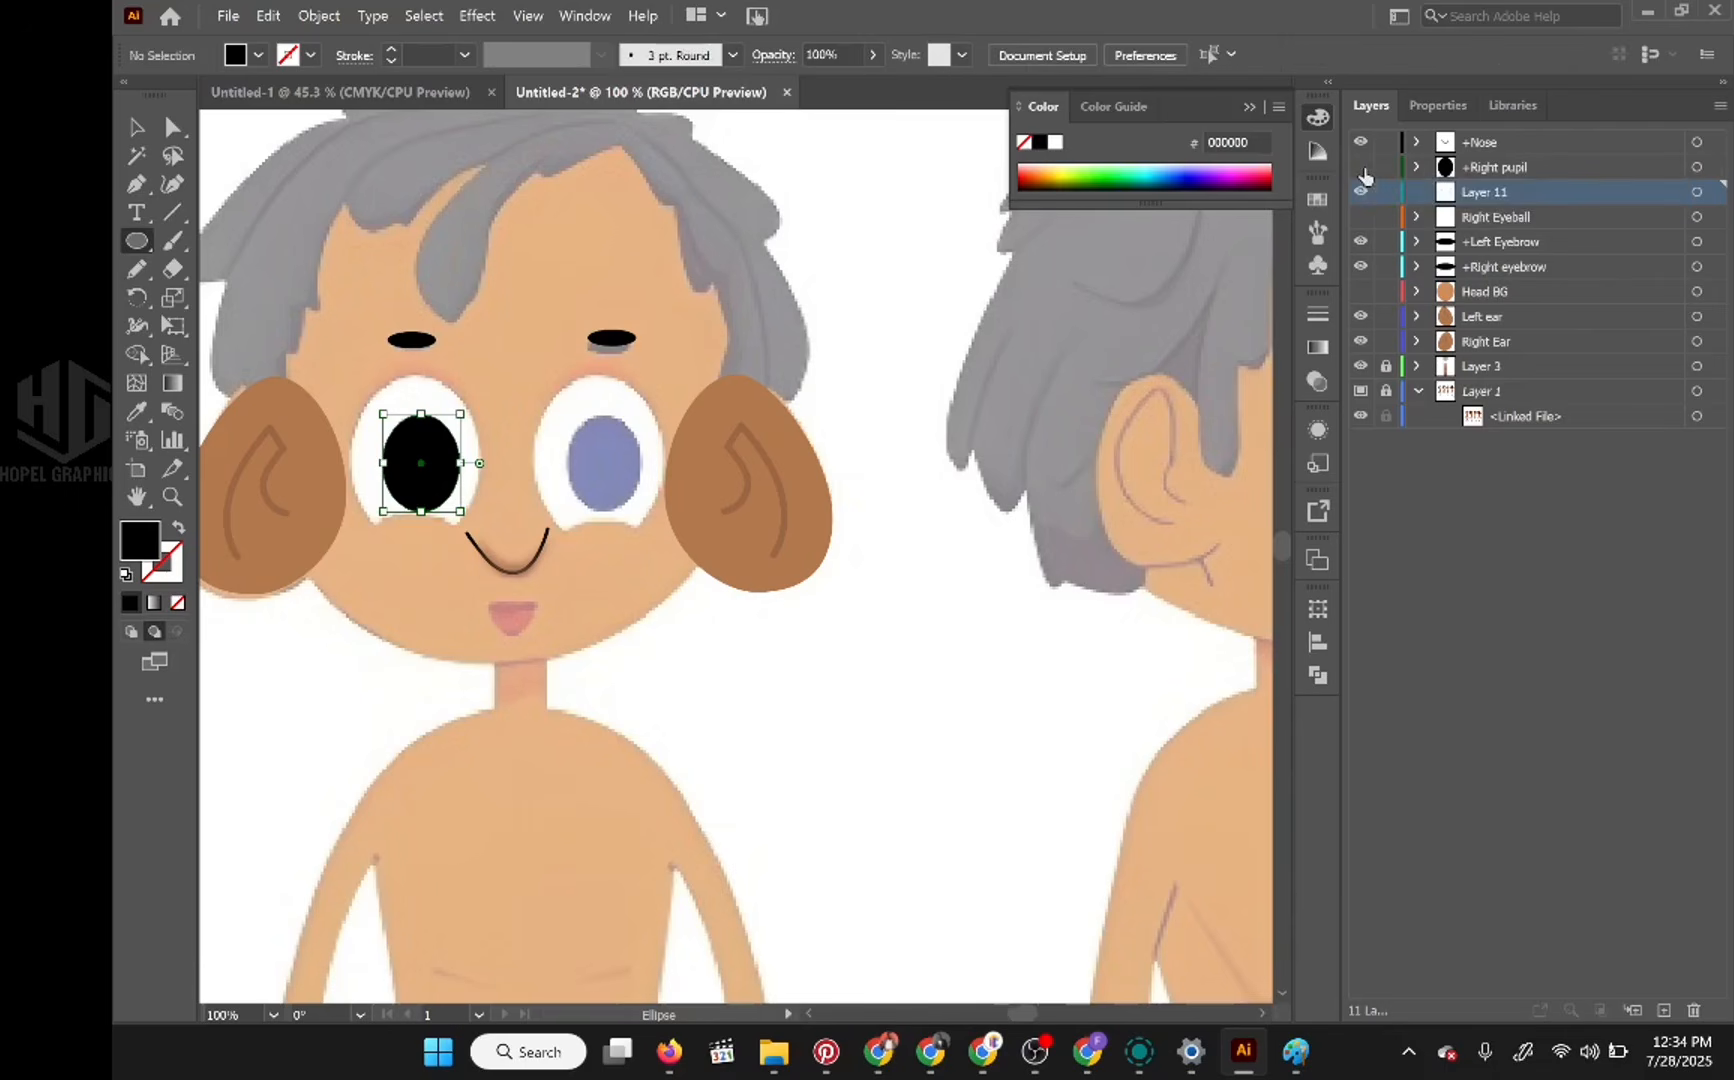
left_click(1361, 167)
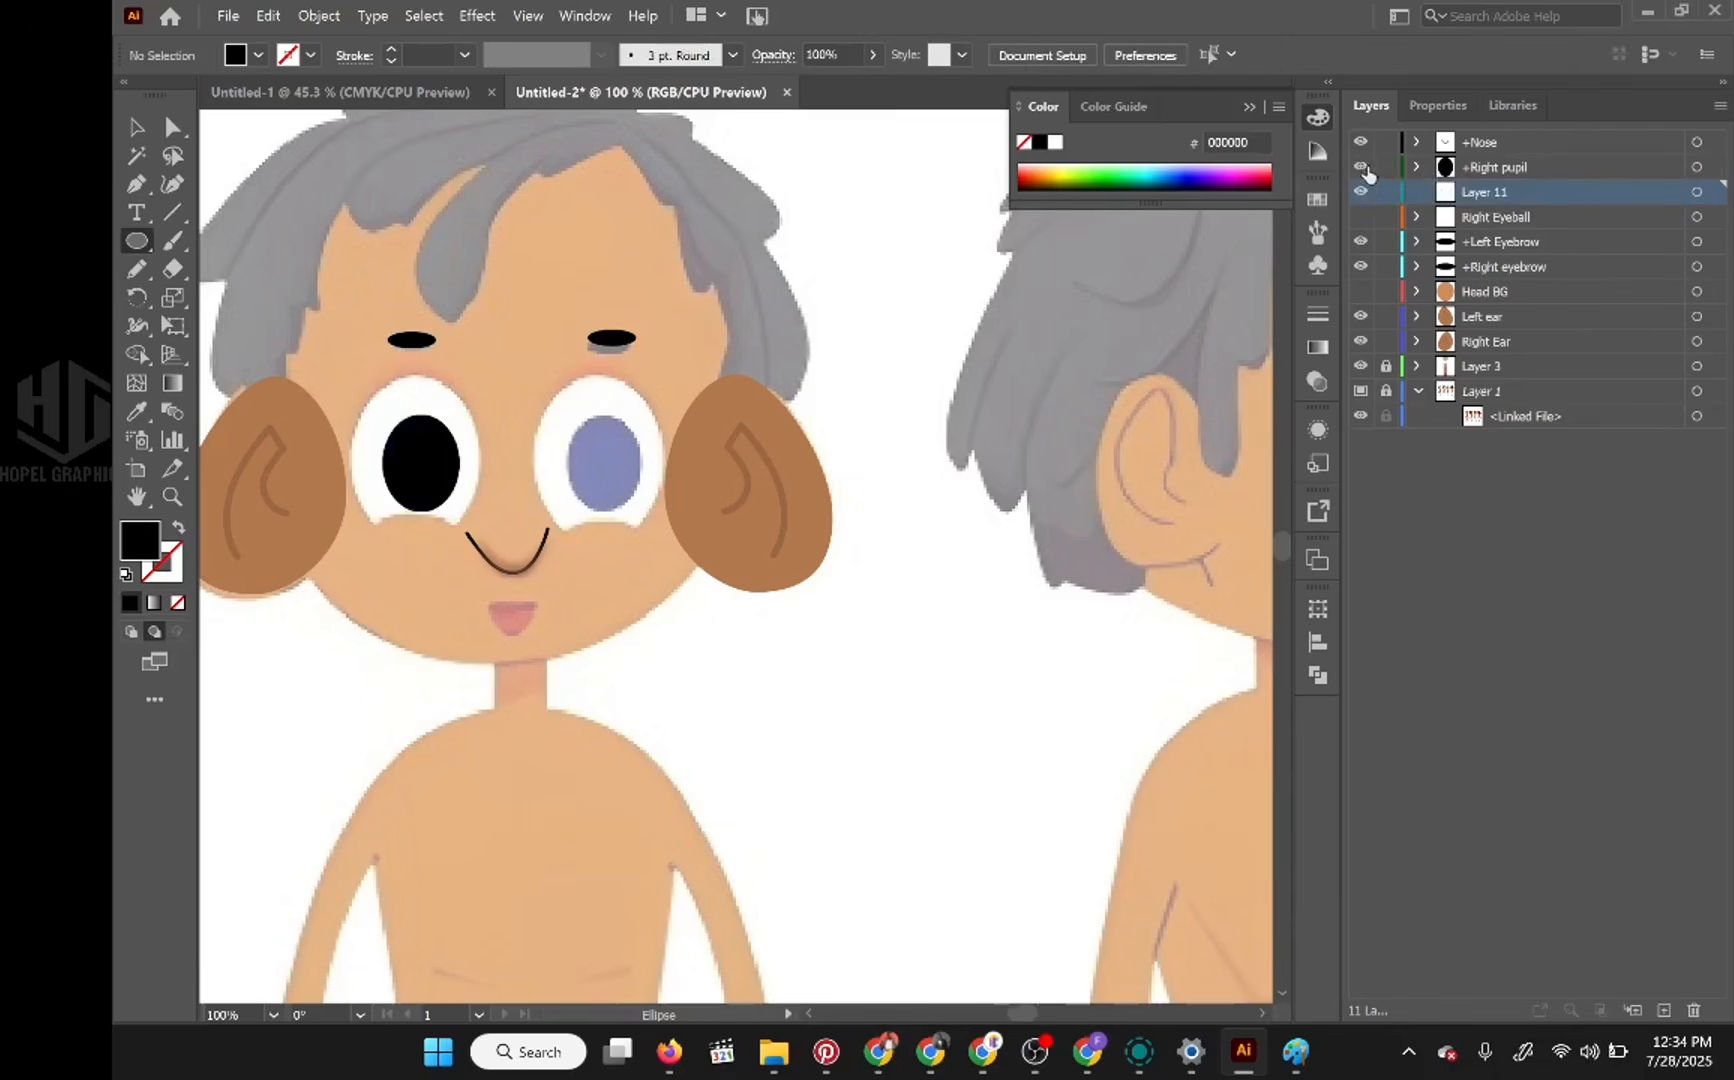
double_click(1490, 193)
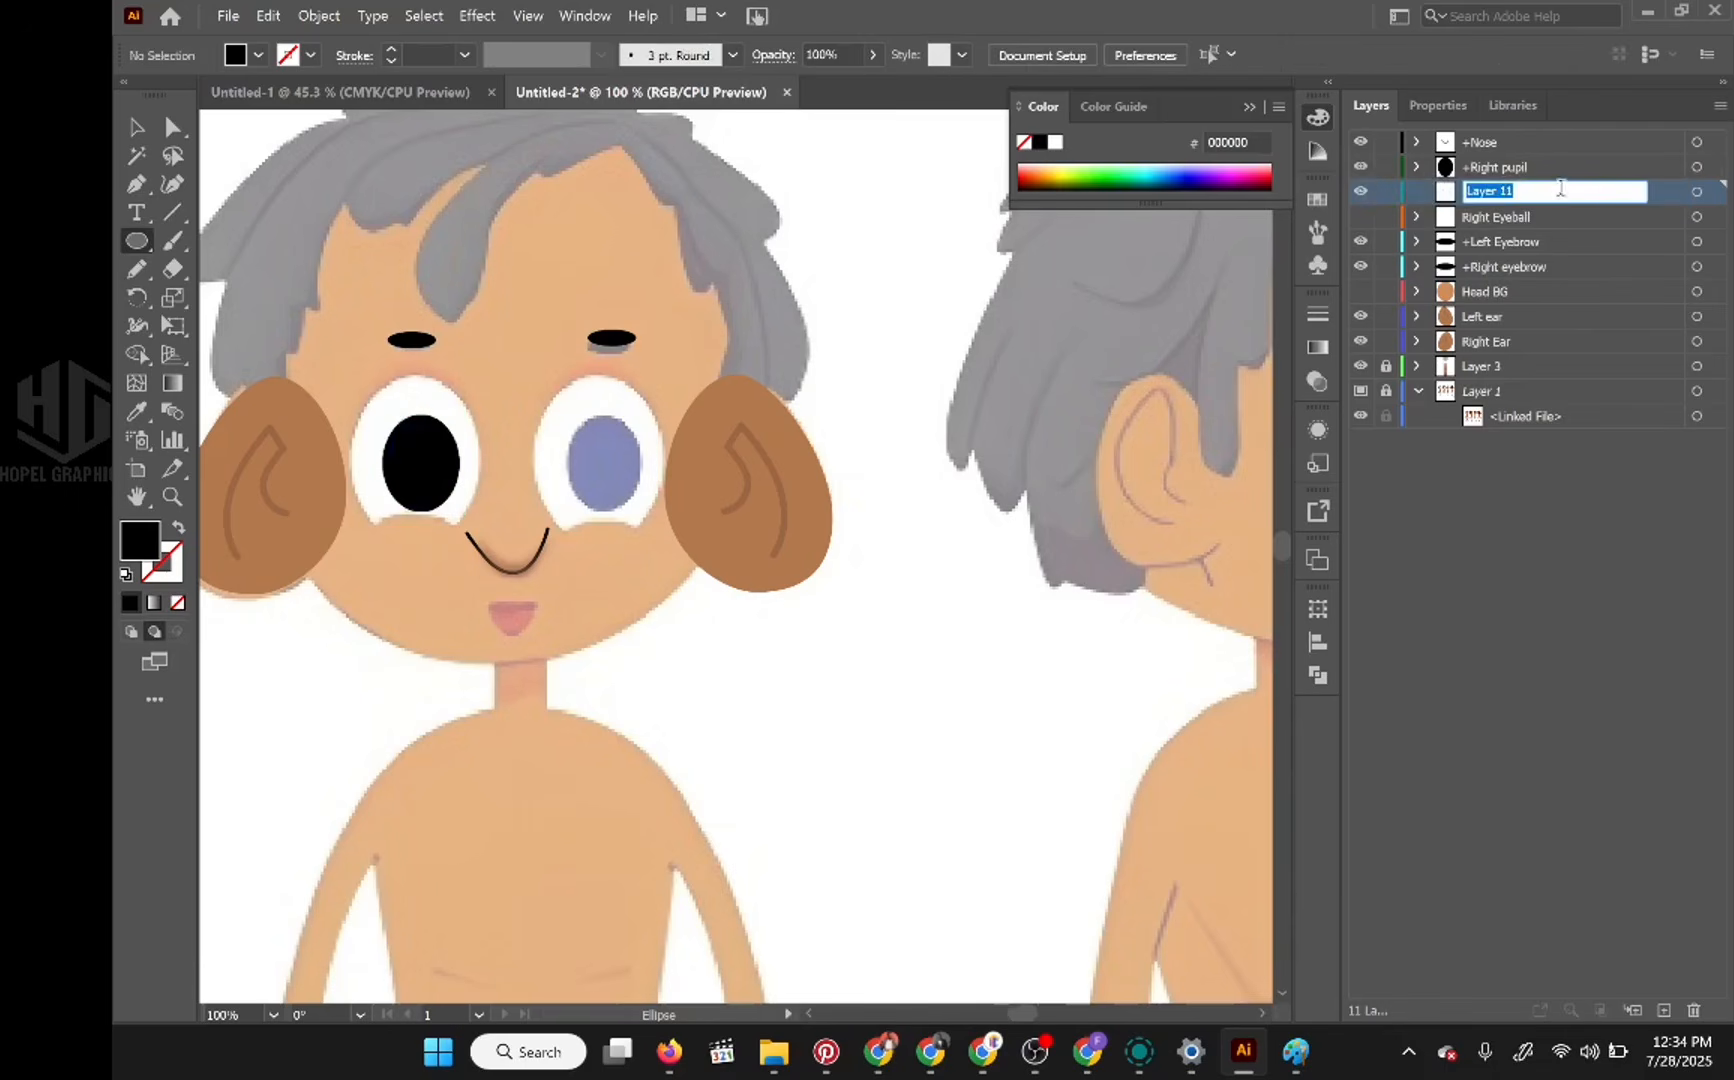
type("Lid")
key("Return")
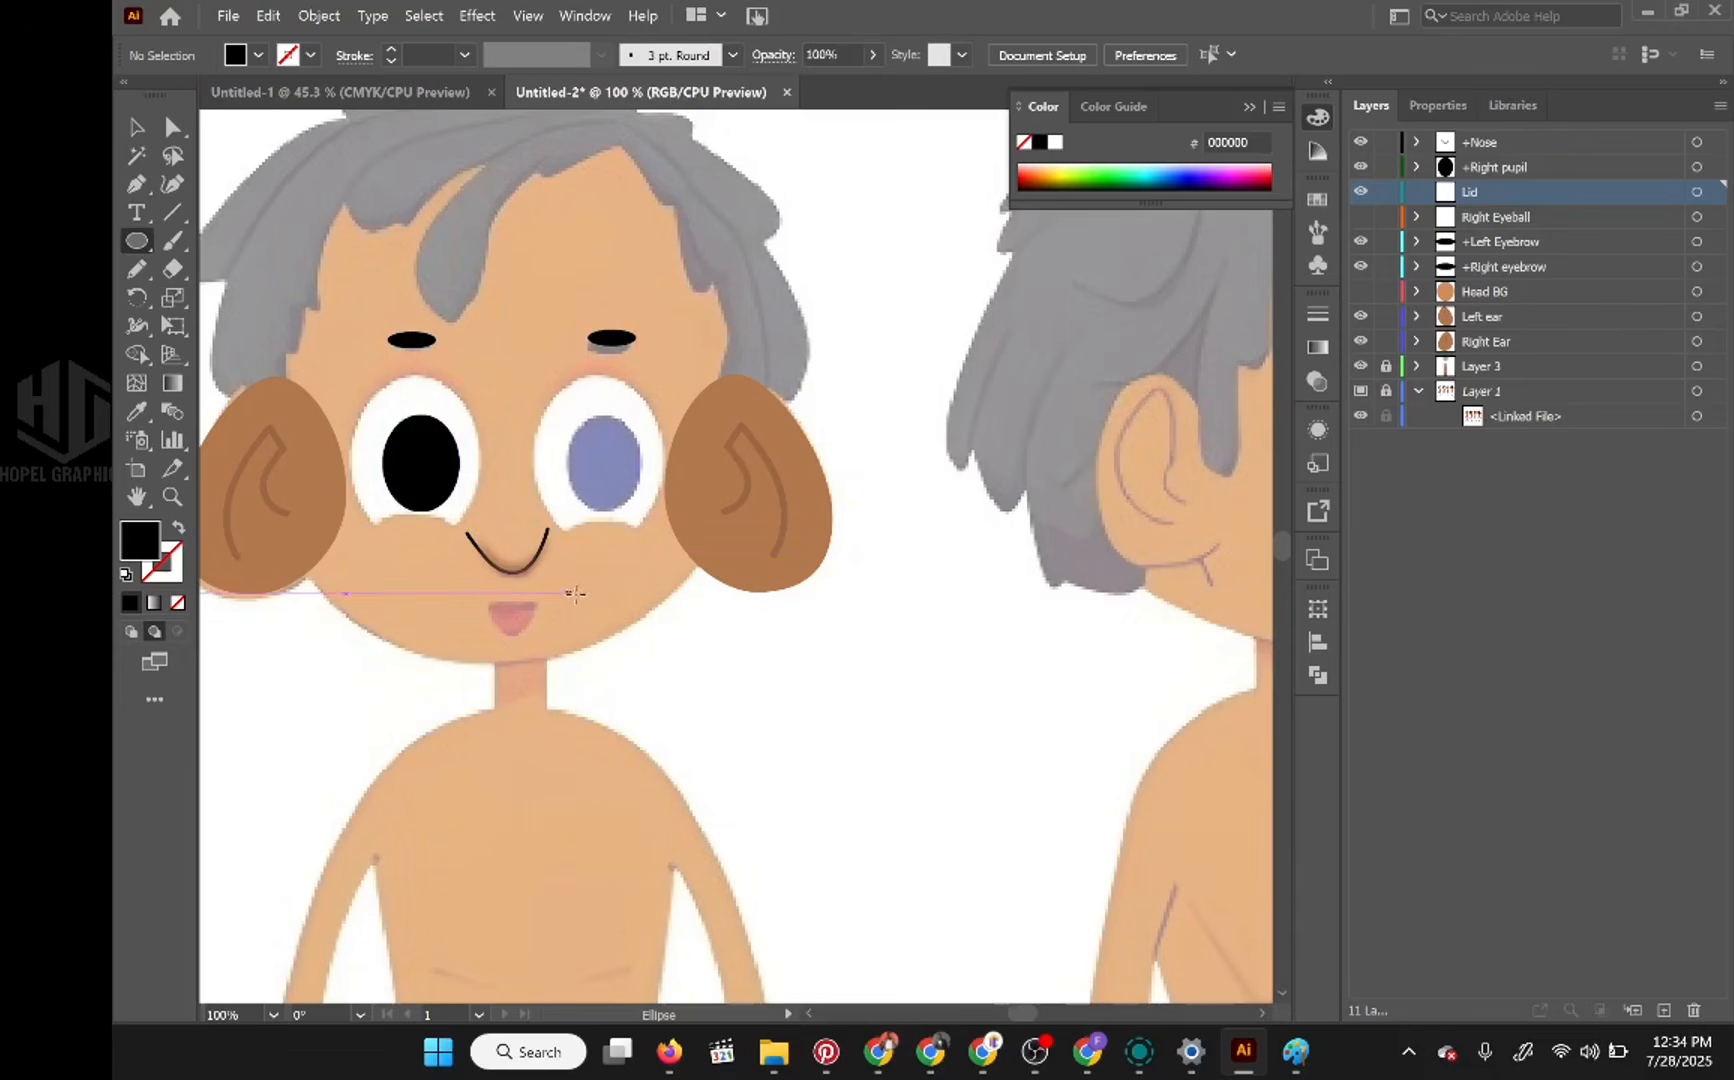
Step: Sample the lightest brown skin swatch with the Eyedropper to set the fill colour to ce8d57 for the Lid layer
left_click(138, 412)
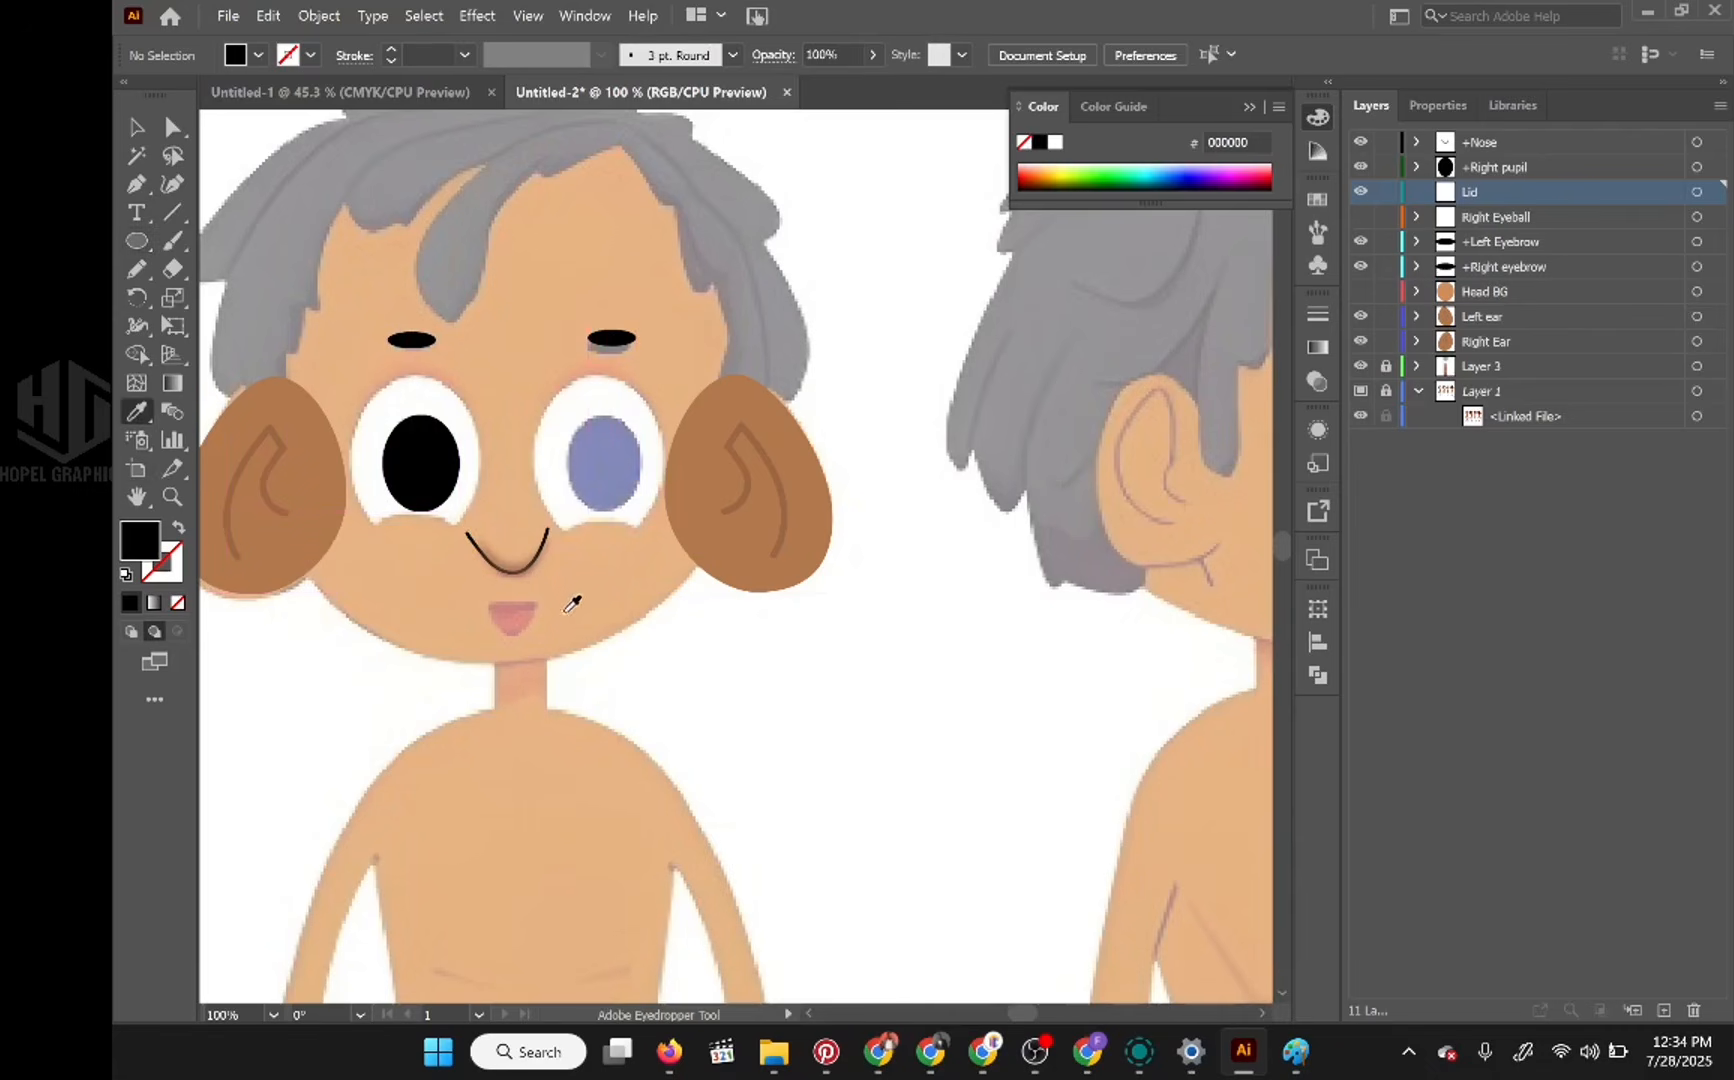
key("space")
left_click_drag(509, 775, 765, 560)
scroll(739, 573, "down", 5)
scroll(739, 573, "left", 4)
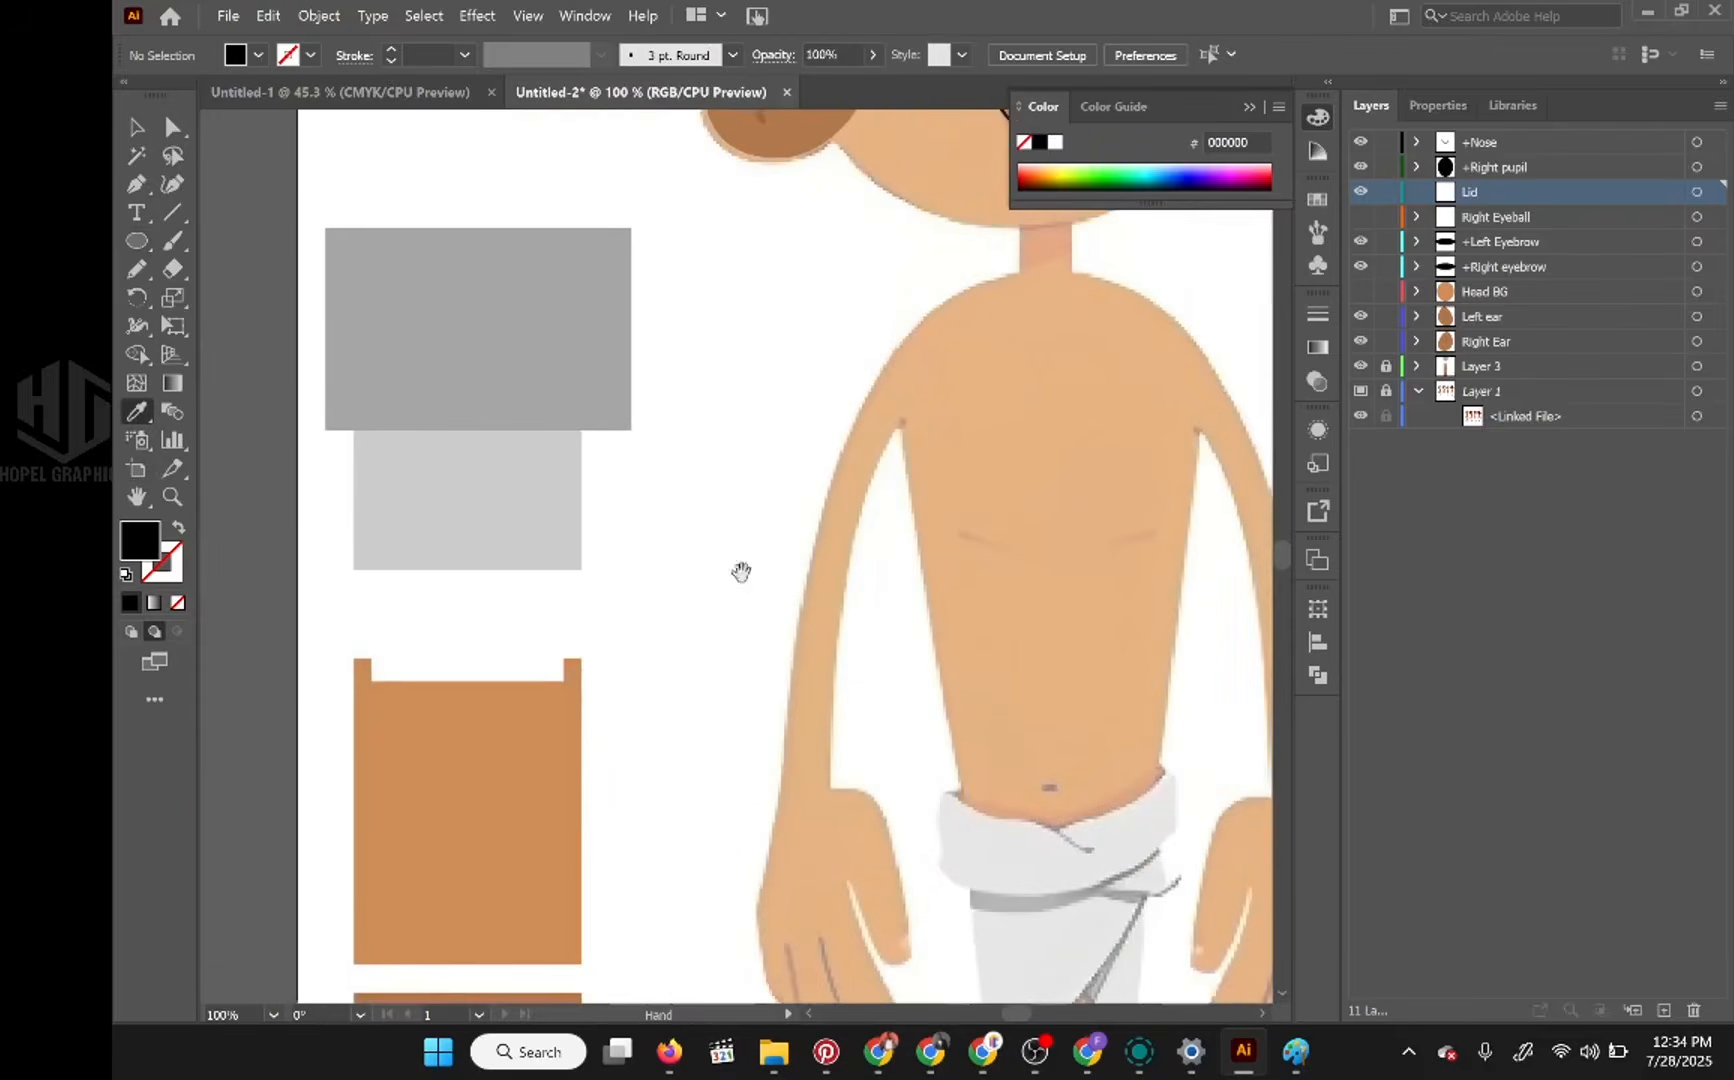
left_click(580, 634)
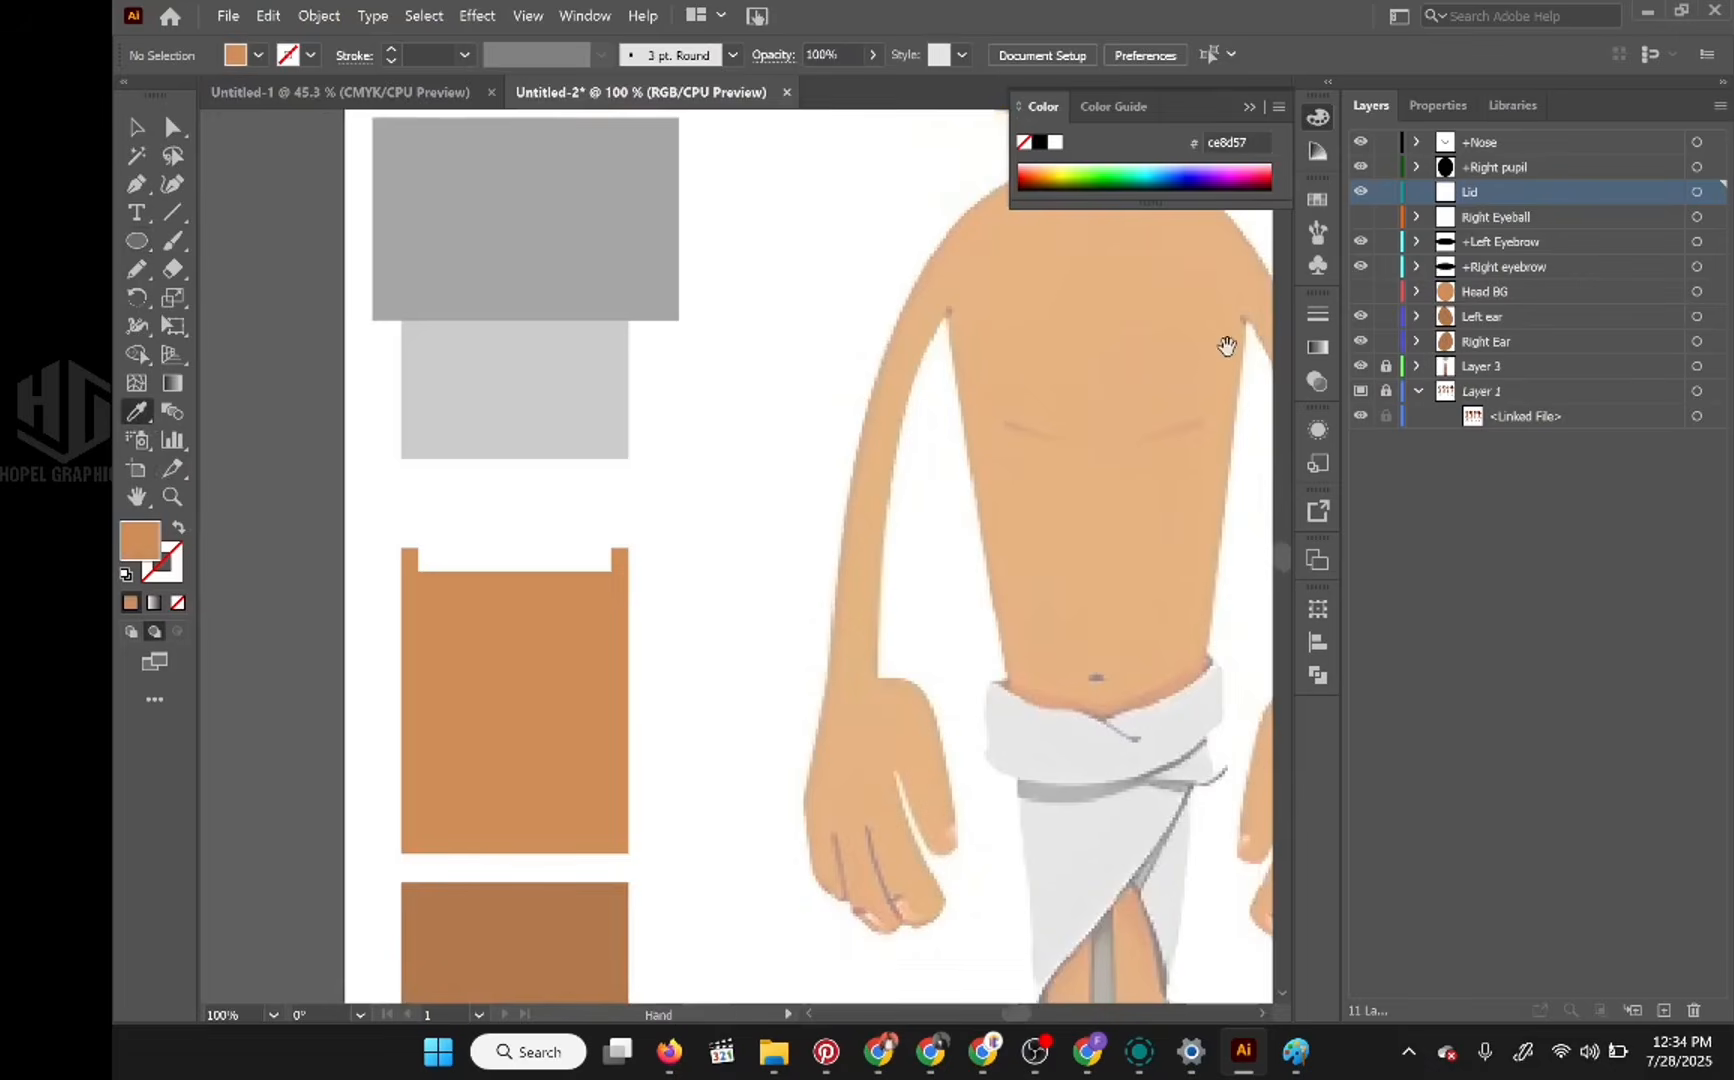
scroll(786, 650, "up", 6)
scroll(786, 650, "right", 3)
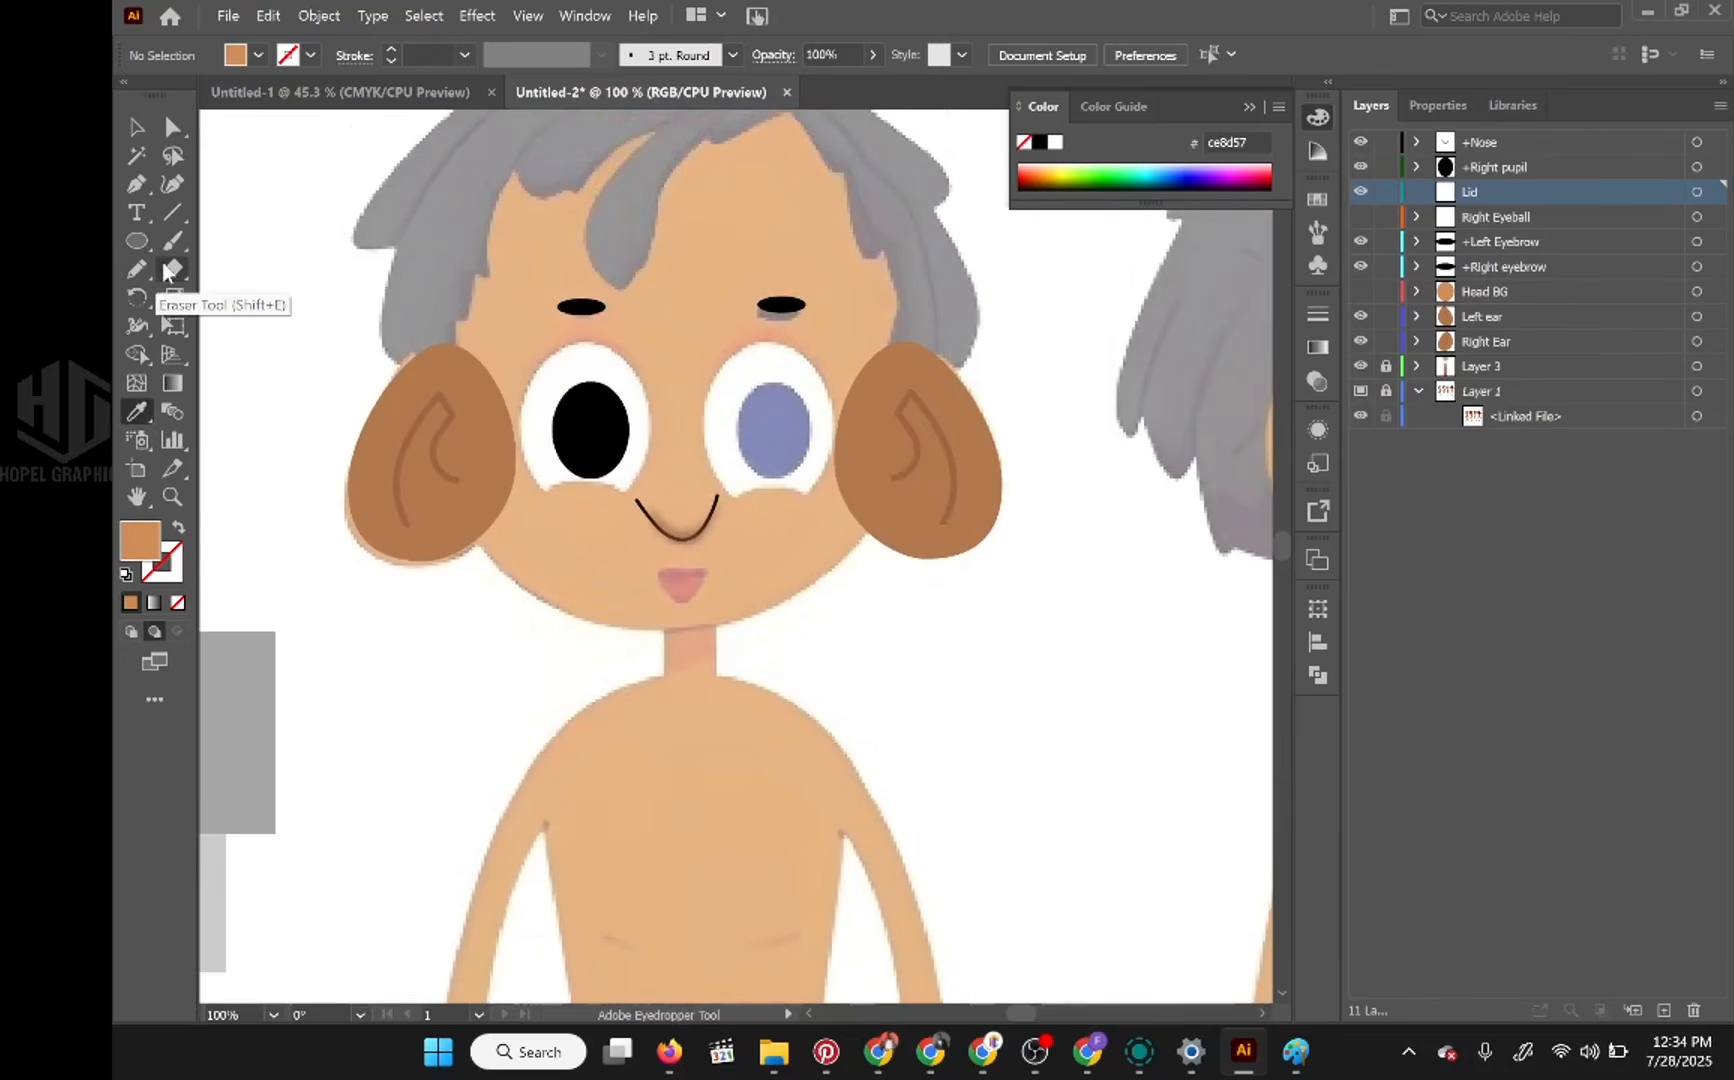
Step: Draw a circle over the lower edge of the character's right eye on the Lid layer and show the Head BG and Right Eyeball layers
left_click(137, 241)
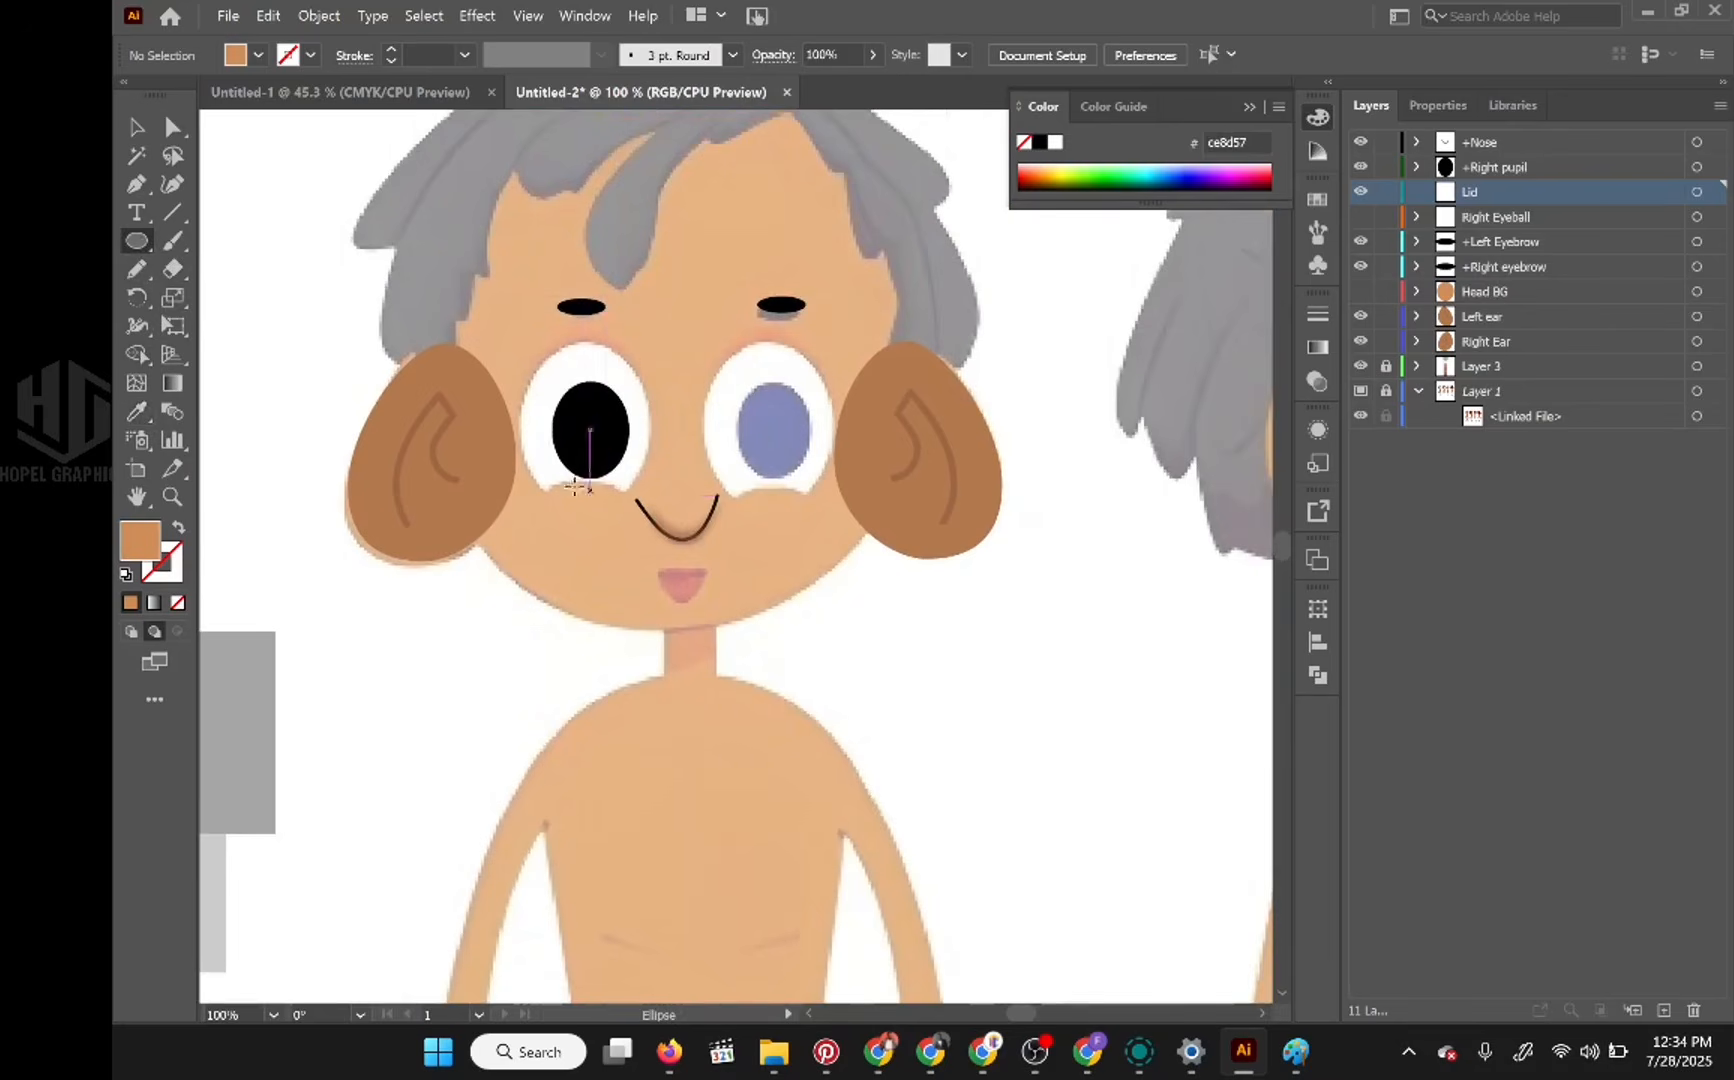
left_click_drag(551, 483, 643, 589)
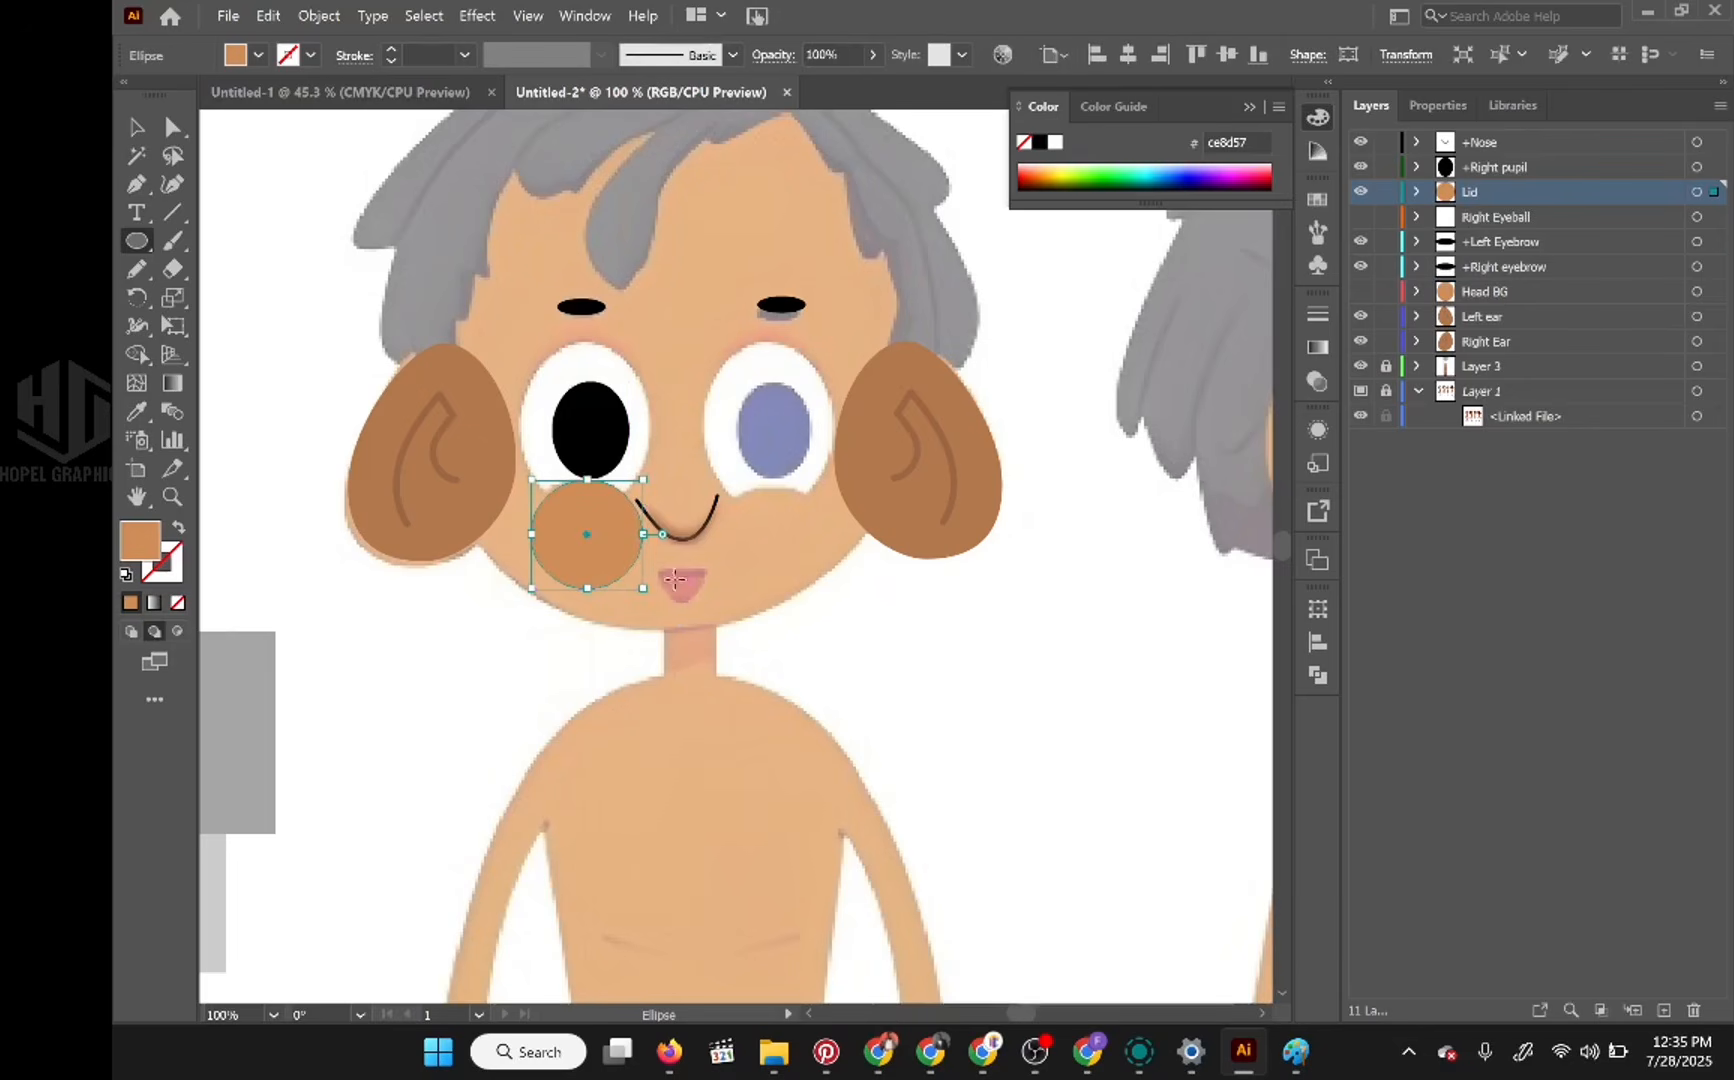
left_click(1361, 291)
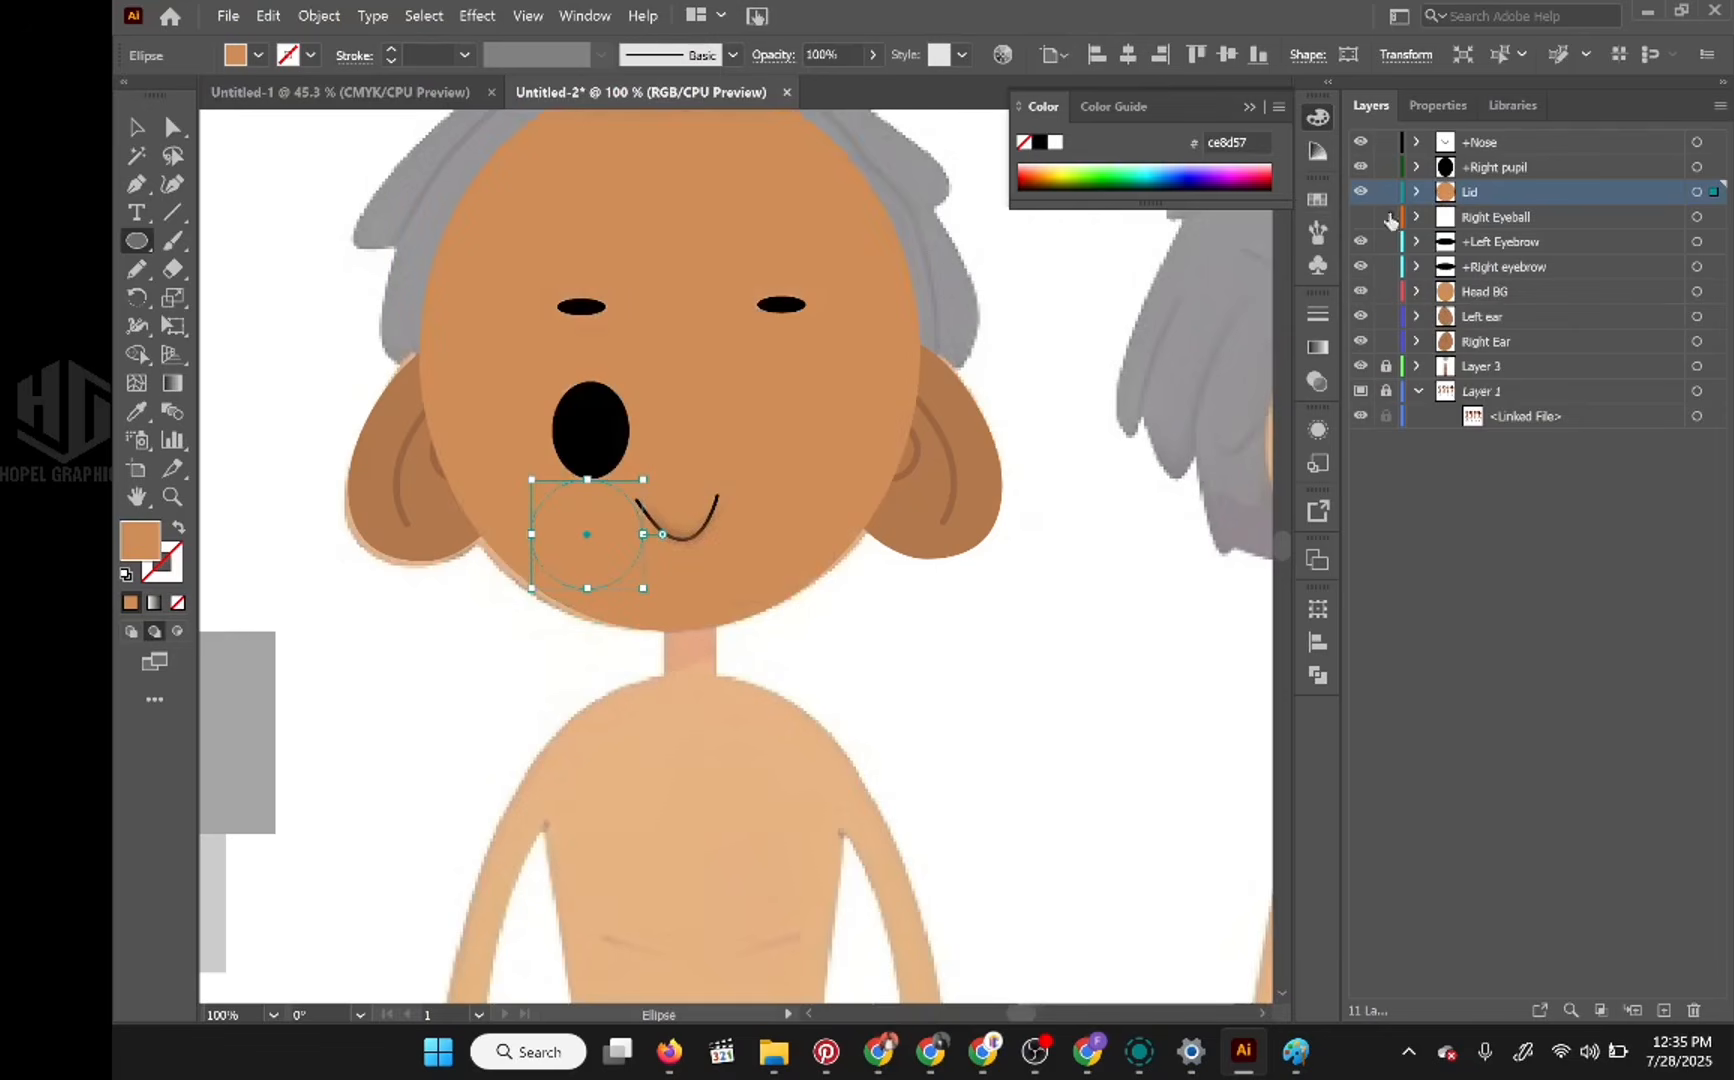
left_click(1361, 217)
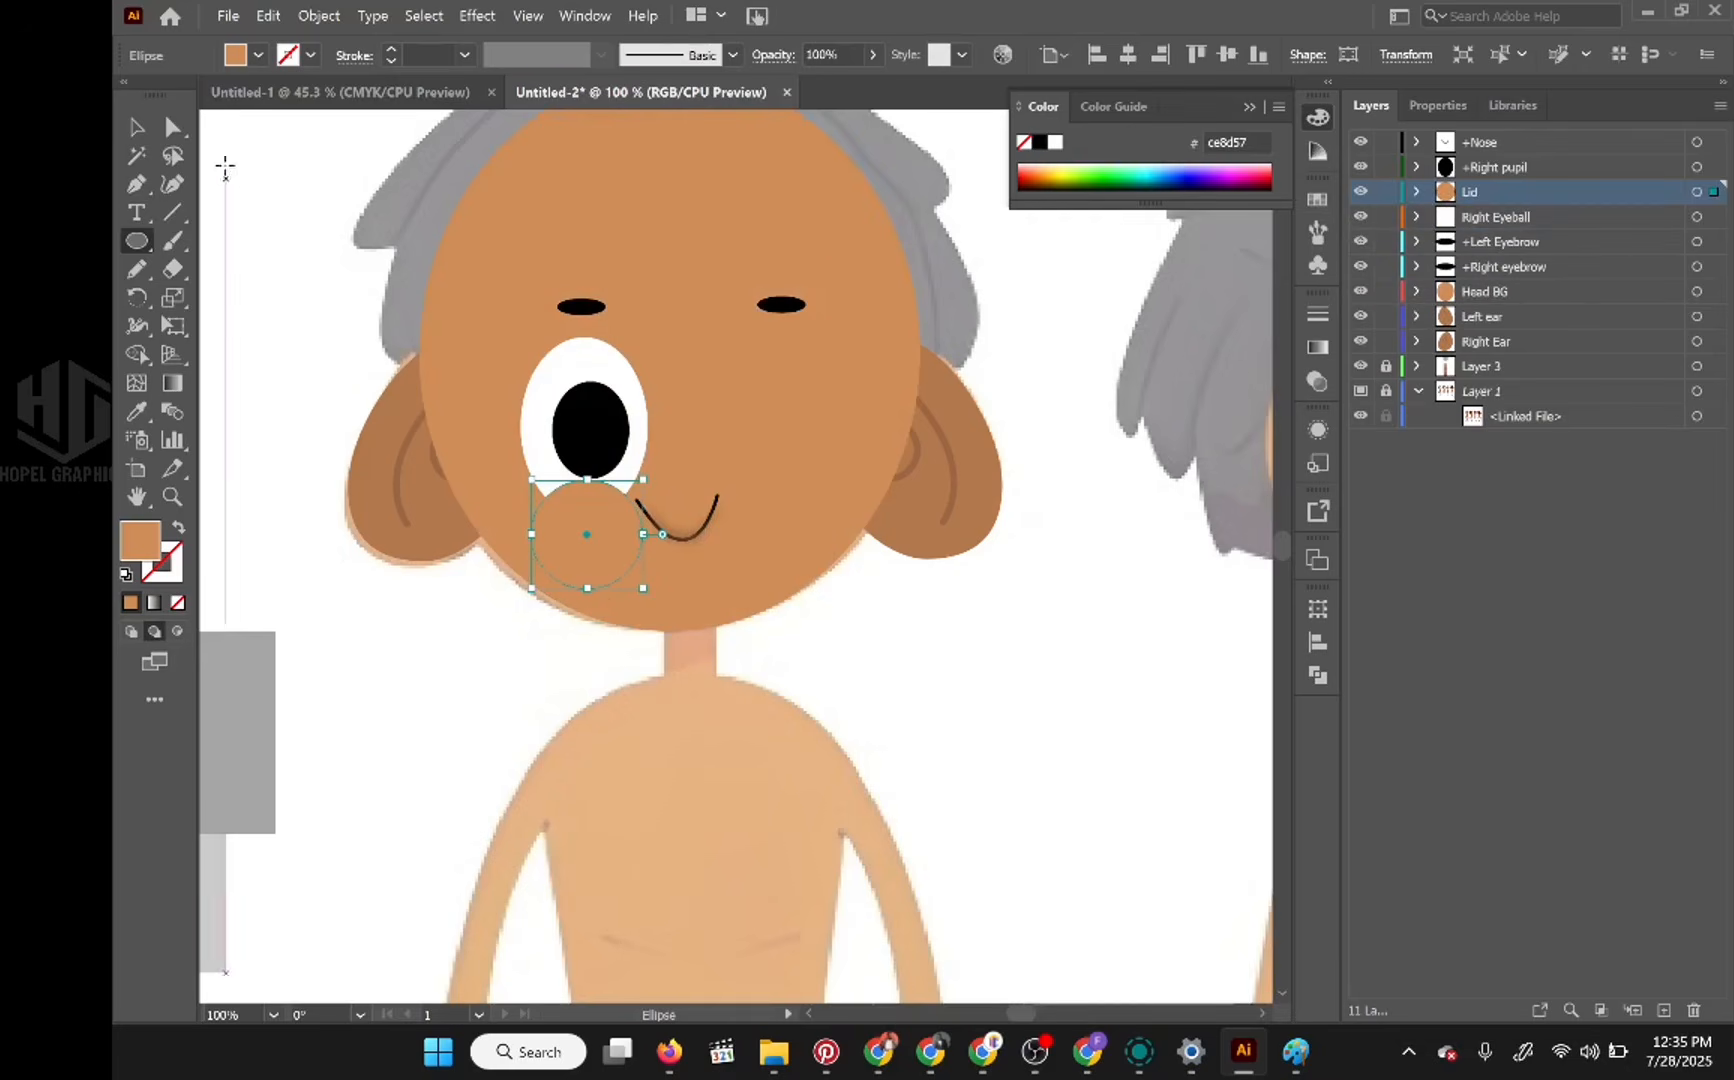
left_click(172, 126)
left_click(255, 190)
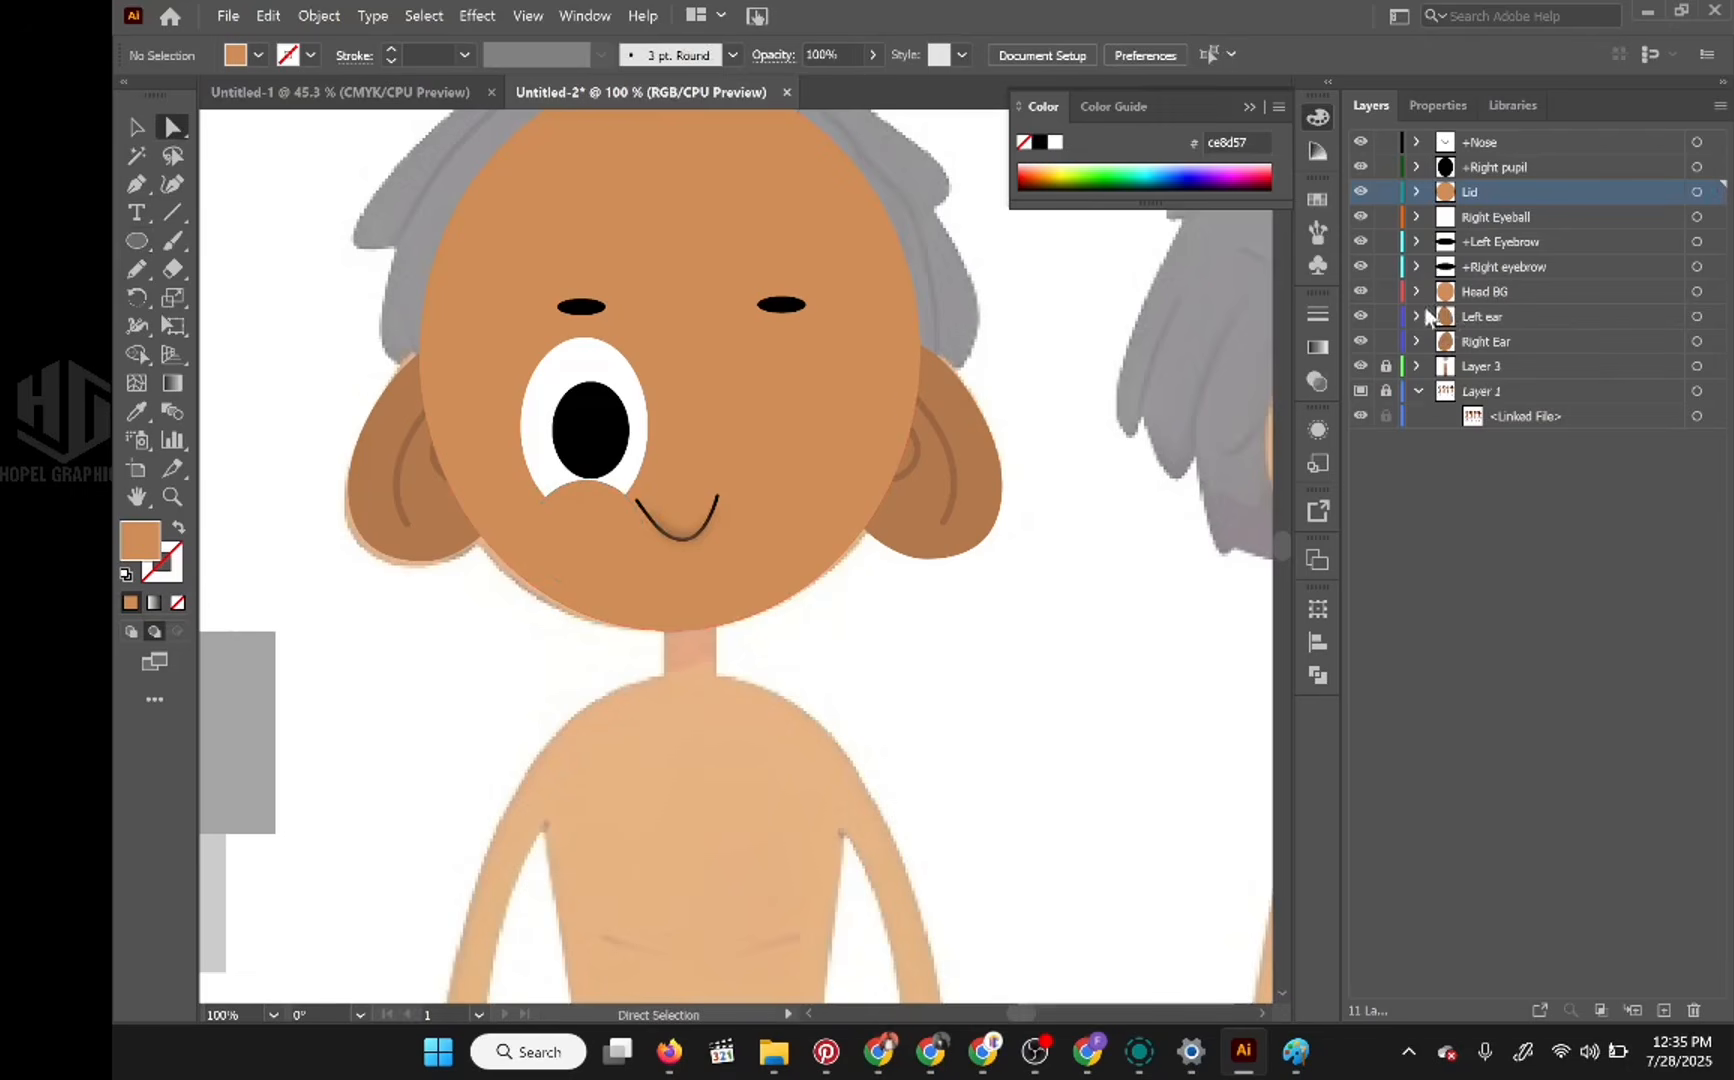
Step: Hide the Head BG and Right Eyeball layers and remove the fill from the lid circle
left_click(1361, 291)
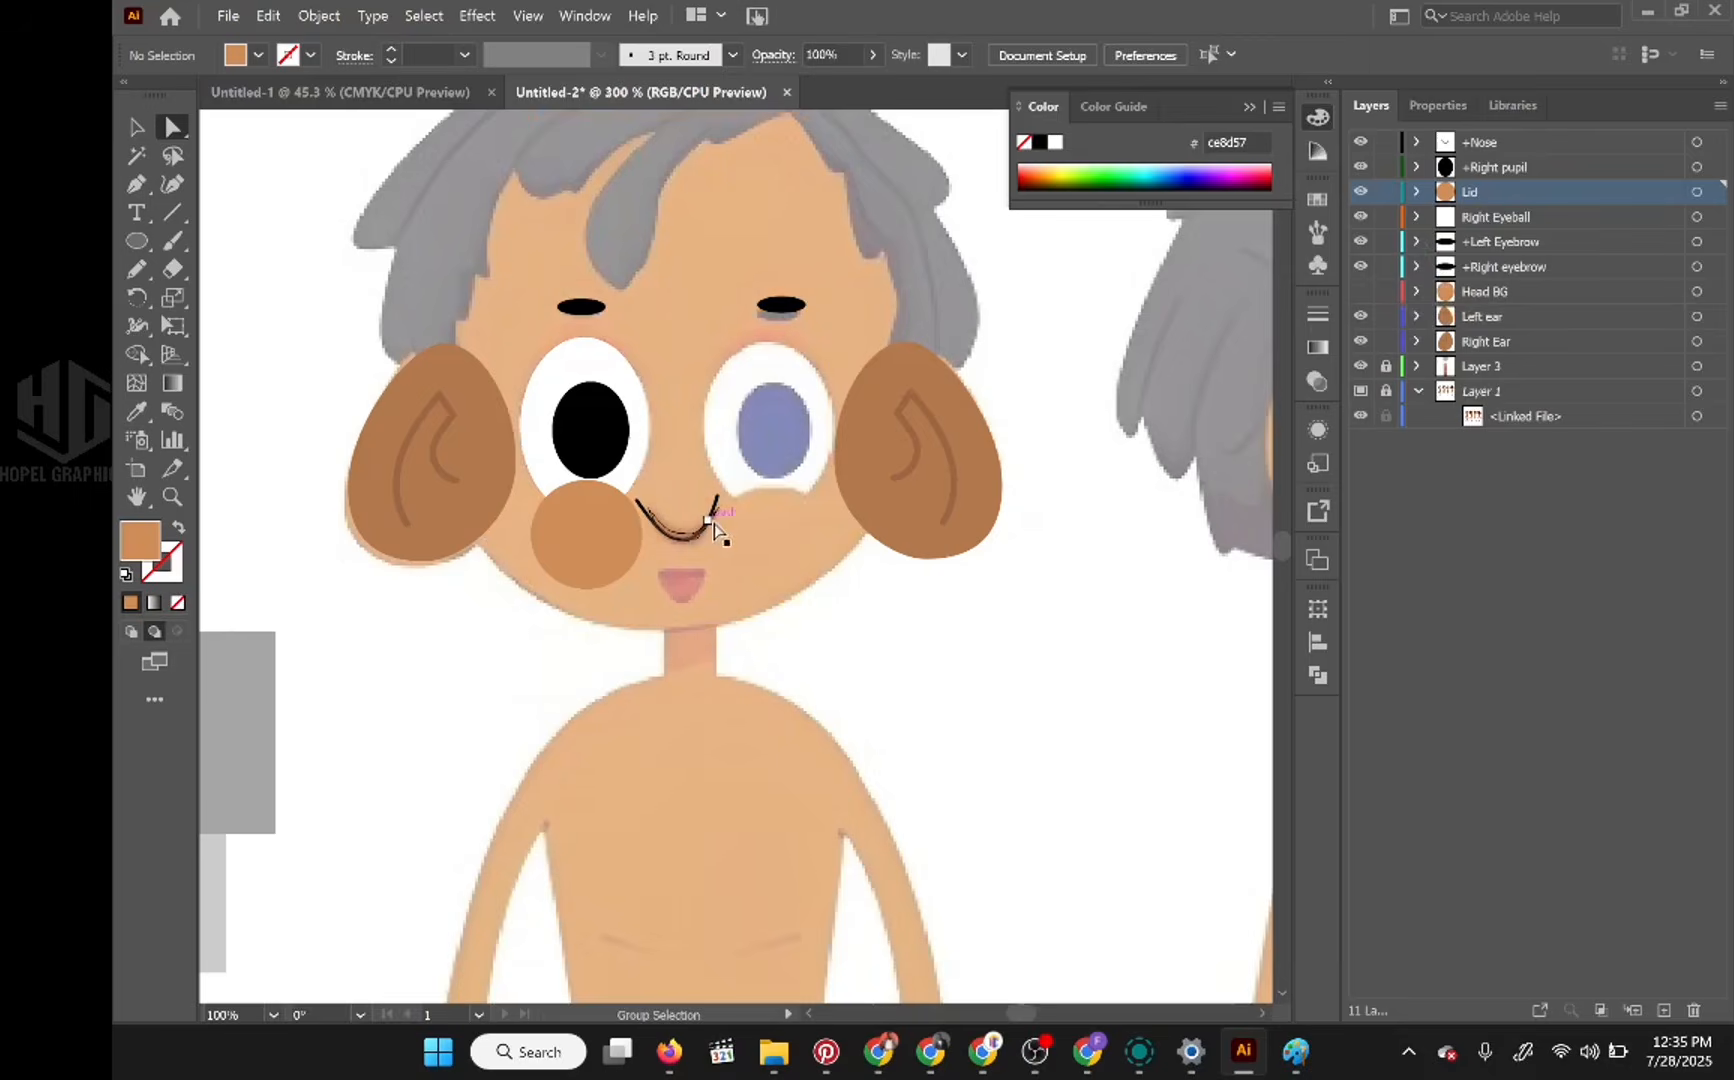
scroll(709, 521, "up", 3)
scroll(710, 498, "down", 2)
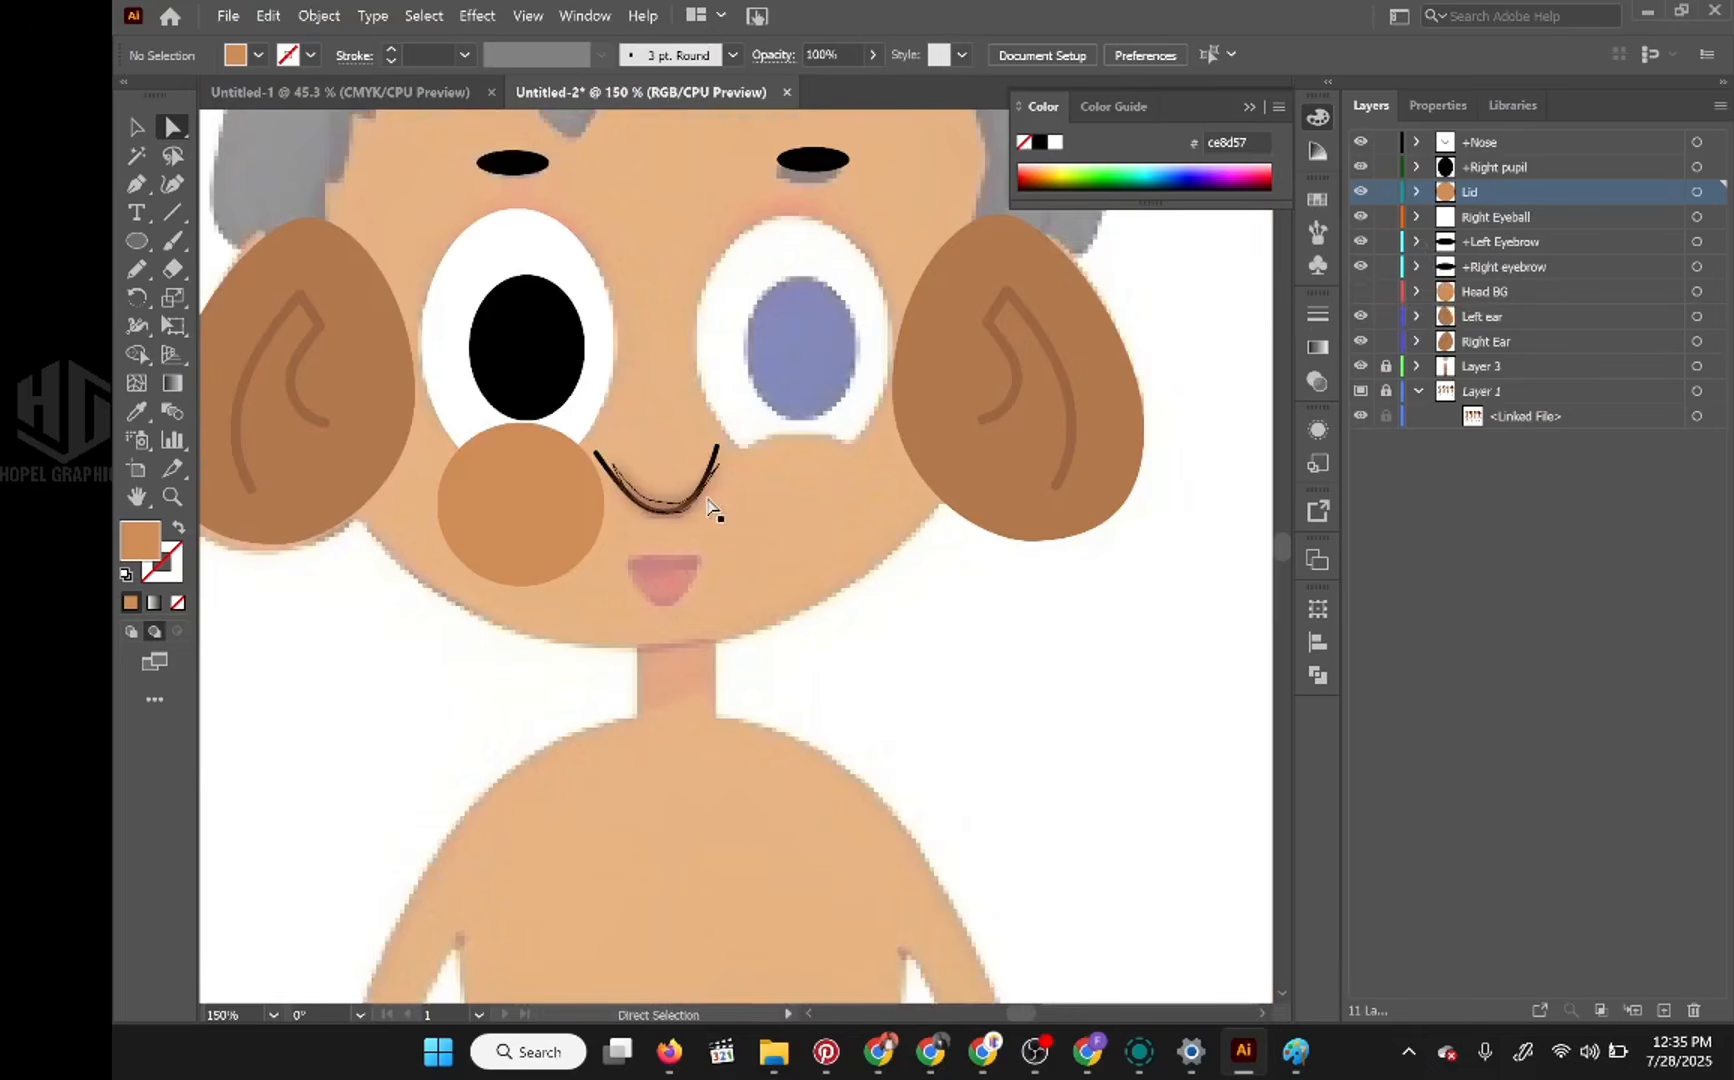
left_click(566, 511)
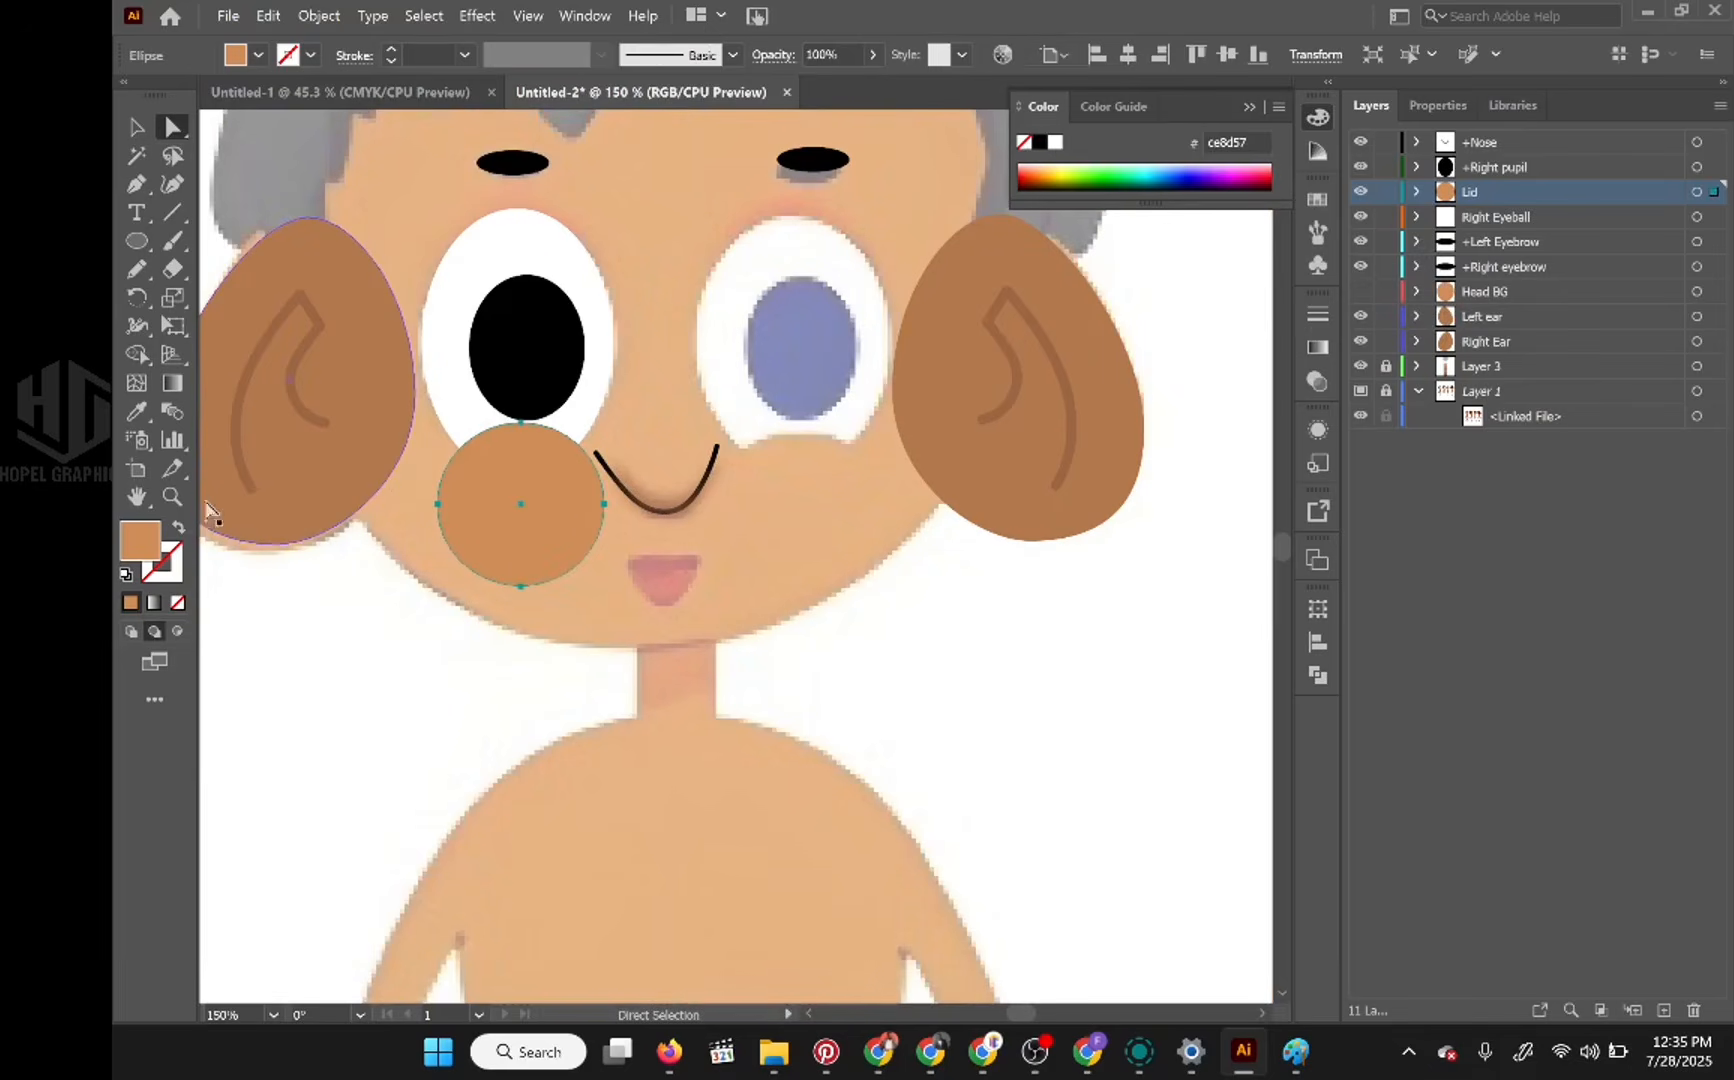
left_click(181, 602)
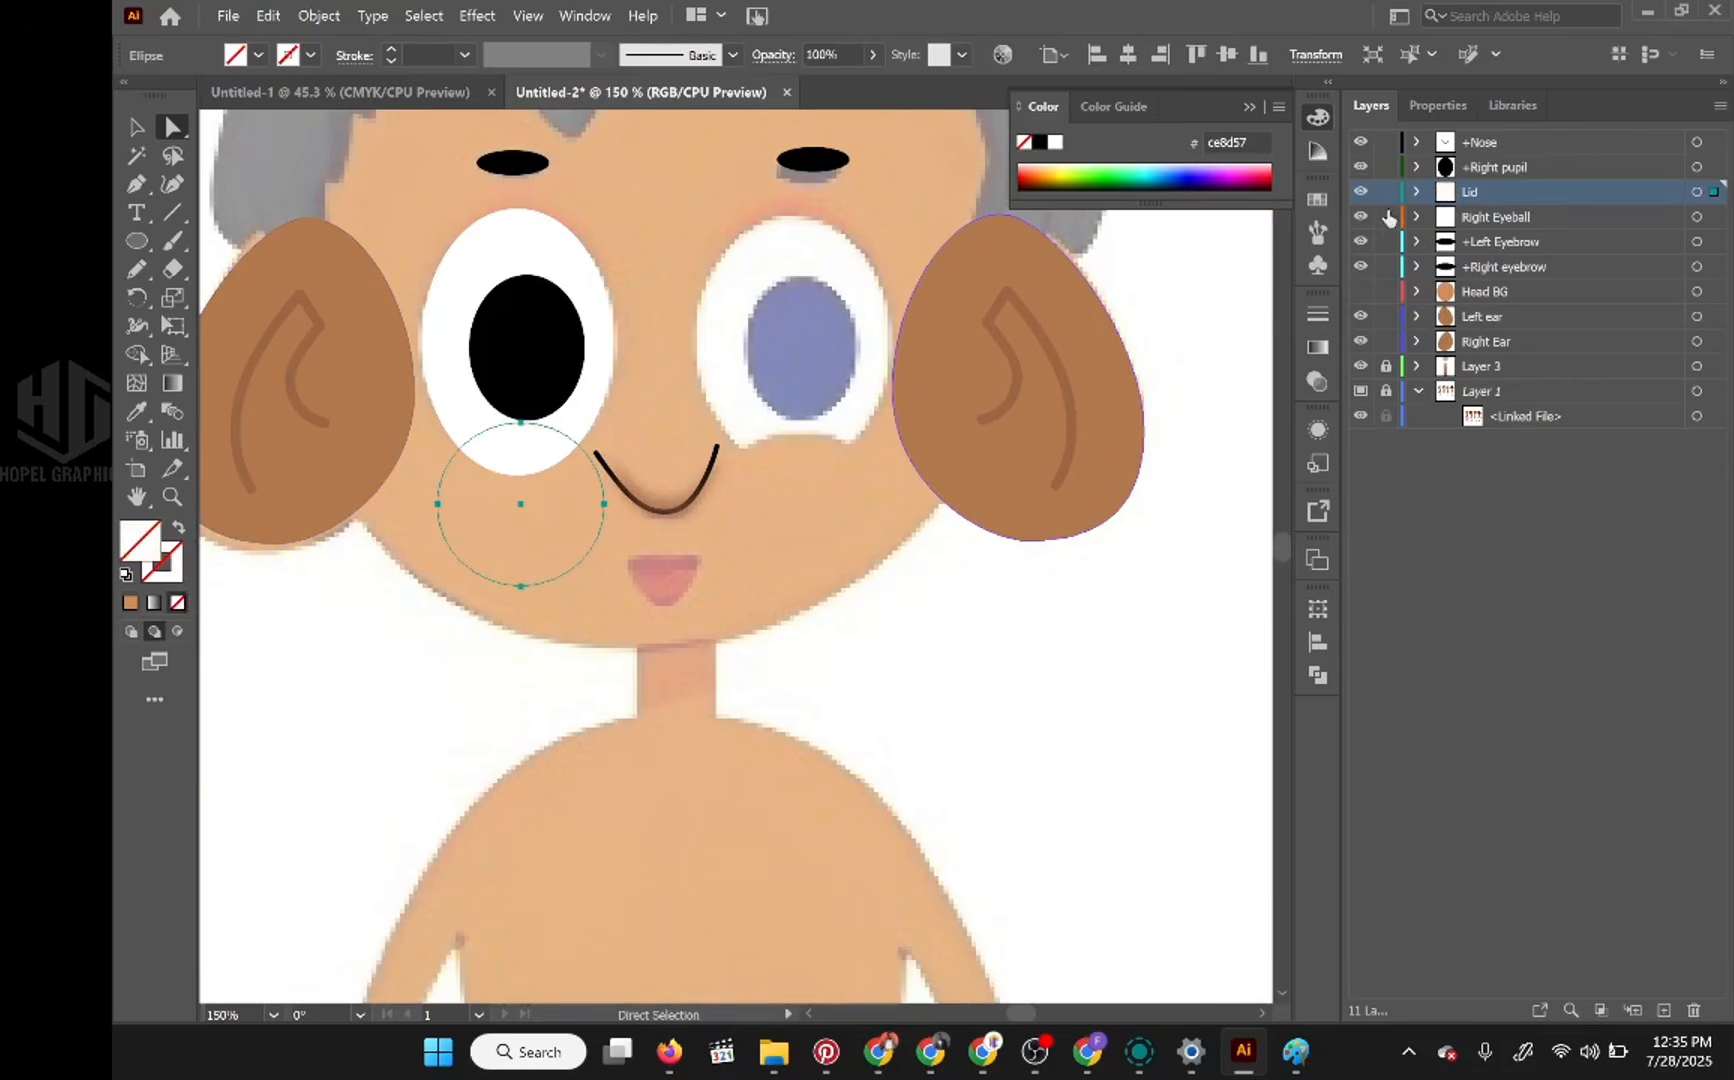
left_click(1361, 217)
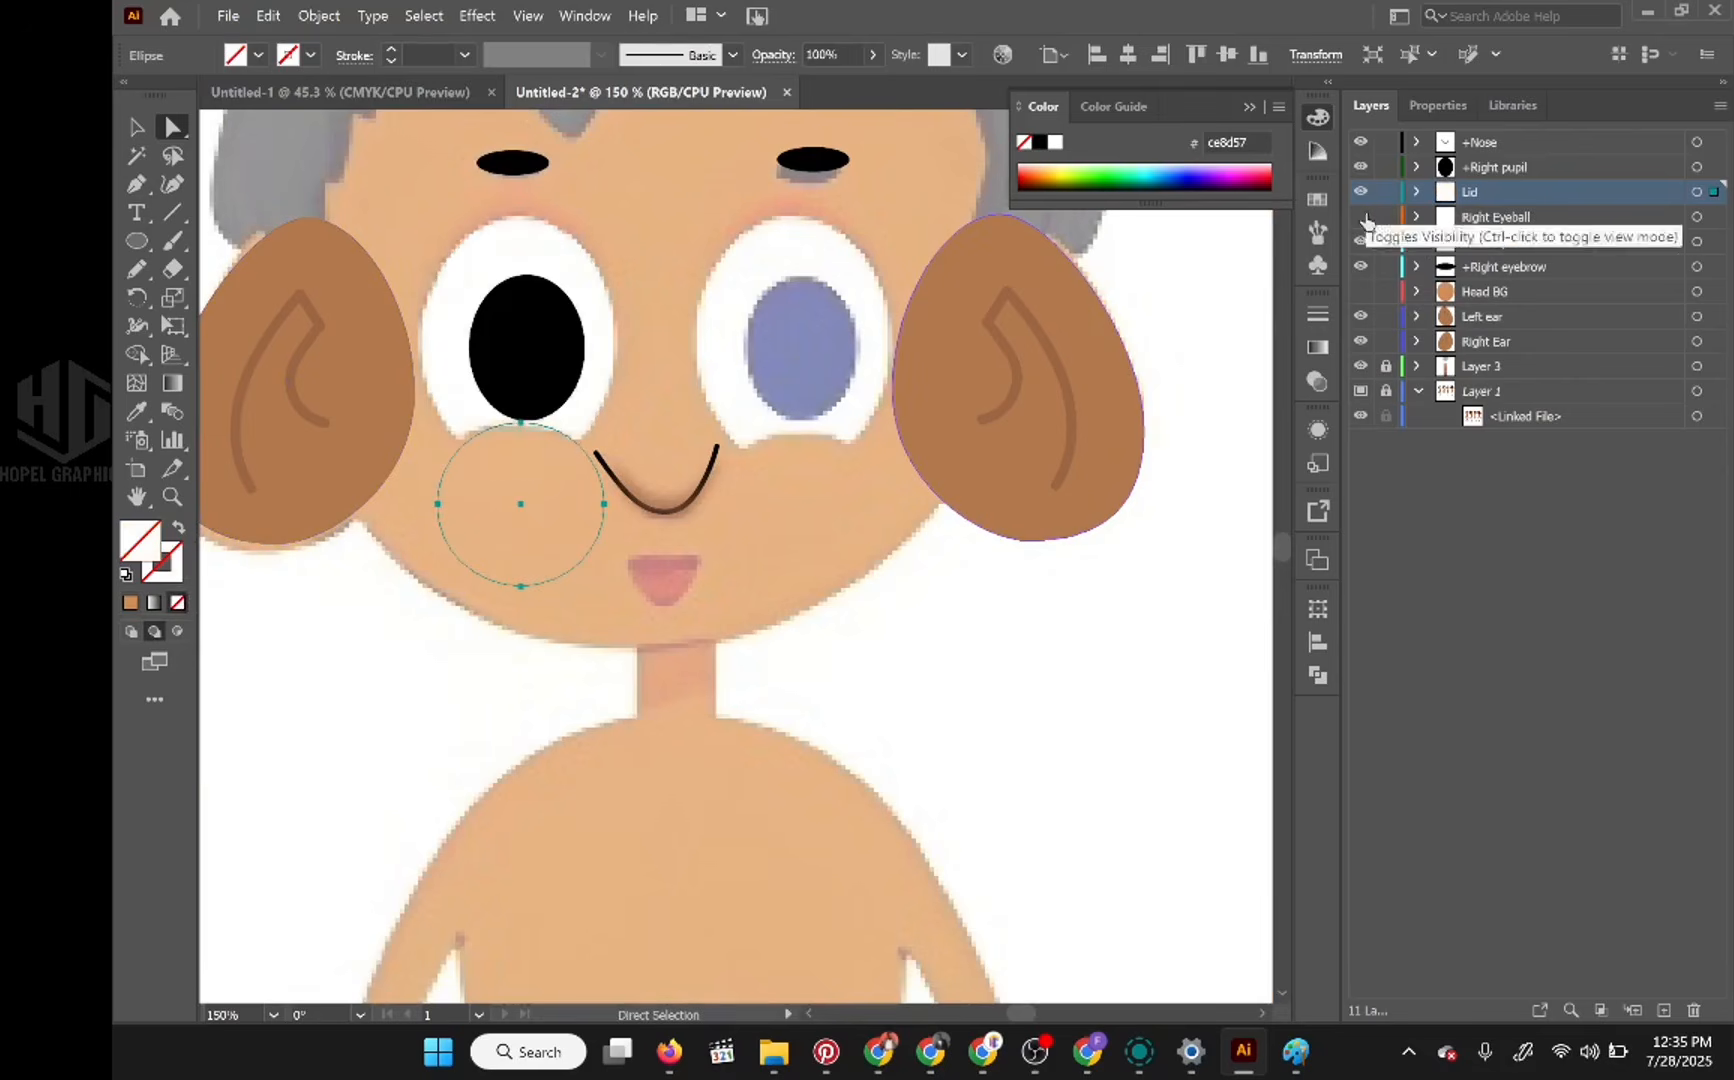
Step: Reshape the lid outline by moving its top and both side anchor points to follow the reference's lower lid
left_click(521, 423)
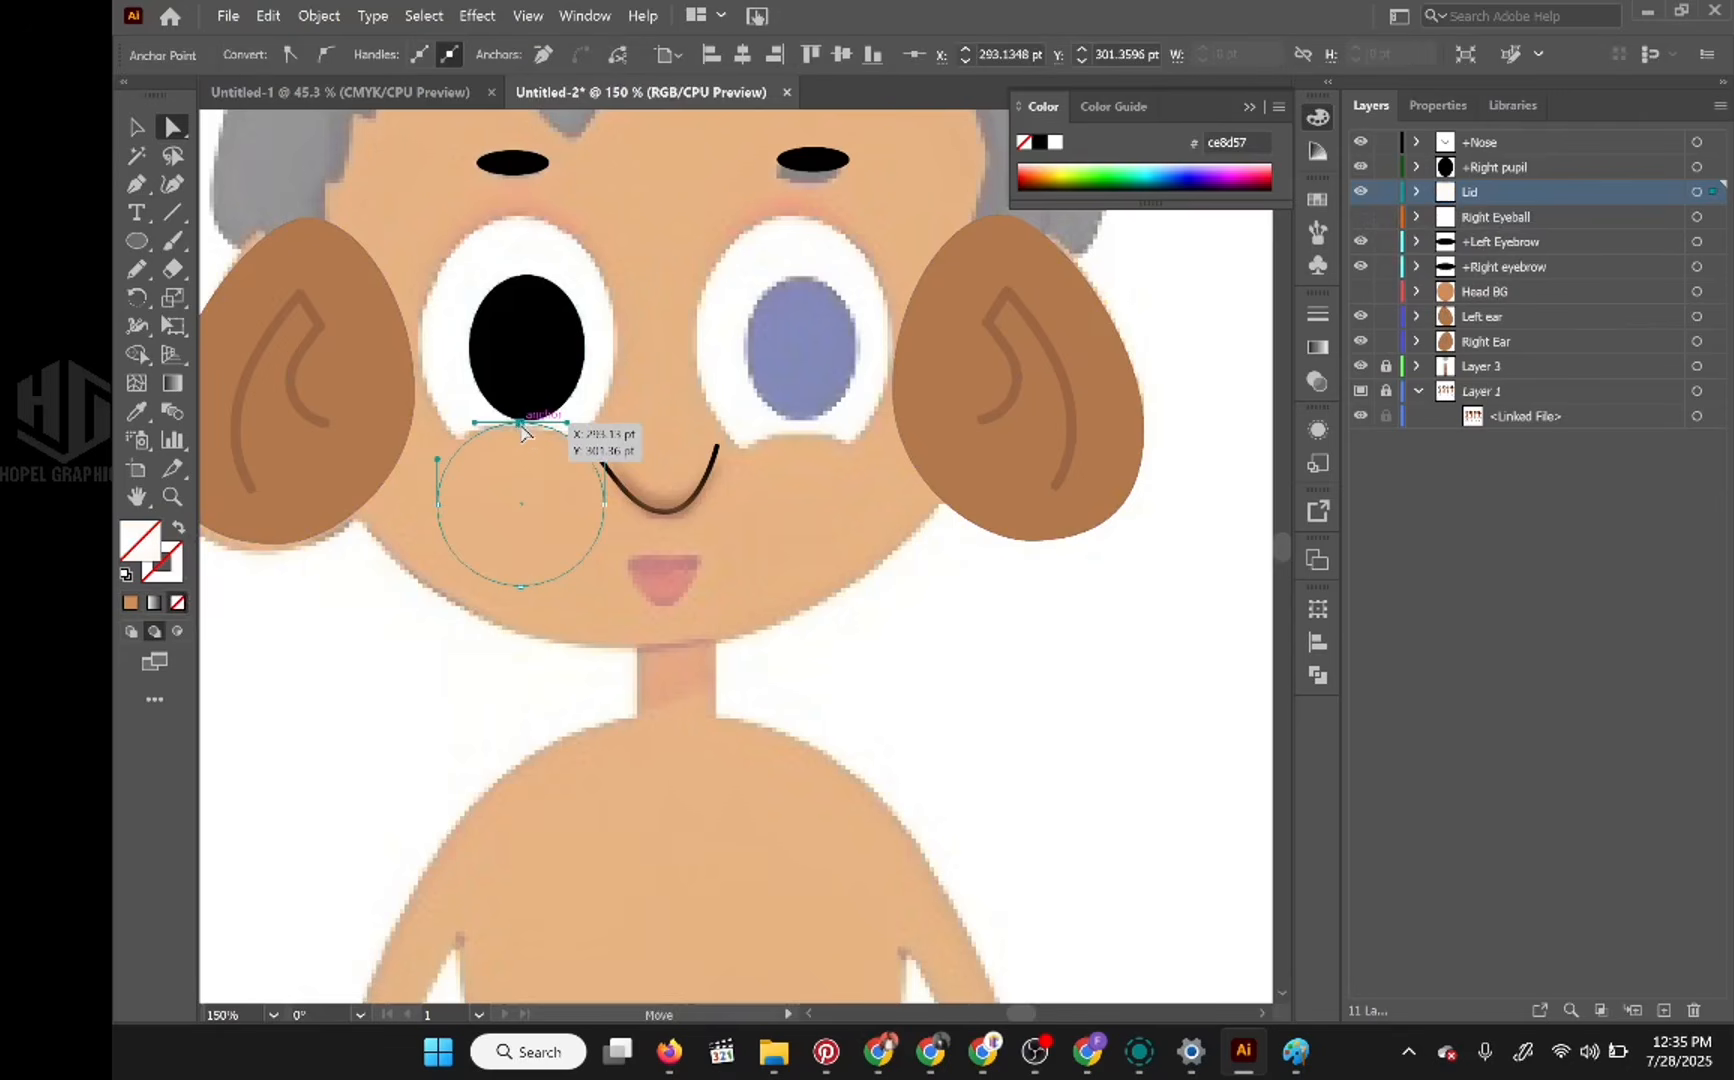
left_click_drag(524, 430, 514, 433)
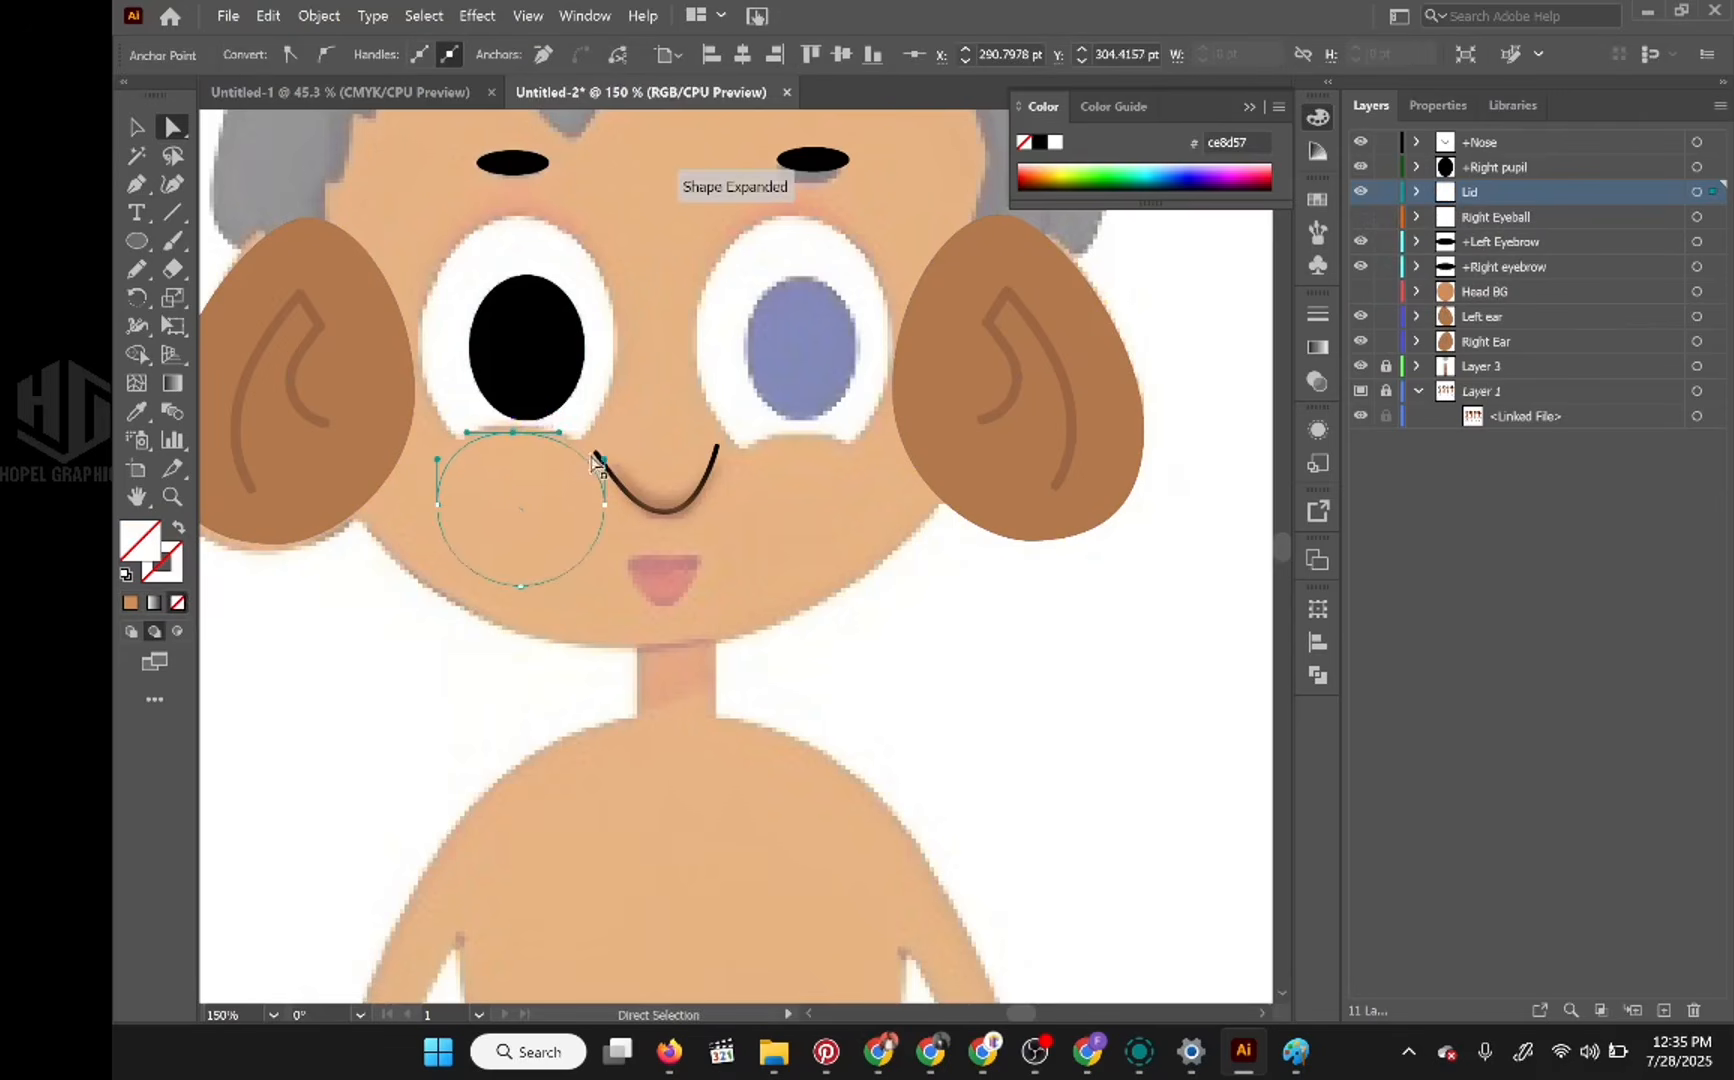
left_click_drag(604, 506, 594, 490)
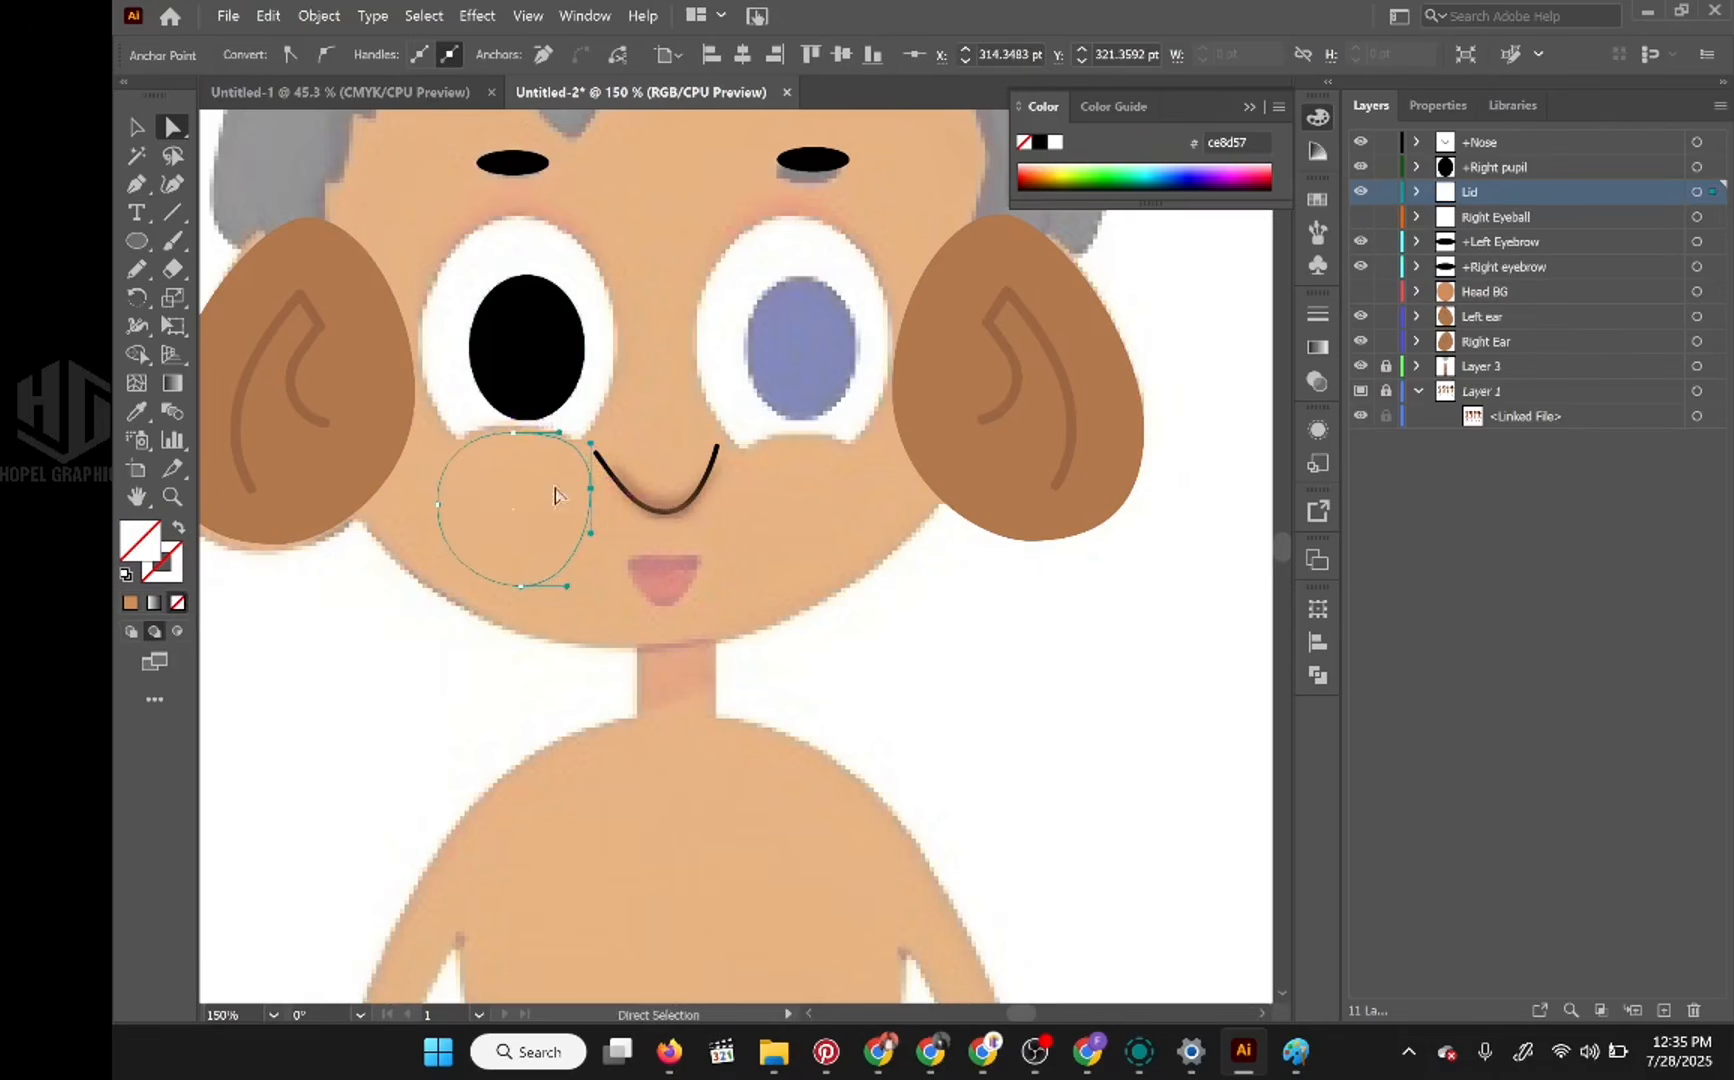
left_click_drag(436, 501, 427, 488)
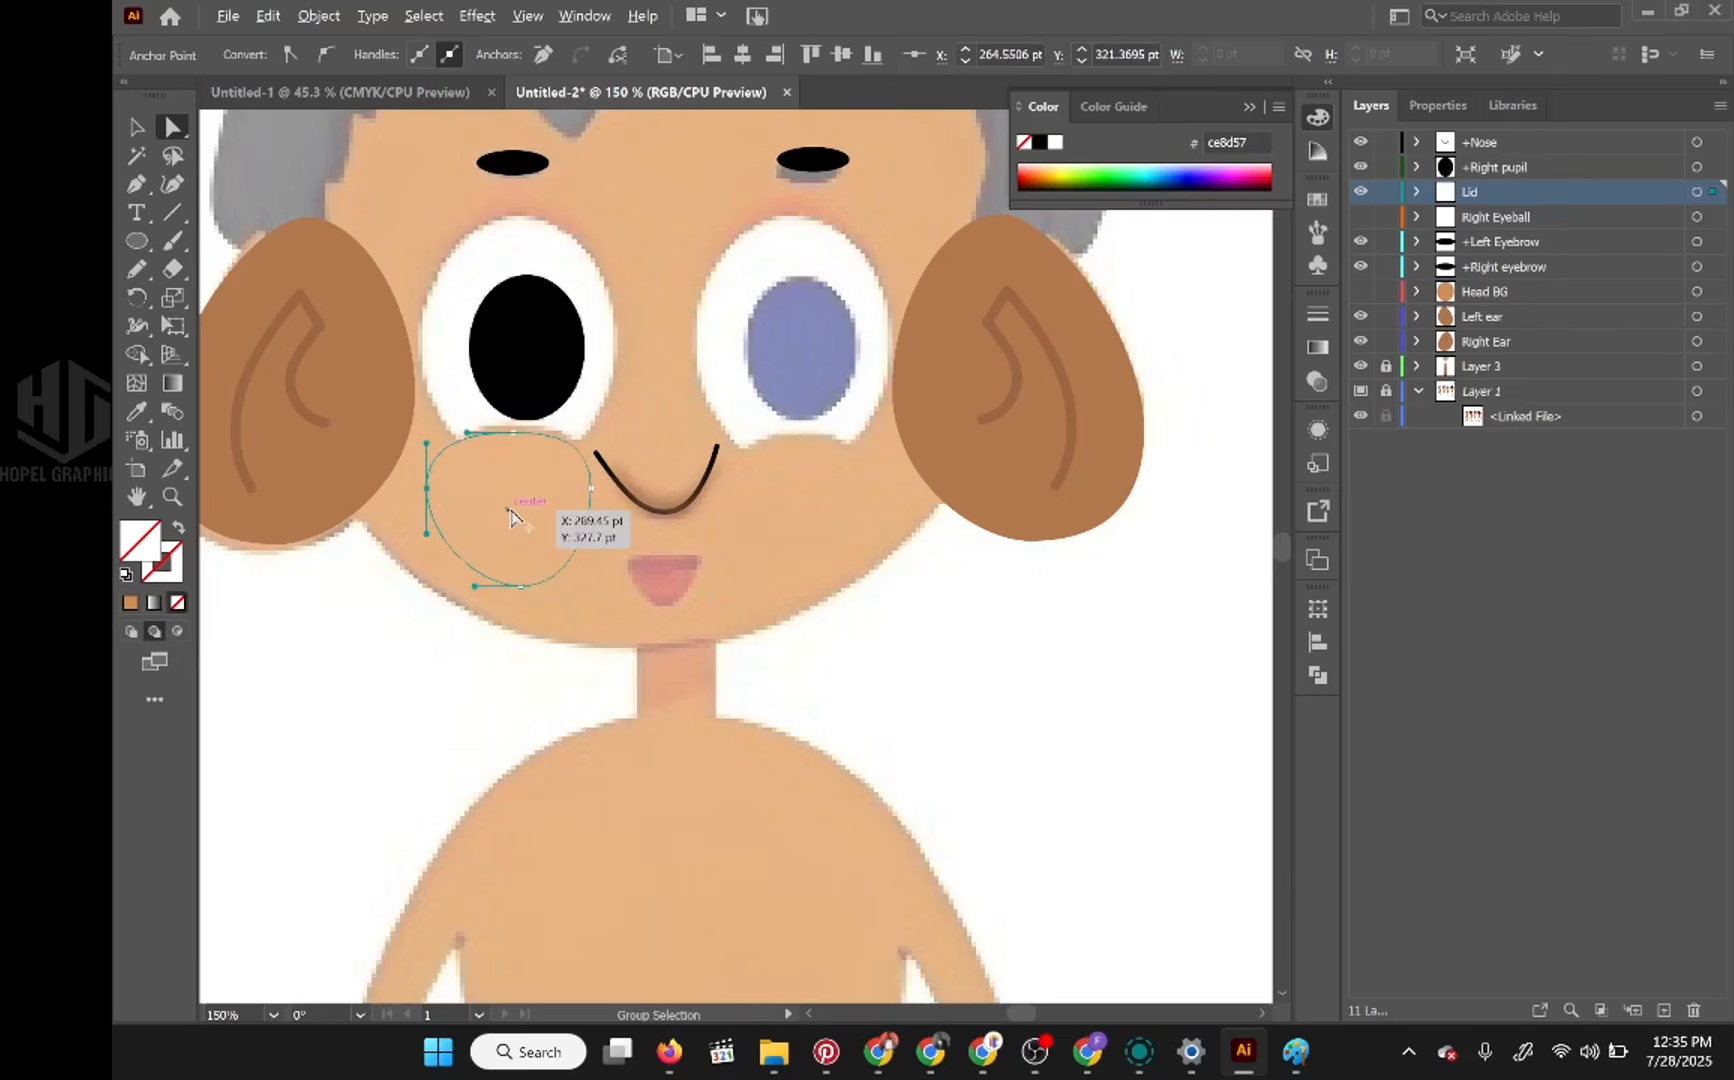
Step: Copy the lid shape under the other eye, fill both lid paths with ce8d57 and check them against the Head BG layer
left_click_drag(511, 512, 813, 520)
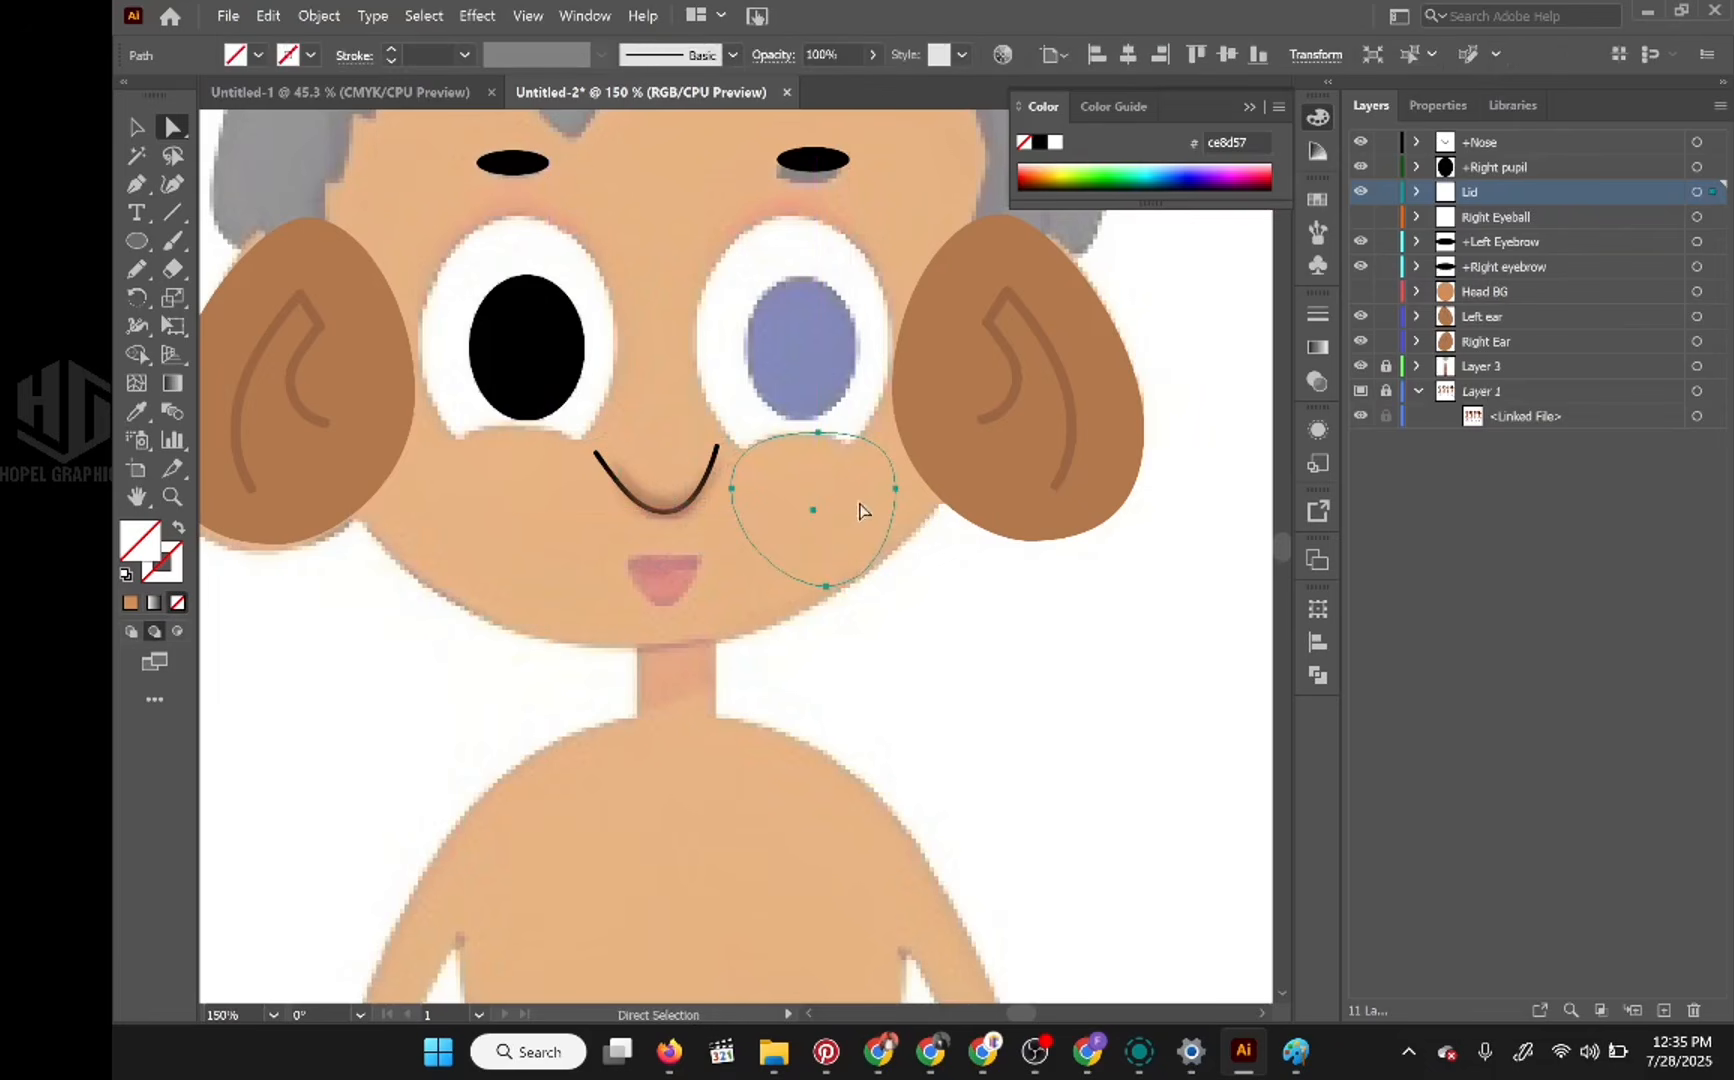
left_click(1416, 191)
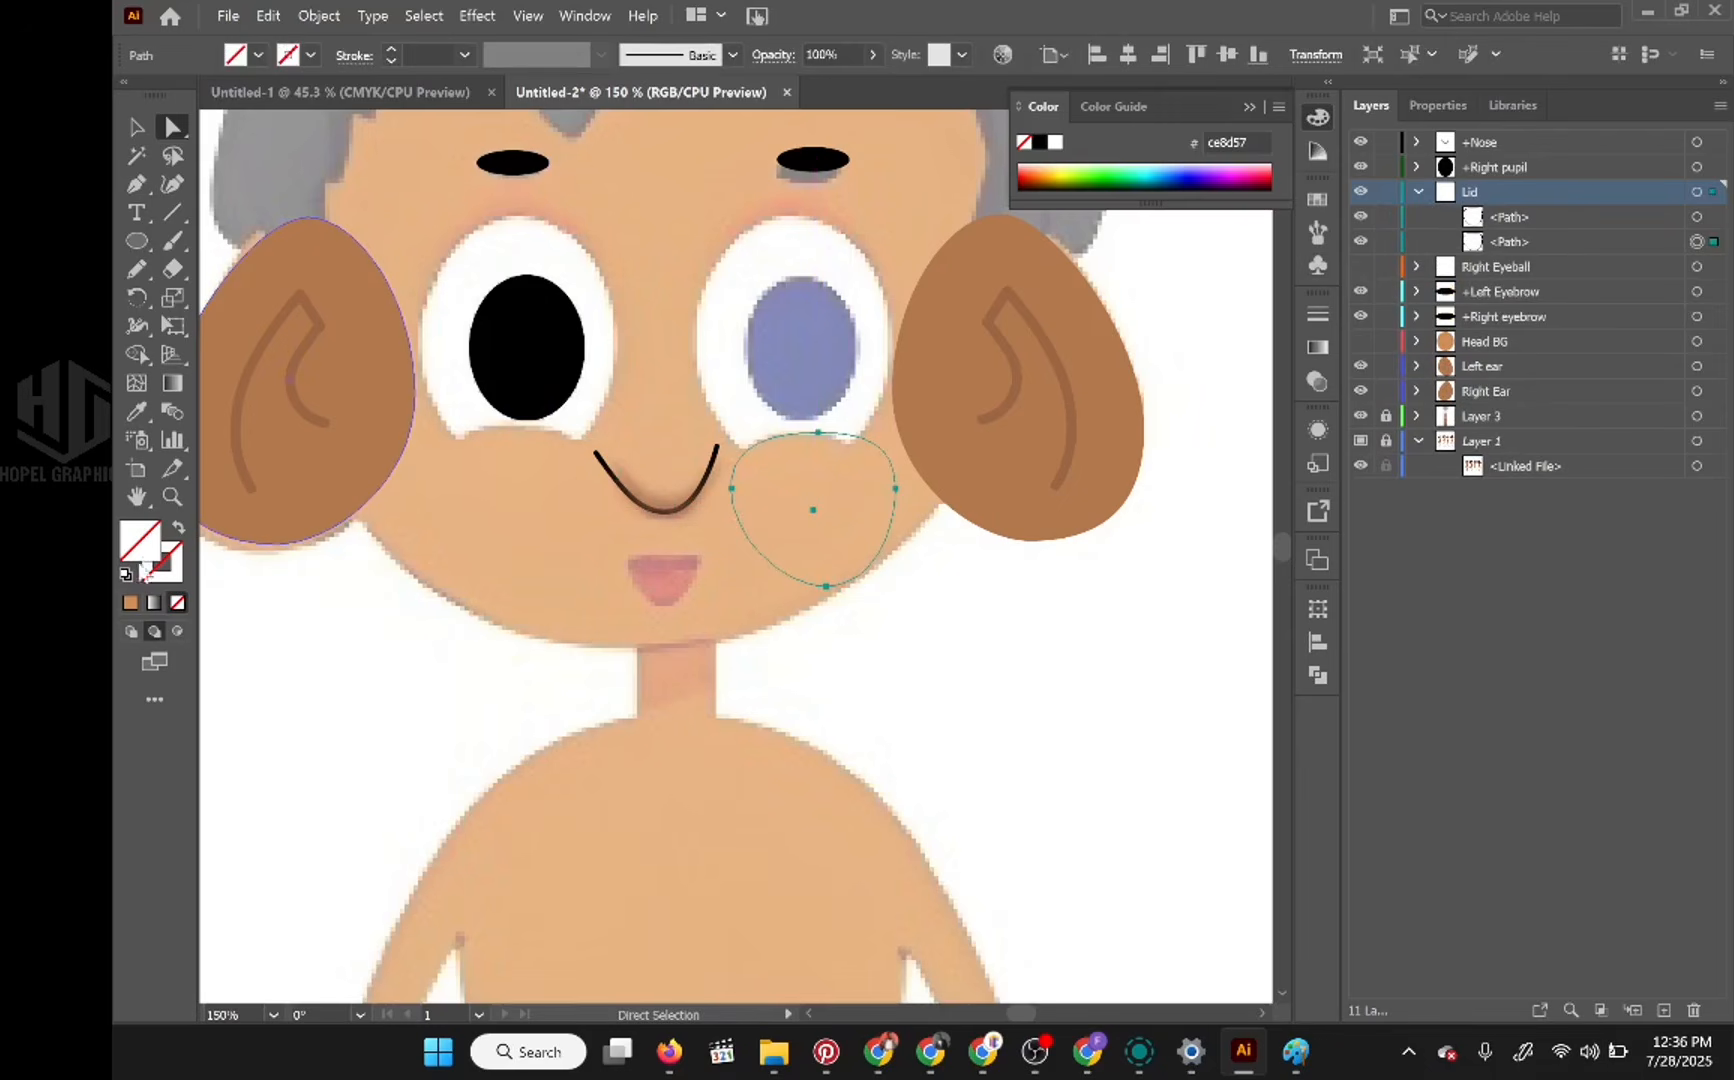
left_click(1697, 241, "shift")
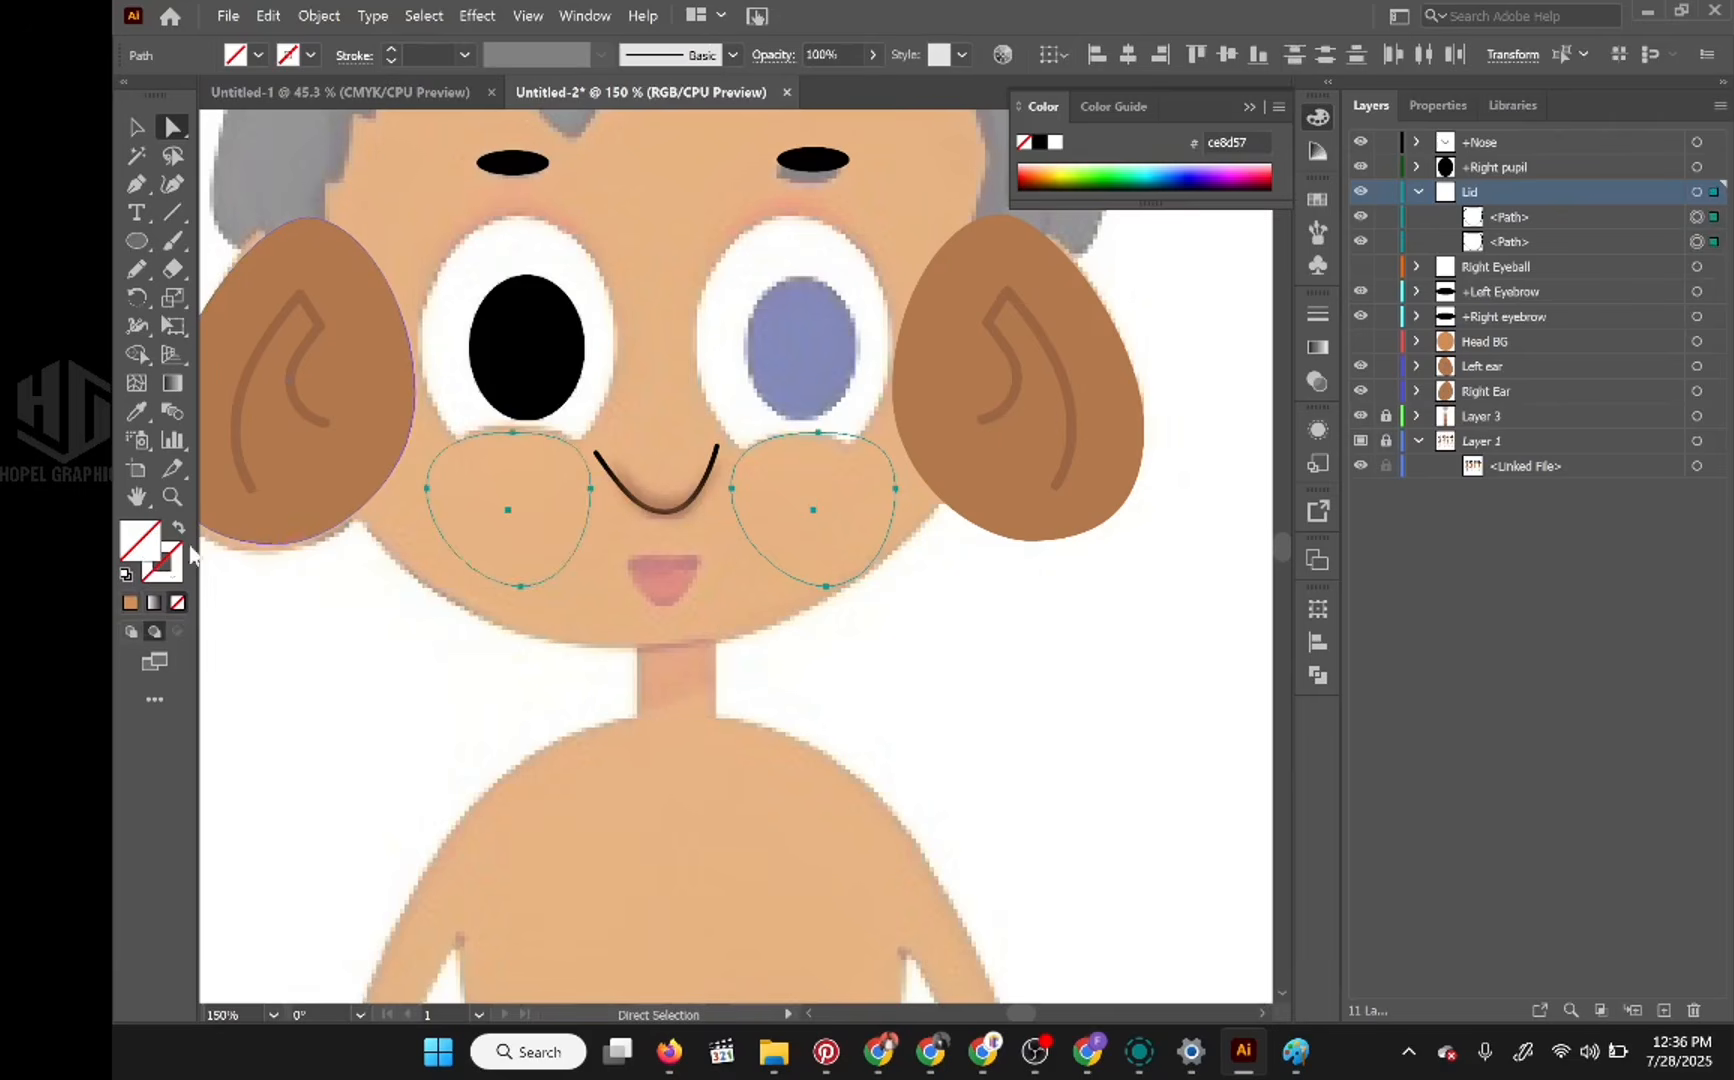
left_click(130, 604)
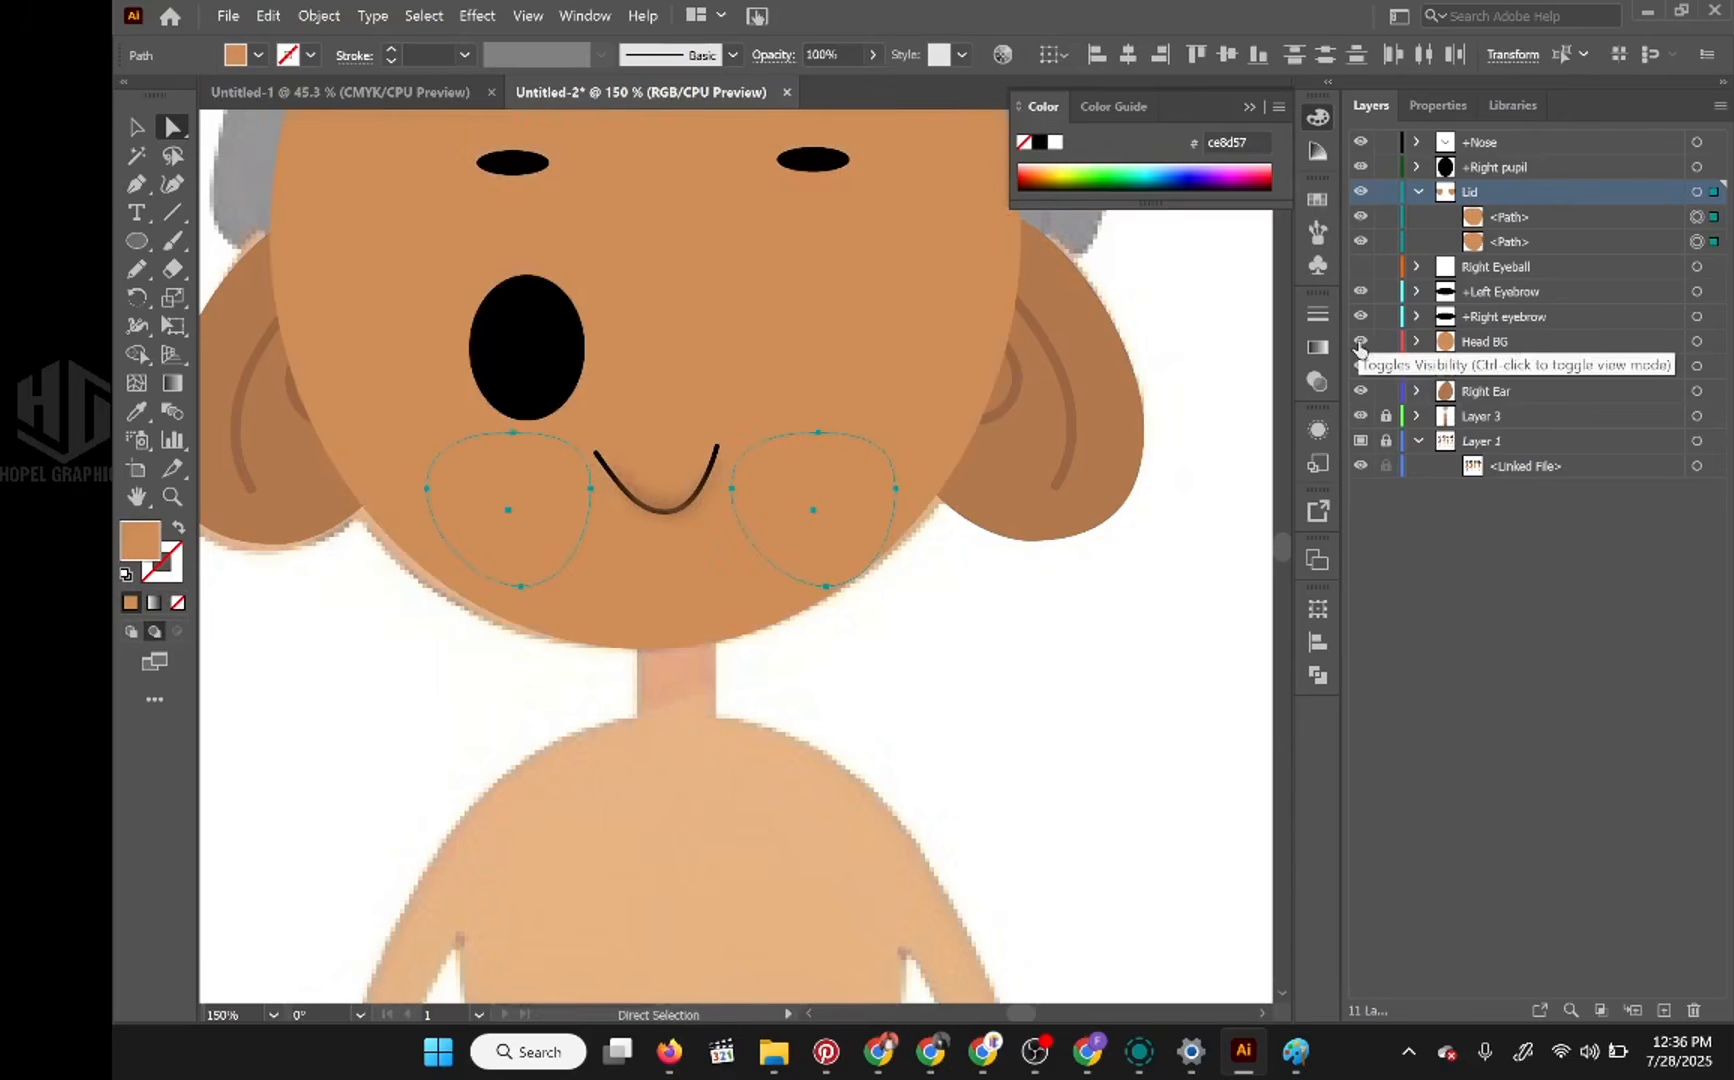
left_click(1360, 342)
left_click(1360, 342)
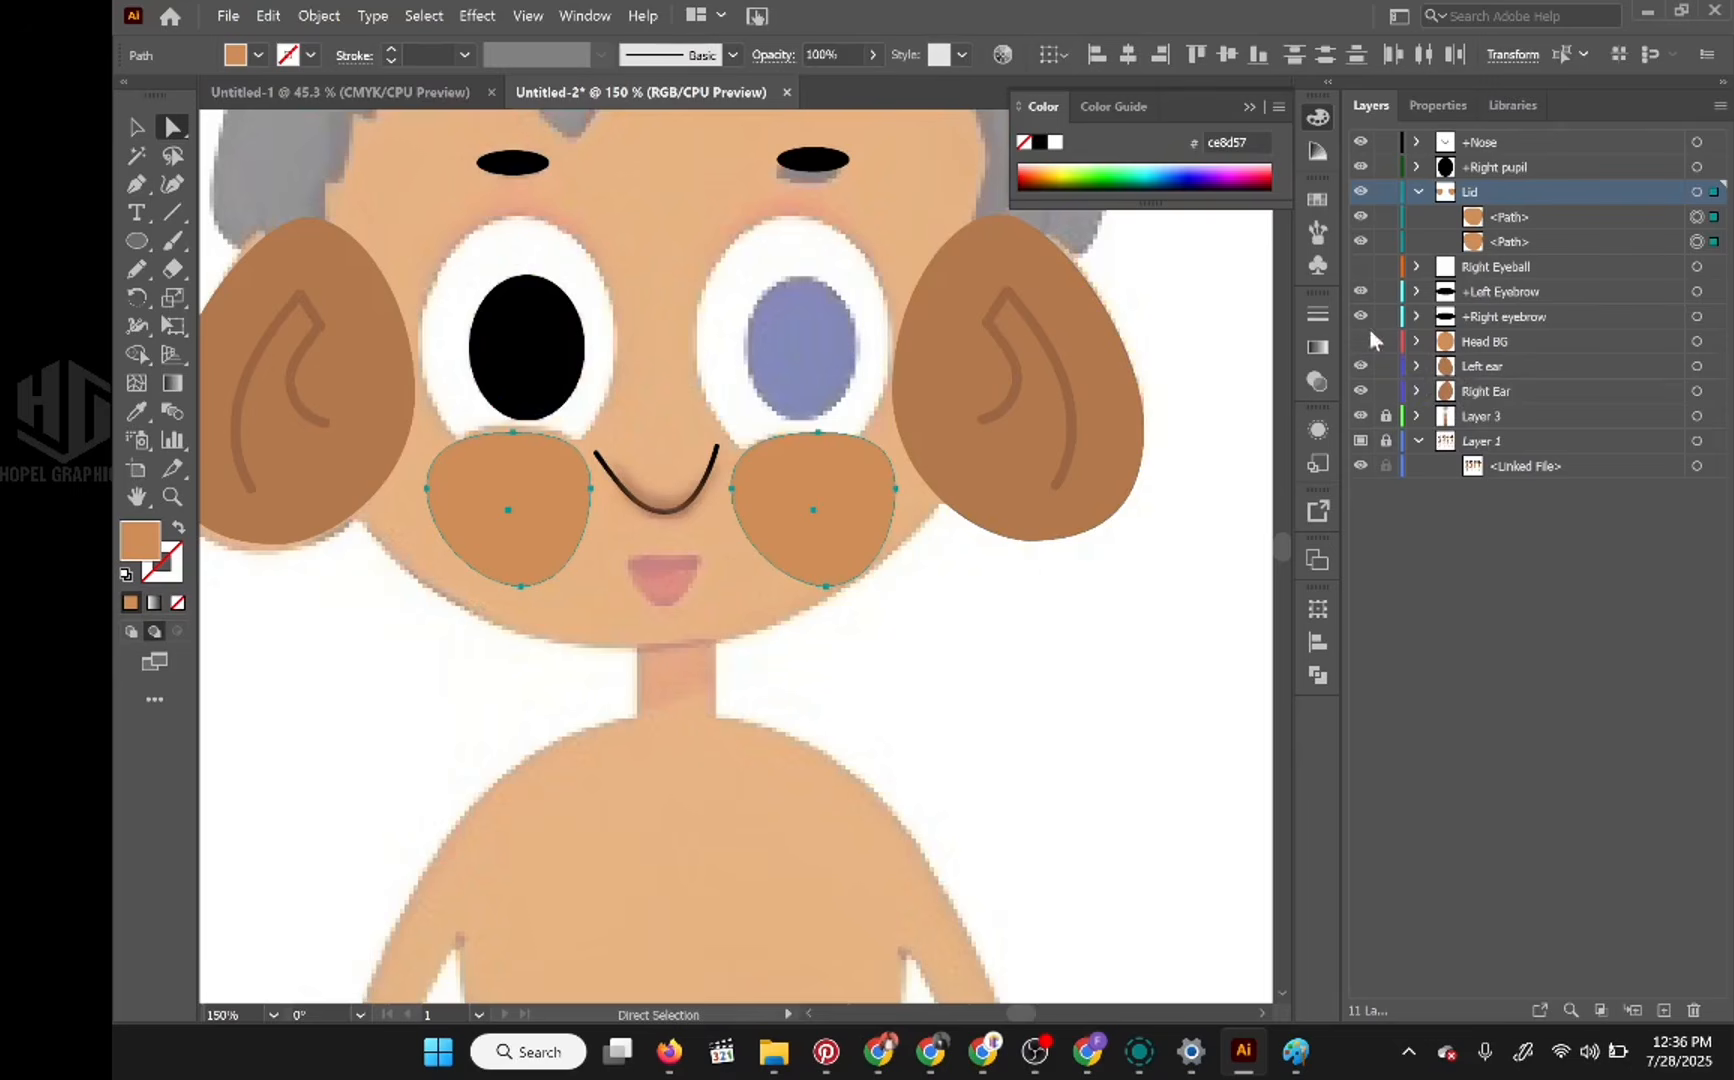
Step: Delete the lid copy under the character's left eye and collapse the Lid layer
left_click(1696, 218)
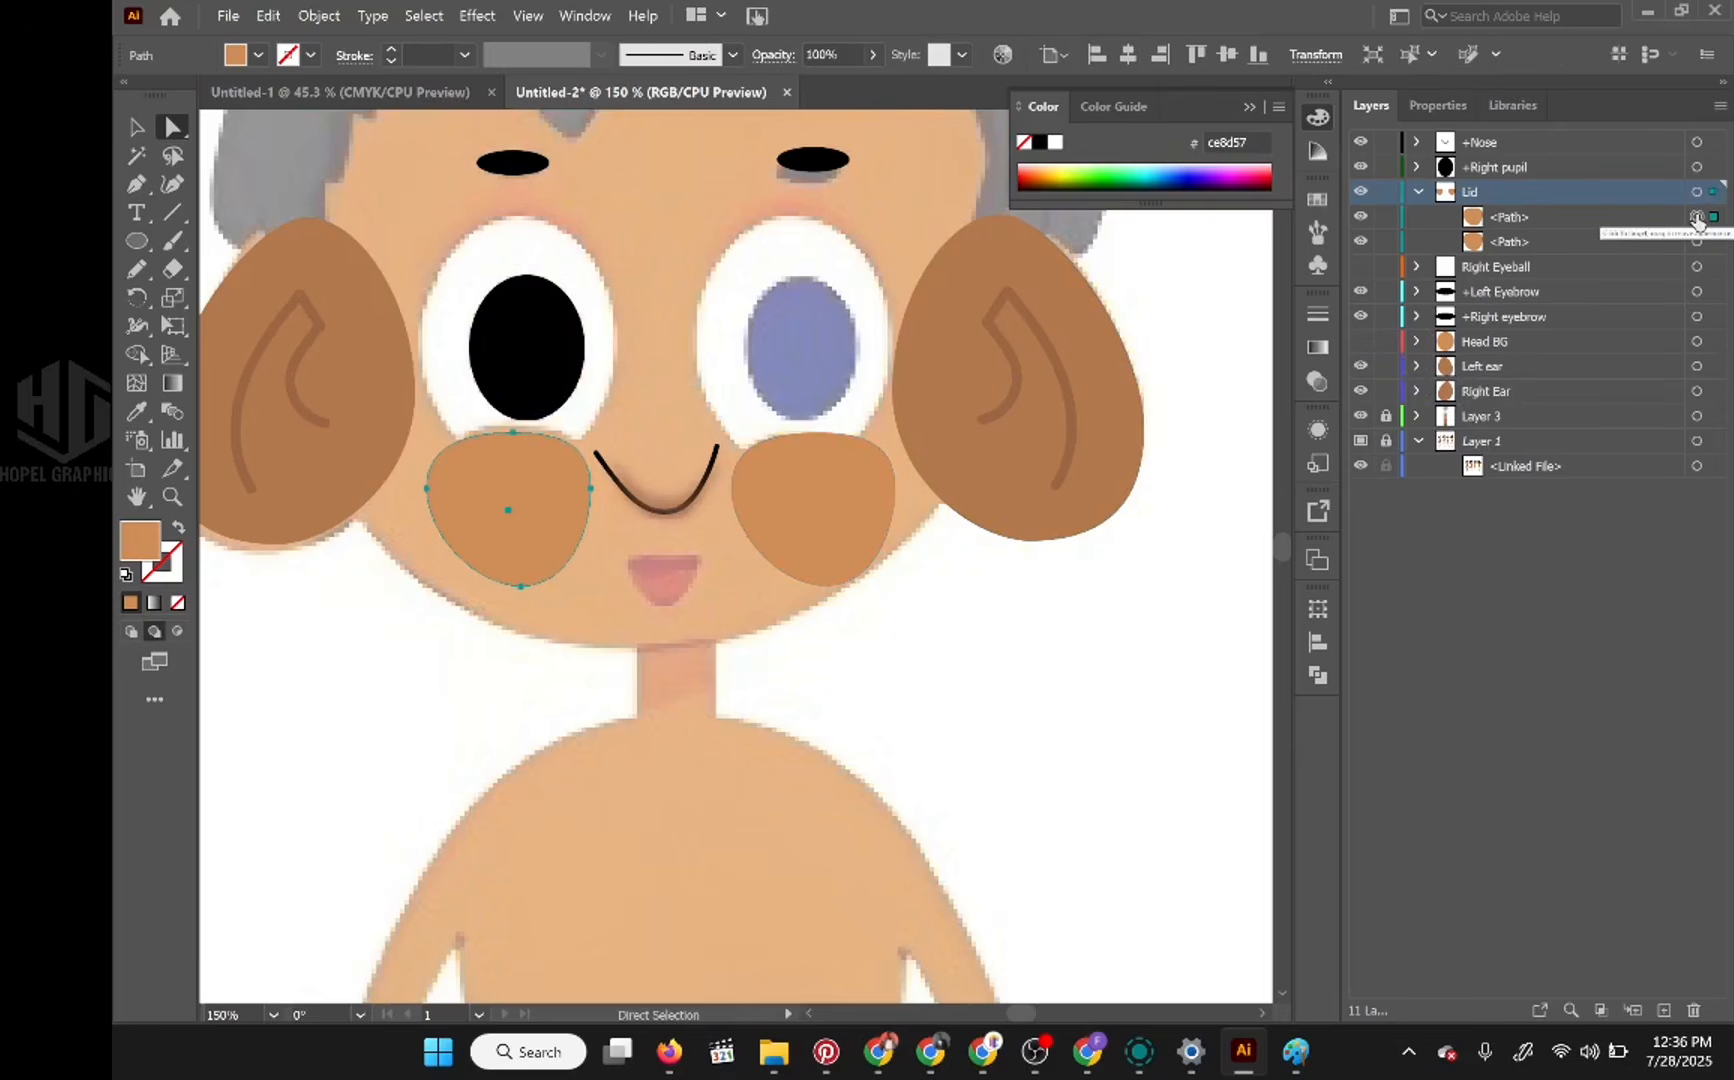
left_click(1697, 242)
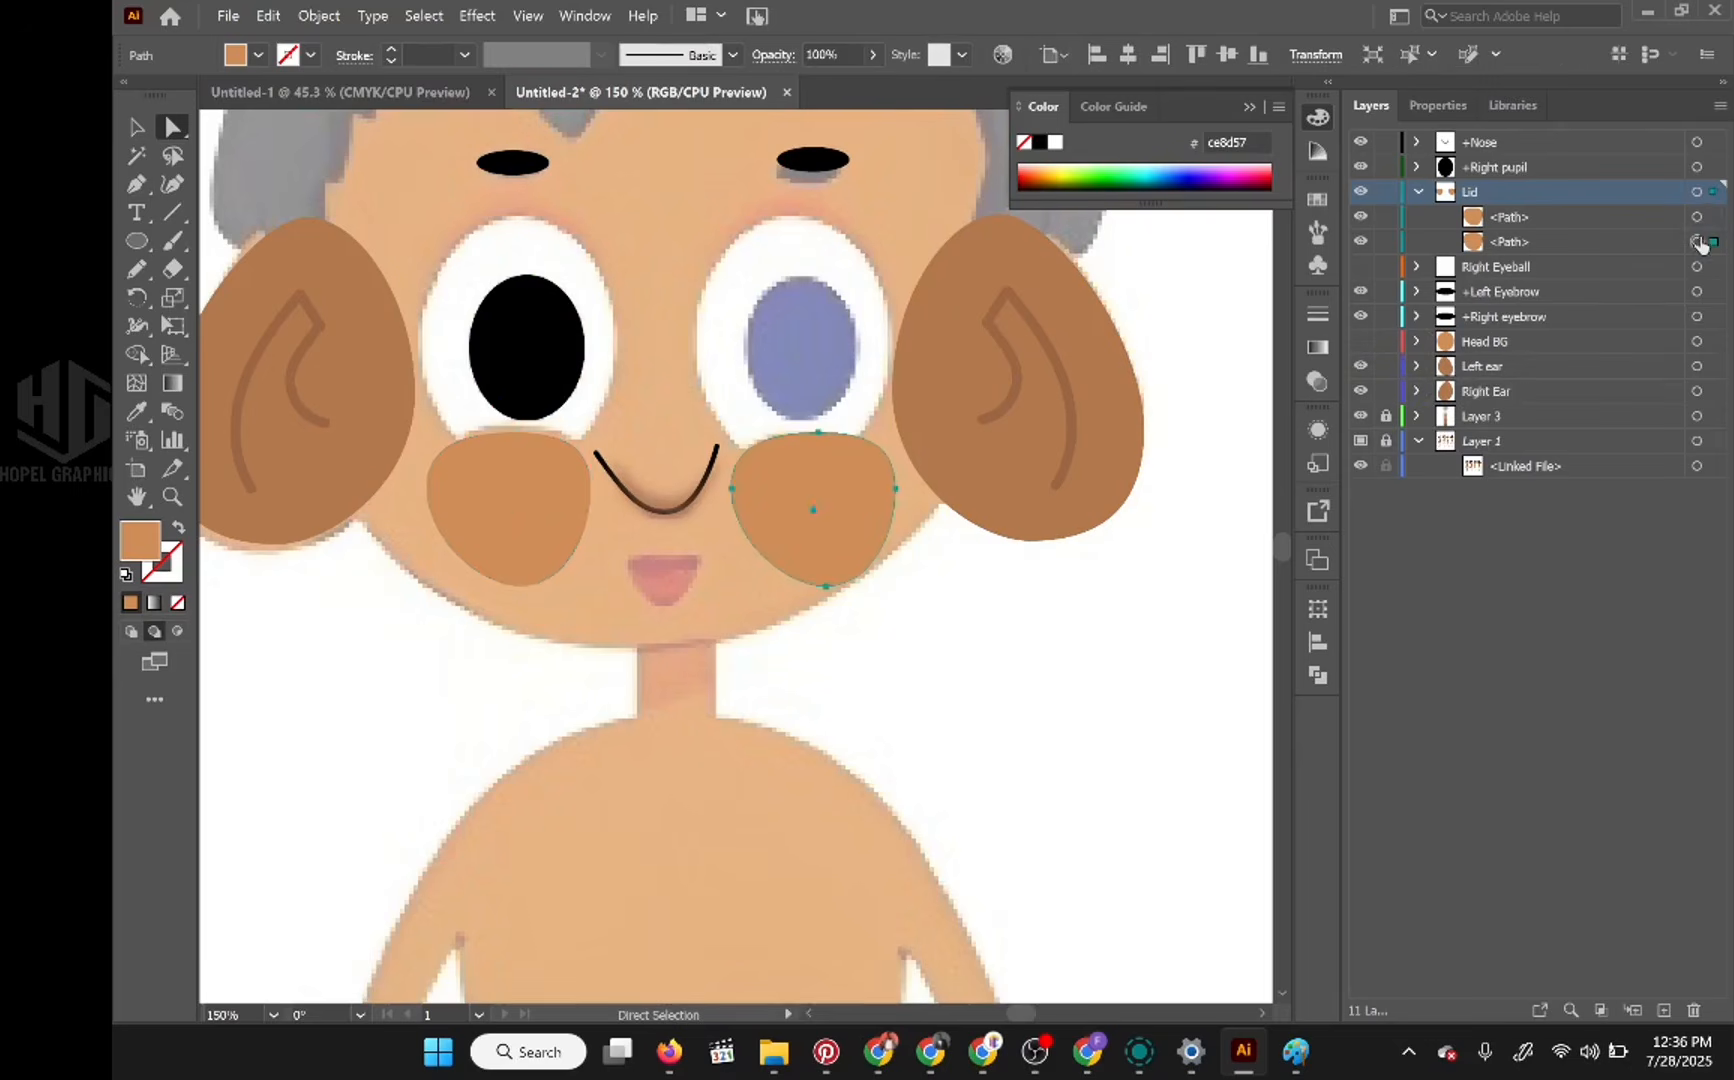
key("Delete")
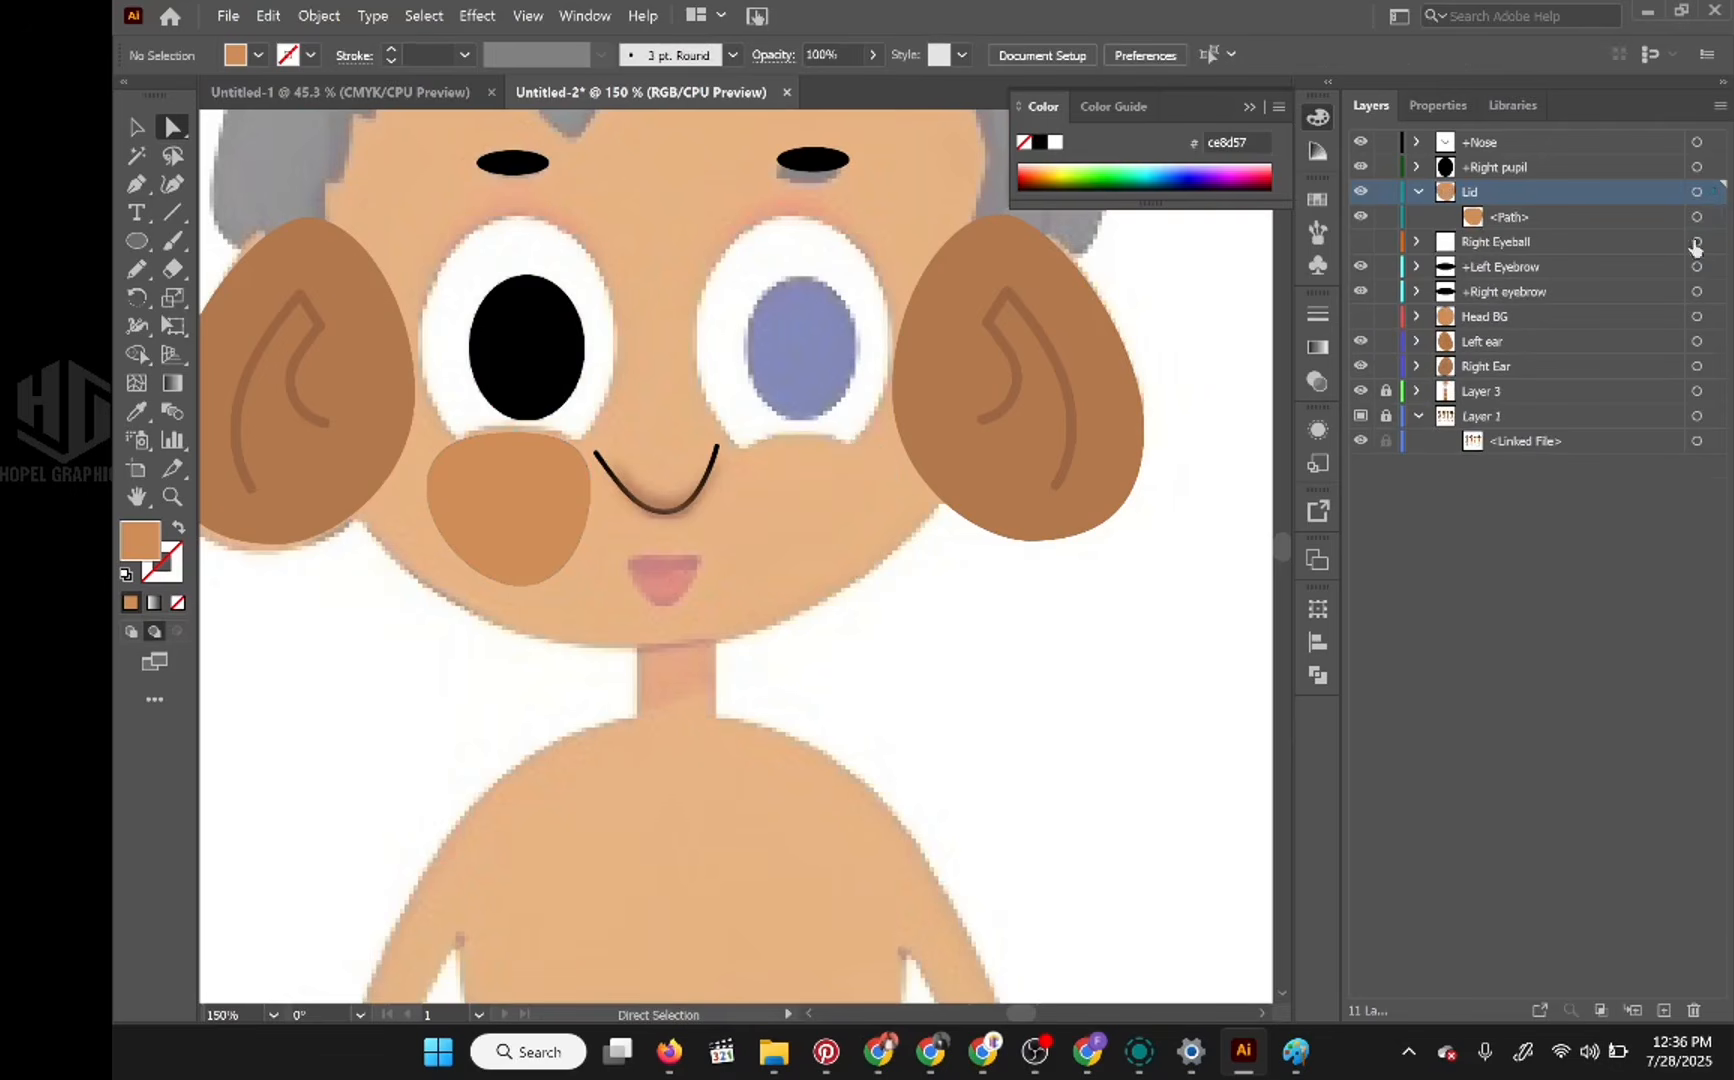
left_click(1416, 192)
Step: Clear the right pupil's fill to compare its outline with the reference, and restore the black fill
left_click_drag(663, 474, 701, 639)
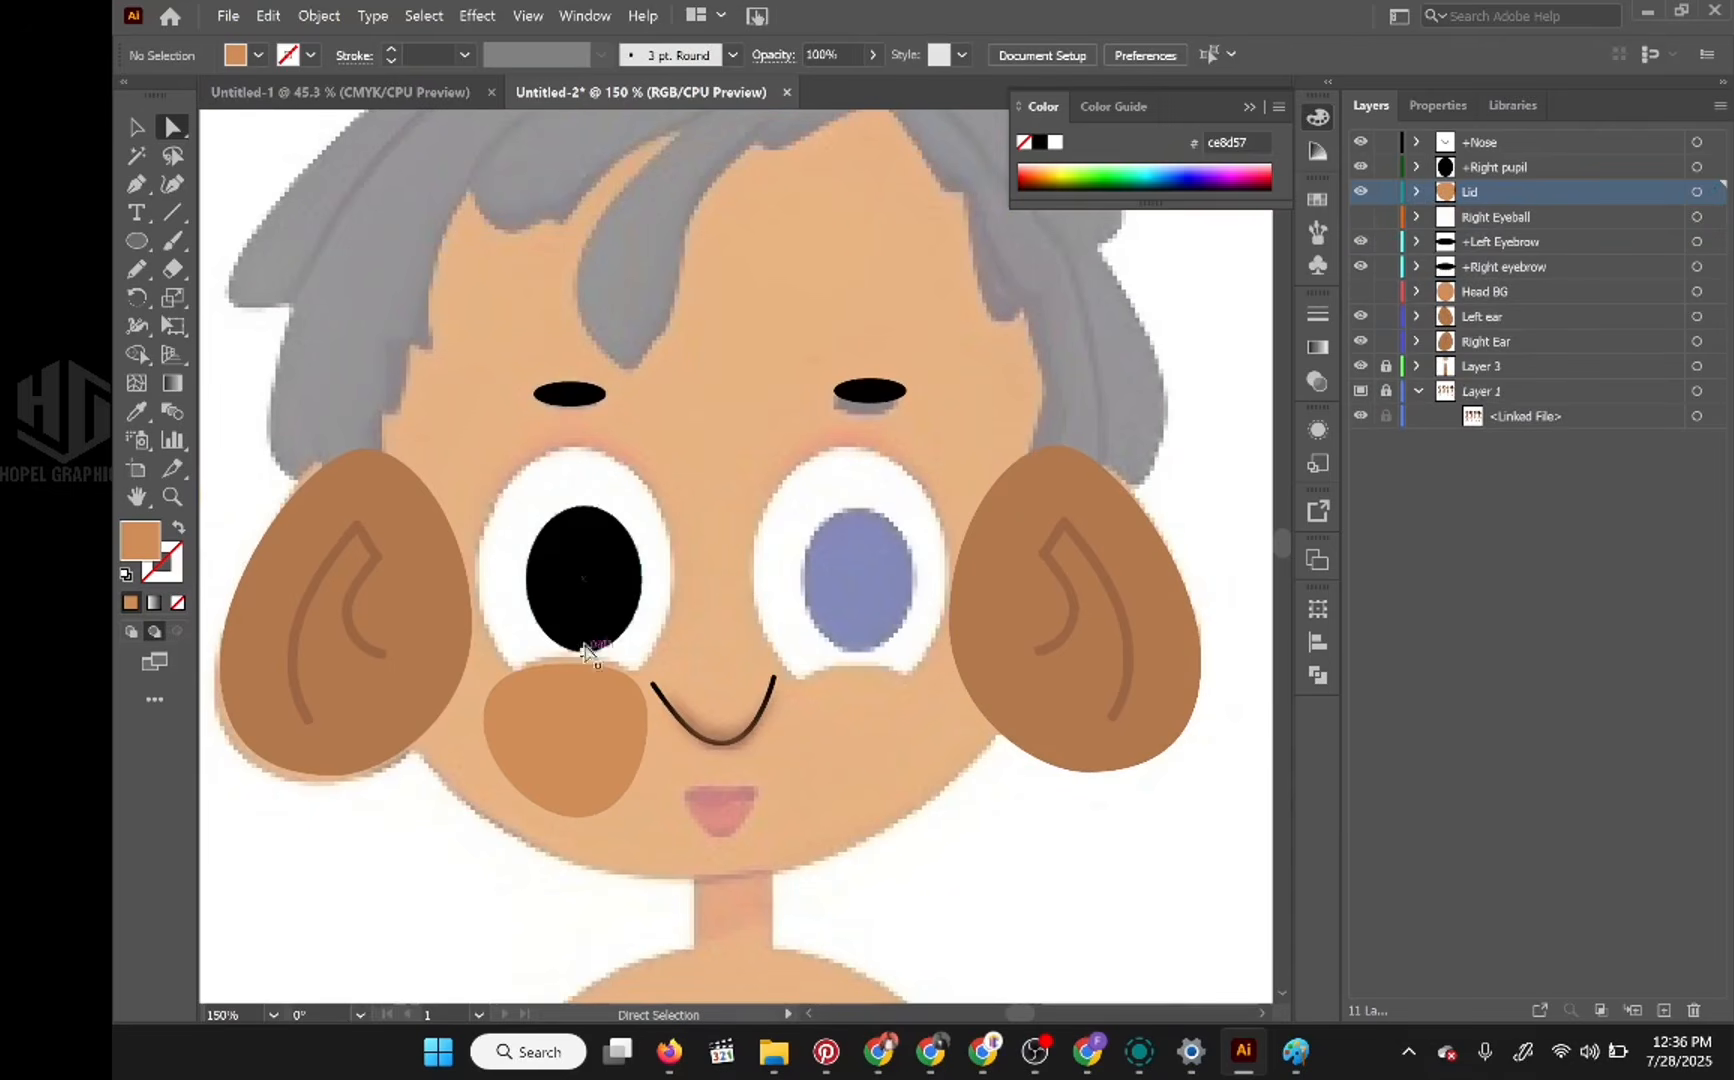
left_click(584, 598)
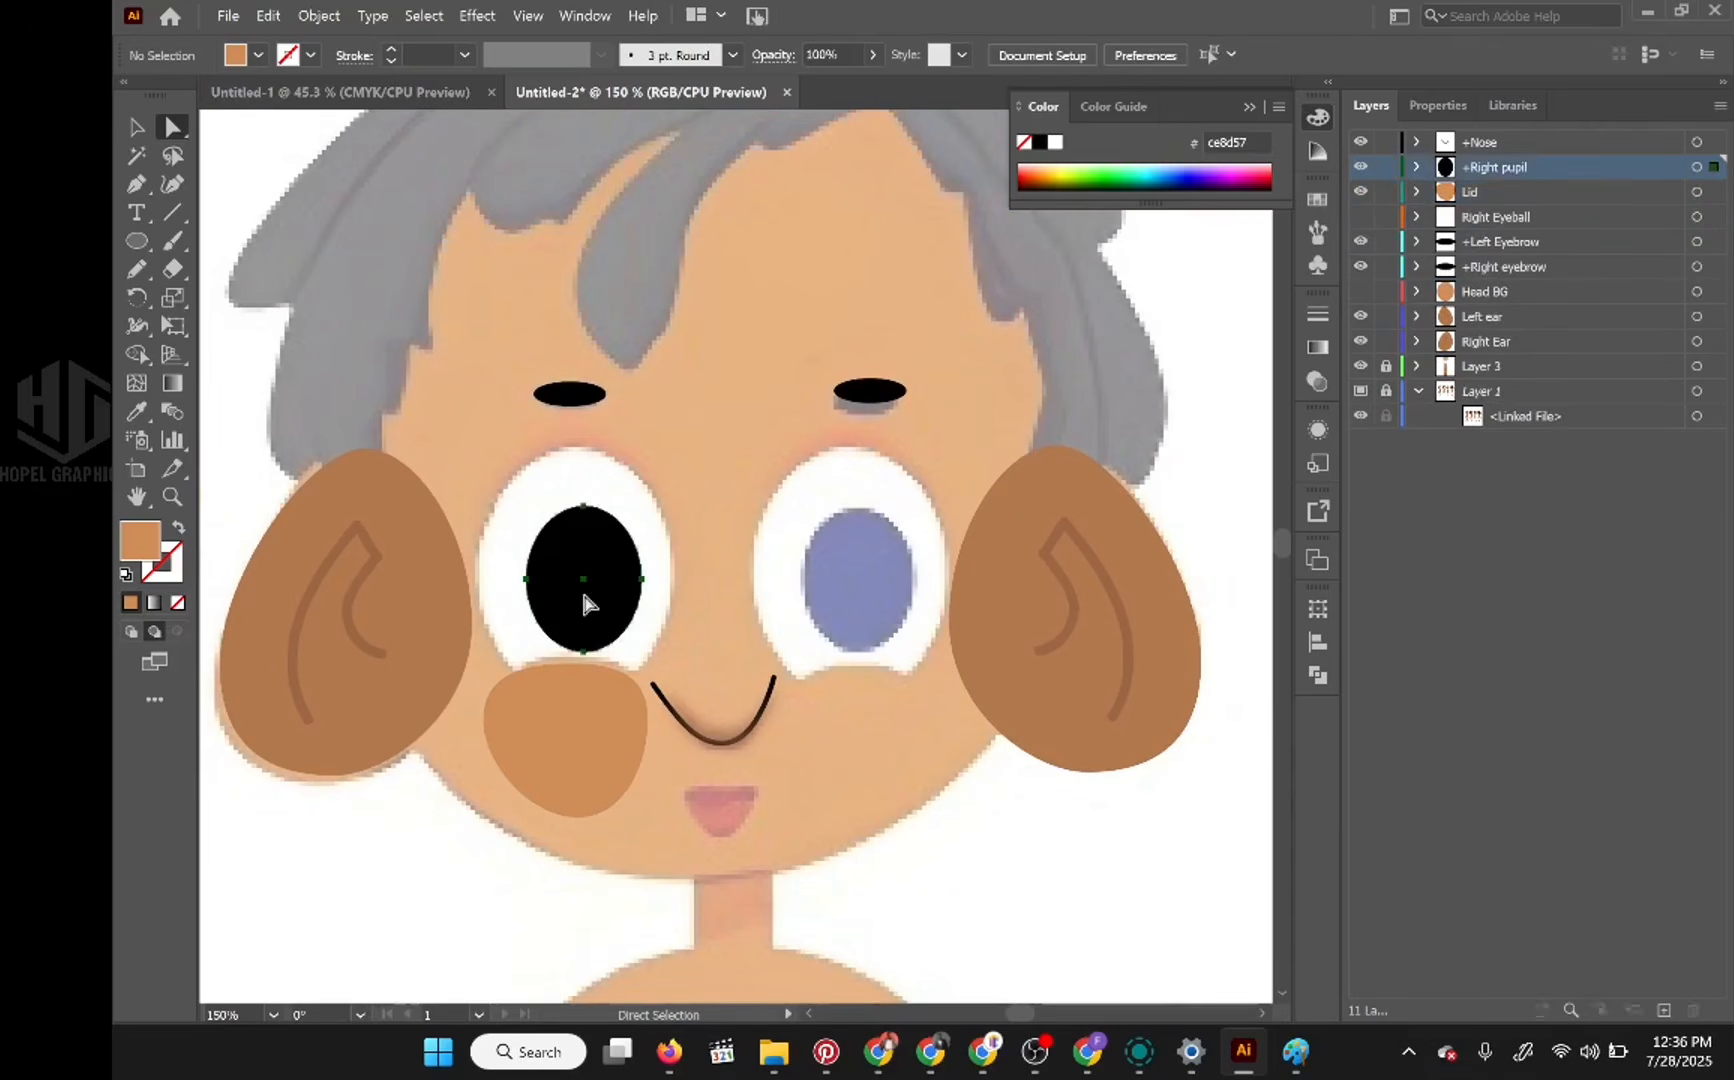
left_click(180, 604)
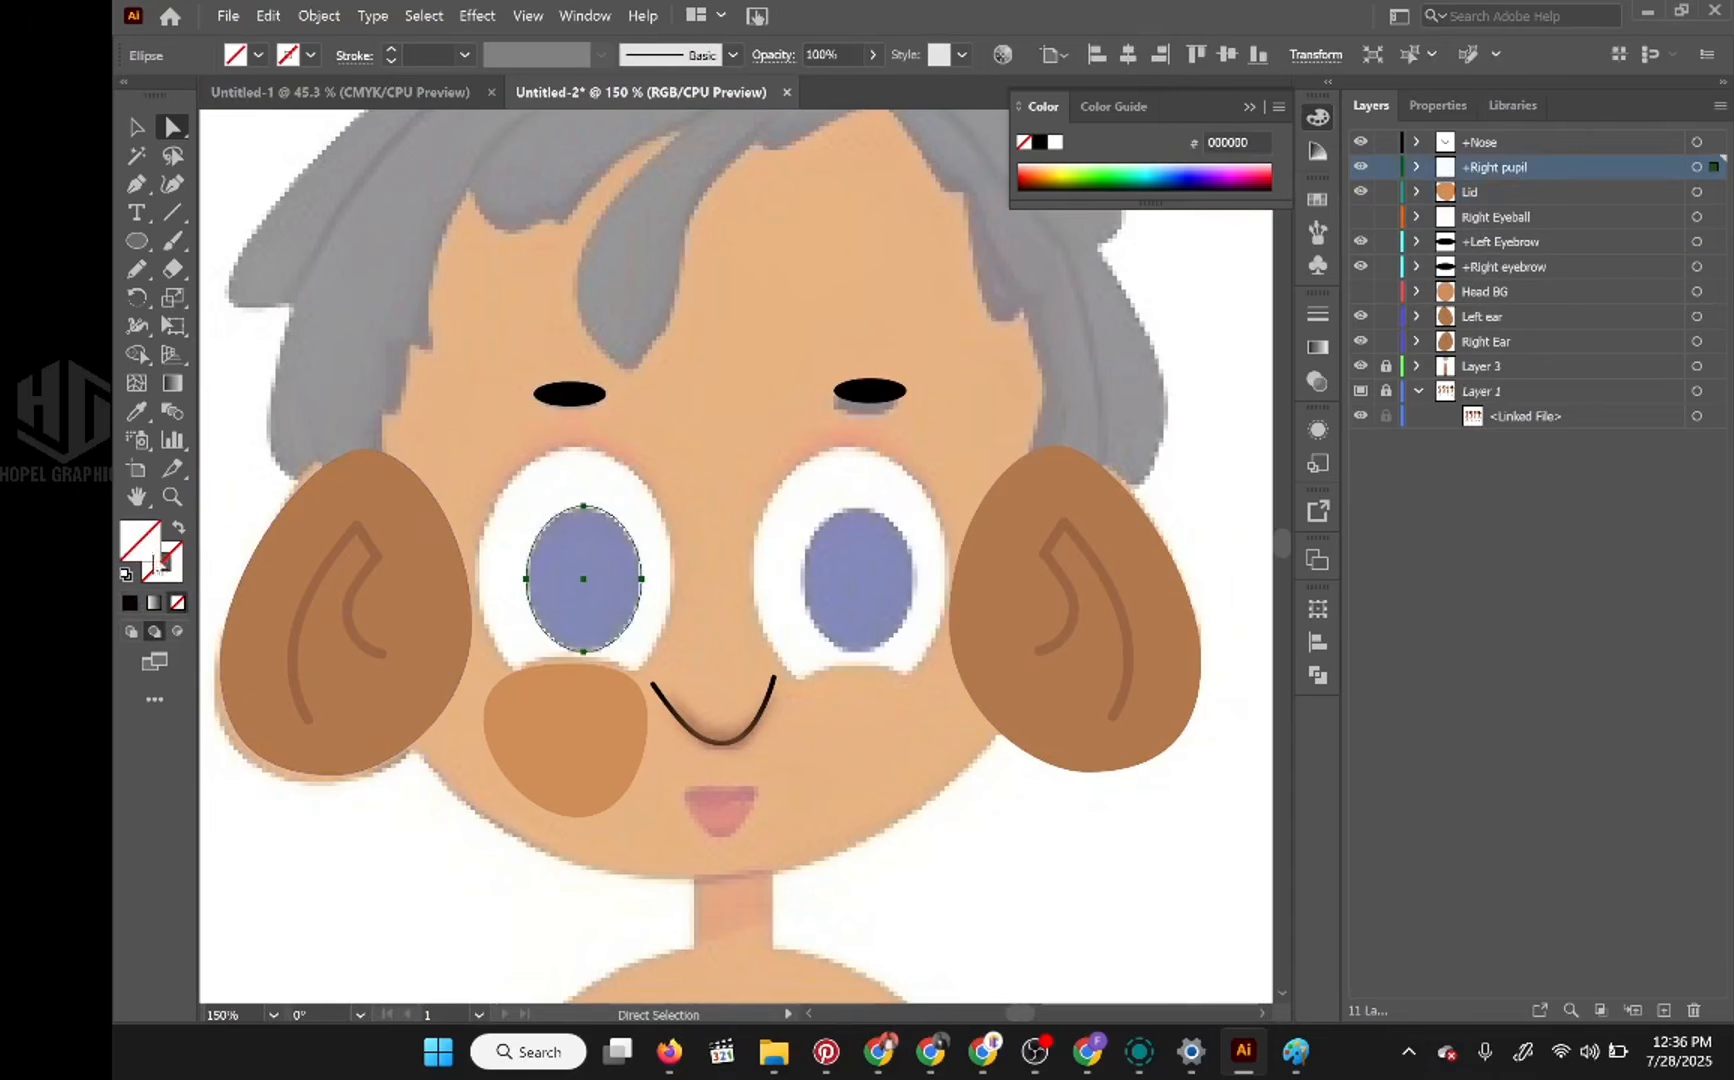
left_click(130, 601)
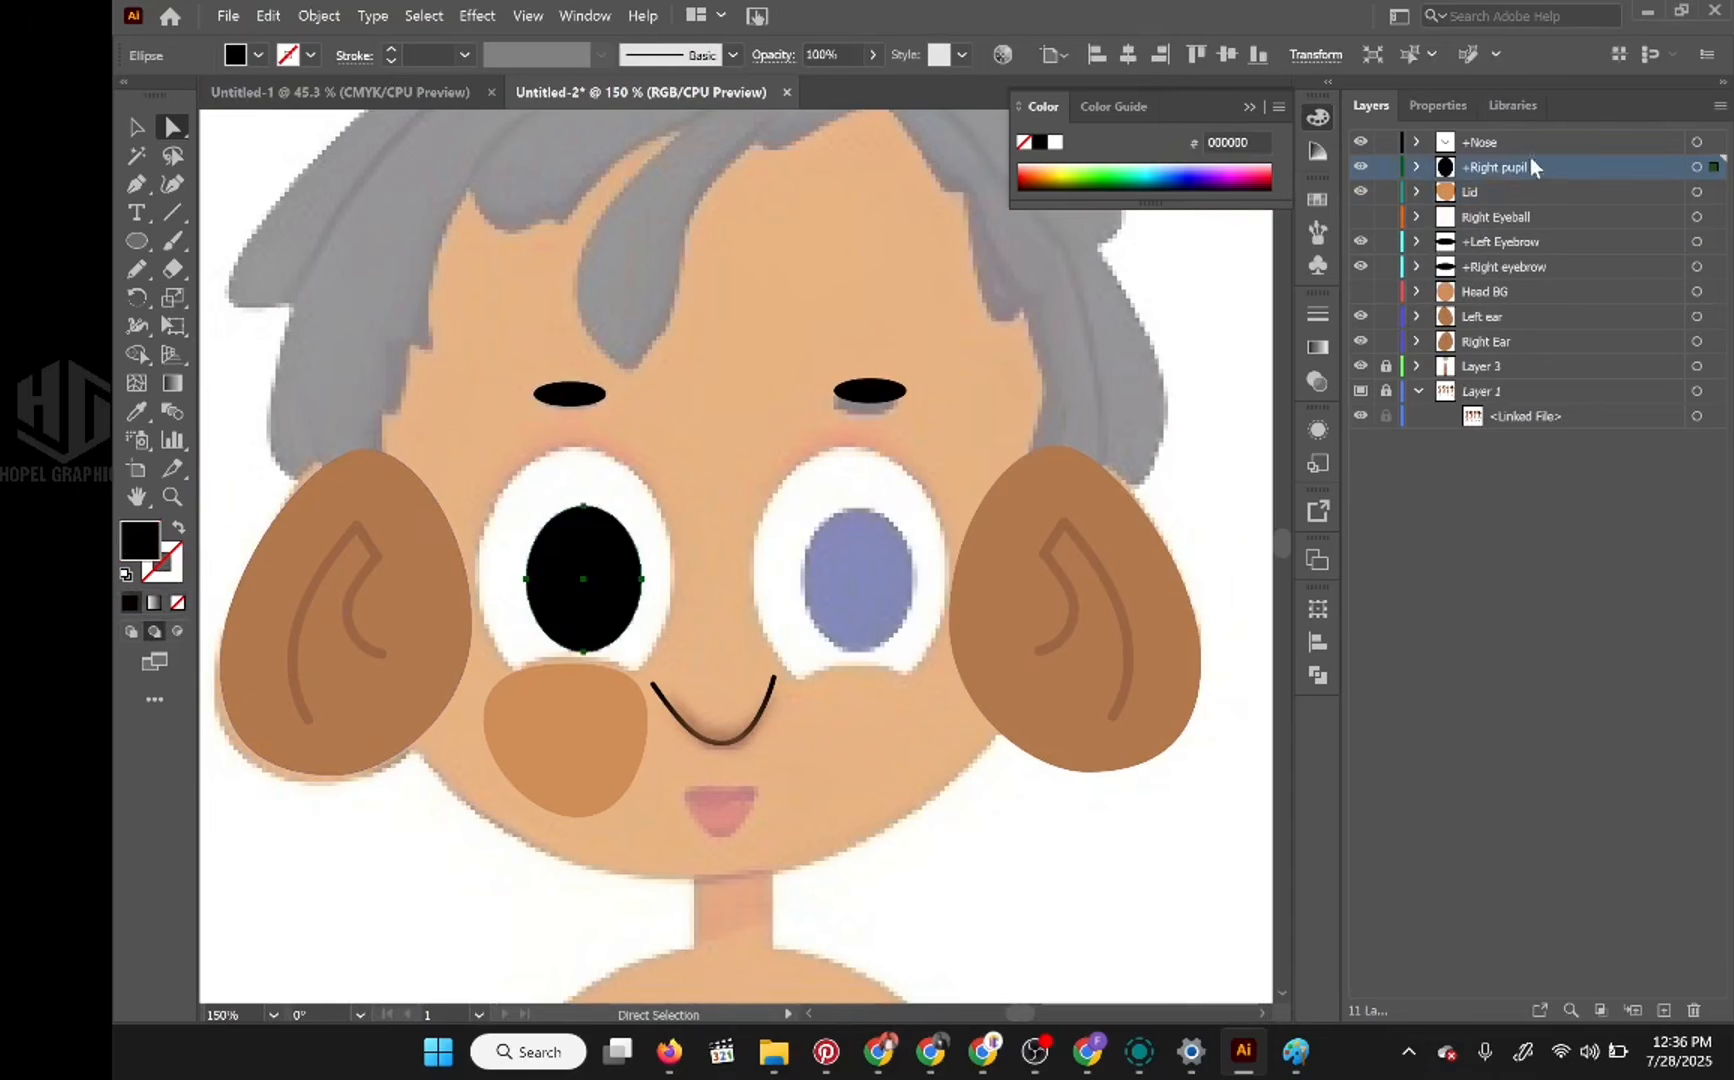
Step: Add a new layer named Right eye directly above the +Right pupil layer
left_click(1663, 1010)
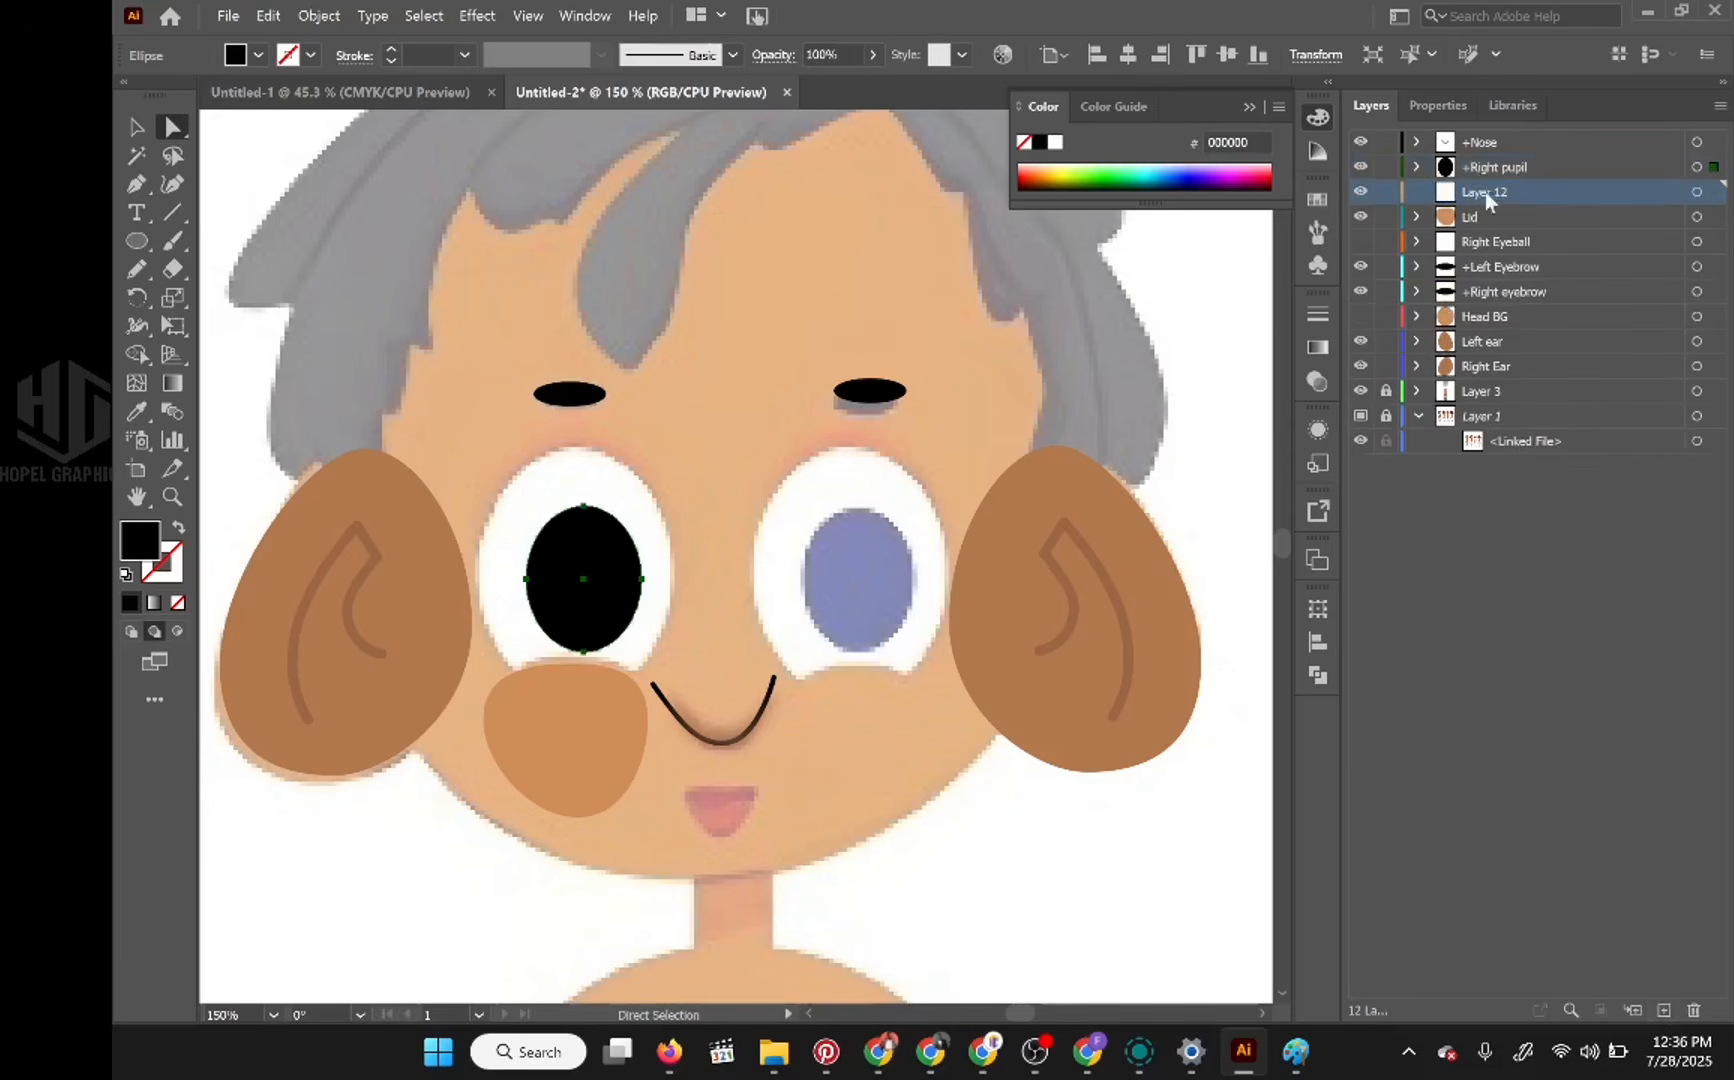
left_click_drag(1504, 190, 1509, 153)
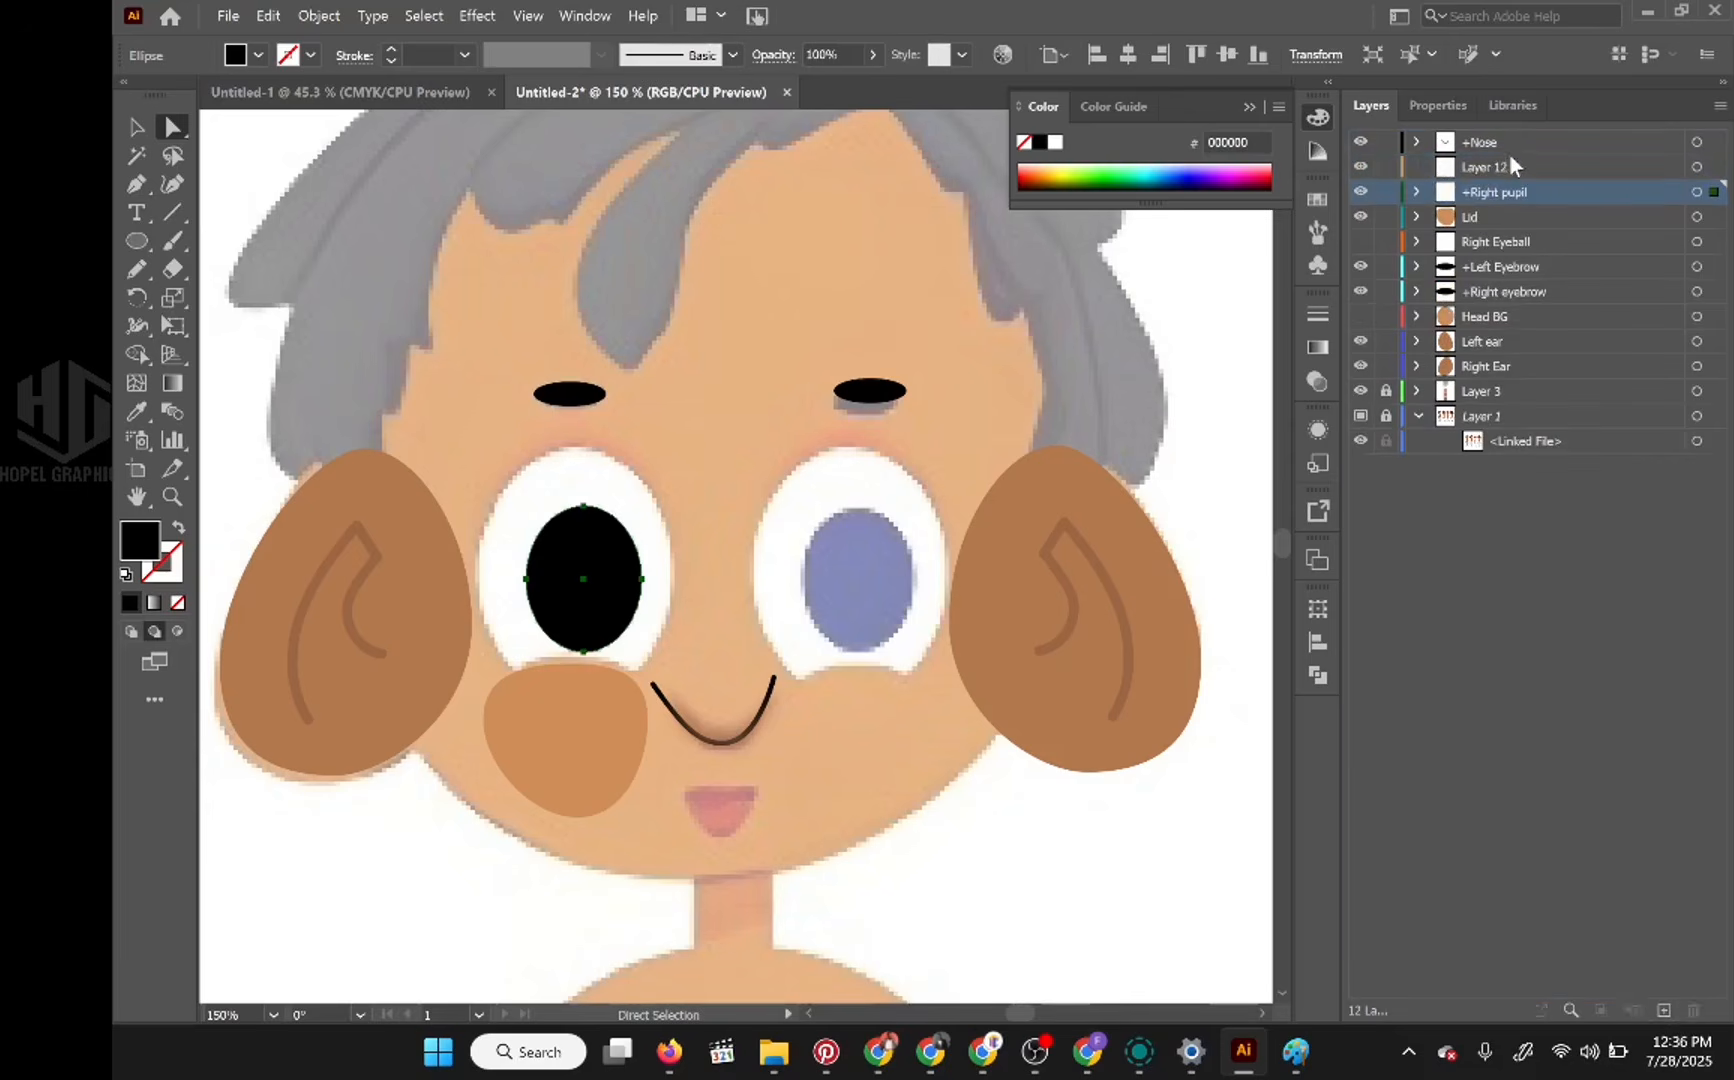
double_click(1502, 167)
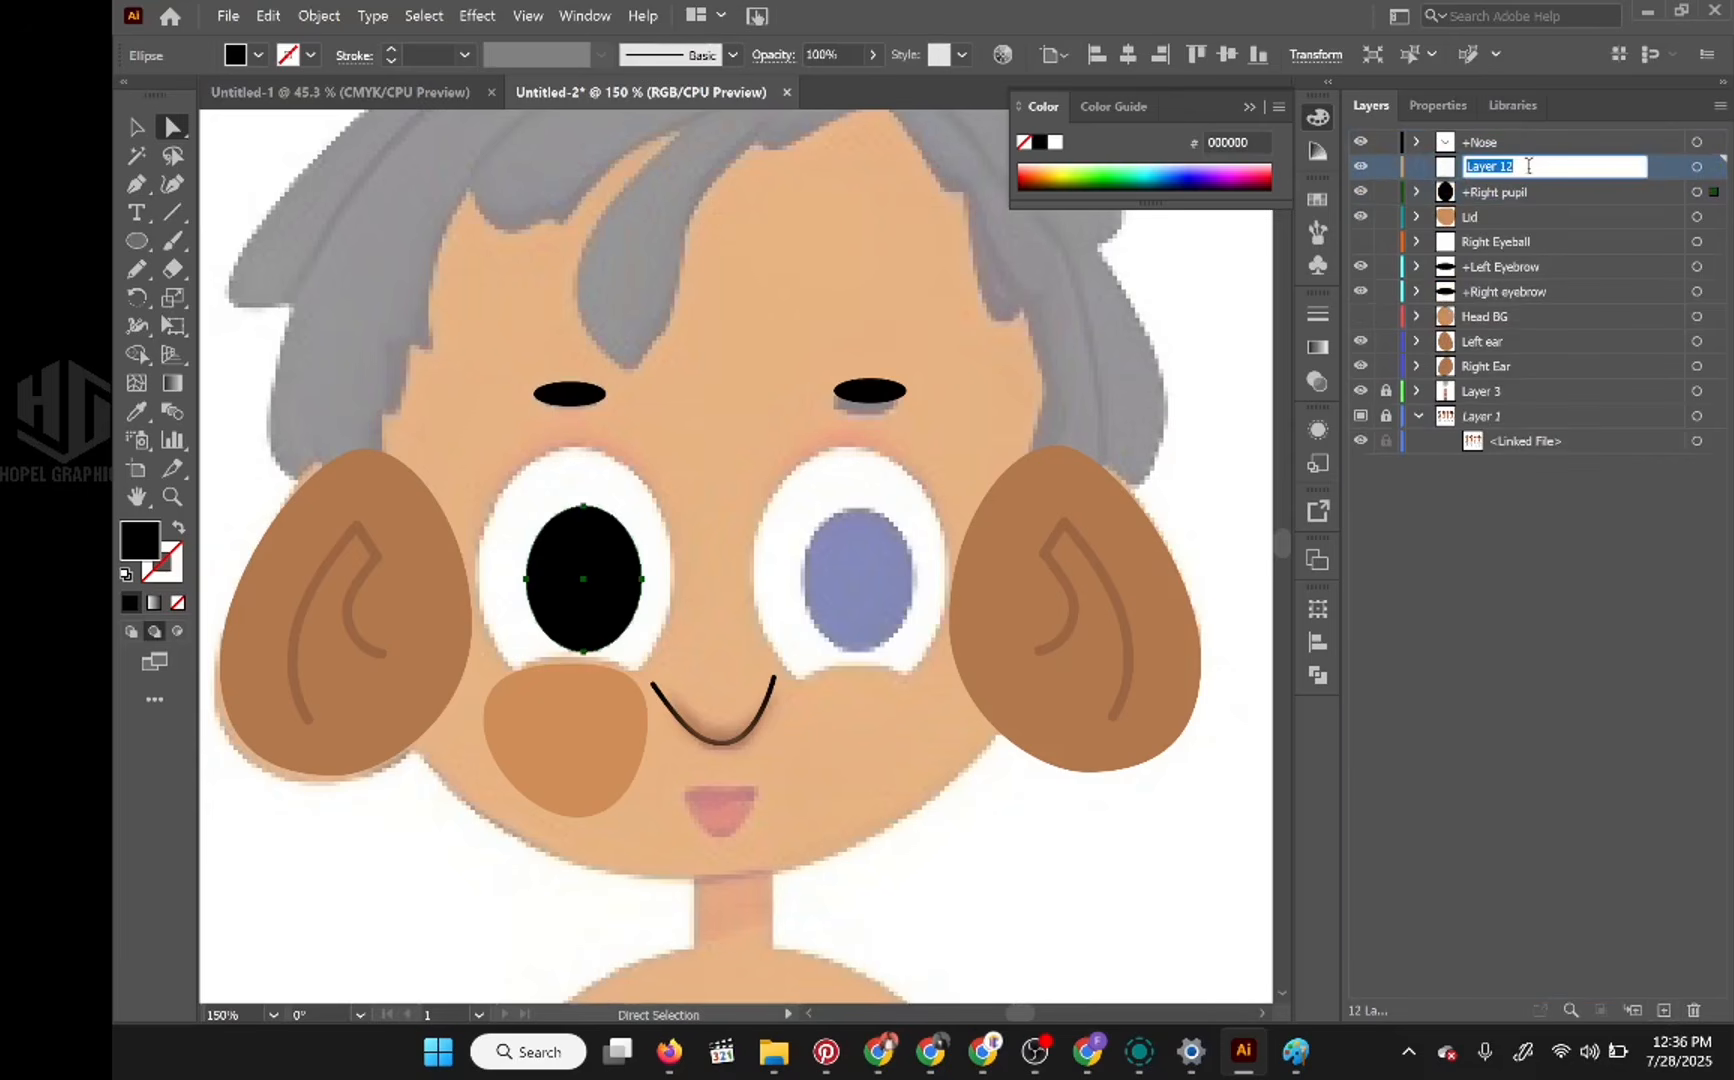
type("Right eye")
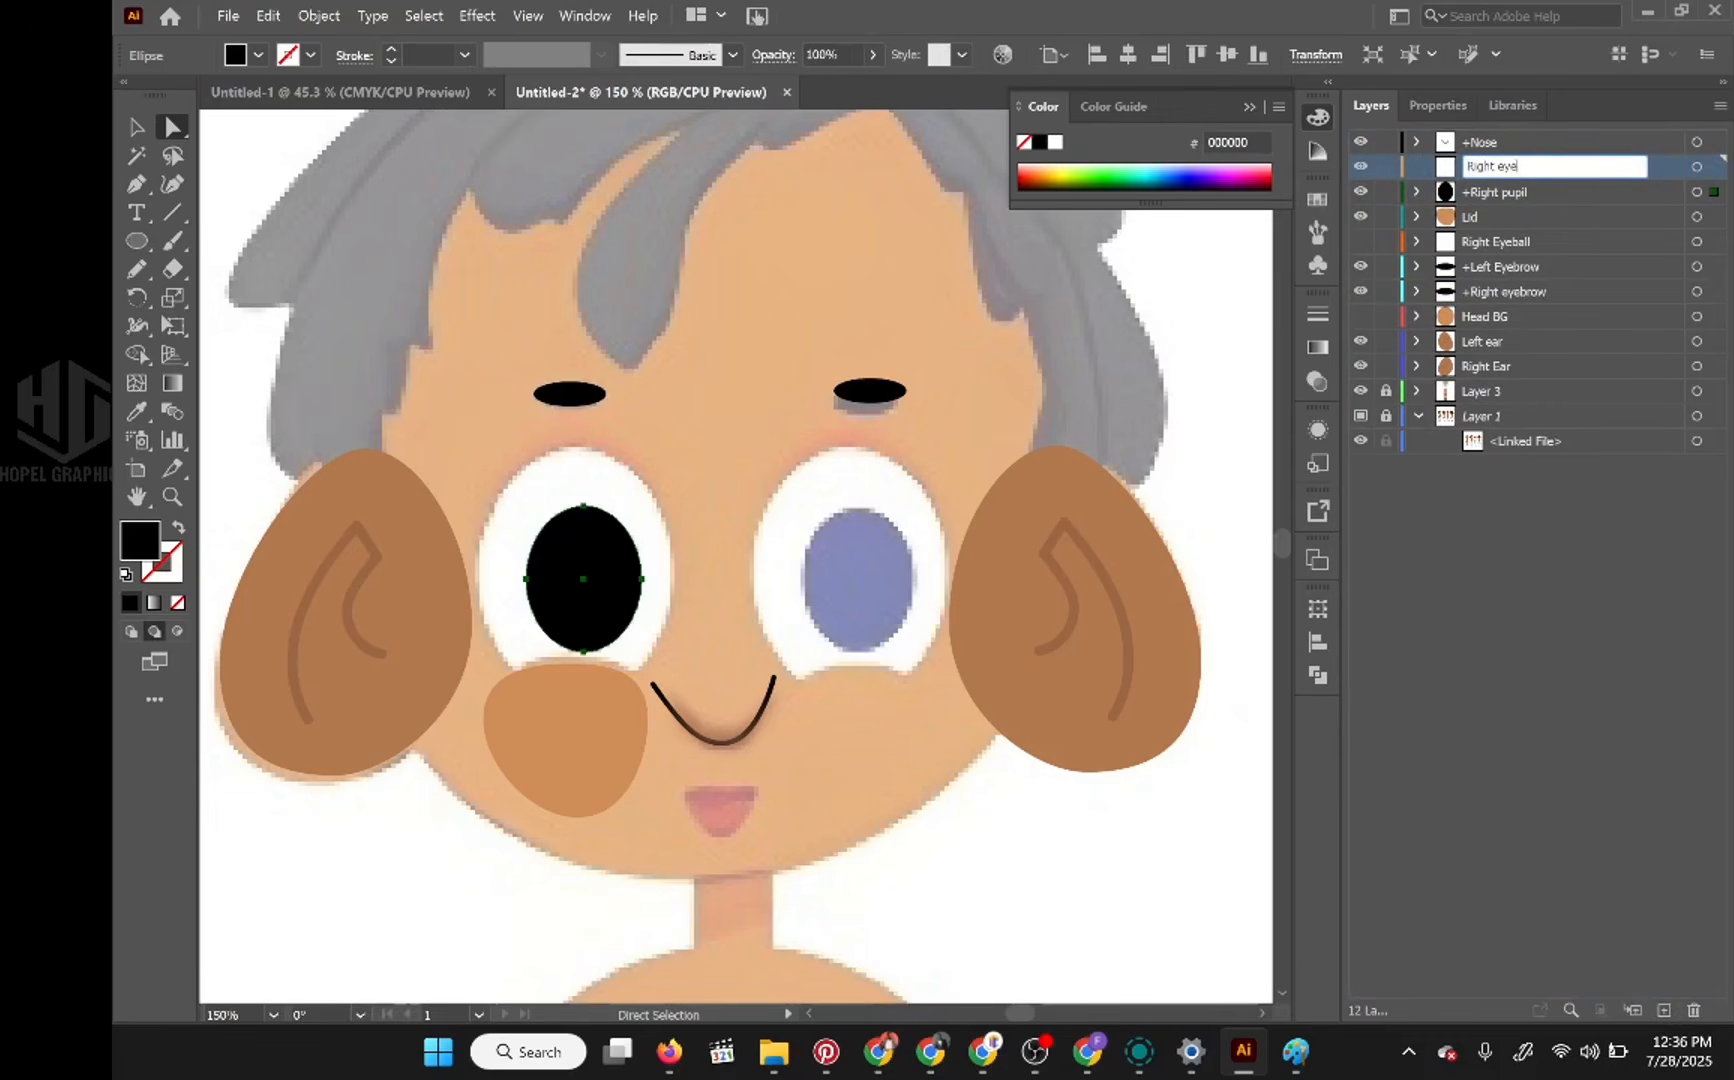
key("Return")
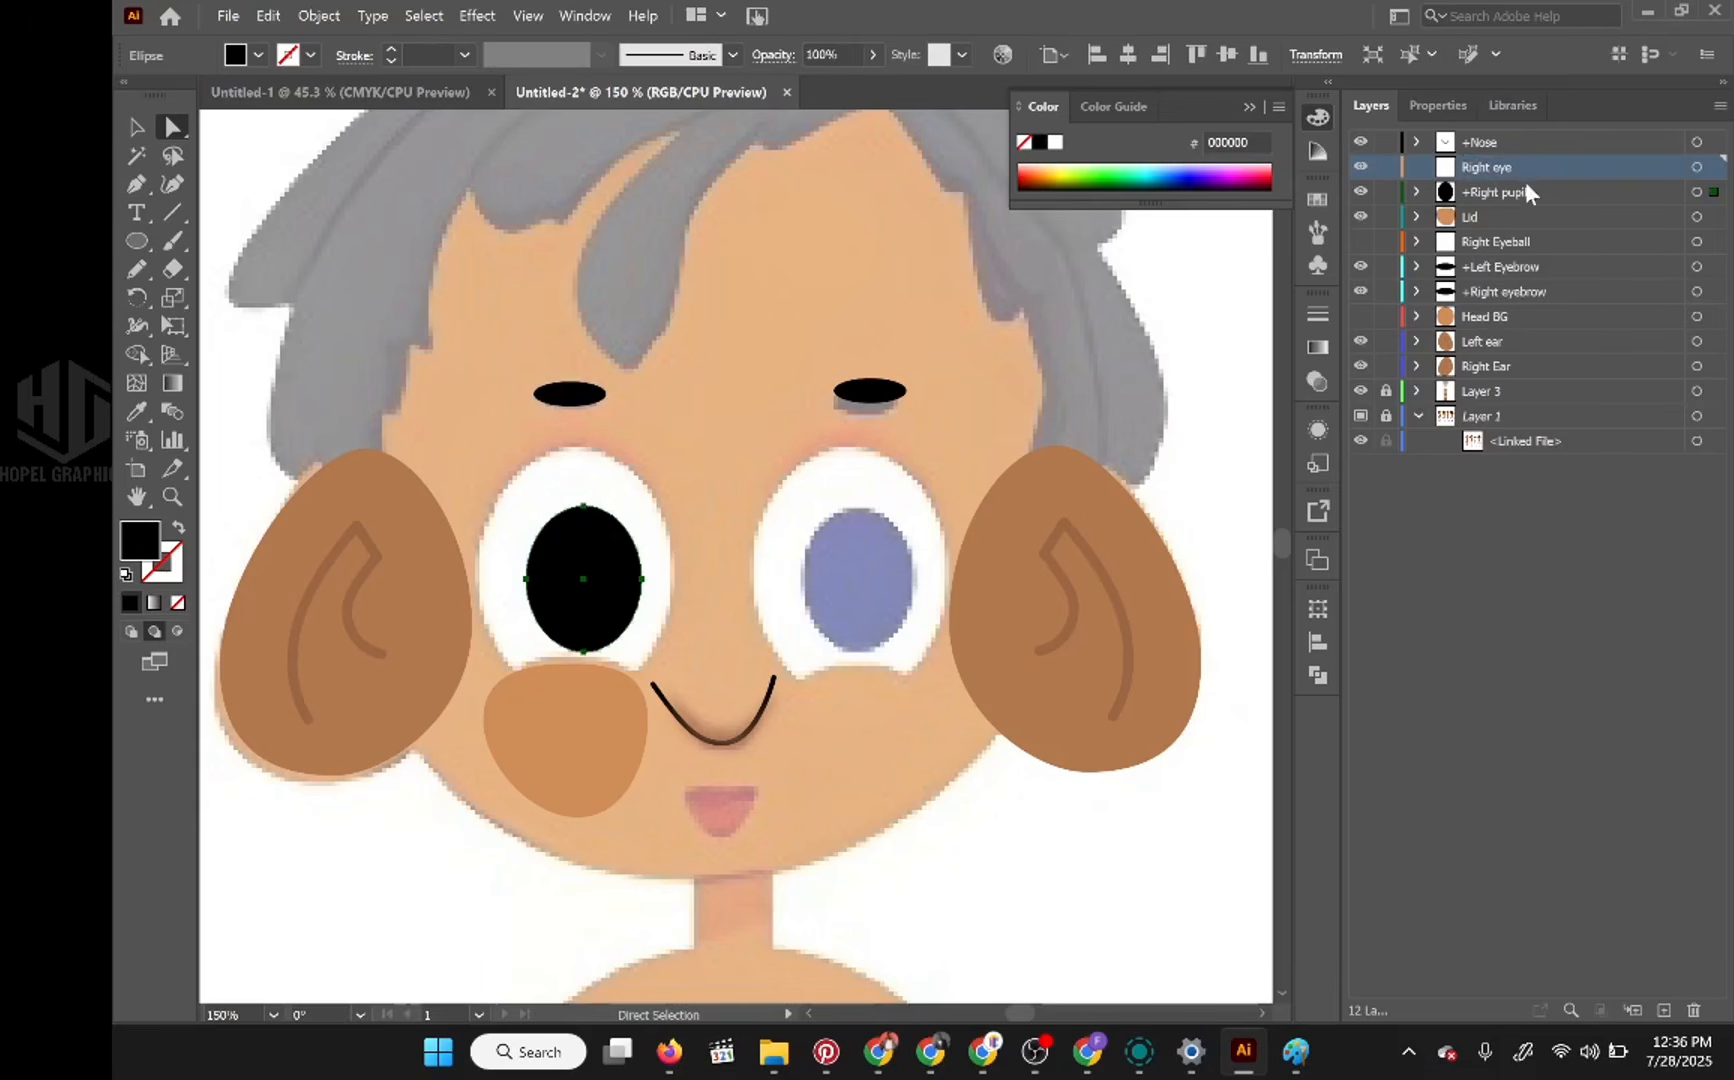
Step: Nest the +Right pupil, Lid and Right Eyeball layers inside the Right eye layer
left_click(1535, 191)
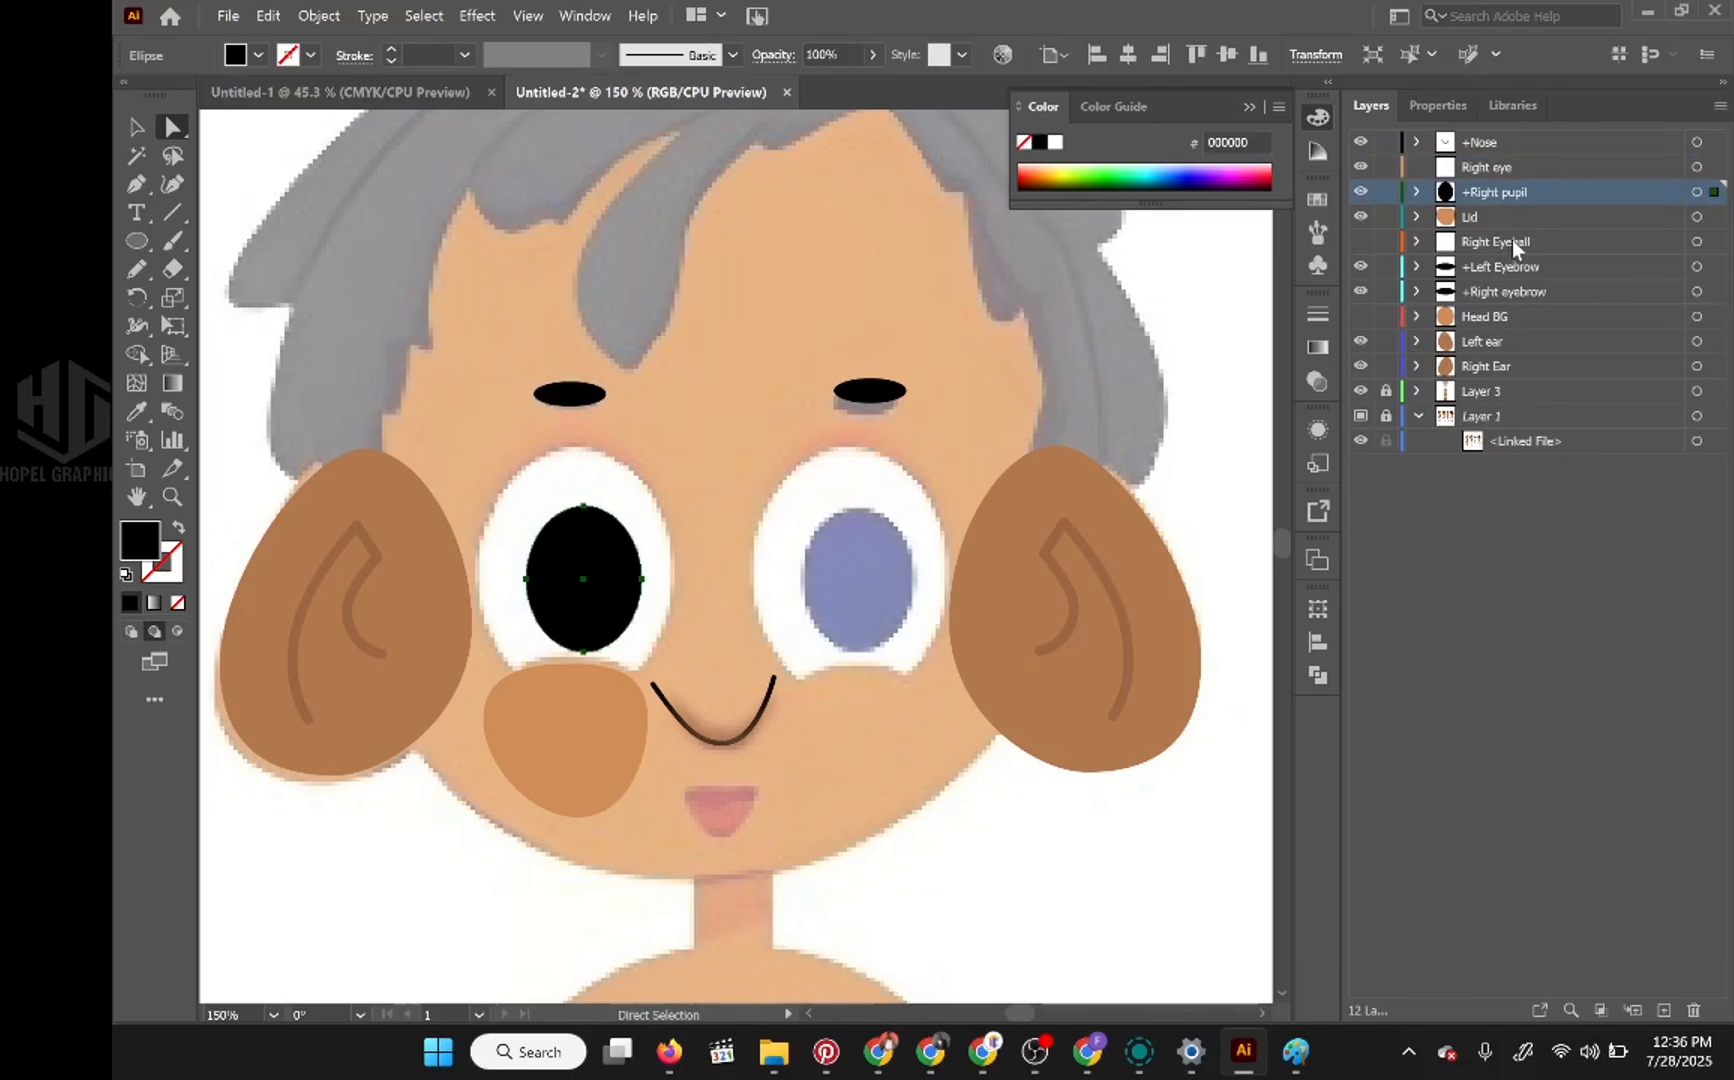
left_click(1544, 241)
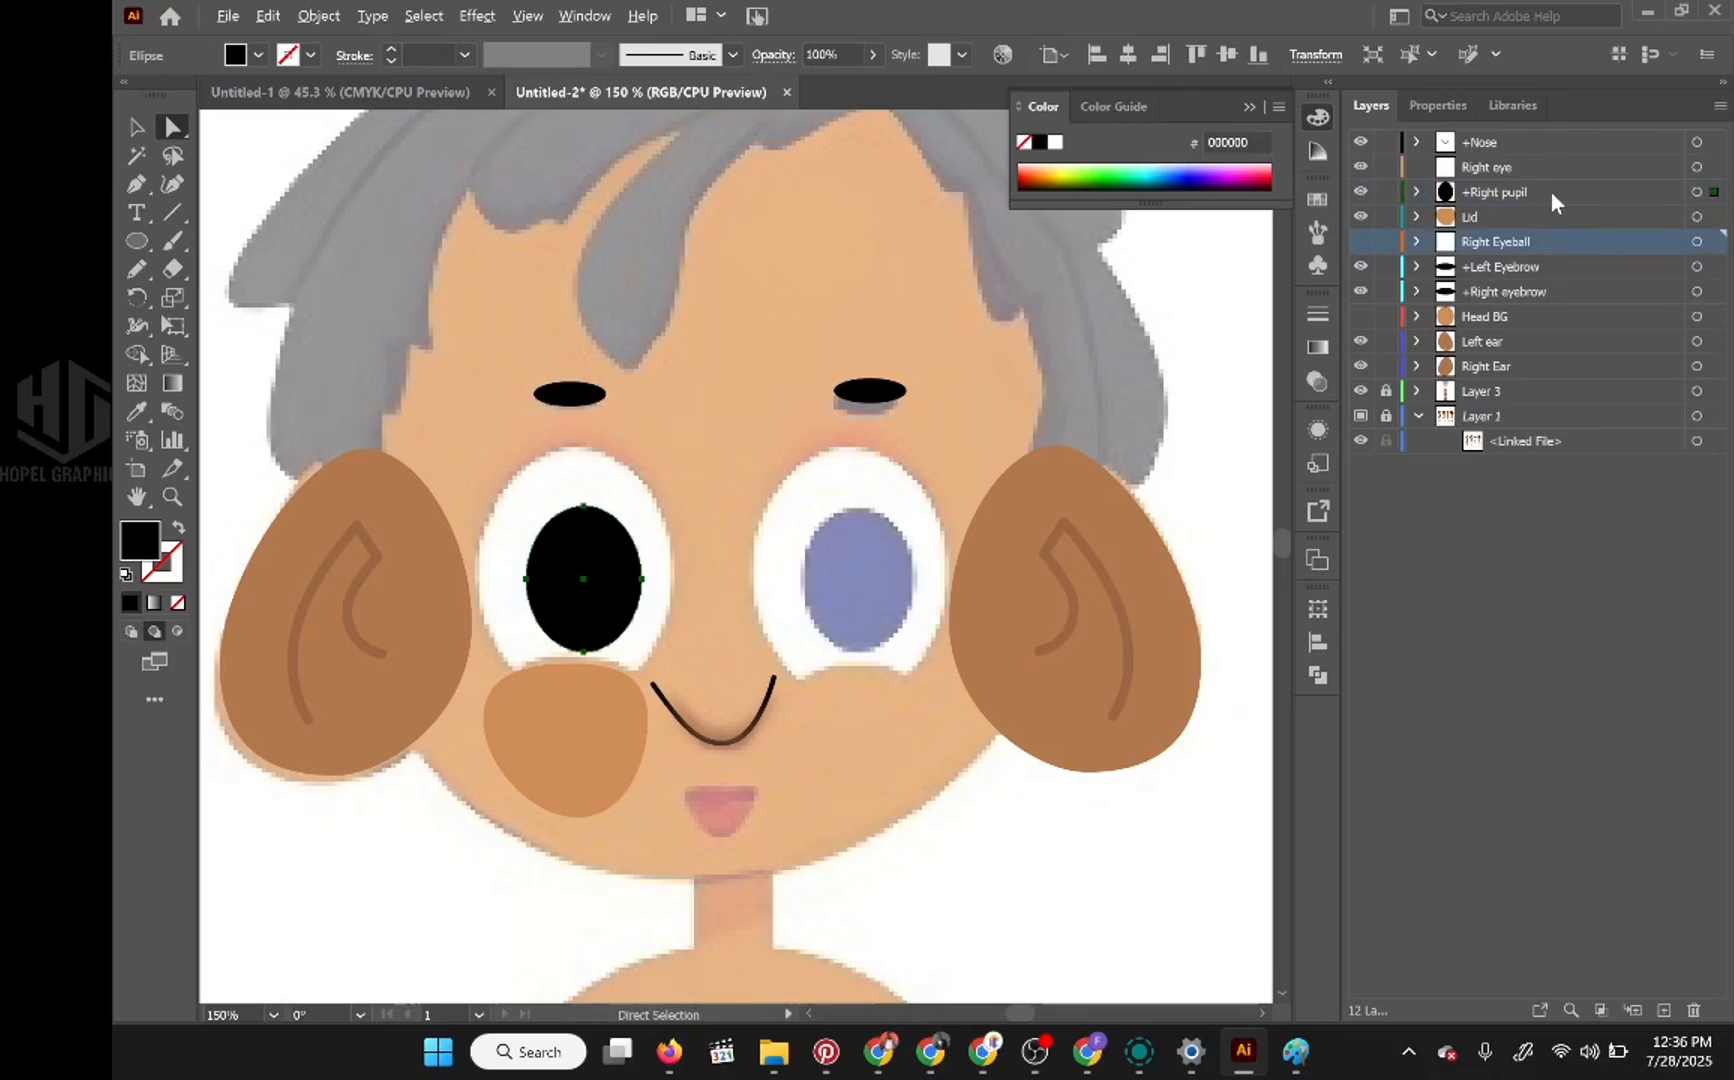
left_click(1551, 193)
left_click(1548, 242)
left_click(1548, 216, "shift")
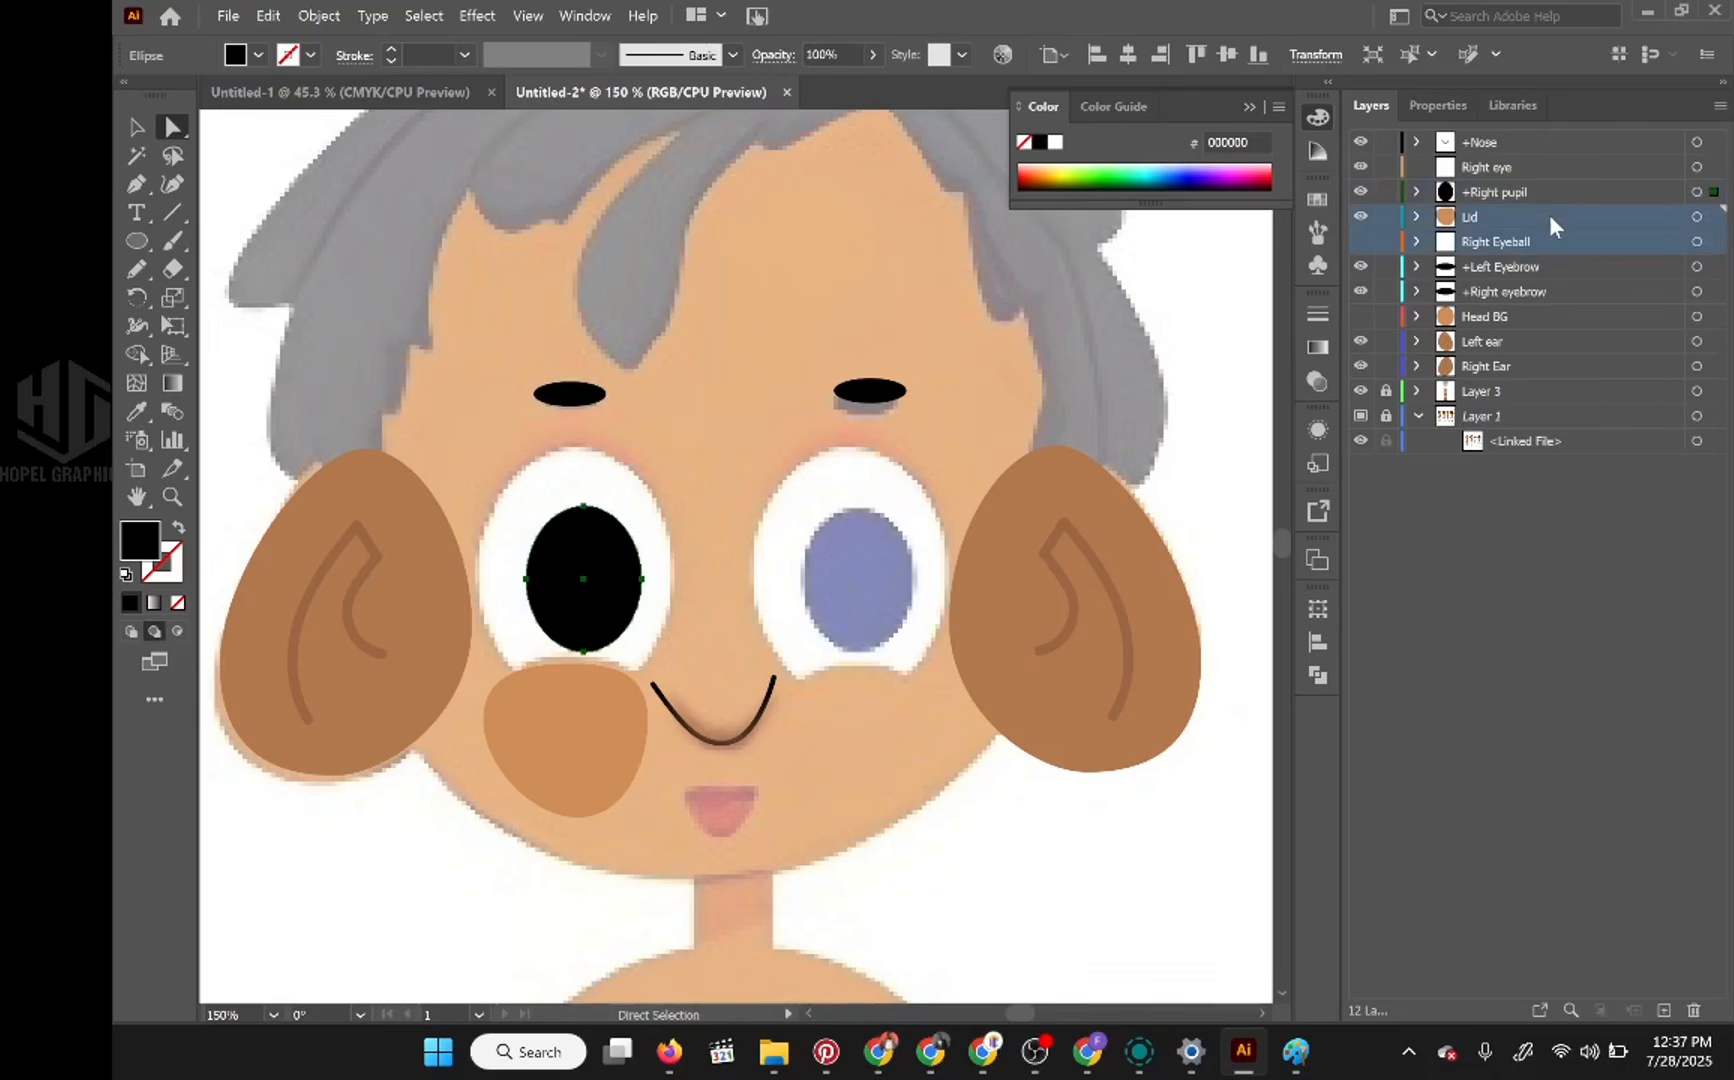
left_click(1548, 192, "shift")
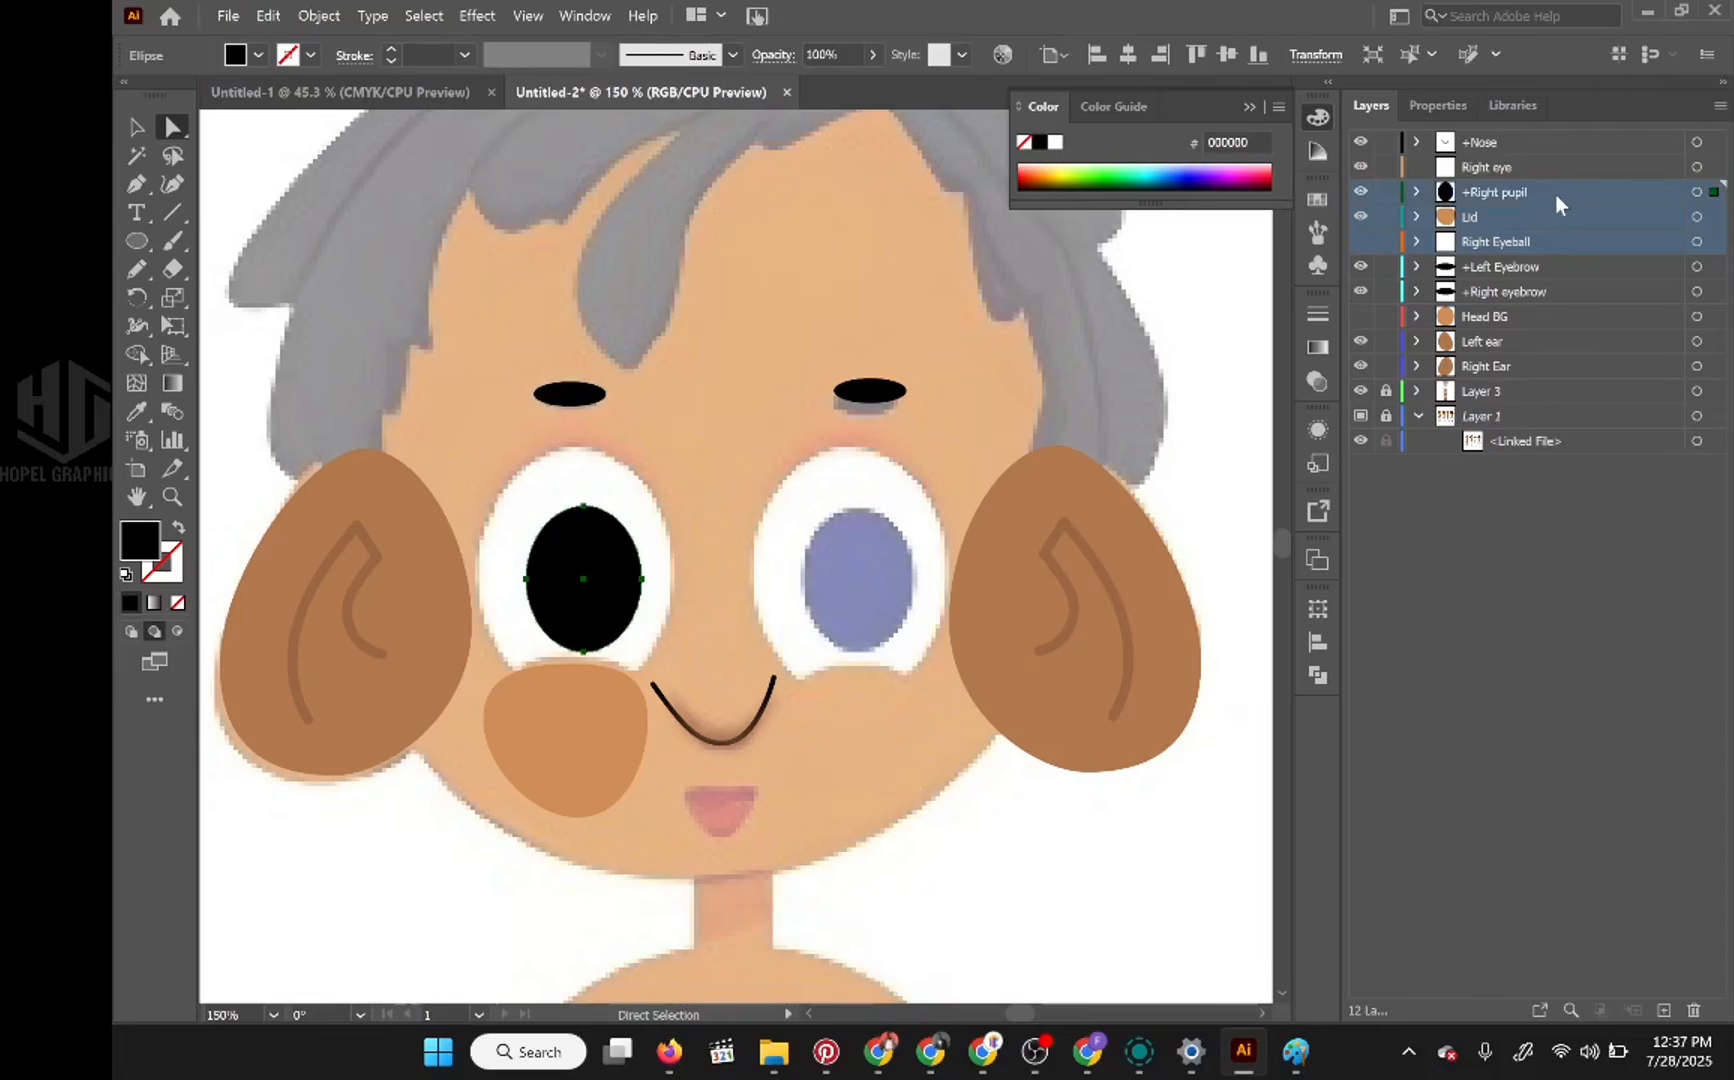
left_click_drag(1555, 192, 1558, 170)
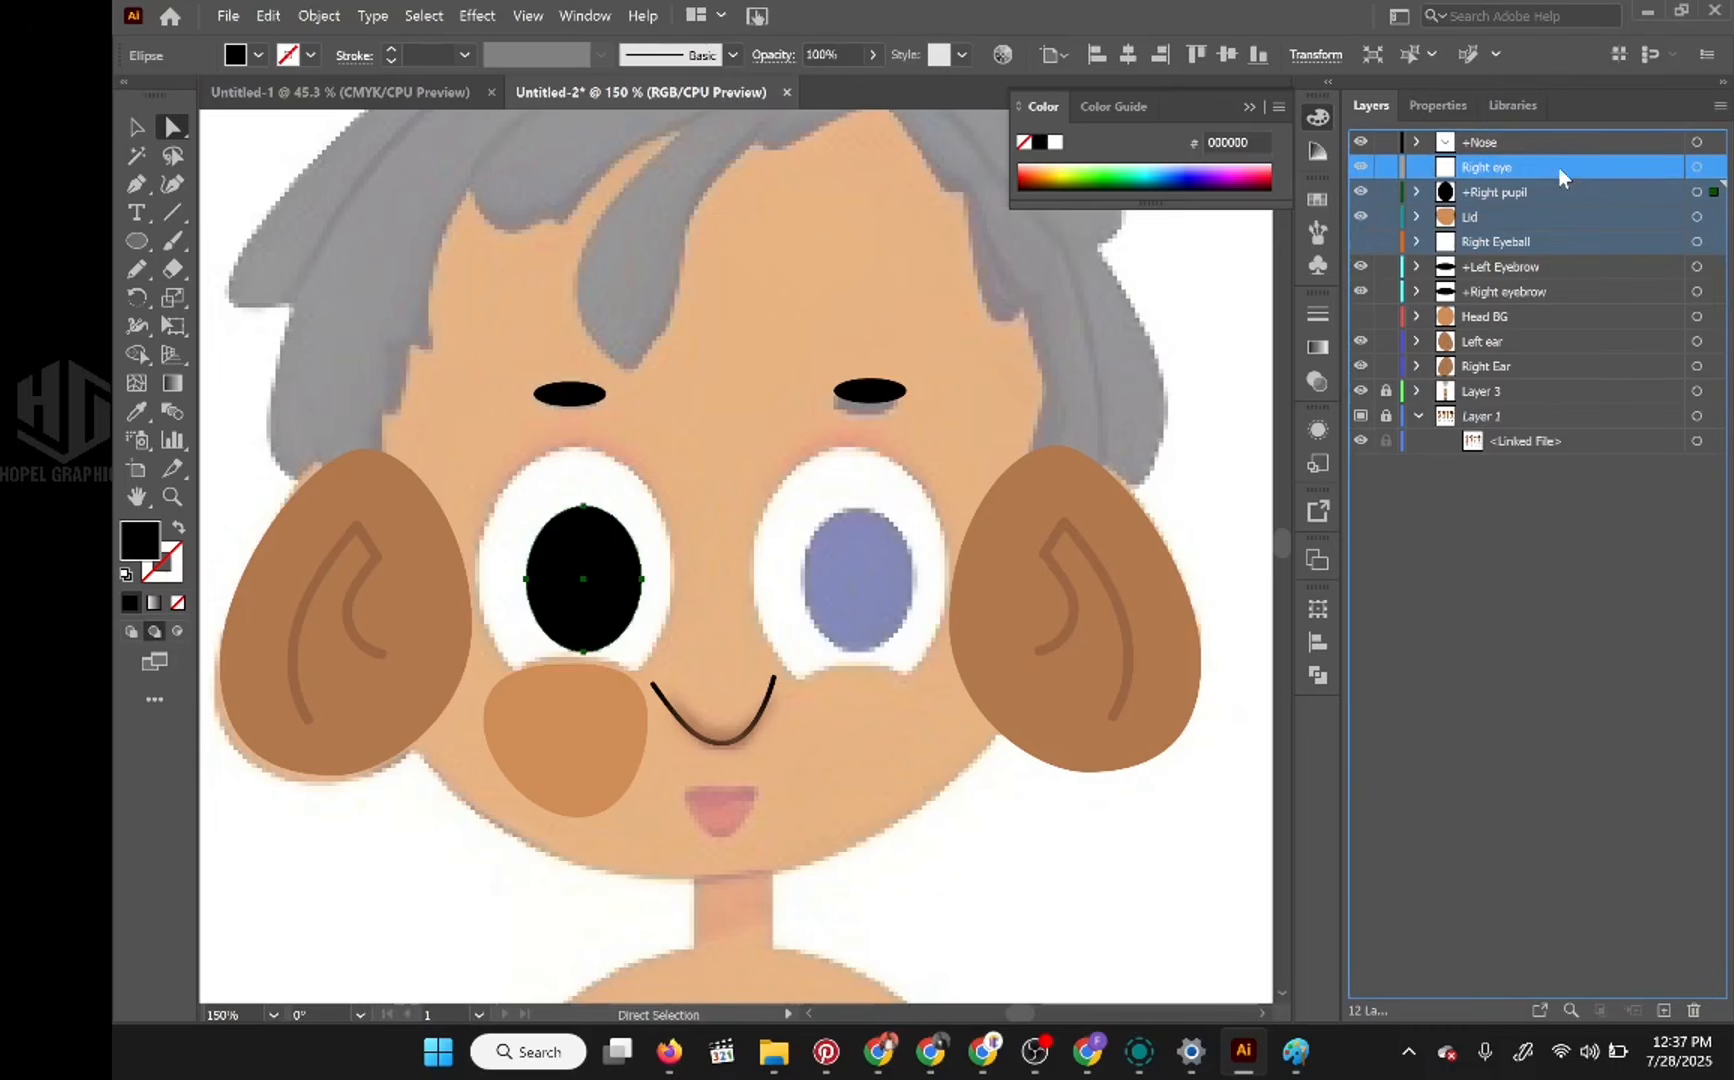
left_click_drag(1558, 167, 1558, 167)
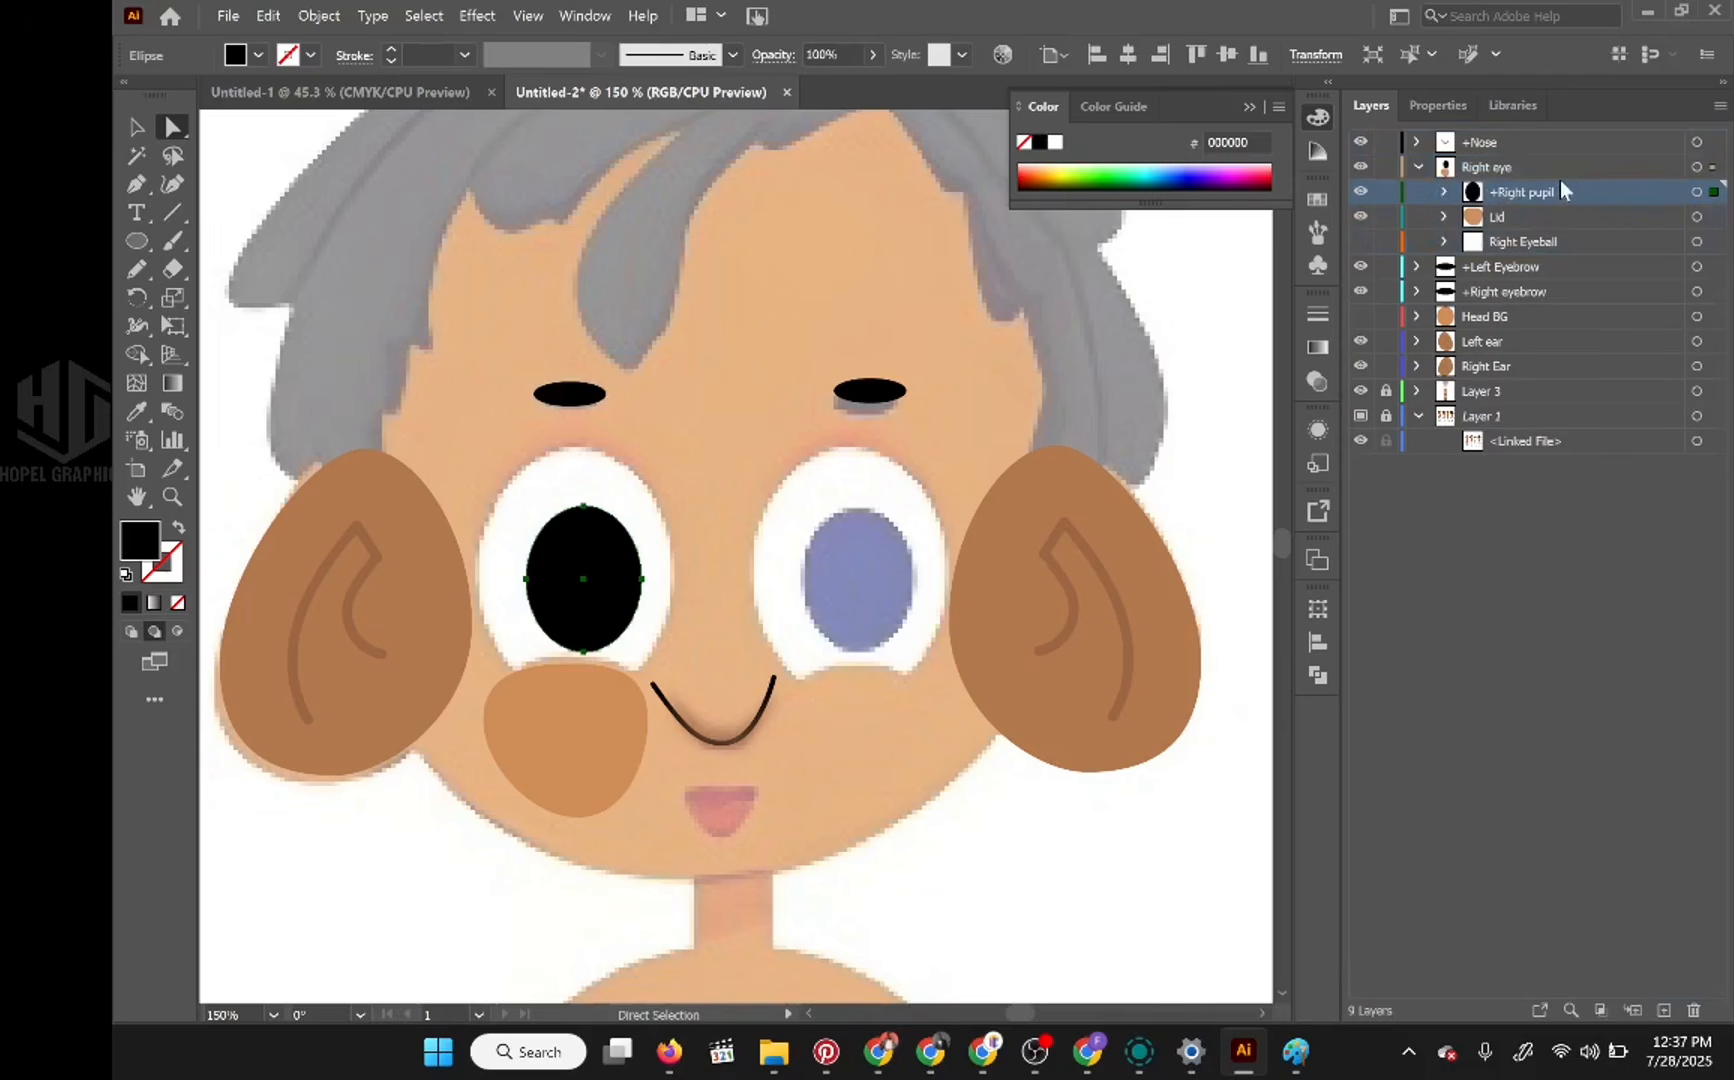
Step: Start saving a named copy of the document as an Adobe Illustrator file called Jungle Victor
left_click(228, 16)
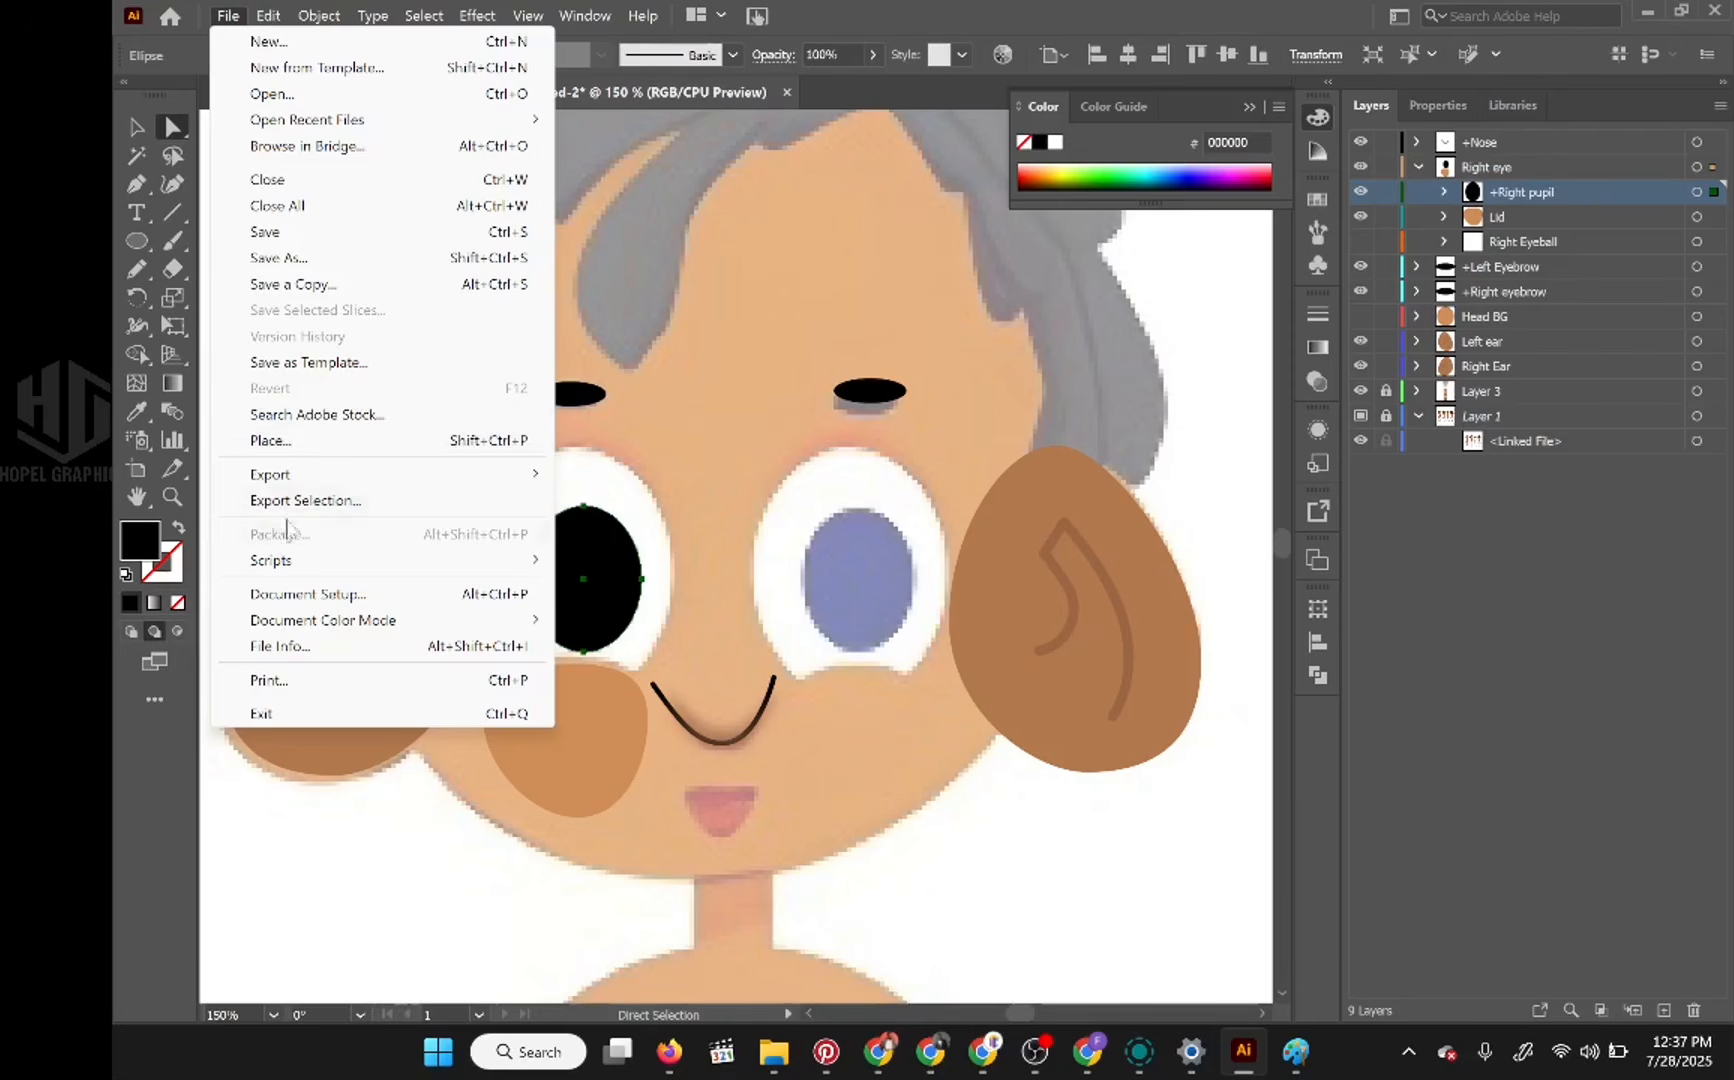
left_click(308, 262)
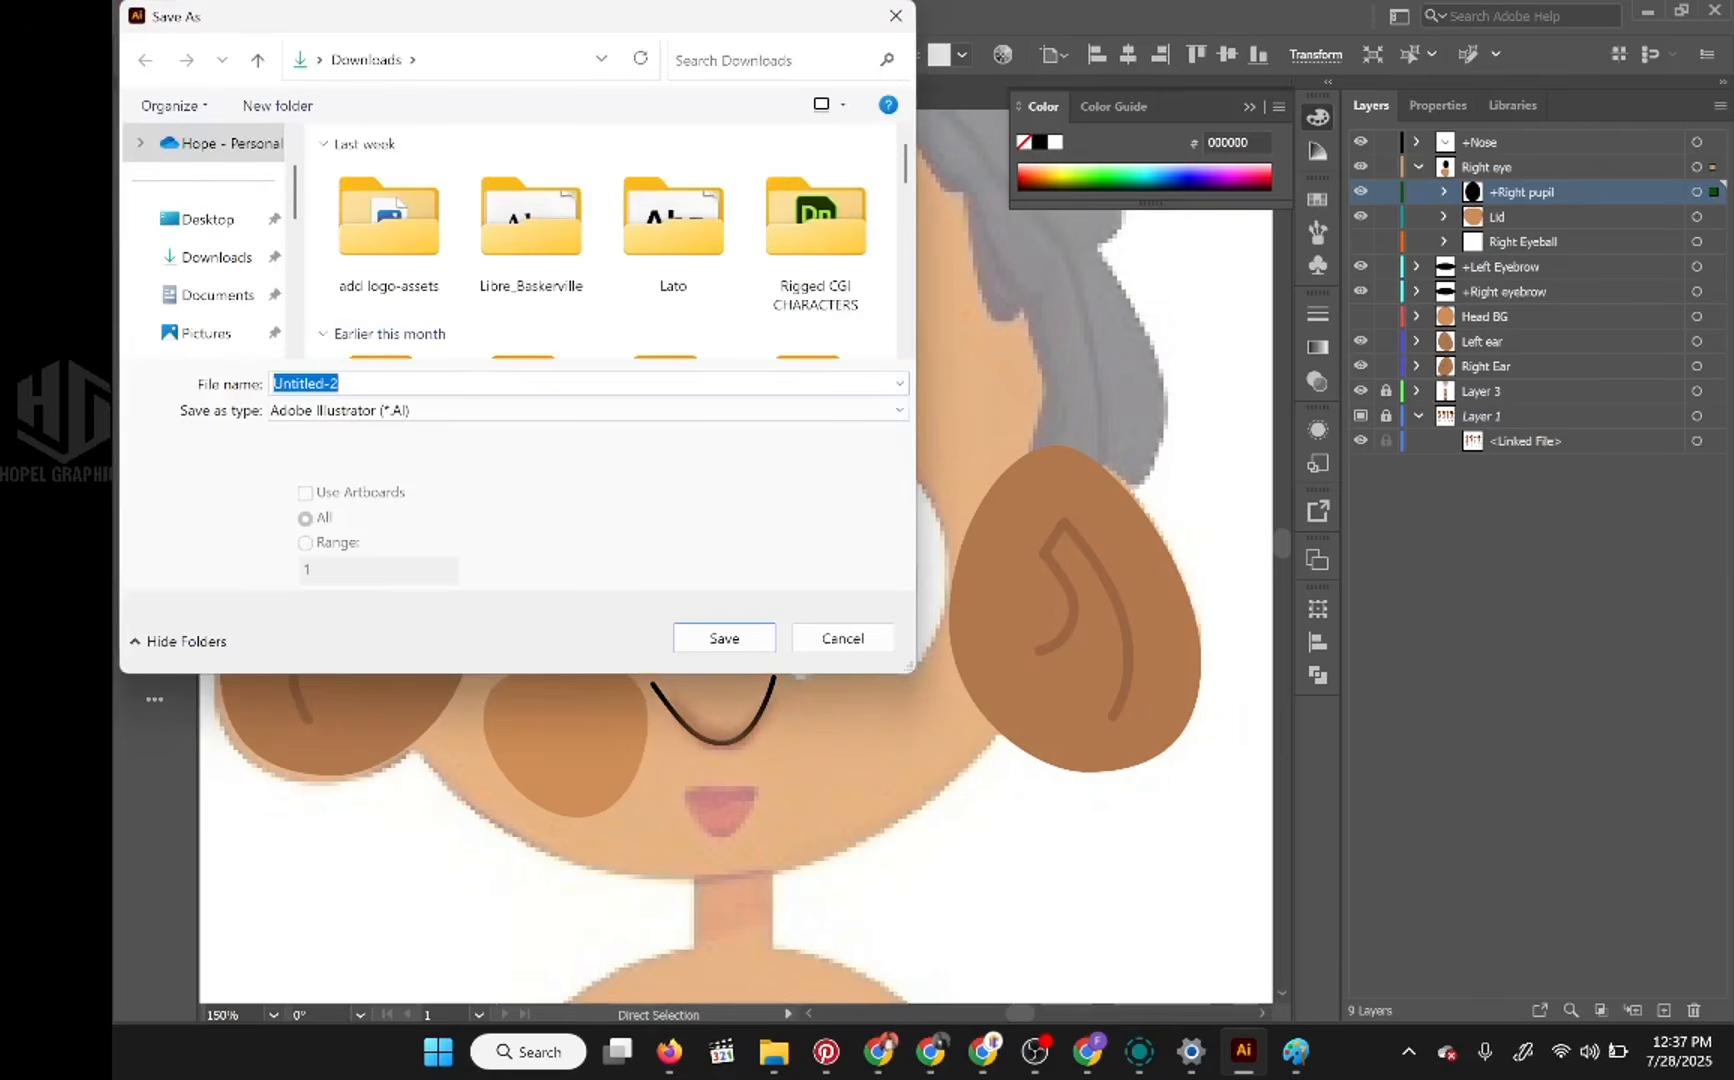
type("Vict")
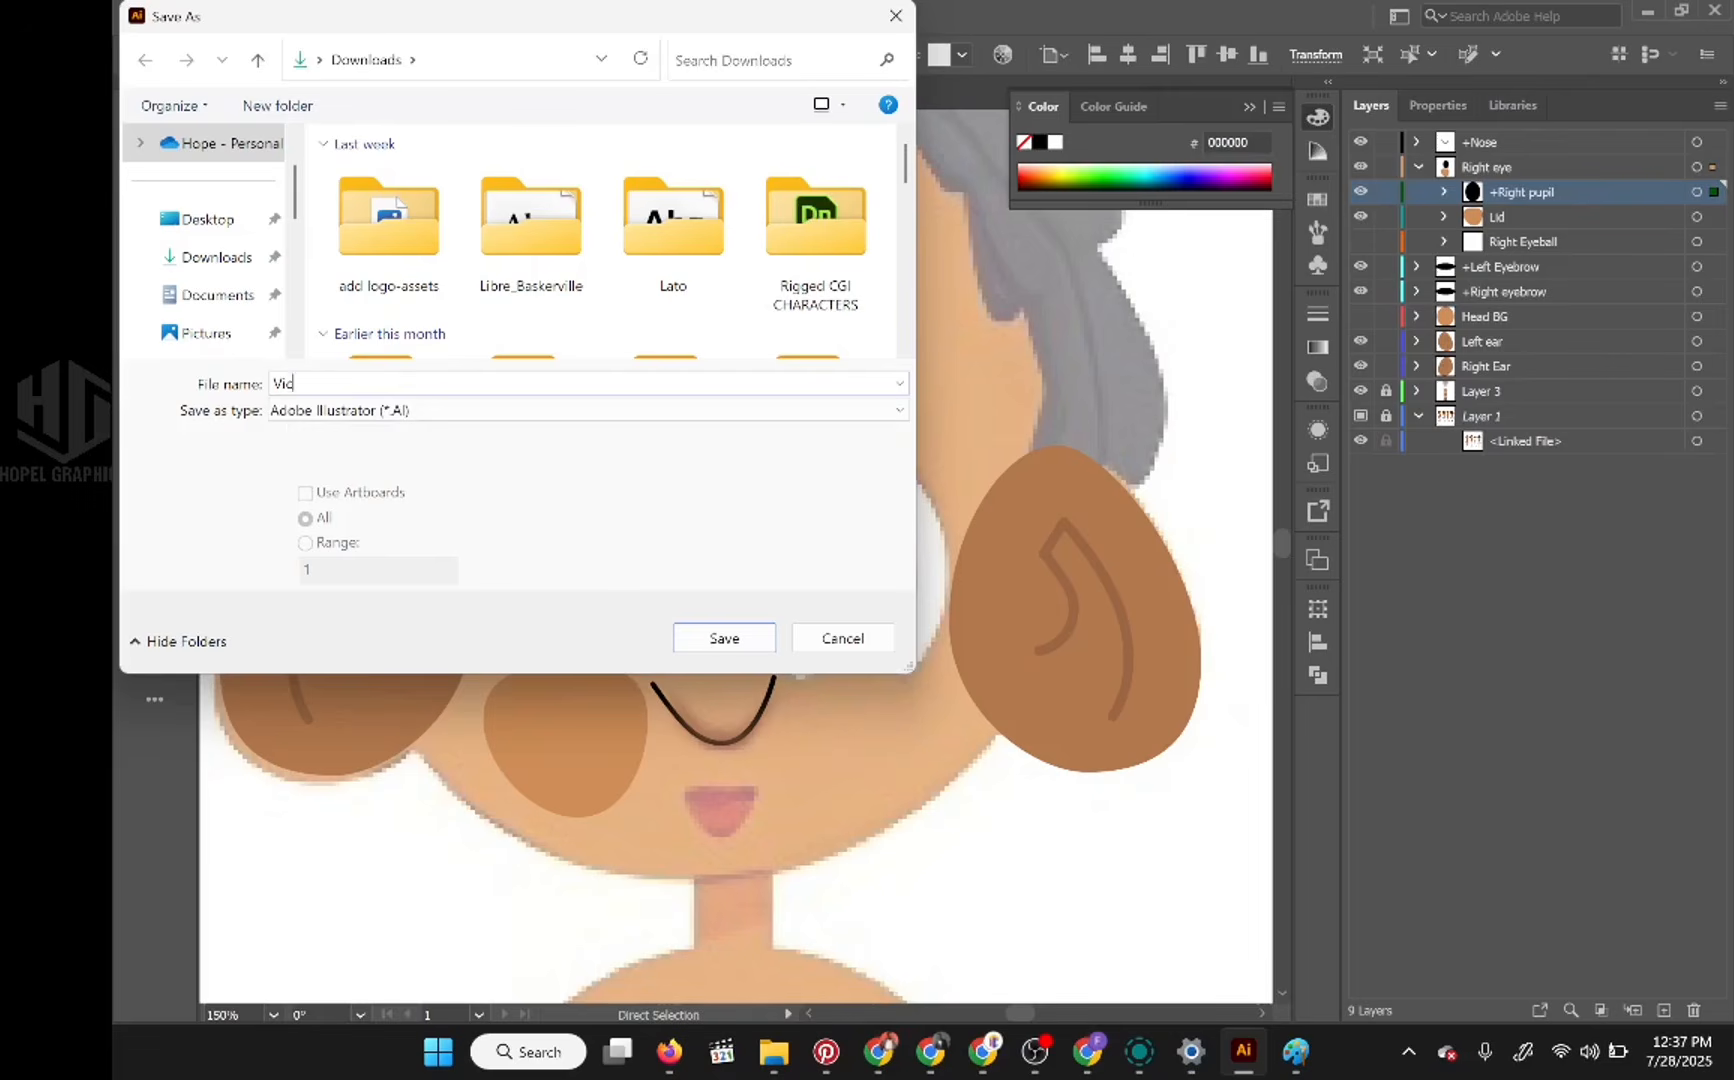
key("BackSpace")
key("BackSpace")
key("BackSpace")
type("Jungle")
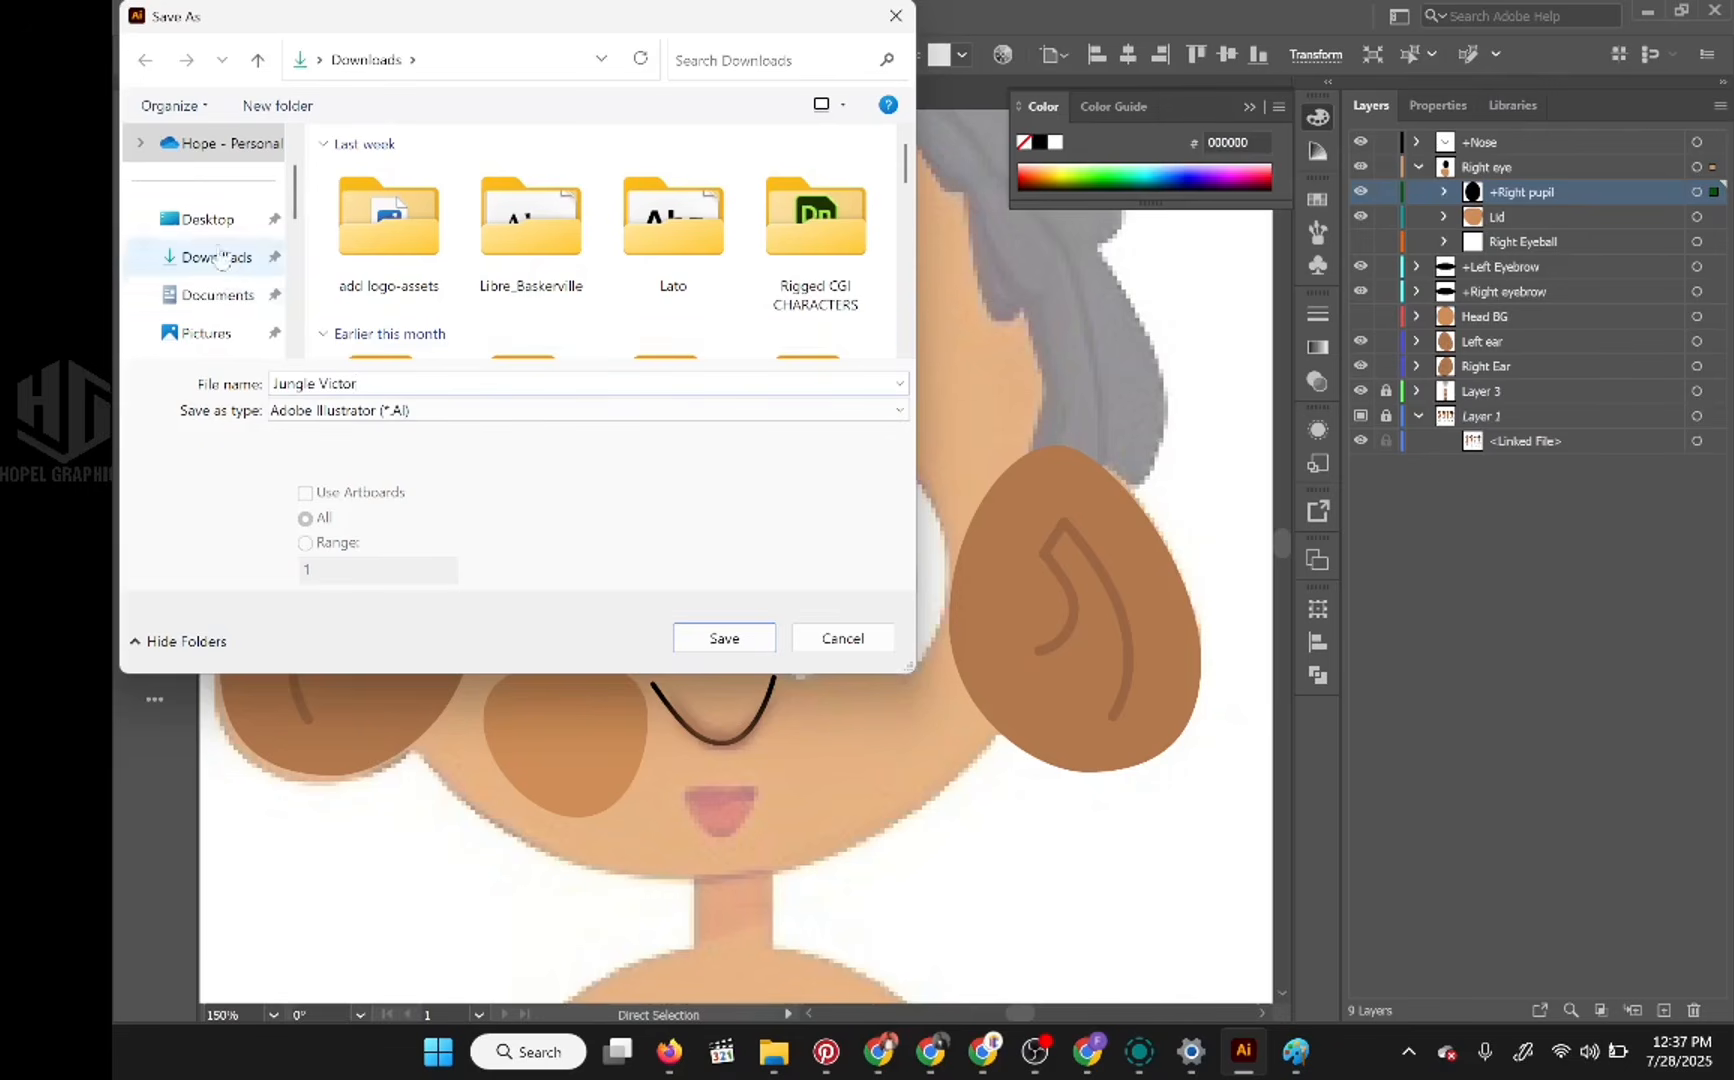
Step: Save the file in the ANIMATION COURSE folder under Documents, accepting the Illustrator 2020 options
left_click(218, 295)
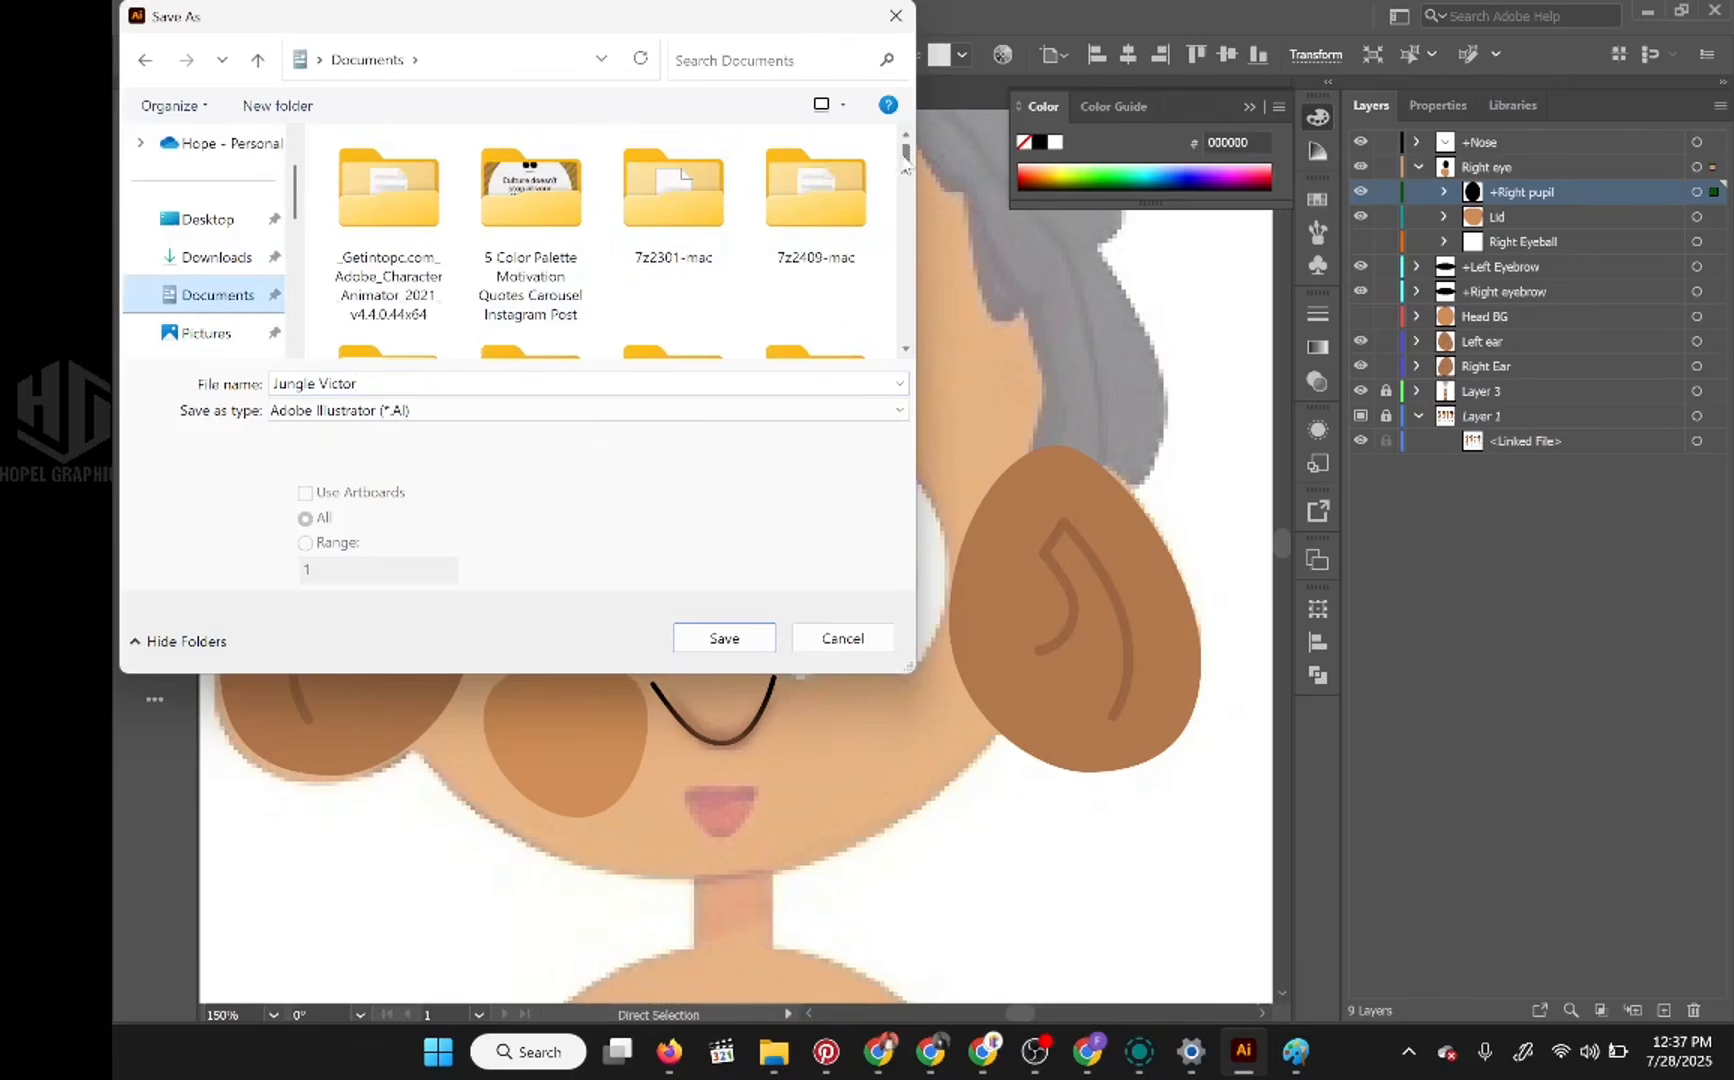
left_click_drag(906, 168, 912, 190)
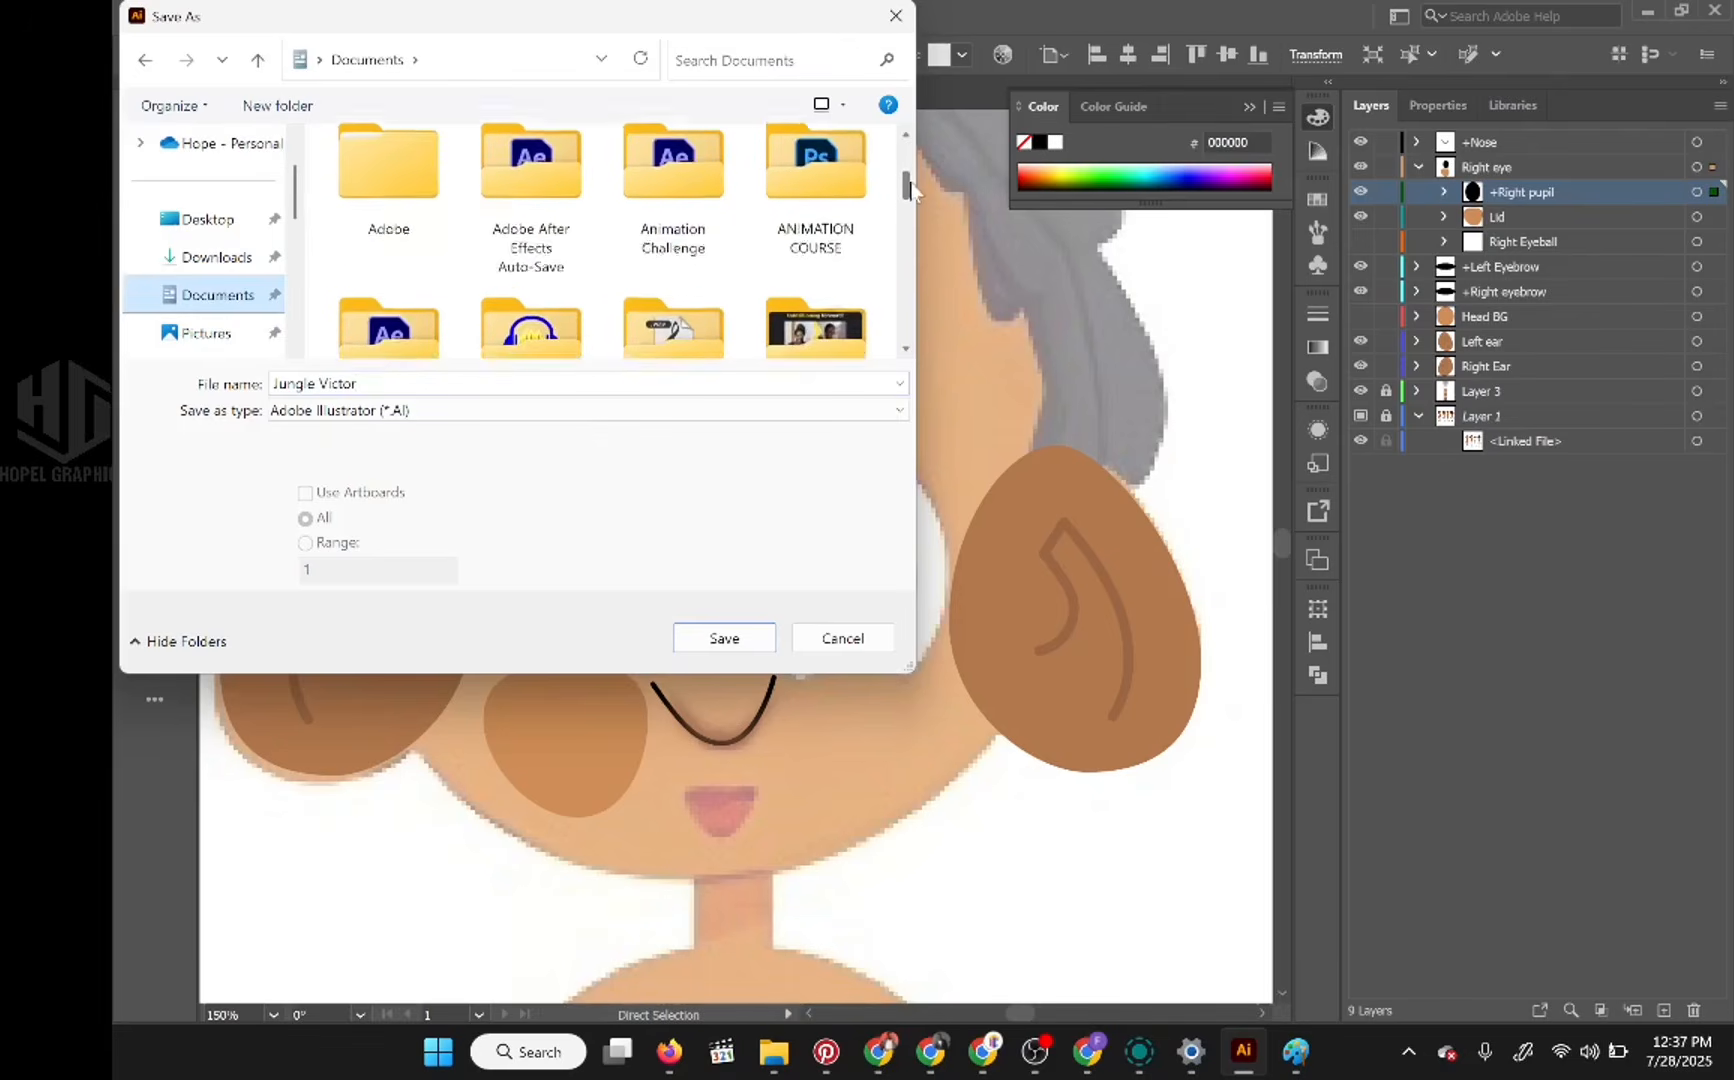
double_click(835, 190)
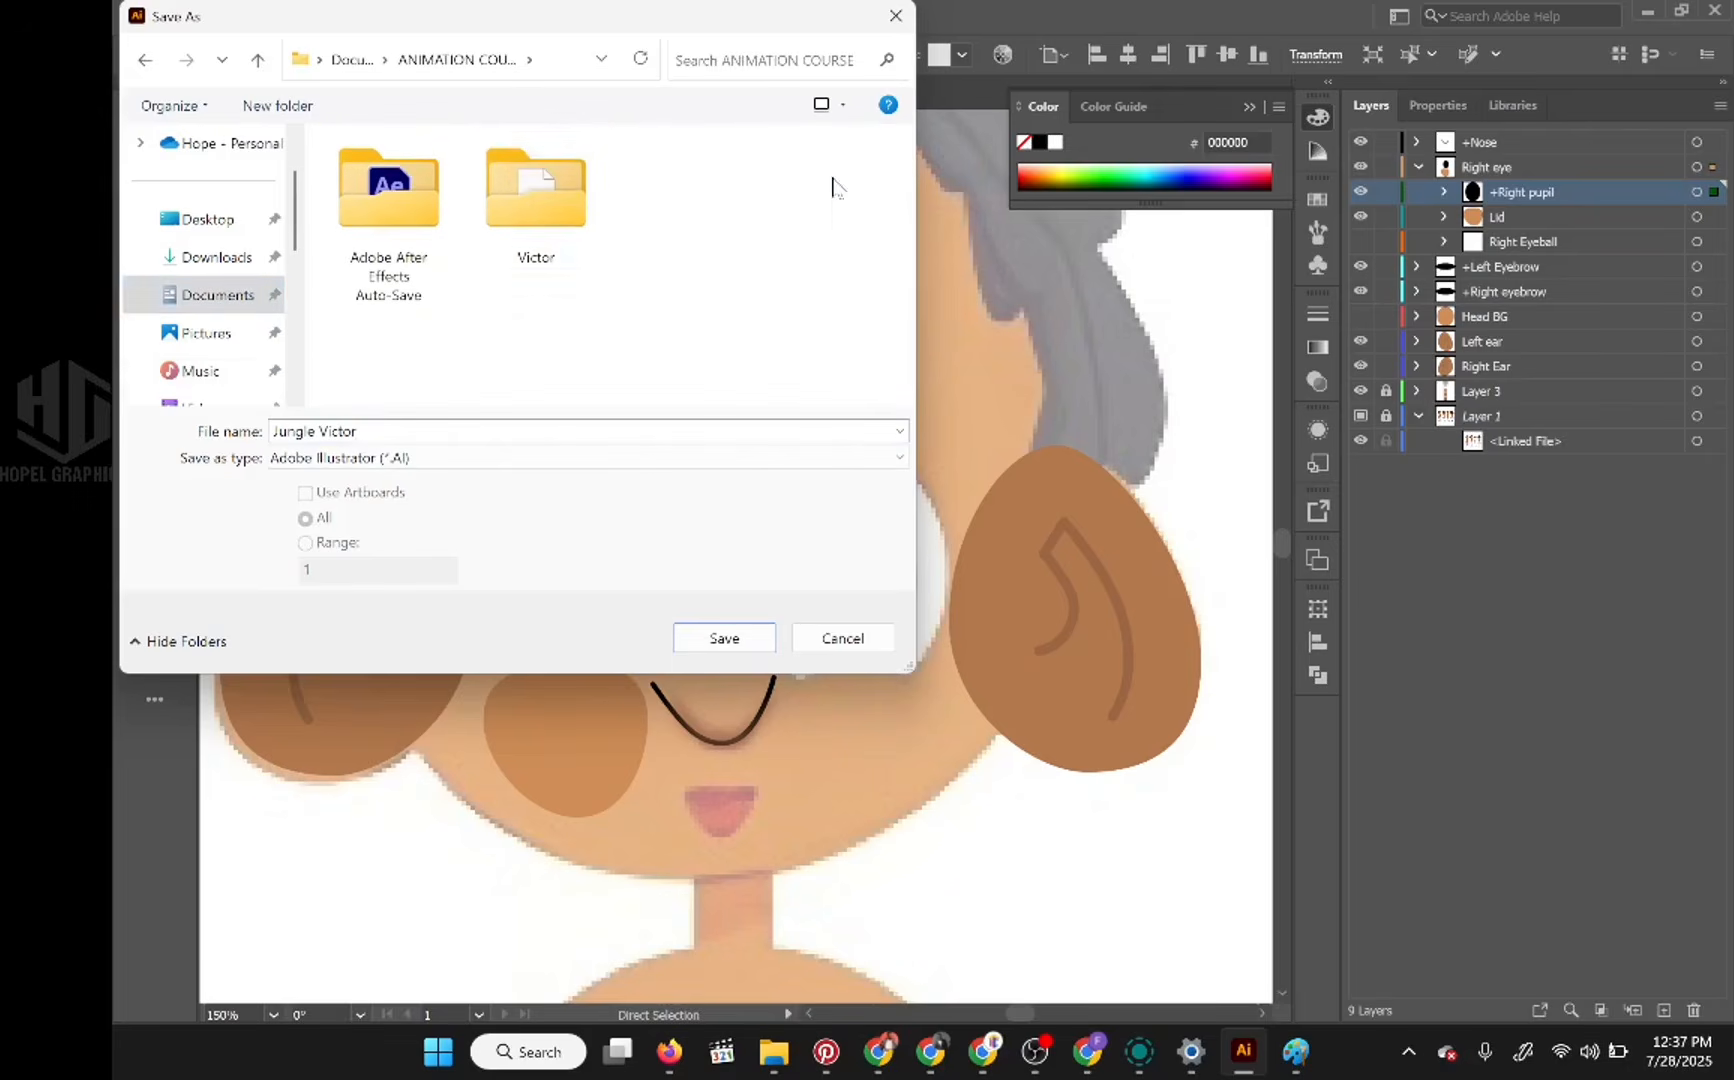
left_click(724, 638)
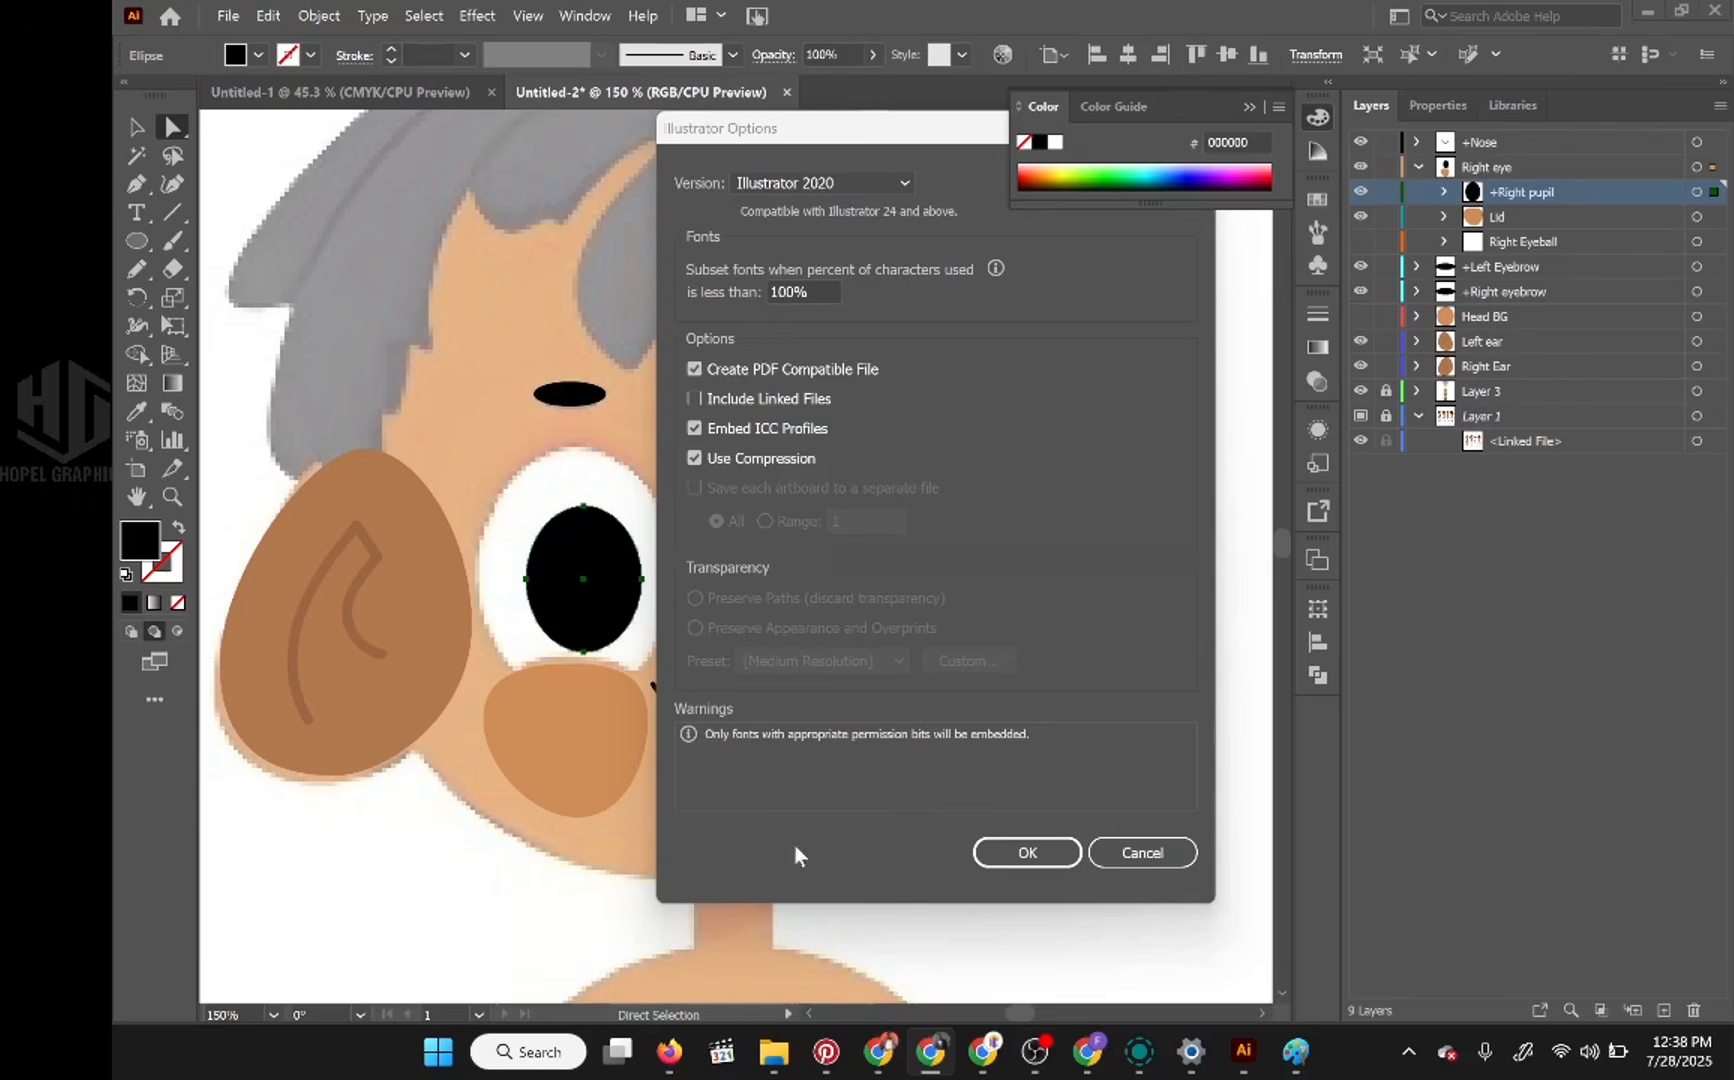
mouse_move(1240, 1056)
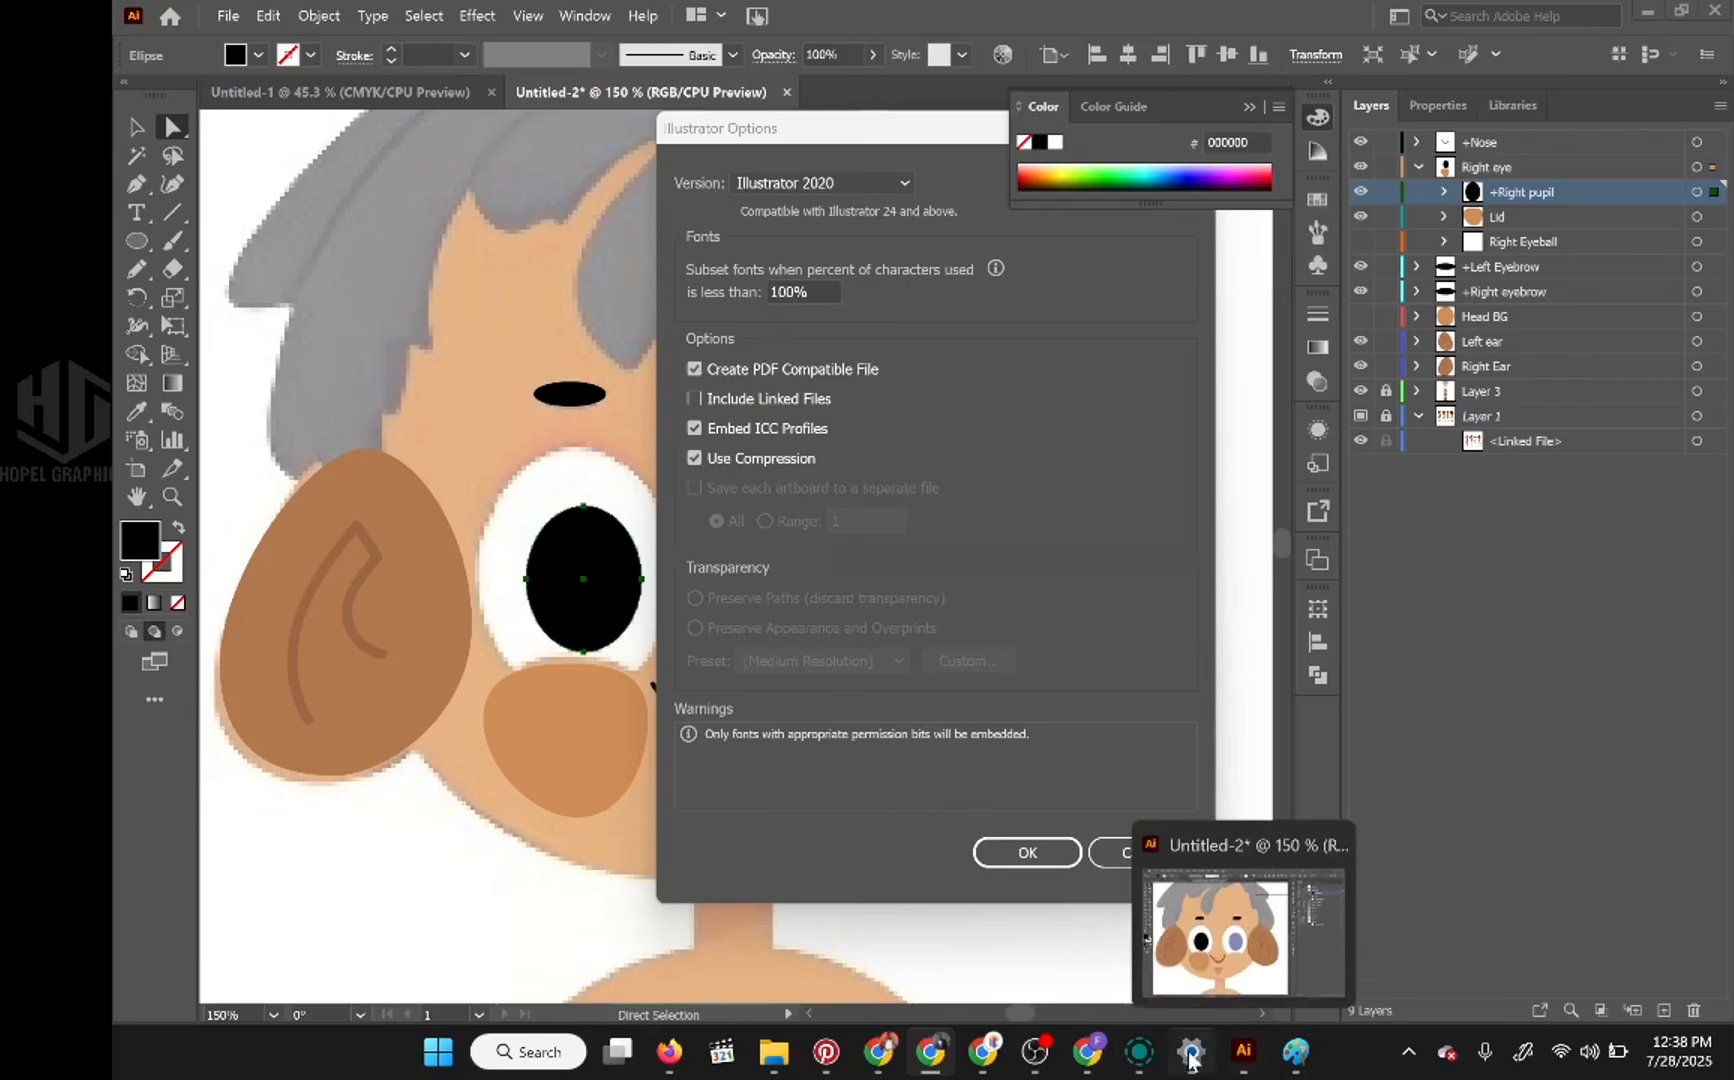
left_click(1245, 1055)
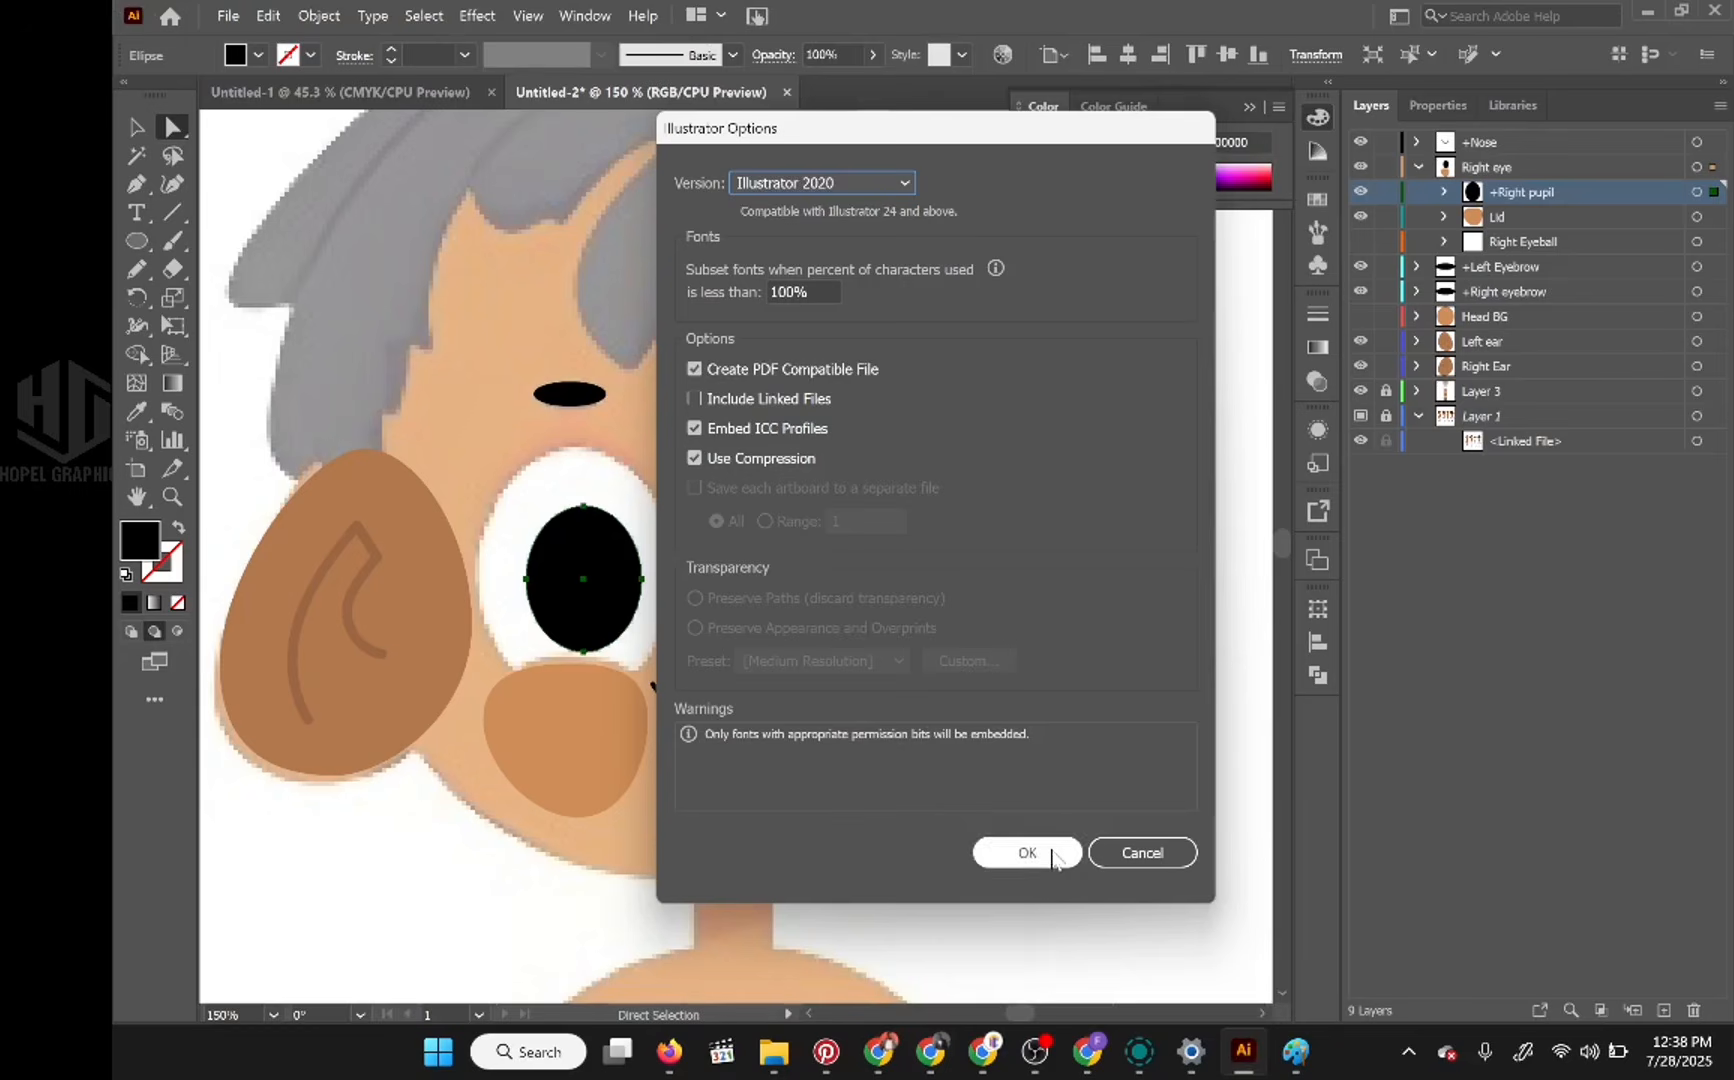
left_click(1027, 853)
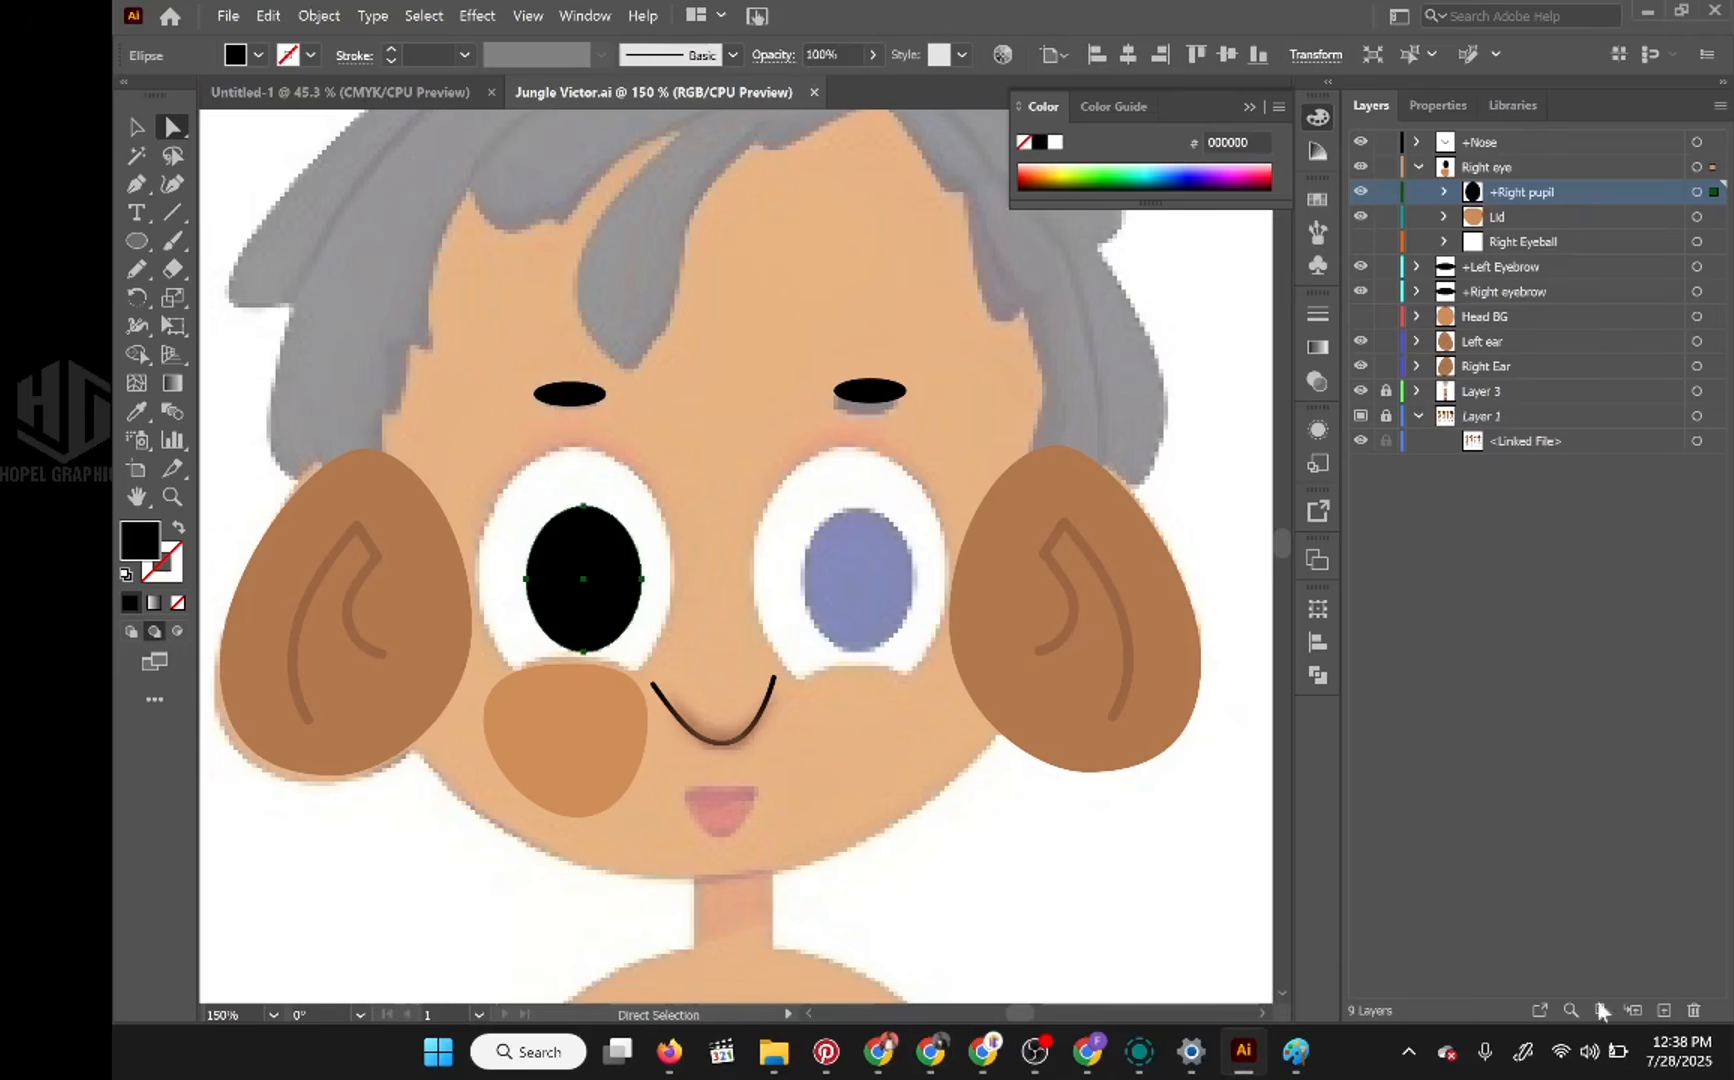
Step: Add a new sublayer inside Right eye and place it above +Right pupil
left_click(1662, 1012)
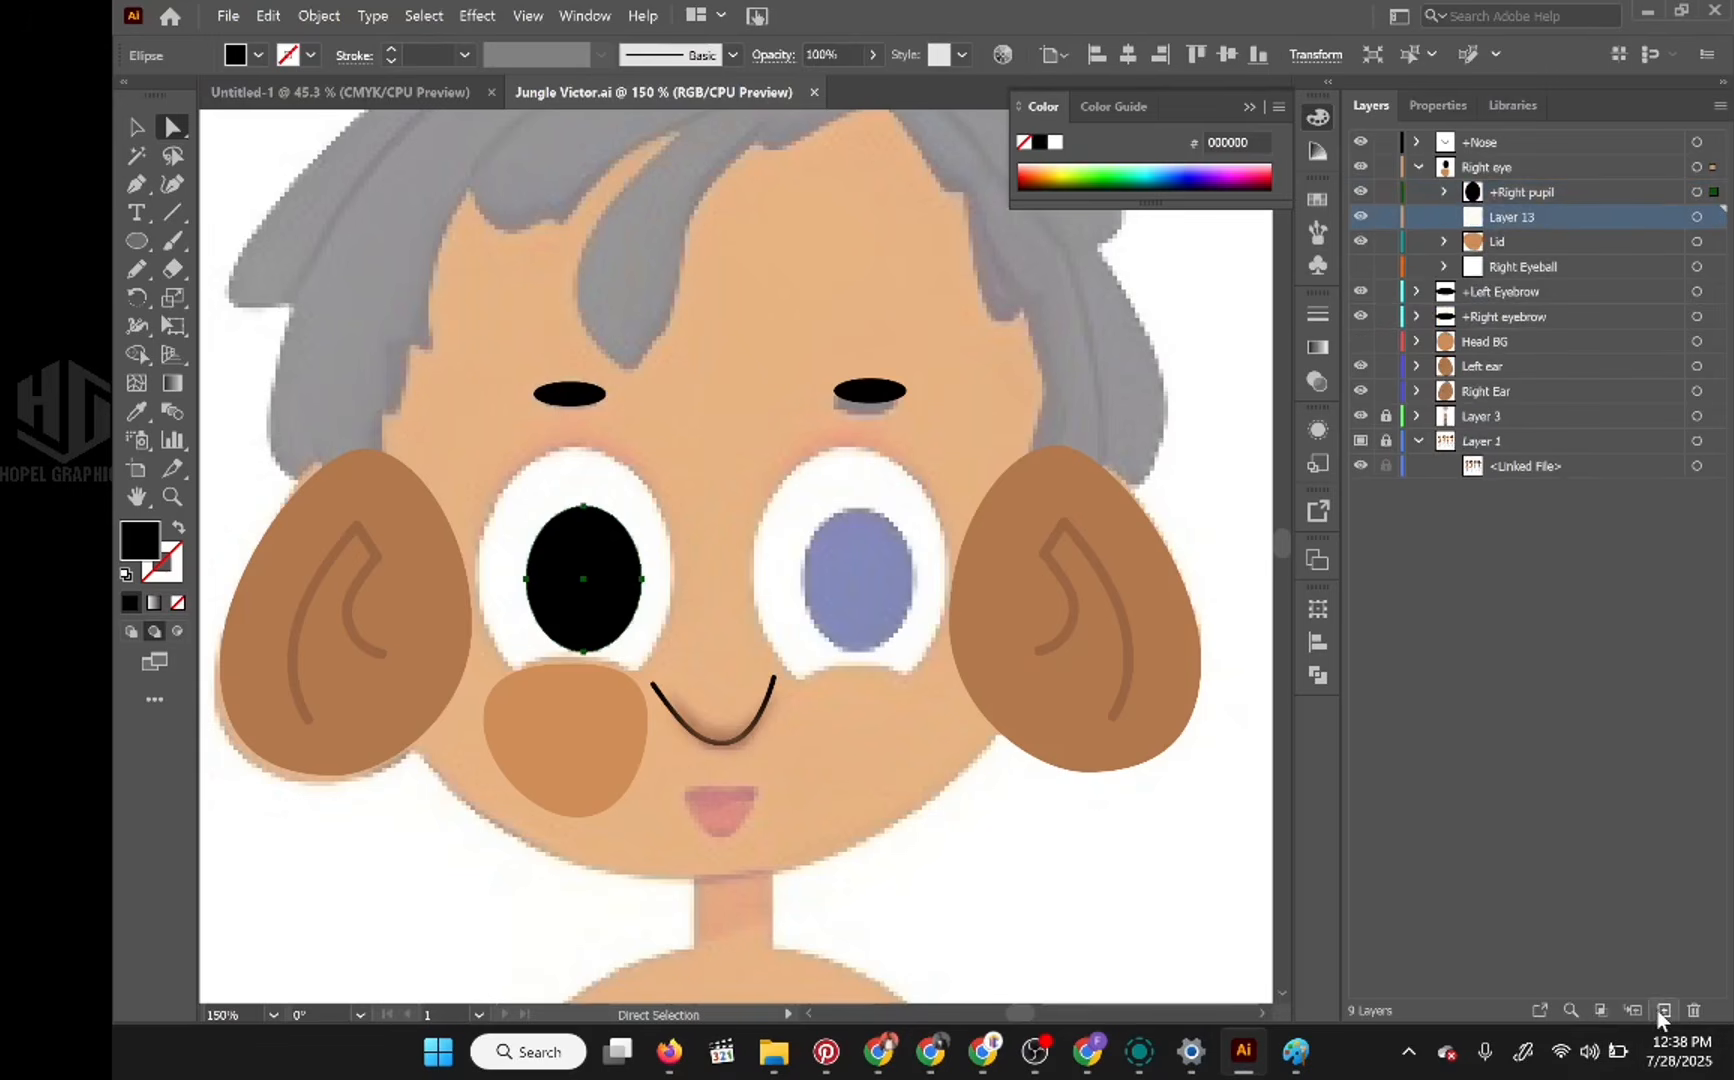
left_click(1543, 216)
left_click_drag(1543, 214, 1550, 190)
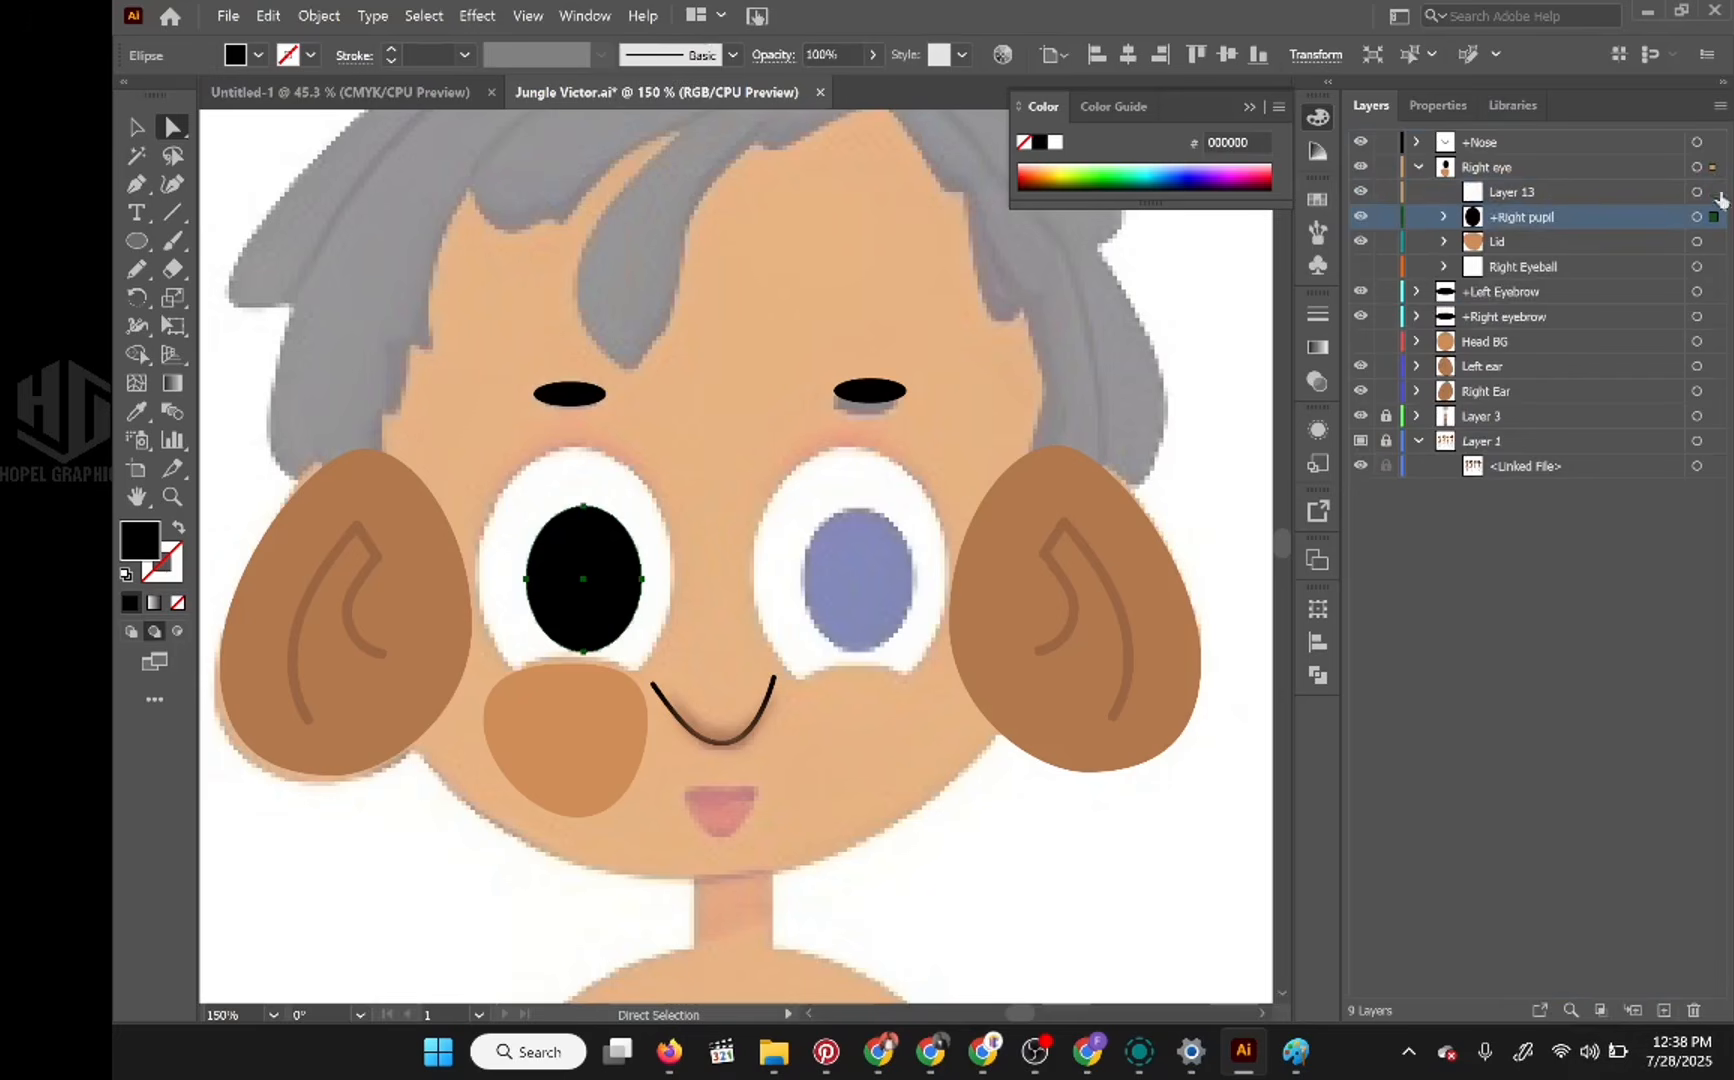
Step: Draw a flat ellipse about 63 pt wide and 12 pt high across the middle of the right eye
left_click(1697, 192)
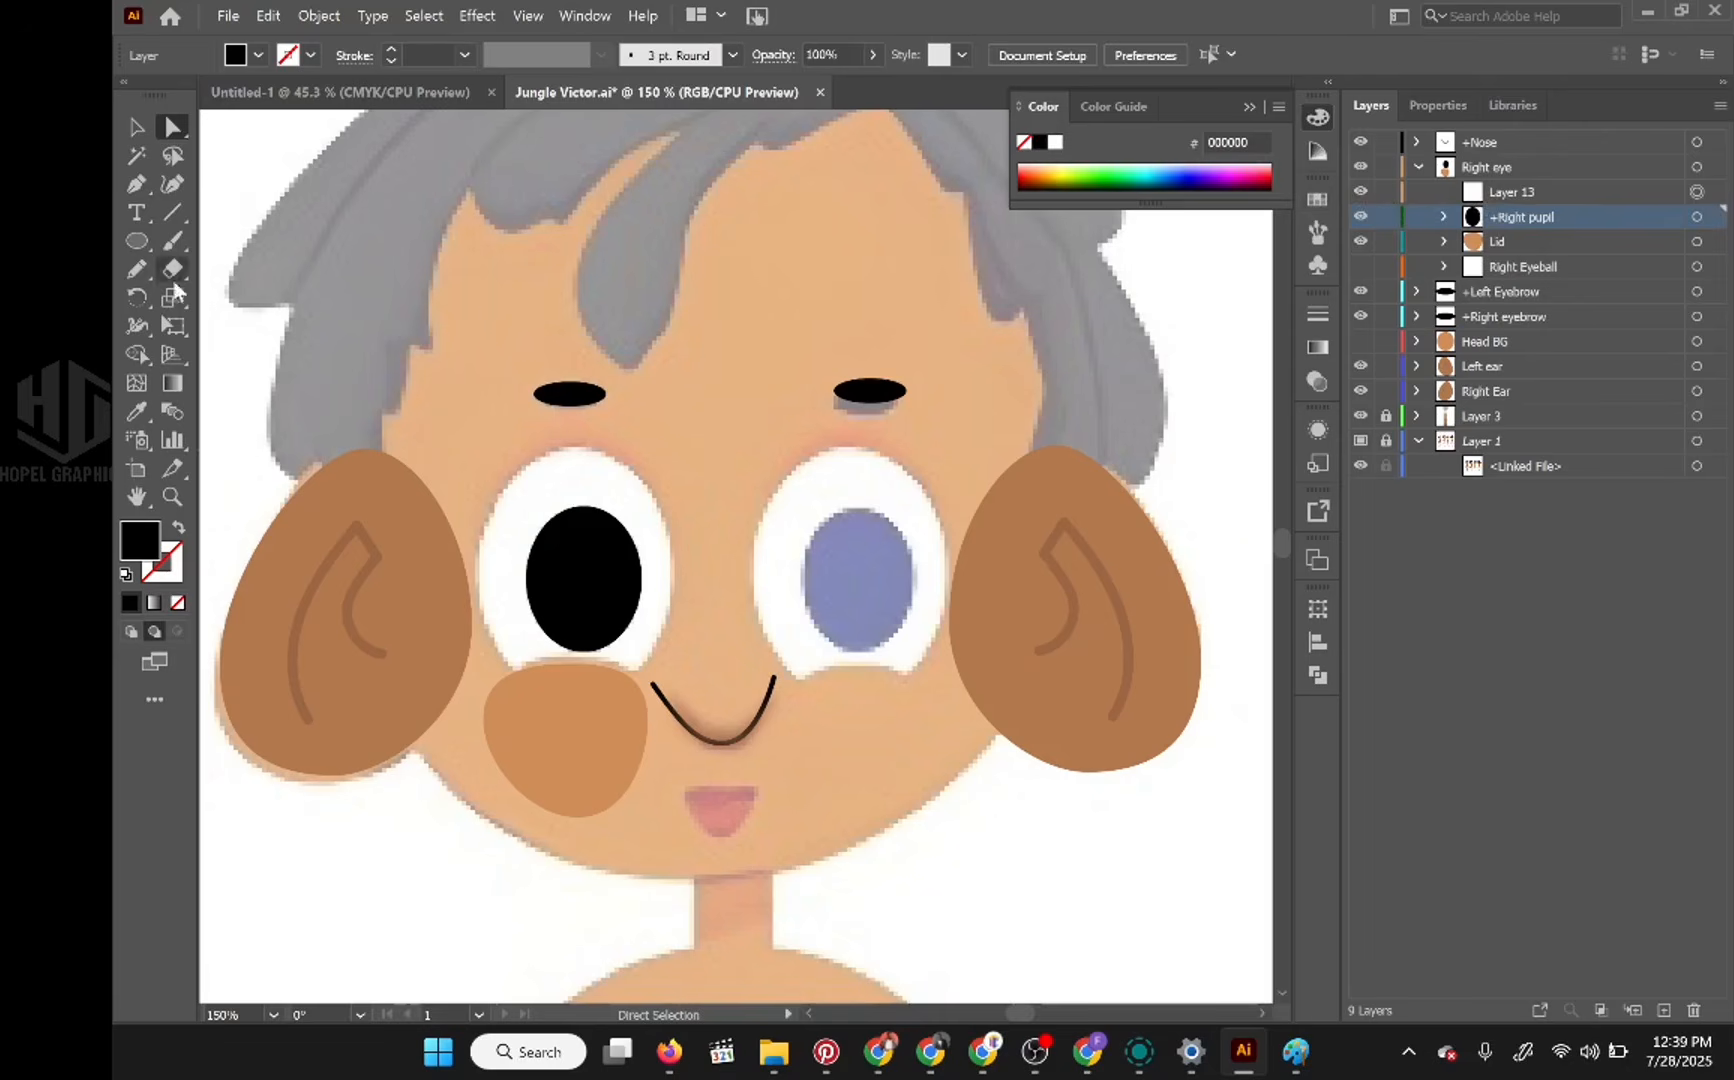
left_click(137, 241)
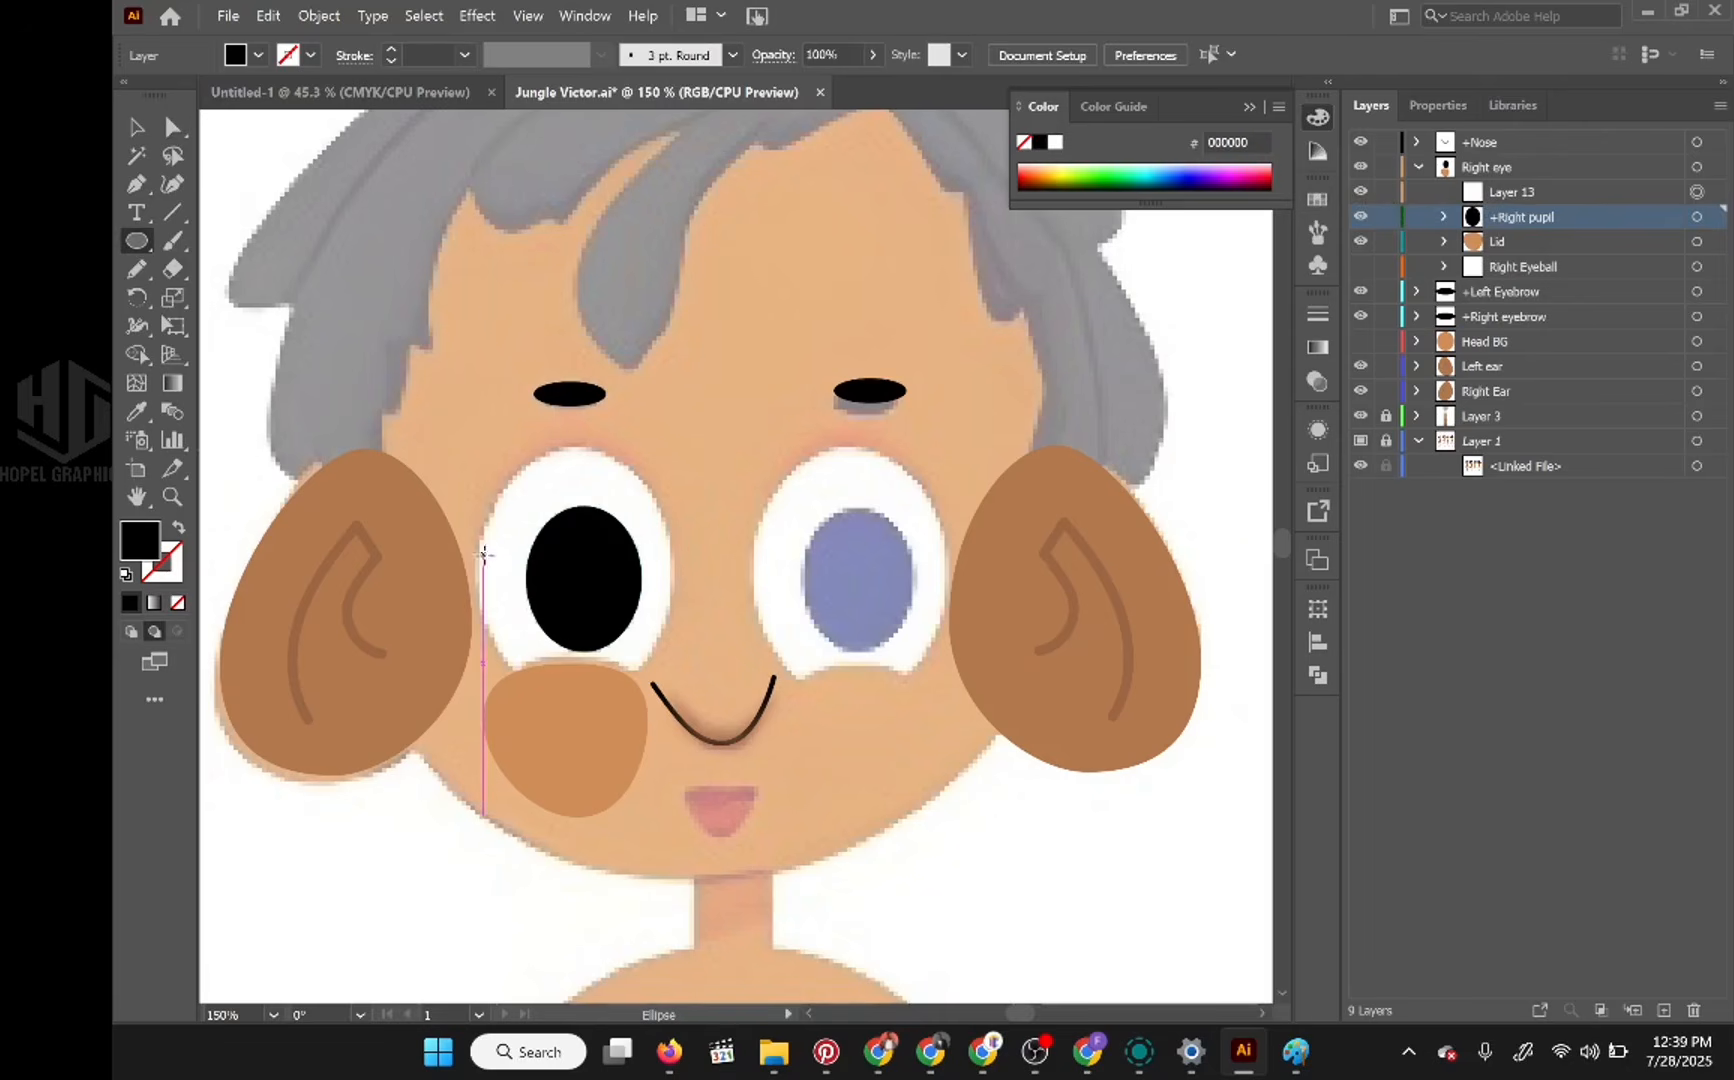
left_click_drag(473, 556, 679, 596)
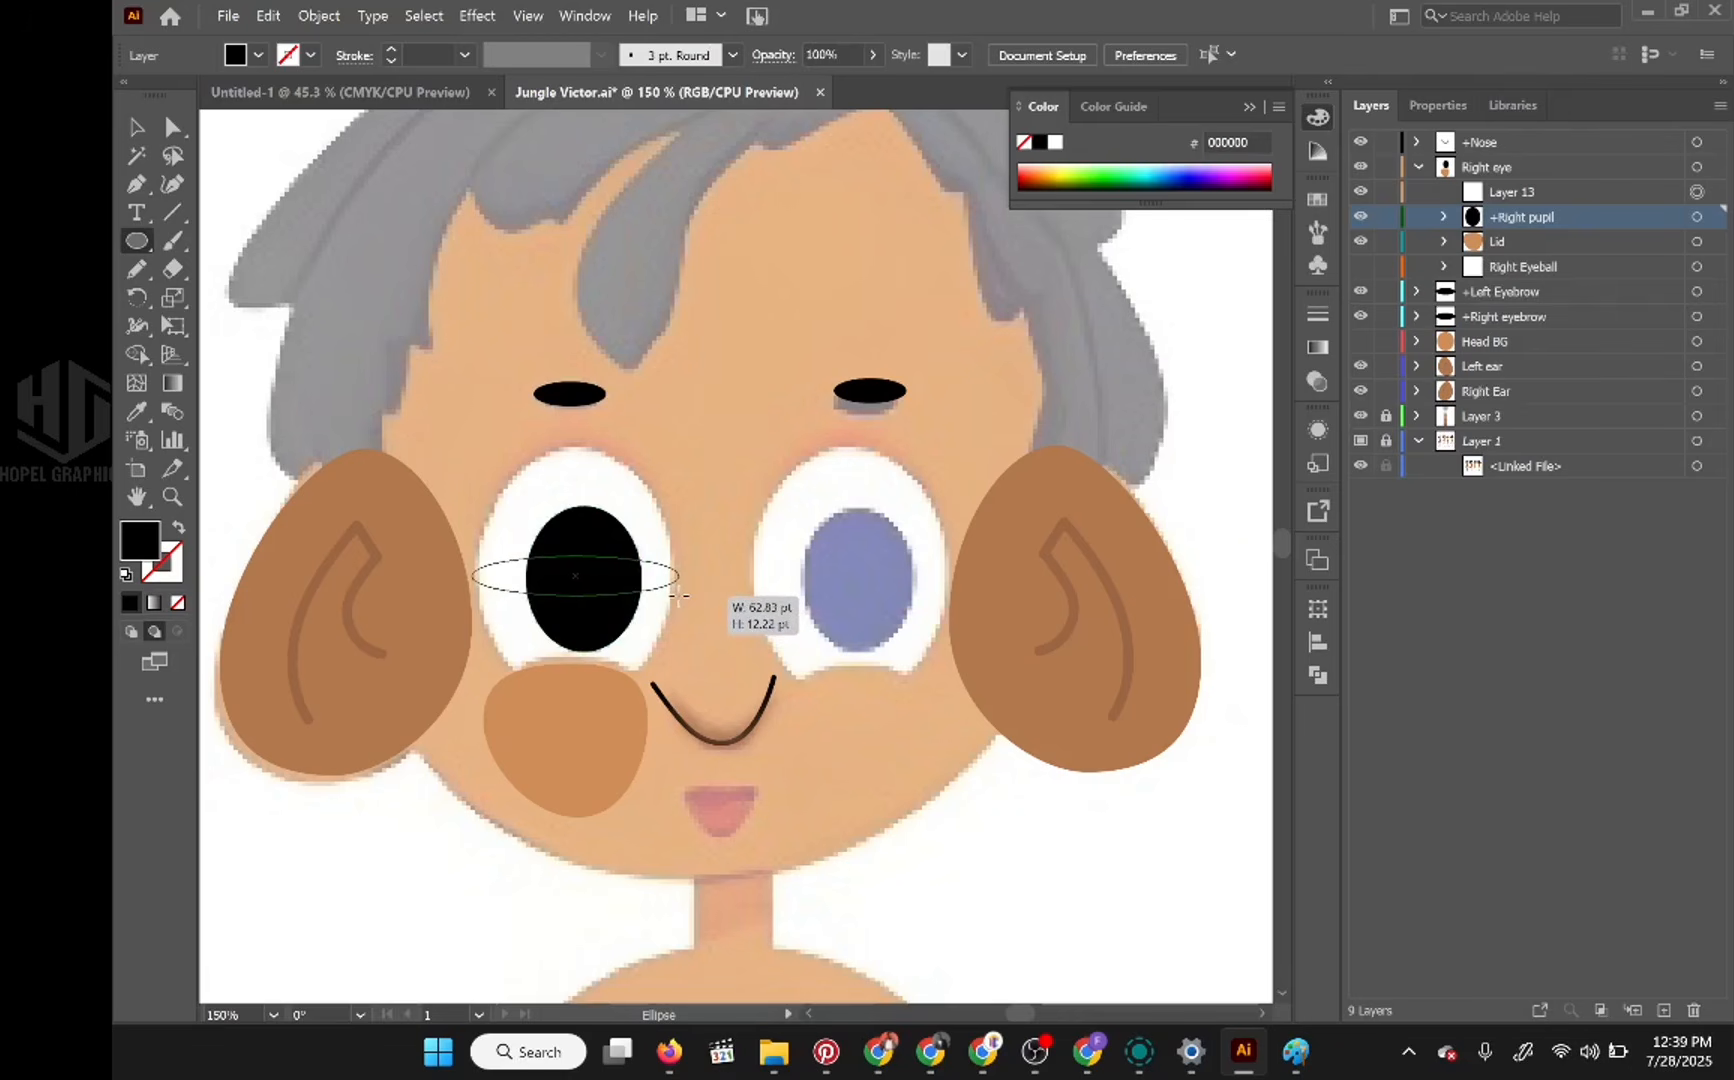
left_click_drag(679, 596, 677, 592)
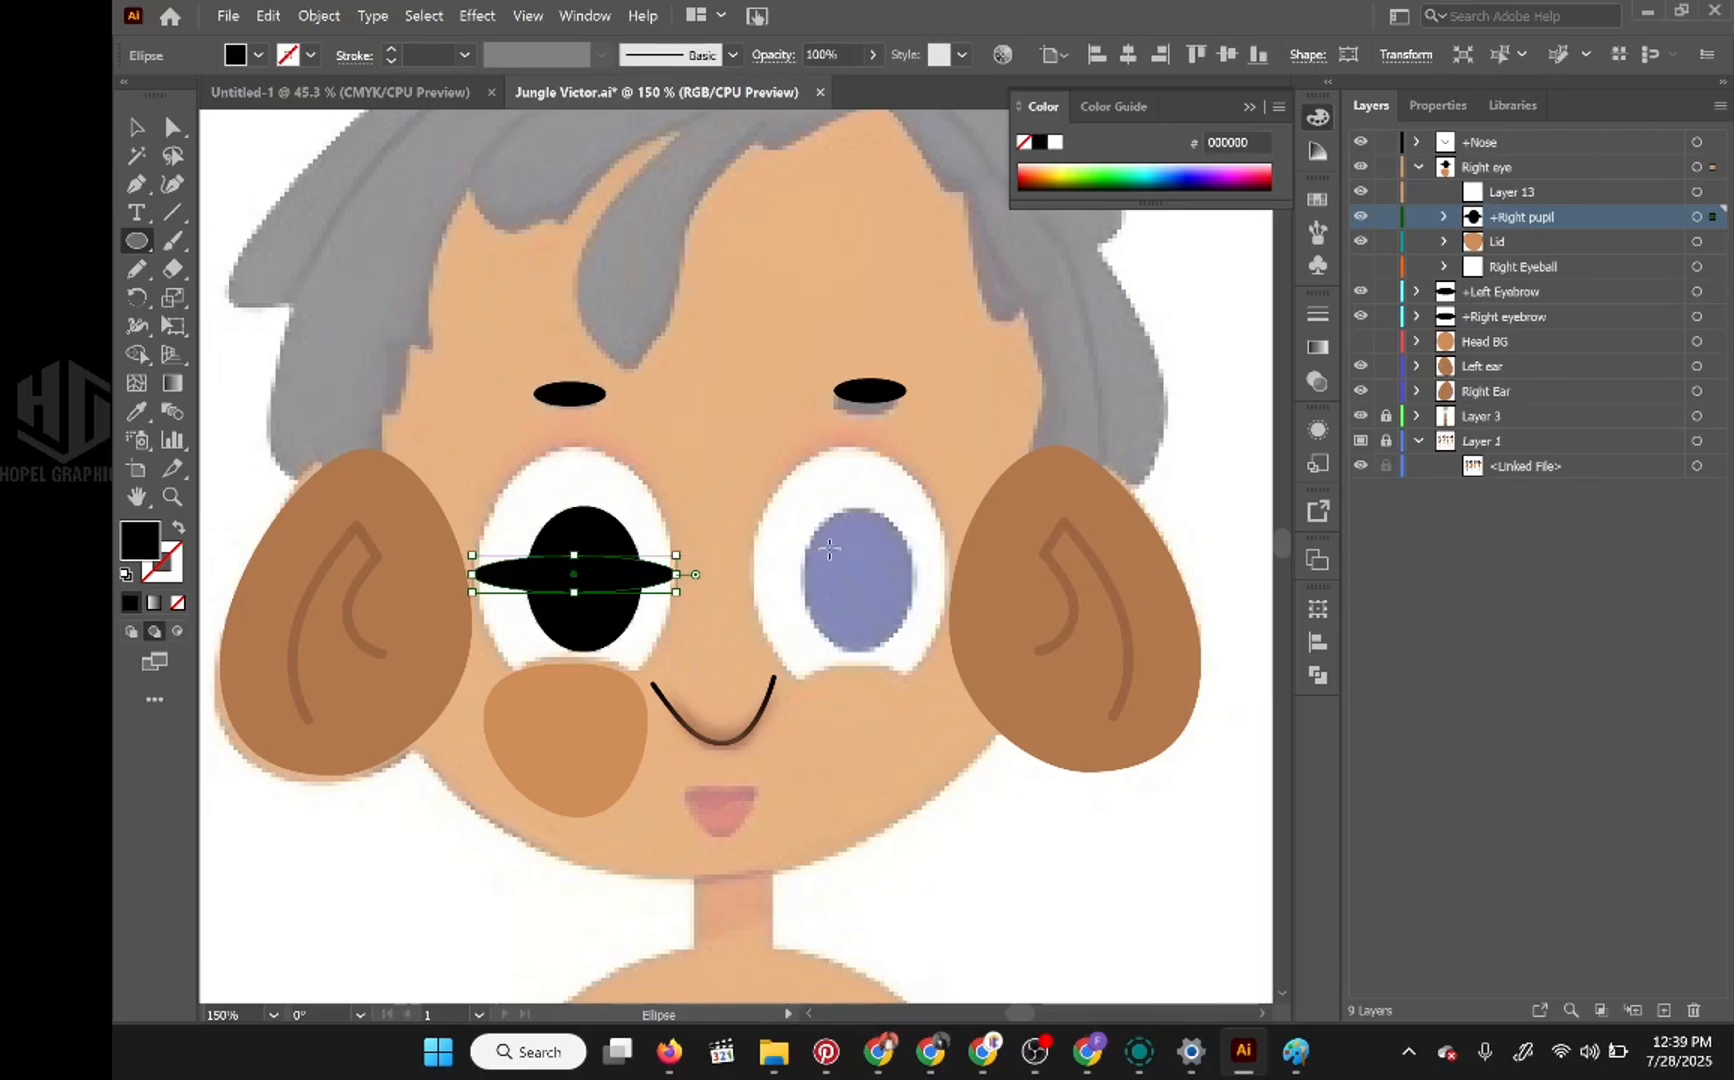
Step: Fill the flat ellipse with the darker brown b2784d sampled from the reference colour swatches
key("space")
left_click_drag(540, 619, 545, 489)
key("i")
left_click_drag(475, 731, 525, 212)
left_click_drag(511, 565, 543, 165)
left_click_drag(494, 679, 500, 272)
key("space")
left_click_drag(470, 606, 1321, 829)
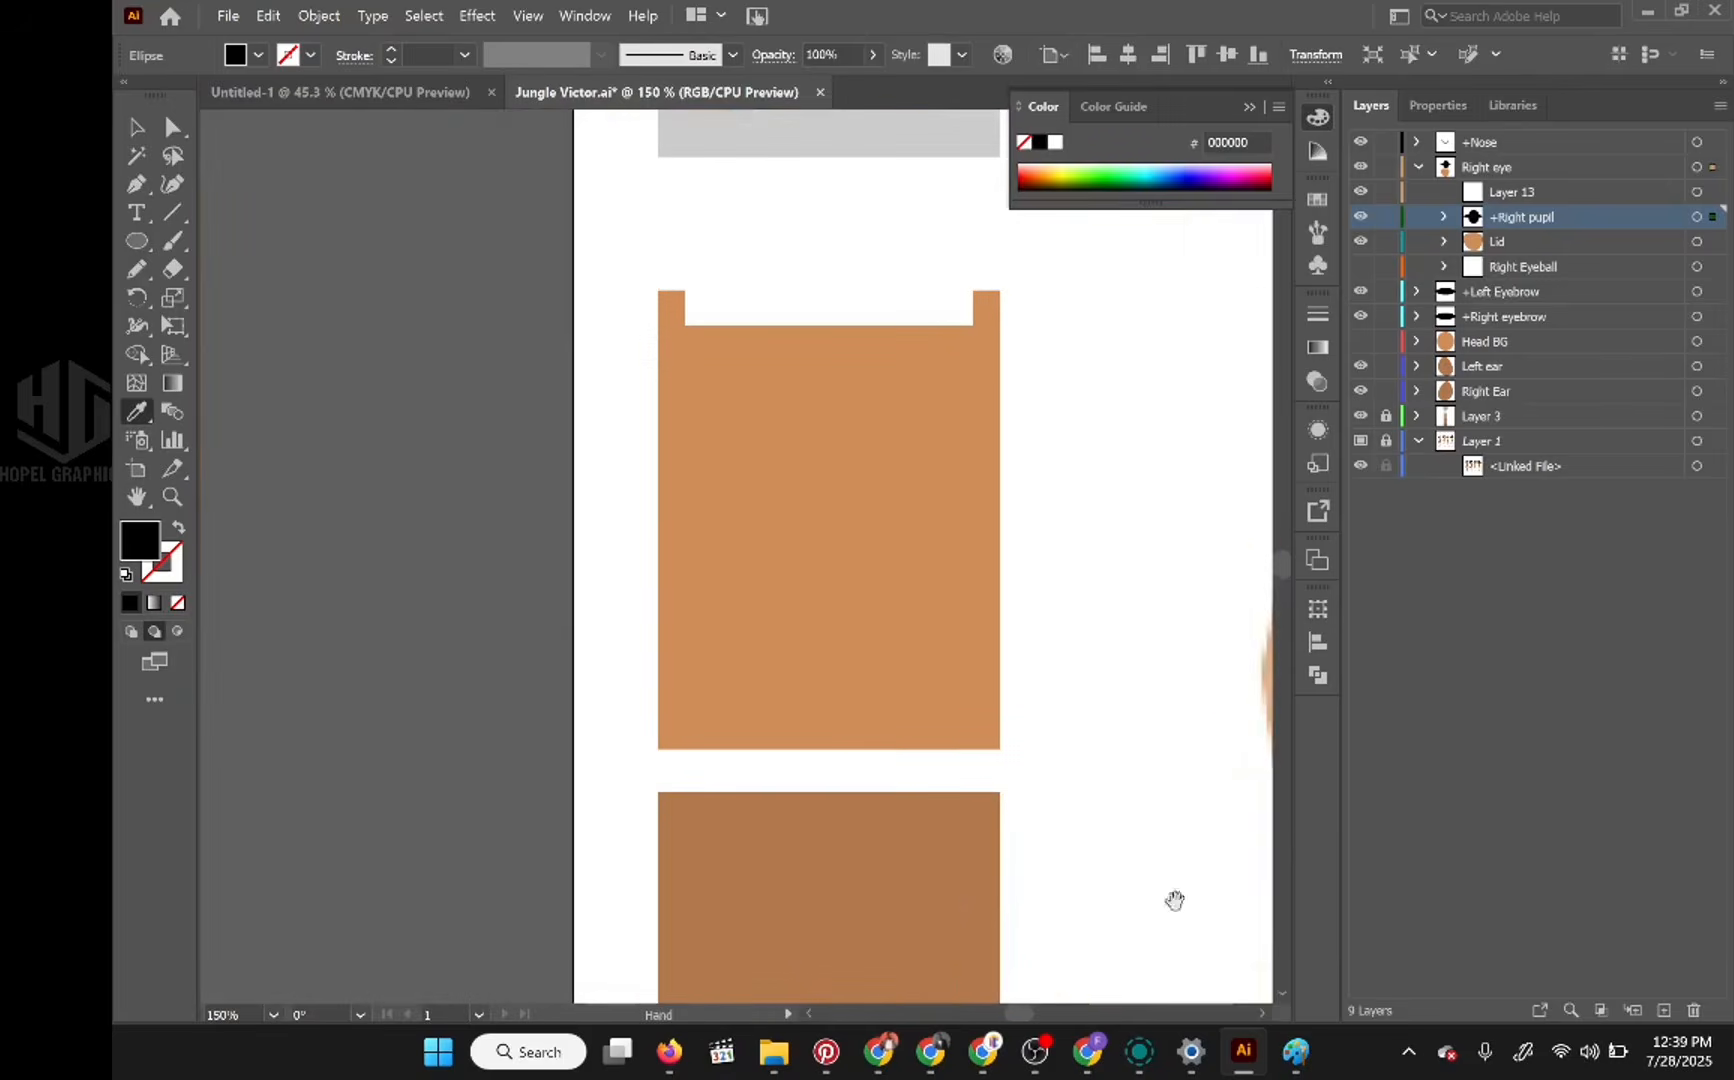
left_click(943, 904)
left_click_drag(1050, 336, 820, 985)
left_click_drag(1050, 376, 383, 777)
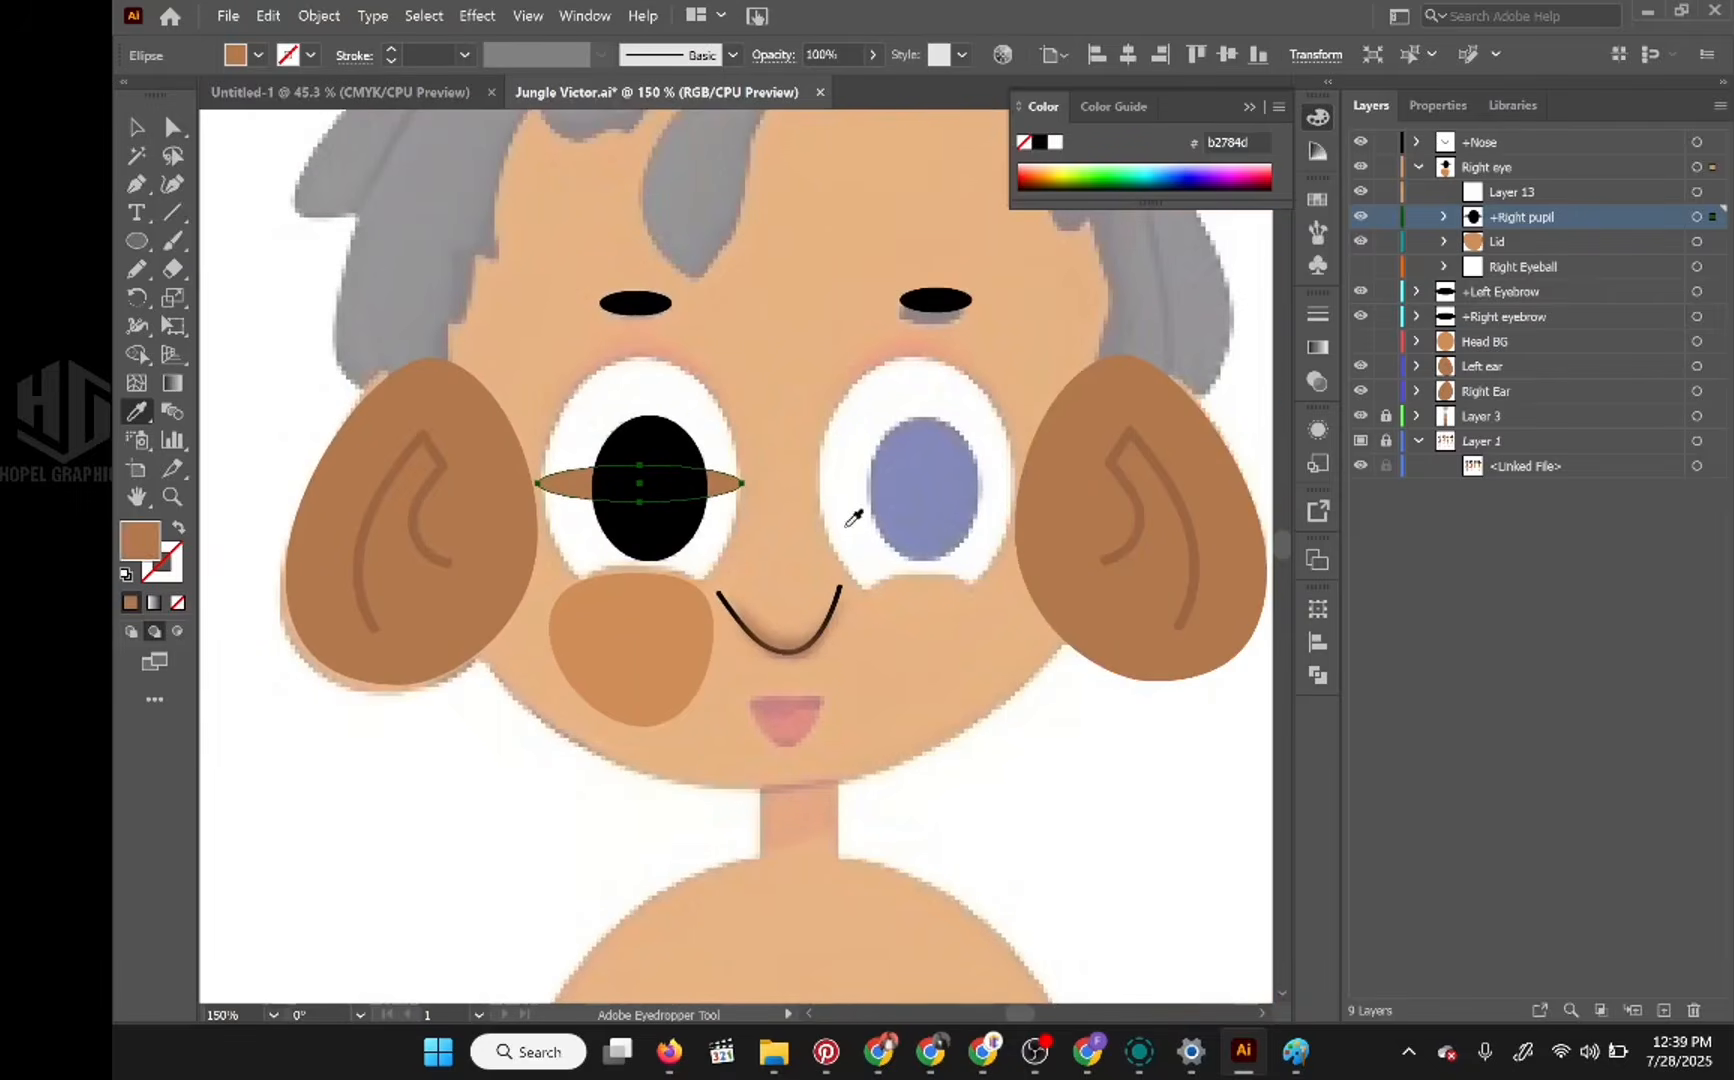
Step: Move the brown ellipse from +Right pupil into Layer 13 and collapse the +Right pupil layer
left_click(1443, 217)
left_click(1550, 264)
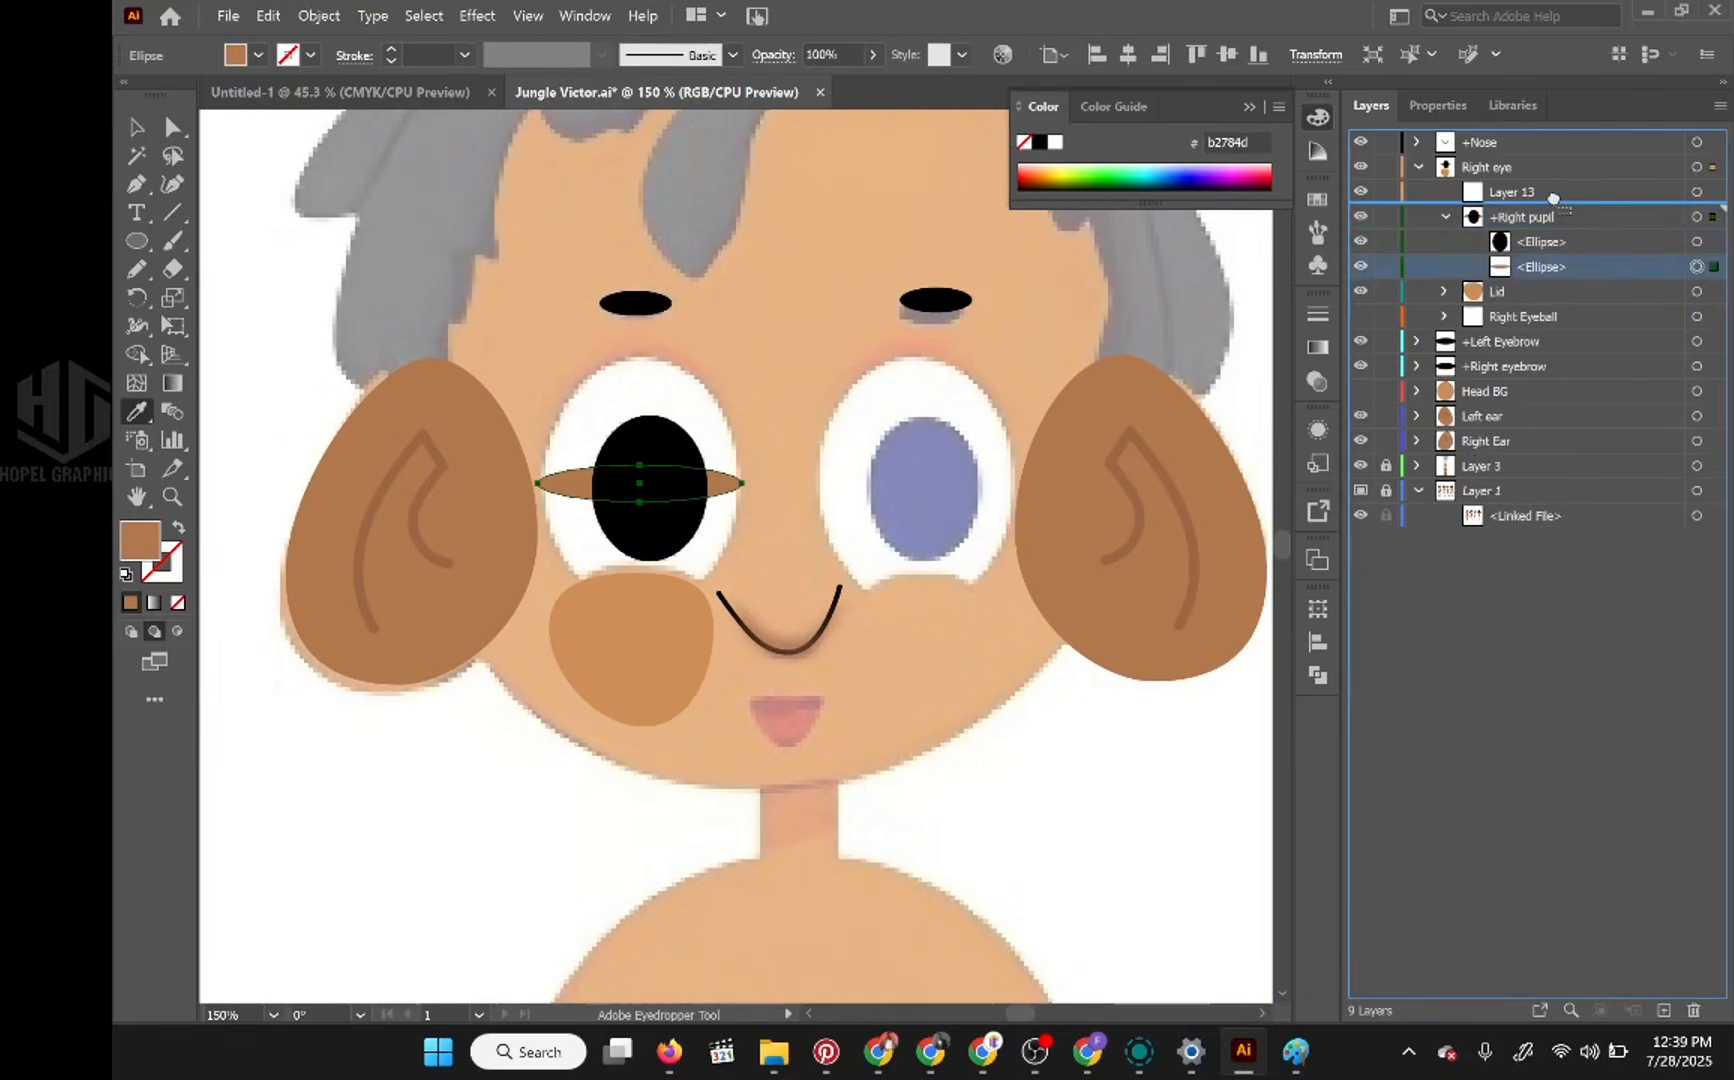
left_click_drag(1551, 190, 1545, 193)
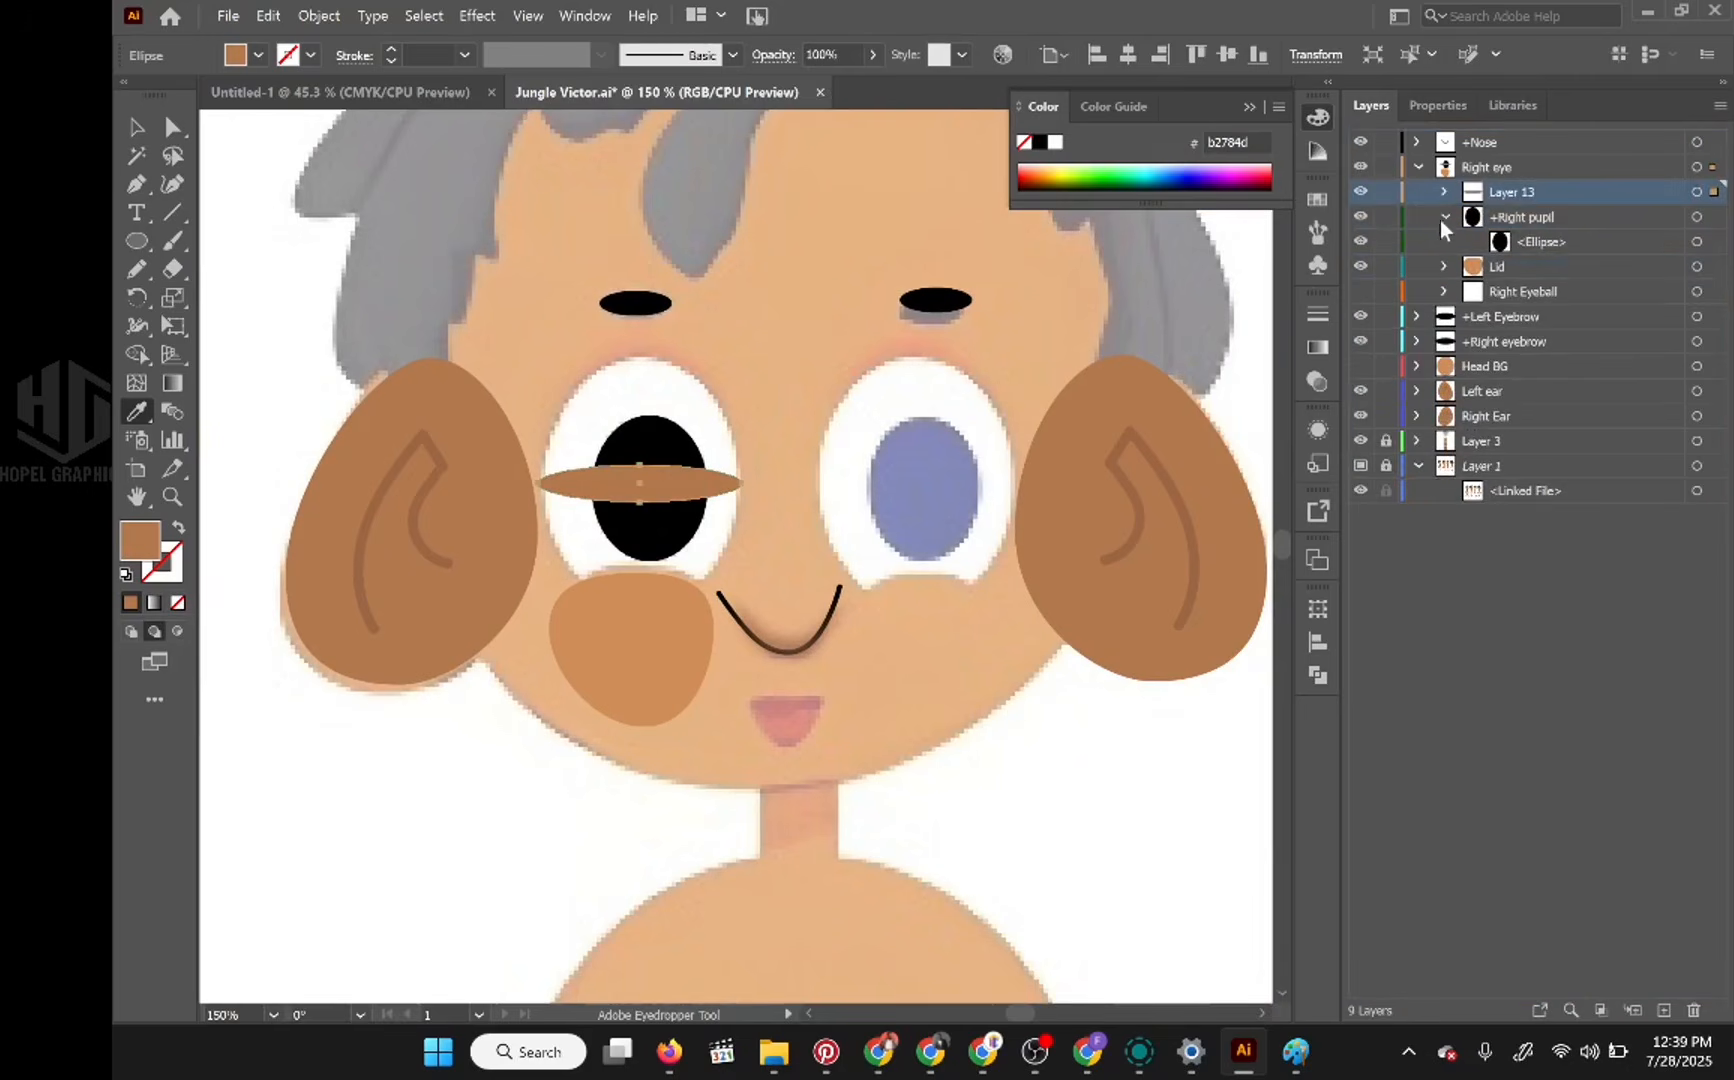
left_click(1443, 217)
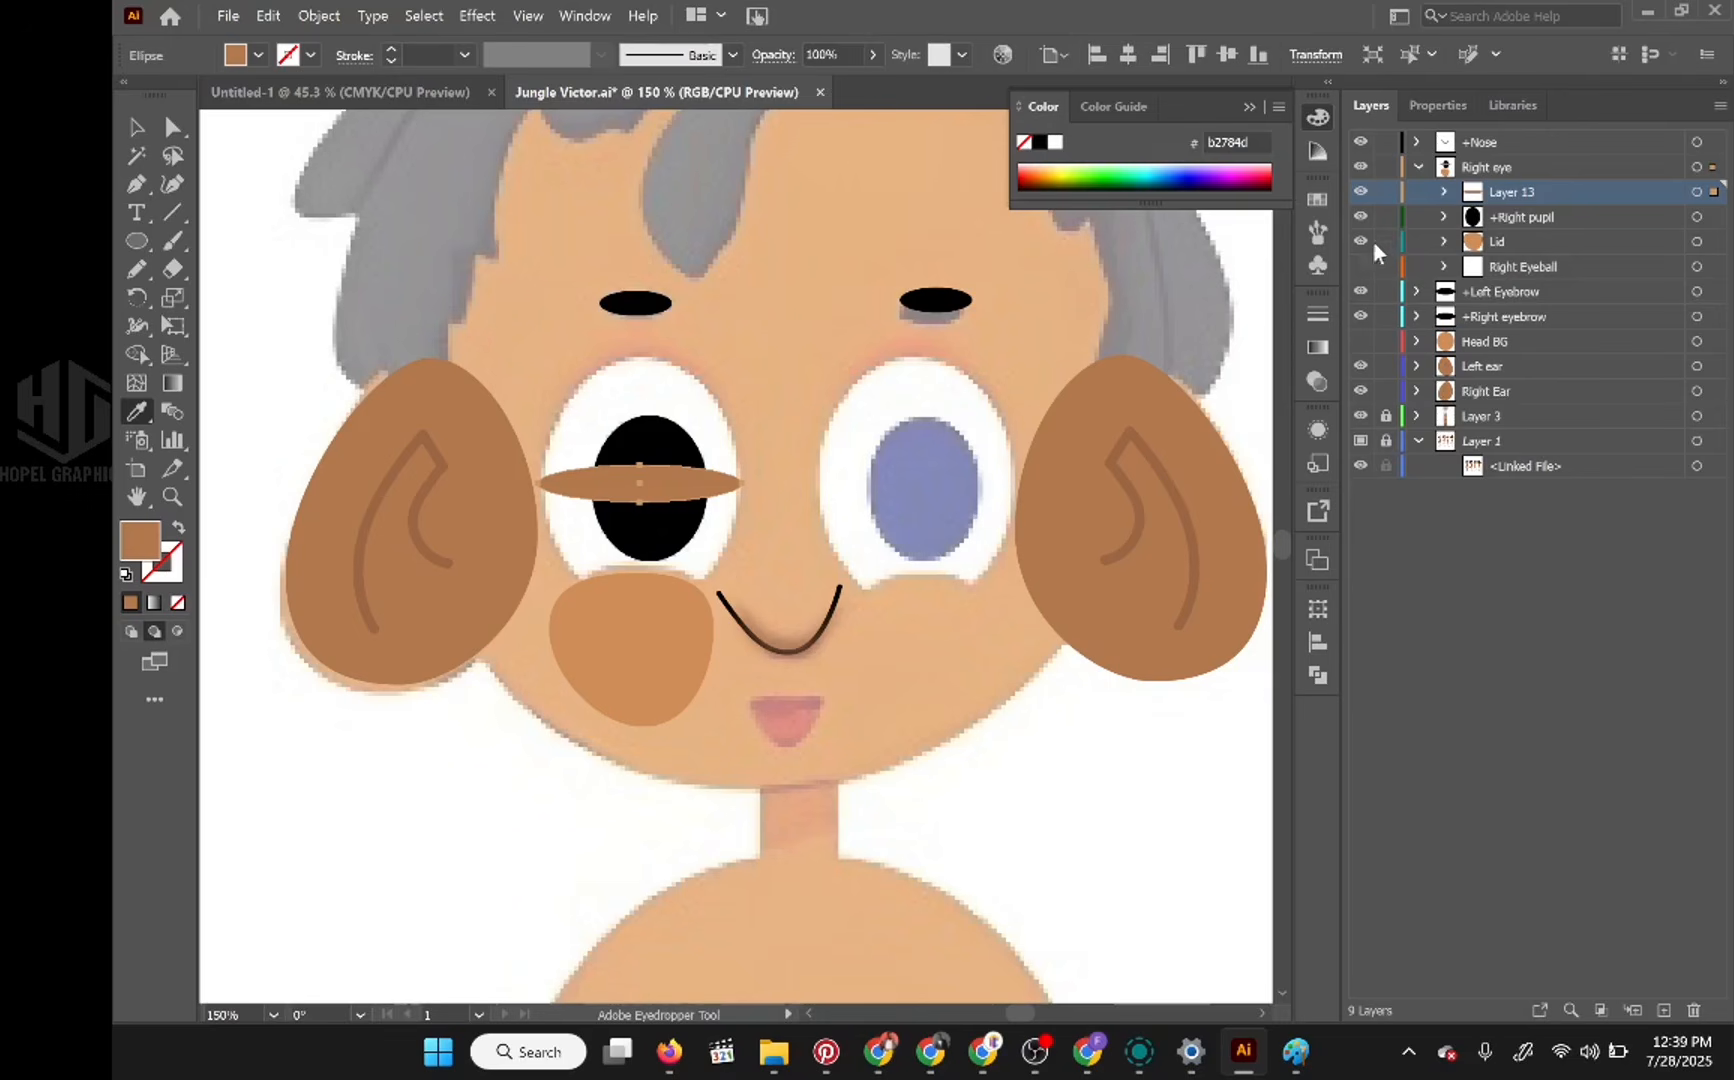
Step: Rename Layer 13 as Right Blink
double_click(1507, 190)
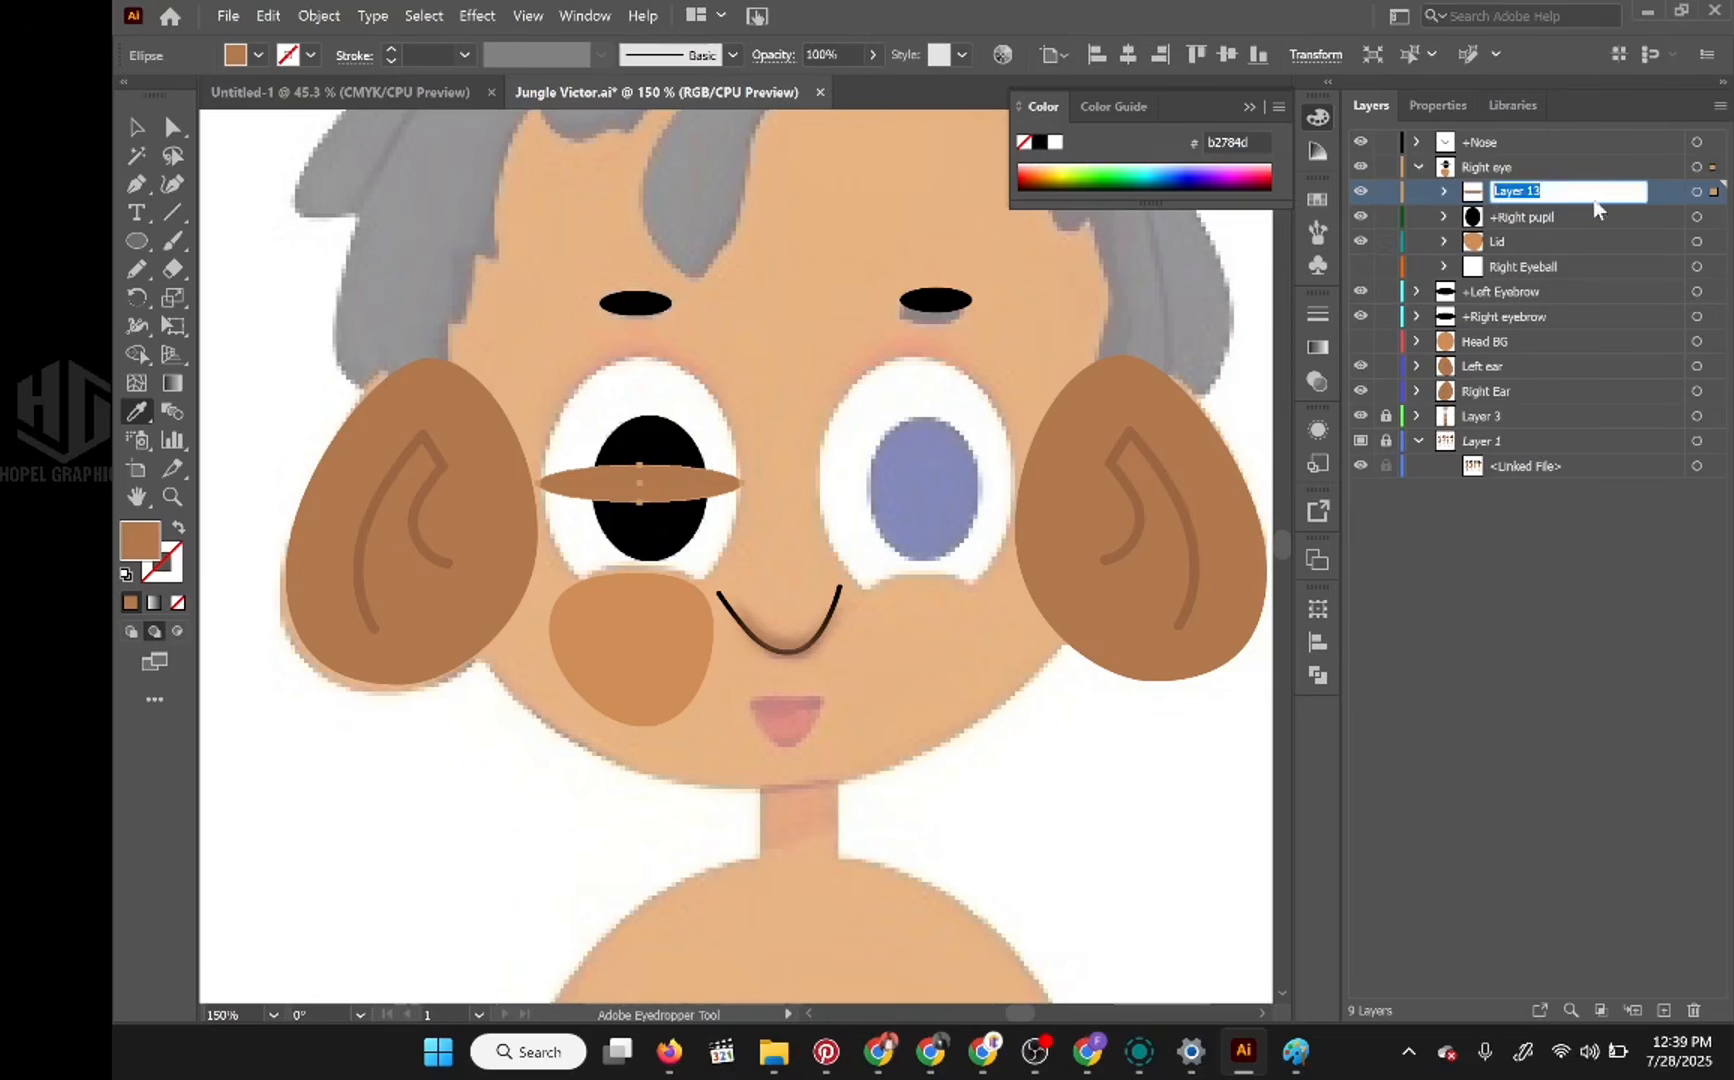
type("Right Blink")
key("Return")
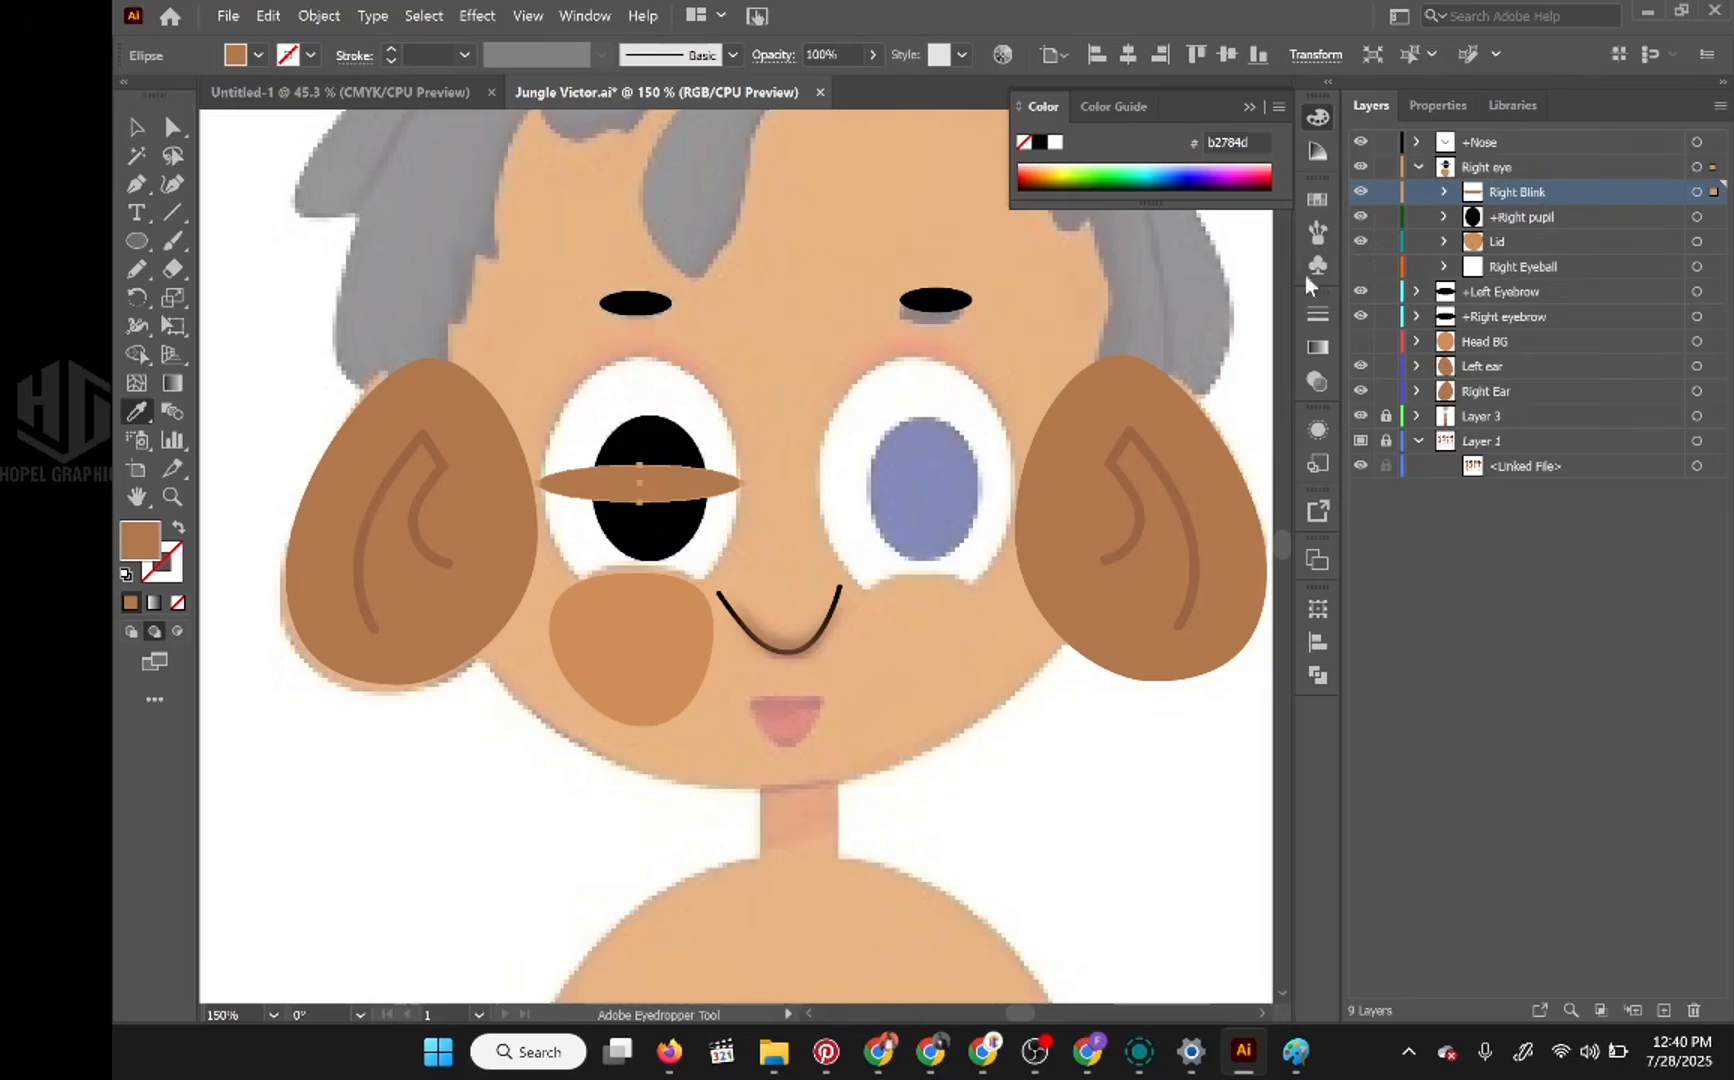
Step: Show the Head BG and Right Eyeball layers, toggling the pupil and eyeball to check the blink ellipse against the face
left_click(1360, 216)
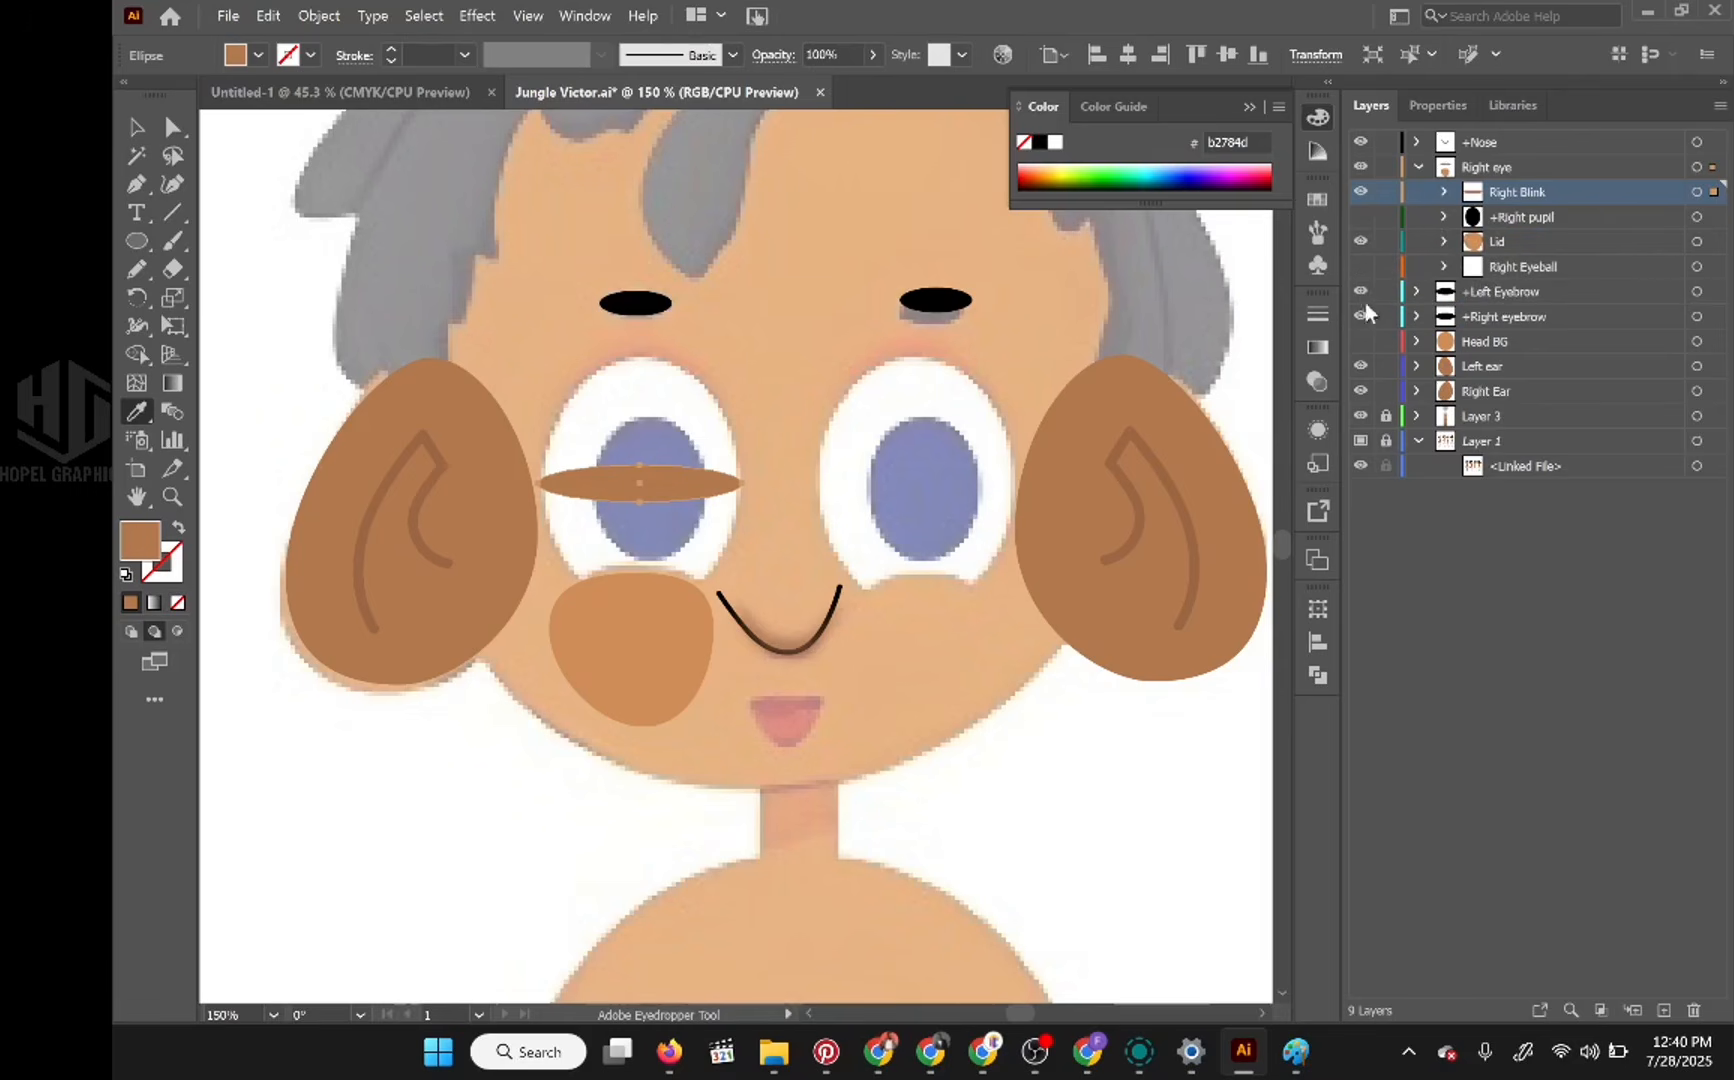
left_click(1361, 341)
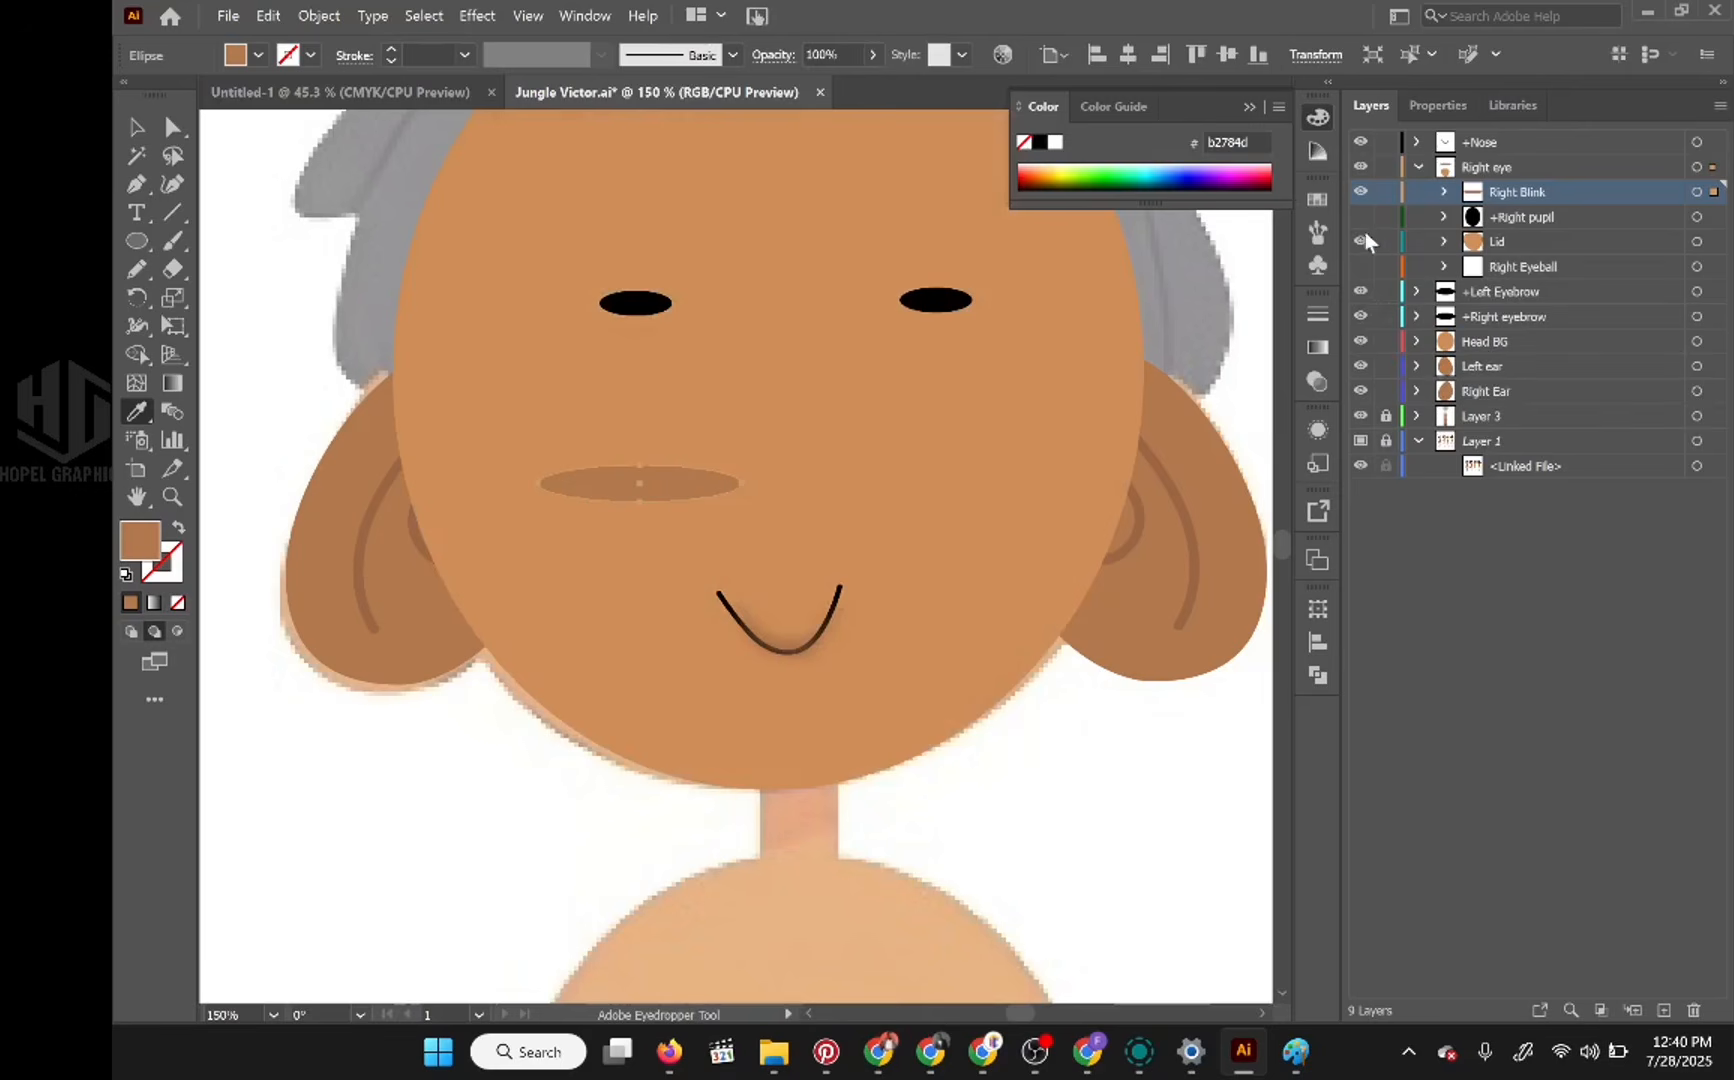
left_click(1360, 267)
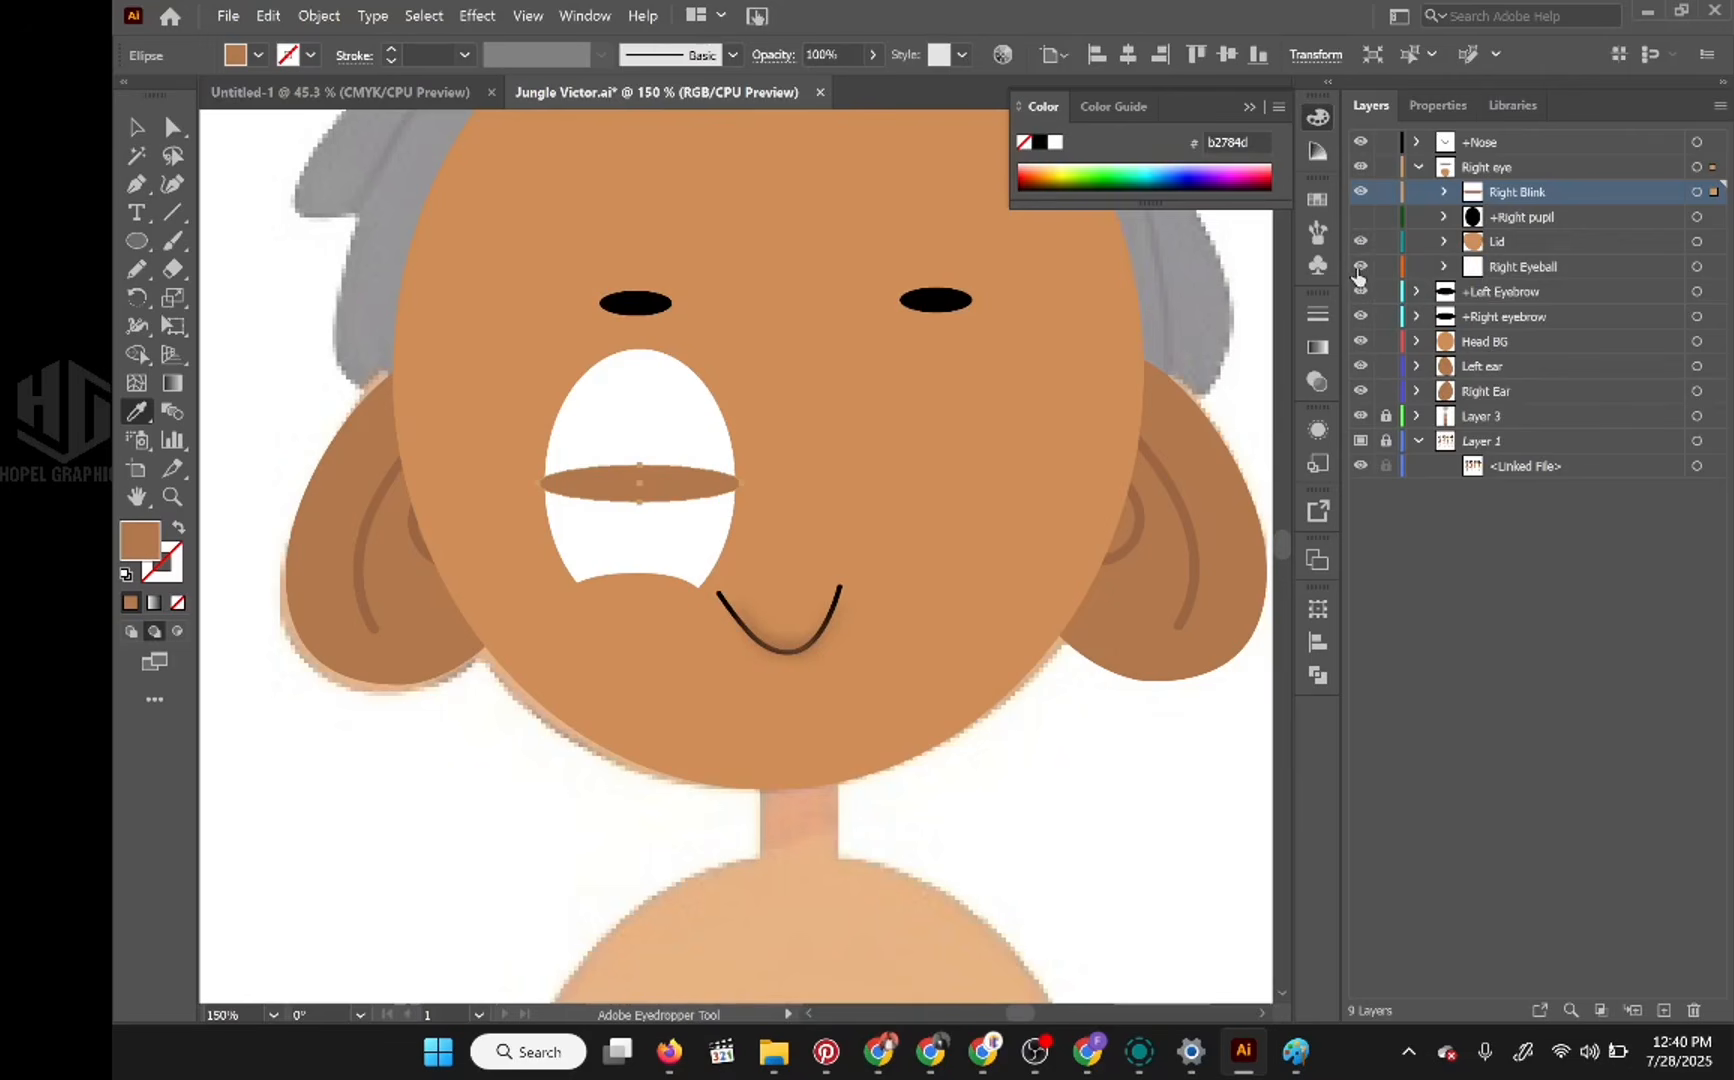
left_click(1360, 267)
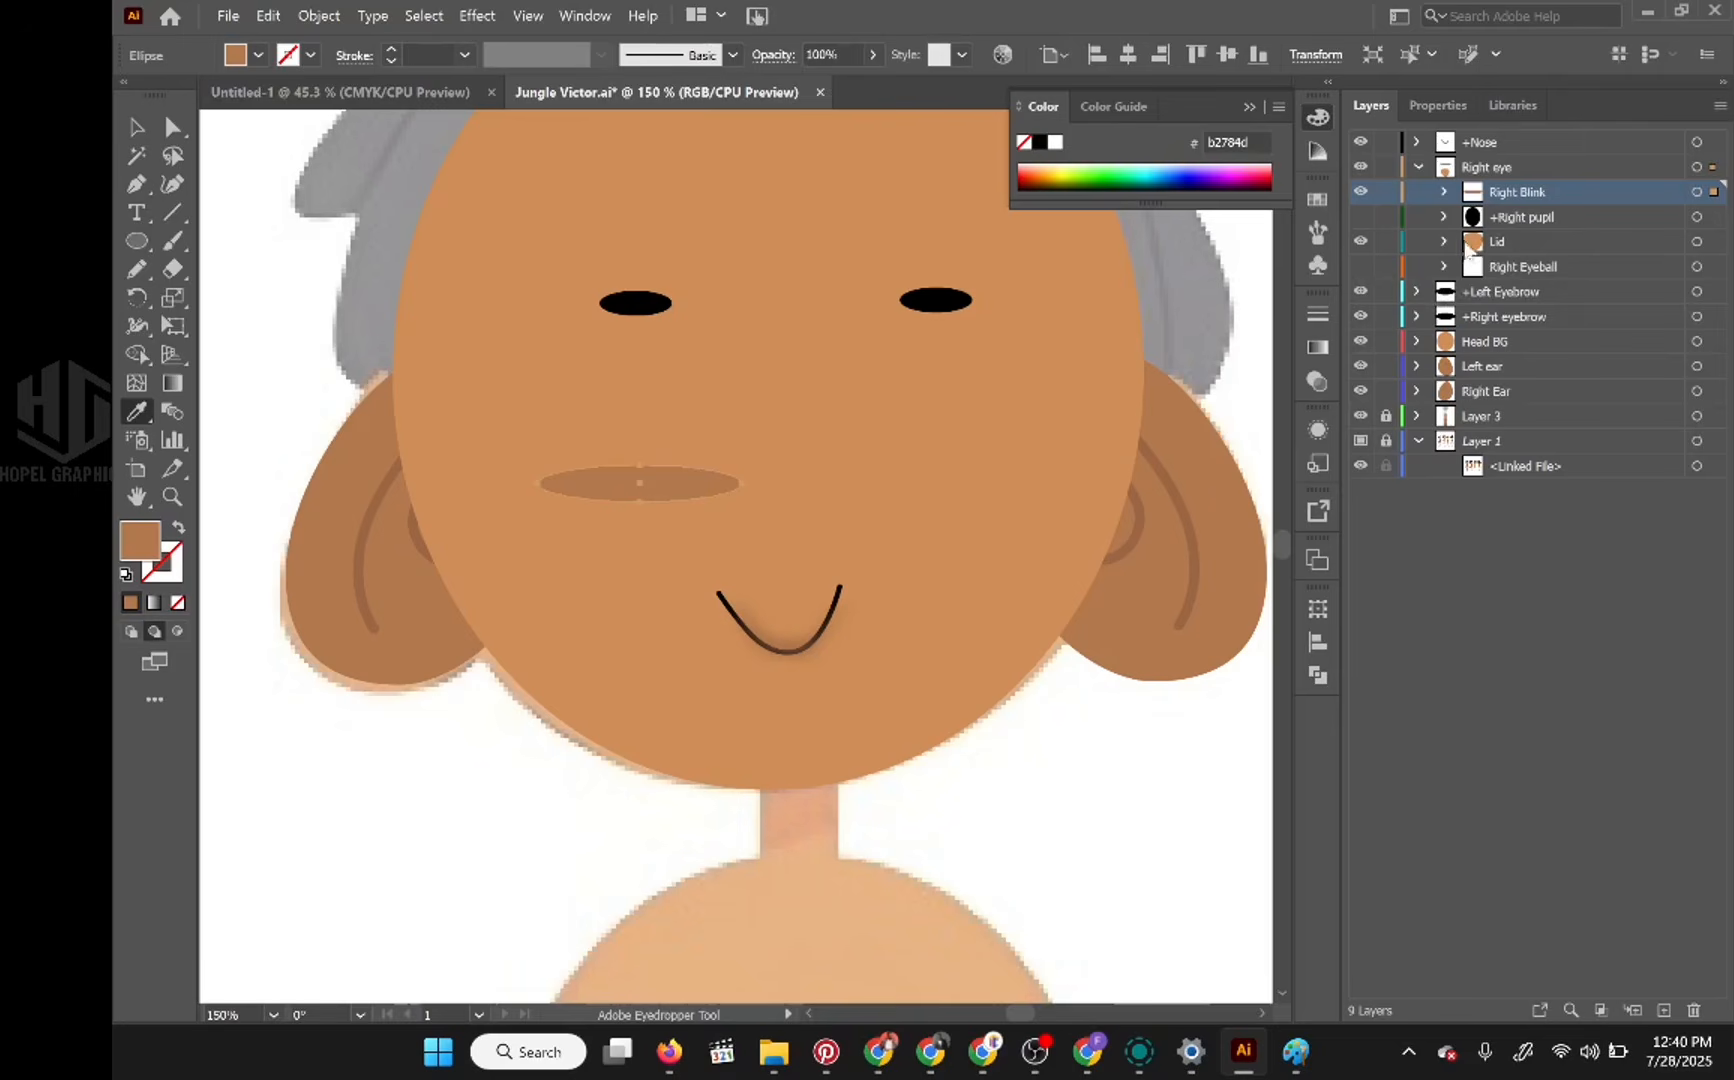
left_click(1360, 216)
left_click(1360, 266)
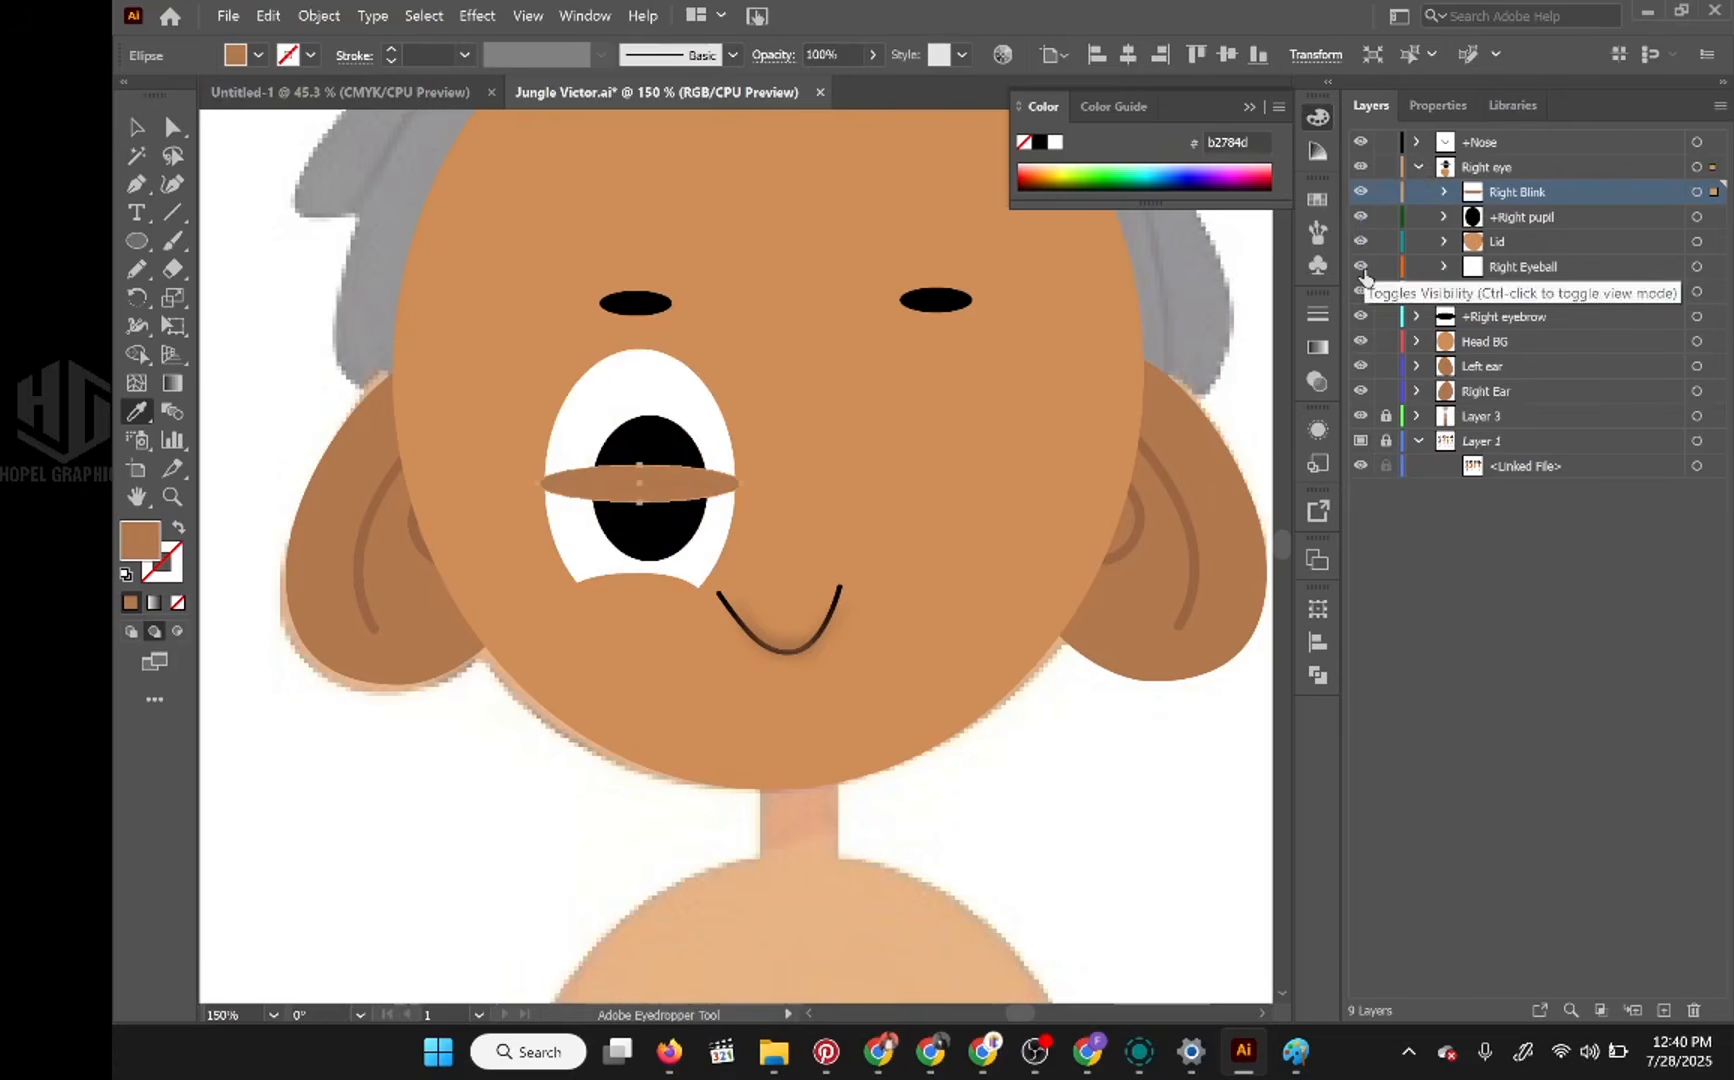
Step: Hide the Right Blink layer, collapse the Right eye layer and duplicate it
left_click(1360, 191)
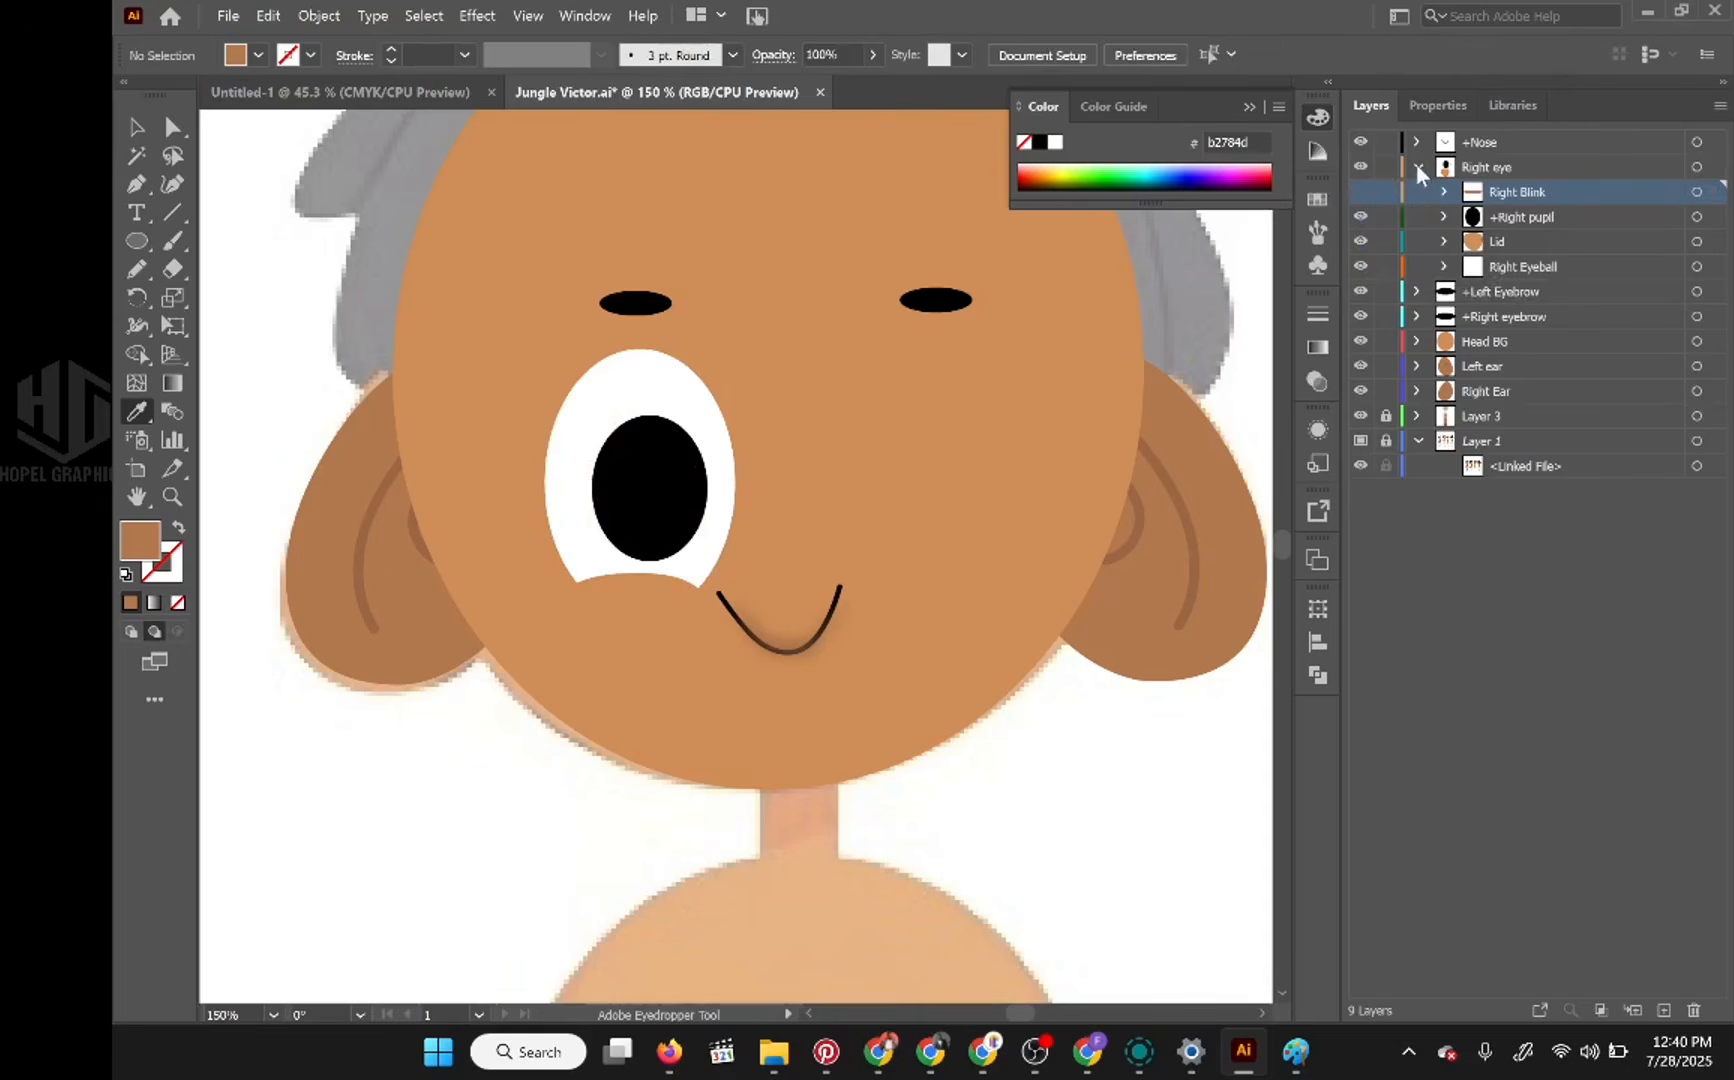
left_click(1417, 166)
left_click(1503, 172)
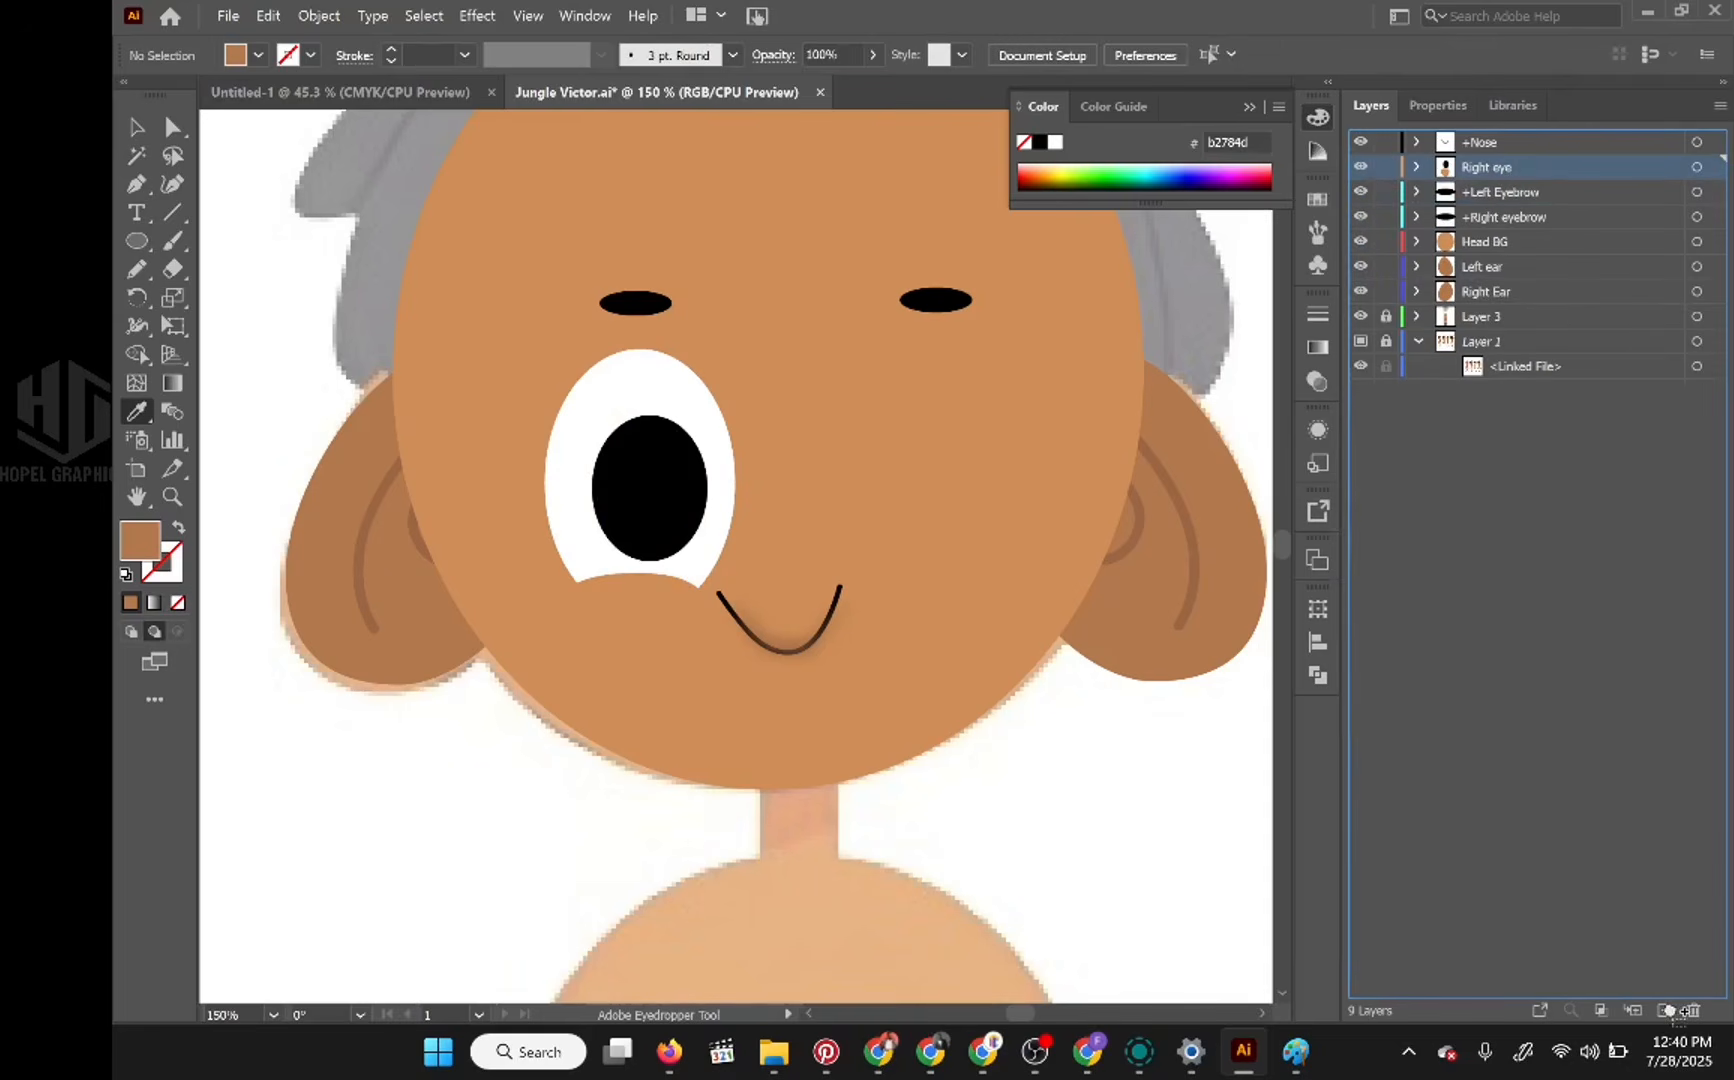
left_click_drag(1683, 1012, 1667, 1009)
Step: Rename the duplicated eye layer as Left eye
double_click(1502, 162)
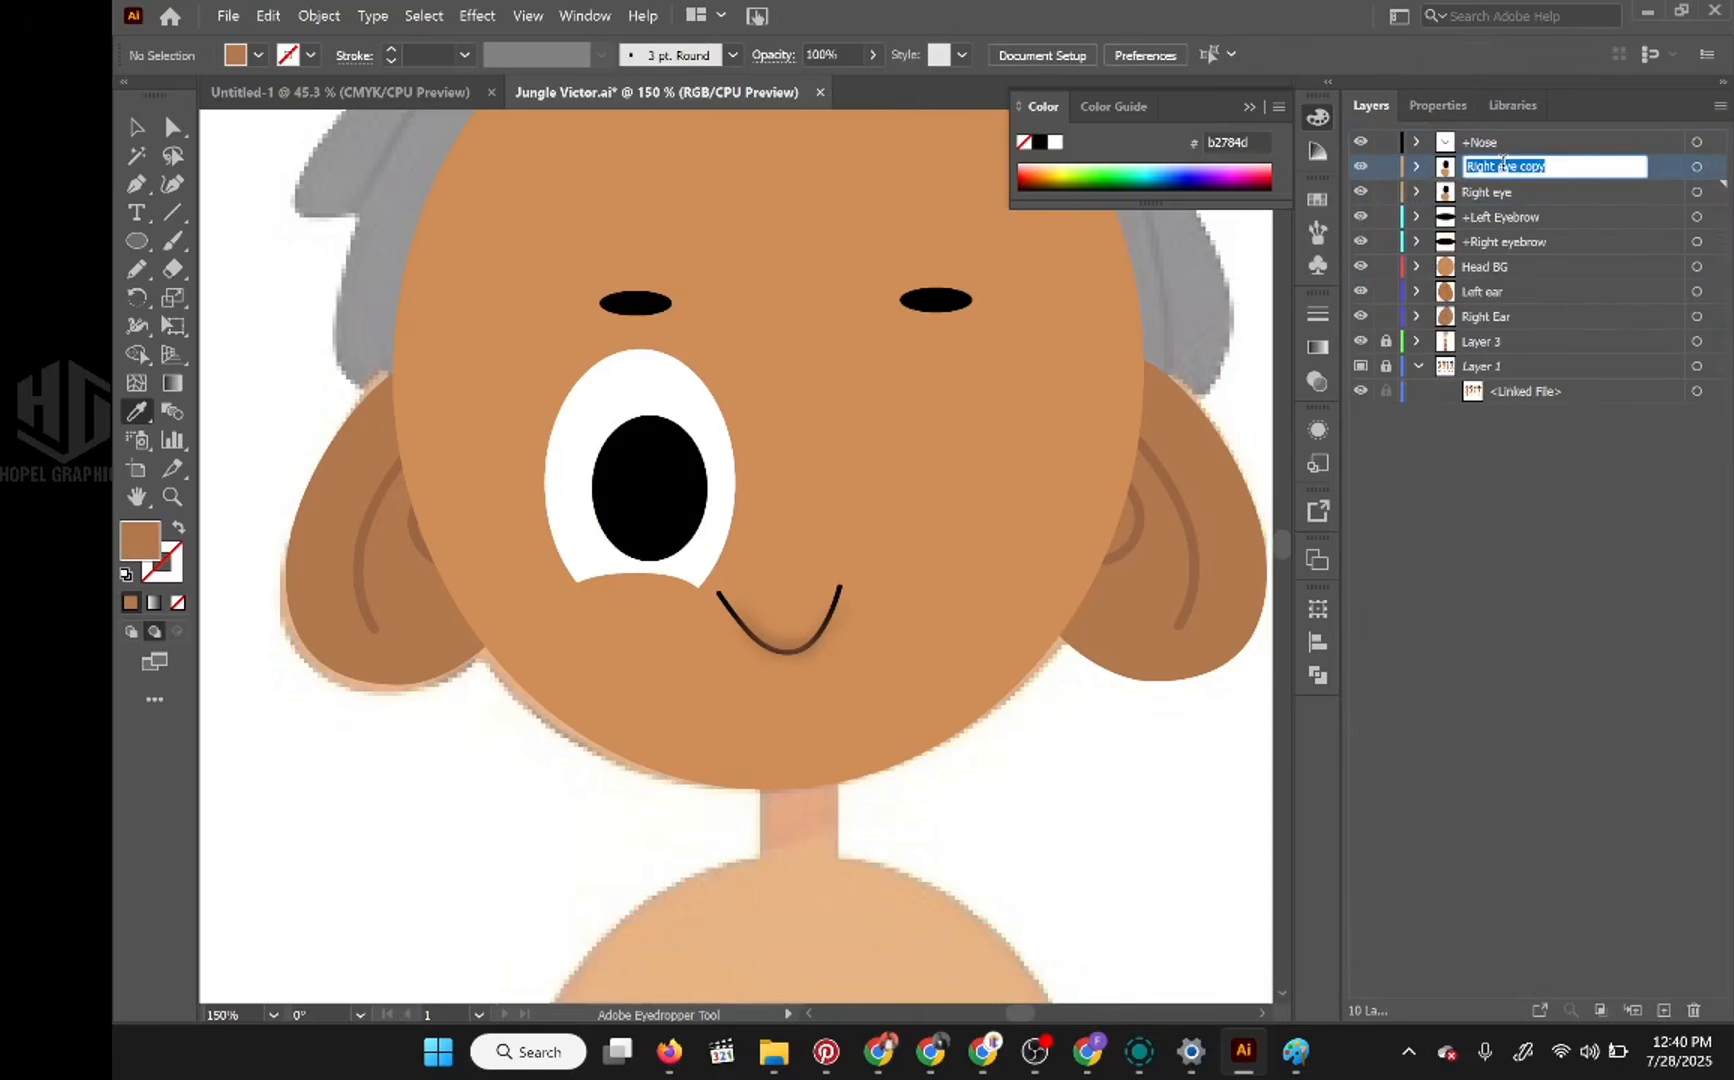
type("Left eye")
key("Return")
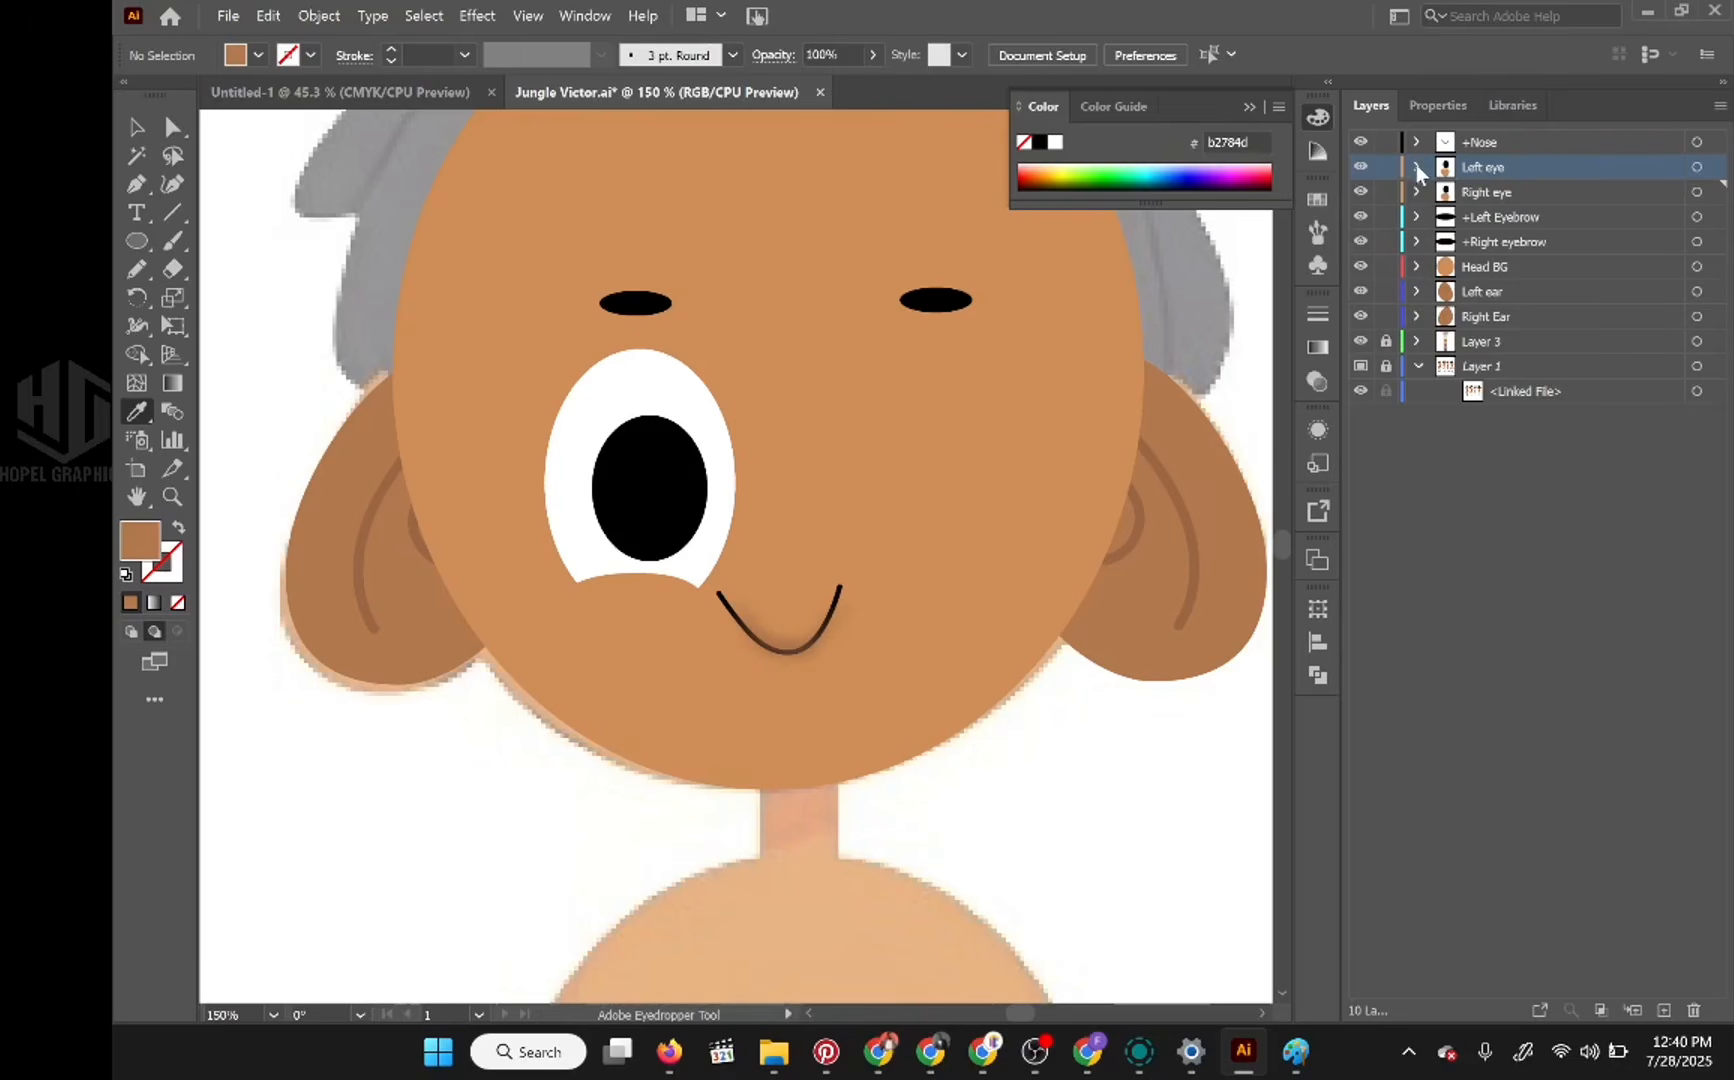
Step: Rename the copied blink layer inside Left eye as Left Blink
left_click(1417, 167)
double_click(1524, 190)
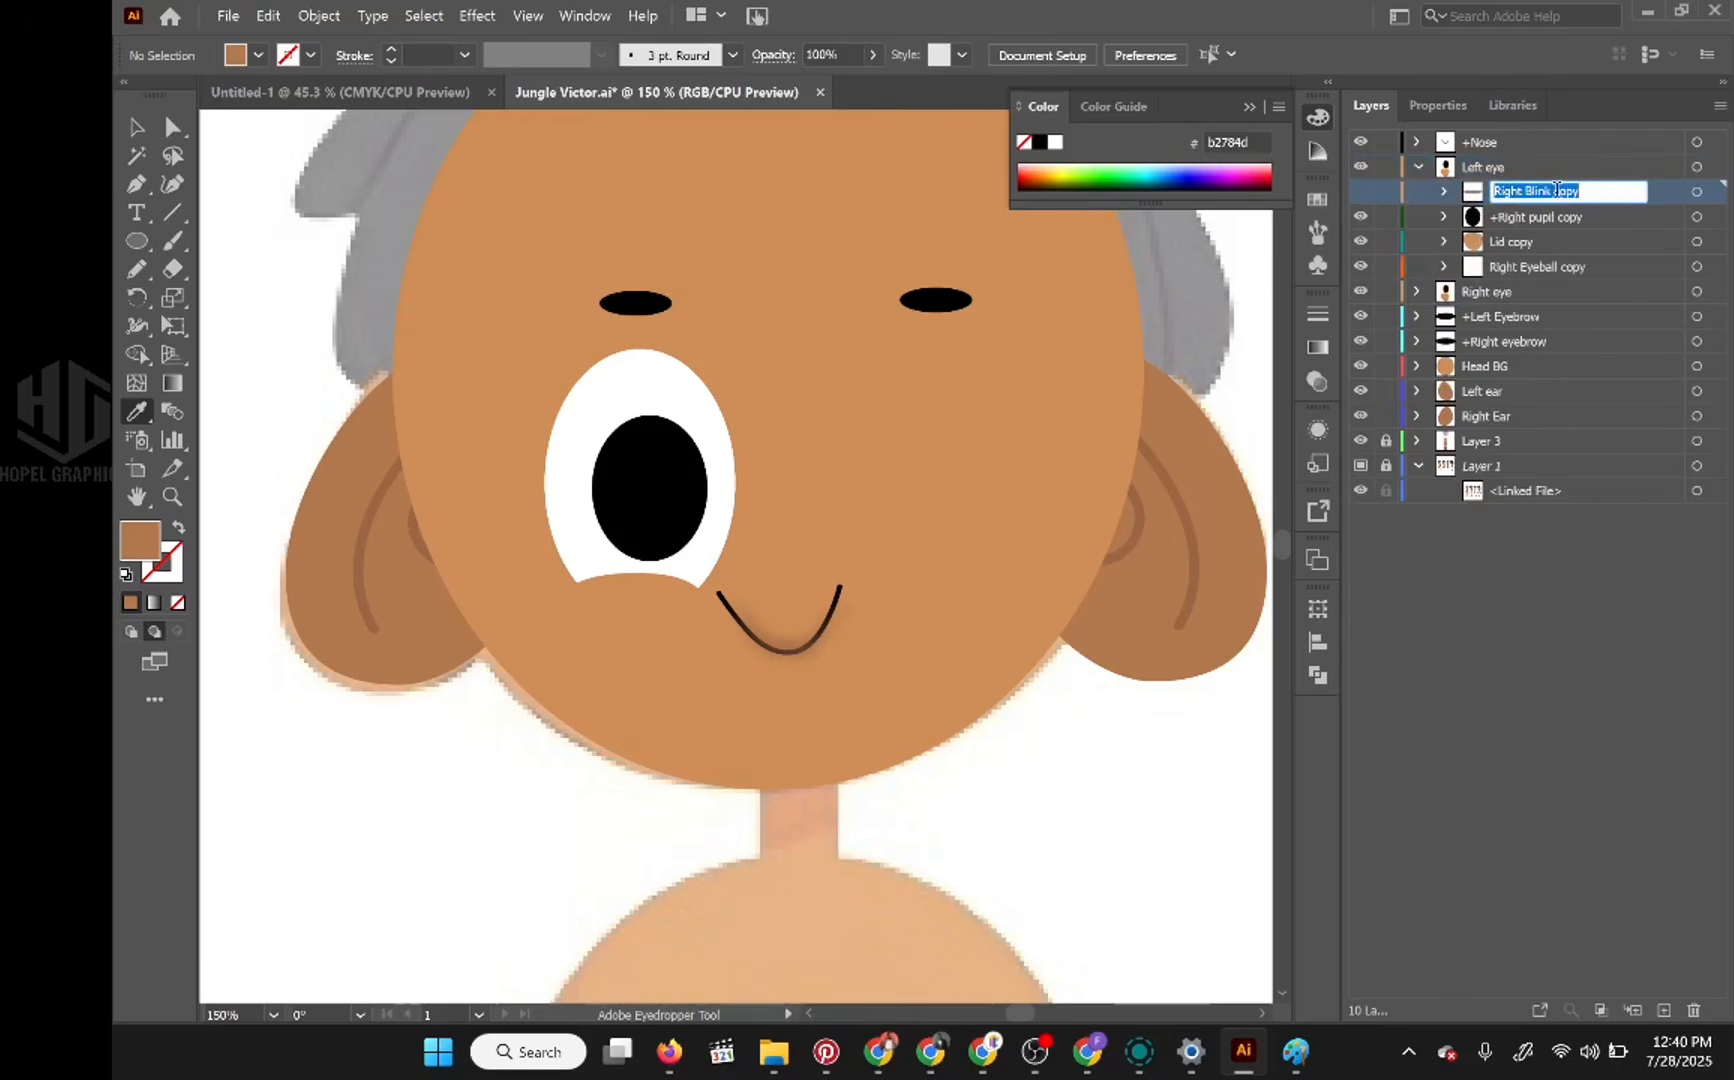
left_click(1575, 188)
left_click_drag(1581, 187, 1437, 193)
type("Left Blink")
key("Return")
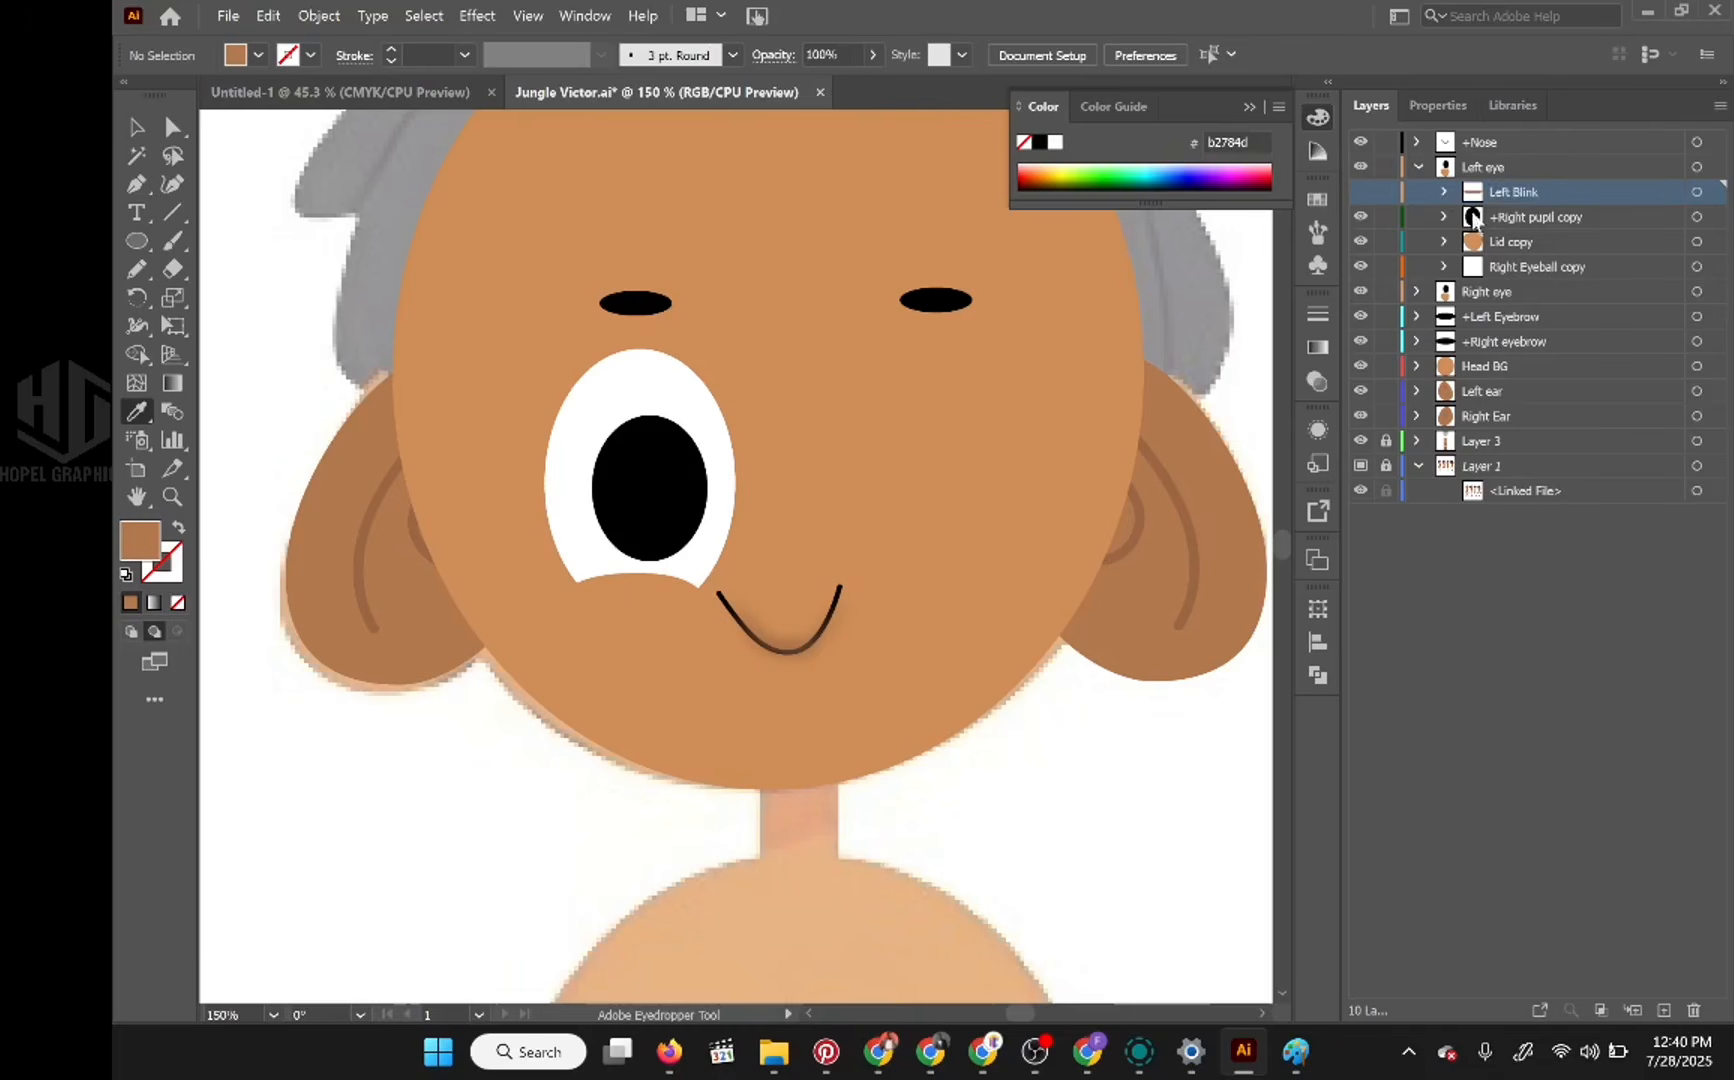
Step: Rename the copied pupil layer inside Left eye as +Left pupil
left_click(1534, 217)
double_click(1534, 217)
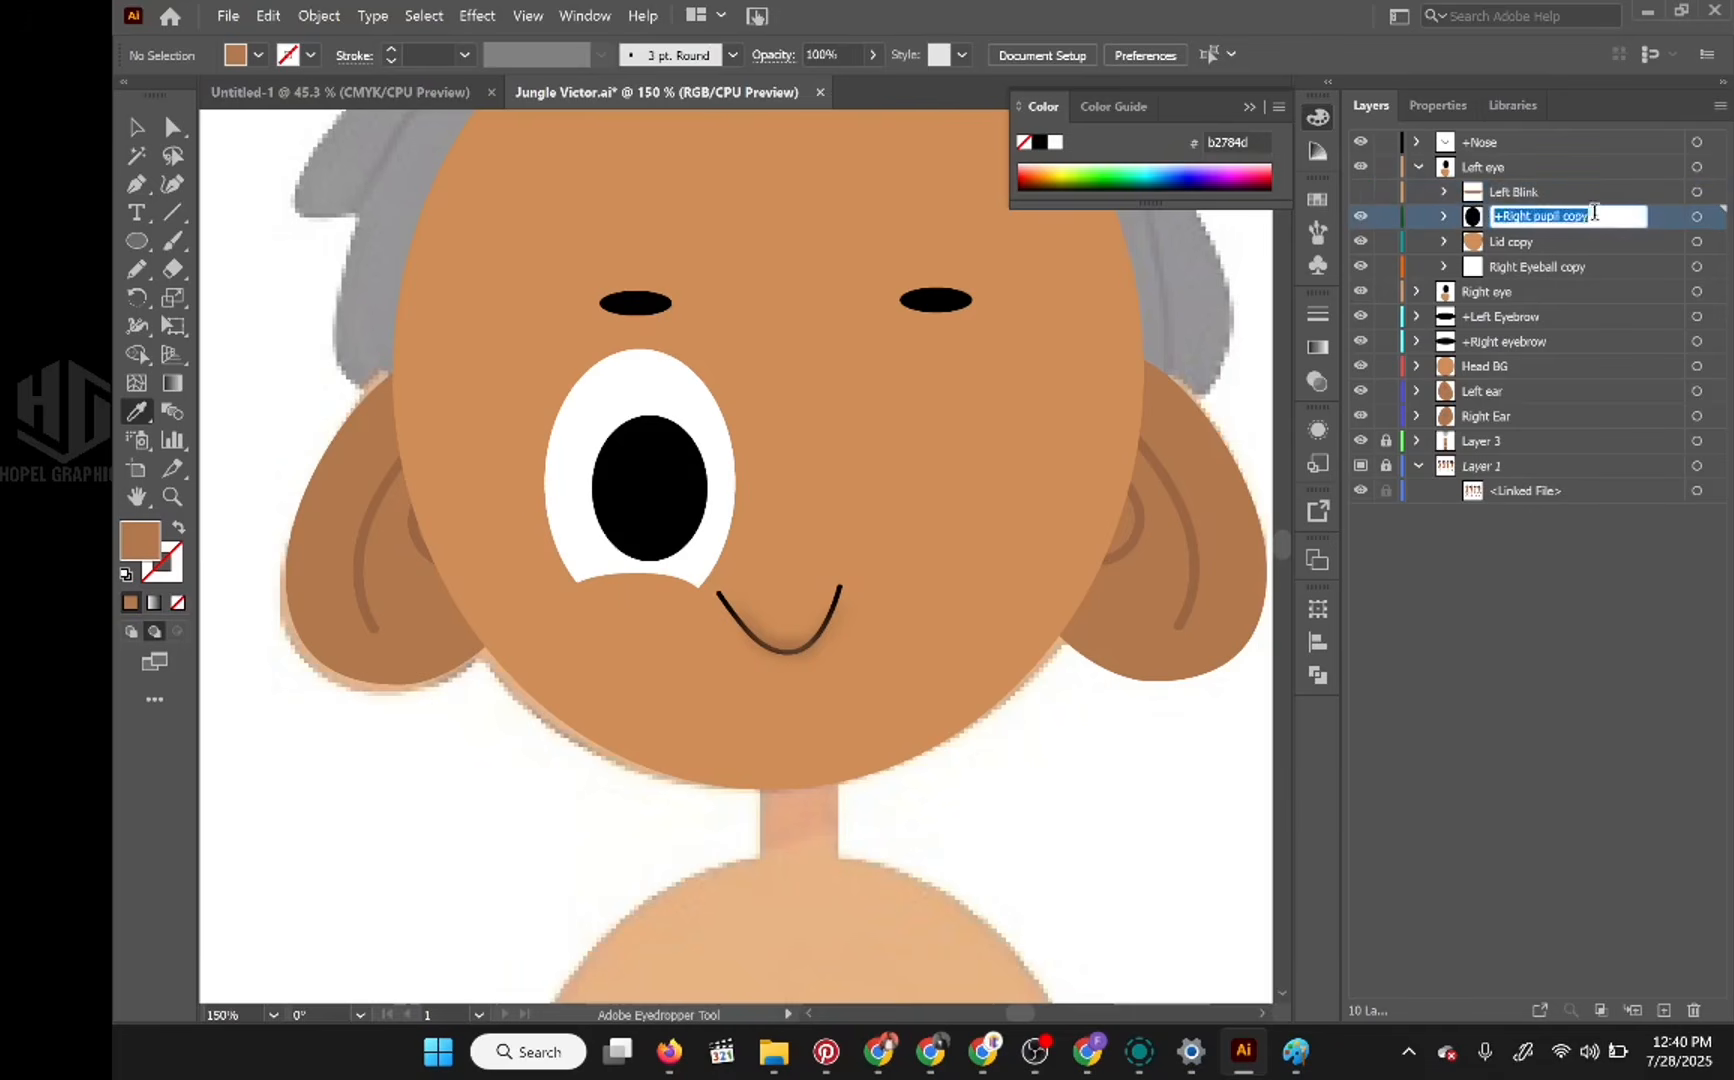
double_click(1576, 216)
key("BackSpace")
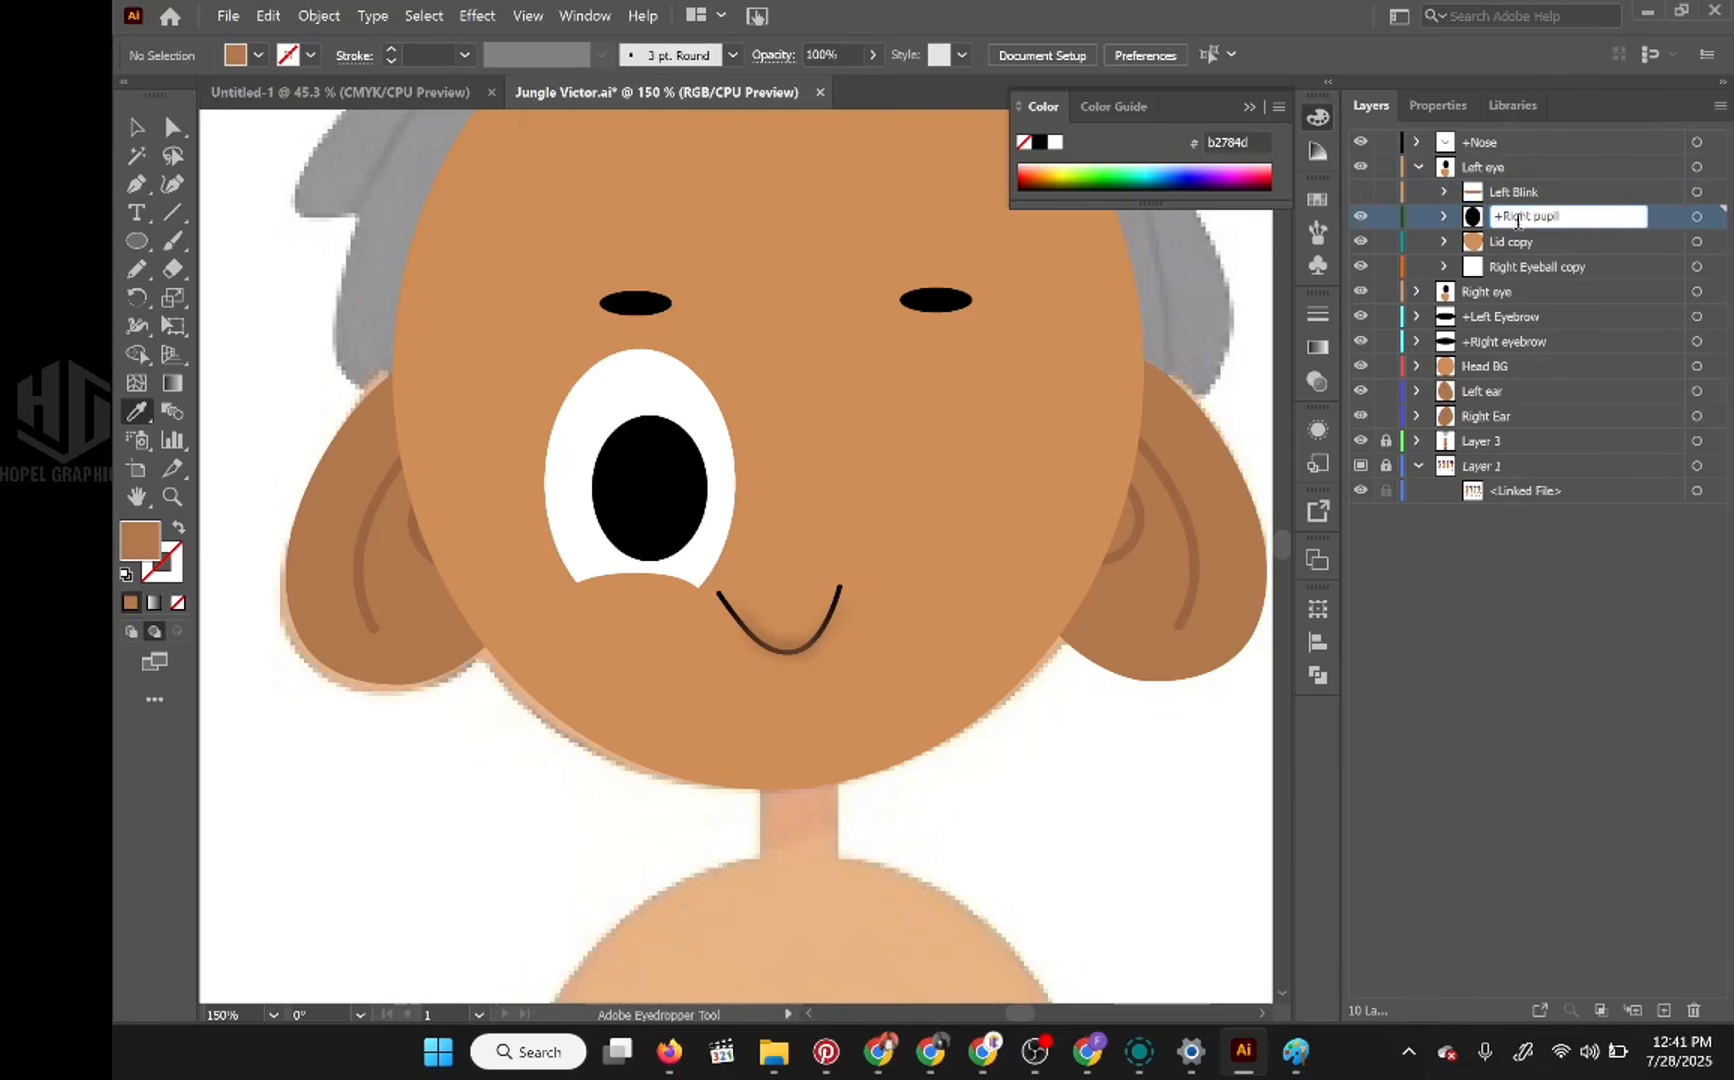
left_click_drag(1523, 213, 1506, 210)
type("Left")
key("Return")
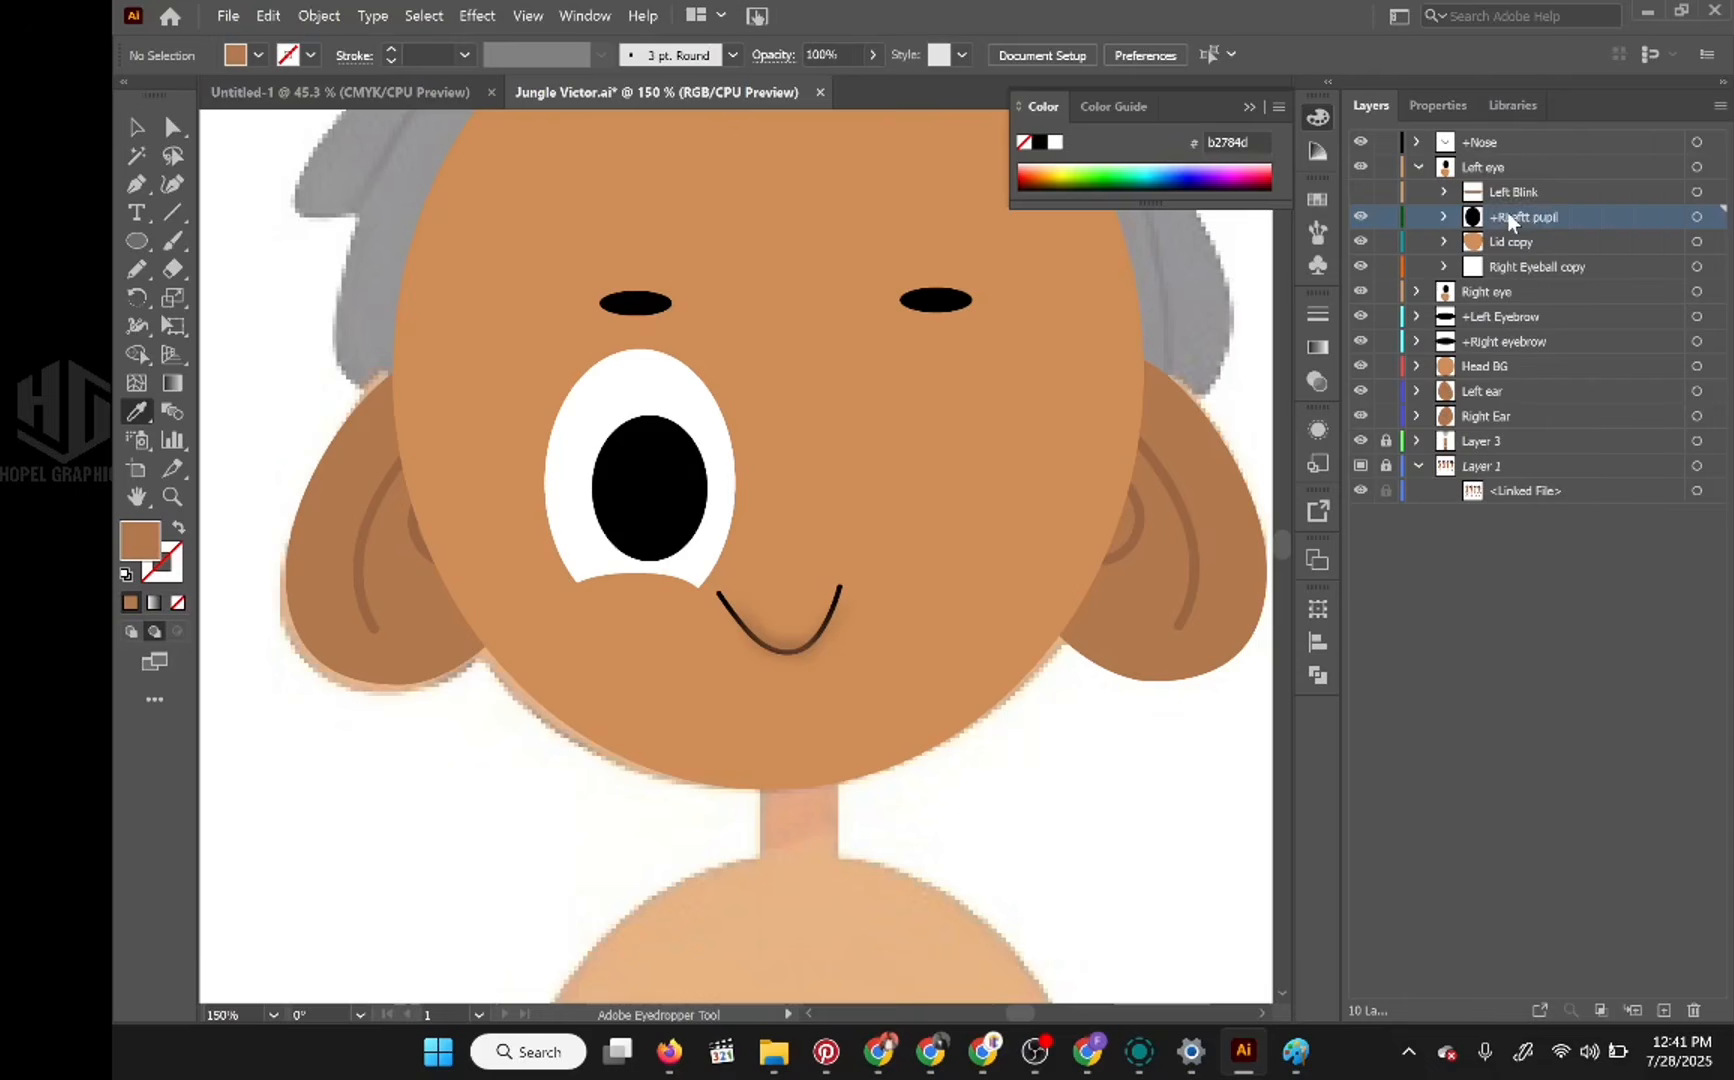
double_click(1518, 216)
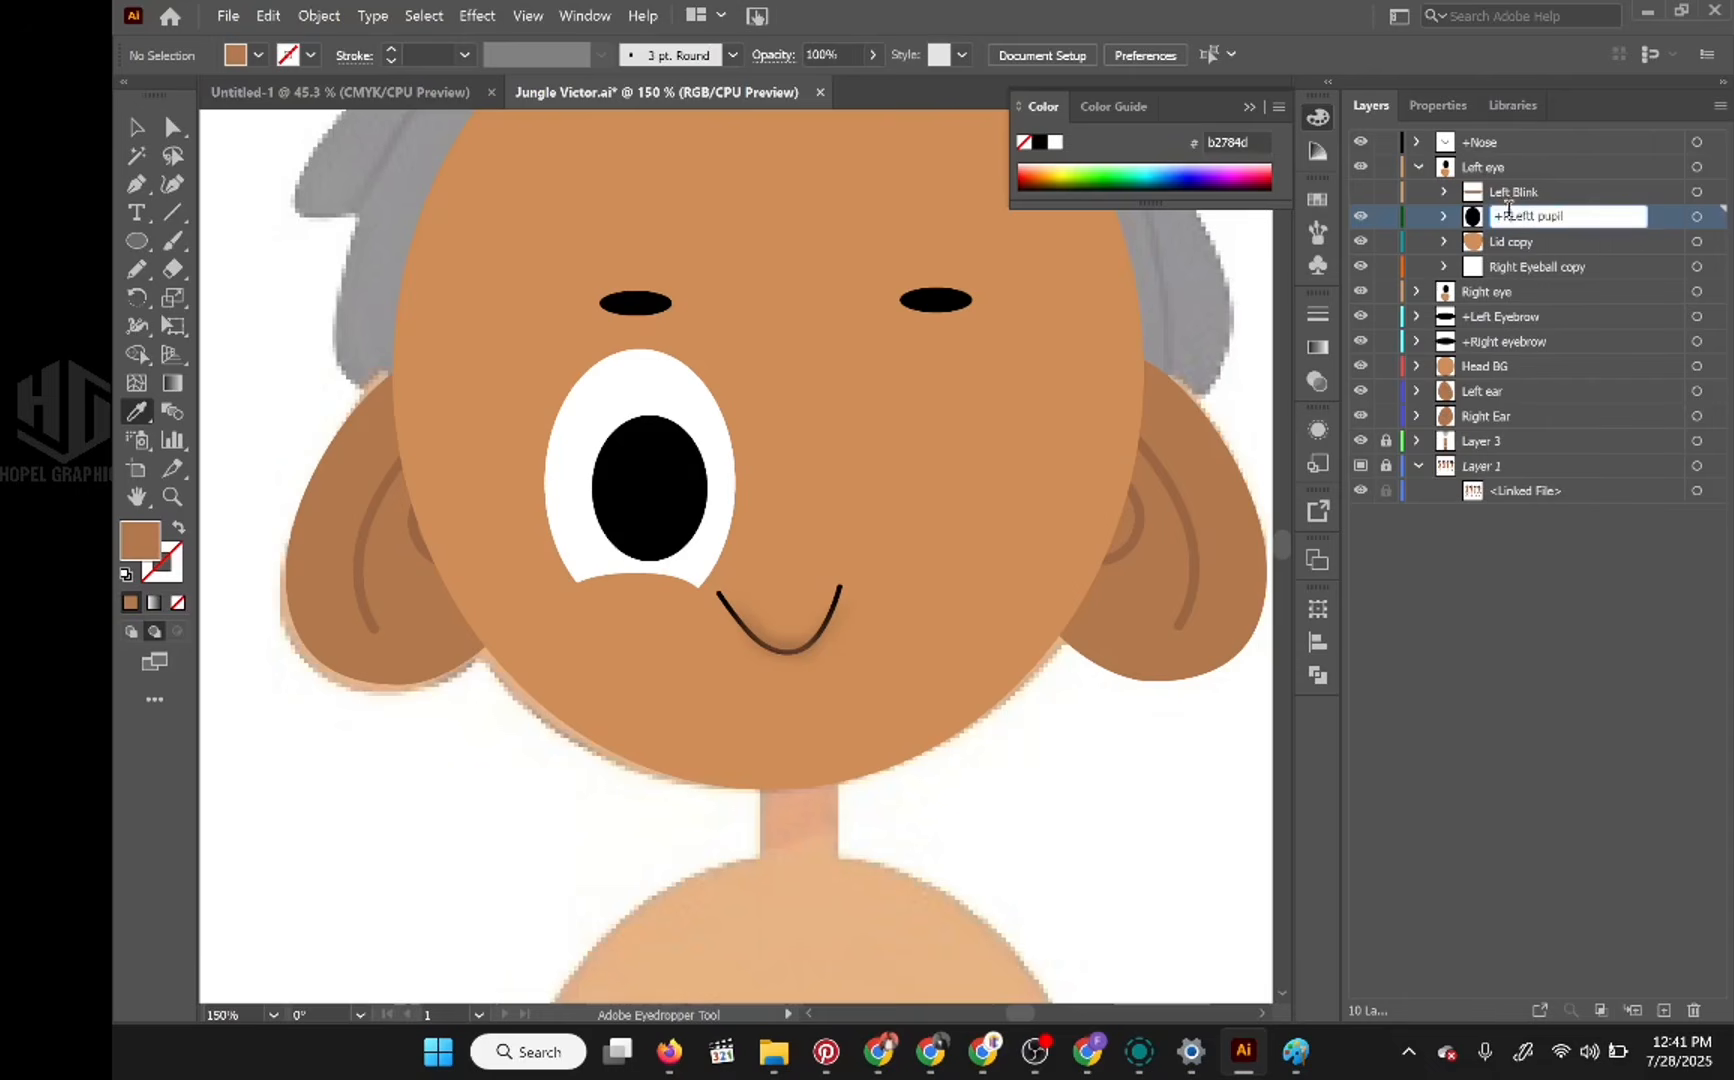
key("BackSpace")
key("BackSpace")
key("Return")
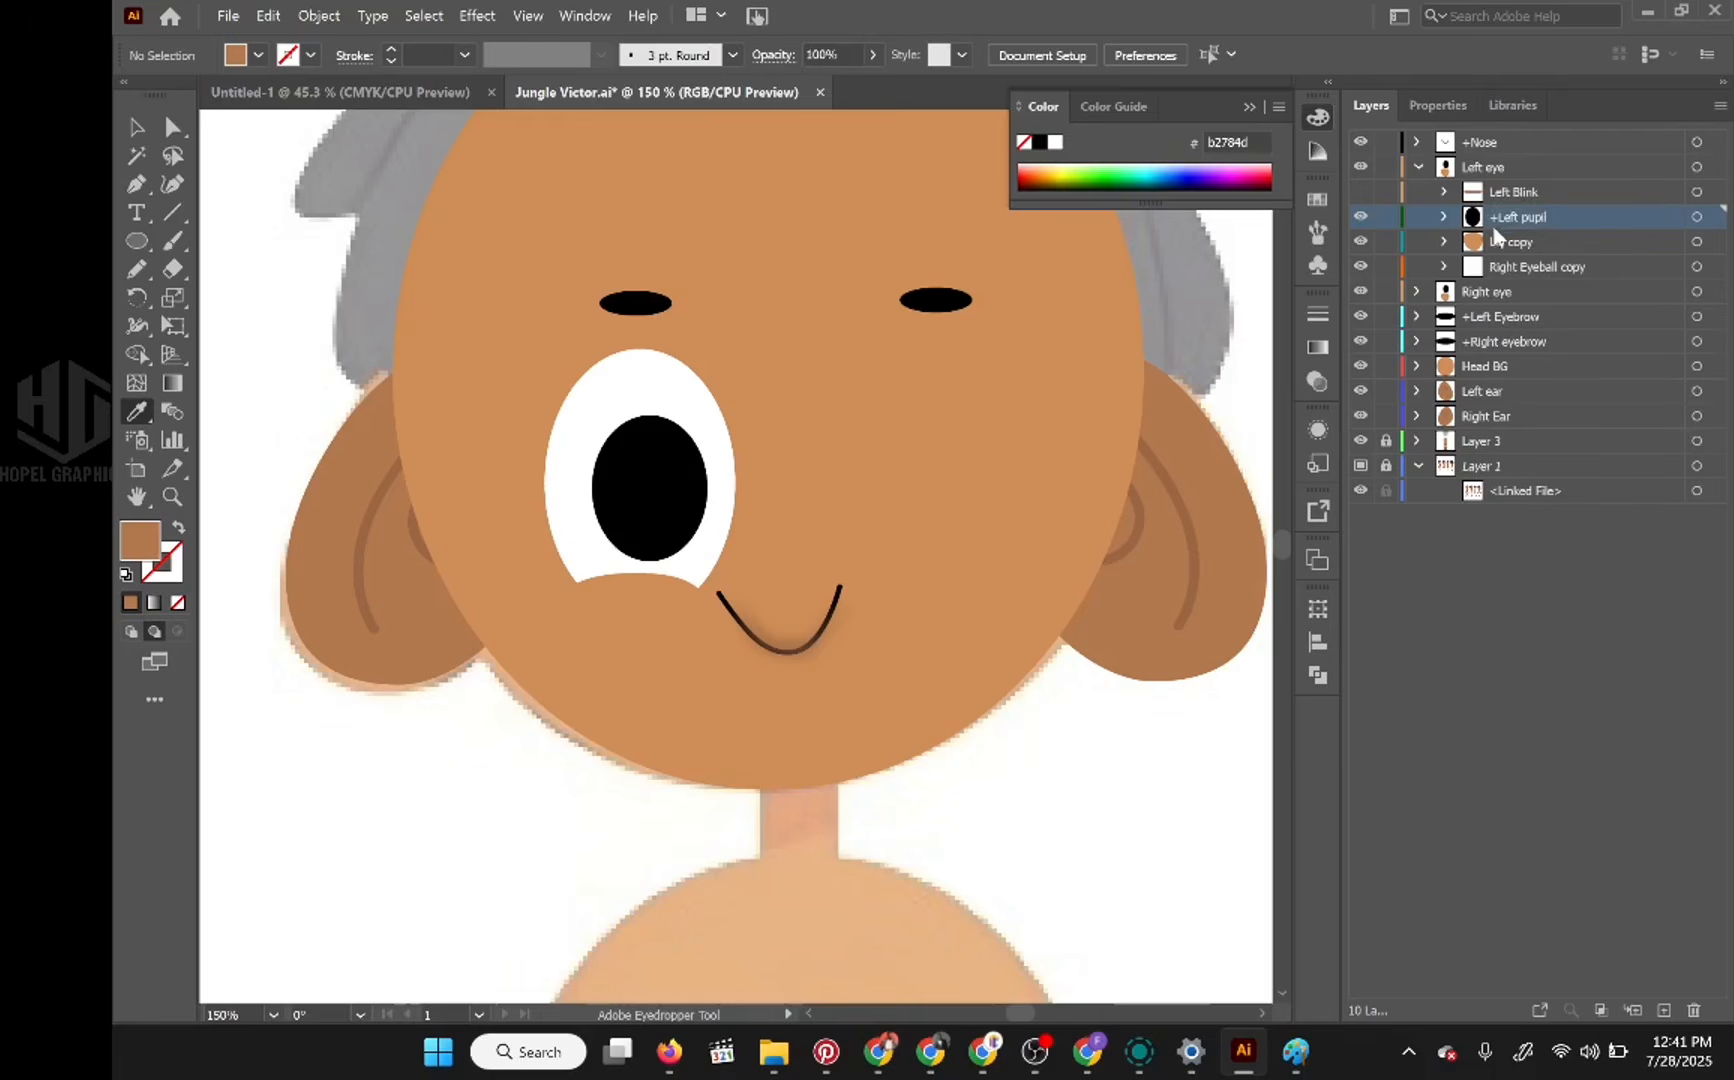
Step: Rename the copied eyeball layer inside Left eye as Left Eyeball
left_click(1540, 243)
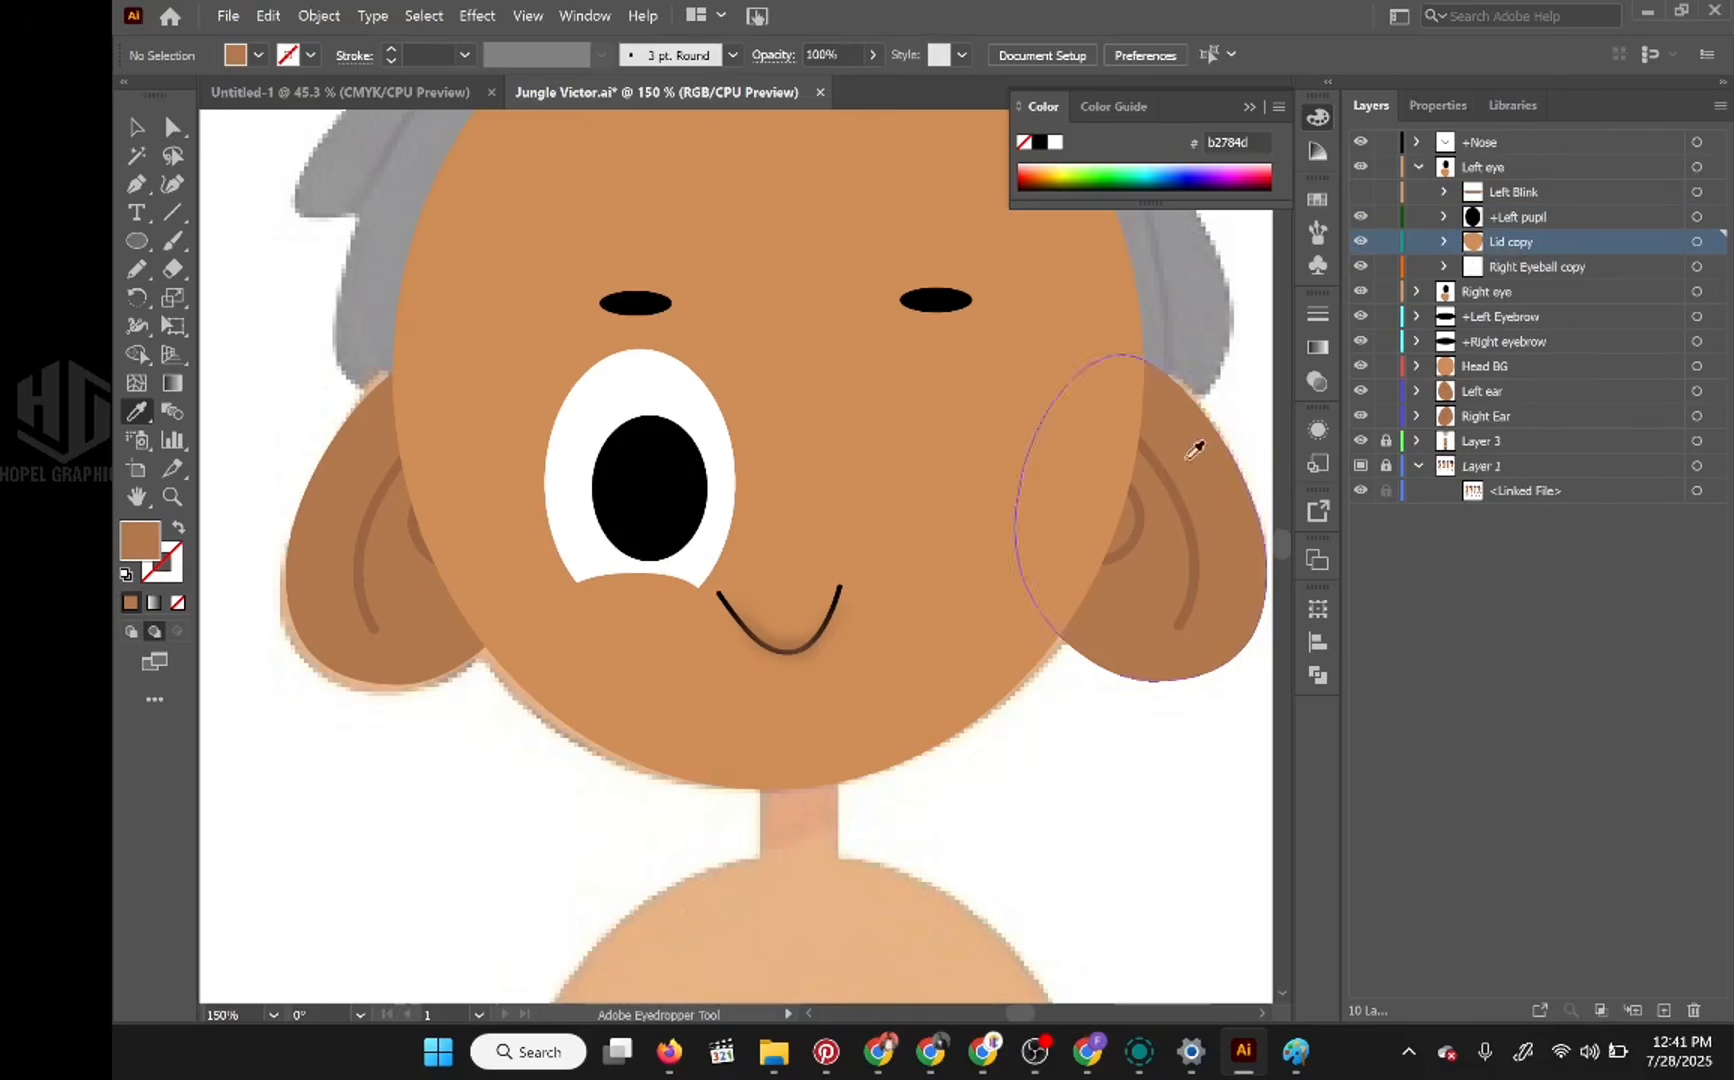
left_click(1540, 268)
double_click(1557, 268)
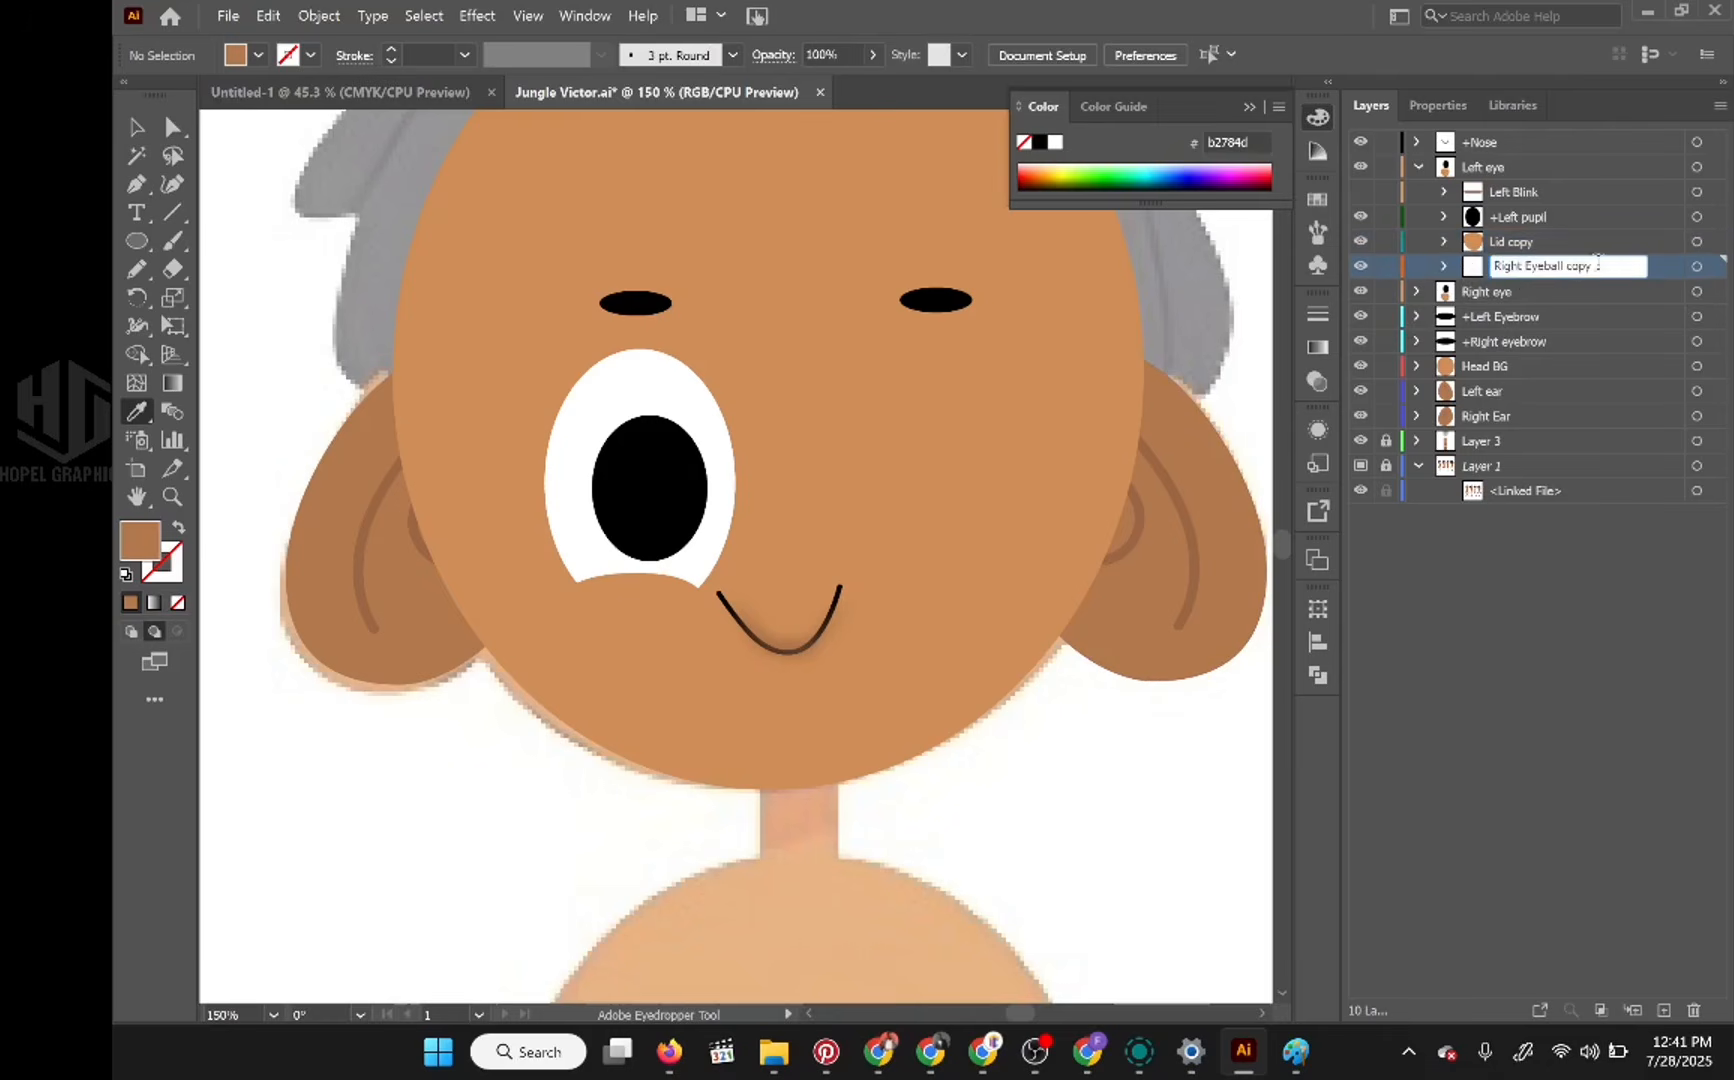
double_click(1597, 265)
key("BackSpace")
key("BackSpace")
left_click_drag(1513, 264, 1456, 266)
type("Lef")
key("Return")
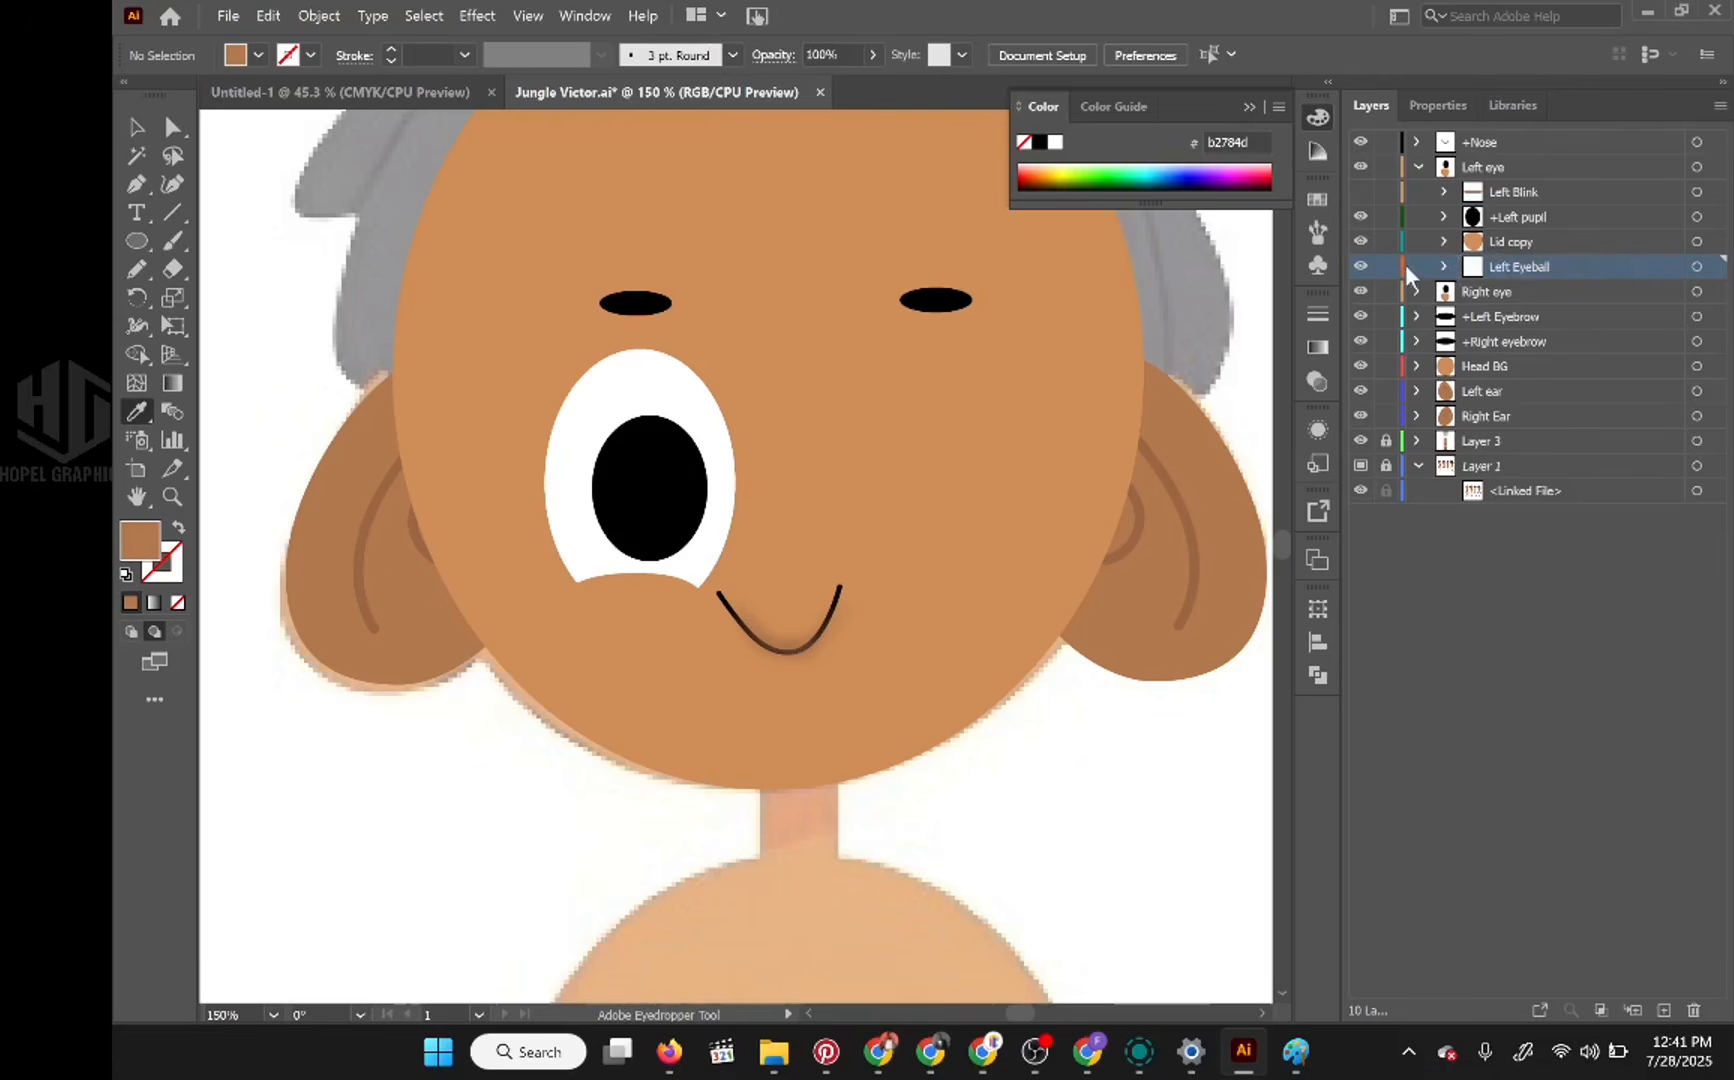
Step: Make the Left Blink layer visible inside Left eye, toggling it to check the blink ellipse
left_click(1418, 166)
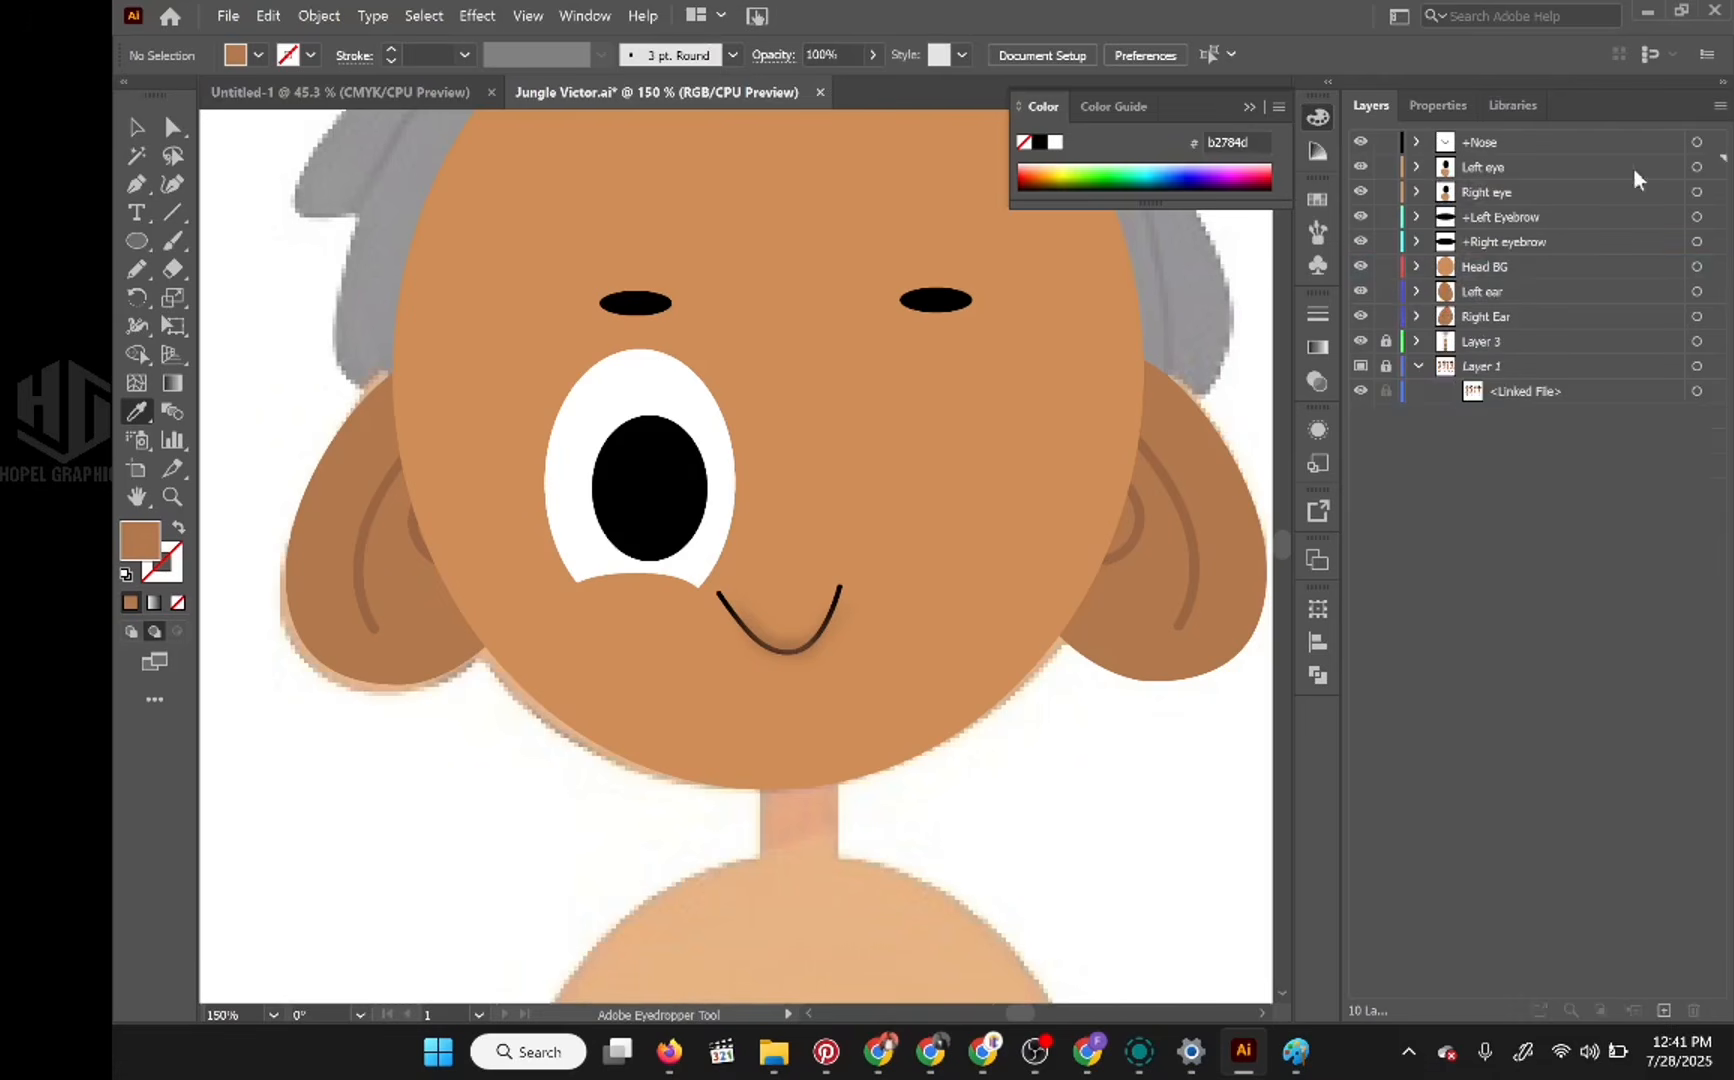
left_click(1416, 166)
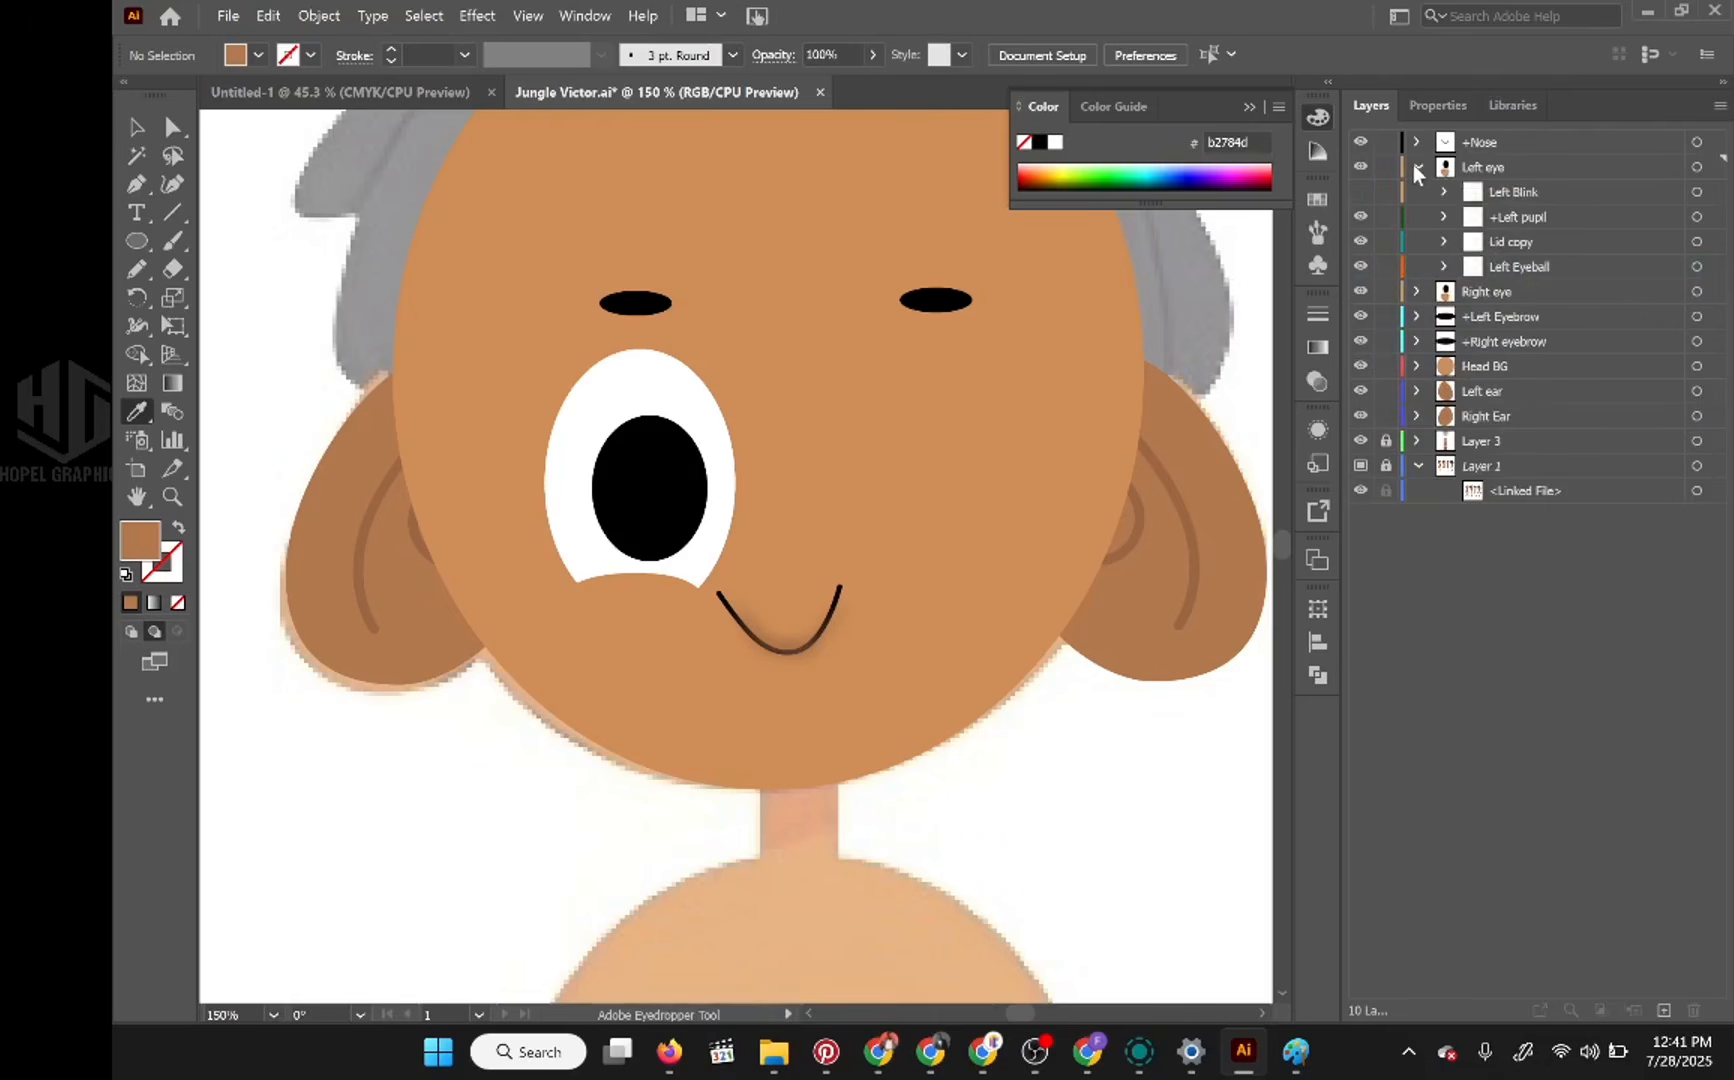
left_click(1360, 194)
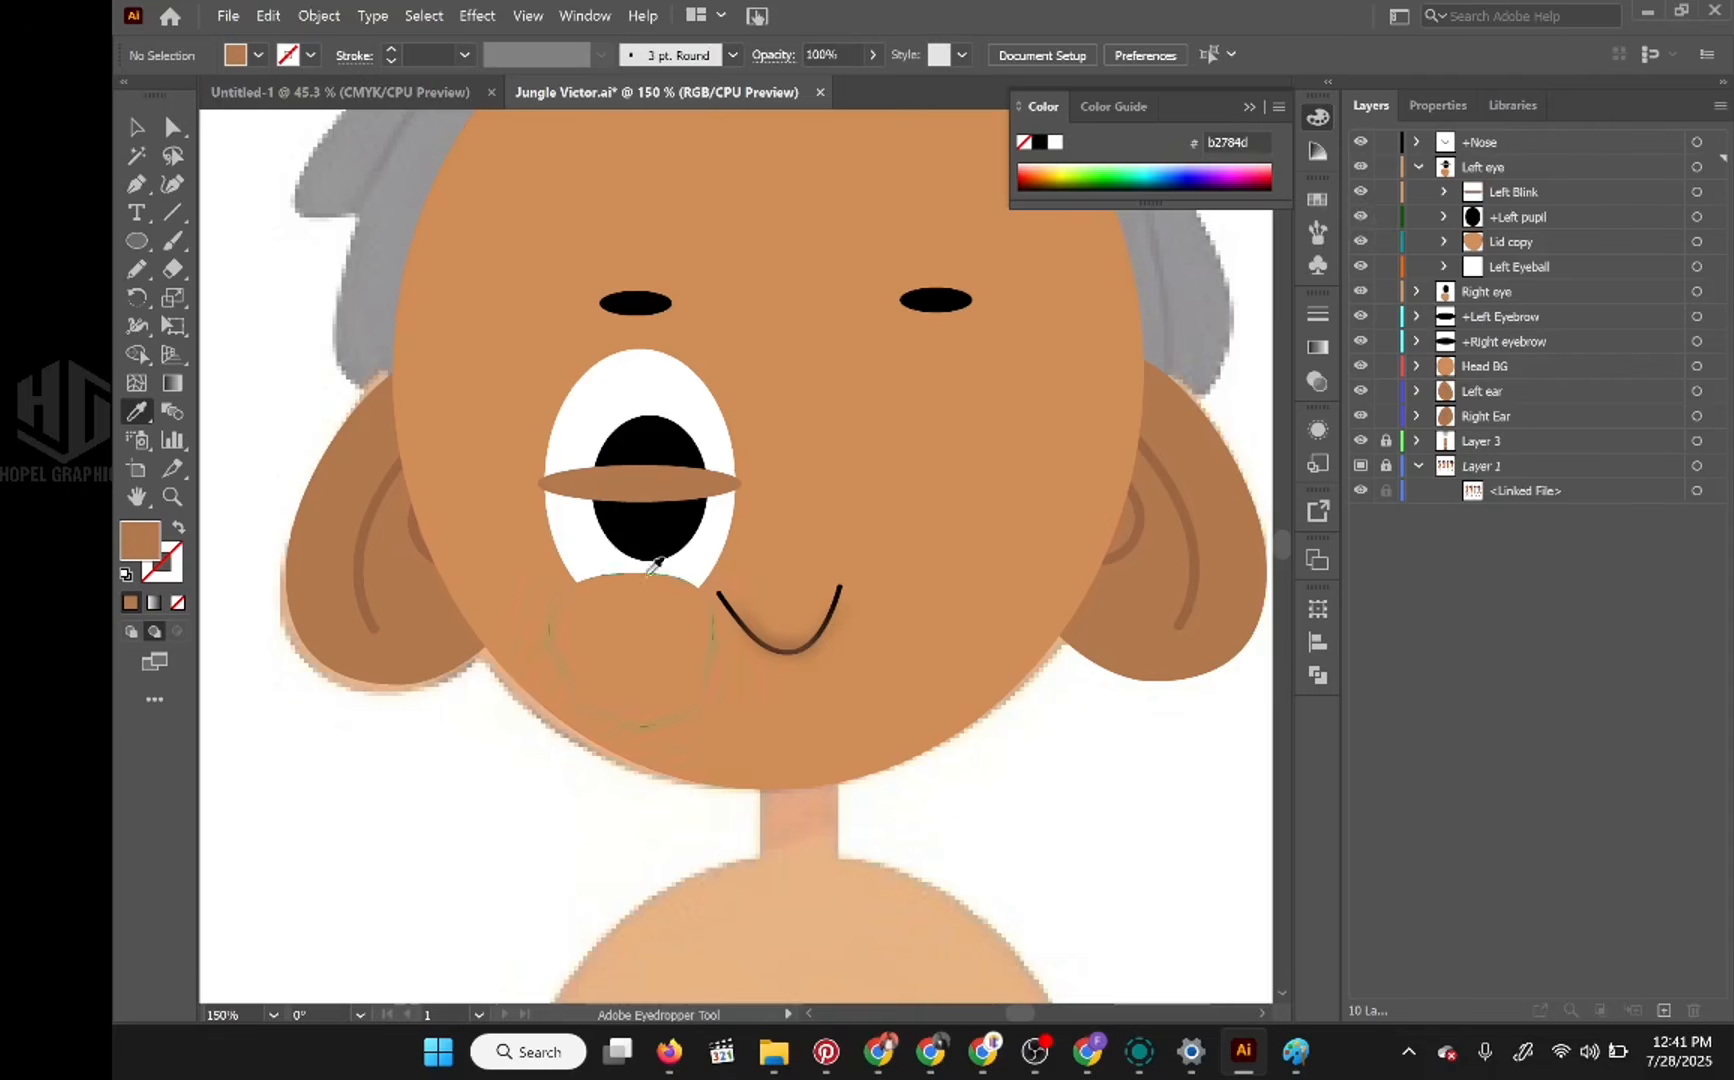
left_click(1360, 192)
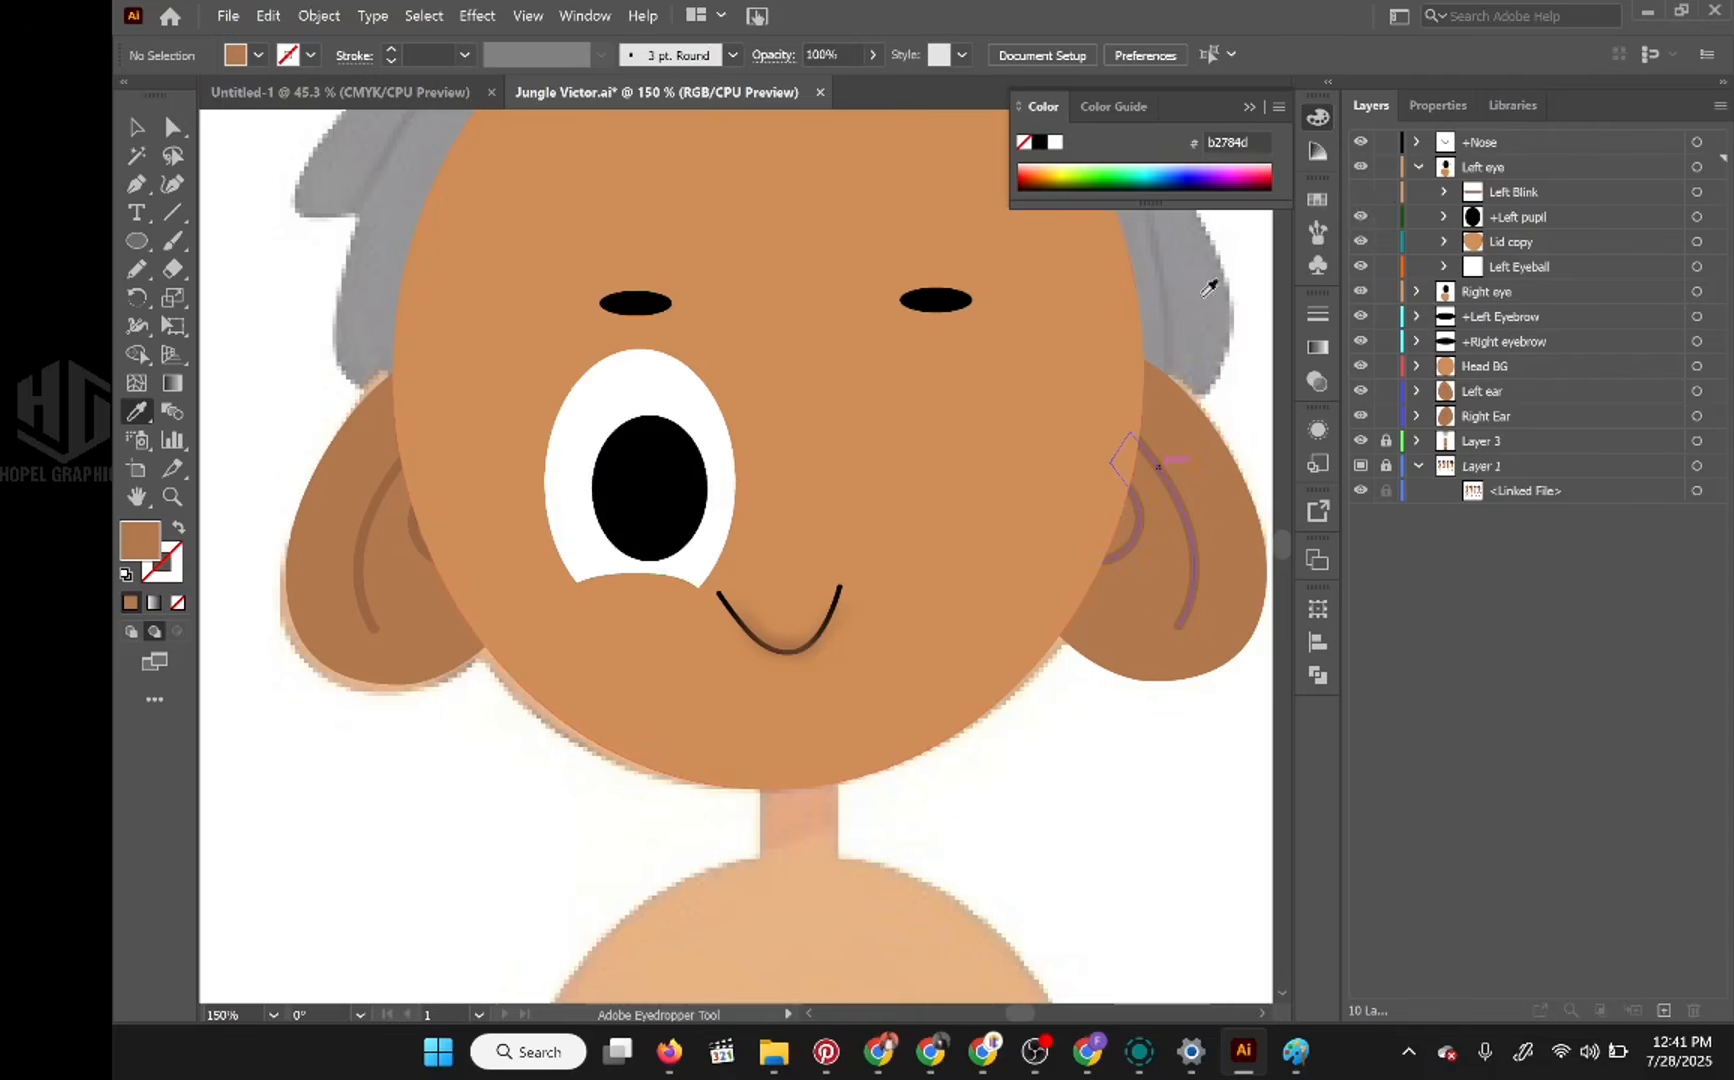
left_click(1360, 193)
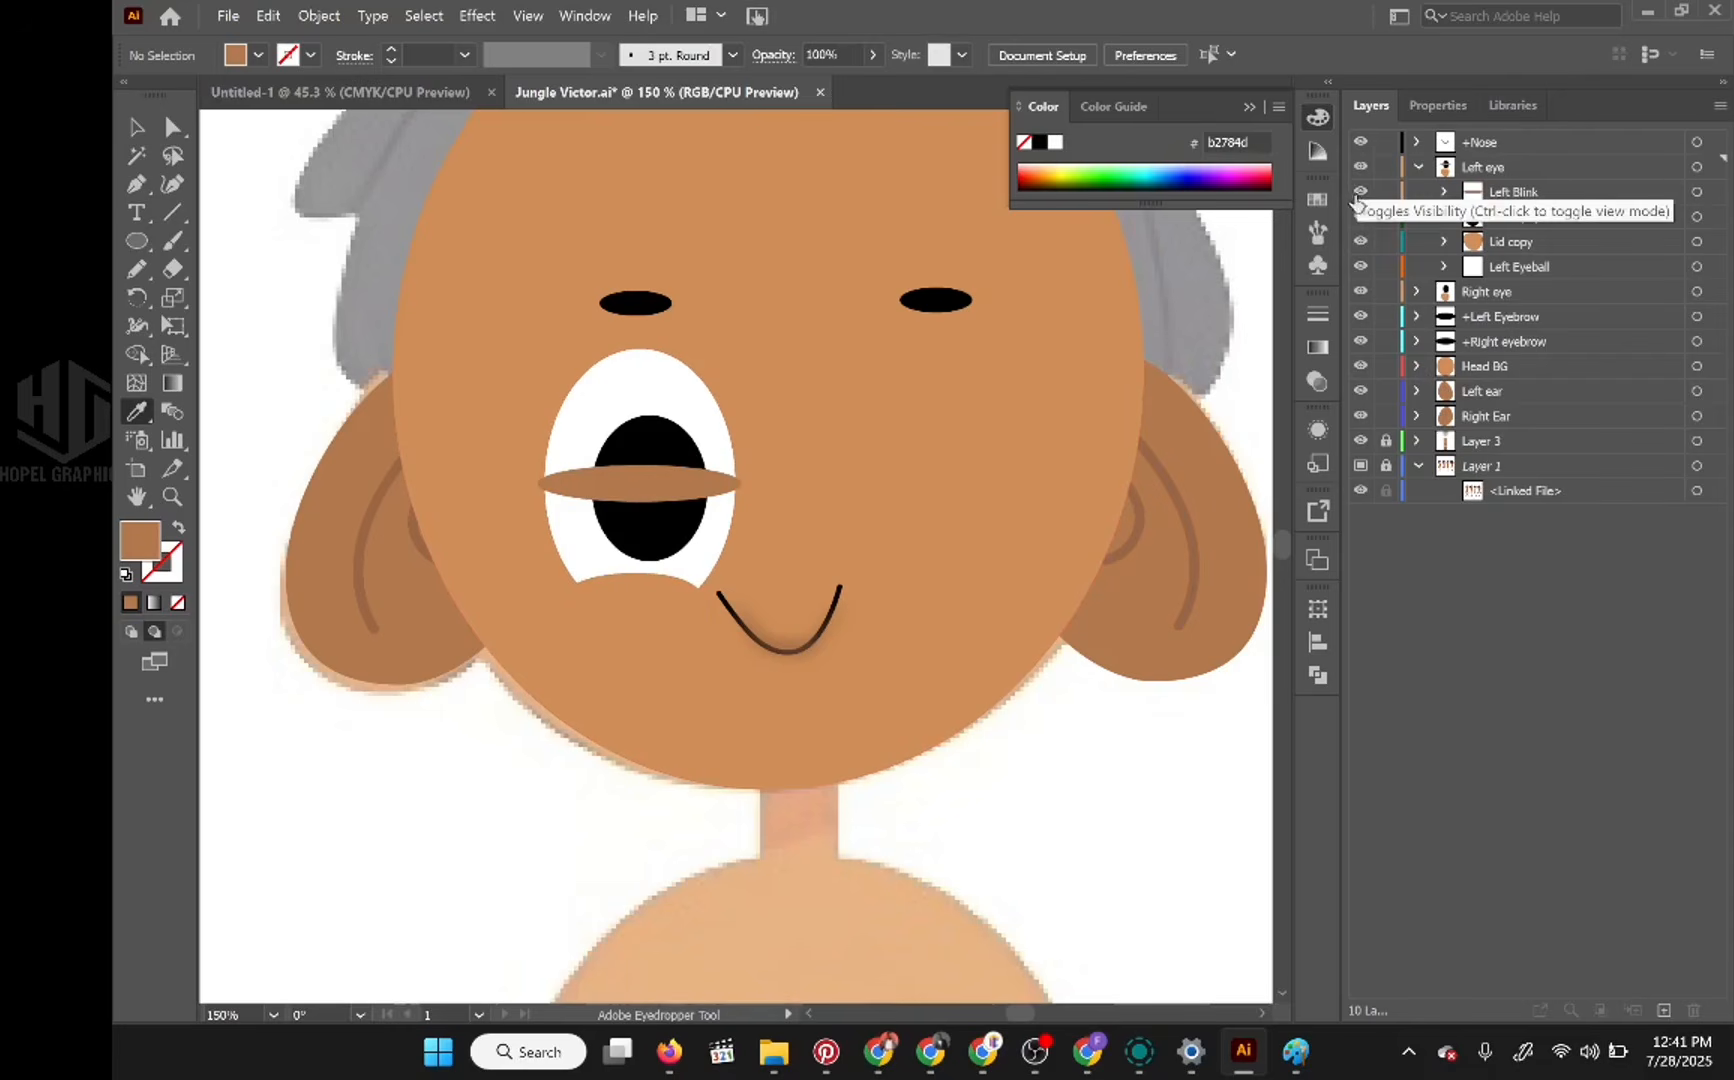
Step: Select all the Left eye artwork and shift it horizontally across the face to sit under the left eyebrow
left_click(1696, 168)
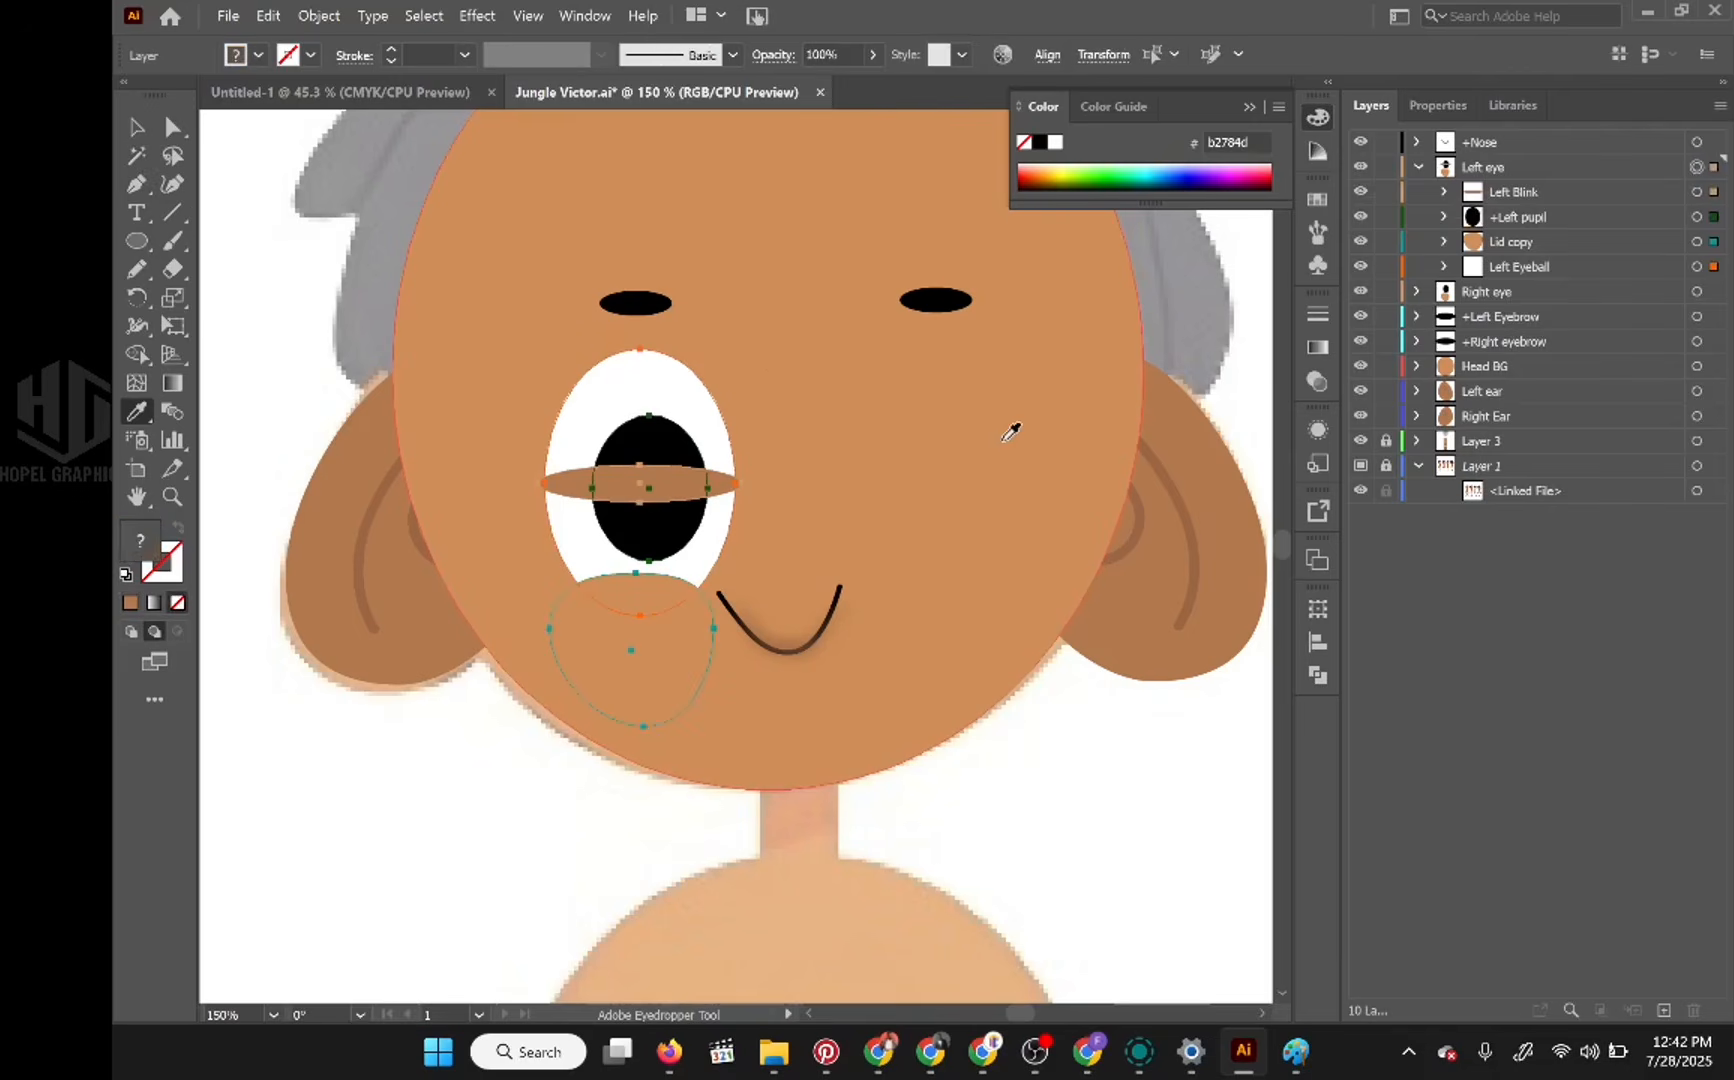
key("shift+Right")
key("shift+Right")
key("shift+Right")
key("shift+Right")
key("shift+Right")
key("shift+Right")
key("shift+Right")
key("shift+Right")
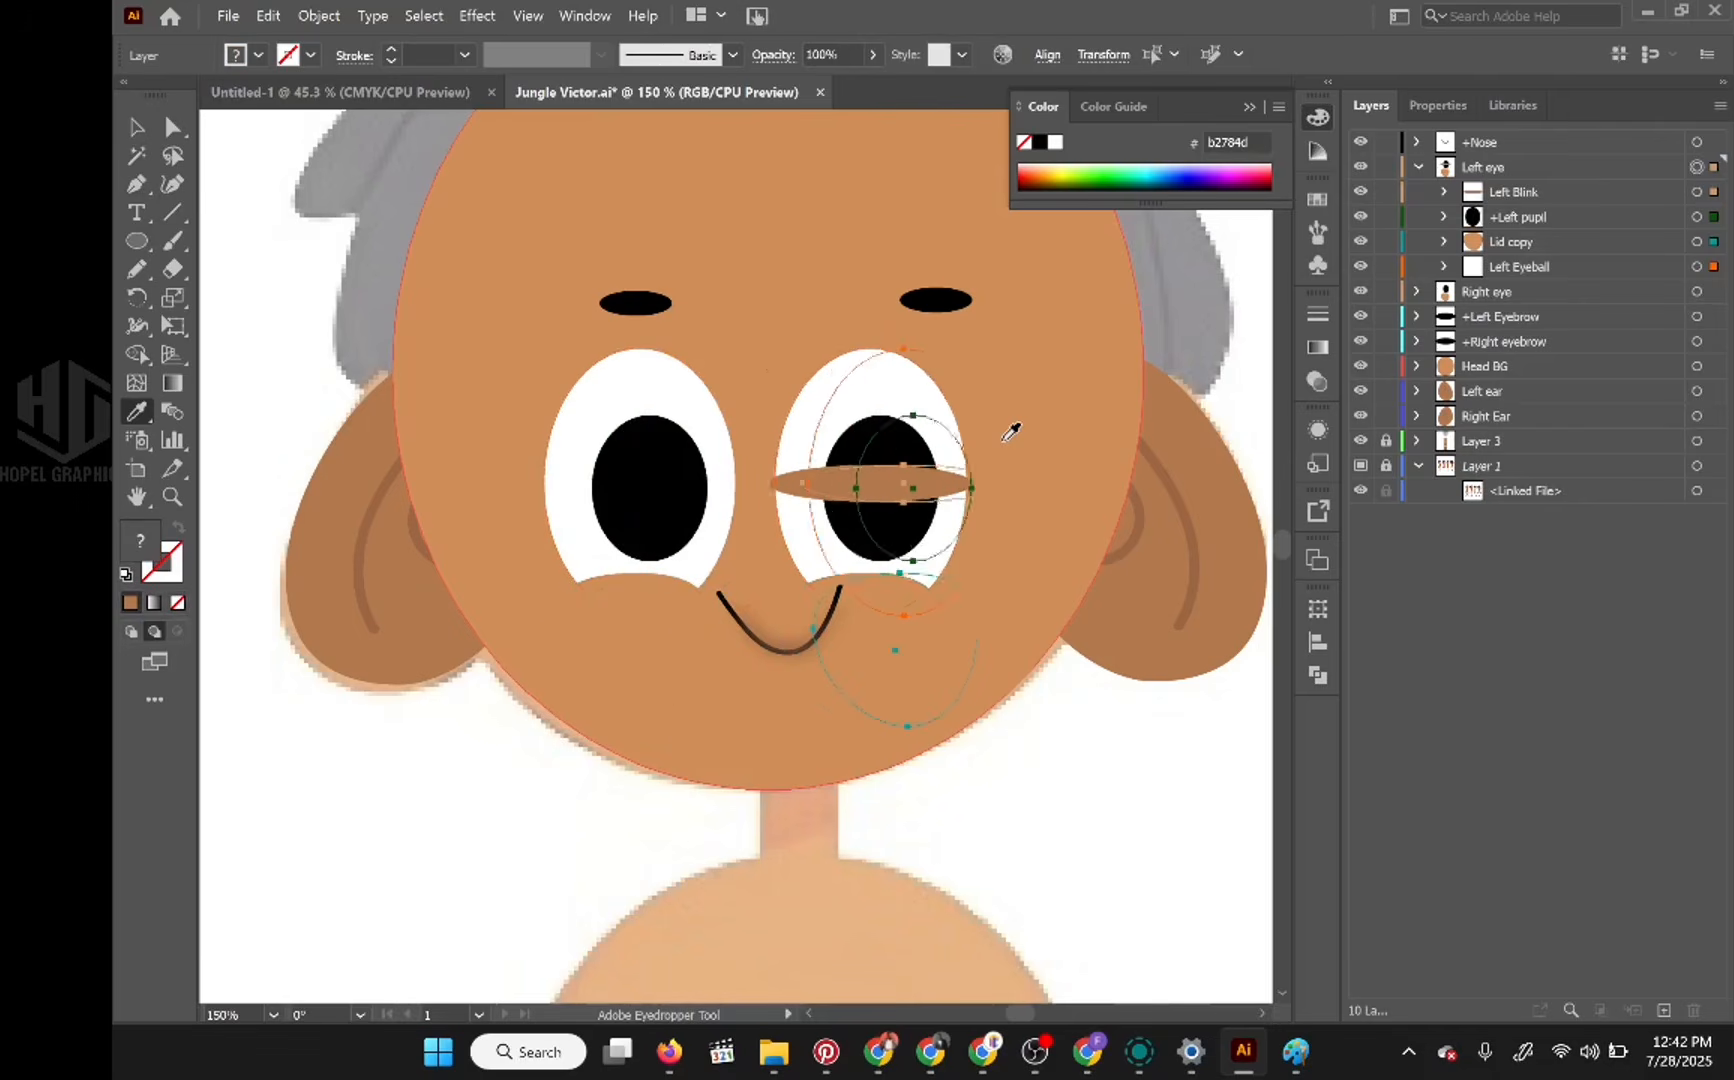
key("shift+Right")
key("shift+Right")
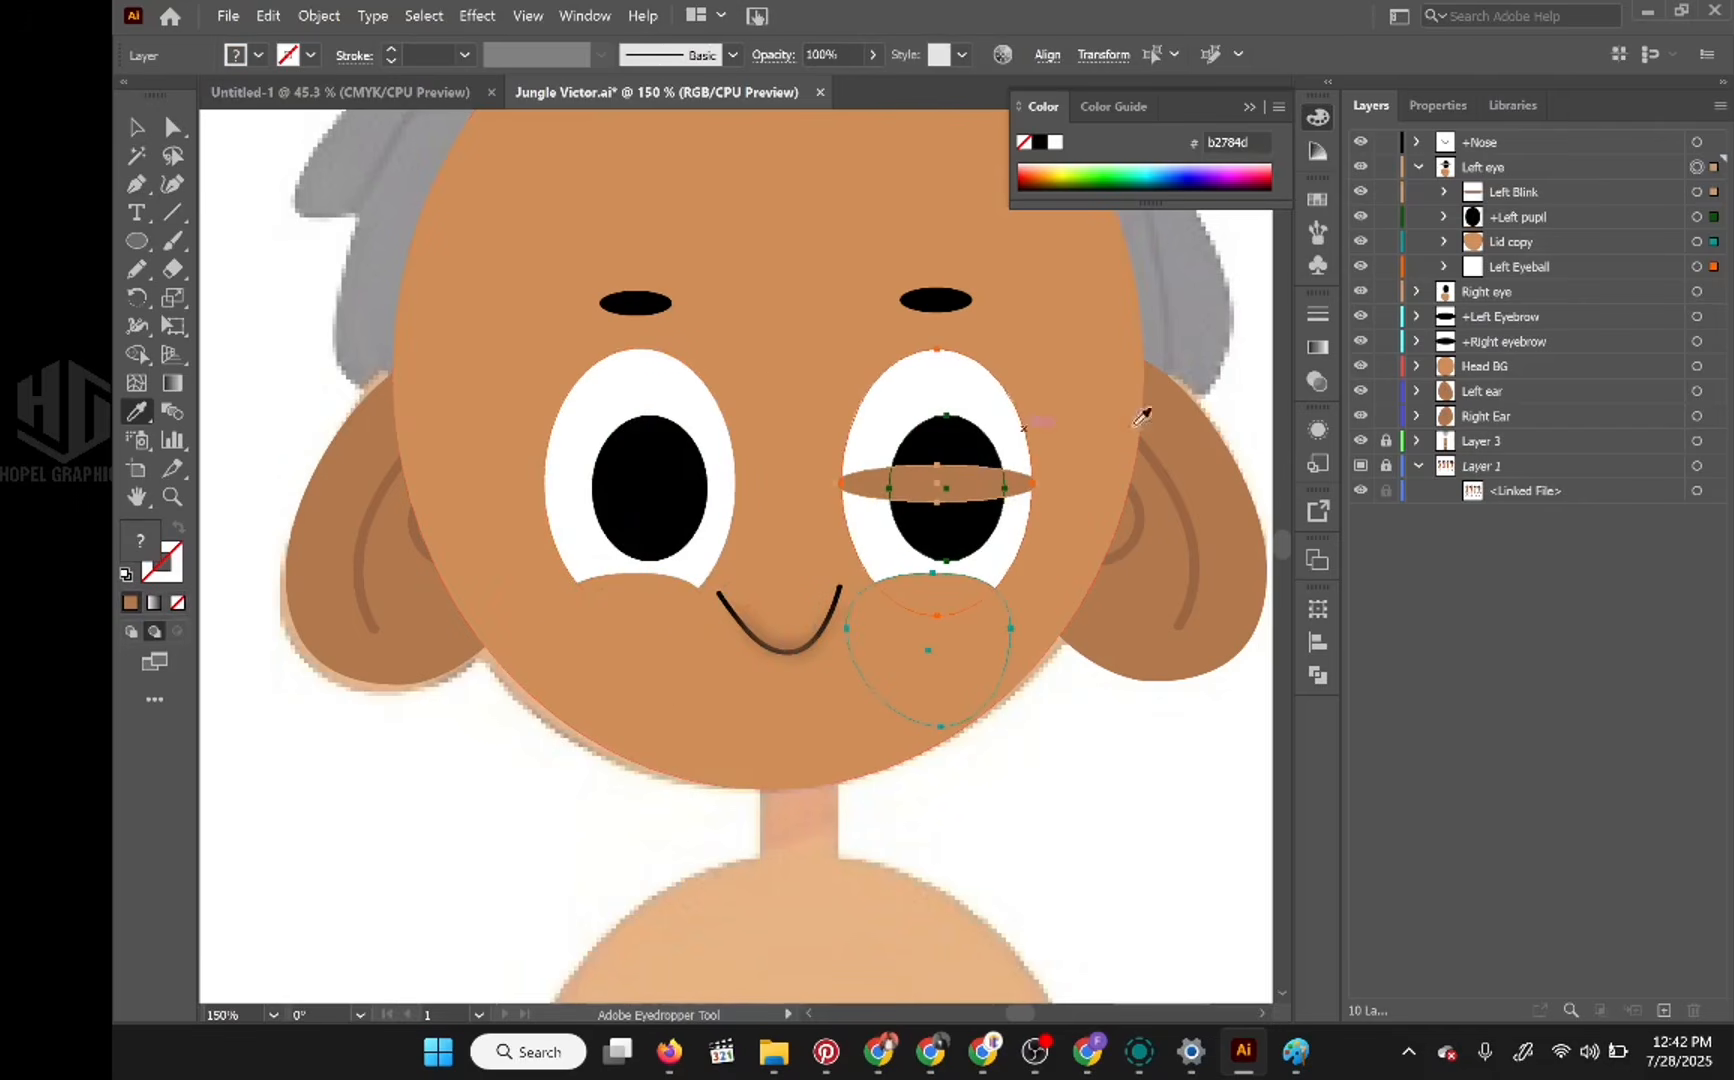
Step: Hide the Head BG layer and nudge the Left eye artwork back toward the nose to match the reference eye
left_click(1360, 366)
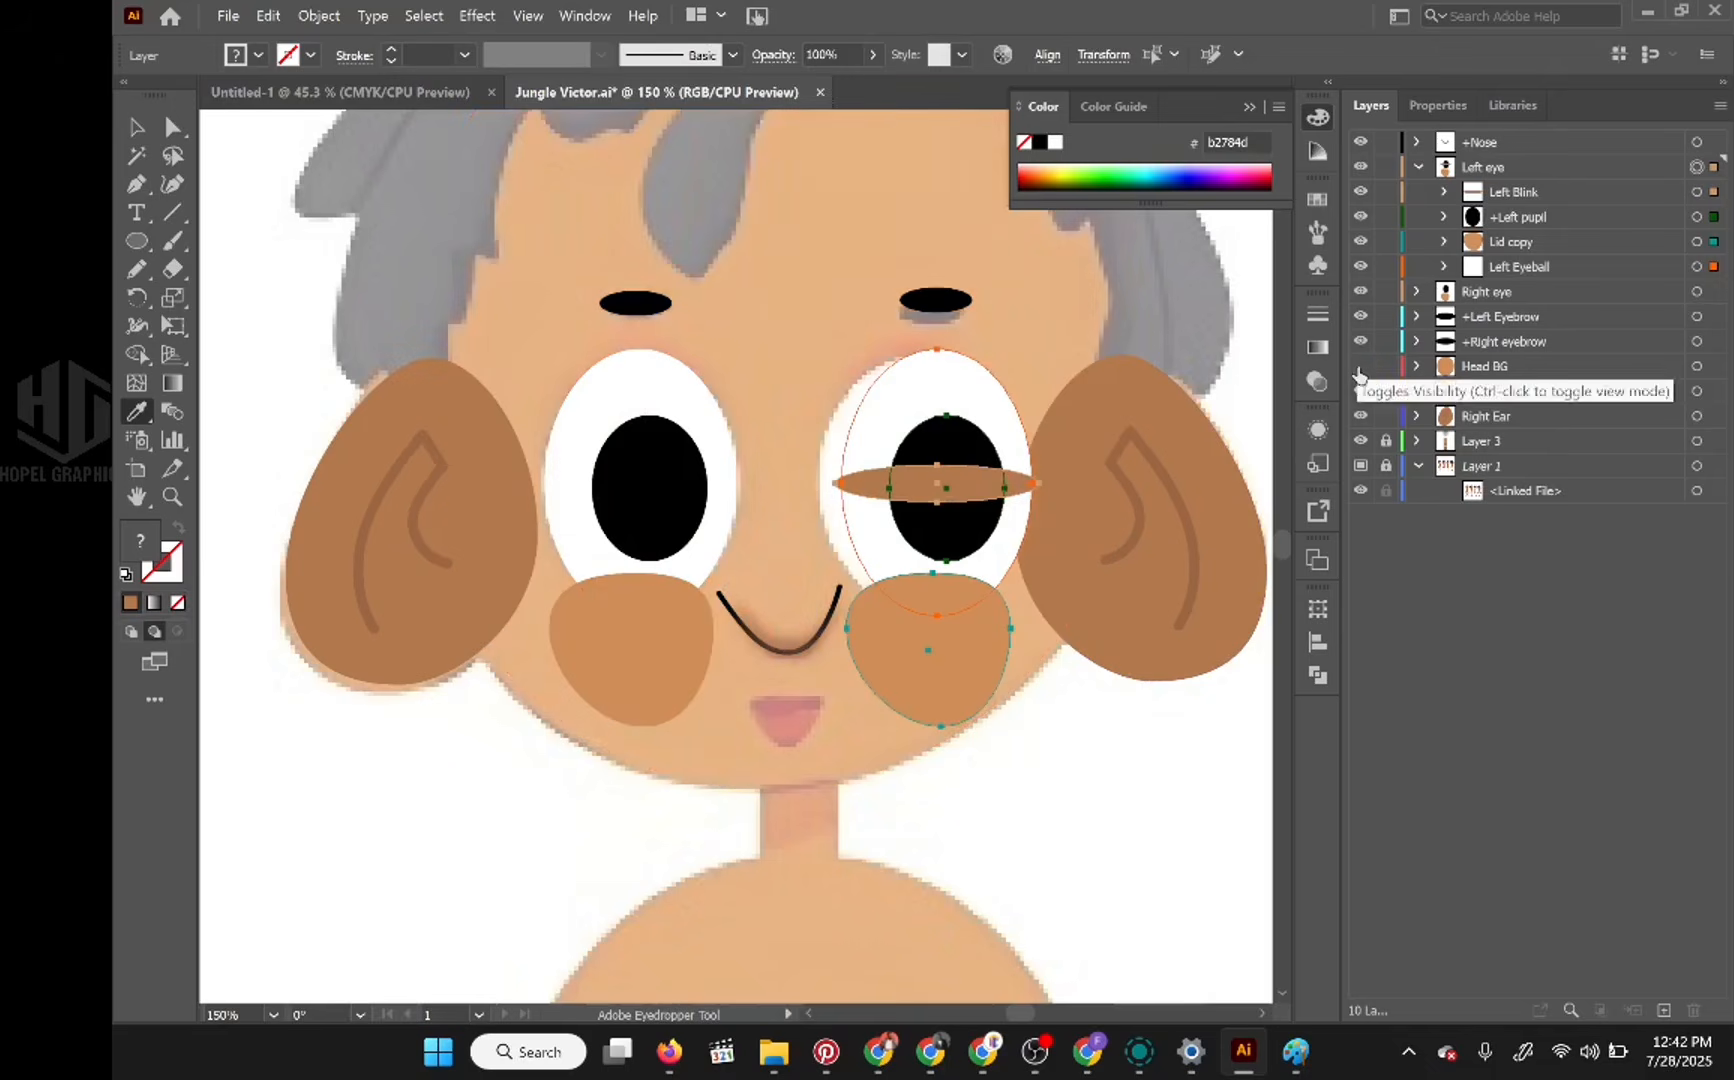
key("shift+Left")
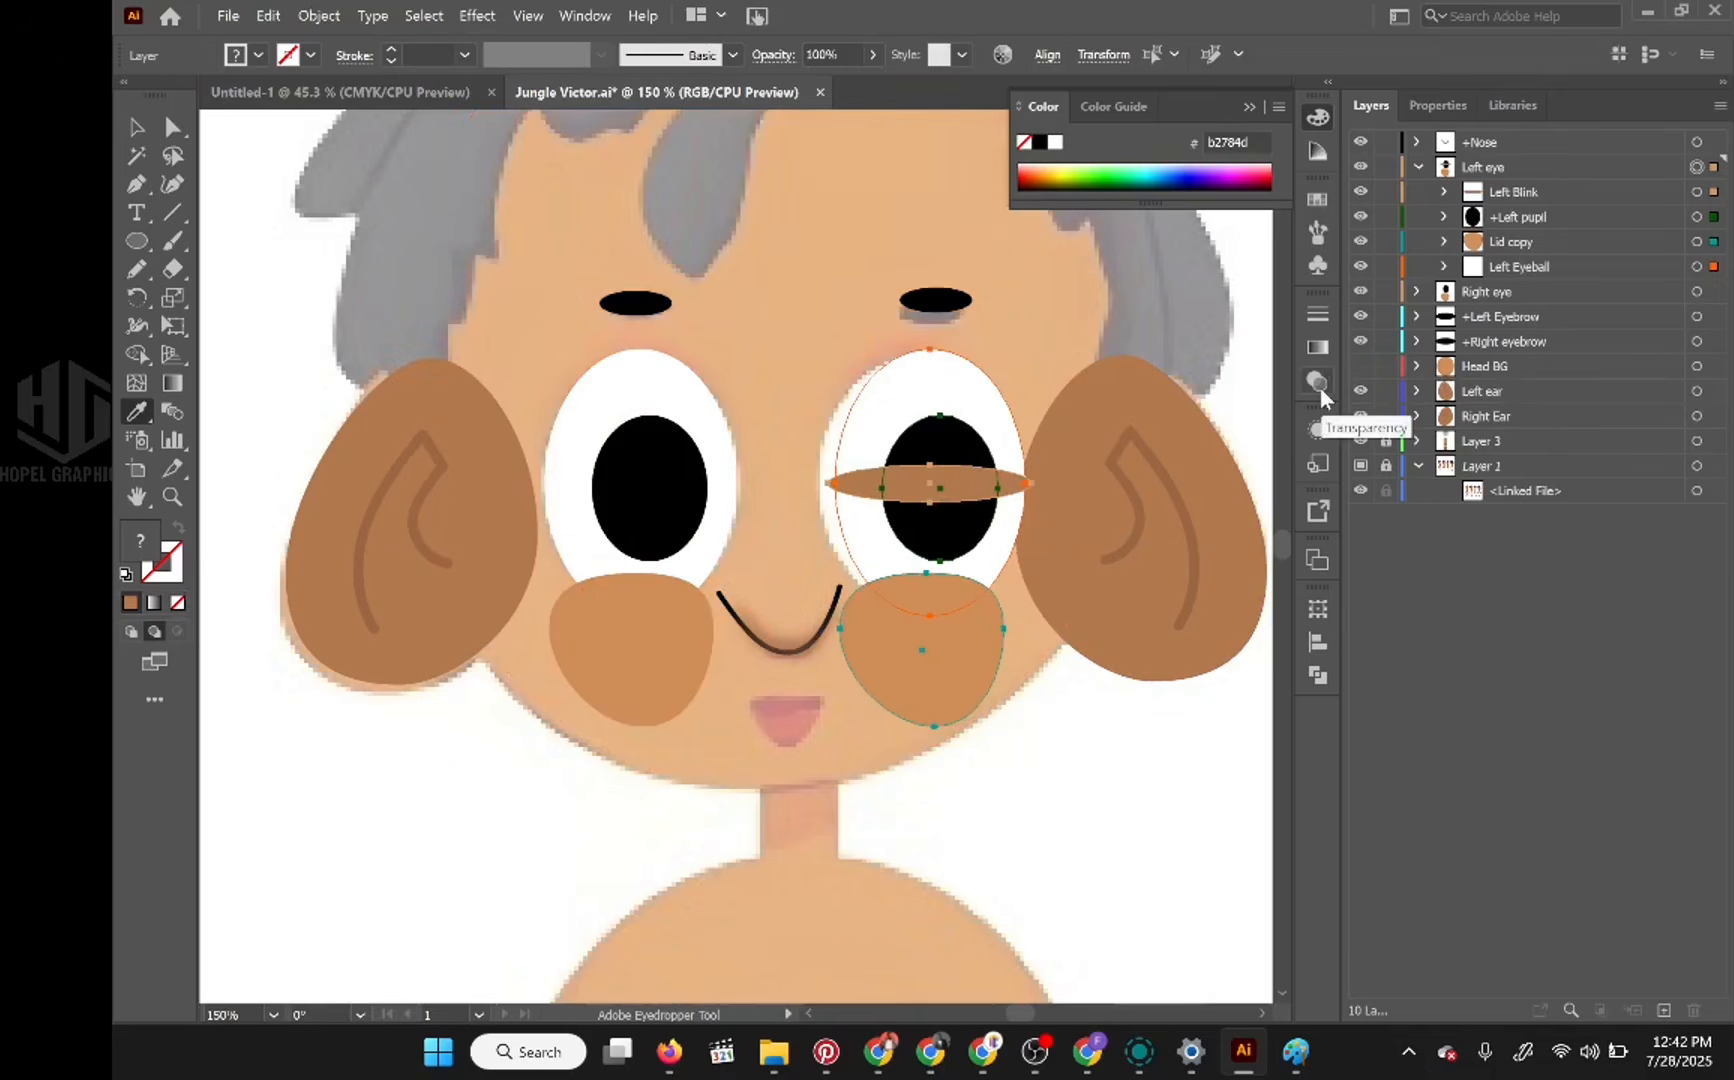
key("Left")
key("Left")
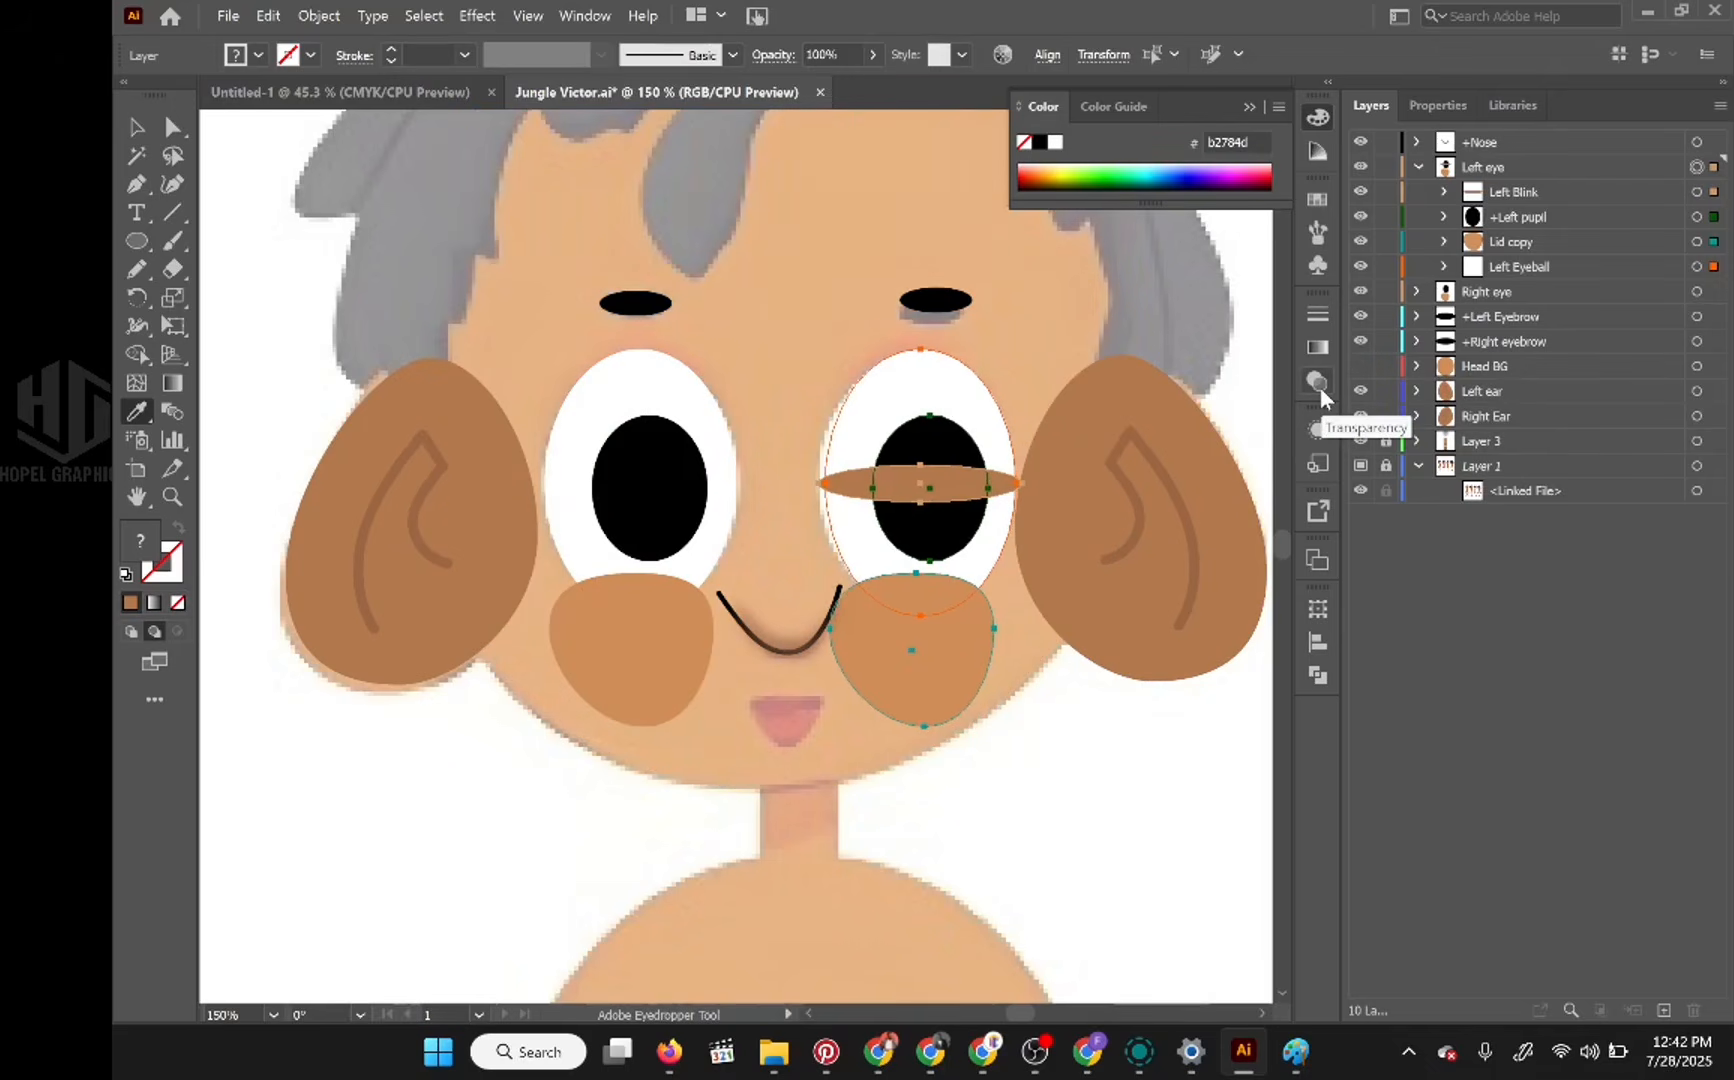
key("Left")
key("Left")
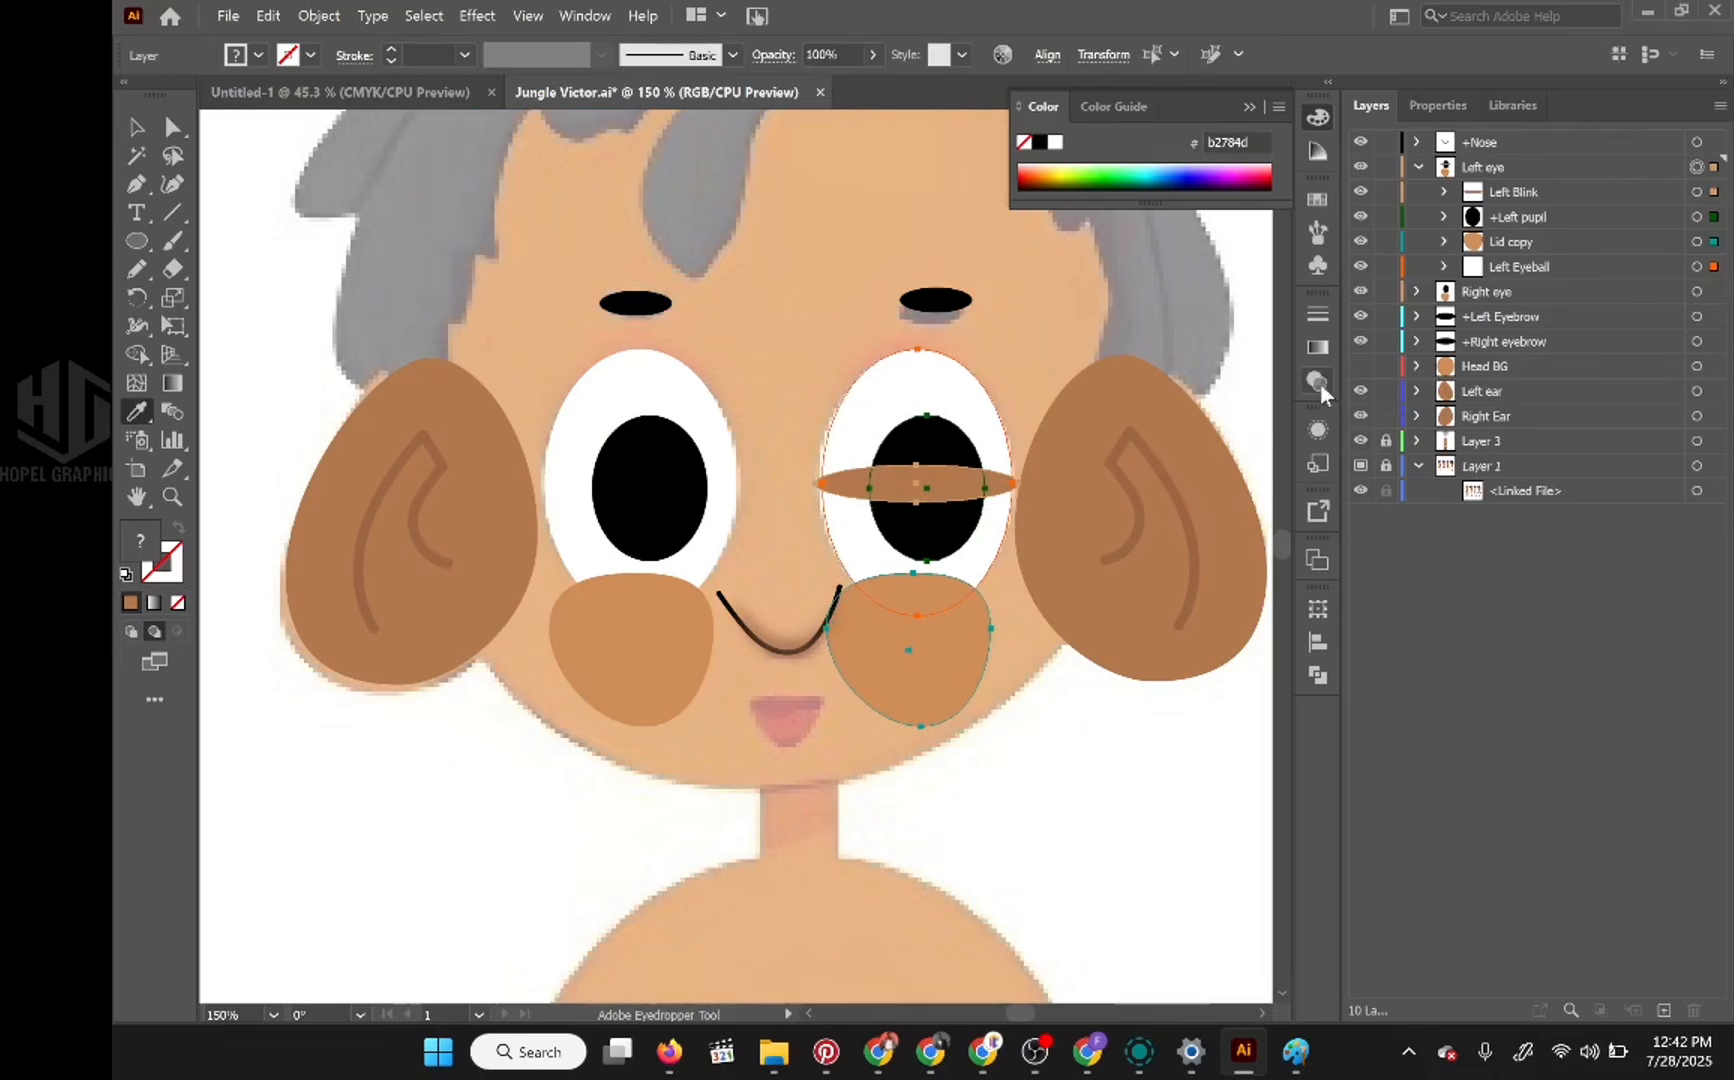
Step: Hide the Left Blink layer, expand the Right eye layer and show the Head BG layer again
left_click(172, 126)
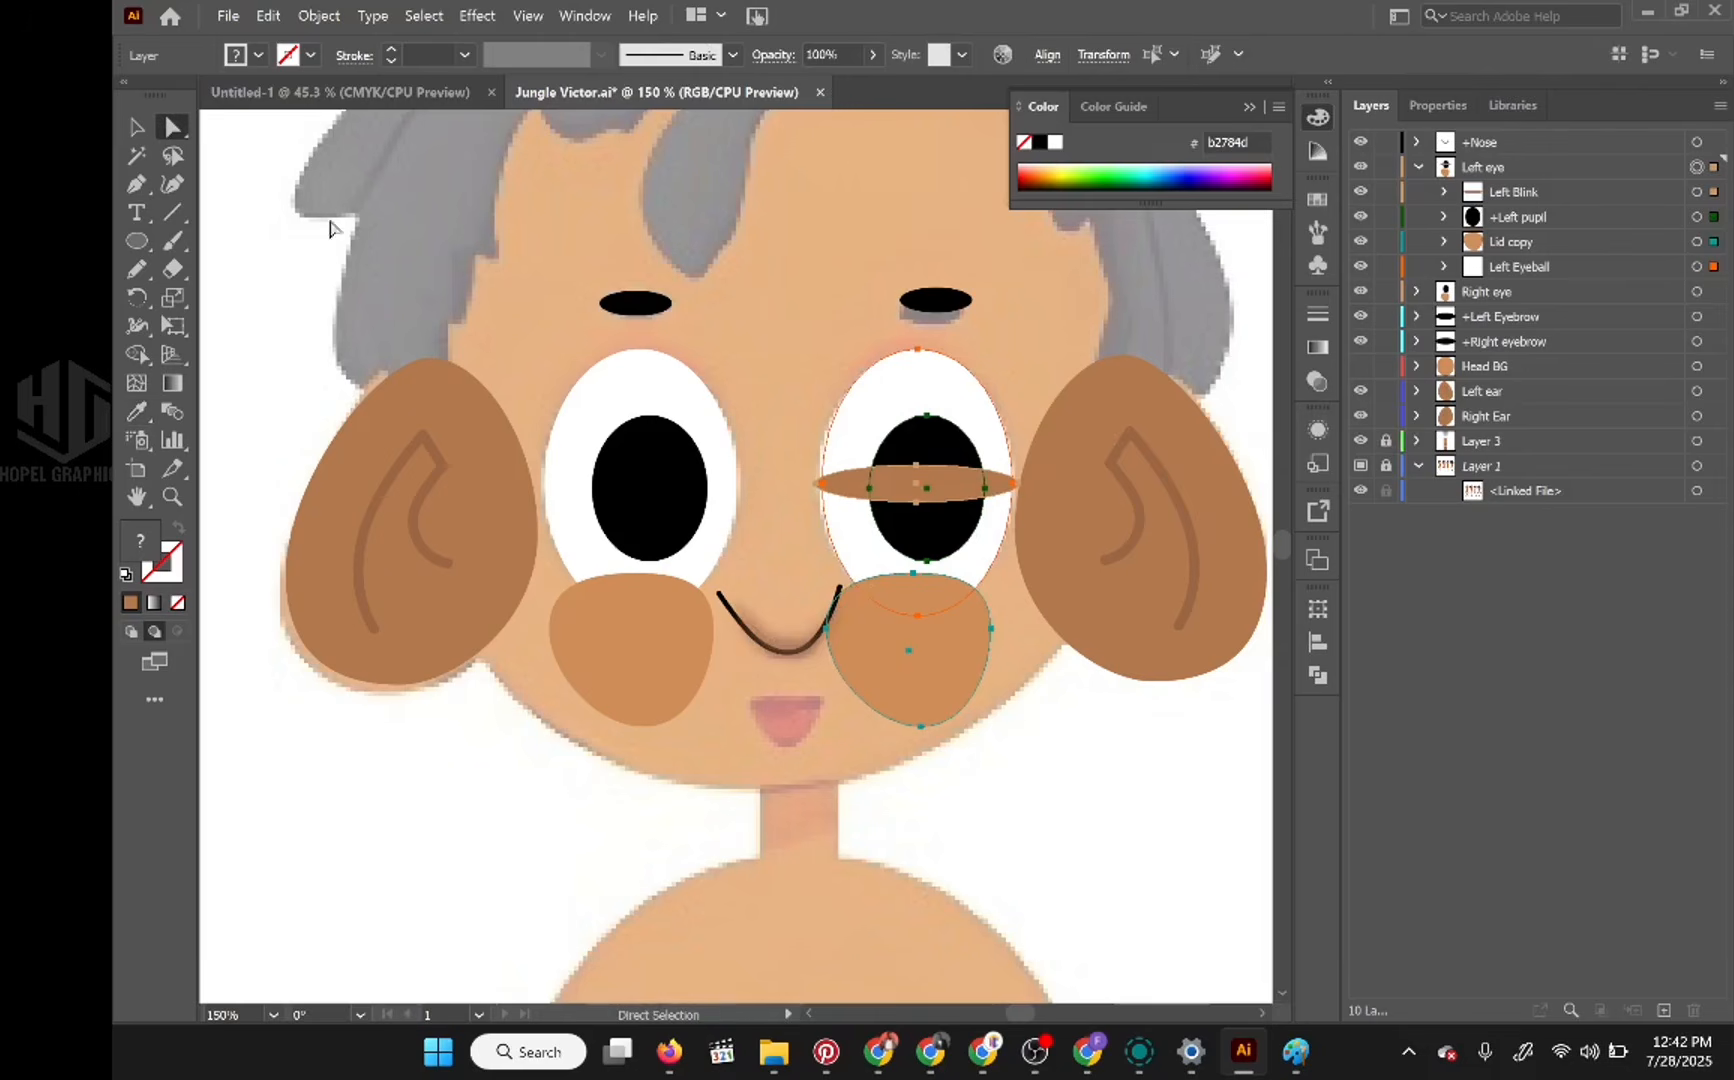
left_click(1416, 167)
left_click(1417, 167)
left_click(1362, 194)
left_click(1416, 291)
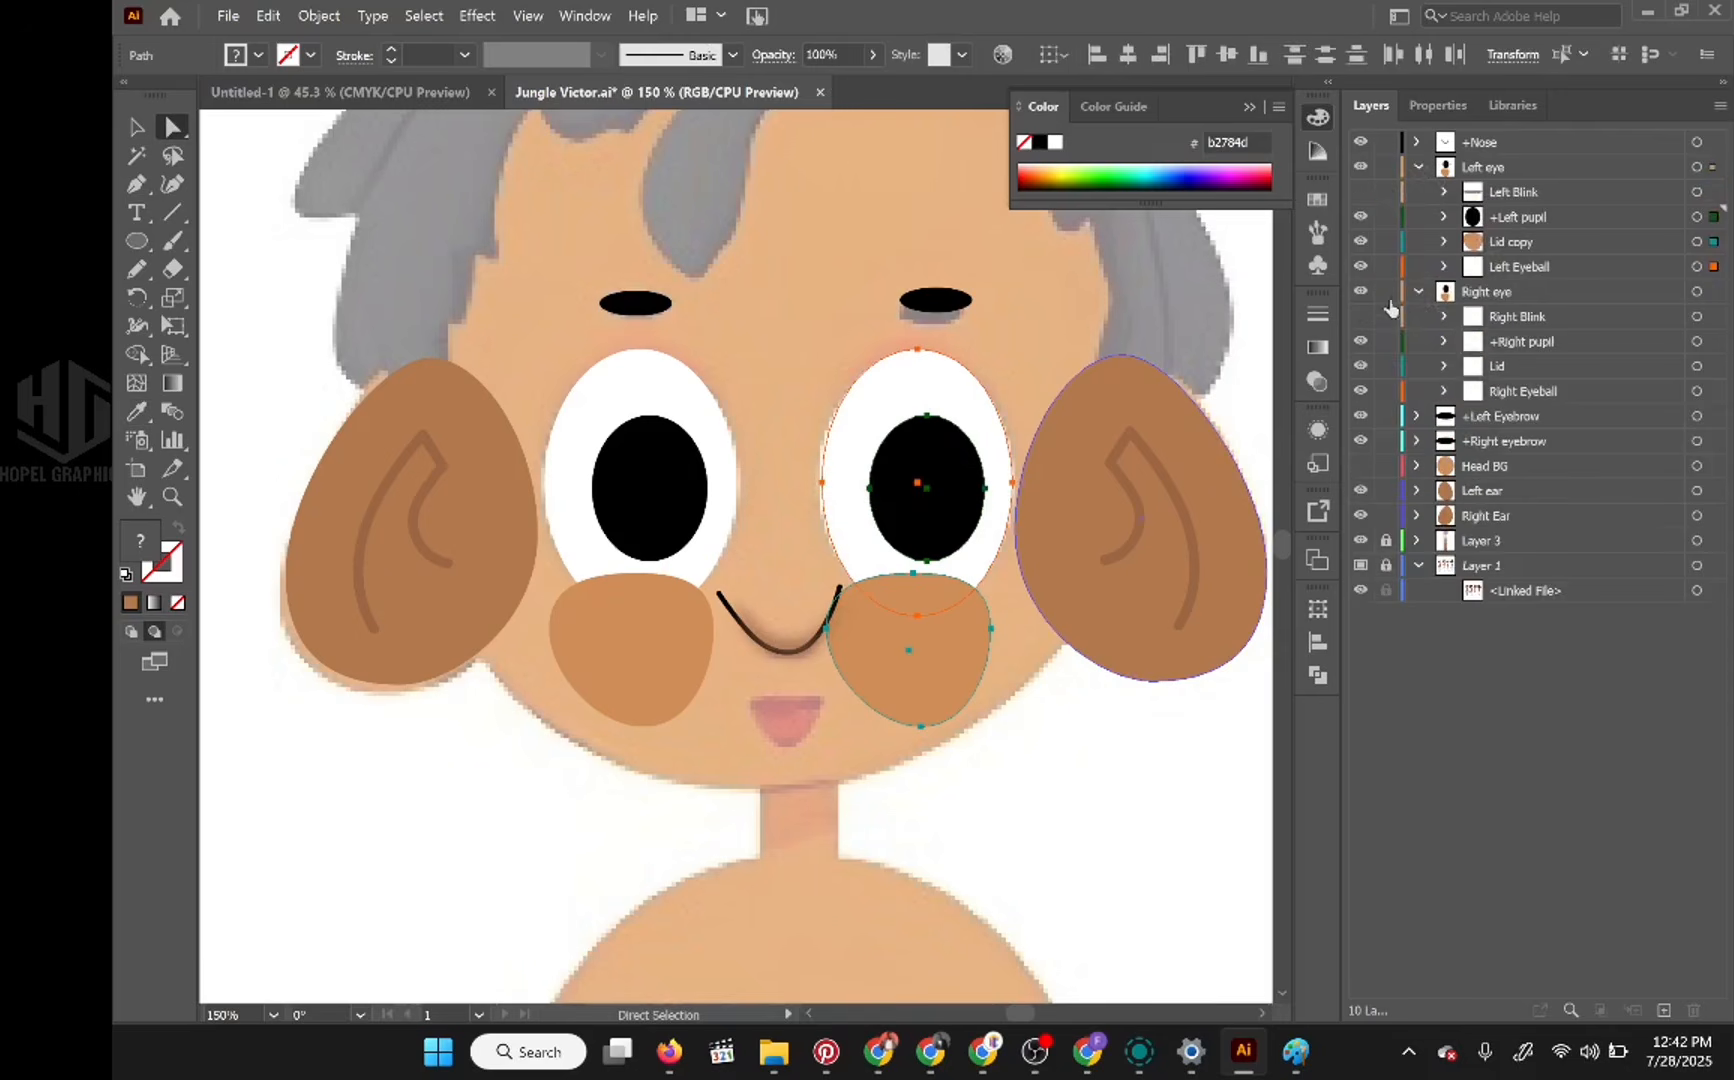
left_click(1417, 167)
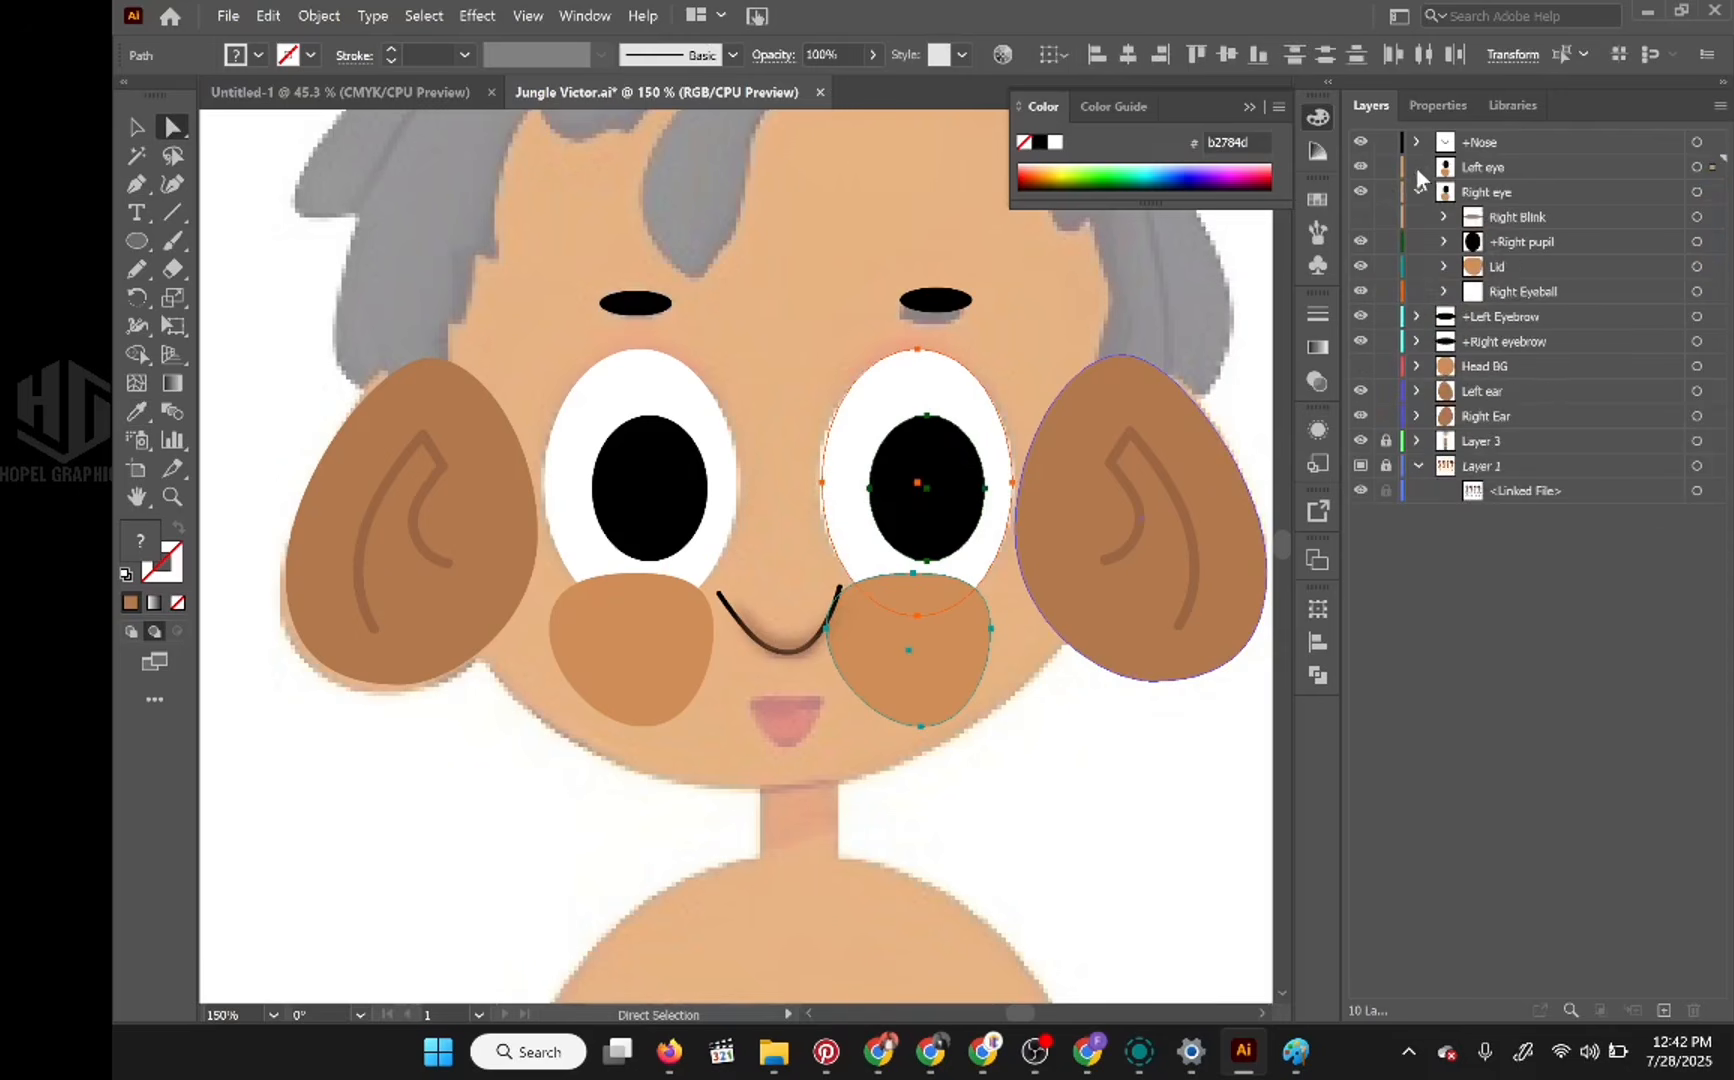
left_click(1362, 366)
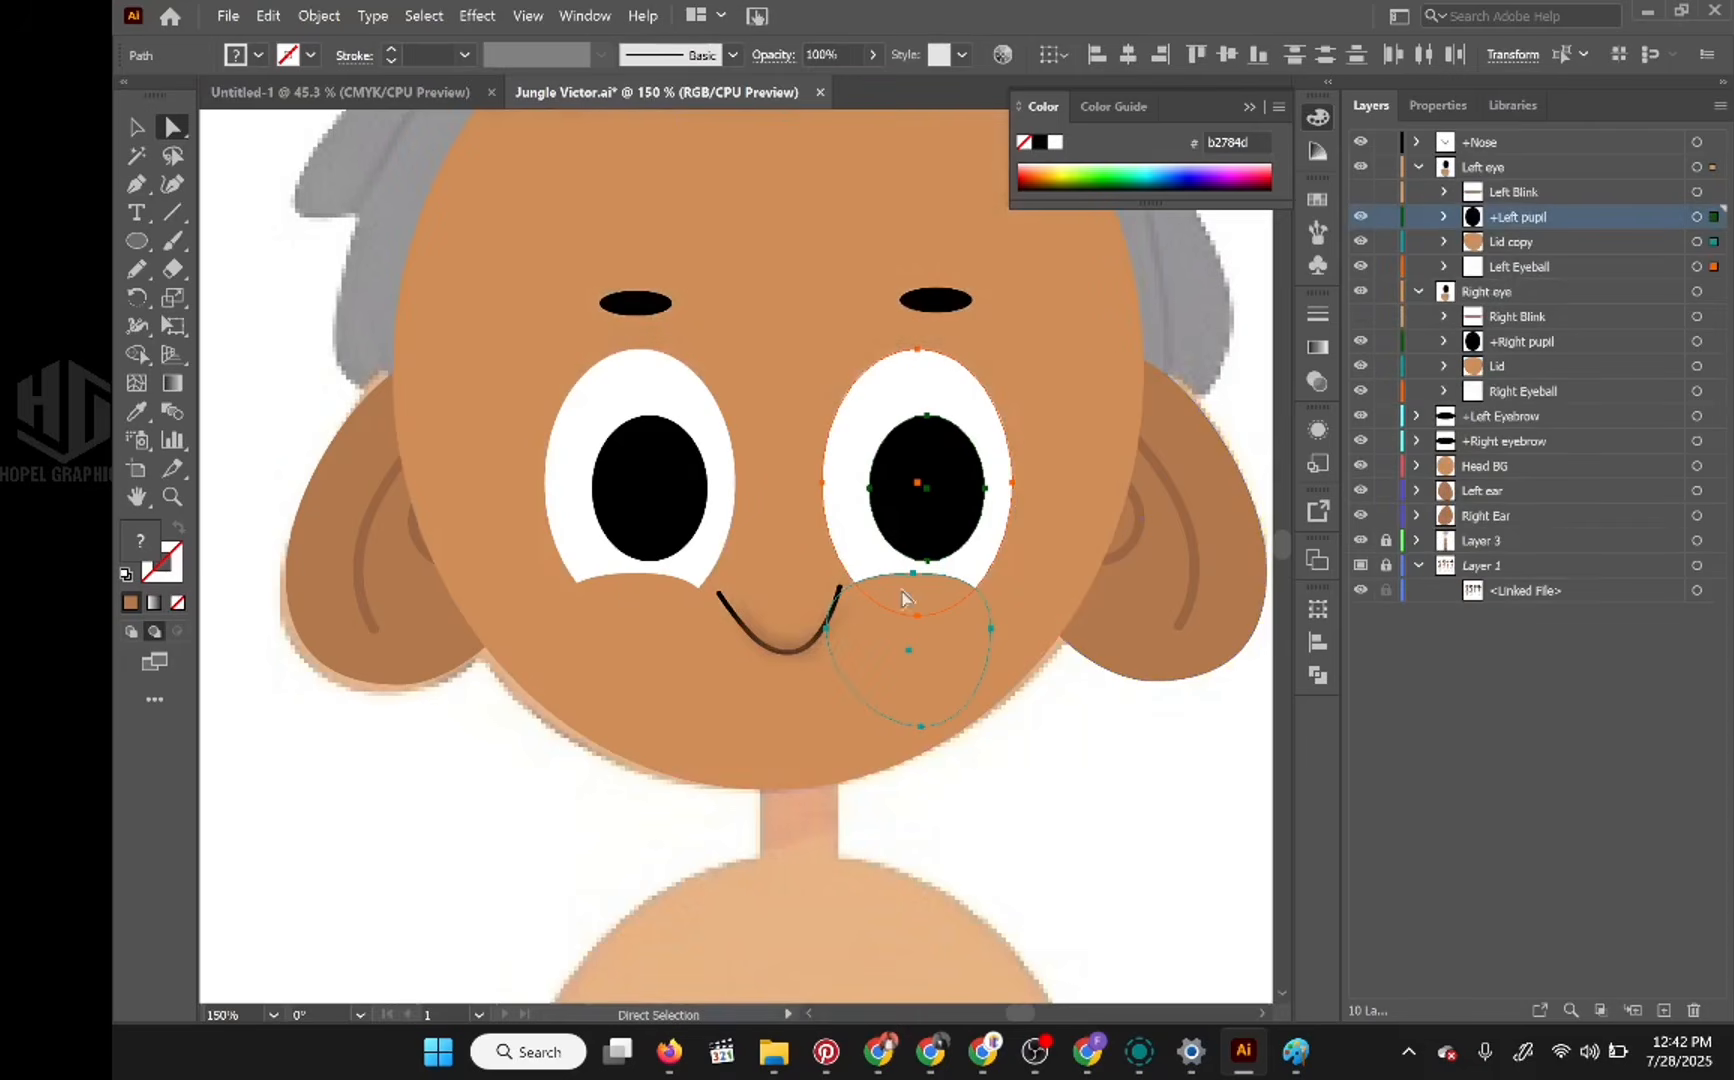
Step: Deselect the eye artwork and examine both eyes against the face and the whole character
key("ctrl+minus")
key("ctrl+minus")
left_click(1068, 666)
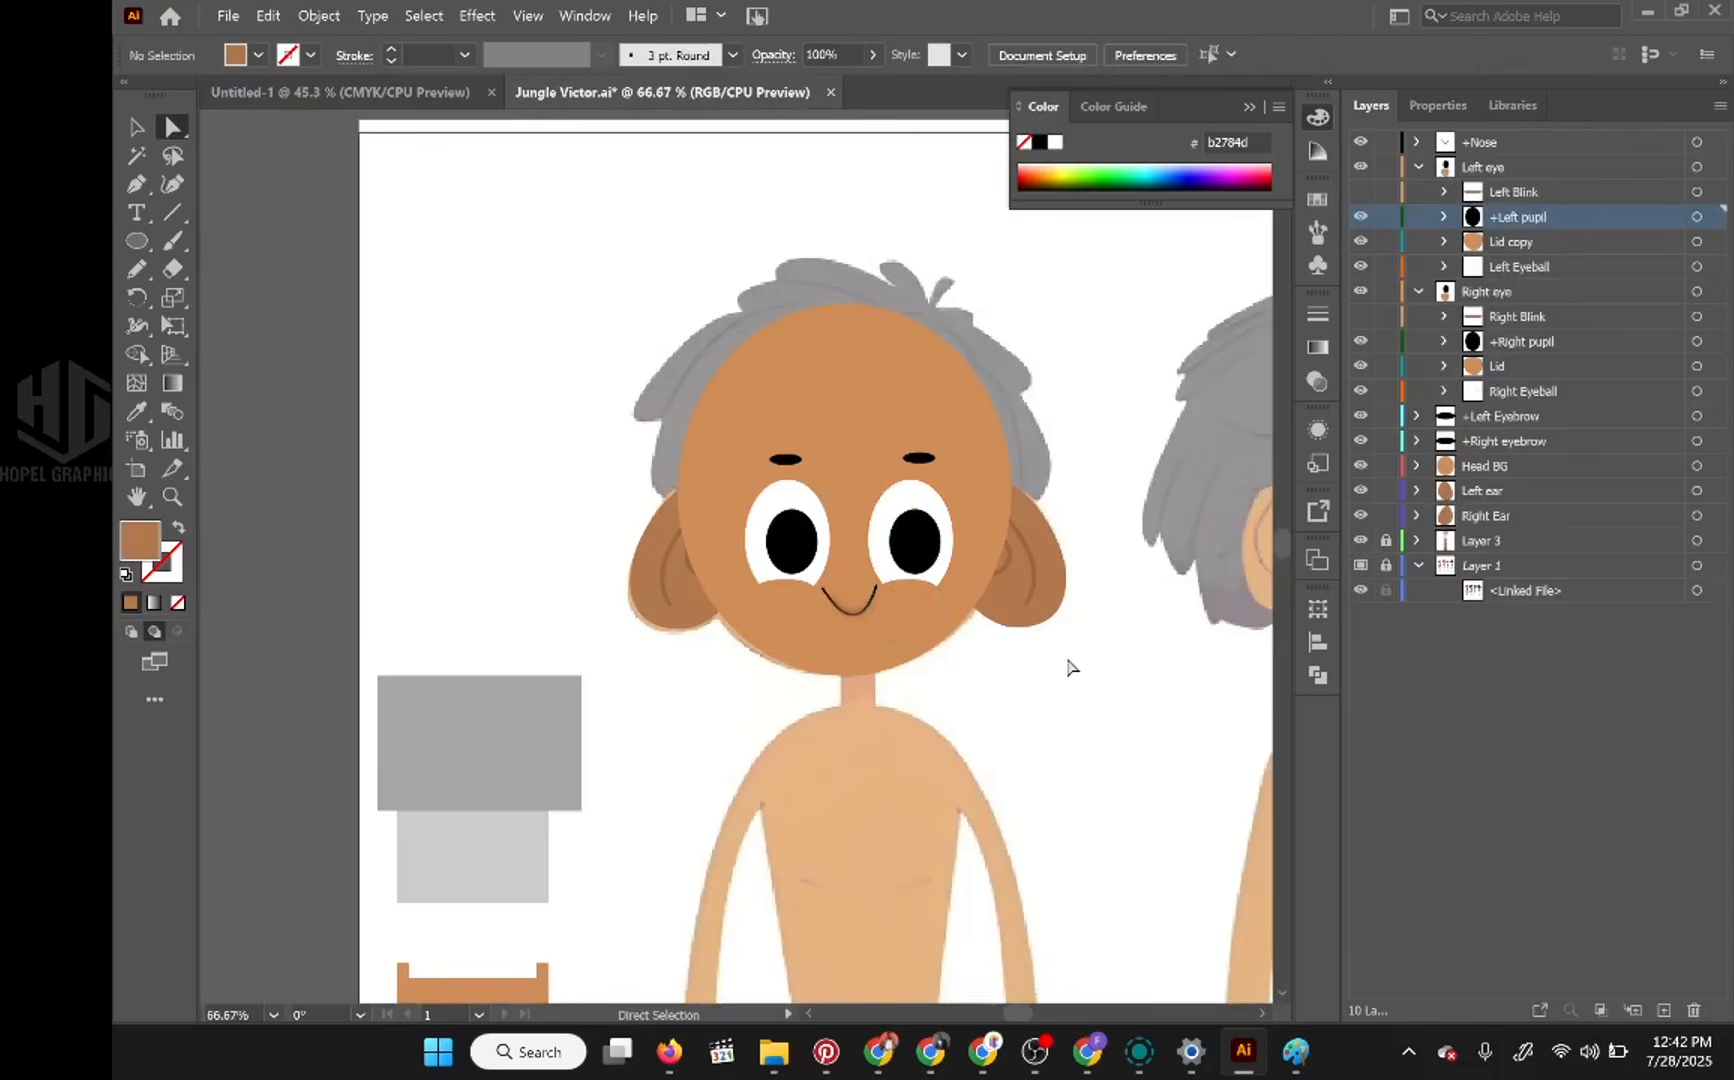
scroll(962, 650, "up", 1)
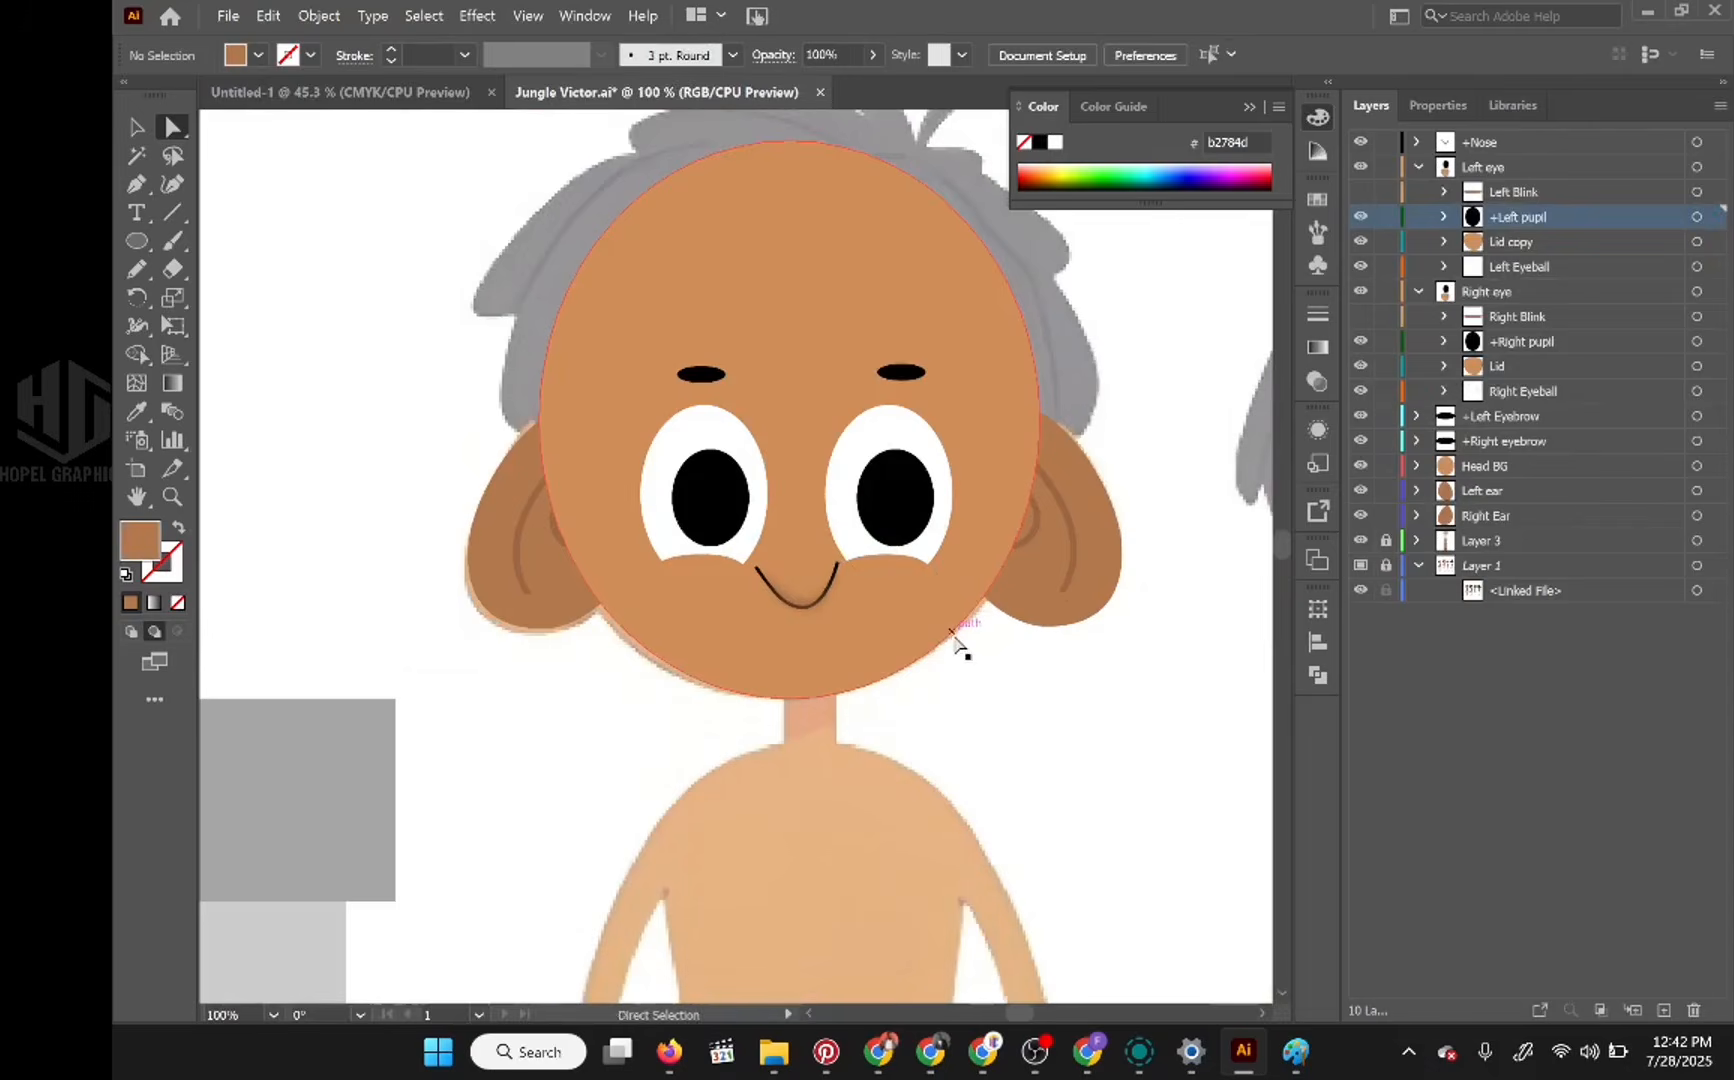
scroll(955, 645, "up", 1)
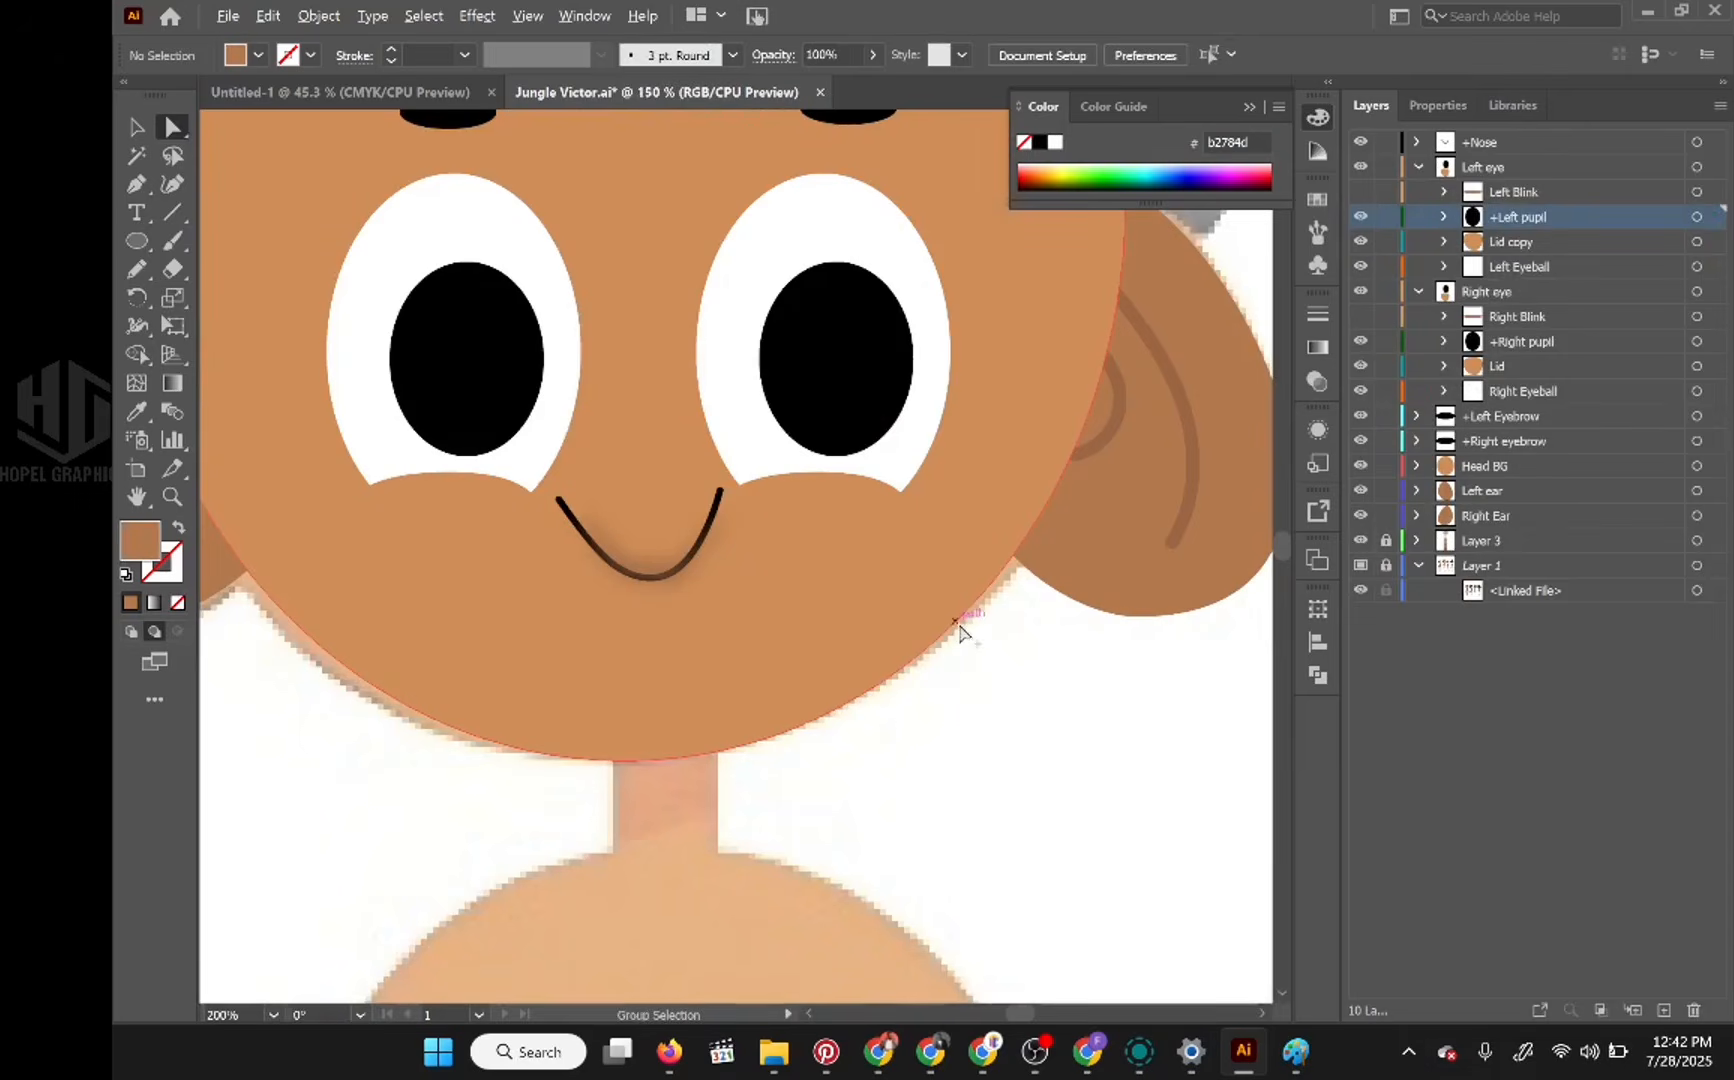
scroll(960, 632, "down", 1)
scroll(964, 625, "down", 1)
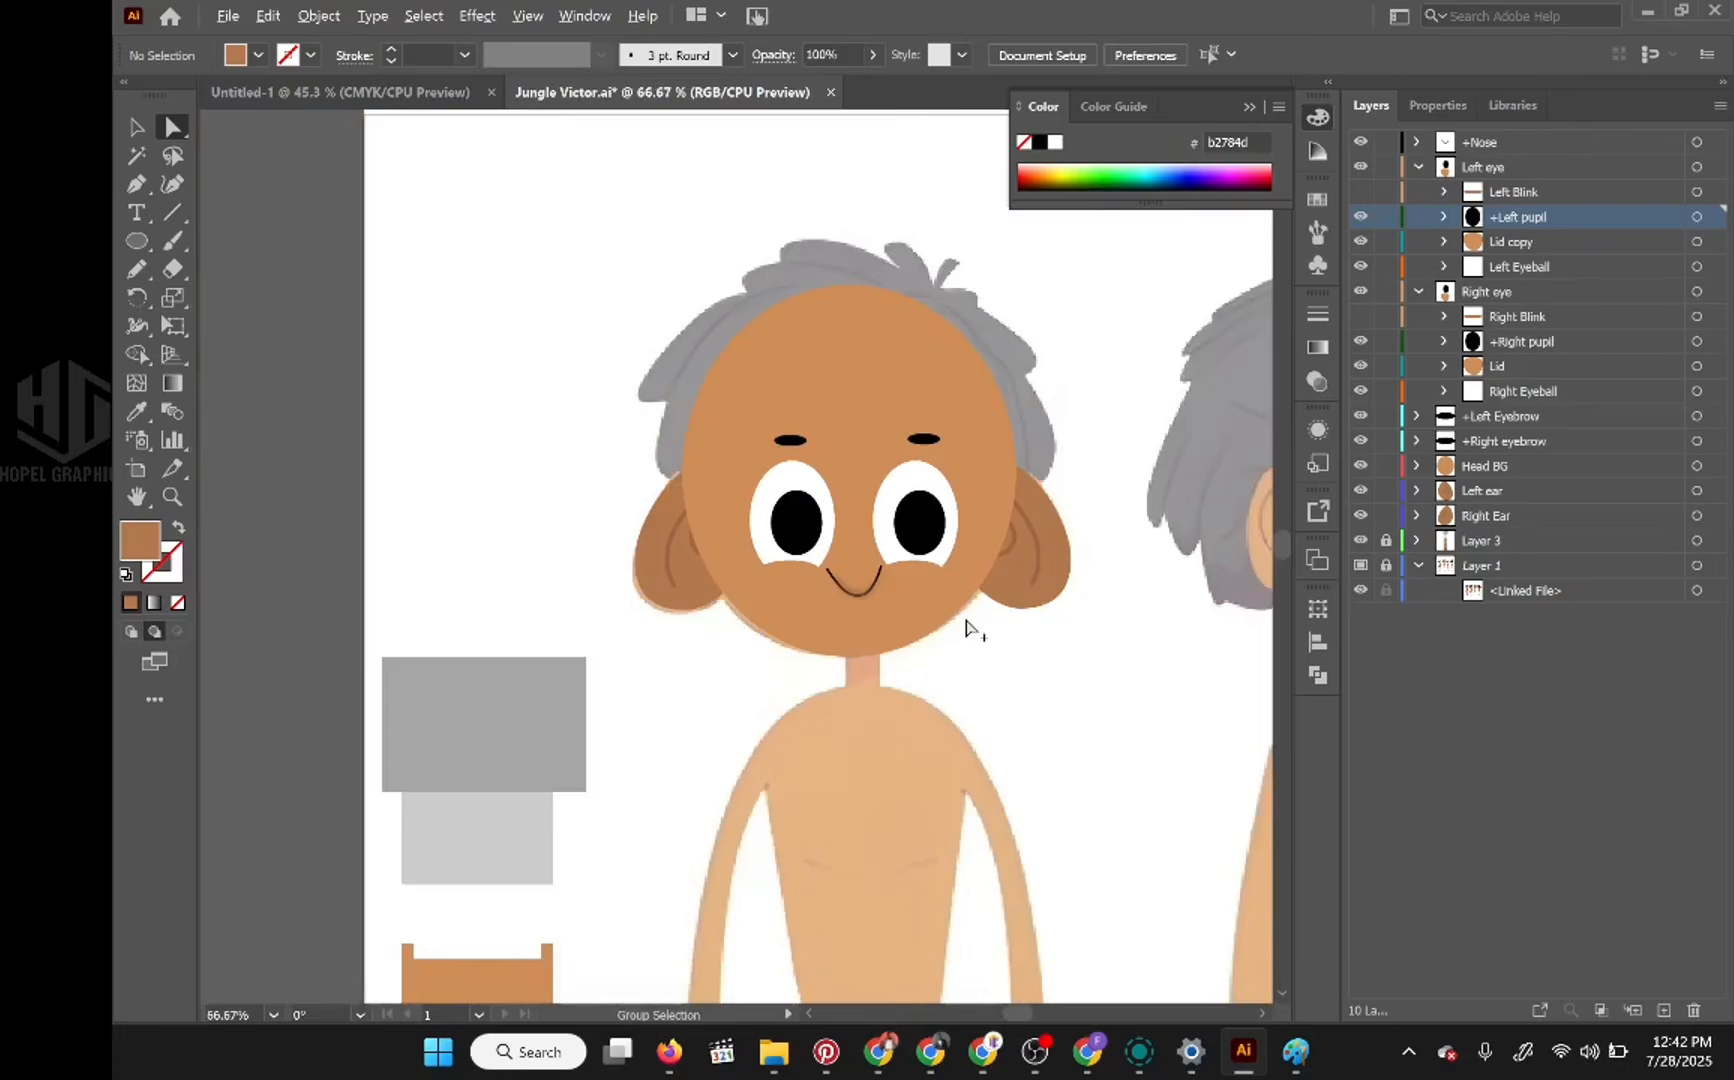
scroll(968, 625, "down", 1)
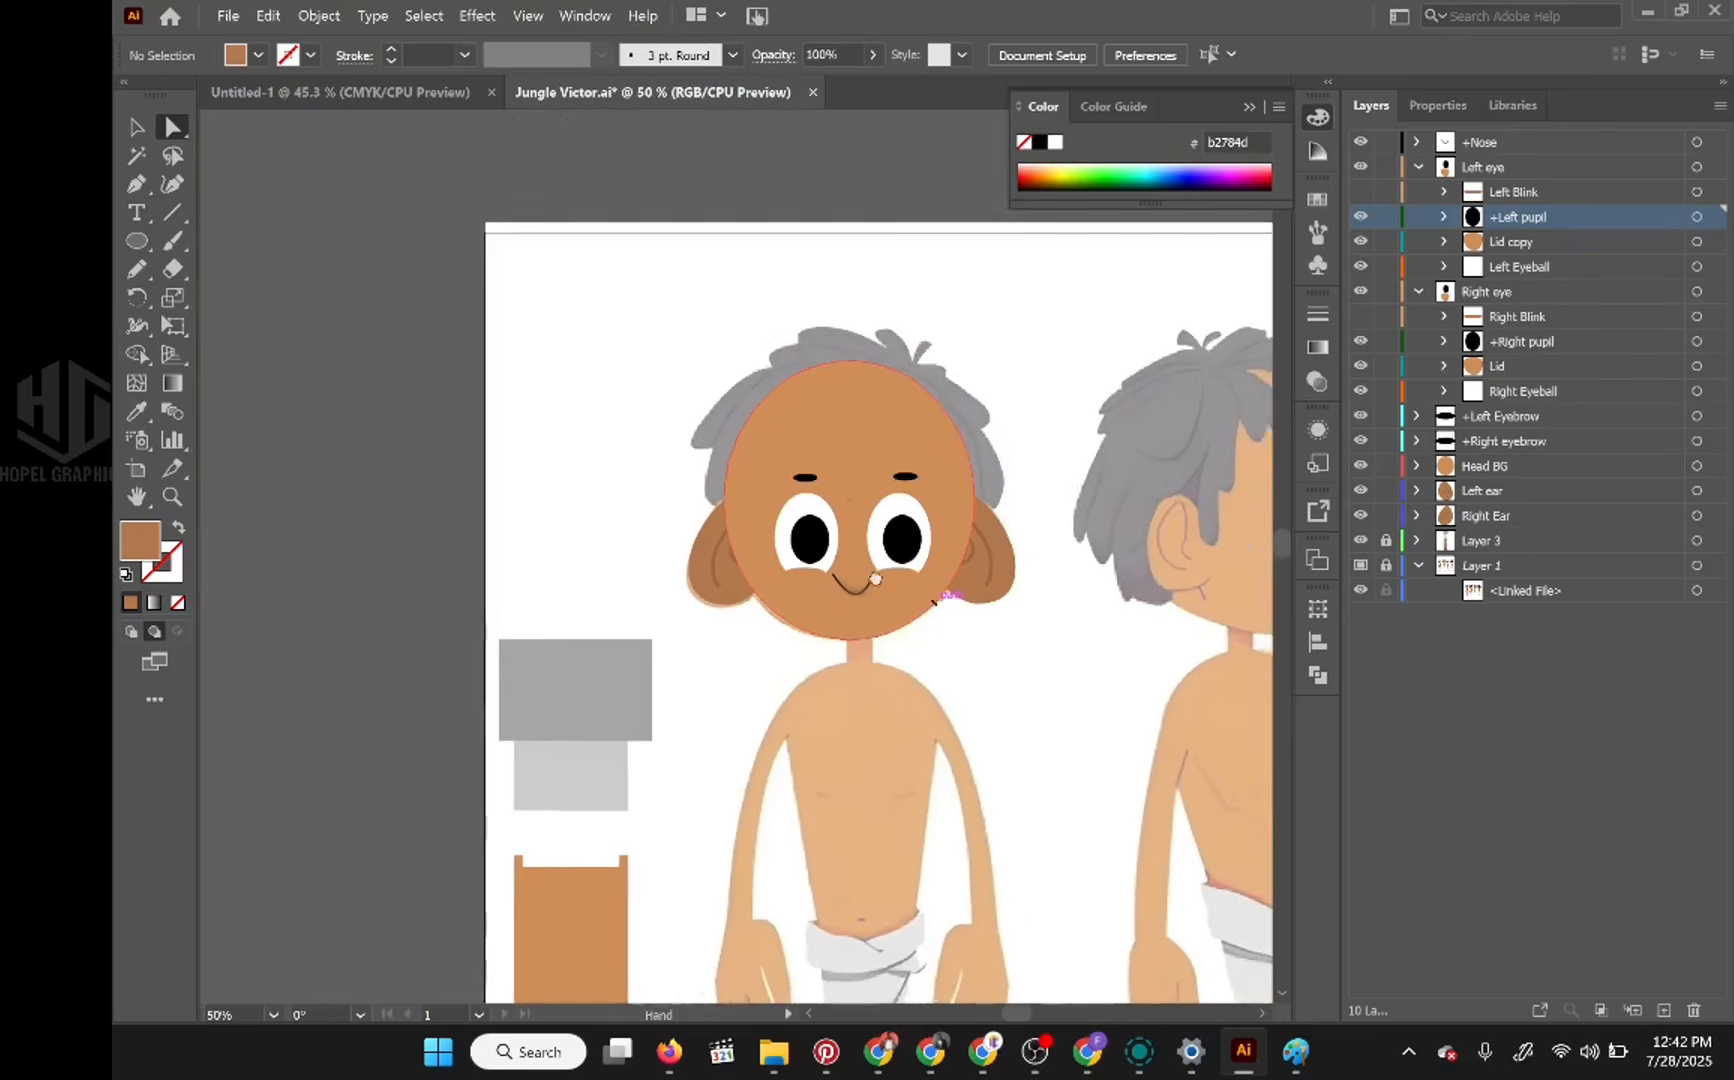
left_click_drag(935, 600, 863, 576)
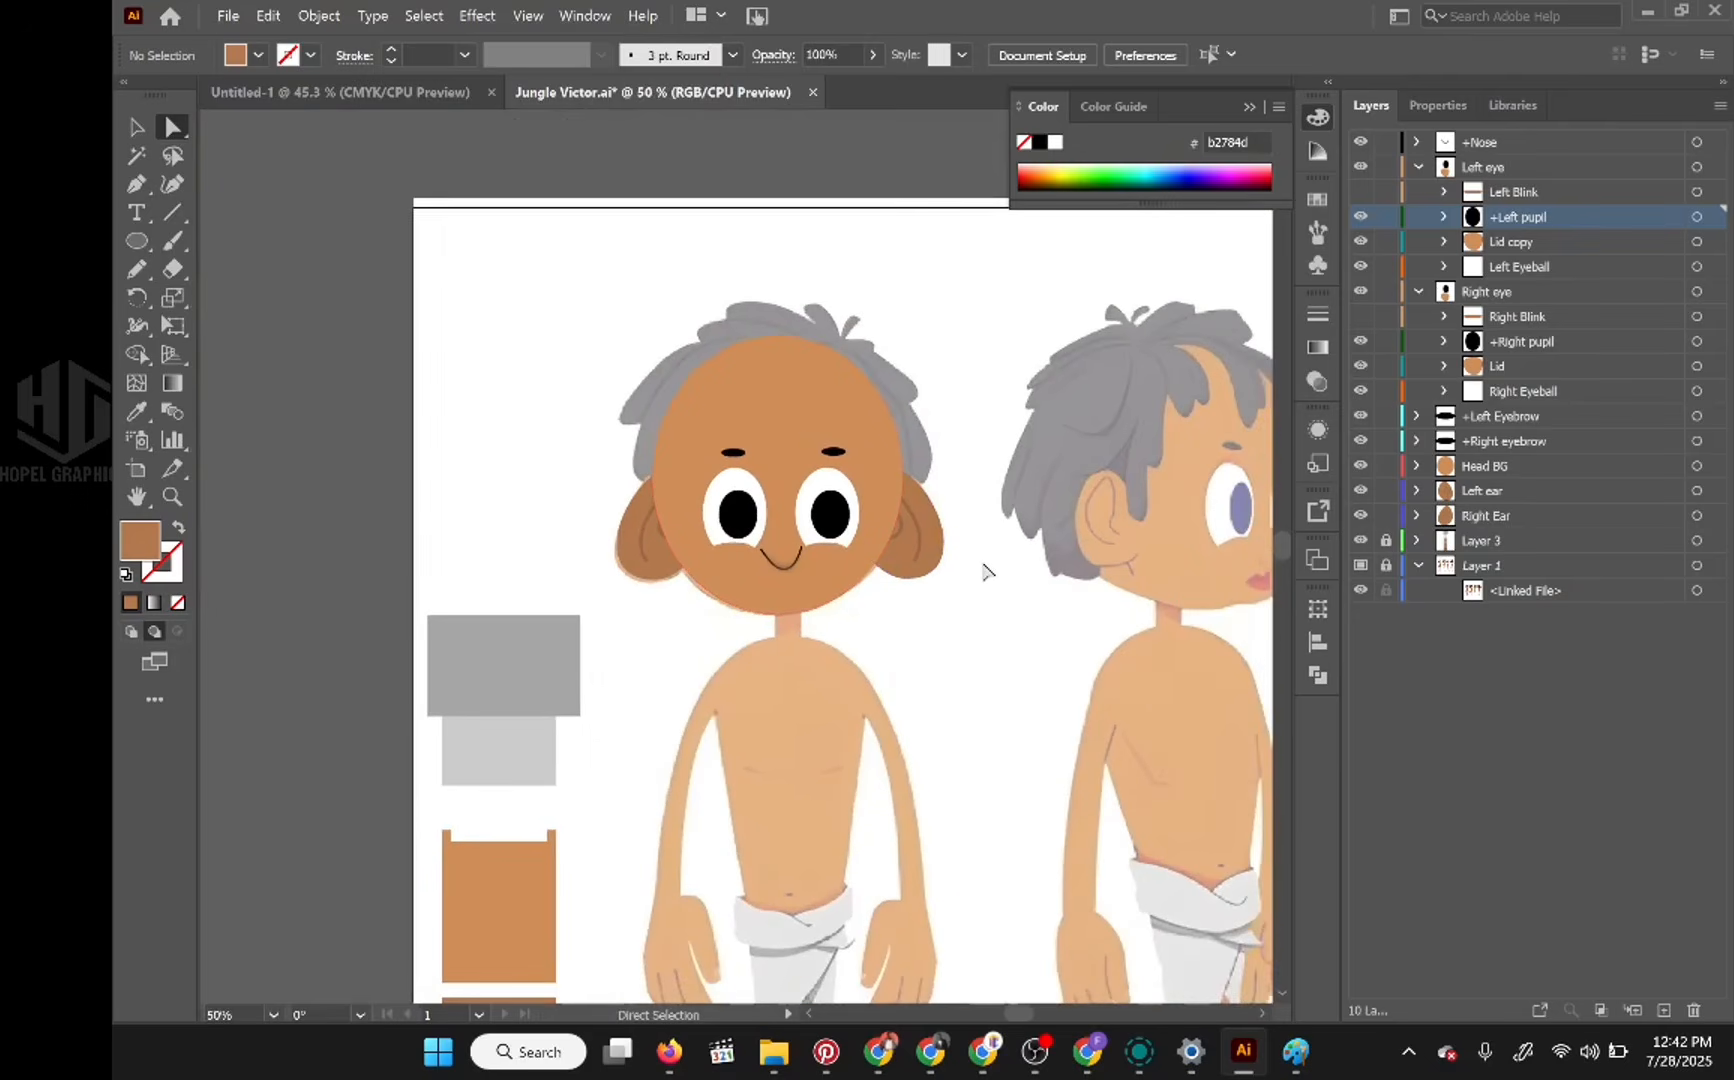
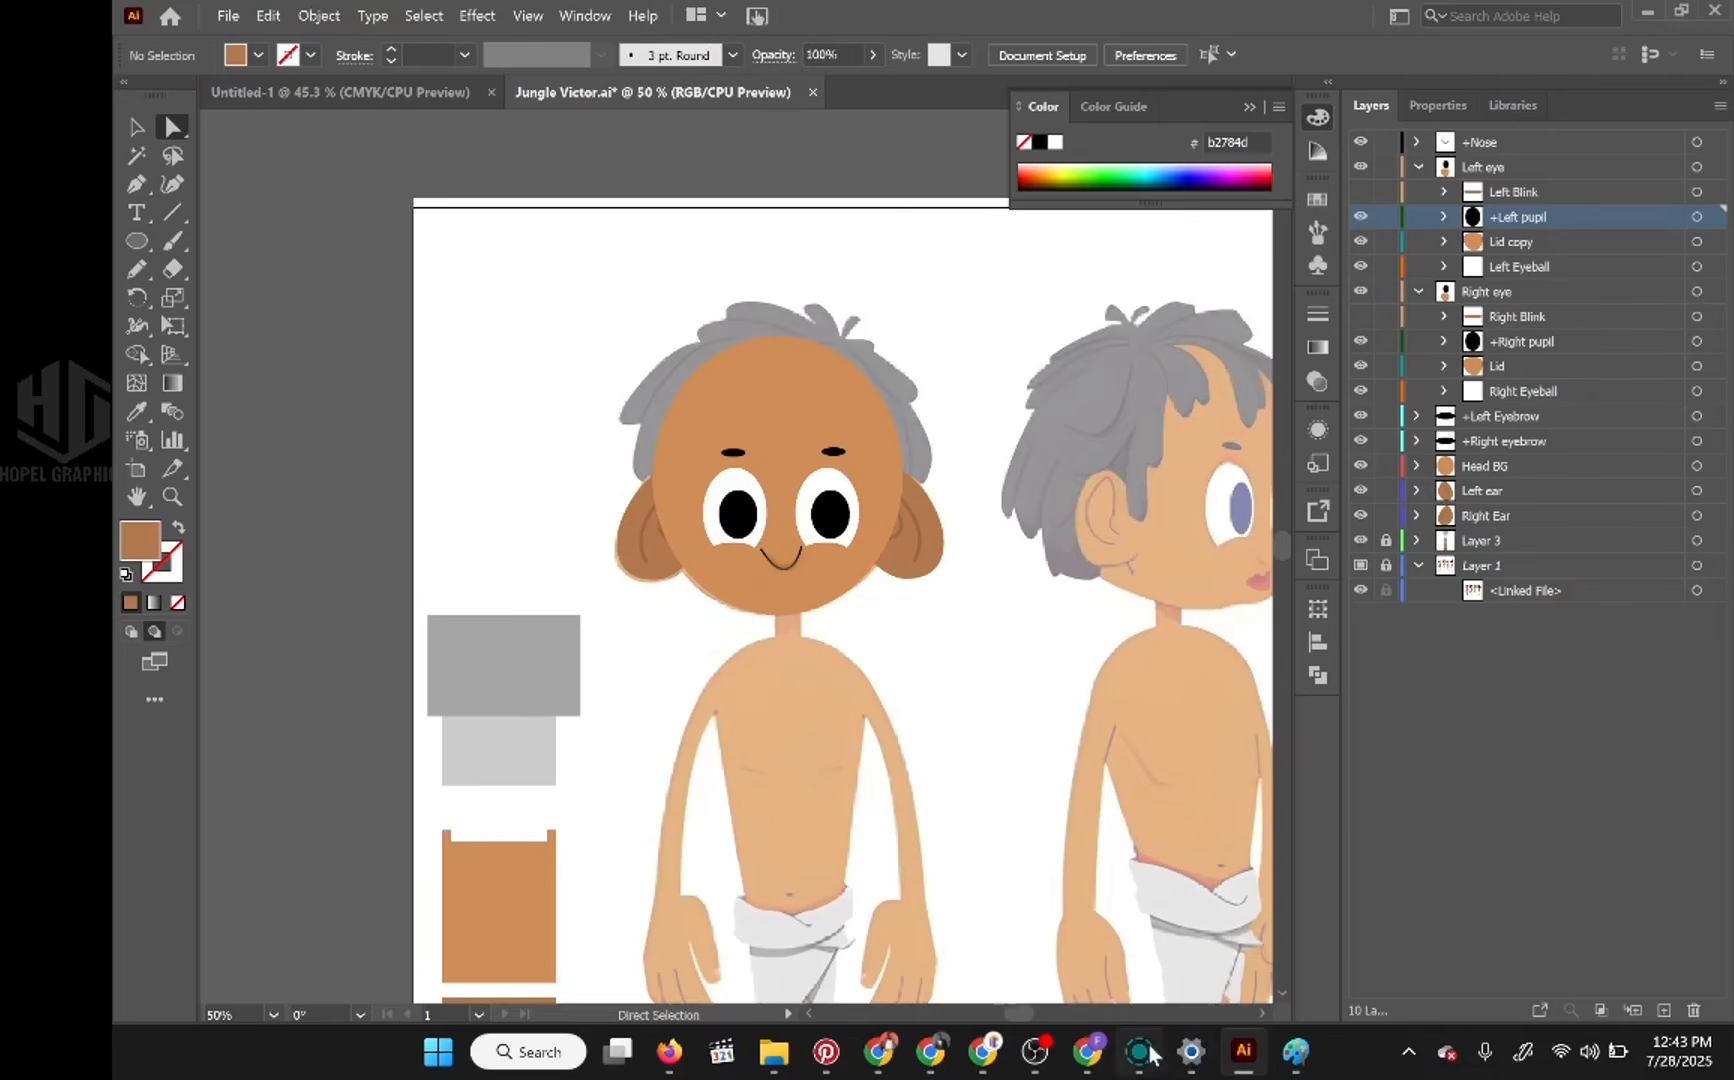
Step: Look through the recent files for a character with ready-made mouth shapes and open Fish.ai
mouse_move(1108, 1050)
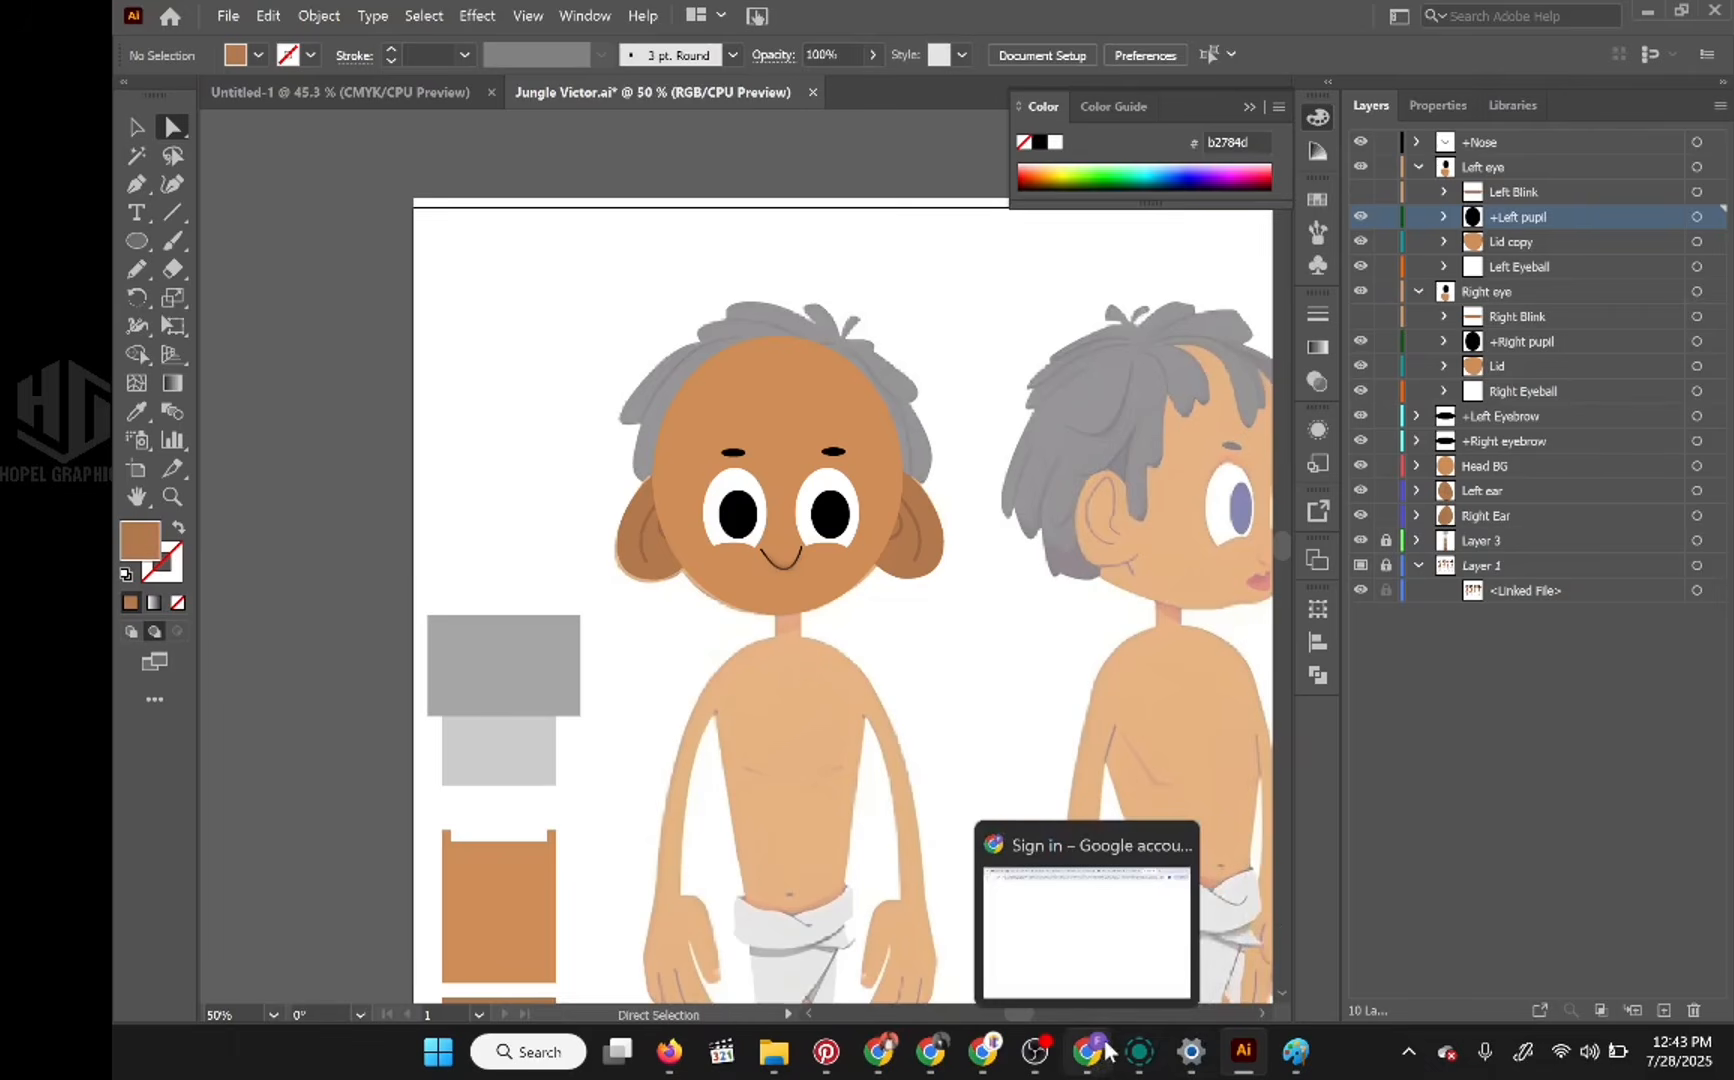
mouse_move(940, 1058)
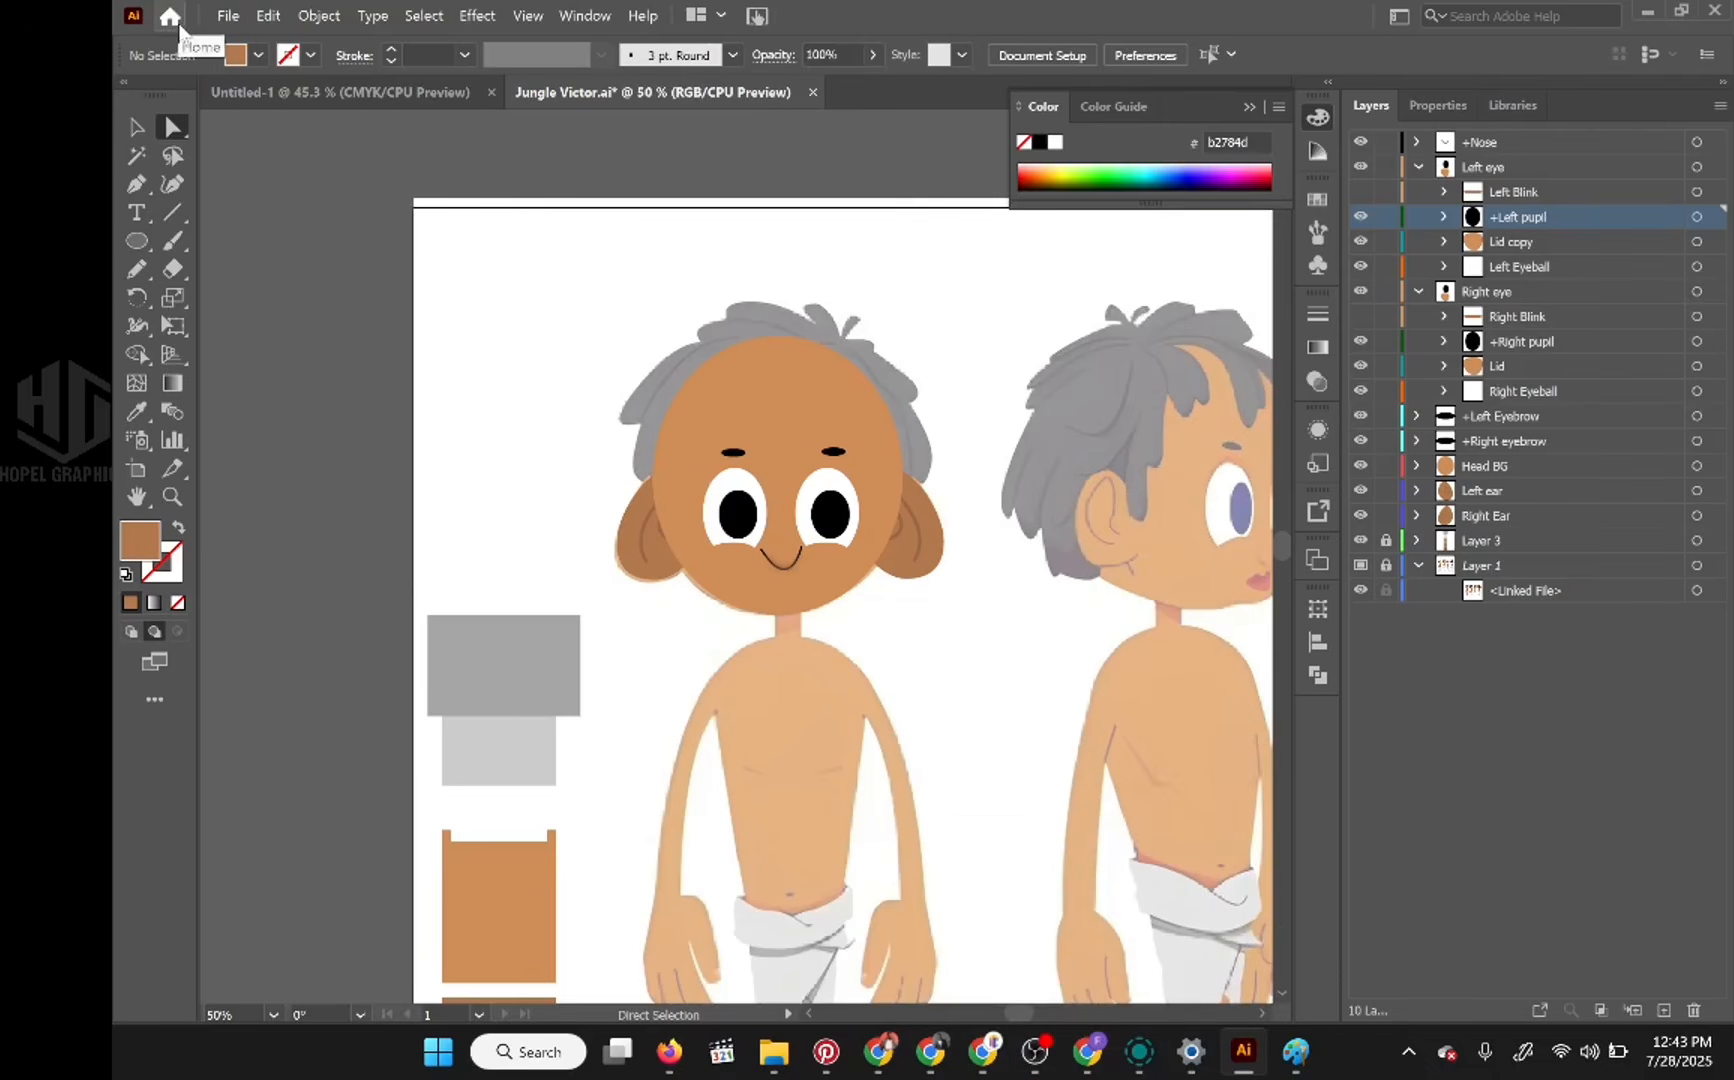
left_click(180, 24)
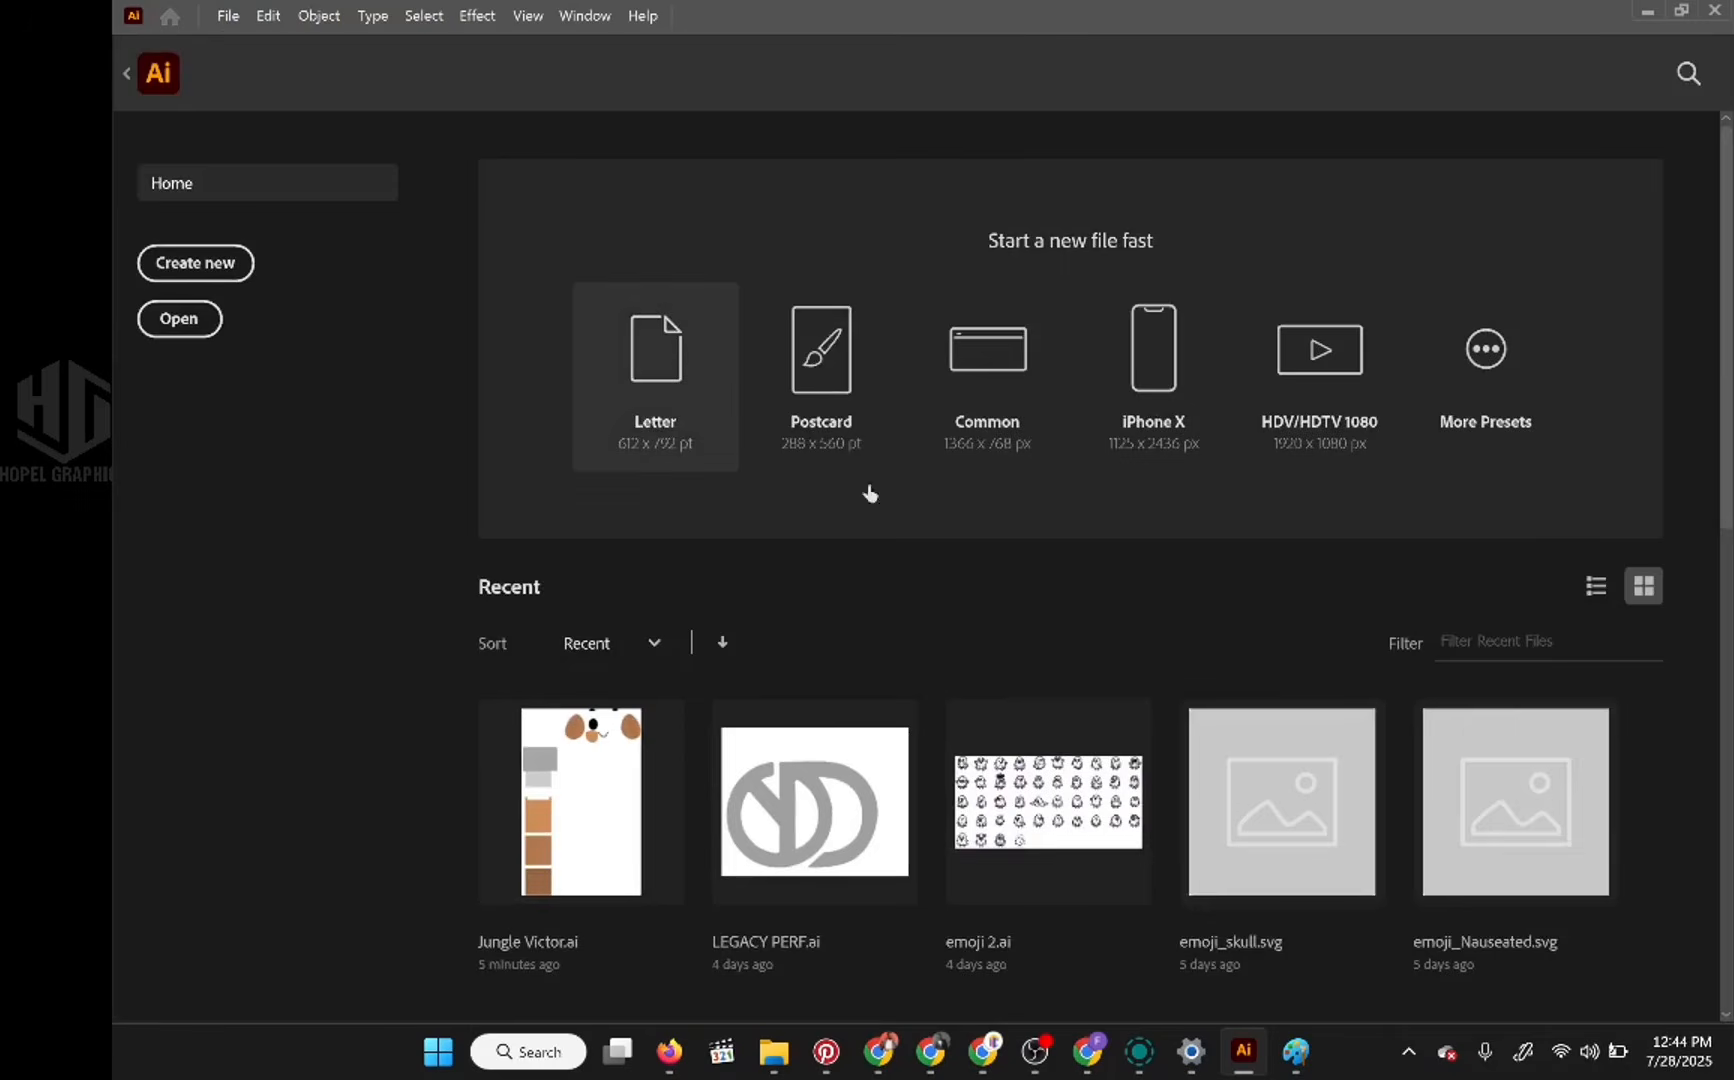
scroll(1072, 695, "down", 8)
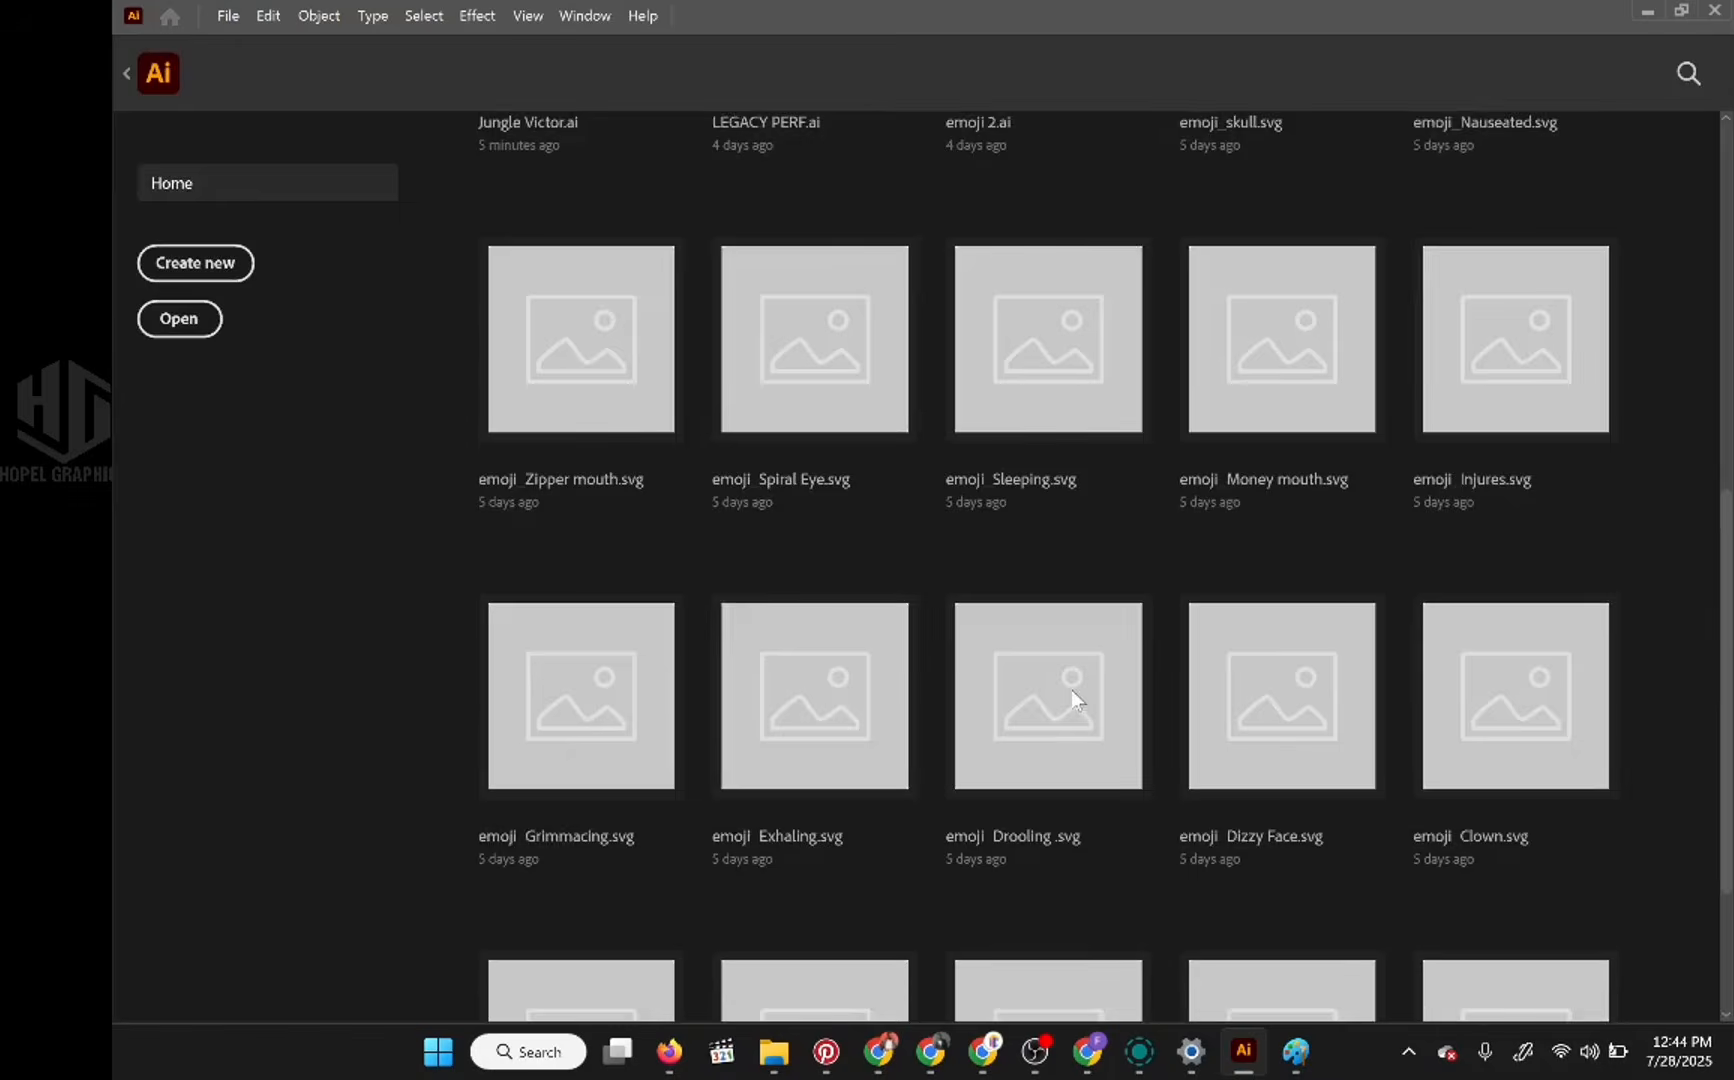
scroll(1072, 690, "down", 3)
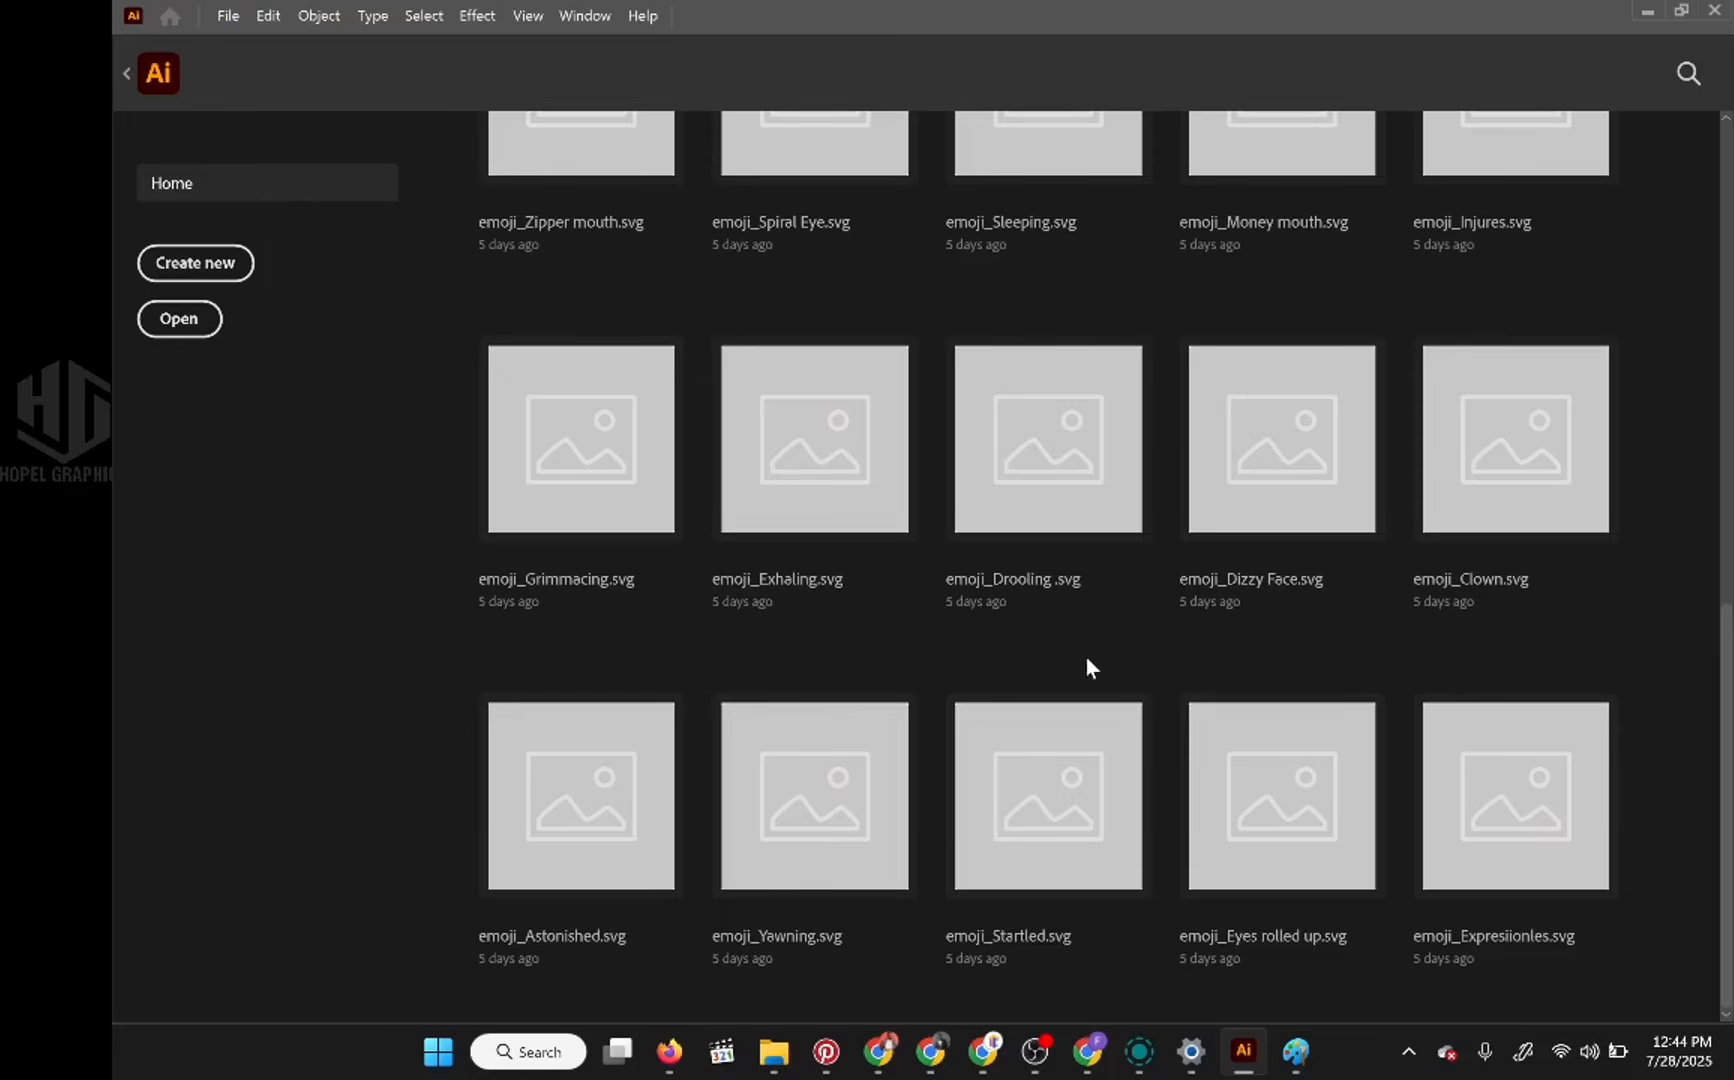
scroll(1114, 645, "up", 7)
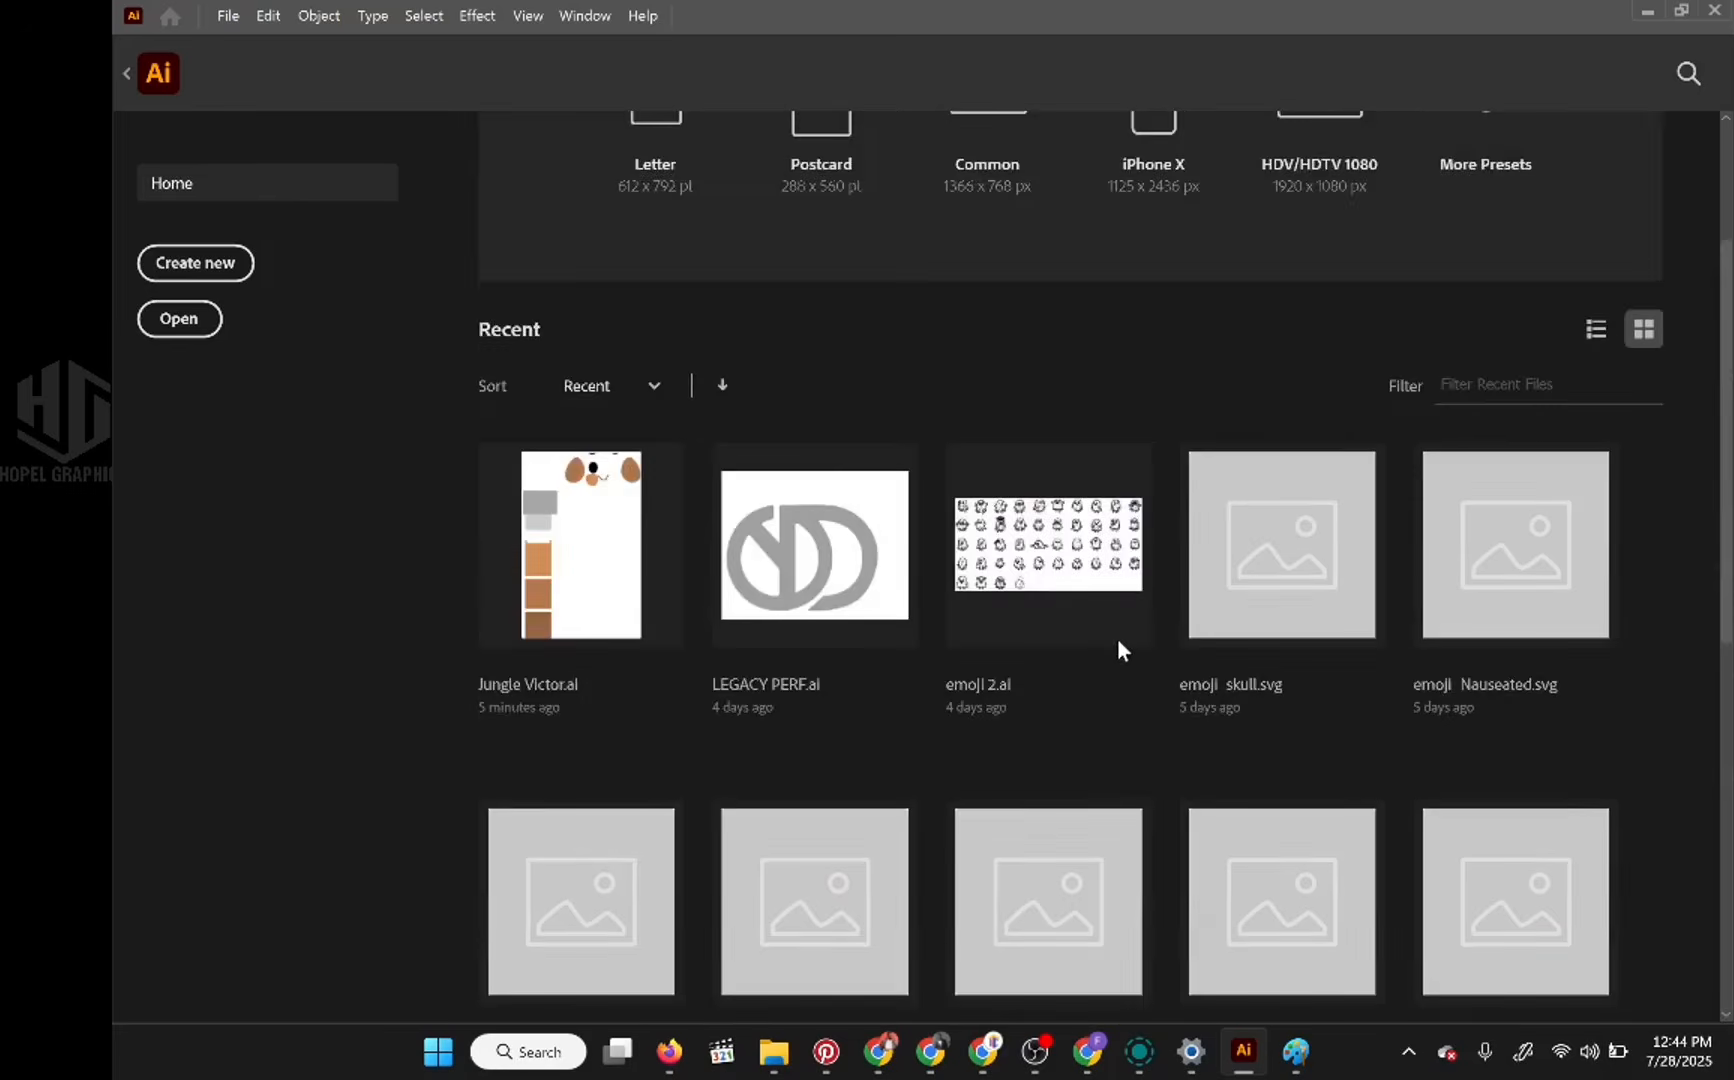
scroll(1120, 645, "down", 7)
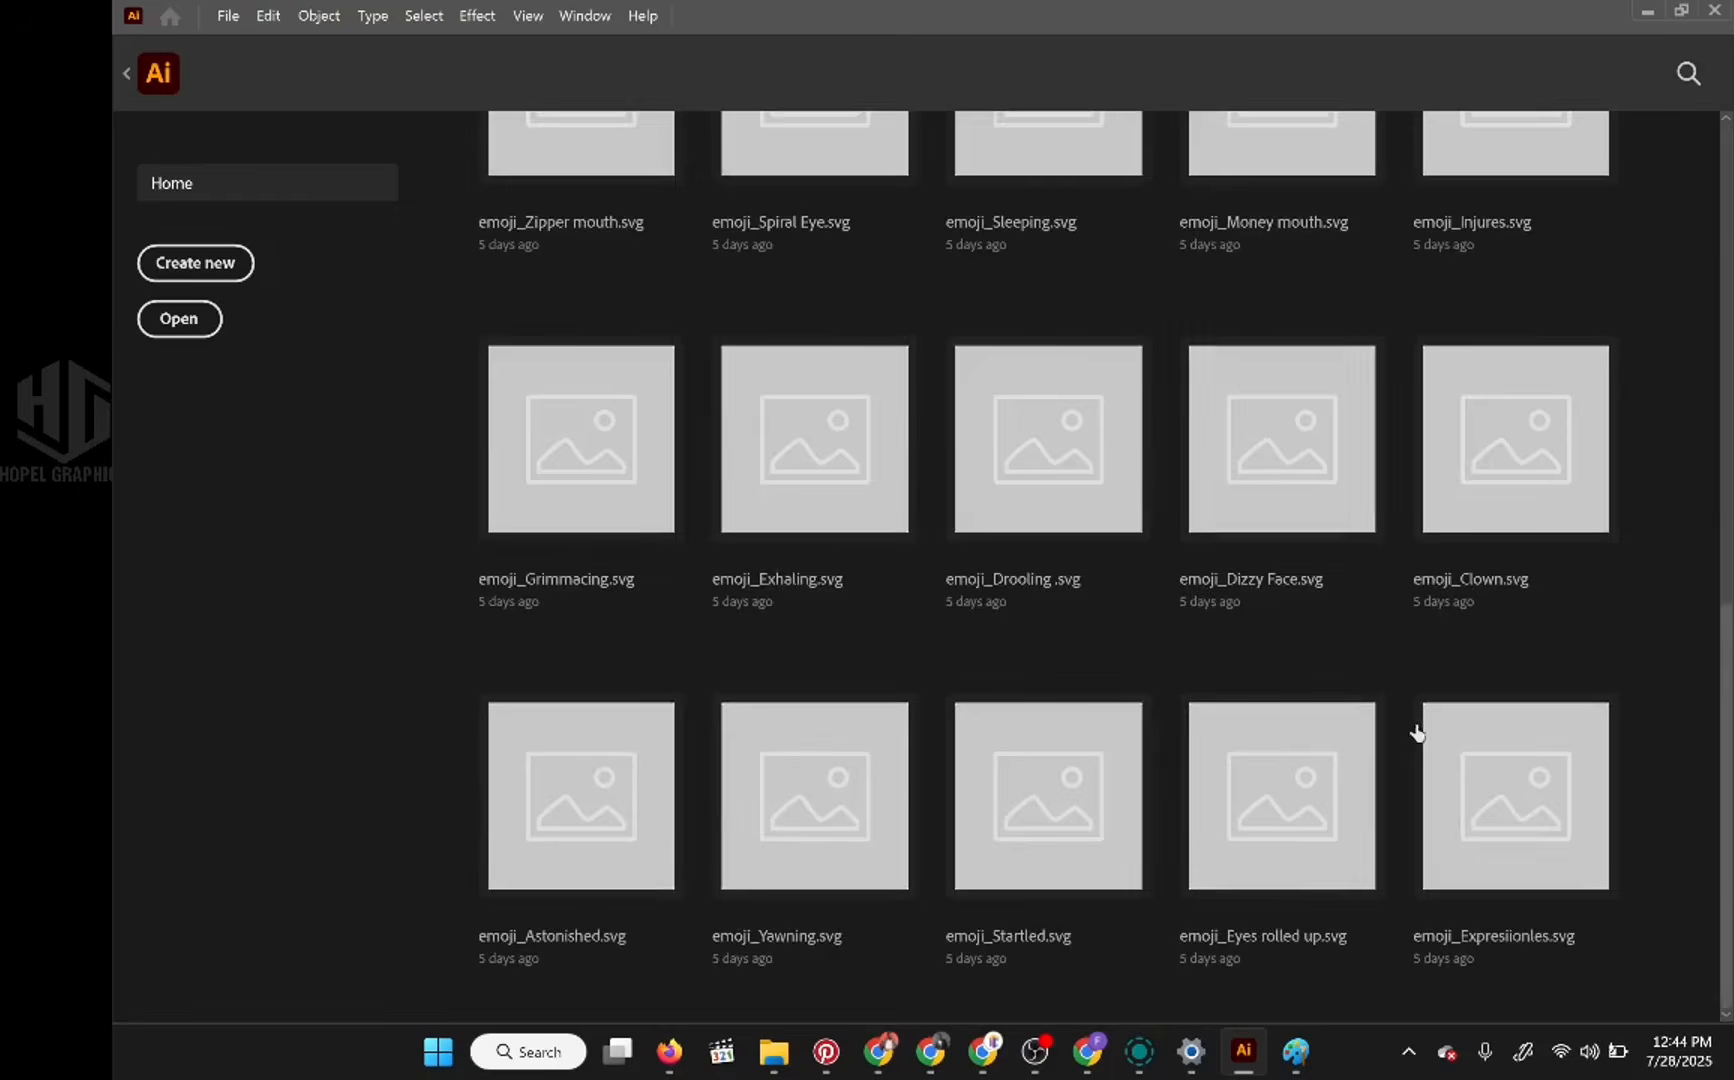
scroll(1414, 728, "up", 10)
left_click(228, 16)
left_click(275, 93)
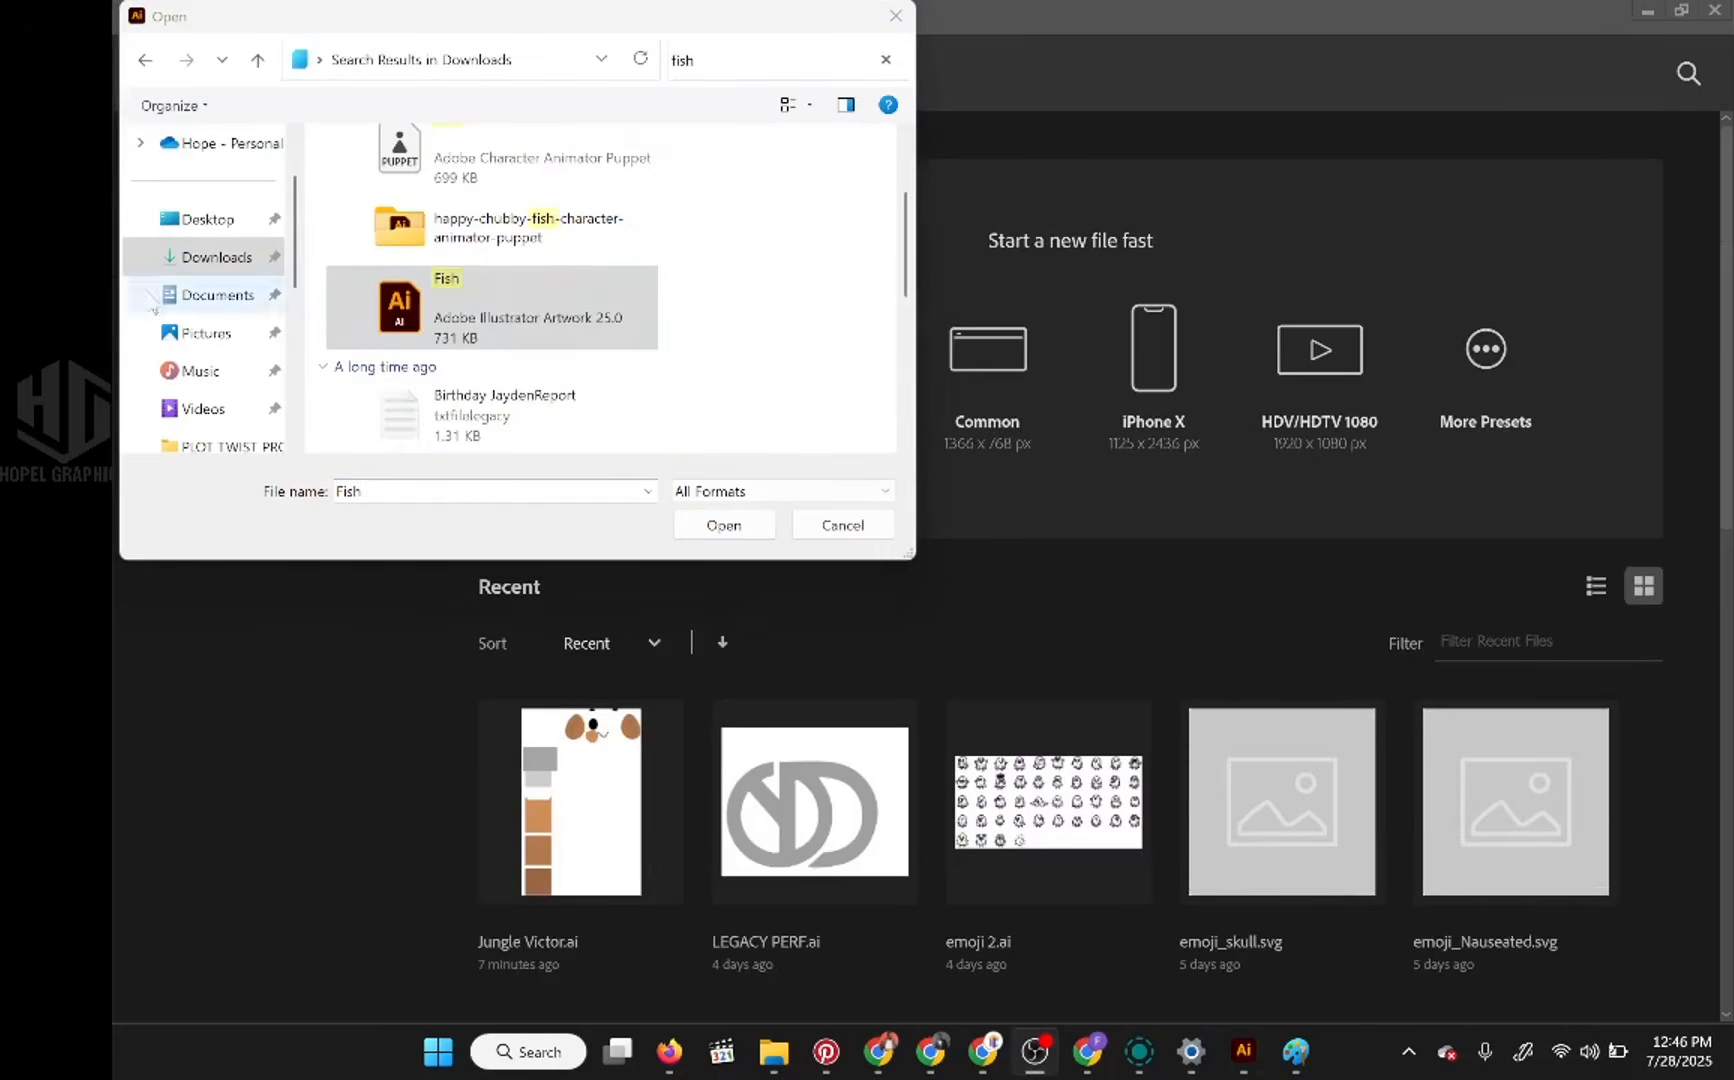
left_click(724, 525)
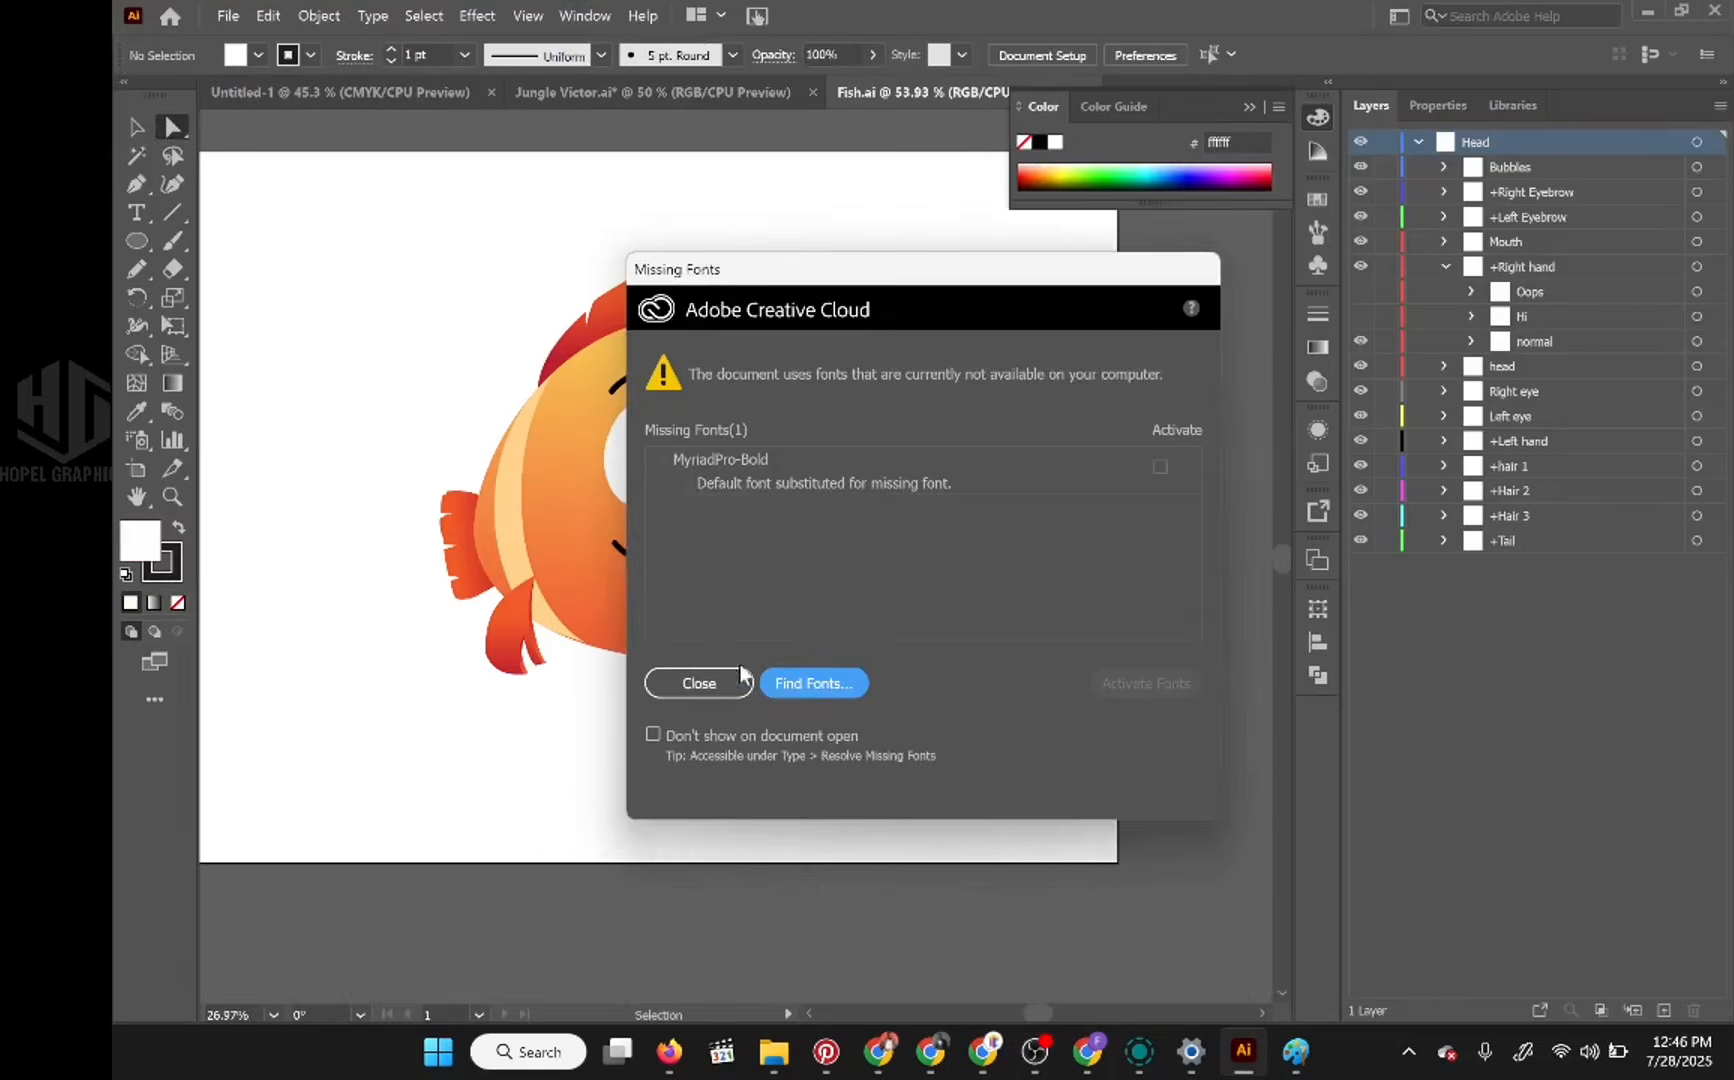
left_click(740, 676)
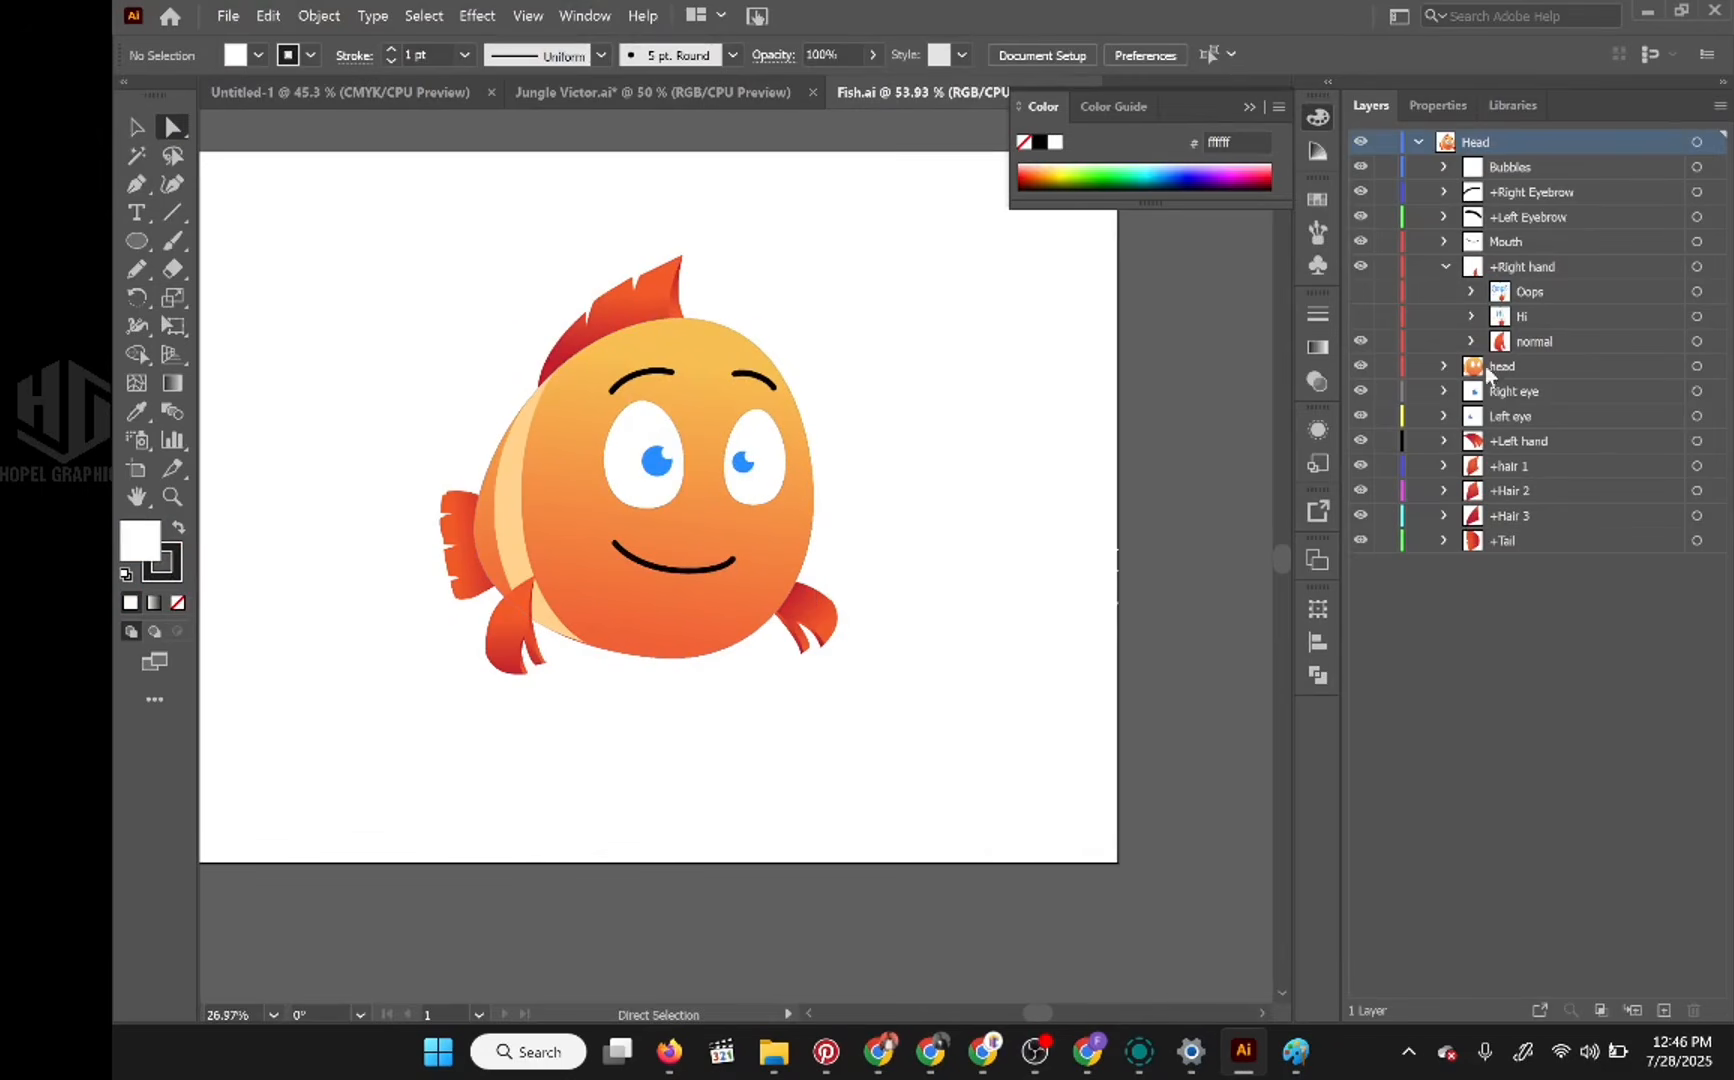
Step: Make every mouth shape in the fish's Mouth layer visible and select all of the layer's artwork
left_click(1443, 241)
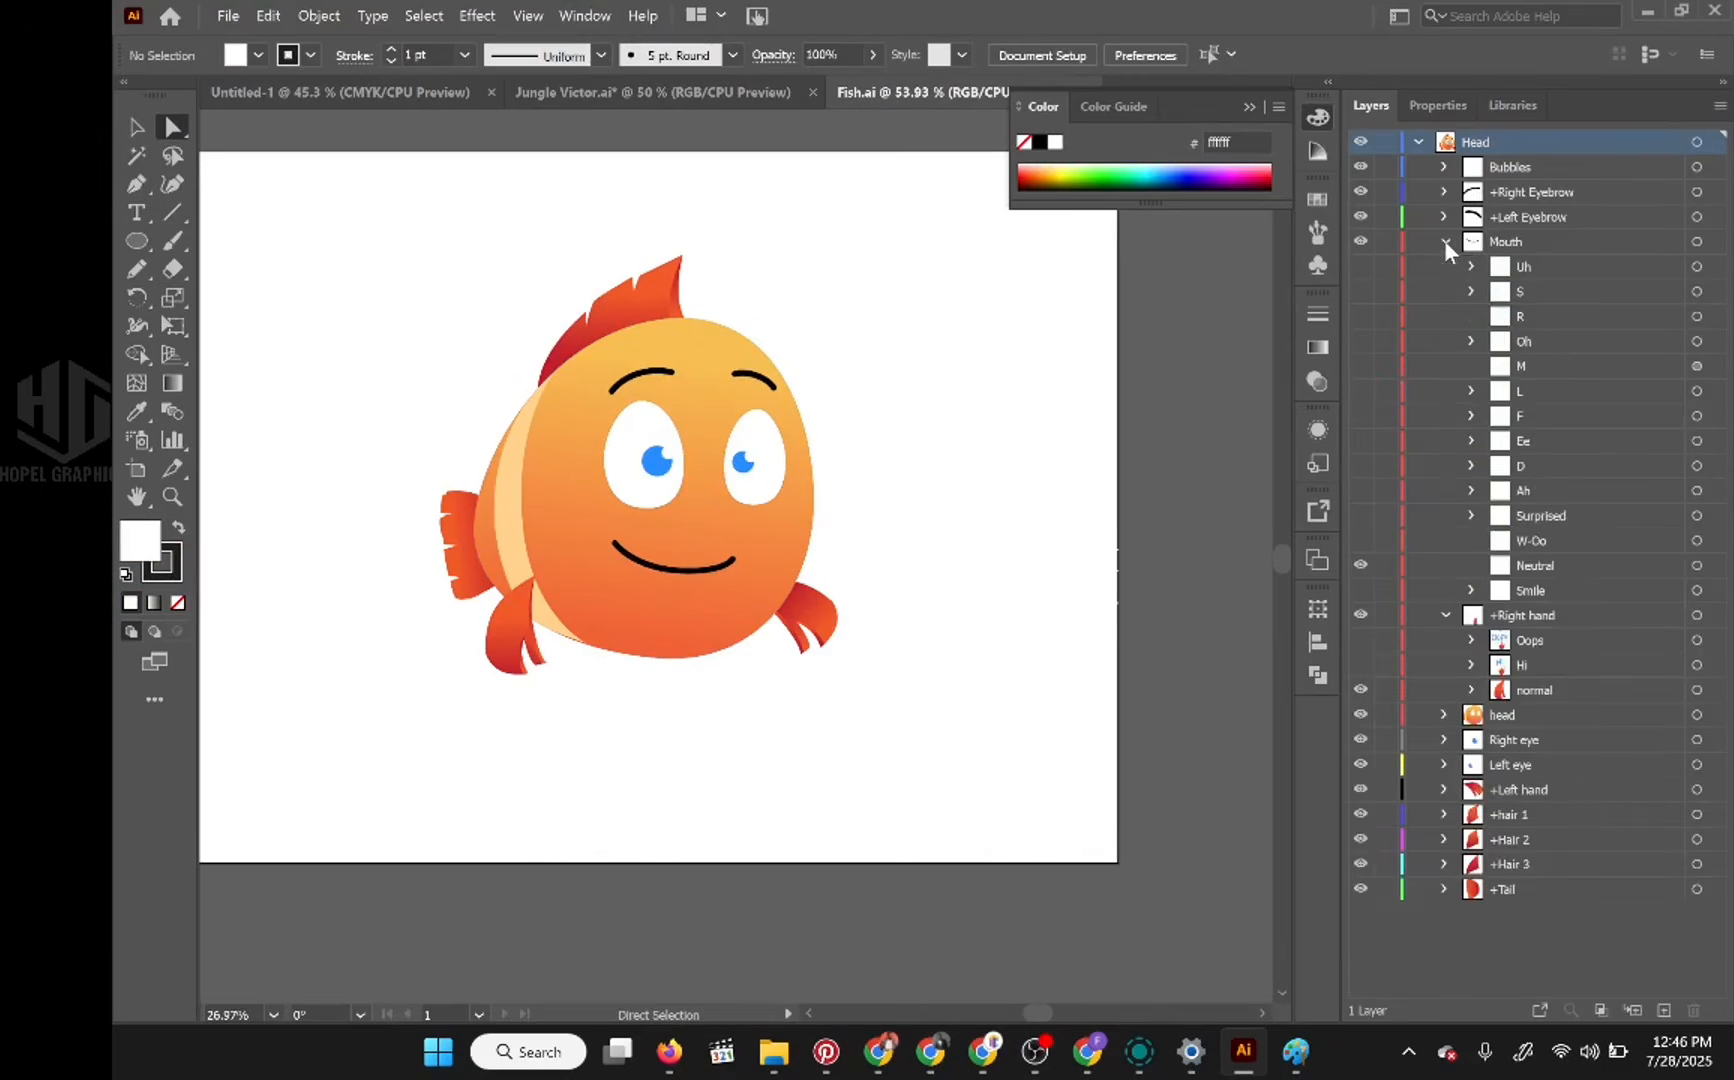
left_click_drag(1362, 268, 1361, 594)
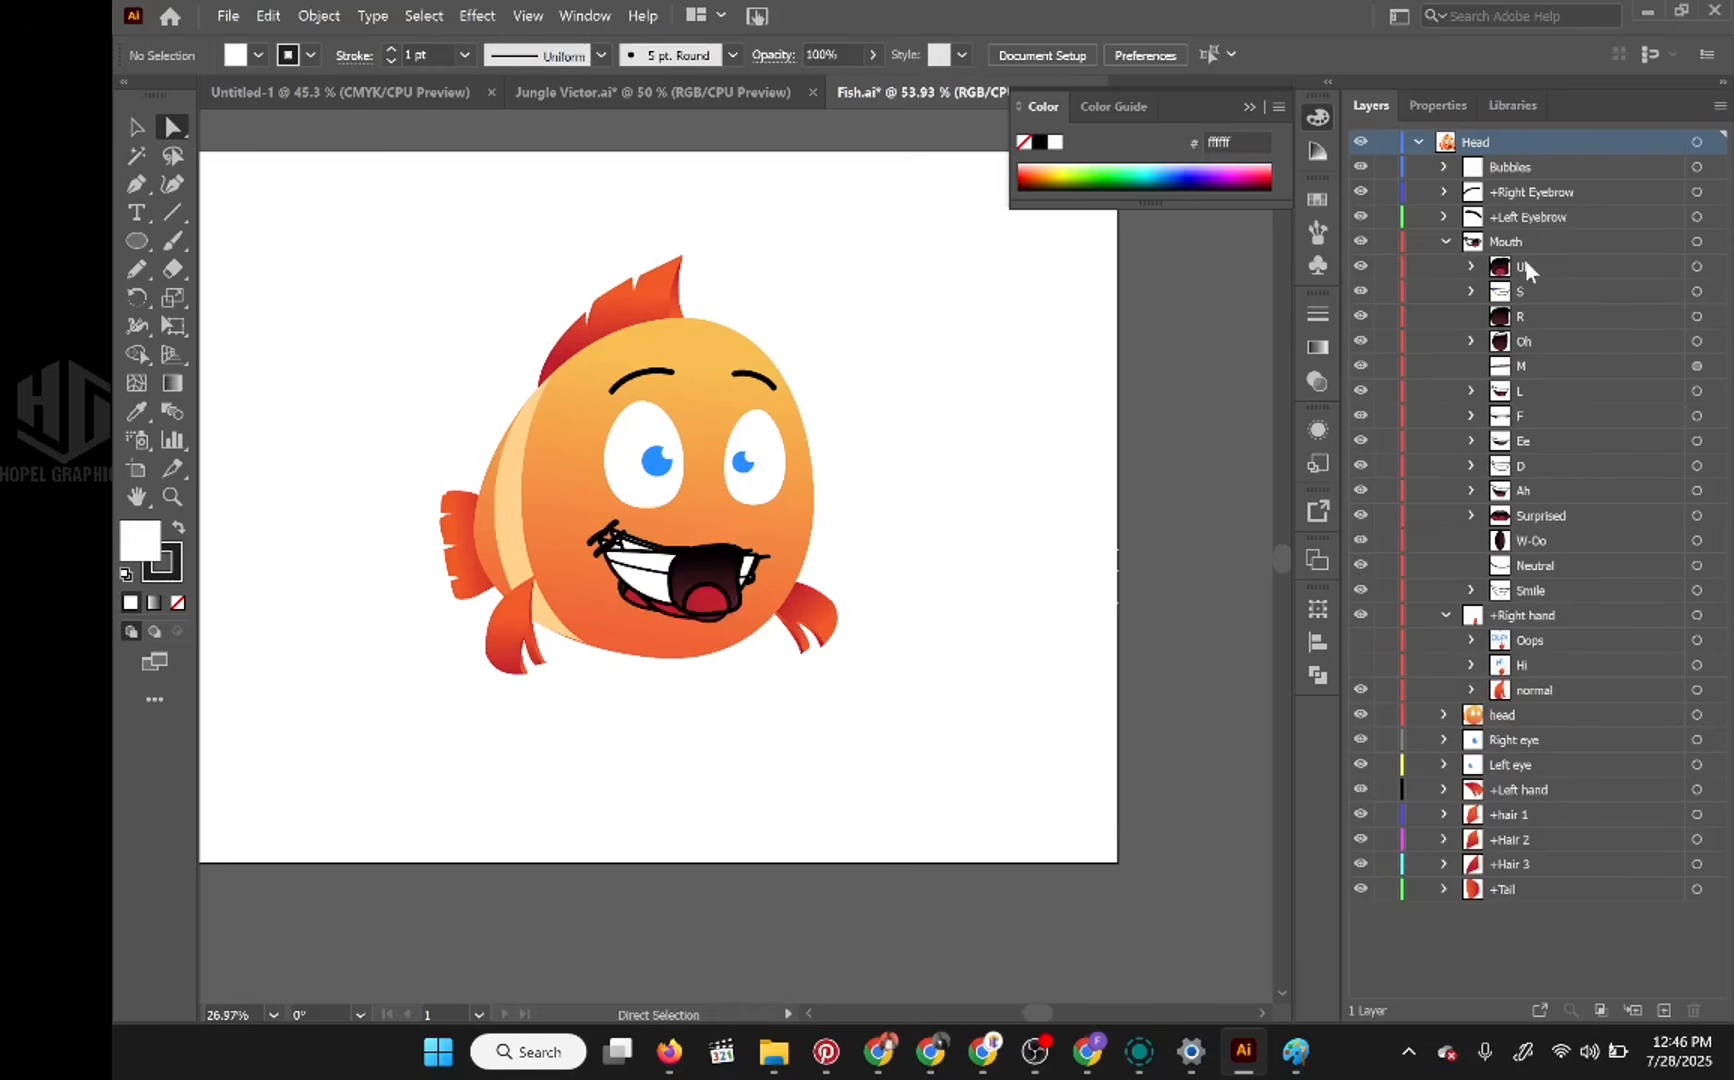
left_click(1697, 243)
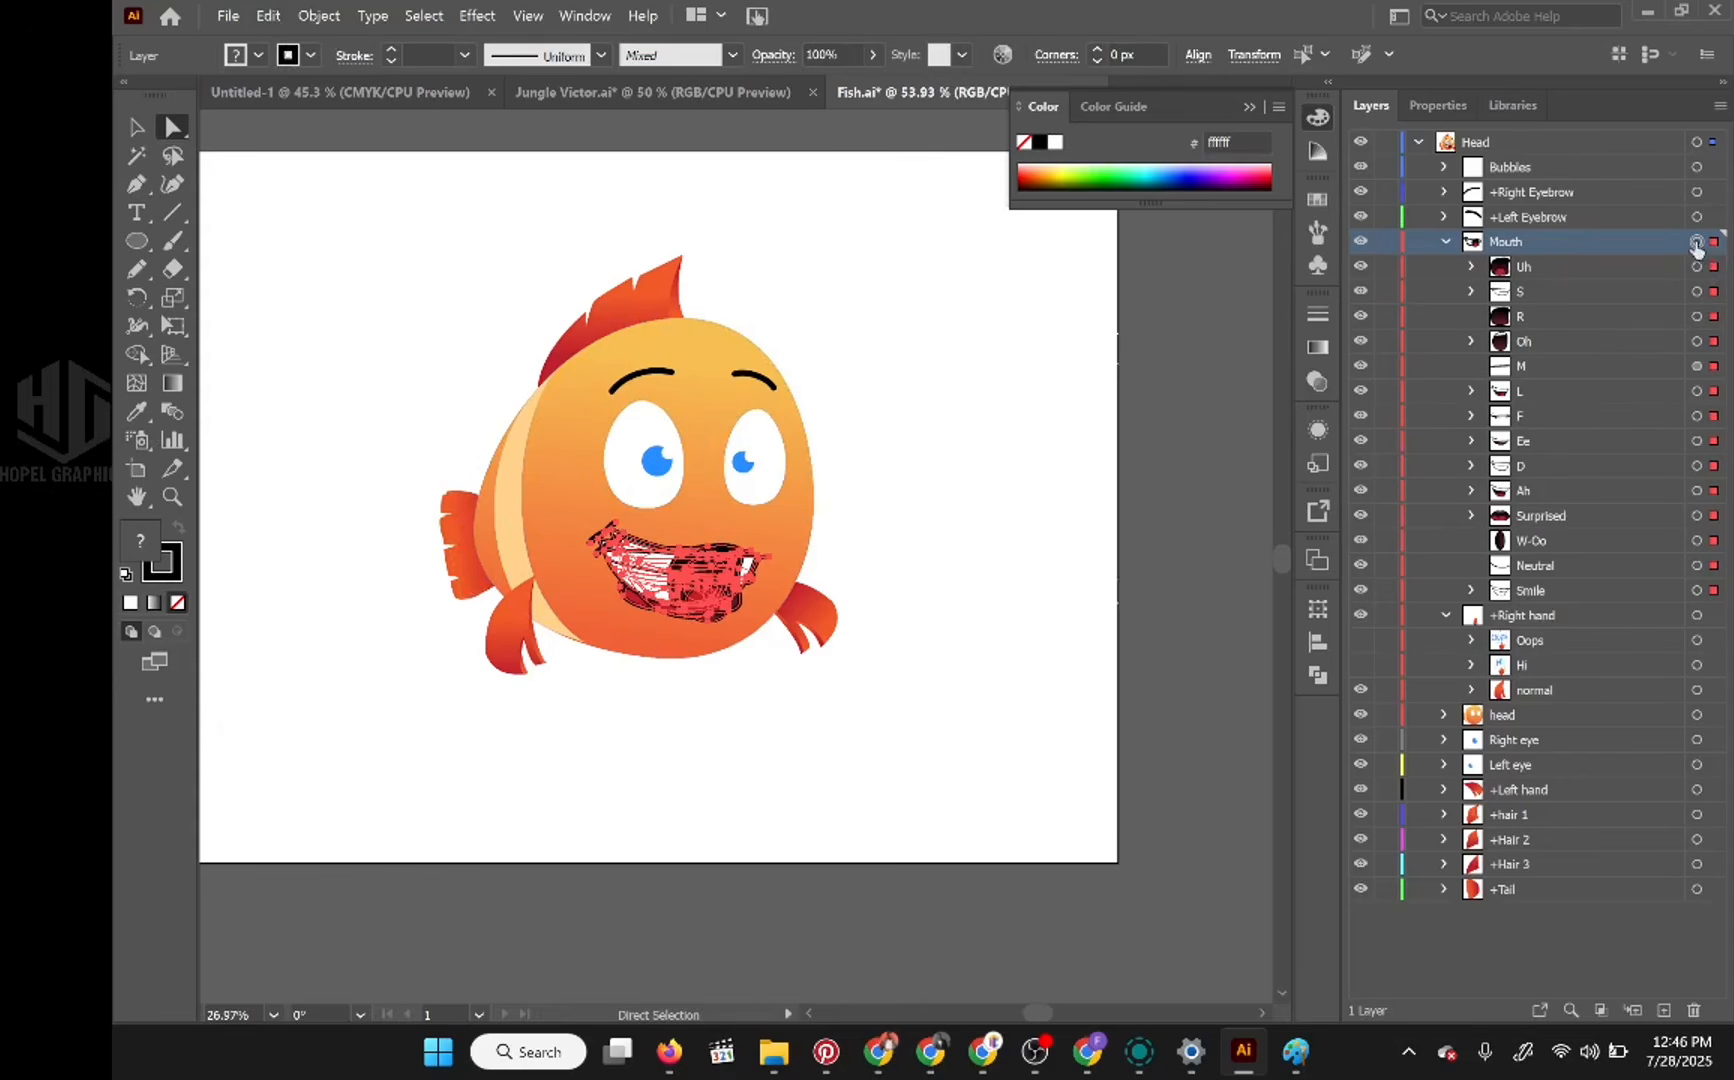
left_click_drag(1696, 248, 975, 85)
left_click(1444, 242)
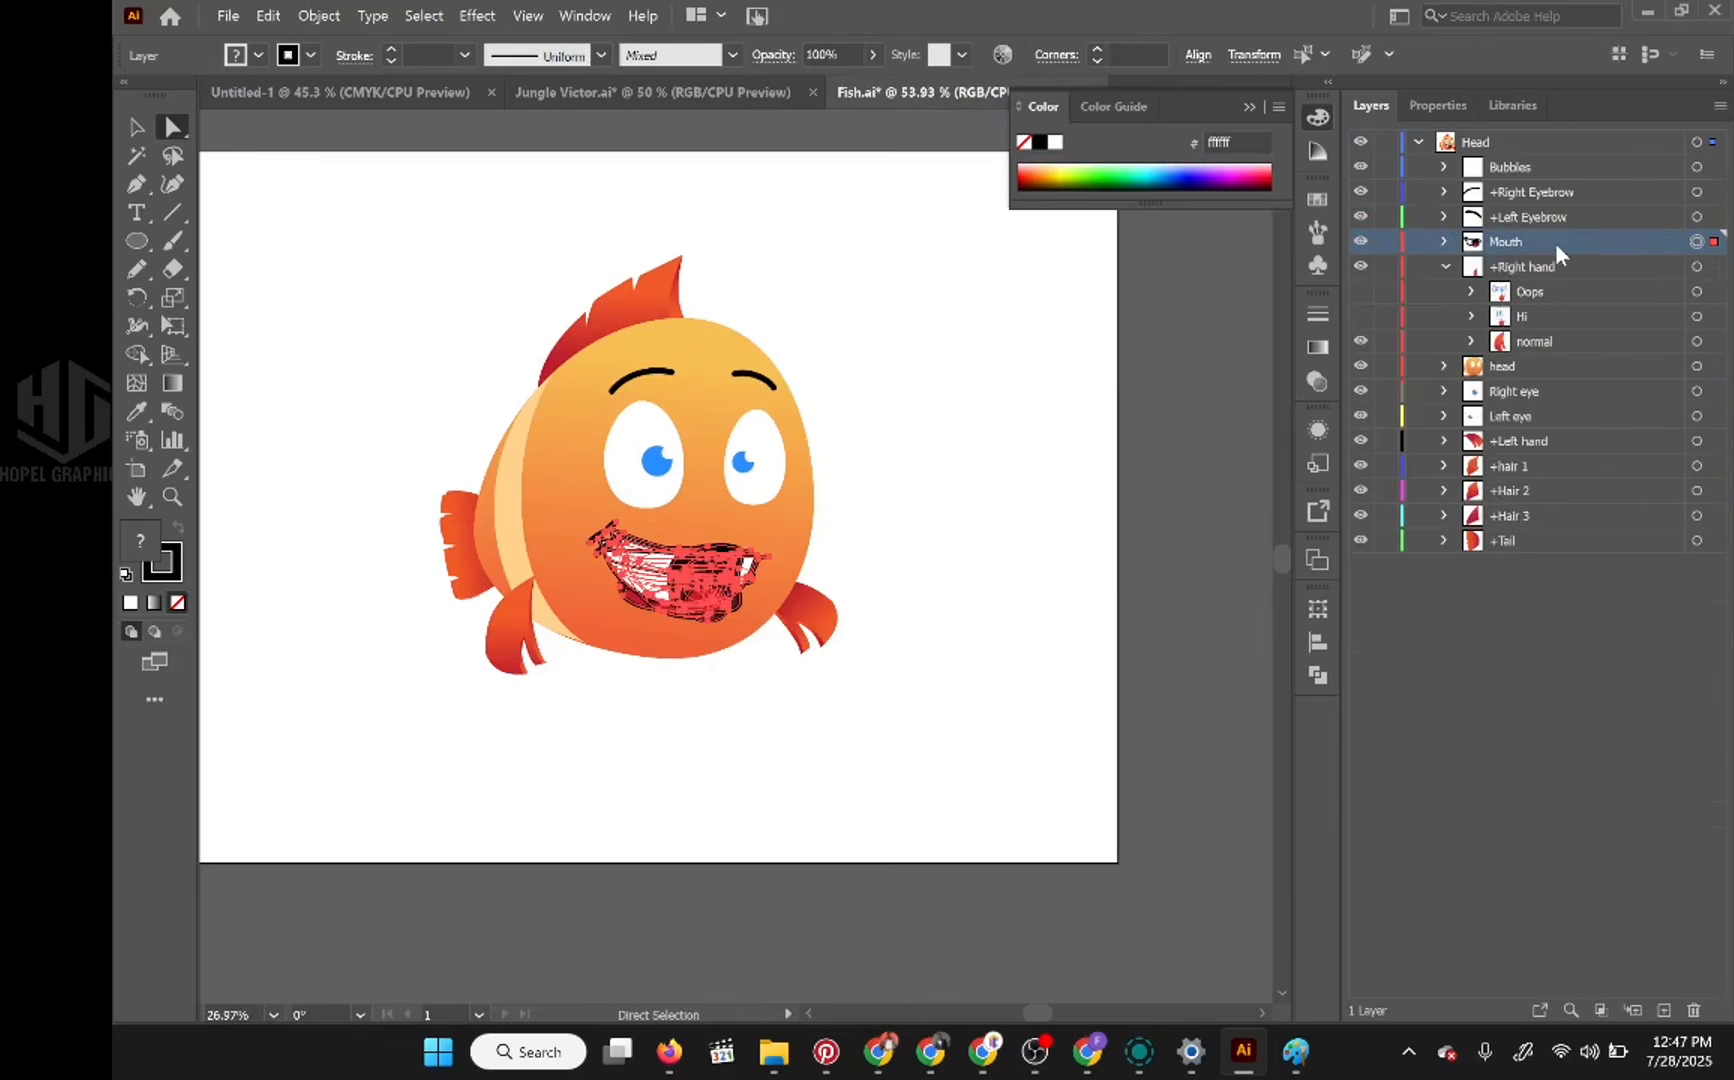
Step: Copy the fish's mouth artwork and paste it into the new Layer 19 above Left eye in Jungle Victor.ai
left_click_drag(1556, 244, 807, 417)
left_click(268, 15)
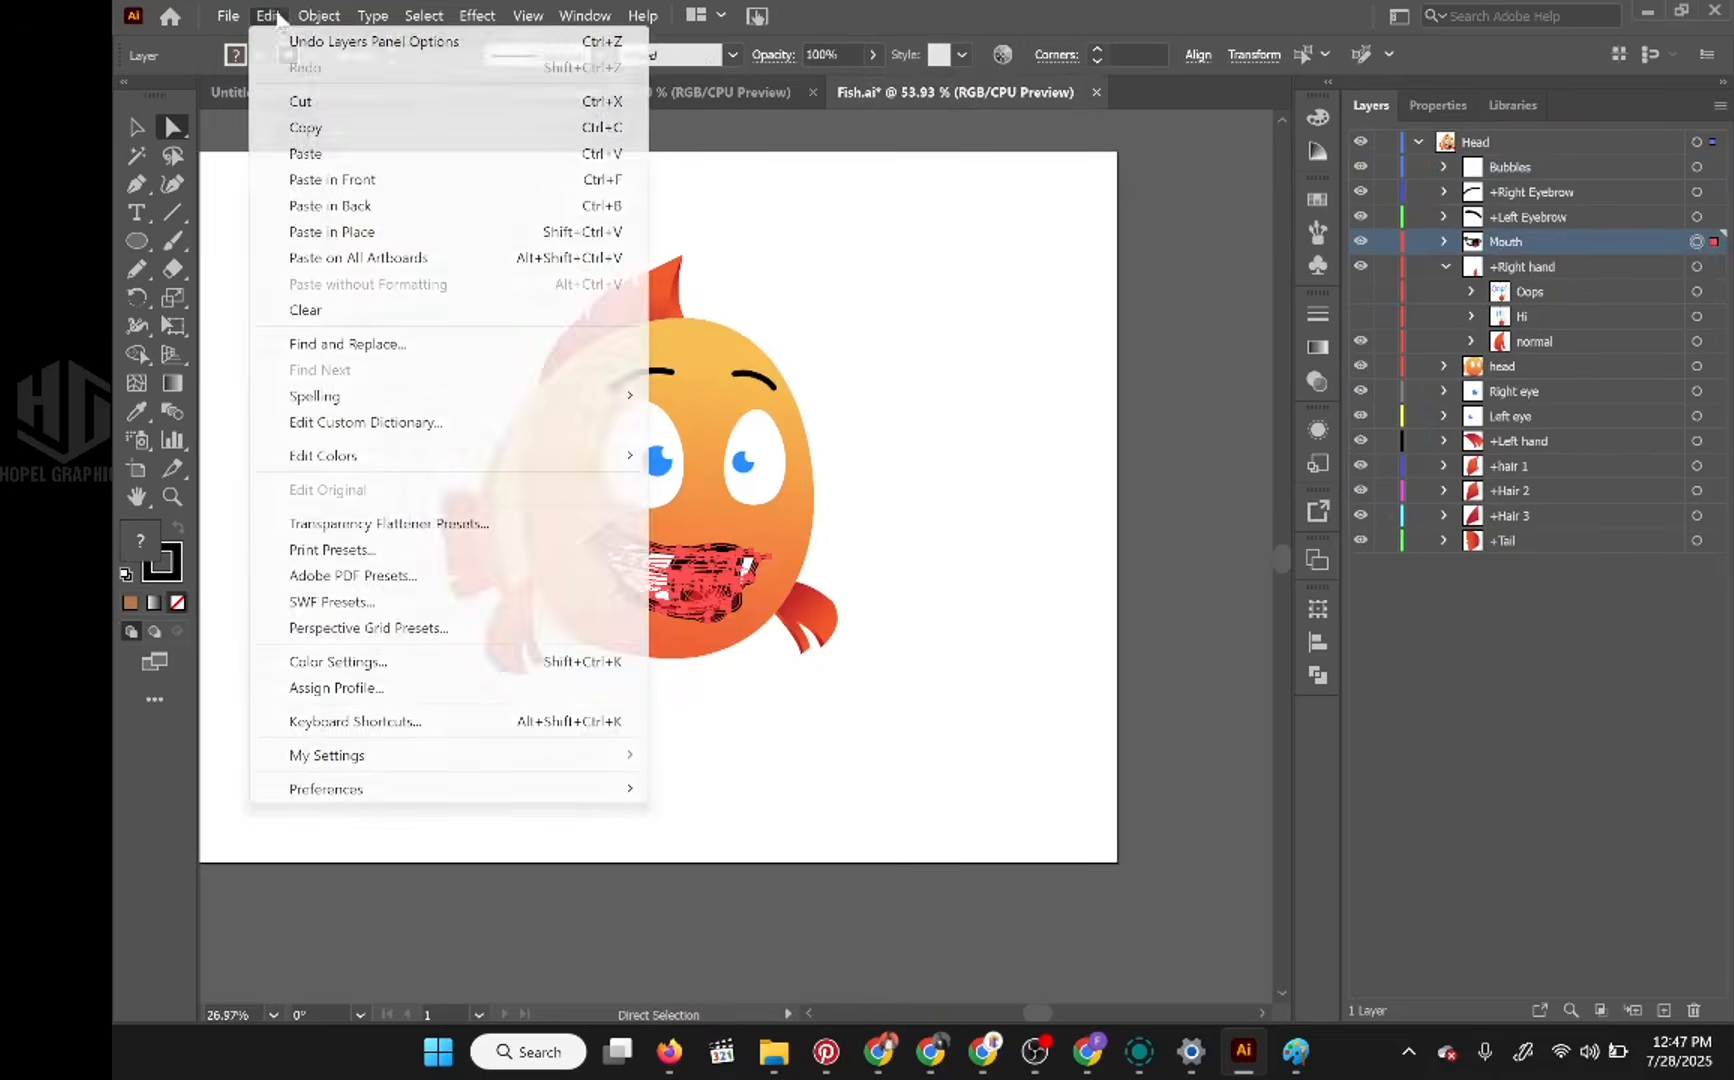
left_click(300, 124)
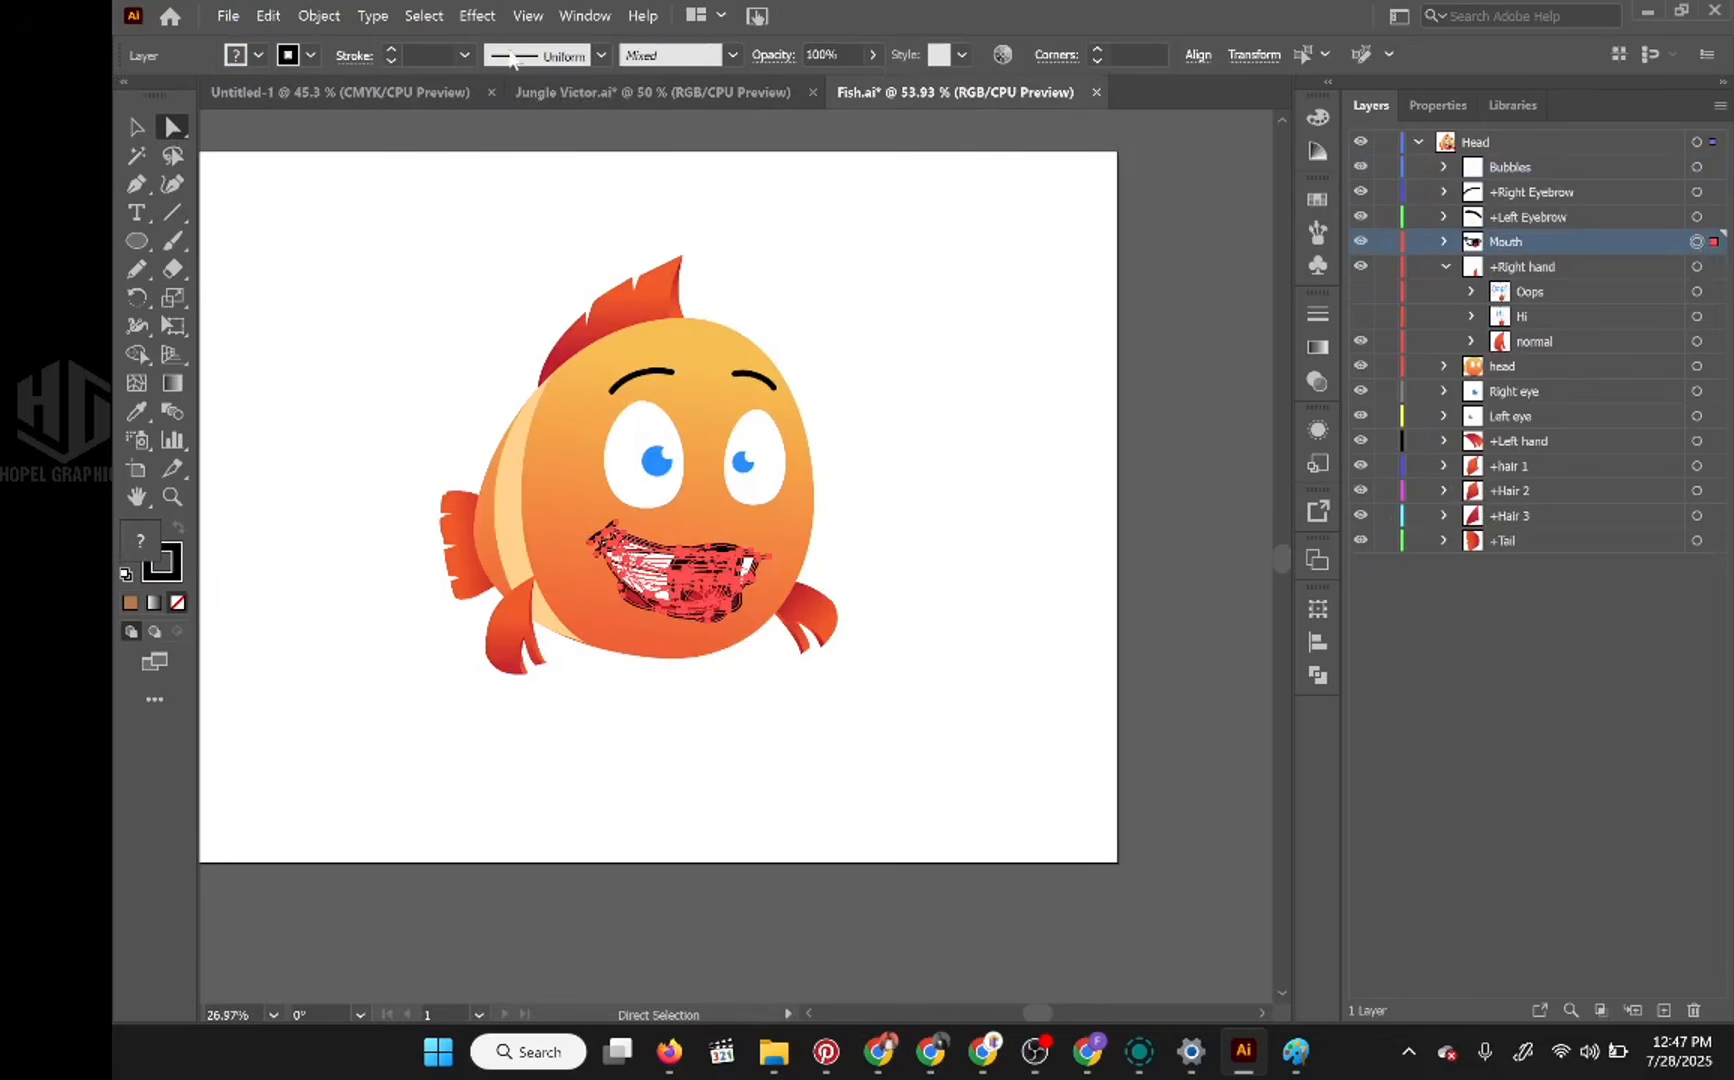
left_click(589, 90)
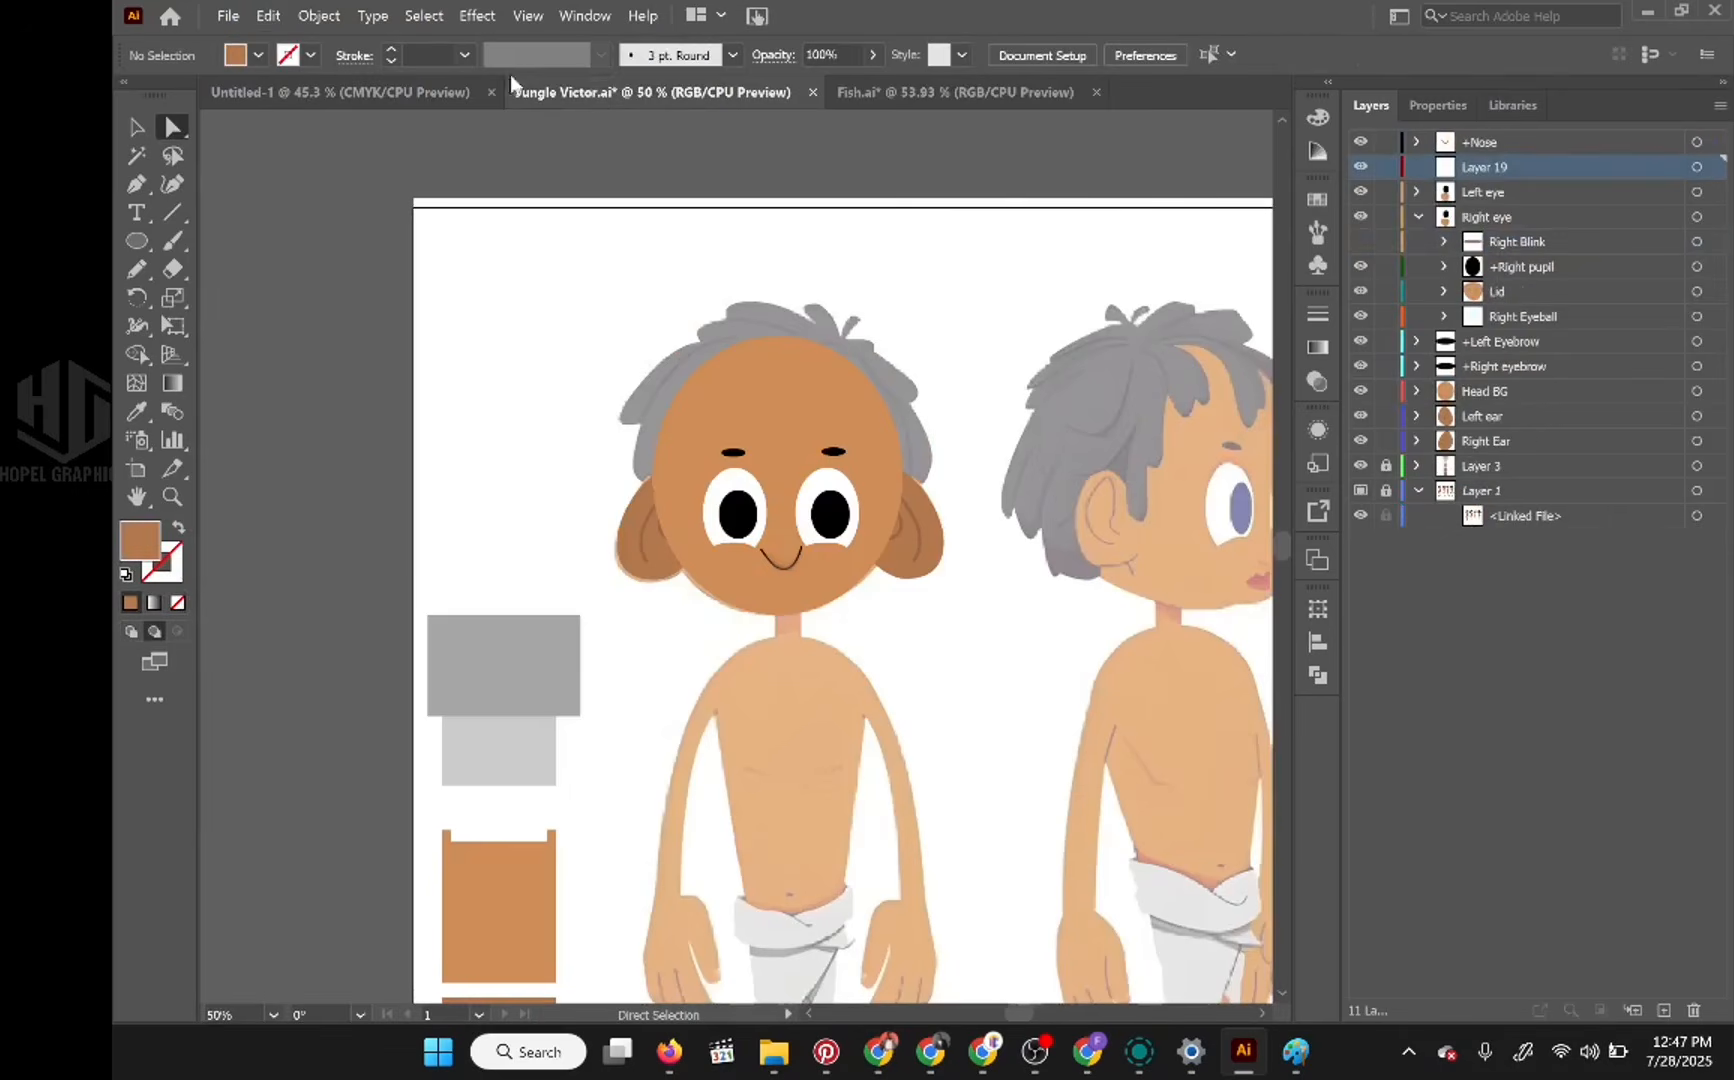
left_click(268, 15)
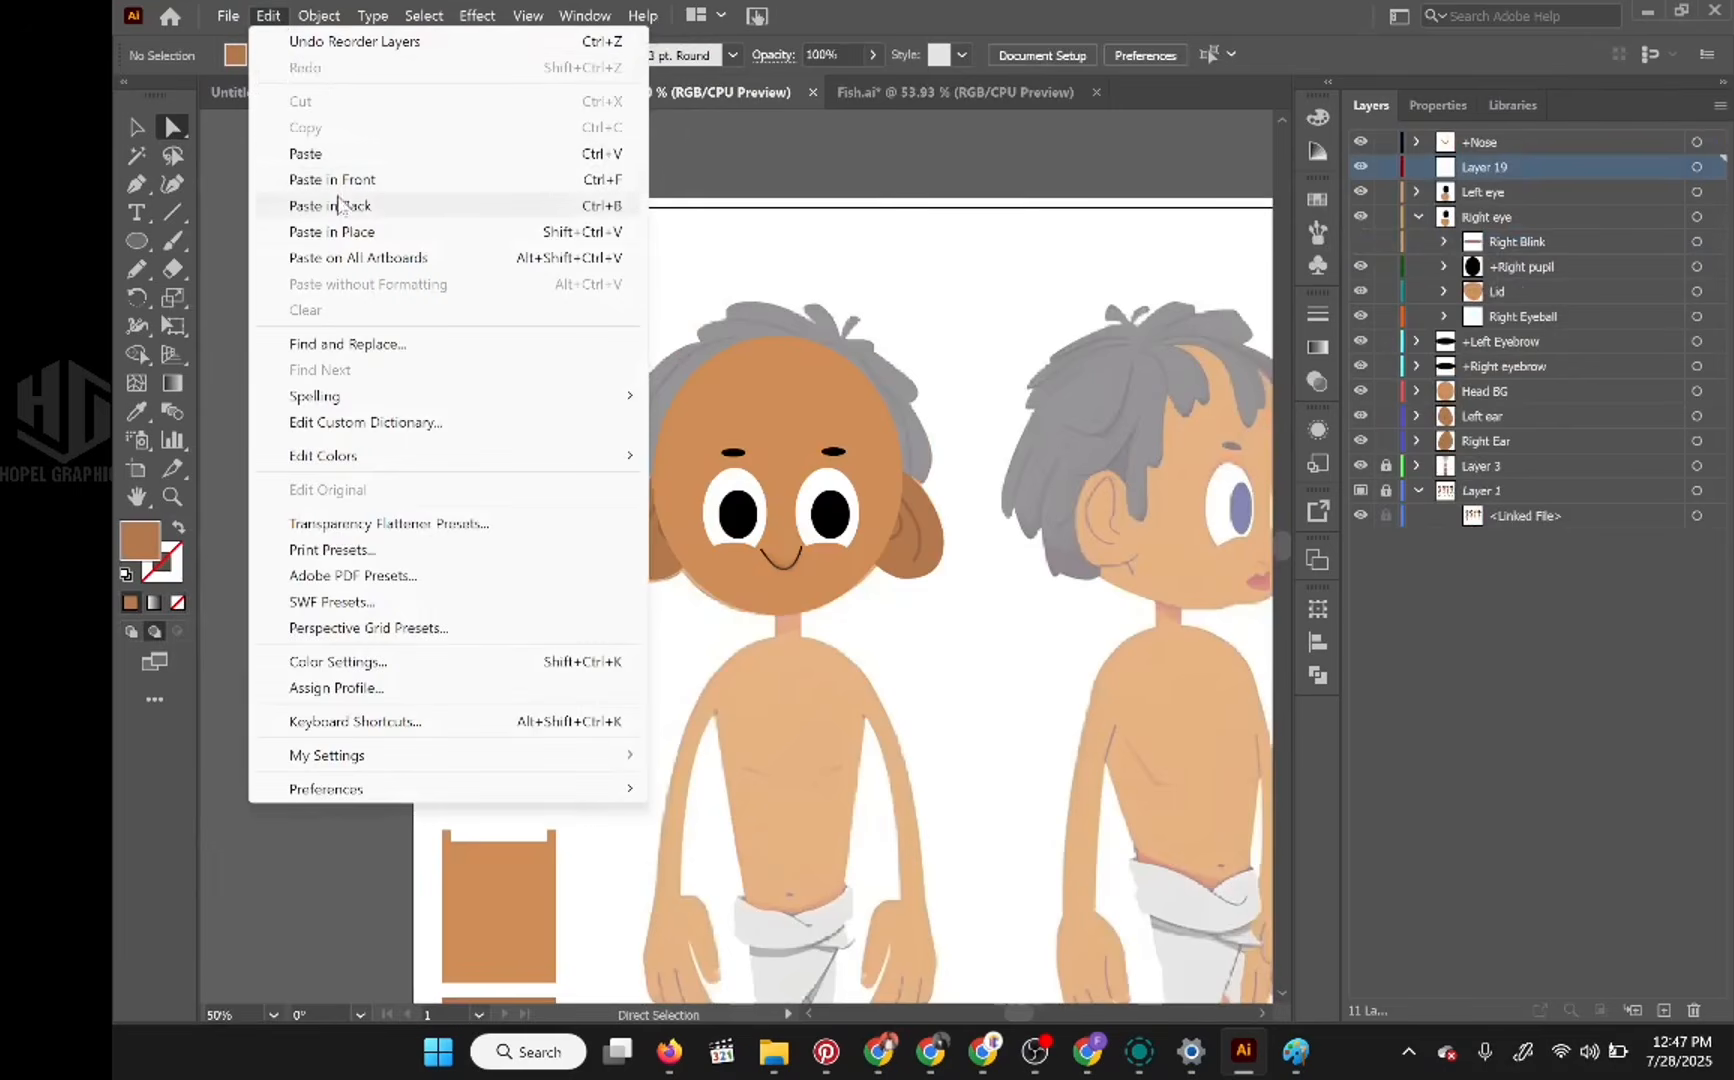
left_click(313, 155)
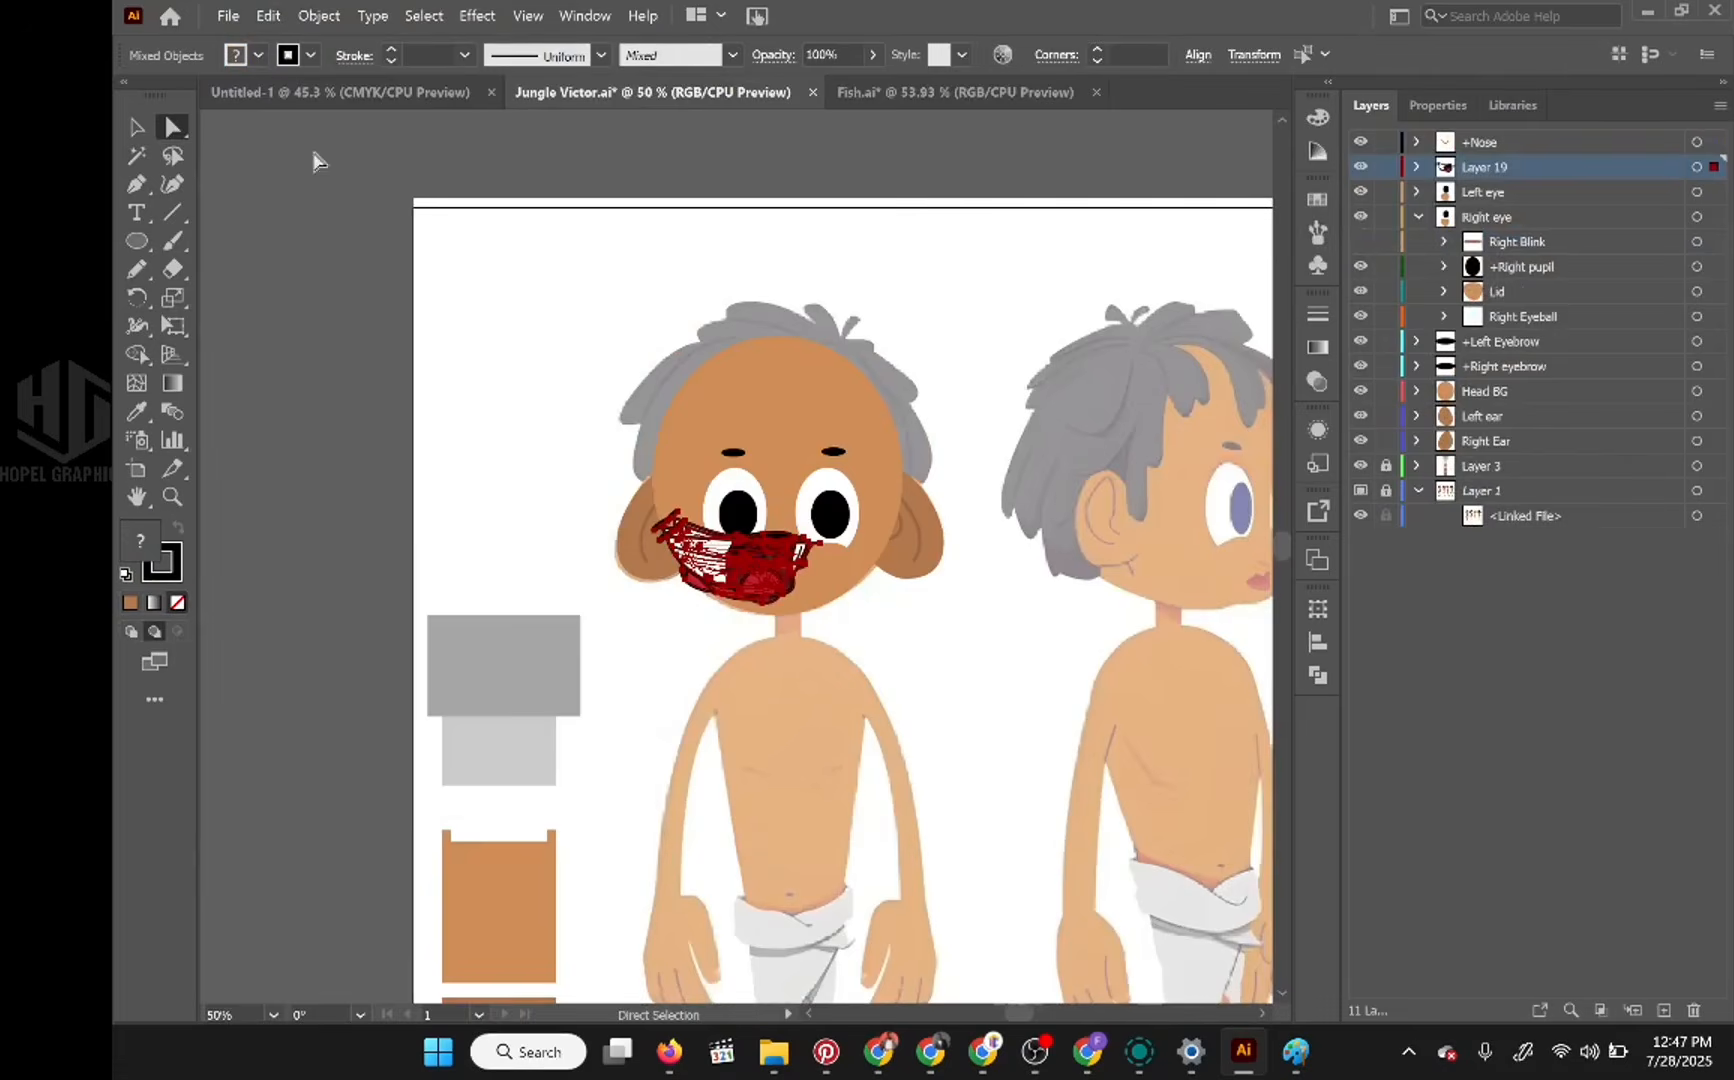
Step: Centre the pasted mouth artwork on the boy's face and scale it down proportionally to roughly half its size
left_click(137, 127)
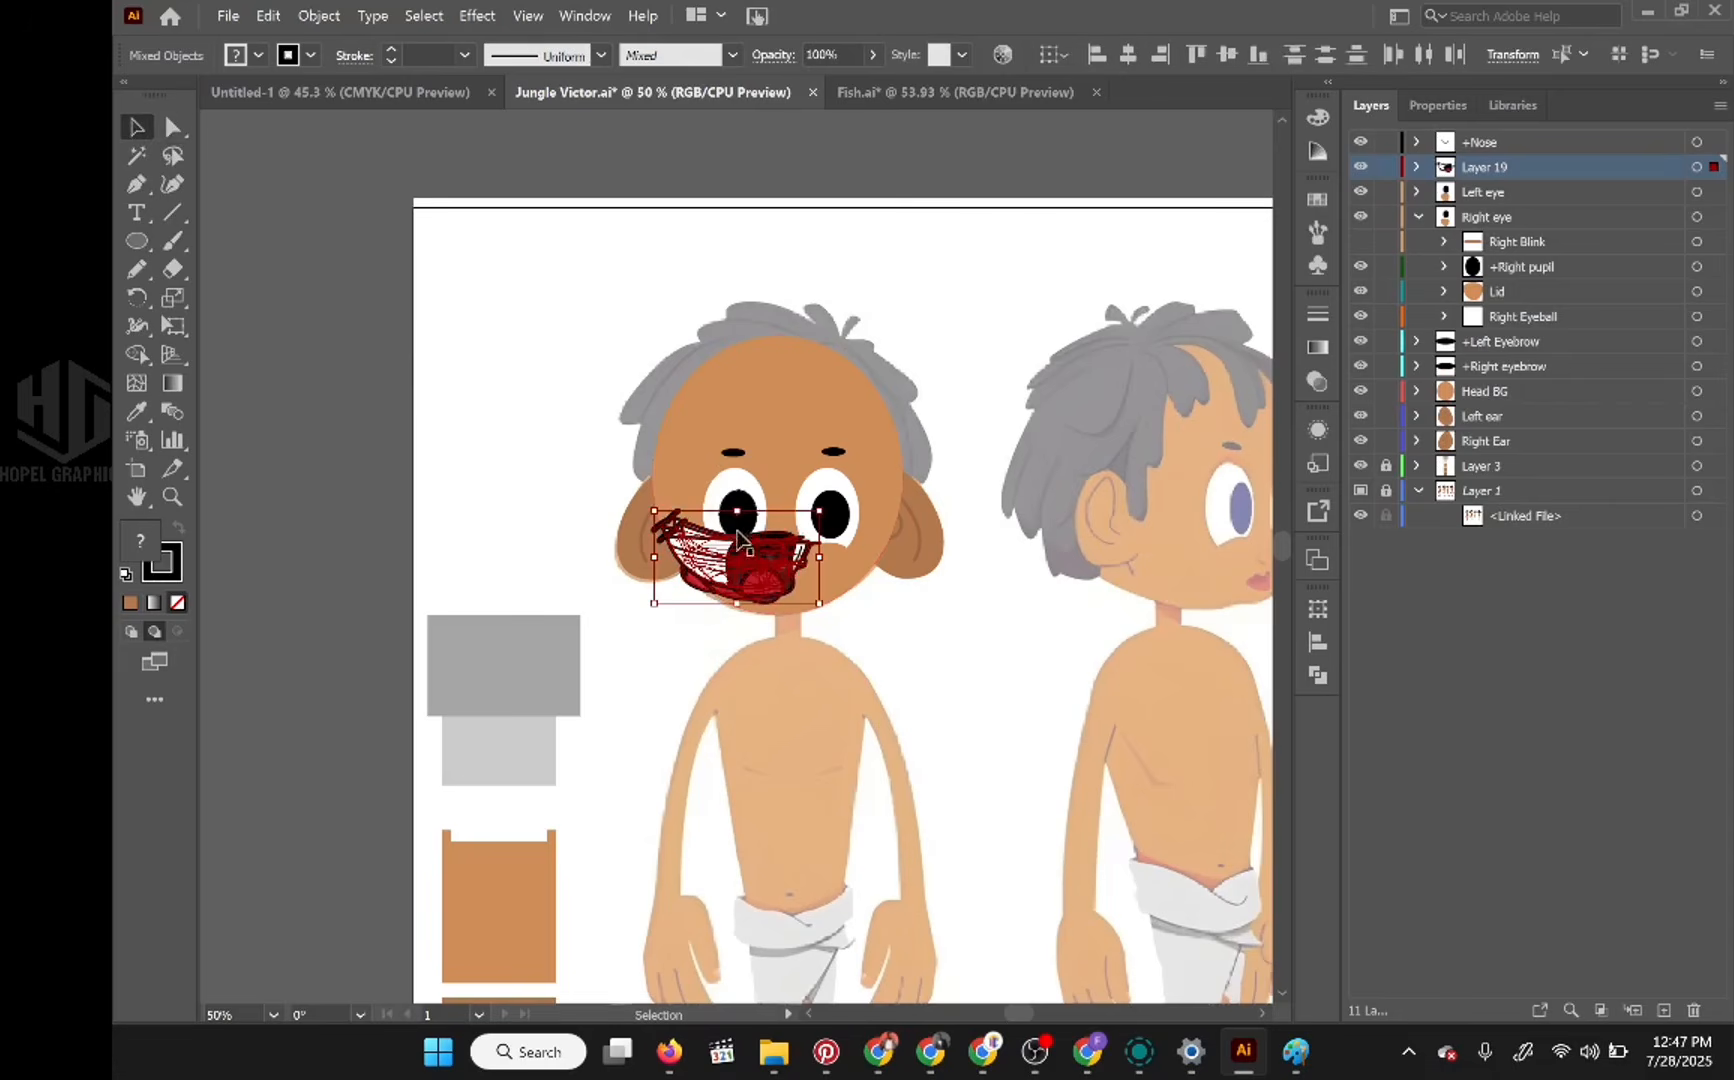
left_click_drag(814, 575, 875, 570)
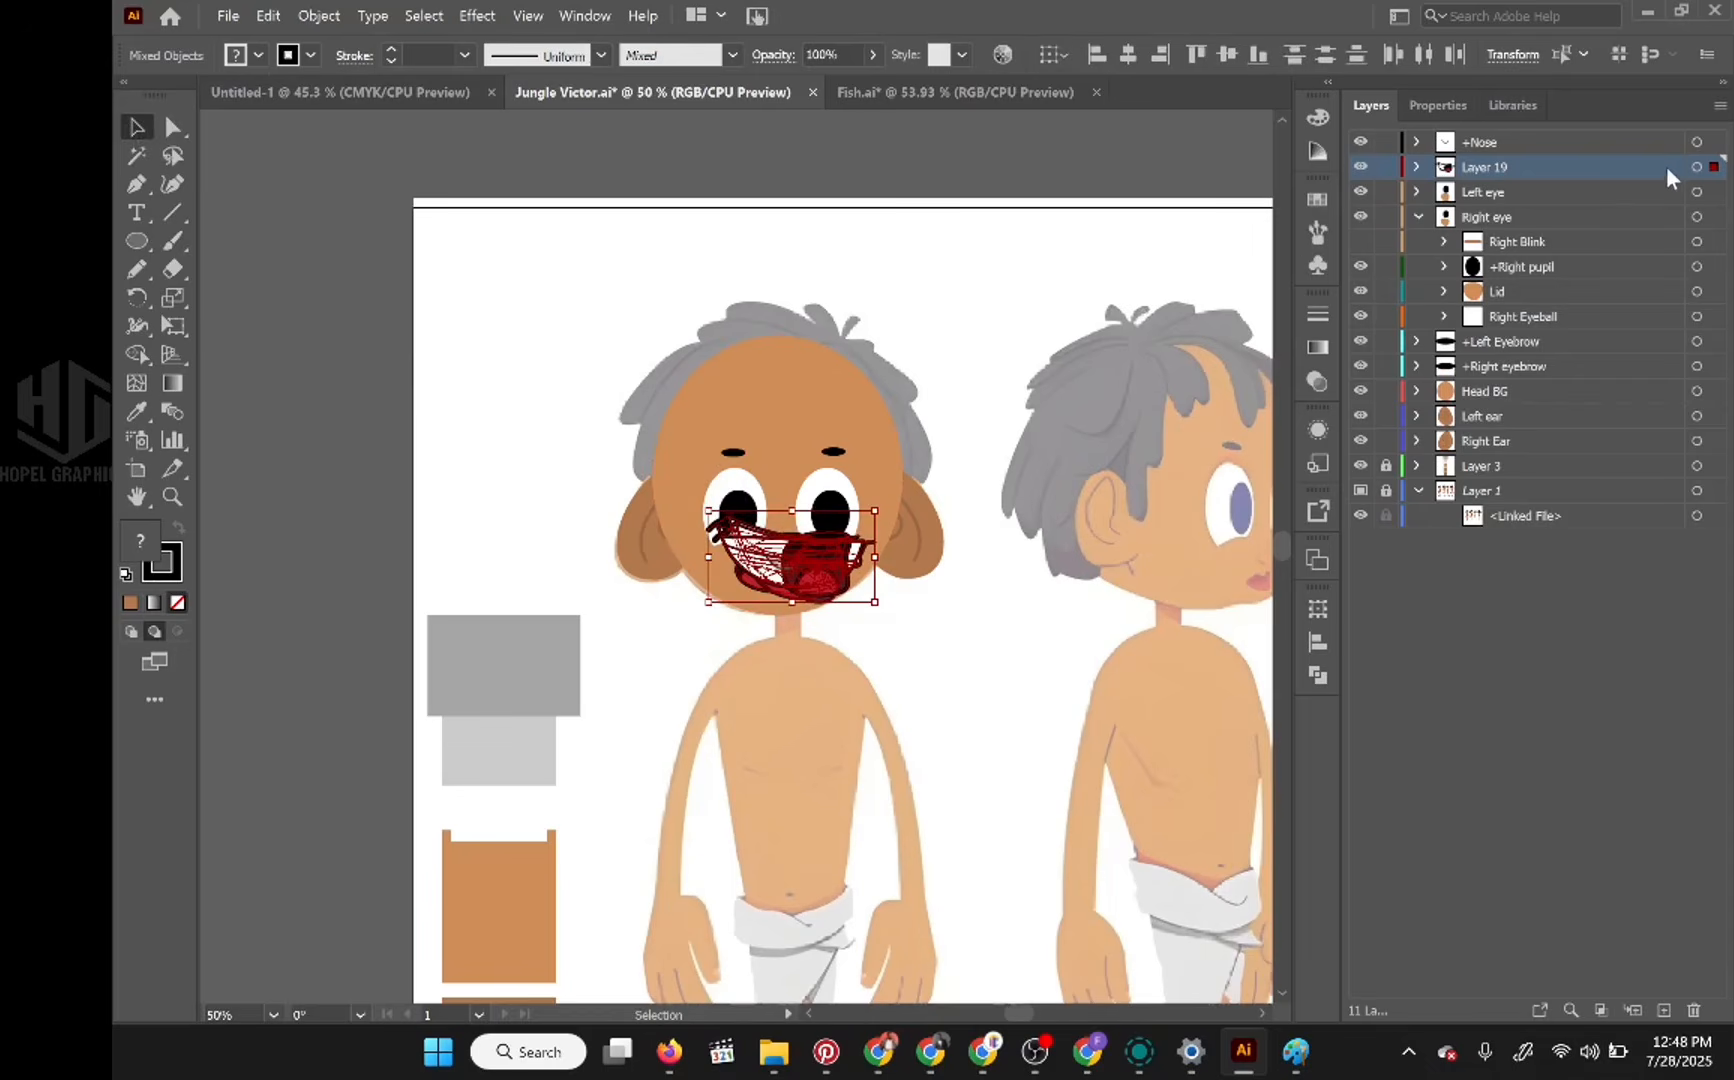
left_click_drag(826, 556, 870, 606)
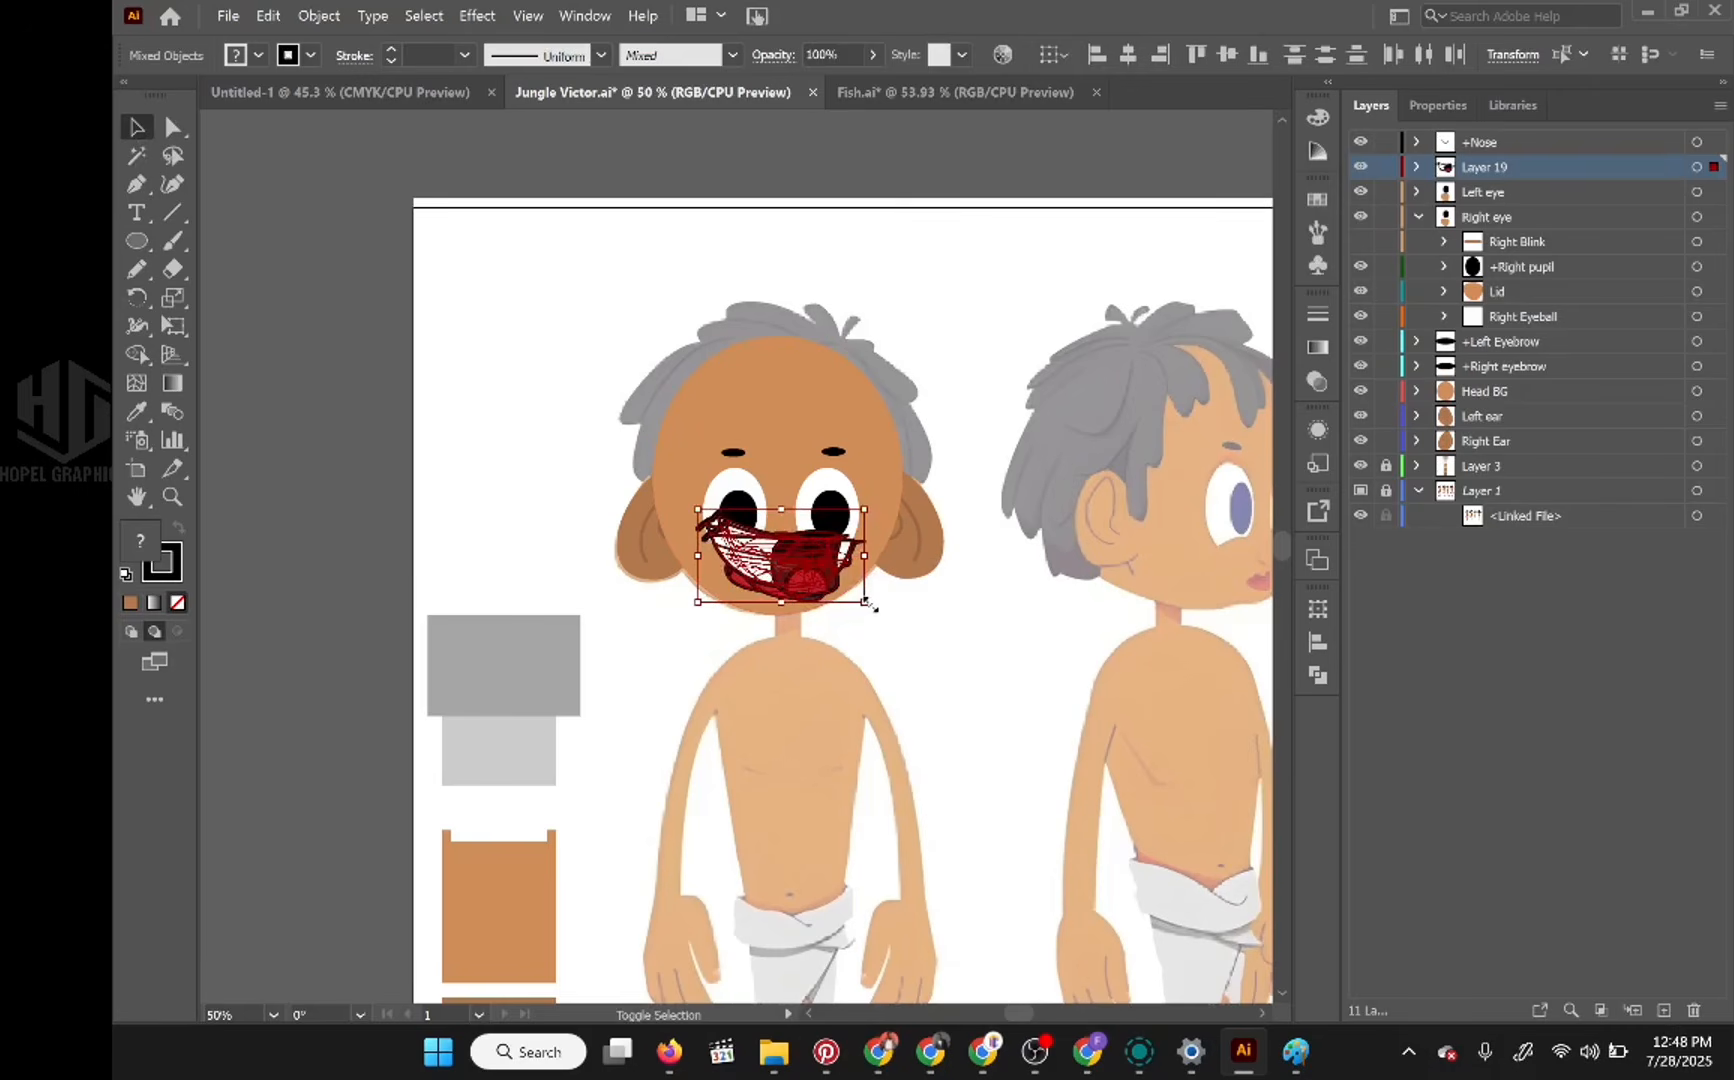
left_click_drag(868, 604, 833, 580)
Step: Shrink the mouth artwork further and place it centred between the nose and the chin
scroll(773, 575, "up", 5)
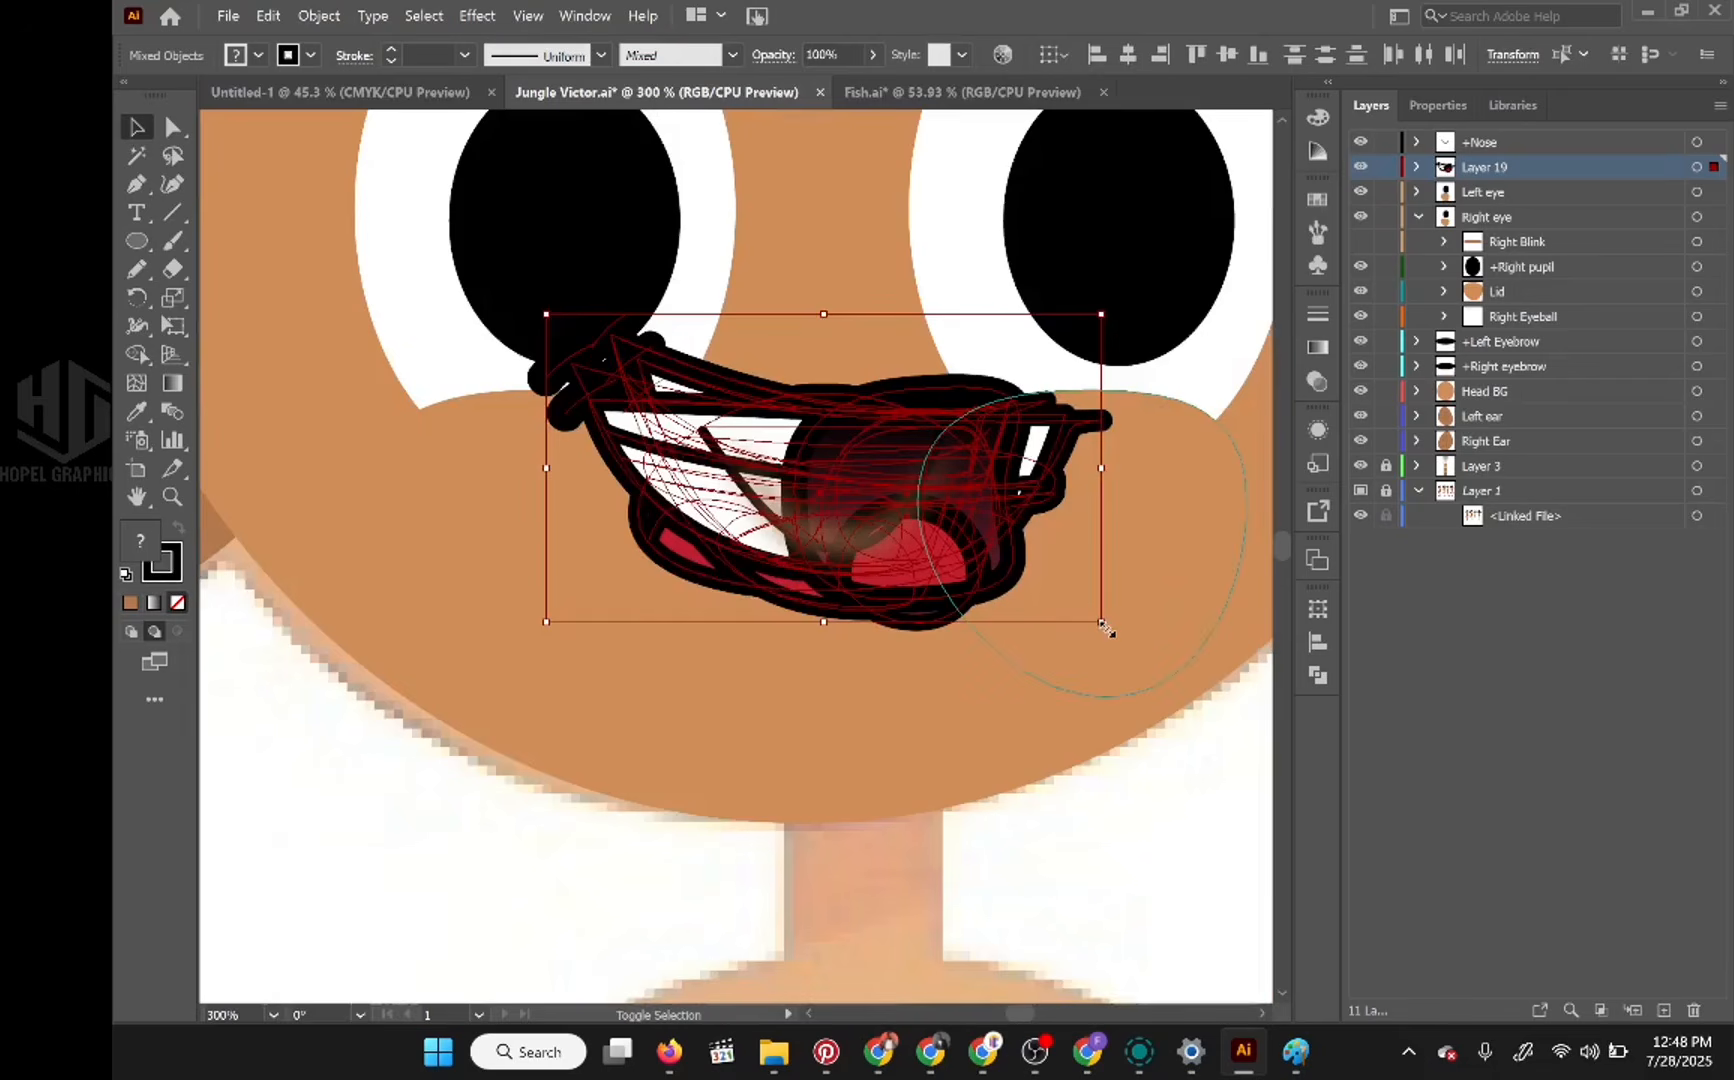
left_click_drag(1103, 625, 990, 561)
left_click_drag(845, 470, 849, 660)
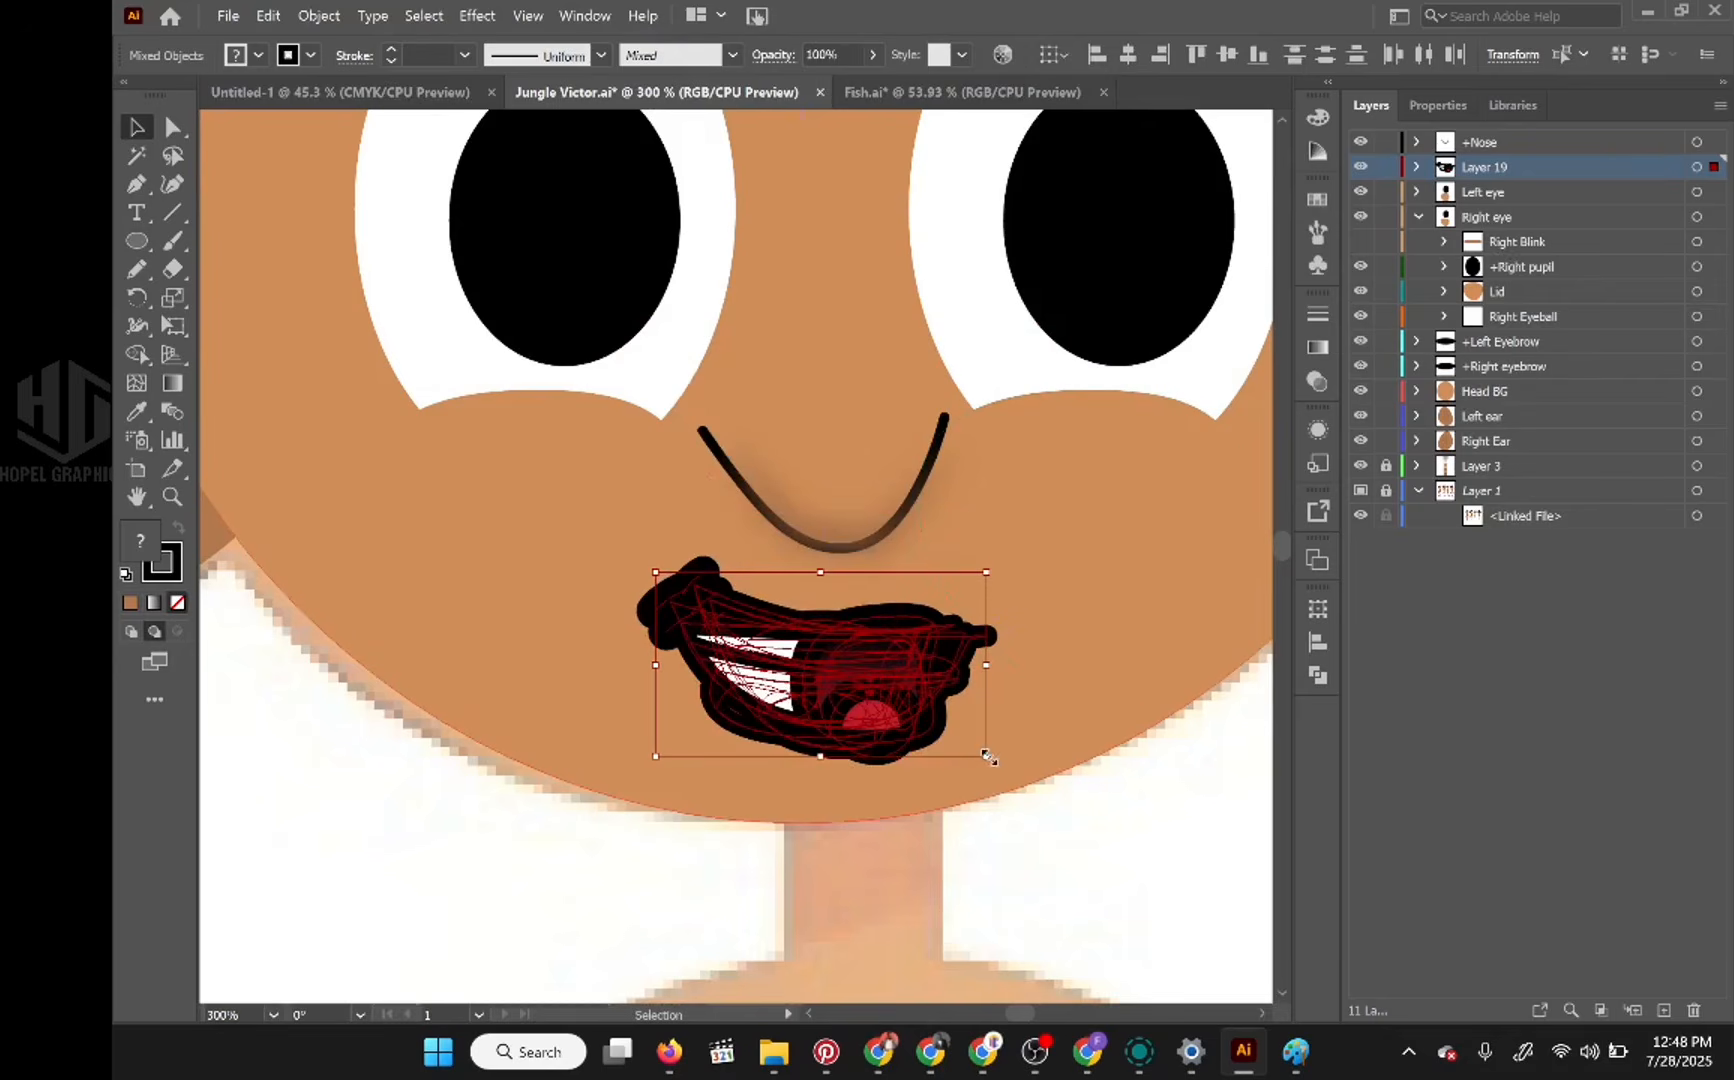
left_click_drag(988, 757, 944, 722)
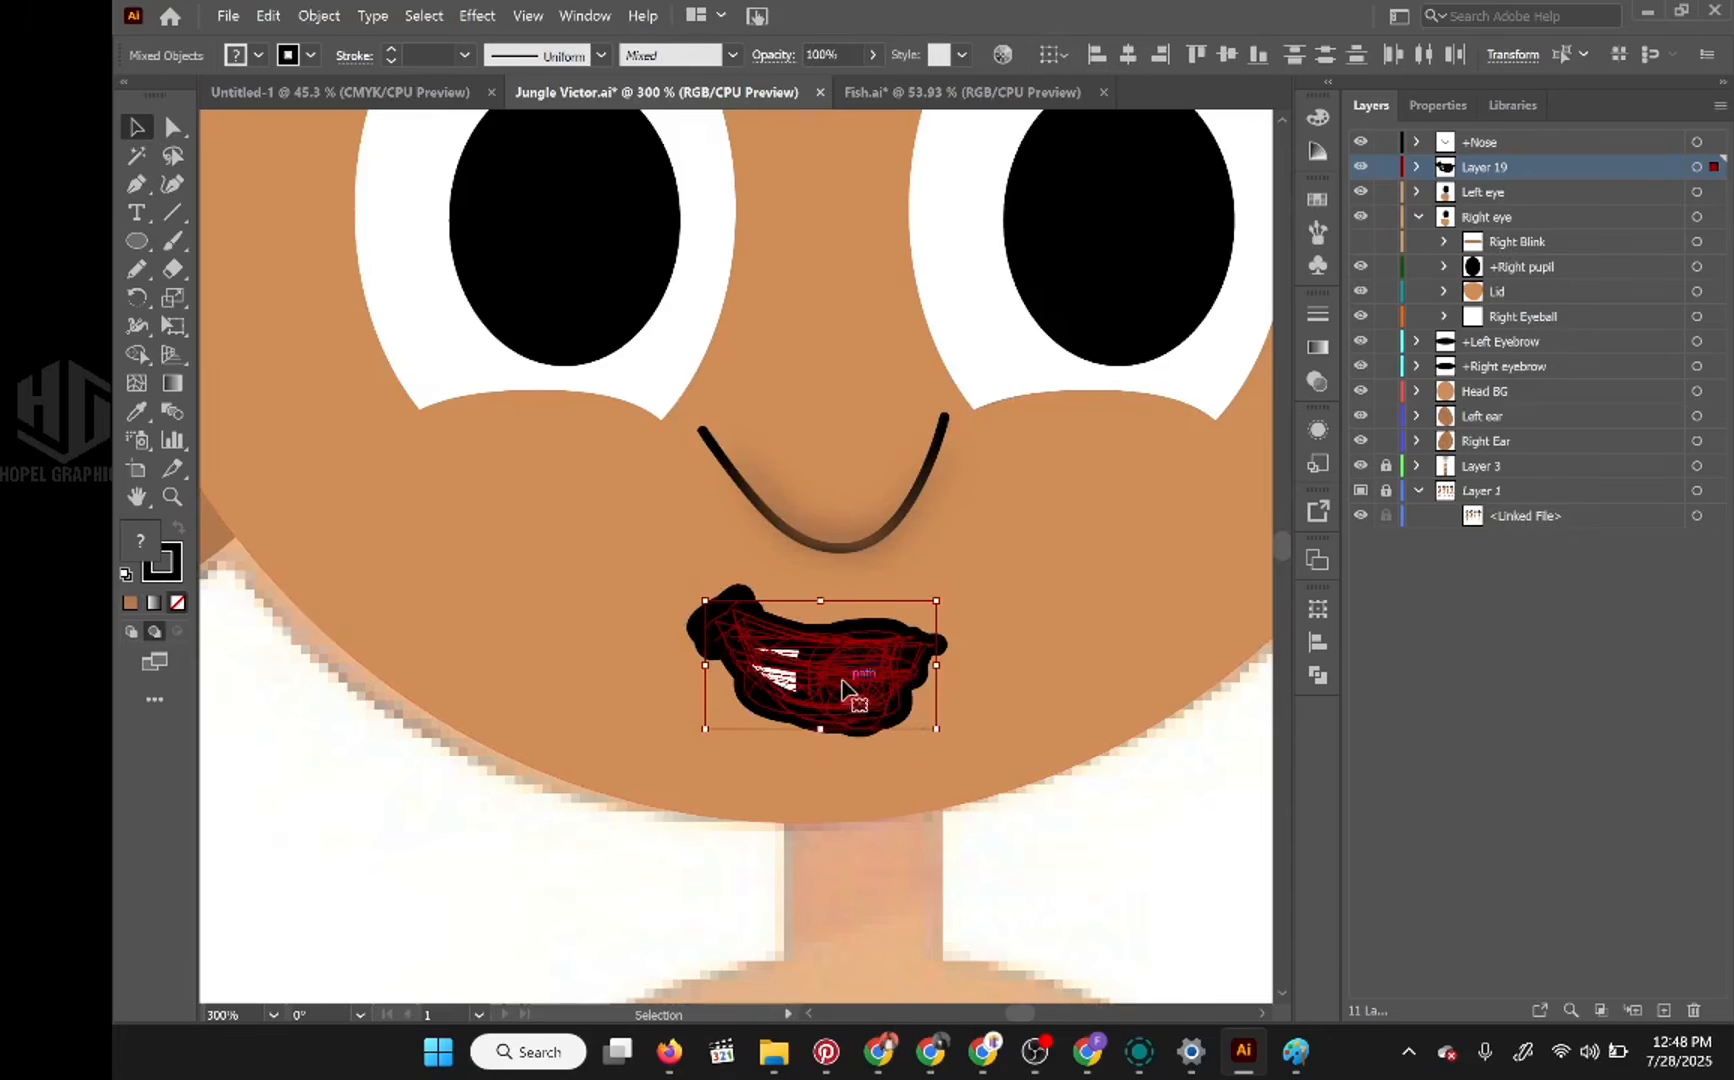
left_click_drag(850, 680, 865, 667)
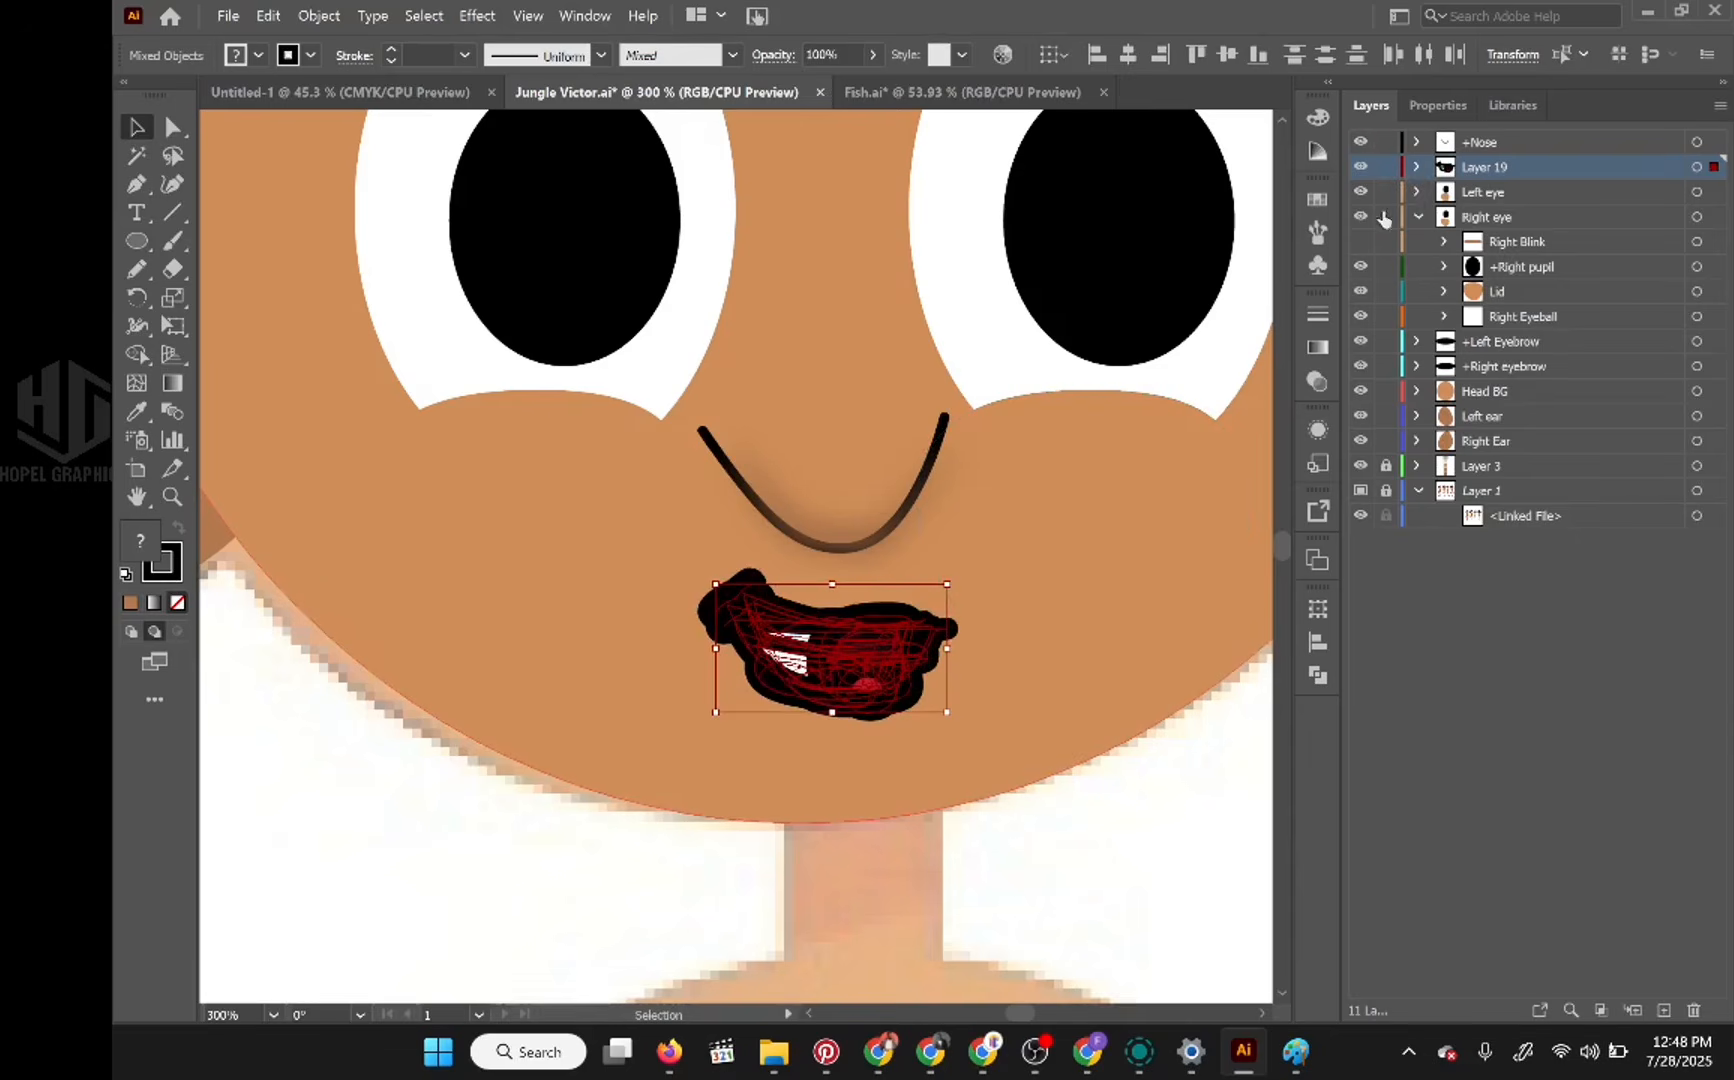
Step: Expand Layer 19 and hide all of its mouth shapes except Neutral
left_click(1414, 167)
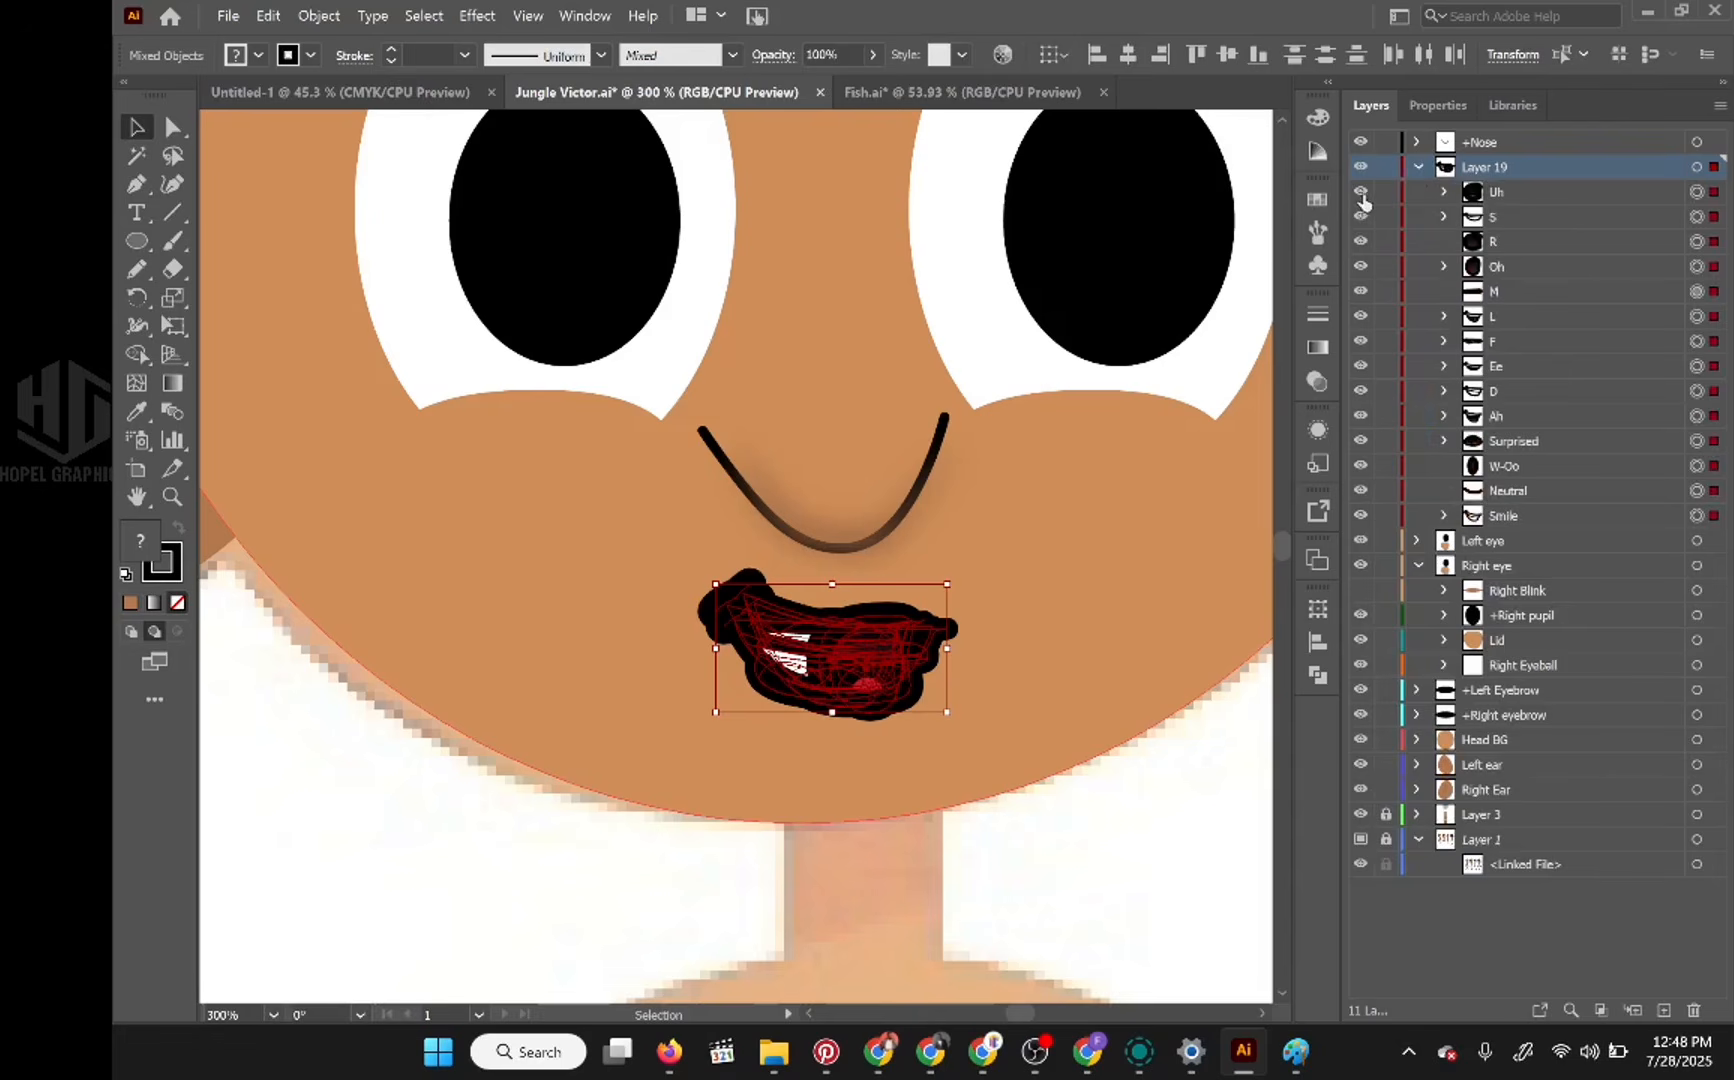
left_click_drag(1364, 200, 1357, 485)
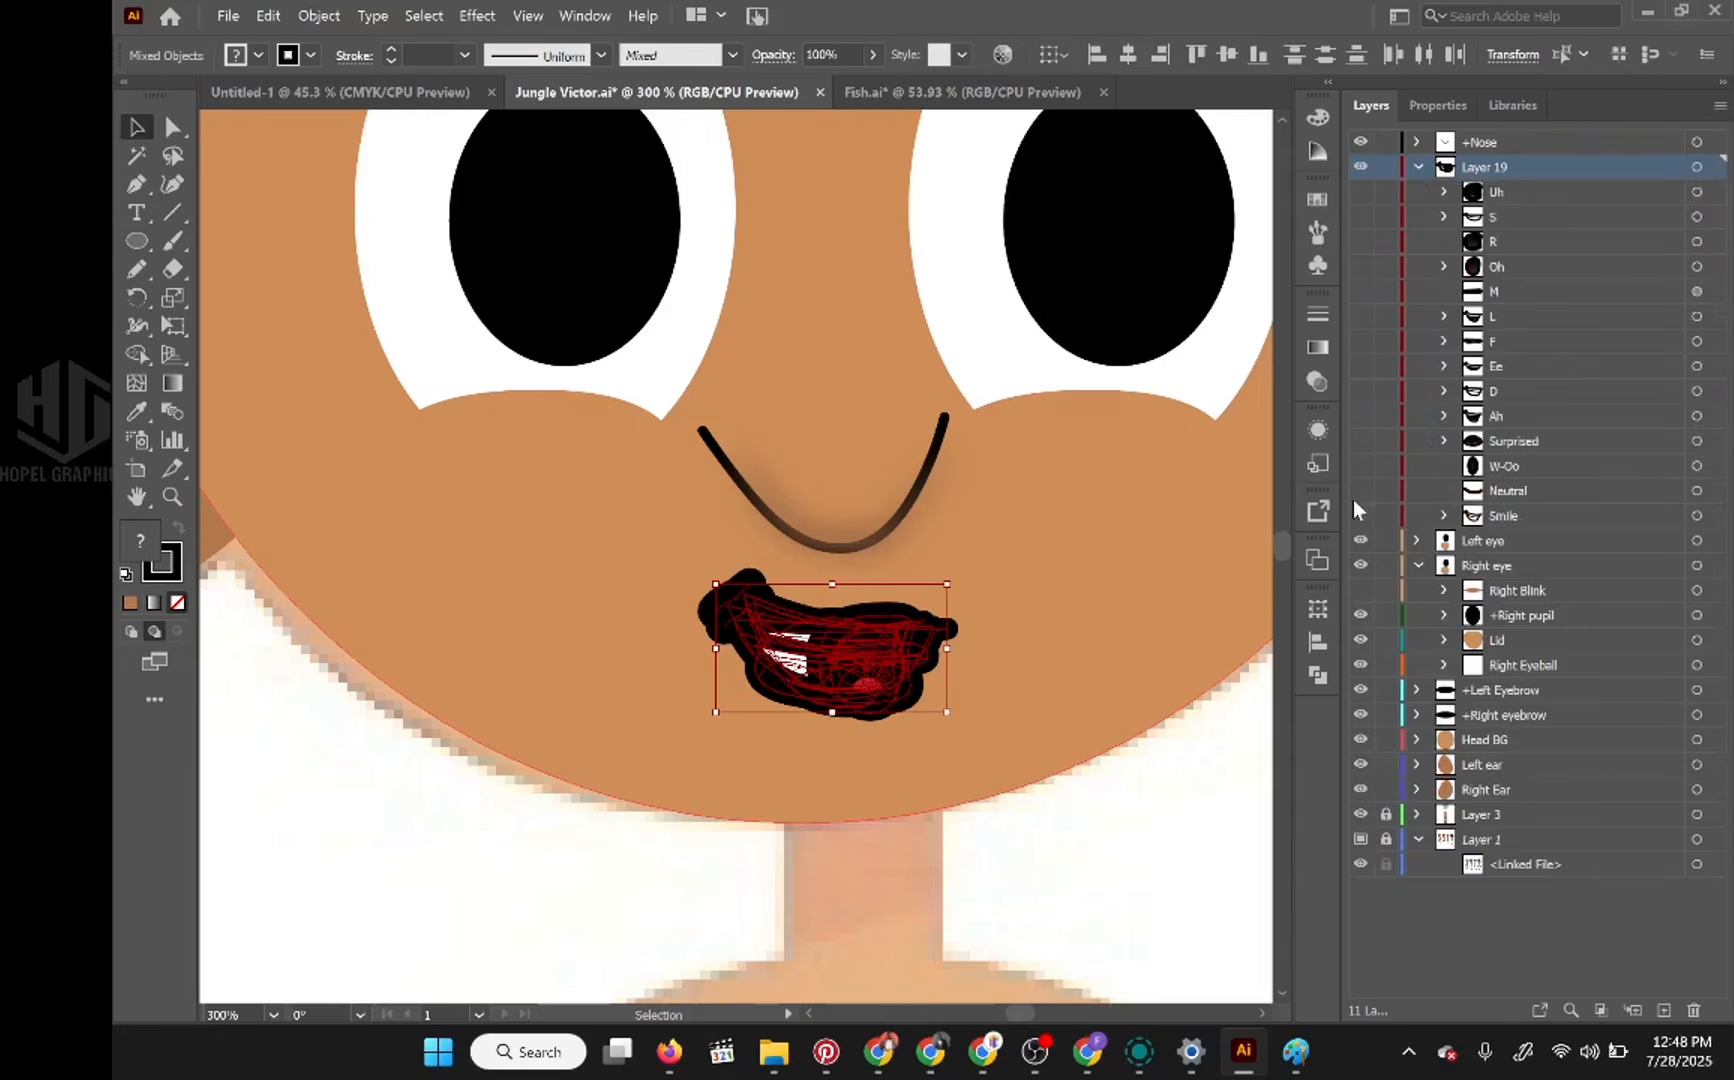
left_click(1360, 515)
left_click(1360, 490)
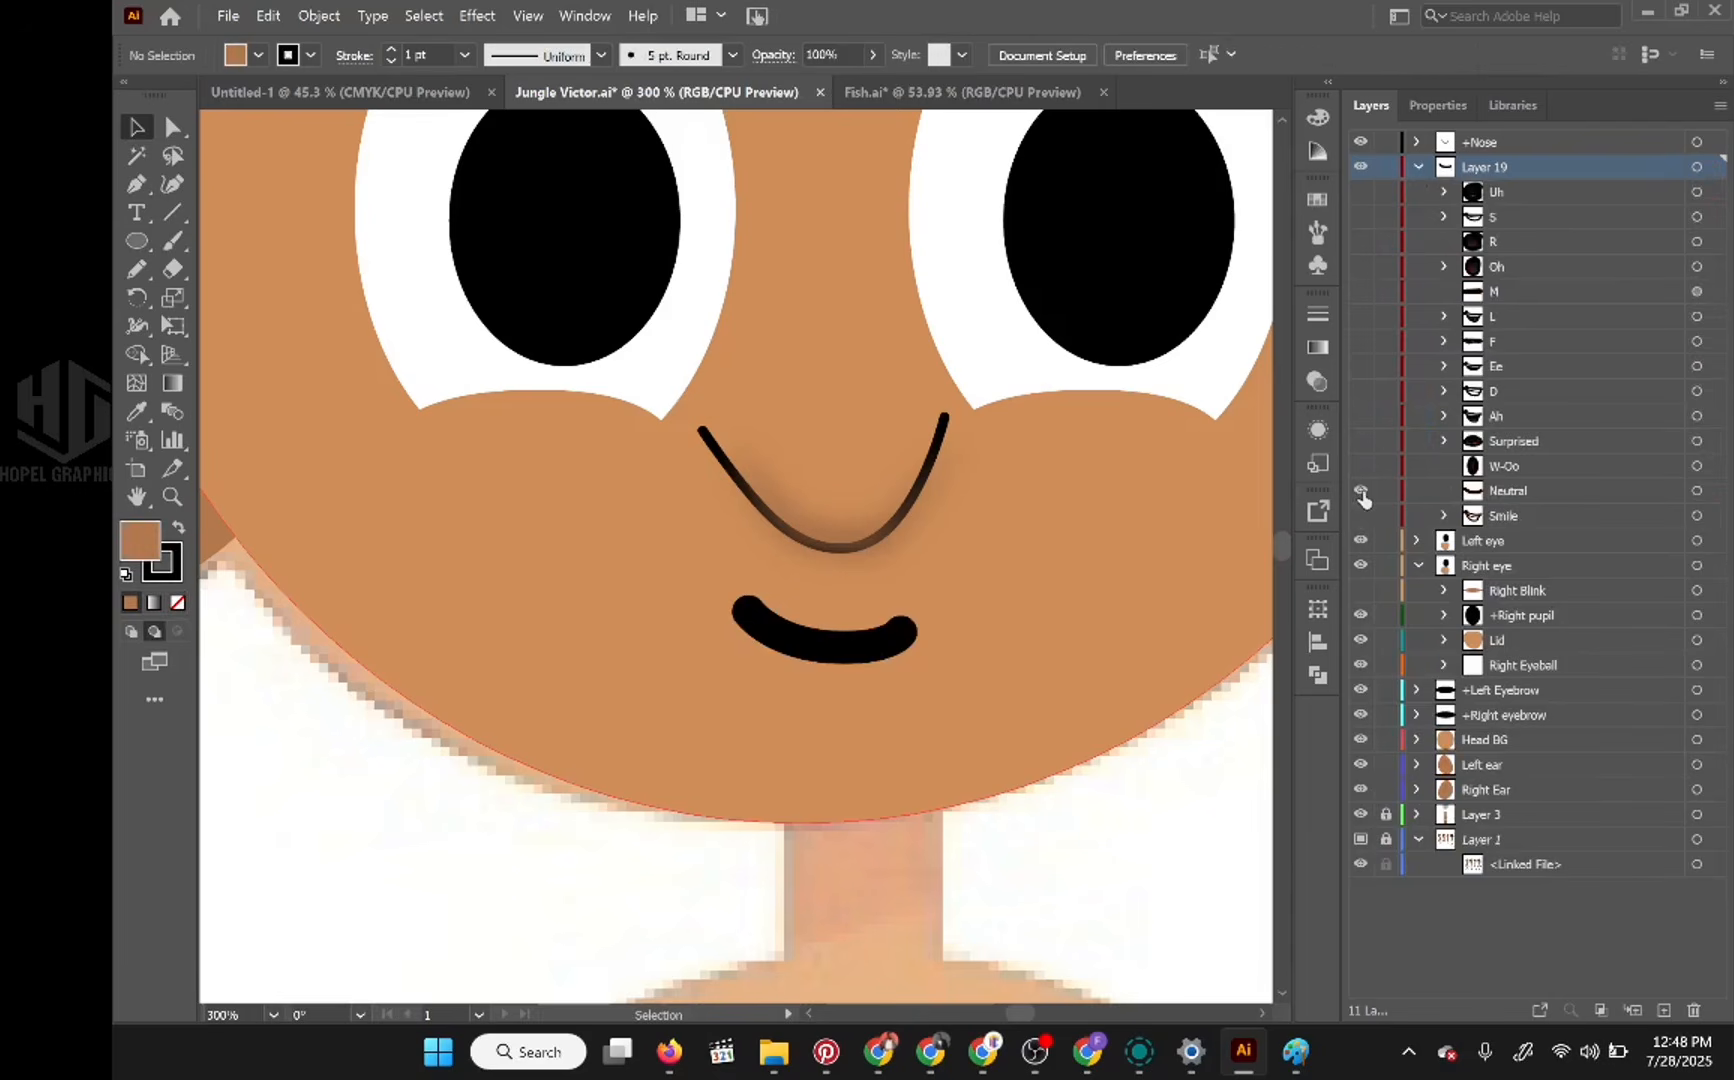
Step: Preview the Smile, W-Oo, Surprised, Ah, D, L, R and S mouths on the face one by one, ending on Neutral
scroll(872, 615, "down", 4)
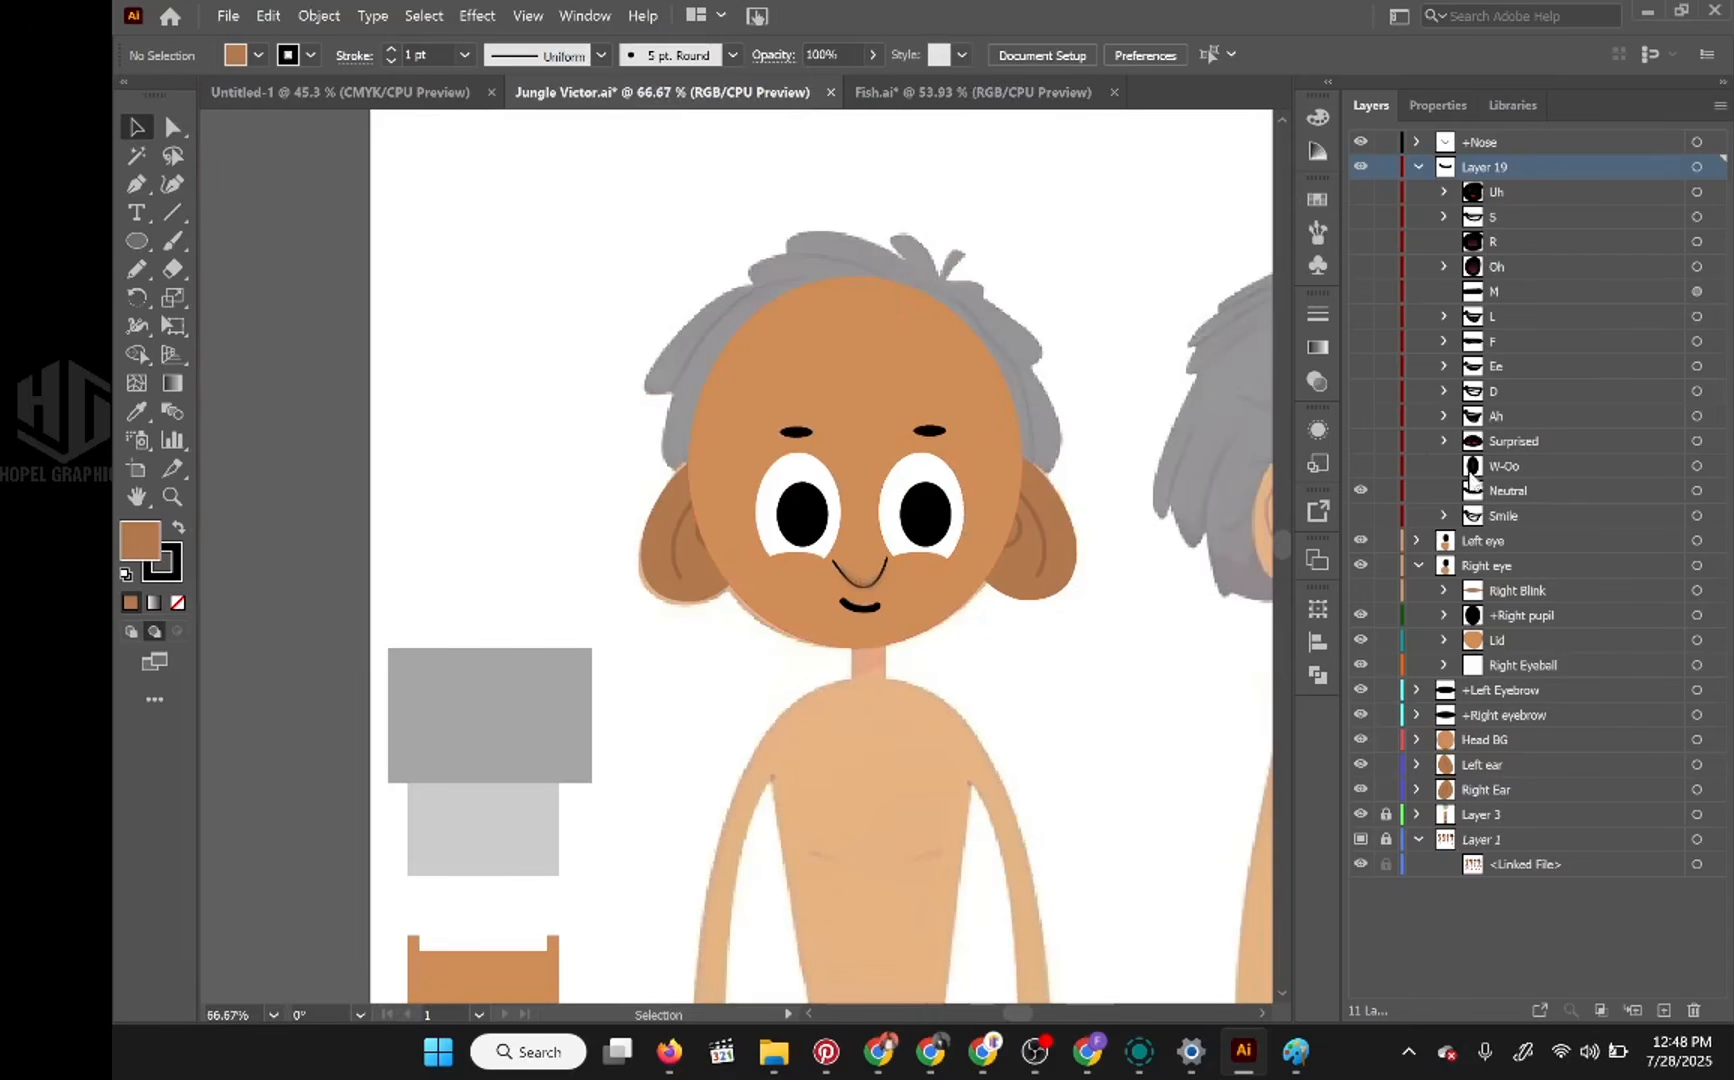
left_click(1360, 515)
left_click(1360, 490)
left_click(1360, 515)
left_click(1360, 466)
left_click(1361, 466)
left_click(1360, 441)
left_click(1360, 441)
left_click(1360, 416)
left_click(1361, 416)
left_click(1360, 392)
left_click(1360, 392)
left_click(1359, 317)
left_click(1359, 317)
left_click(1358, 242)
left_click(1358, 242)
left_click(1357, 218)
left_click(1357, 218)
left_click(1360, 490)
Step: Rename Layer 19, which holds the mouth shapes, as Mouth
double_click(1481, 167)
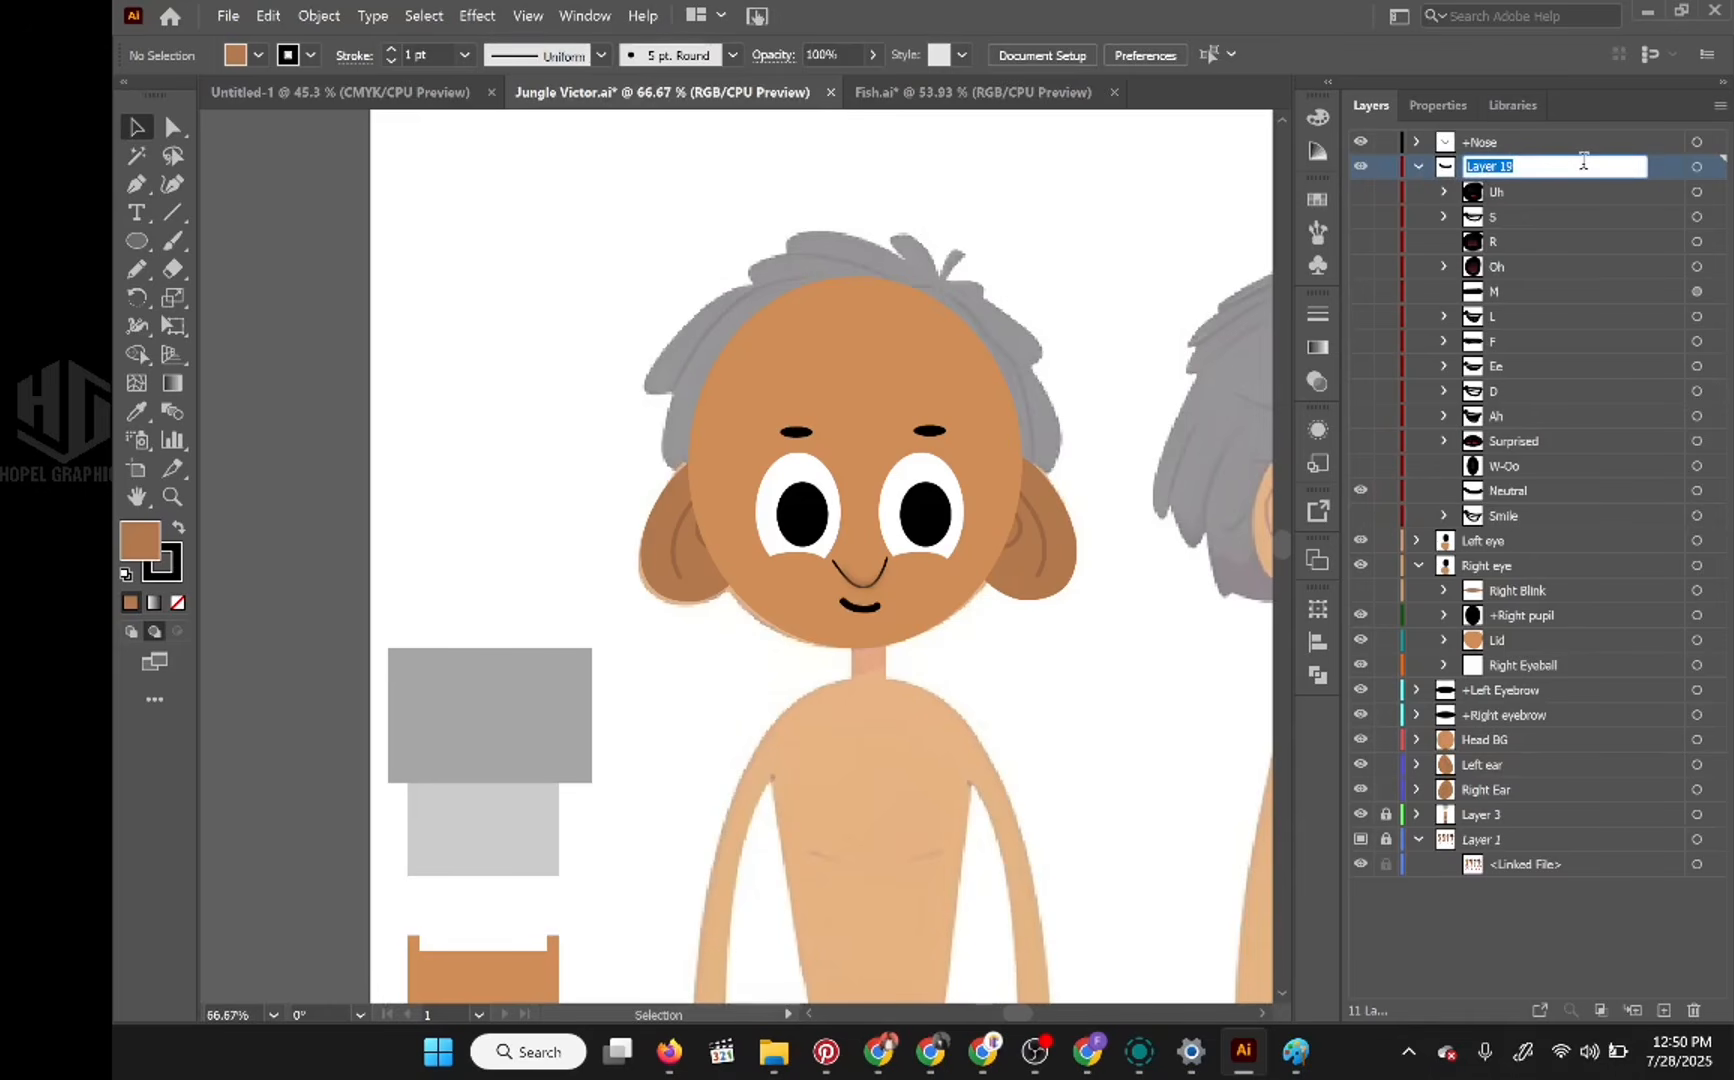
type("Mouth")
key("Return")
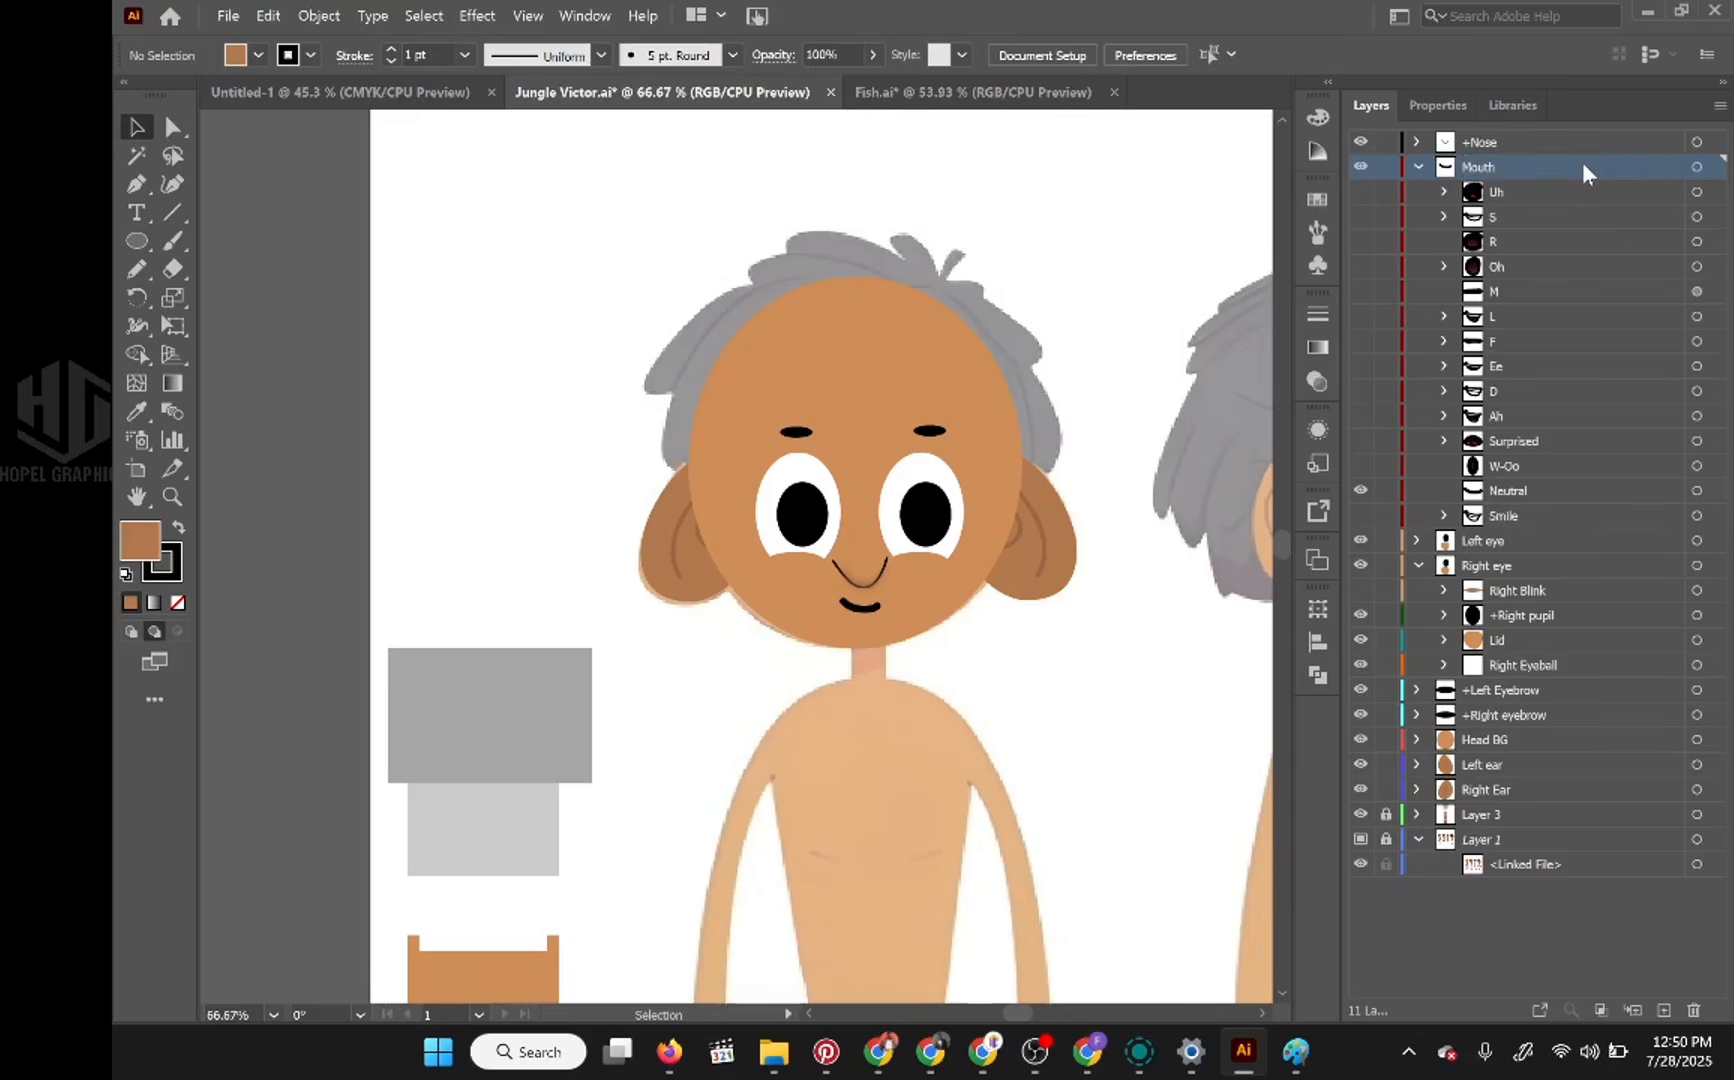
Step: Look back at the source mouth in Fish.ai, return to Jungle Victor.ai and collapse the Mouth layer
left_click(975, 94)
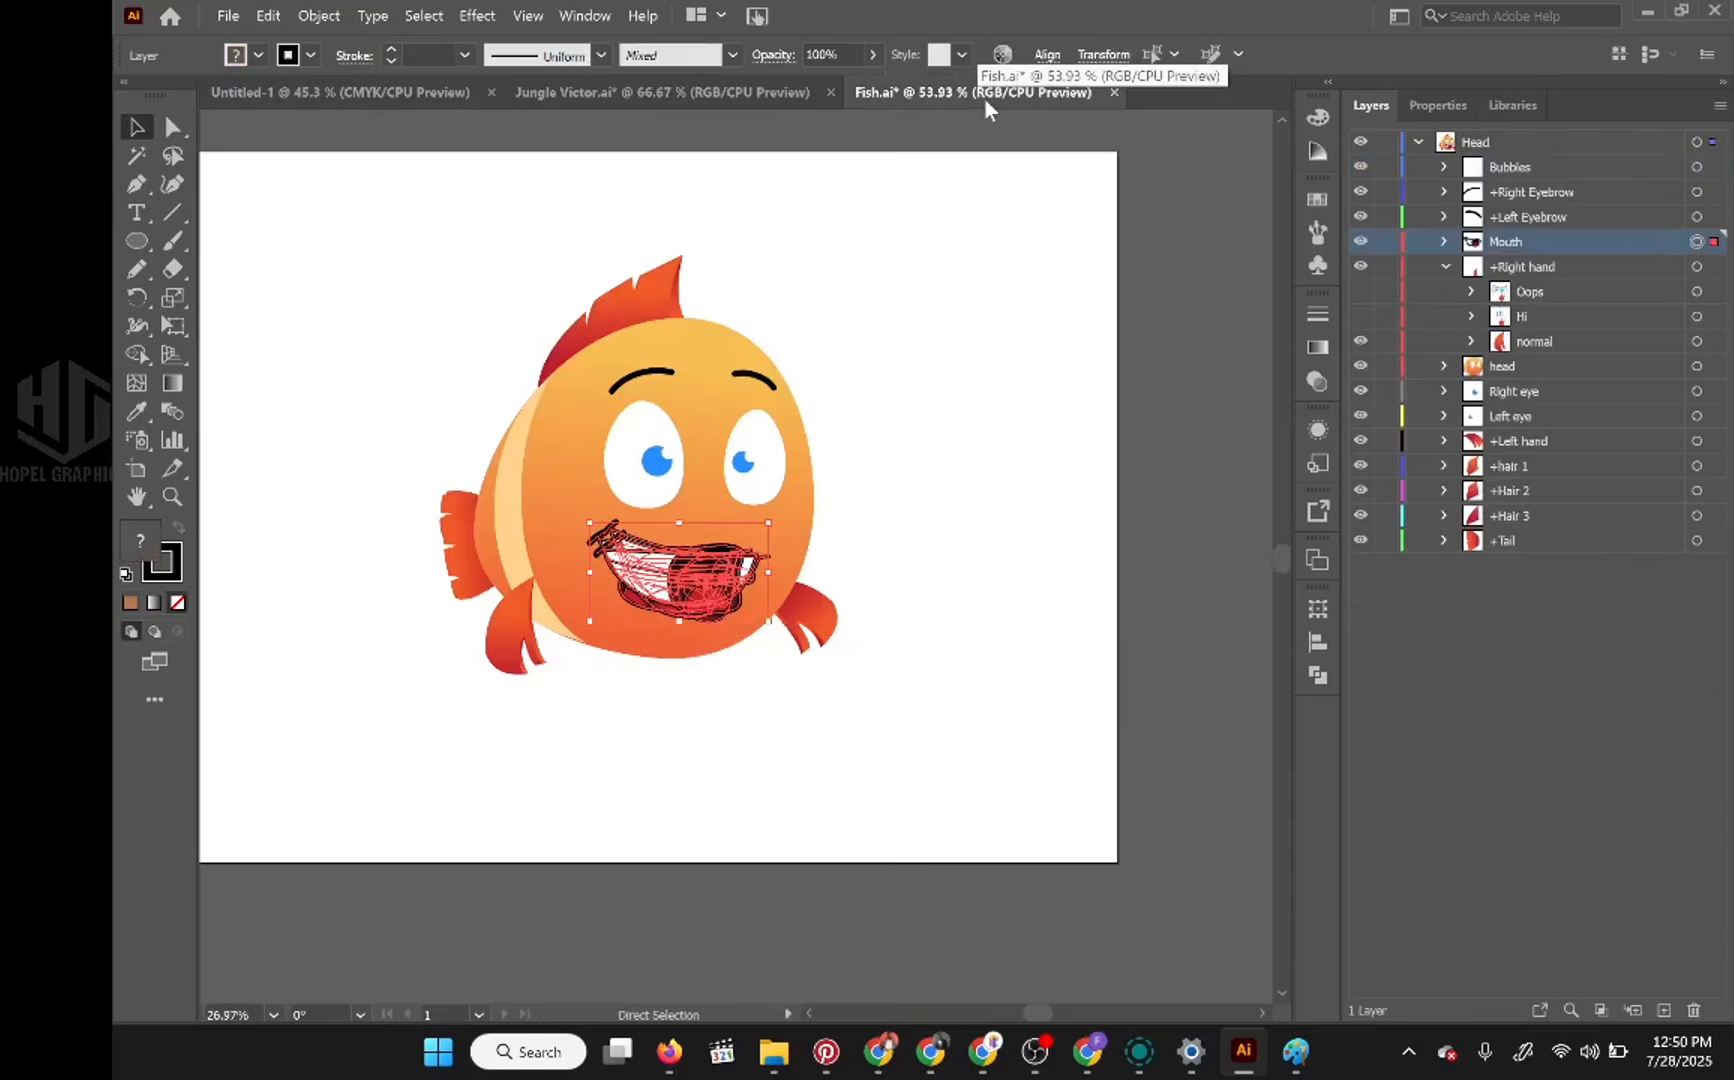
left_click(633, 91)
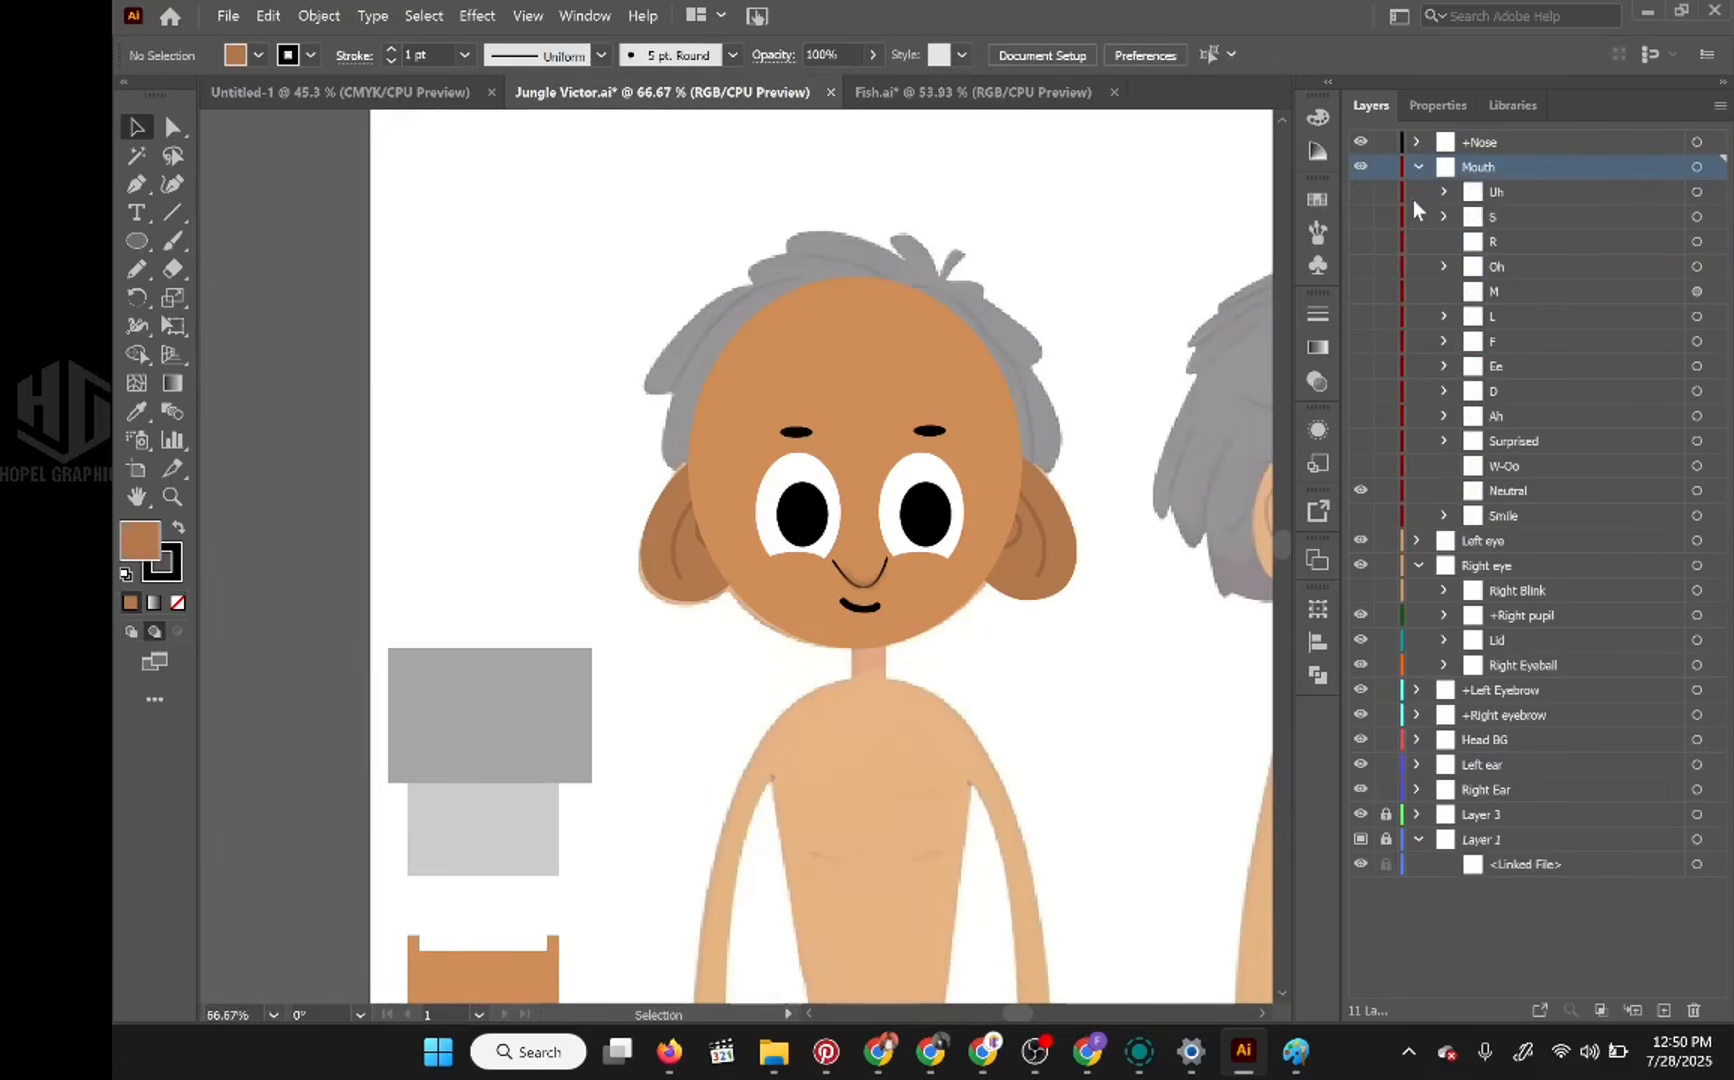
left_click(1418, 166)
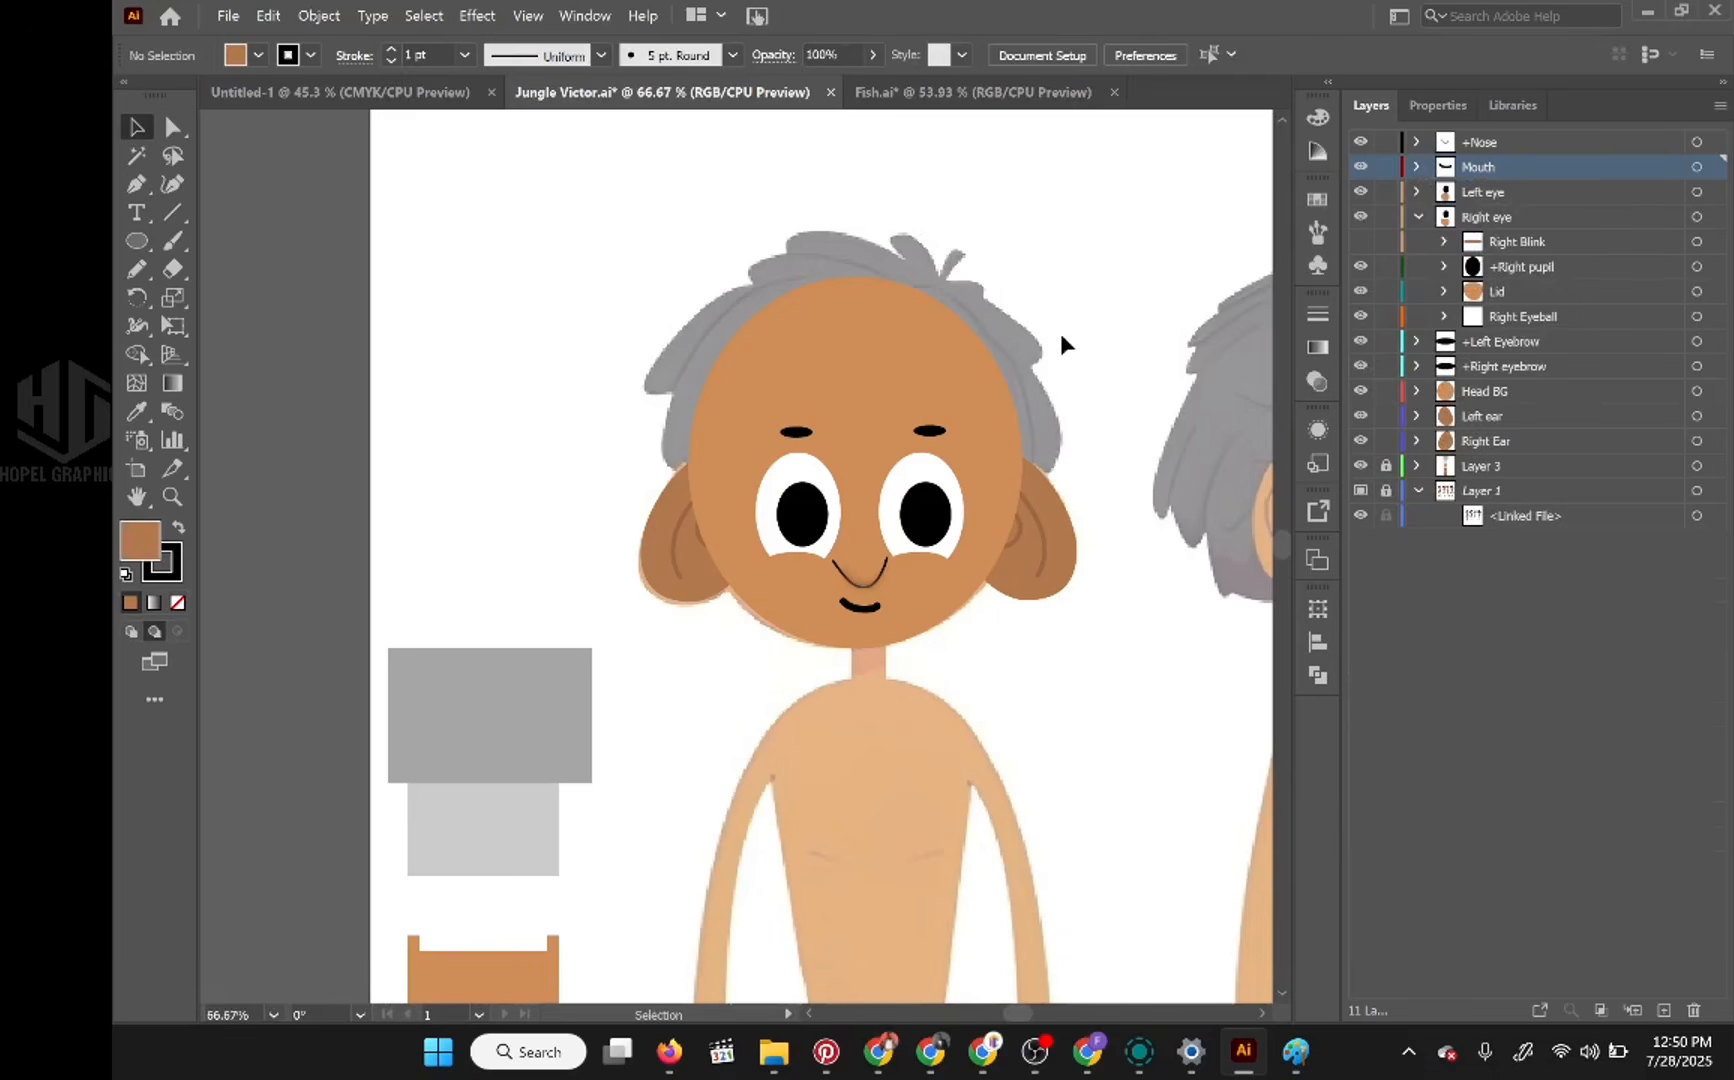
Step: Collapse the Right eye group and add a new layer at the top of the stack, above +Nose
scroll(978, 420, "down", 2)
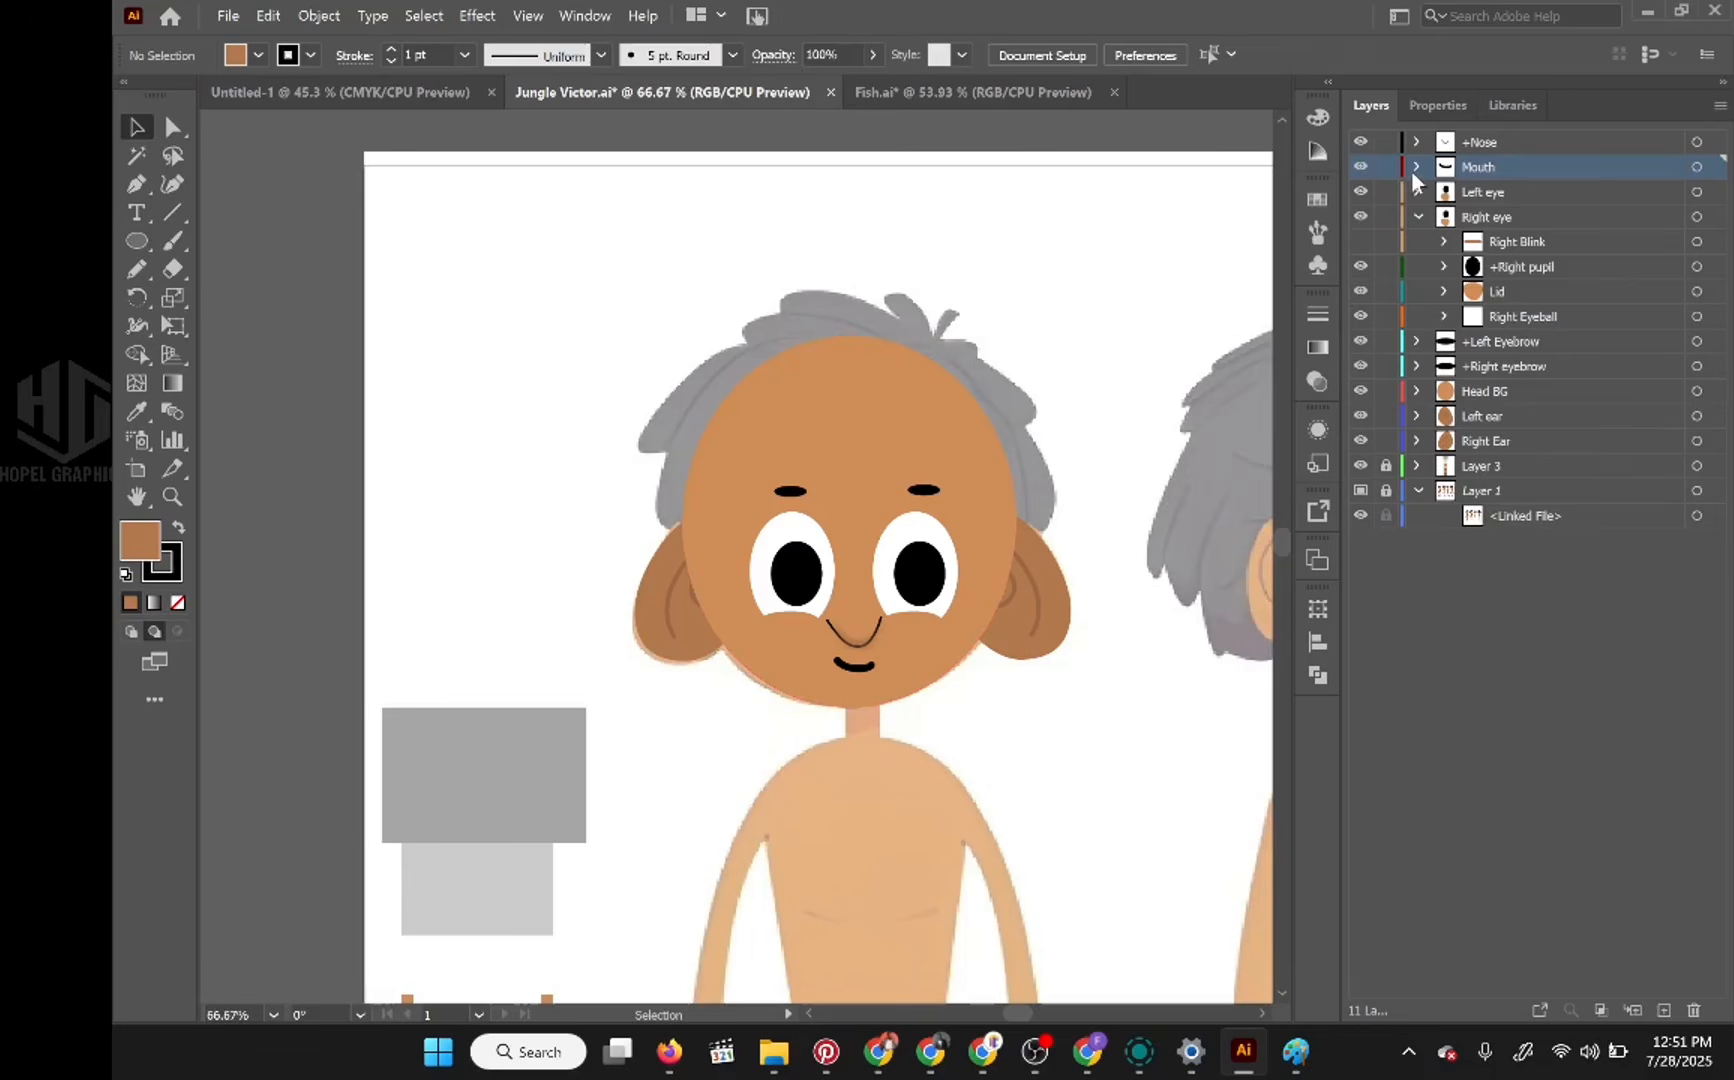
left_click(1418, 216)
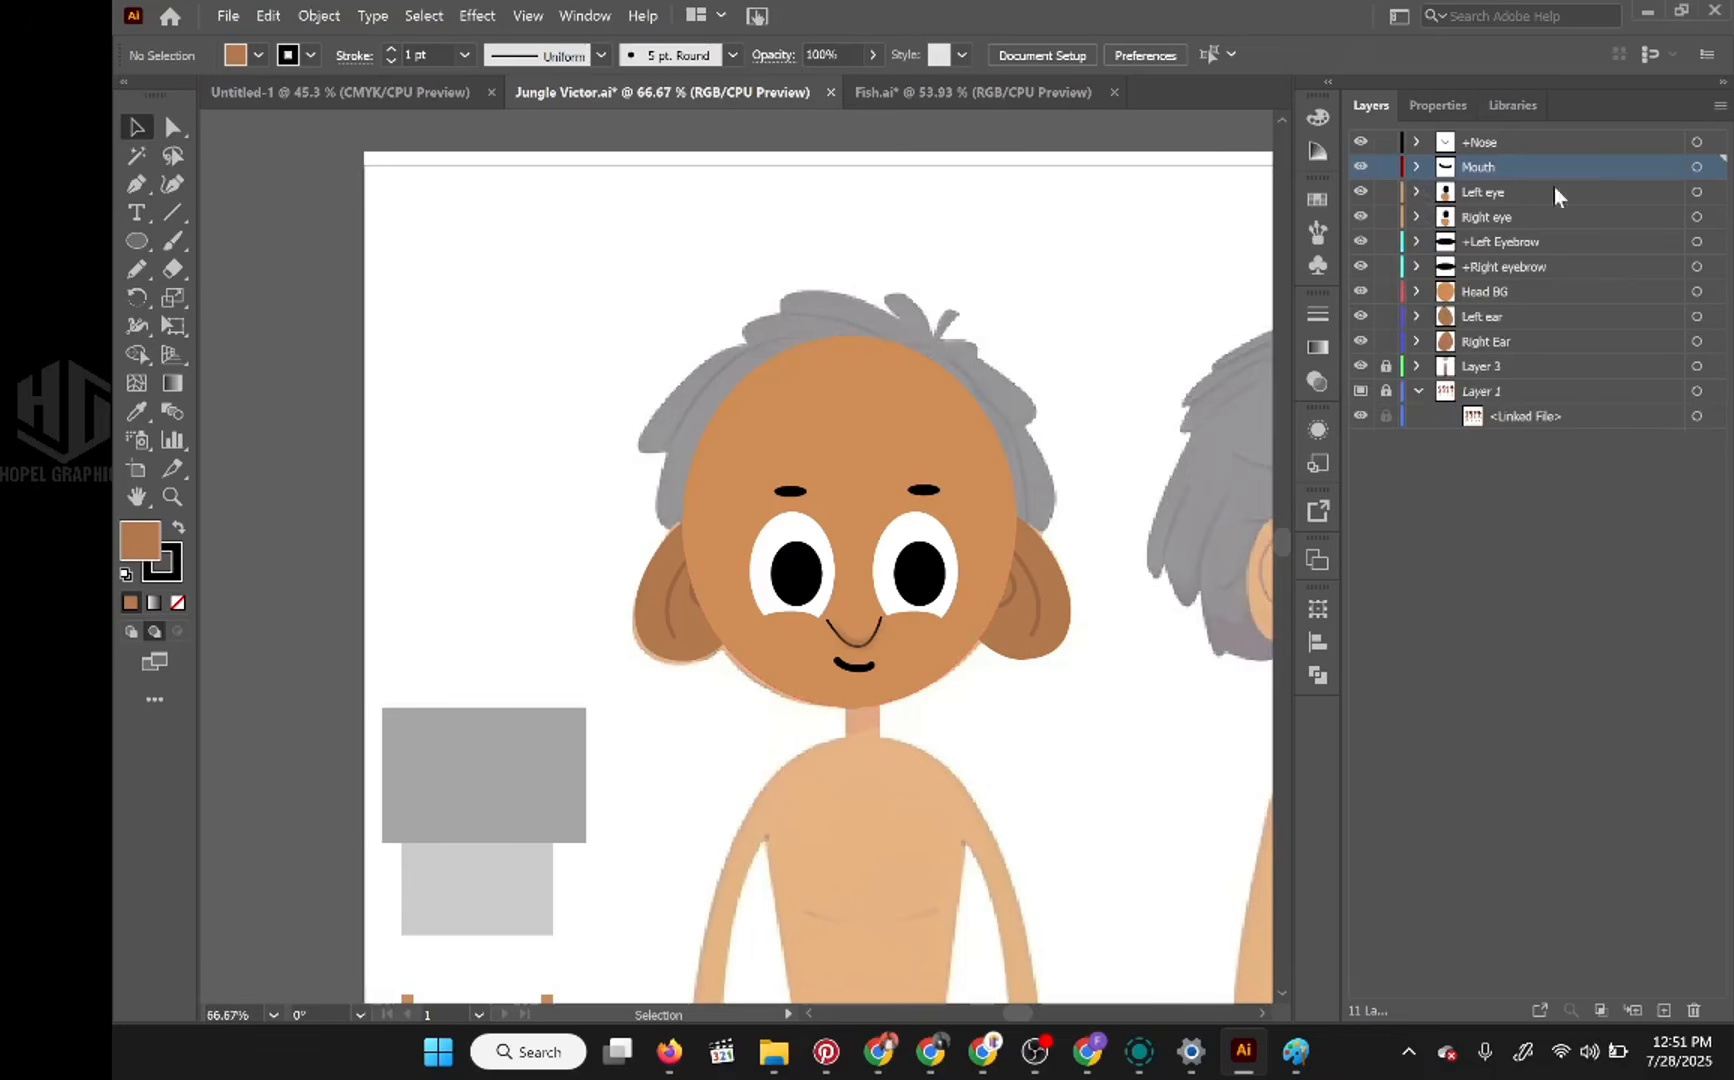
left_click(1527, 140)
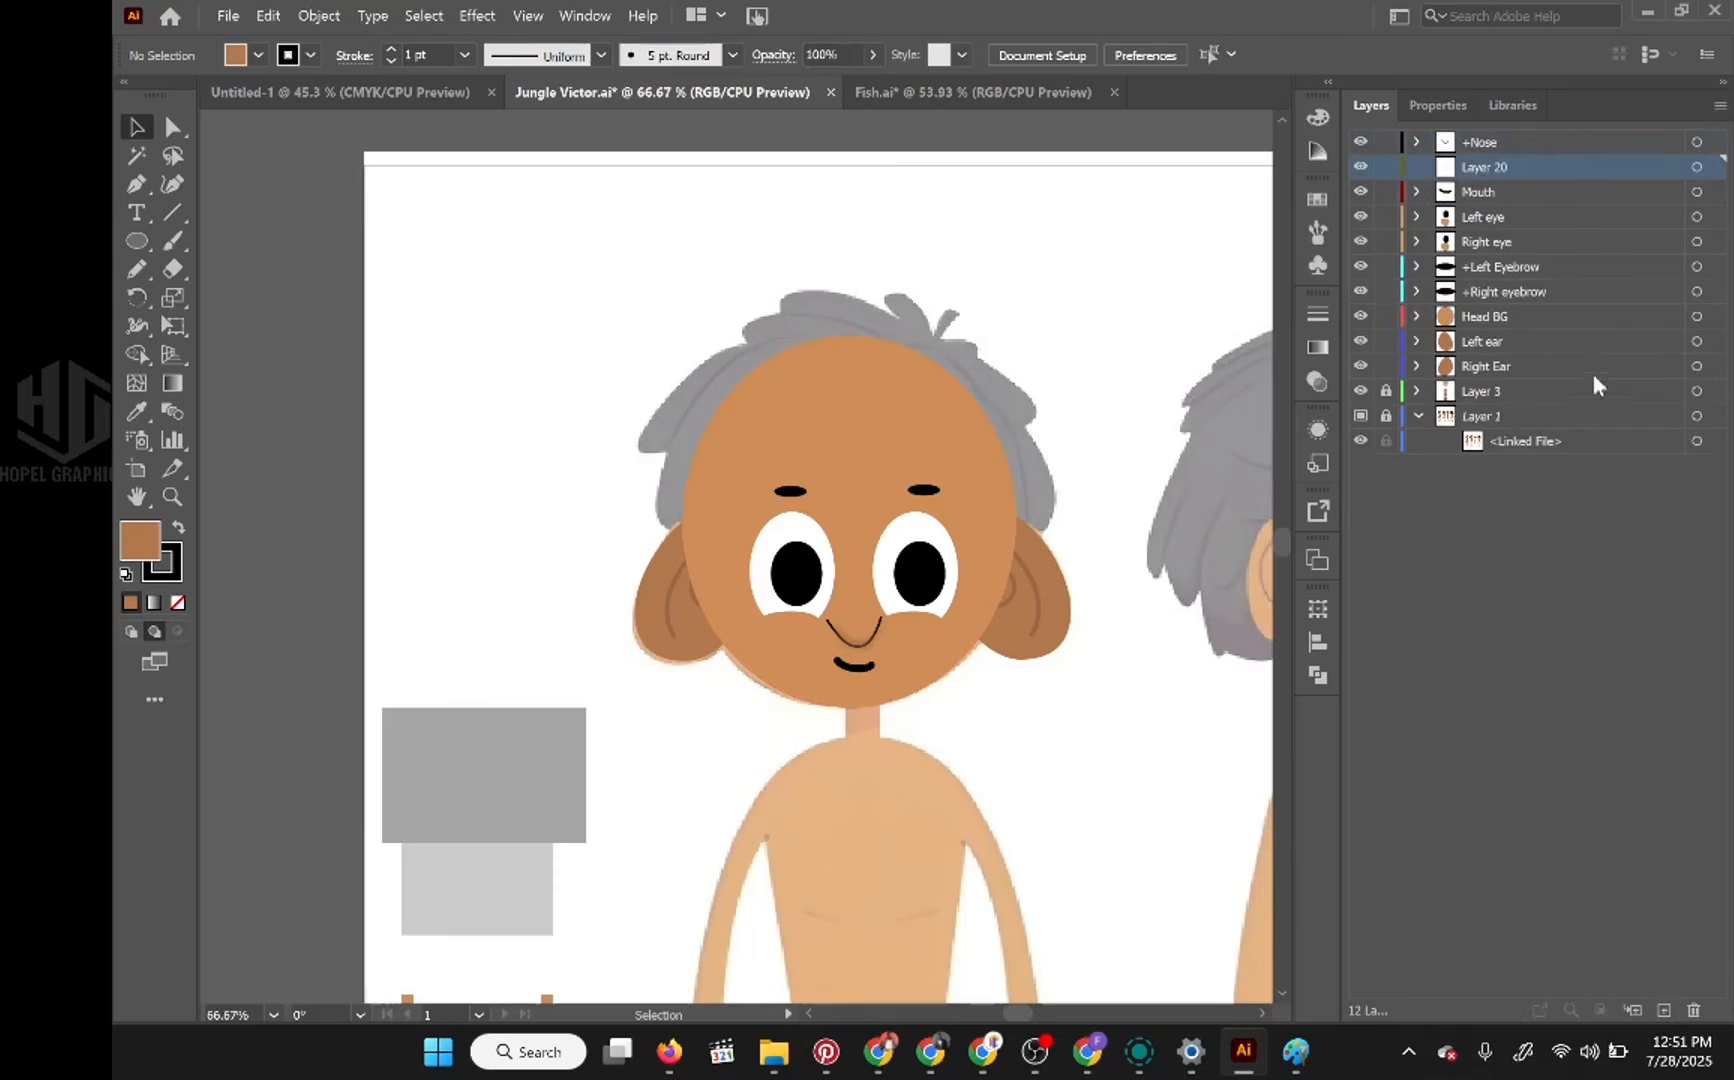
left_click_drag(1486, 158, 1496, 130)
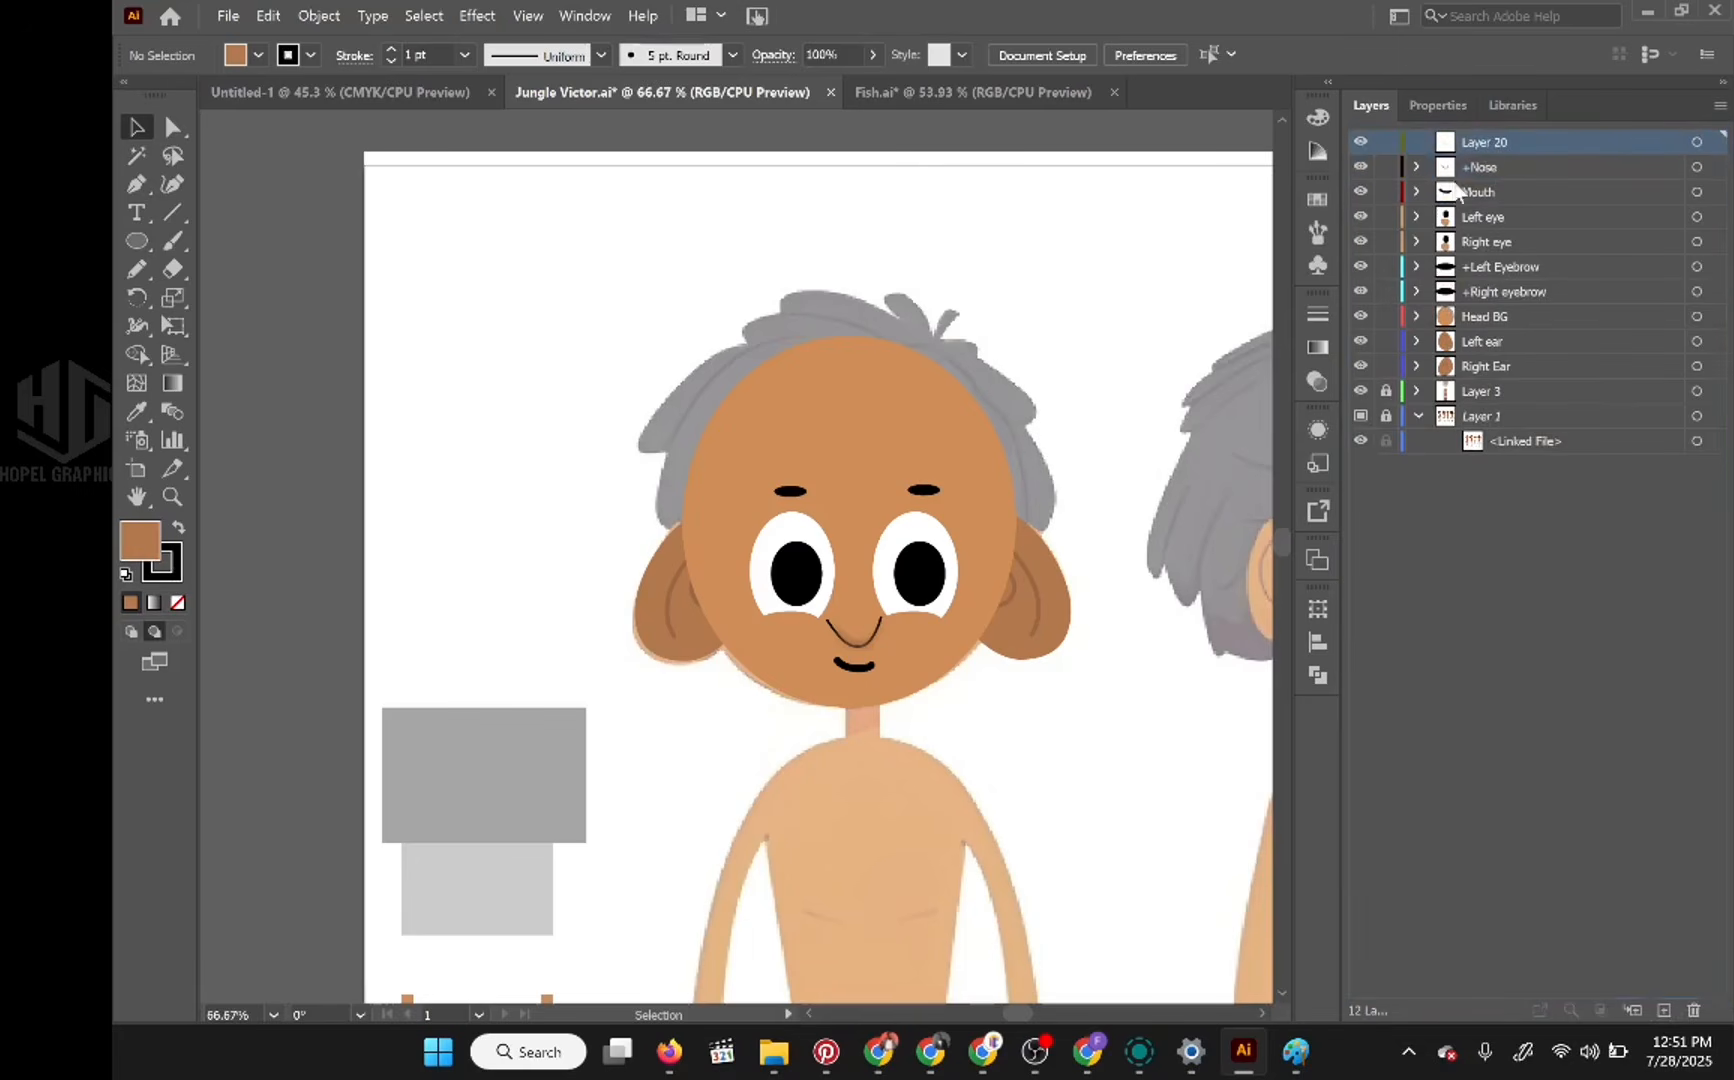
Step: Hide the Head BG, Left ear and Right Ear layers to expose the reference hair, and make Layer 20 active
left_click(1360, 316)
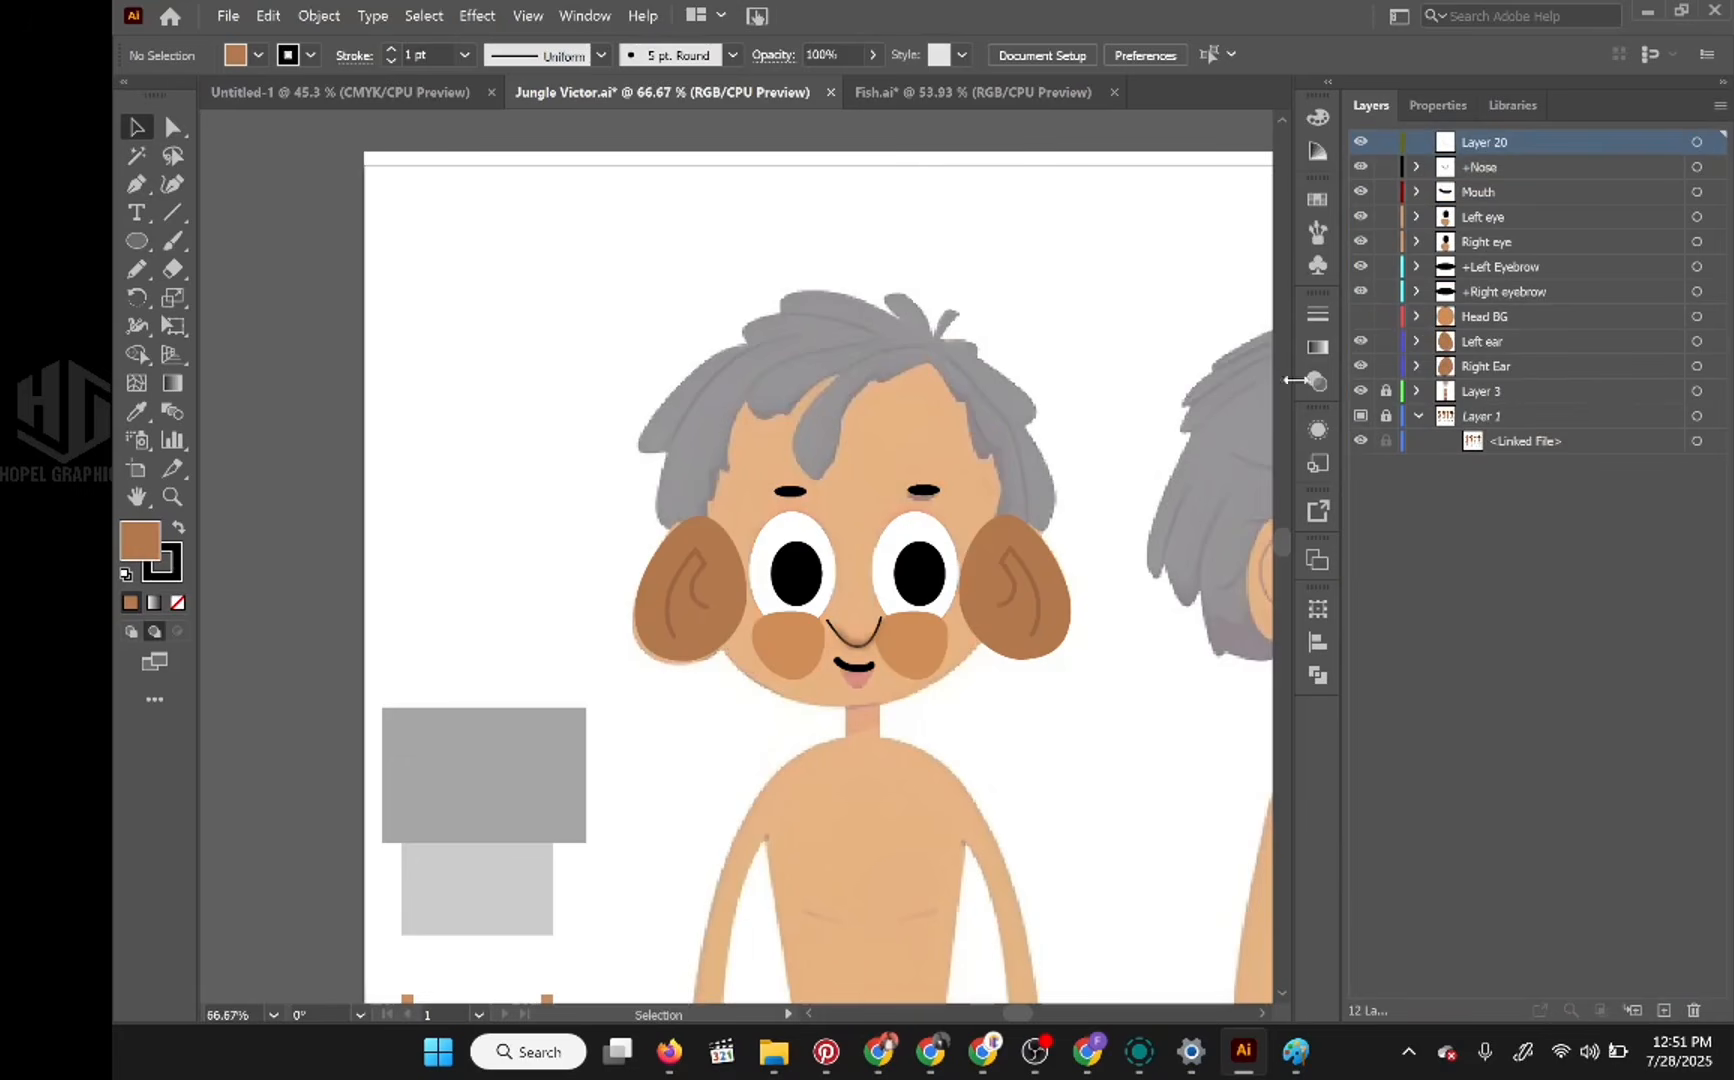
left_click(1360, 341)
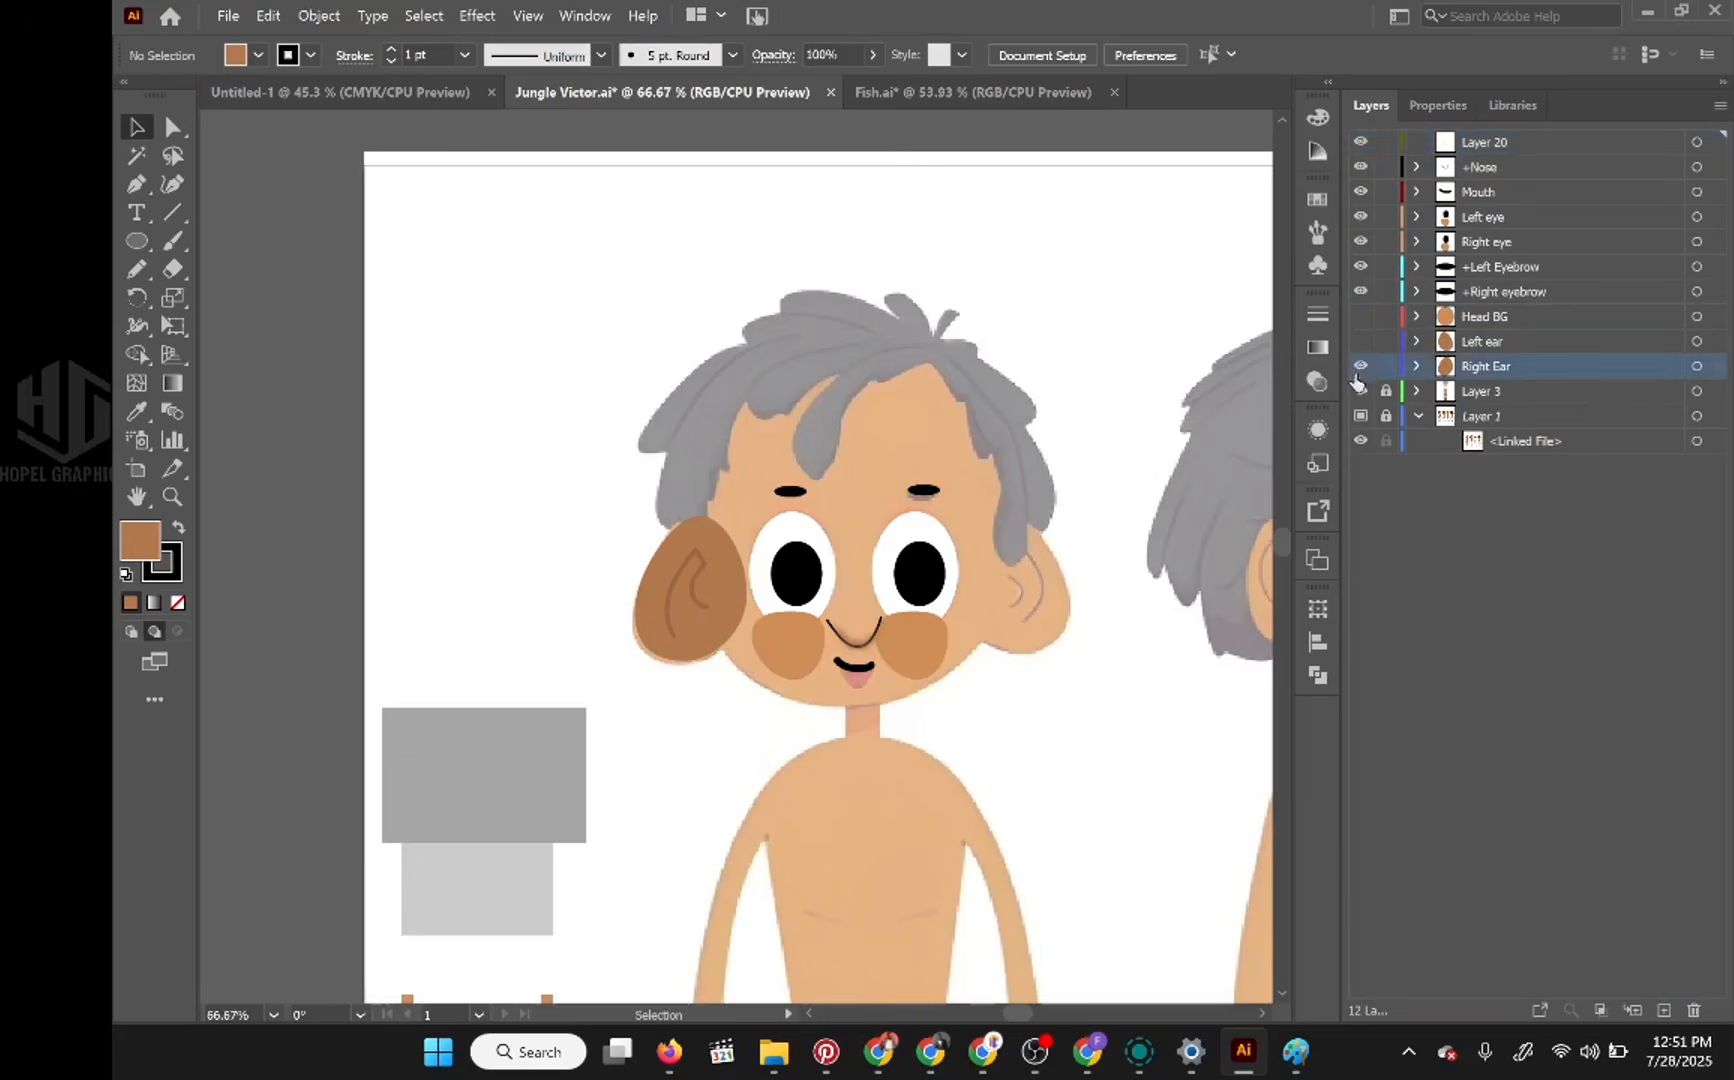
left_click(1360, 366)
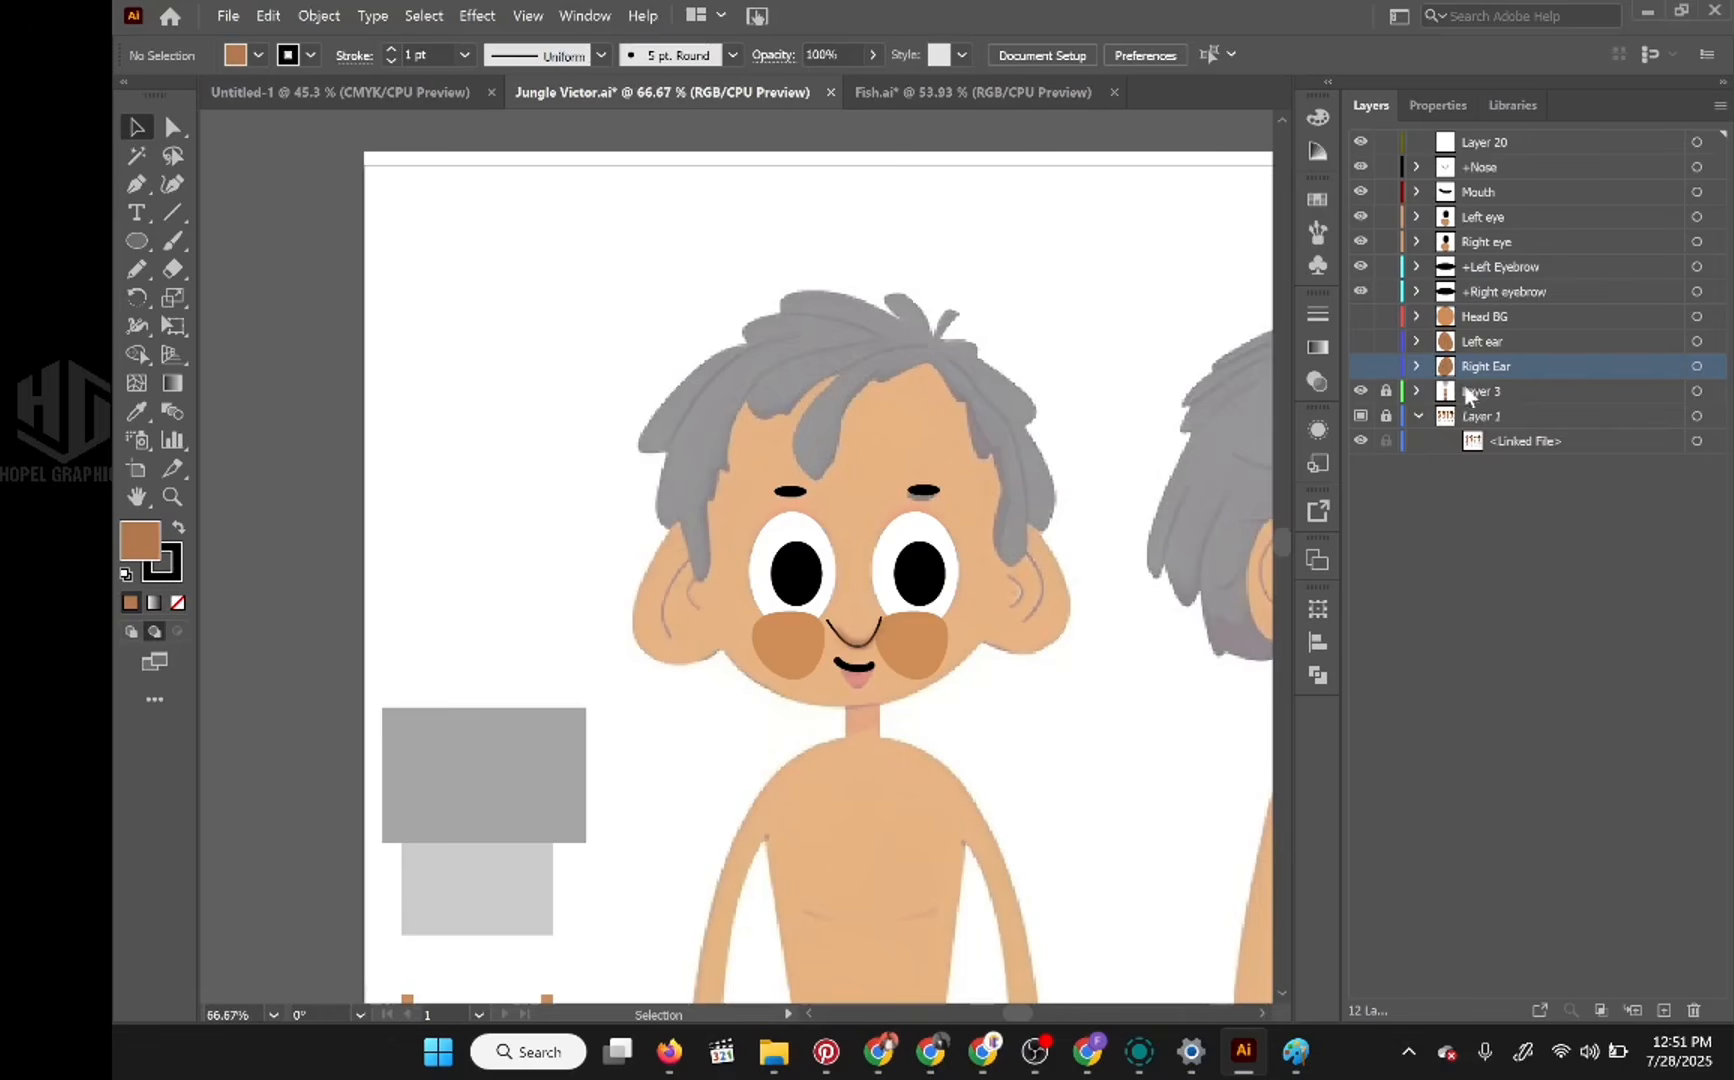
left_click(1496, 388)
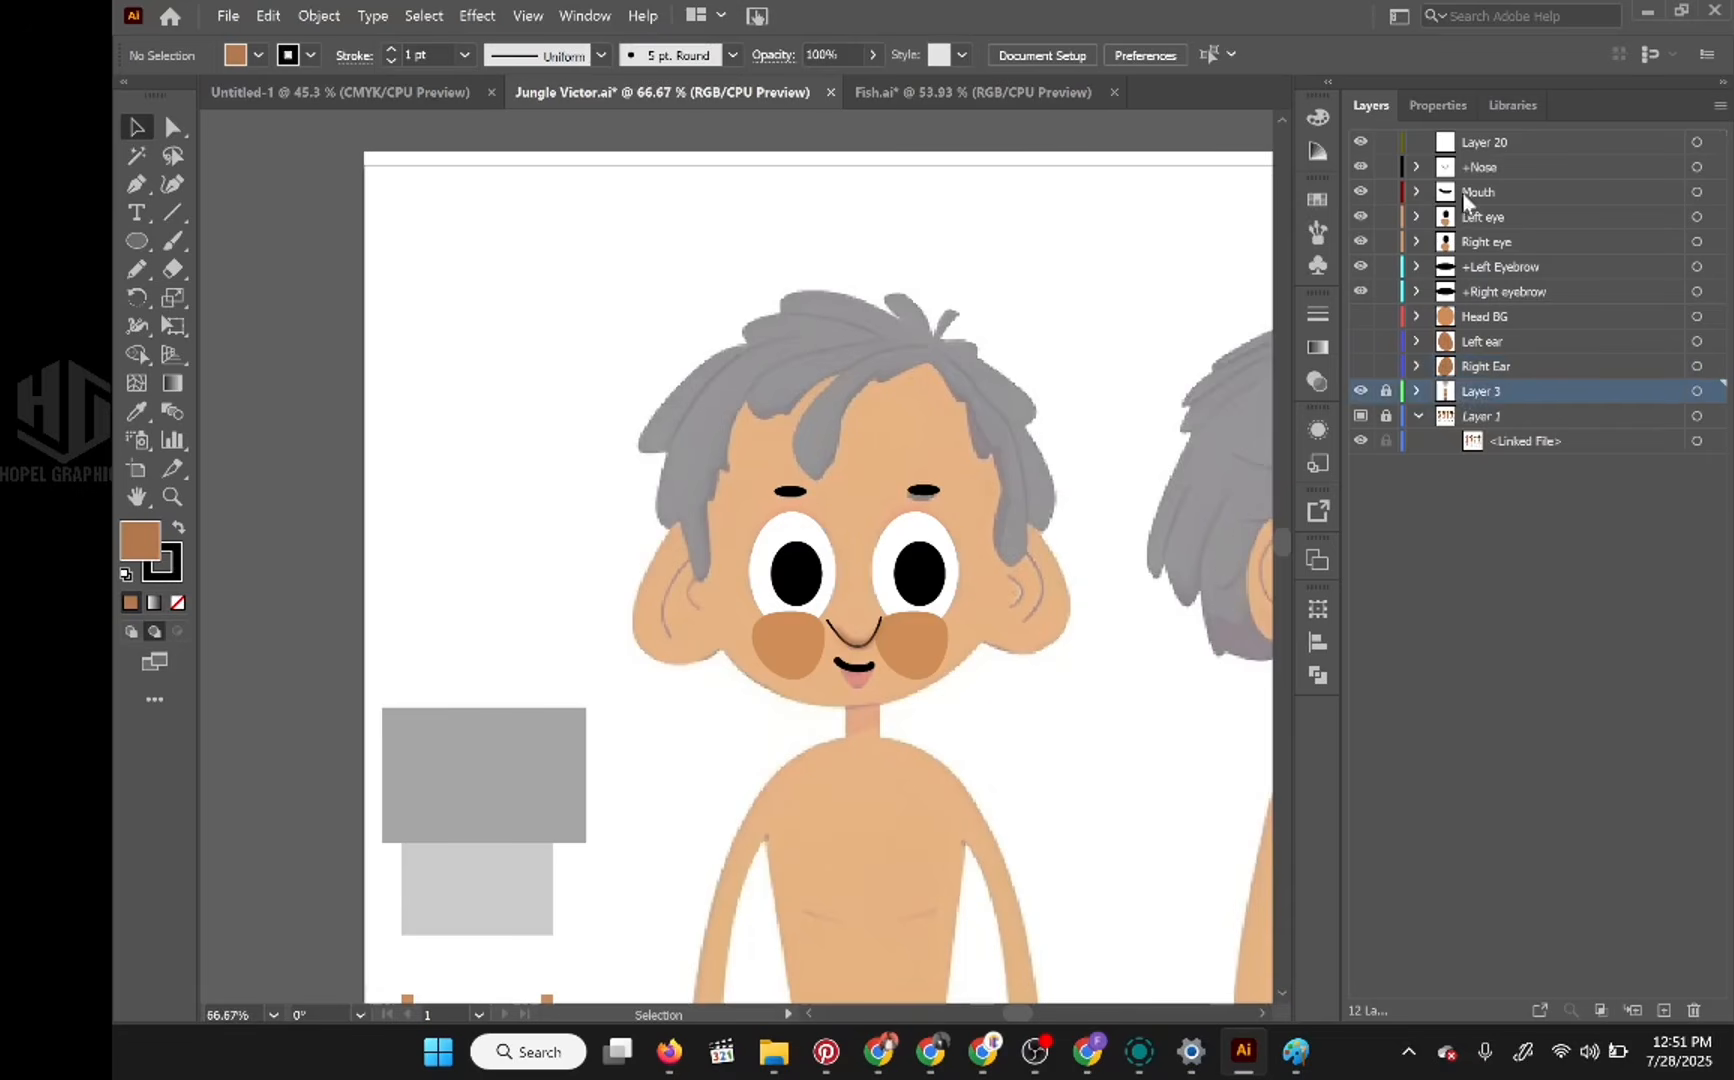
left_click(1485, 142)
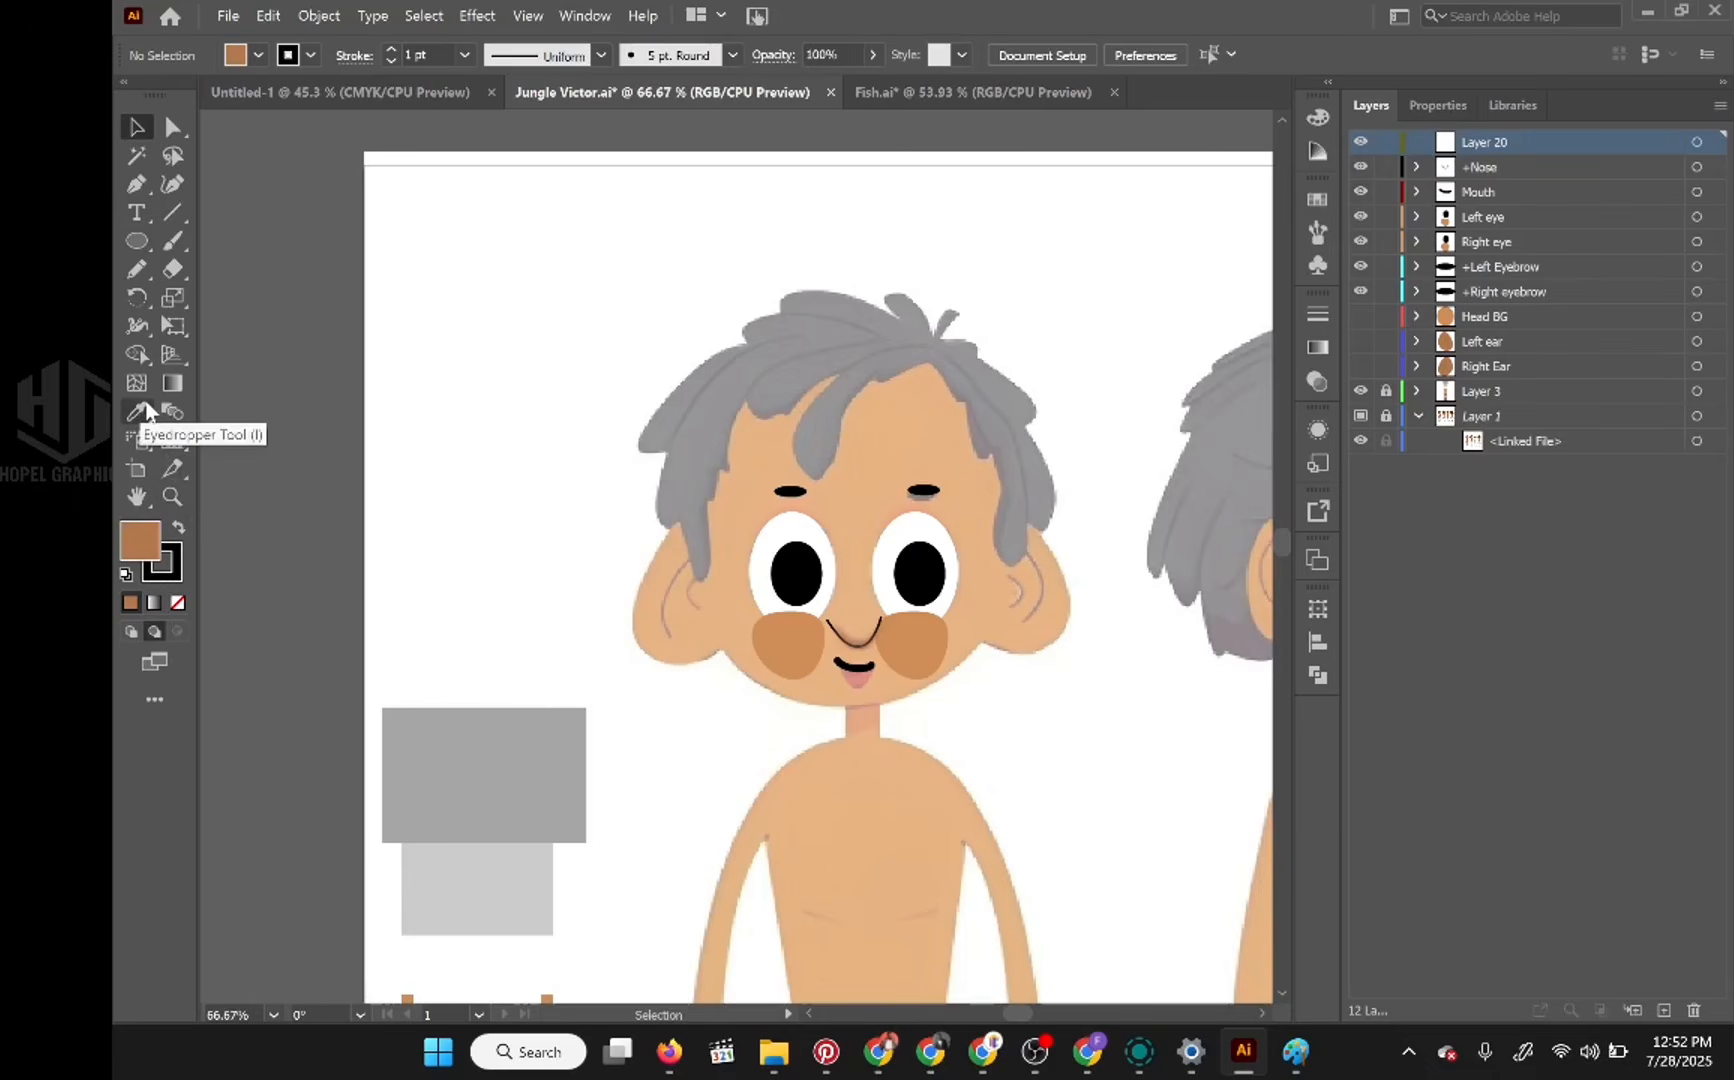
Step: Draw a closed hairline band over the top of the head with the Pencil tool, using black fill and no stroke
left_click(179, 529)
left_click(165, 566)
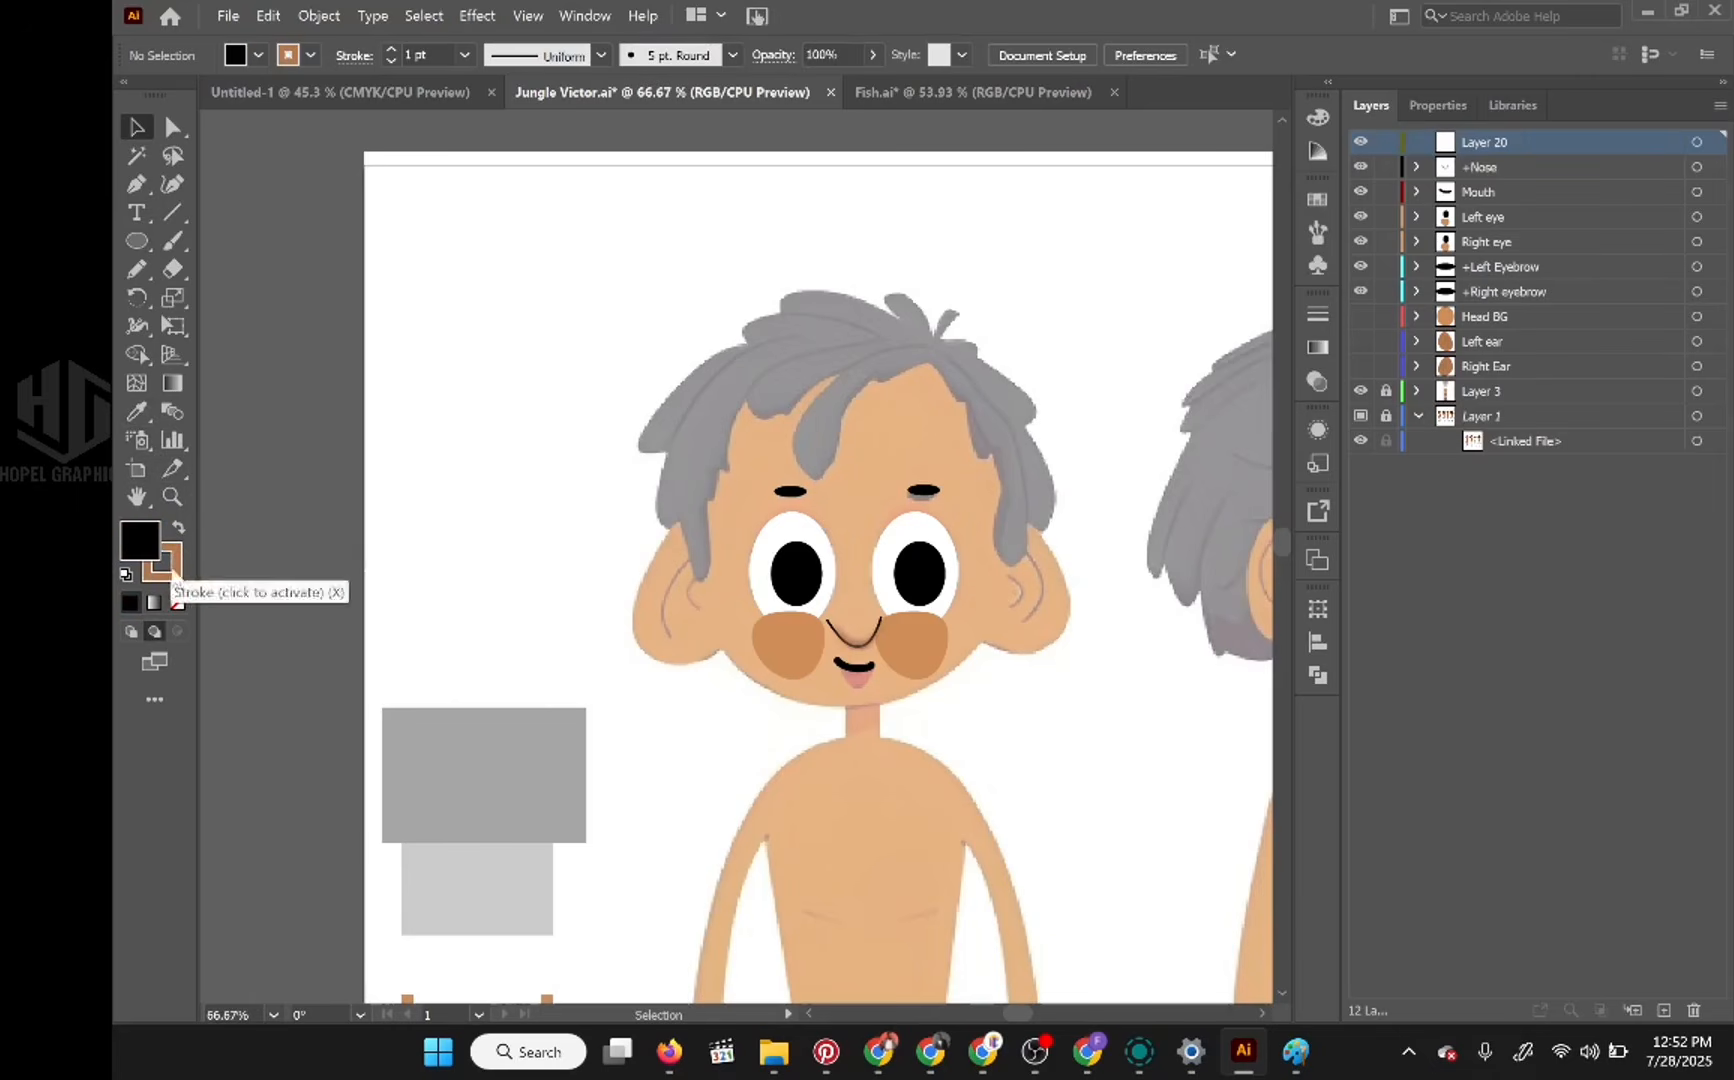
left_click(180, 601)
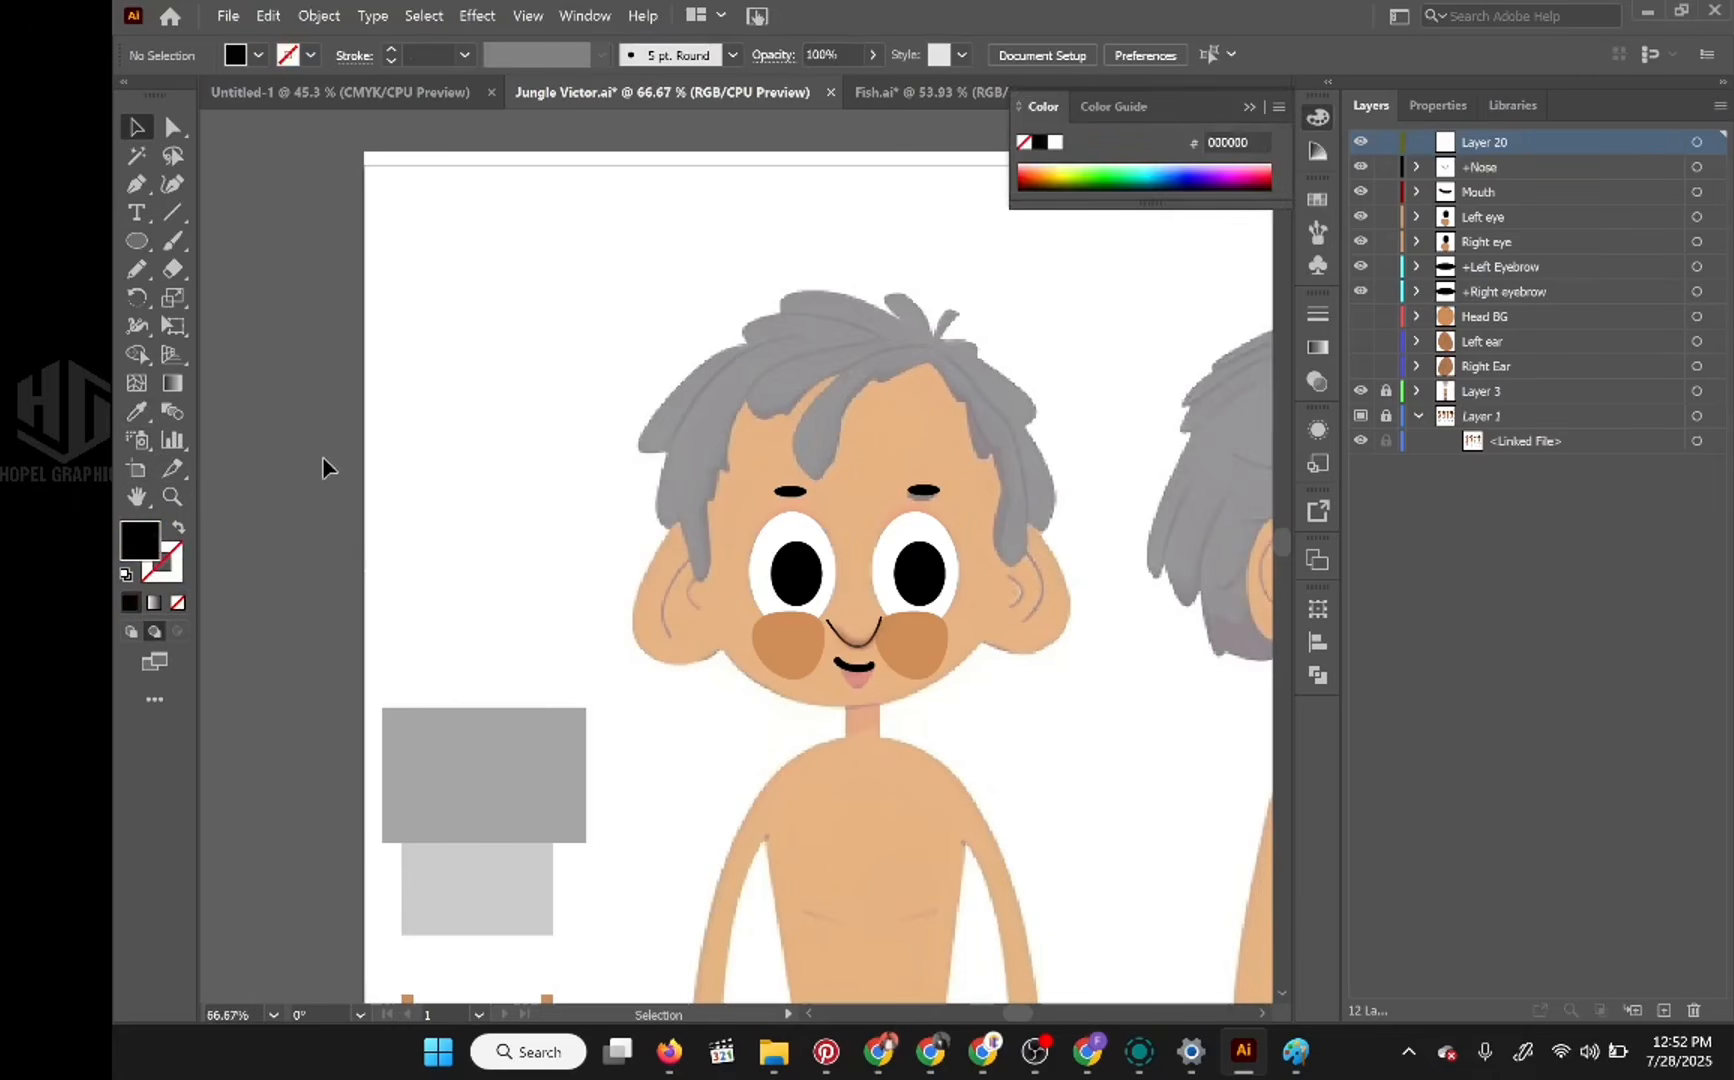
key("n")
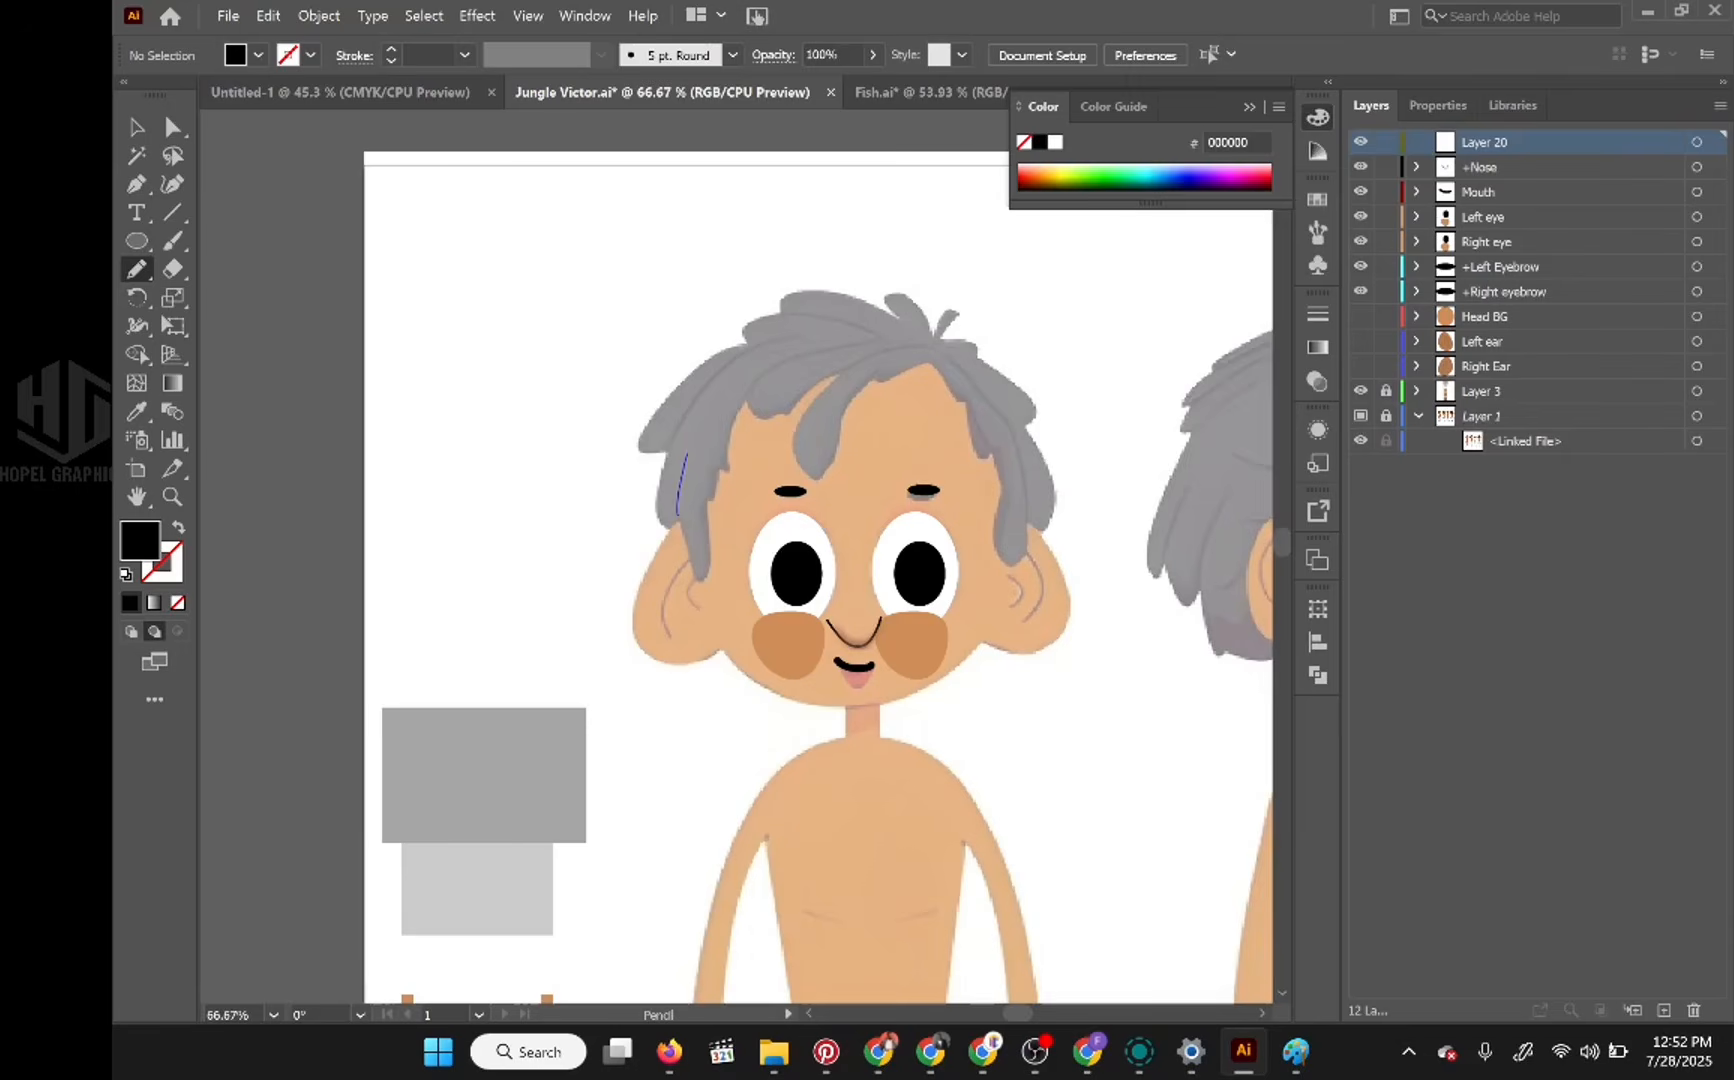
mouse_move(687, 455)
left_mouse_down()
mouse_move(762, 360)
mouse_move(875, 327)
mouse_move(922, 330)
mouse_move(999, 385)
mouse_move(1020, 432)
left_mouse_up()
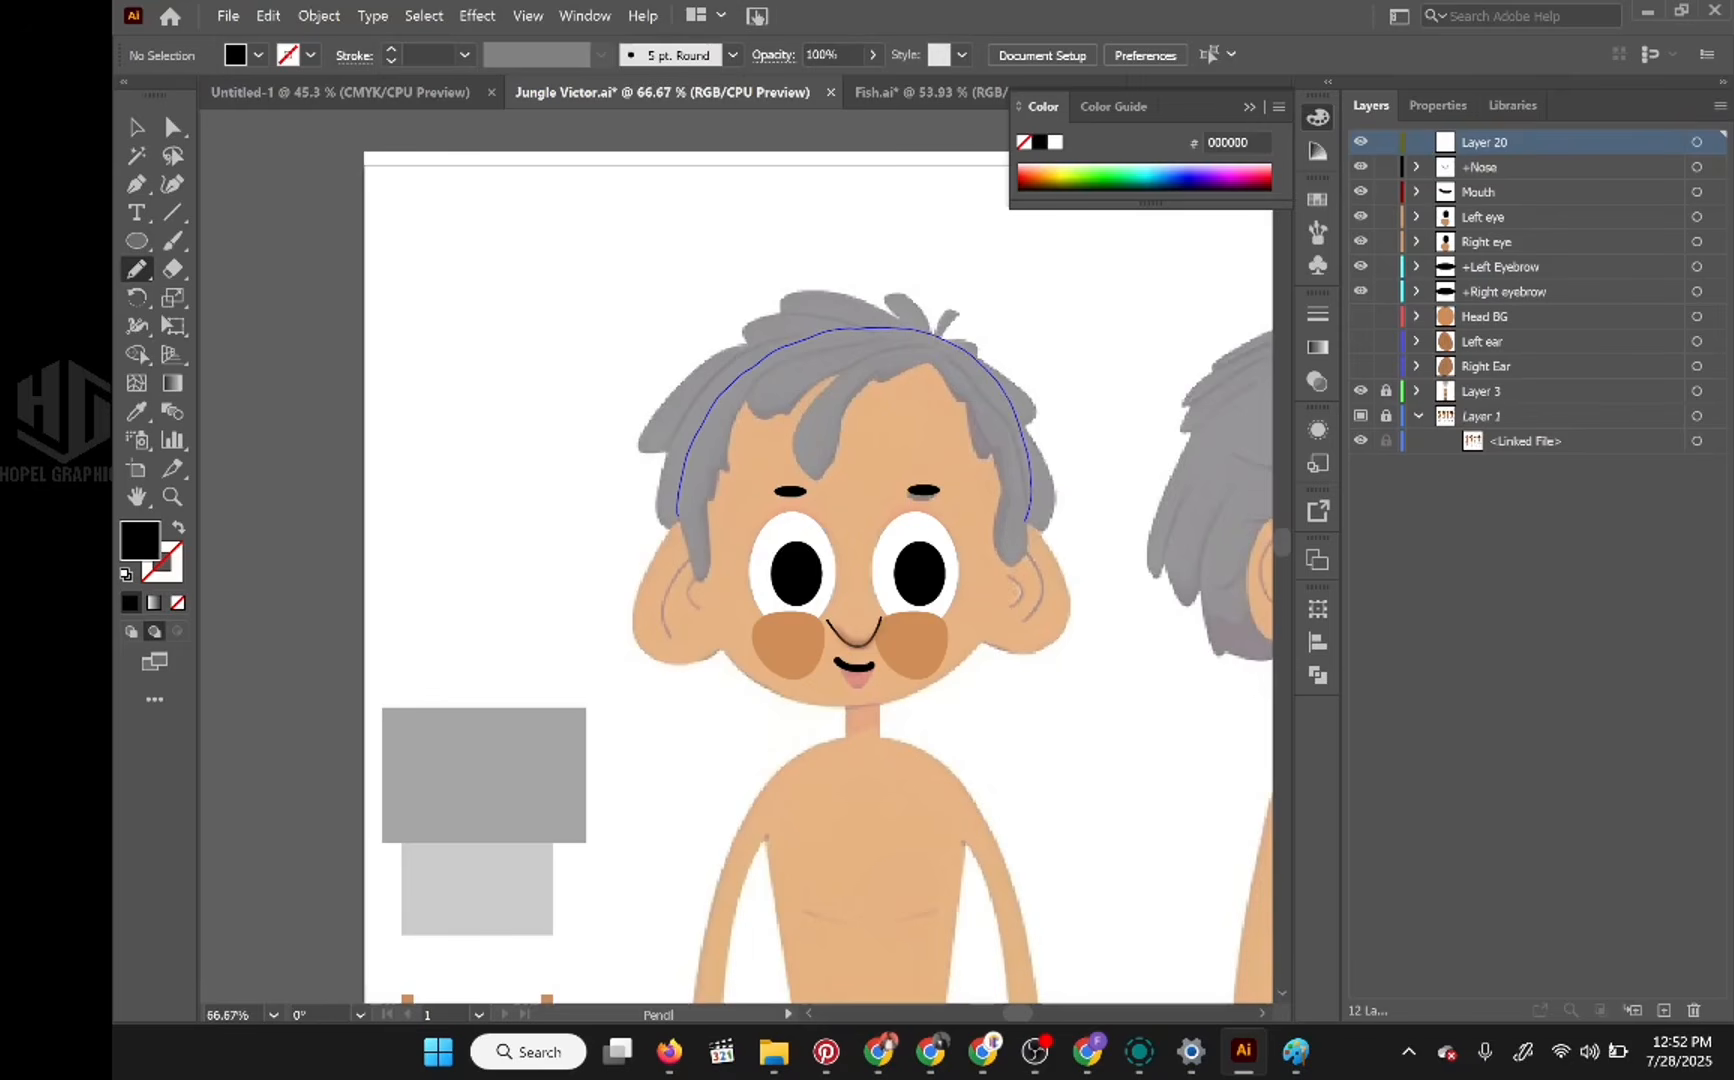
left_click_drag(1020, 500, 963, 378)
left_click_drag(781, 364, 727, 418)
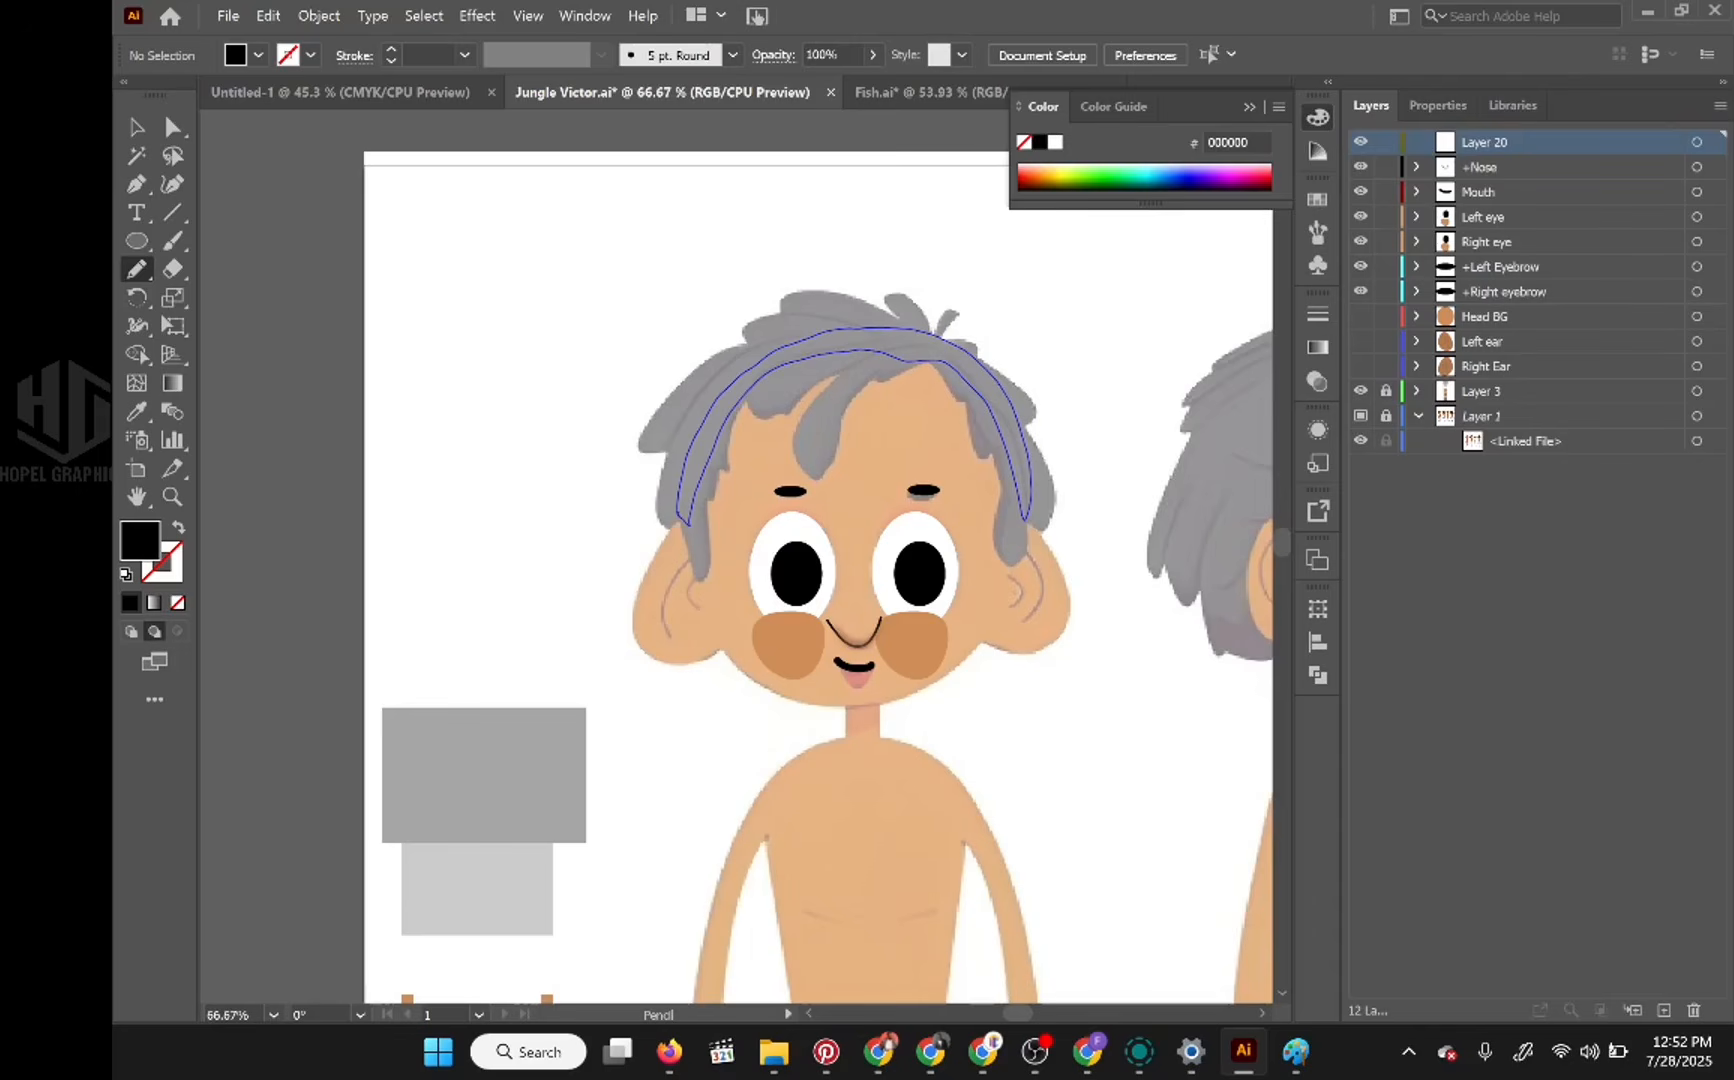
left_click_drag(686, 519, 688, 500)
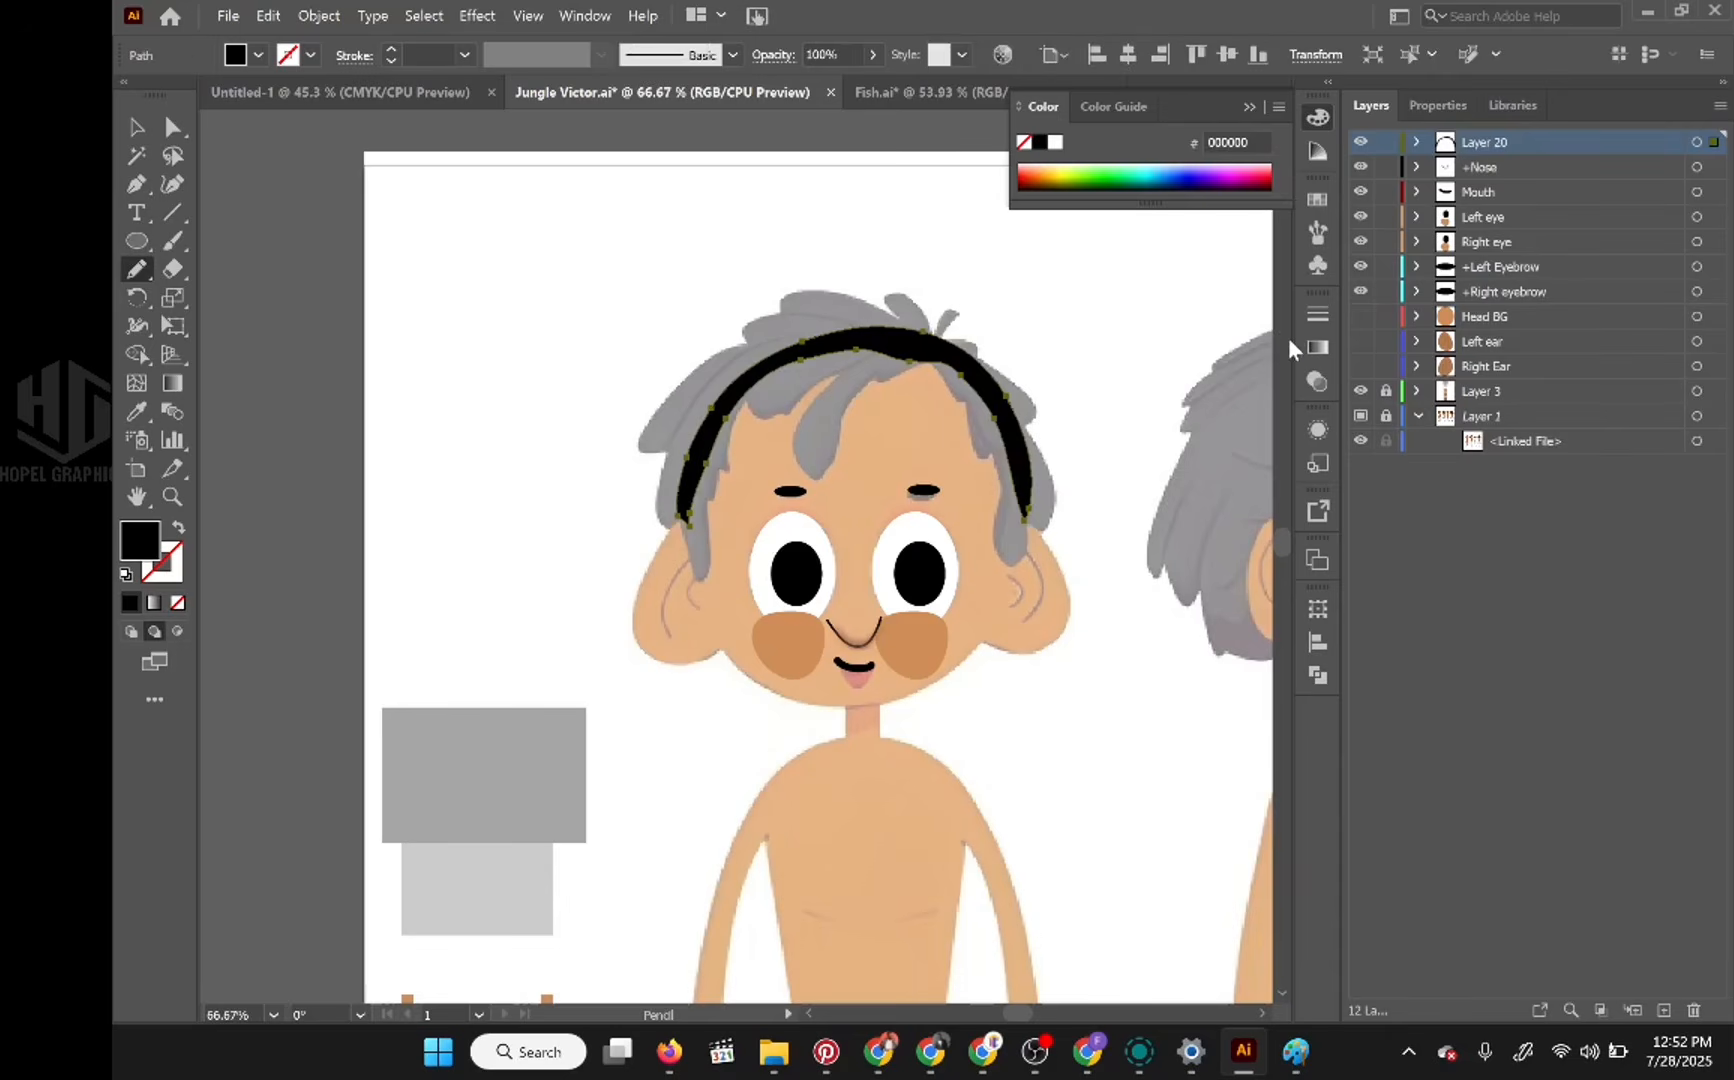
Step: Lock Layer 20 and show Head BG again to compare the hair band with the head ellipse
left_click(1387, 143)
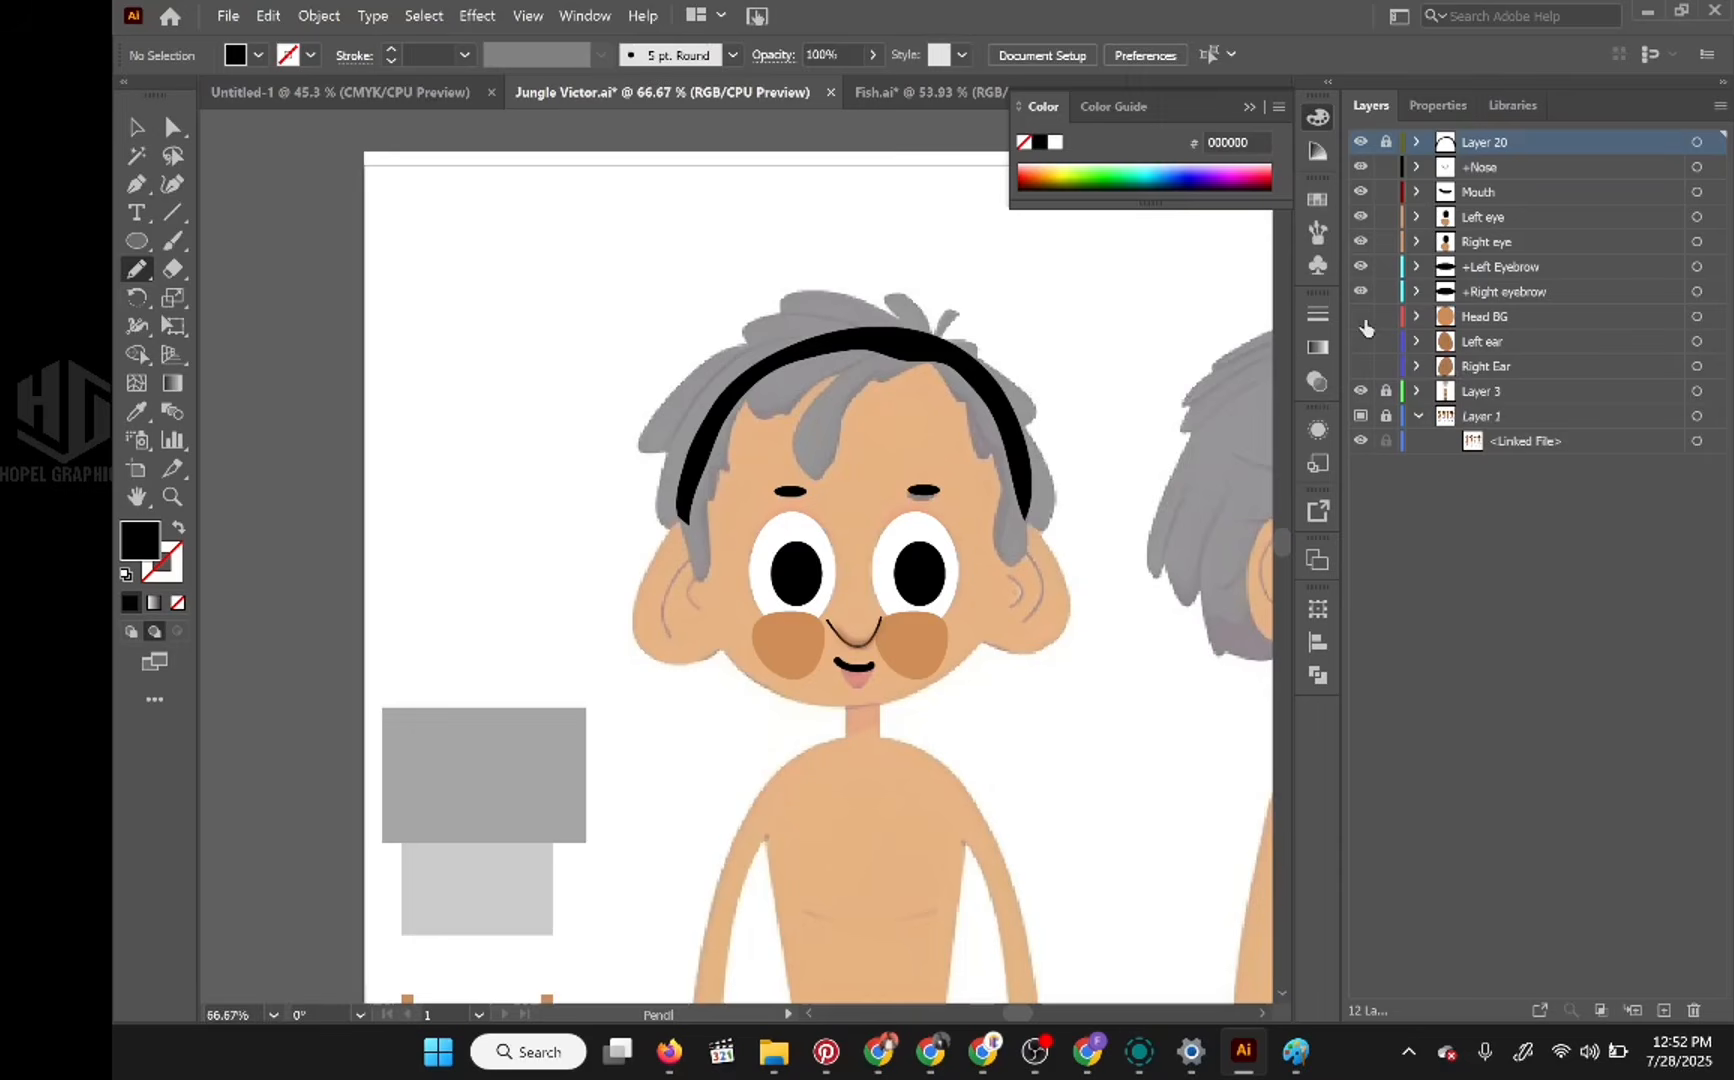
left_click(1360, 316)
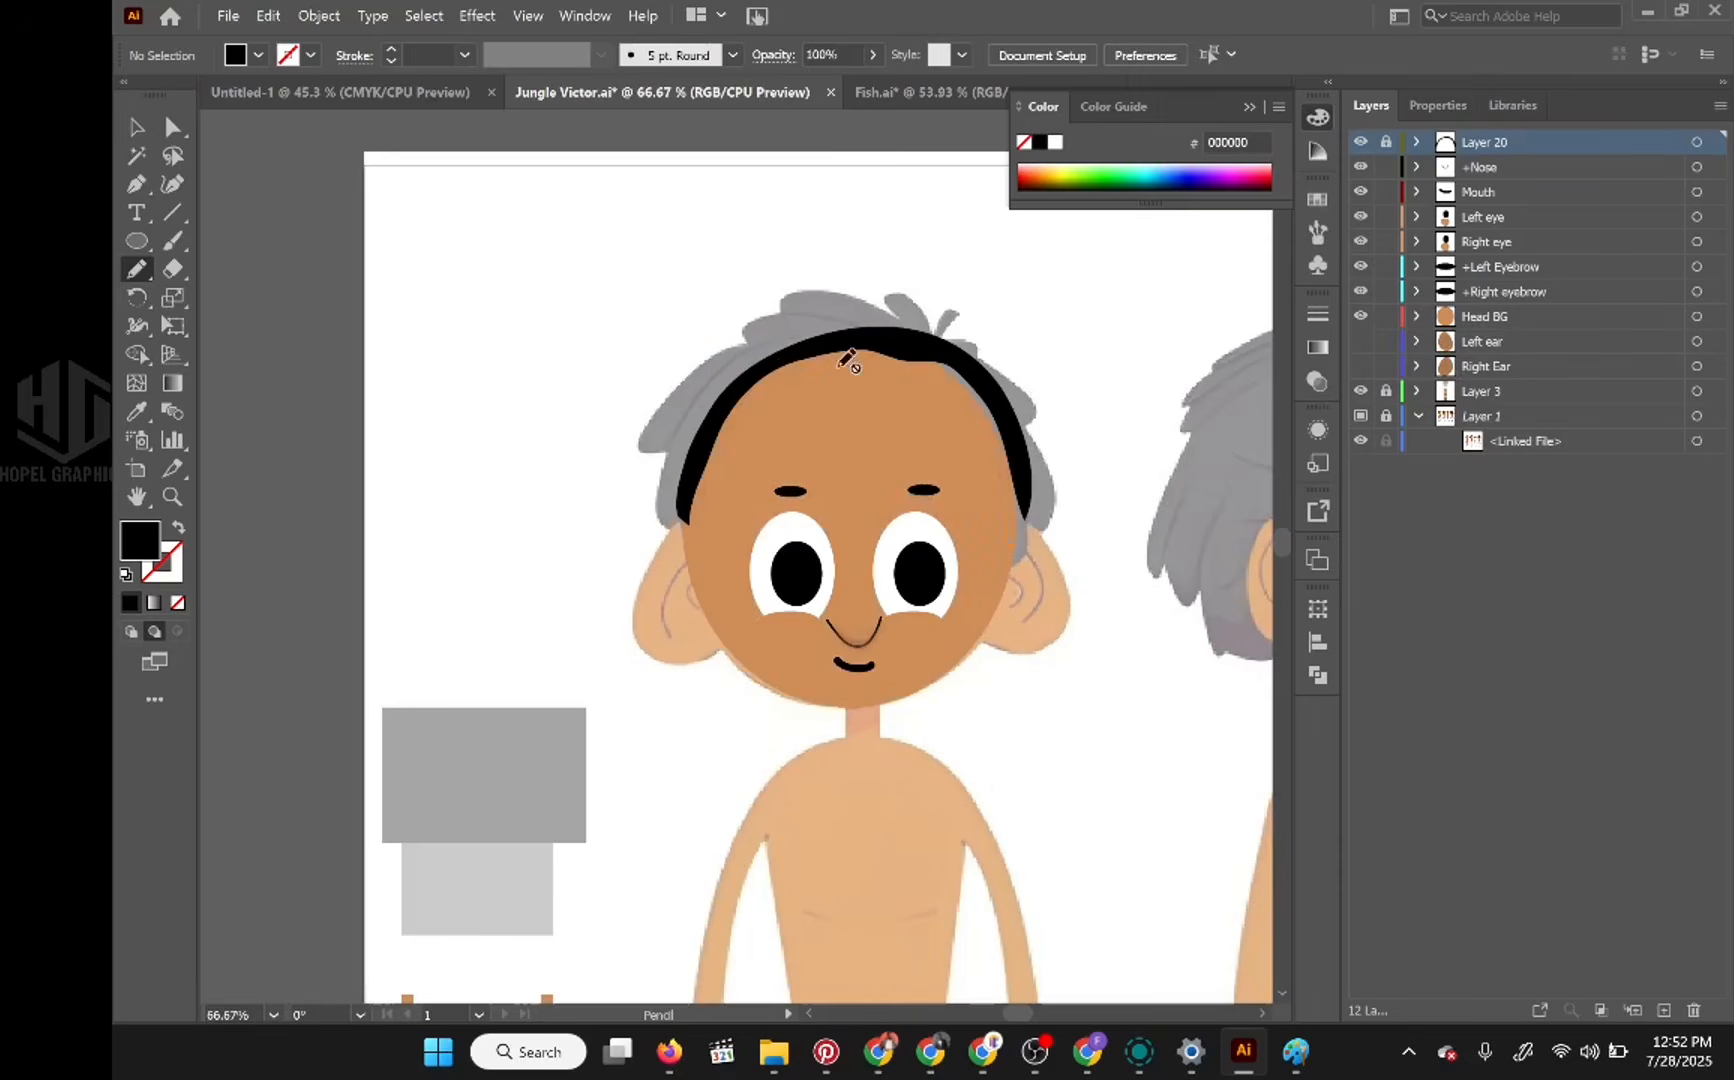
left_click(877, 360, "ctrl")
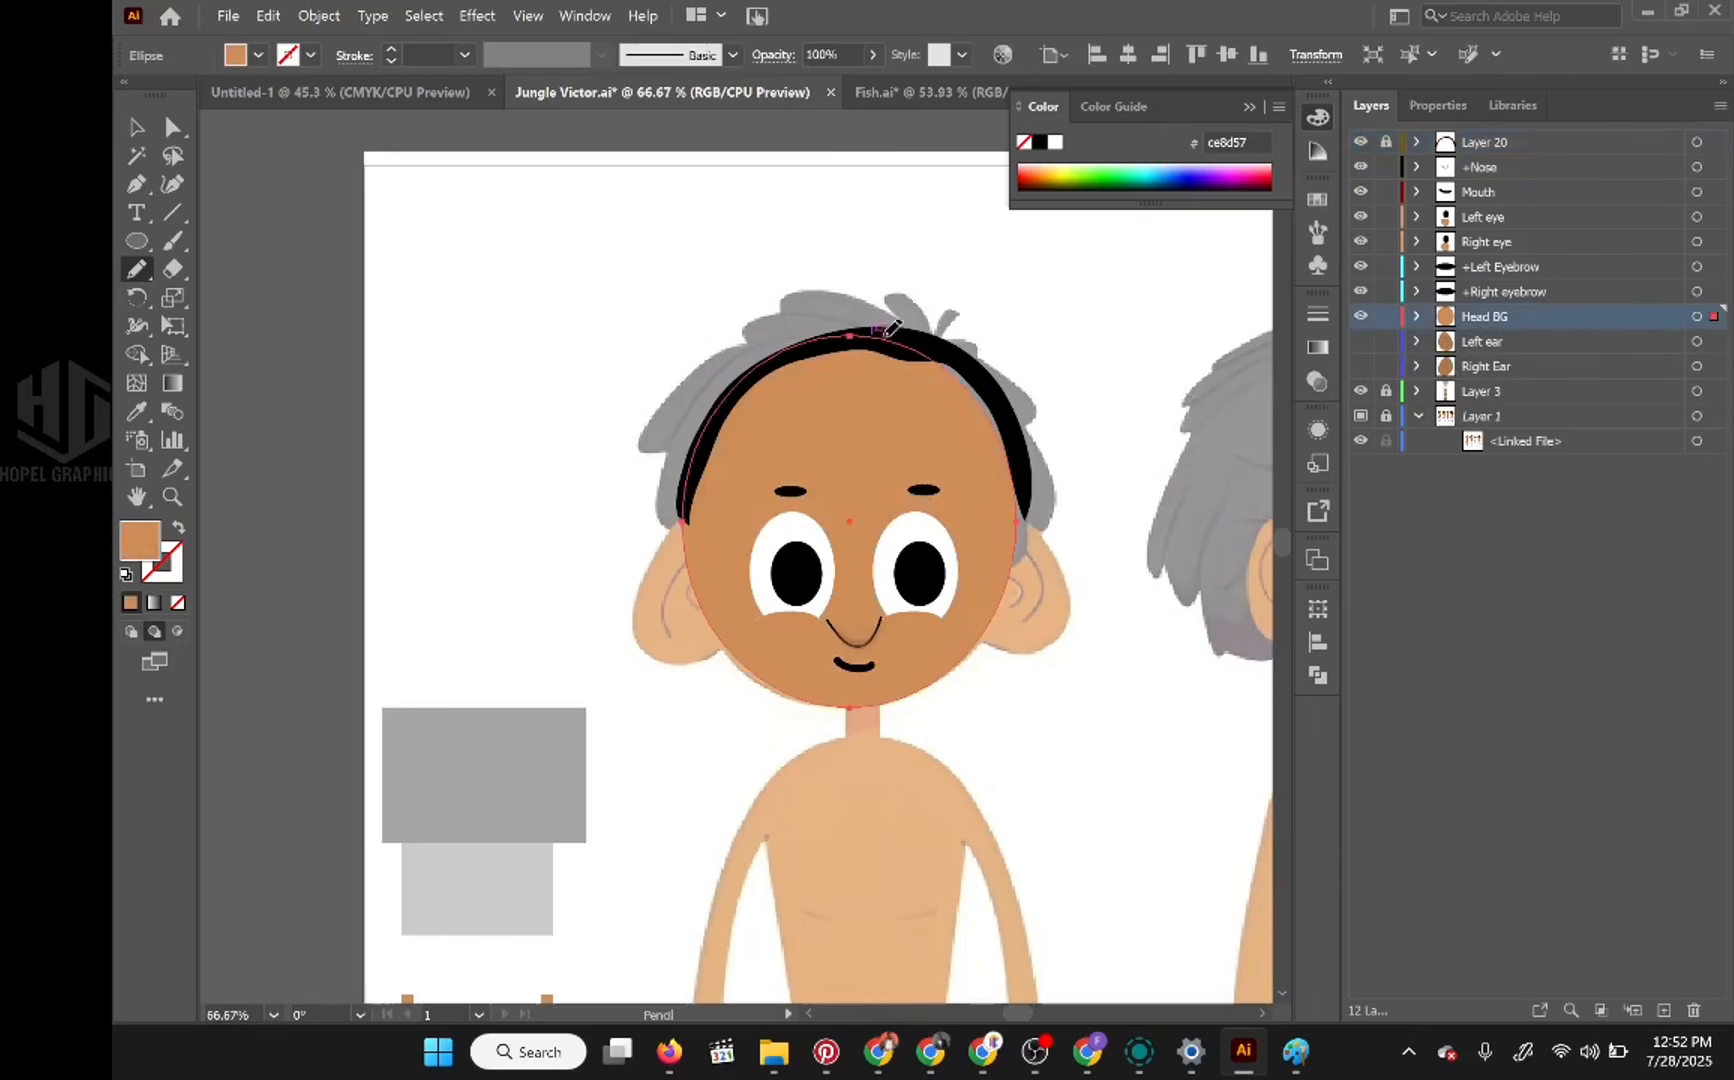
left_click(966, 370, "ctrl")
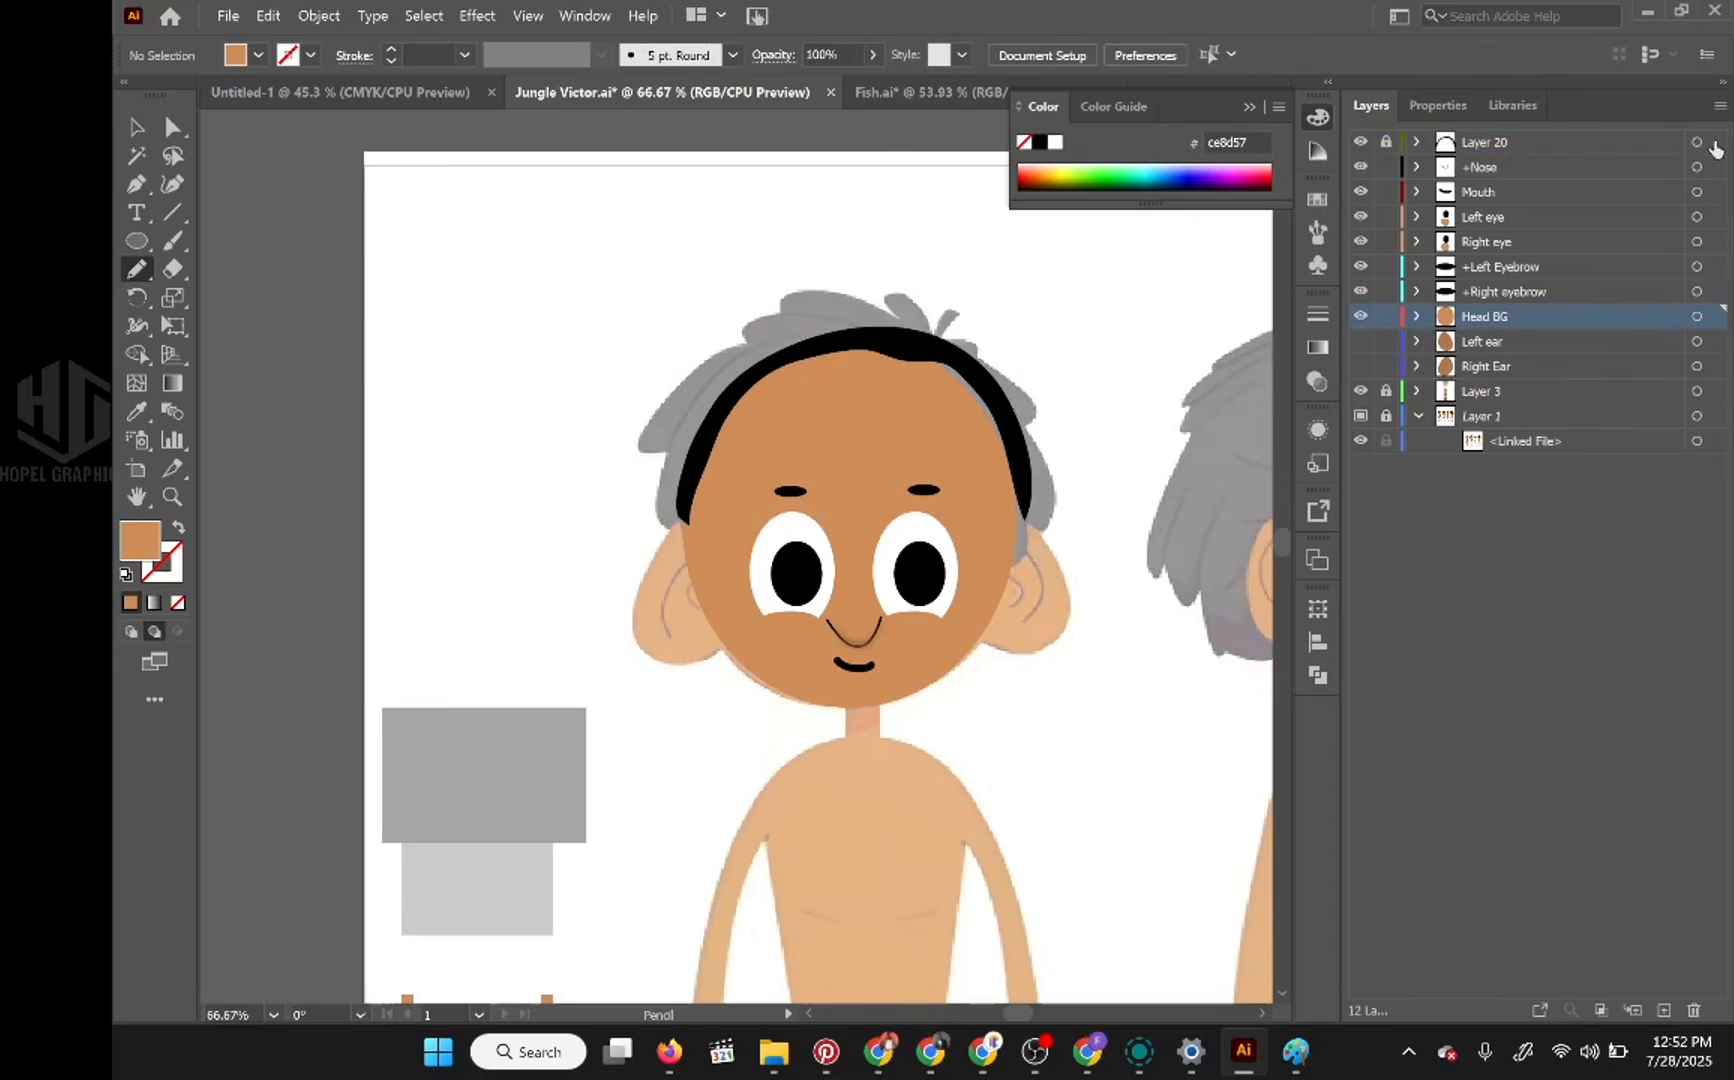
Step: Unlock Layer 20 and redraw the black hair band's edges with the Pencil tool so it follows the head outline
left_click(1386, 147)
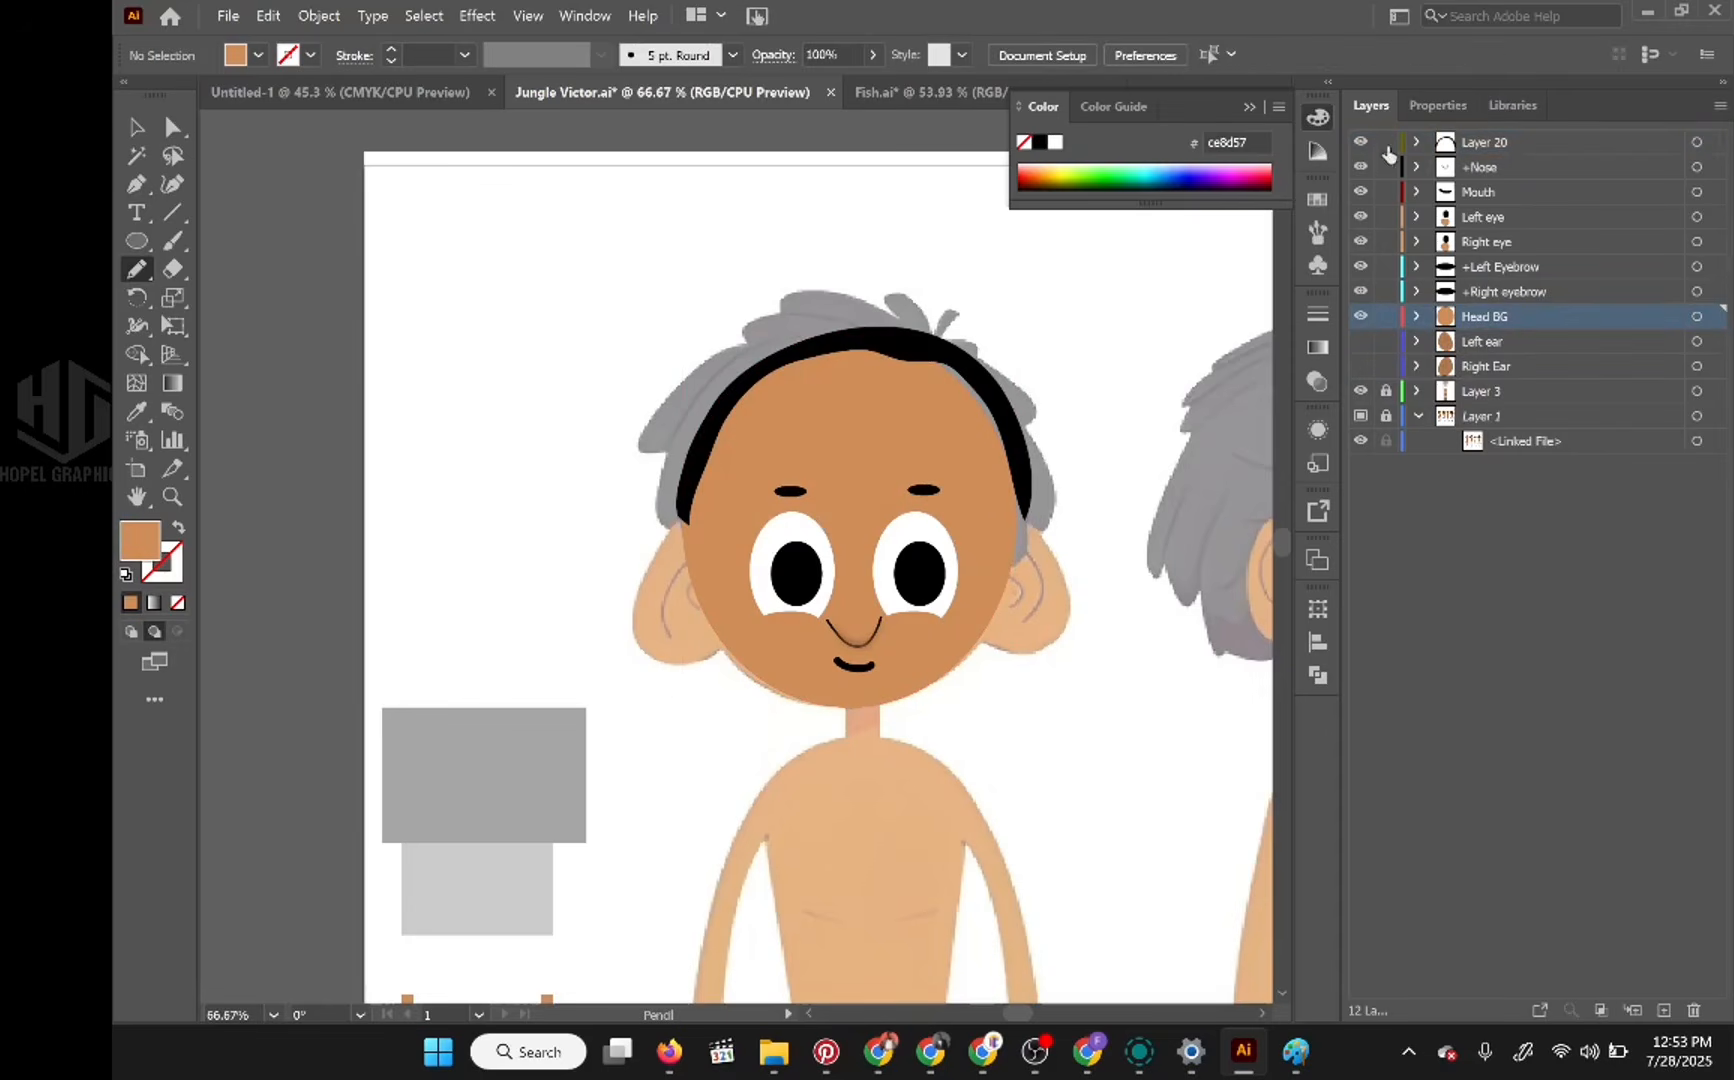
left_click(933, 333, "ctrl")
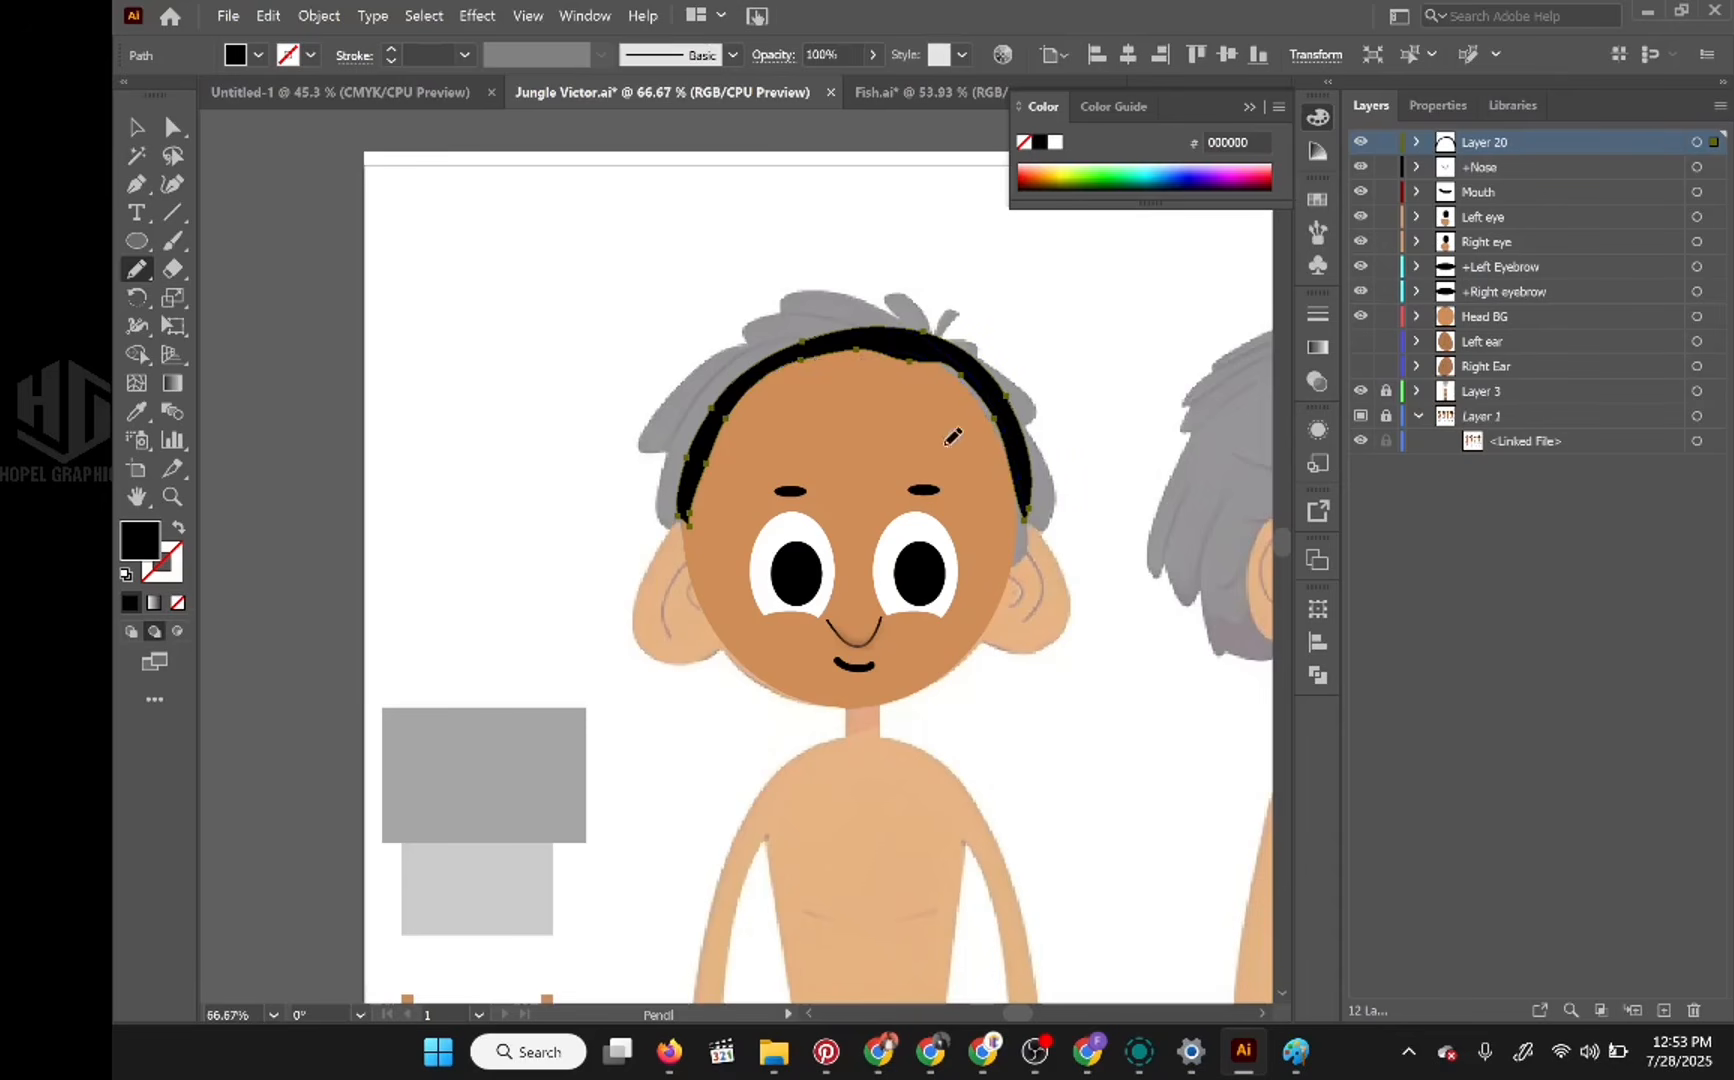
key("ctrl+z")
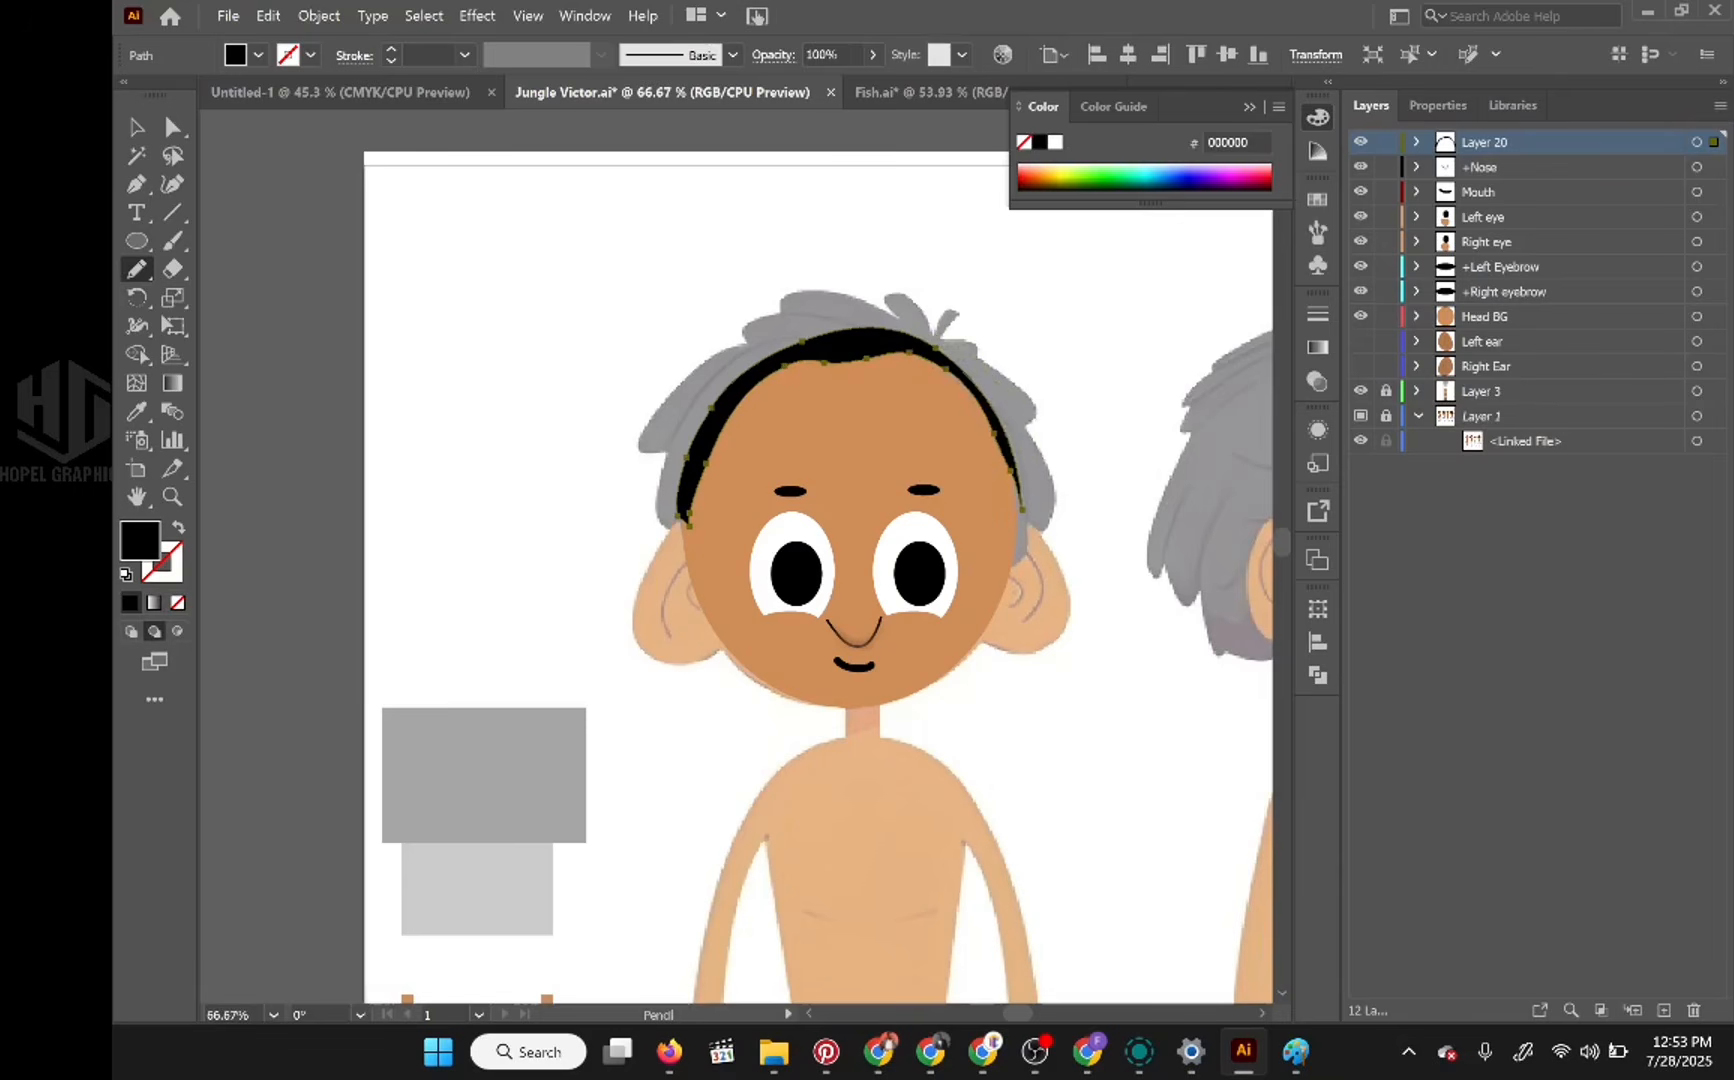
left_click_drag(935, 370, 1020, 505)
left_click_drag(1019, 512, 1020, 520)
key("ctrl+z")
key("ctrl+z")
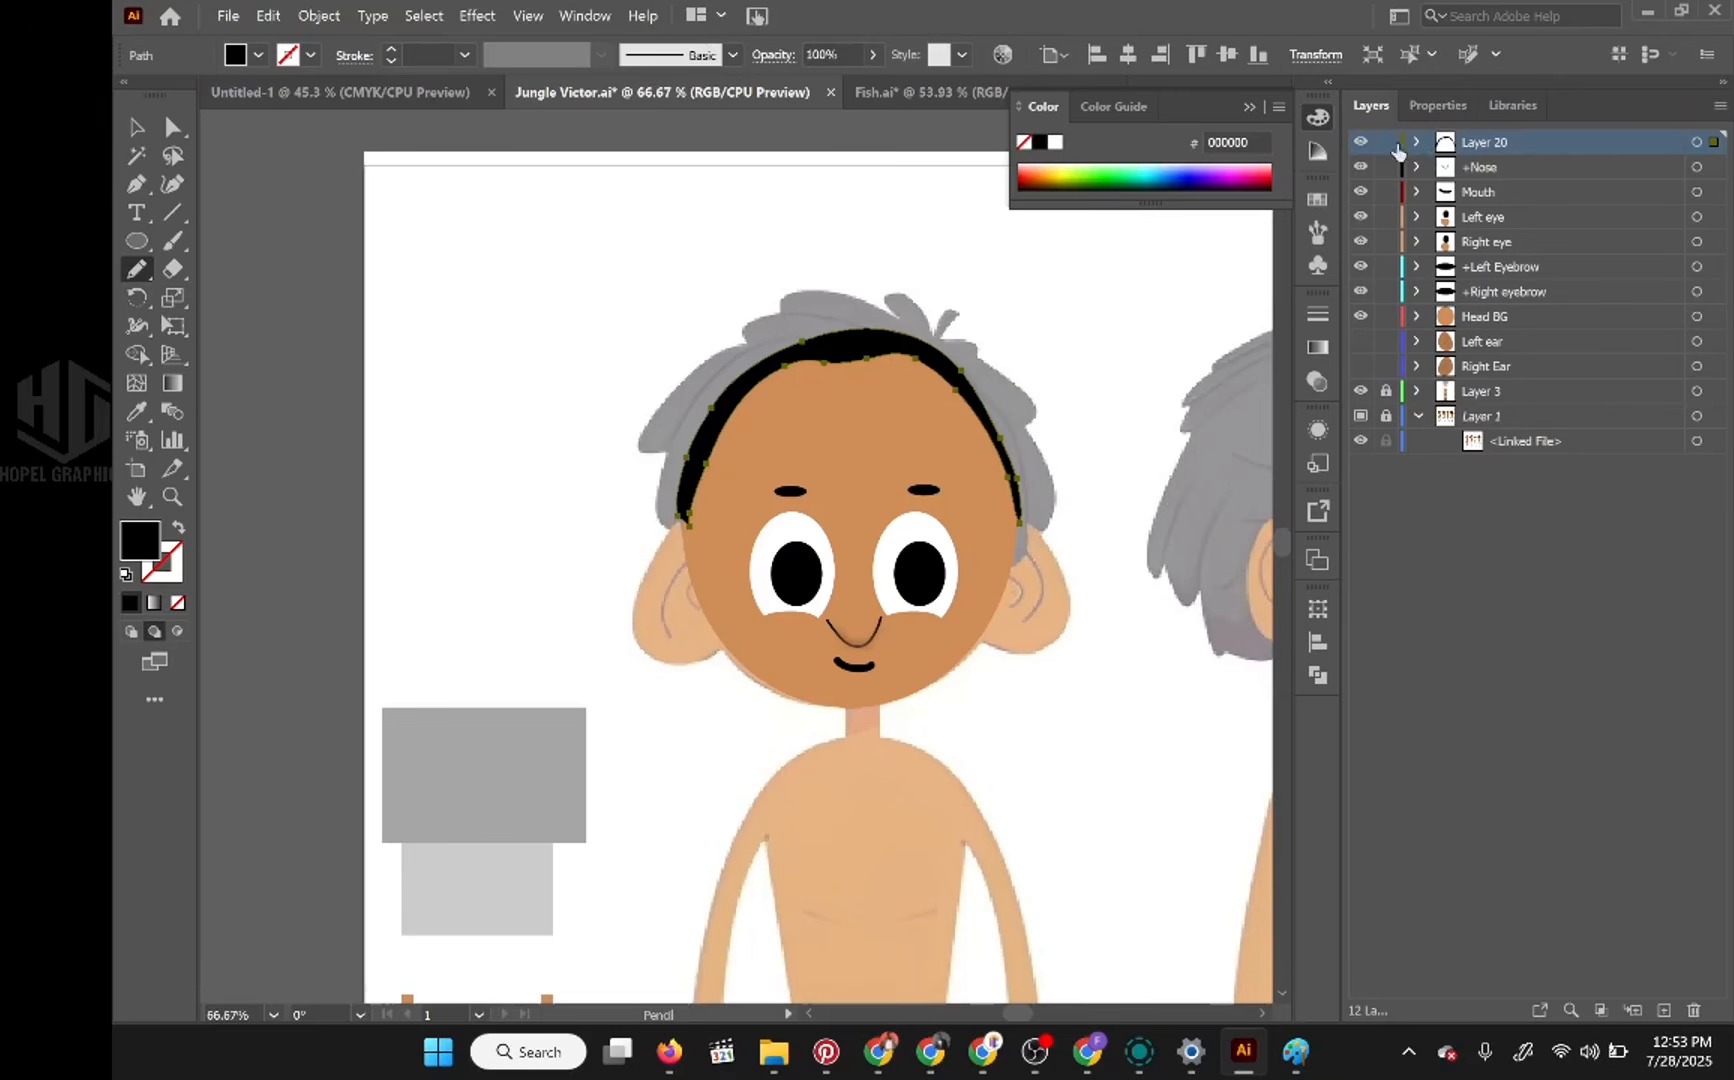
left_click(1387, 148)
left_click(1387, 148)
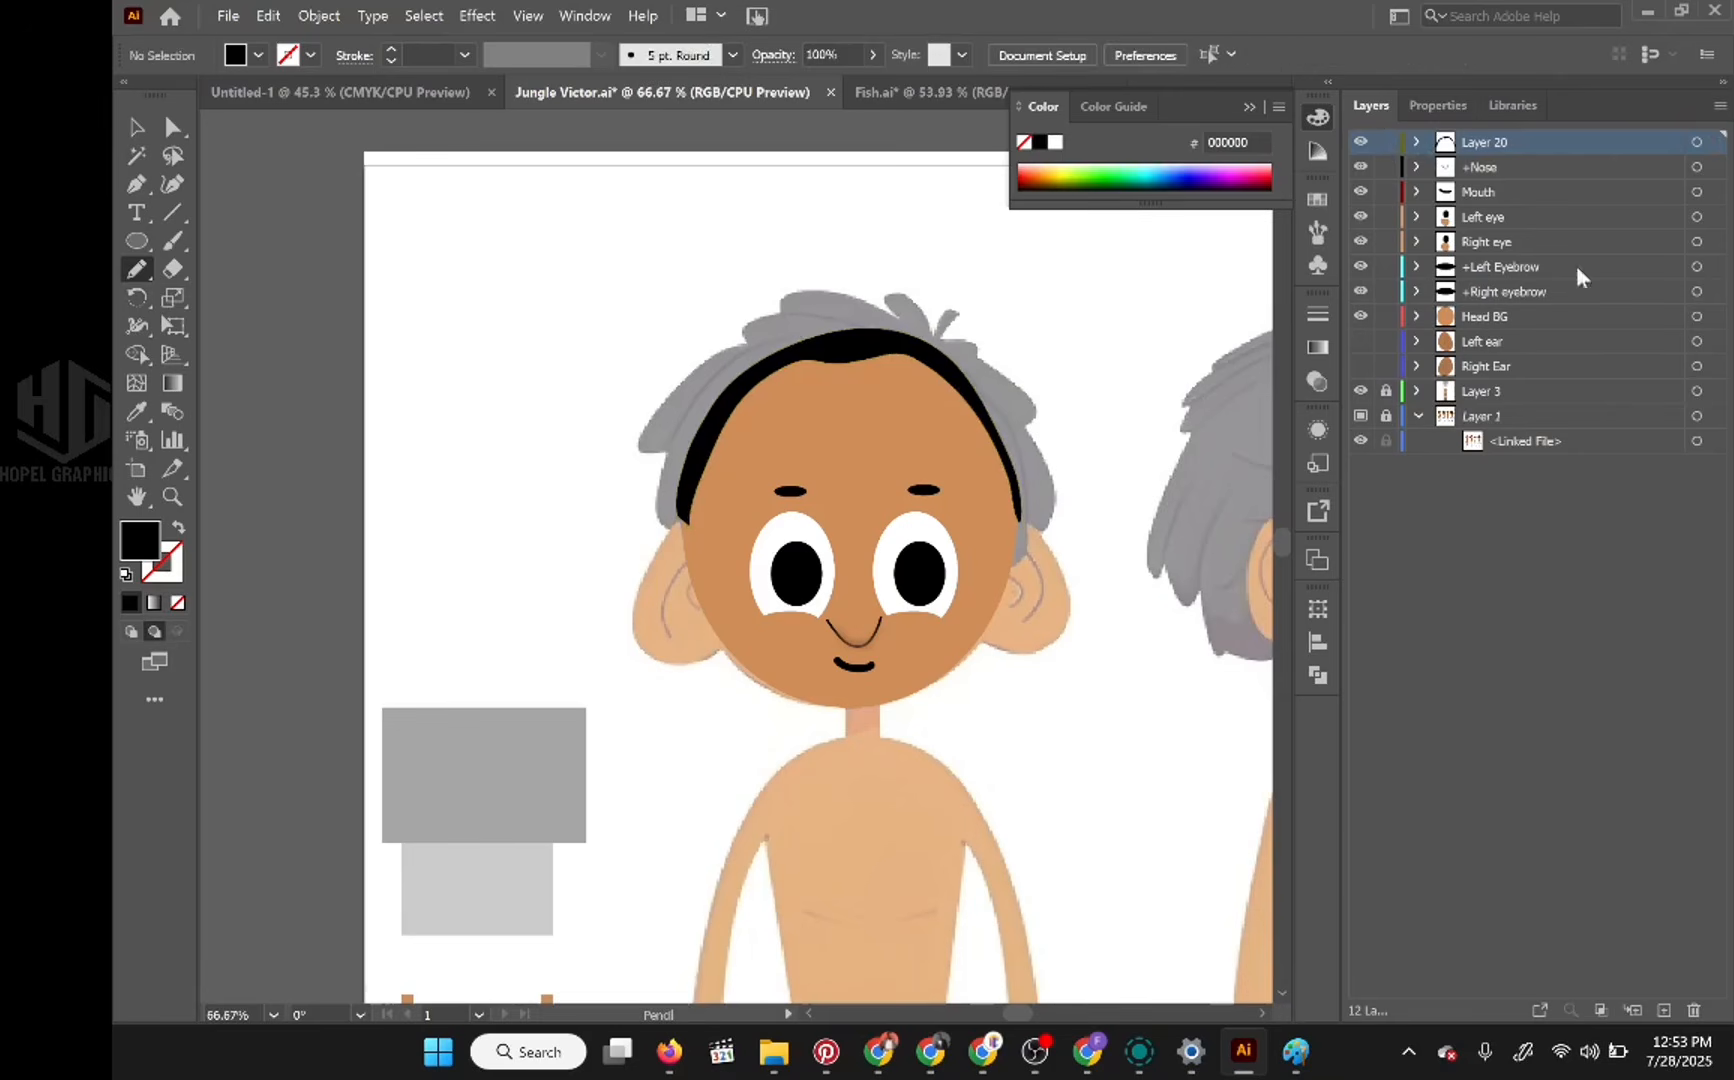
Step: Add a new layer beneath Layer 20 and rename Layer 20 as front hair
left_click(1663, 1010)
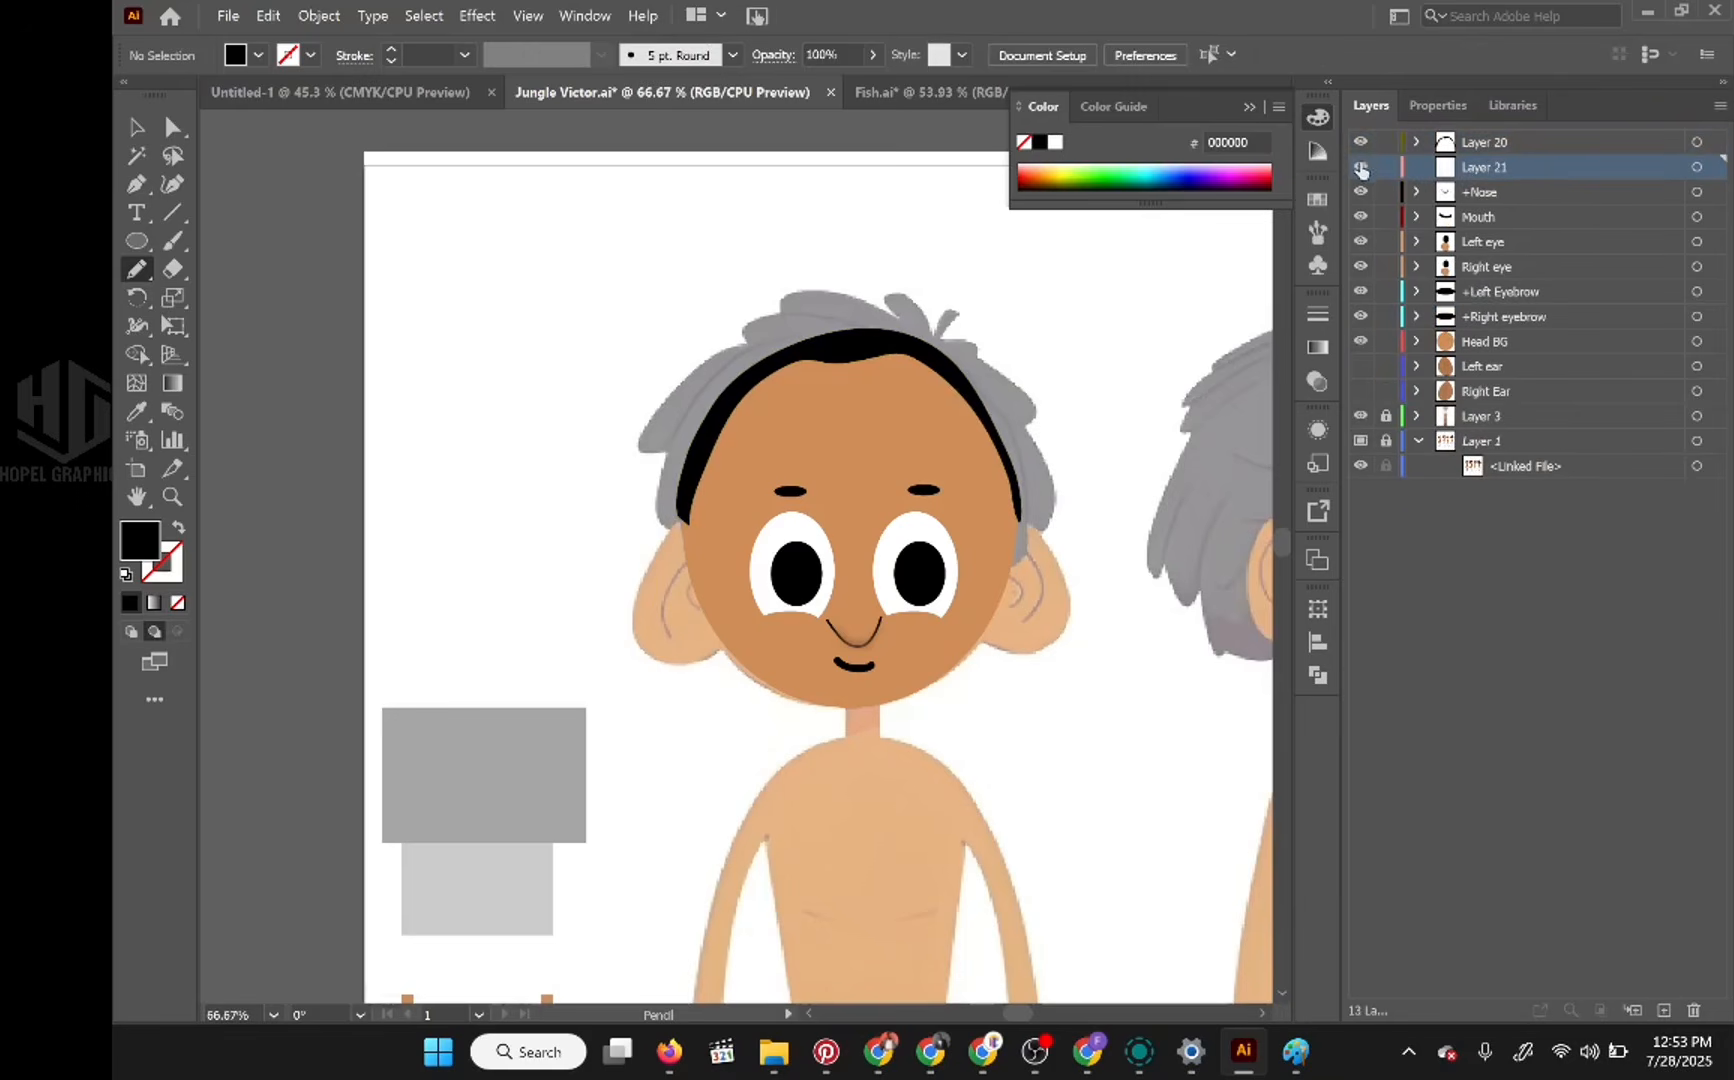
double_click(1484, 147)
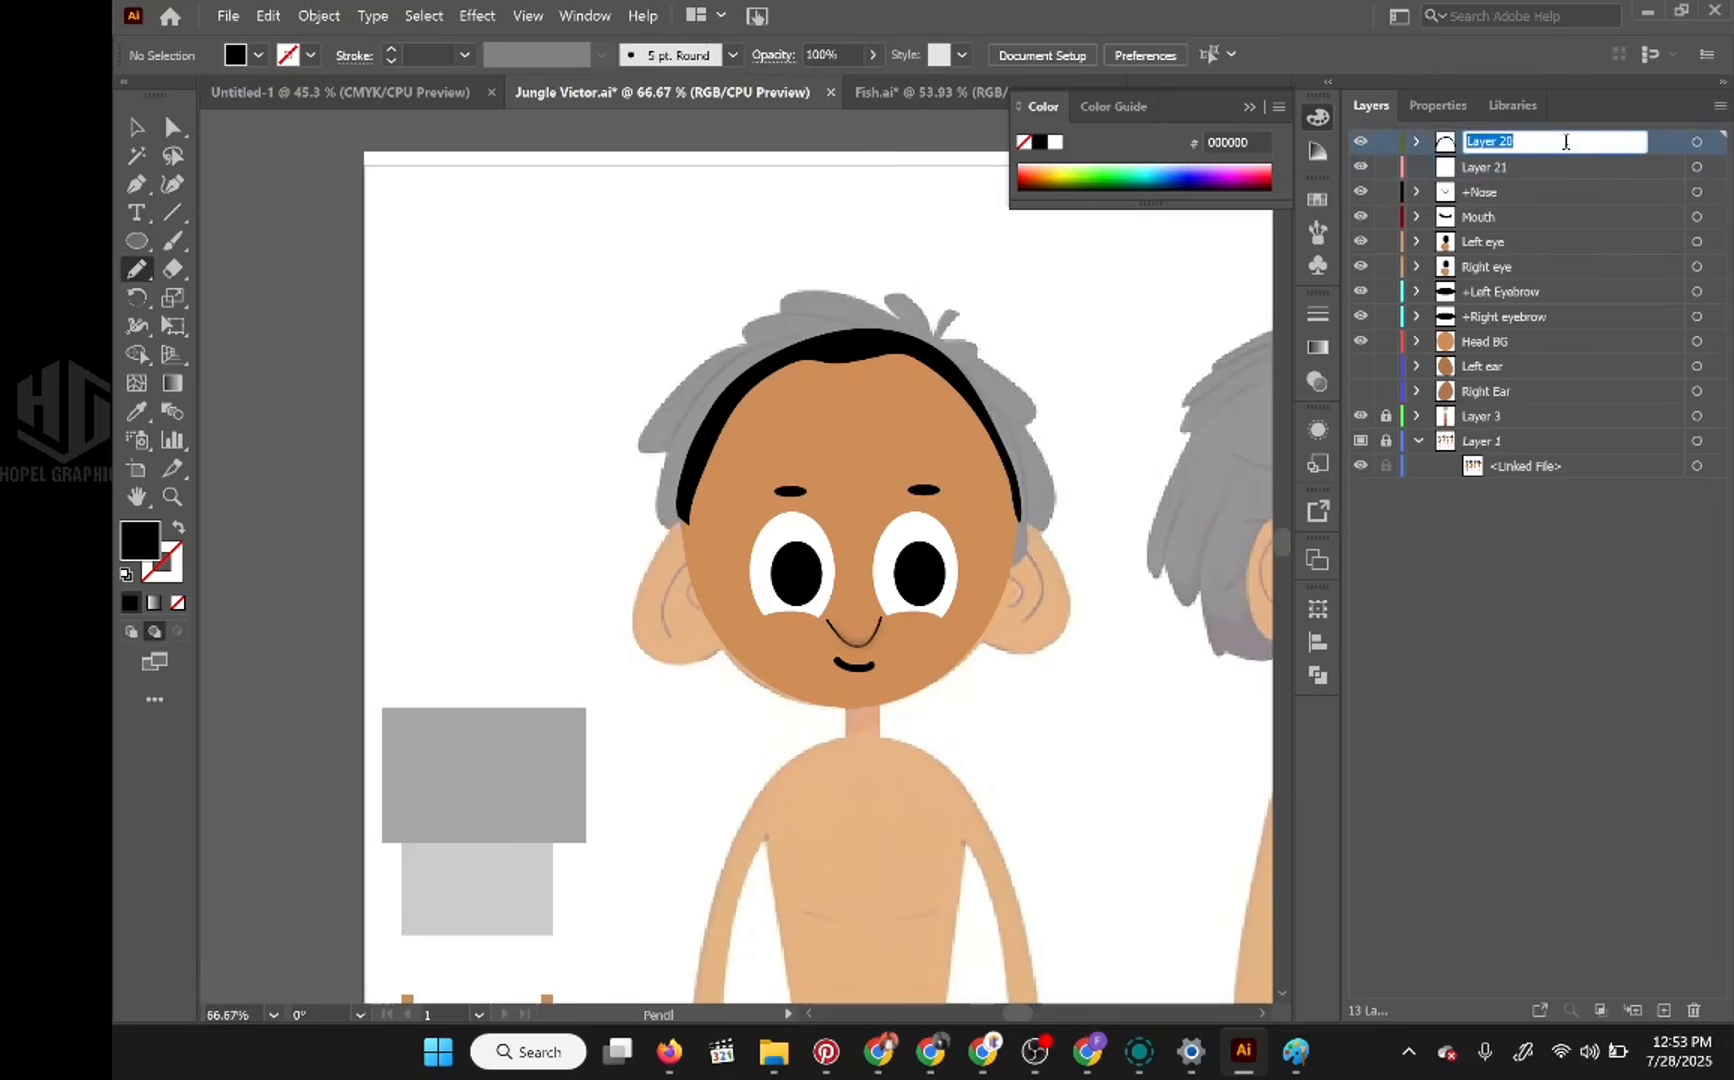
type("front hair")
key("Return")
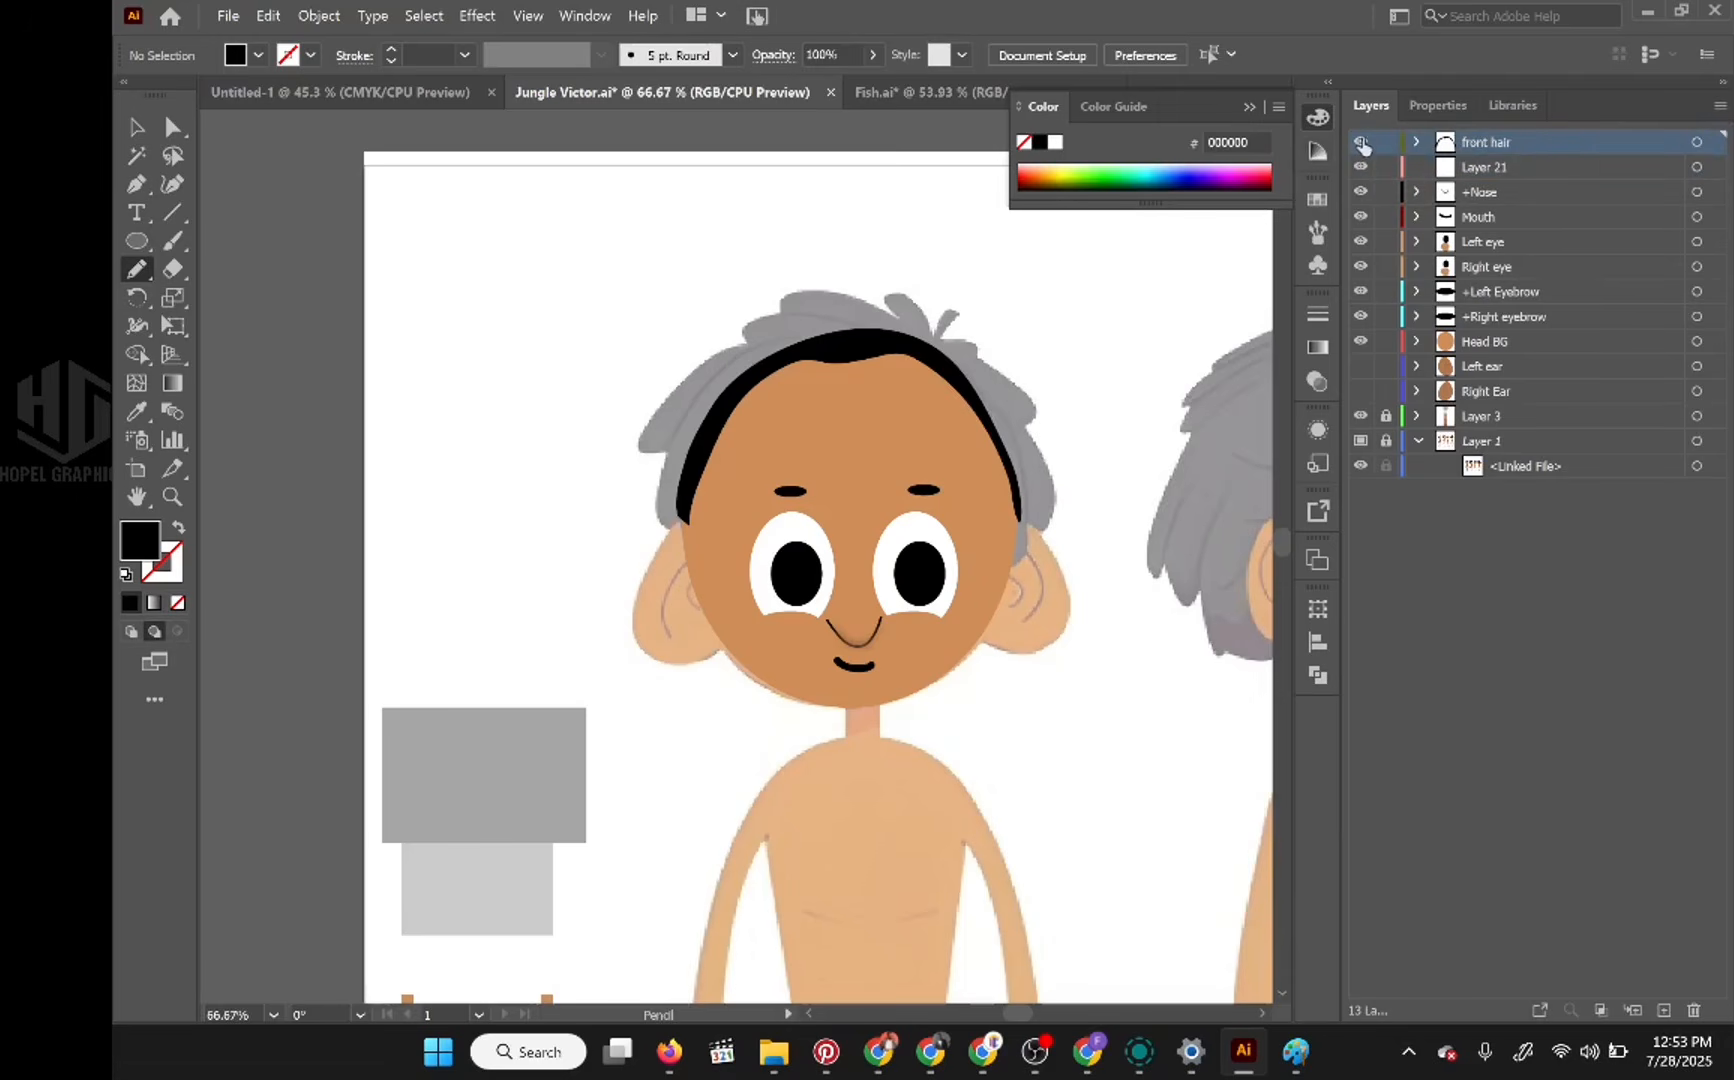
Step: Hide the front hair and Head BG layers, keeping Layer 21 active
left_click(1360, 141)
left_click(1531, 168)
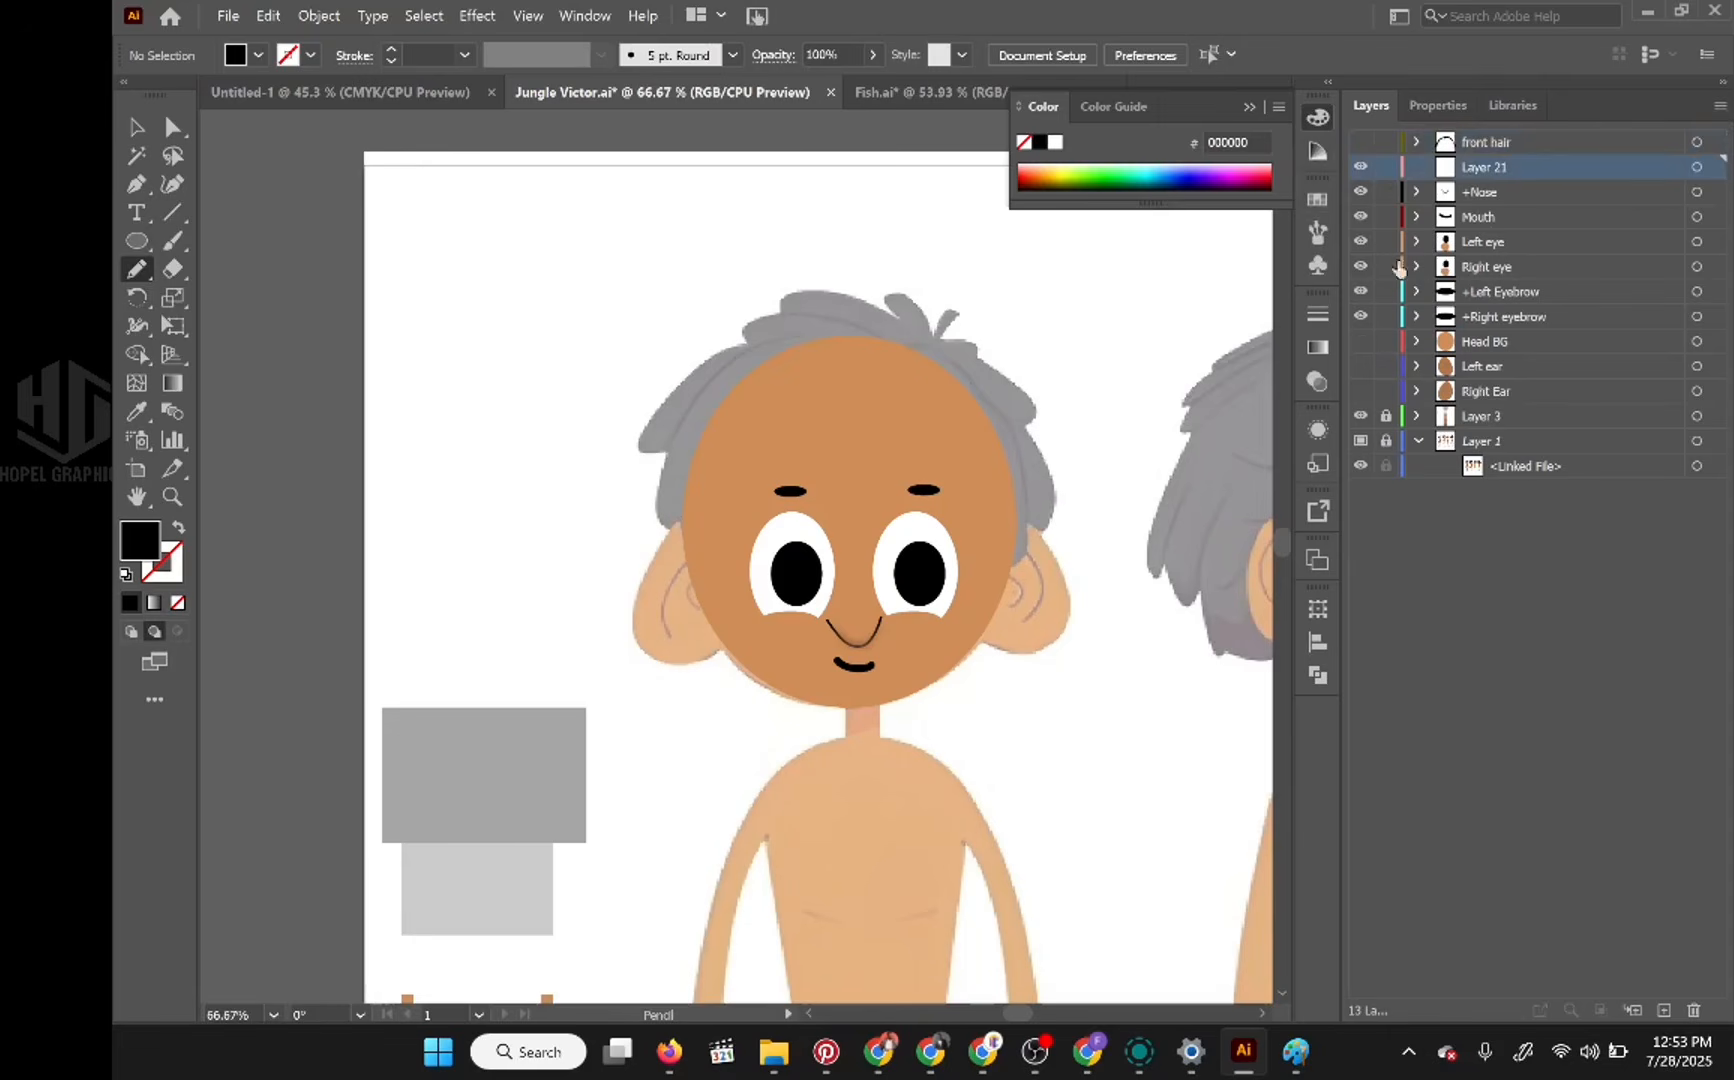
left_click(1360, 341)
Step: Rename Layer 21 as +strand 1
double_click(1483, 167)
type("st")
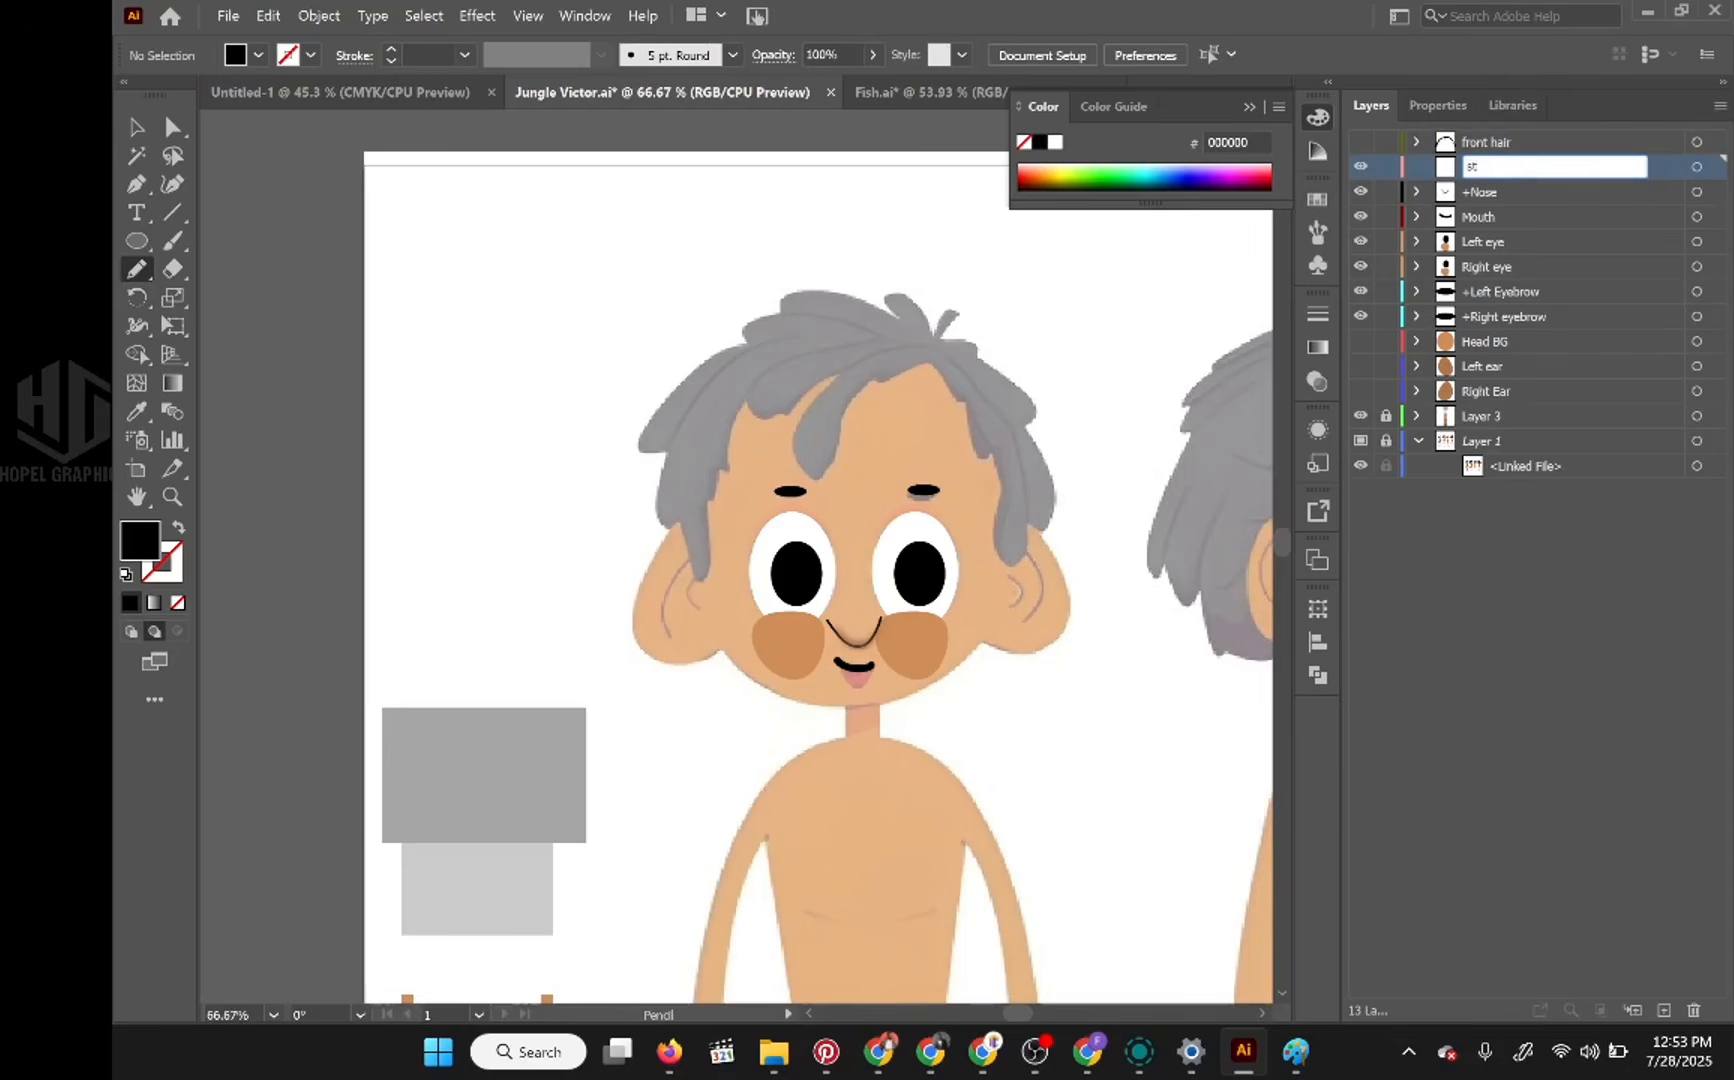
type("arand 1")
key("Return")
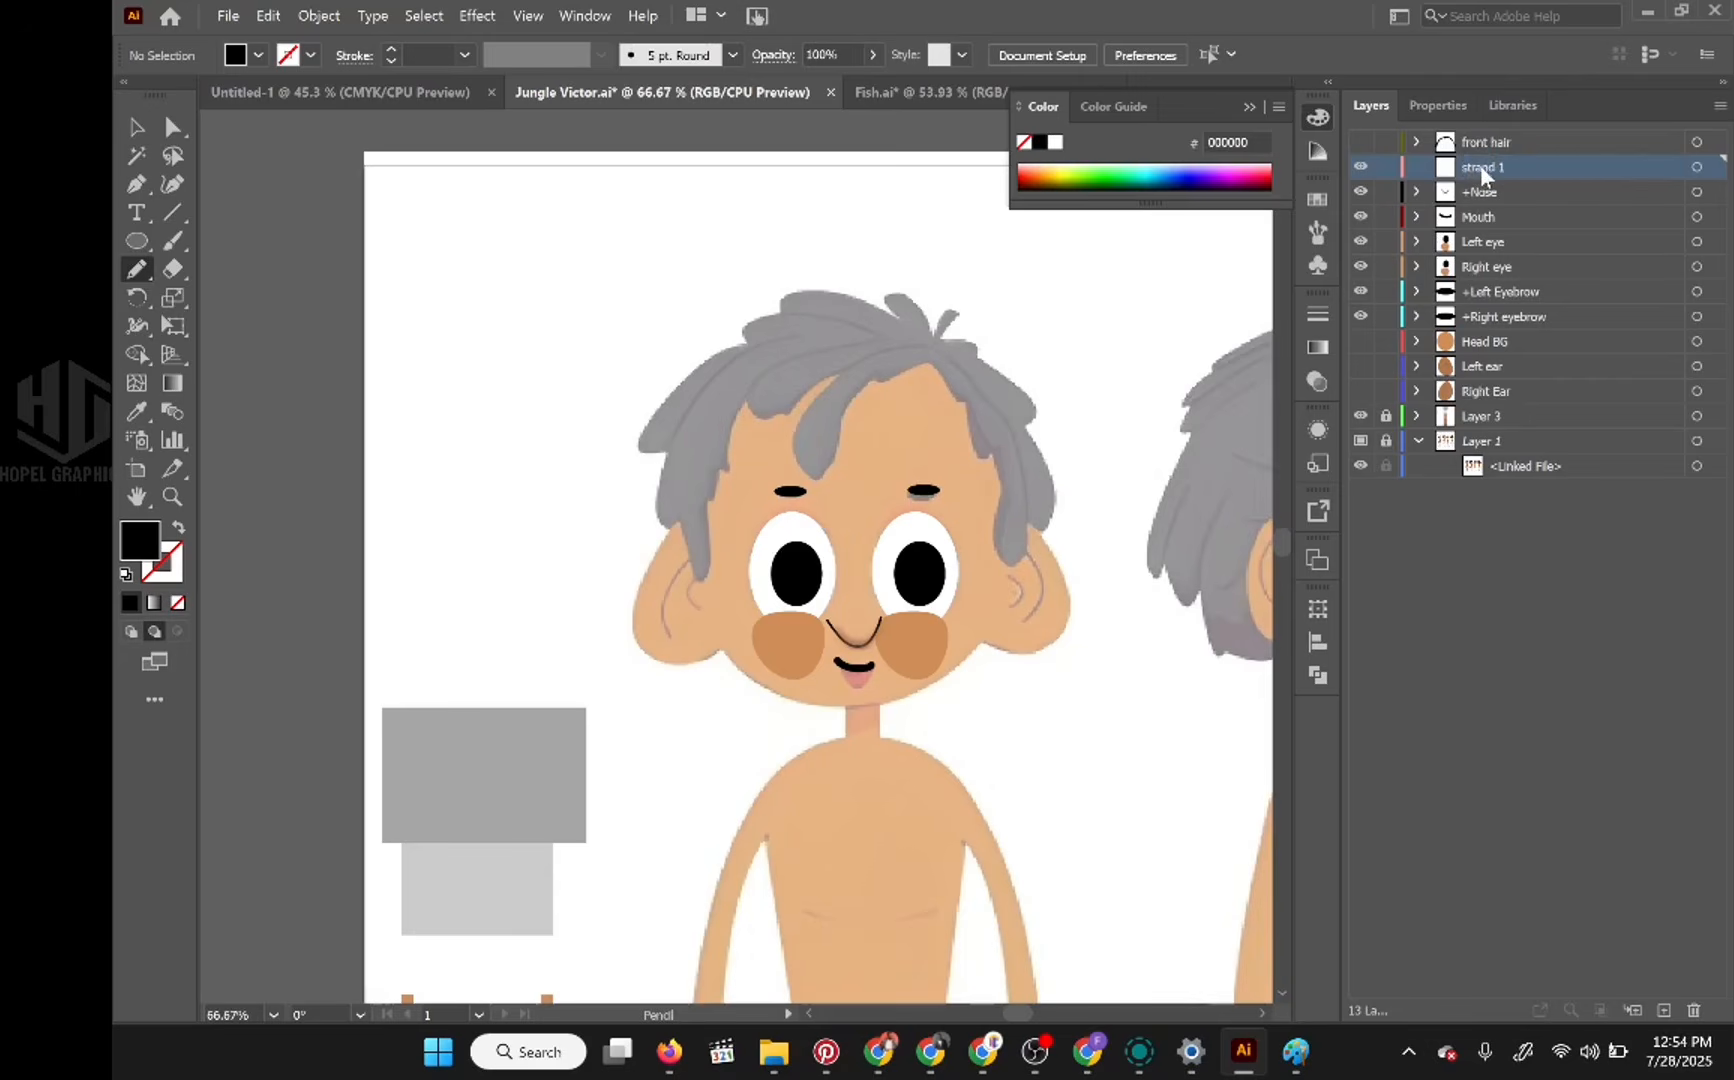
double_click(1482, 168)
left_click(1467, 166)
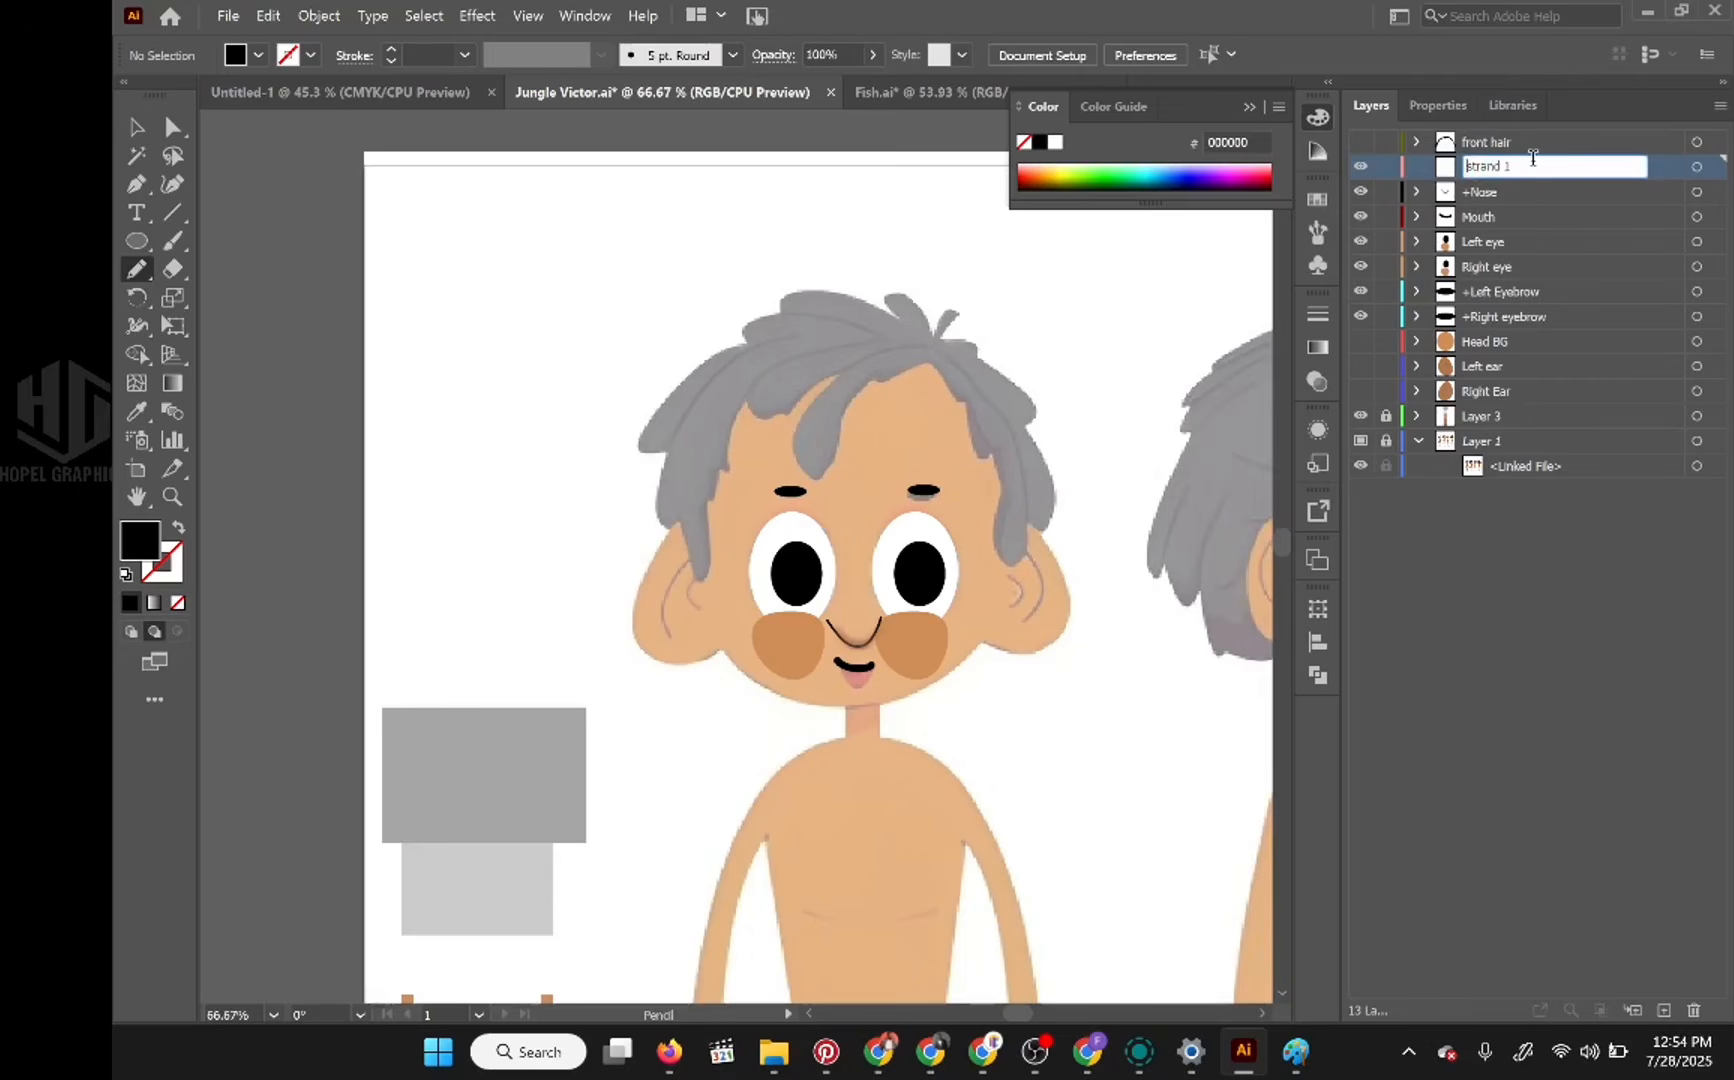
type("+")
key("BackSpace")
key("Return")
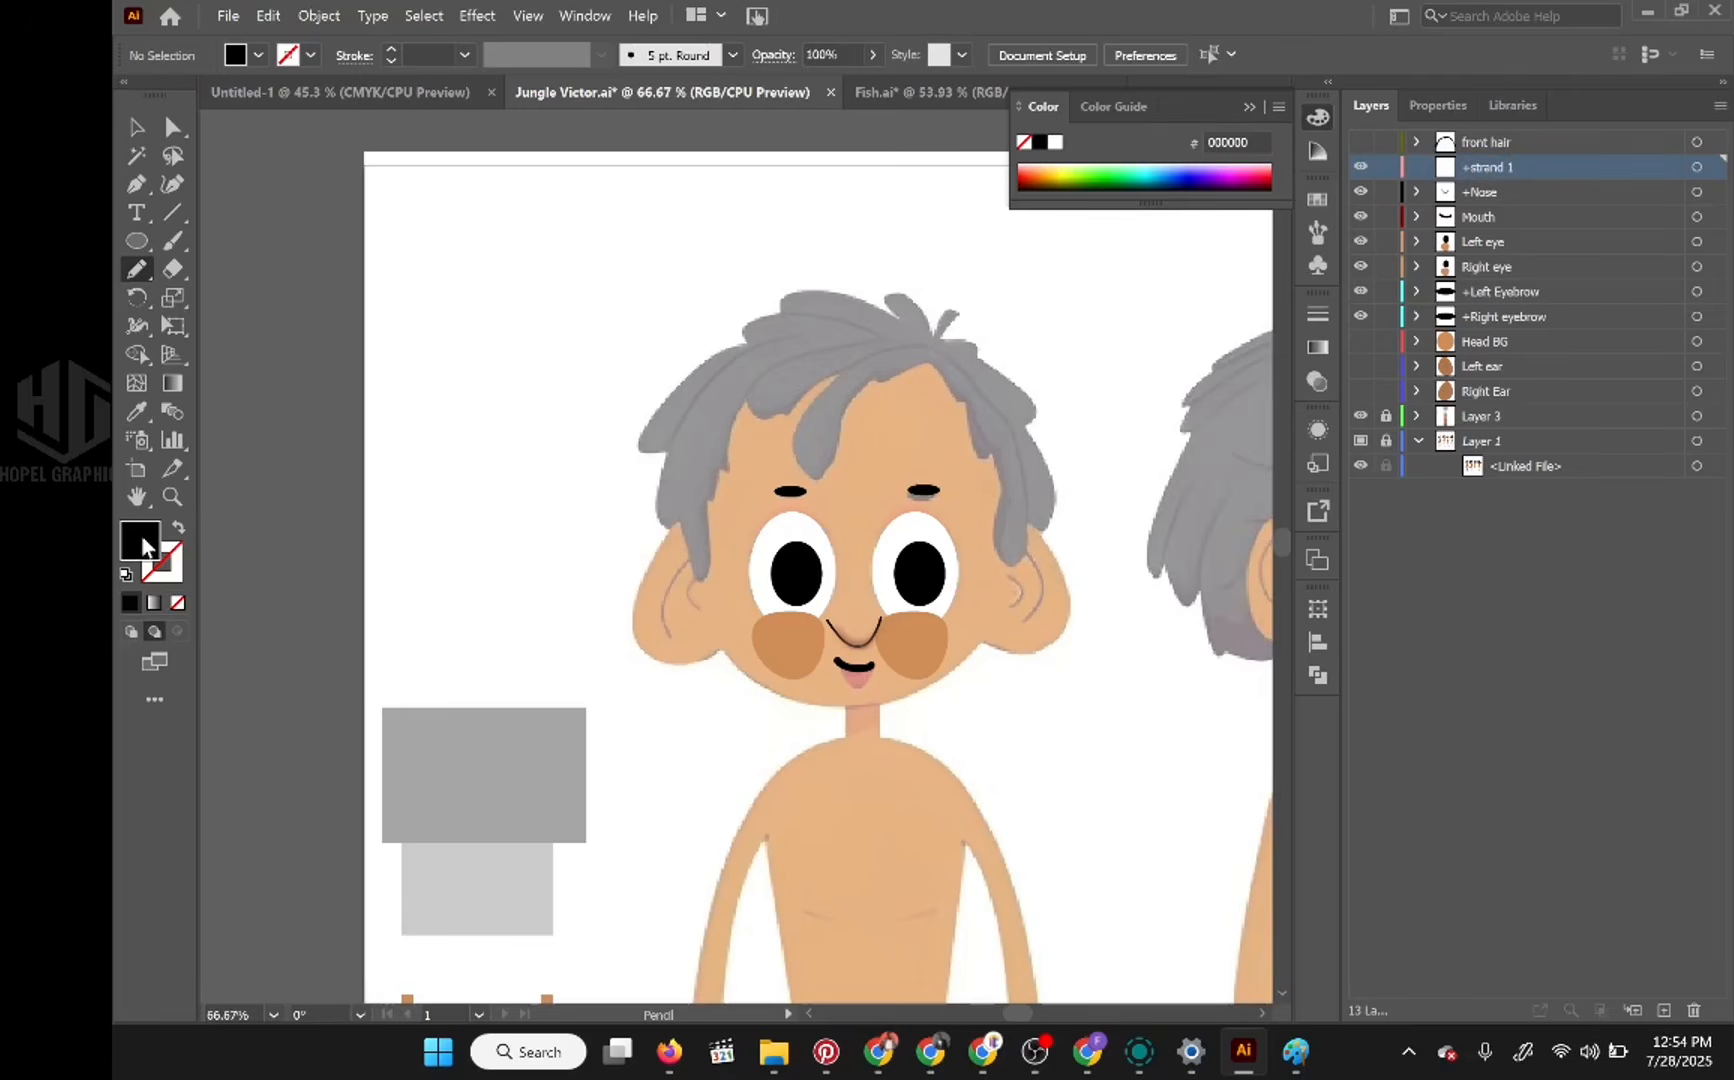
Step: Set the fill to the near-black hair colour 1e1e1d
double_click(141, 532)
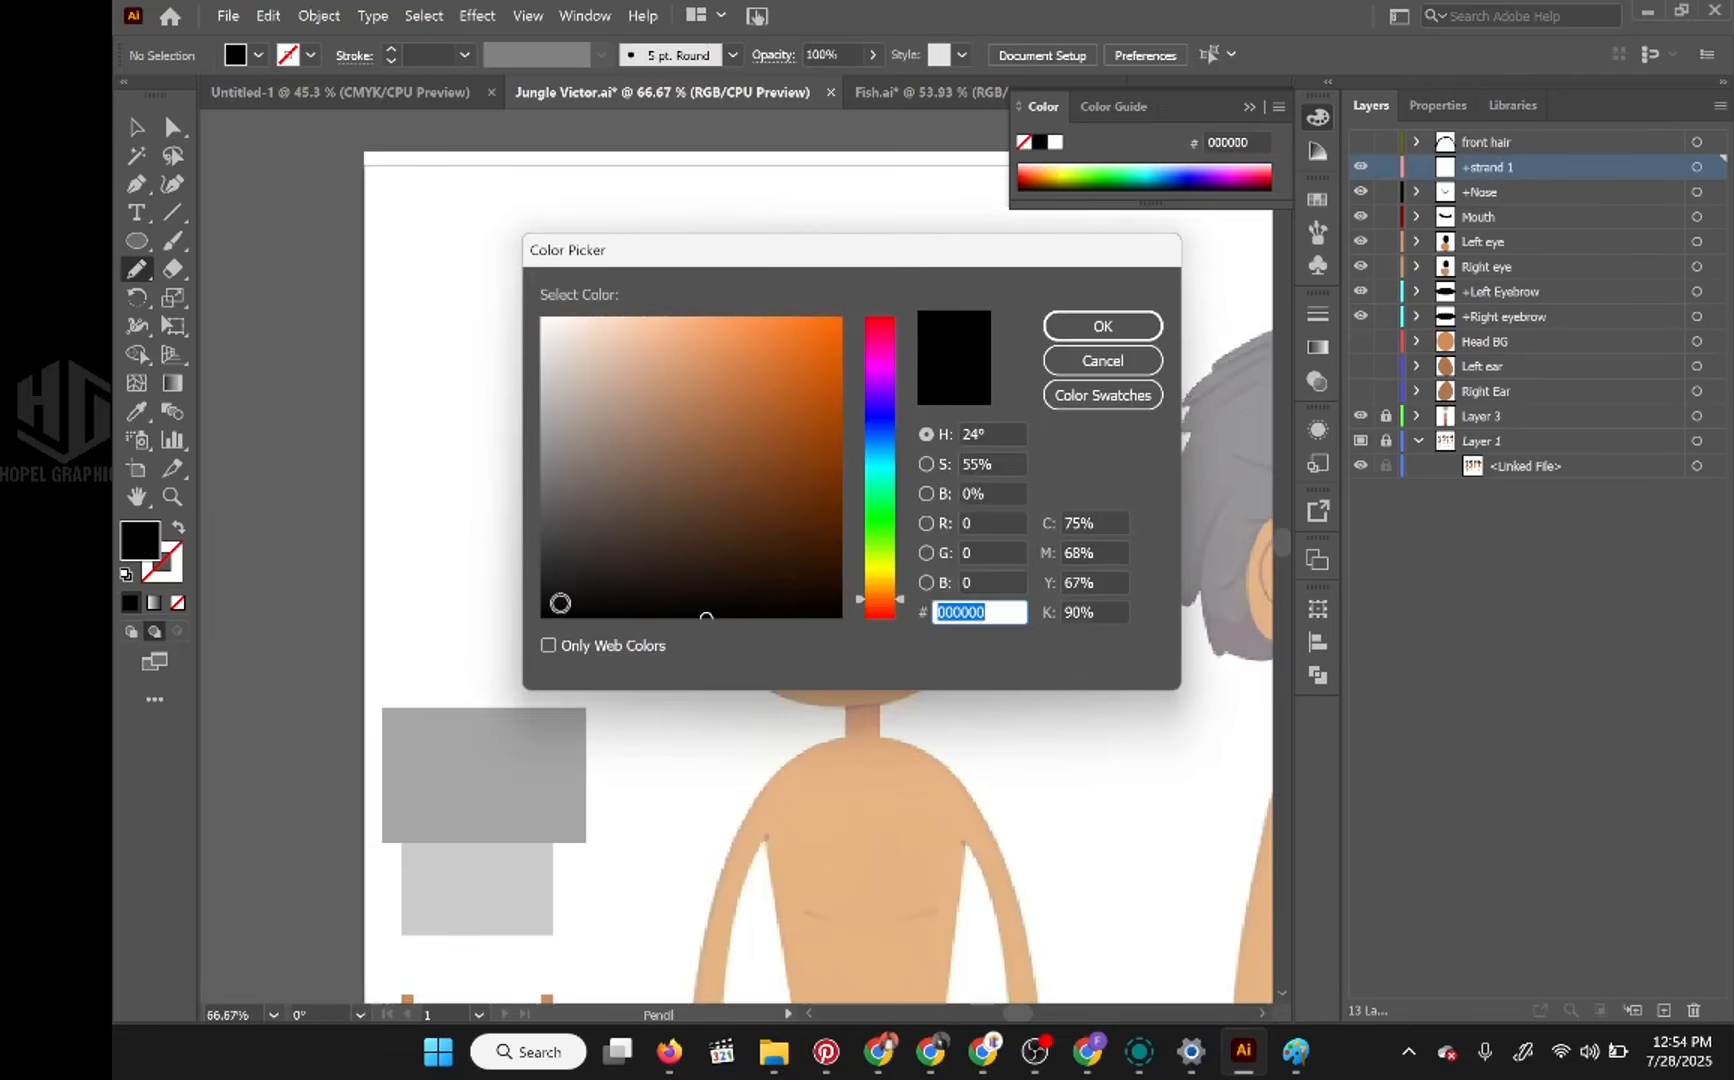
left_click(980, 493)
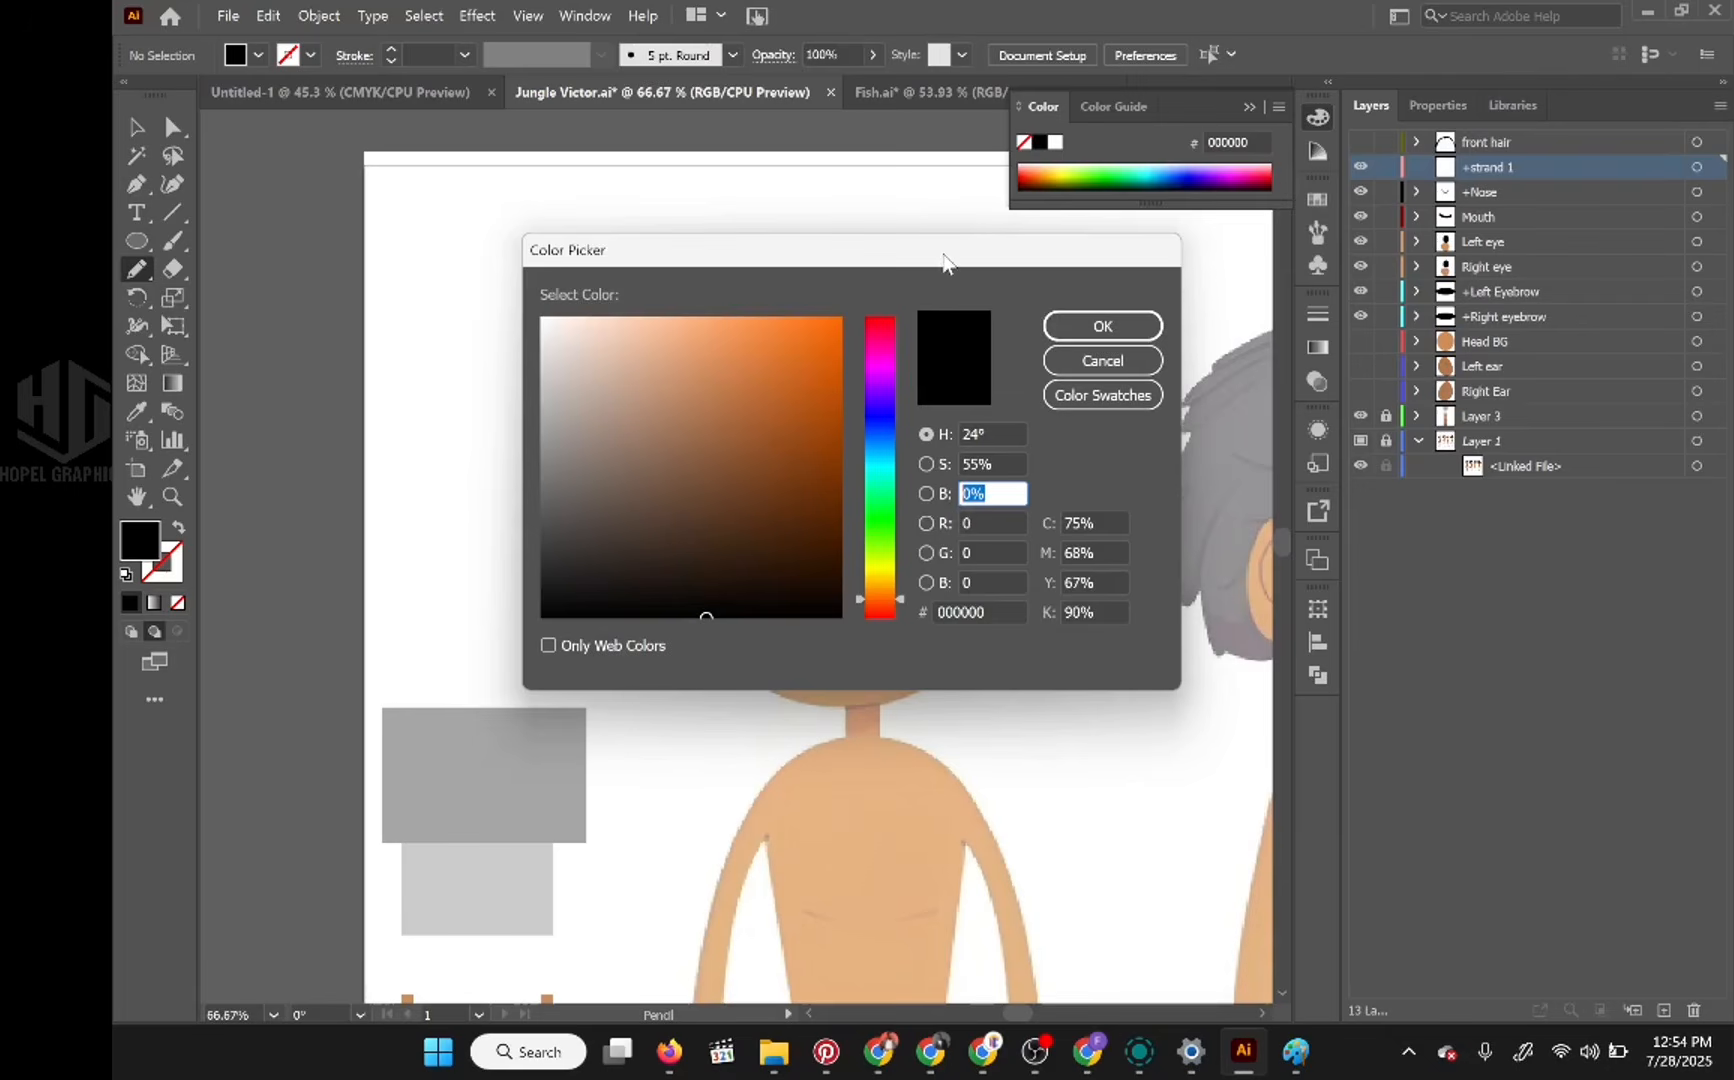
left_click_drag(942, 262, 857, 194)
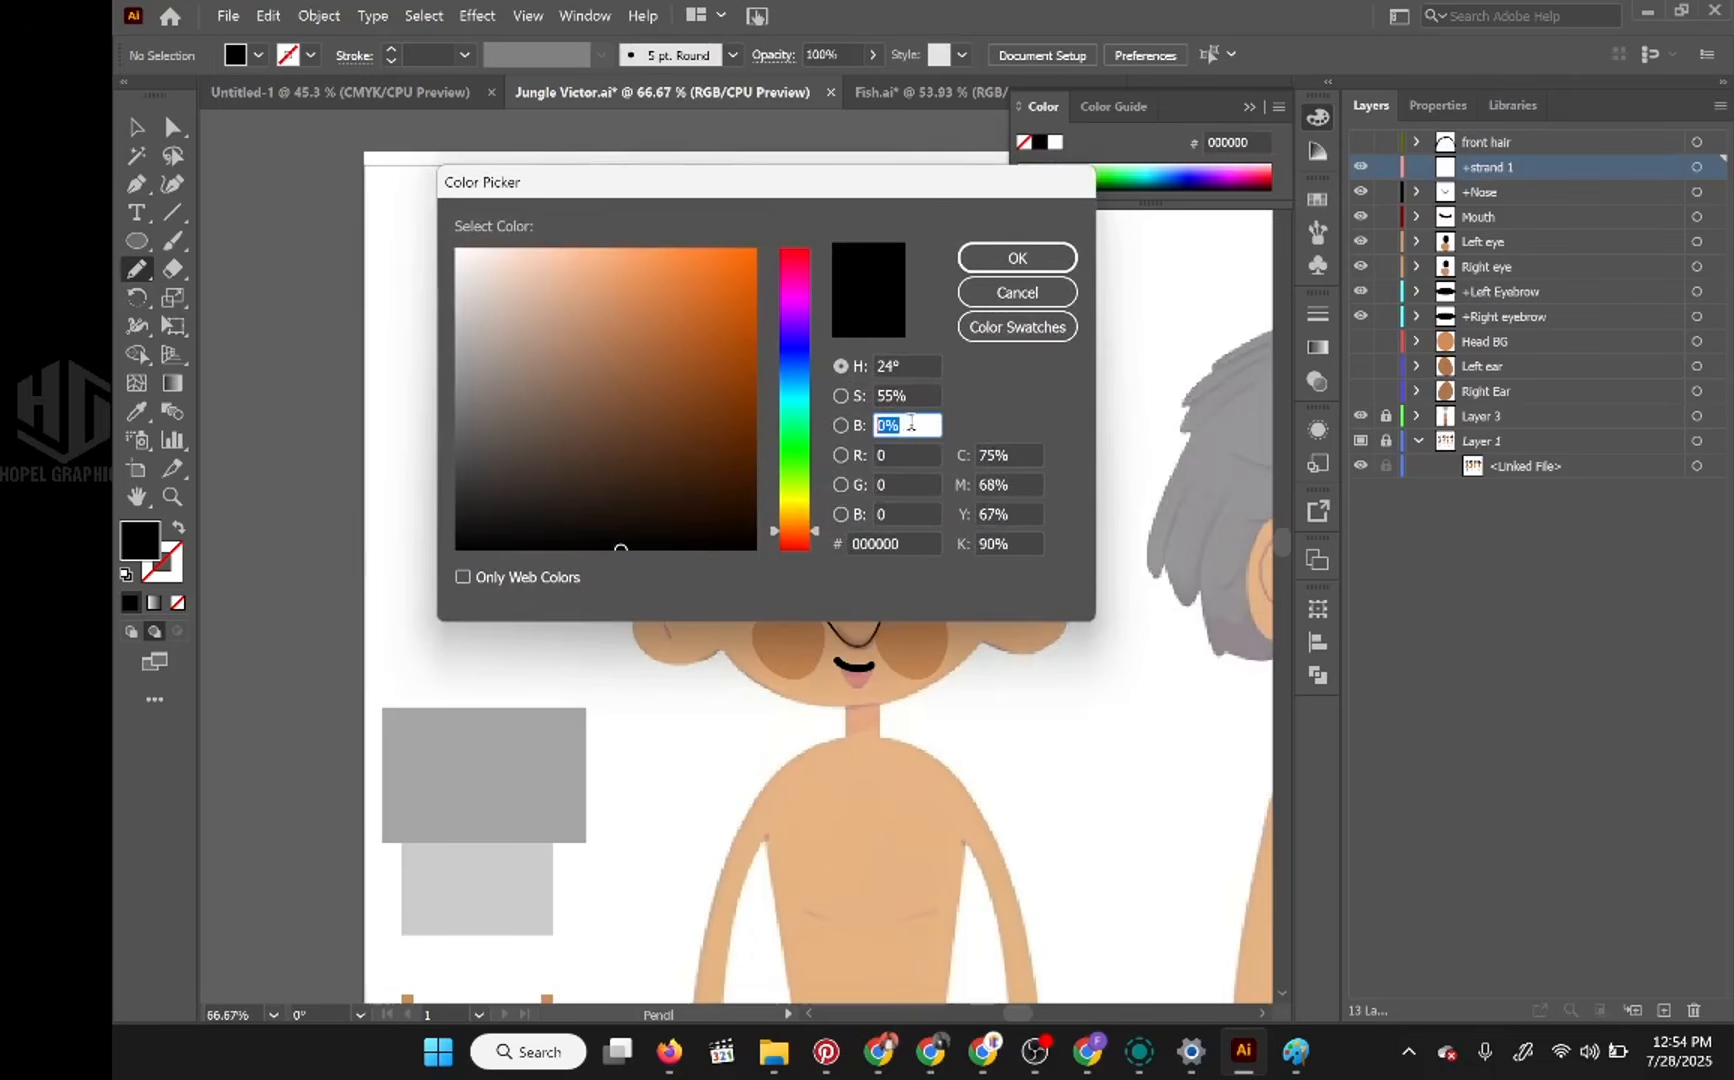
type("30")
key("Up")
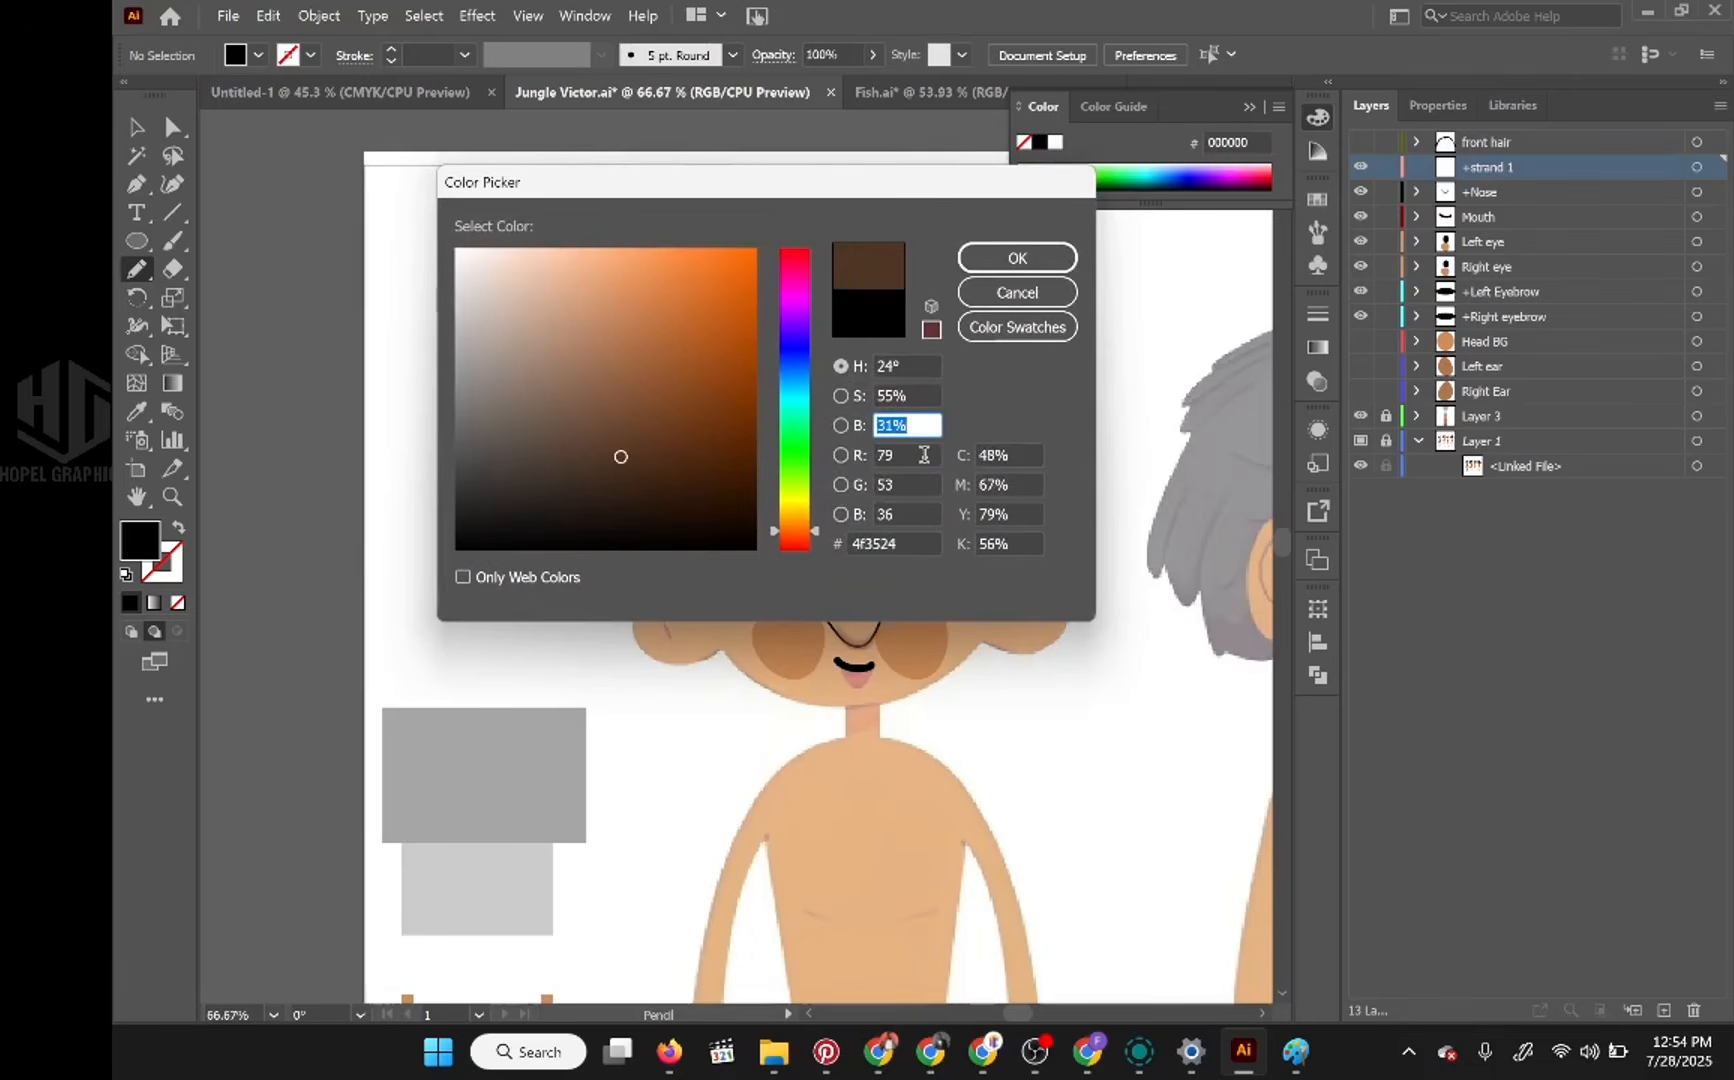
key("Down")
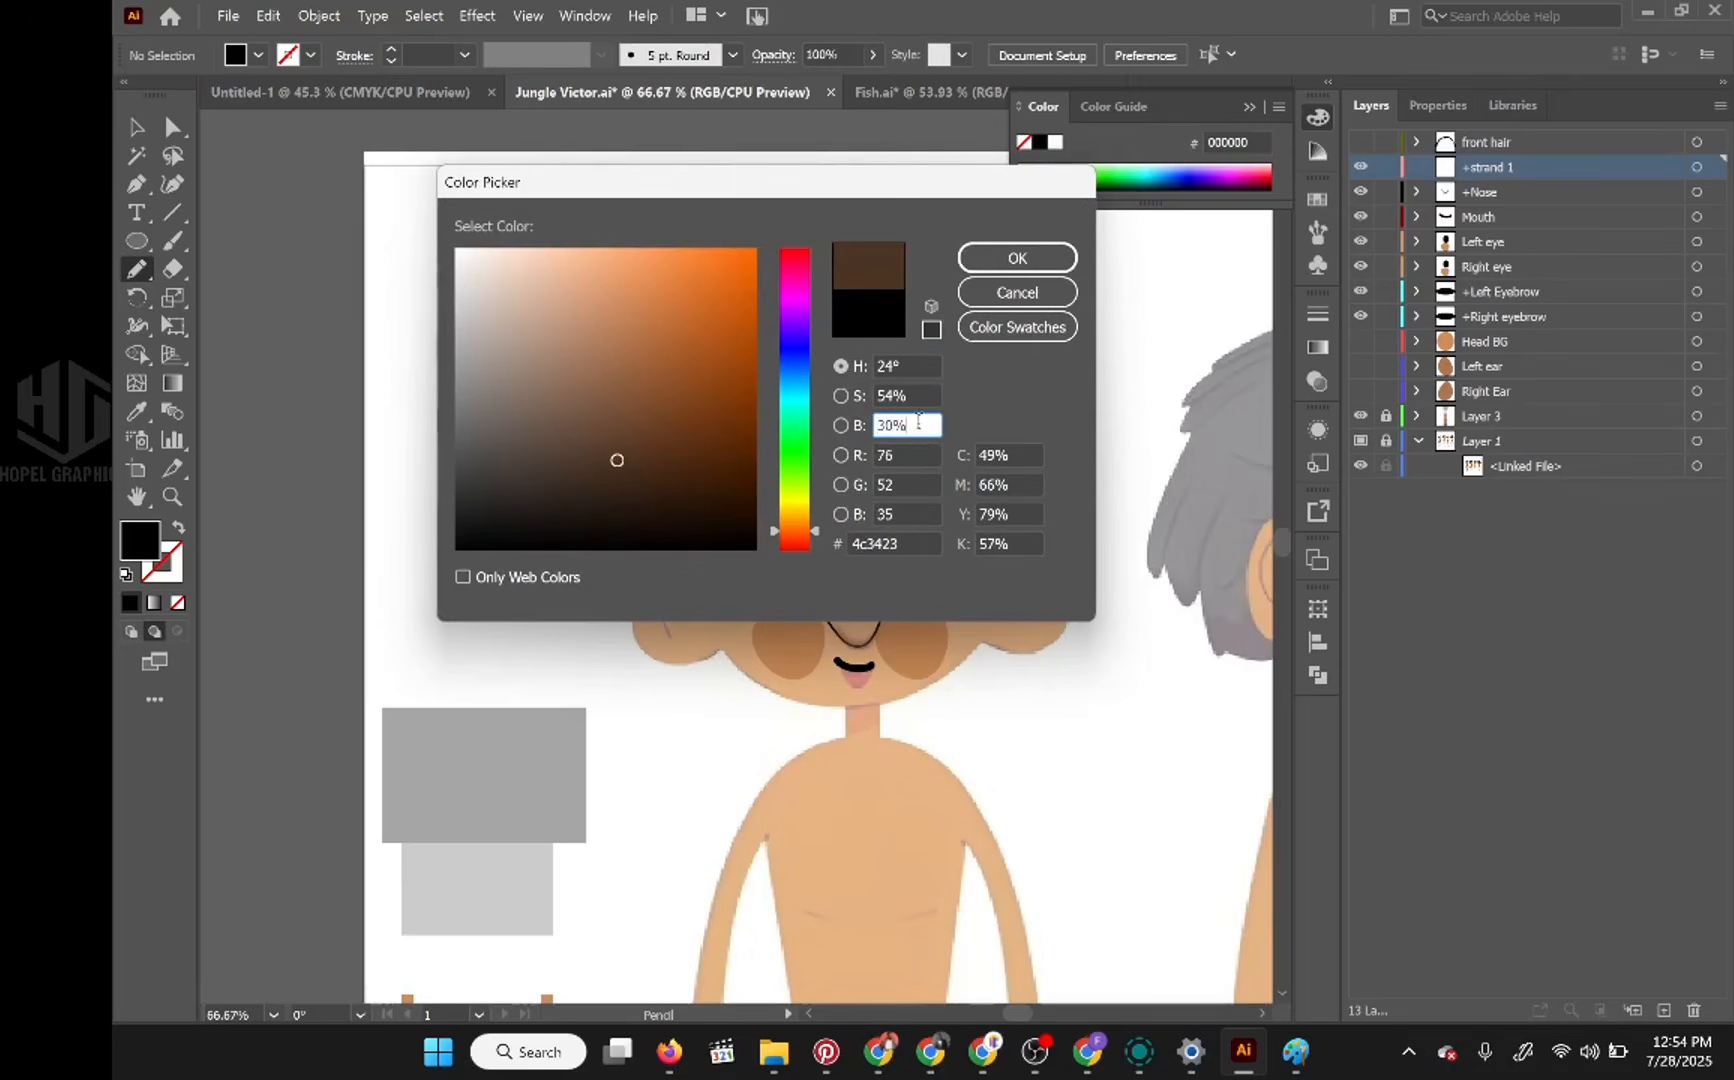
left_click(465, 515)
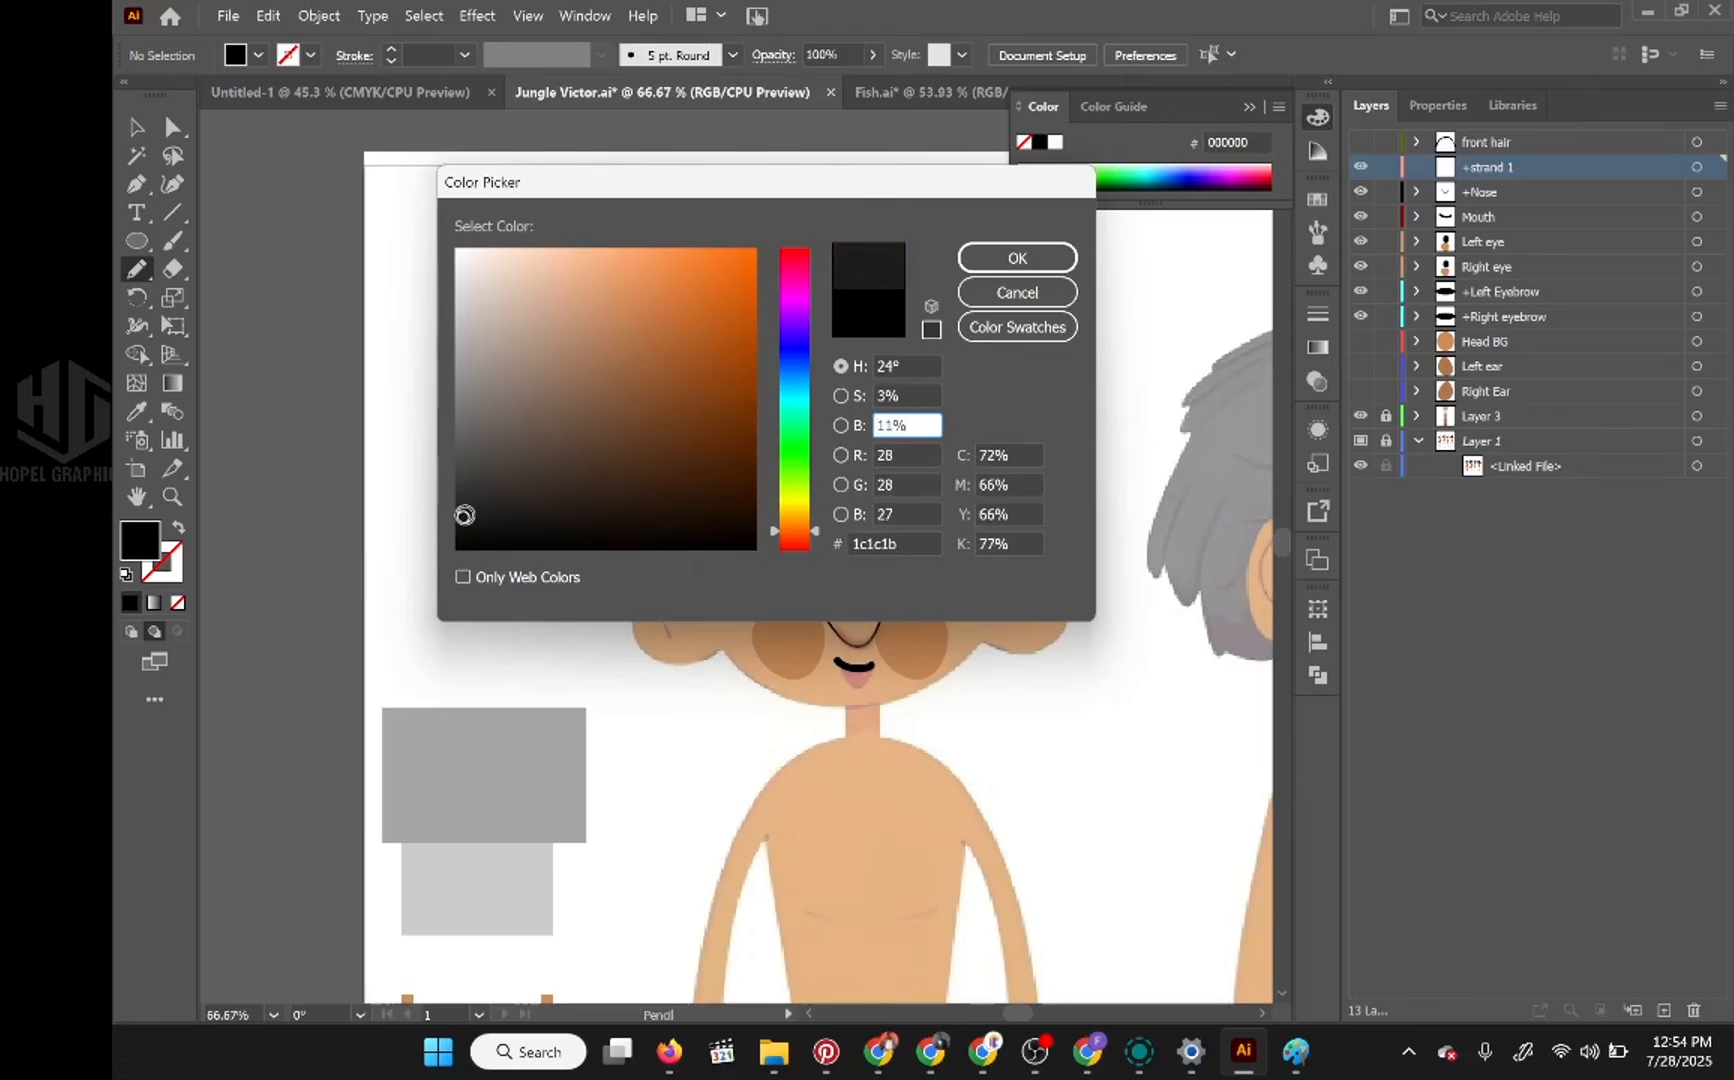
left_click(461, 515)
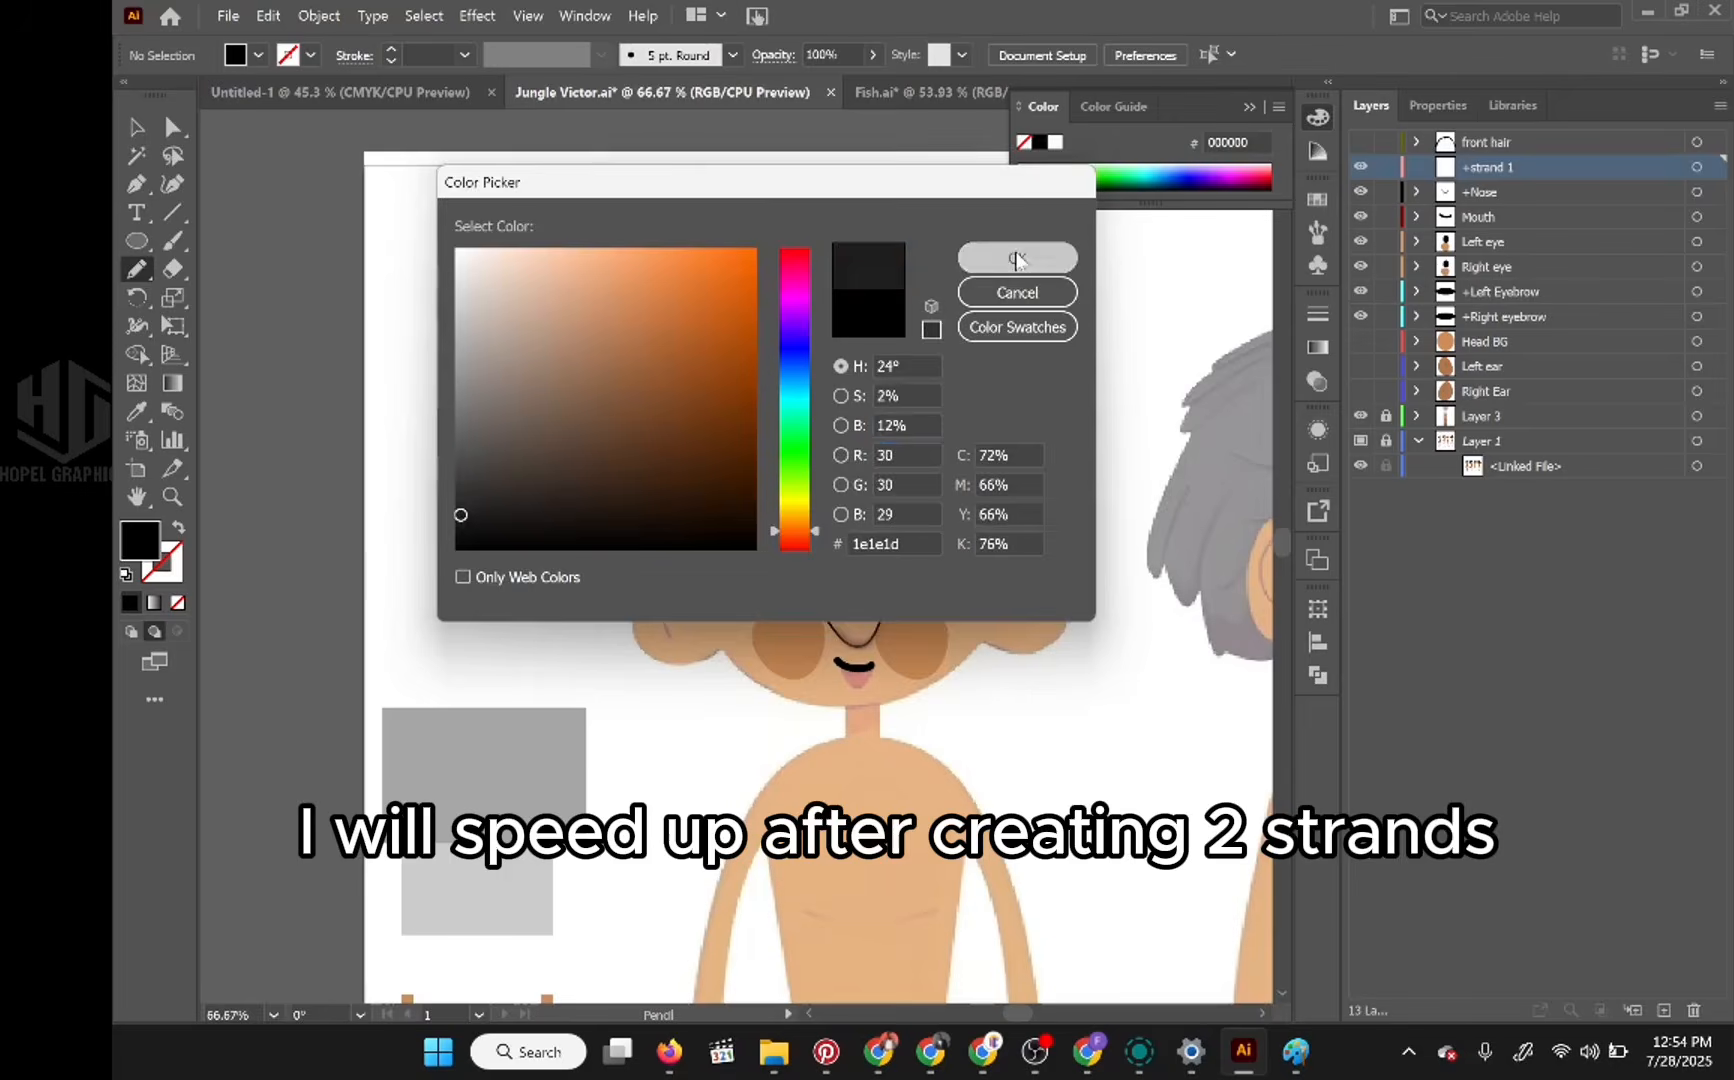
left_click(1017, 260)
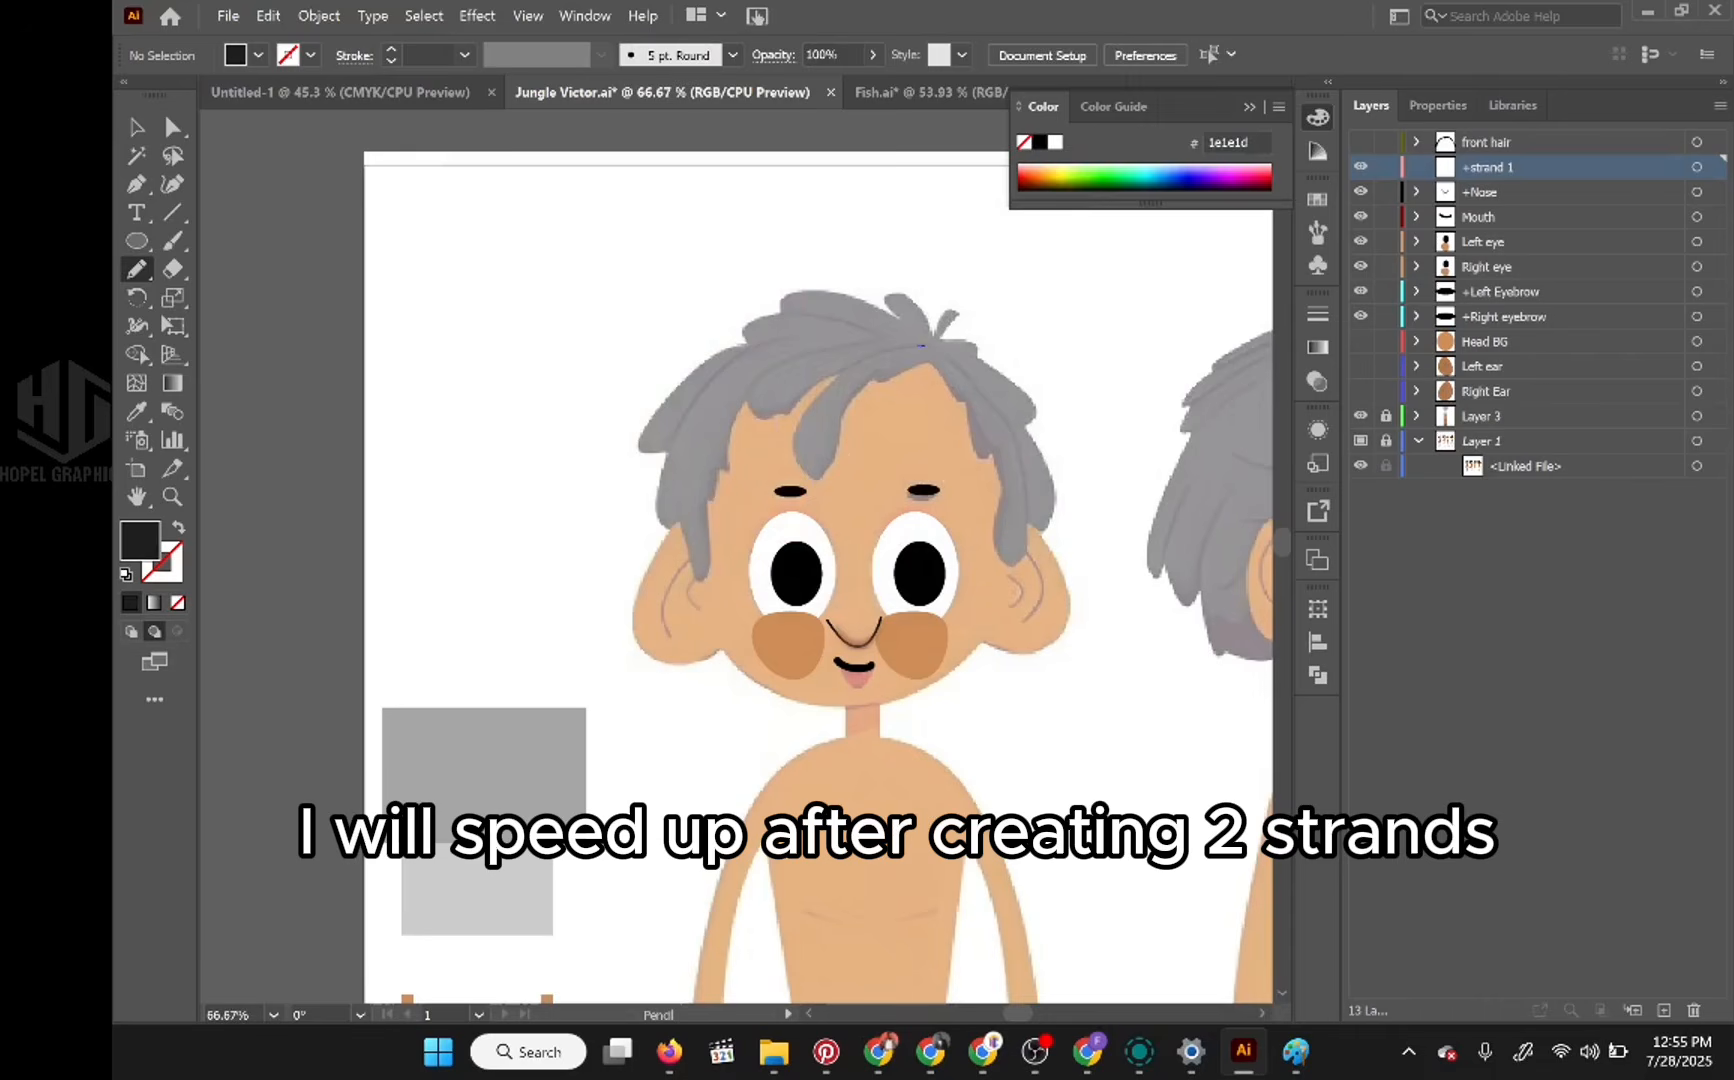
Step: Trace the curved central forelock with the Pencil tool as a closed shape on the +strand 1 layer
left_click_drag(897, 347, 872, 355)
left_click_drag(838, 434, 857, 397)
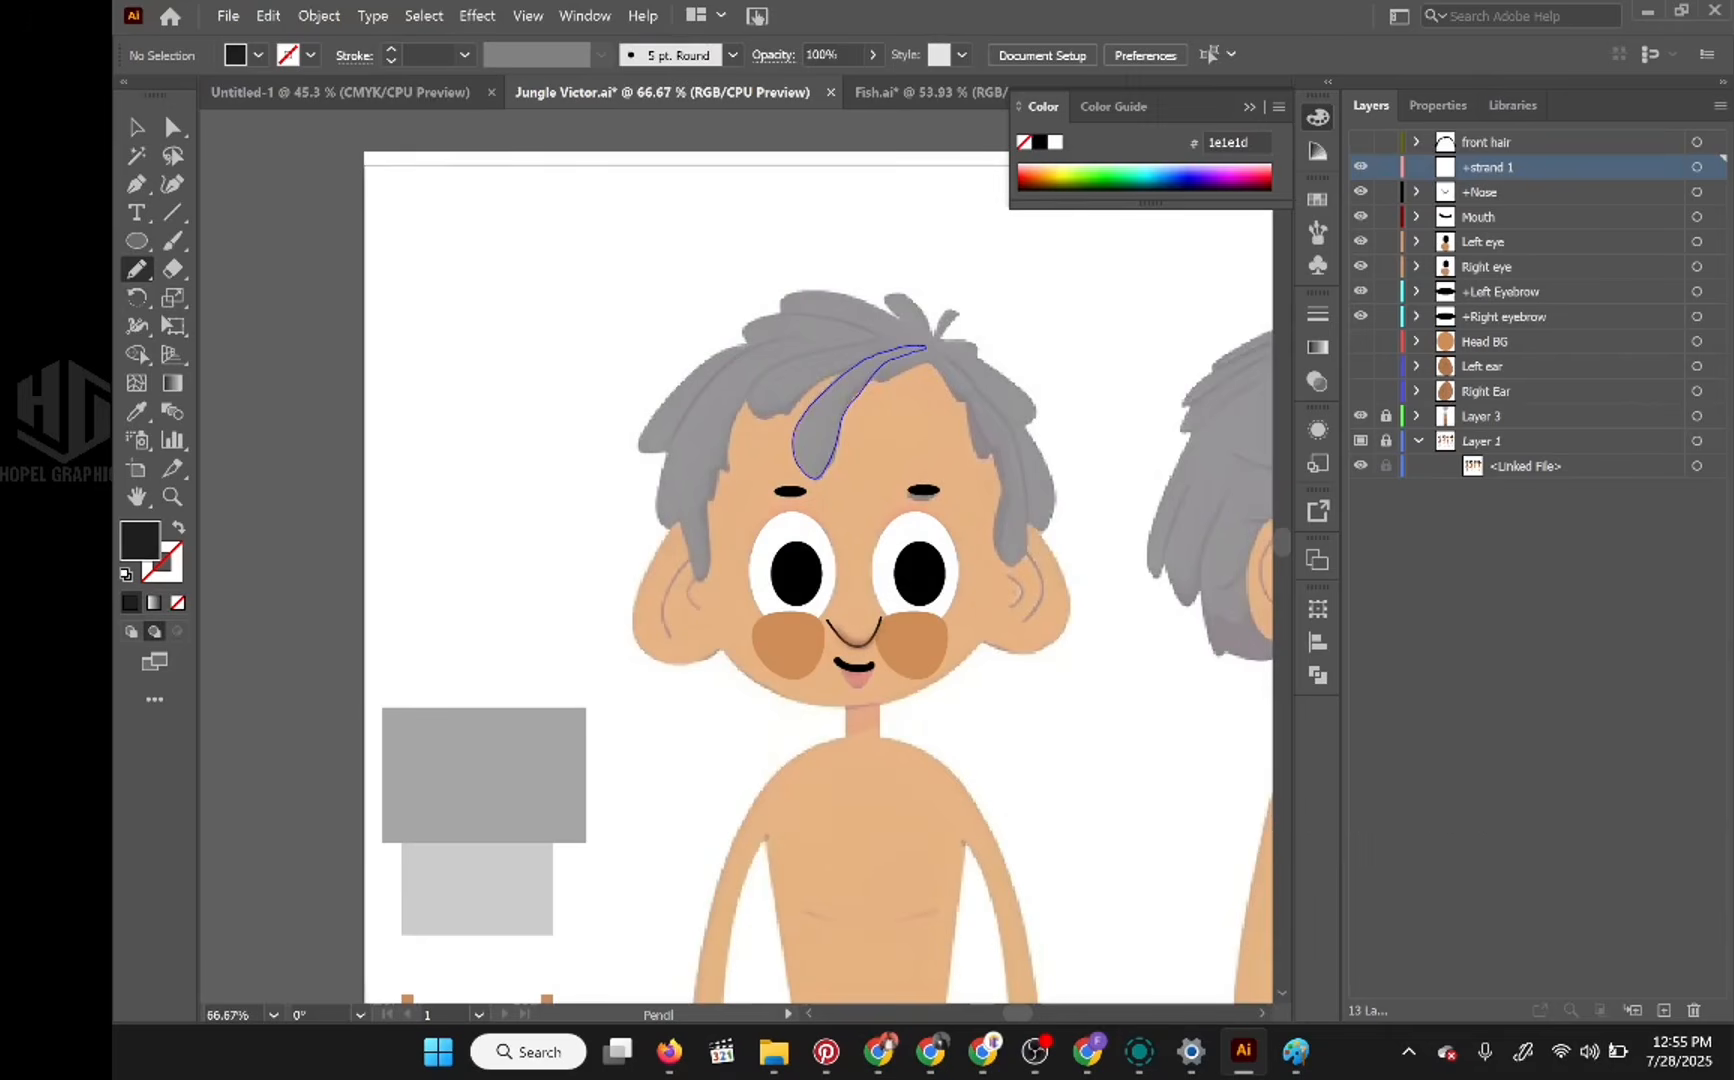
left_click_drag(925, 346, 926, 345)
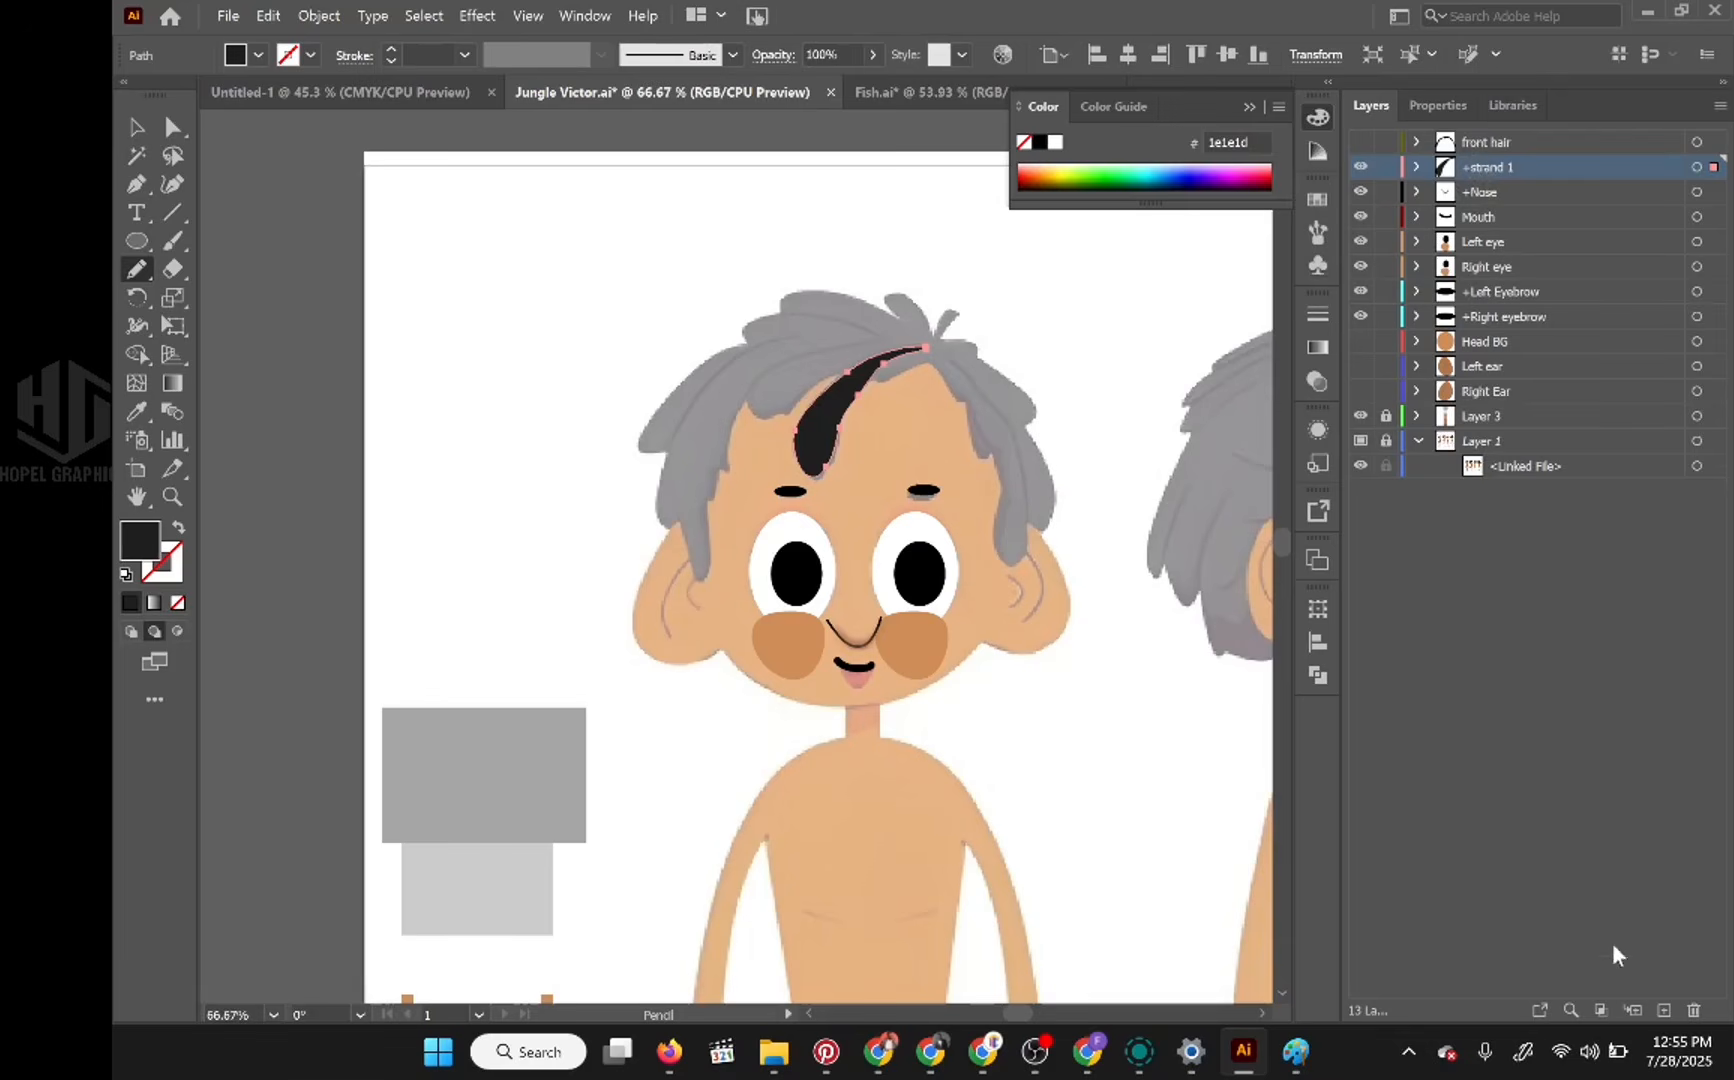
Step: On a new layer beneath the locked +strand 1, trace the short strand beside the forelock's upper end with the Pencil tool
left_click(1659, 1007)
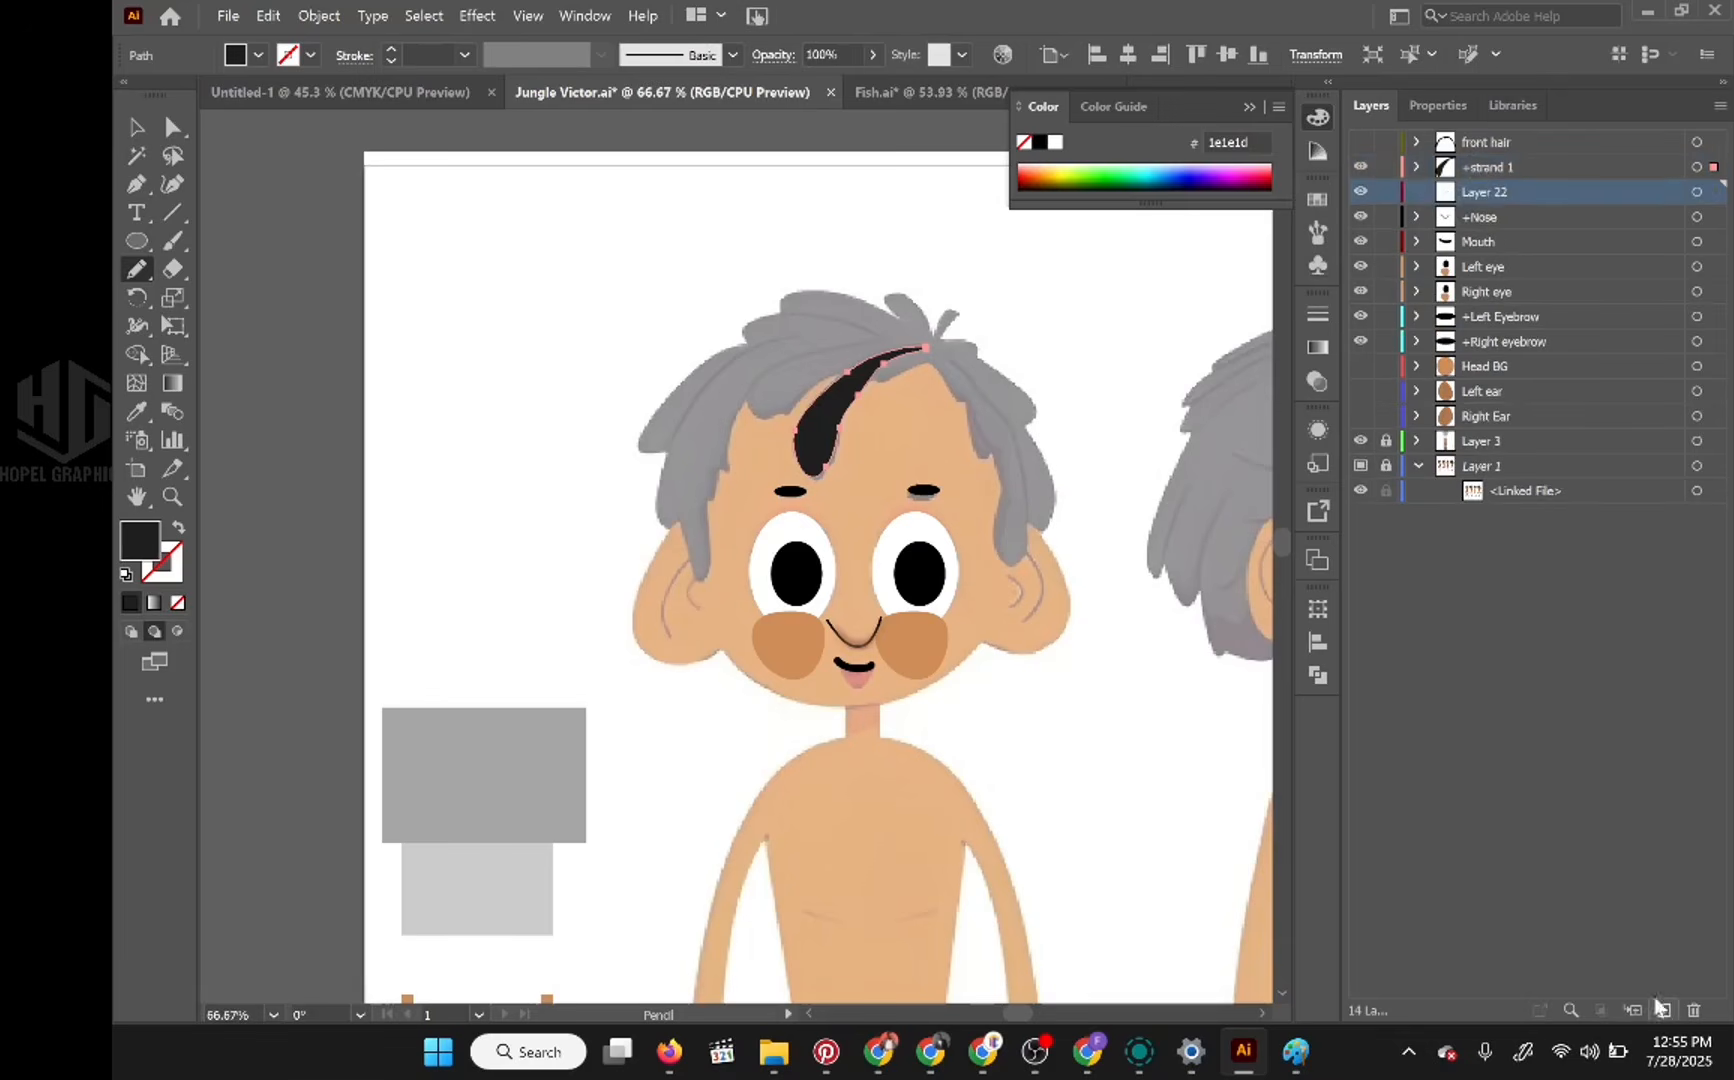
left_click(1385, 168)
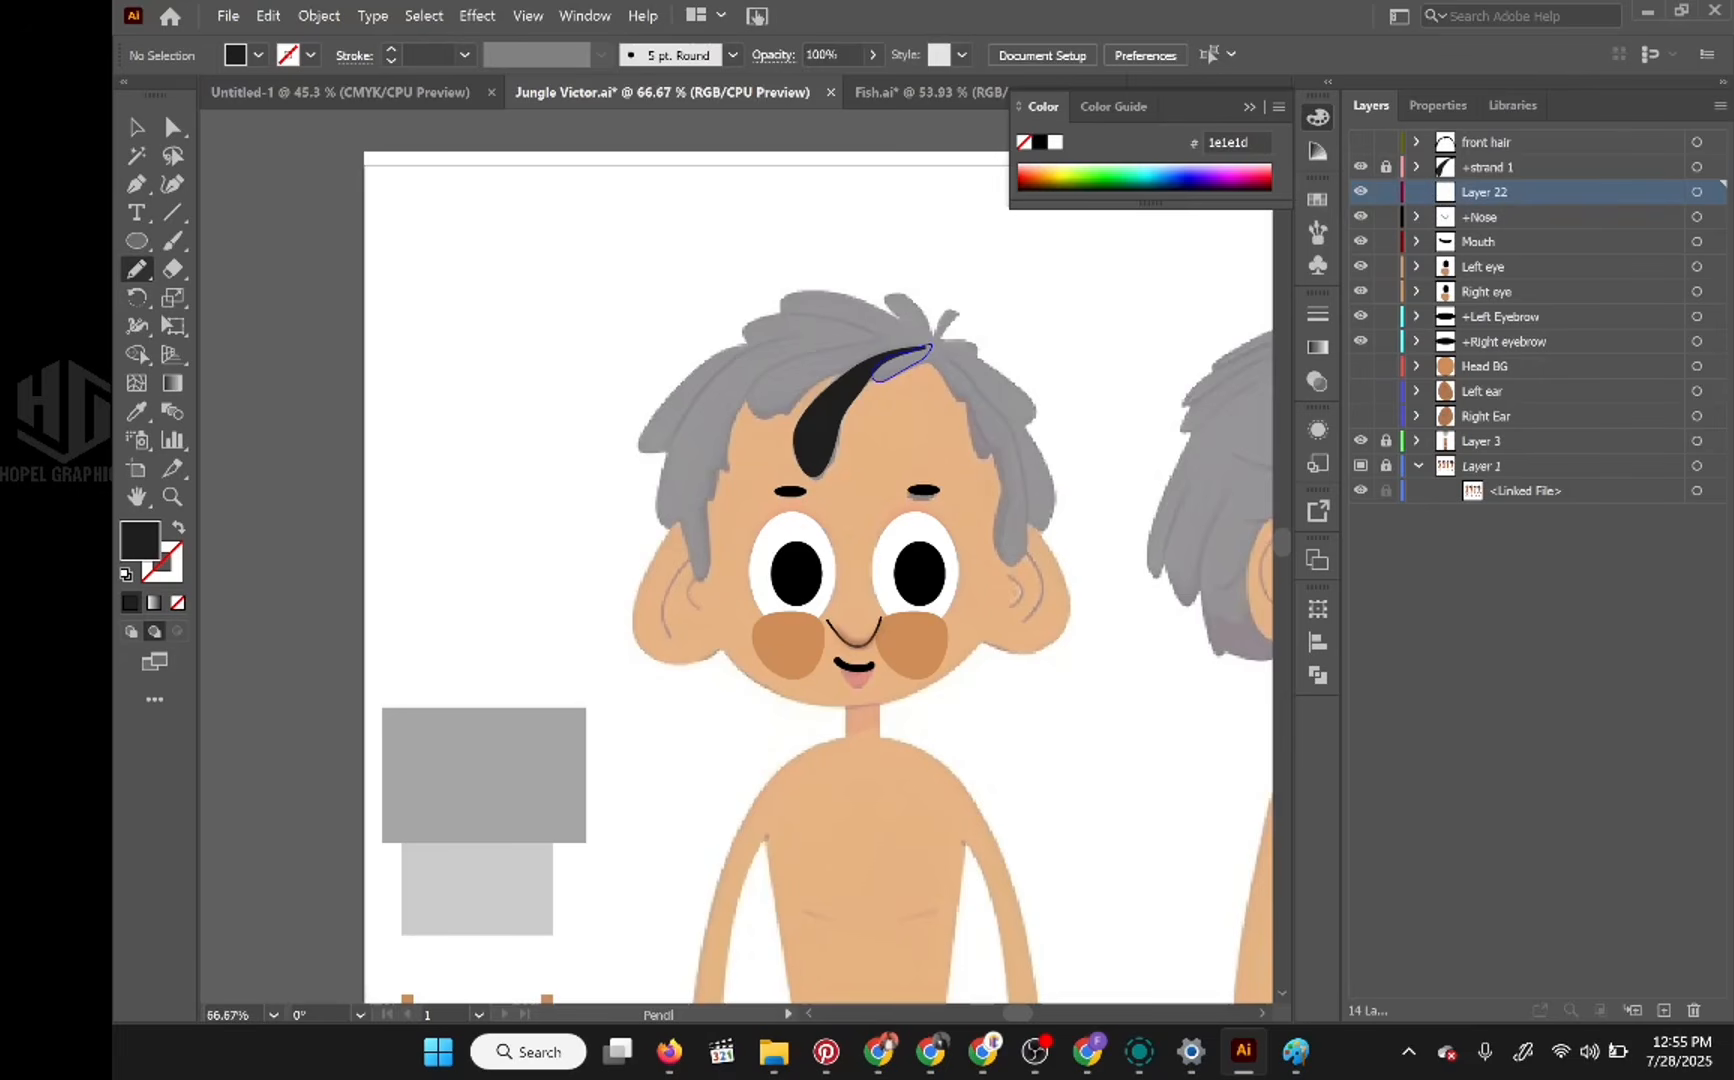
left_click_drag(926, 347, 928, 345)
Step: Rename Layer 22 as +Strand 2
double_click(1492, 190)
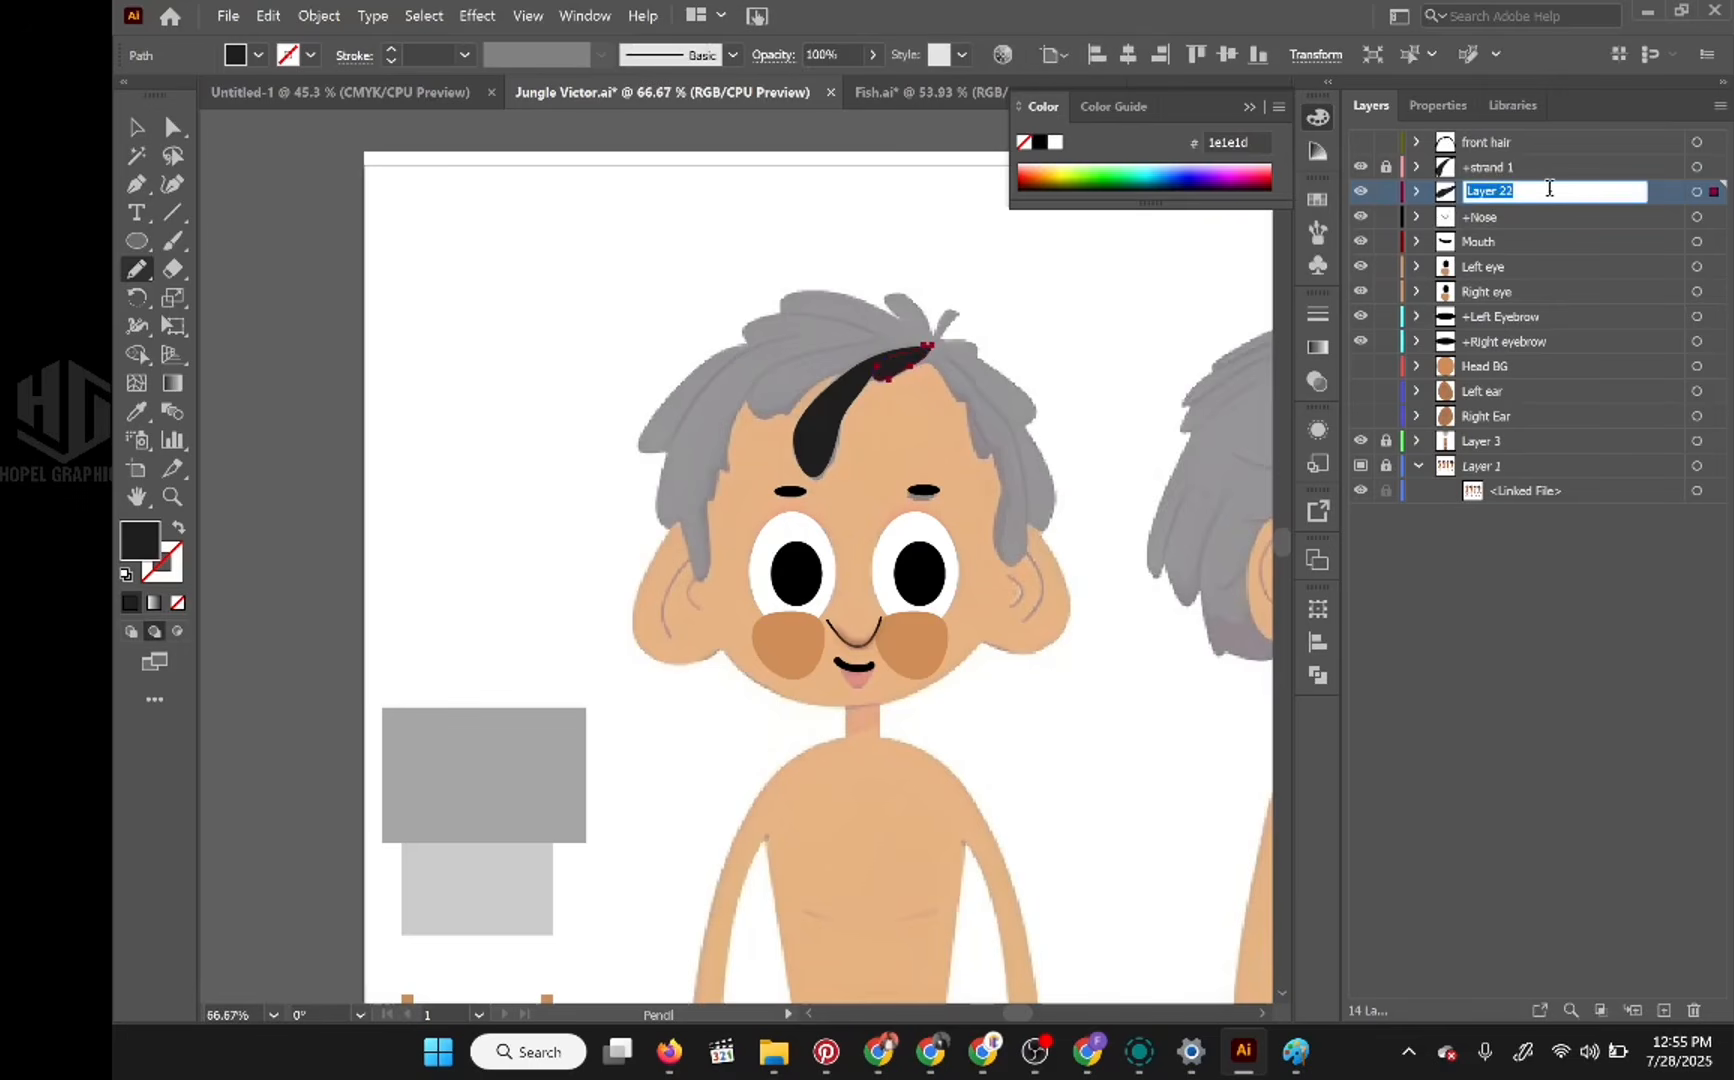
type("+Strand 2")
key("Return")
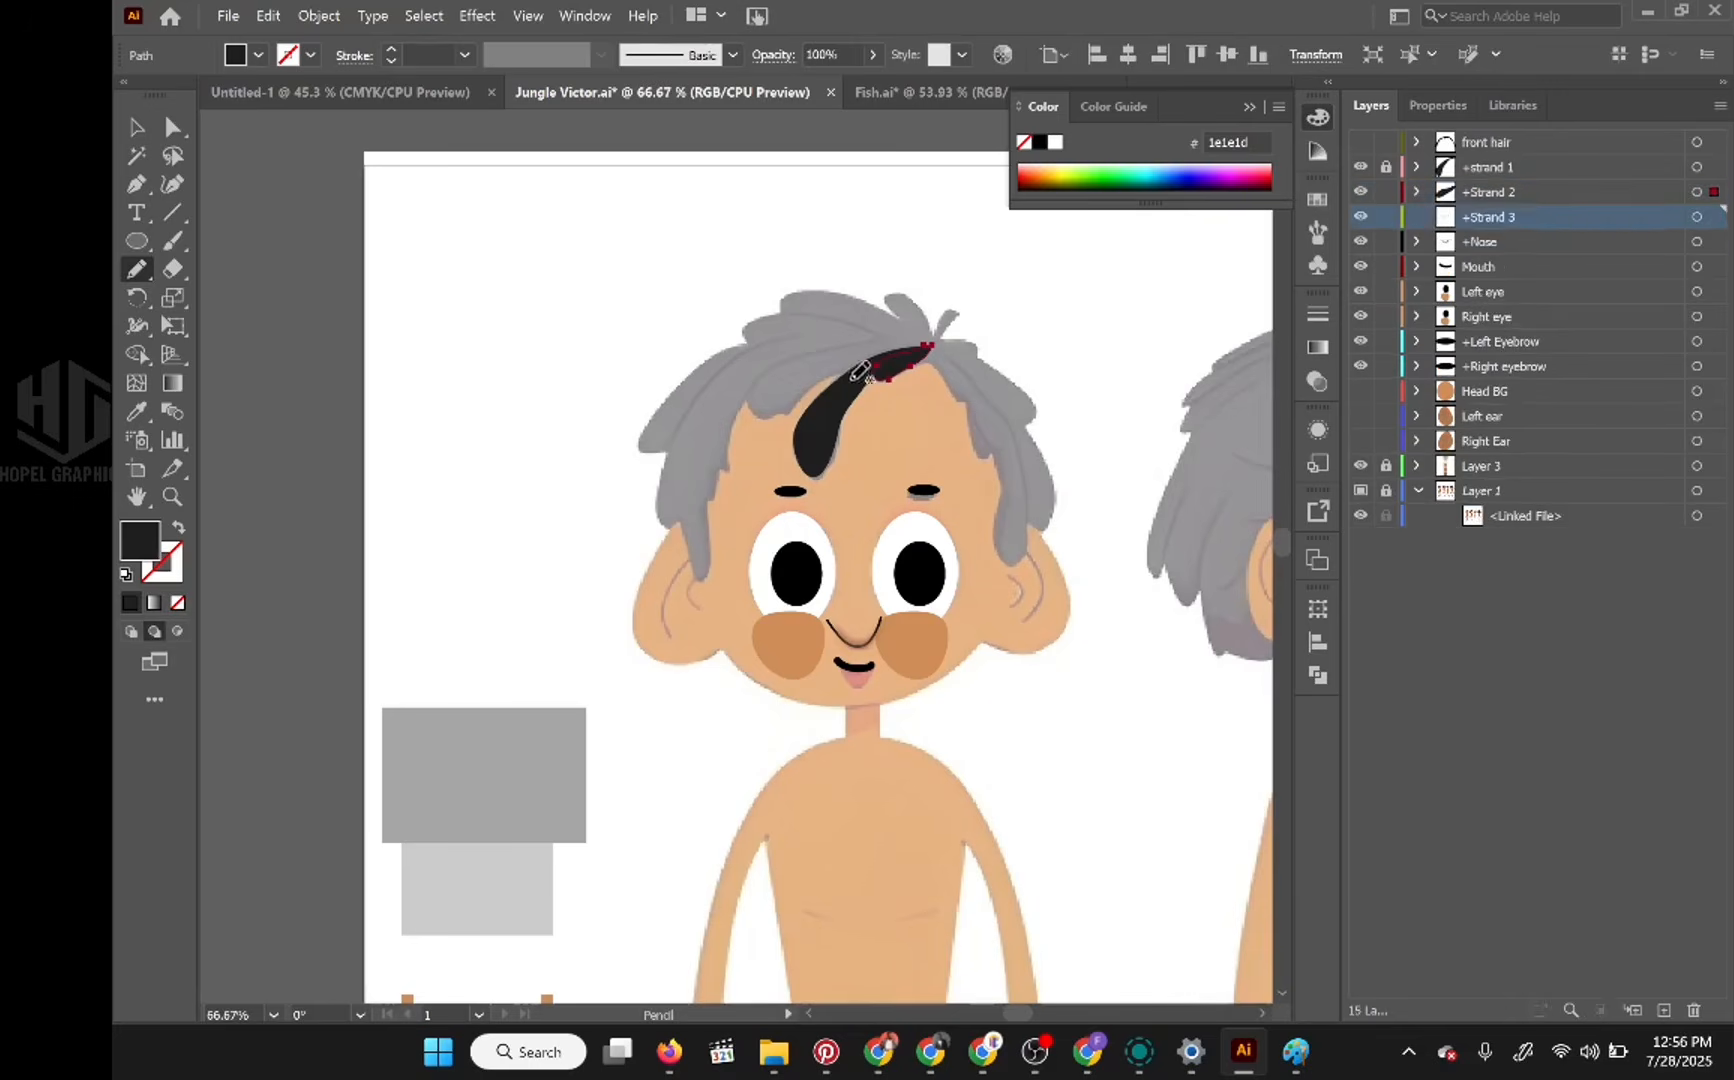
Step: Trace the side and top hair strands on separate layers named +Strand 3 to +Strand 7, locking each finished layer
left_click(1416, 192)
type("+Strand 5")
key("Return")
type("+Strand 6")
key("Return")
type("+Strand 7")
Step: Trace the remaining strands on layers named +Strand 8, +strand 8 and +Strand 10, and move front hair beneath the strand layers
key("Return")
left_click_drag(893, 339, 887, 339)
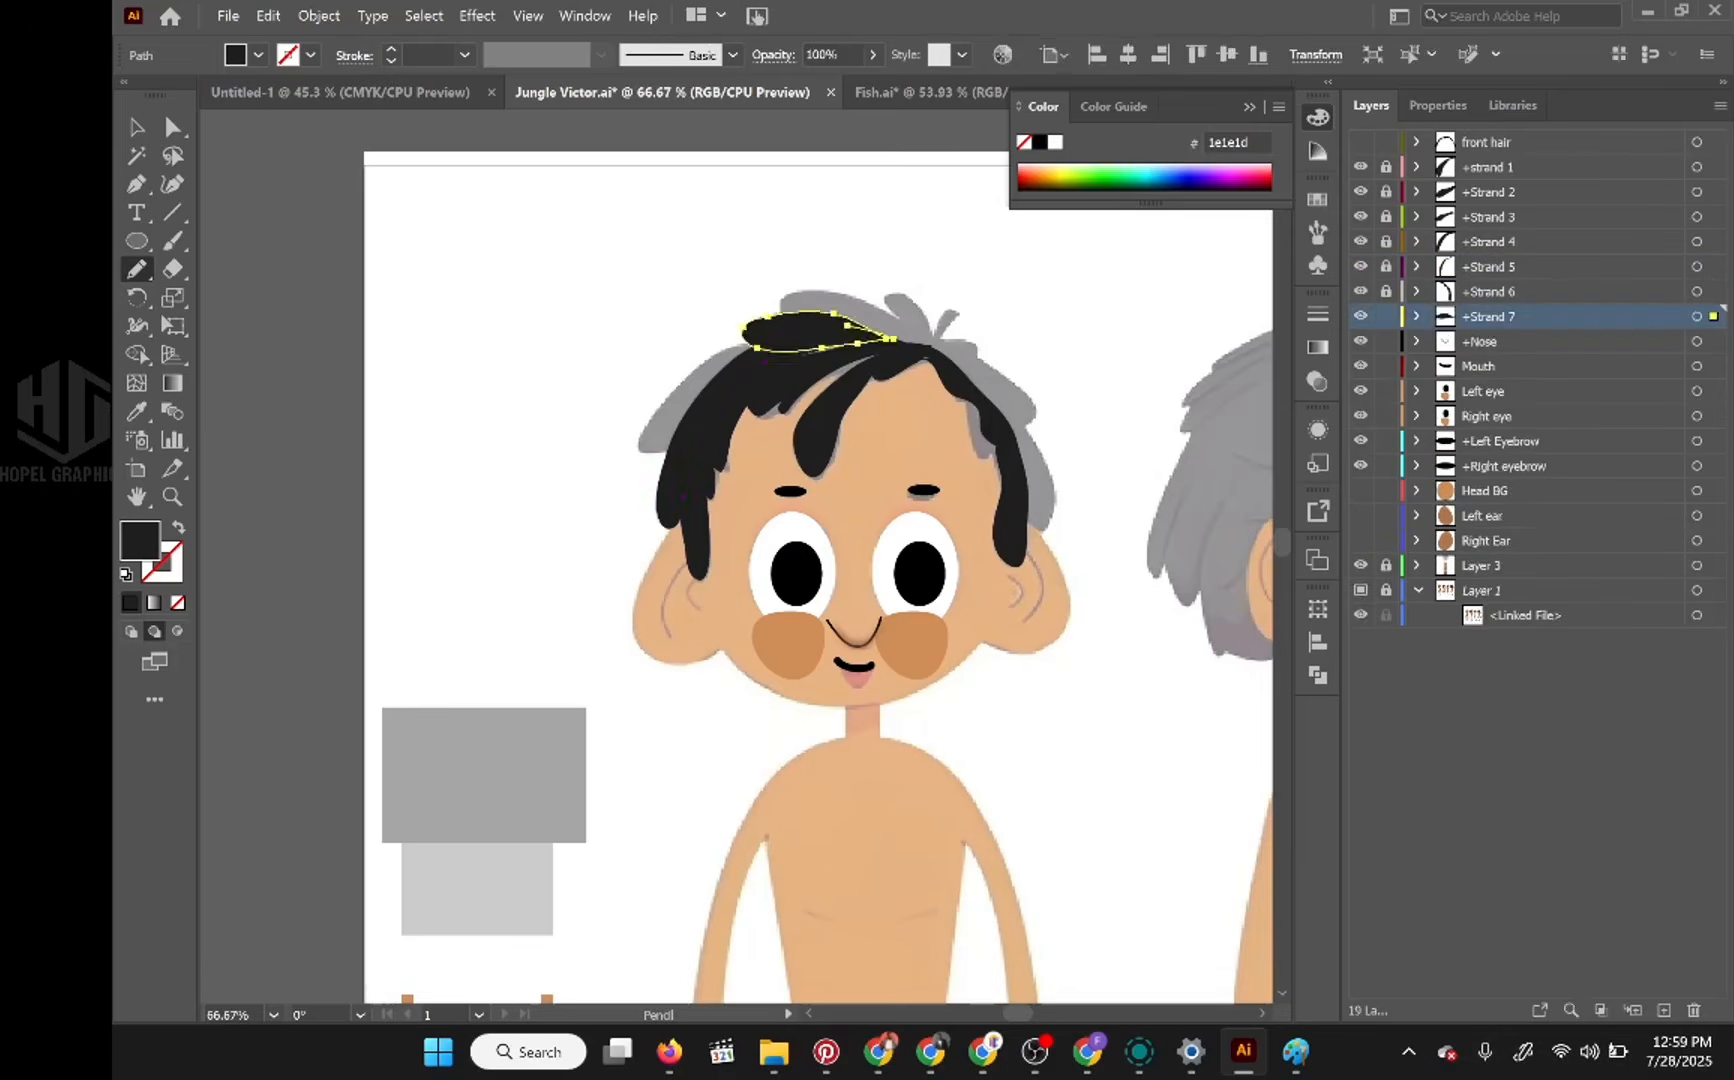
type("+Strand 8")
key("Return")
left_click(1386, 341)
type("+strand 8")
key("Return")
type("+Strand 10")
key("Return")
left_click_drag(1486, 142, 1486, 403)
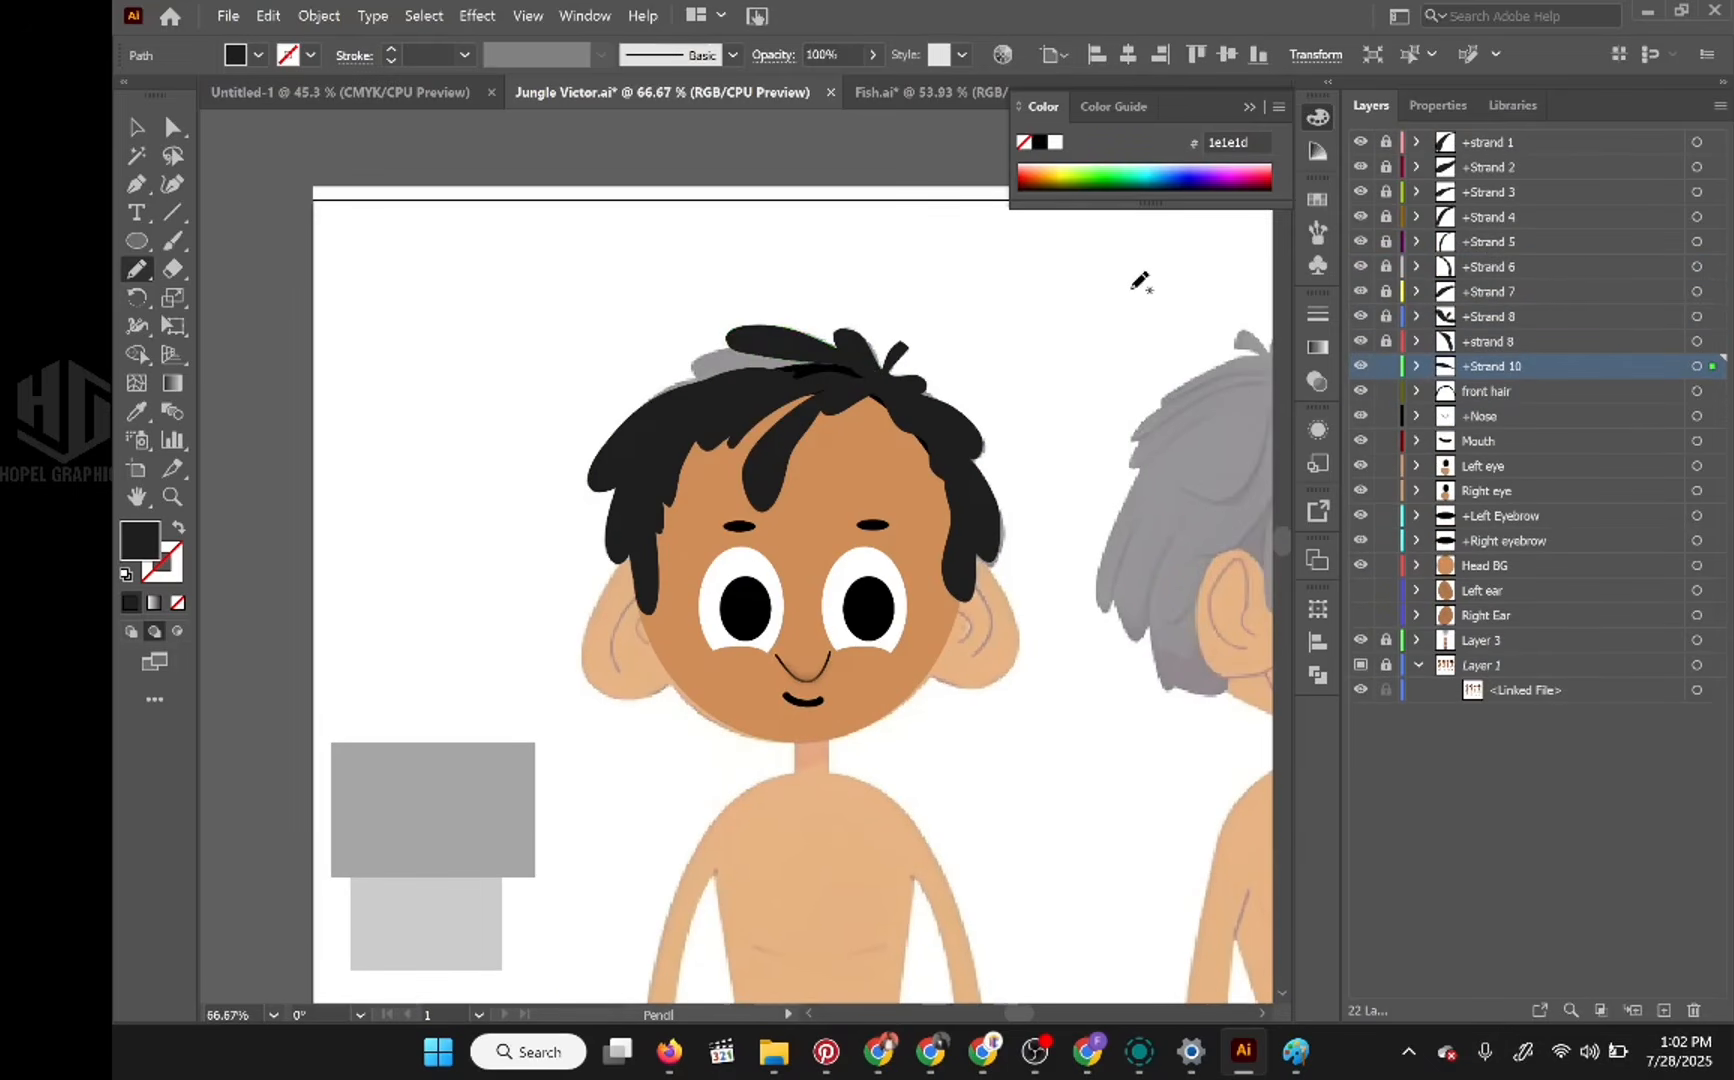
Step: Redraw the +Strand 10 shape so it covers the grey reference hair still exposed near the crown, and deselect it
key("ctrl+z")
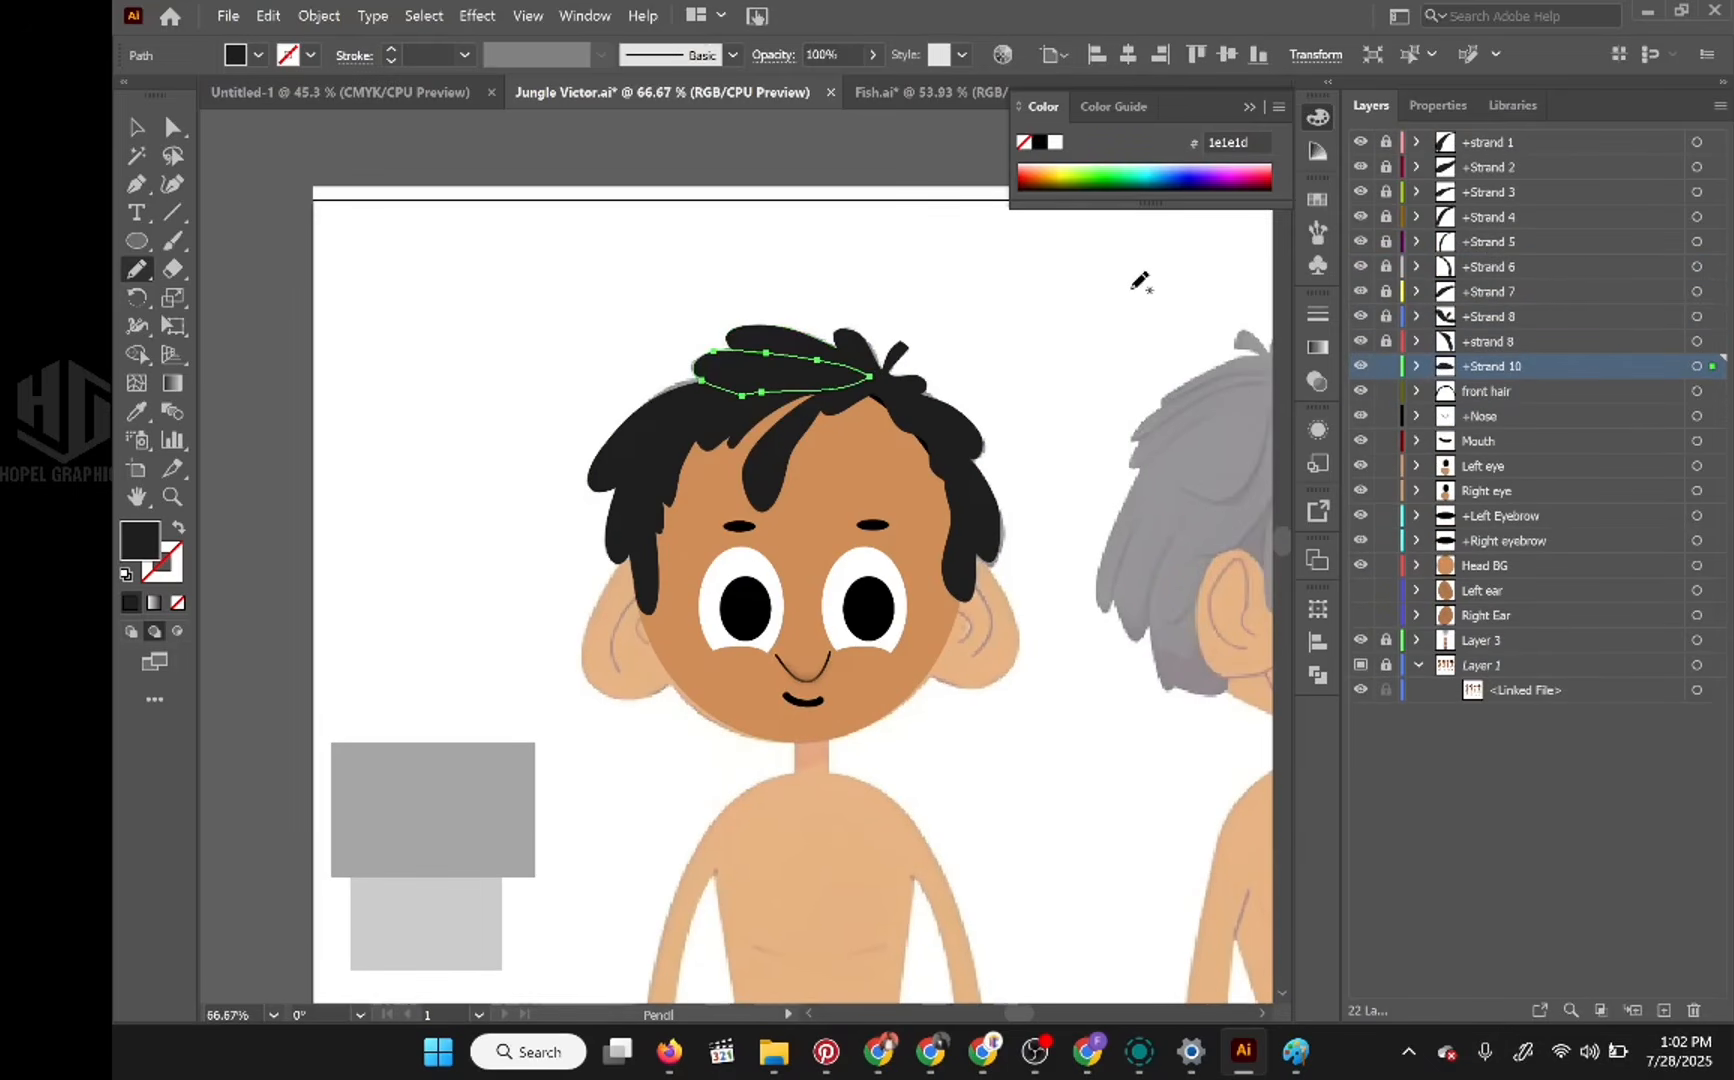
left_click(1417, 367)
left_click(1418, 368)
left_click(172, 127)
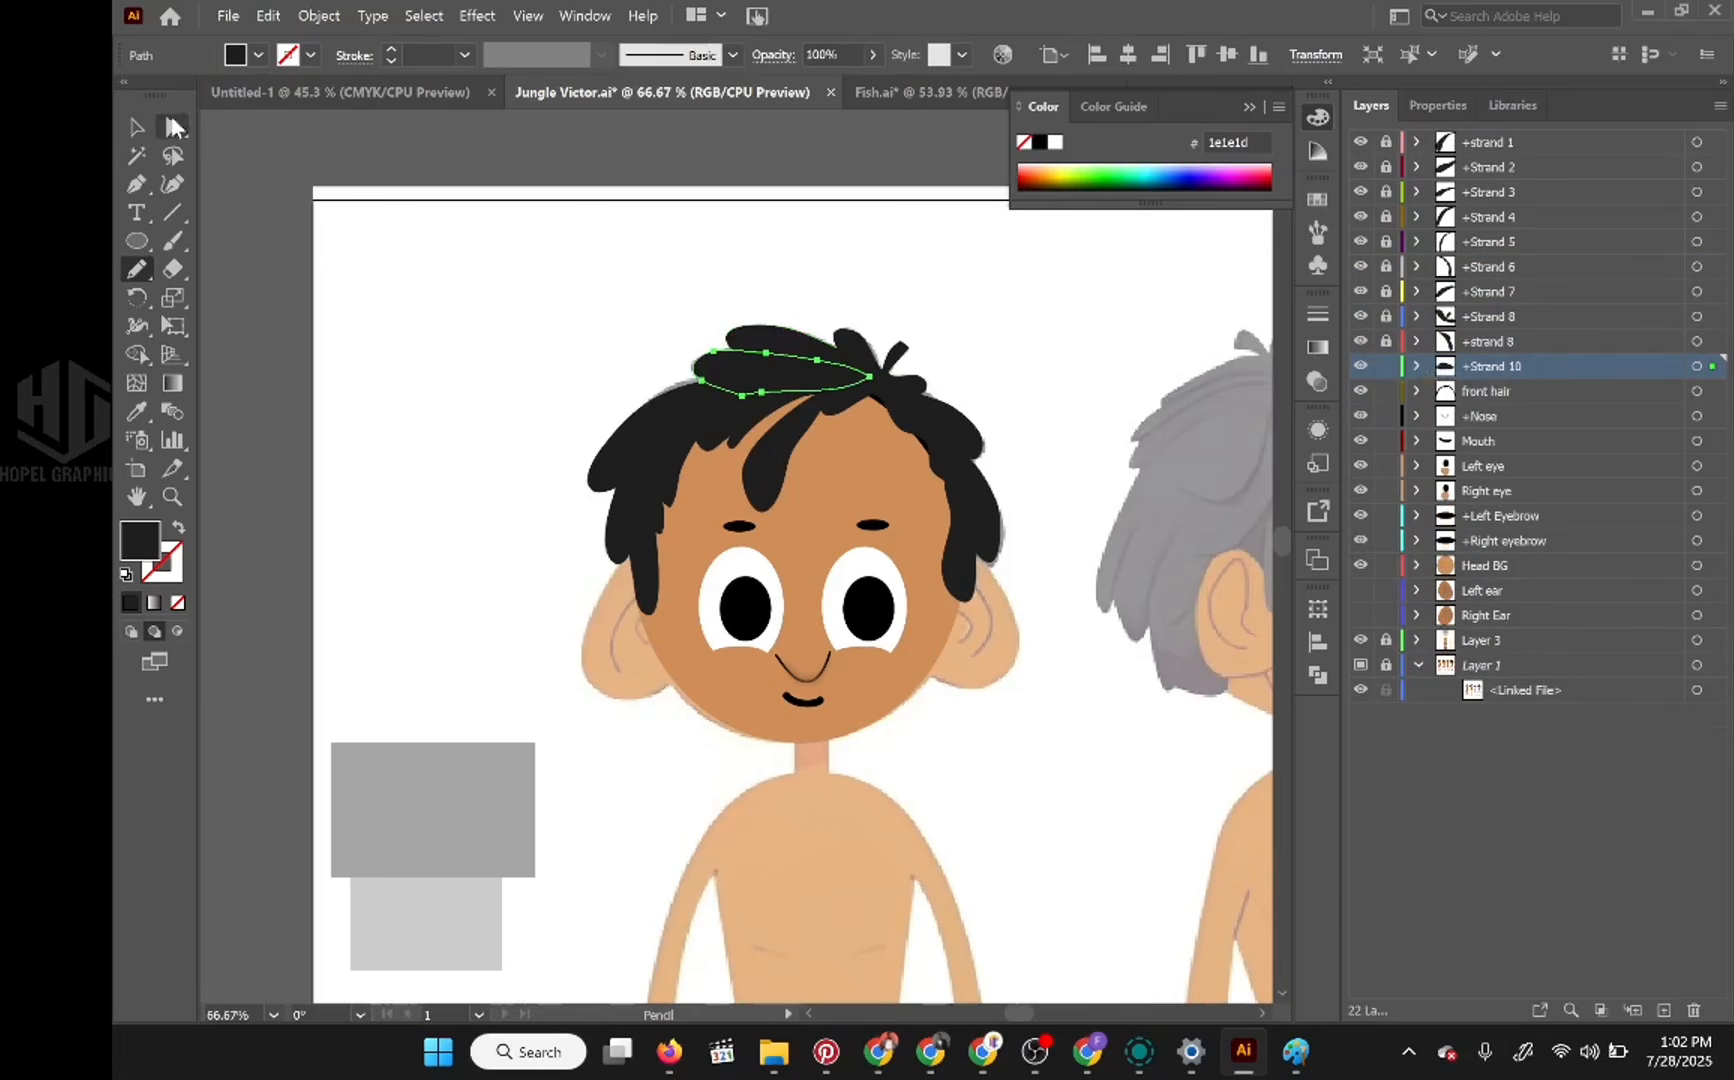
left_click(533, 263)
Step: Add a new layer and place it above +strand 1 at the head of the layer stack
scroll(1047, 510, "down", 1)
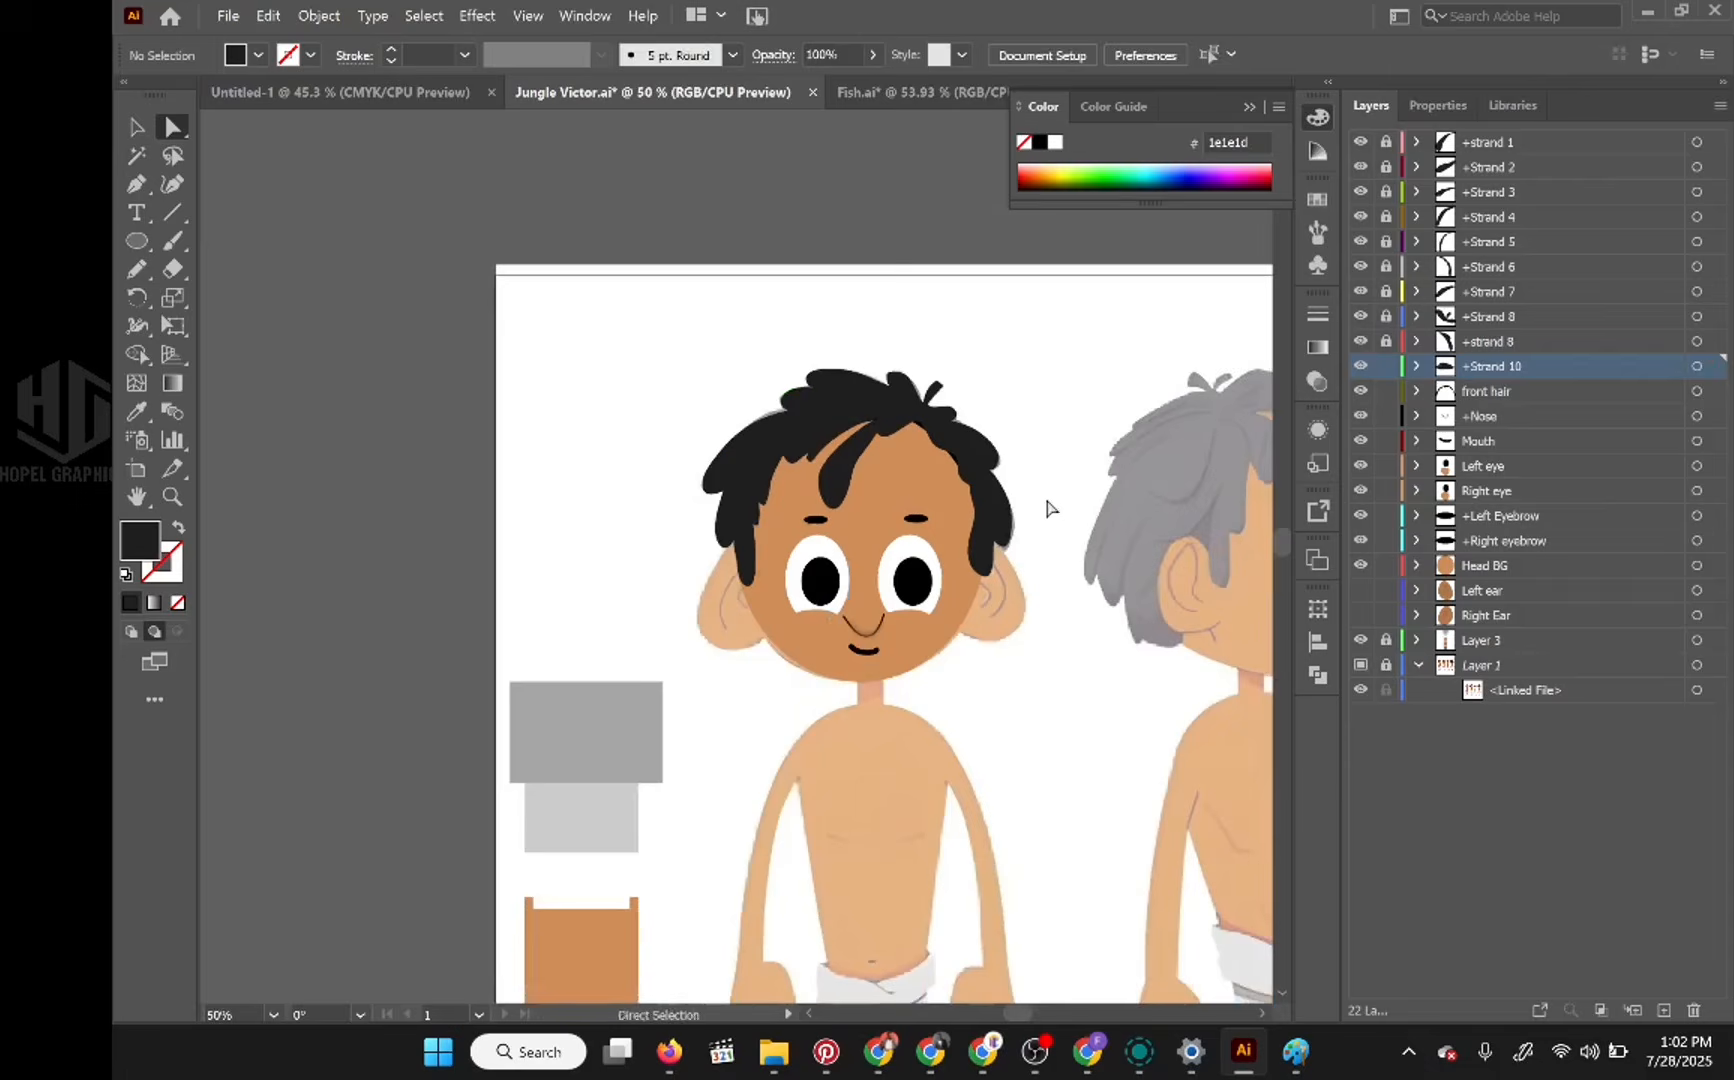
left_click_drag(1037, 495, 921, 372)
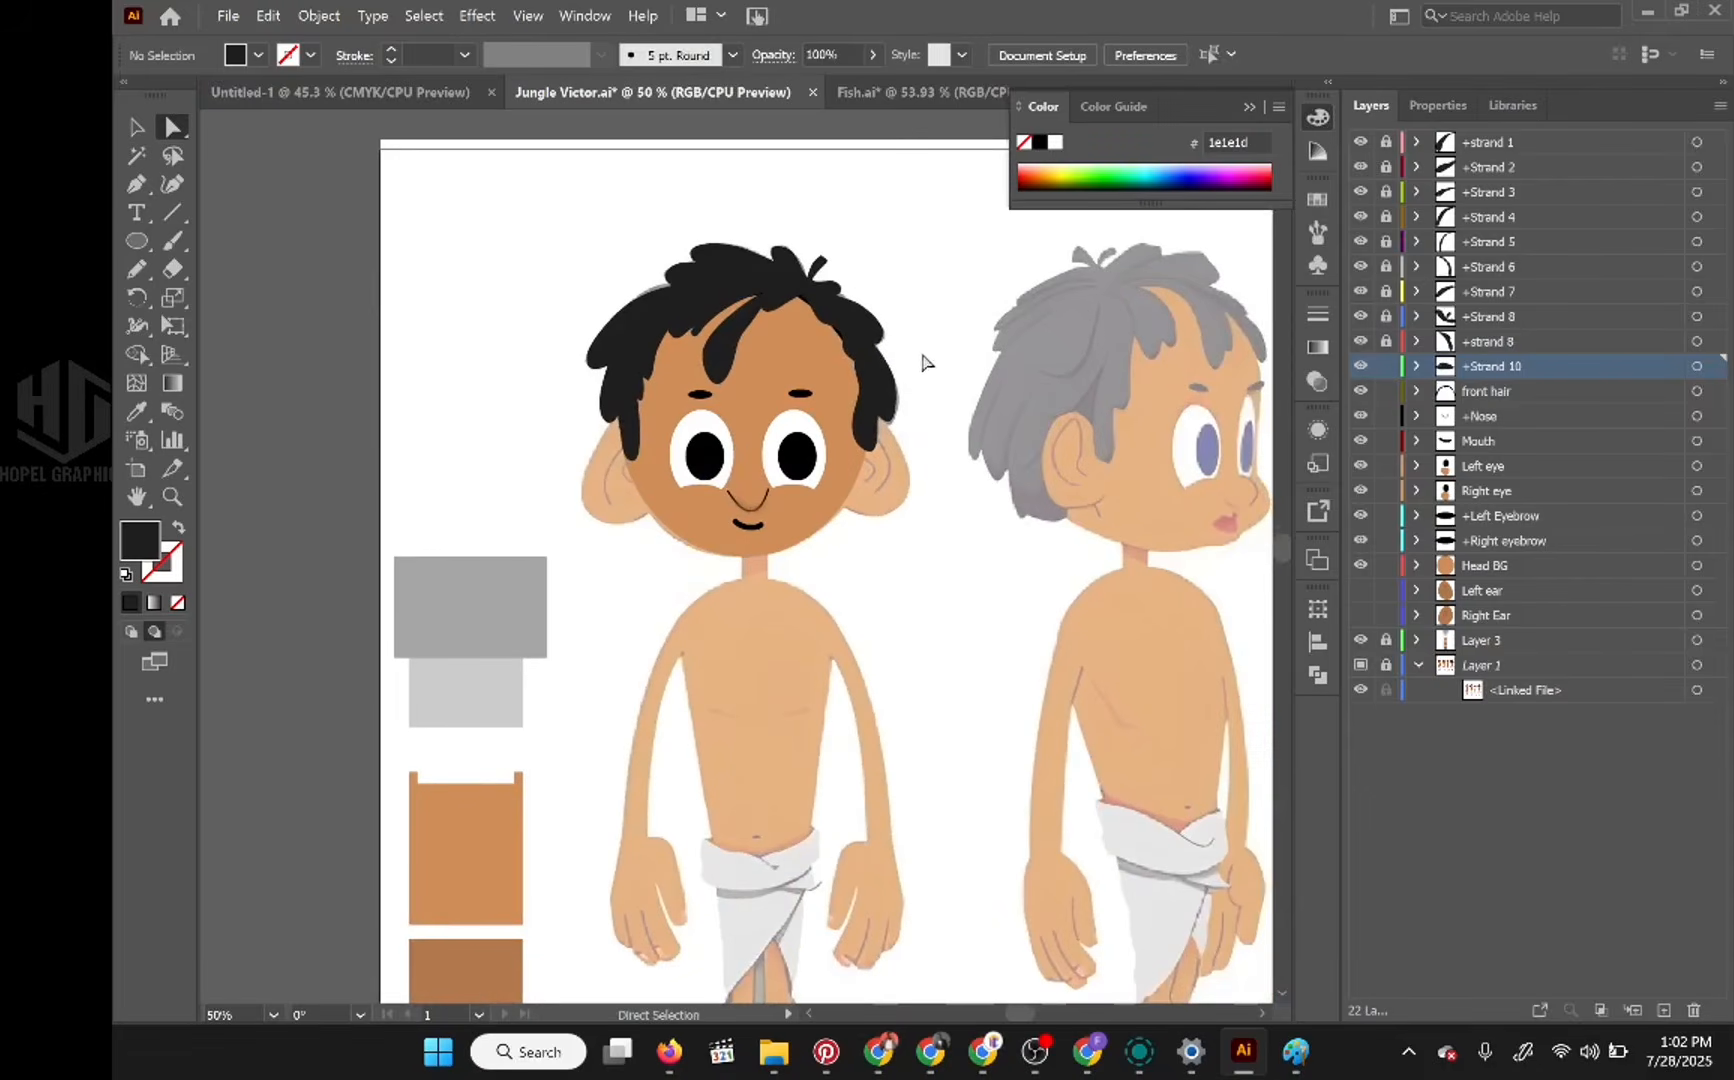
key("space")
left_click_drag(894, 515, 883, 407)
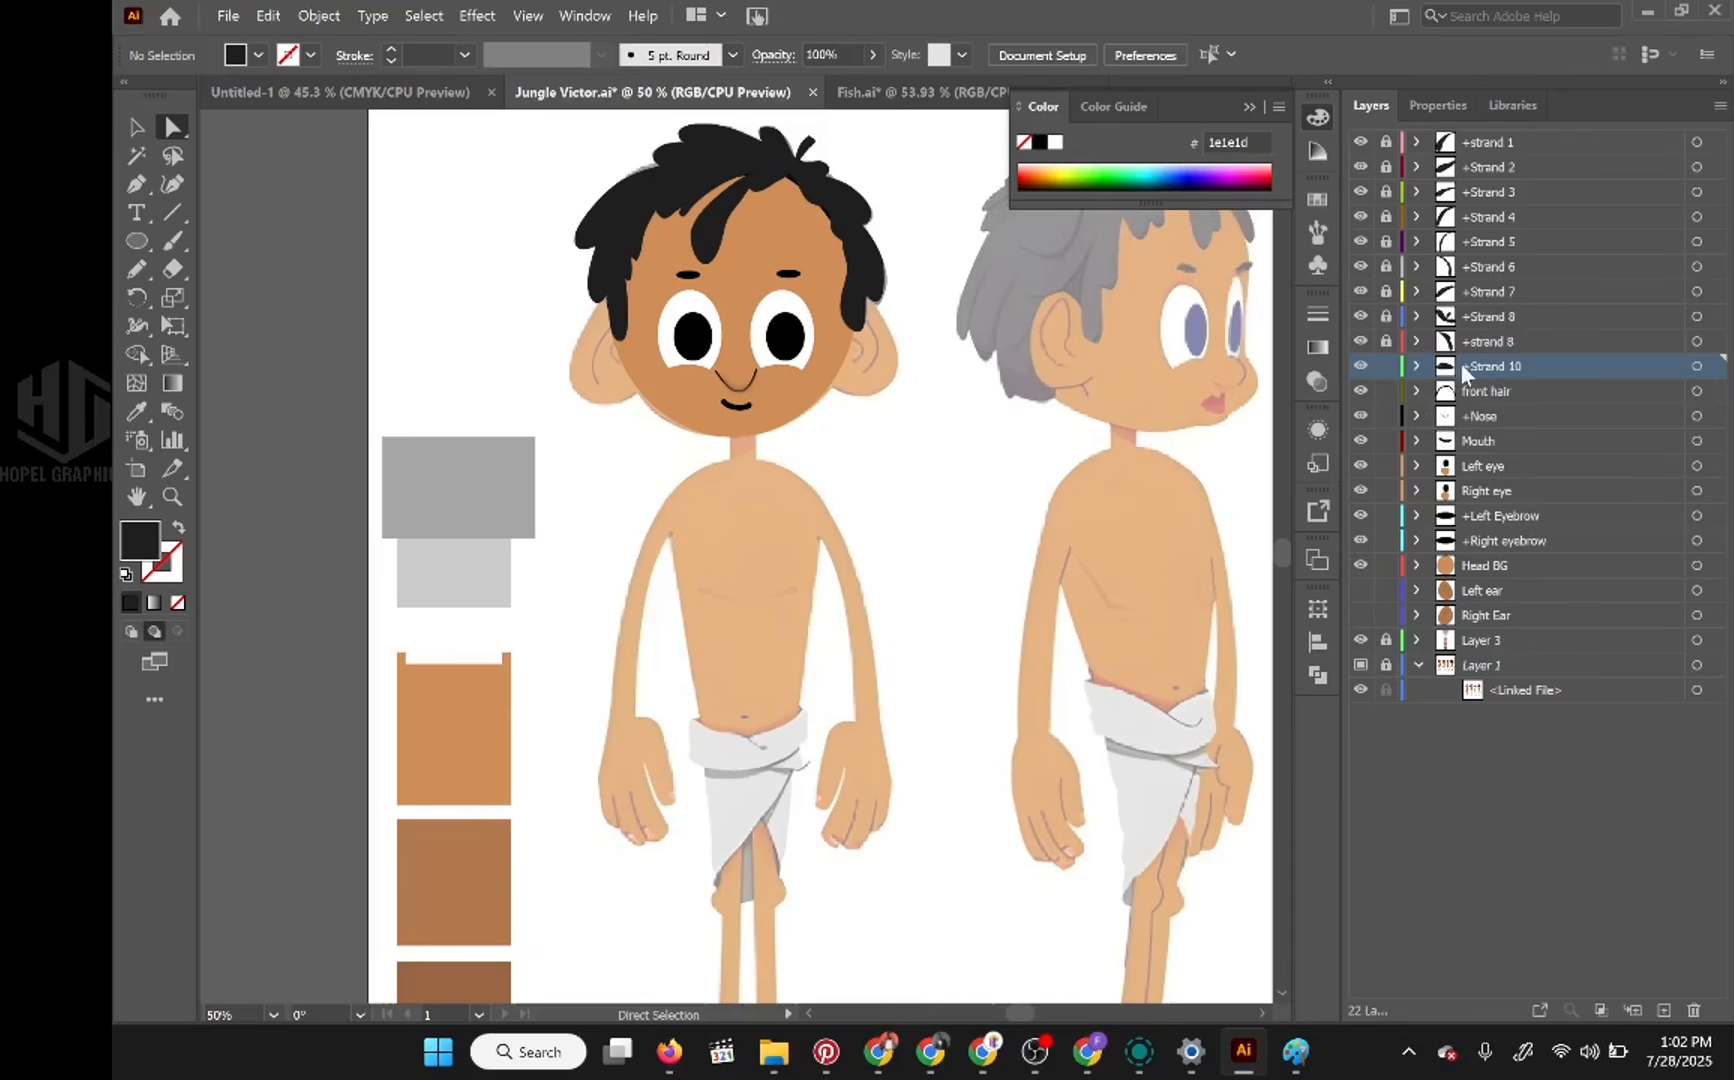
left_click(1556, 140)
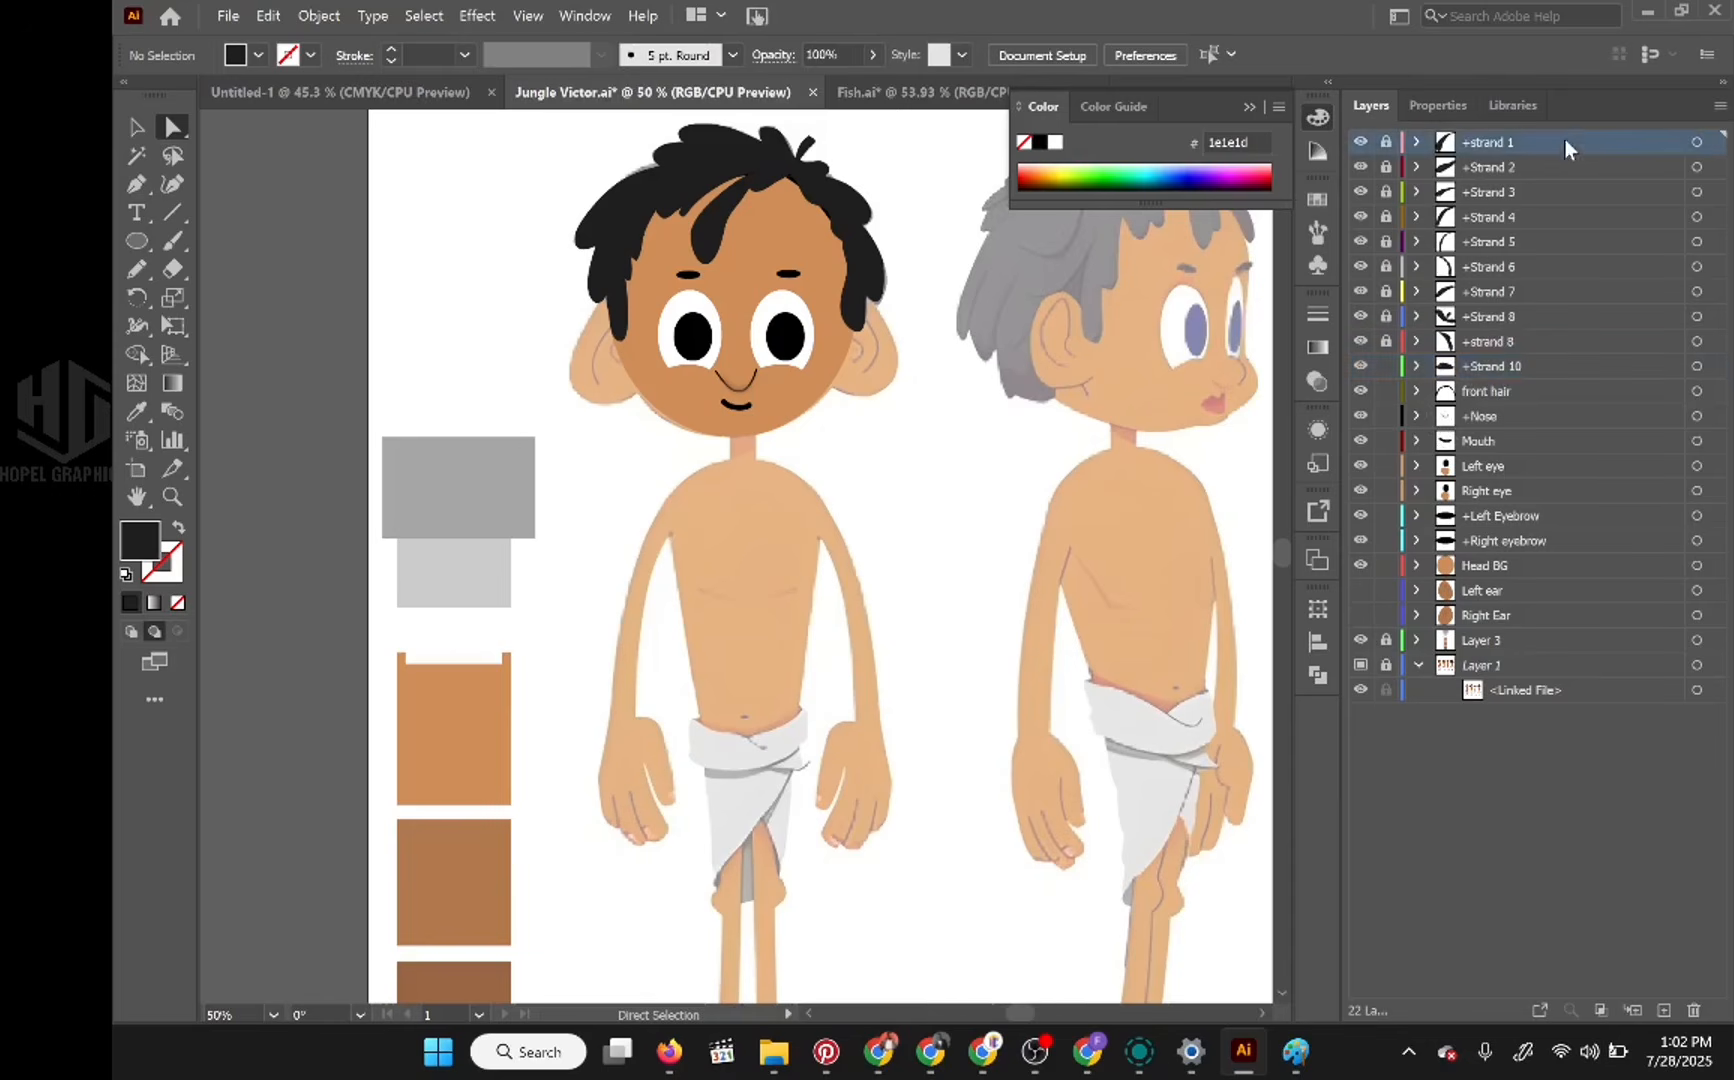
left_click(1662, 1010)
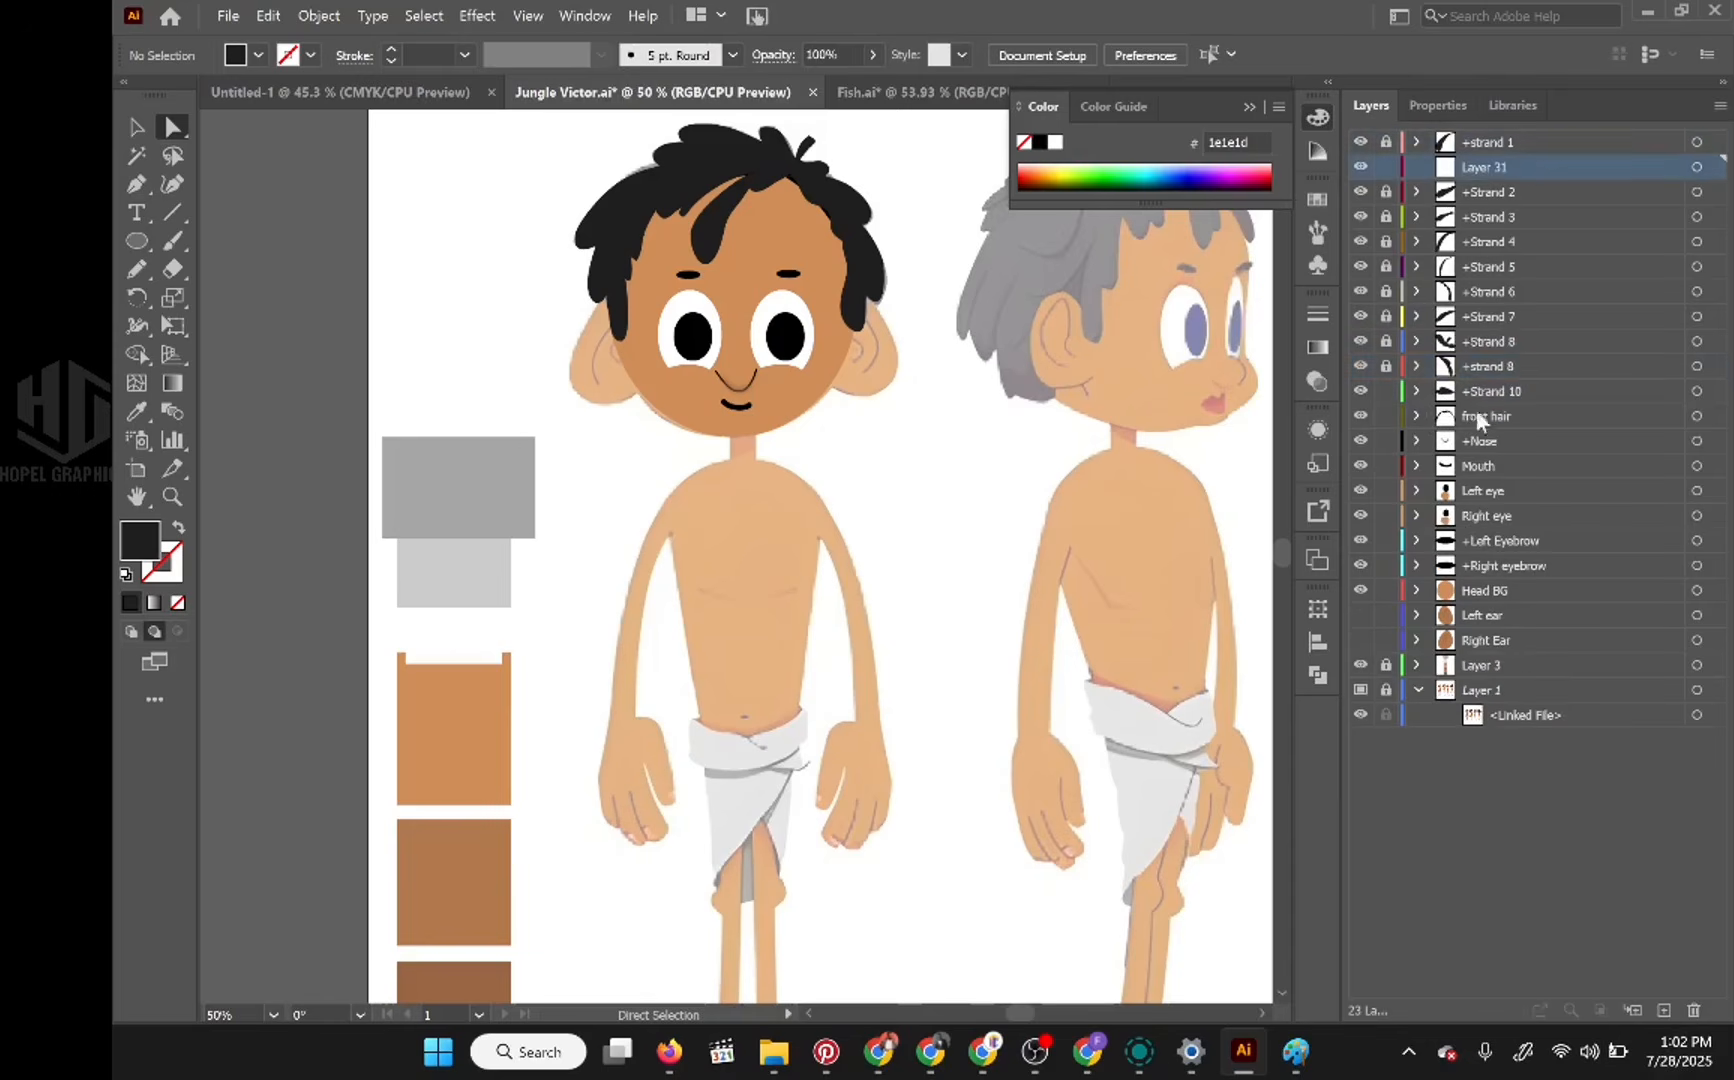
left_click_drag(1519, 167, 1525, 127)
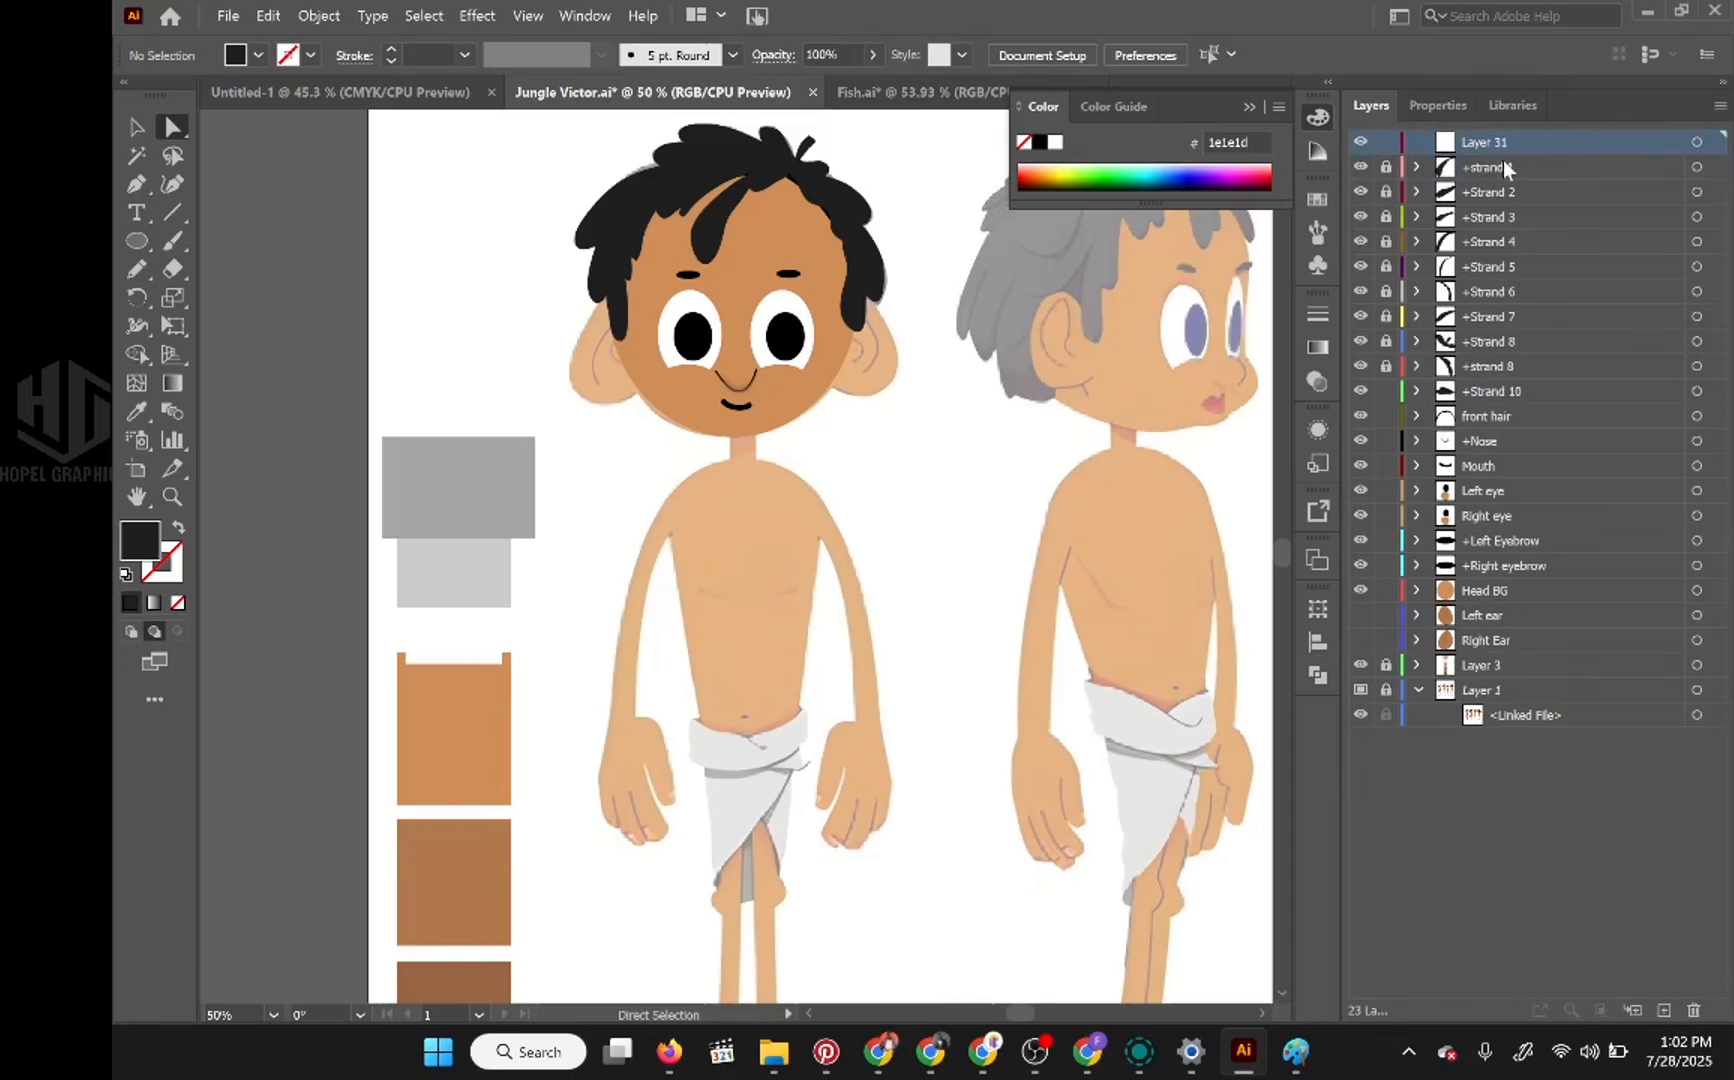
Step: Nest all the strand layers from +strand 1 to +Strand 10 inside Layer 31 and rename it as Hair
left_click(1492, 393)
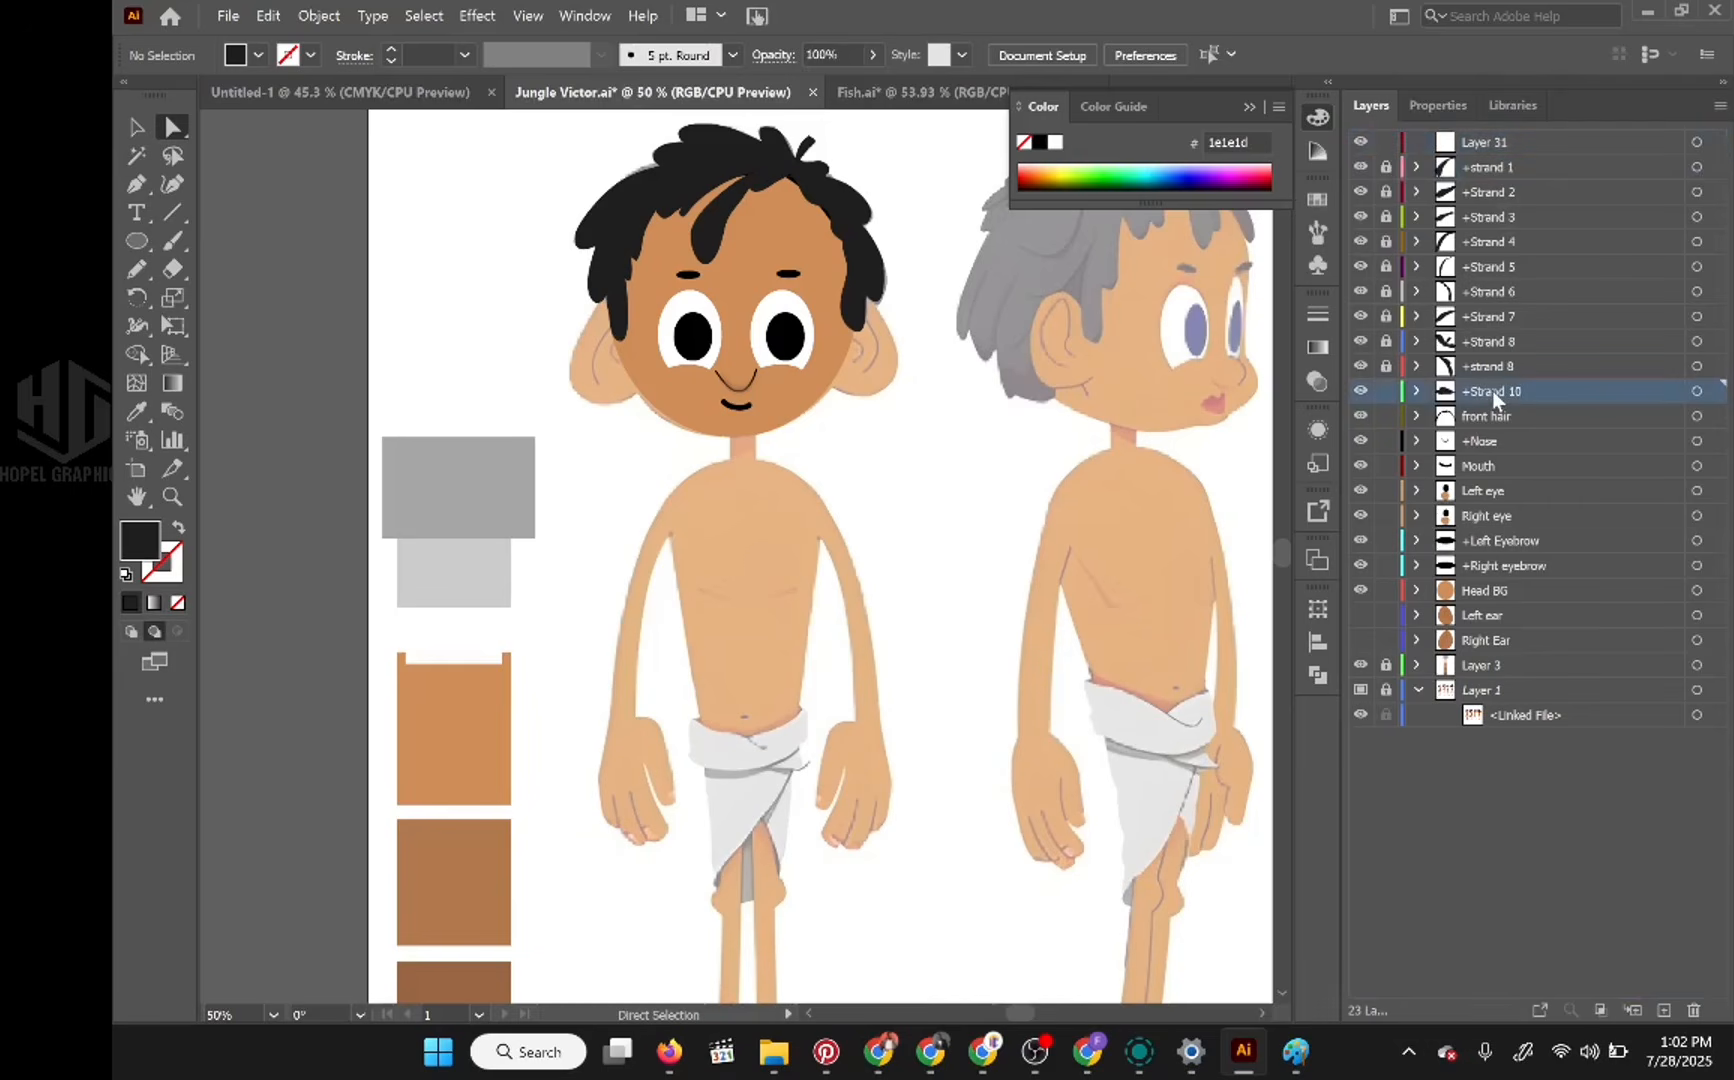
left_click(1504, 162, "shift")
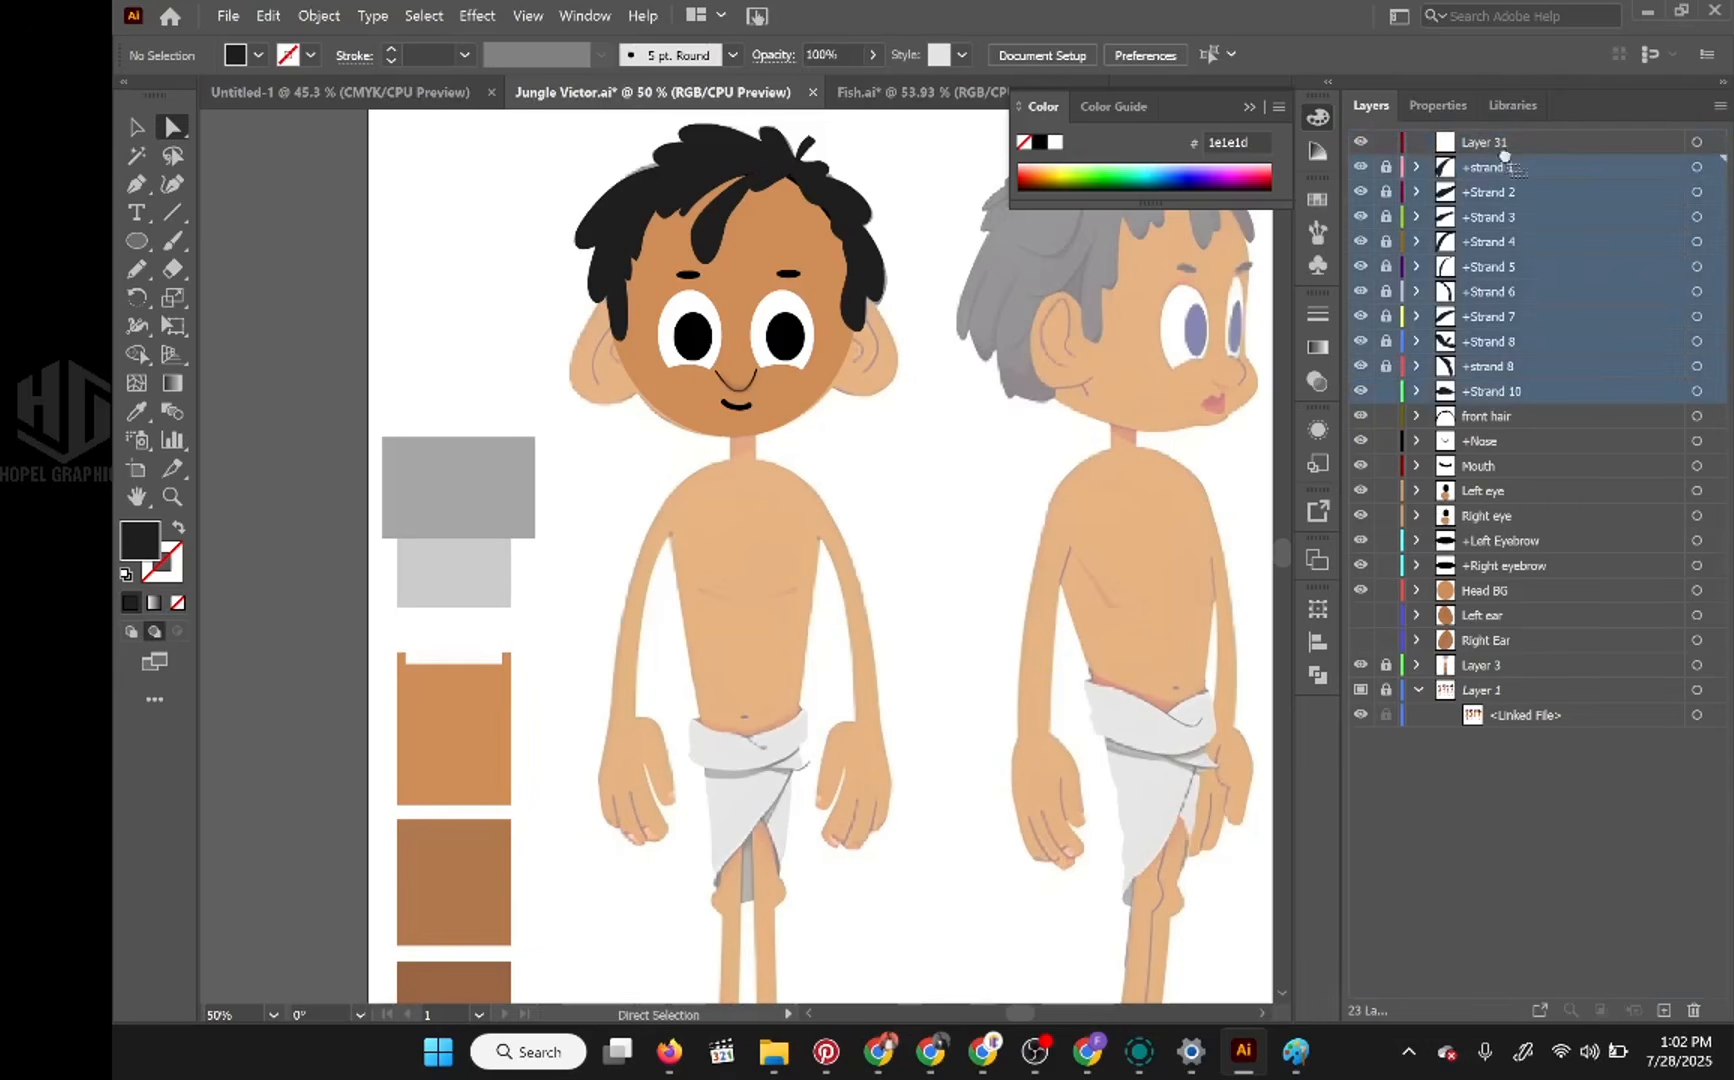
left_click_drag(1504, 160, 1501, 138)
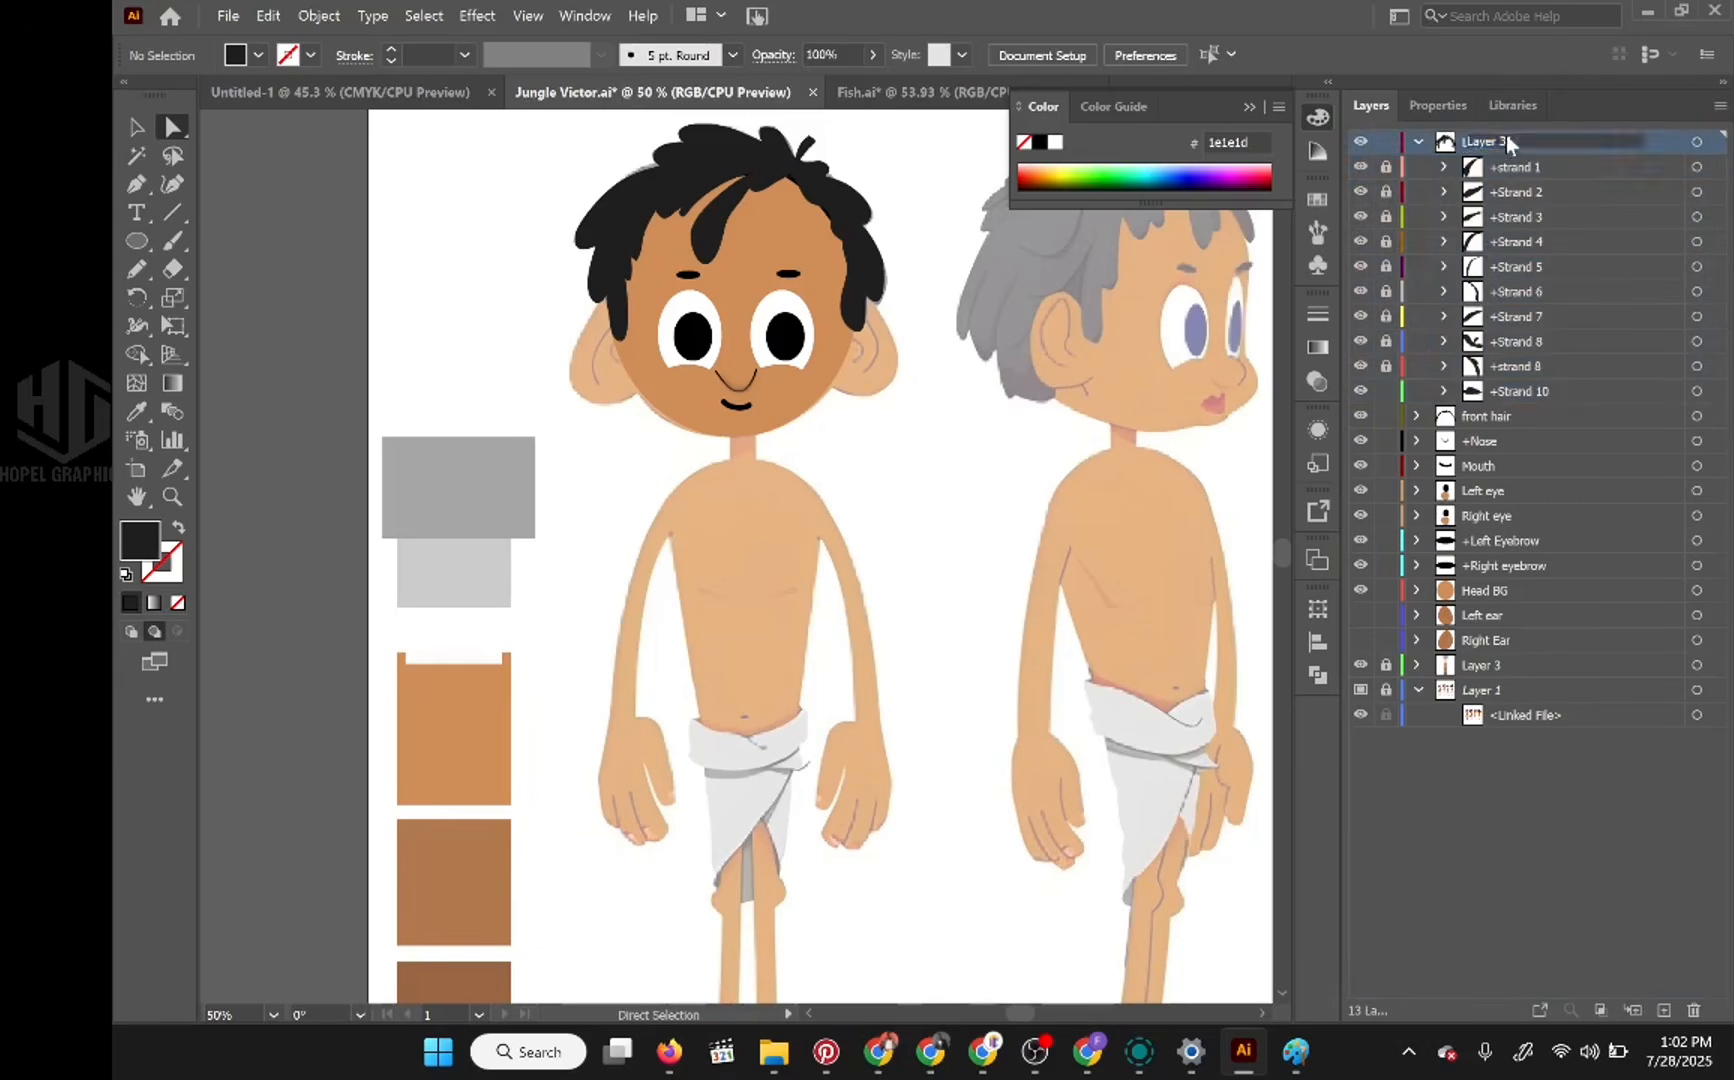
double_click(1494, 141)
key("BackSpace")
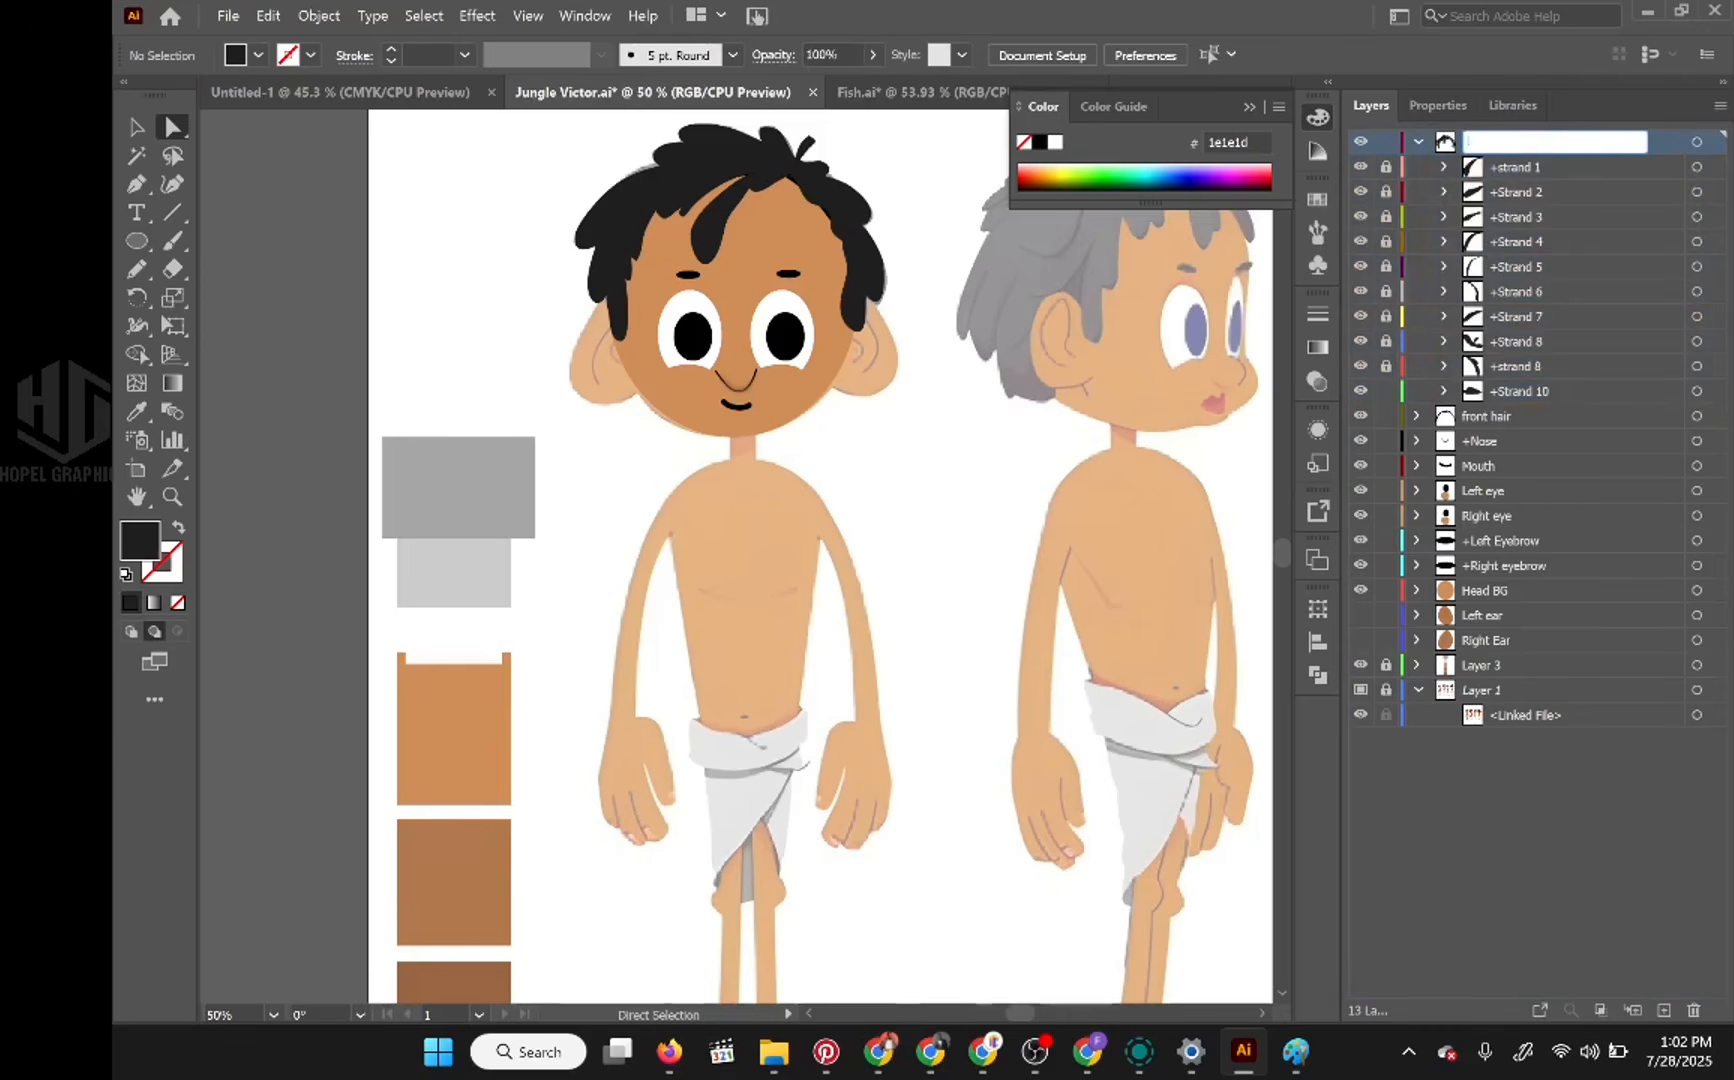
type("Hair")
key("Return")
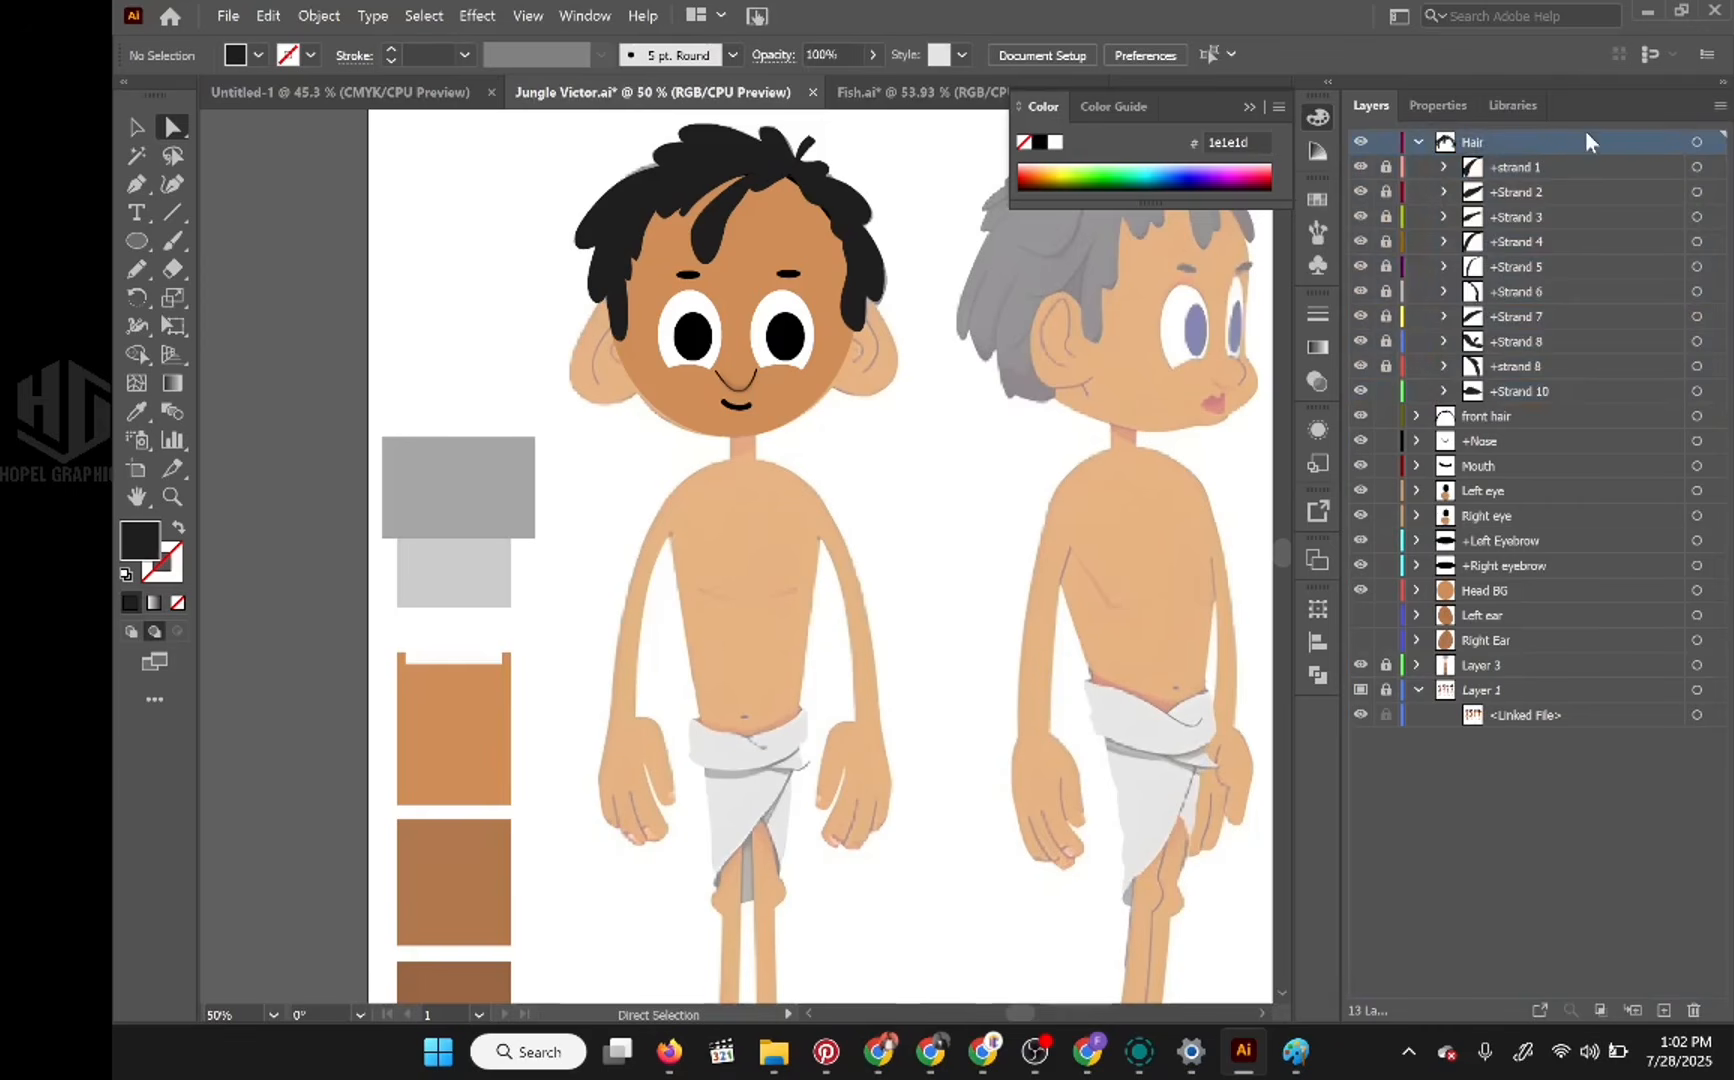
Step: Unlock all the locked strand sublayers inside Hair and collapse the Hair layer
left_click(1418, 143)
left_click(1418, 143)
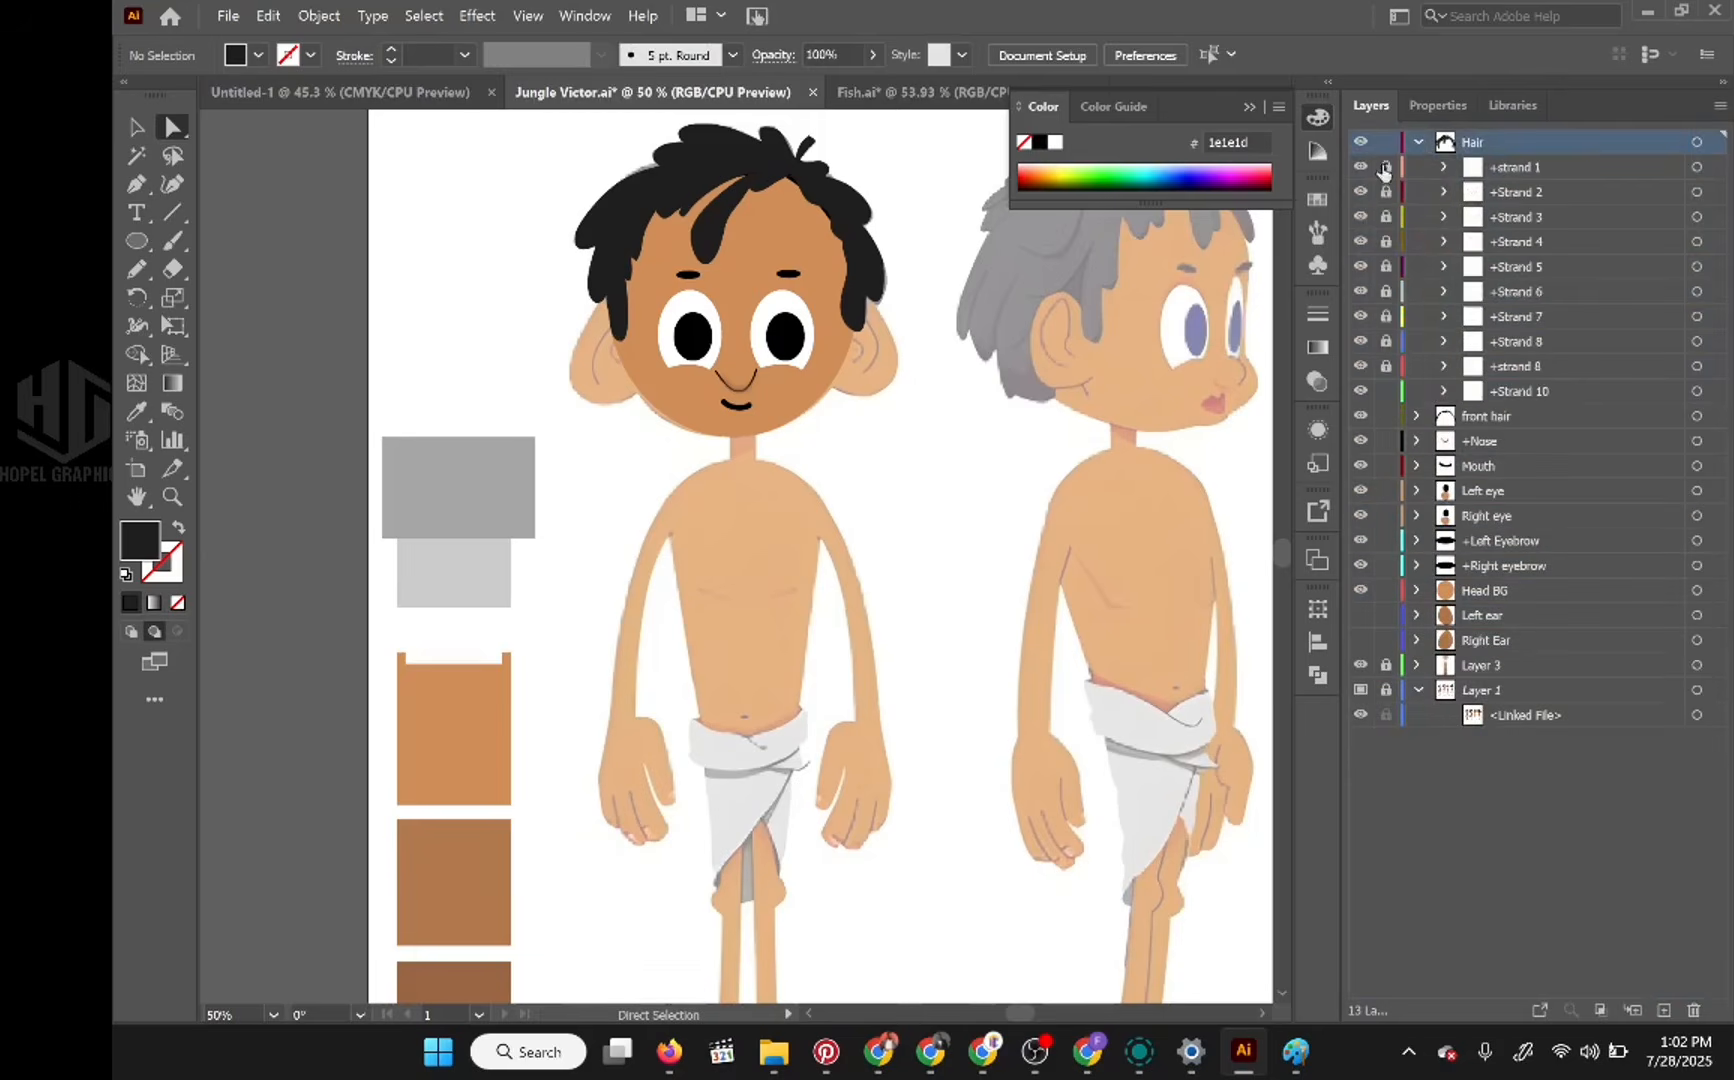
left_click_drag(1385, 170, 1384, 366)
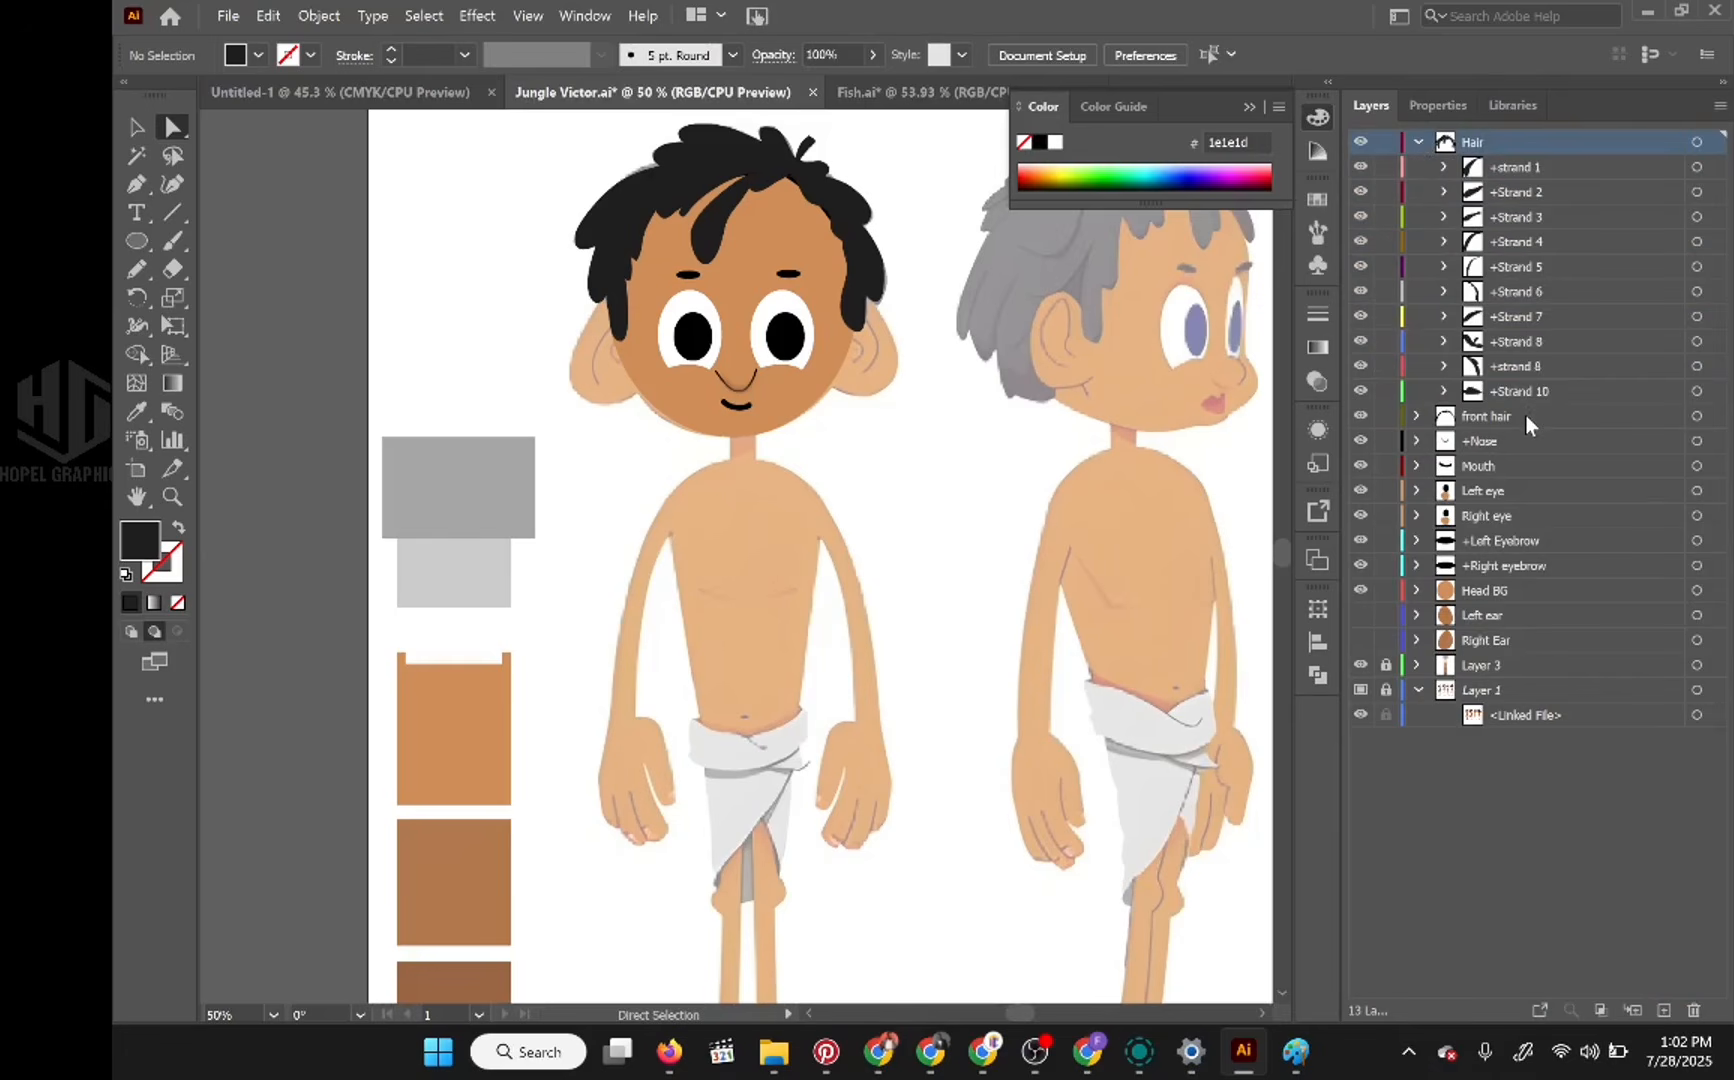
left_click(1418, 142)
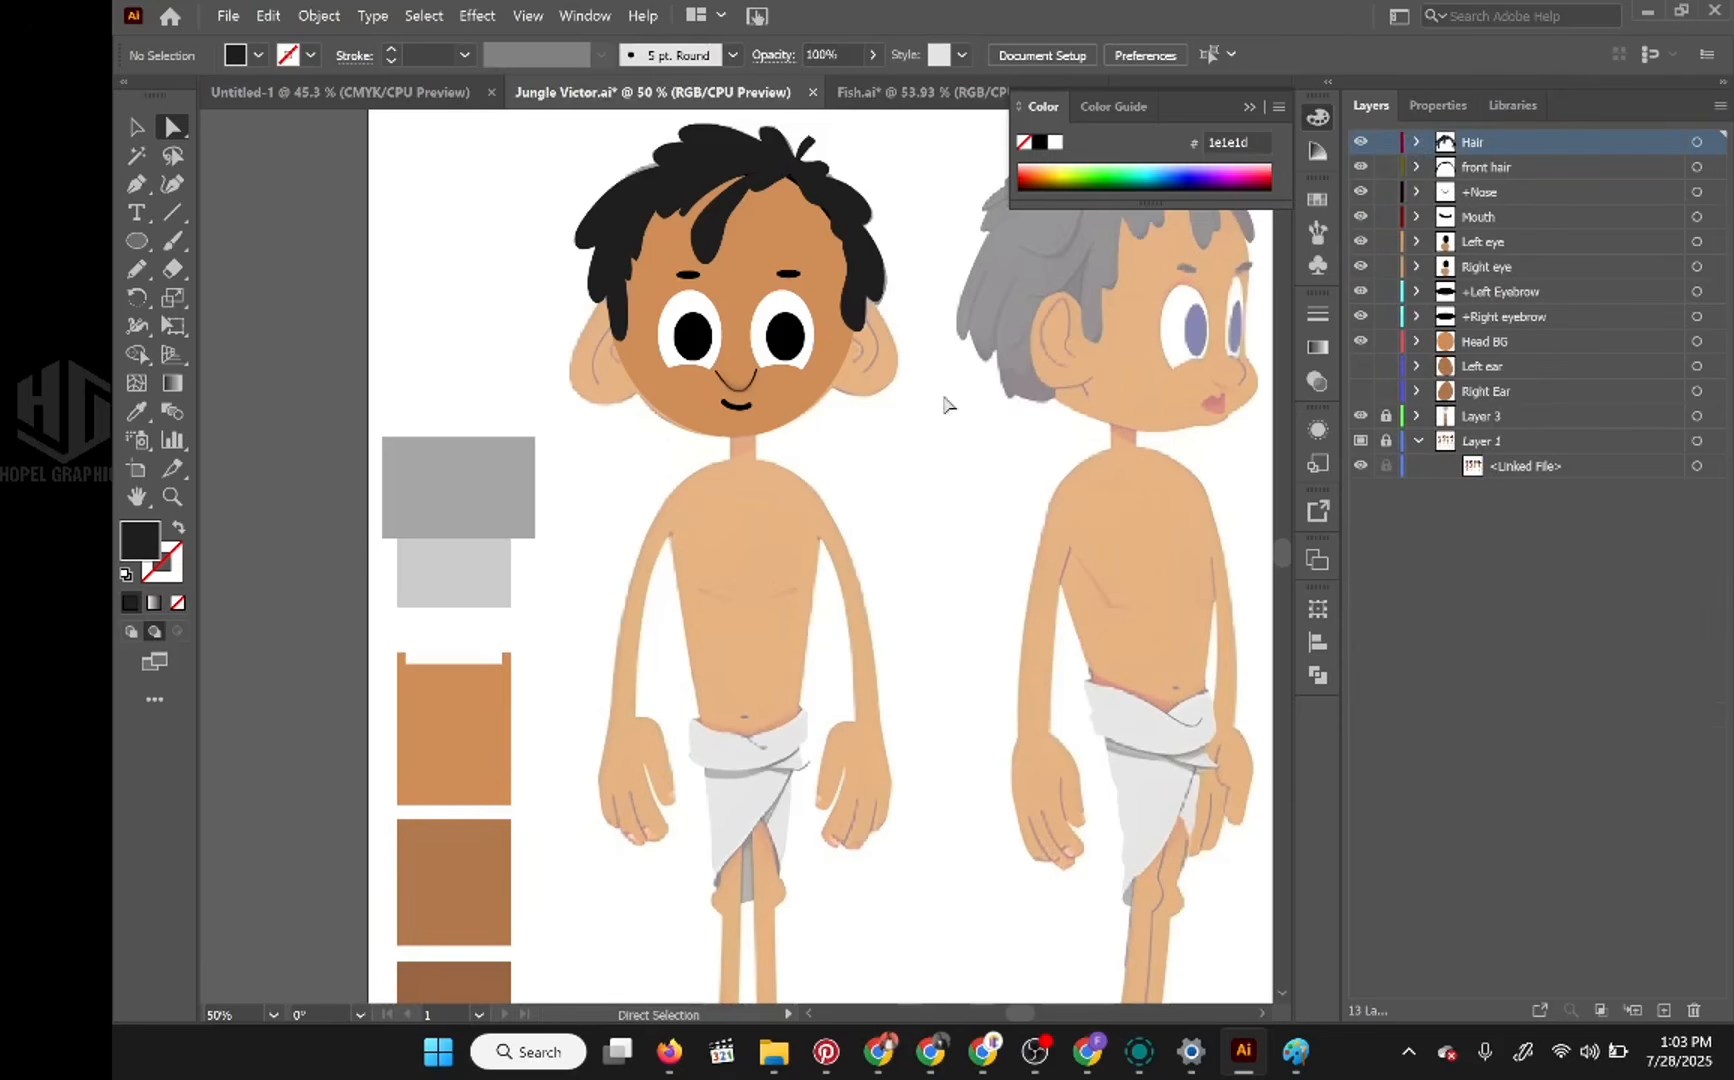
Step: Show the Left ear and Right Ear layers and hide the Layer 1 reference to check the finished head
left_click(1361, 391)
scroll(804, 418, "down", 2)
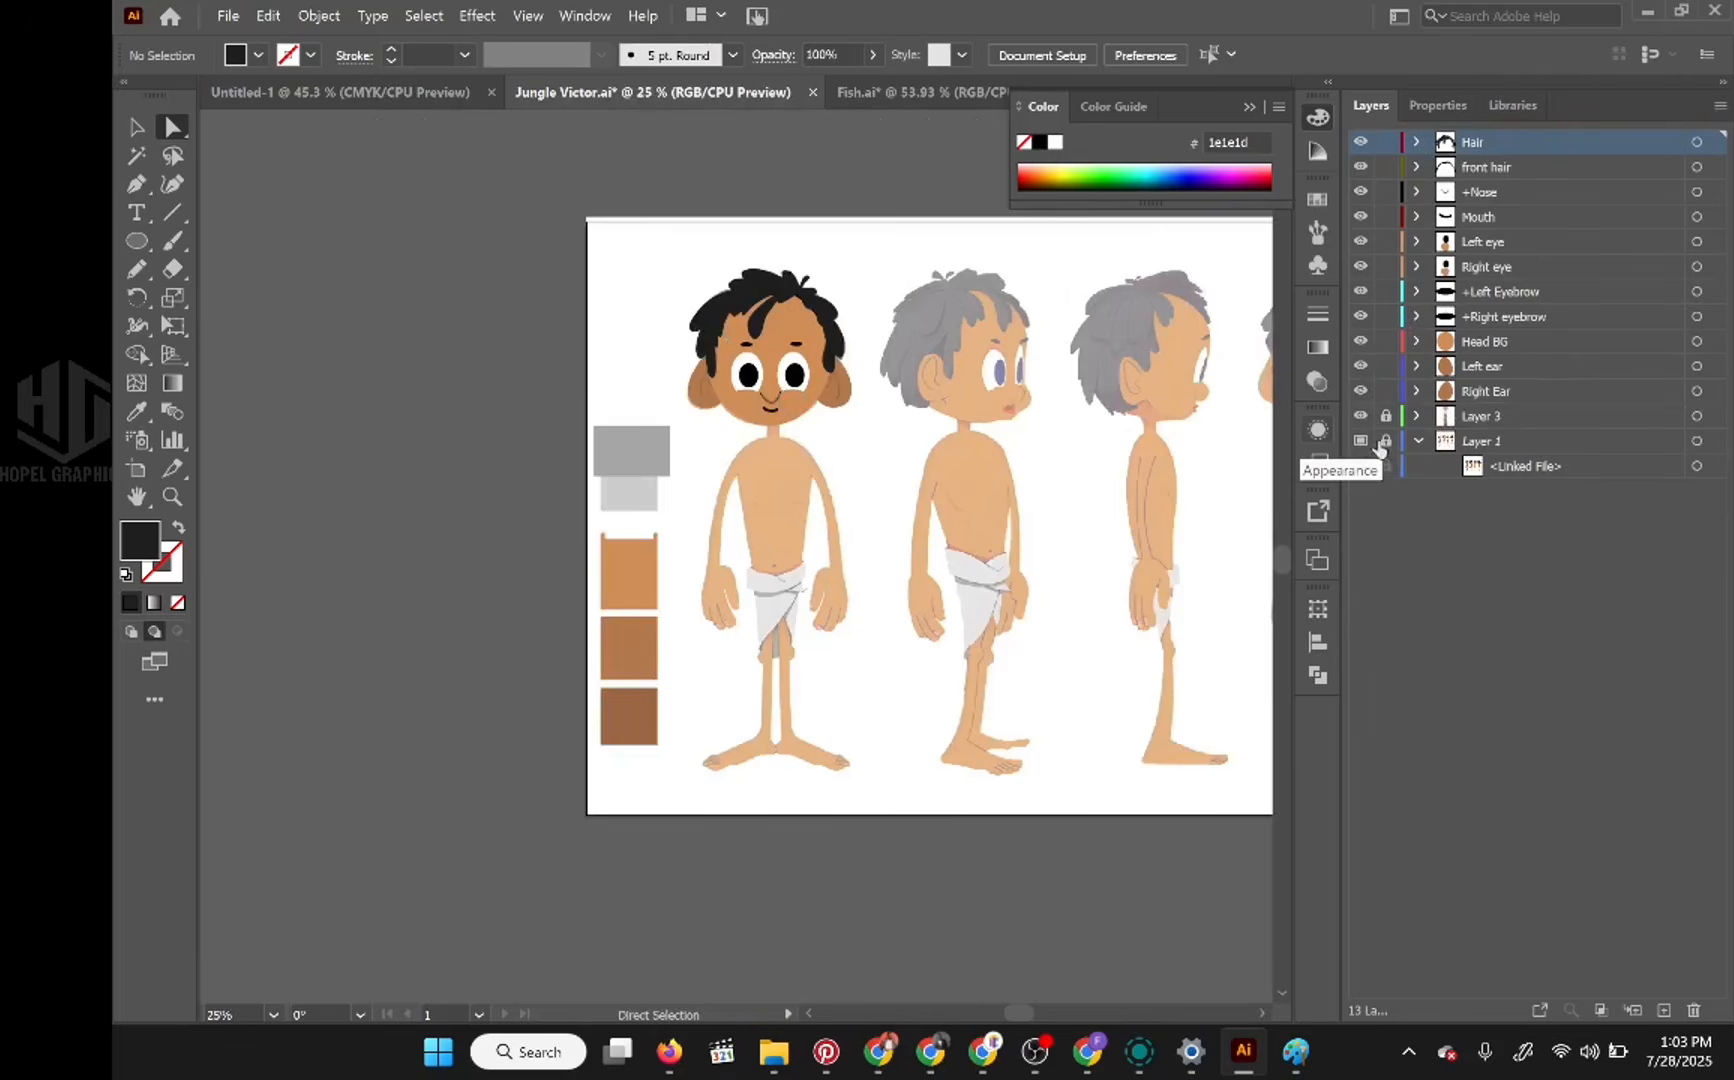
left_click(1361, 441)
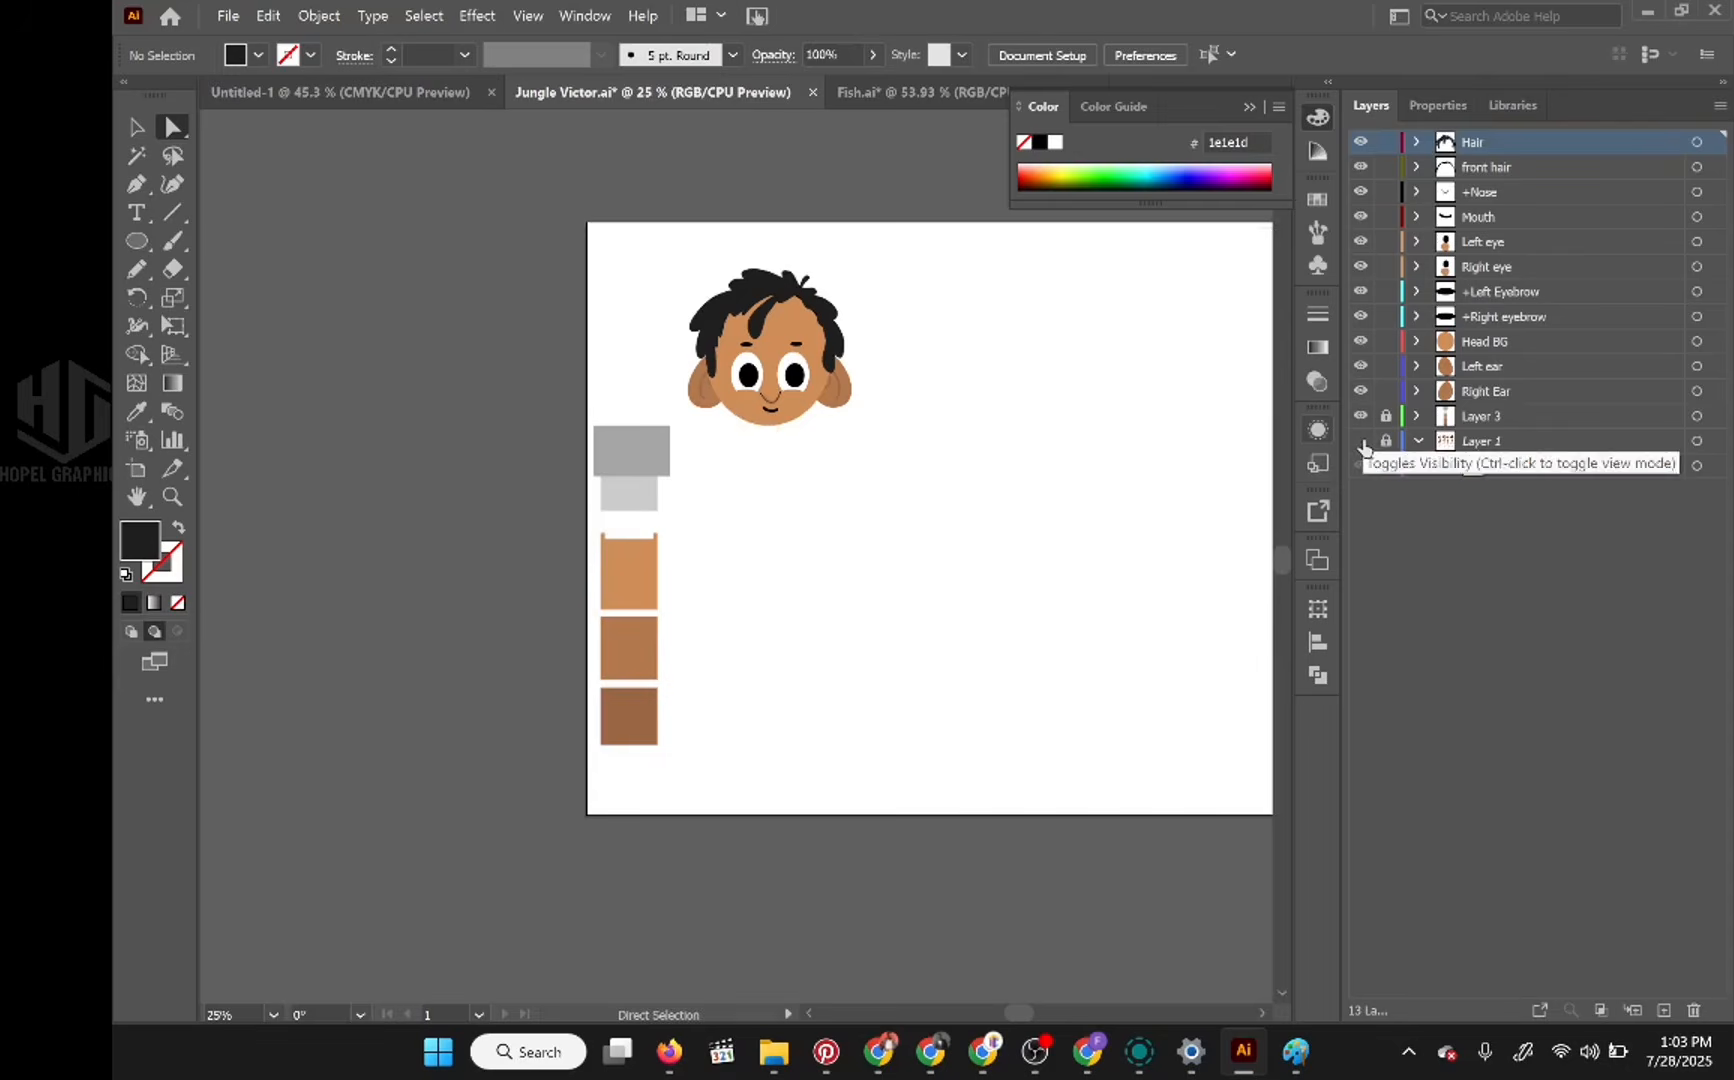
scroll(834, 375, "up", 3)
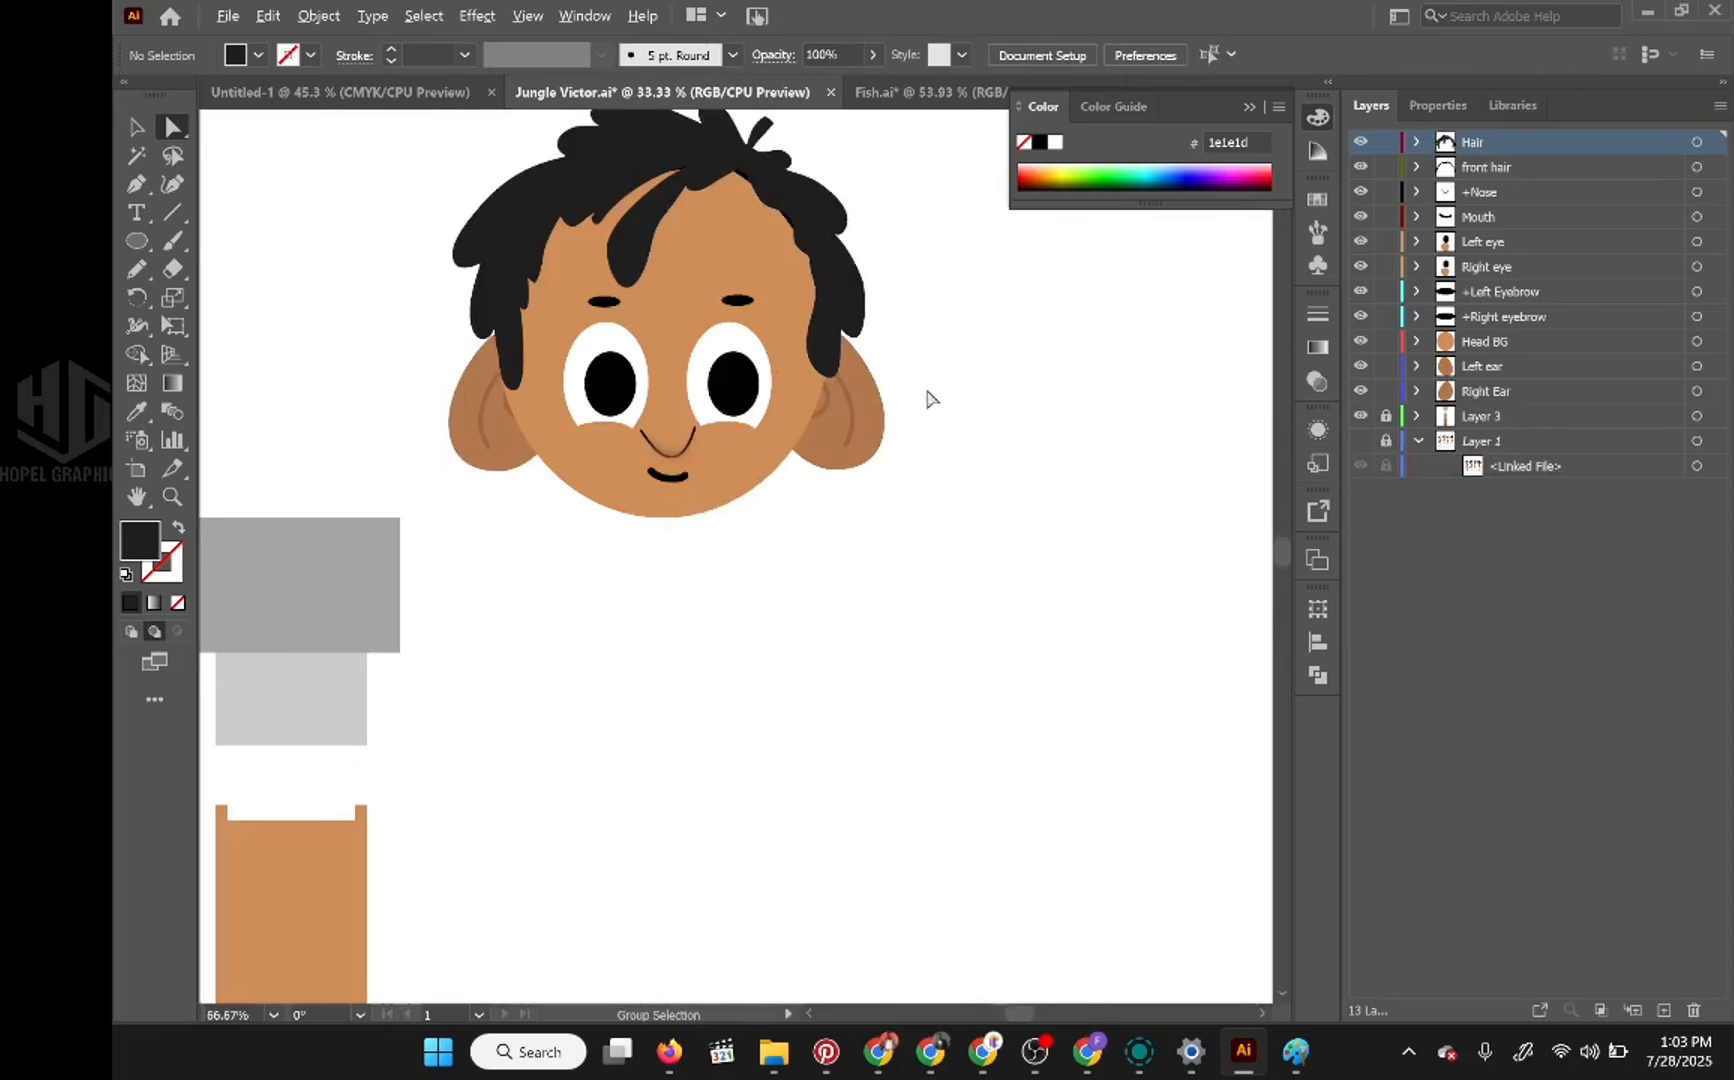
Step: Save the document, then add a new layer and place it above Hair at the head of the layer stack
scroll(927, 399, "down", 2)
key("ctrl")
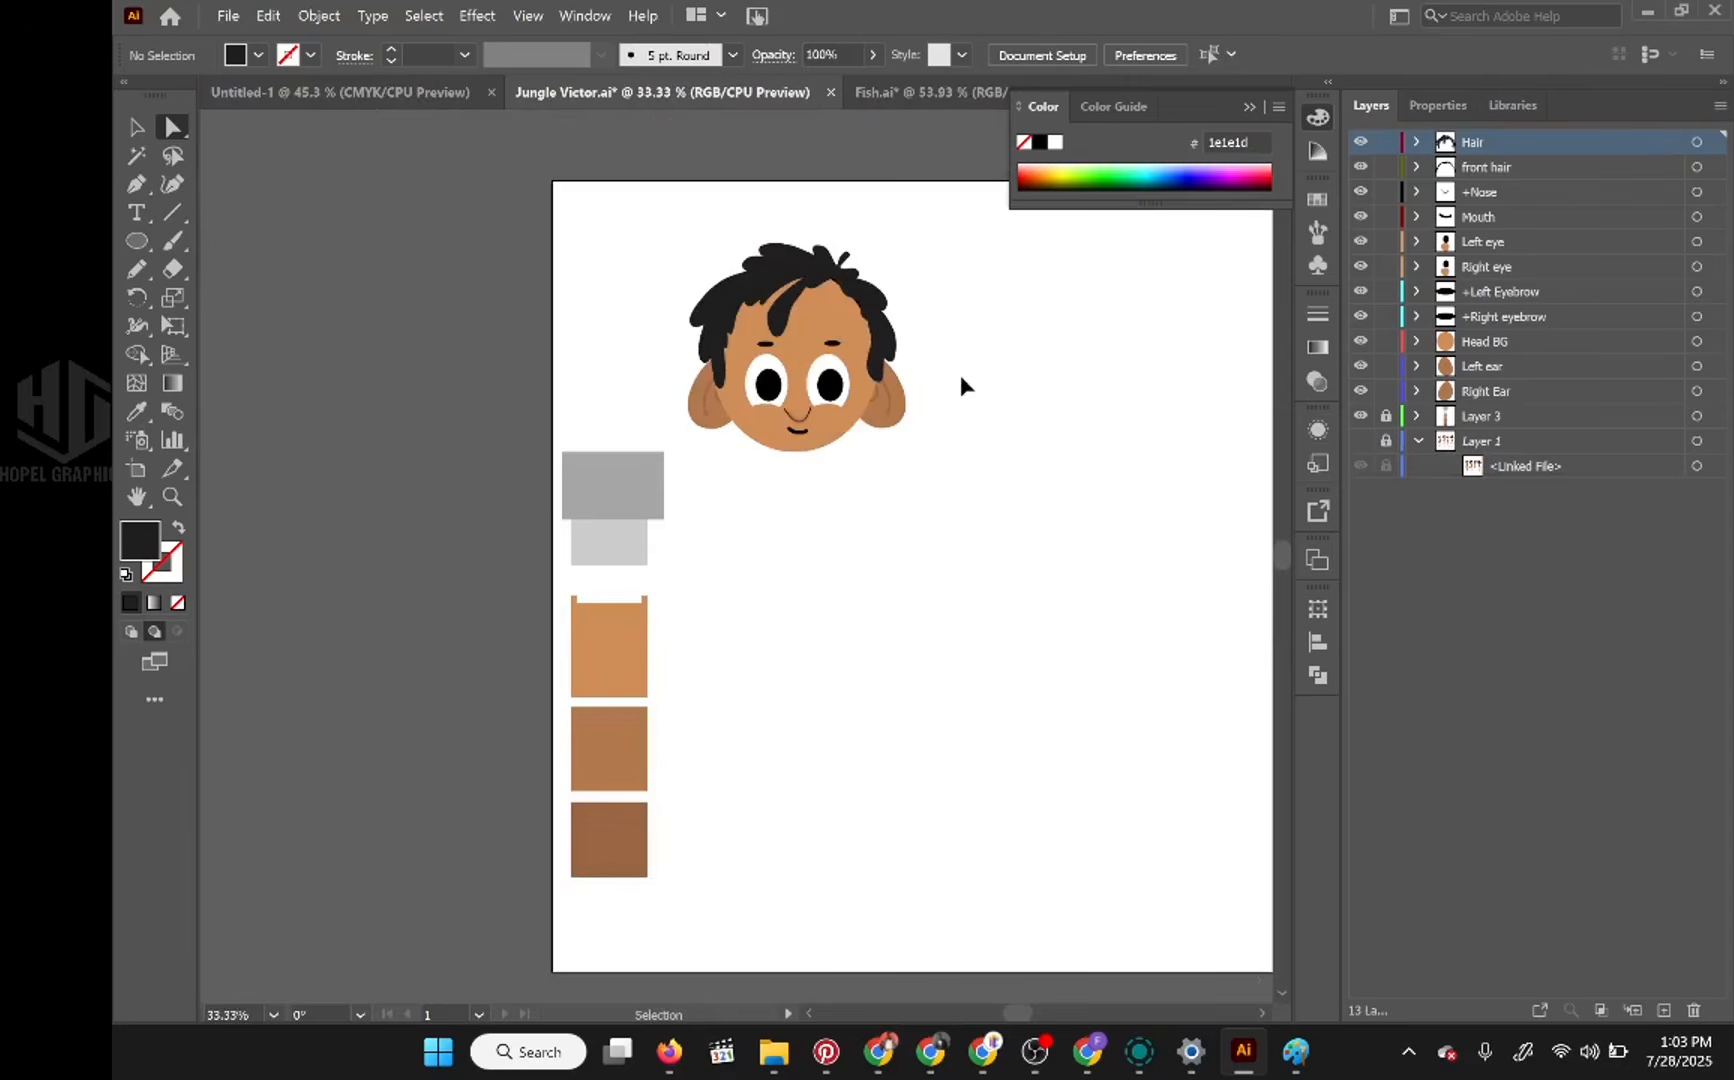
key("ctrl+s")
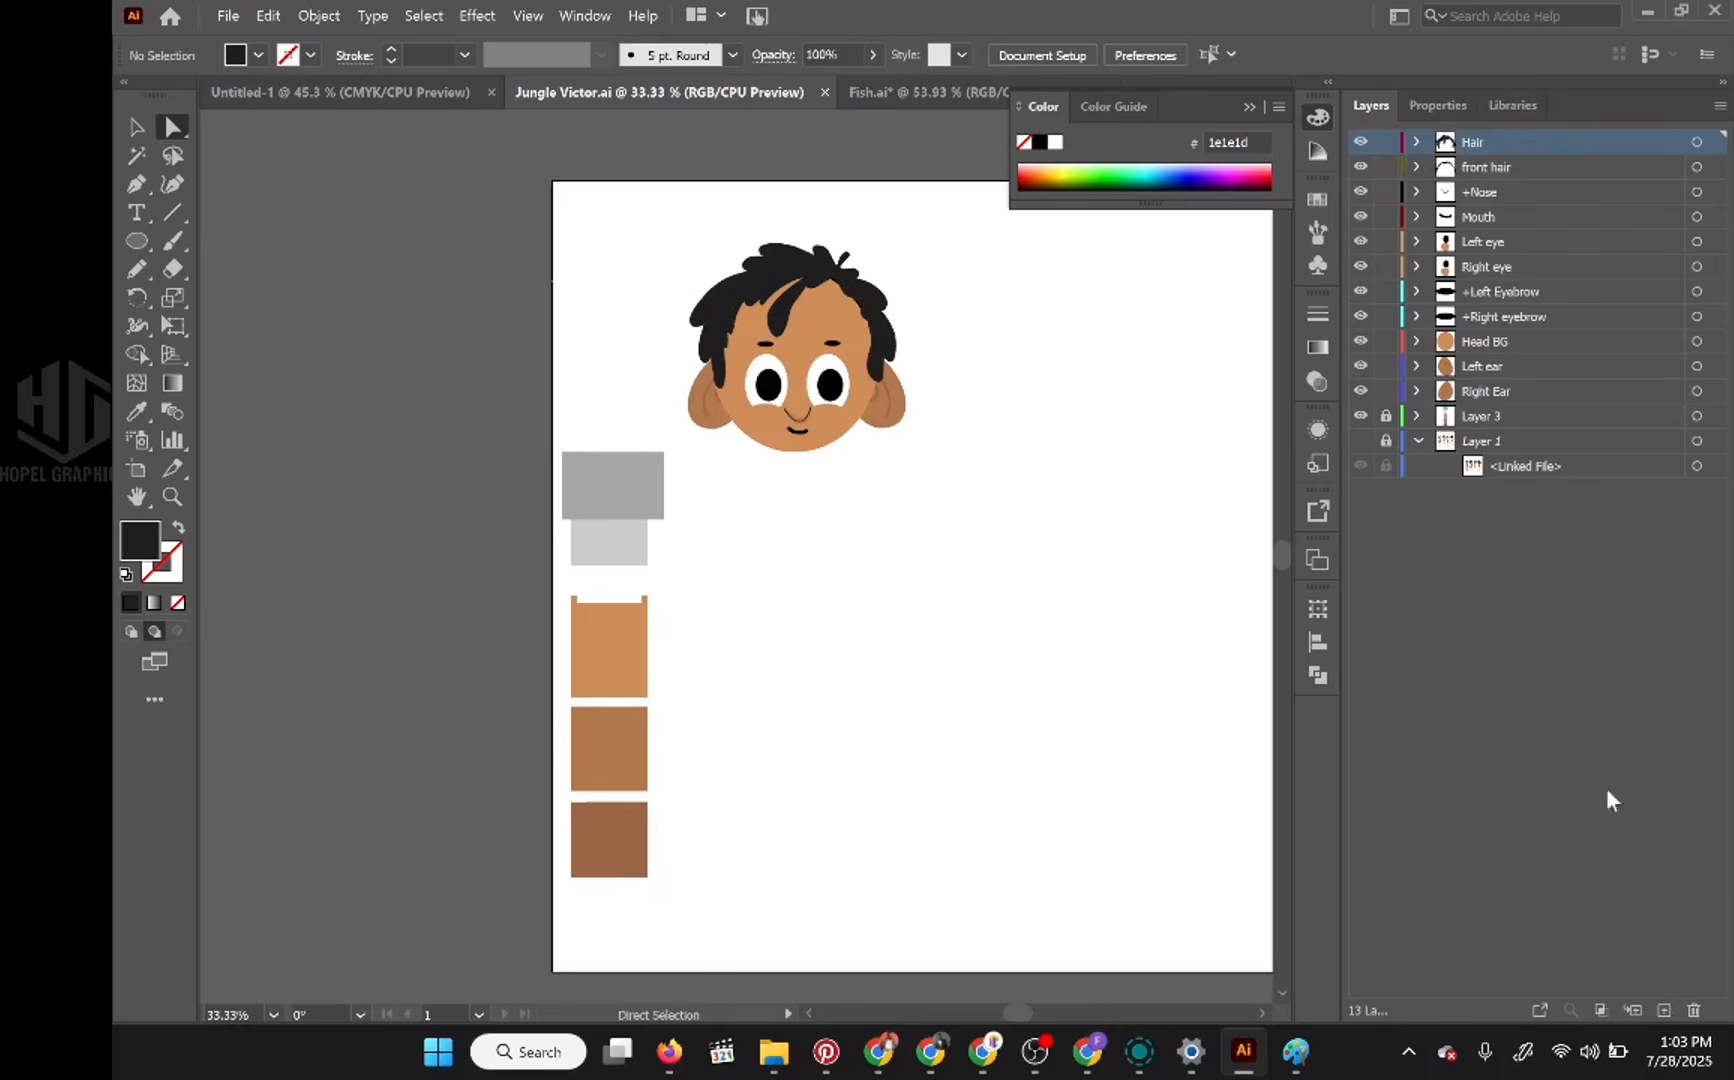
left_click(1665, 1009)
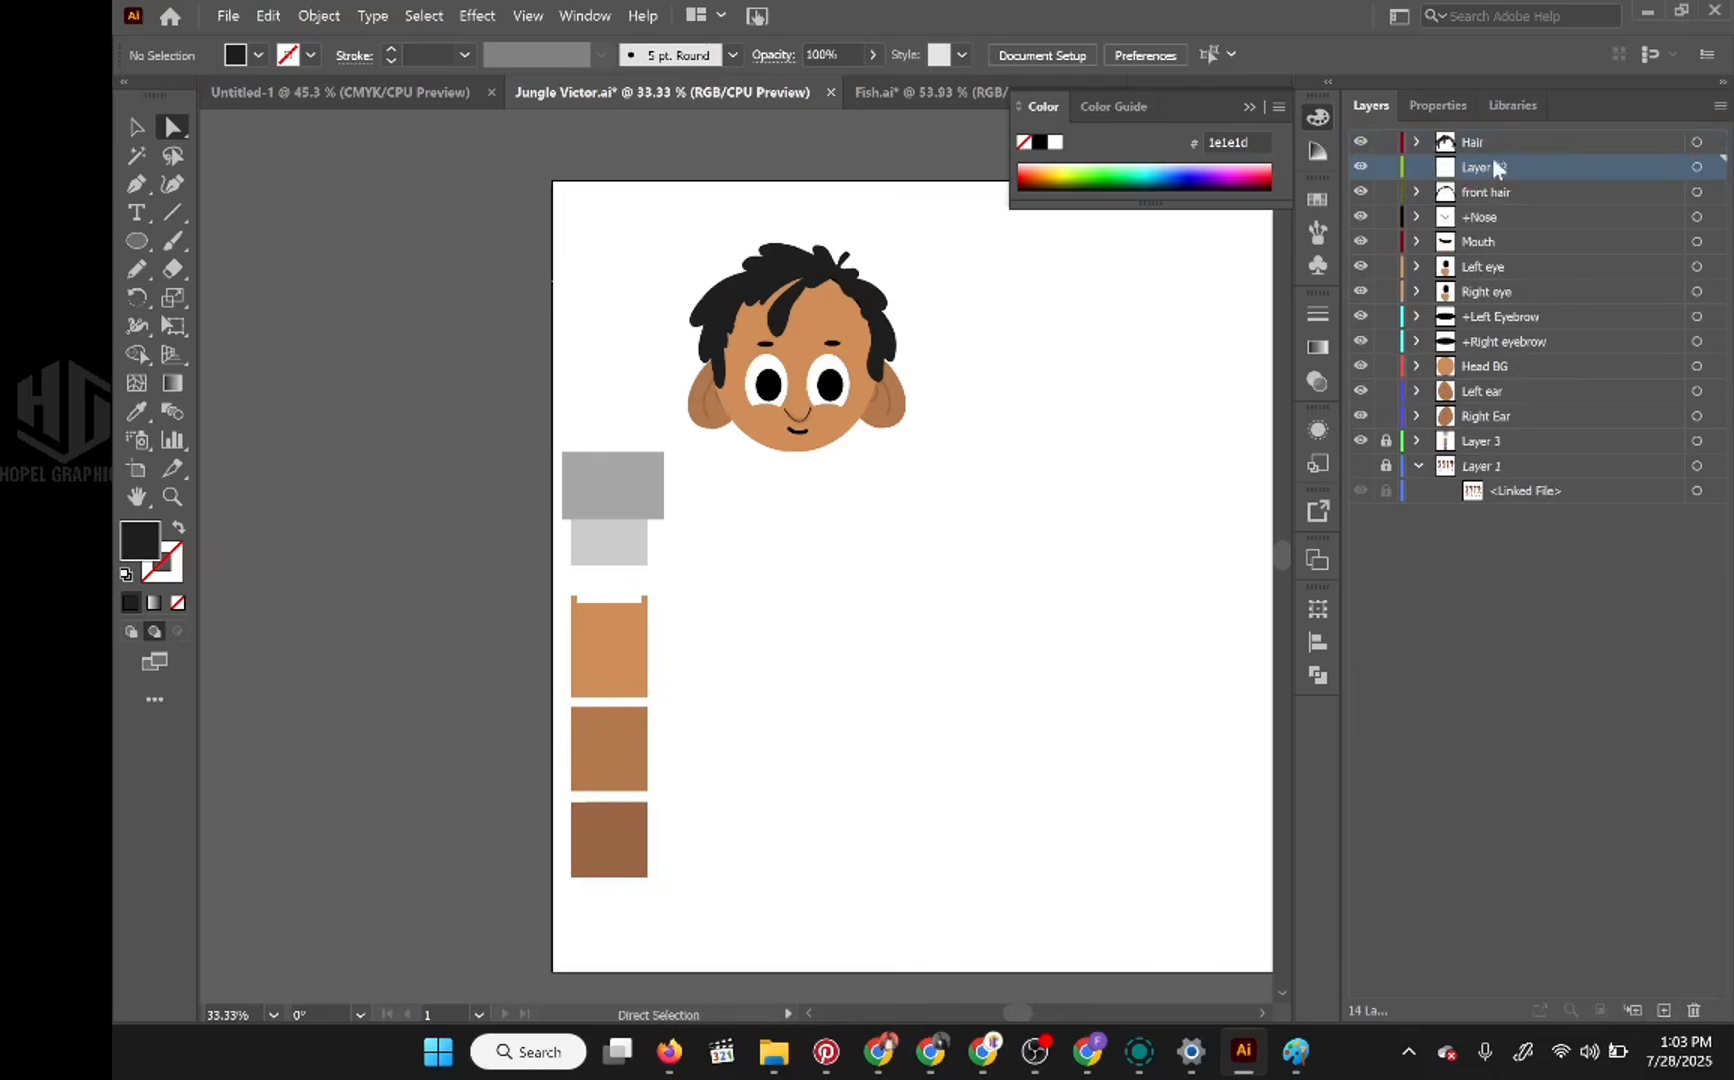
left_click_drag(1490, 170, 1497, 135)
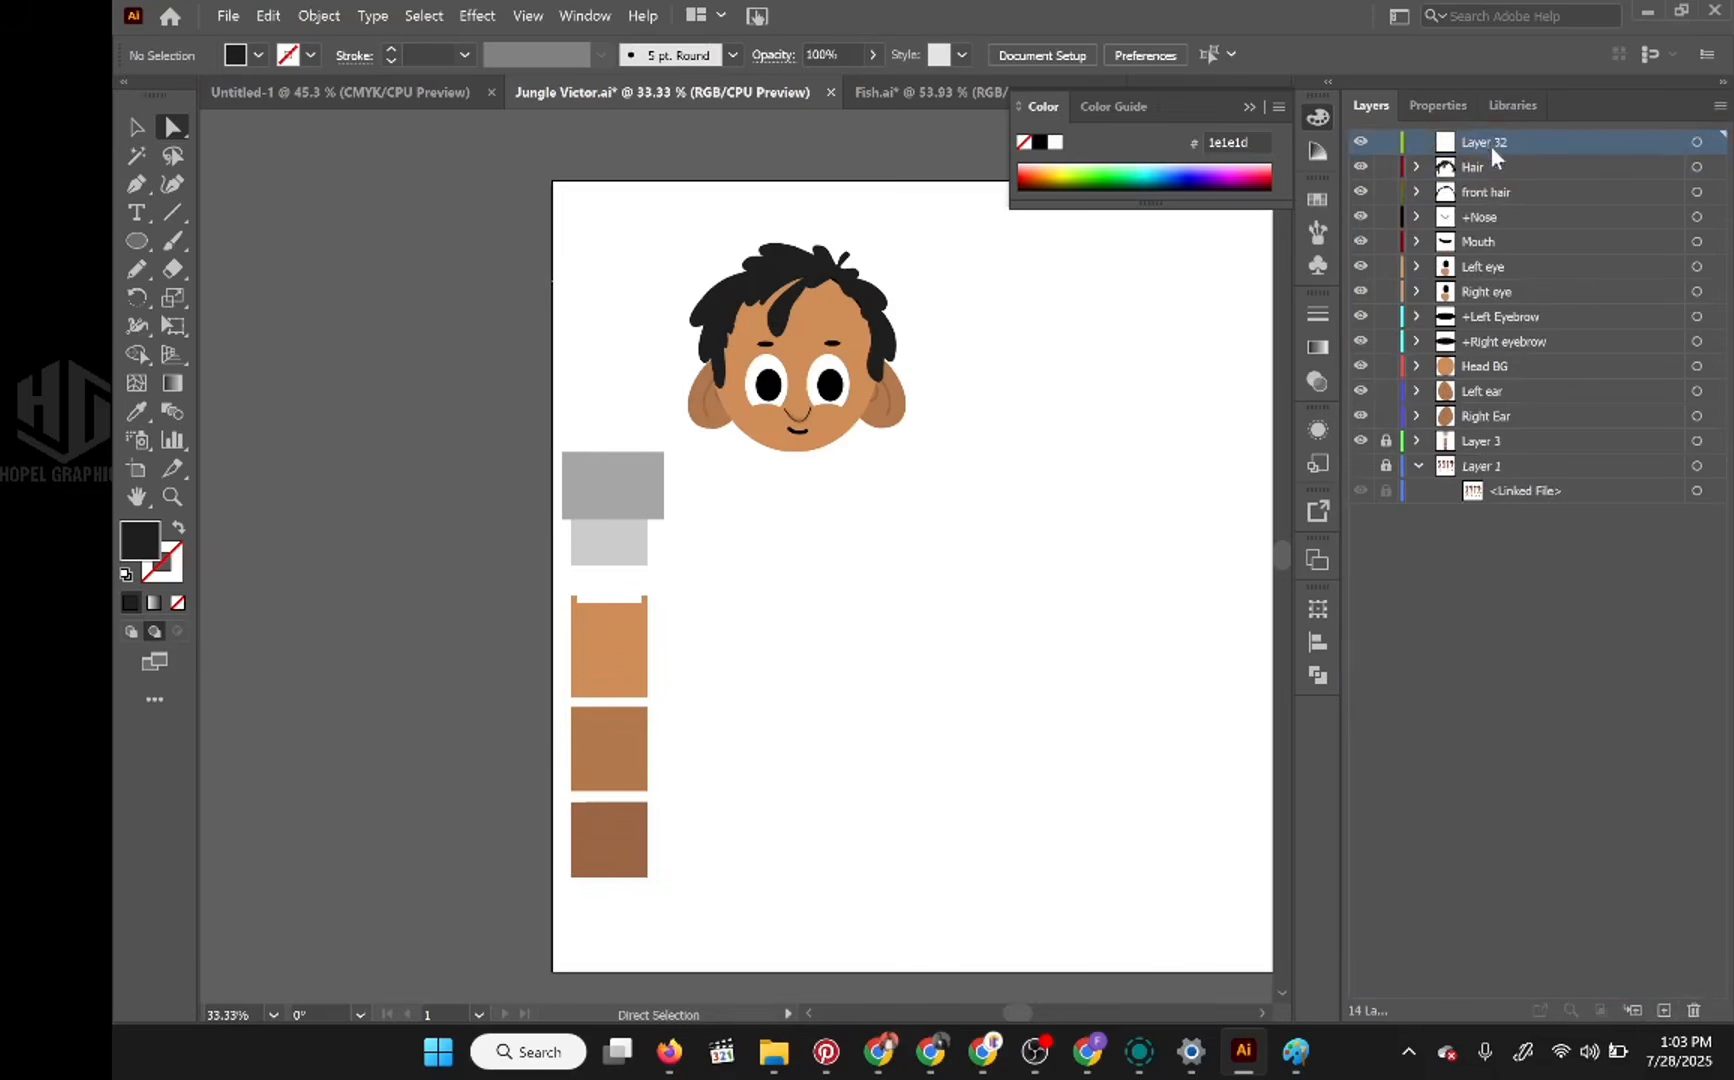
Step: Nest all the layers from Hair to Right Ear inside Layer 32 and rename that layer as Head
left_click(1494, 175)
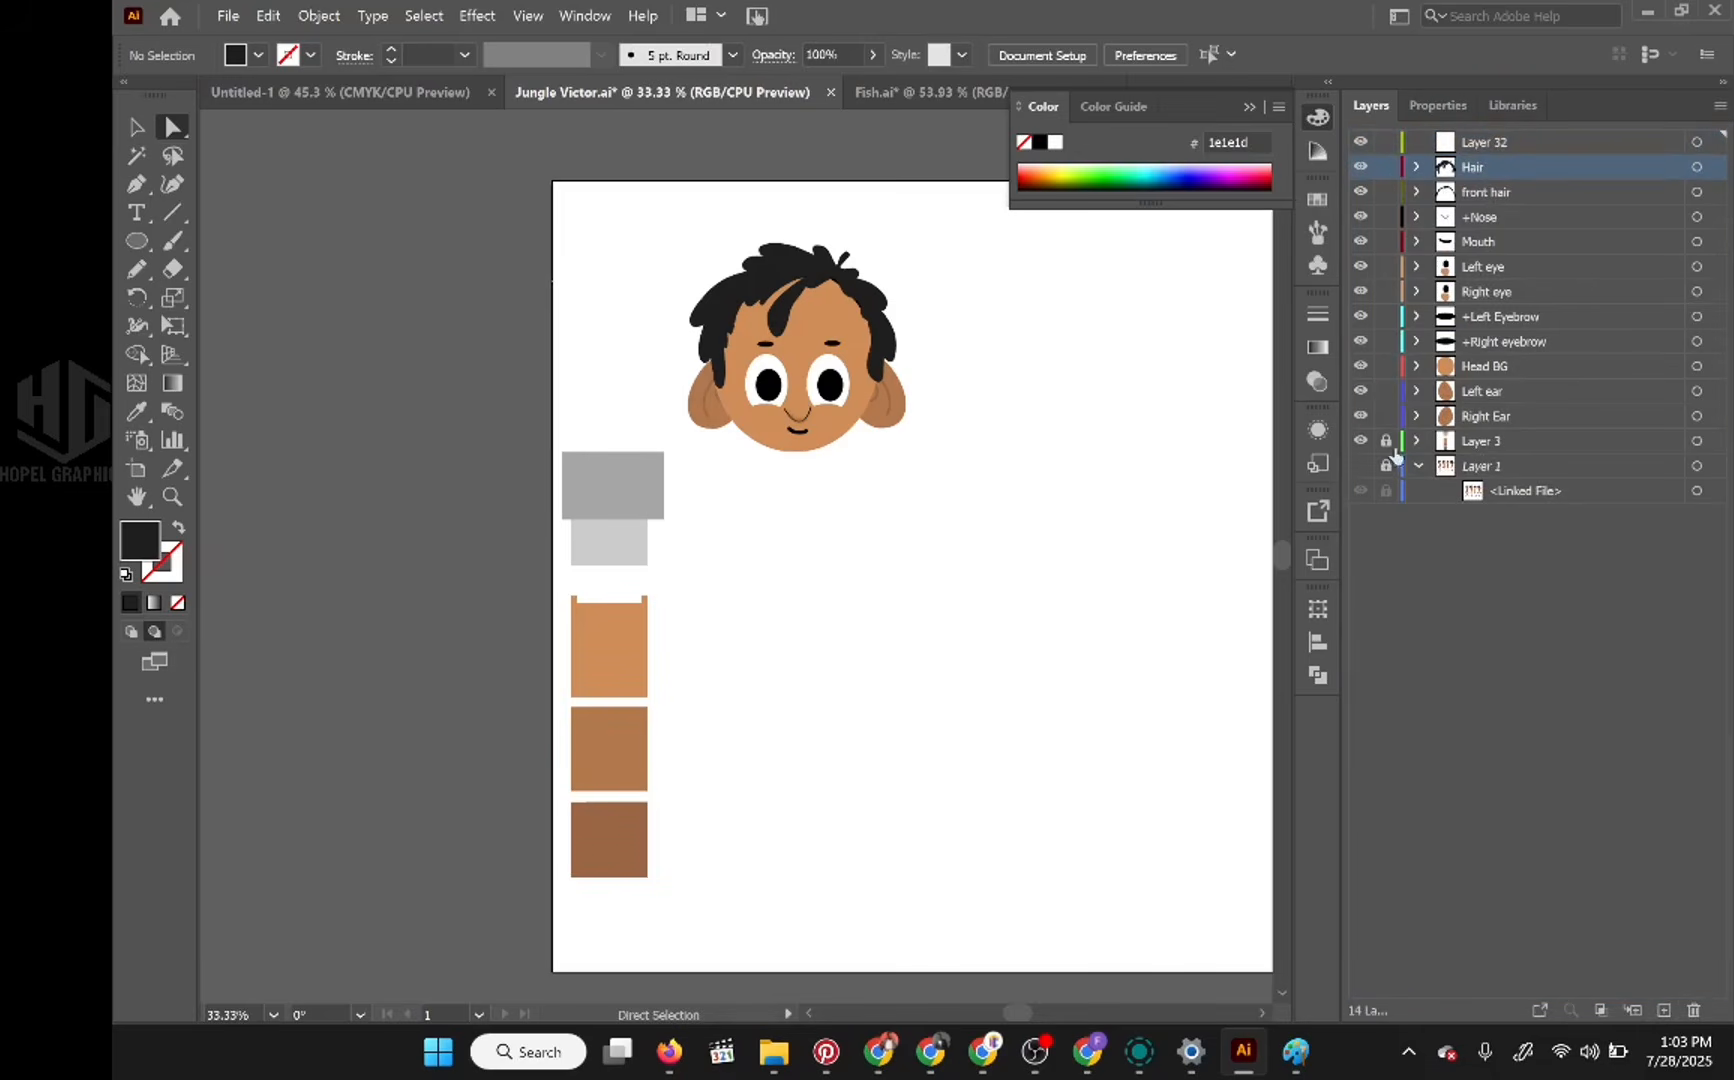
left_click(1483, 412)
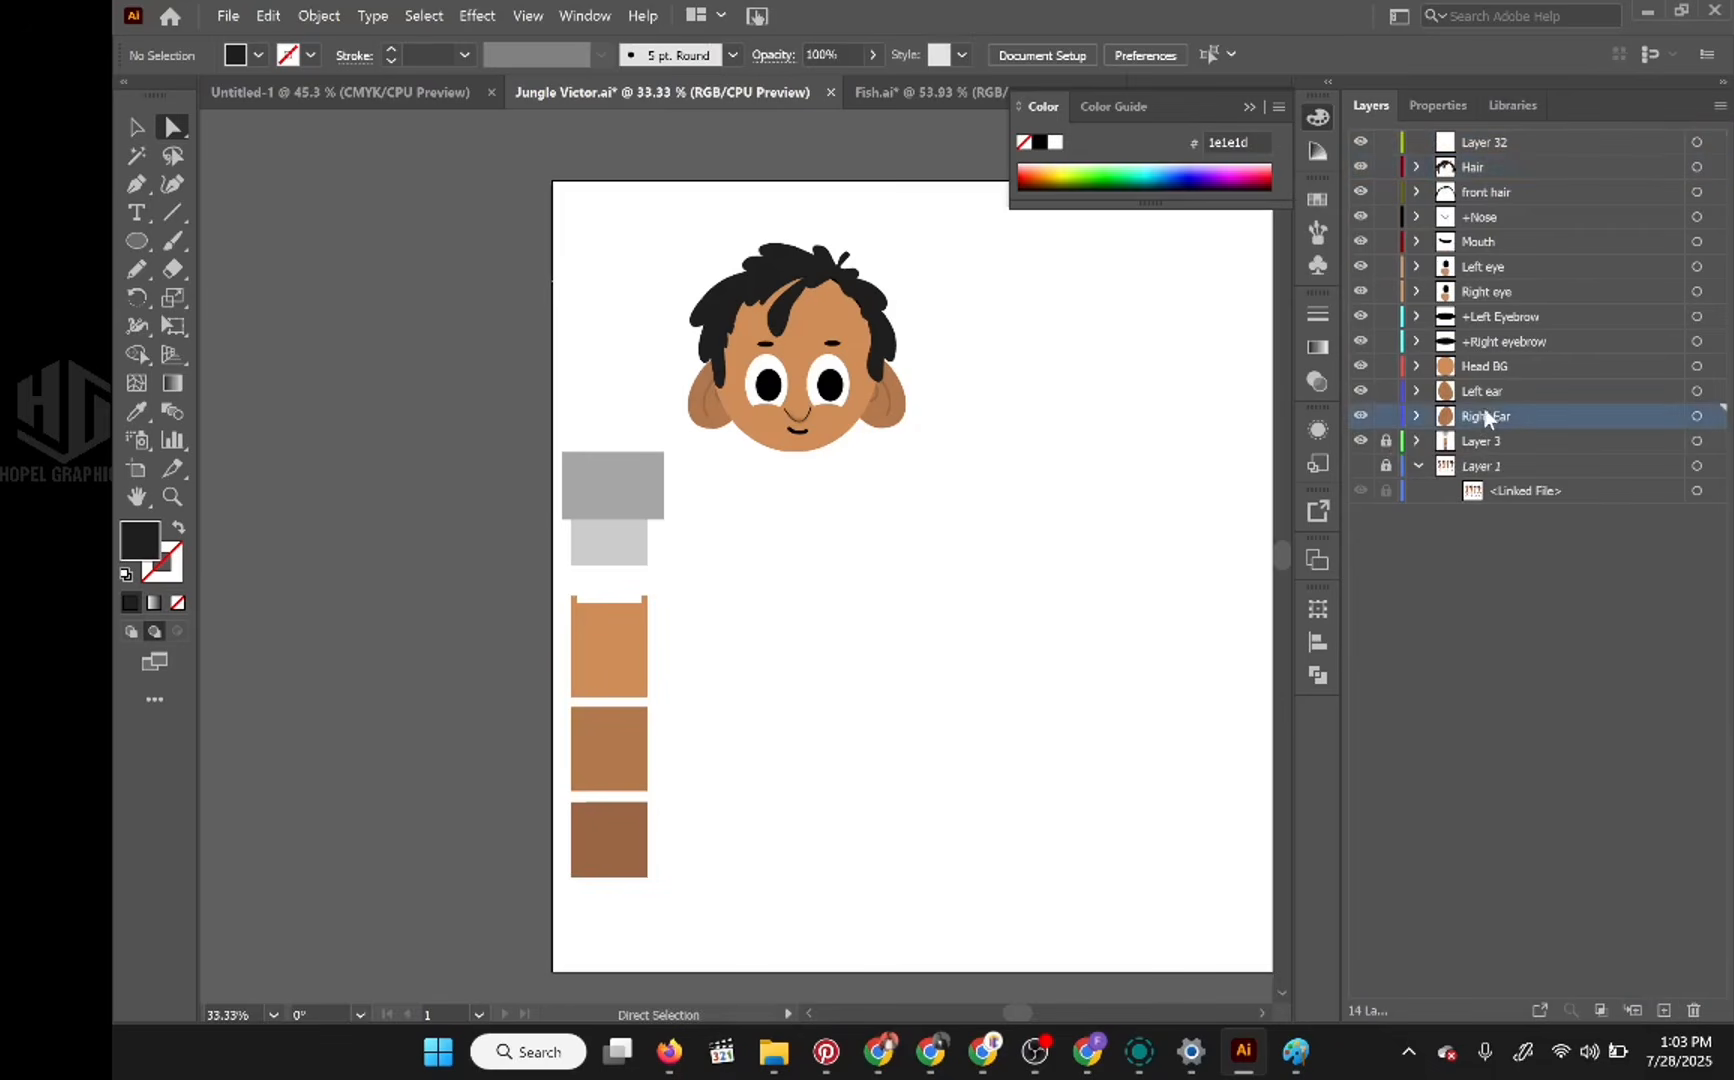
left_click(1488, 165, "shift")
left_click_drag(1489, 165, 1491, 148)
double_click(1491, 145)
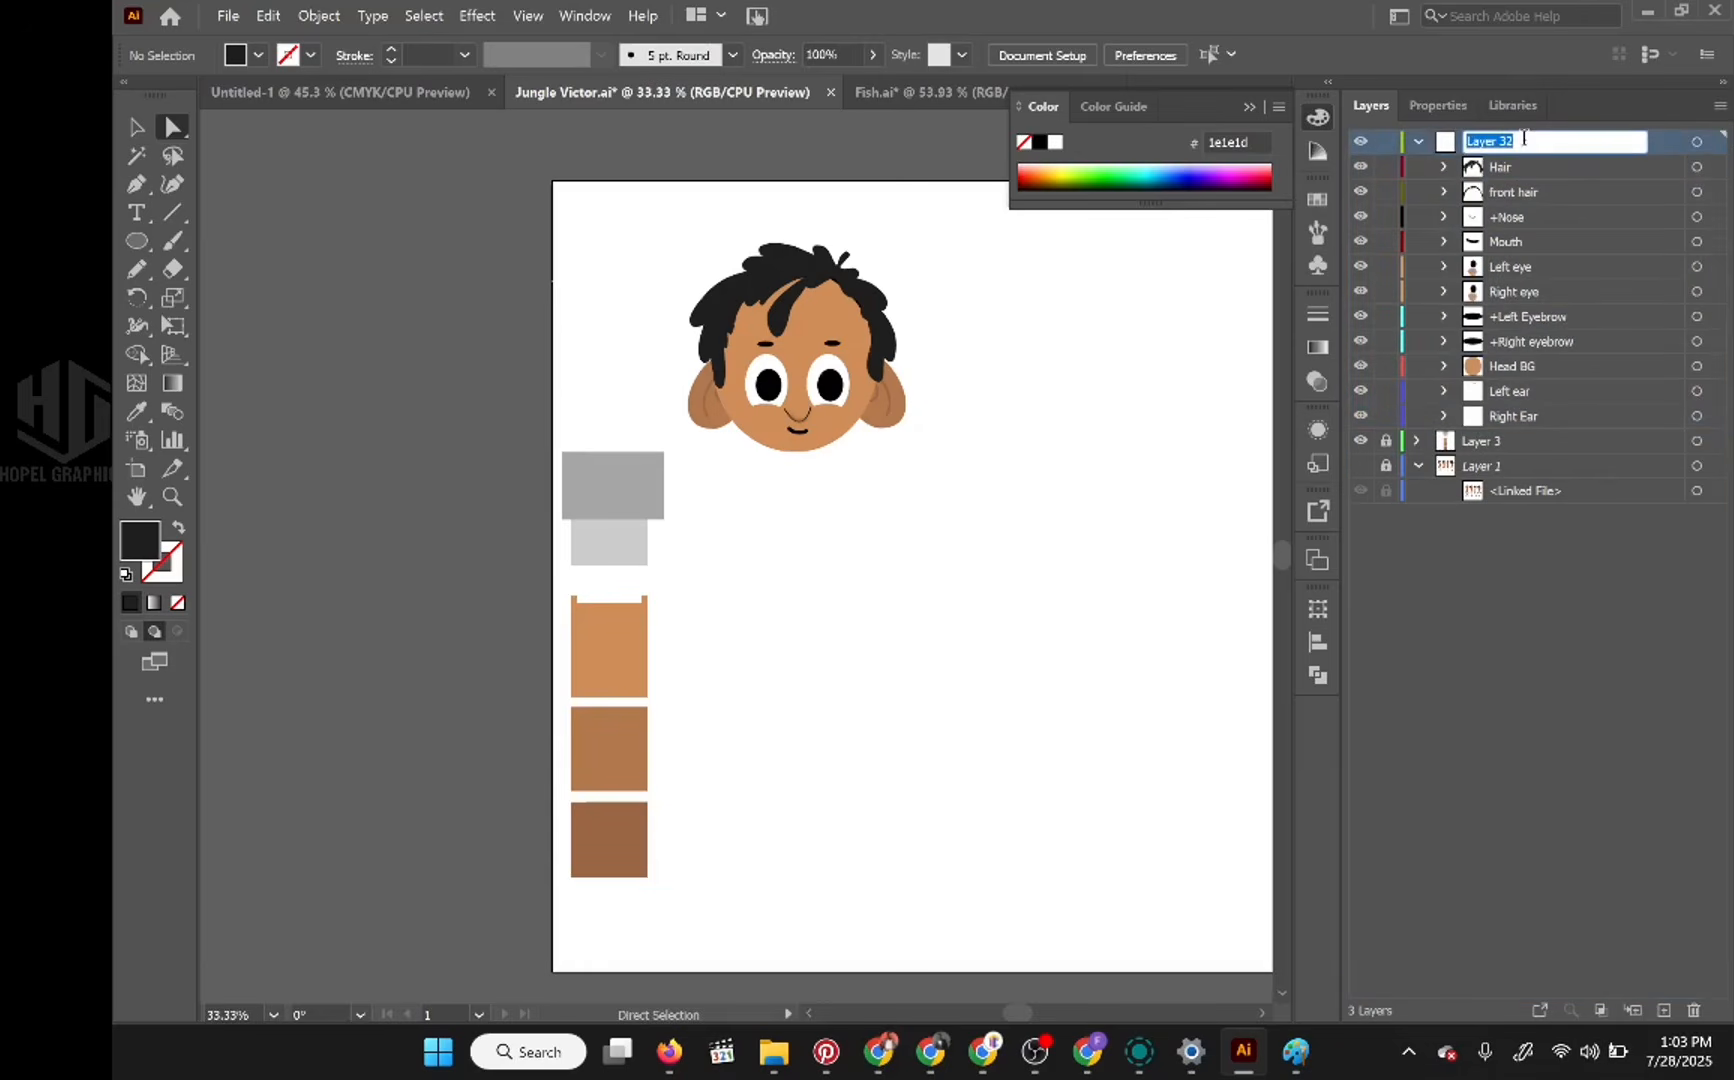
type("Head")
key("Return")
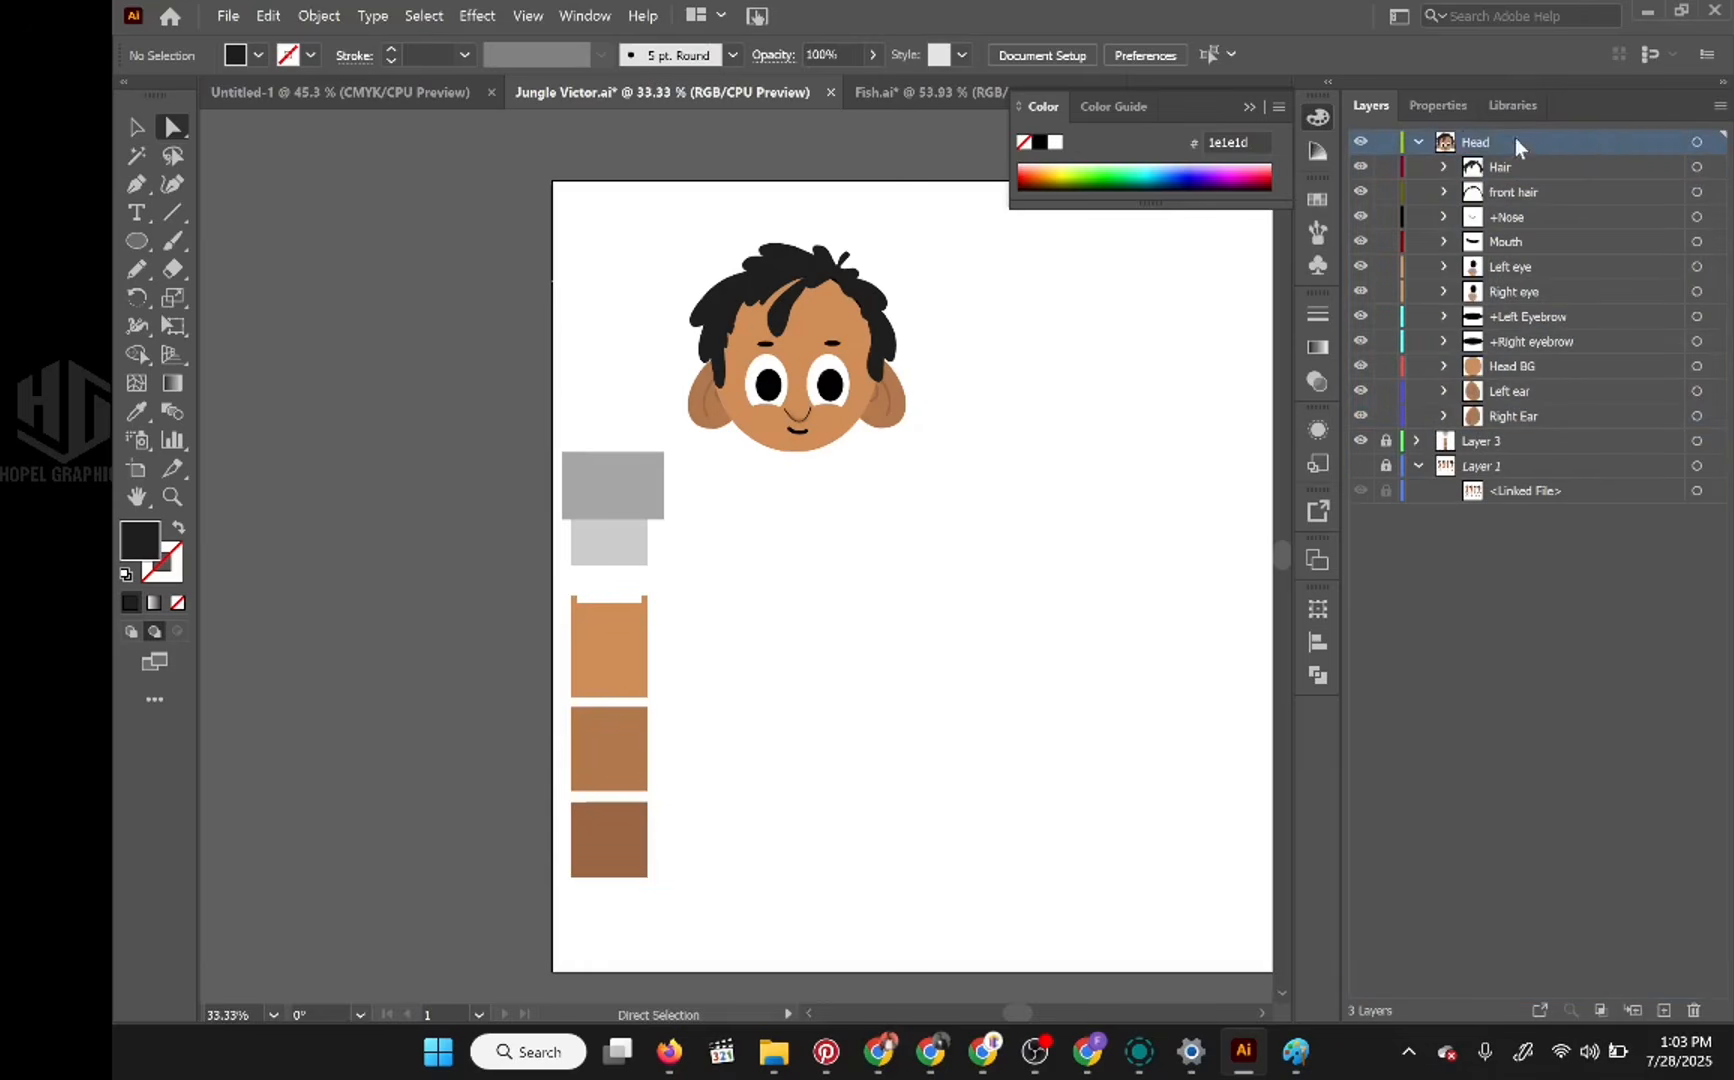
Step: Collapse the Head layer and save the document
left_click(1420, 141)
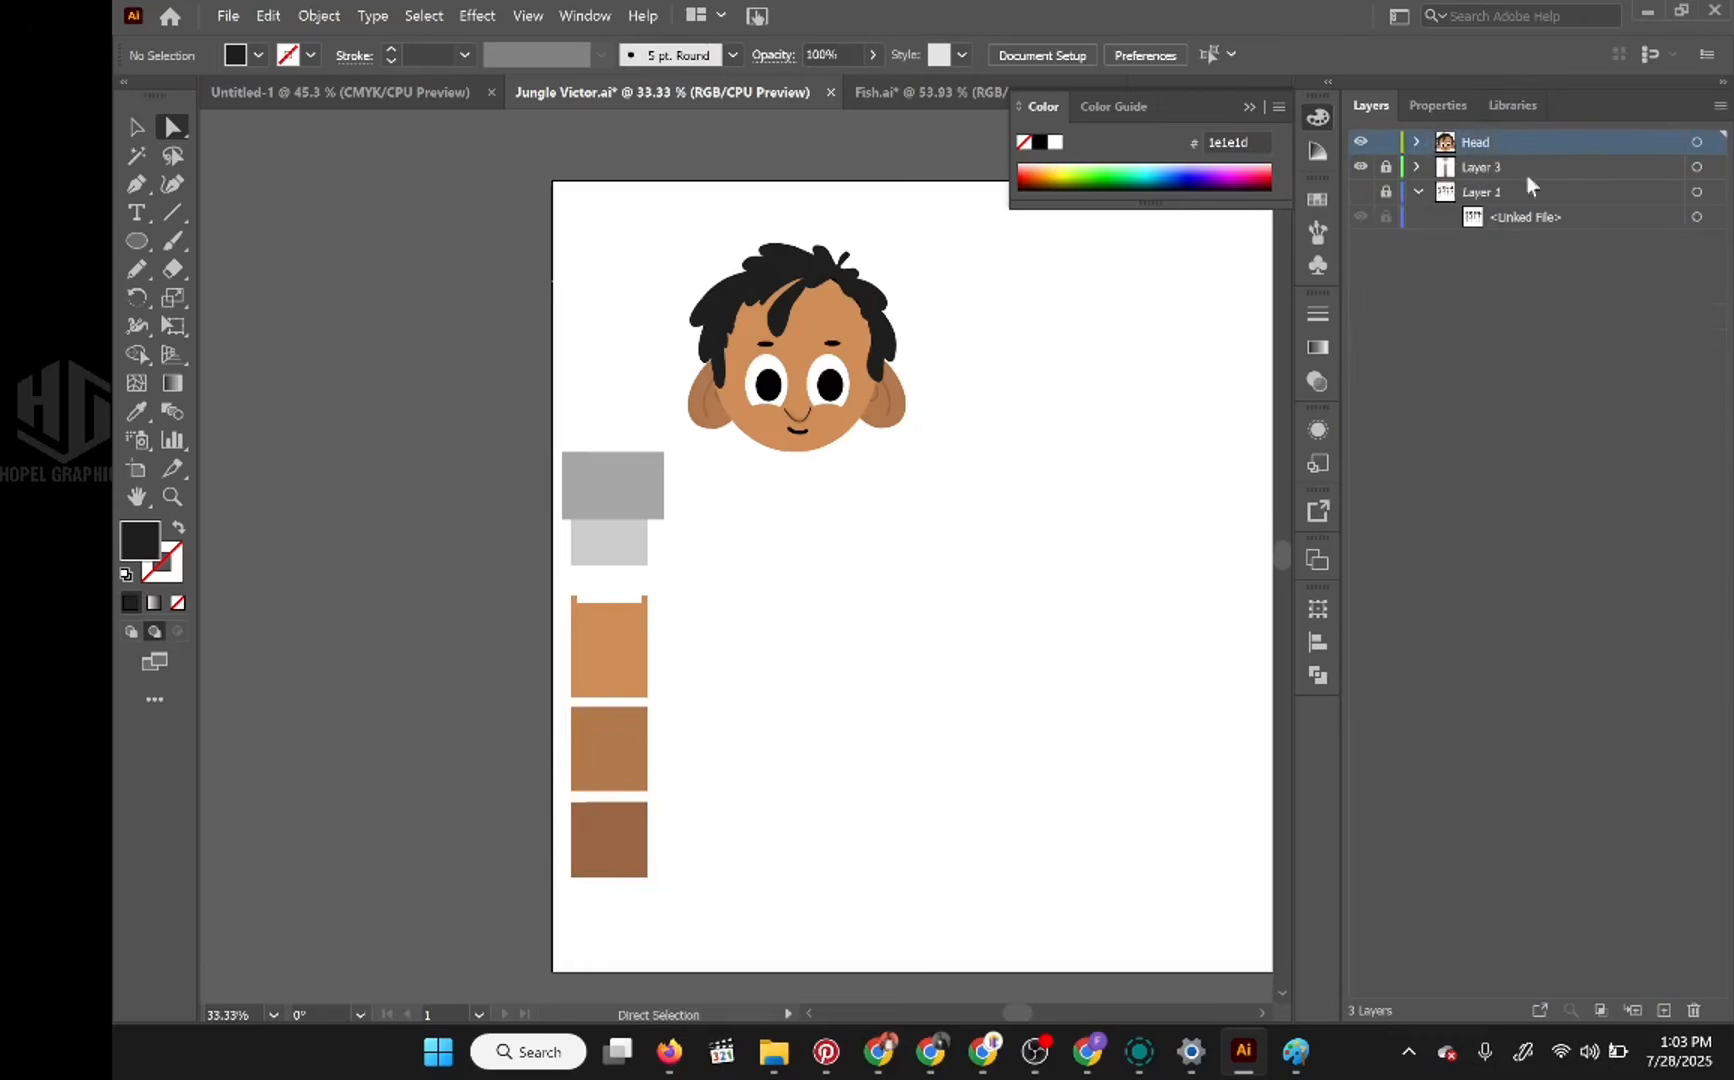
key("v")
key("ctrl+s")
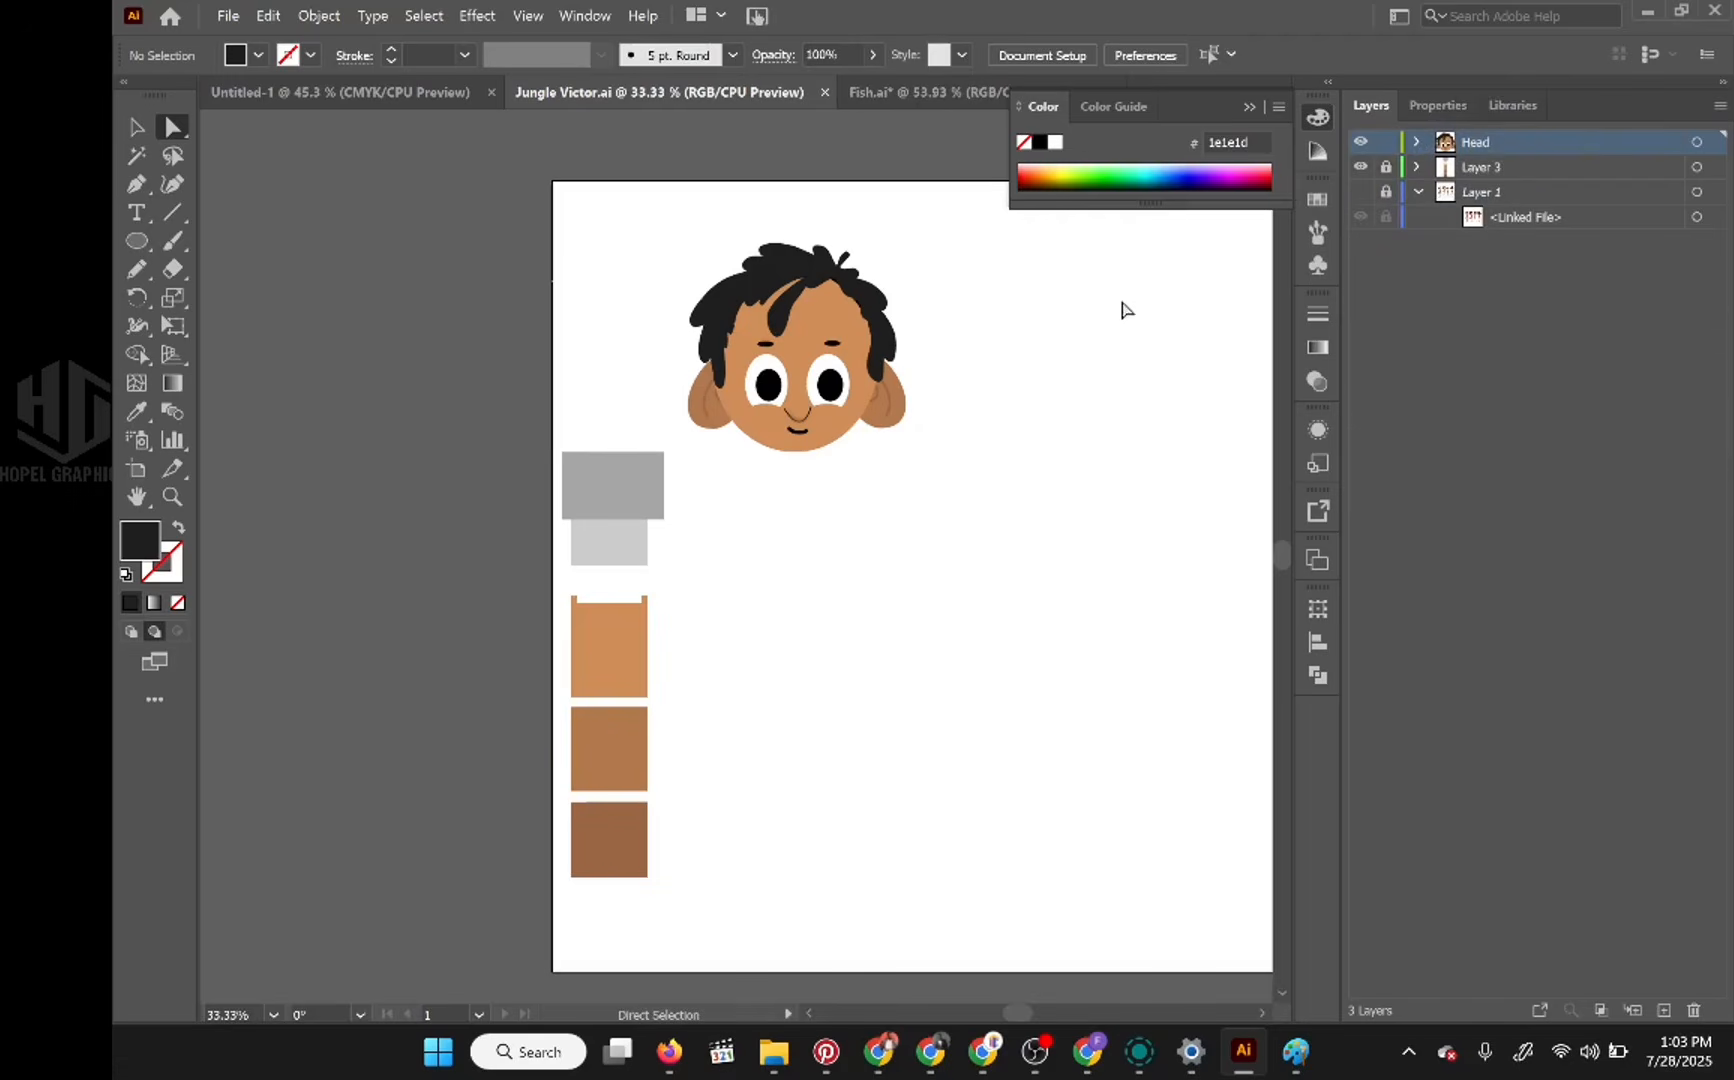
Step: Show the Layer 1 reference and add a new layer between Layer 3 and Layer 1 for the body
left_click(1134, 315)
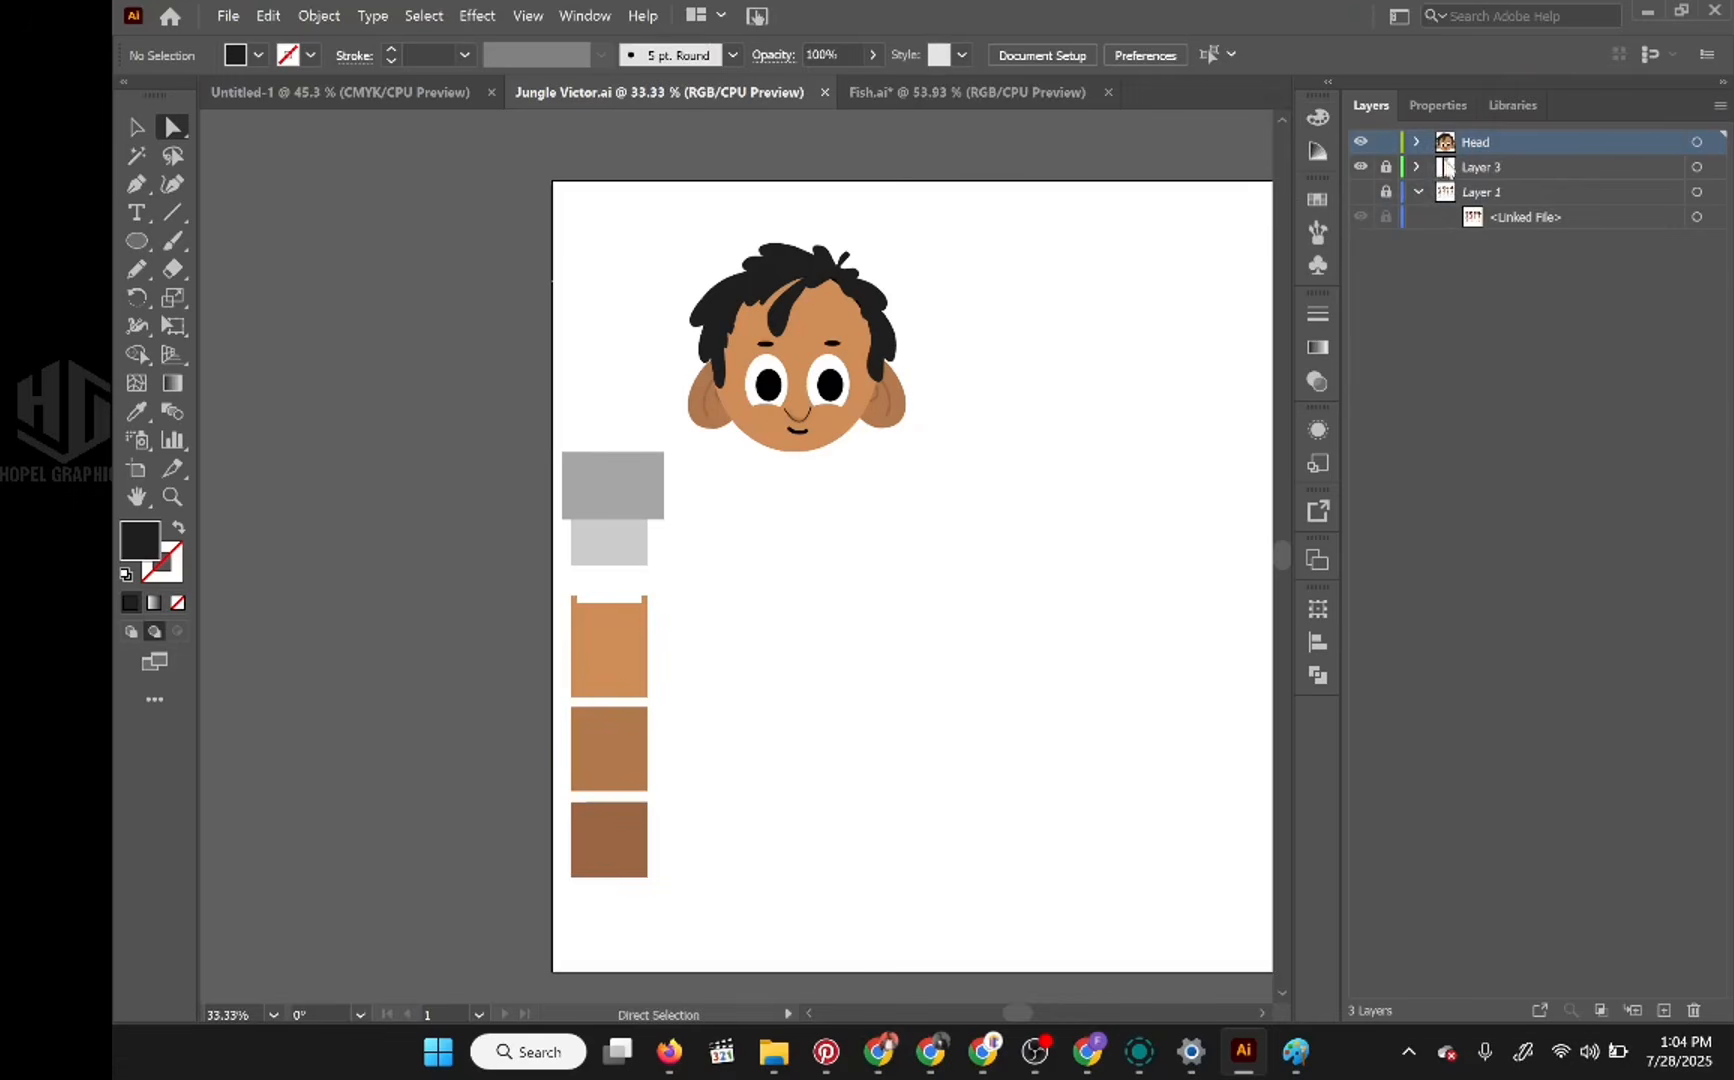
left_click(1362, 192)
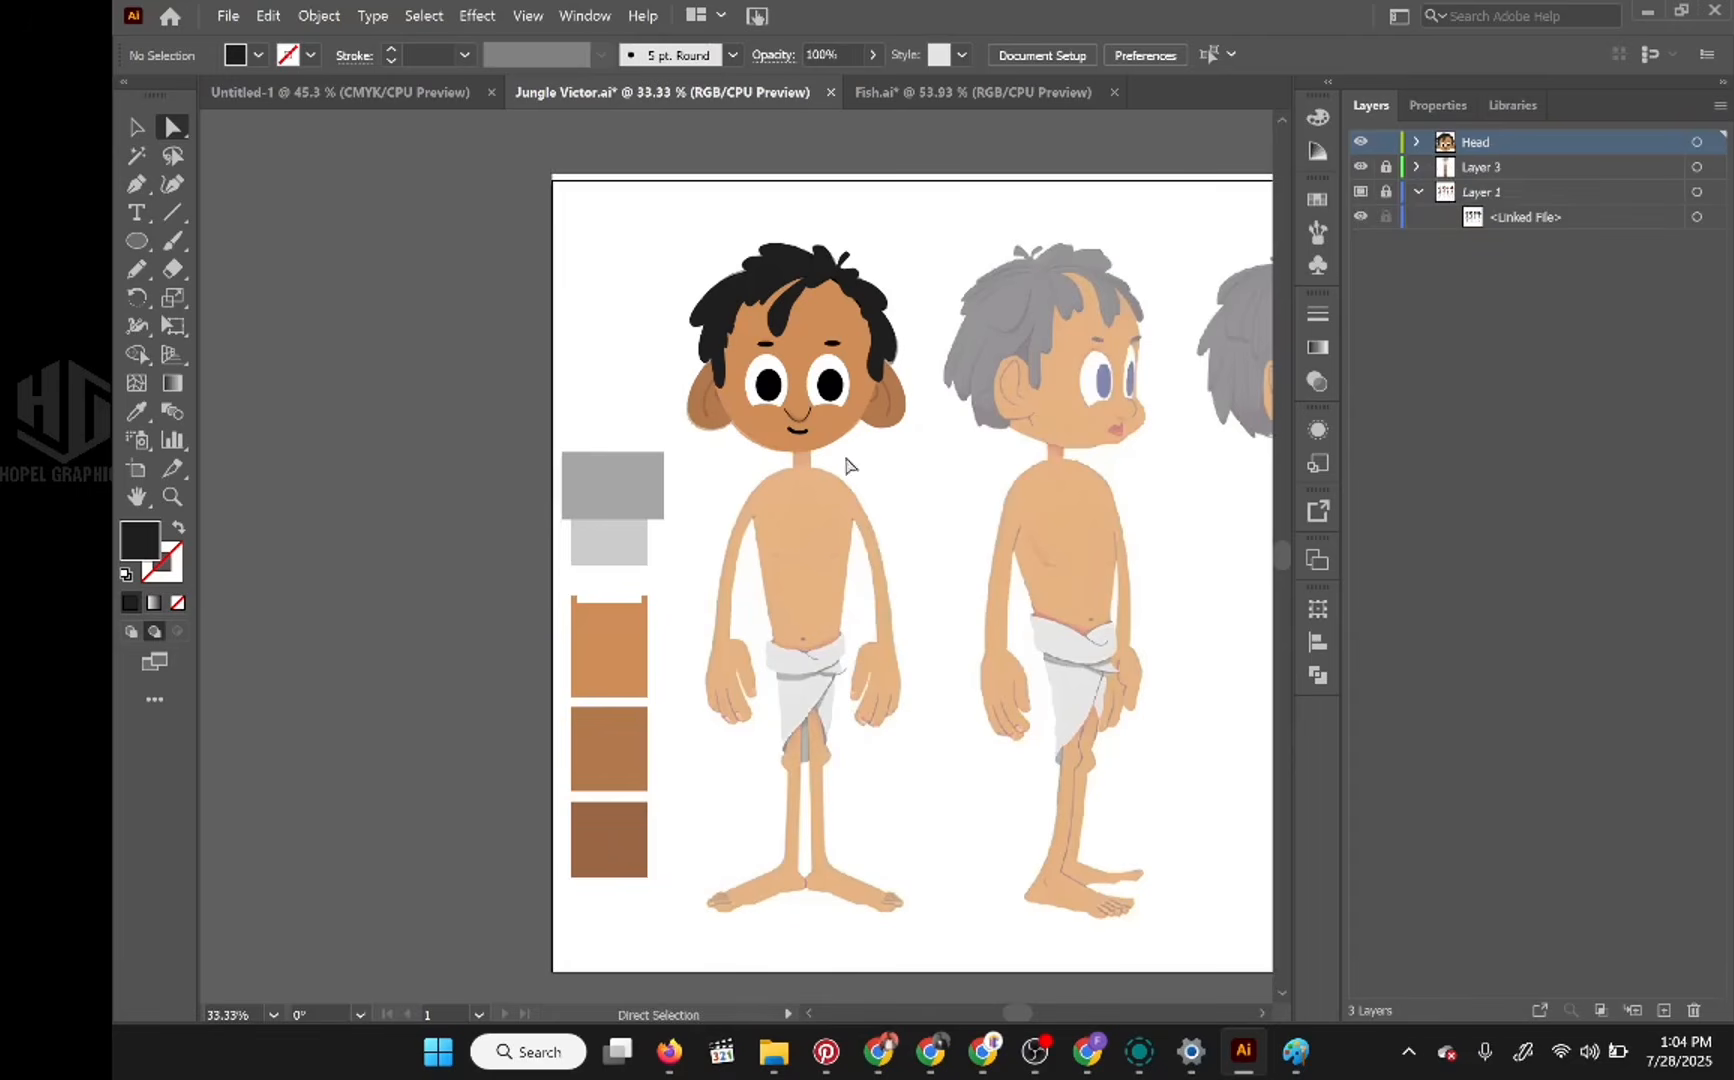
scroll(1004, 355, "down", 2)
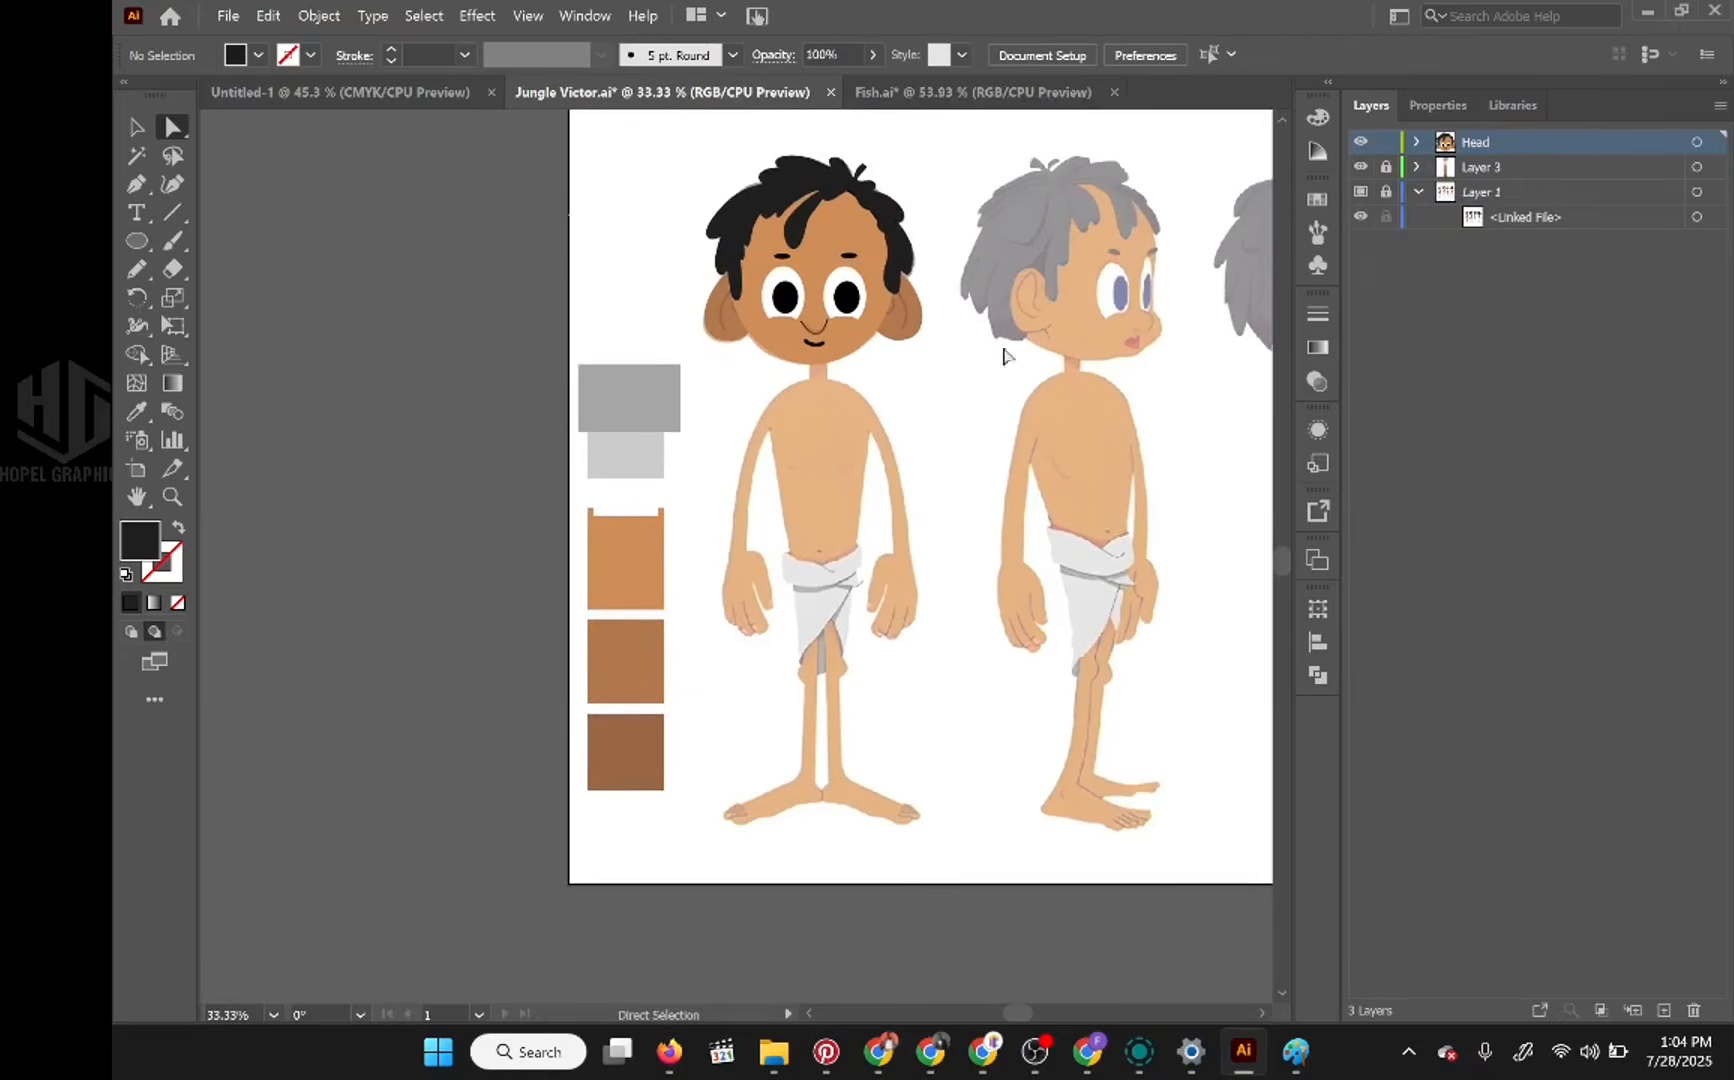
left_click(1553, 168)
left_click(1664, 1010)
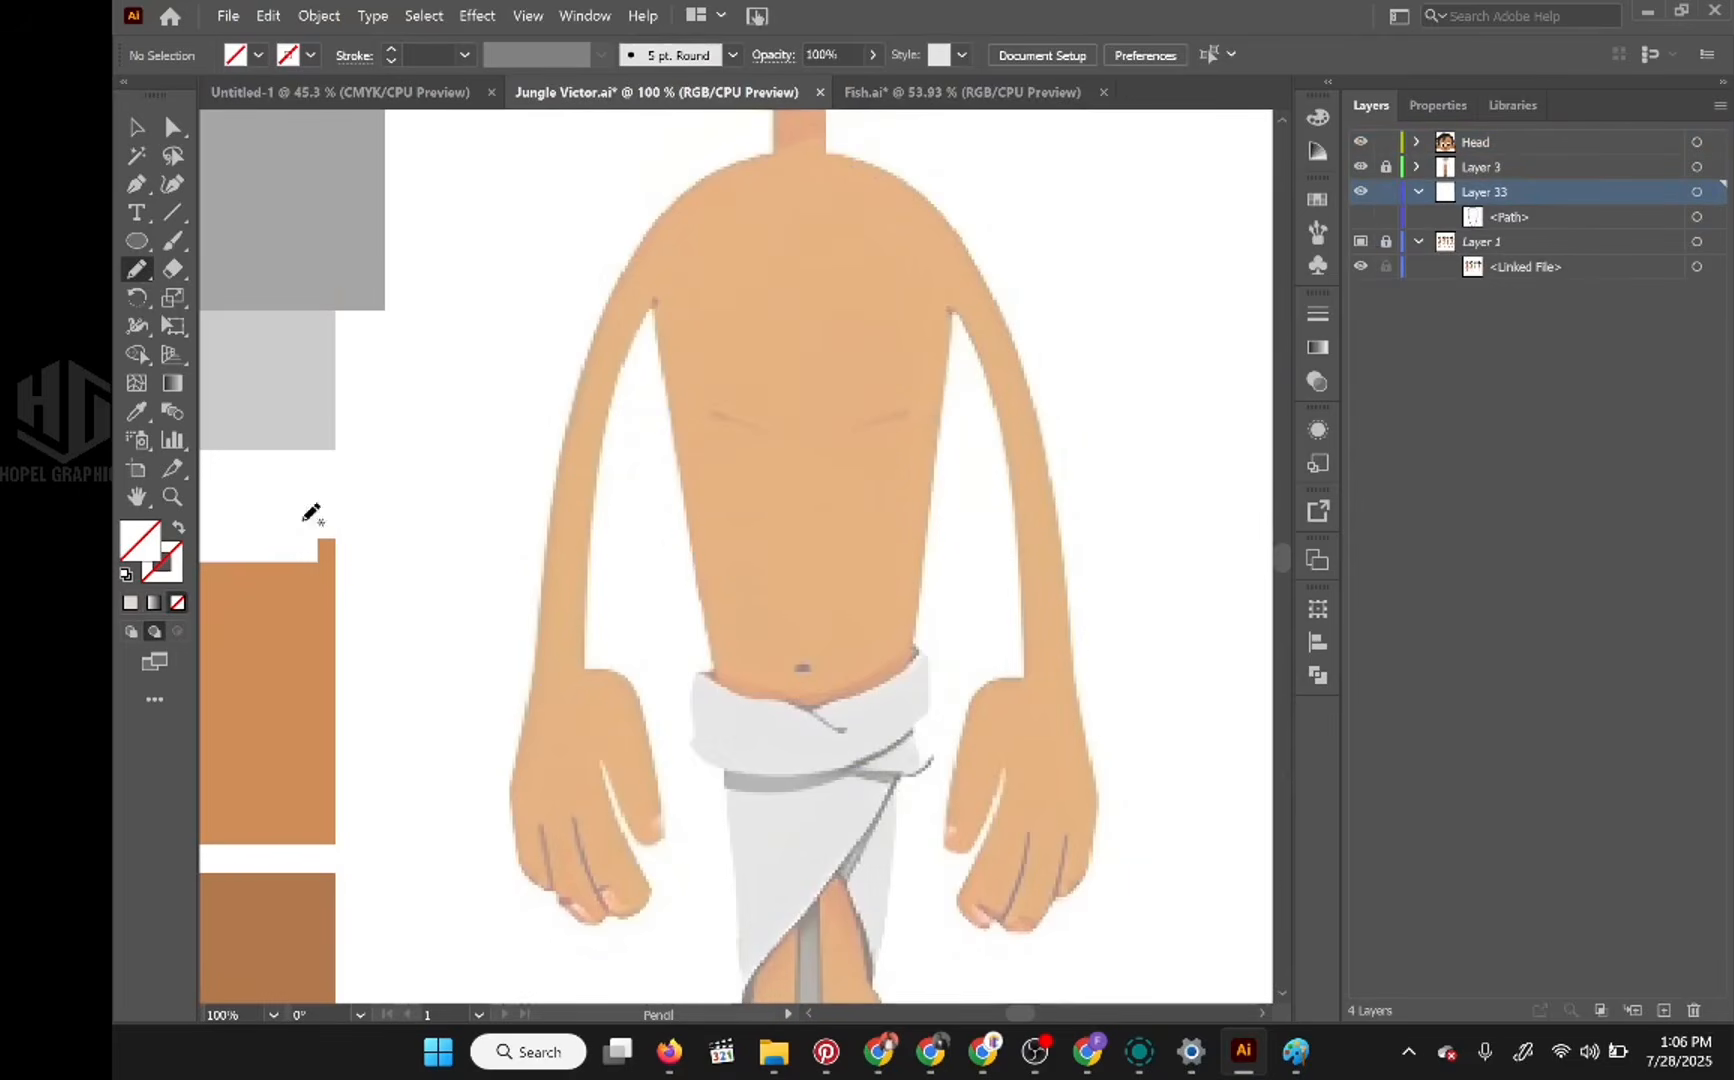
Step: Sample the lightest skin-tone swatch as the fill and trace the torso with the Pencil tool from the neck base into the waistcloth
left_click(137, 411)
left_click(300, 632)
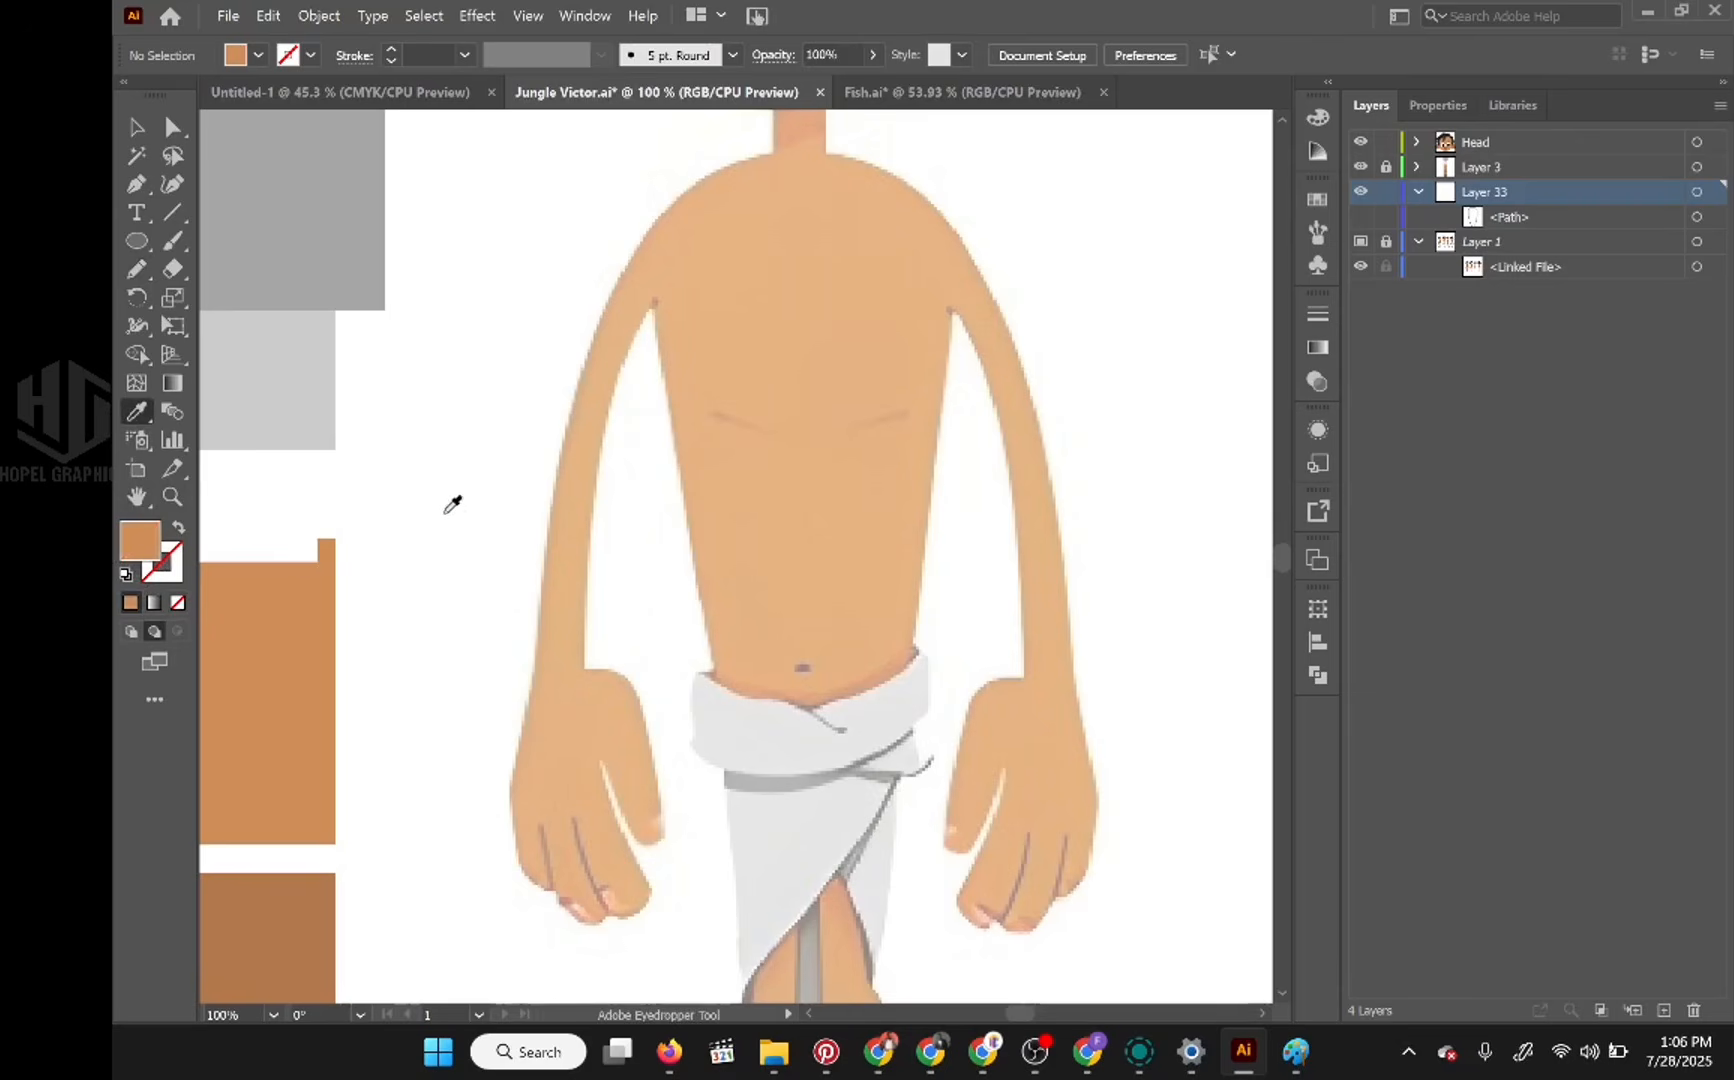
key("n")
left_click_drag(575, 435, 672, 552)
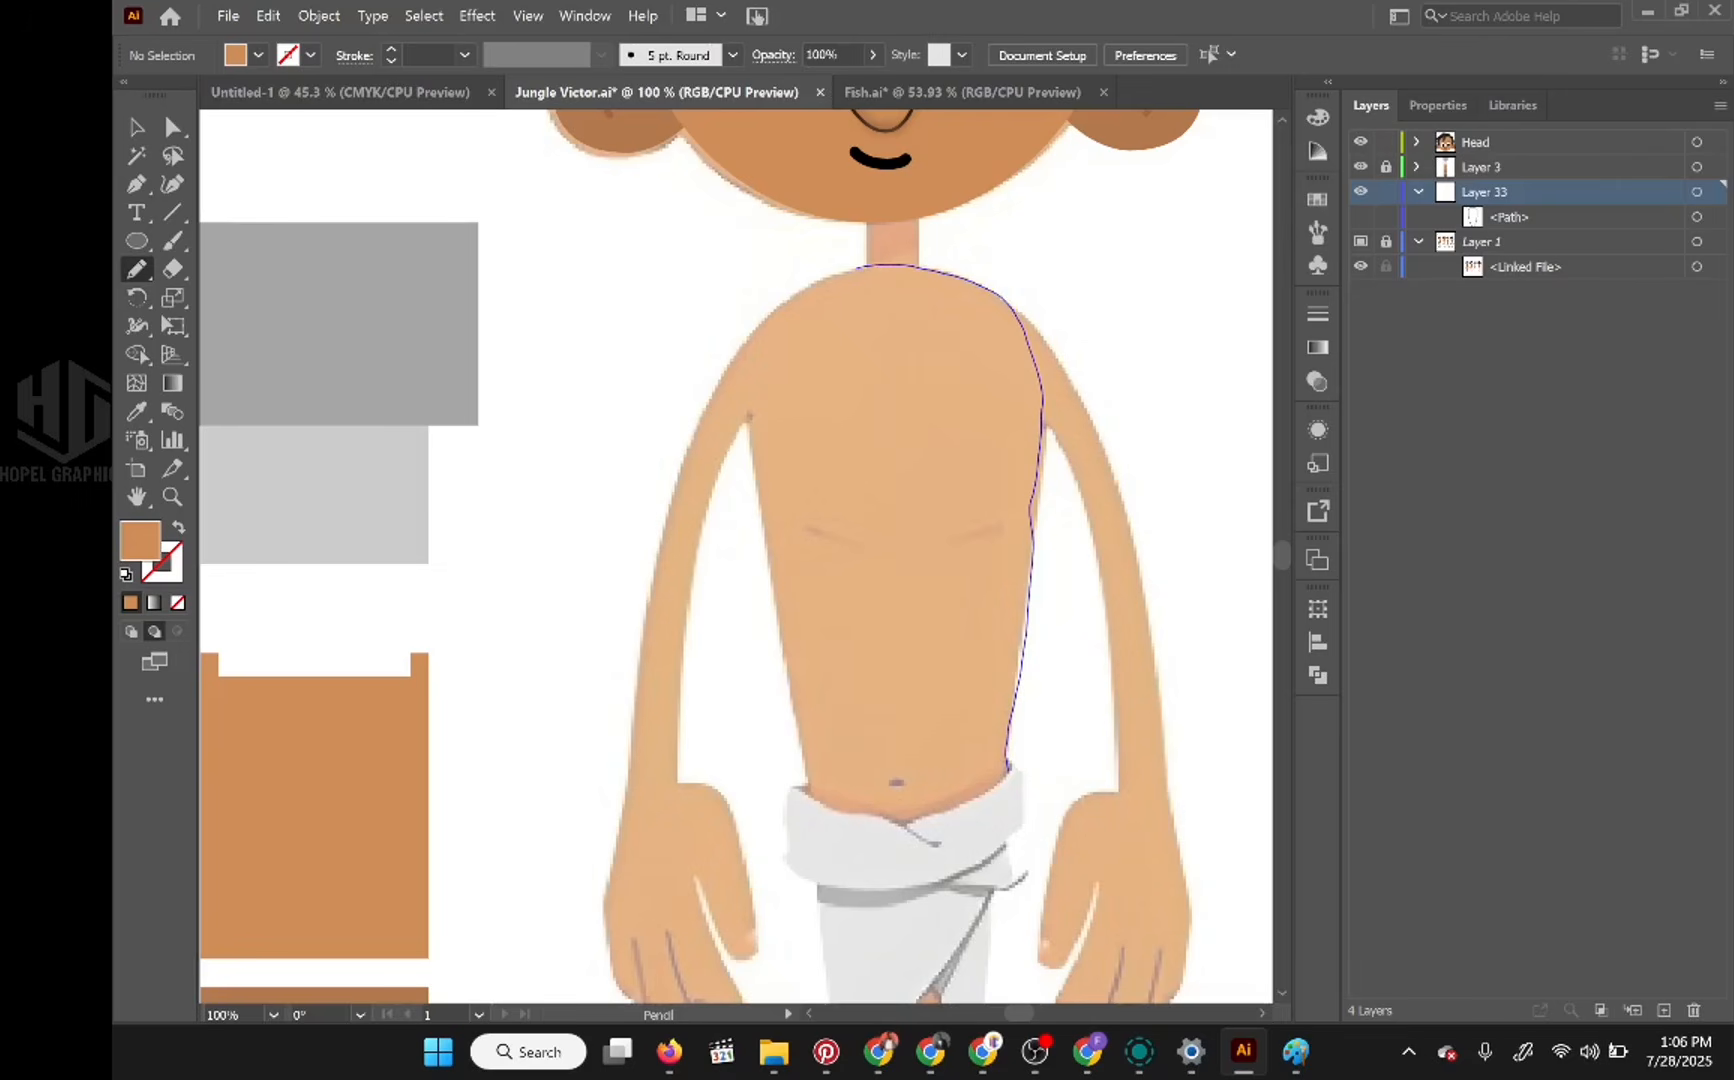
left_click_drag(807, 291, 765, 322)
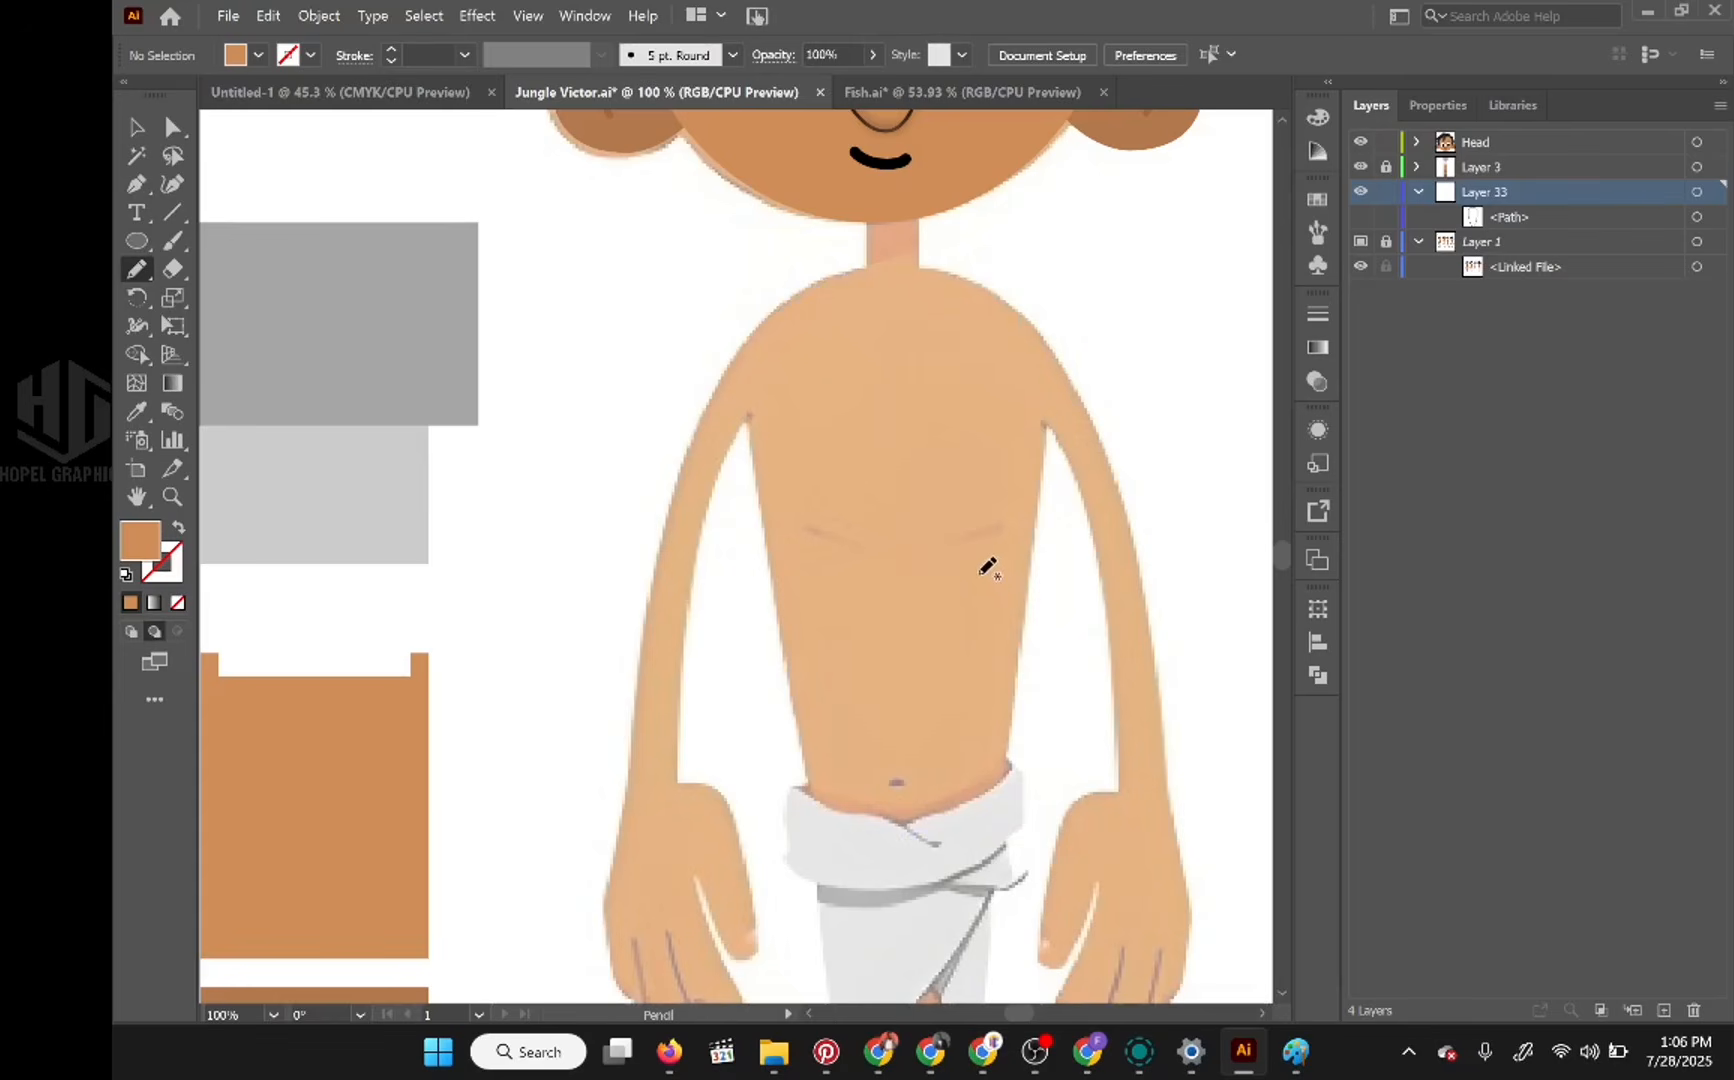
key("ctrl+z")
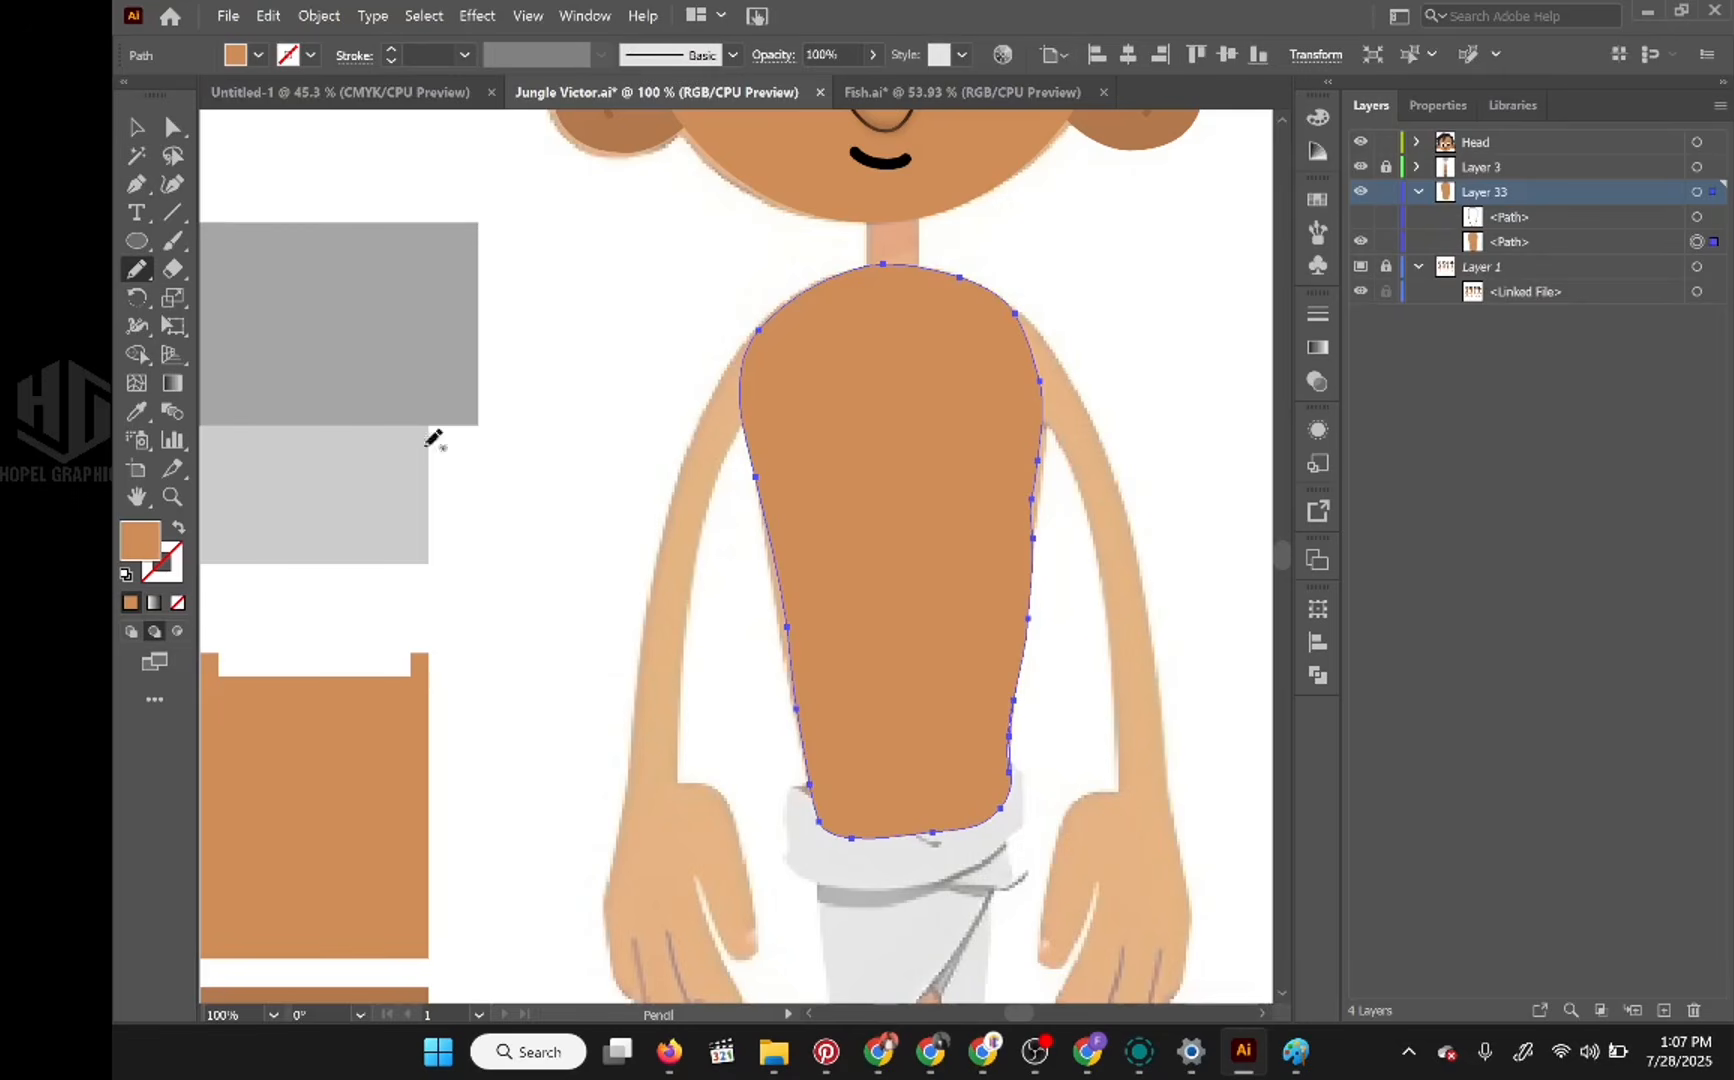
Step: Adjust anchor points along both sides of the torso with the Curvature tool to follow the reference outline
right_click(136, 184)
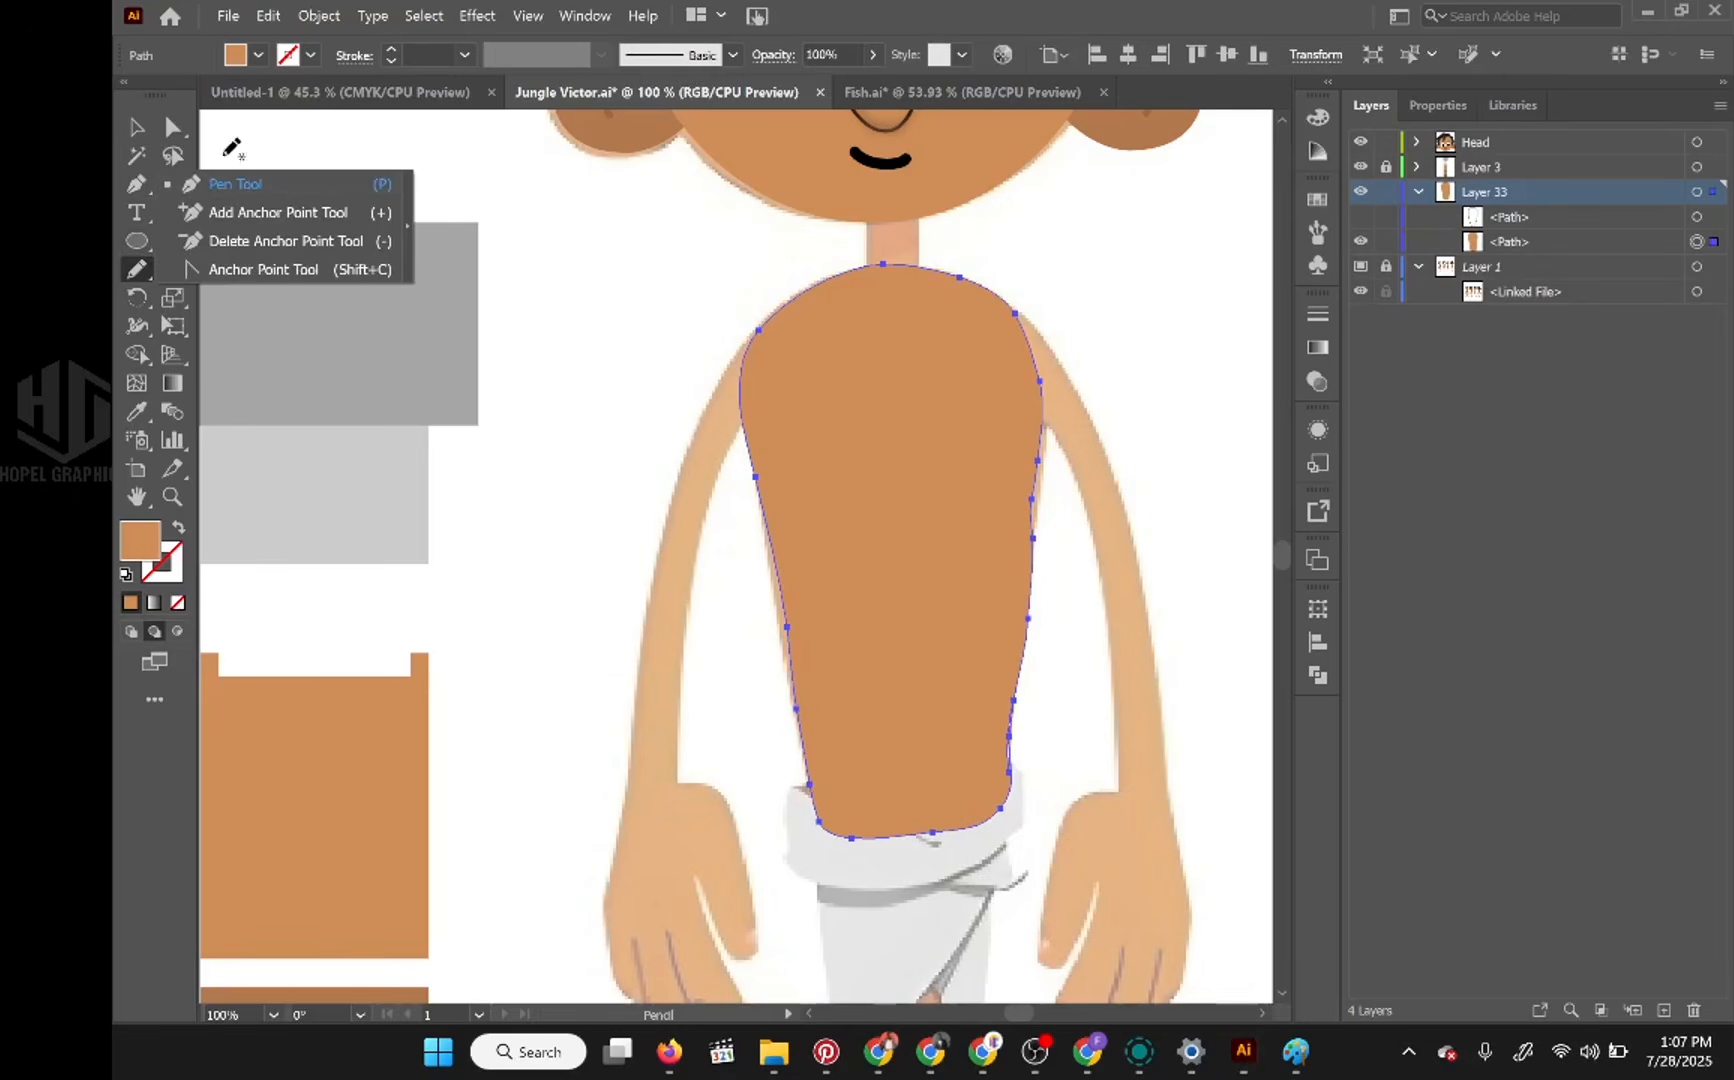
left_click(186, 65)
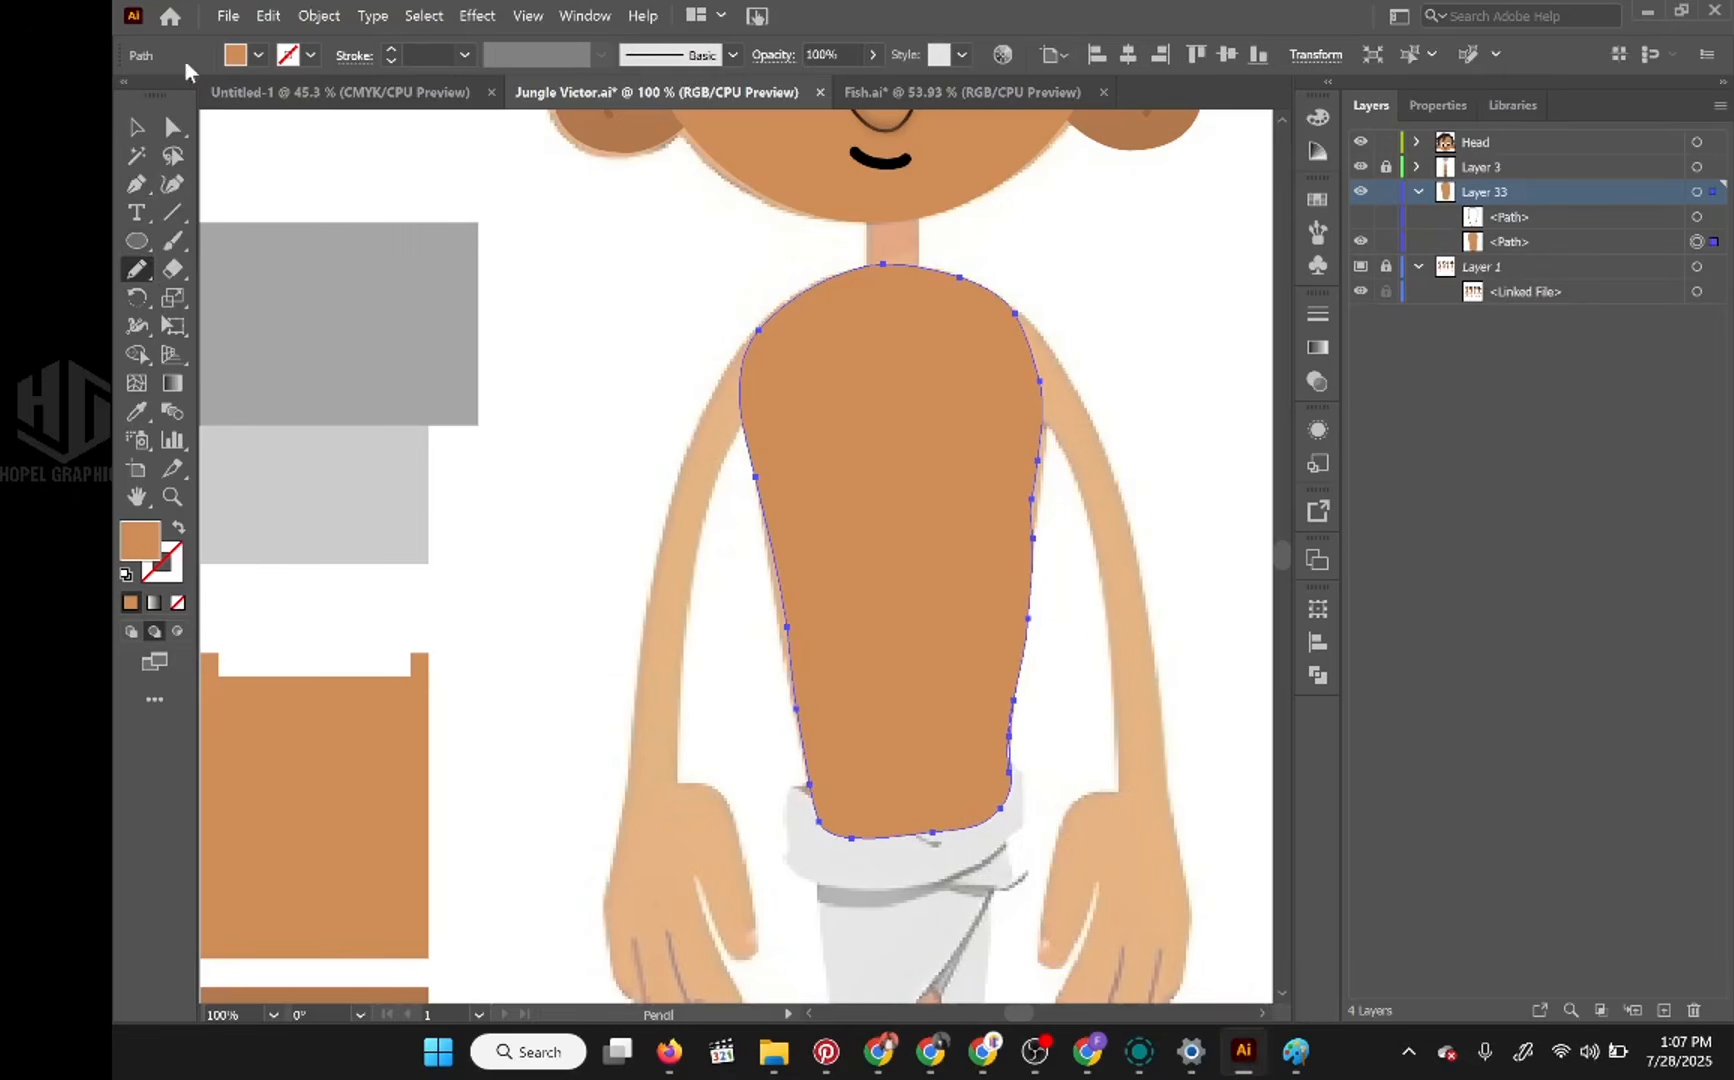
left_click(172, 185)
left_click(1013, 700)
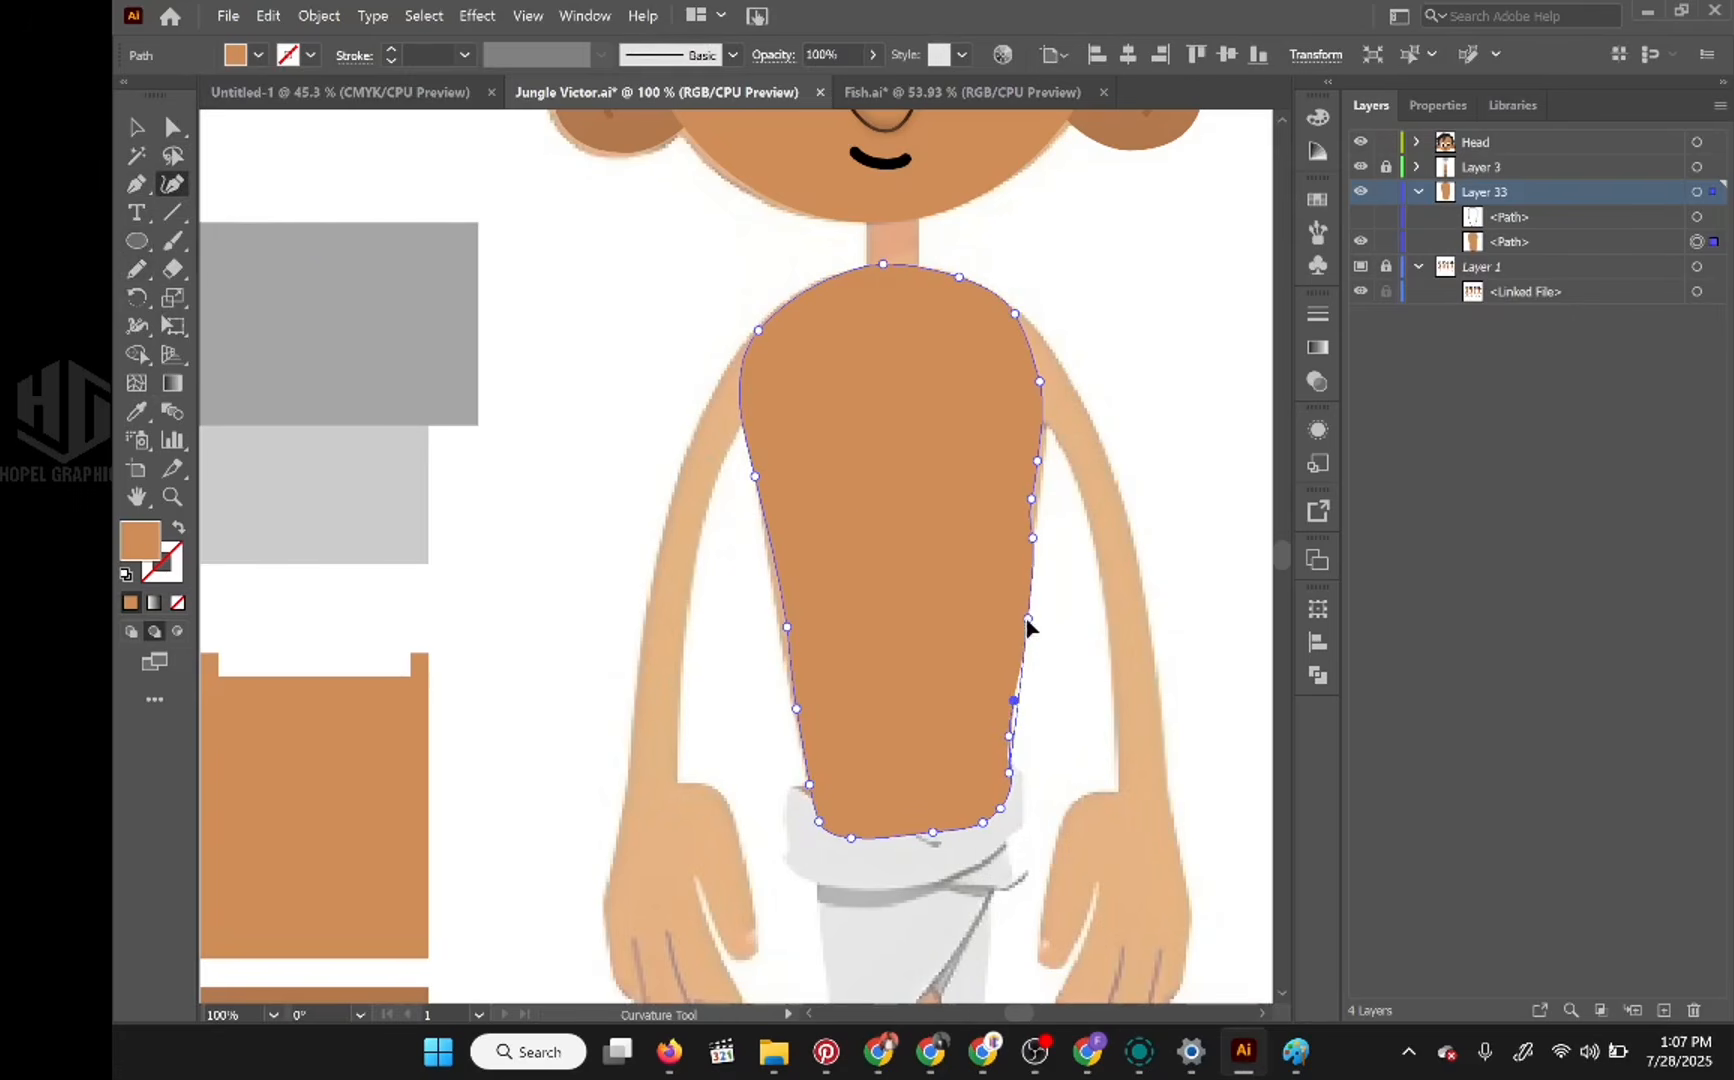
left_click(1031, 497)
left_click_drag(1037, 461, 1042, 439)
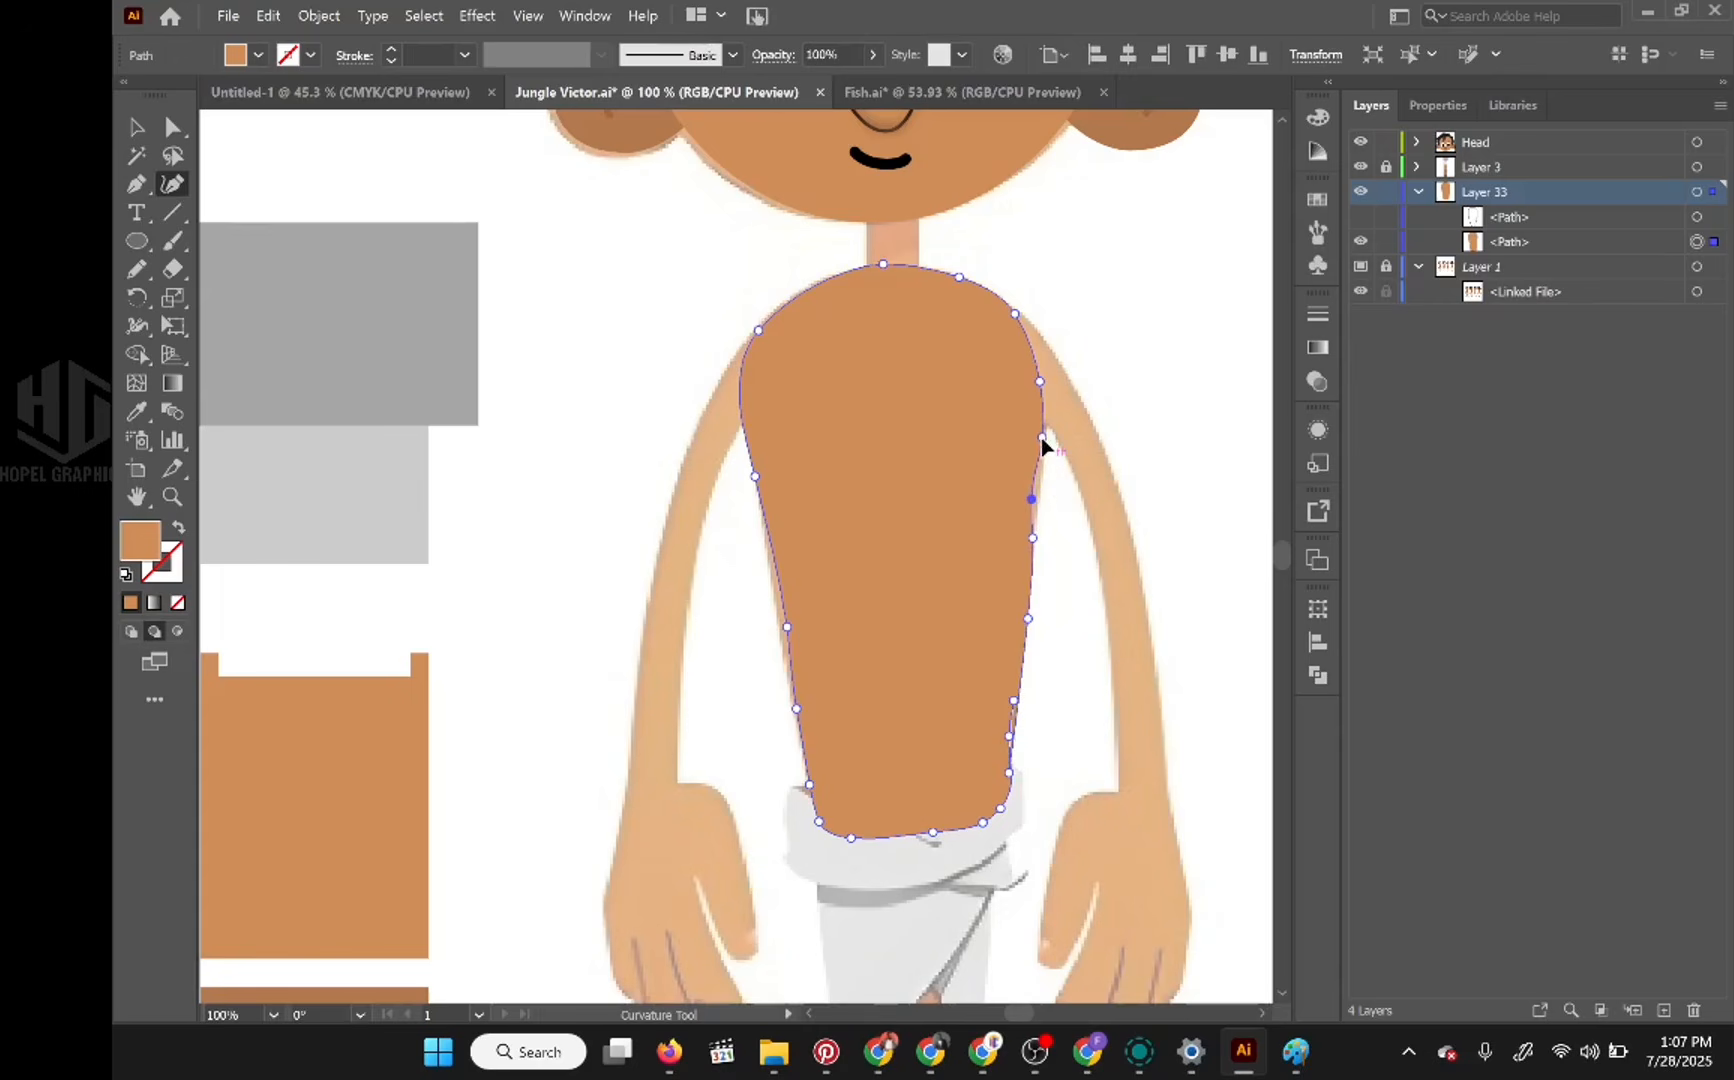
left_click(1031, 497)
left_click_drag(786, 627, 776, 600)
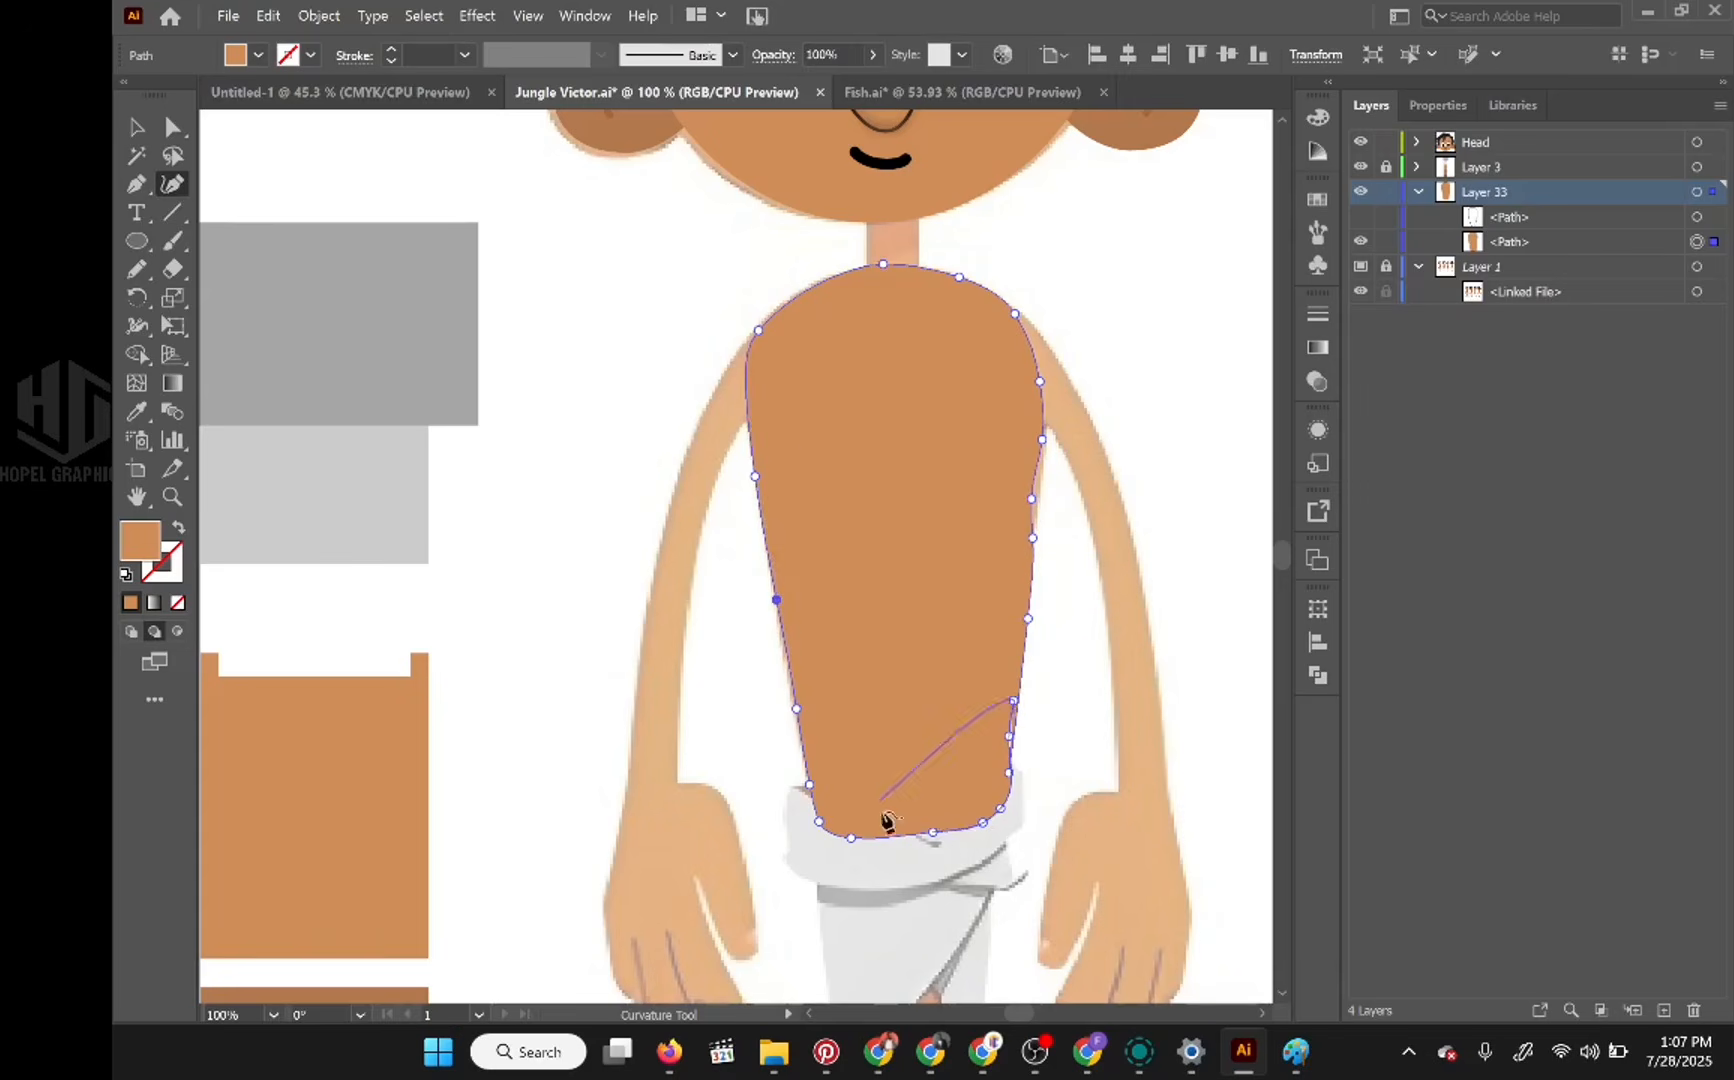
right_click(1030, 622)
left_click(1030, 620)
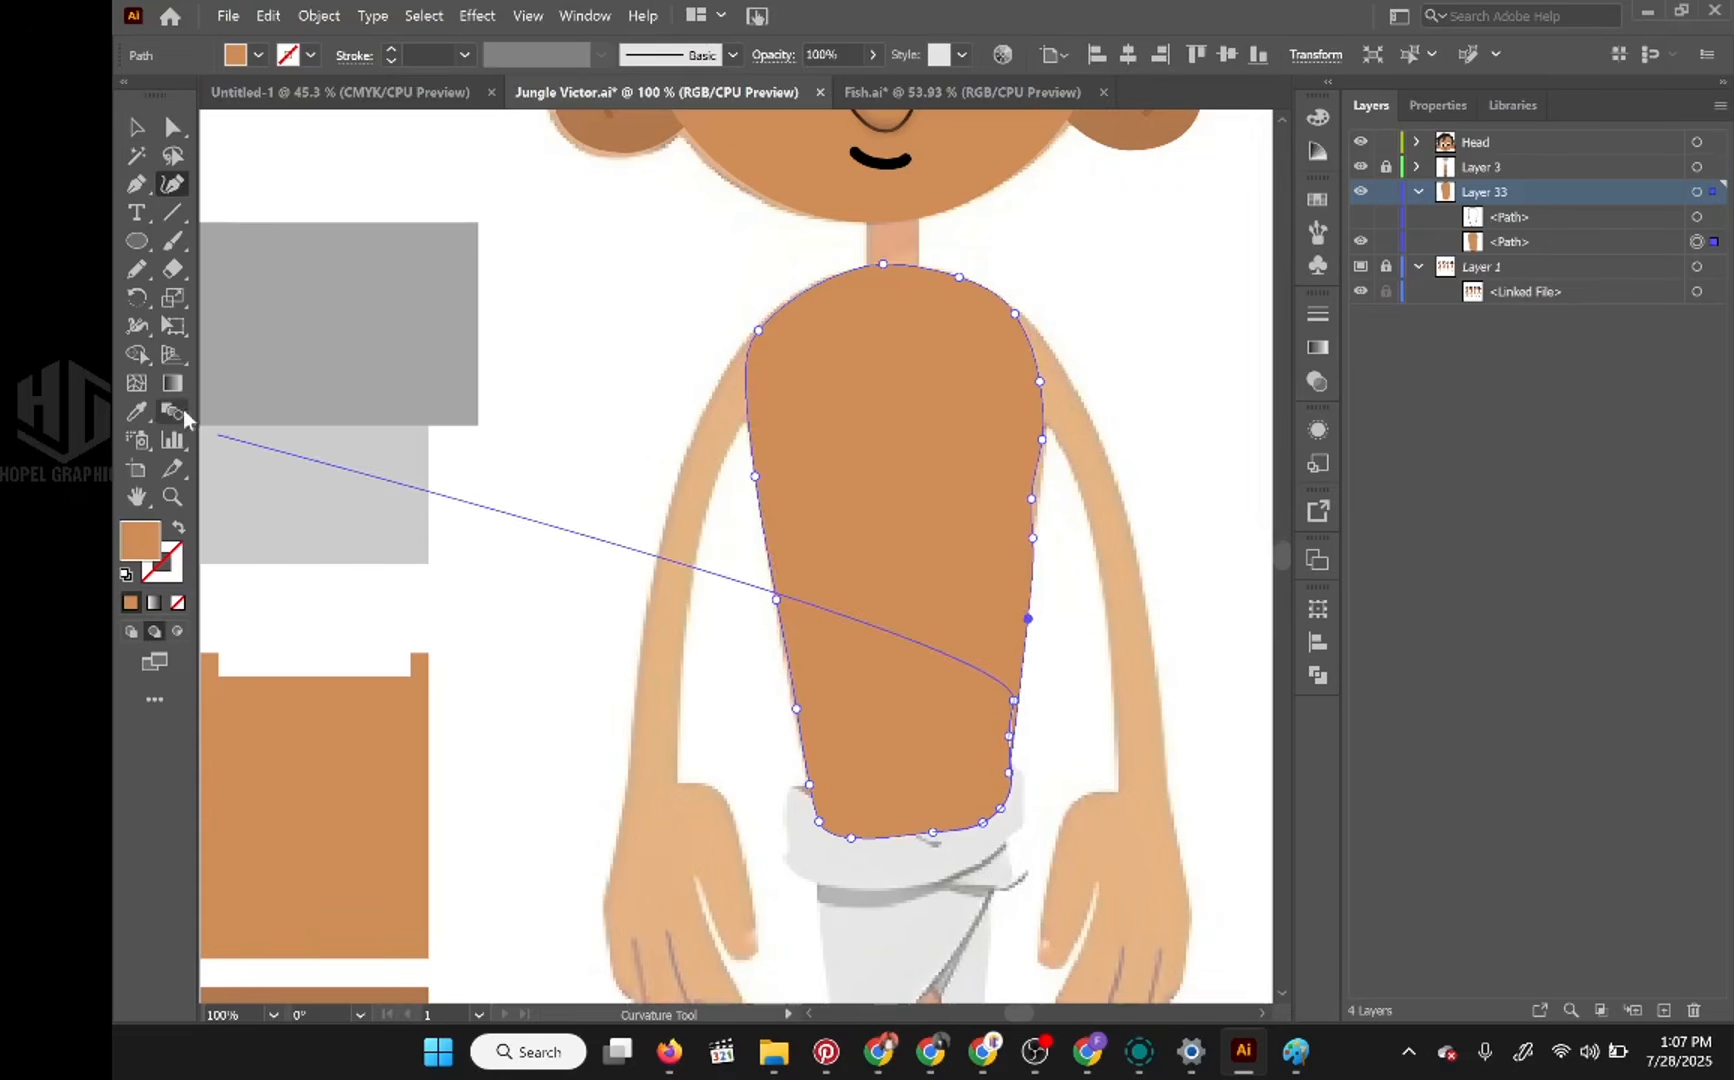
Step: Delete the surplus anchor points along the torso's right edge below the armpit to smooth it, and deselect the shape
left_click(136, 185)
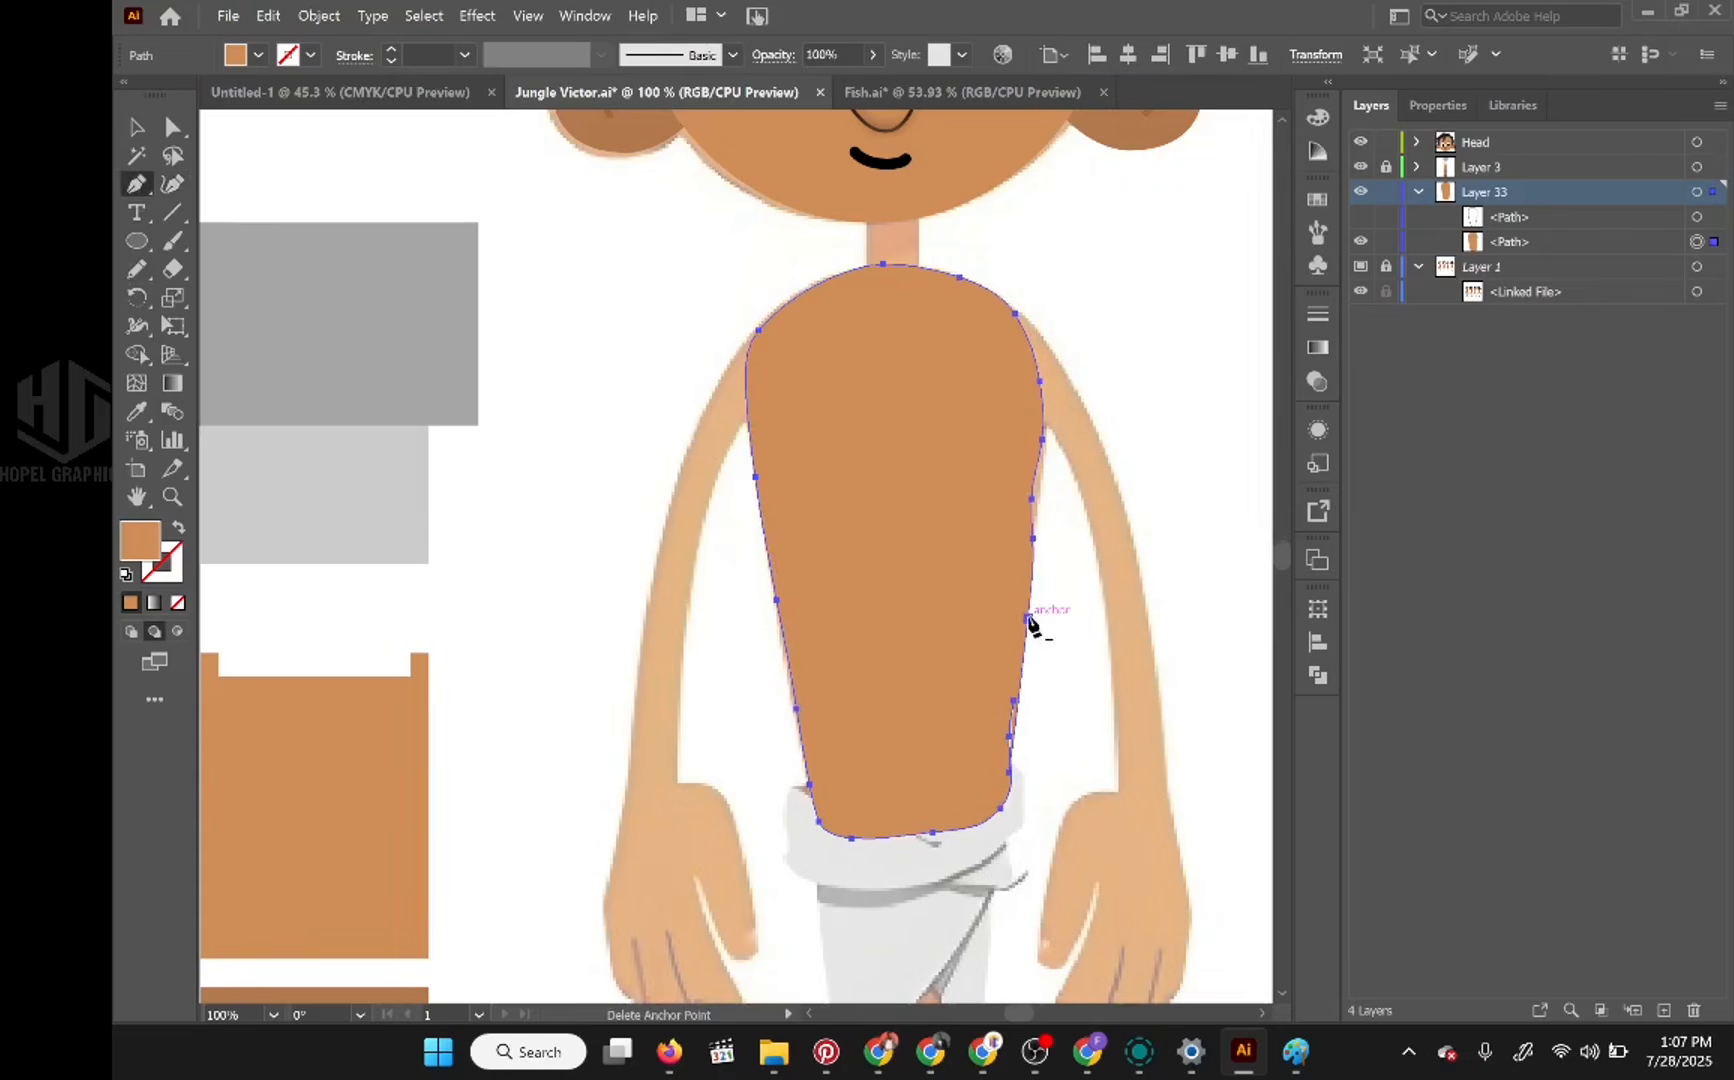
left_click(1033, 499)
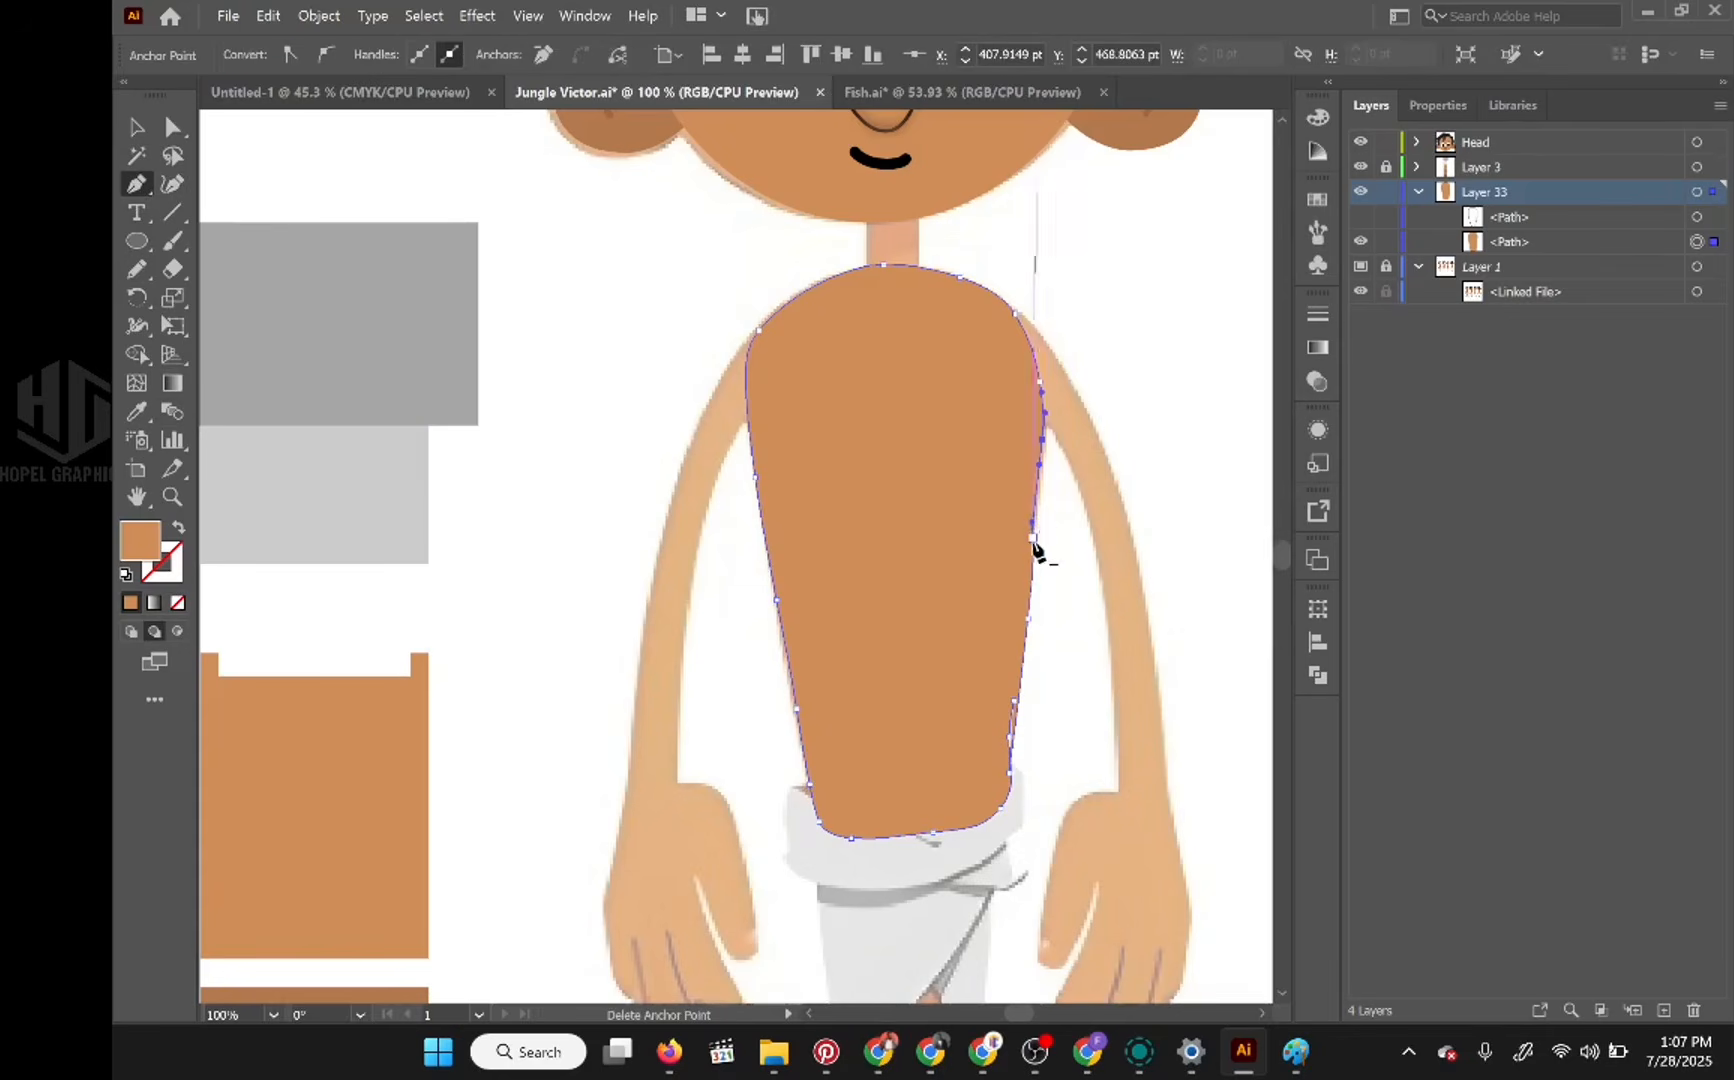
left_click(1035, 539)
left_click(1032, 578)
left_click(1029, 620)
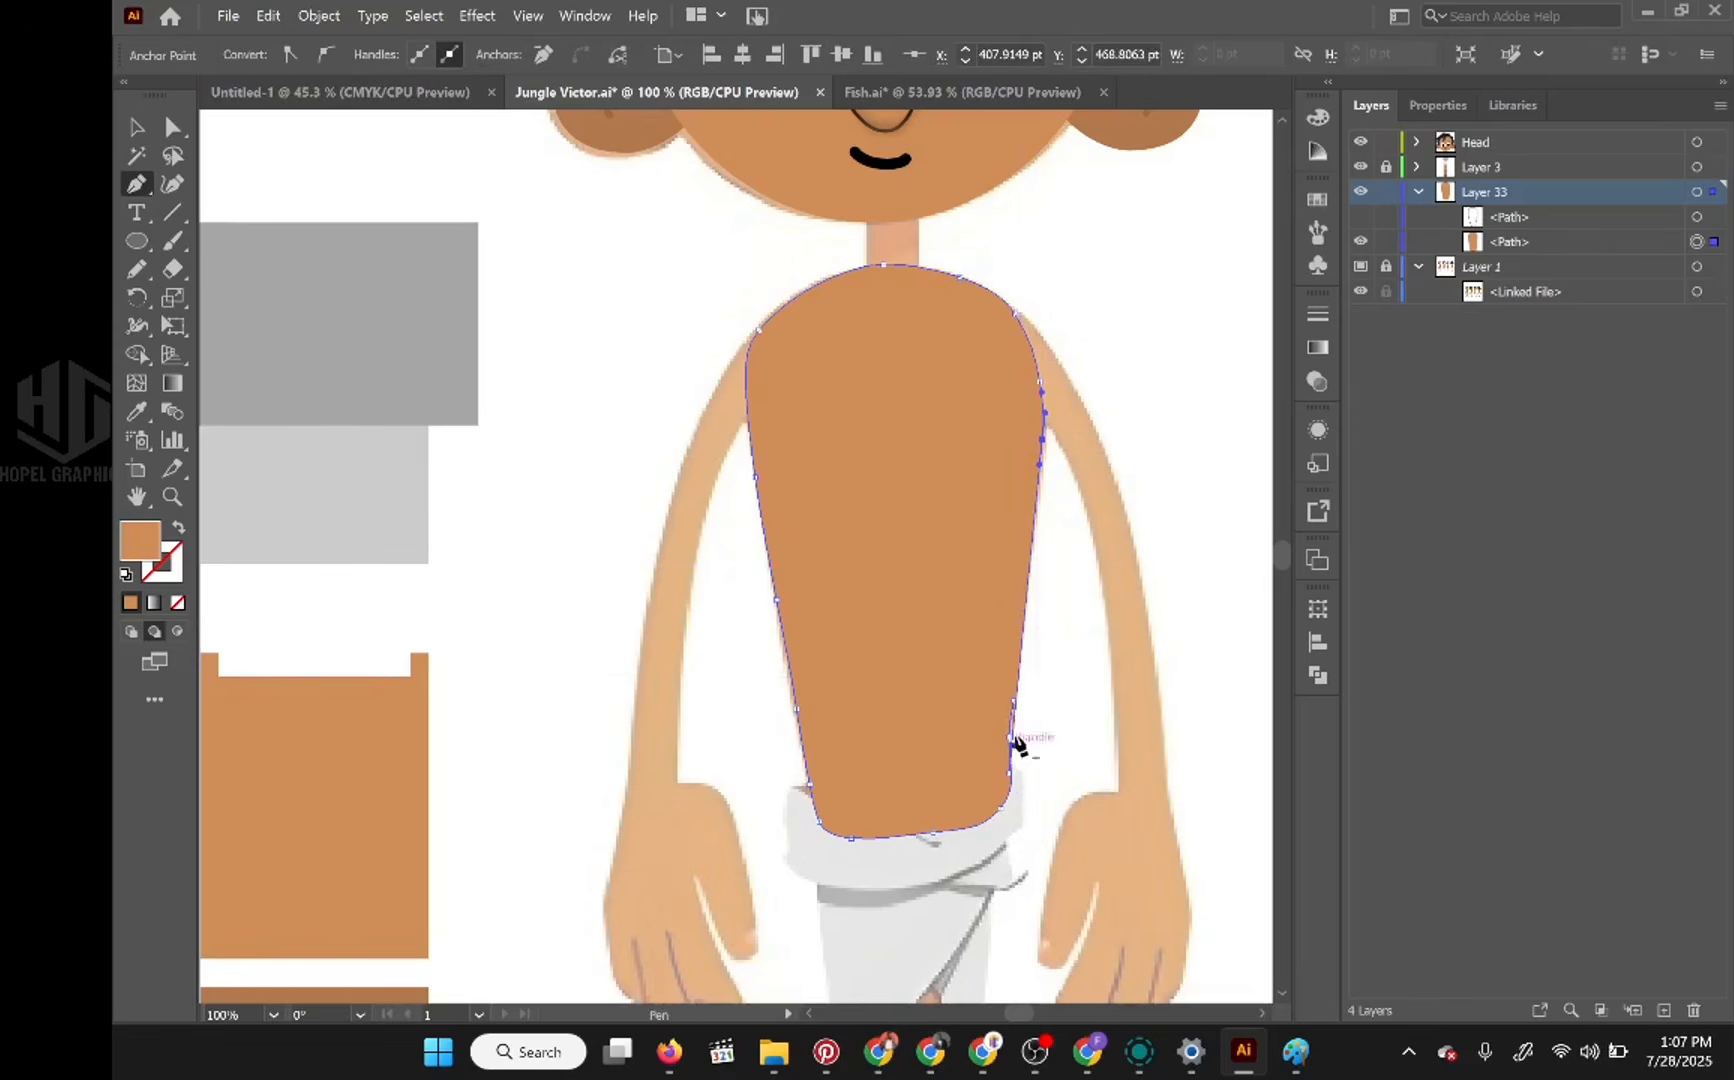
left_click(1013, 702)
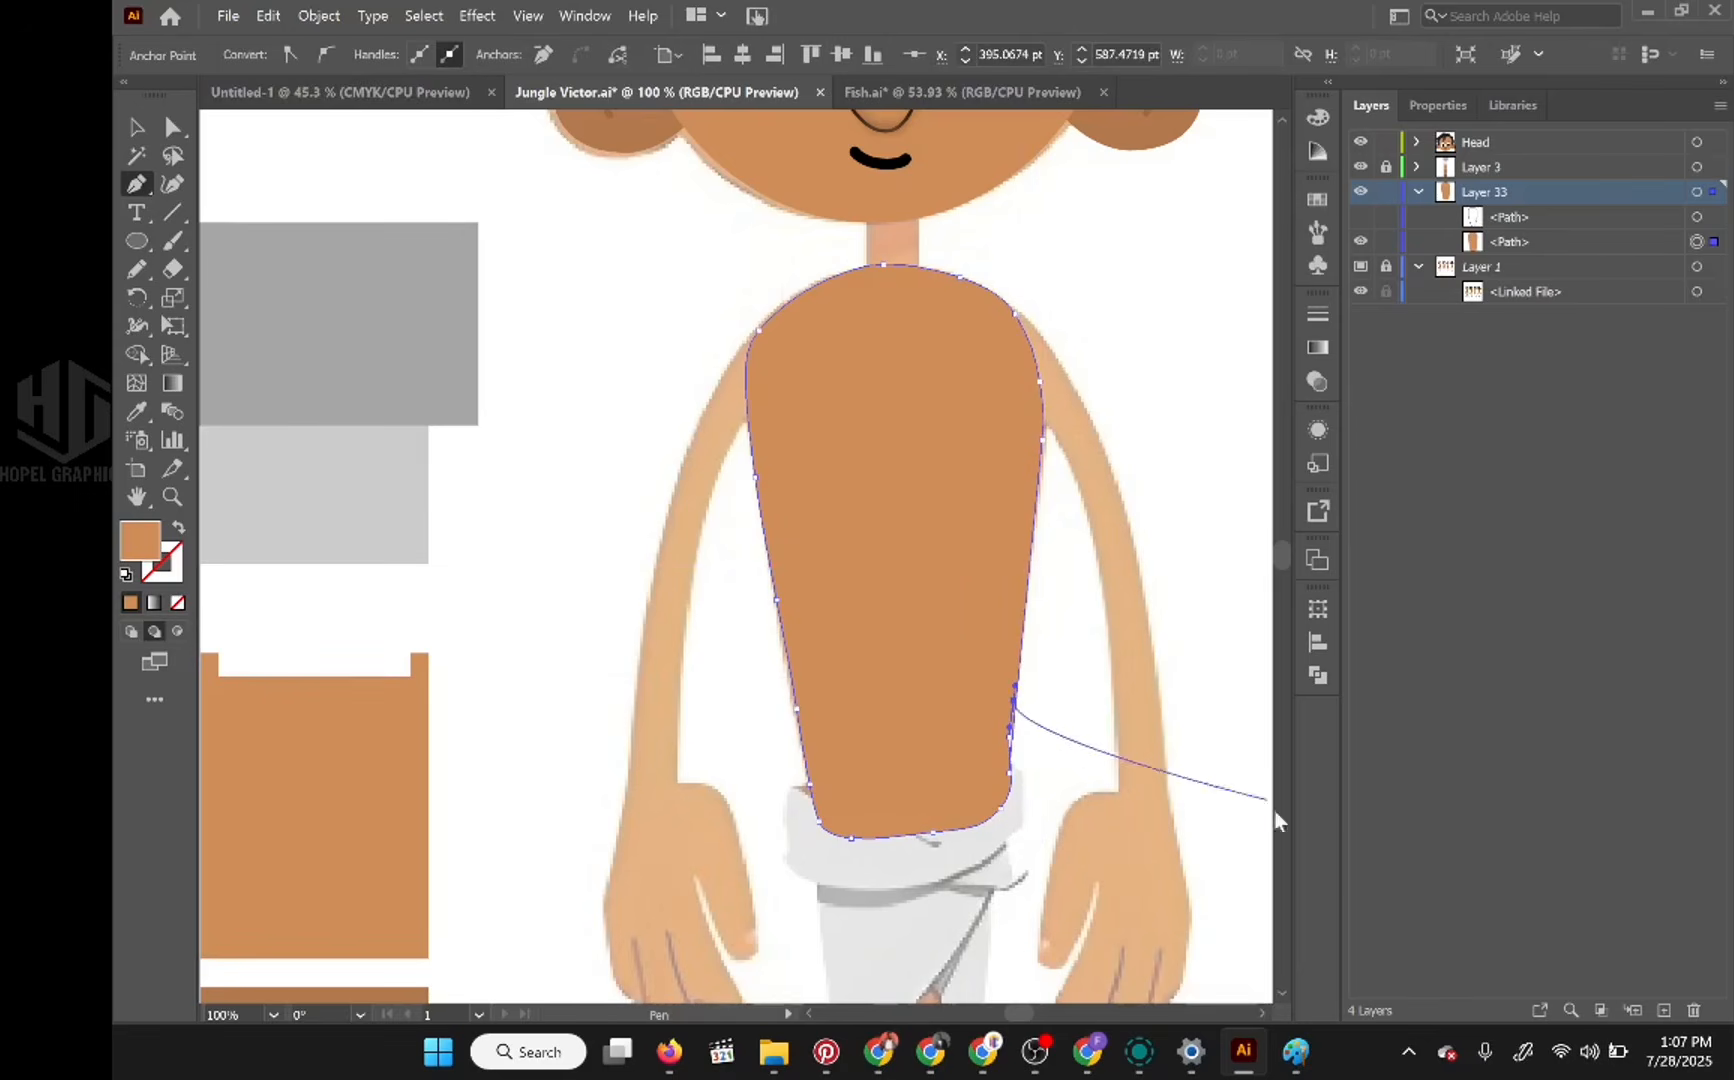
left_click(173, 128)
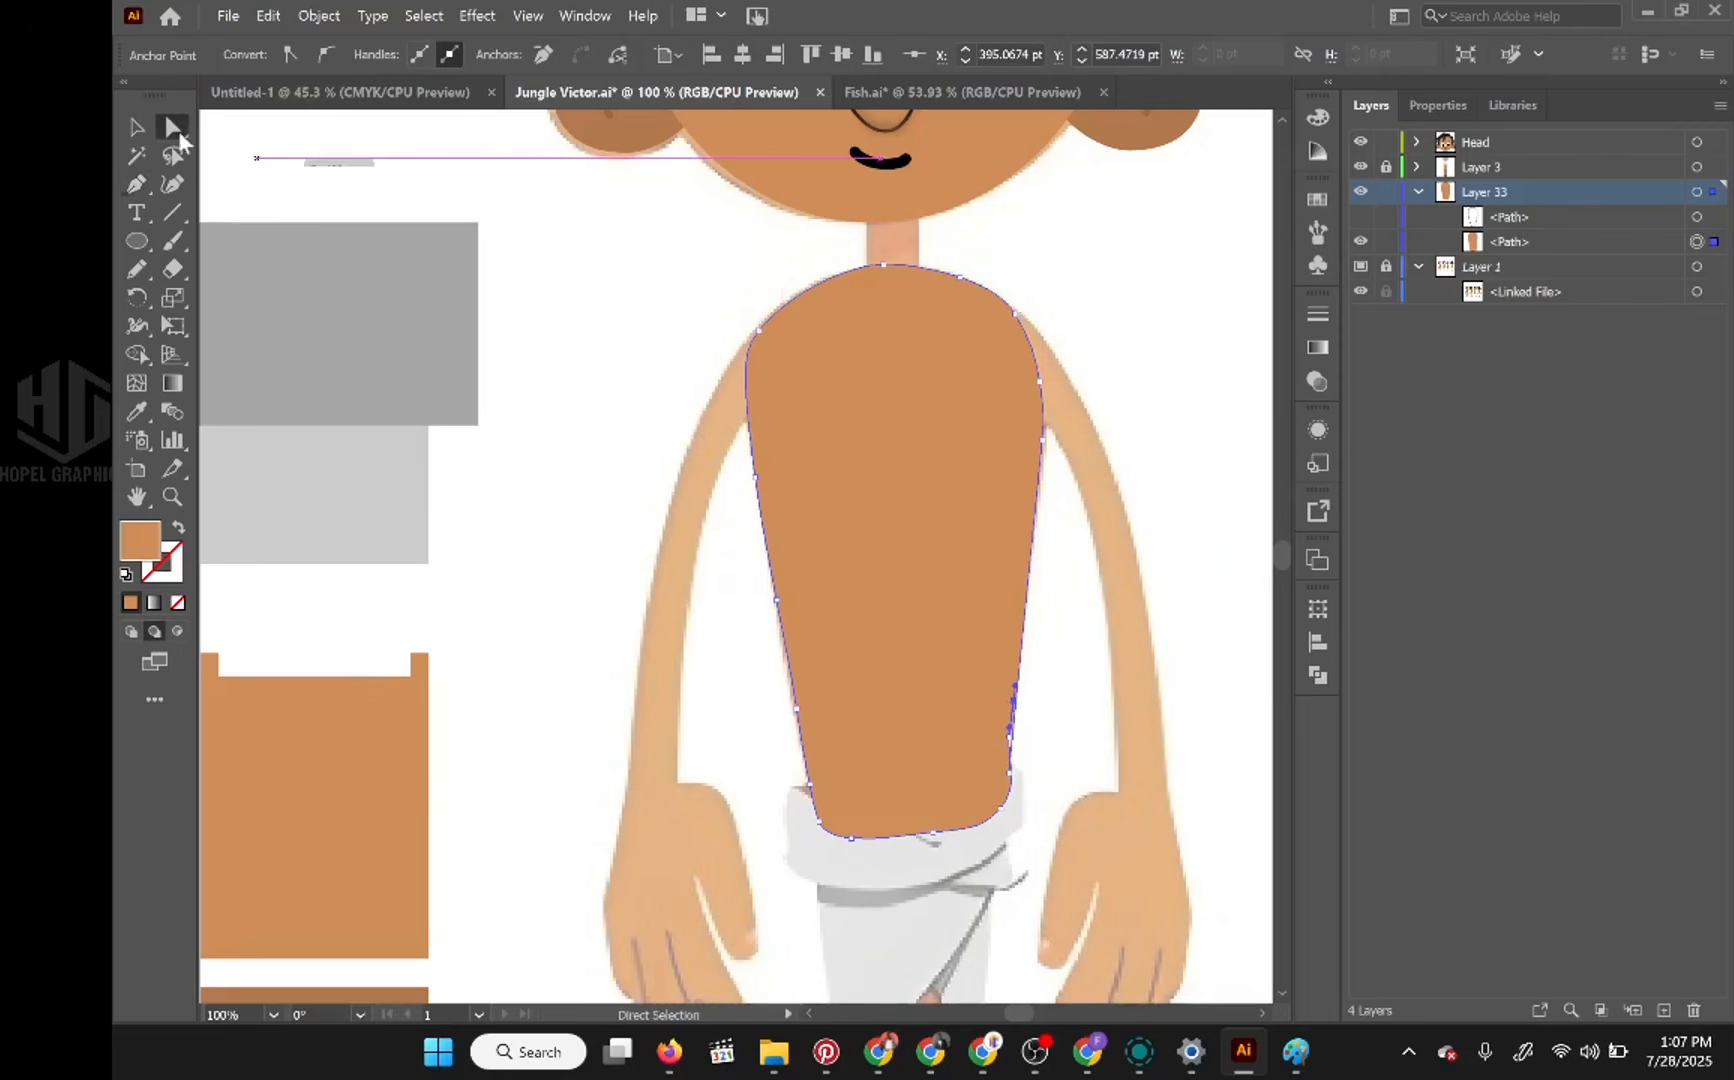
left_click(966, 533)
left_click(1217, 419)
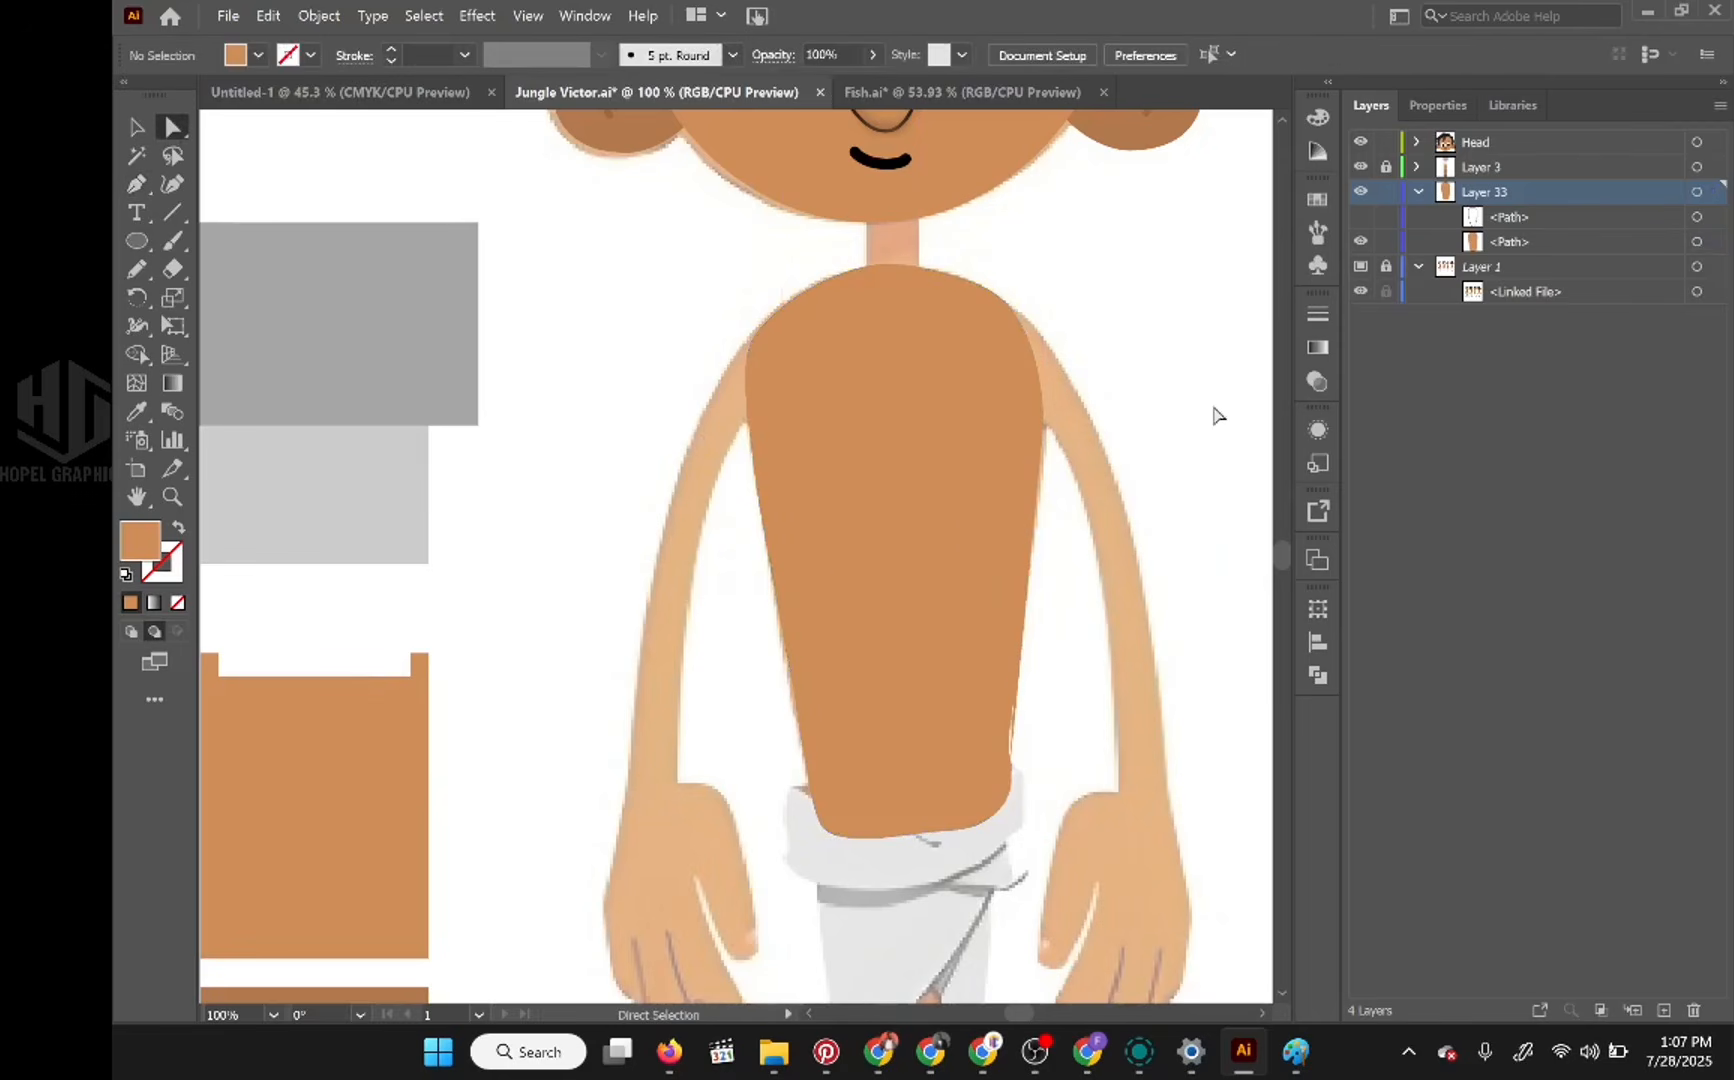
Step: Delete the overlapping anchor points that form the sliver along the torso's lower right edge near the waistcloth, using the Pen tool
left_click(1000, 682)
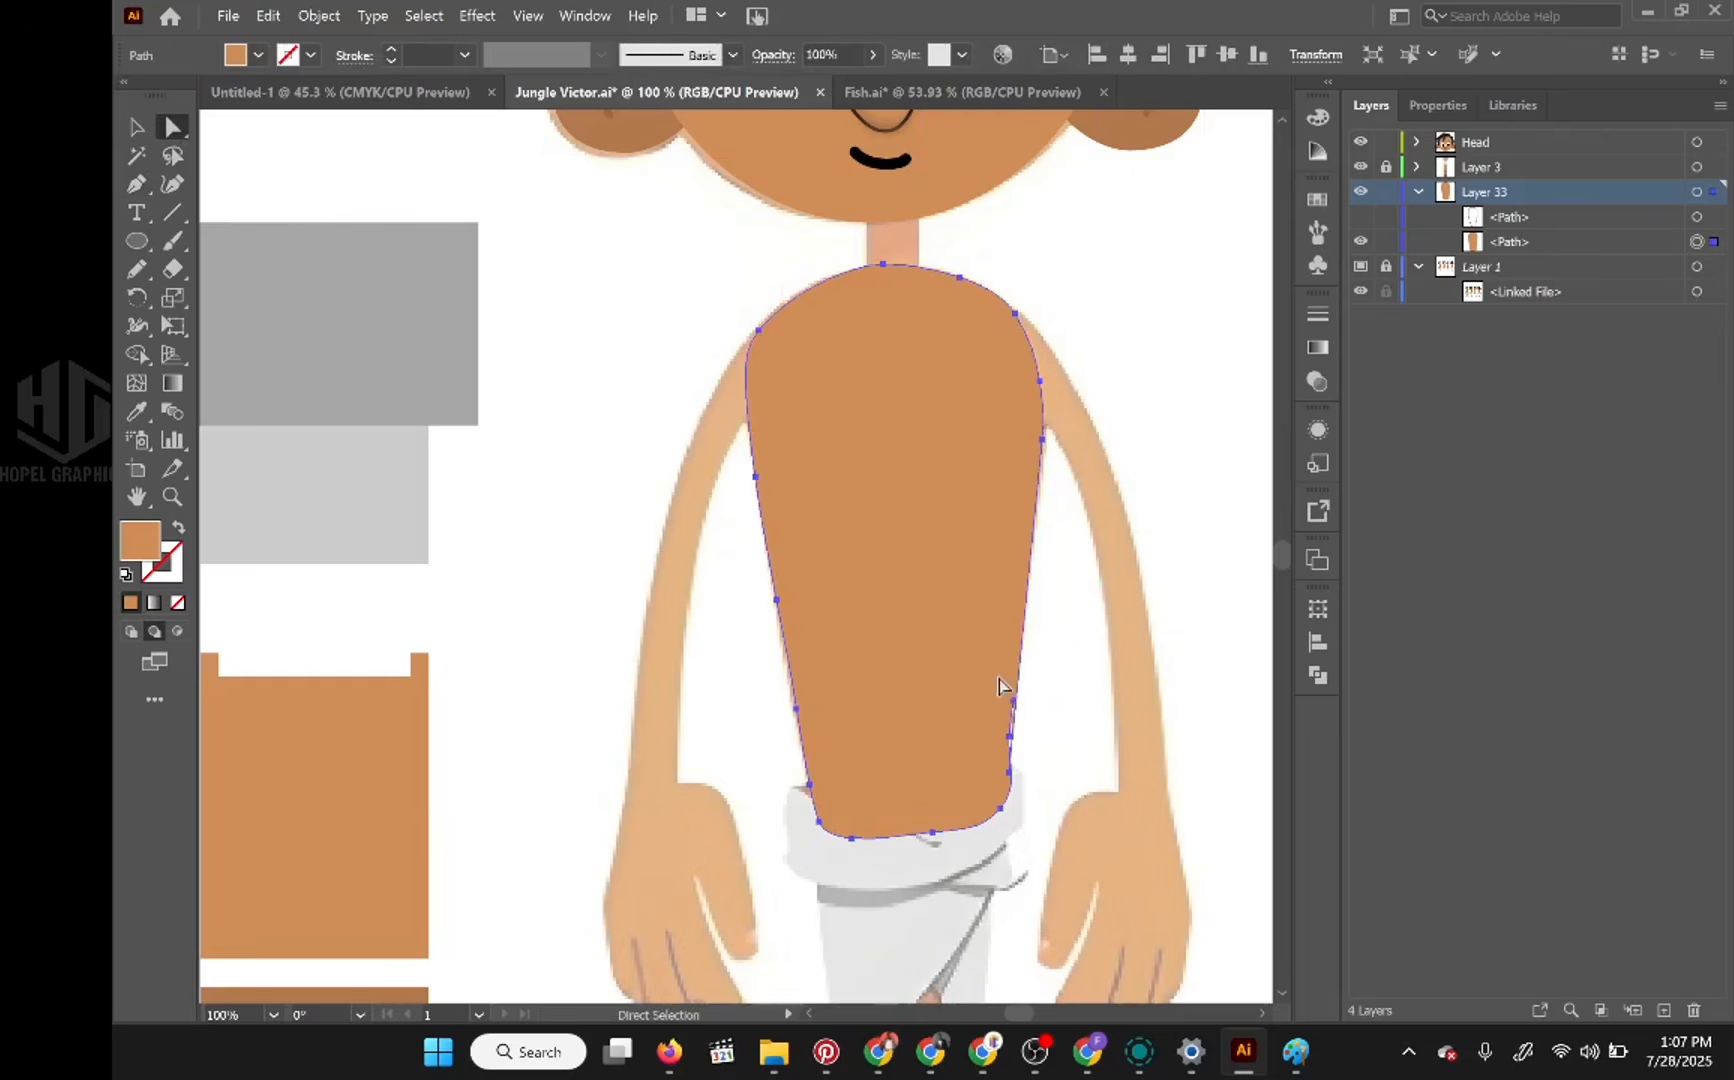
scroll(1043, 750, "up", 1)
scroll(1043, 752, "up", 2)
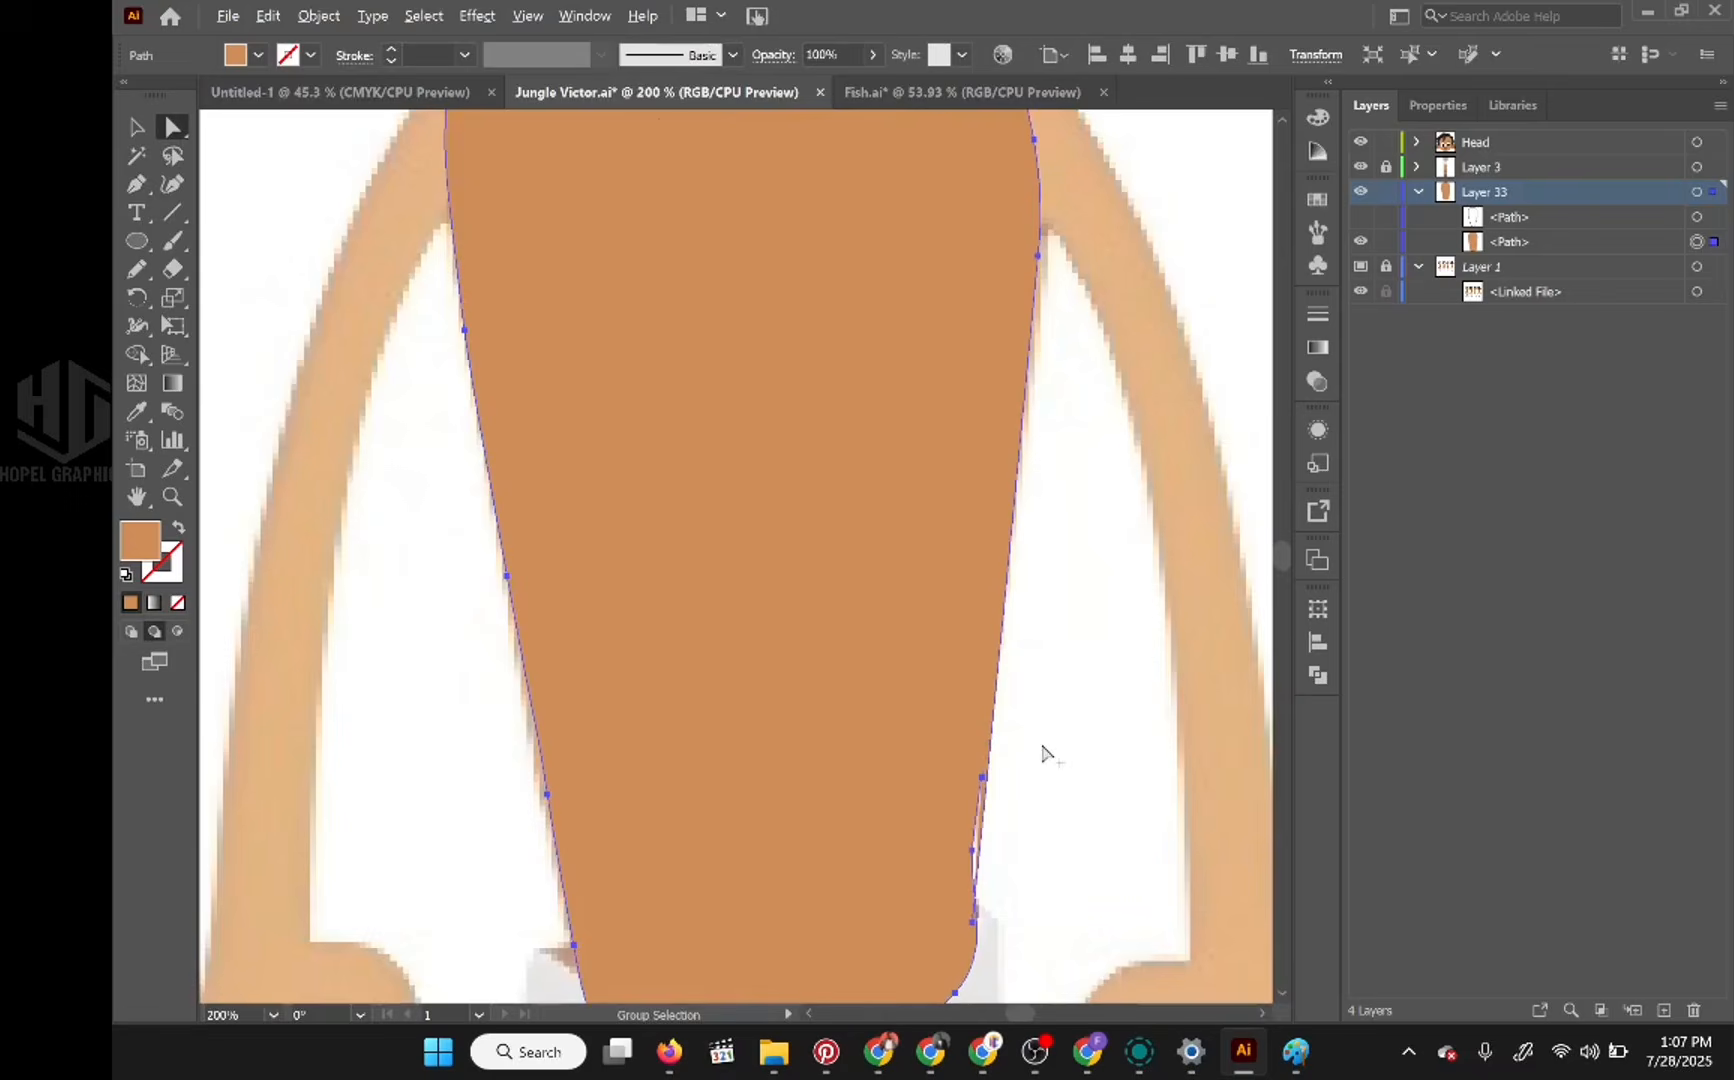
scroll(1040, 742, "up", 4)
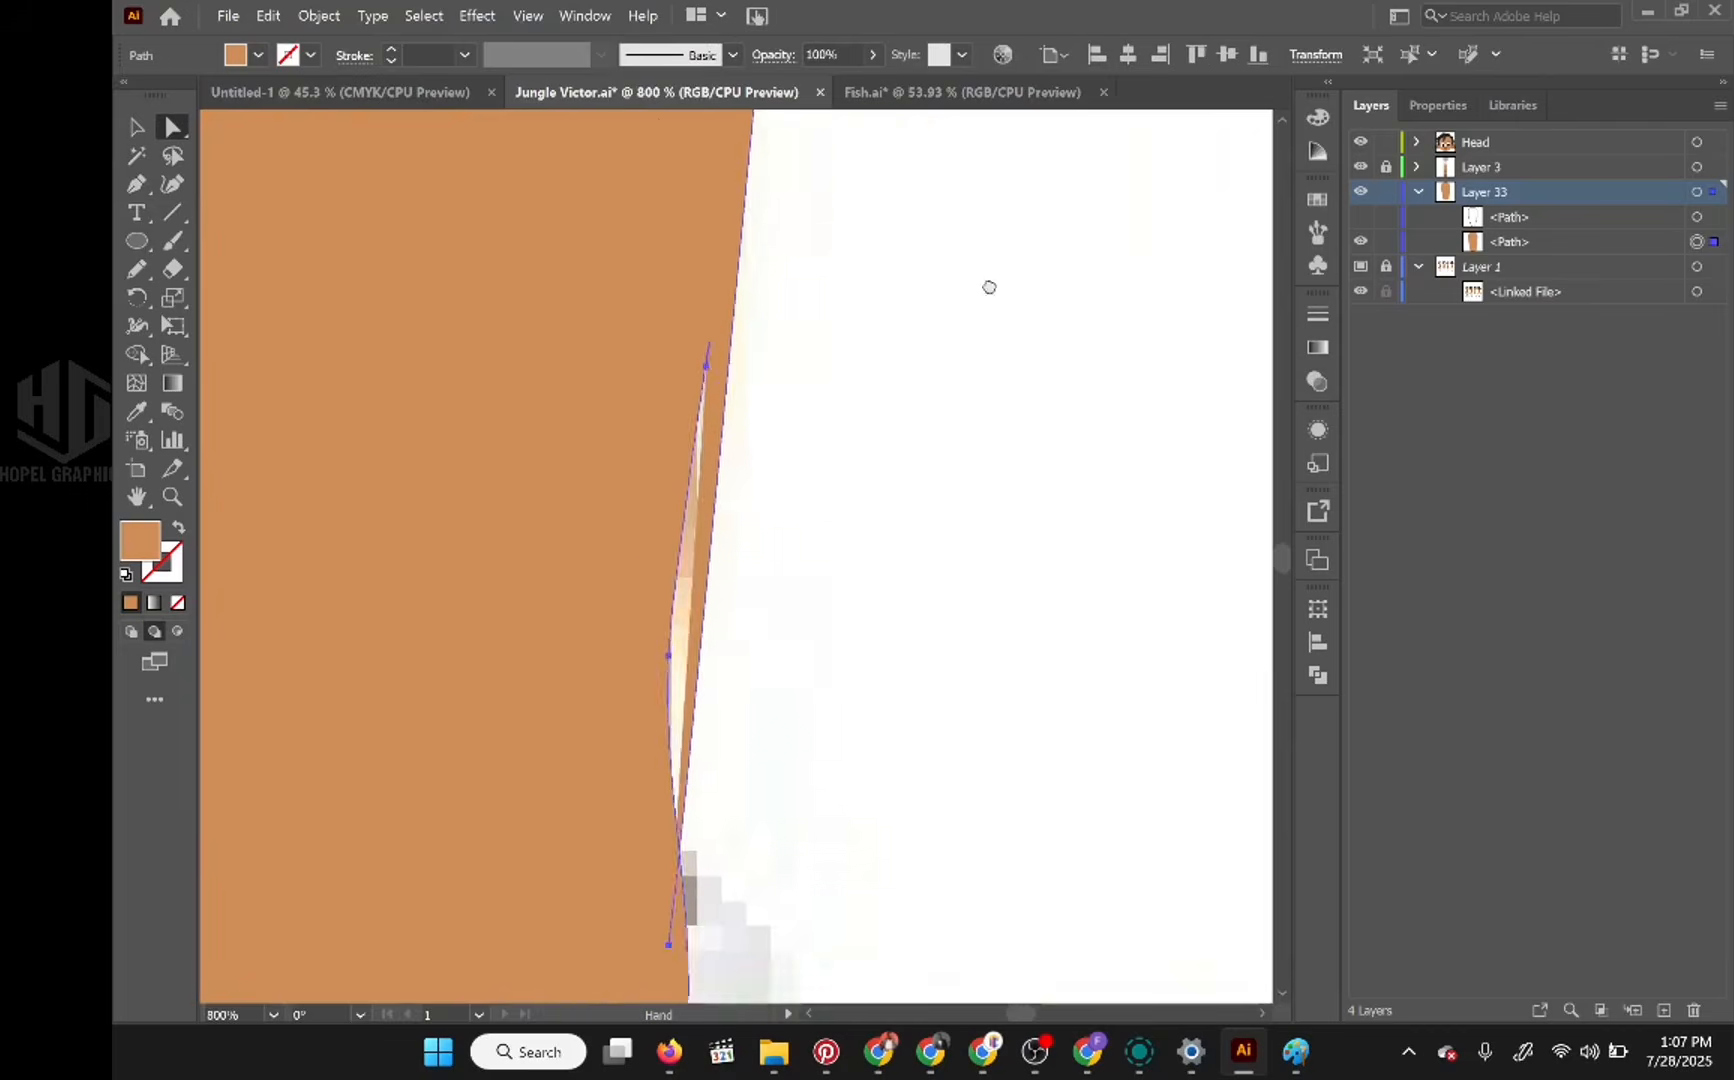
left_click(136, 160)
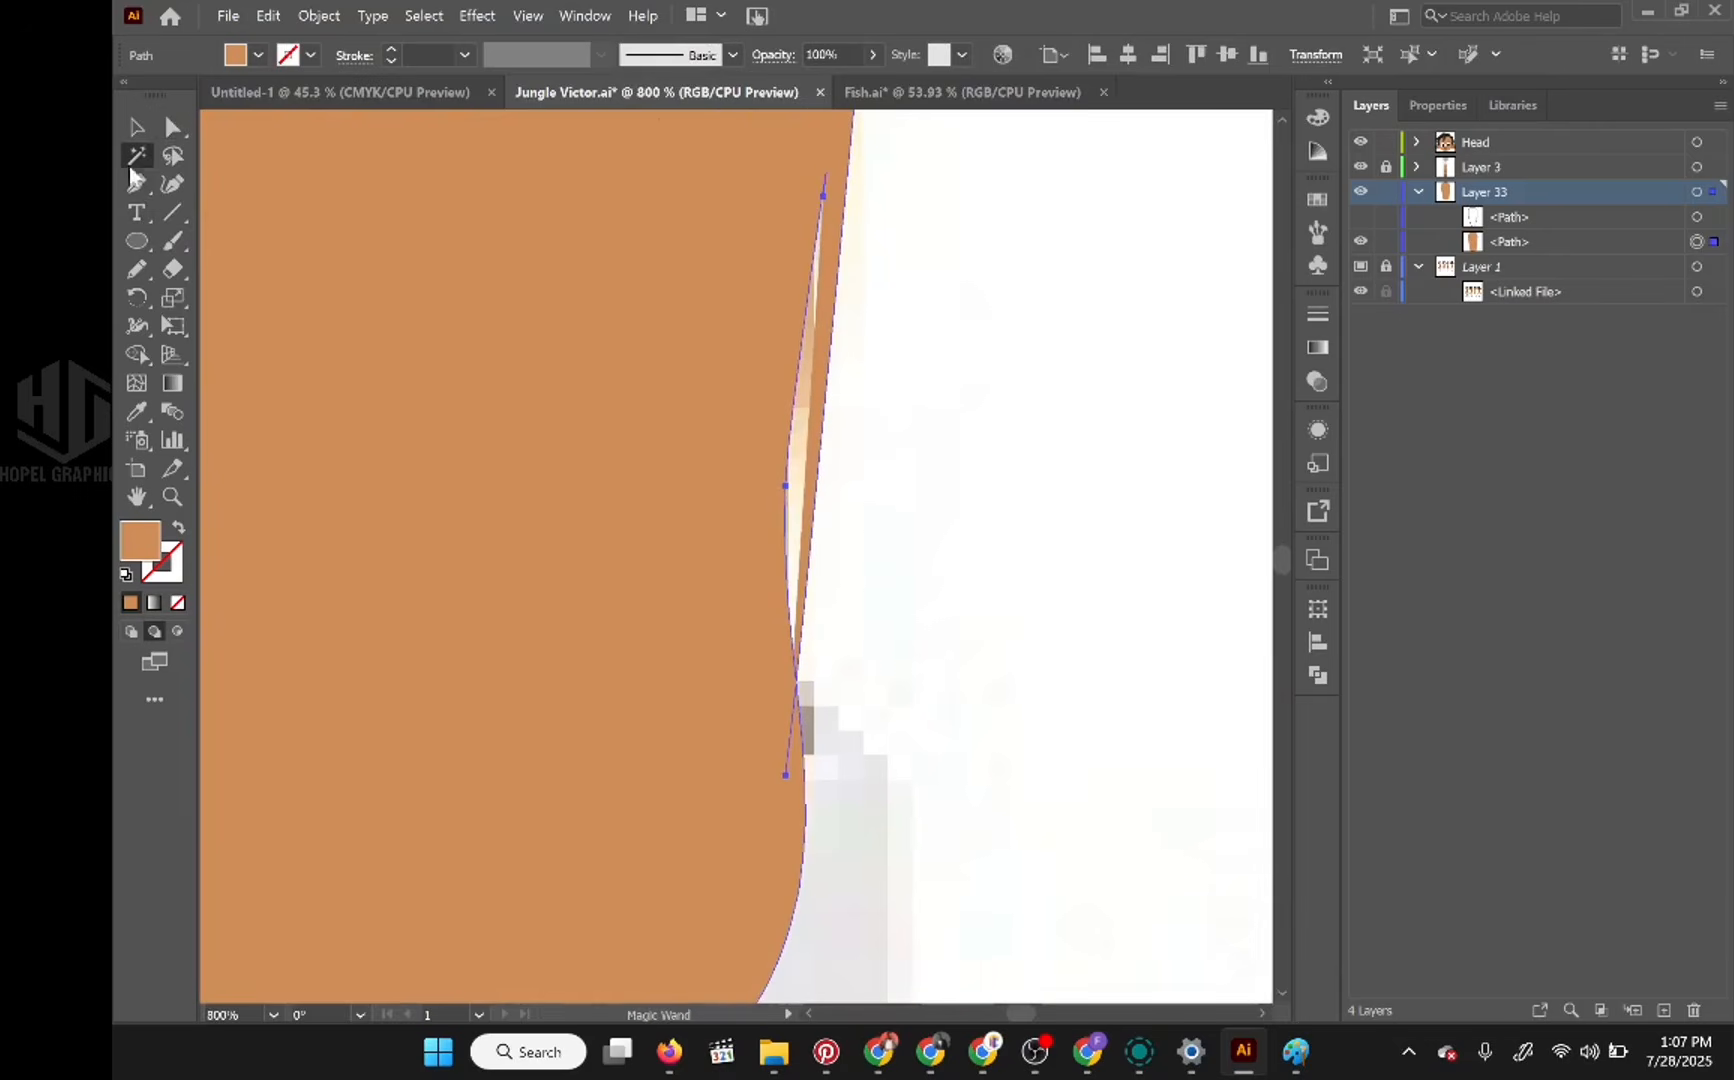
key("p")
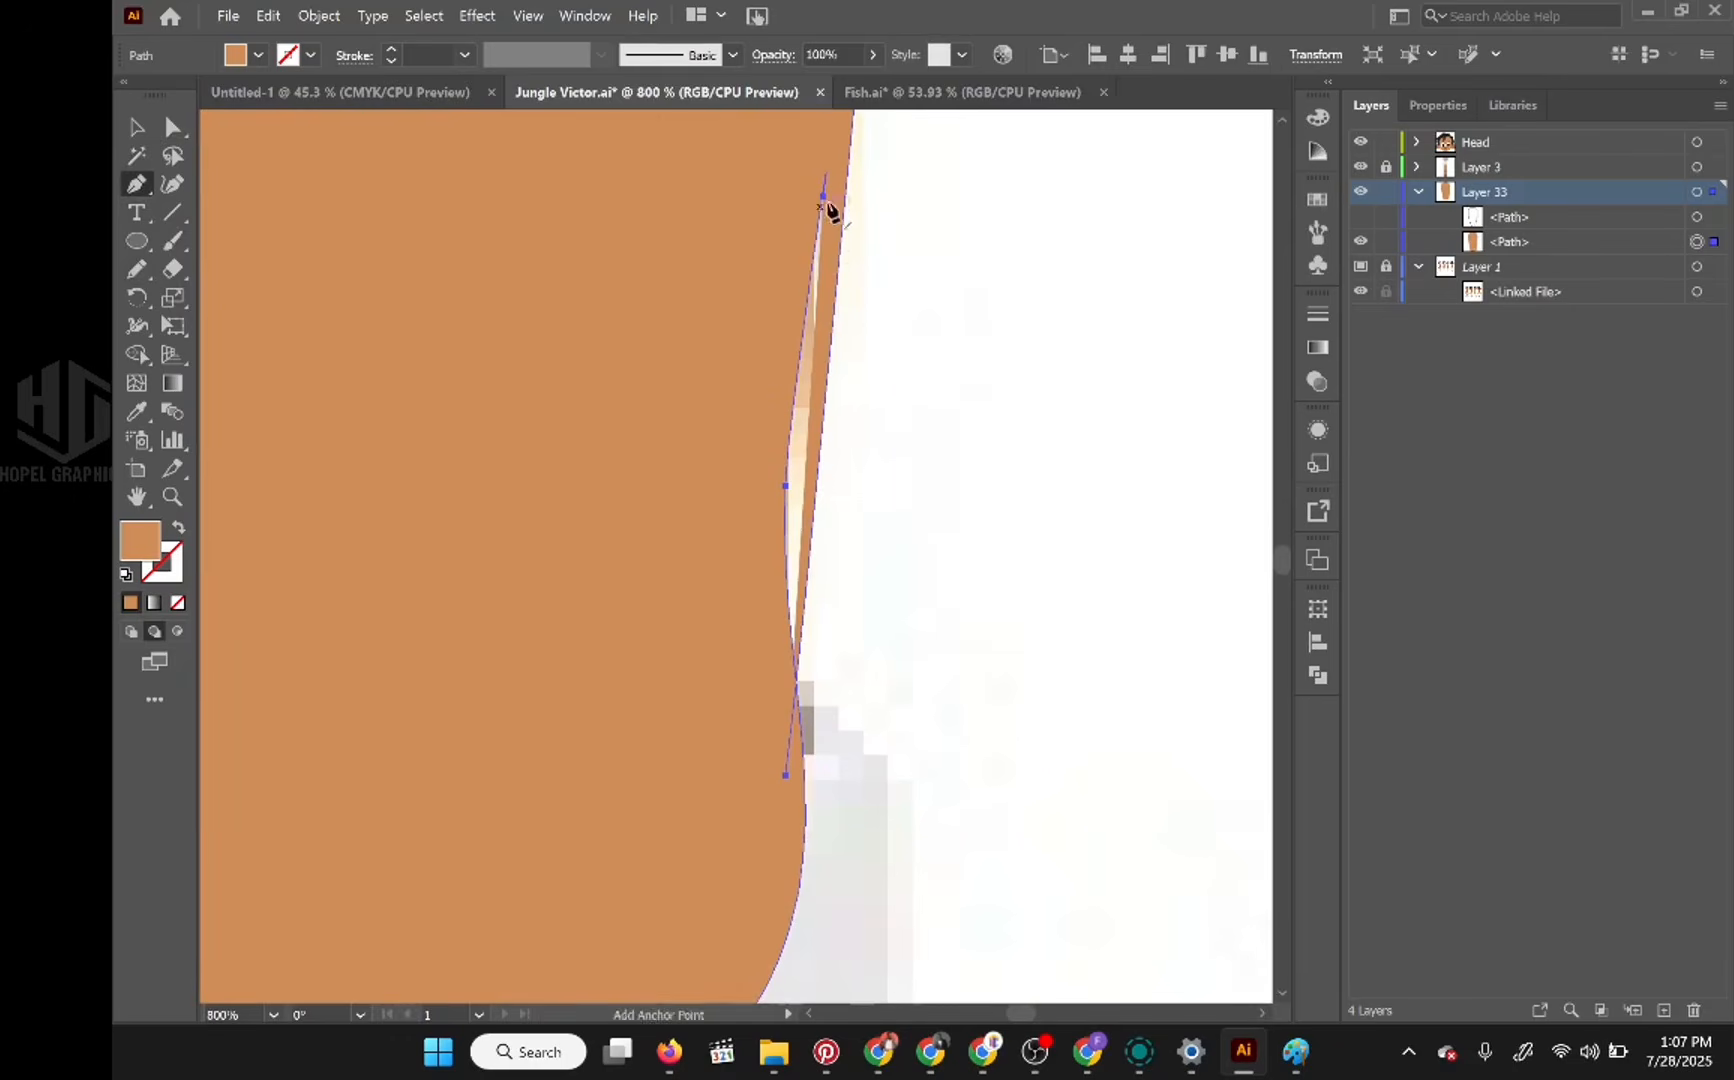
left_click_drag(824, 200, 822, 496)
key("ctrl+z")
left_click_drag(824, 198, 941, 645)
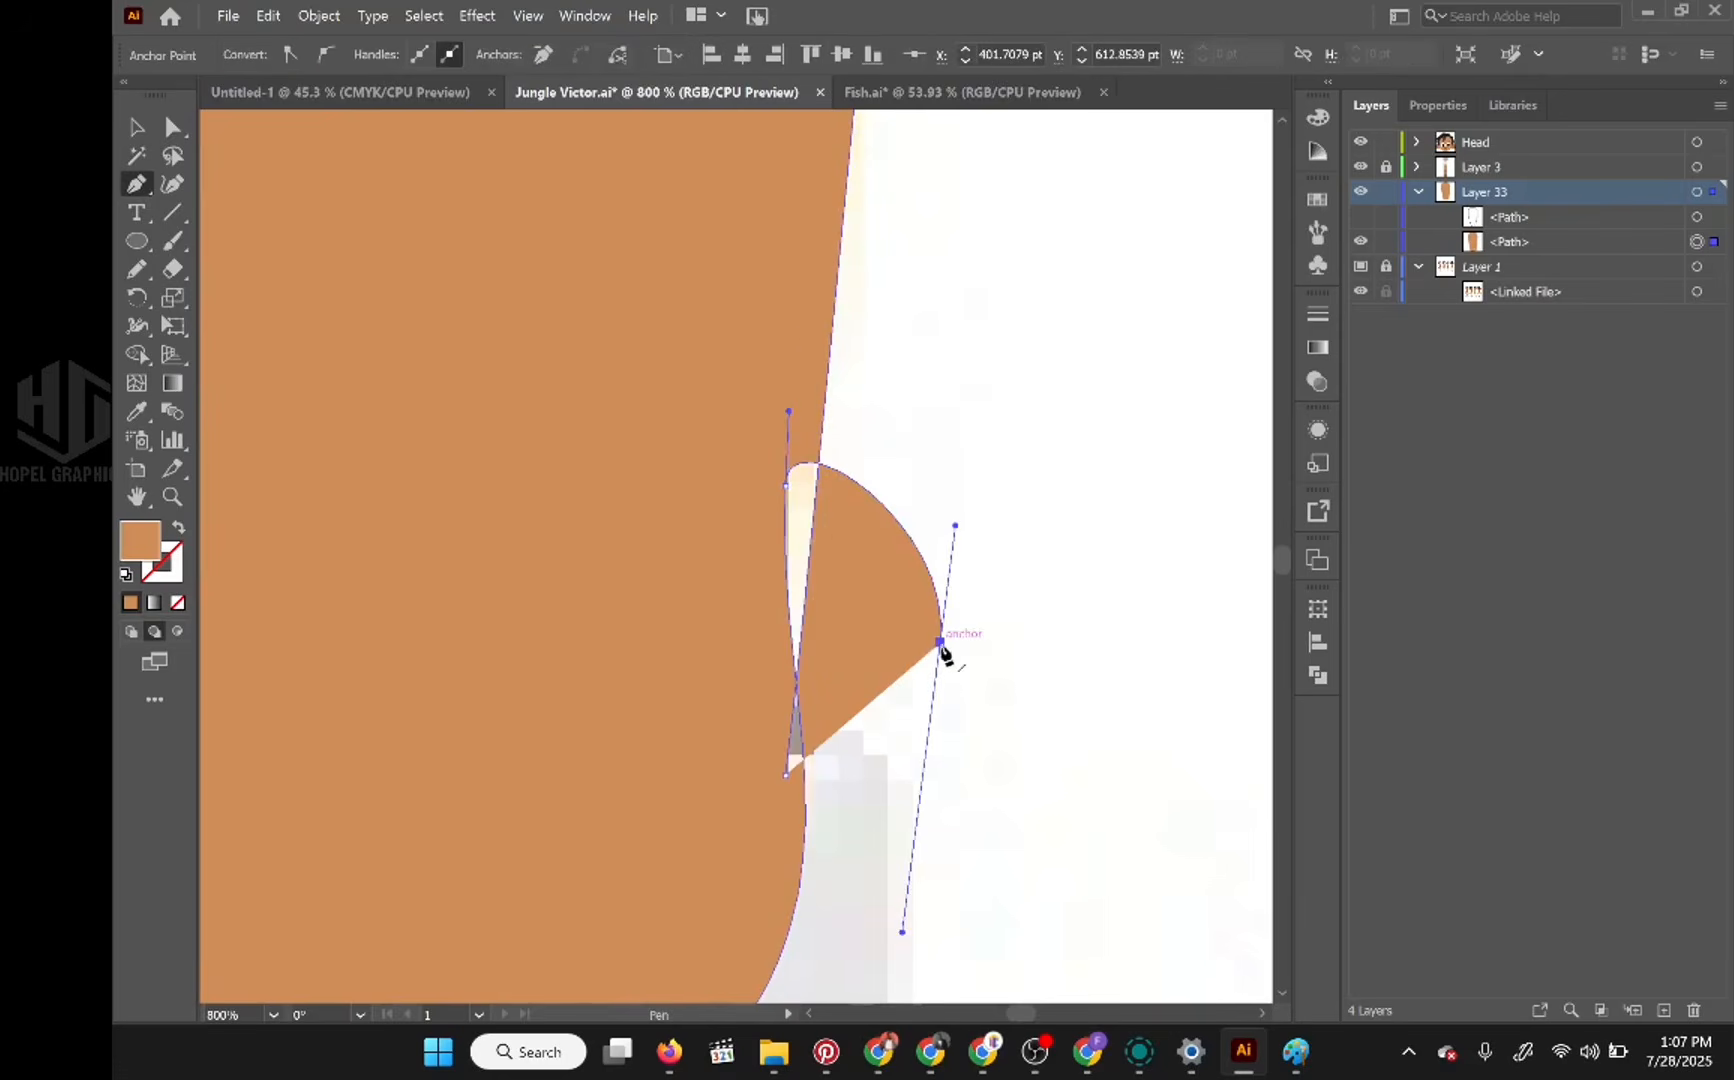
left_click(785, 486)
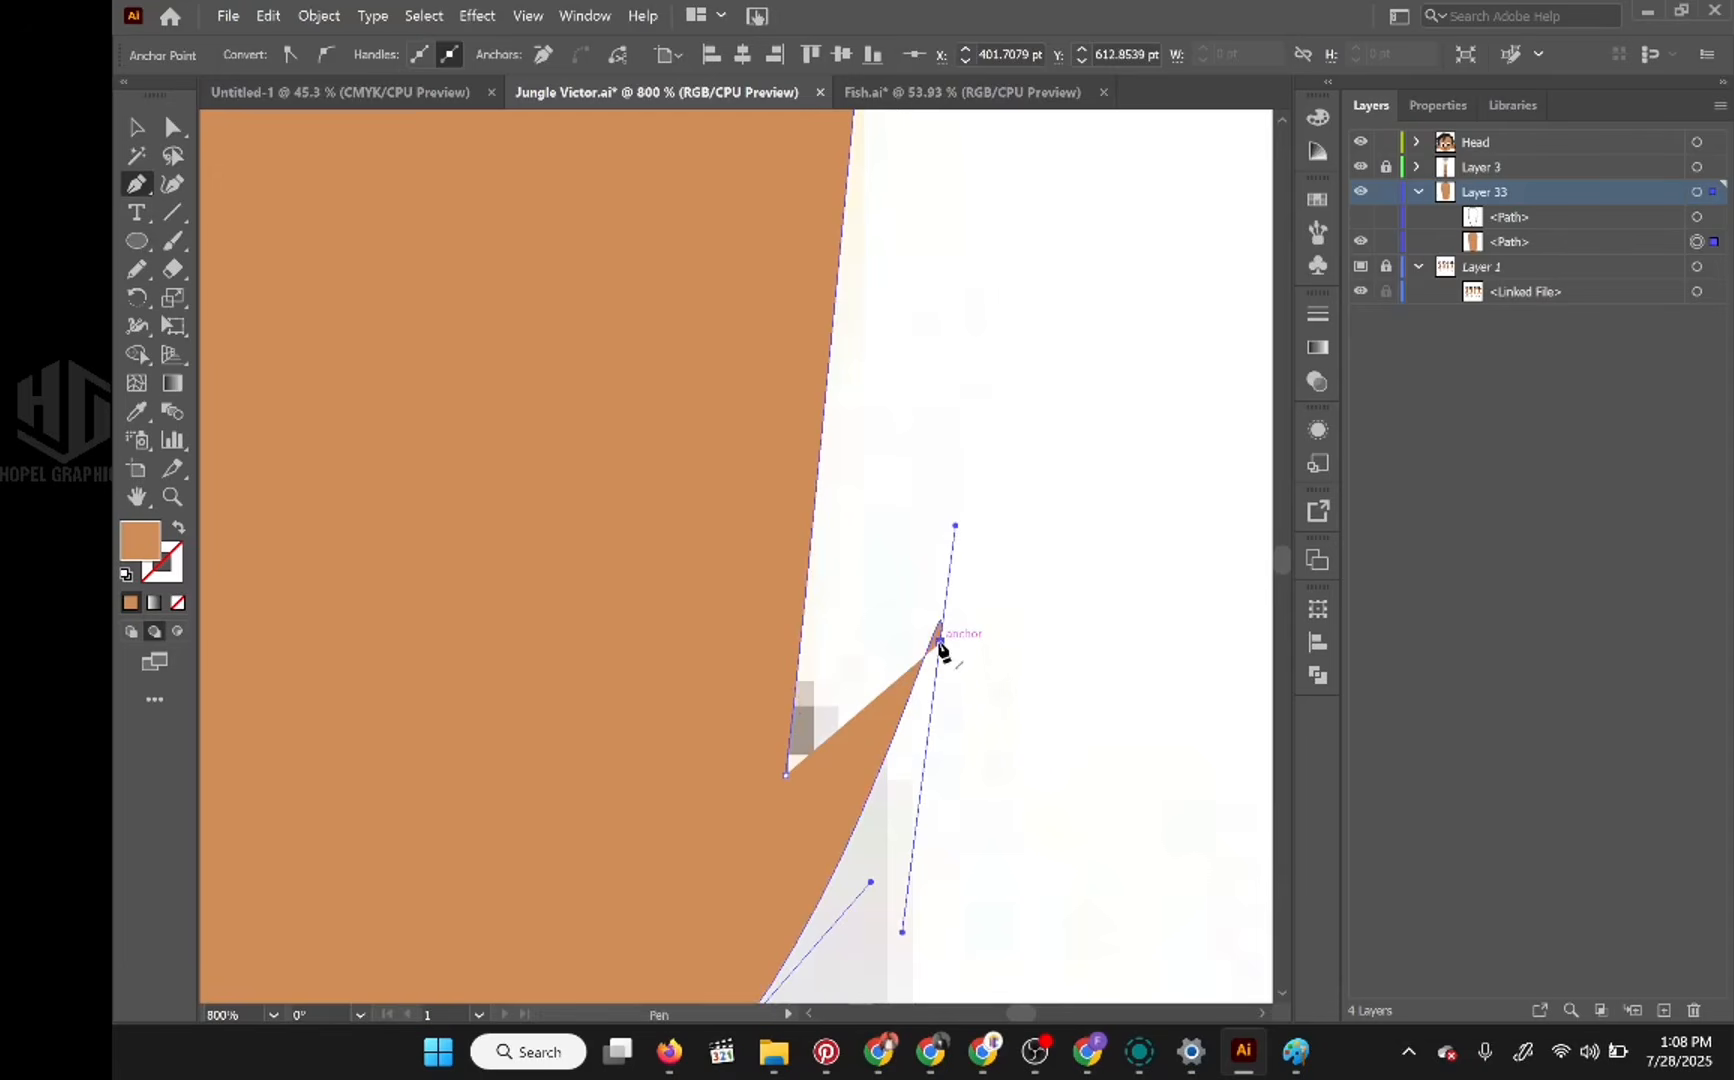
left_click_drag(940, 644, 764, 860)
left_click_drag(863, 775, 991, 332)
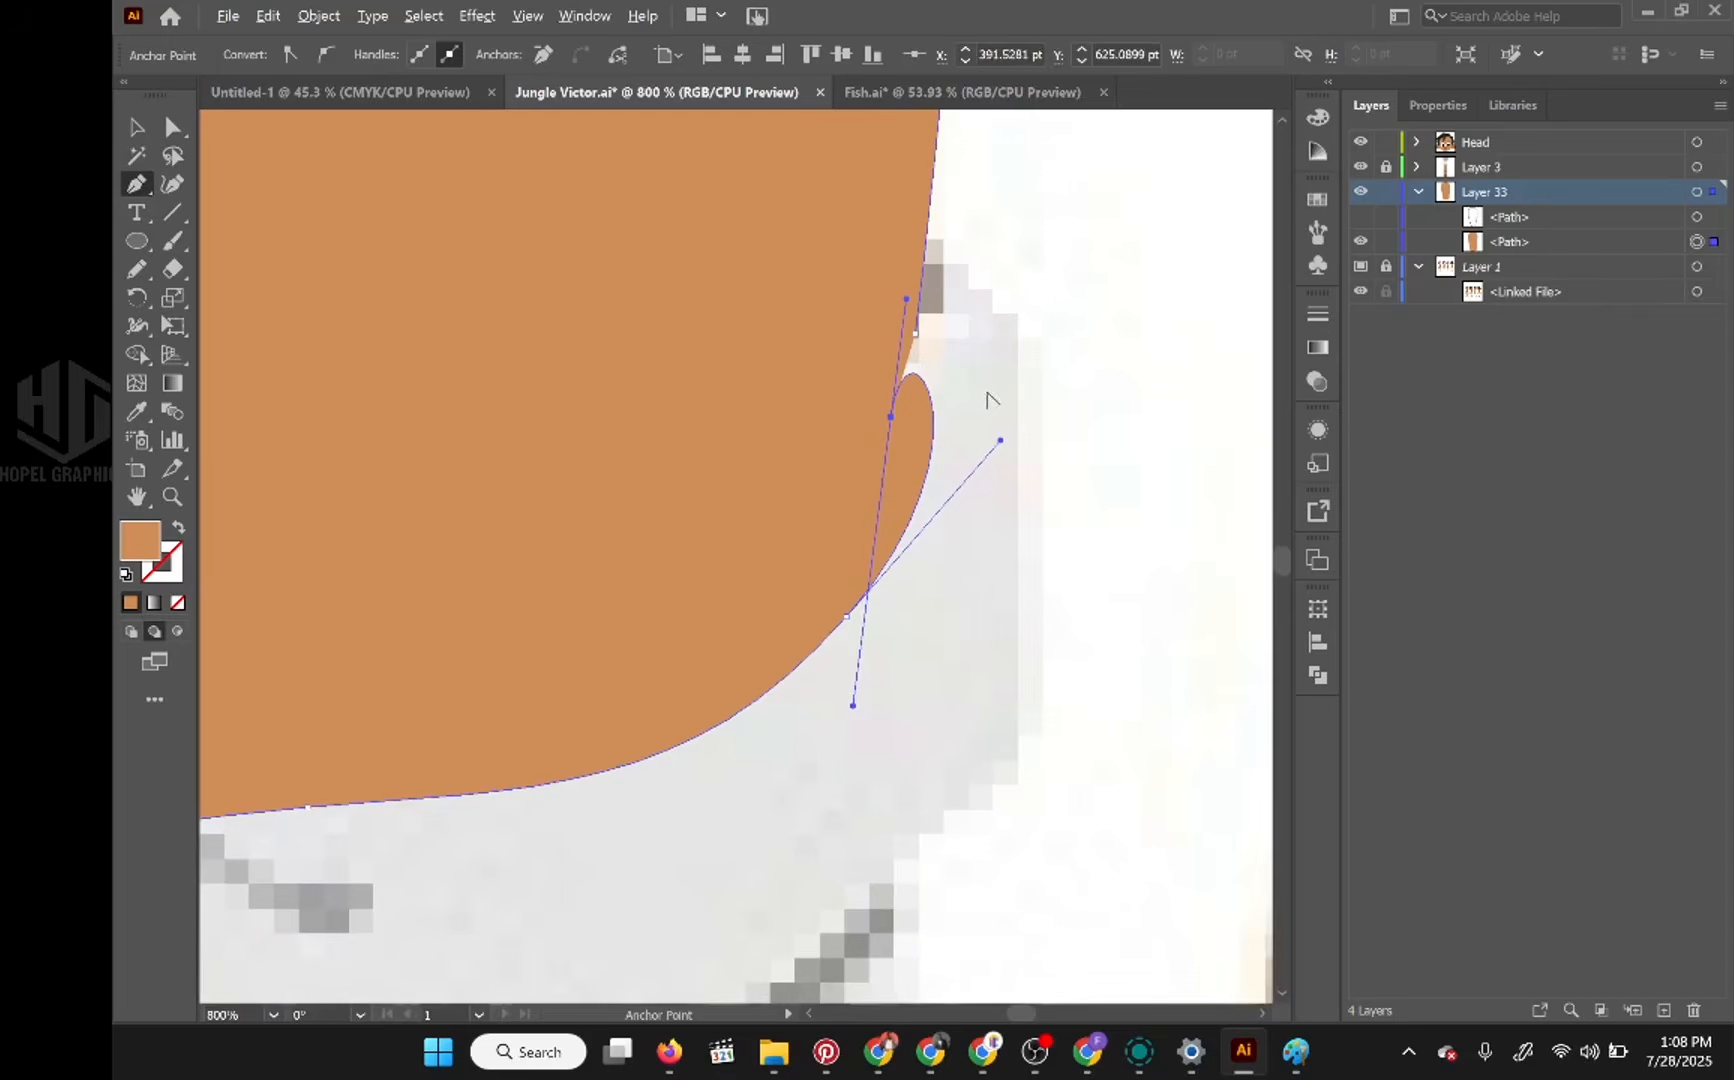
Step: Remove the remaining stray anchor at the torso's lower right corner, reconnect the outline and adjust its curve into a clean rounded corner
scroll(987, 397, "down", 2)
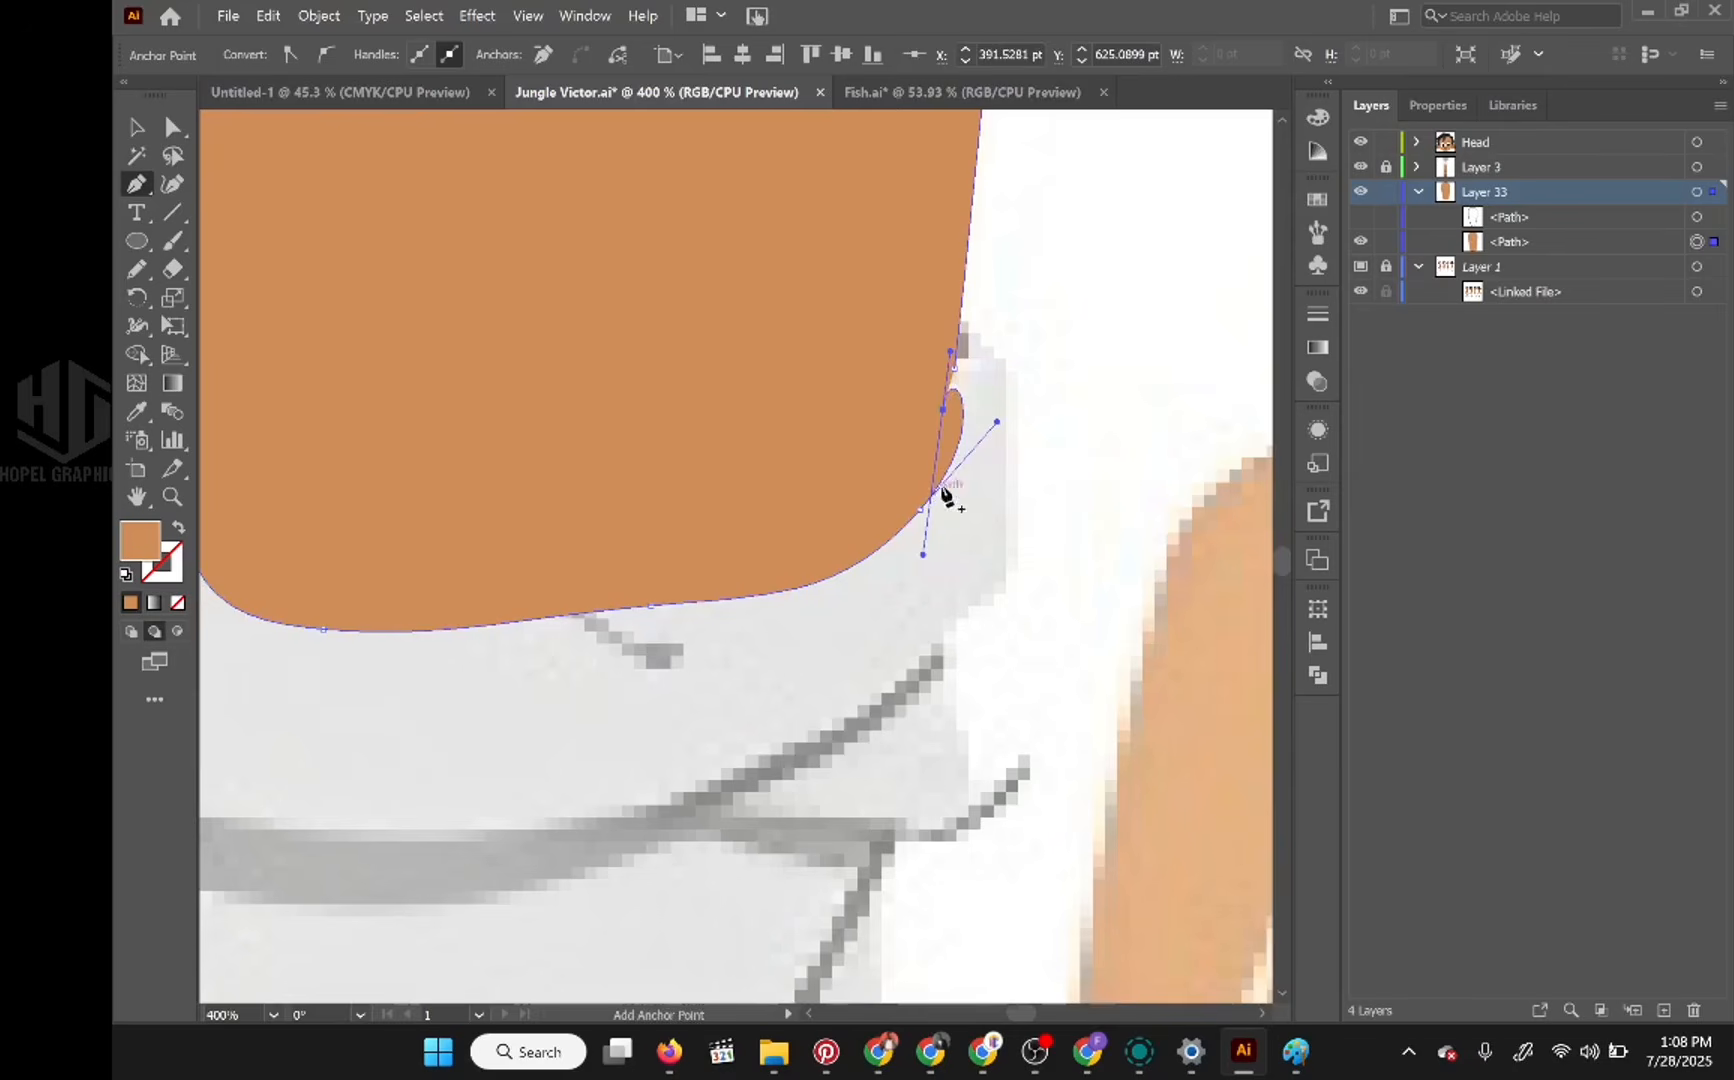
left_click(943, 409, "alt")
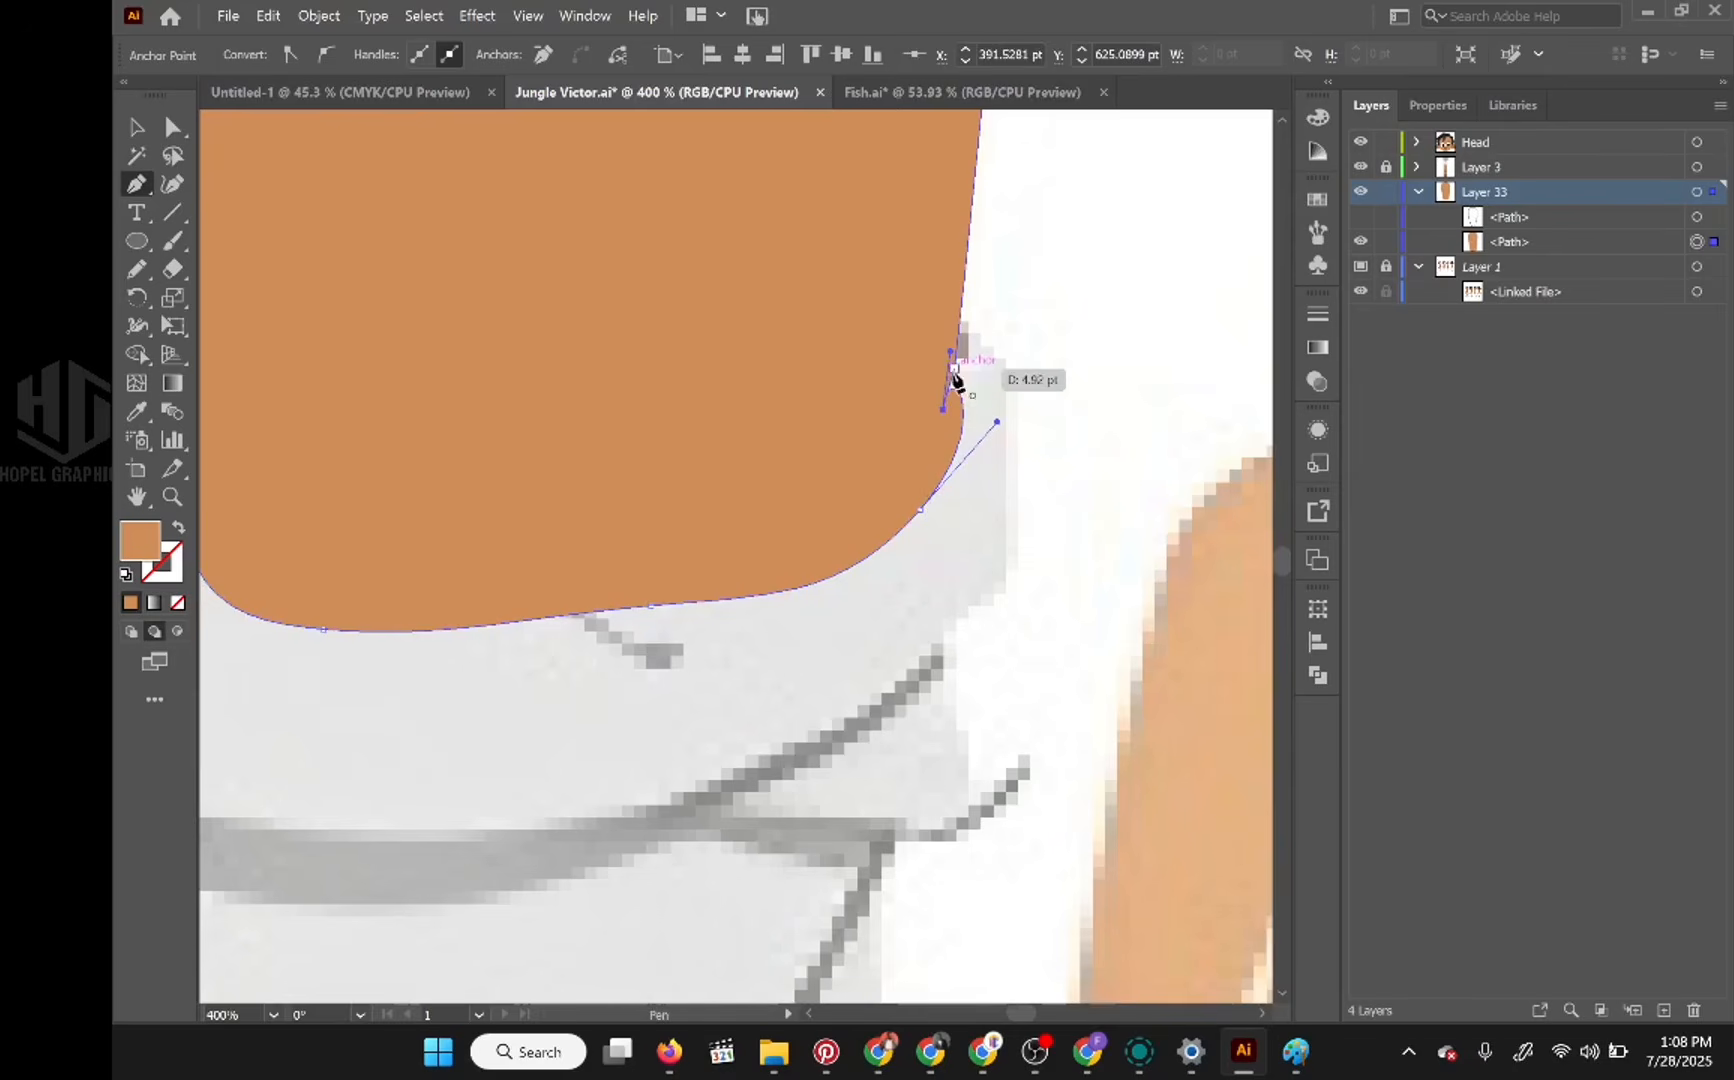
left_click(954, 369)
left_click(943, 409)
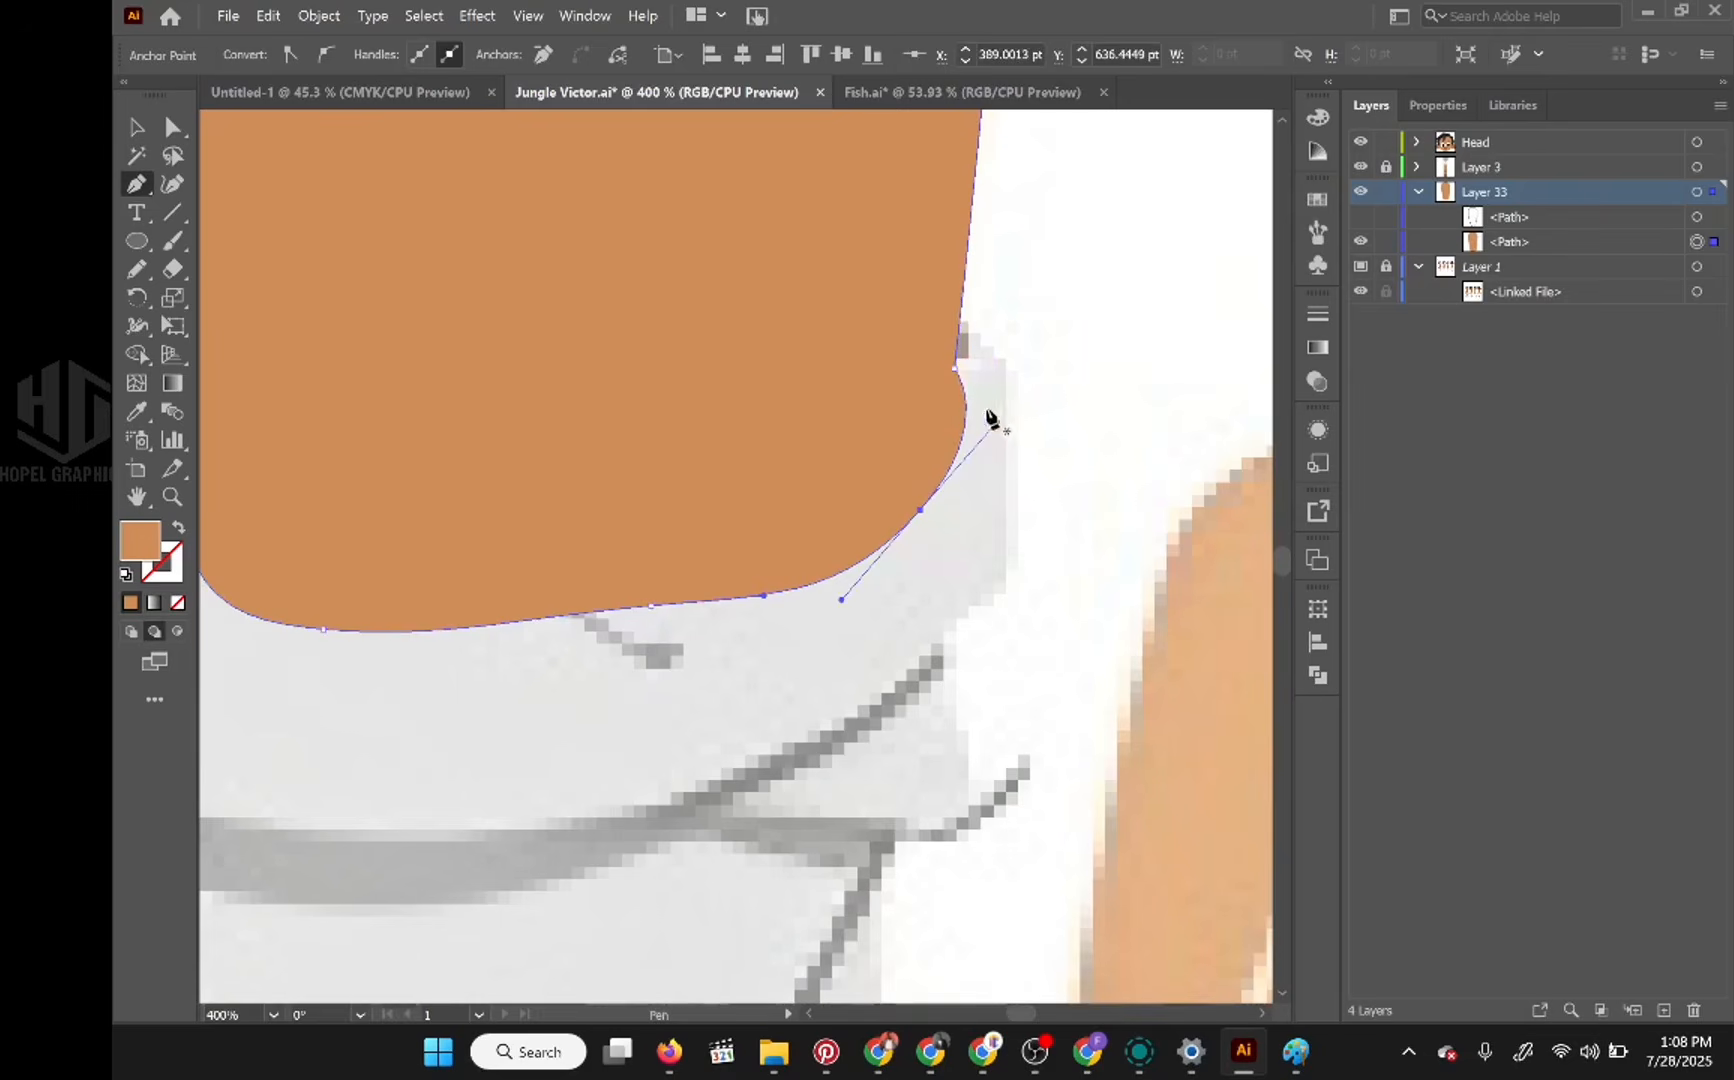
left_click_drag(967, 426, 956, 436)
left_click_drag(866, 616, 889, 565)
scroll(986, 453, "down", 2)
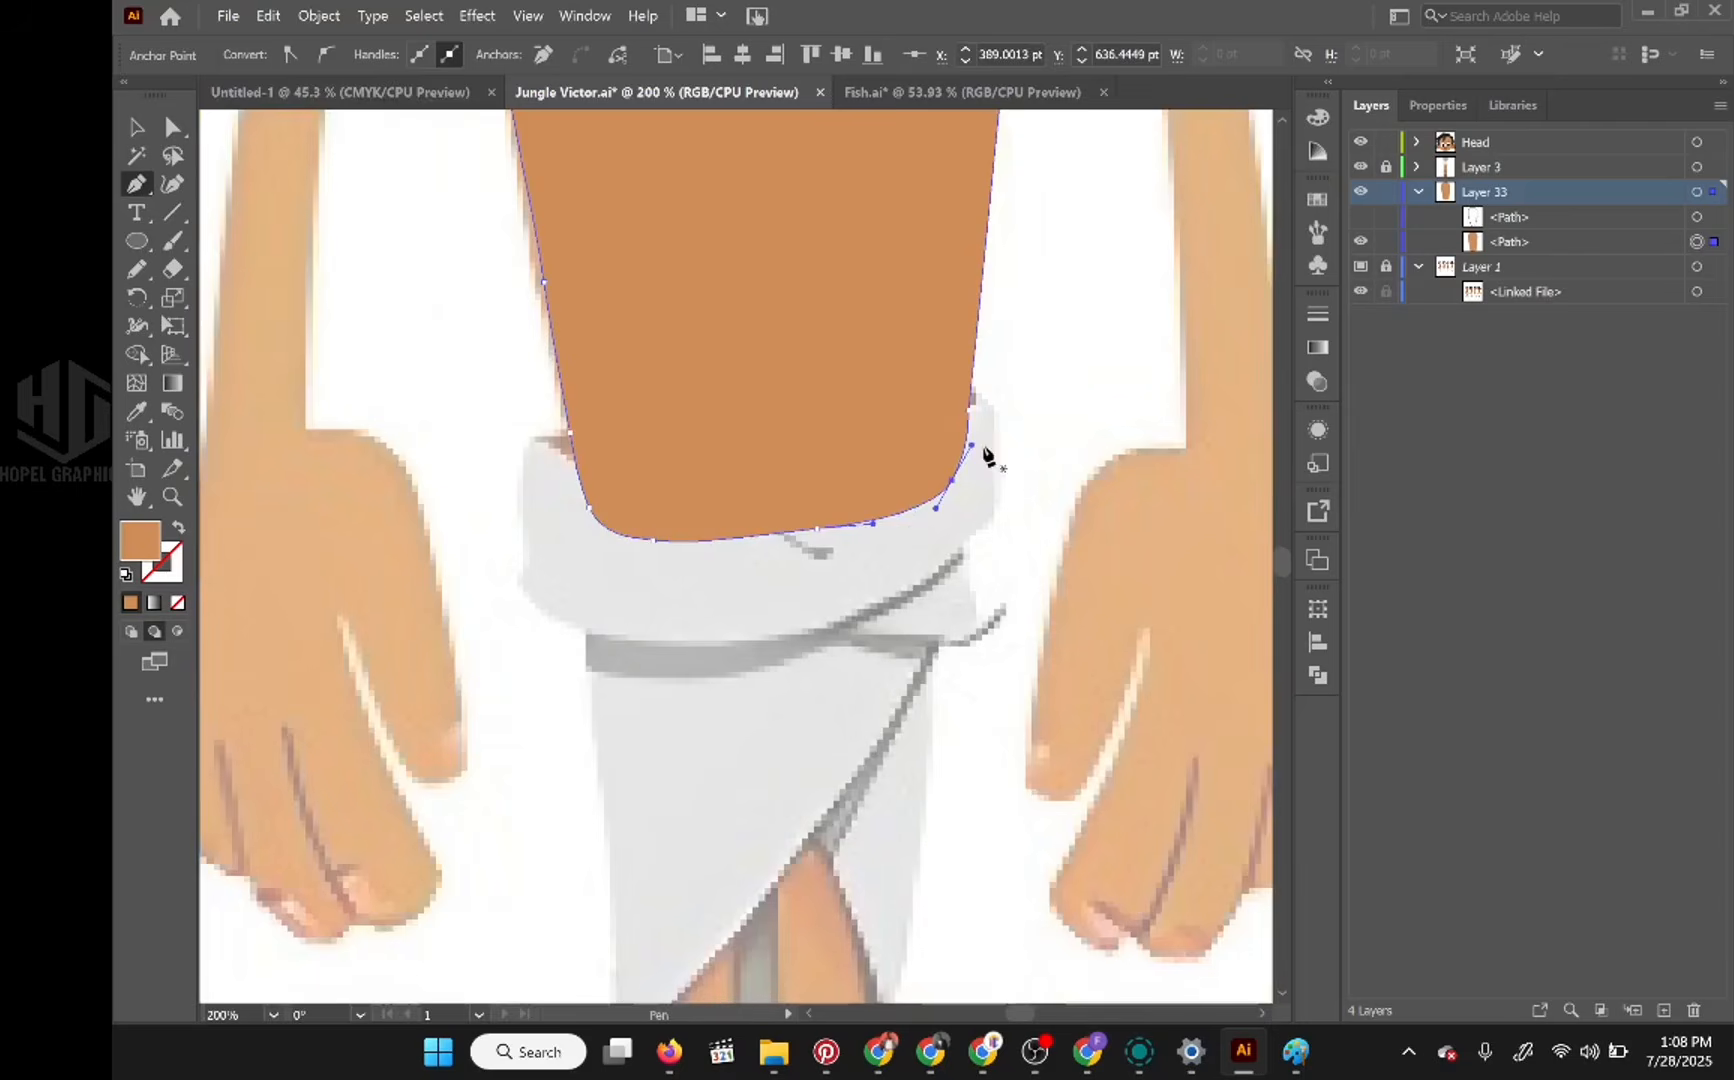
left_click_drag(1012, 405, 970, 801)
scroll(972, 712, "down", 1)
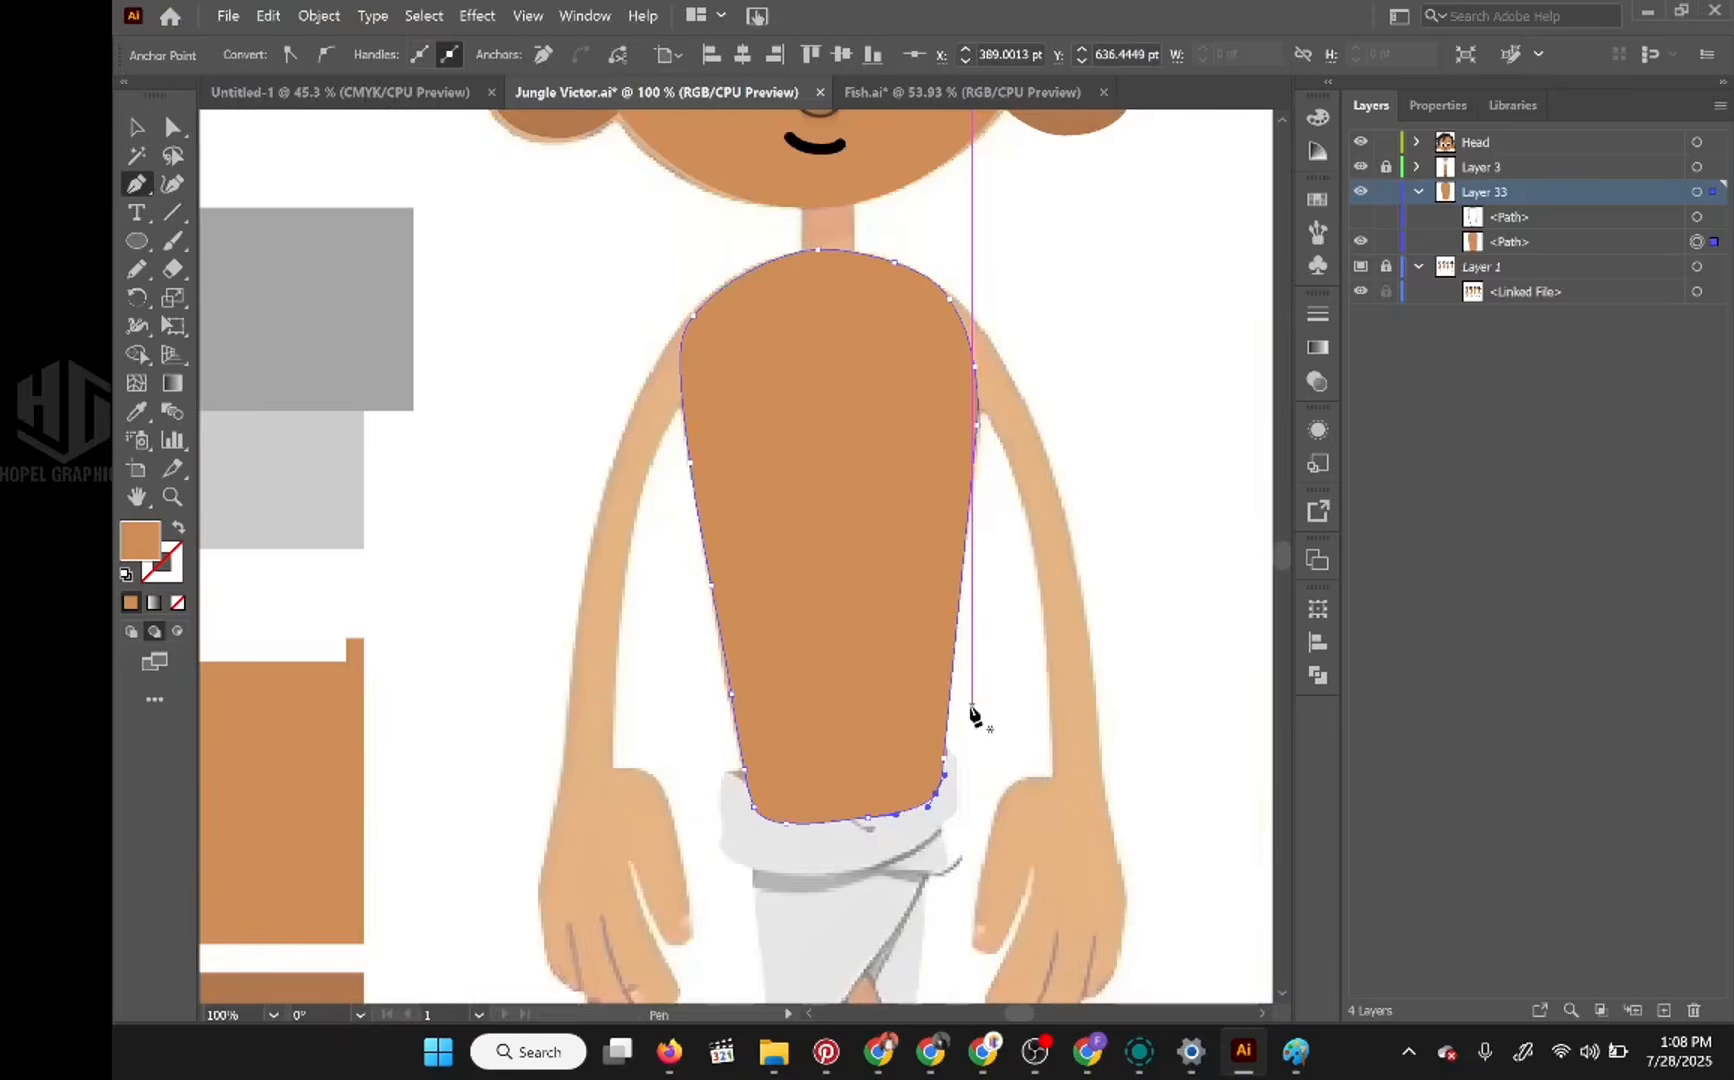
scroll(970, 700, "up", 1)
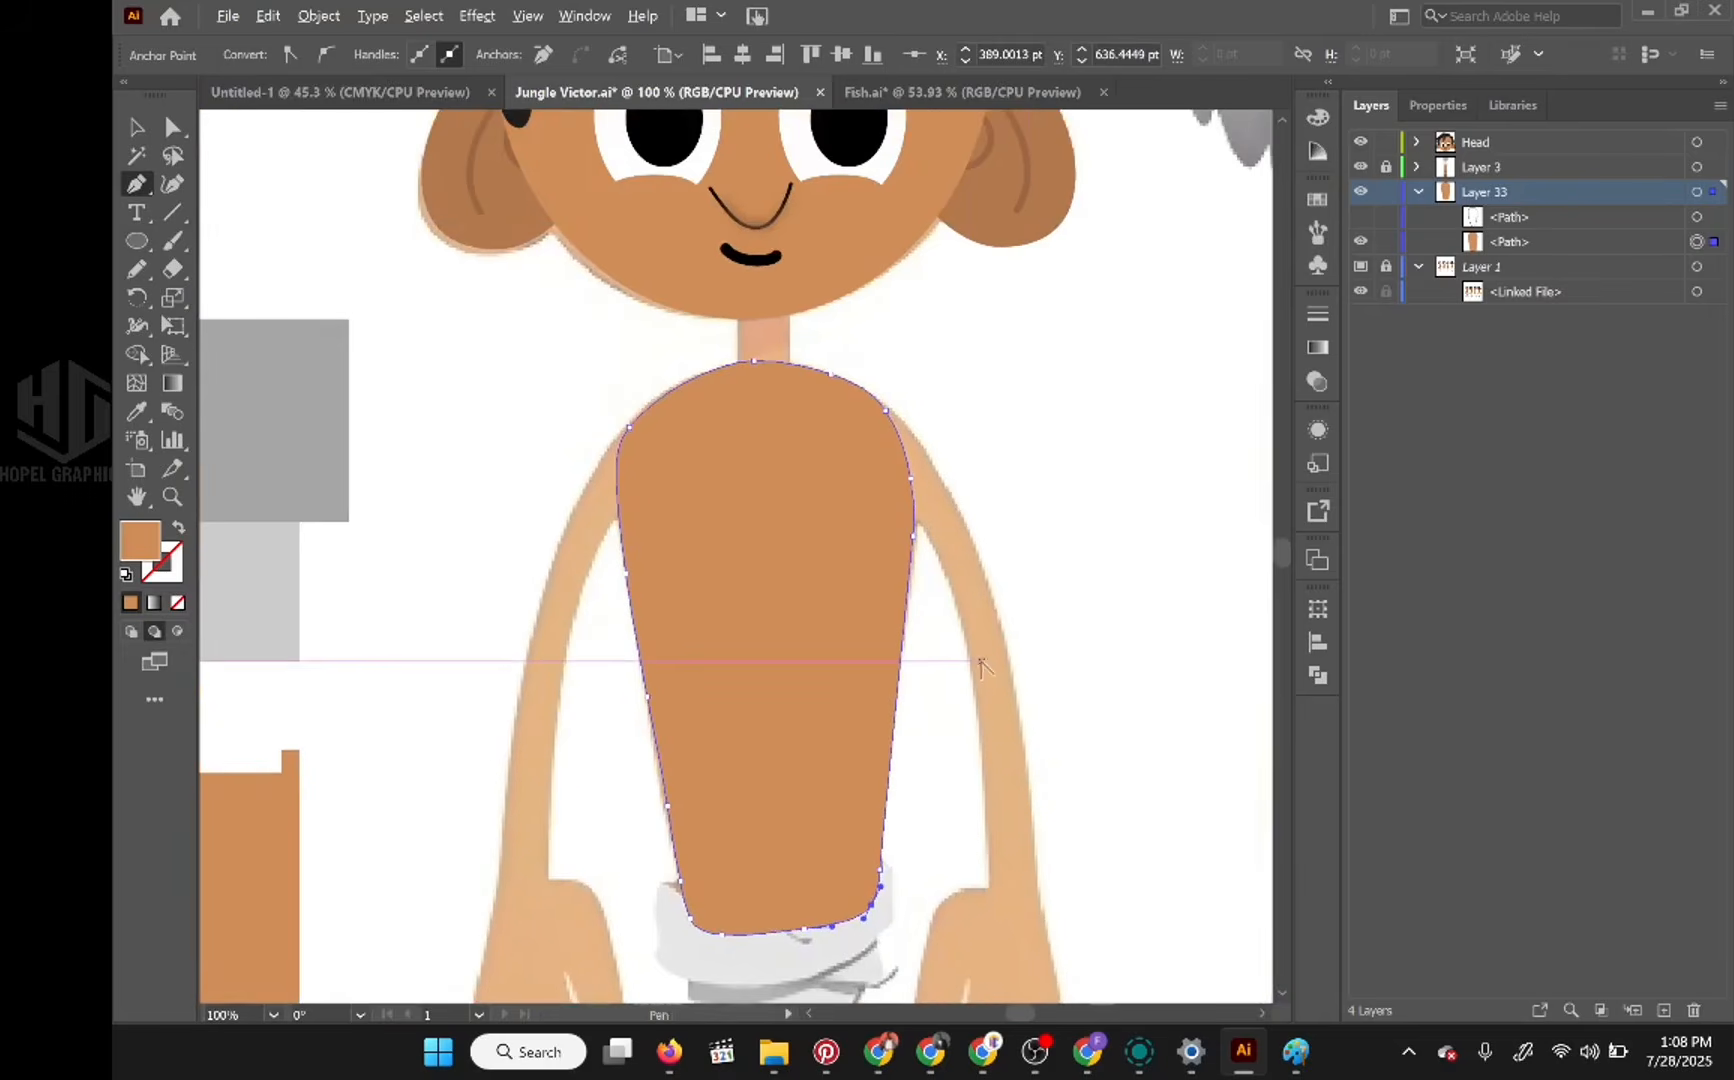
scroll(998, 666, "down", 1)
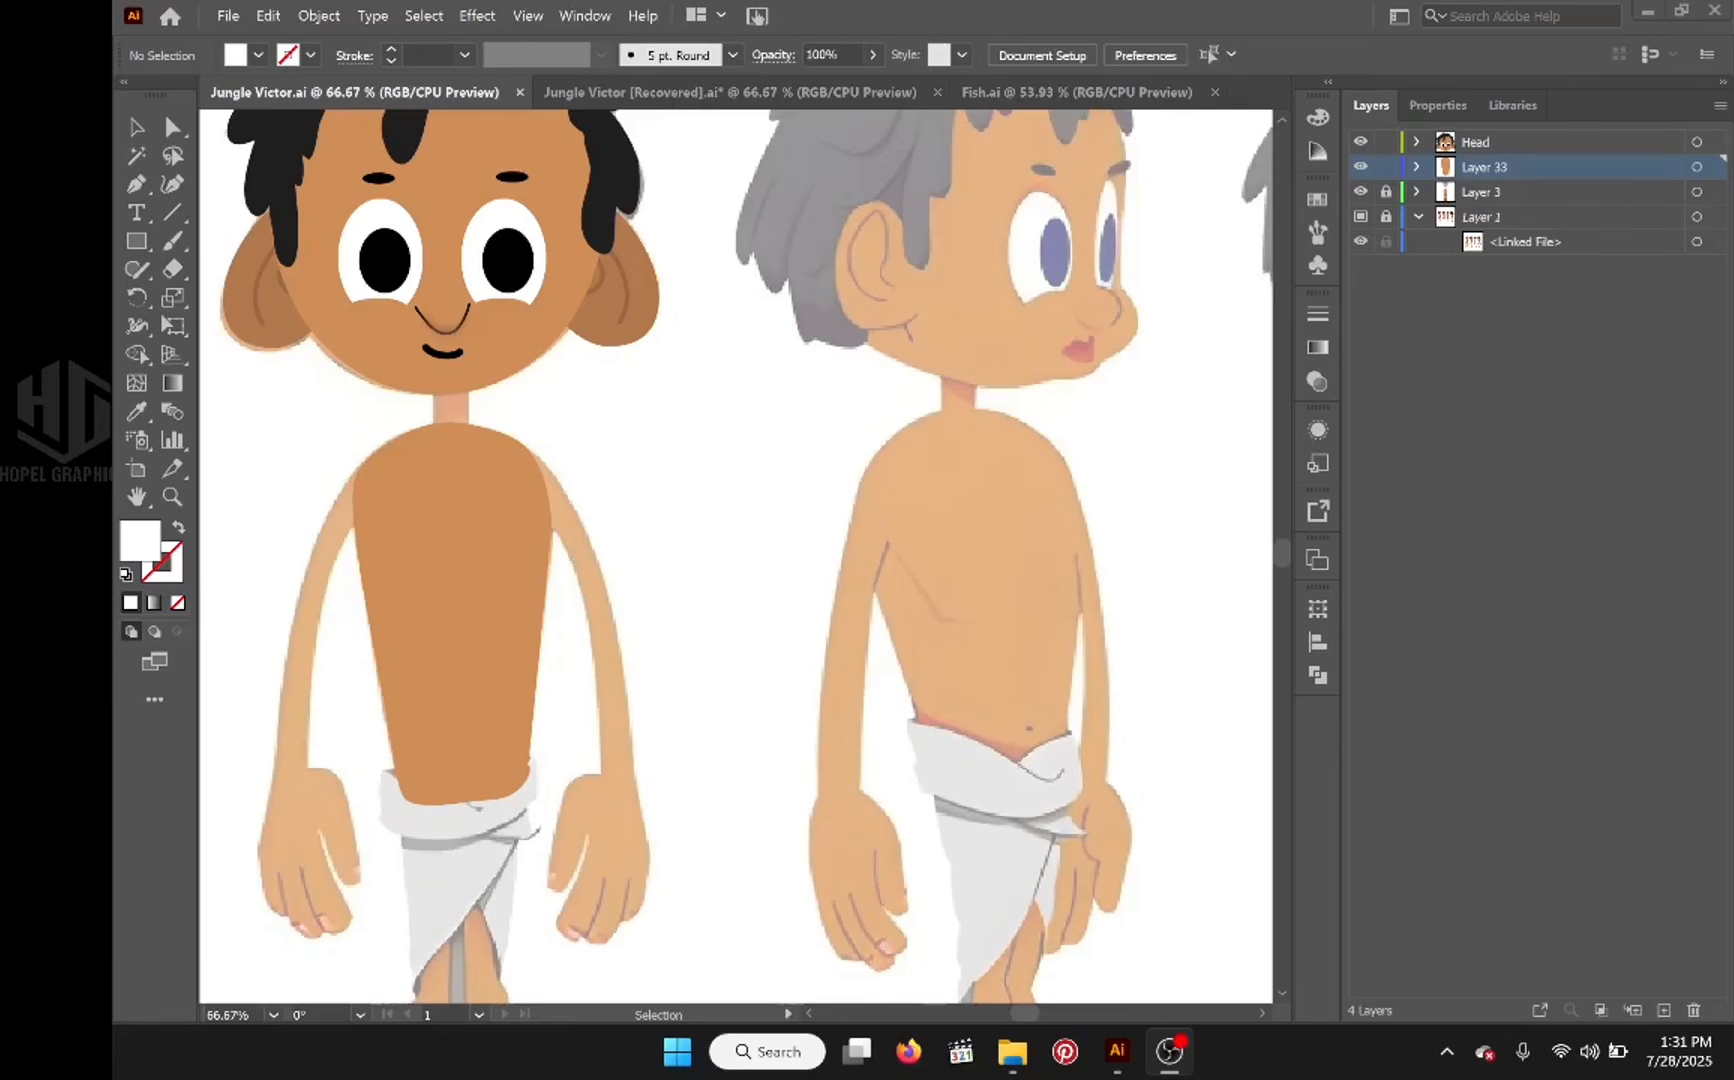
Step: Rename the layer holding the body shape as Torso
left_click(403, 515)
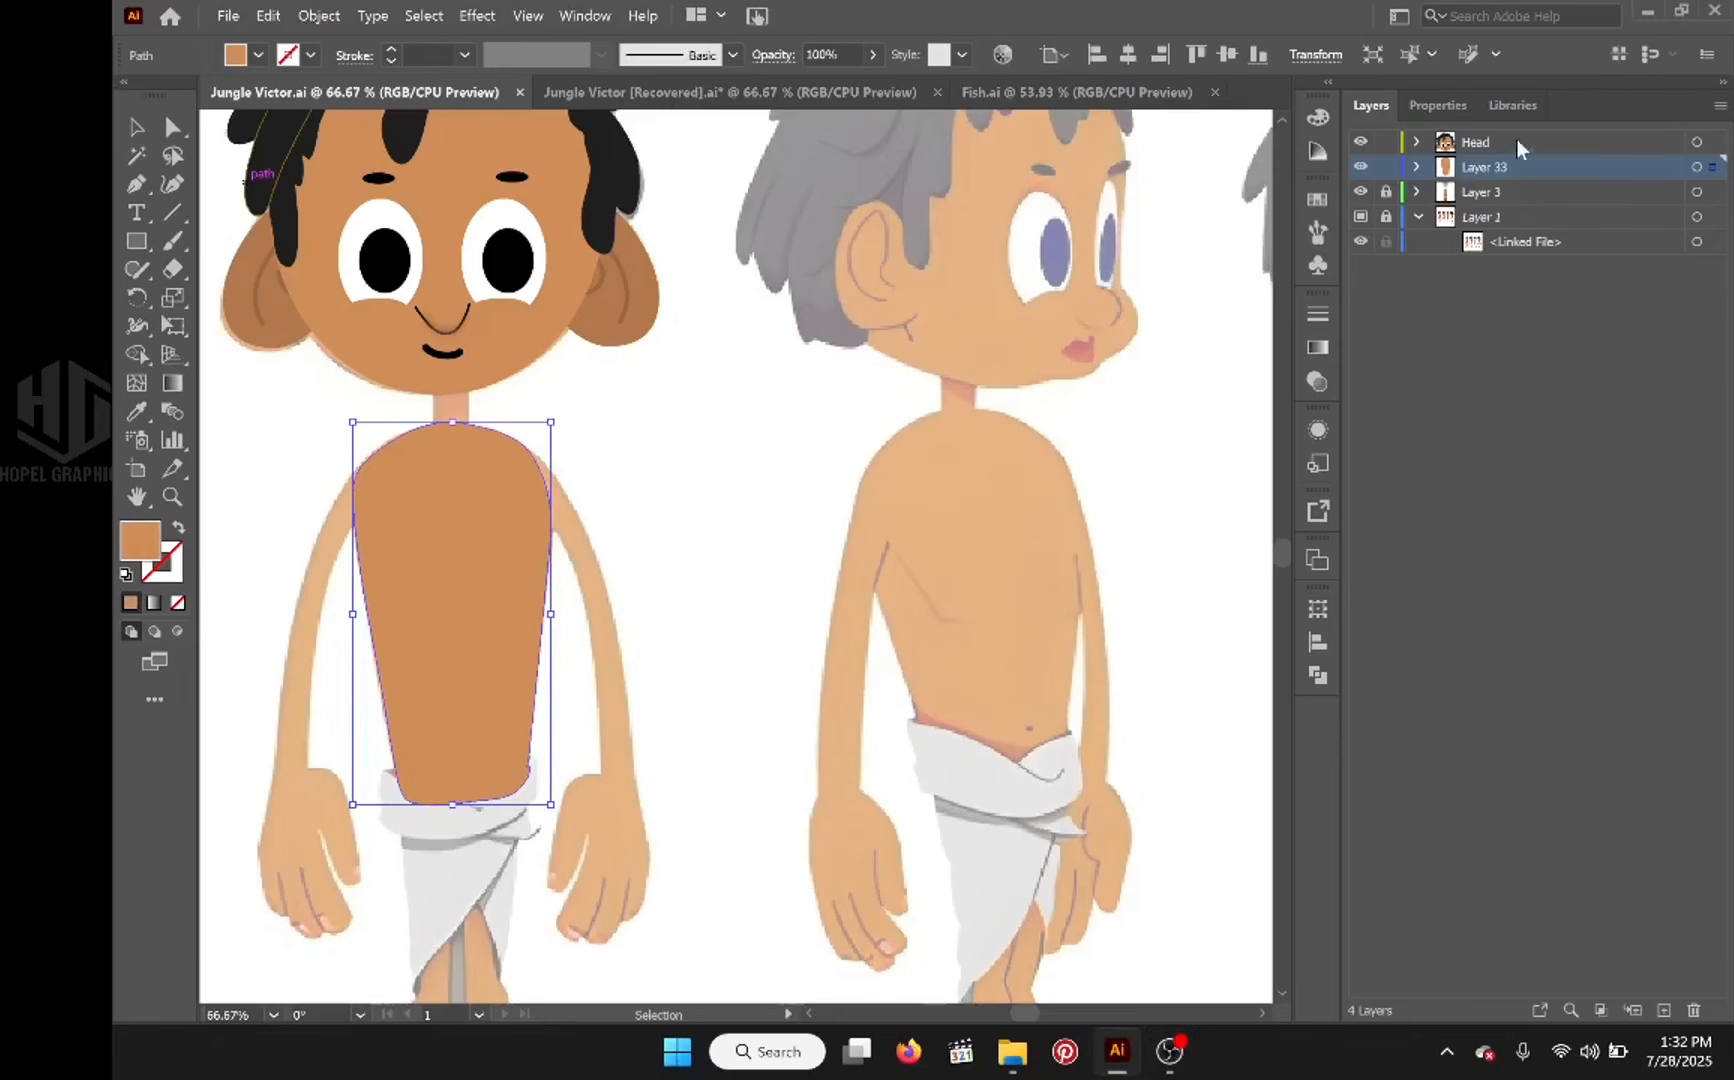
double_click(1488, 168)
type("R")
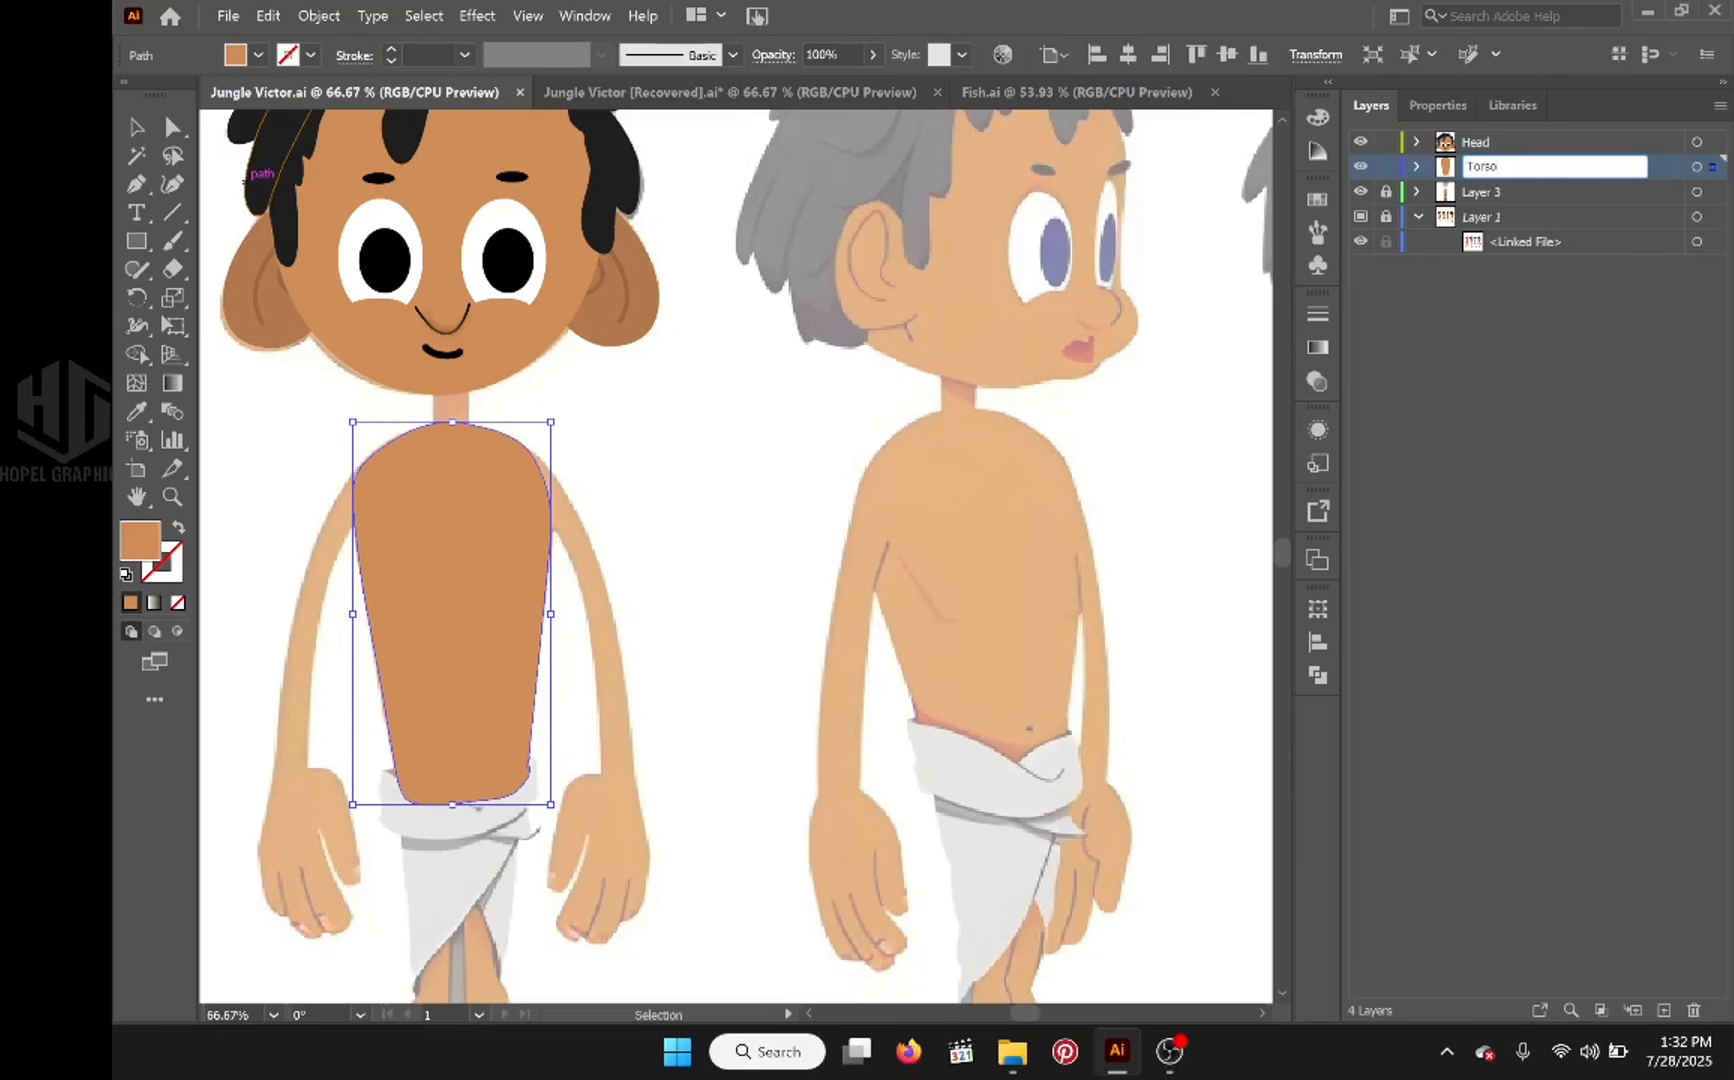
key("Return")
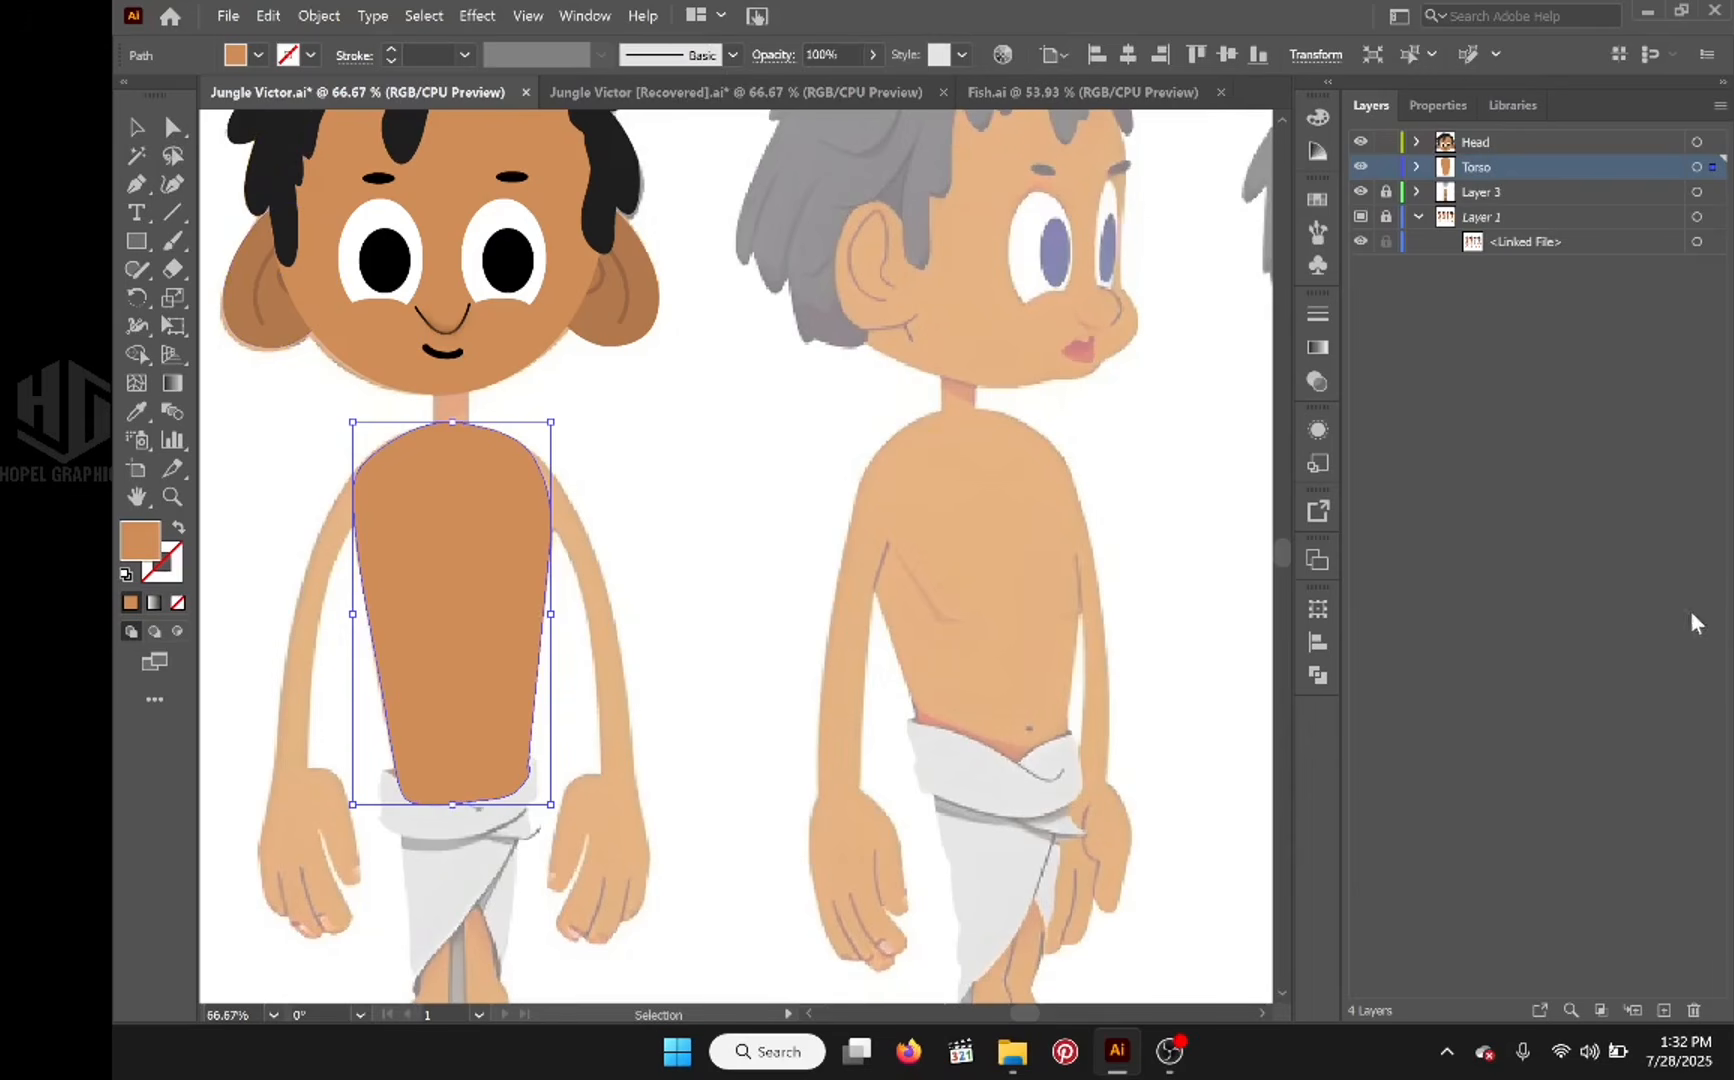
Step: On a new layer above Torso, draw a rounded-rectangle neck about 25 × 79 pt and fill it with the darker brown skin swatch
left_click(1664, 1010)
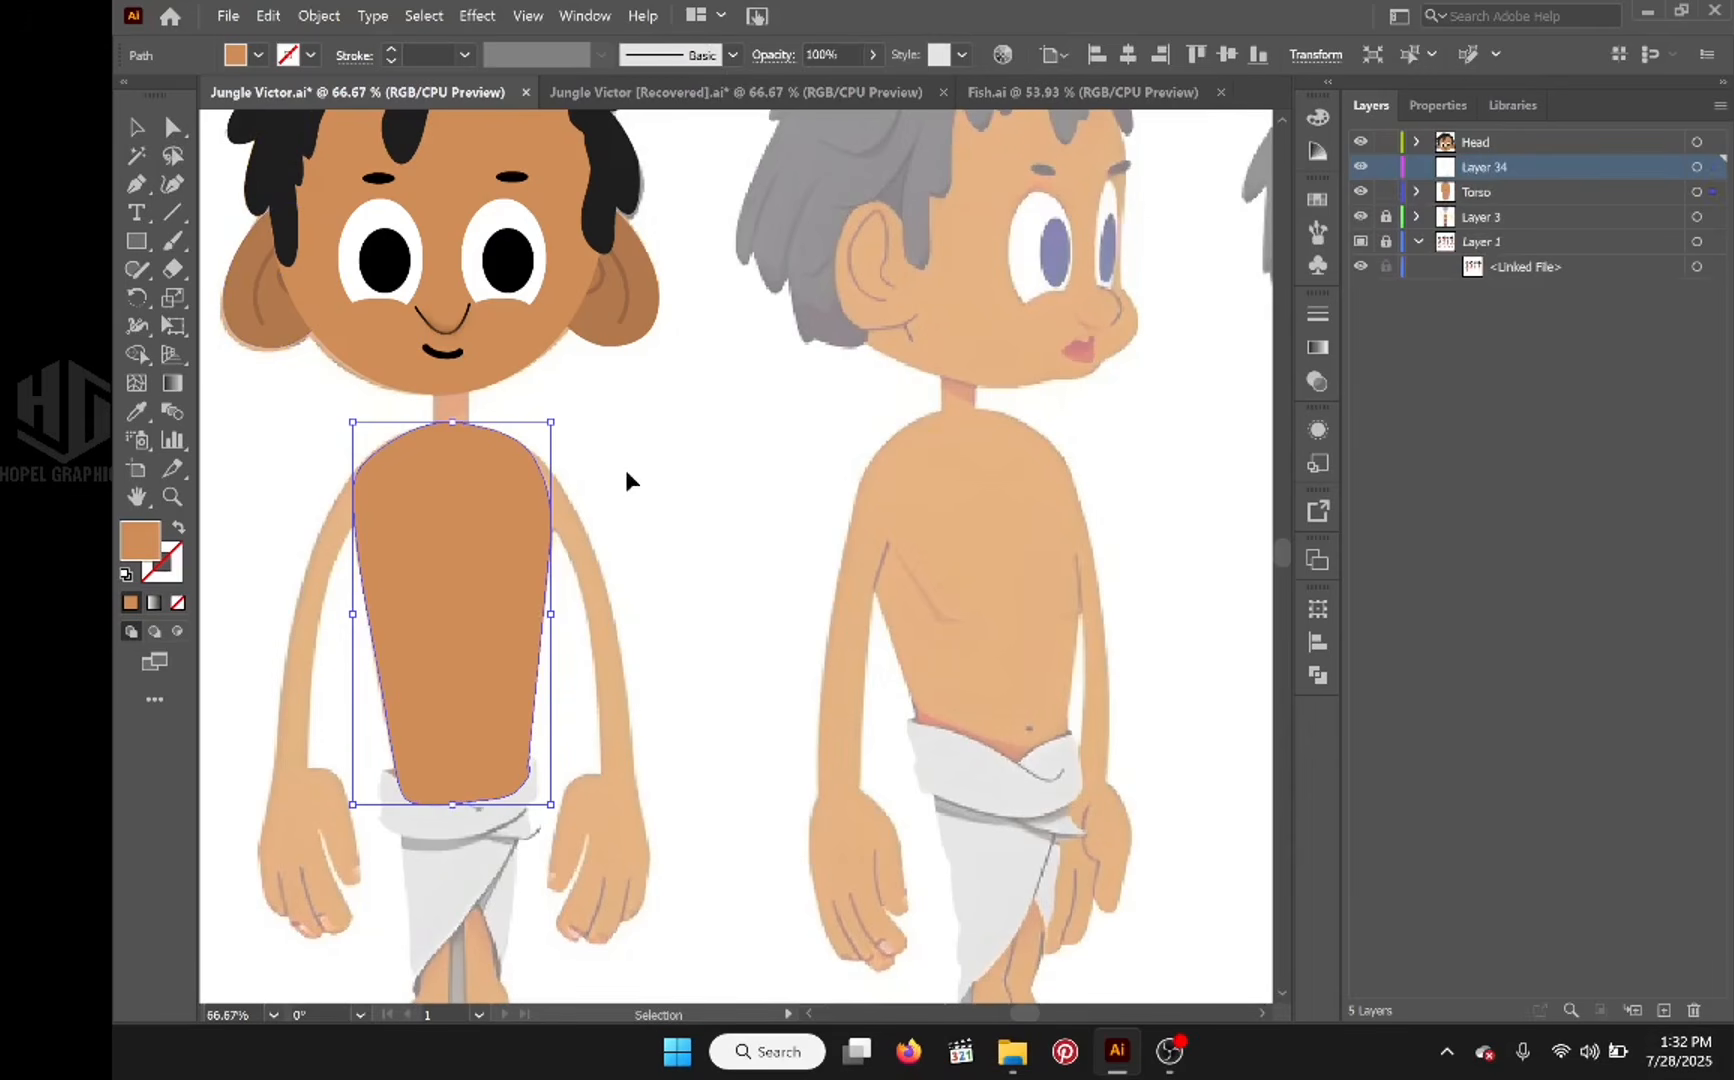
left_click_drag(631, 452, 815, 393)
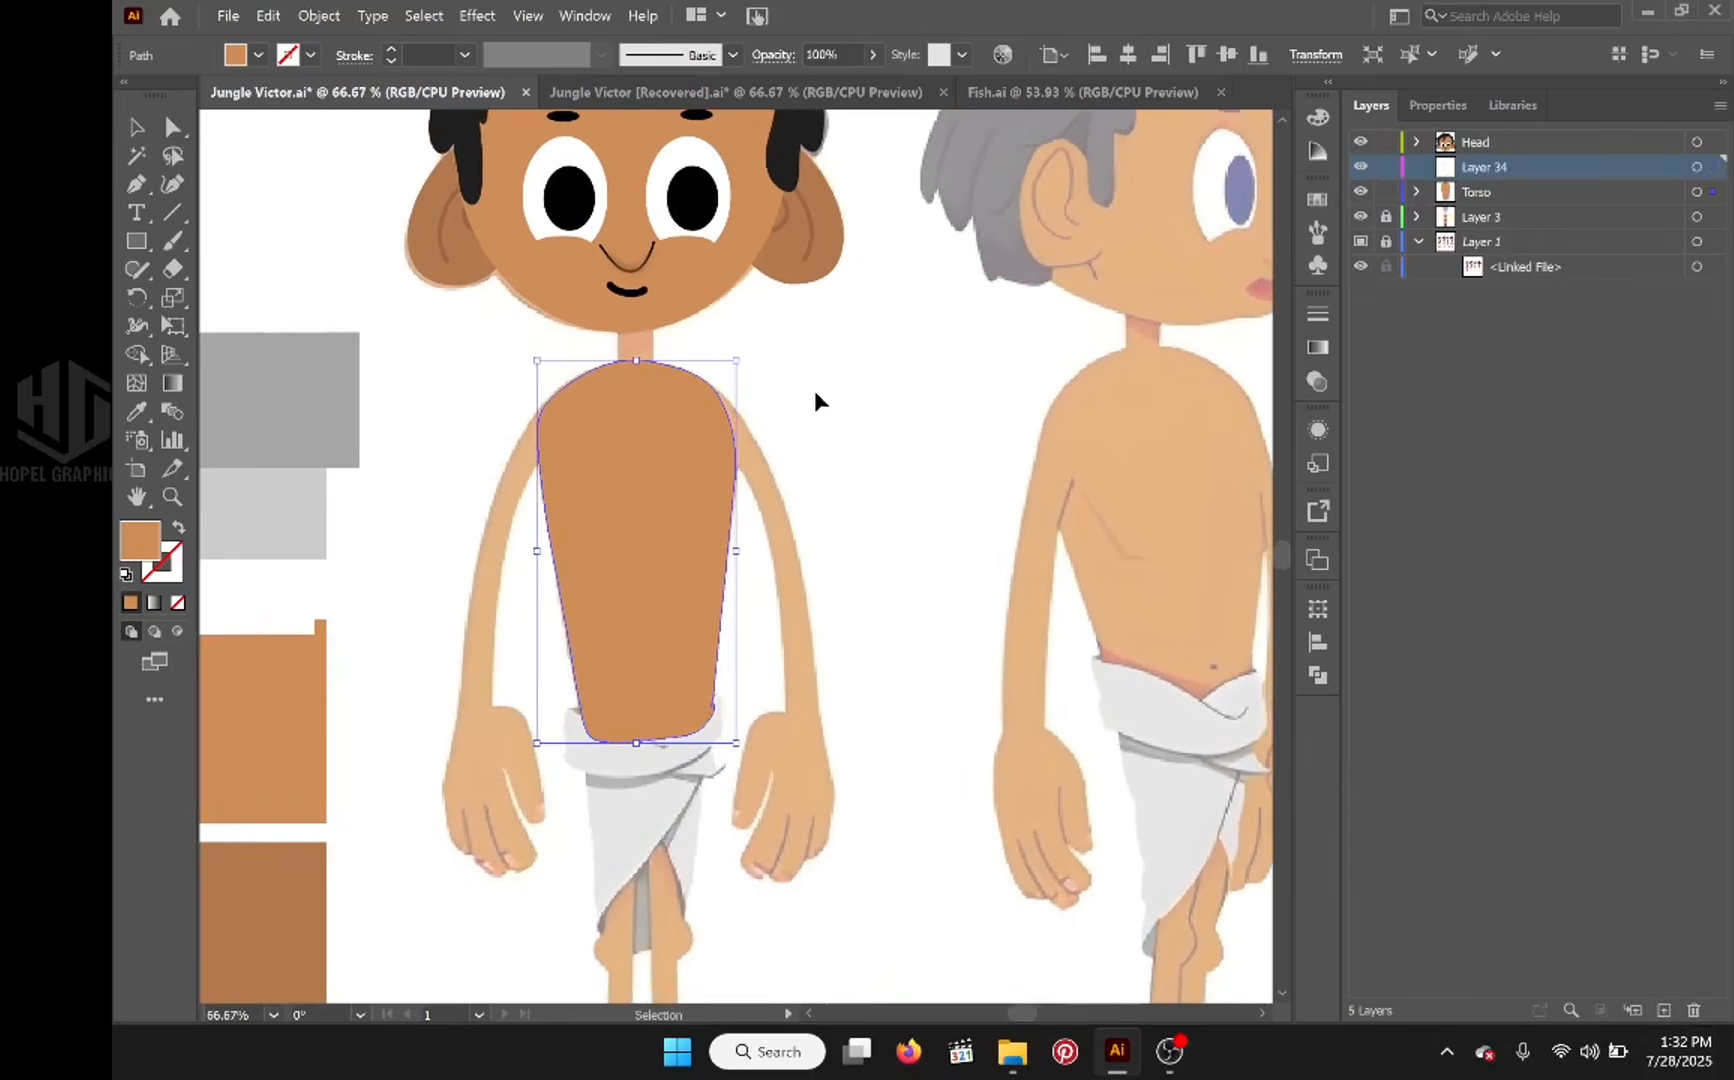
left_click(137, 244)
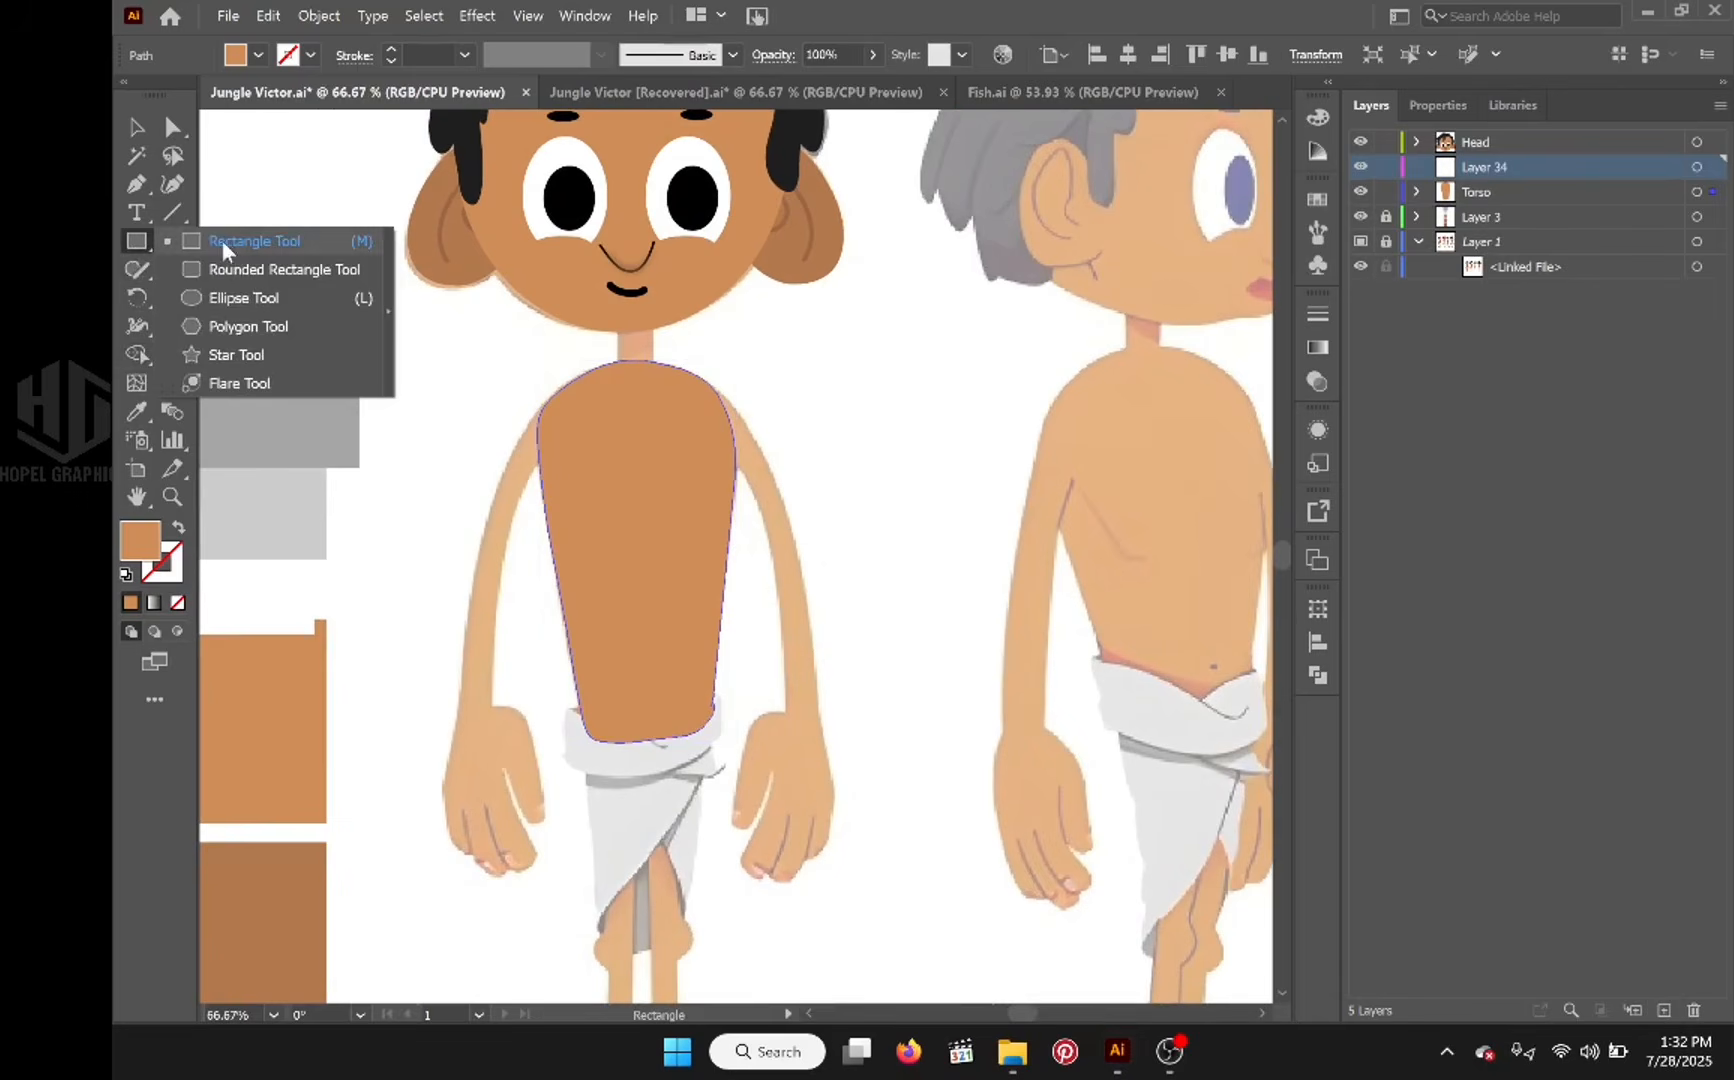
left_click(252, 269)
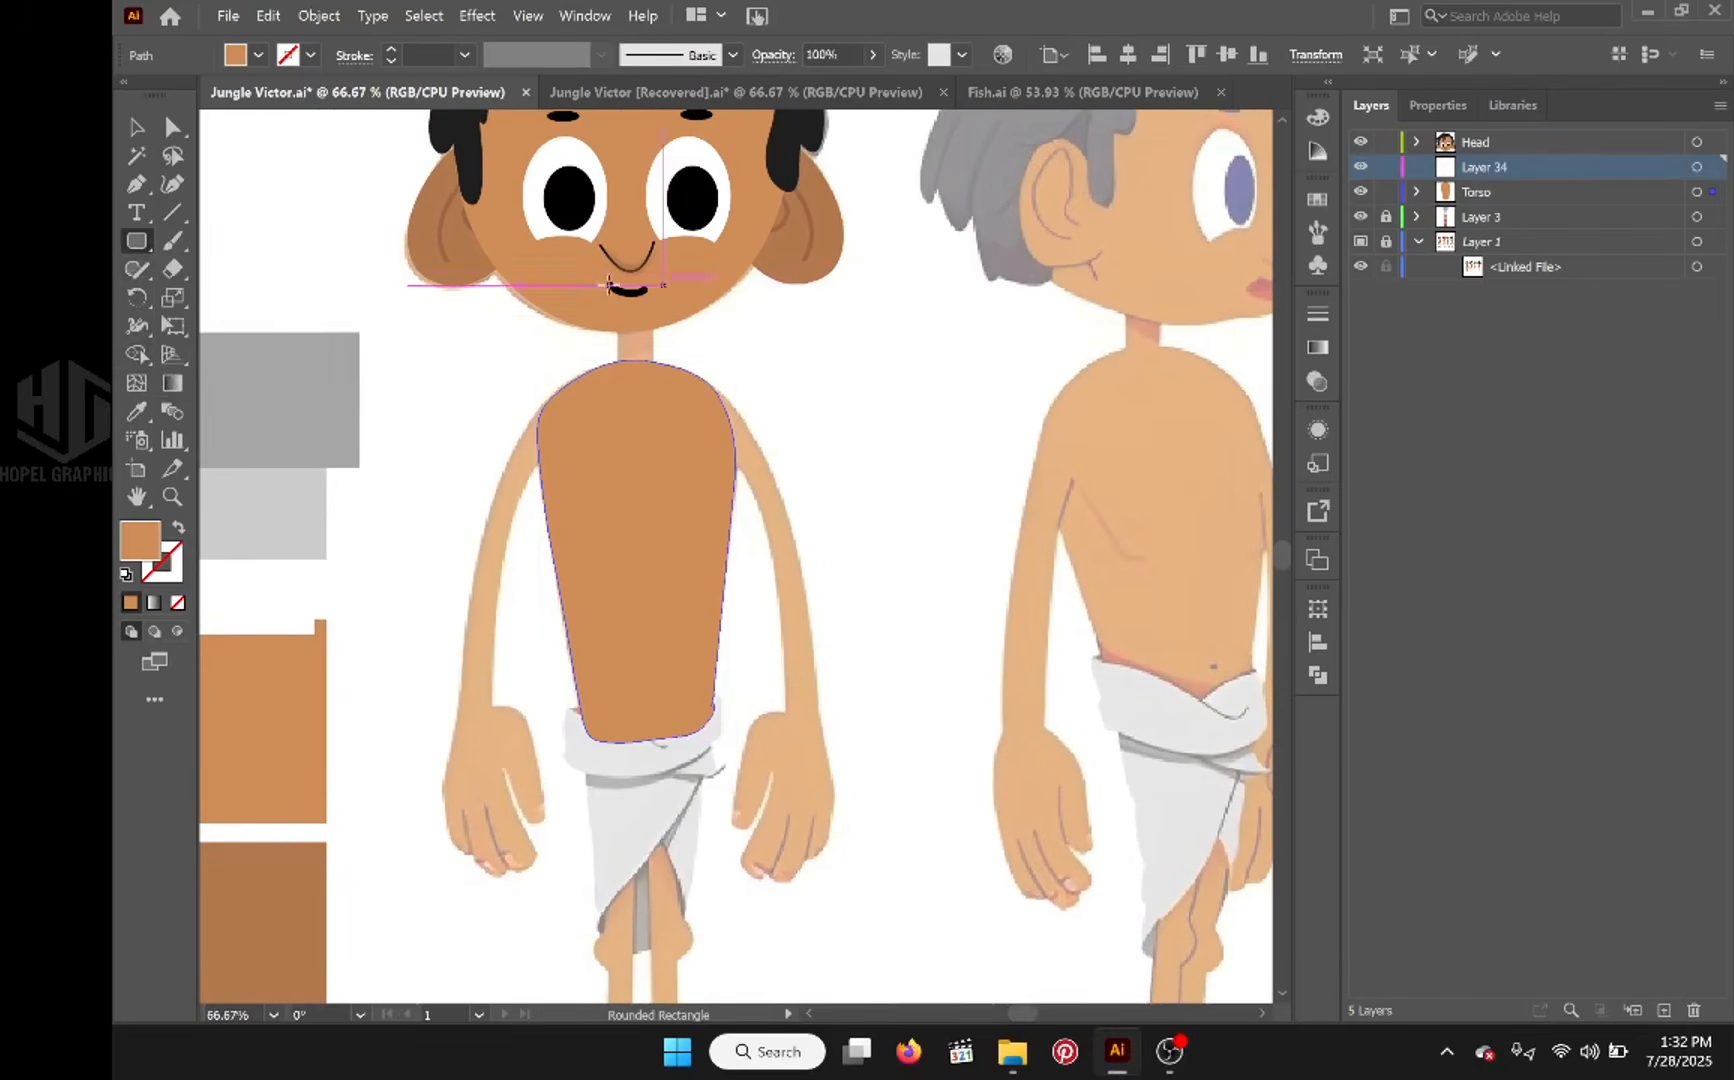
left_click_drag(619, 290, 653, 399)
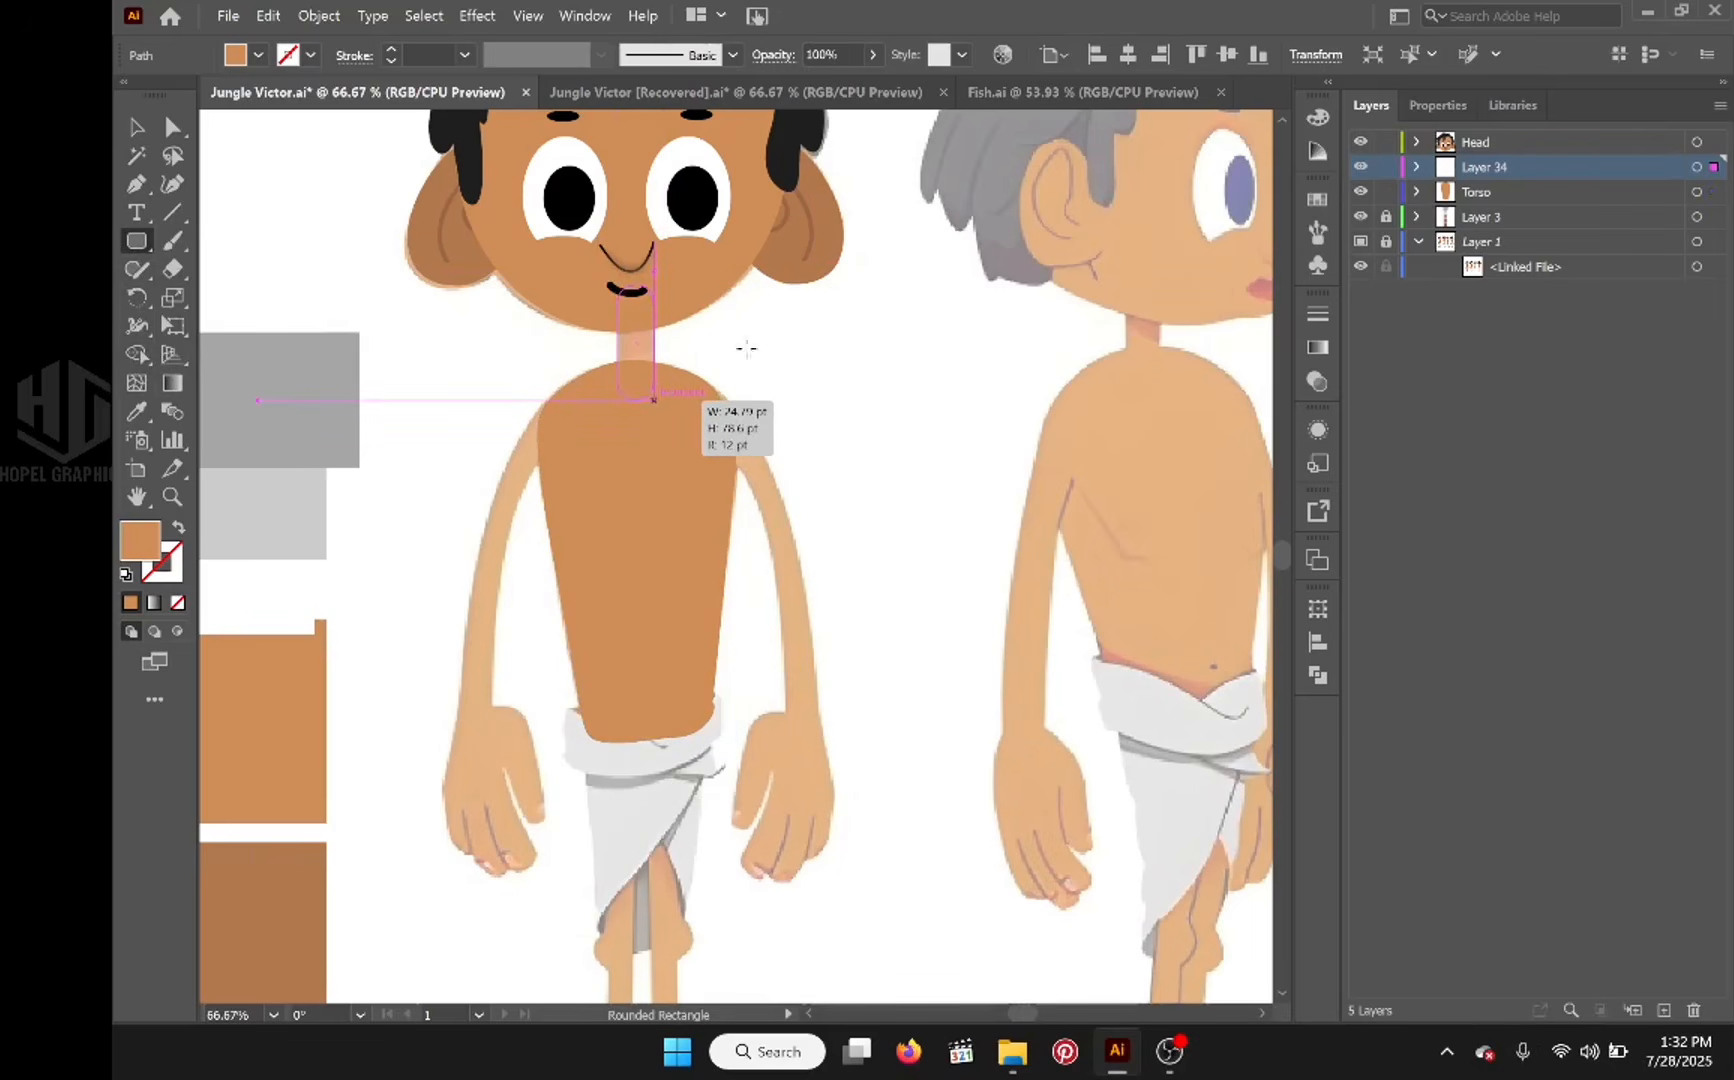
key("space")
left_click_drag(903, 346, 1125, 315)
key("i")
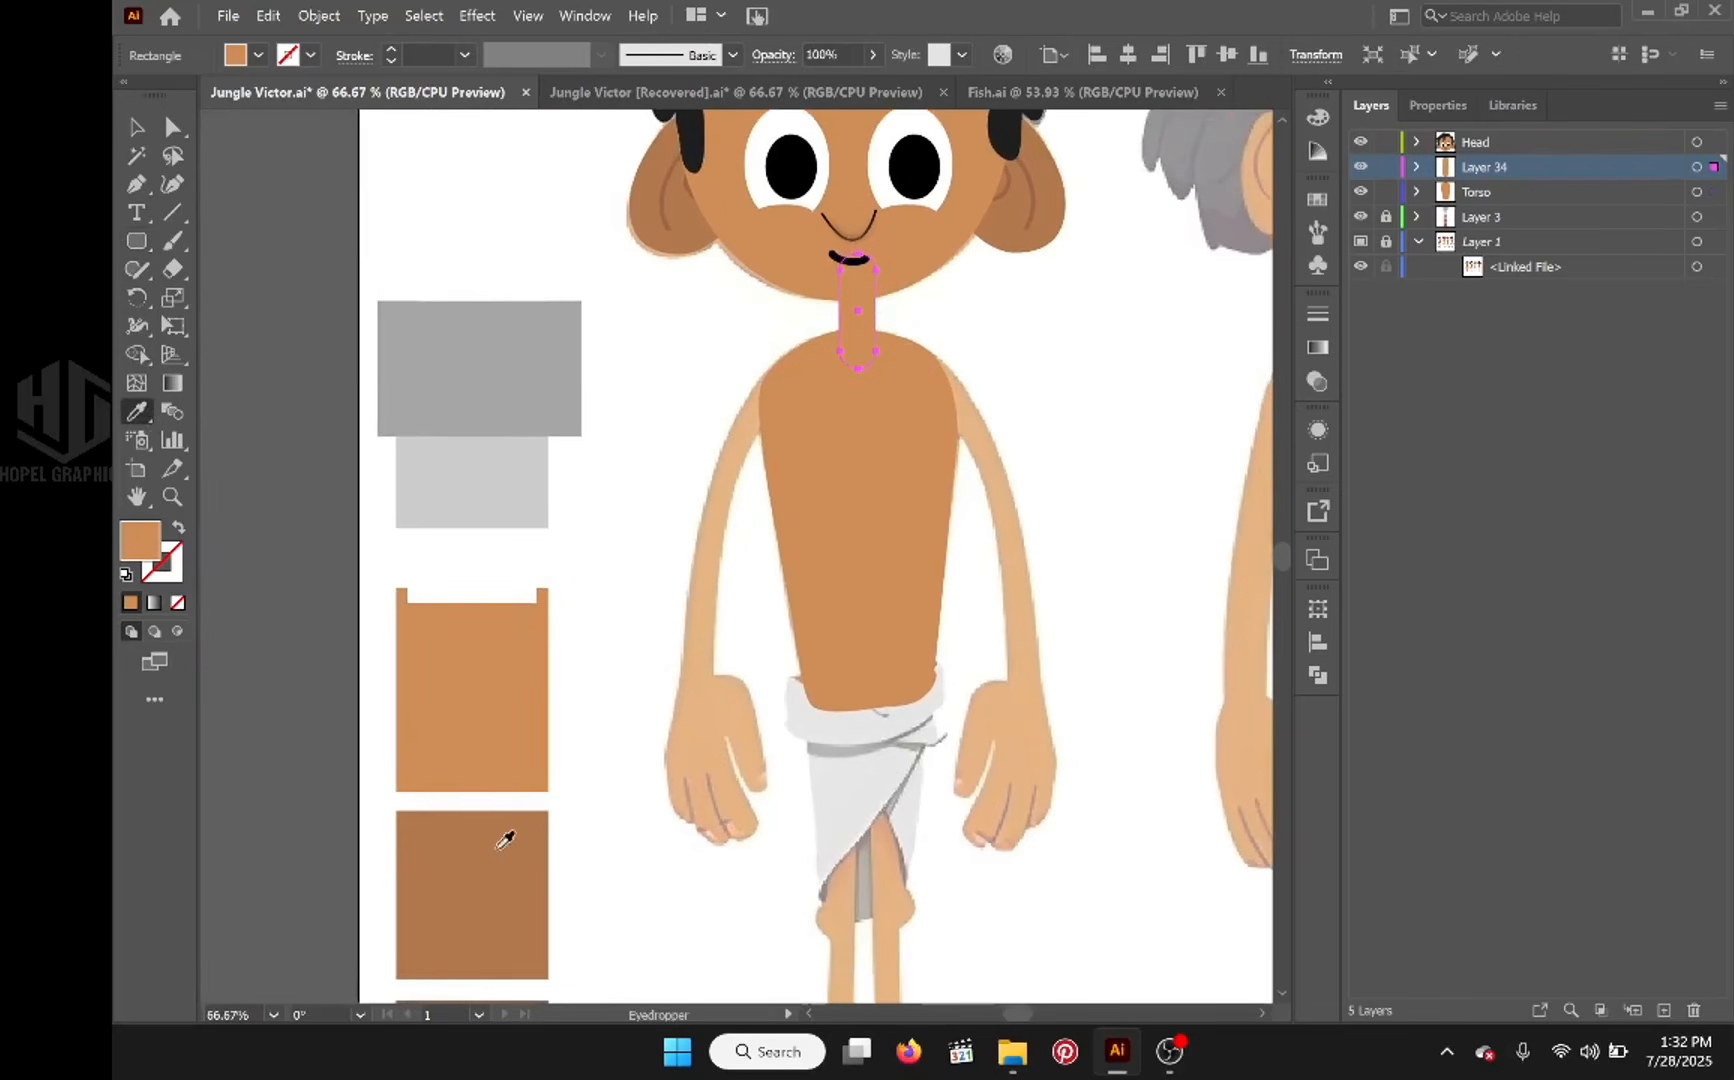
left_click(505, 840)
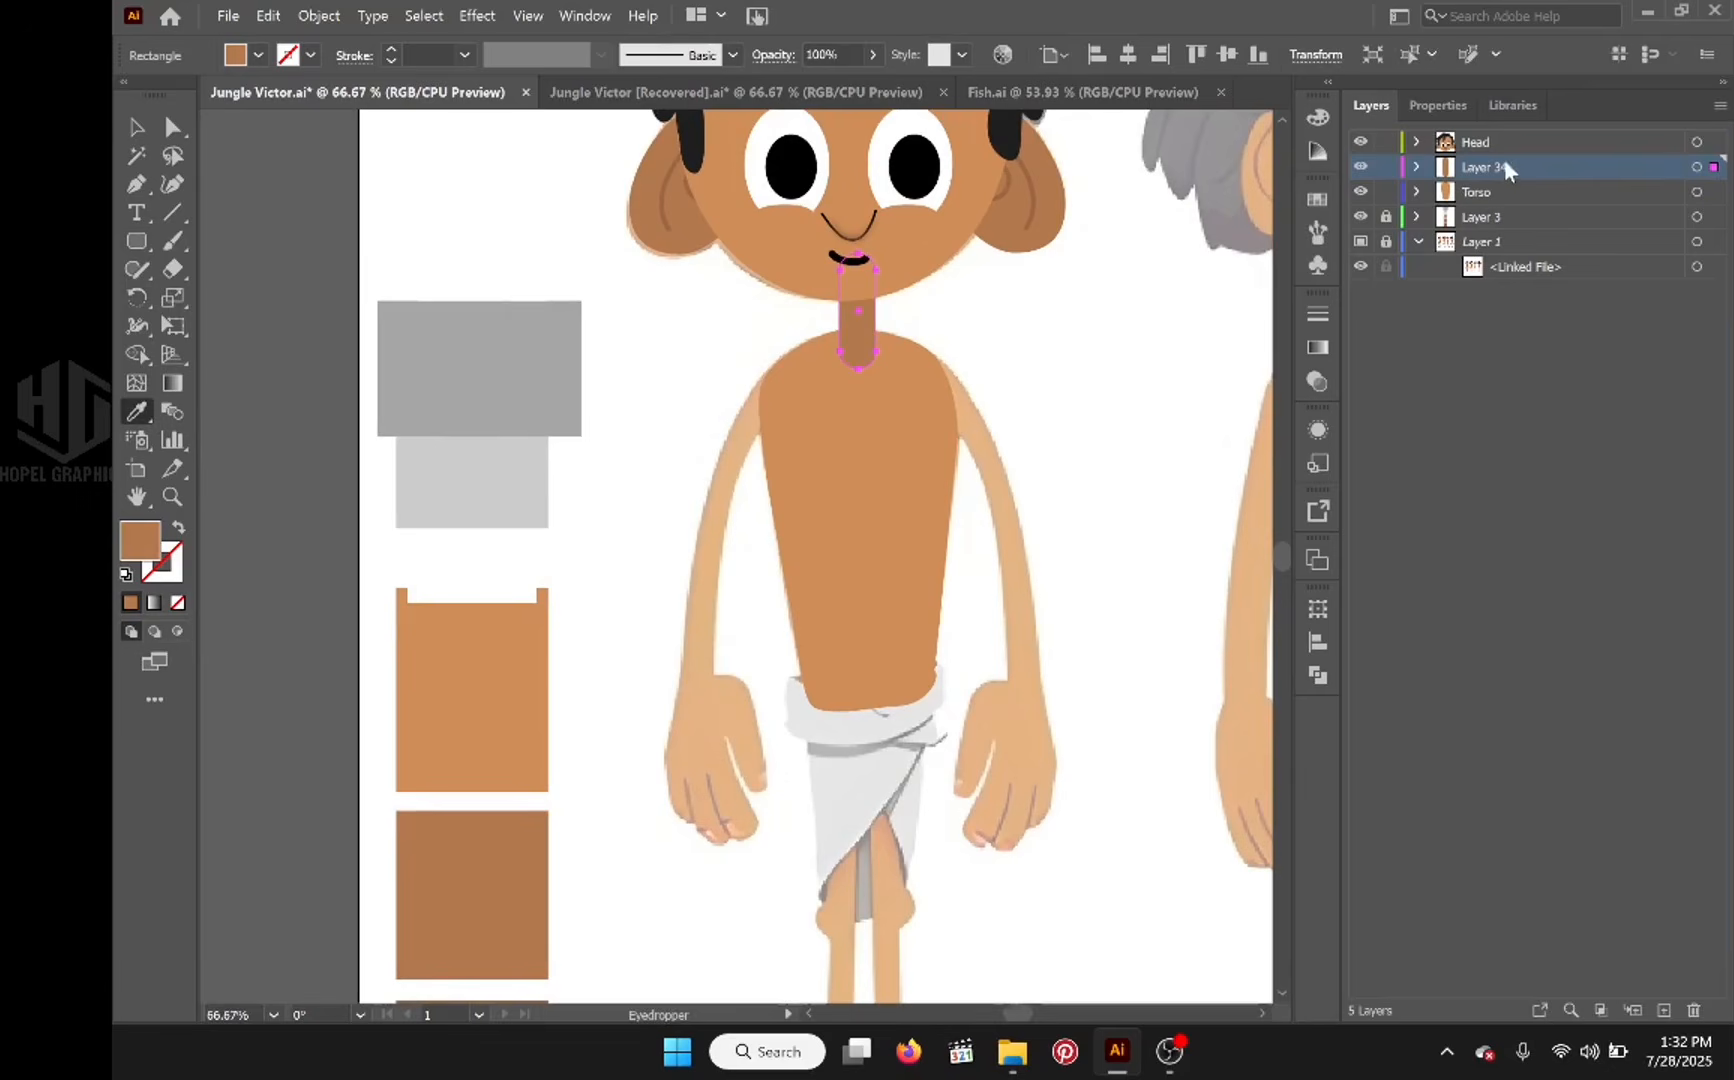
Step: Move the neck's layer directly below Torso and rename it Neck
left_click_drag(1504, 160, 1497, 199)
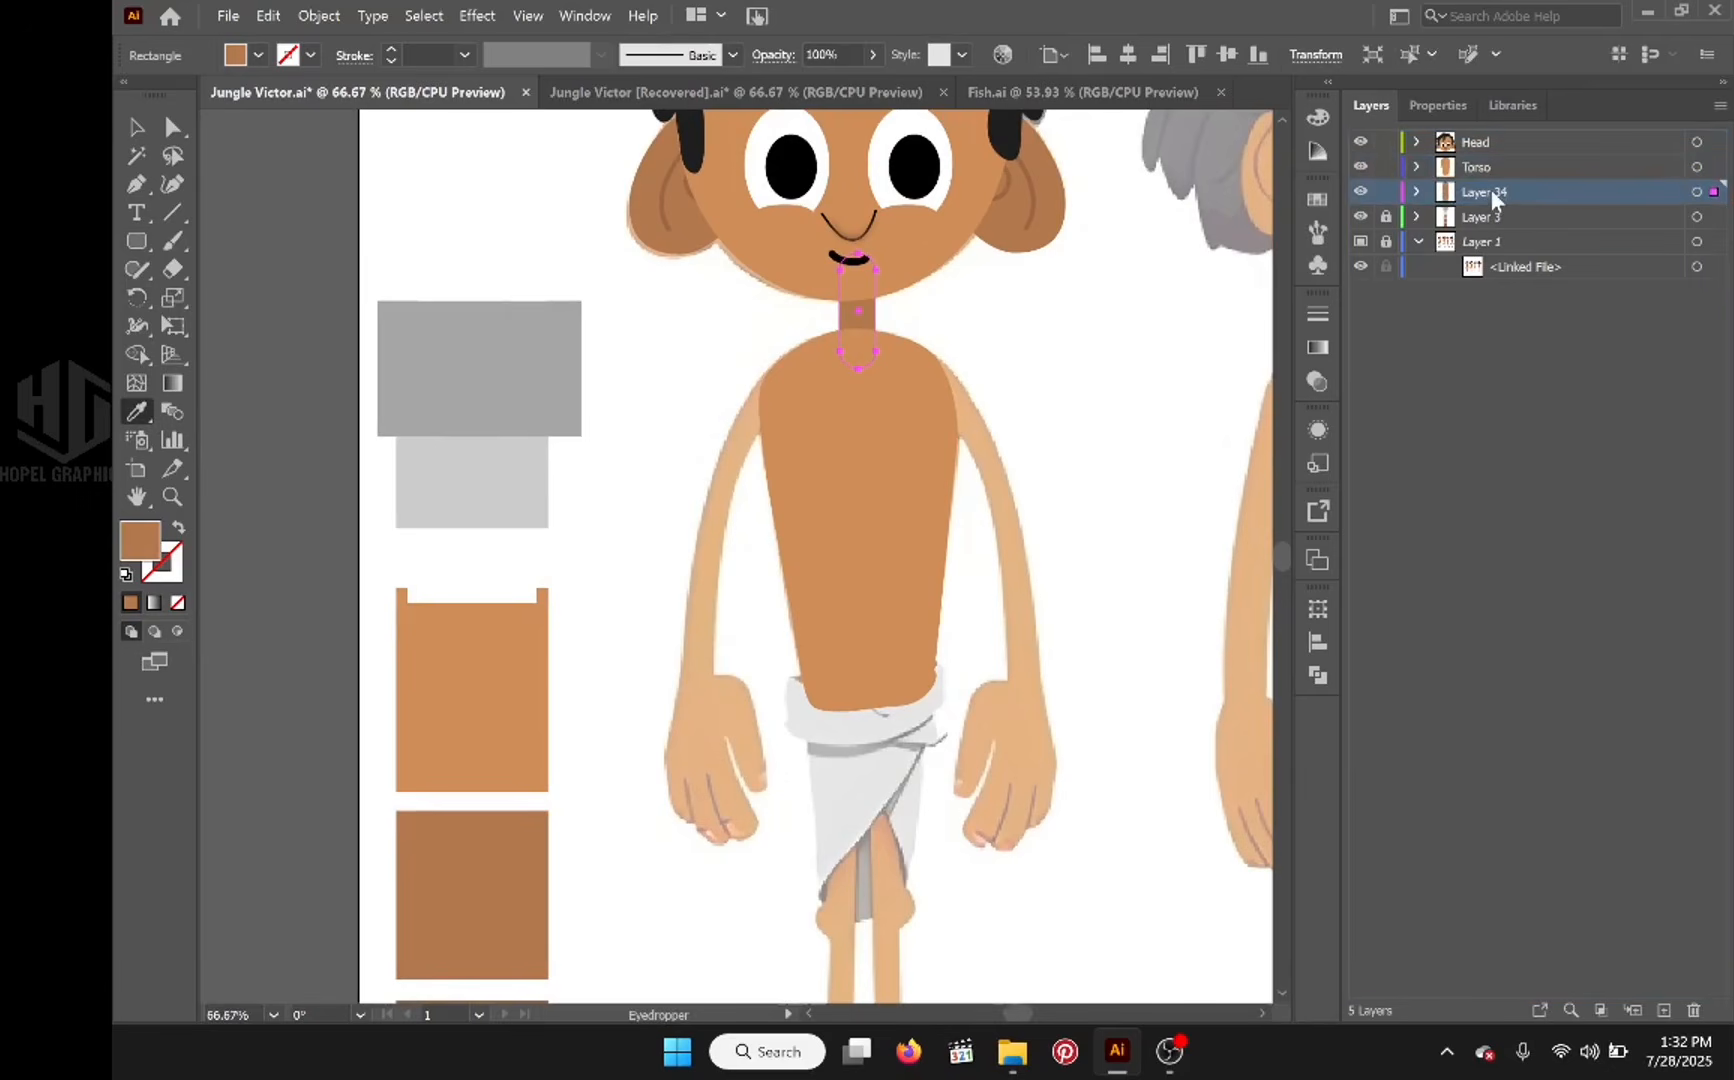
double_click(1497, 192)
type("Nec")
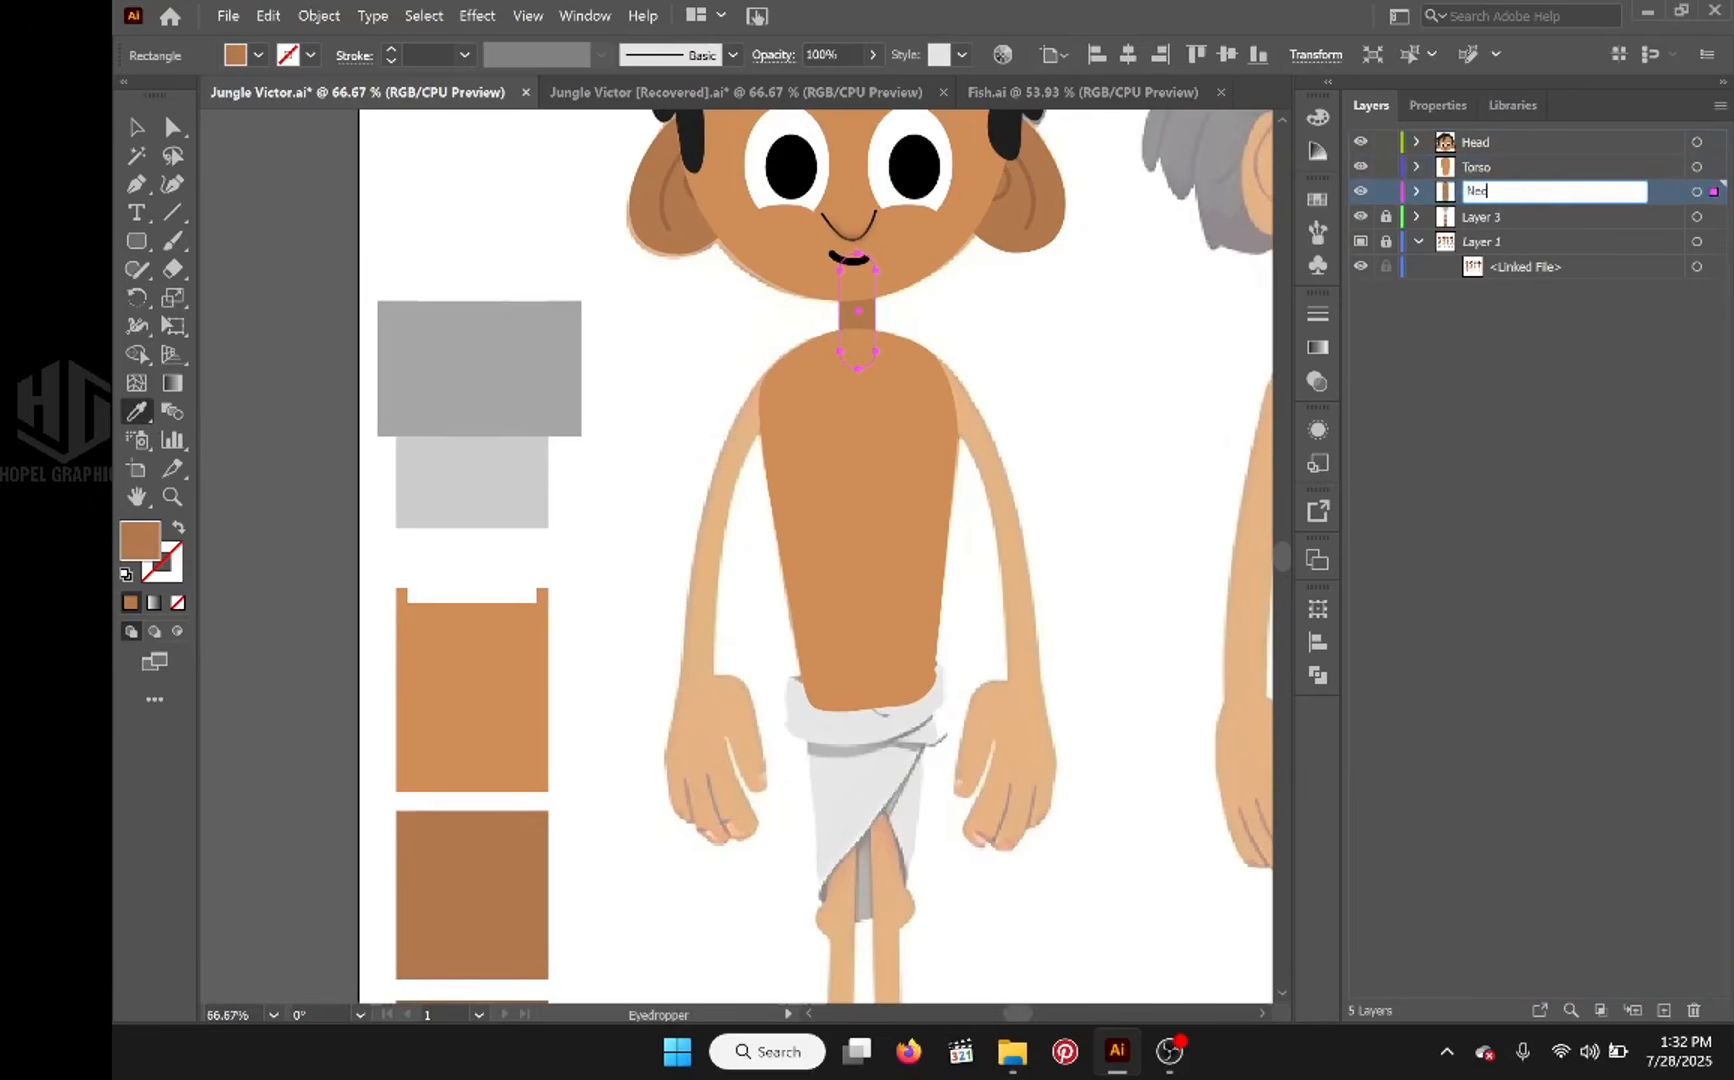
type("k")
key("Return")
Step: Hide the Torso layer to expose the reference waistcloth and add a new layer directly above it
key("a")
left_click_drag(858, 746, 711, 571)
scroll(709, 569, "up", 1)
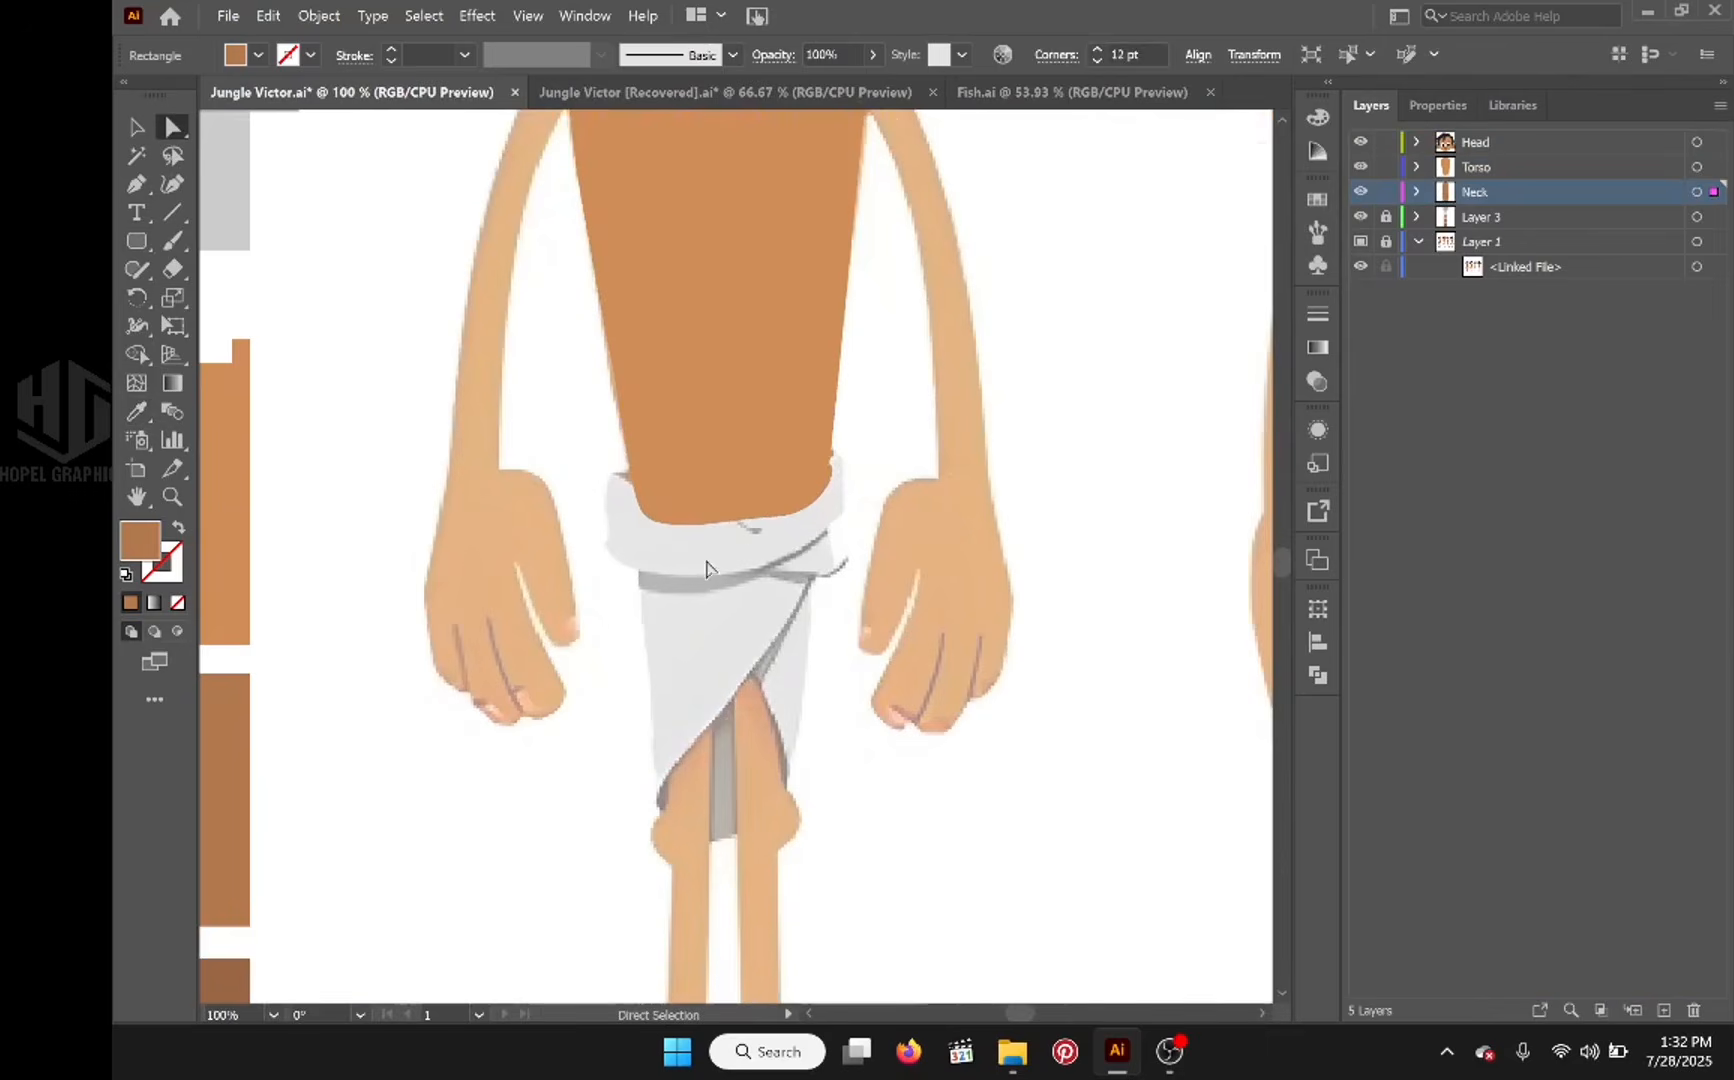
left_click(757, 473)
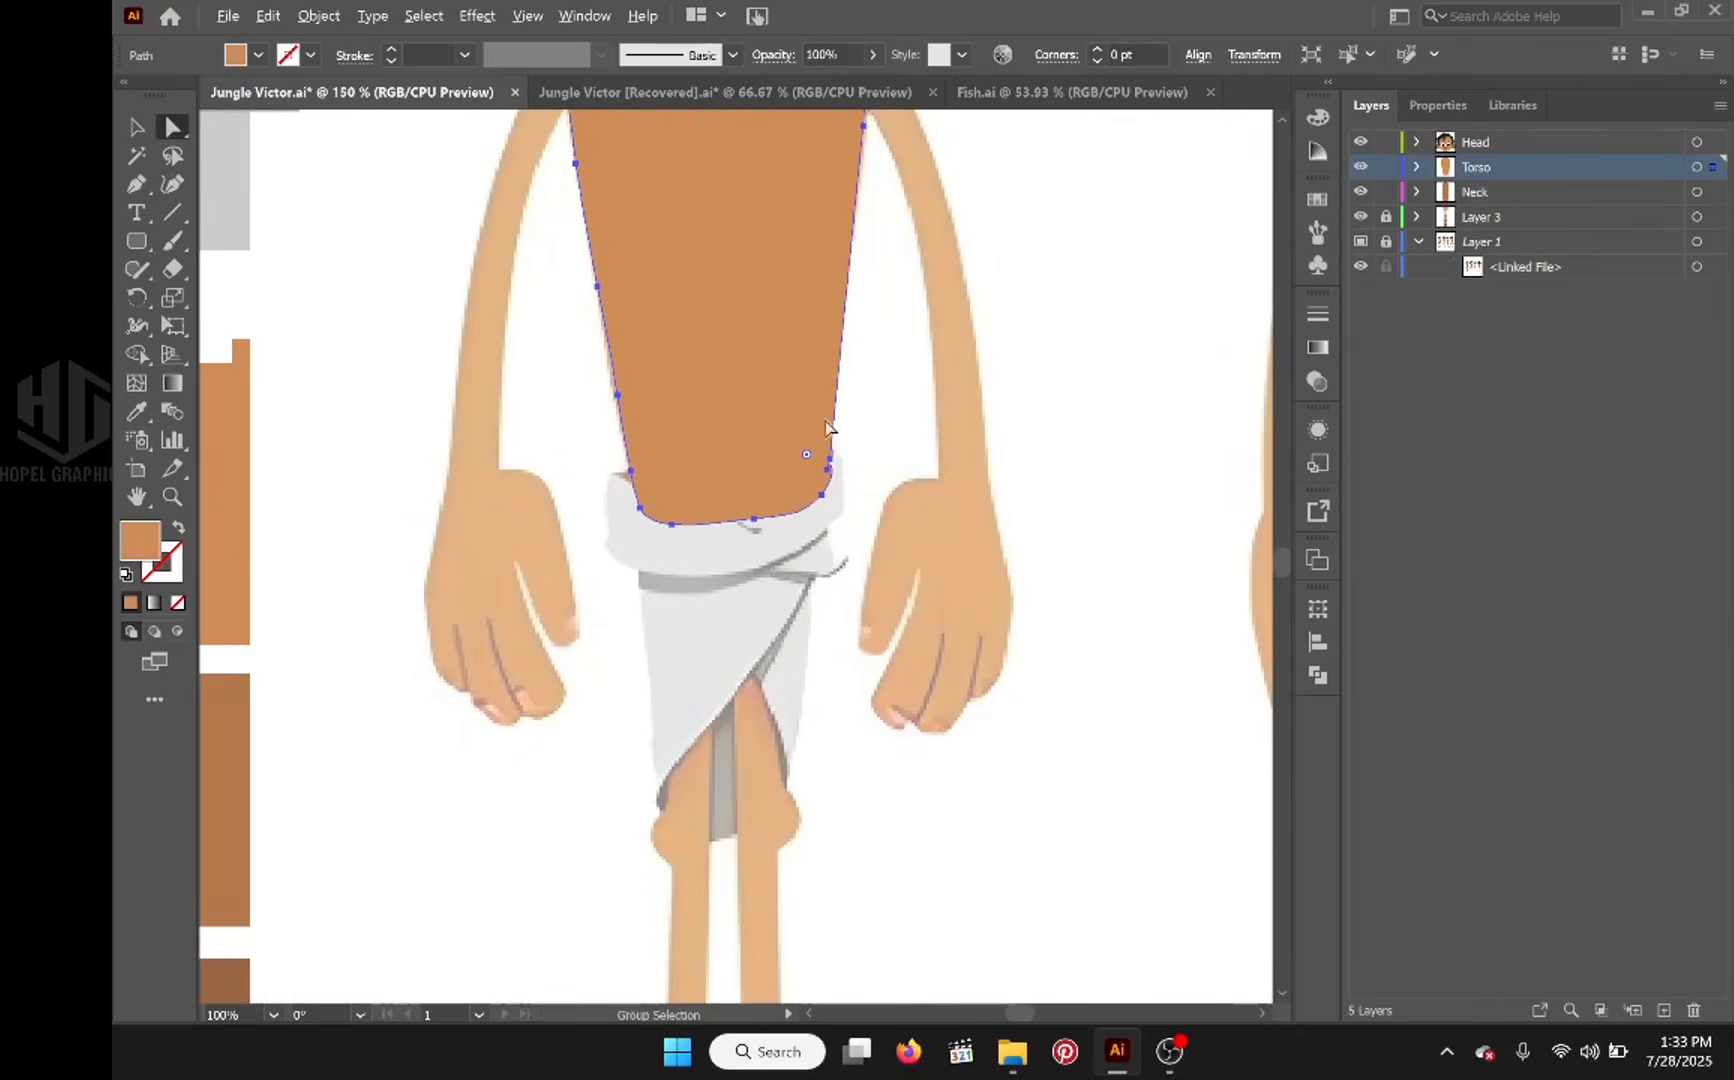
scroll(836, 428, "up", 2)
scroll(842, 444, "down", 2)
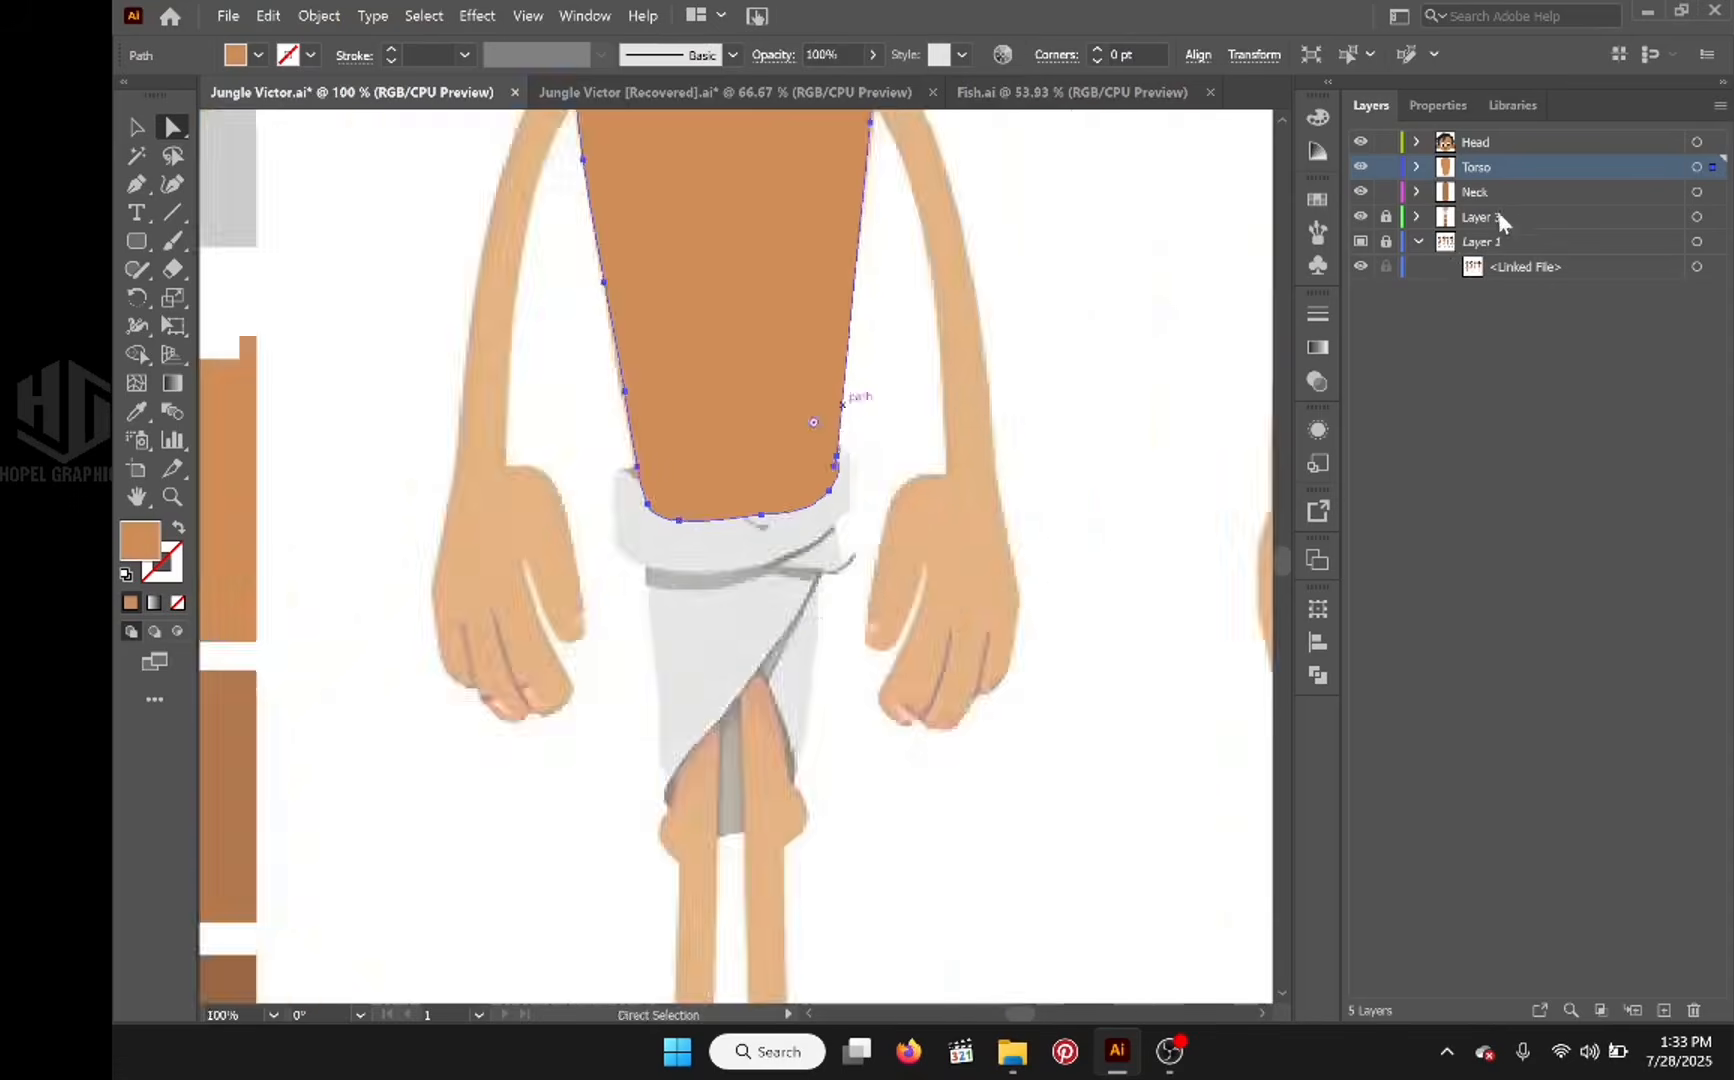
left_click(1360, 166)
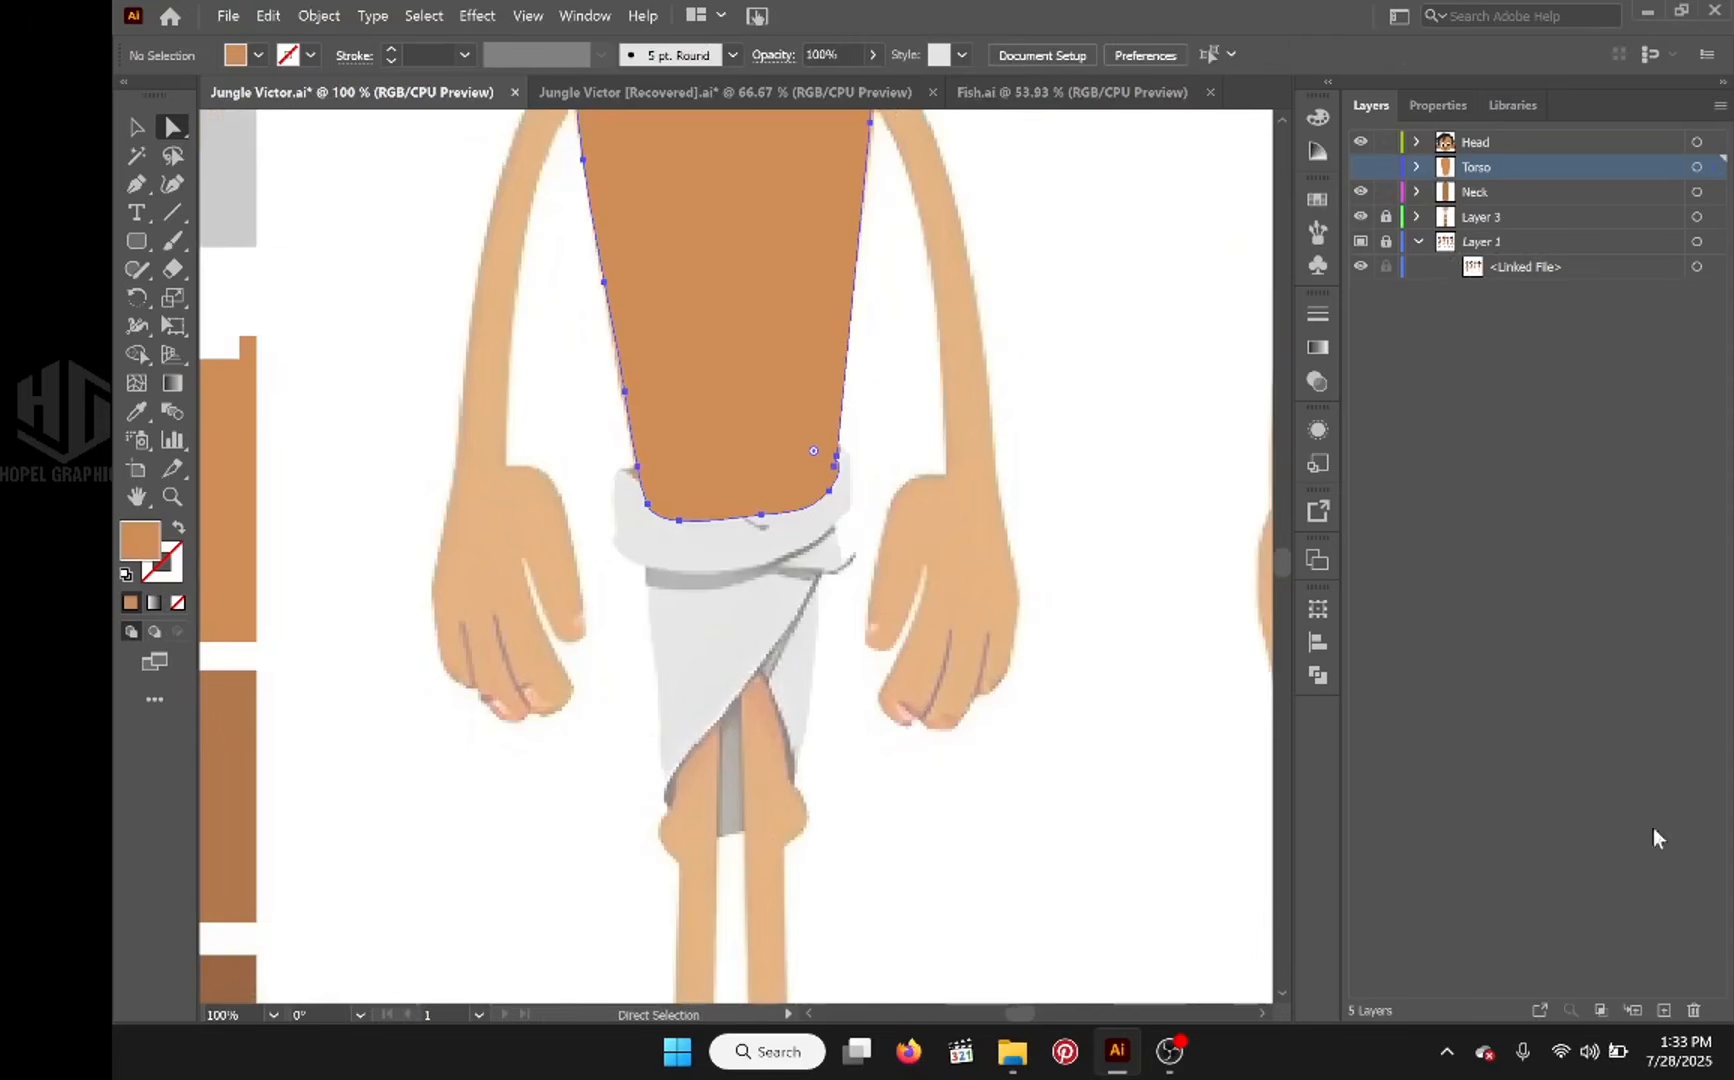
left_click(1662, 1010)
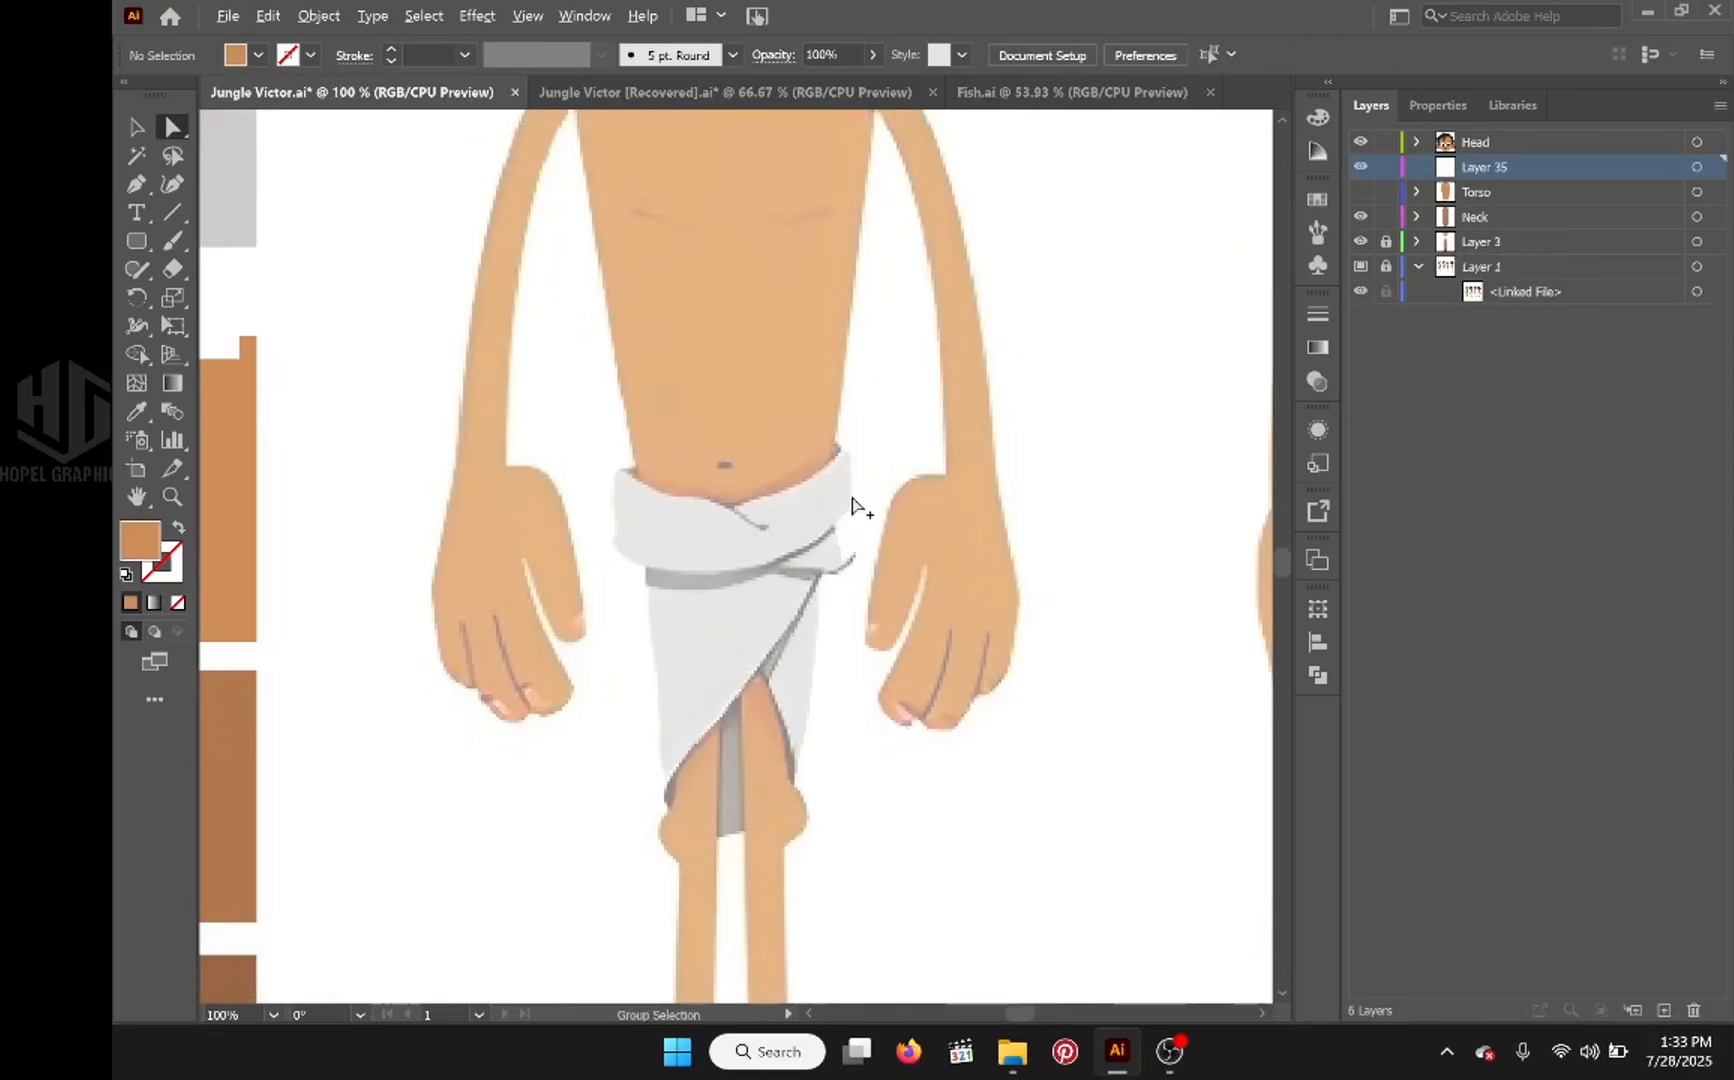
scroll(842, 490, "up", 2)
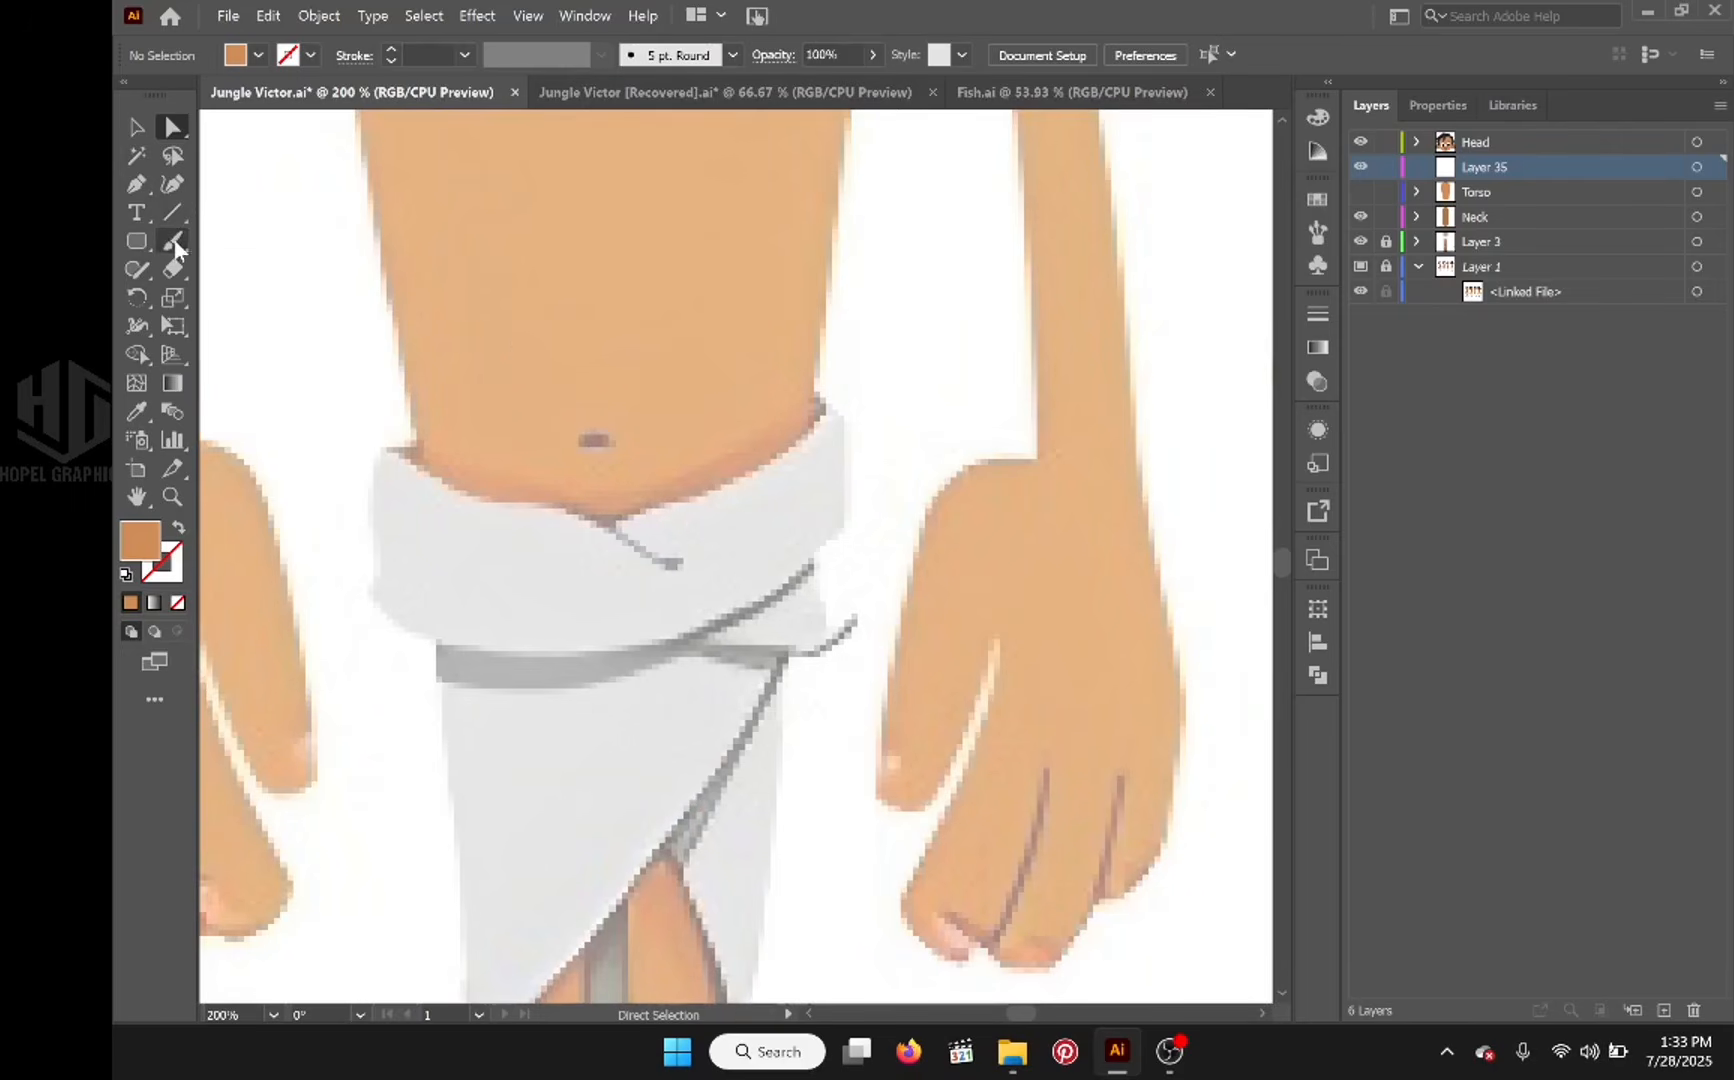
left_click_drag(588, 555, 758, 538)
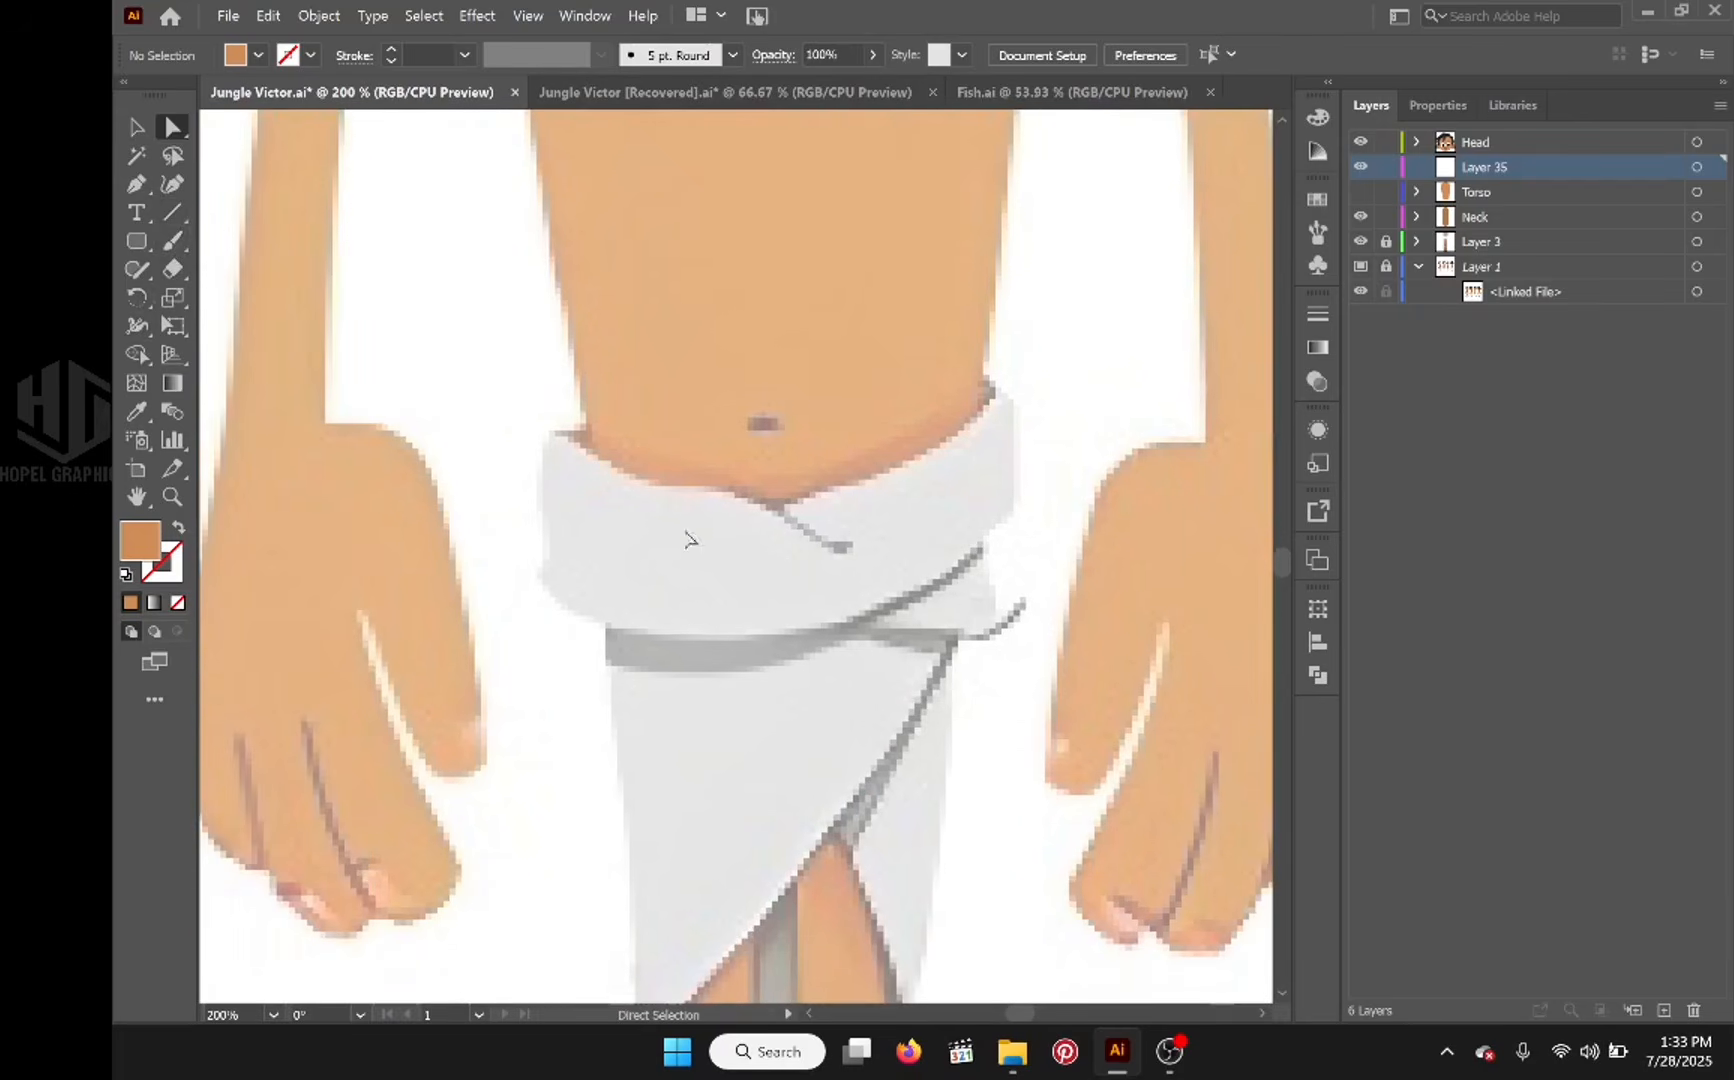
key("alt")
scroll(589, 611, "down", 2)
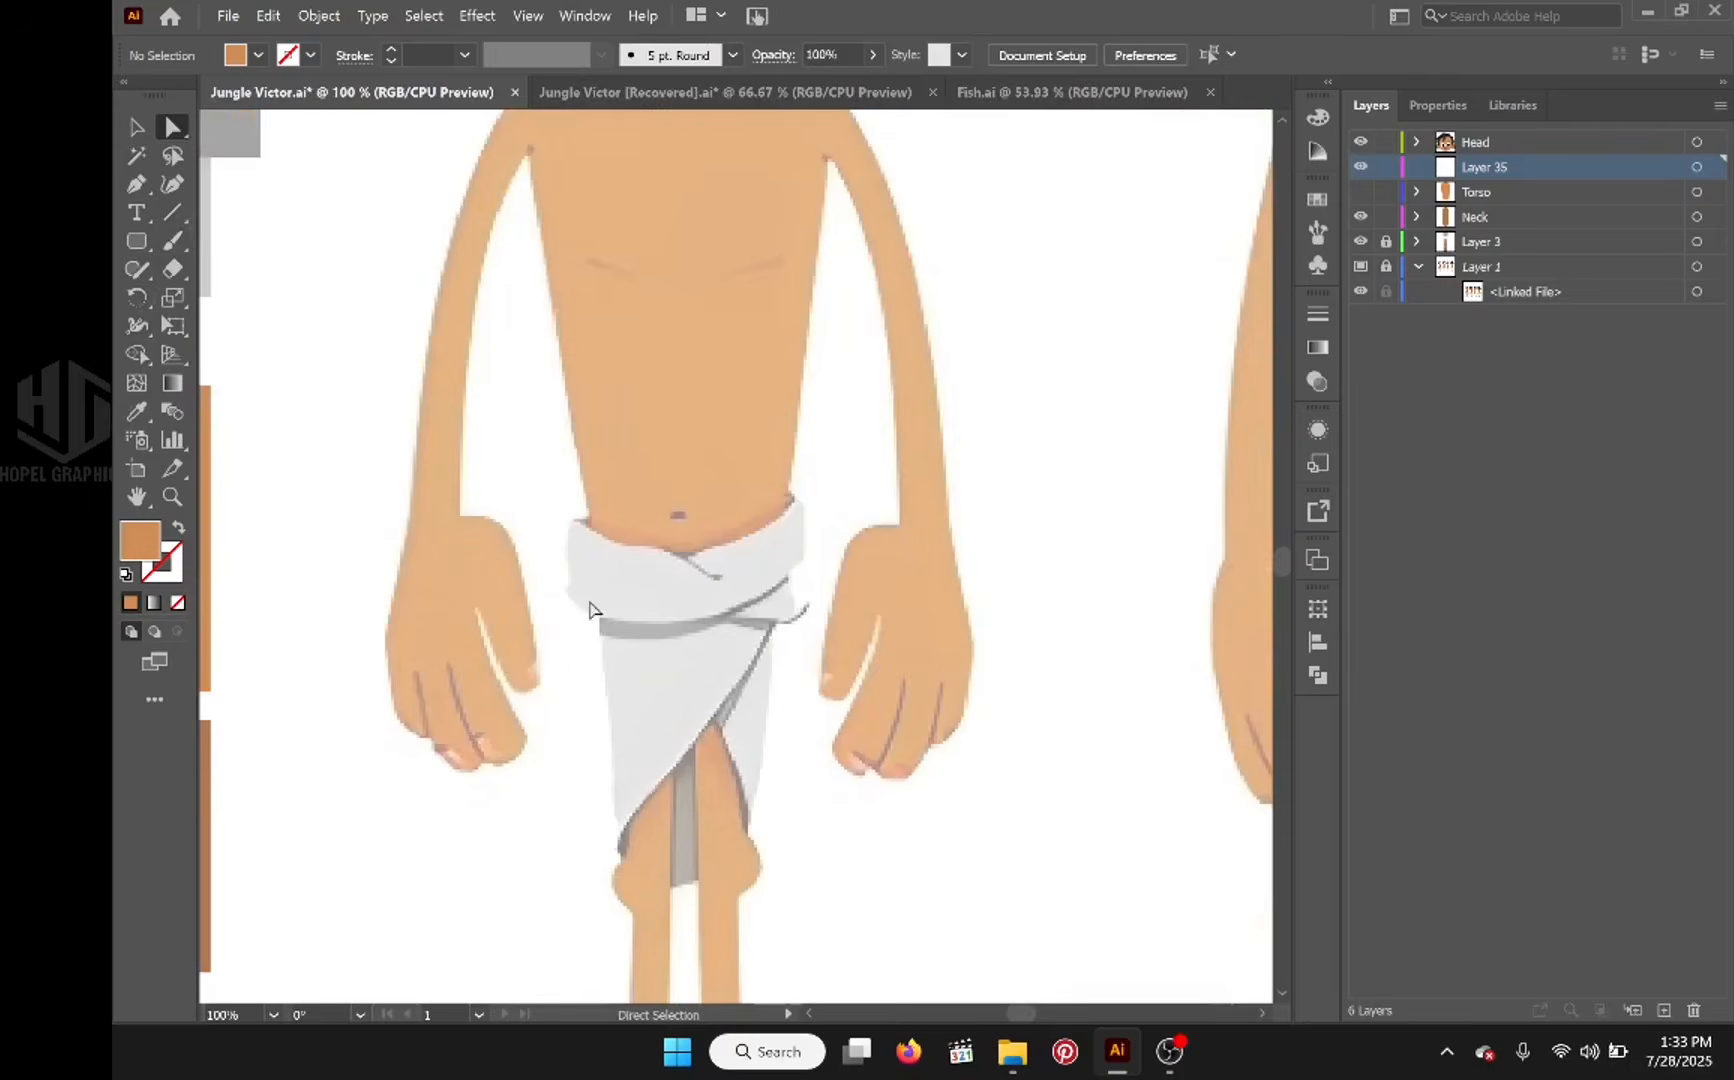
Step: Sample the light gray swatch, trace the waistcloth's upper wrapped band with the Pencil tool, and hide the finished path
scroll(598, 596, "down", 1)
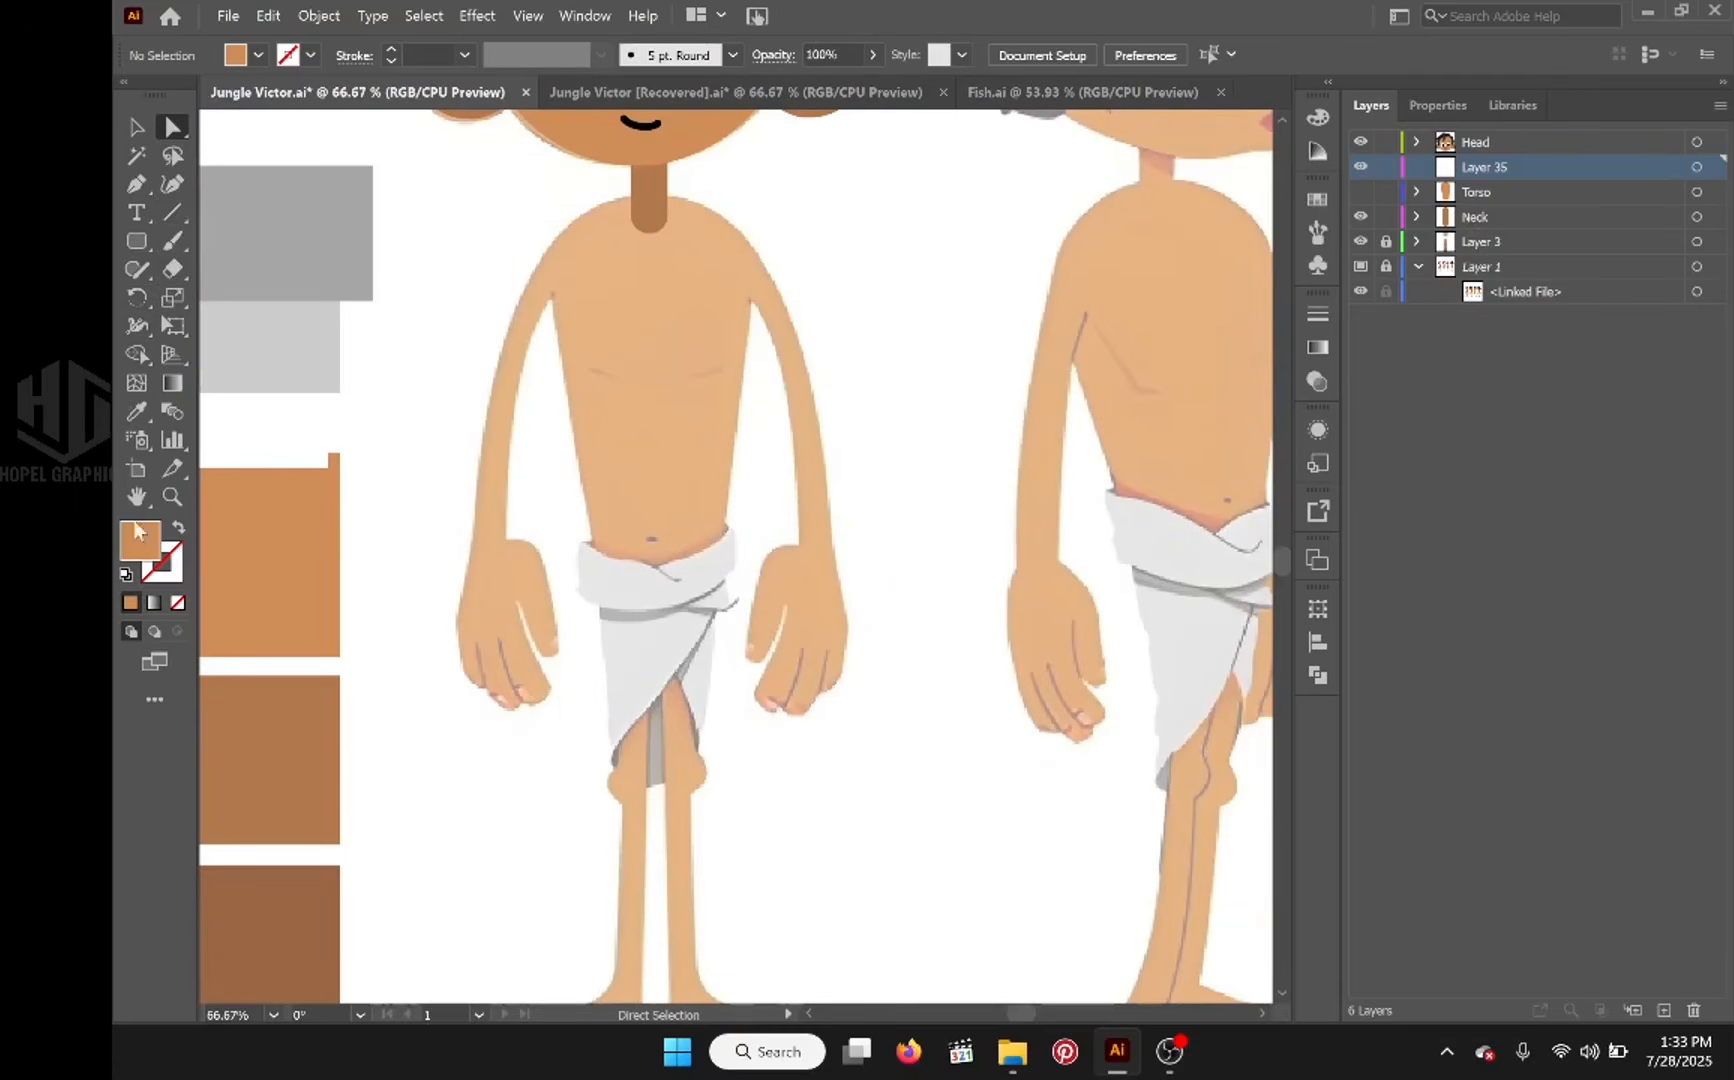
left_click(137, 411)
left_click(325, 330)
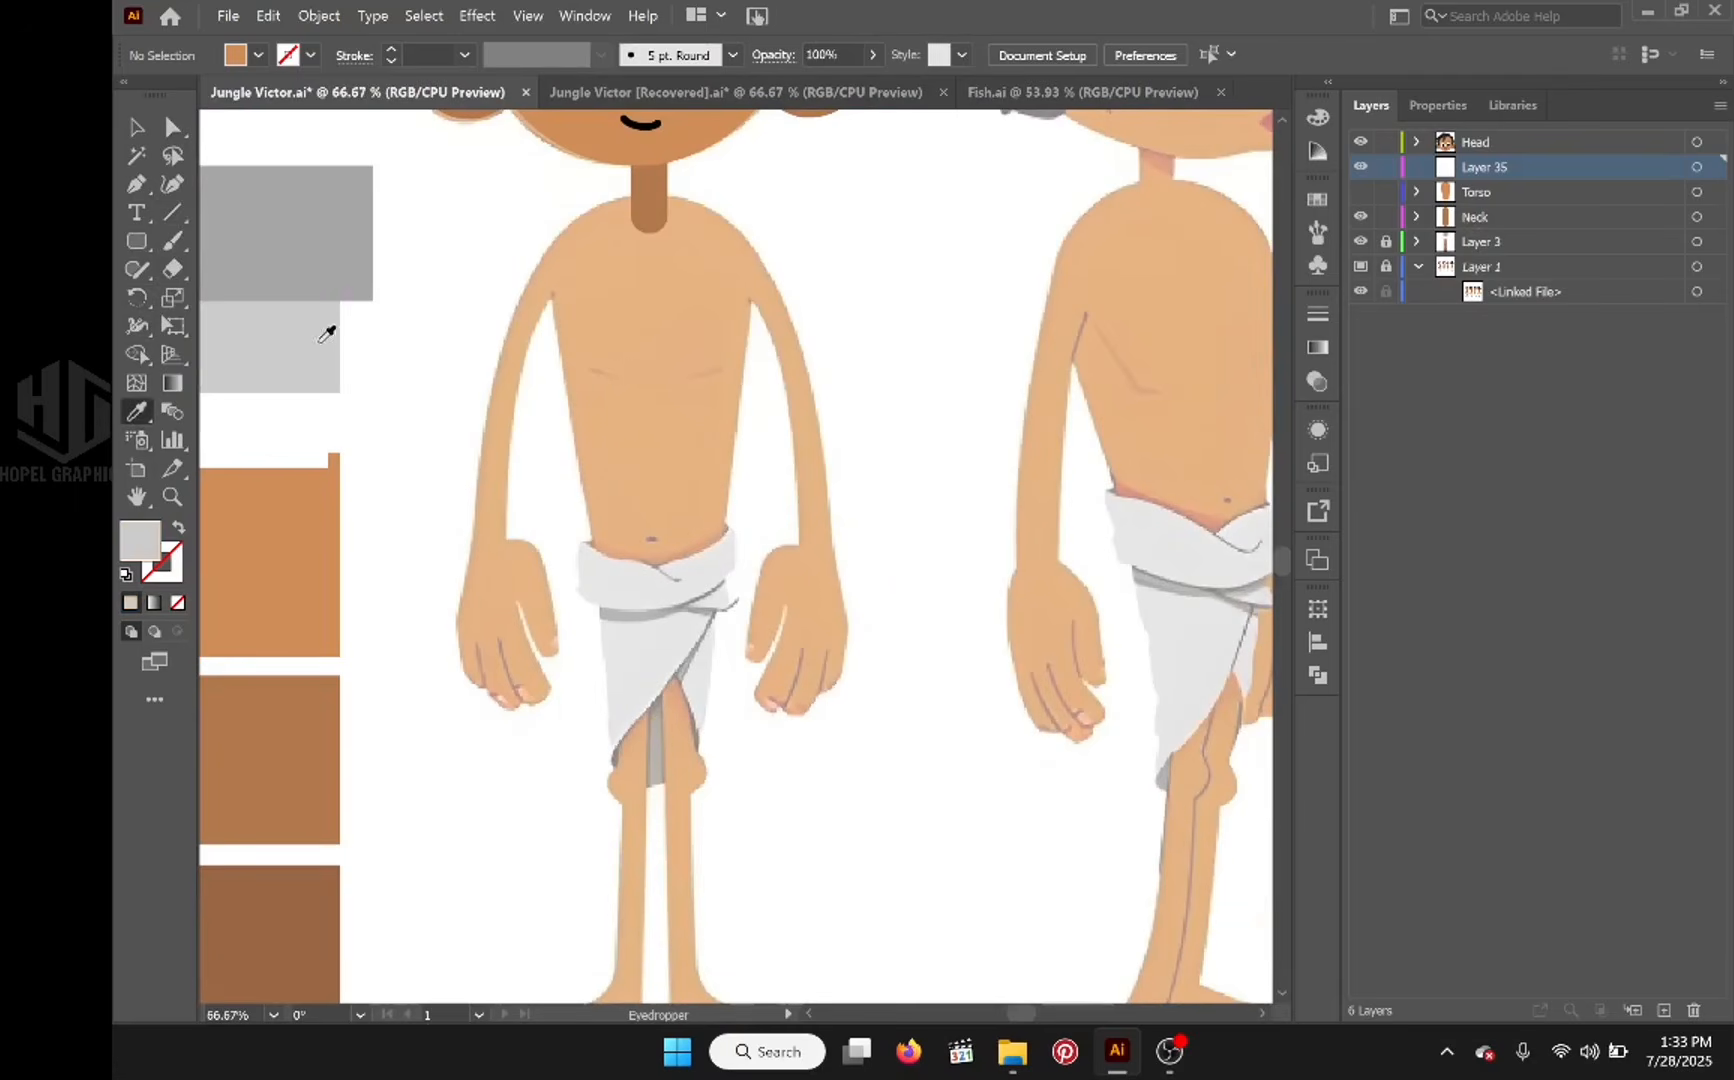
scroll(756, 594, "up", 2)
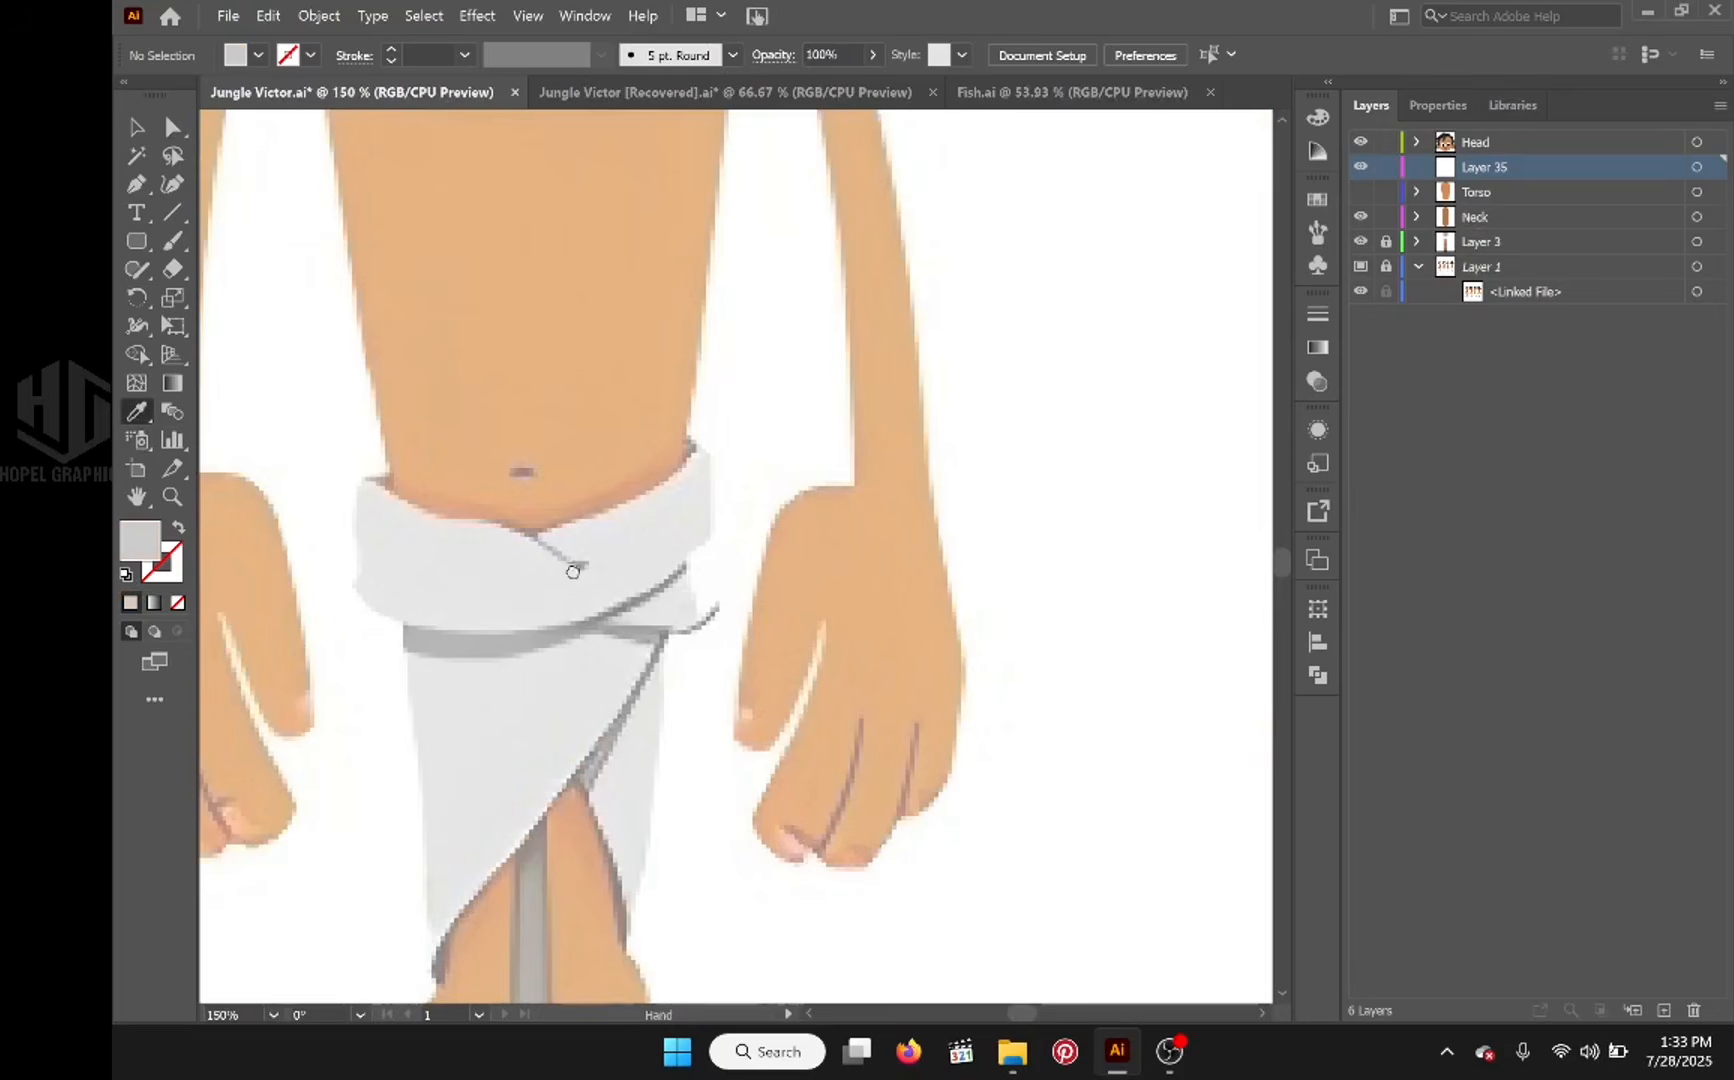
left_click_drag(575, 569, 702, 595)
key("n")
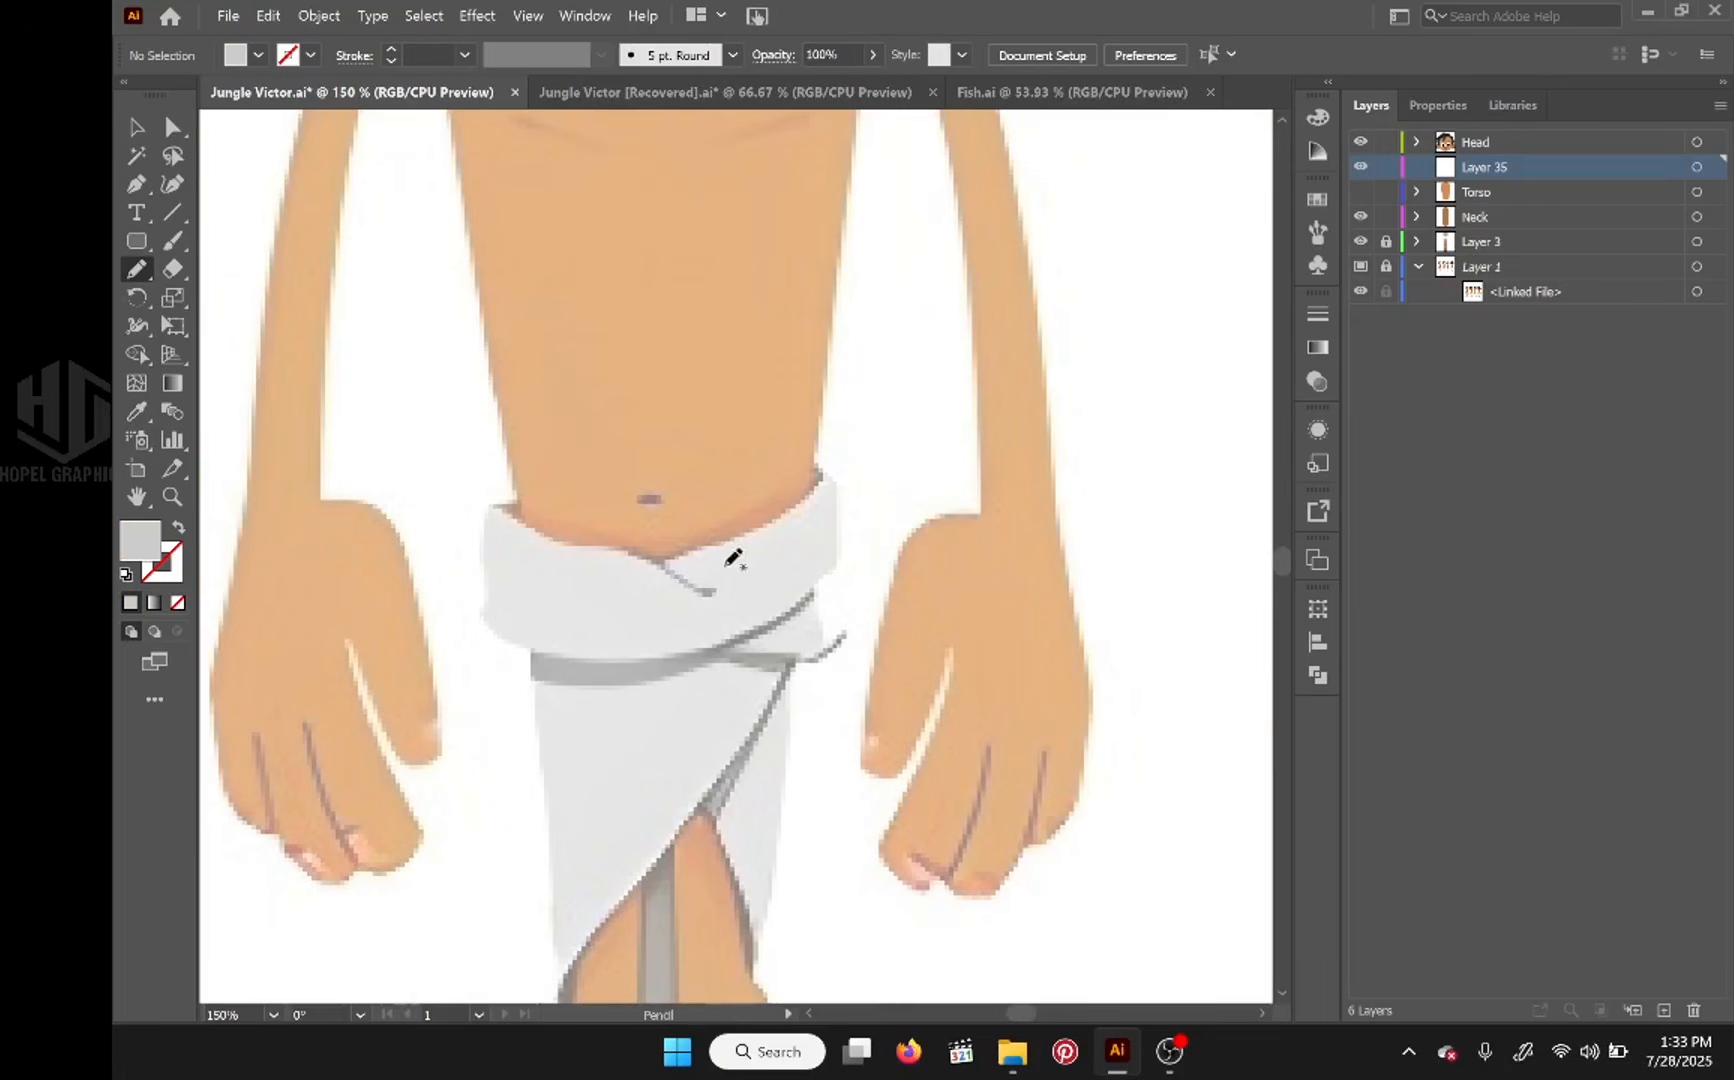
left_click_drag(815, 462, 831, 486)
mouse_move(836, 567)
left_mouse_down()
mouse_move(662, 655)
mouse_move(484, 613)
left_mouse_up()
left_click_drag(722, 538, 815, 463)
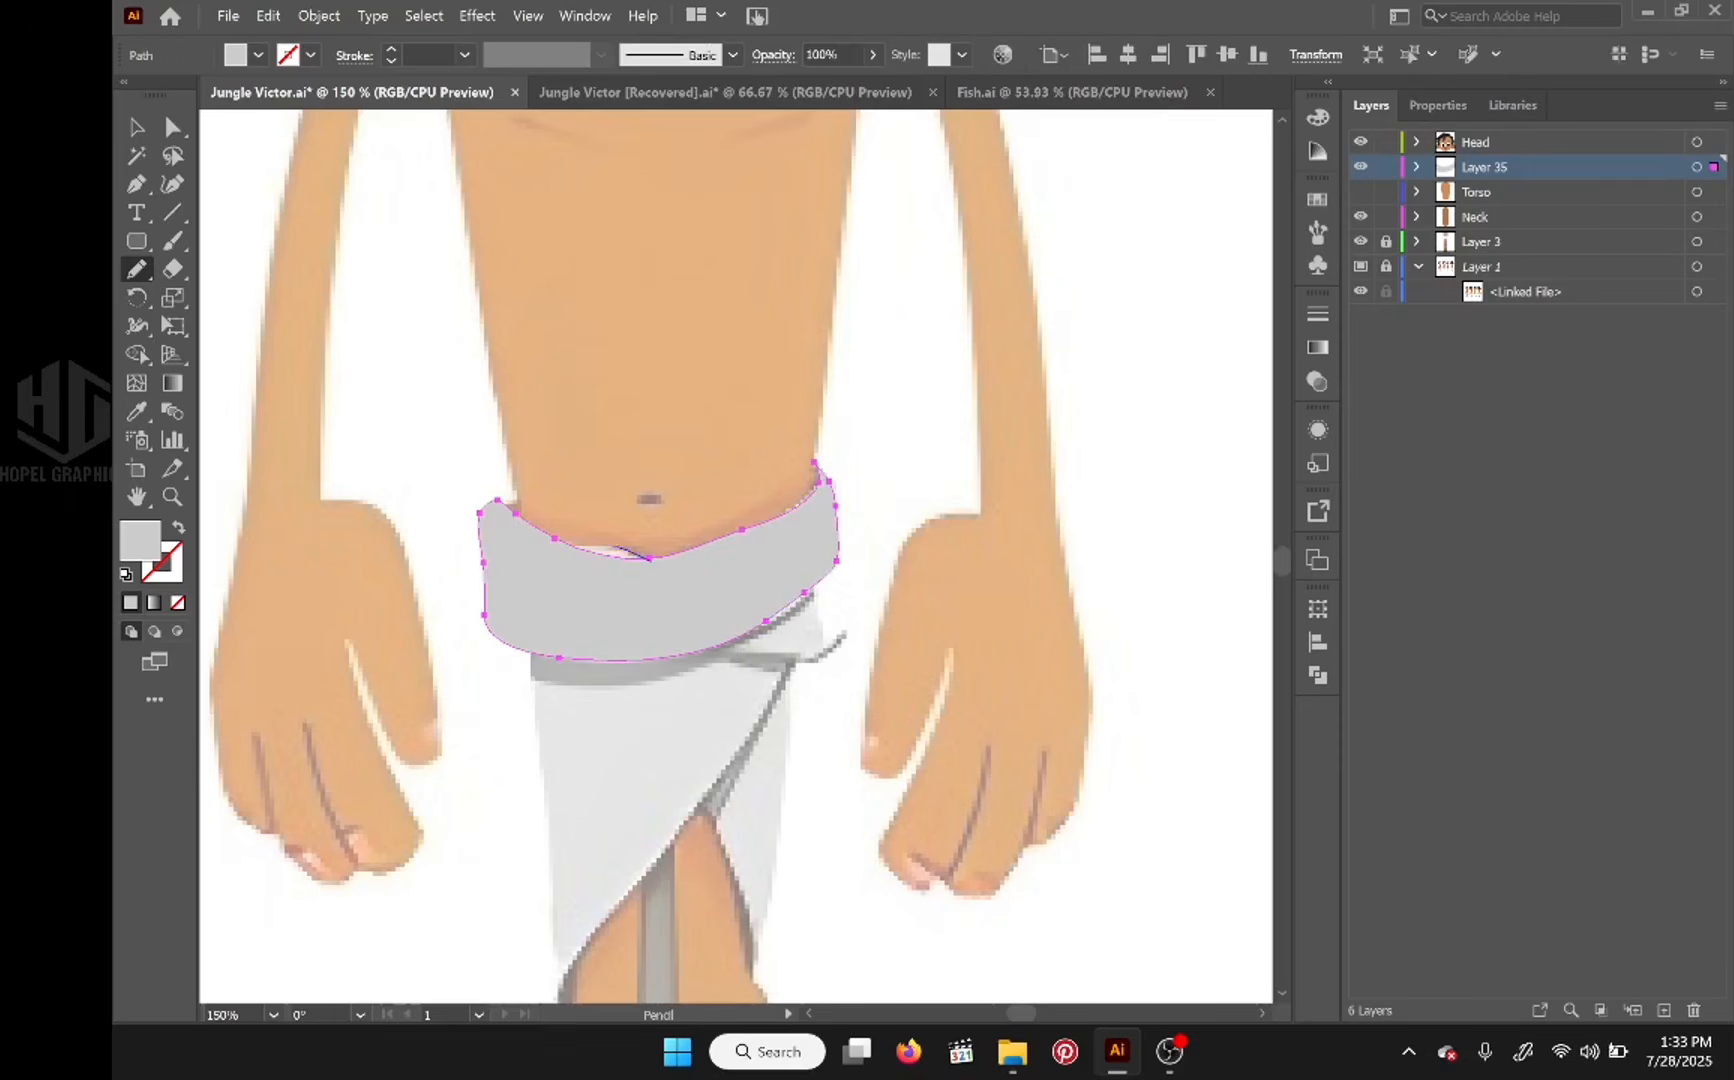
left_click_drag(650, 558, 647, 558)
left_click(1417, 167)
left_click(1361, 195)
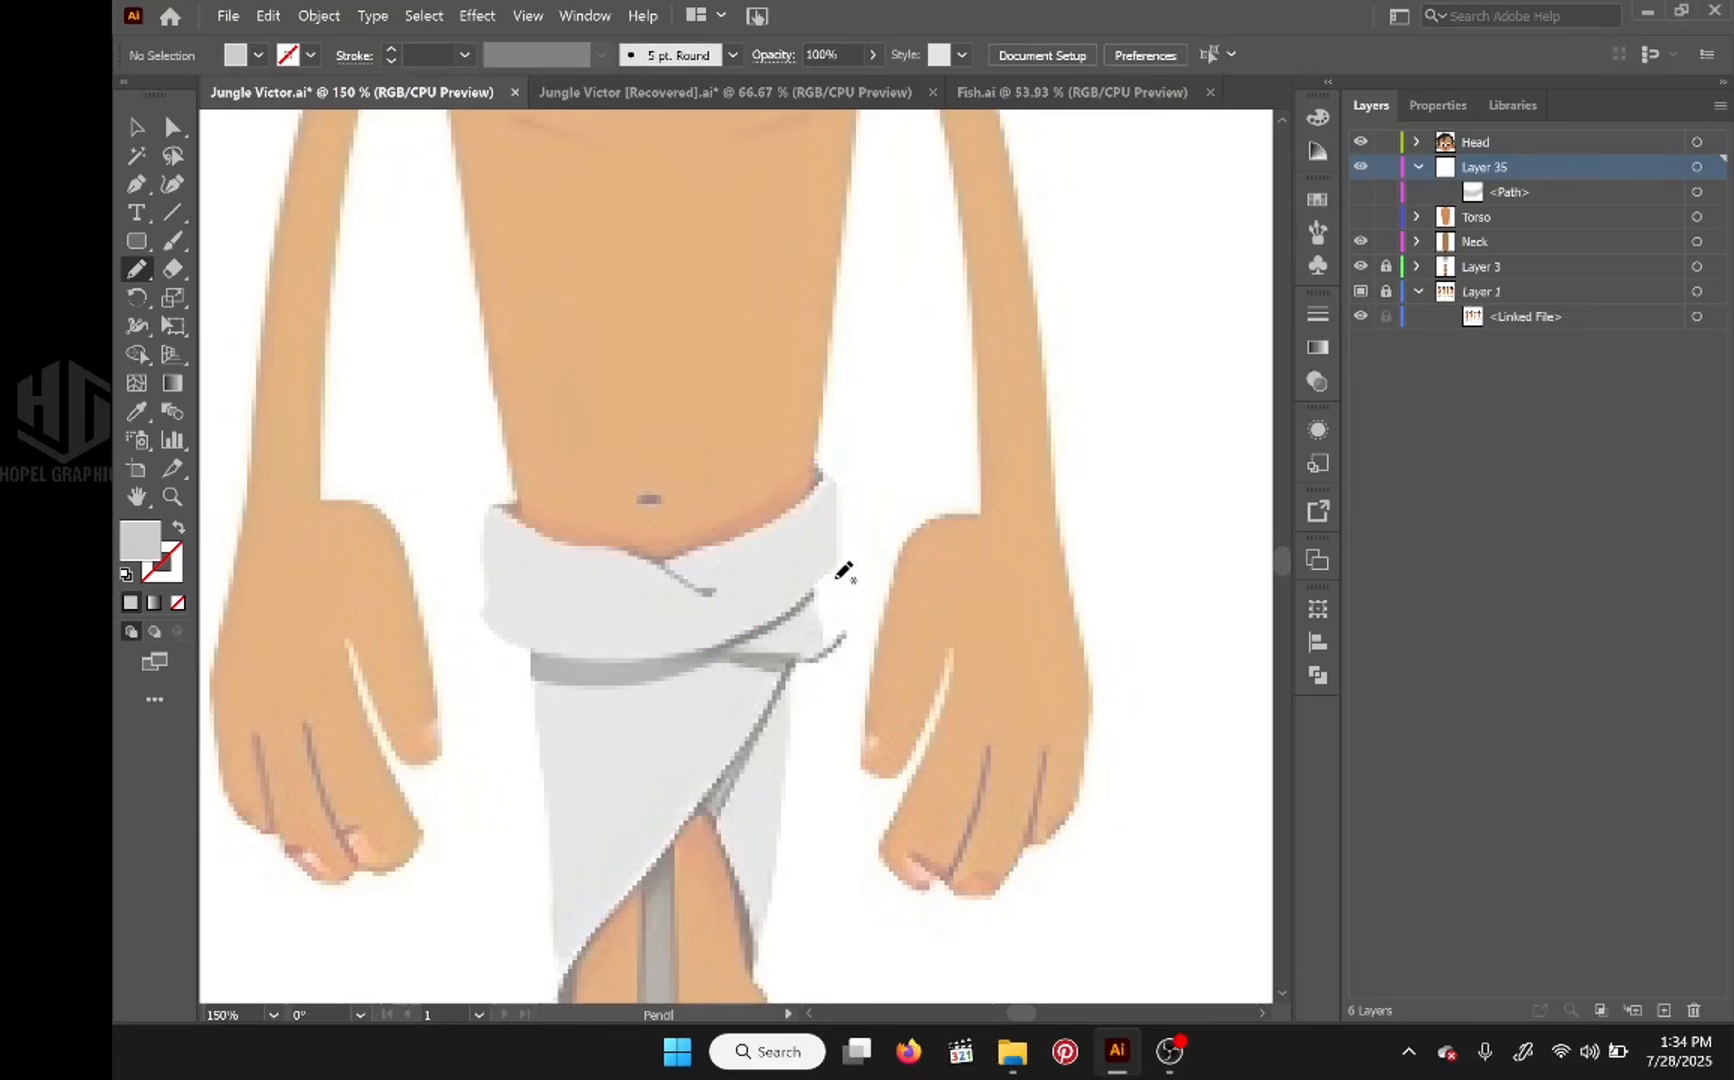
Step: Trace the waistcloth's large front flap down to its pointed lower corner, place its path below the band's path, and hide it
scroll(705, 575, "down", 3)
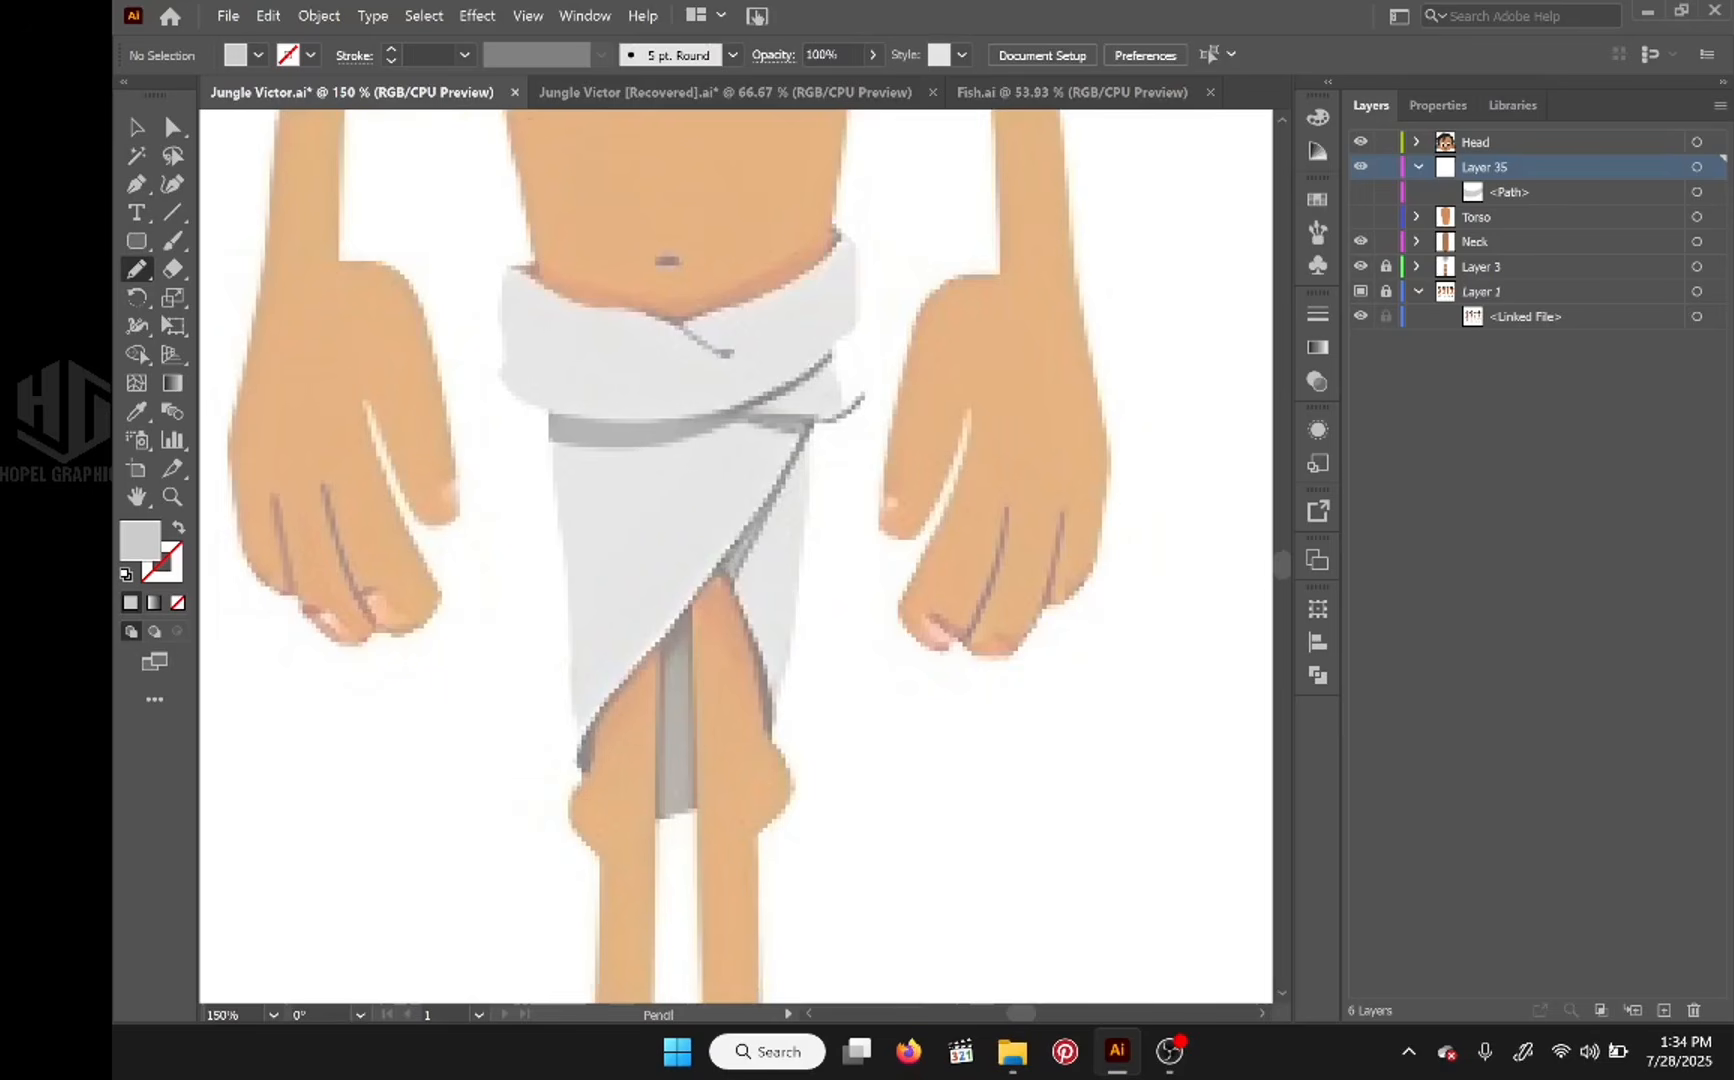
mouse_move(556, 460)
left_mouse_down()
mouse_move(585, 770)
mouse_move(832, 330)
mouse_move(550, 383)
left_mouse_up()
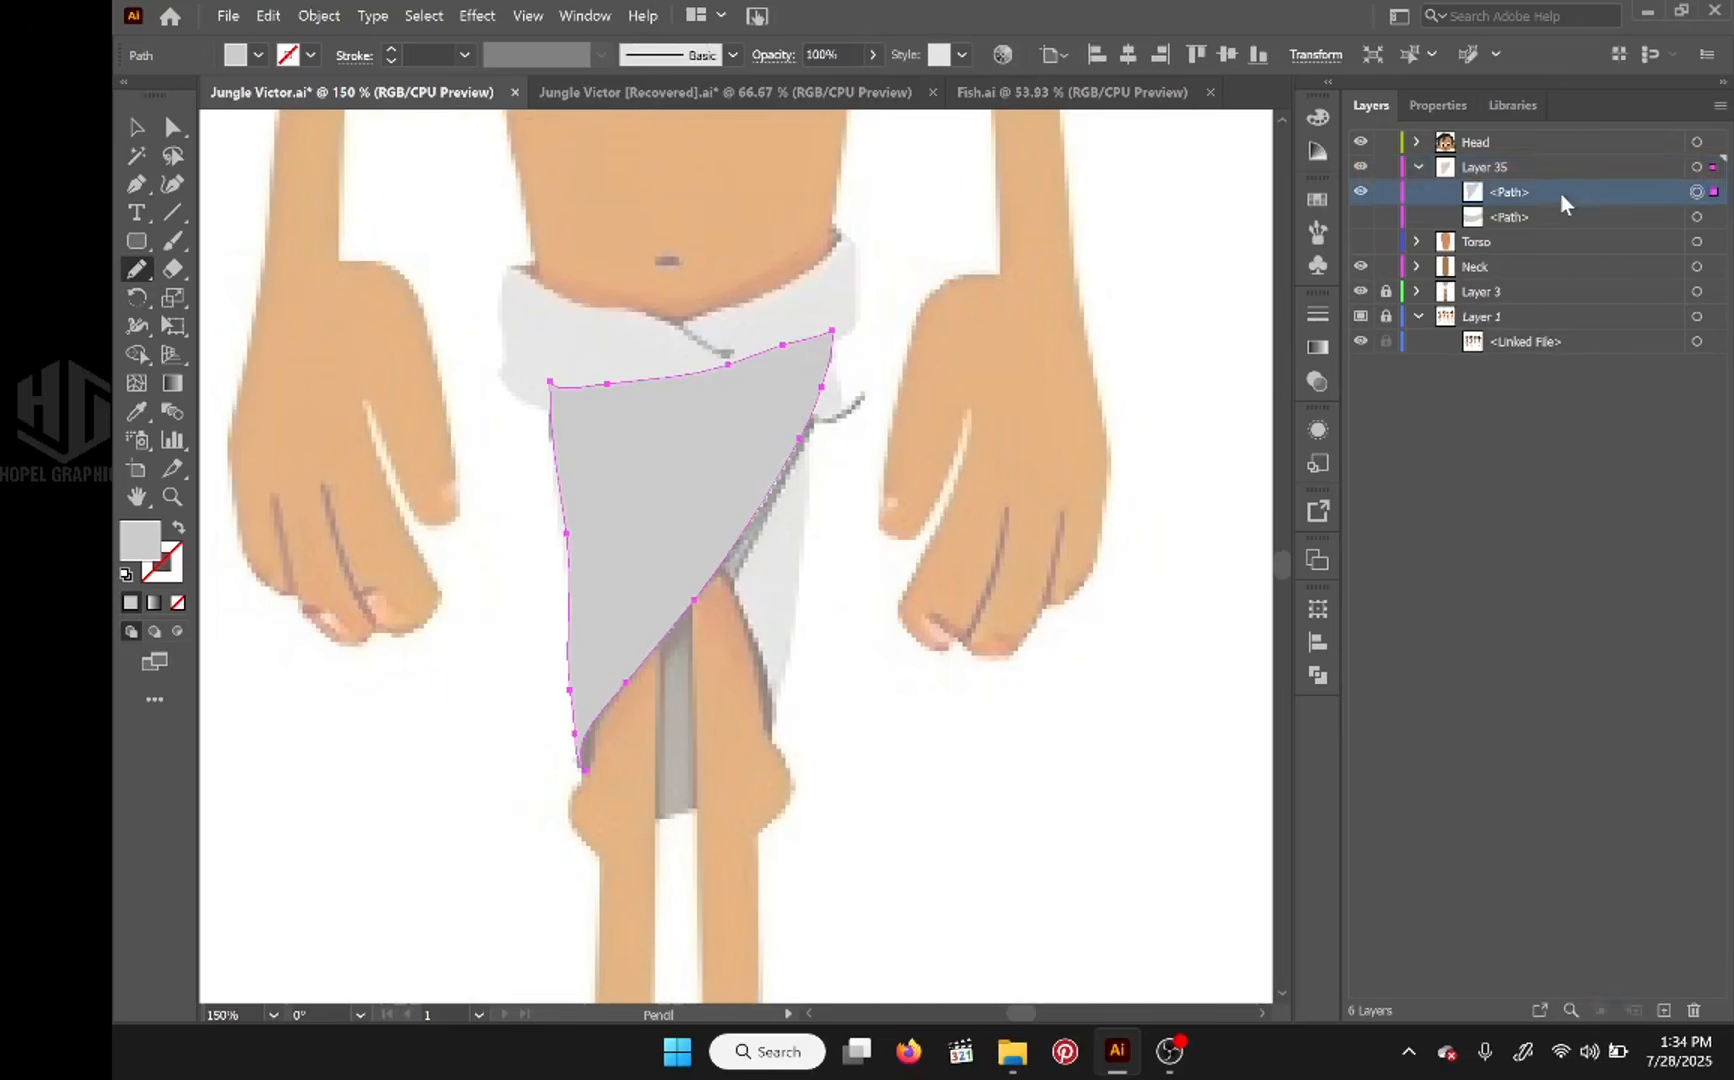
left_click_drag(1561, 192, 1561, 226)
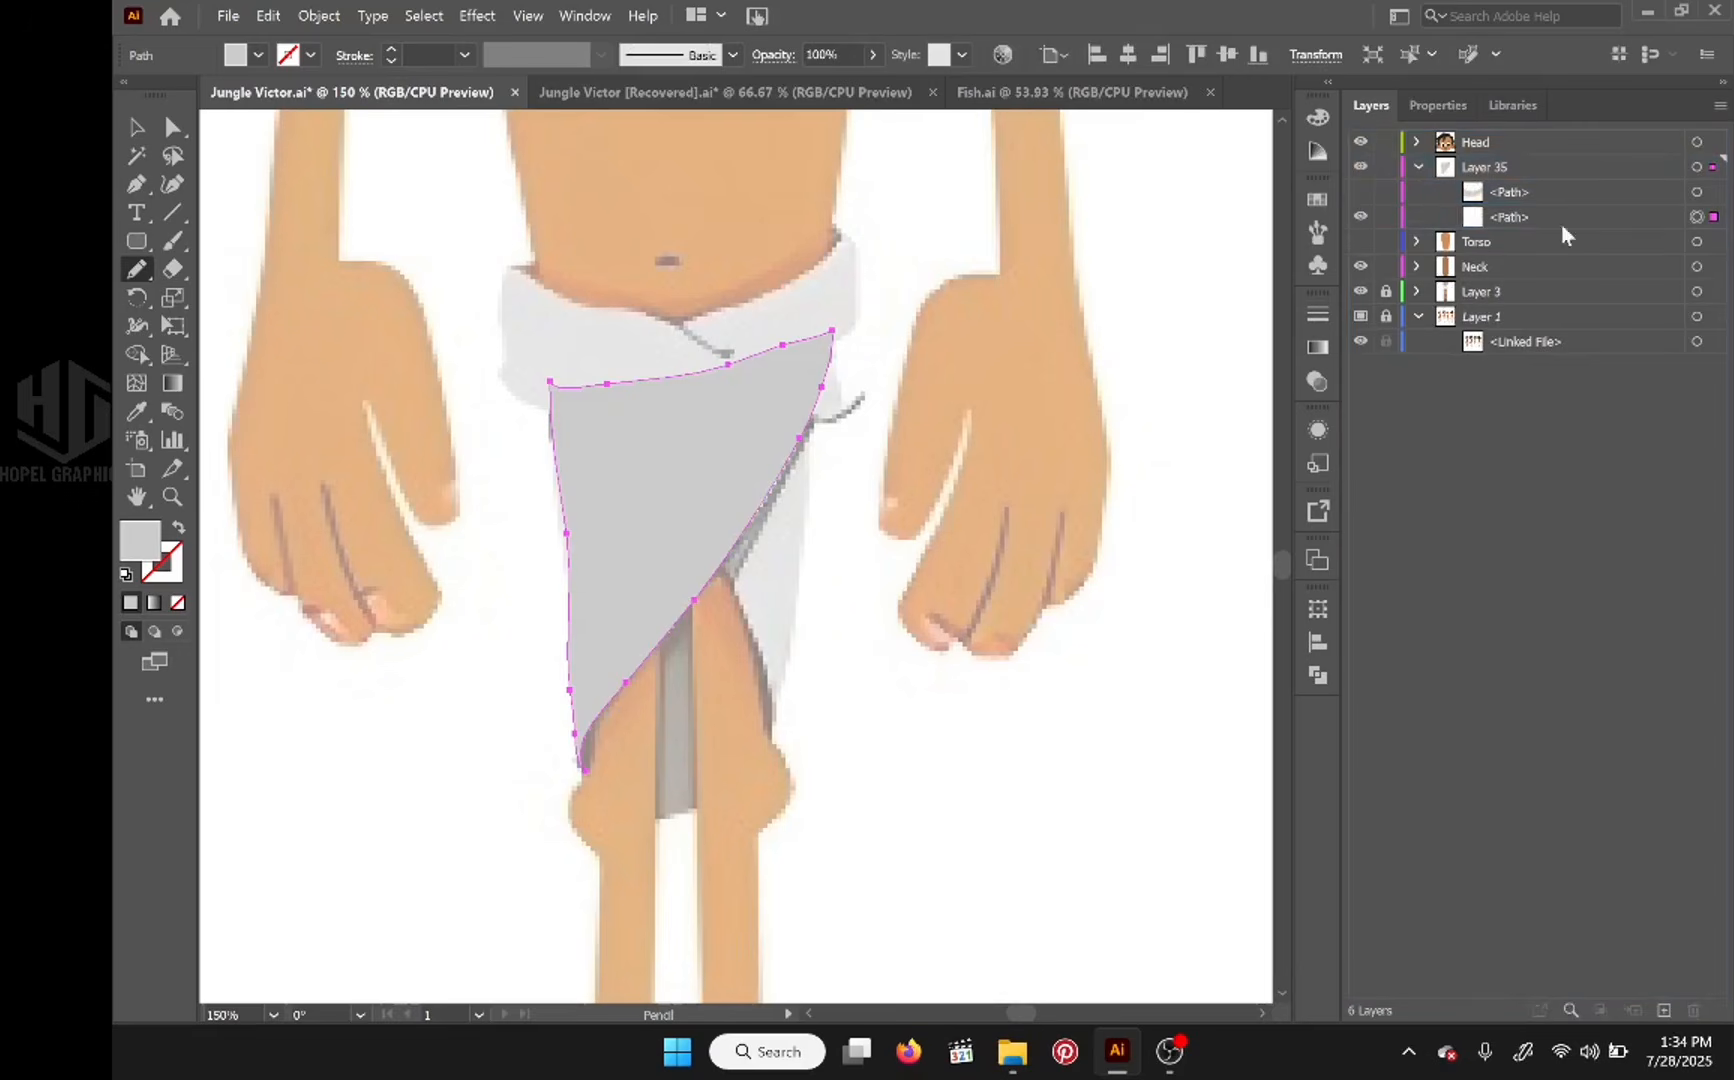
left_click(1360, 219)
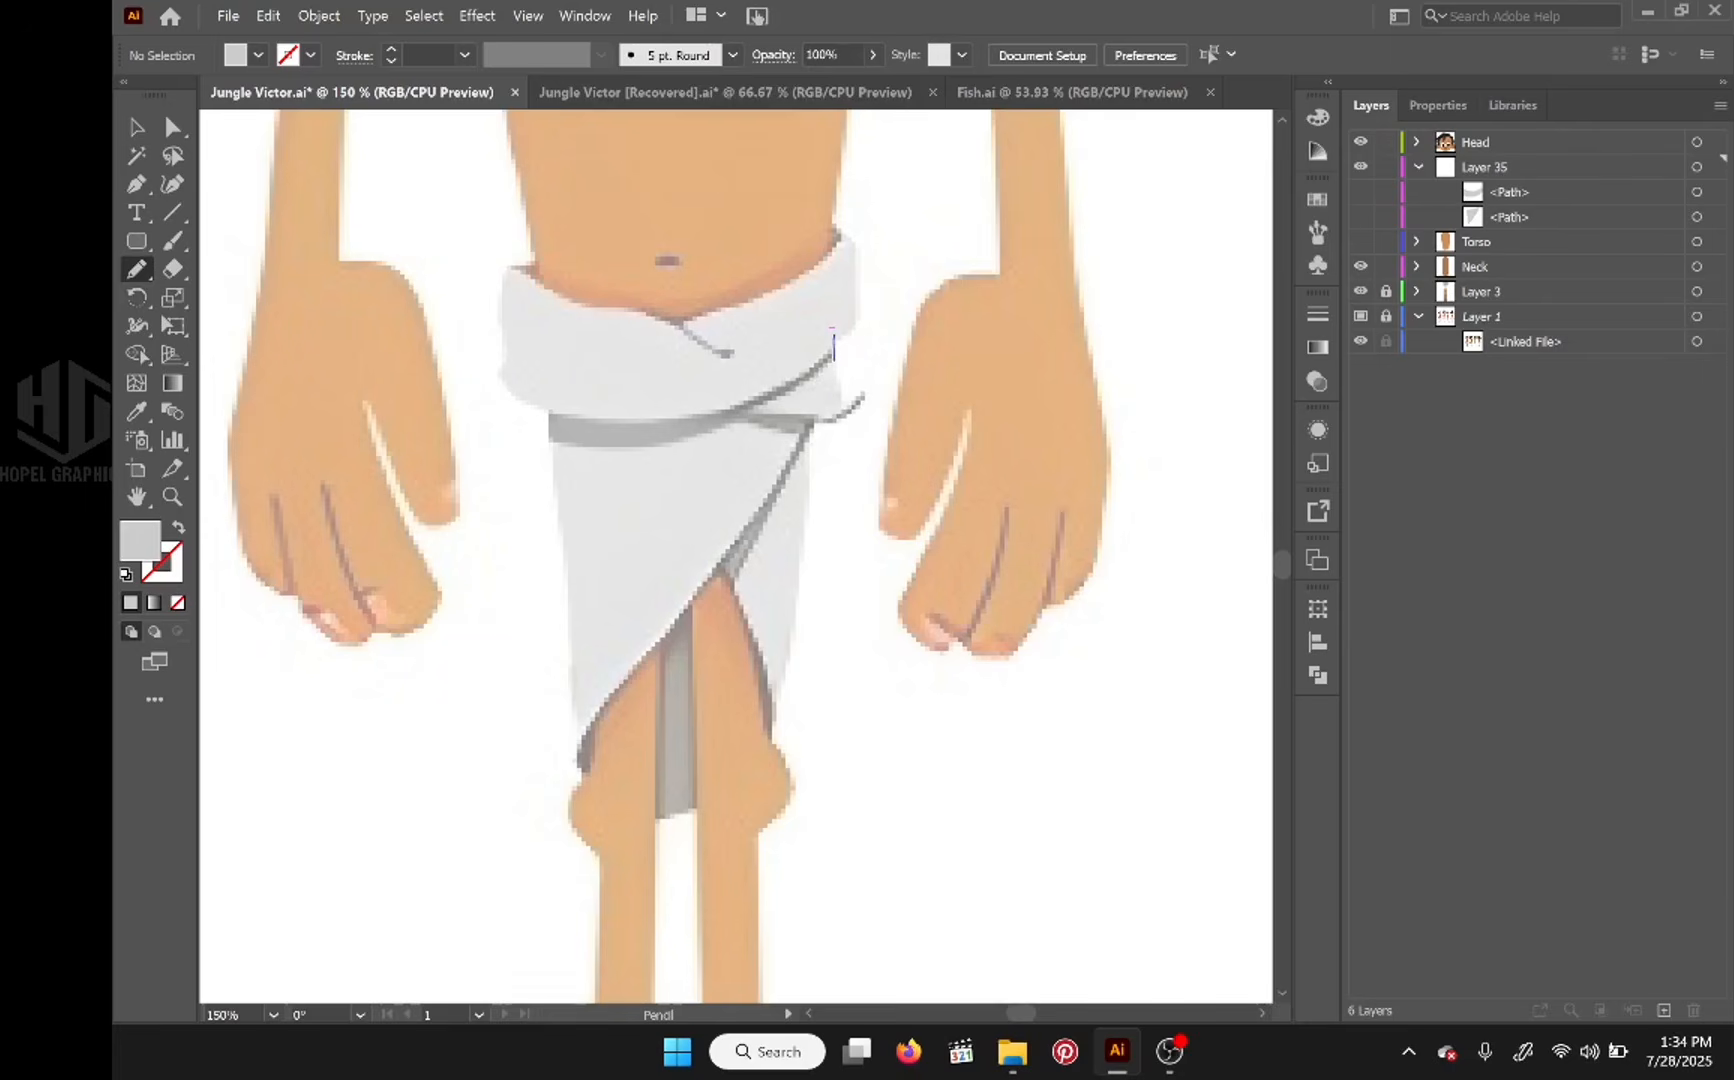
Step: Trace the small pointed side fold under the band, stack its path between the band and the front flap, and hide it
mouse_move(832, 338)
left_mouse_down()
mouse_move(818, 420)
mouse_move(835, 338)
left_mouse_up()
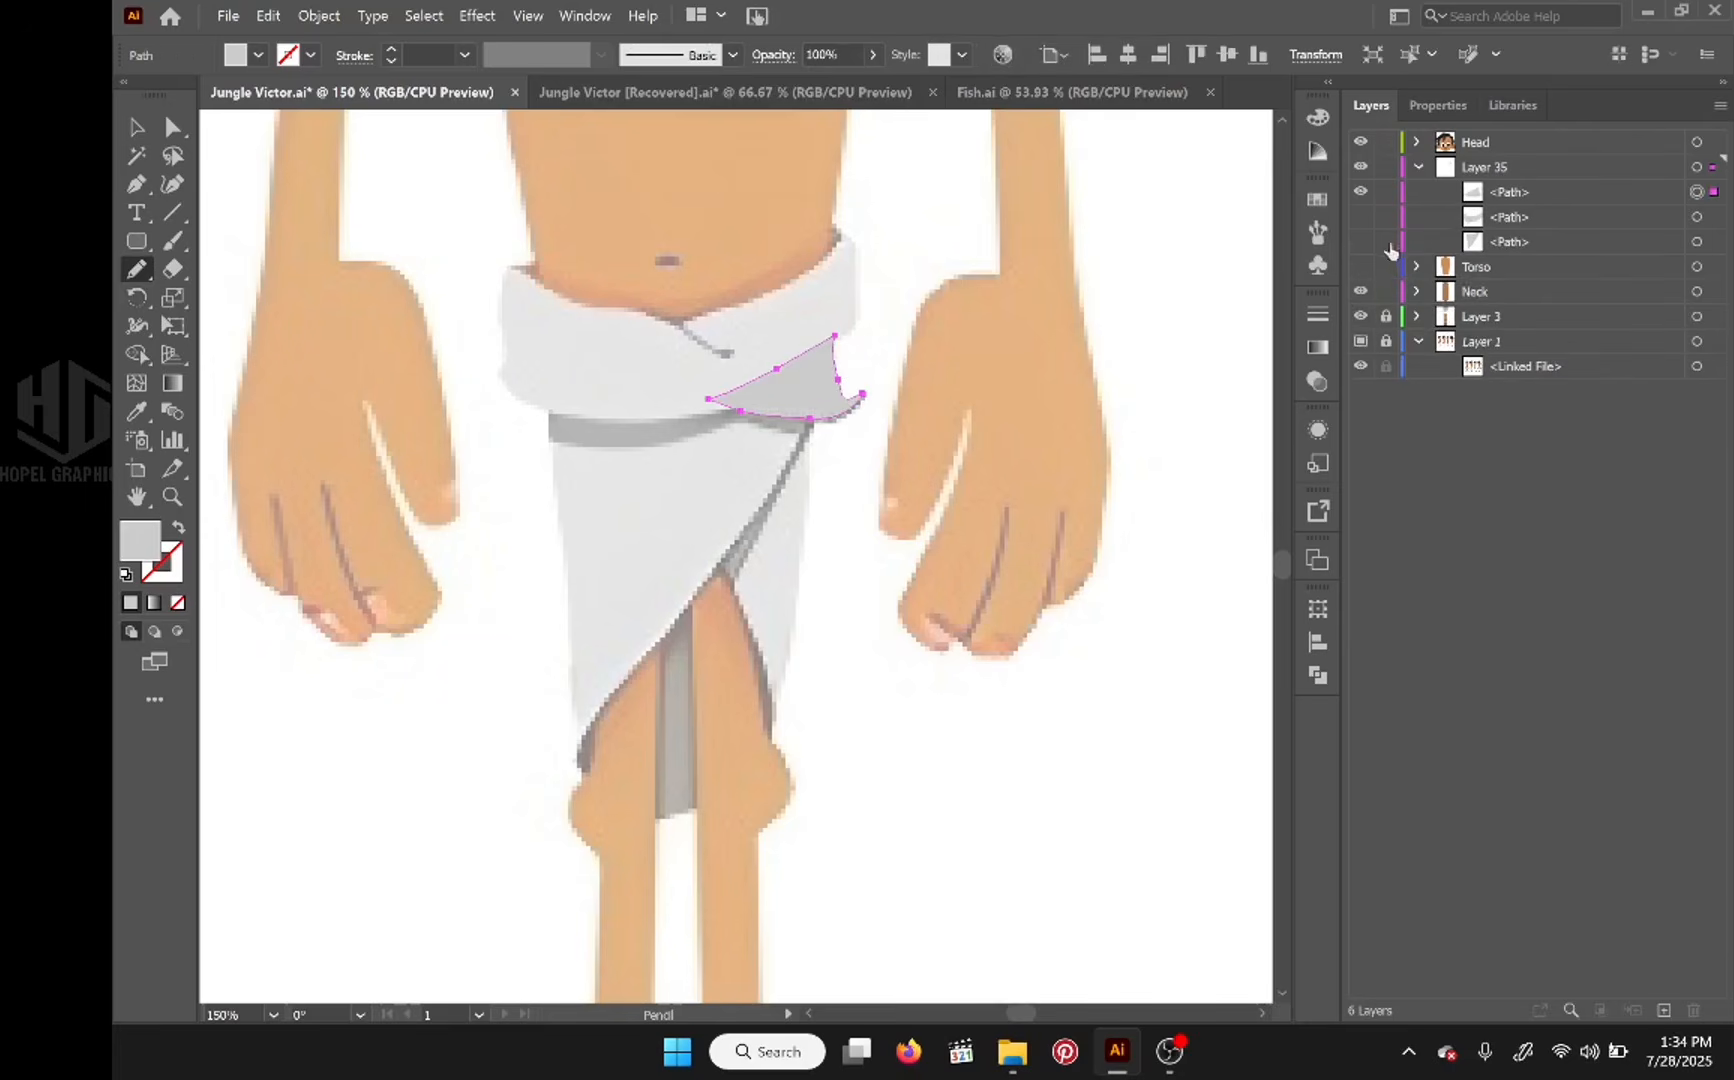
left_click(1534, 190)
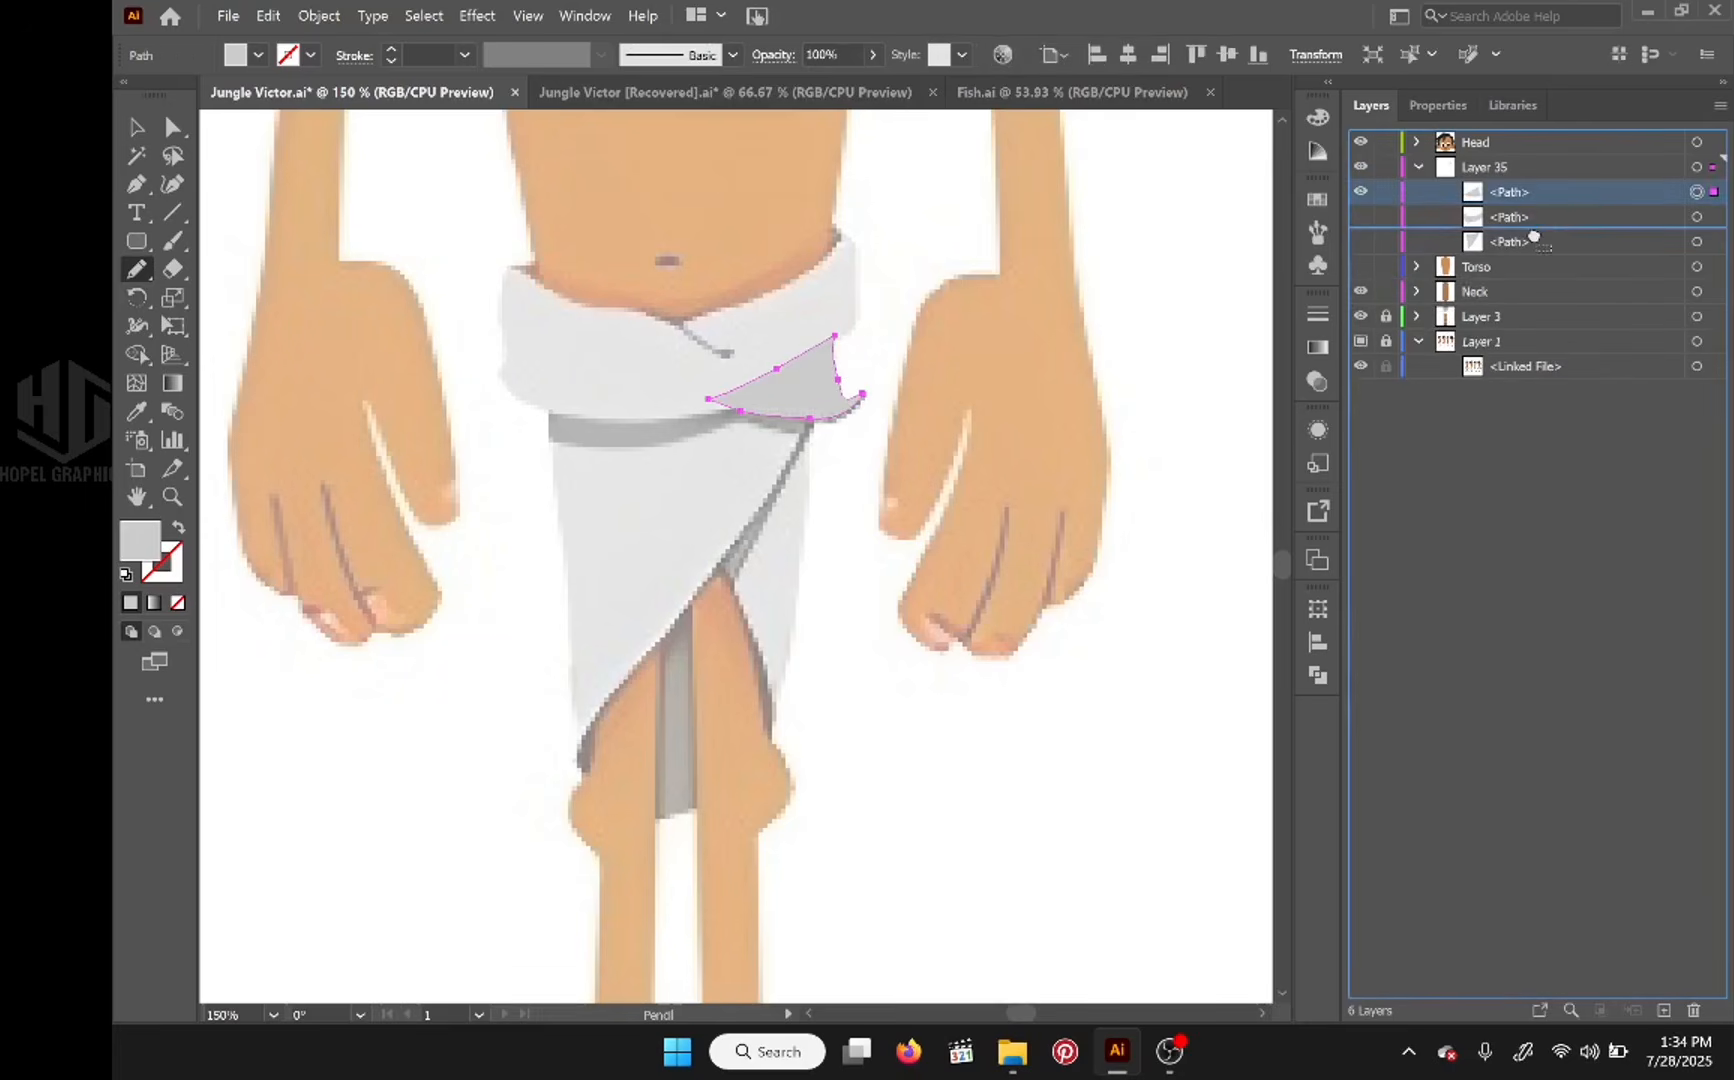
left_click_drag(1534, 237, 1533, 235)
left_click(1360, 217)
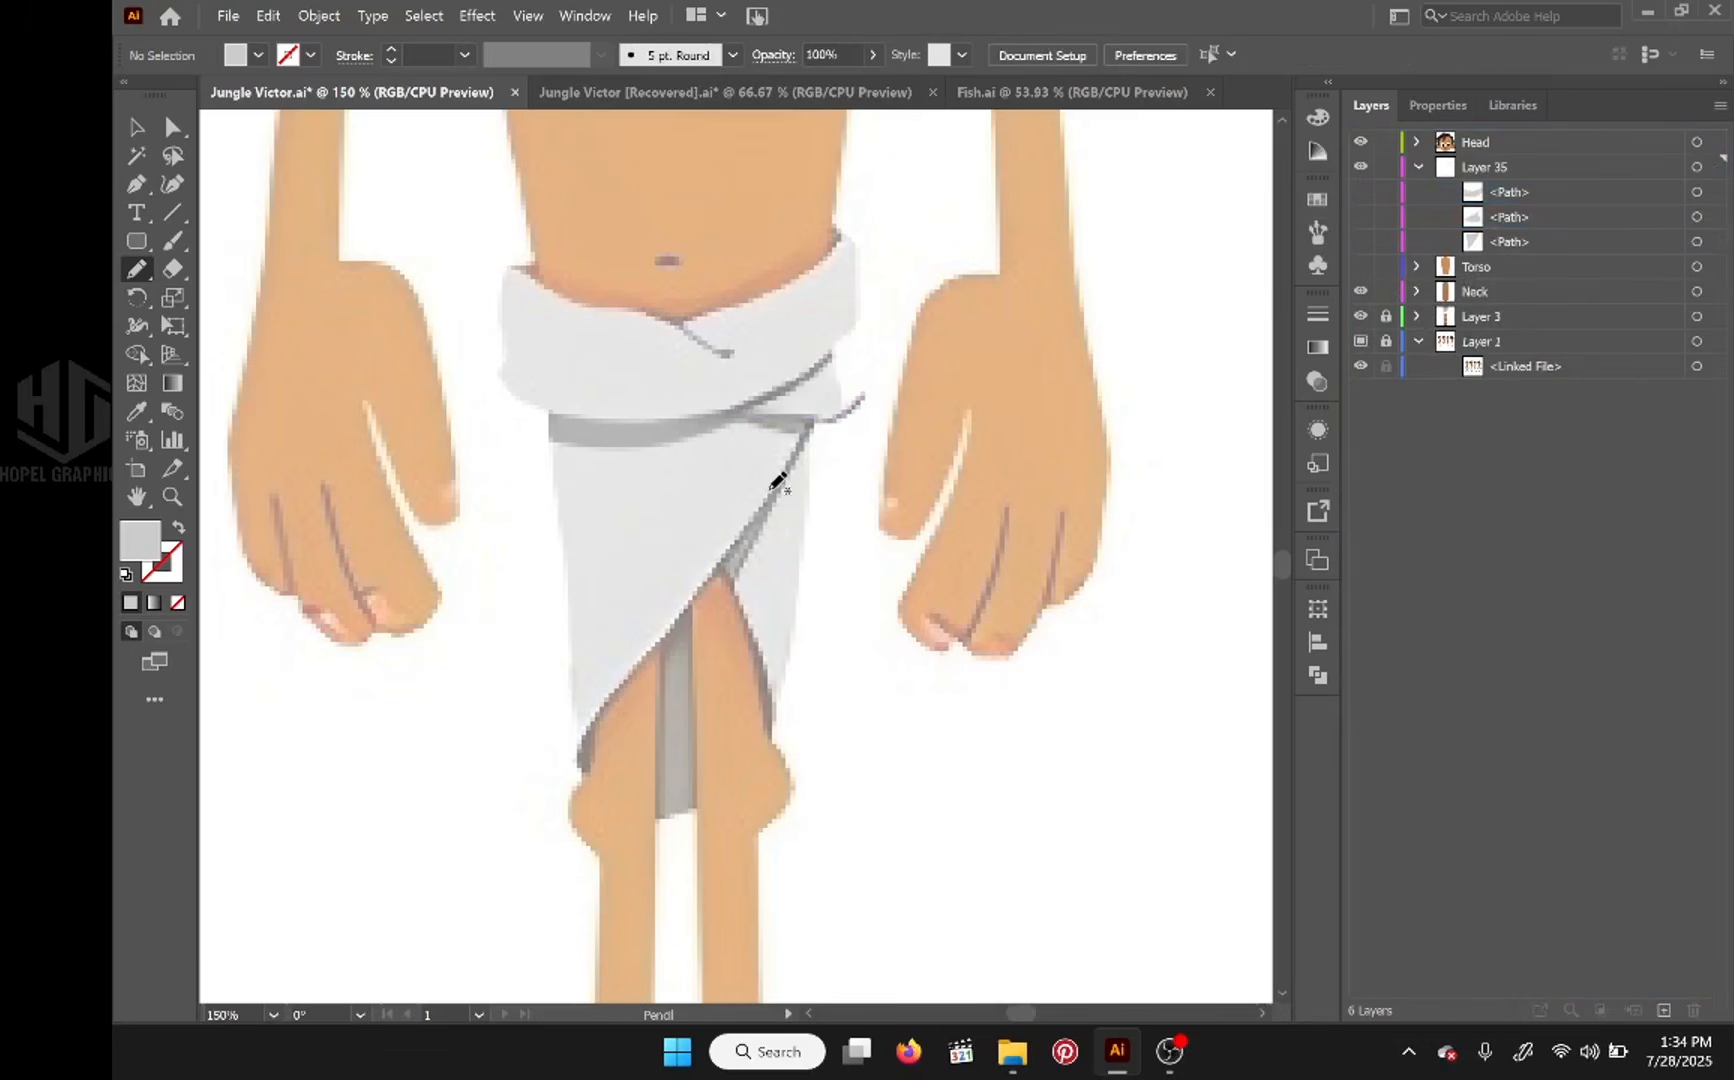
Step: Trace the narrow flap on the waistcloth's right side, place its path directly above the front flap's path, and hide it
mouse_move(813, 399)
left_mouse_down()
mouse_move(771, 734)
mouse_move(724, 561)
mouse_move(813, 400)
left_mouse_up()
left_click_drag(1576, 192, 1566, 258)
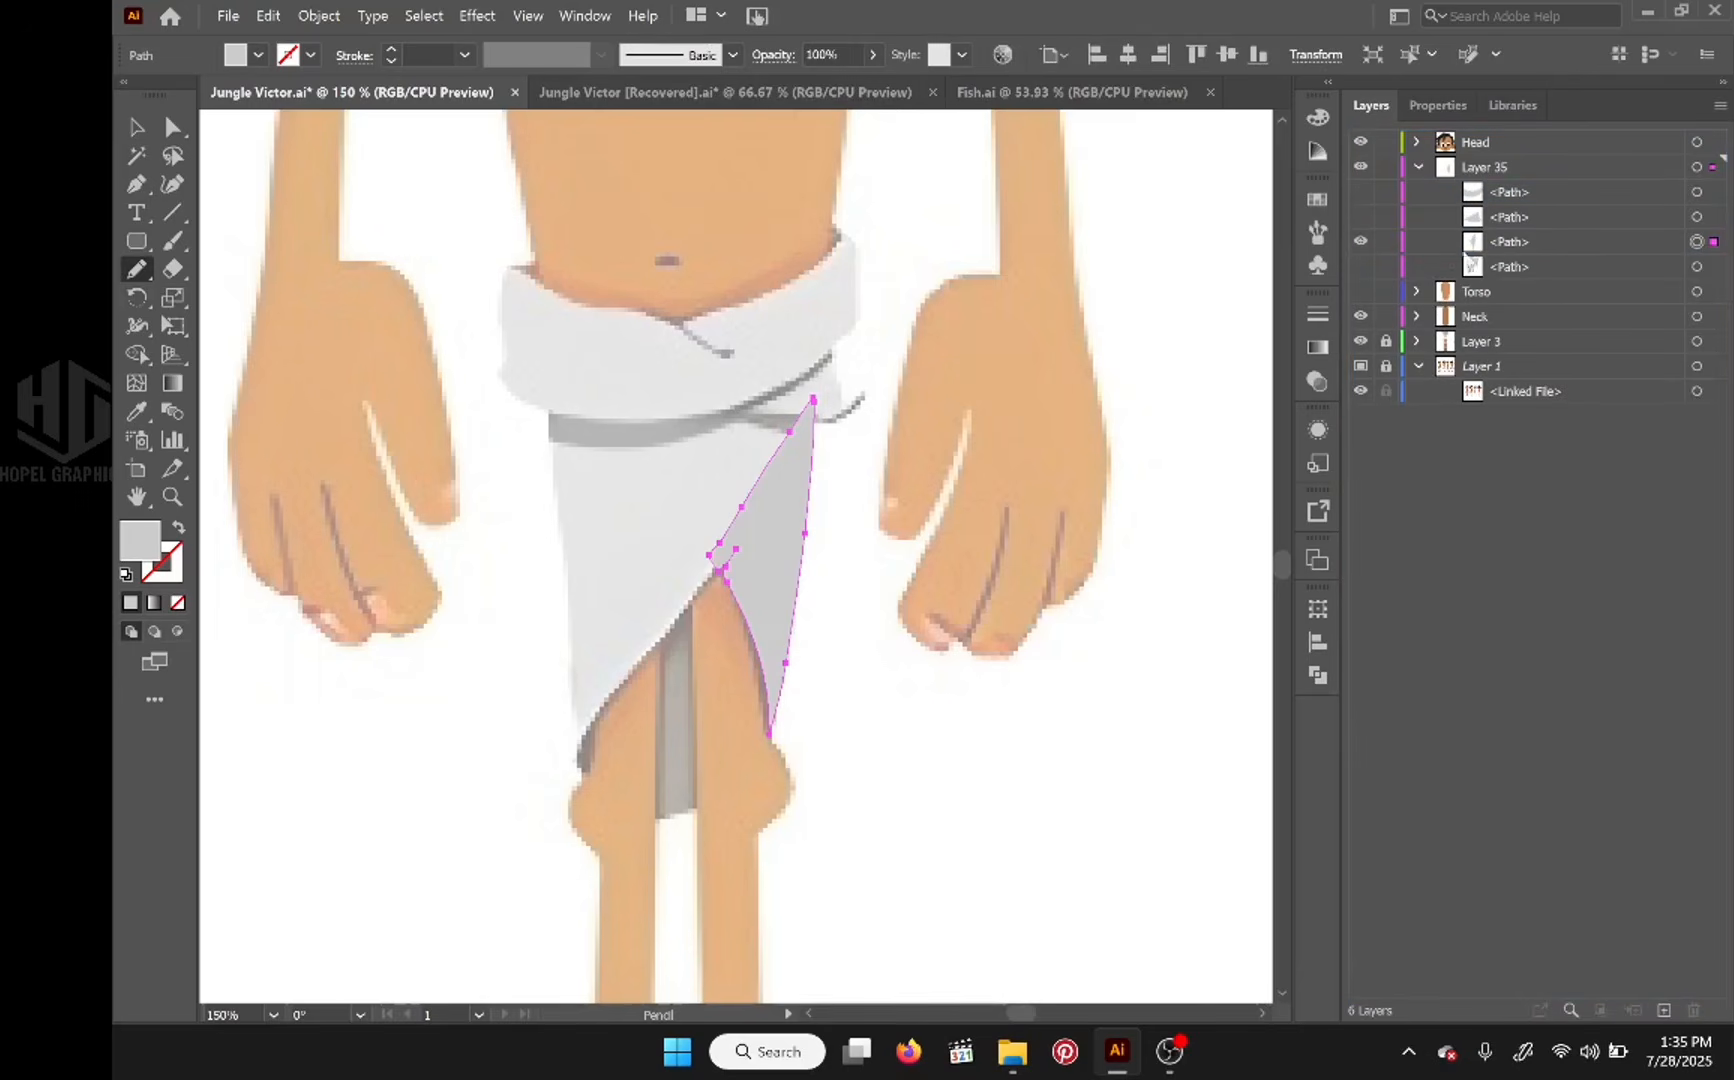
left_click(1359, 242)
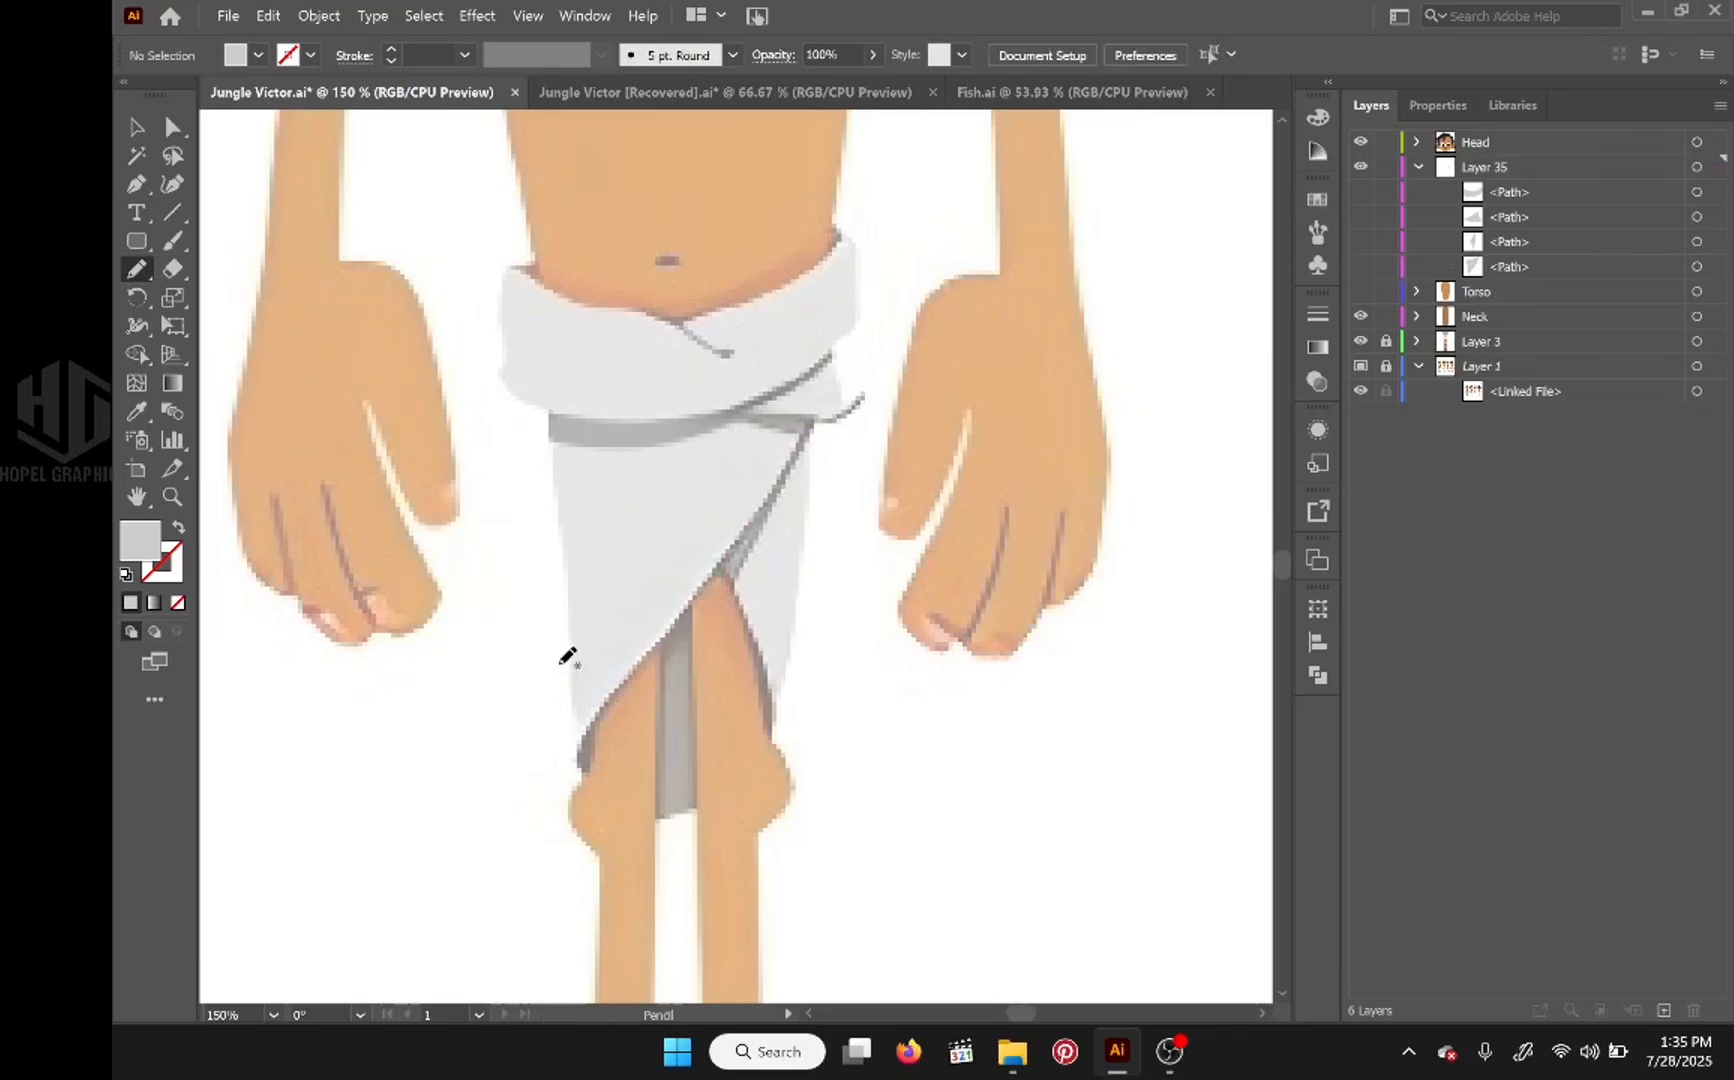
Step: Sample the darker gray swatch and trace the waistcloth's full back piece from waist to knees with the Pencil tool
left_click_drag(565, 658, 1003, 275)
mouse_move(596, 544)
left_mouse_down()
mouse_move(1076, 356)
mouse_move(875, 236)
mouse_move(818, 955)
left_mouse_up()
left_click_drag(846, 382, 824, 921)
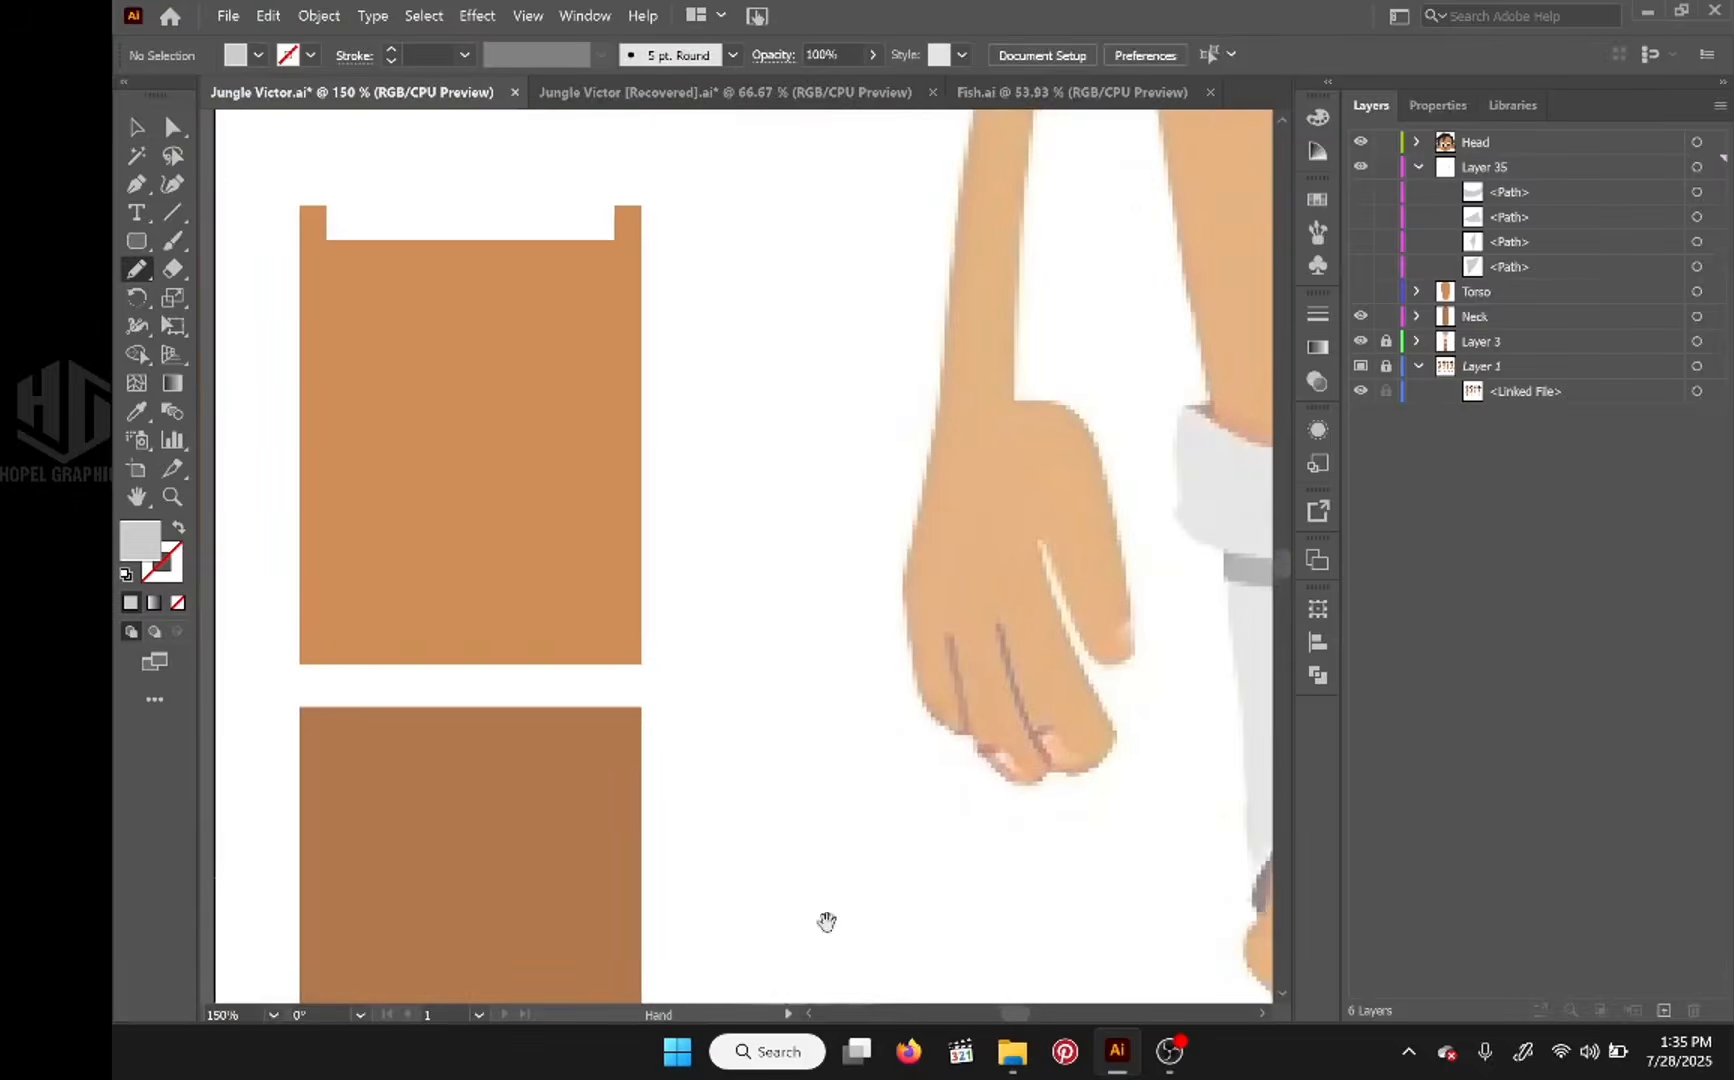
left_click_drag(822, 652, 780, 1073)
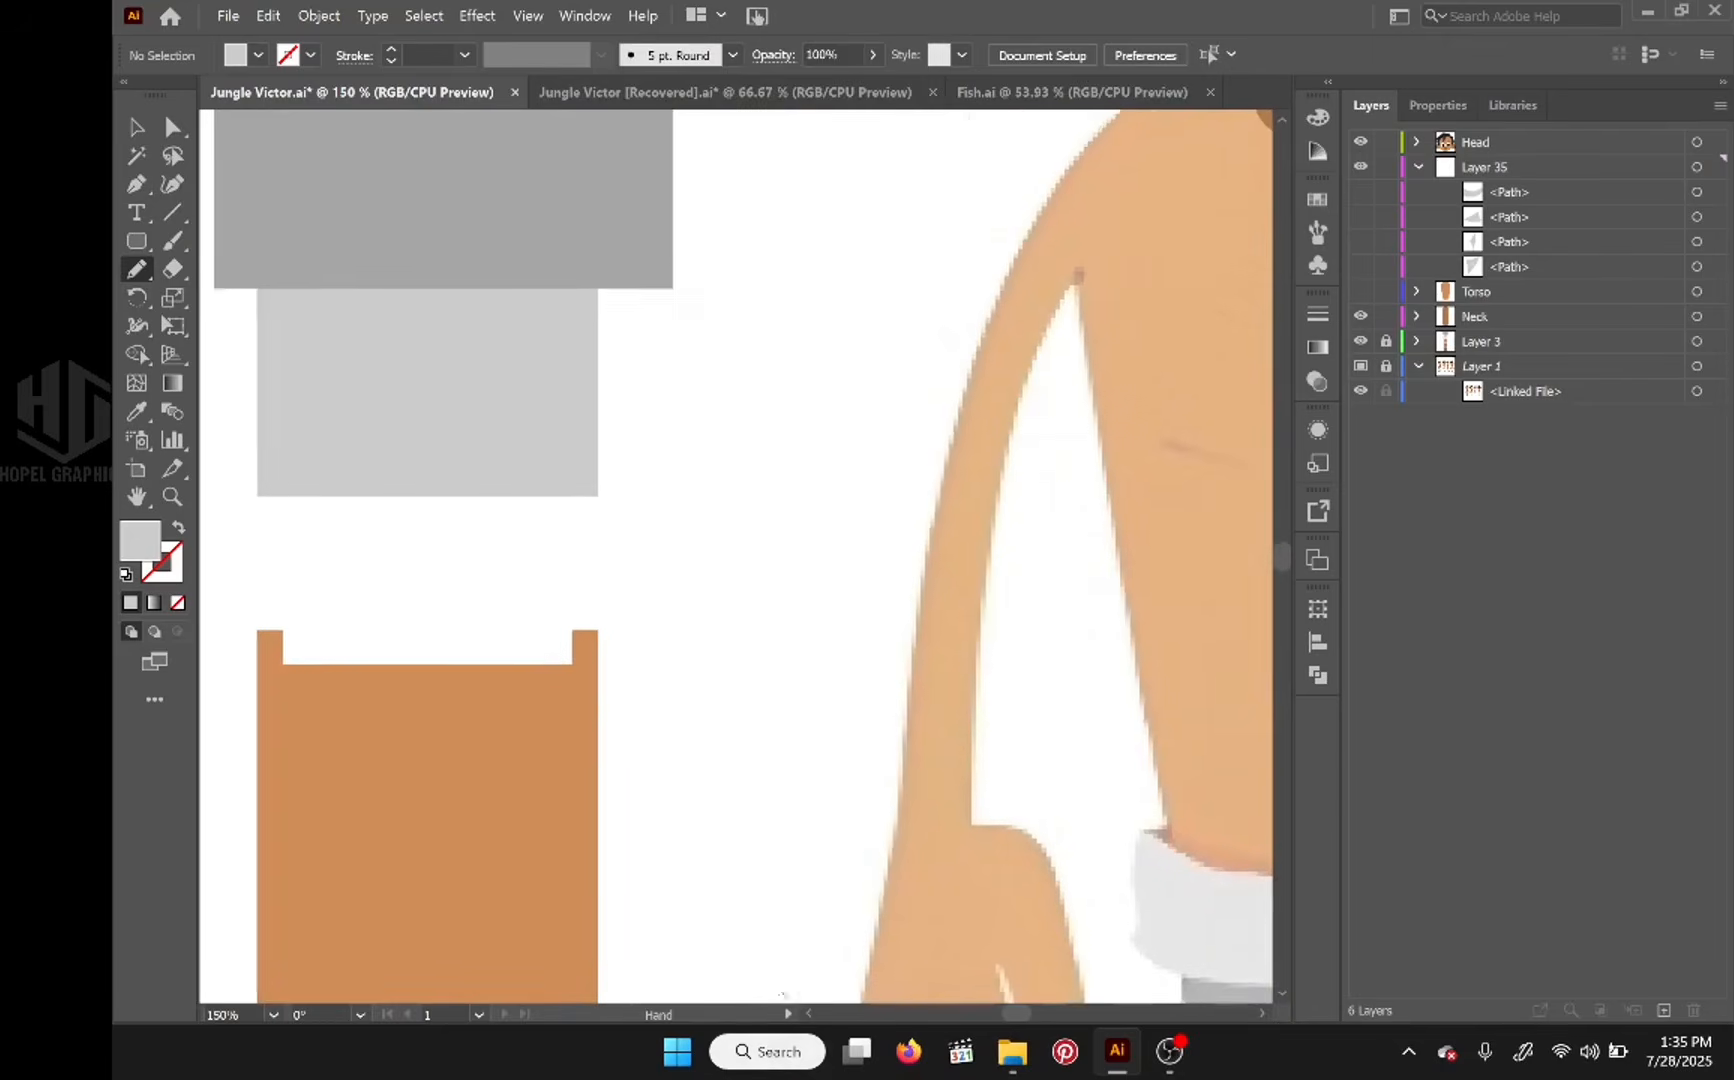
left_click(137, 413)
left_click(453, 248)
left_click_drag(442, 412, 355, 428)
left_click_drag(928, 422, 317, 460)
left_click_drag(365, 625, 1053, 343)
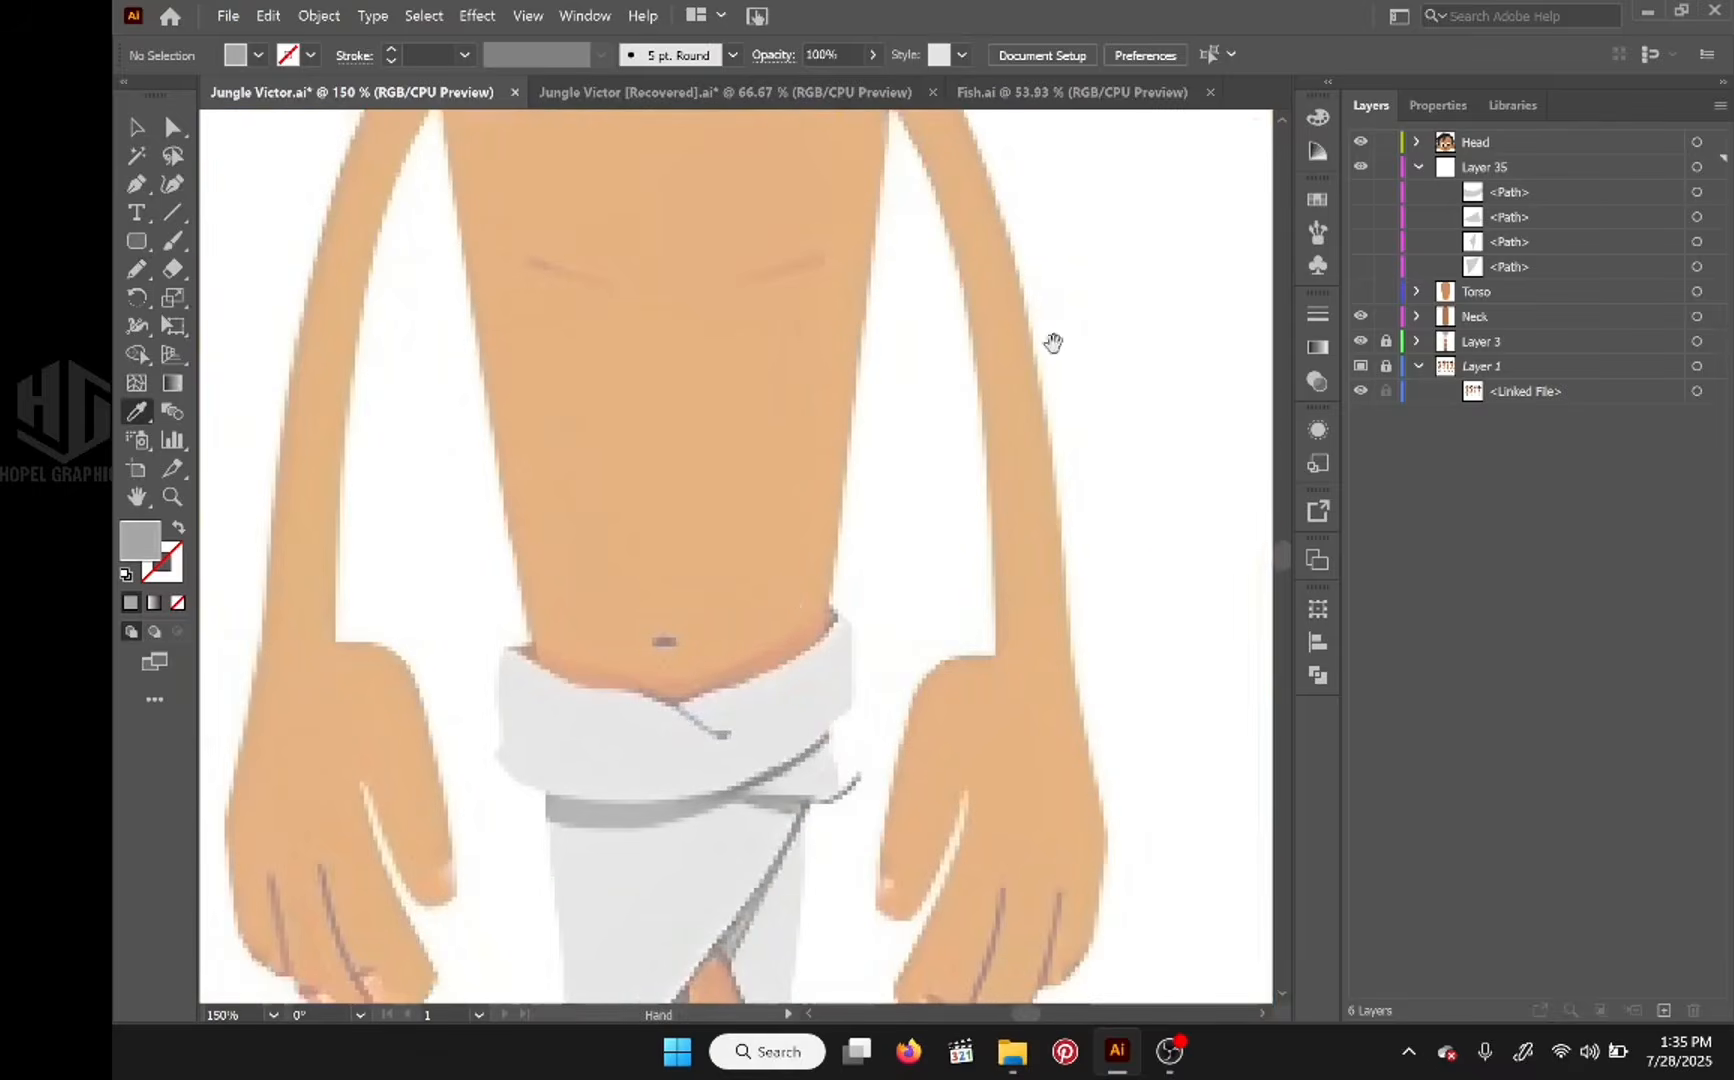
scroll(783, 604, "down", 1)
left_click_drag(784, 648, 824, 384)
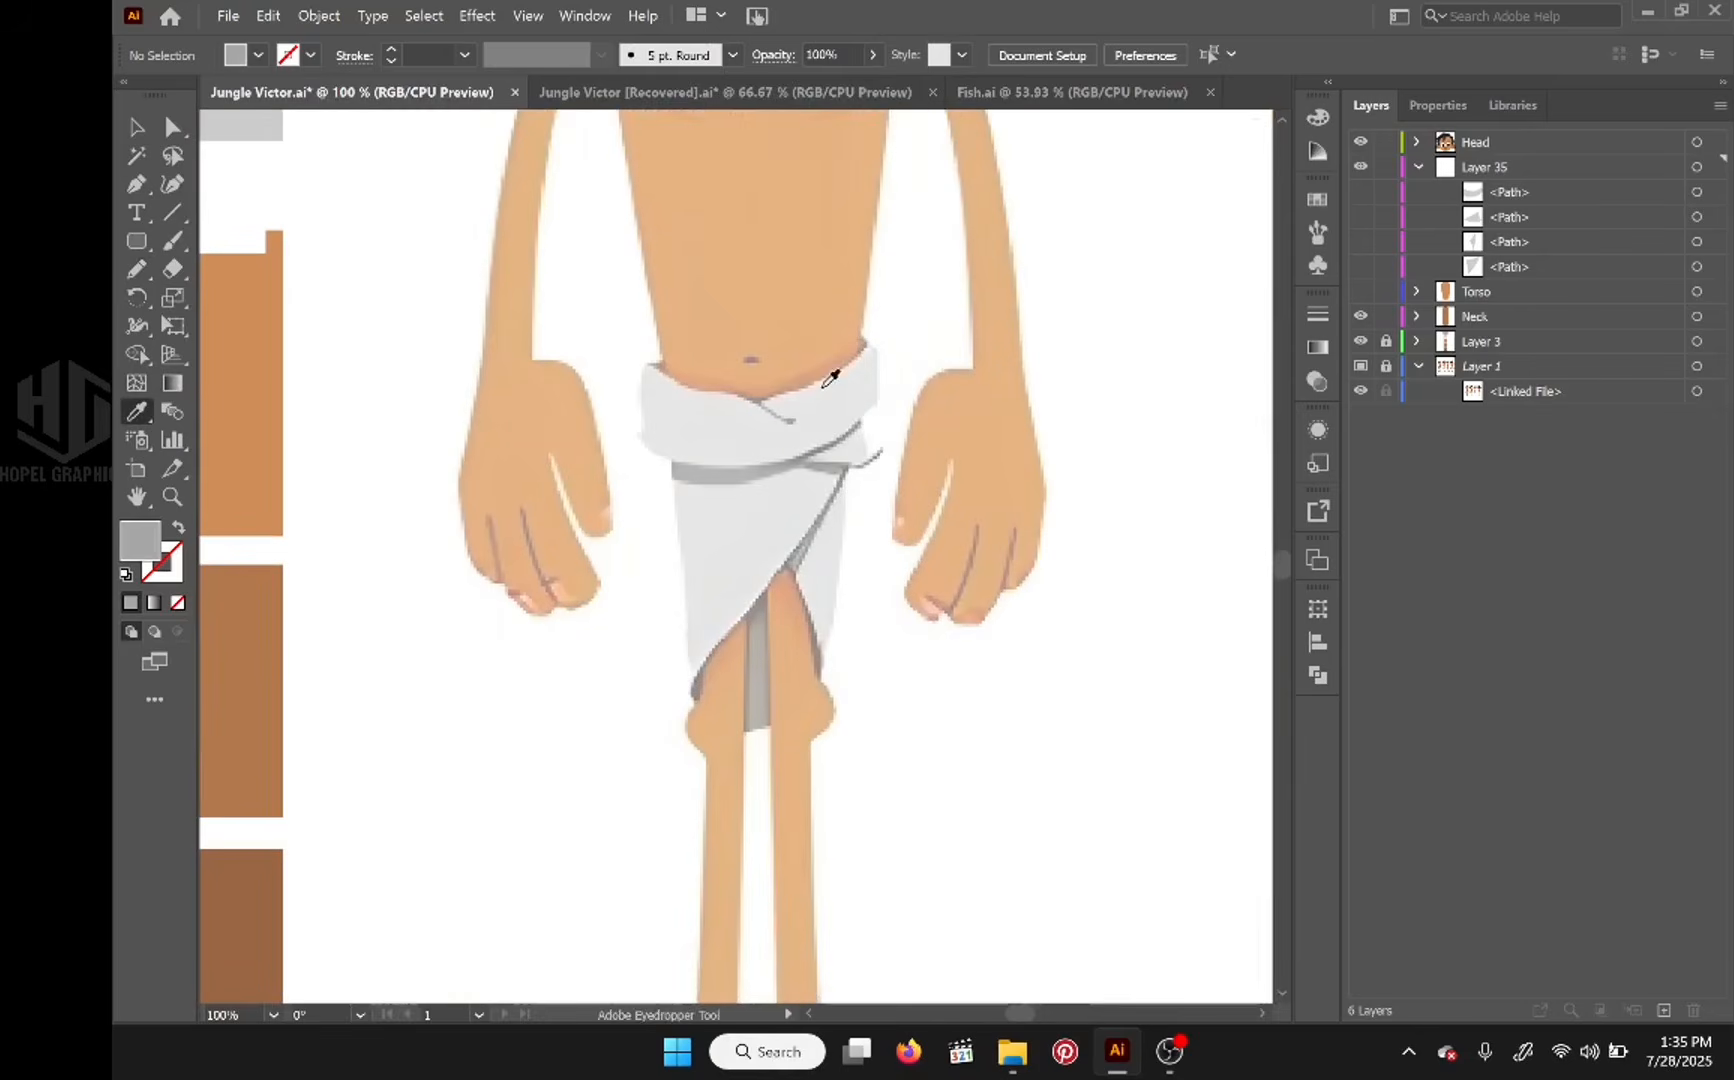
key("n")
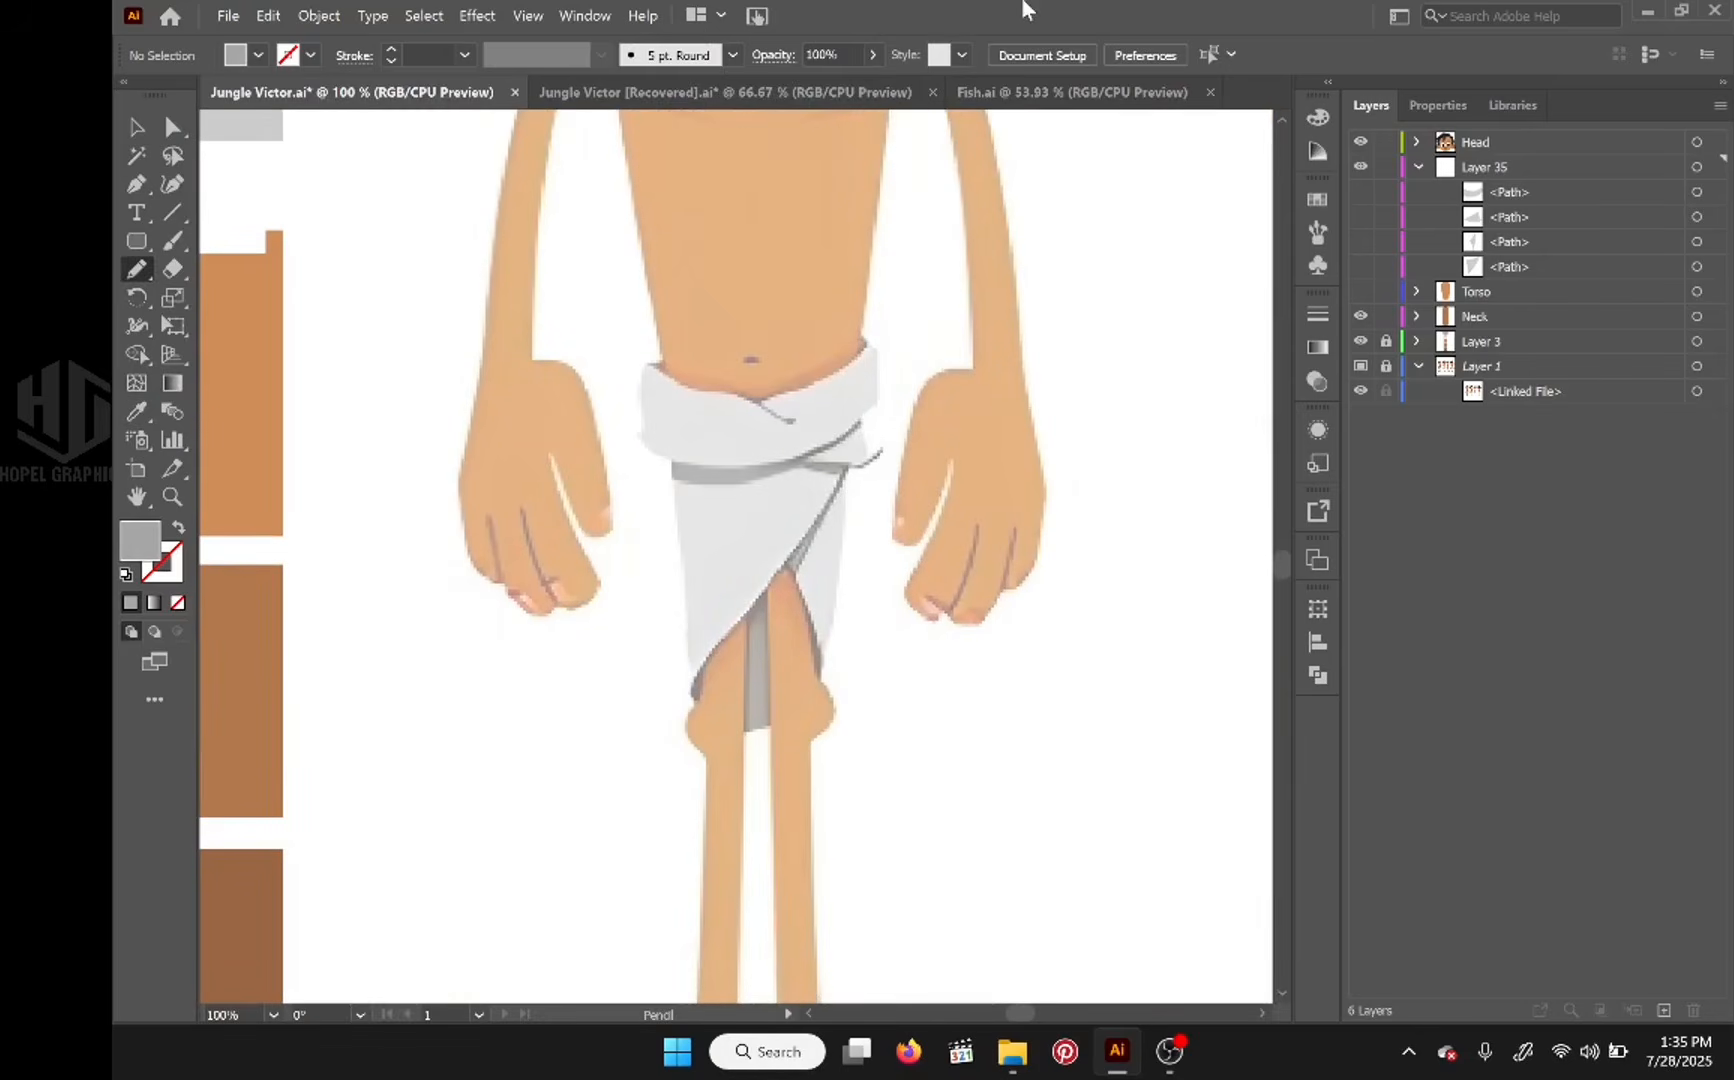
mouse_move(853, 374)
left_mouse_down()
mouse_move(828, 625)
mouse_move(700, 705)
mouse_move(667, 428)
mouse_move(871, 356)
mouse_move(866, 342)
left_mouse_up()
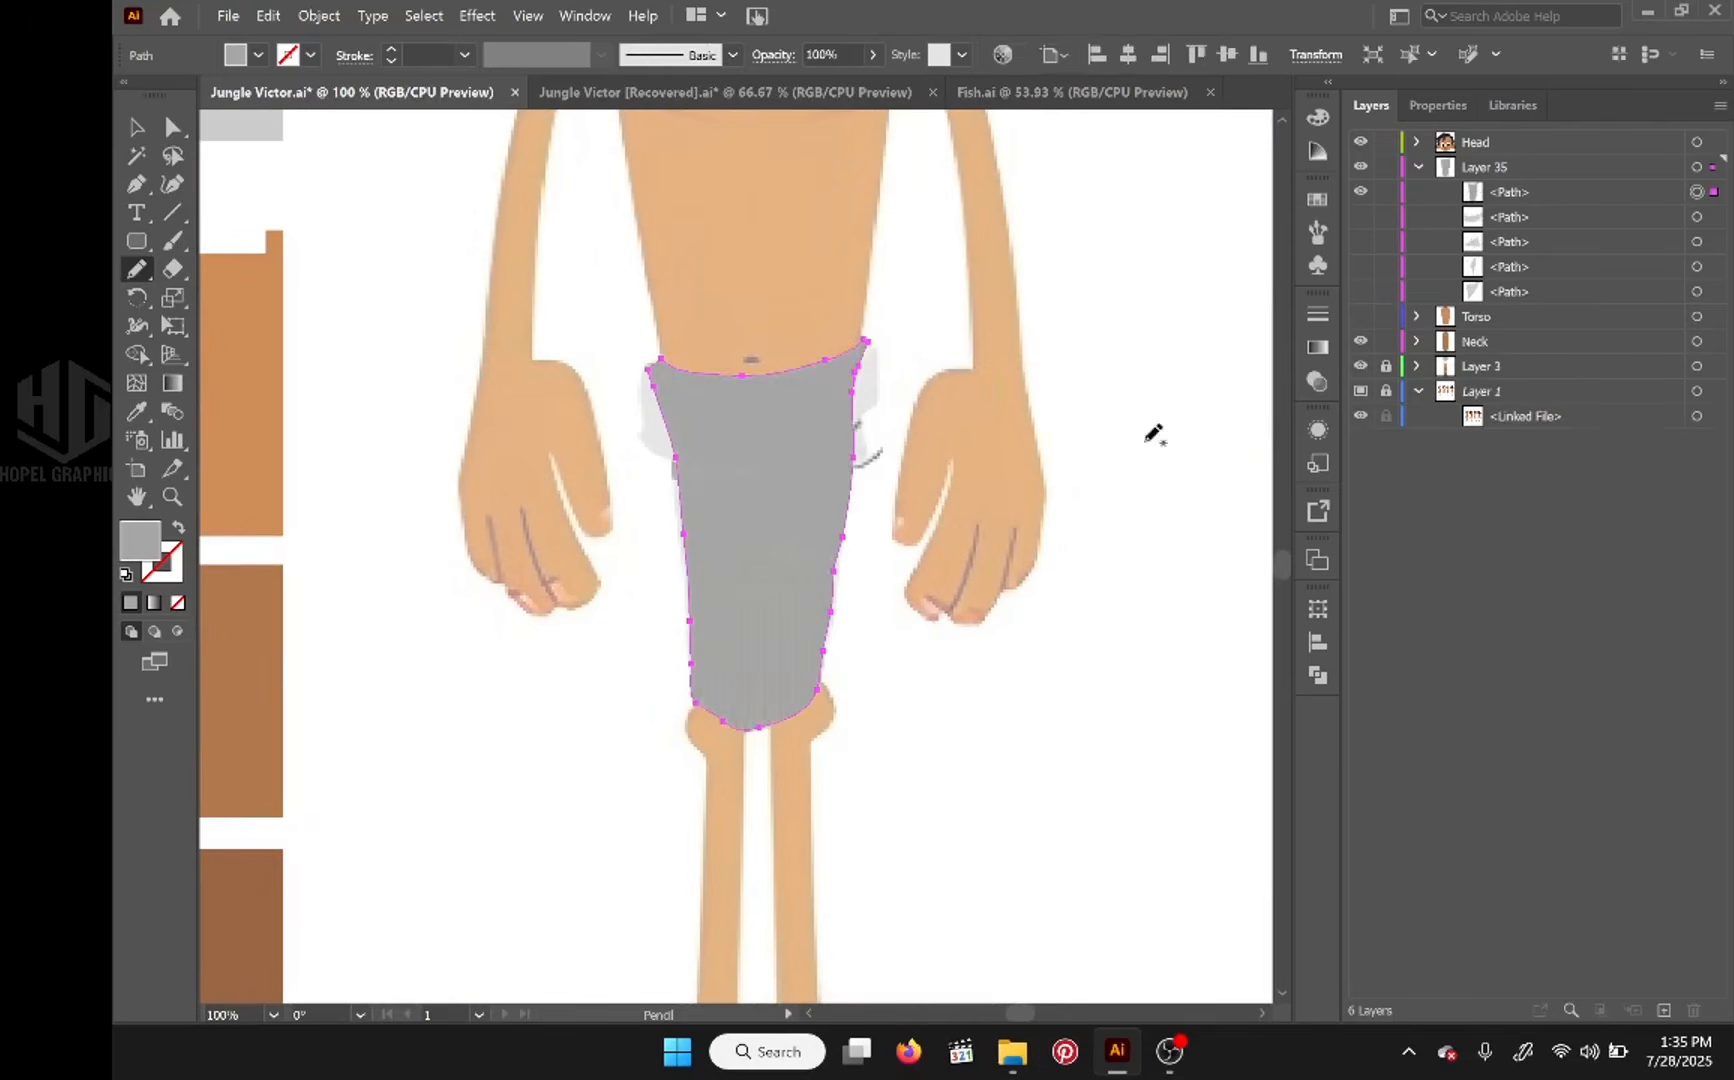
Step: Put the dark gray back piece on its own new layer directly below Torso and name that layer back wrapper
left_click(1519, 186)
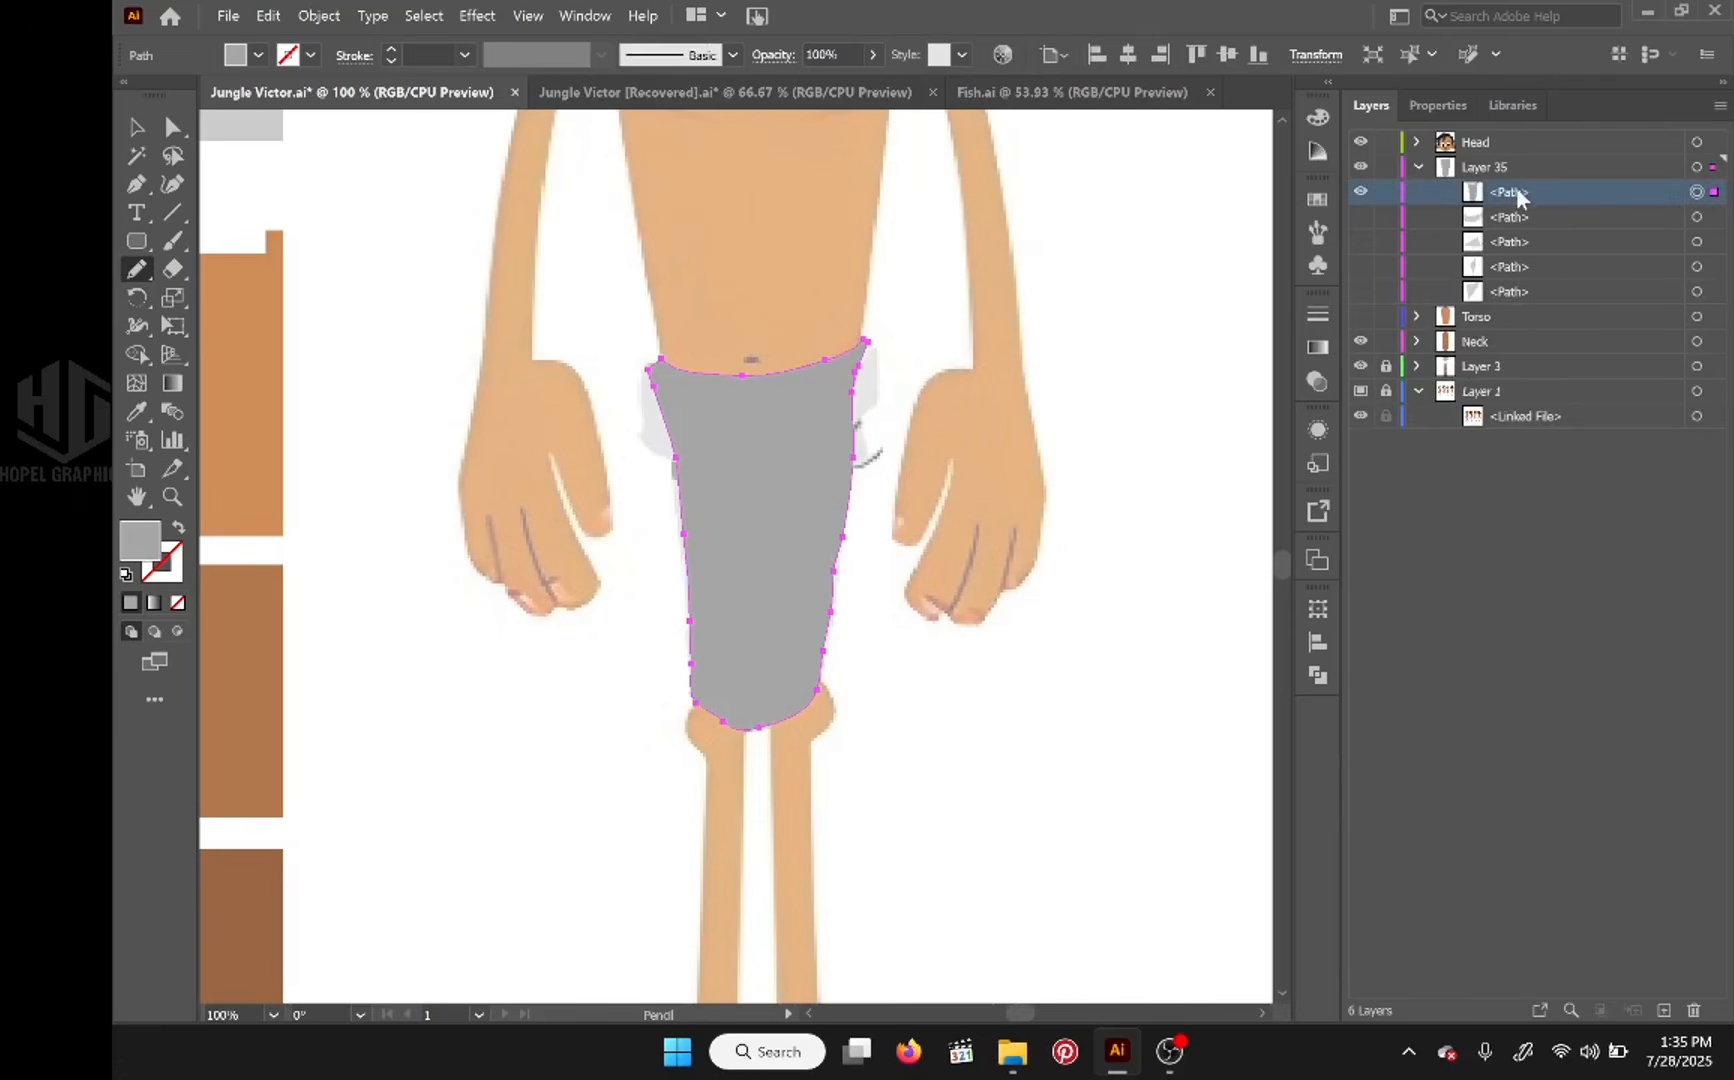
left_click_drag(1525, 215, 1524, 330)
left_click(1497, 169)
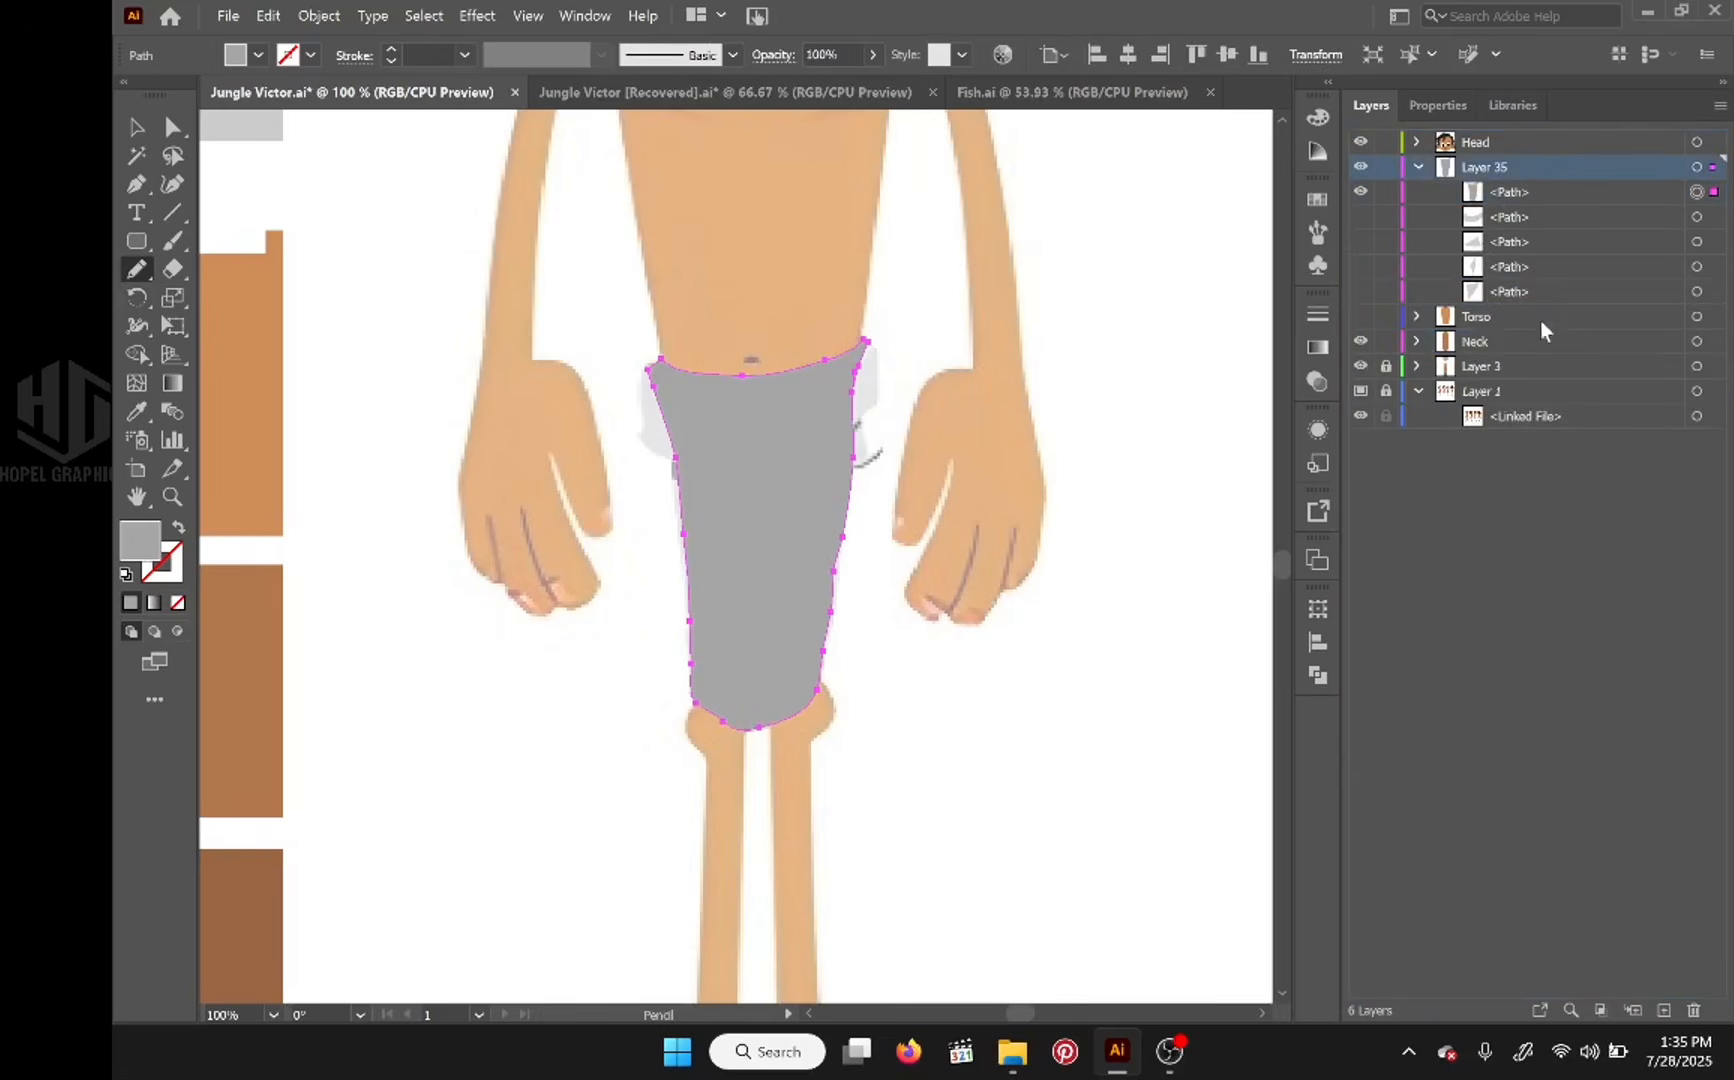
left_click(1664, 1008)
mouse_move(1508, 220)
left_mouse_down()
mouse_move(1503, 165)
mouse_move(1495, 225)
left_mouse_up()
left_click(1418, 192)
left_click(1418, 165)
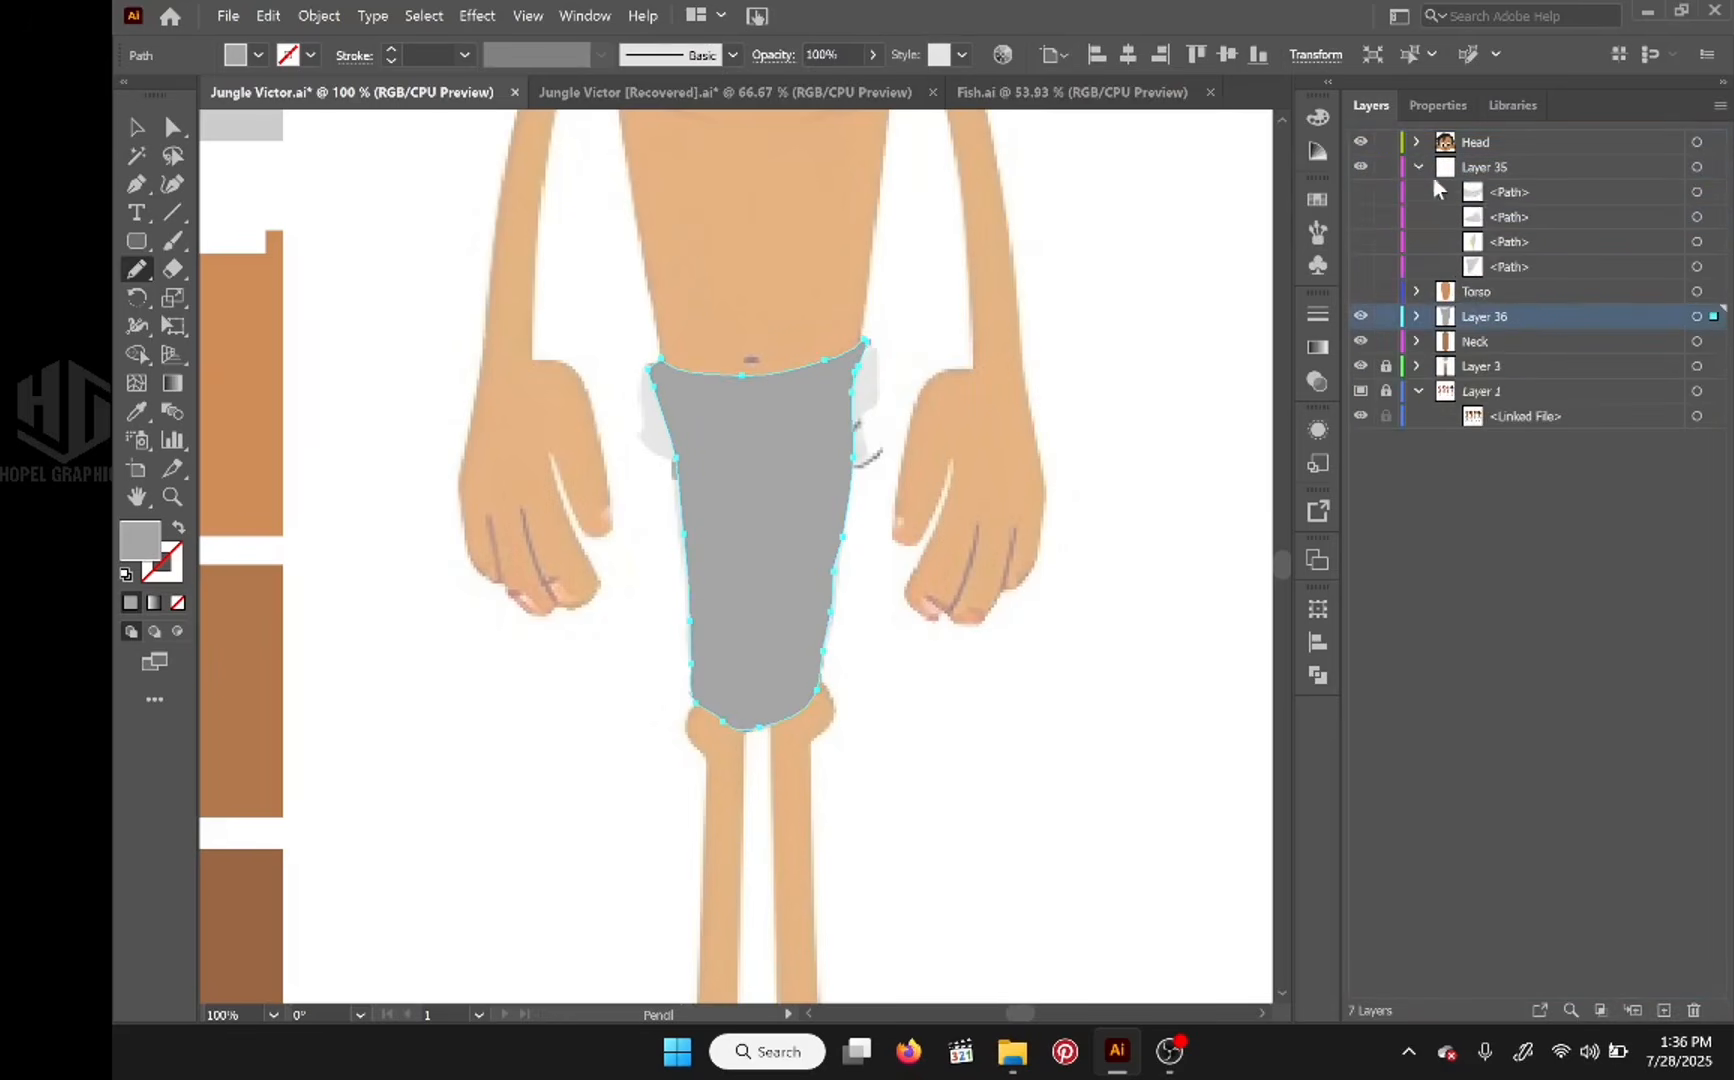
double_click(1478, 318)
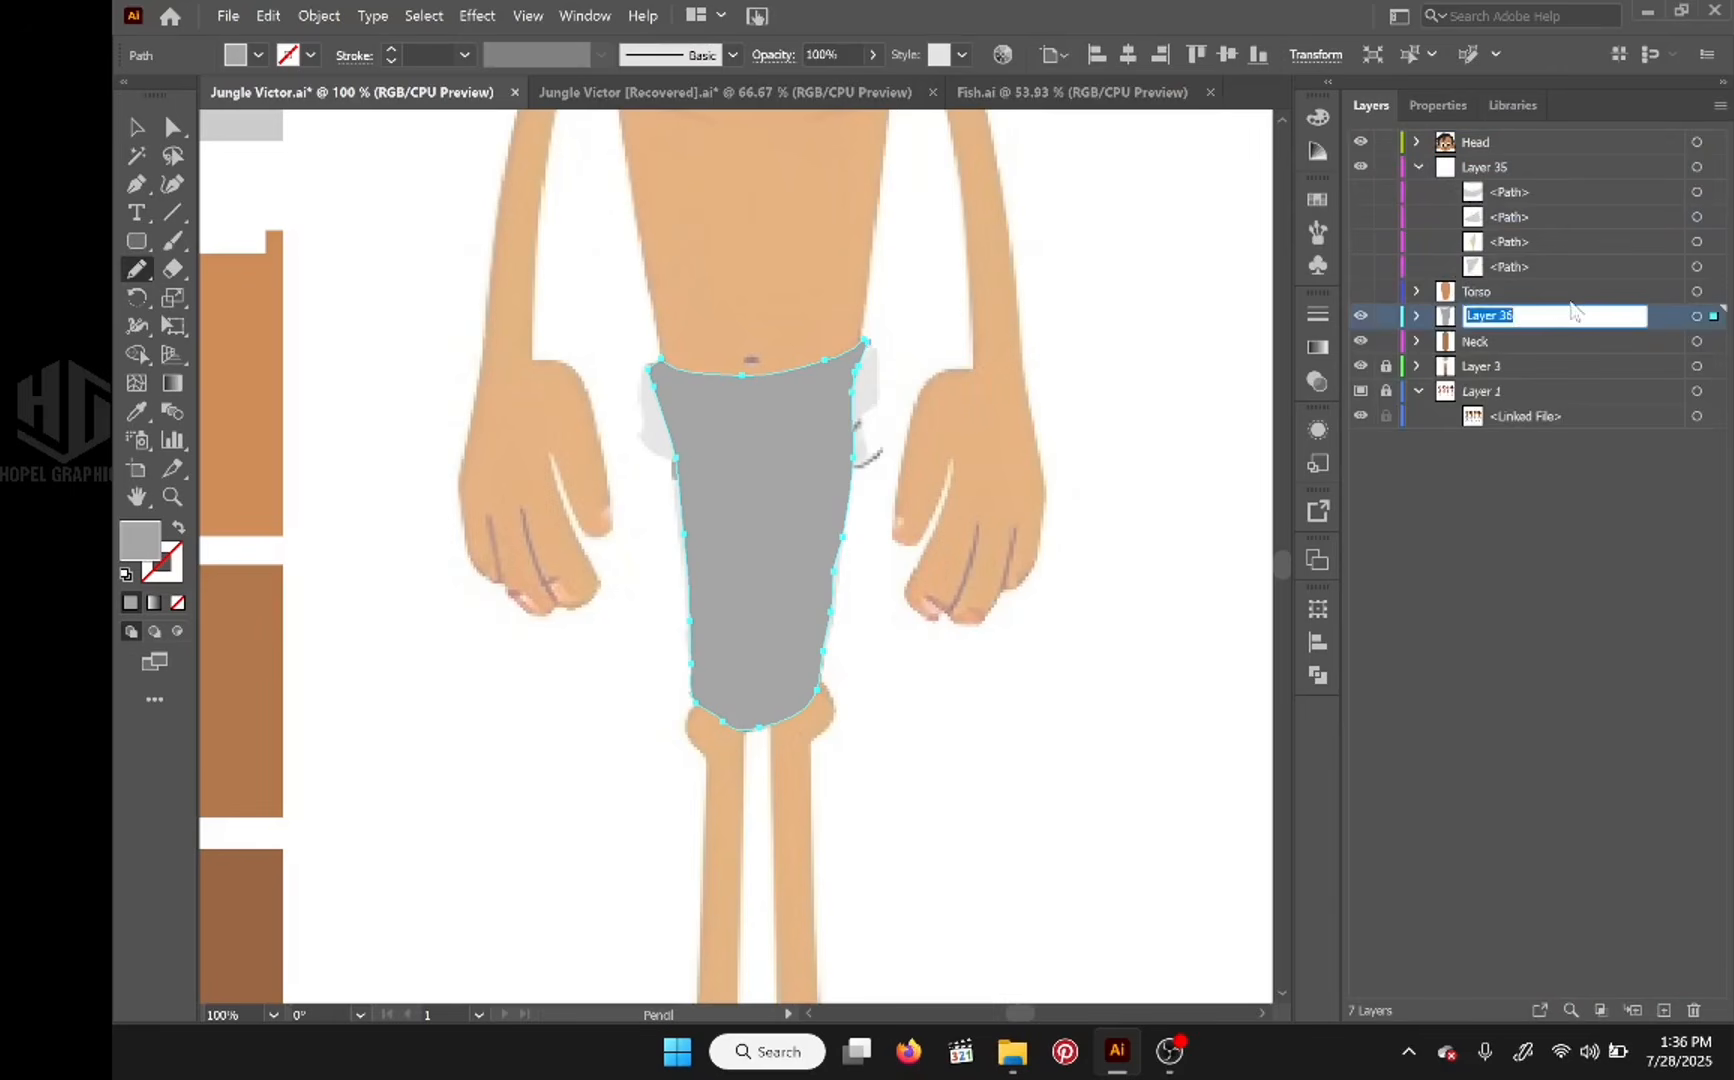
type("back wrapper")
key("Return")
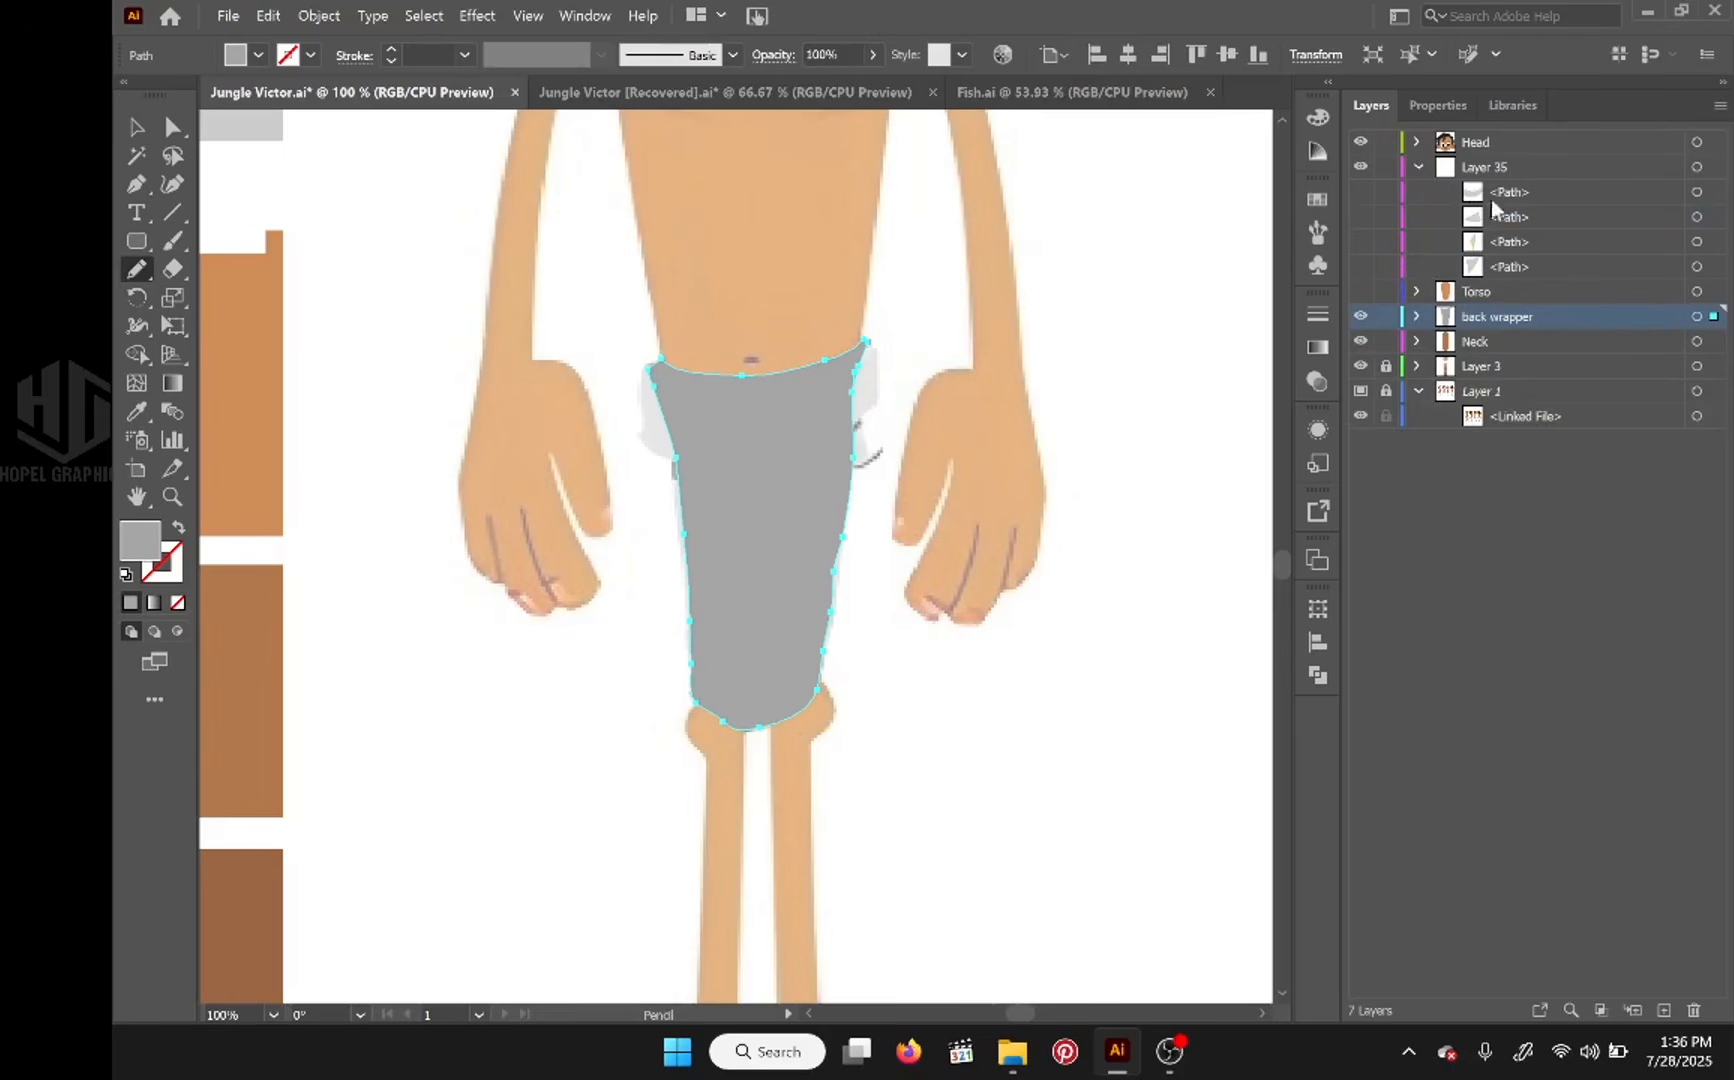
Step: Show the four front waistcloth pieces to check them over the back wrapper, and hide both the pieces and the back wrapper layer
left_click_drag(1360, 195, 1356, 272)
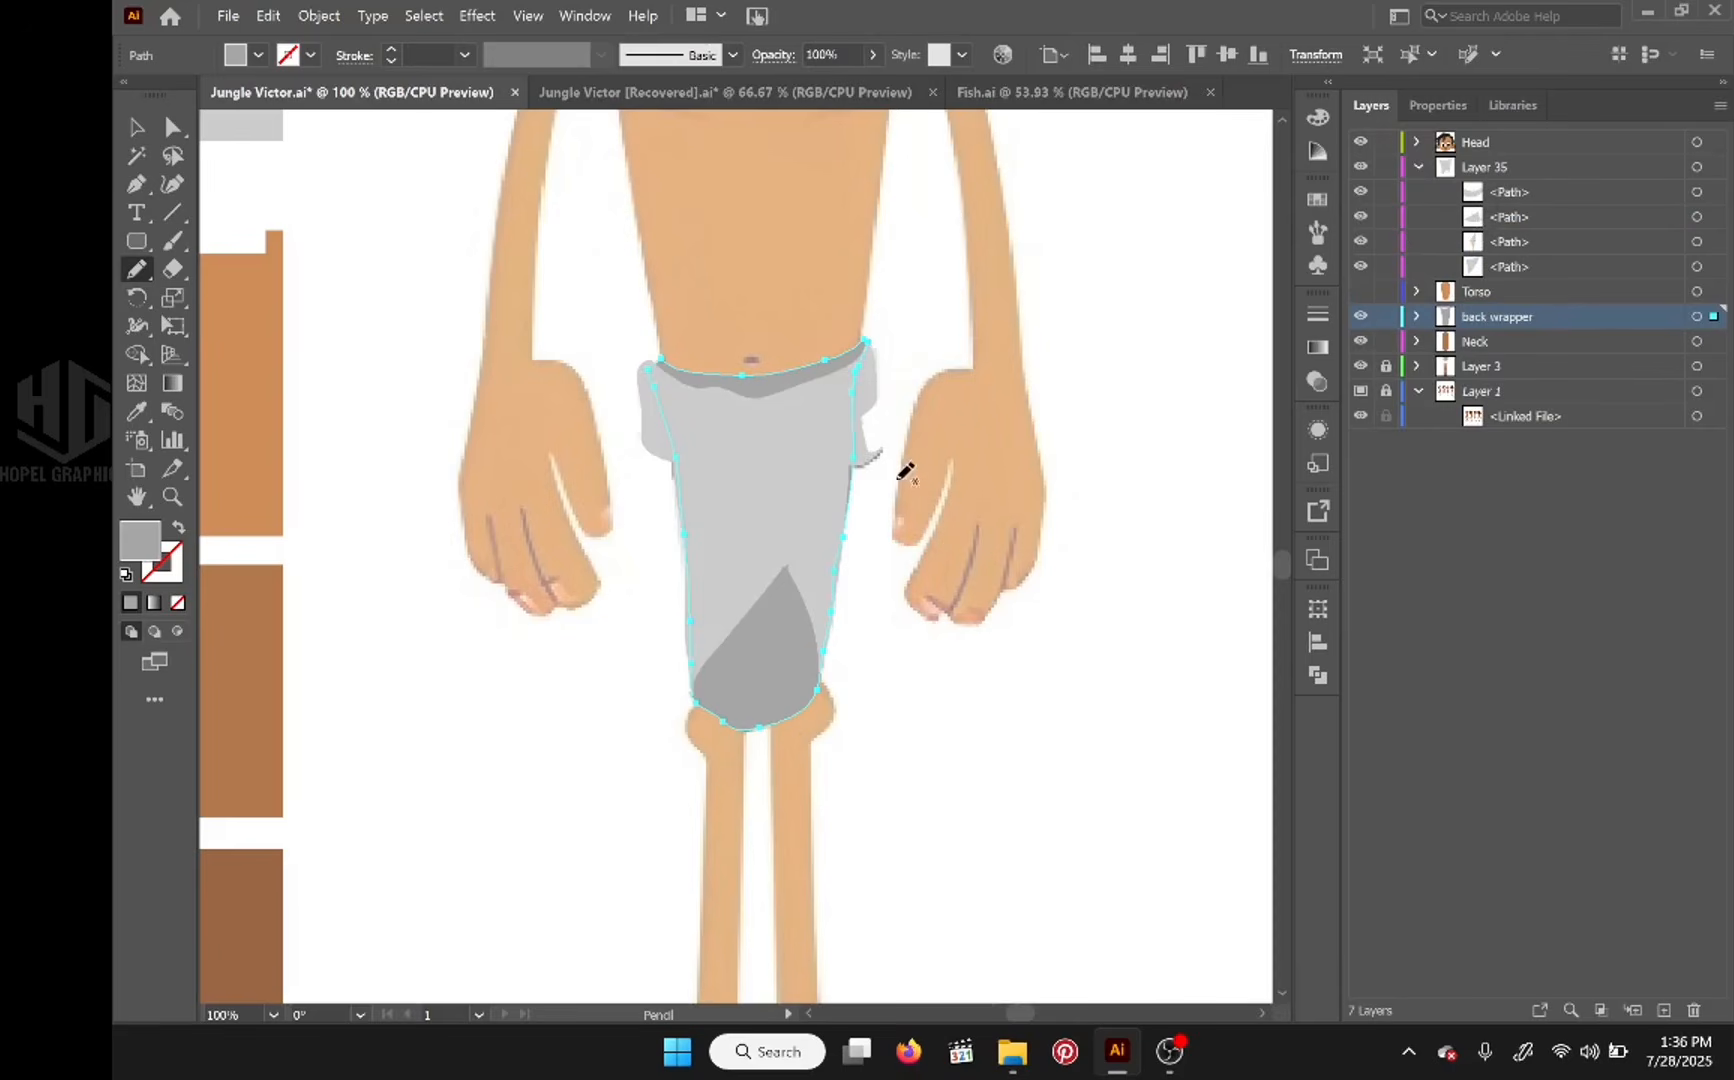
left_click_drag(785, 503, 720, 588)
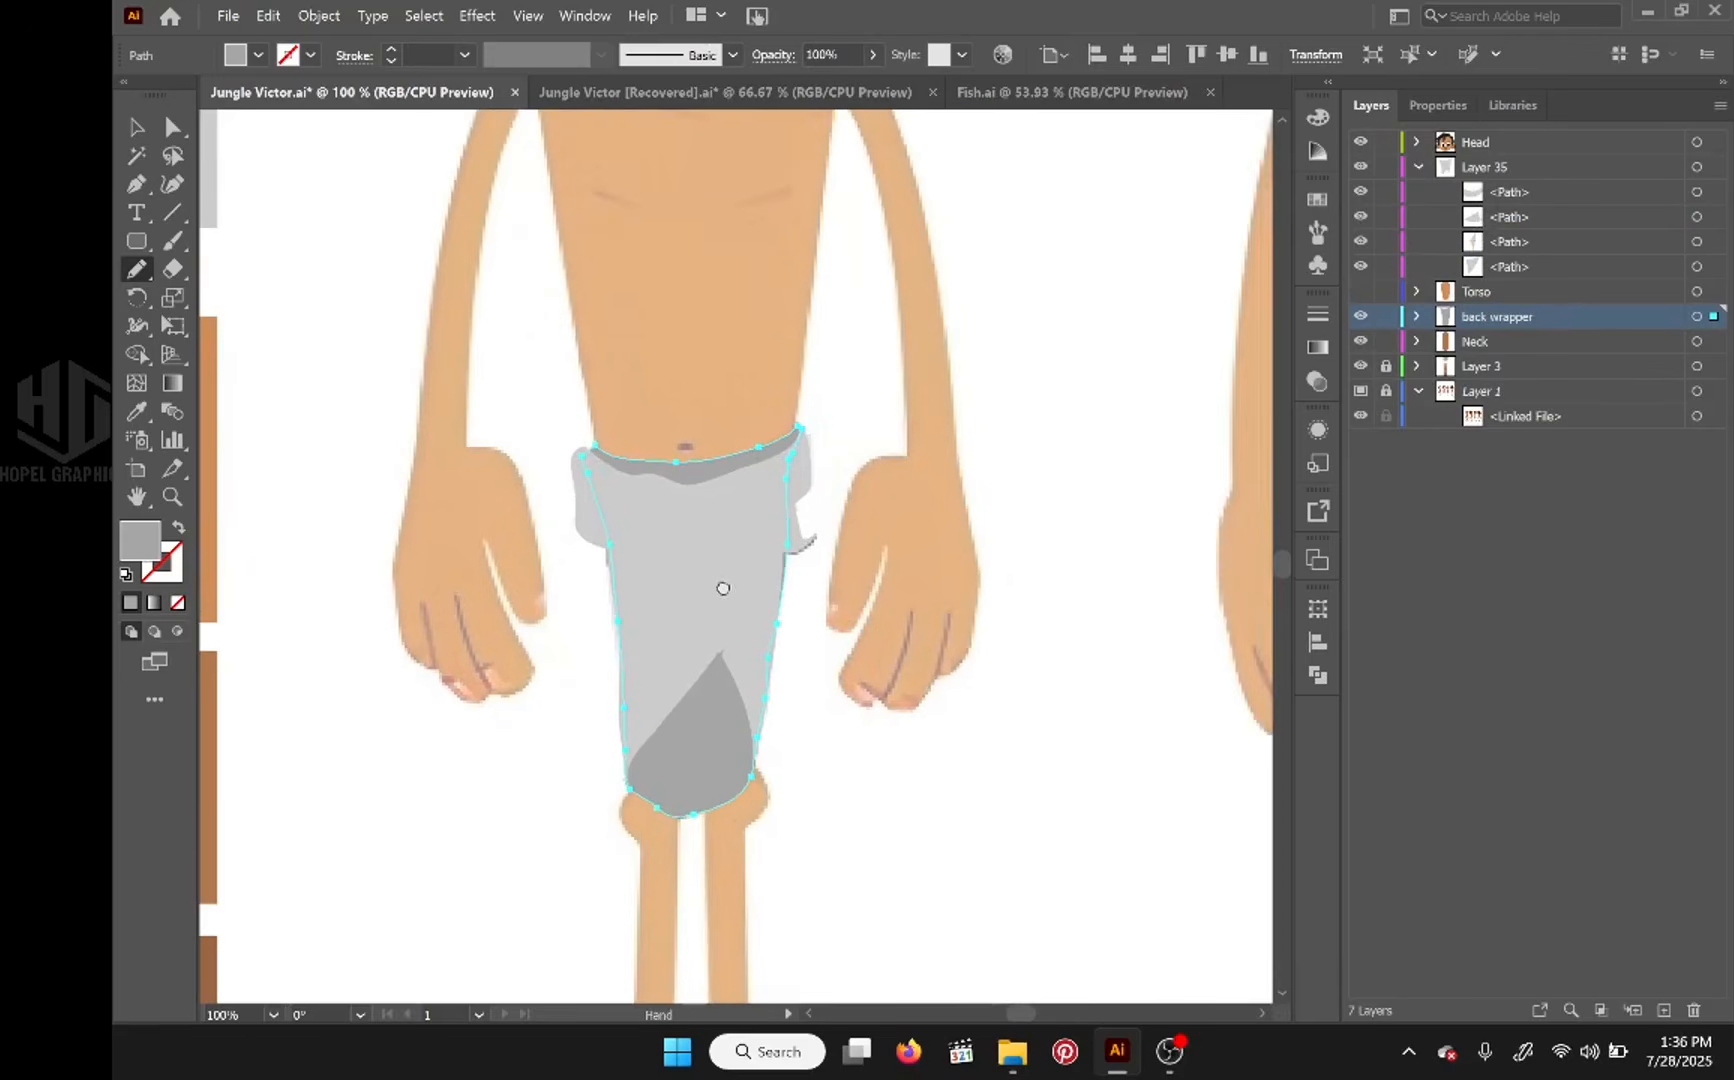
left_click(1360, 317)
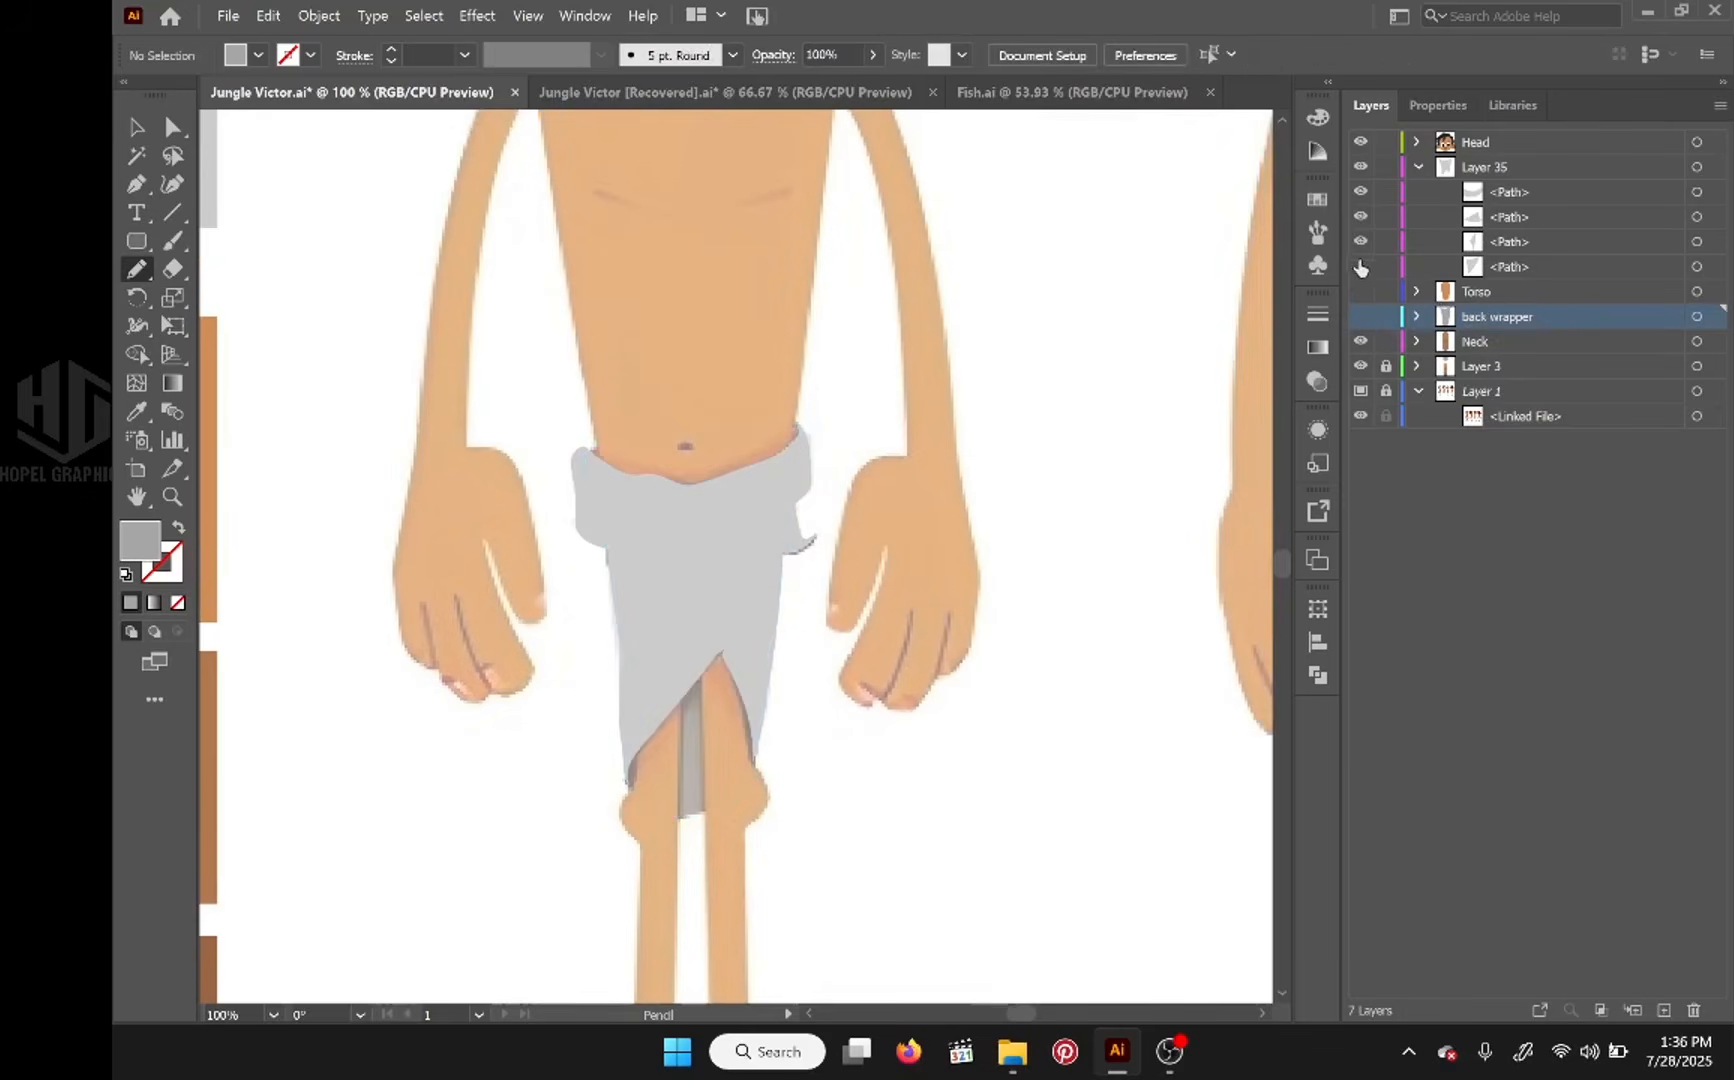
left_click_drag(1360, 268, 1360, 191)
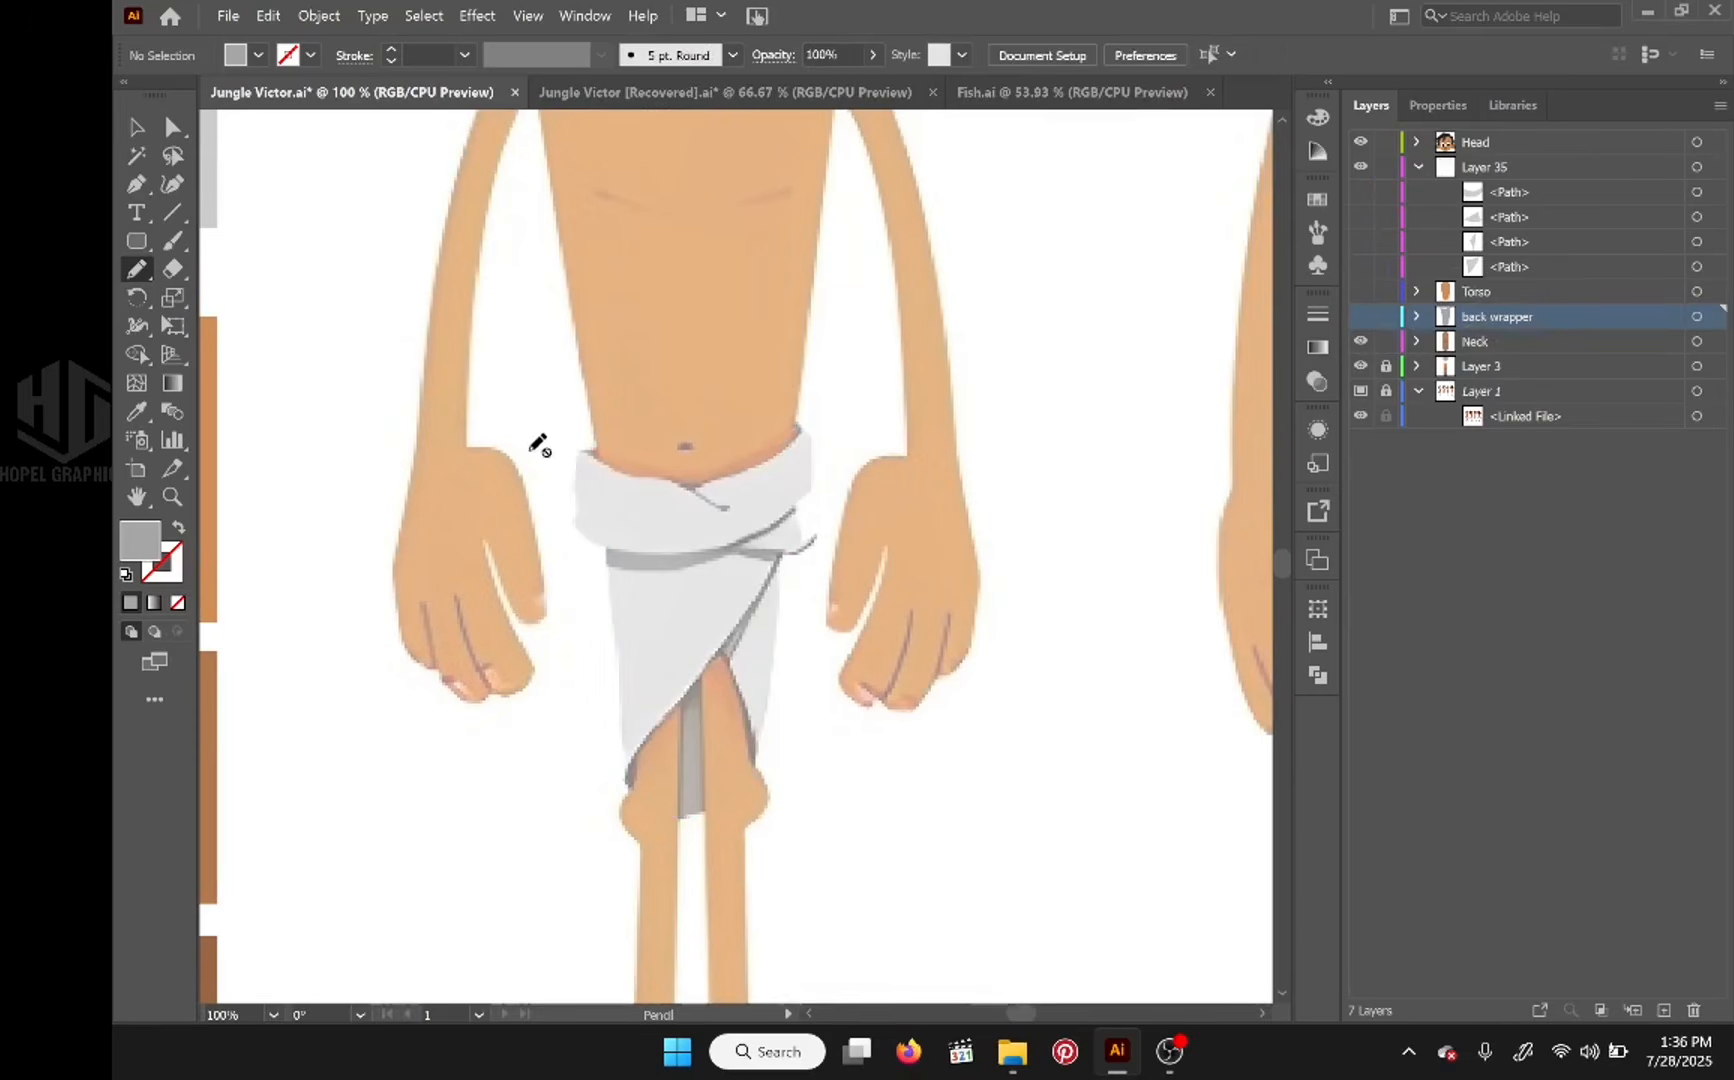
Step: Set the fill to a darker gray and trace a shadow strip beneath the waistband with the Pencil tool, directly below the waistband's path
left_click(140, 409)
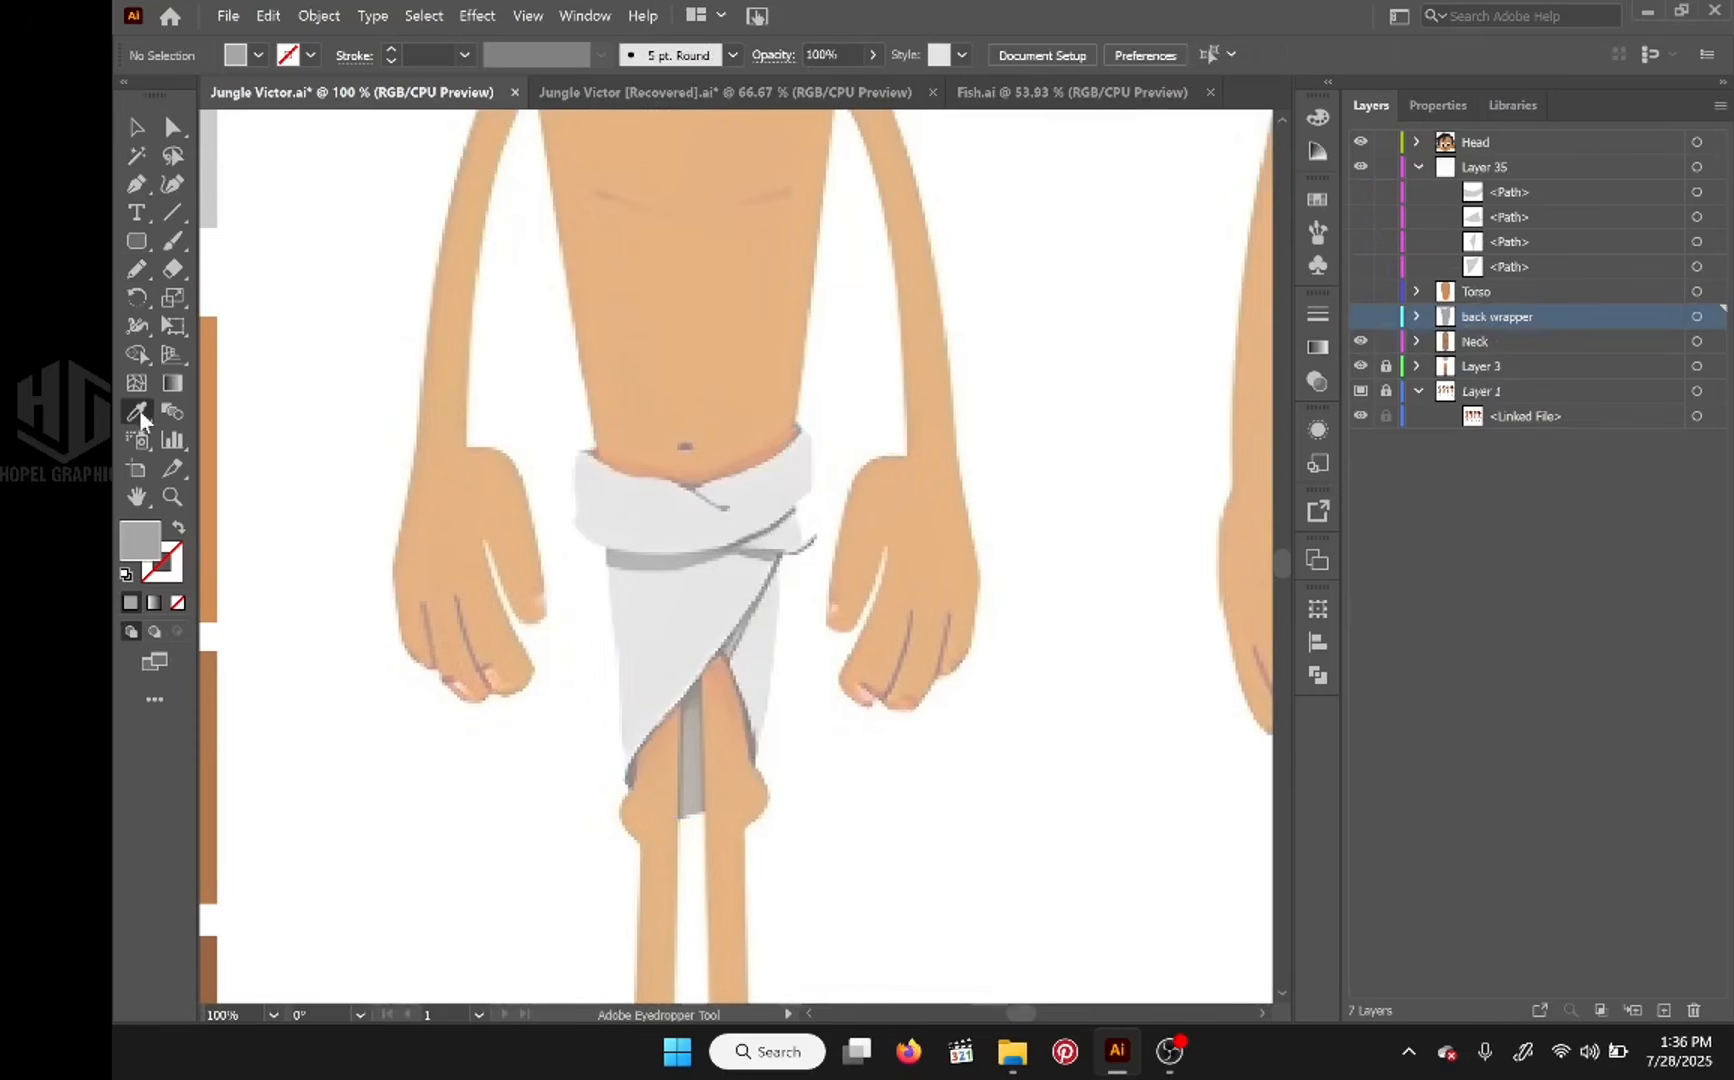
double_click(146, 543)
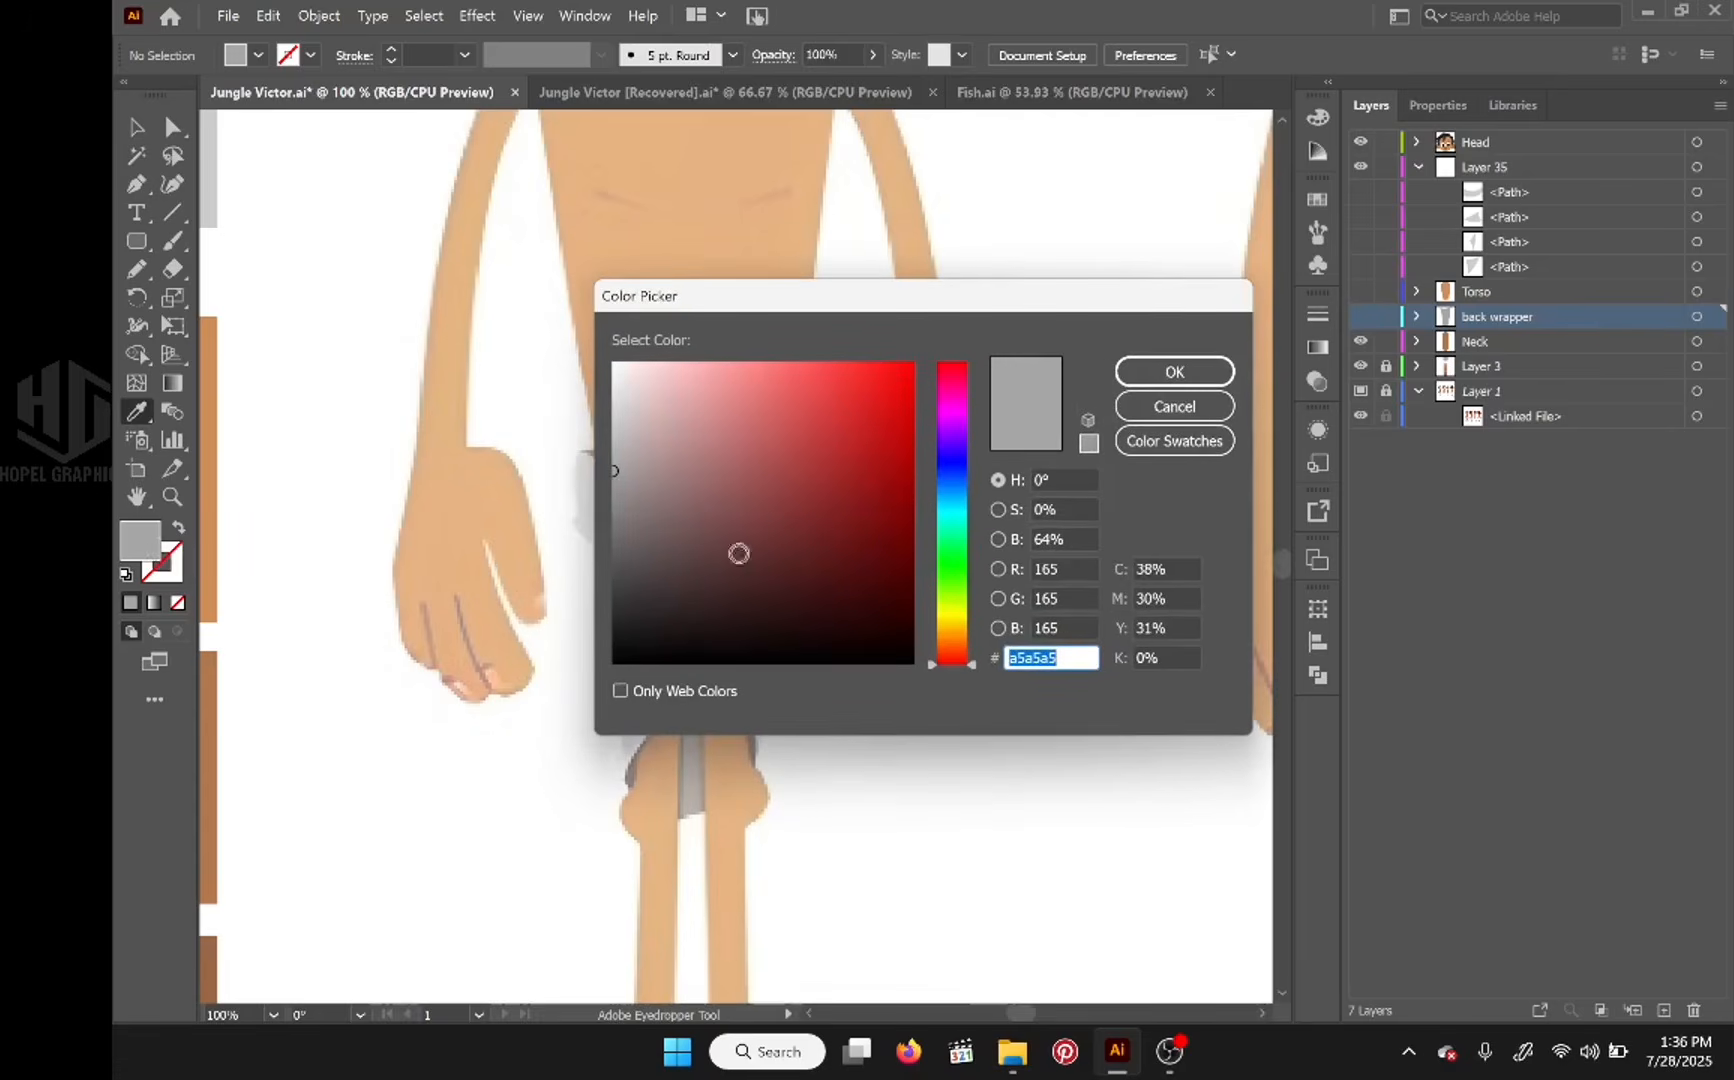
left_click(614, 526)
left_click(1175, 373)
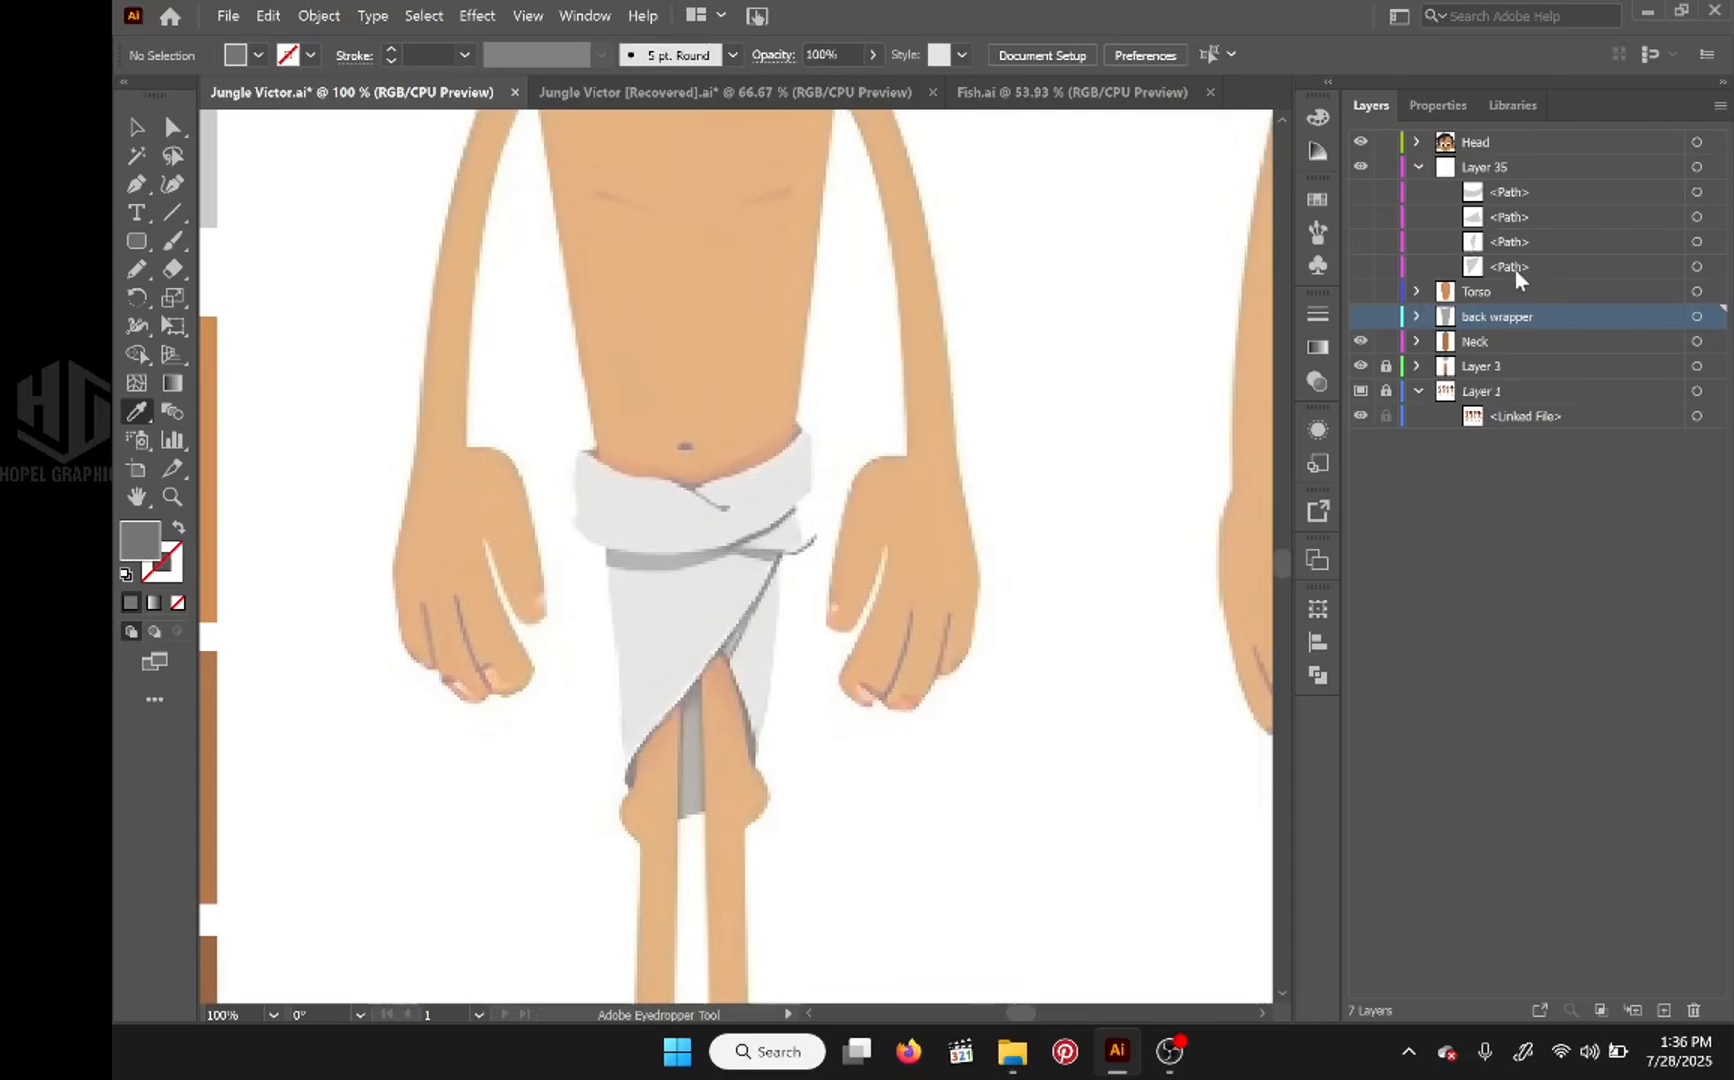
left_click(1540, 194)
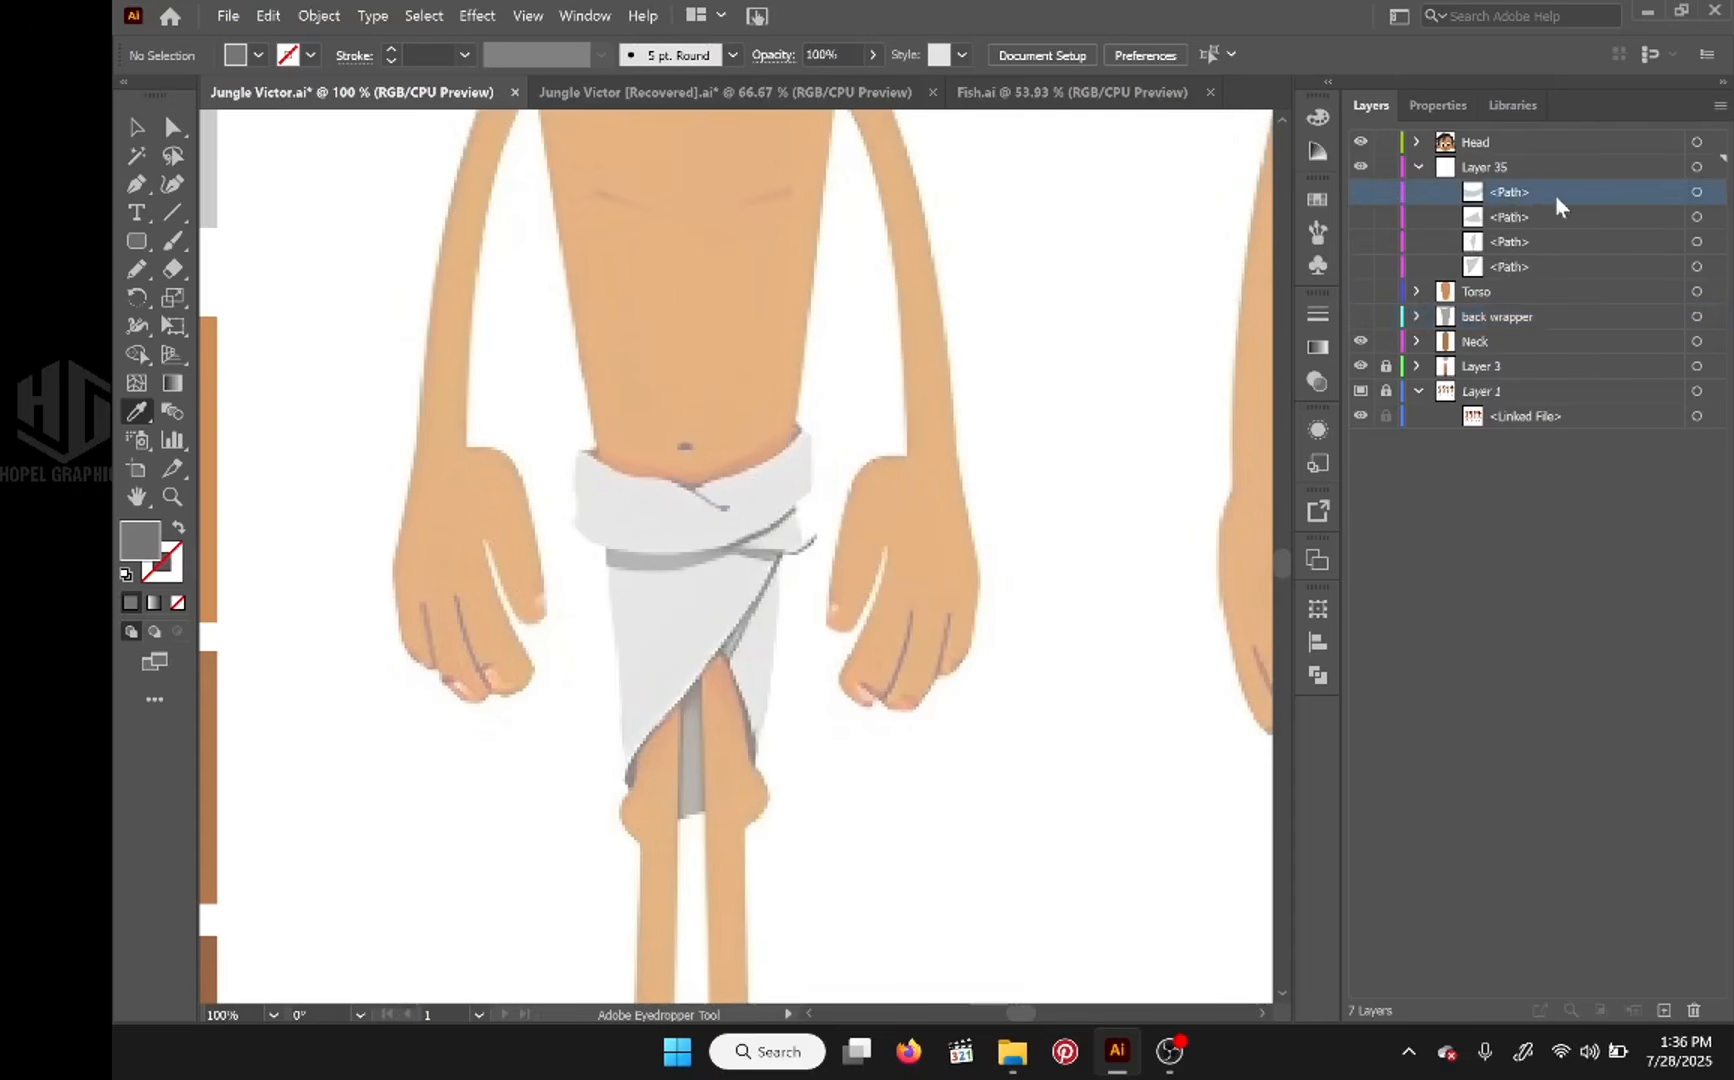
left_click(1520, 217)
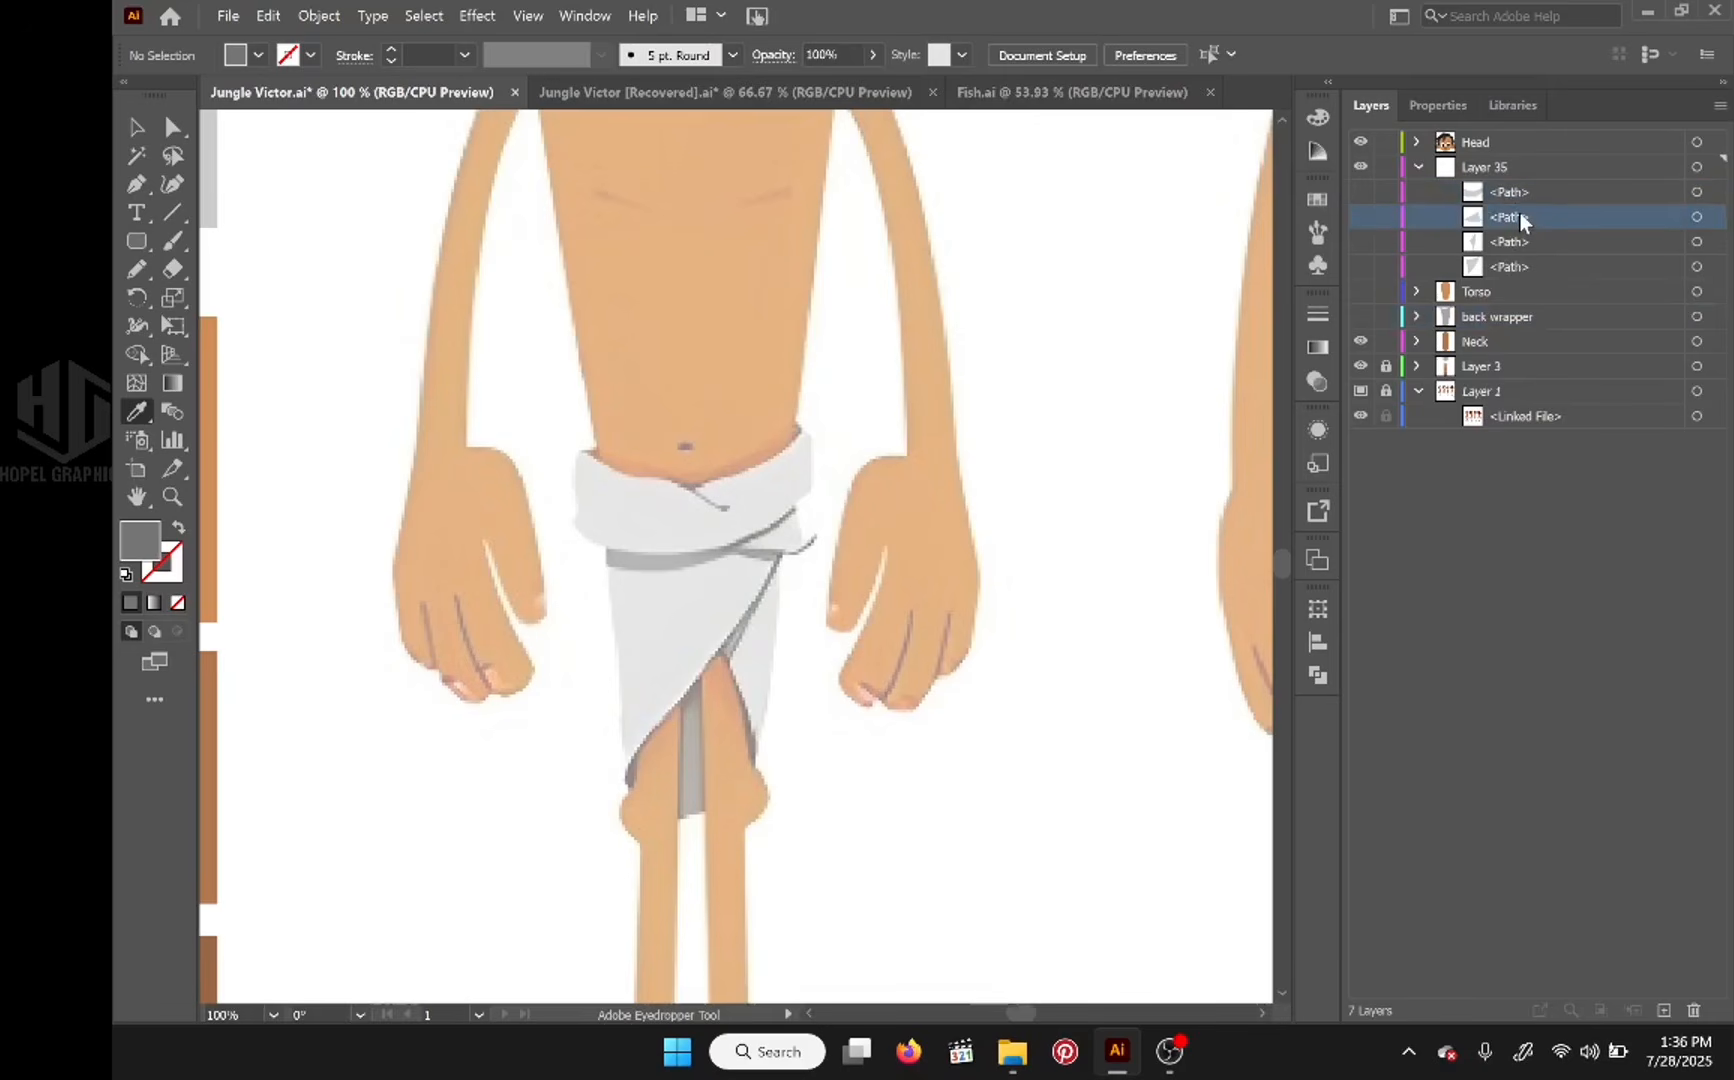
key("n")
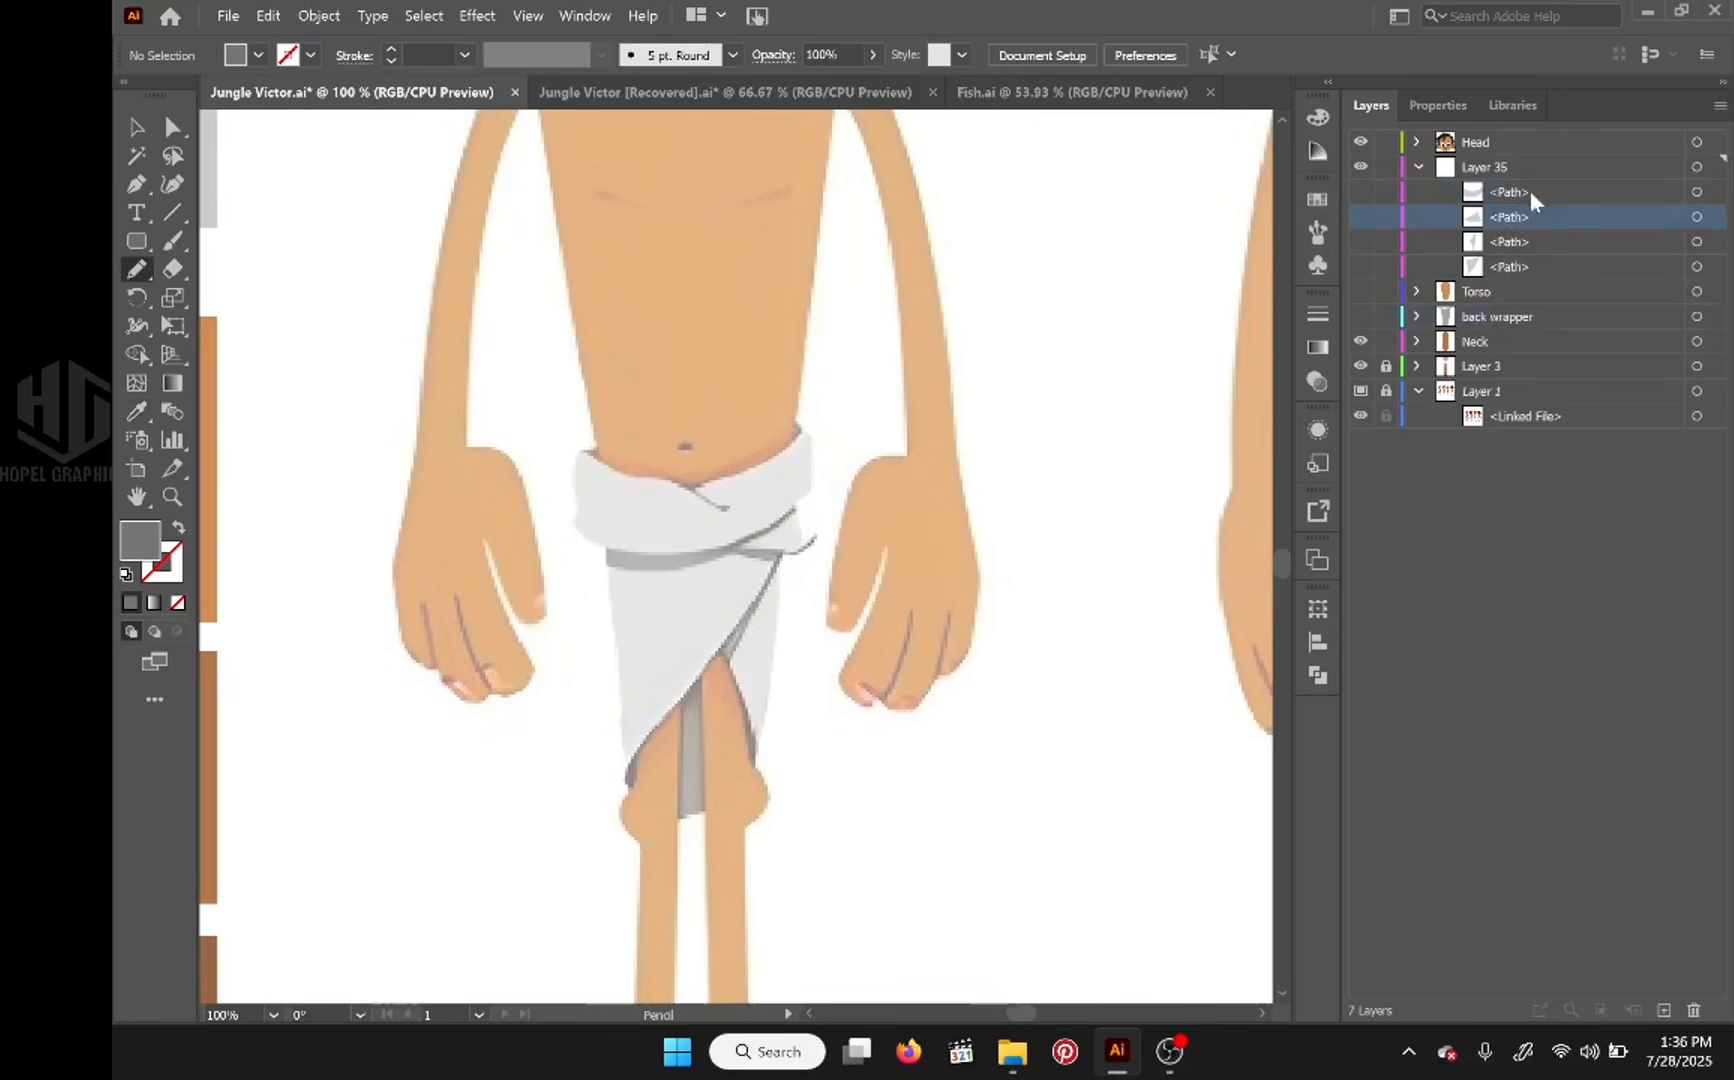
mouse_move(797, 510)
left_mouse_down()
mouse_move(665, 572)
mouse_move(795, 492)
left_mouse_up()
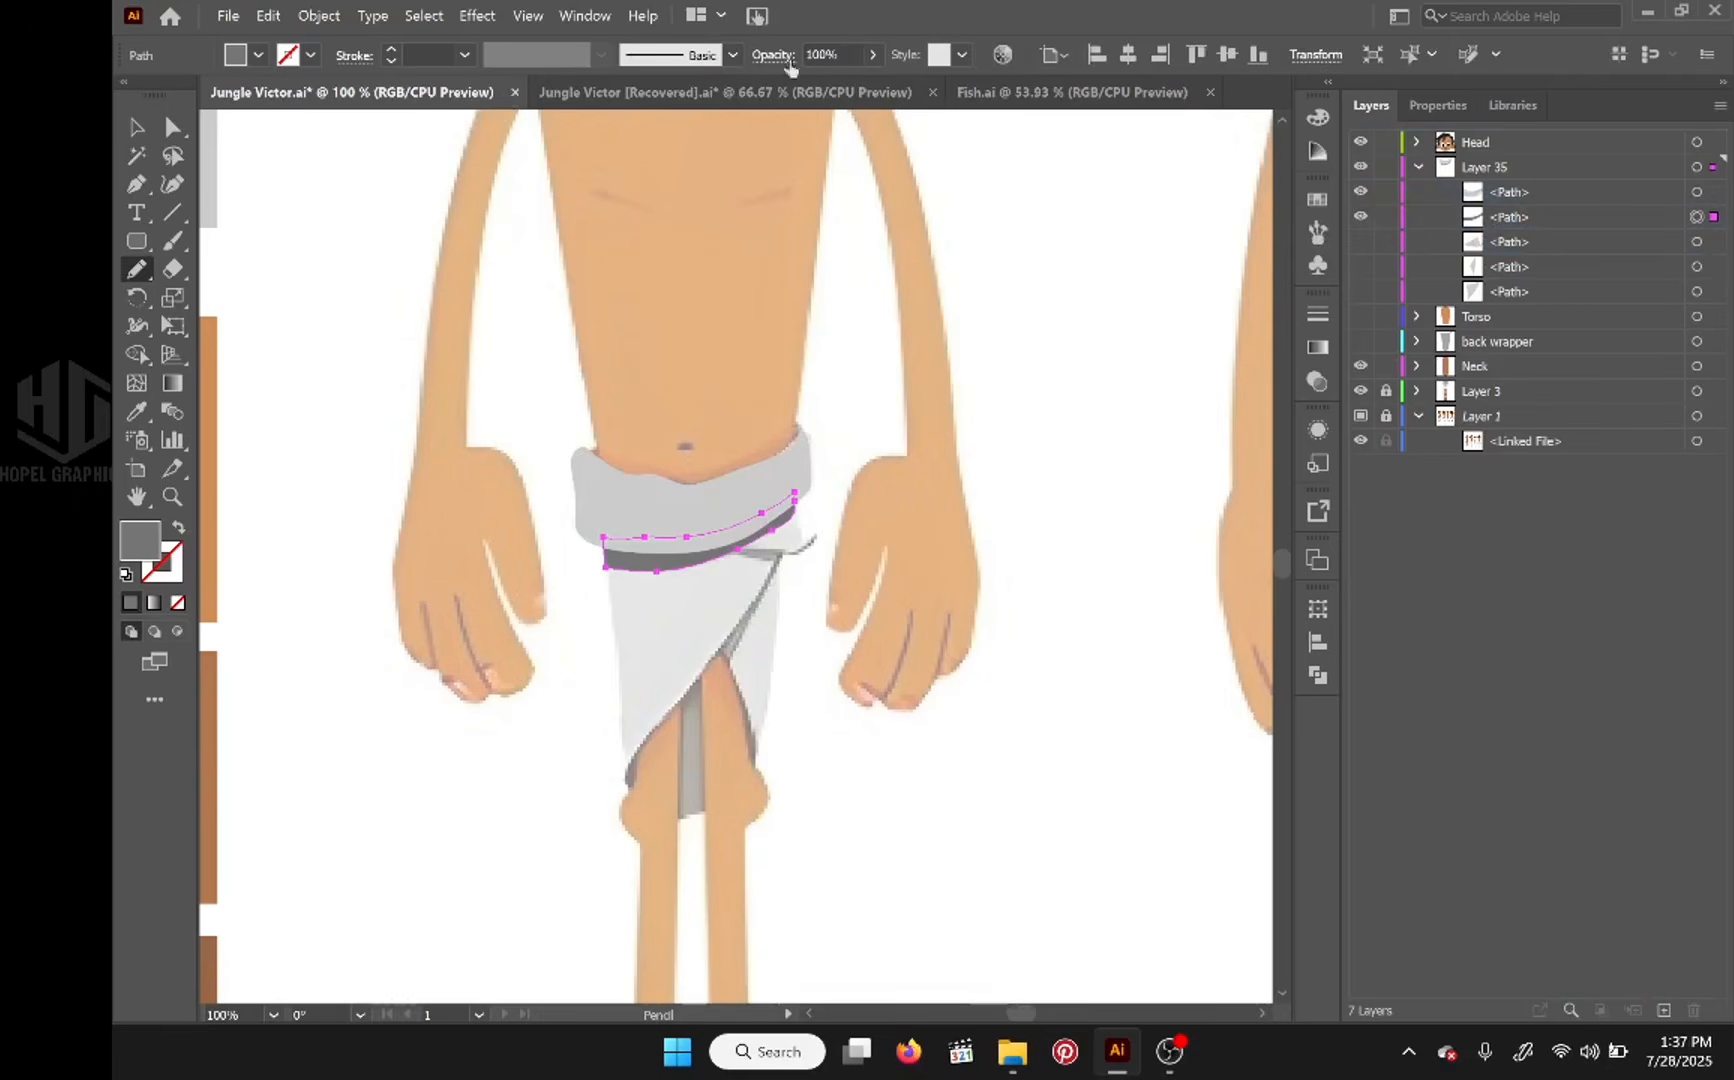
Step: Lower the waistband shadow's opacity to 53%, check it against the small knot piece, and hide all three paths
left_click(873, 54)
left_click_drag(876, 86, 826, 86)
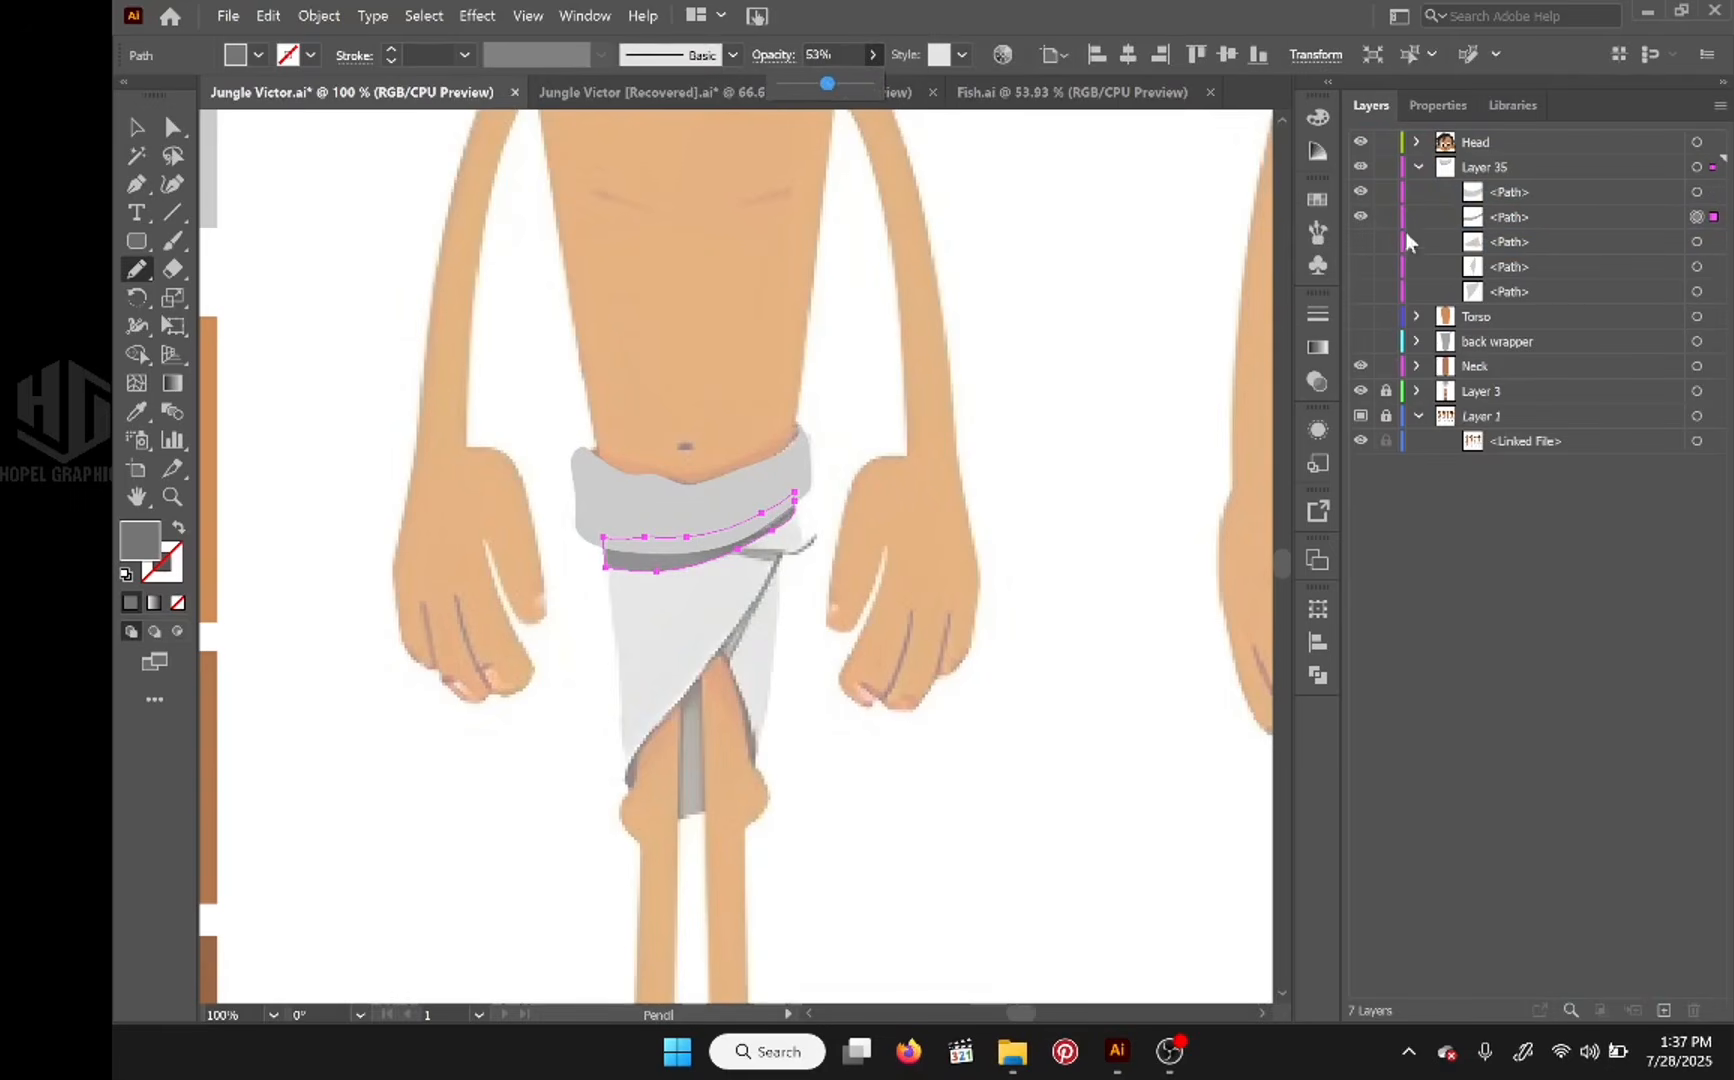
left_click(1361, 242)
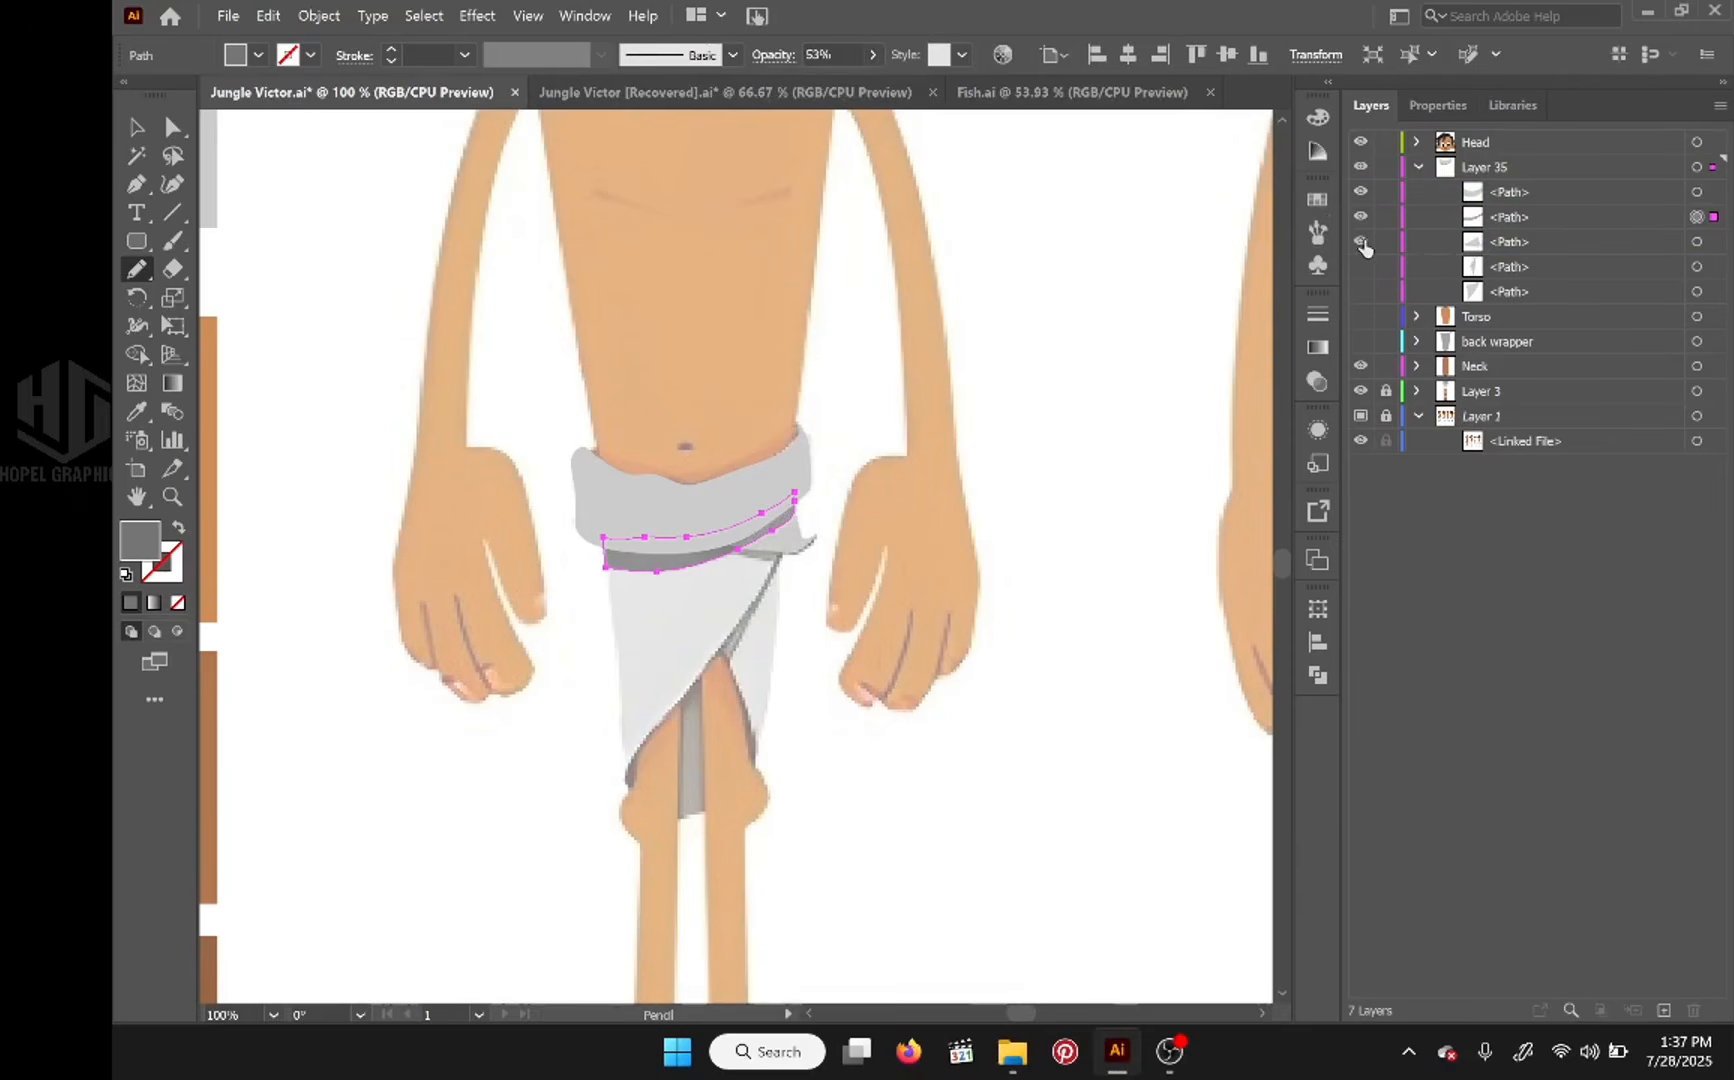
left_click(1361, 216)
left_click(1361, 191)
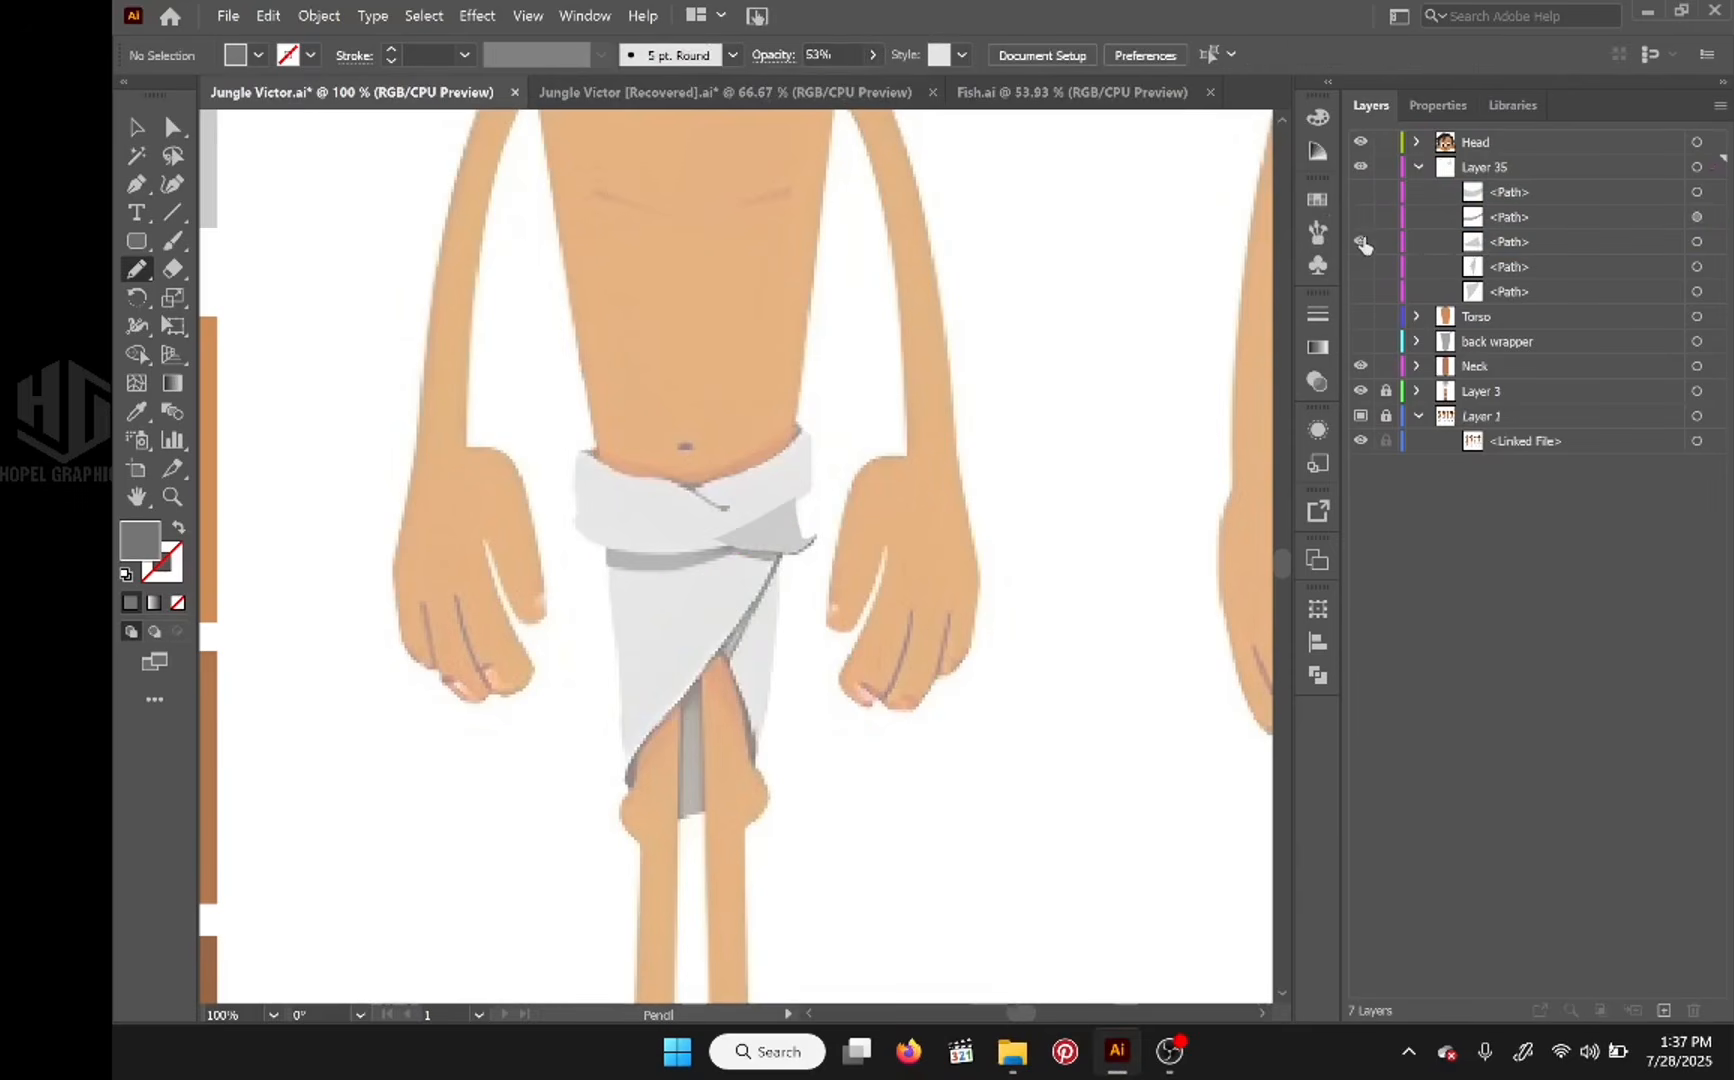
left_click(1361, 242)
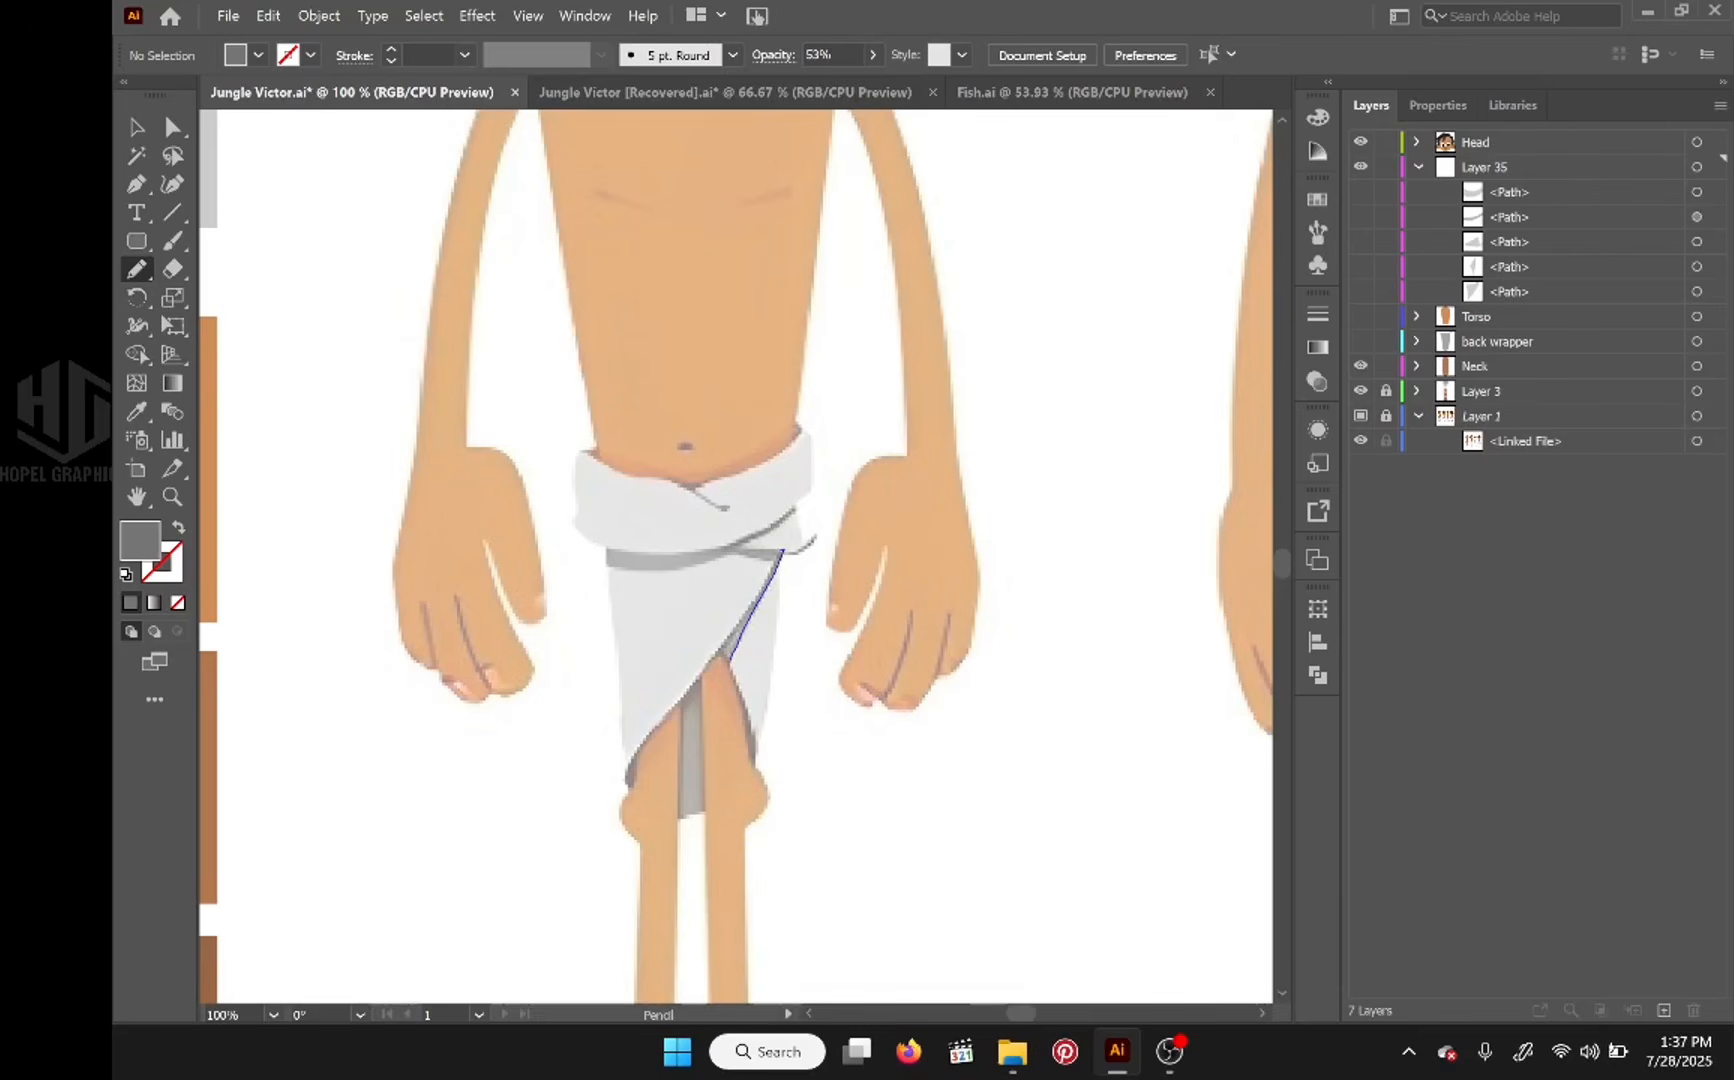
Step: Trace a shadow sliver on the narrow right flap, place its path directly above that flap's path, and show both flap pieces
left_click_drag(732, 657, 728, 662)
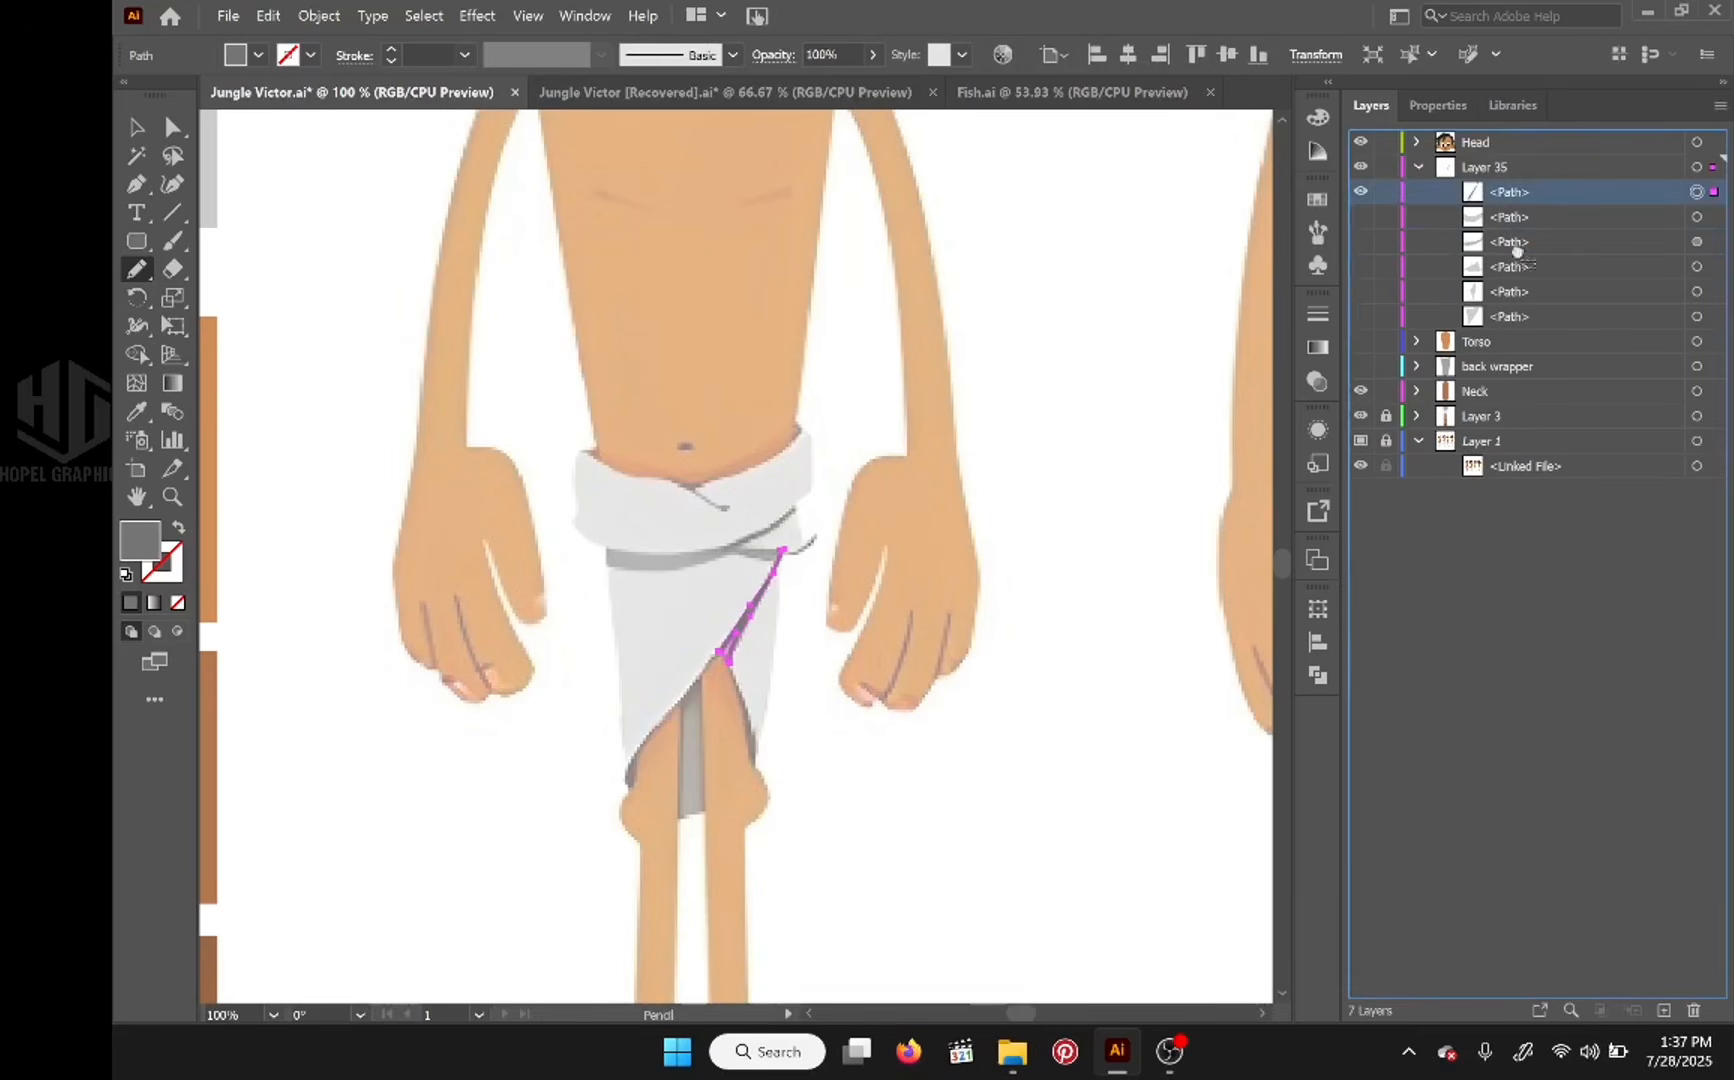
left_click(1361, 291)
left_click(1361, 316)
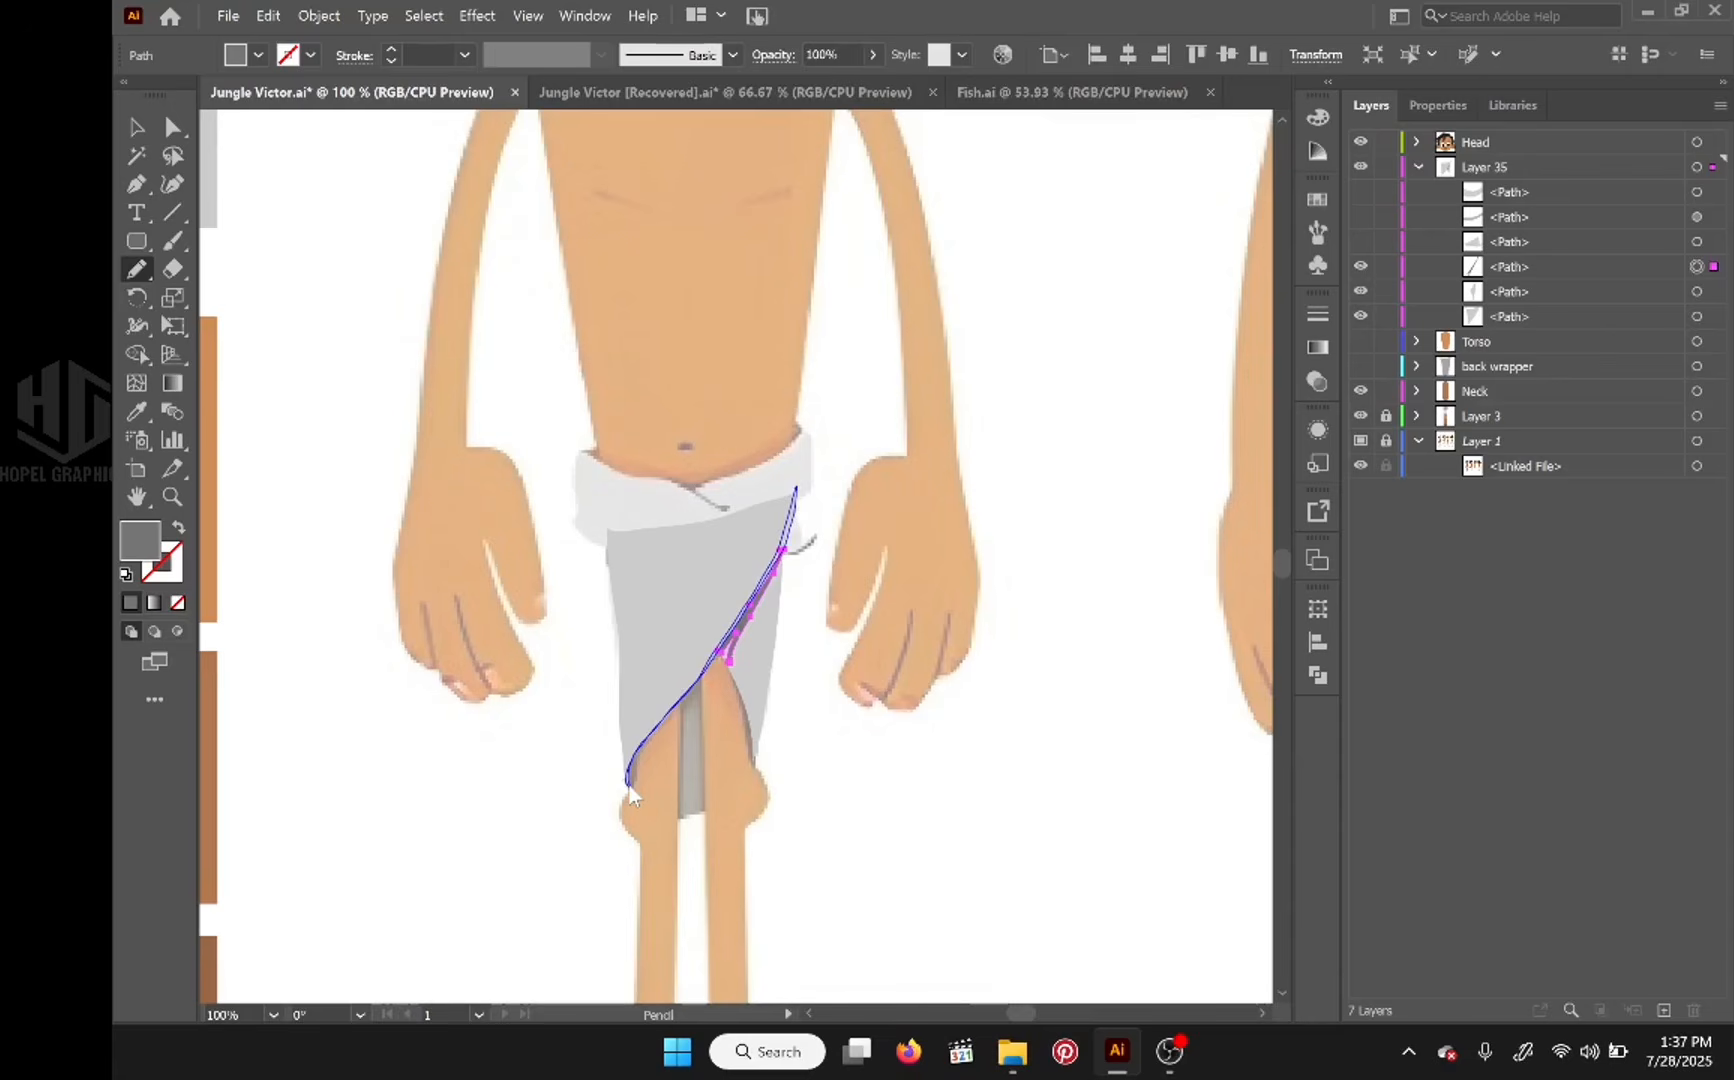
Step: Trace a thin shadow along the front flap's diagonal edge, place its path directly below the knot piece, and show all Layer 35 paths
left_click_drag(630, 795, 629, 790)
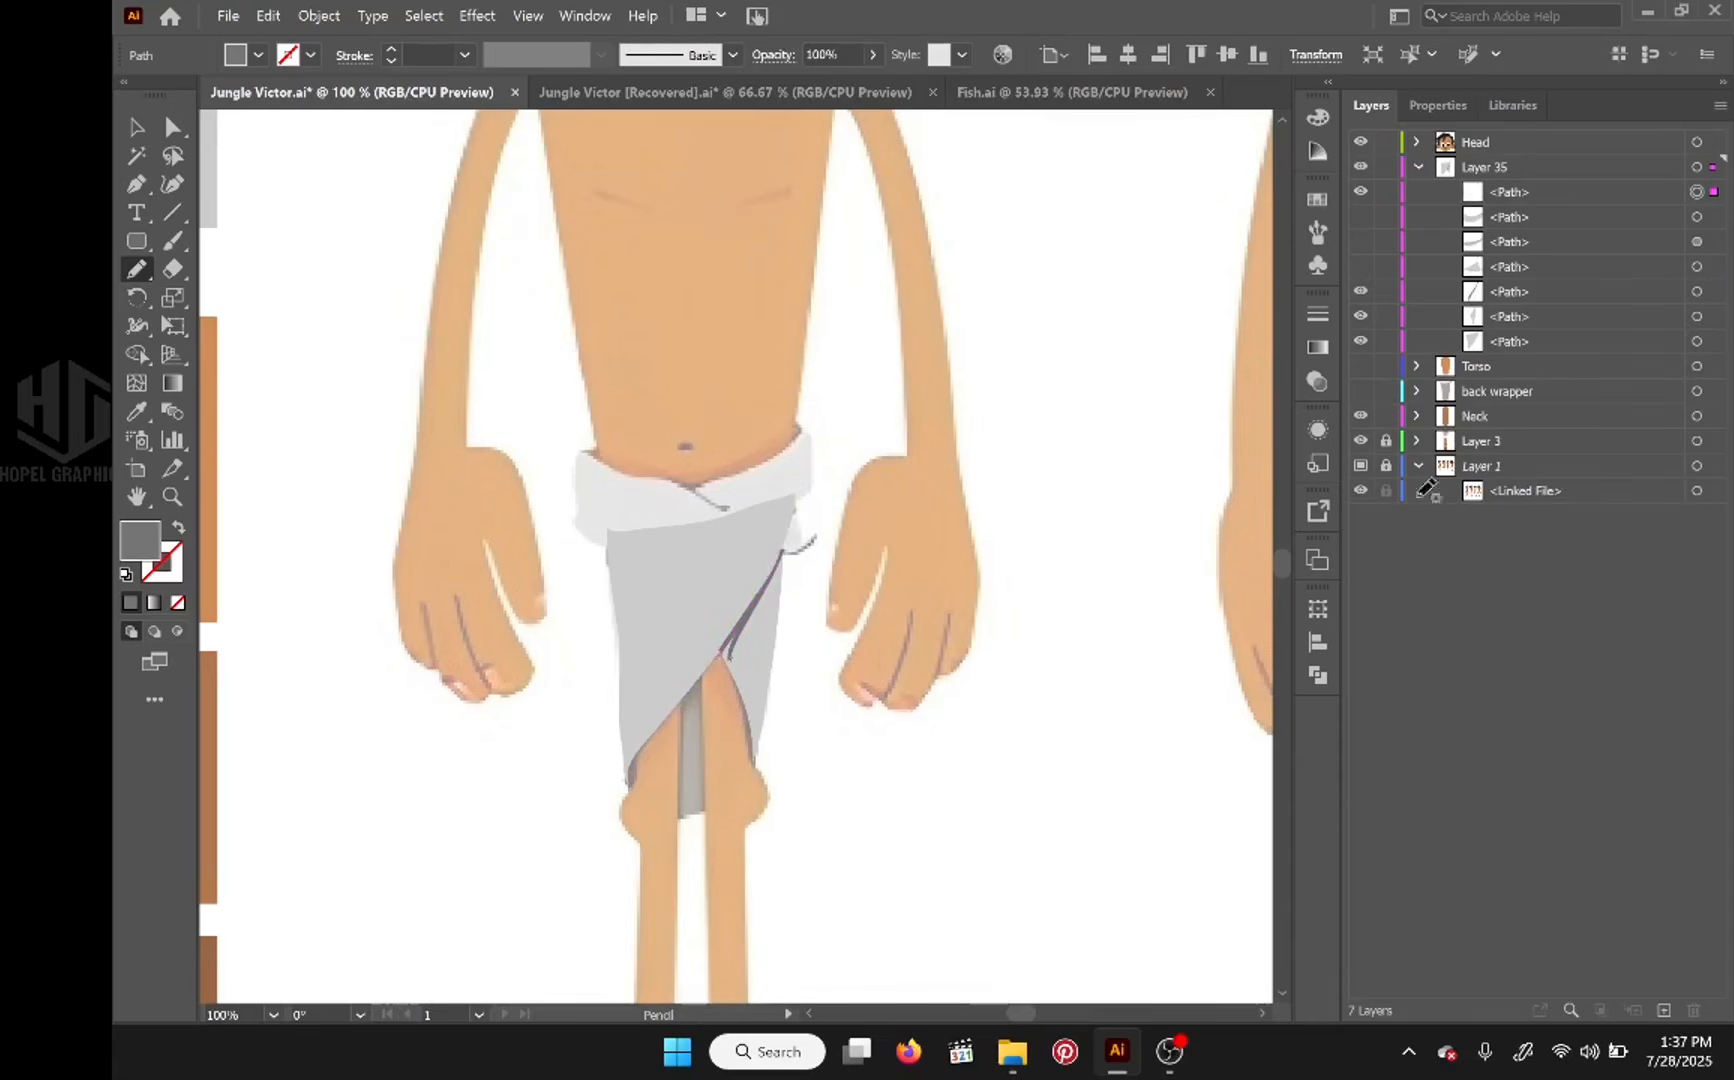
left_click_drag(1534, 188, 1523, 278)
left_click_drag(1362, 246, 1358, 199)
left_click(1360, 341)
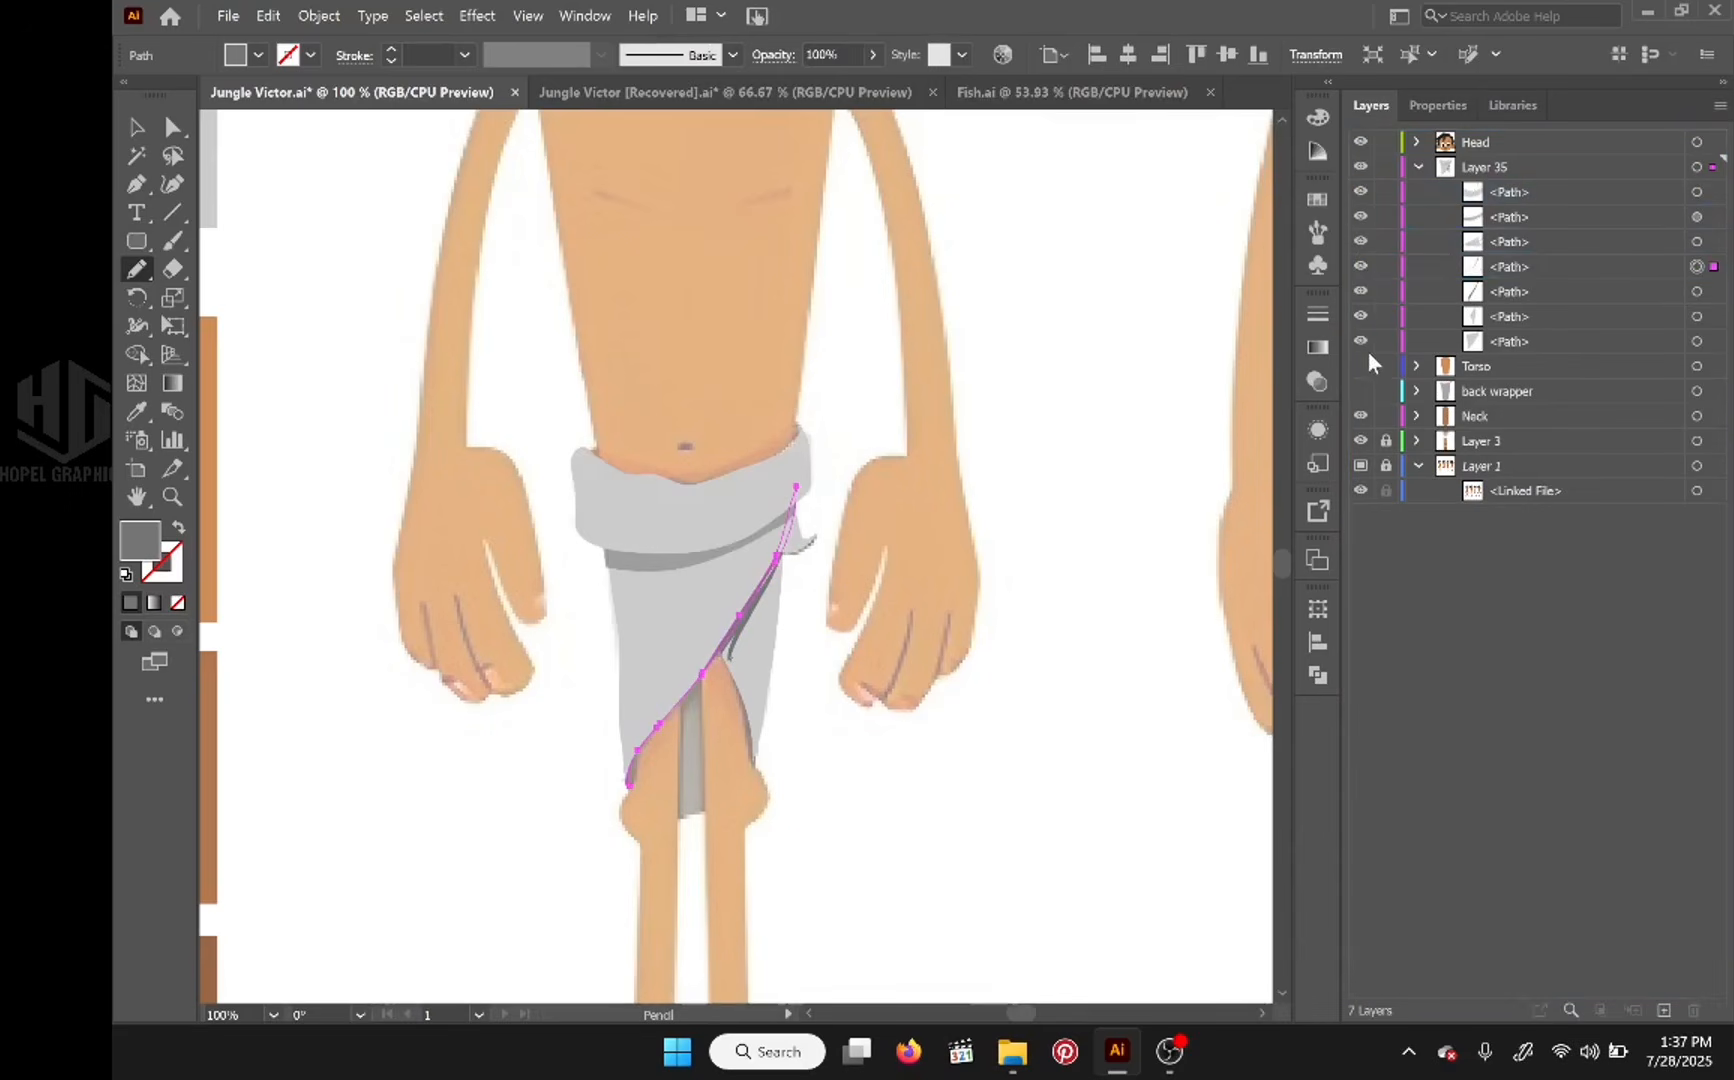
left_click(172, 126)
left_click(311, 199)
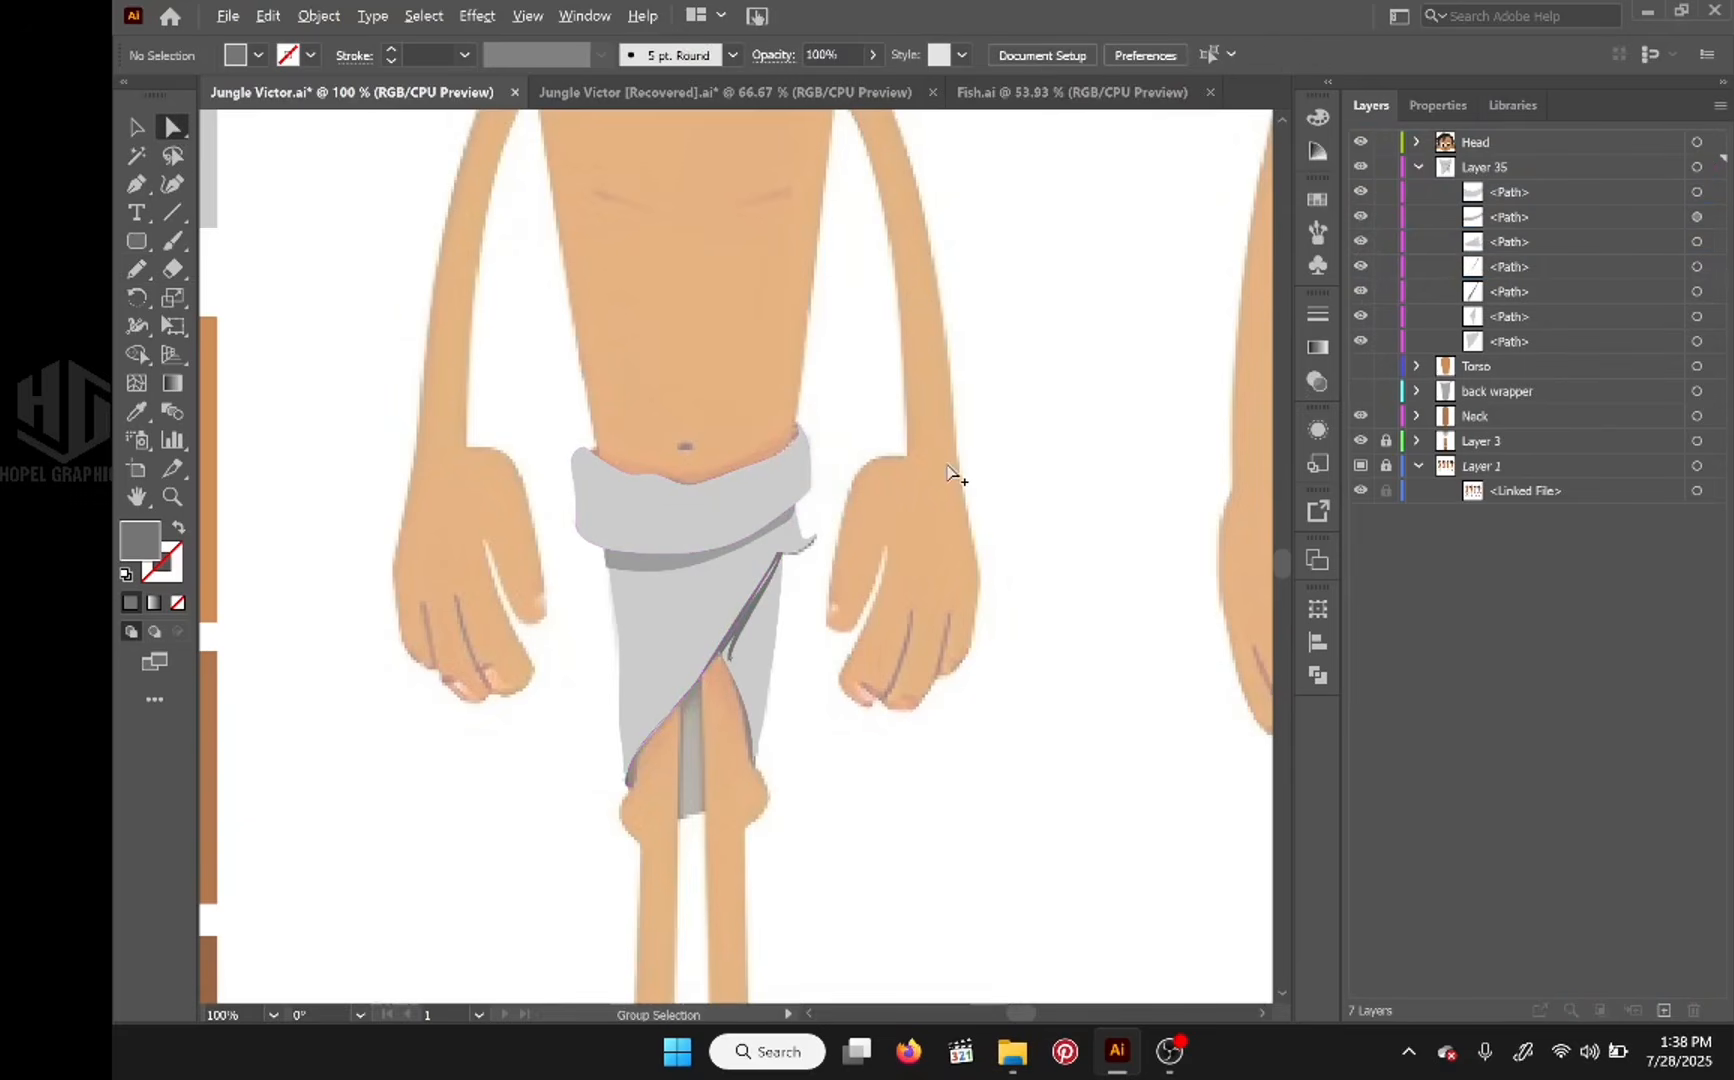
Step: Trace a narrow shadow strip down the front flap's left edge from the waistband to the knee with the Pencil tool in Layer 35
key("space")
mouse_move(782, 456)
left_mouse_down()
mouse_move(758, 623)
mouse_move(770, 484)
mouse_move(813, 457)
left_mouse_up()
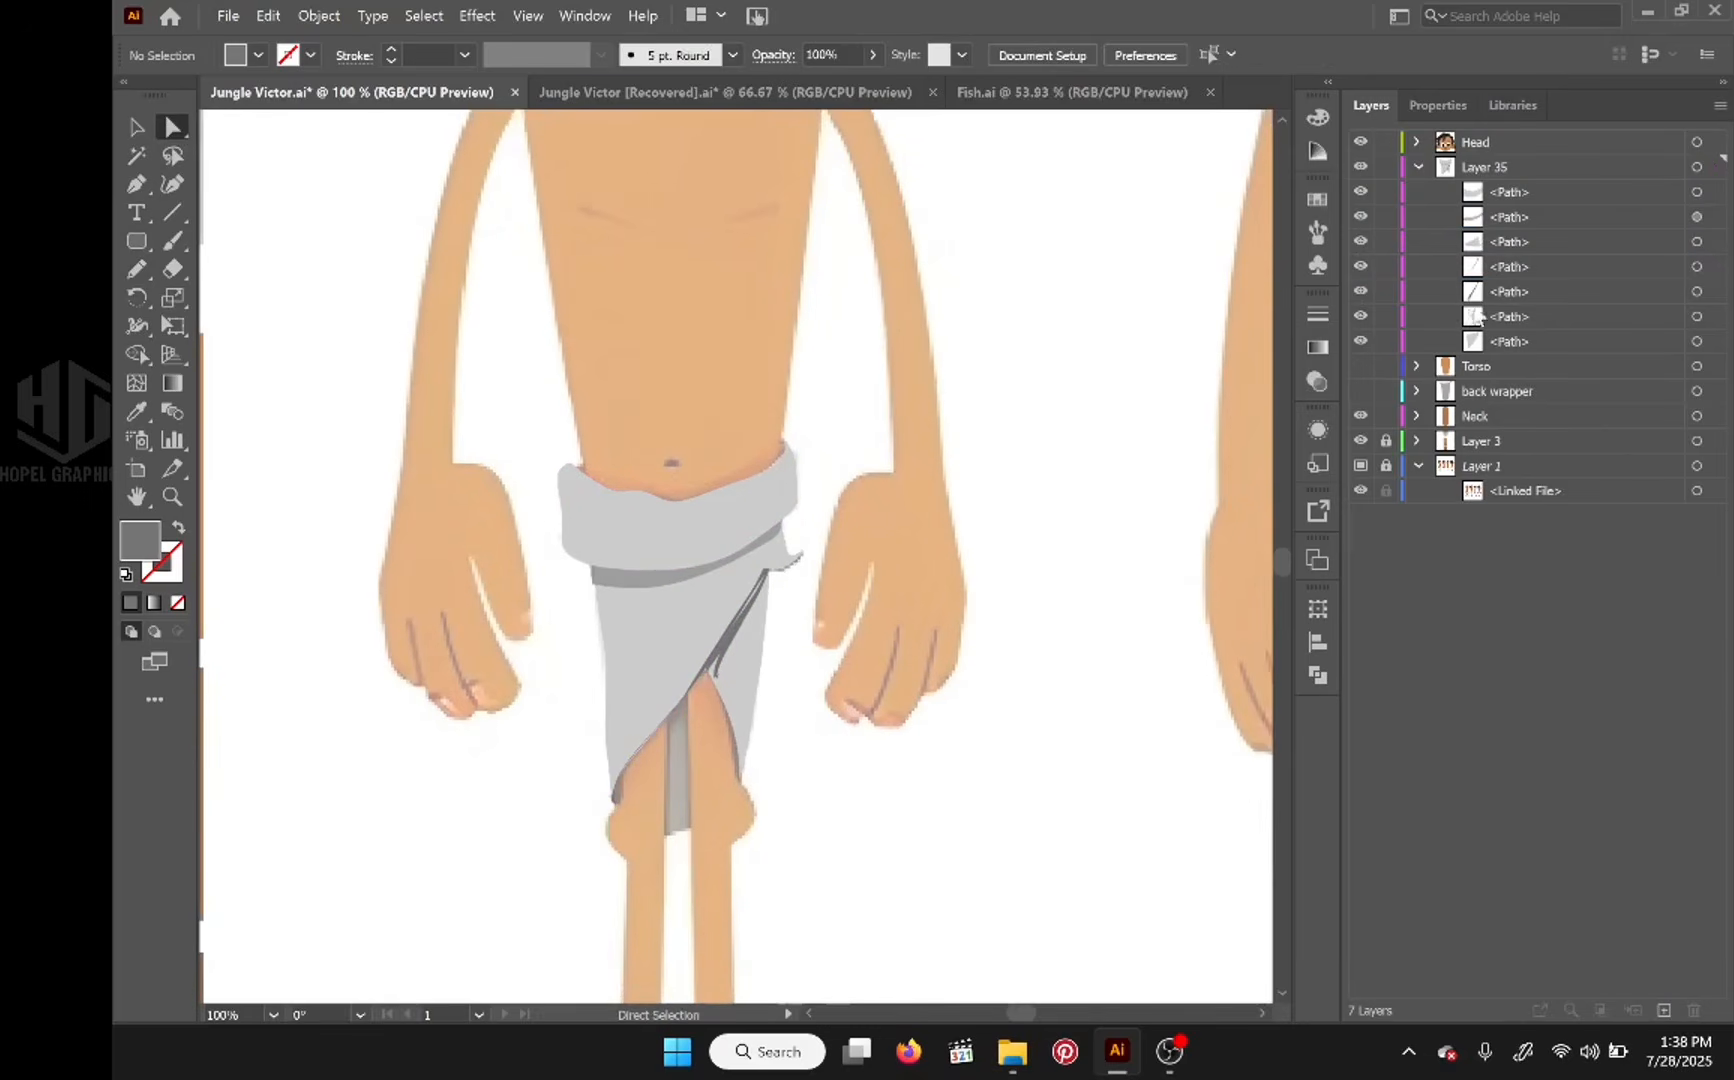
left_click(1361, 391)
left_click(1361, 391)
key("n")
left_click(1497, 167)
left_click_drag(588, 563, 615, 801)
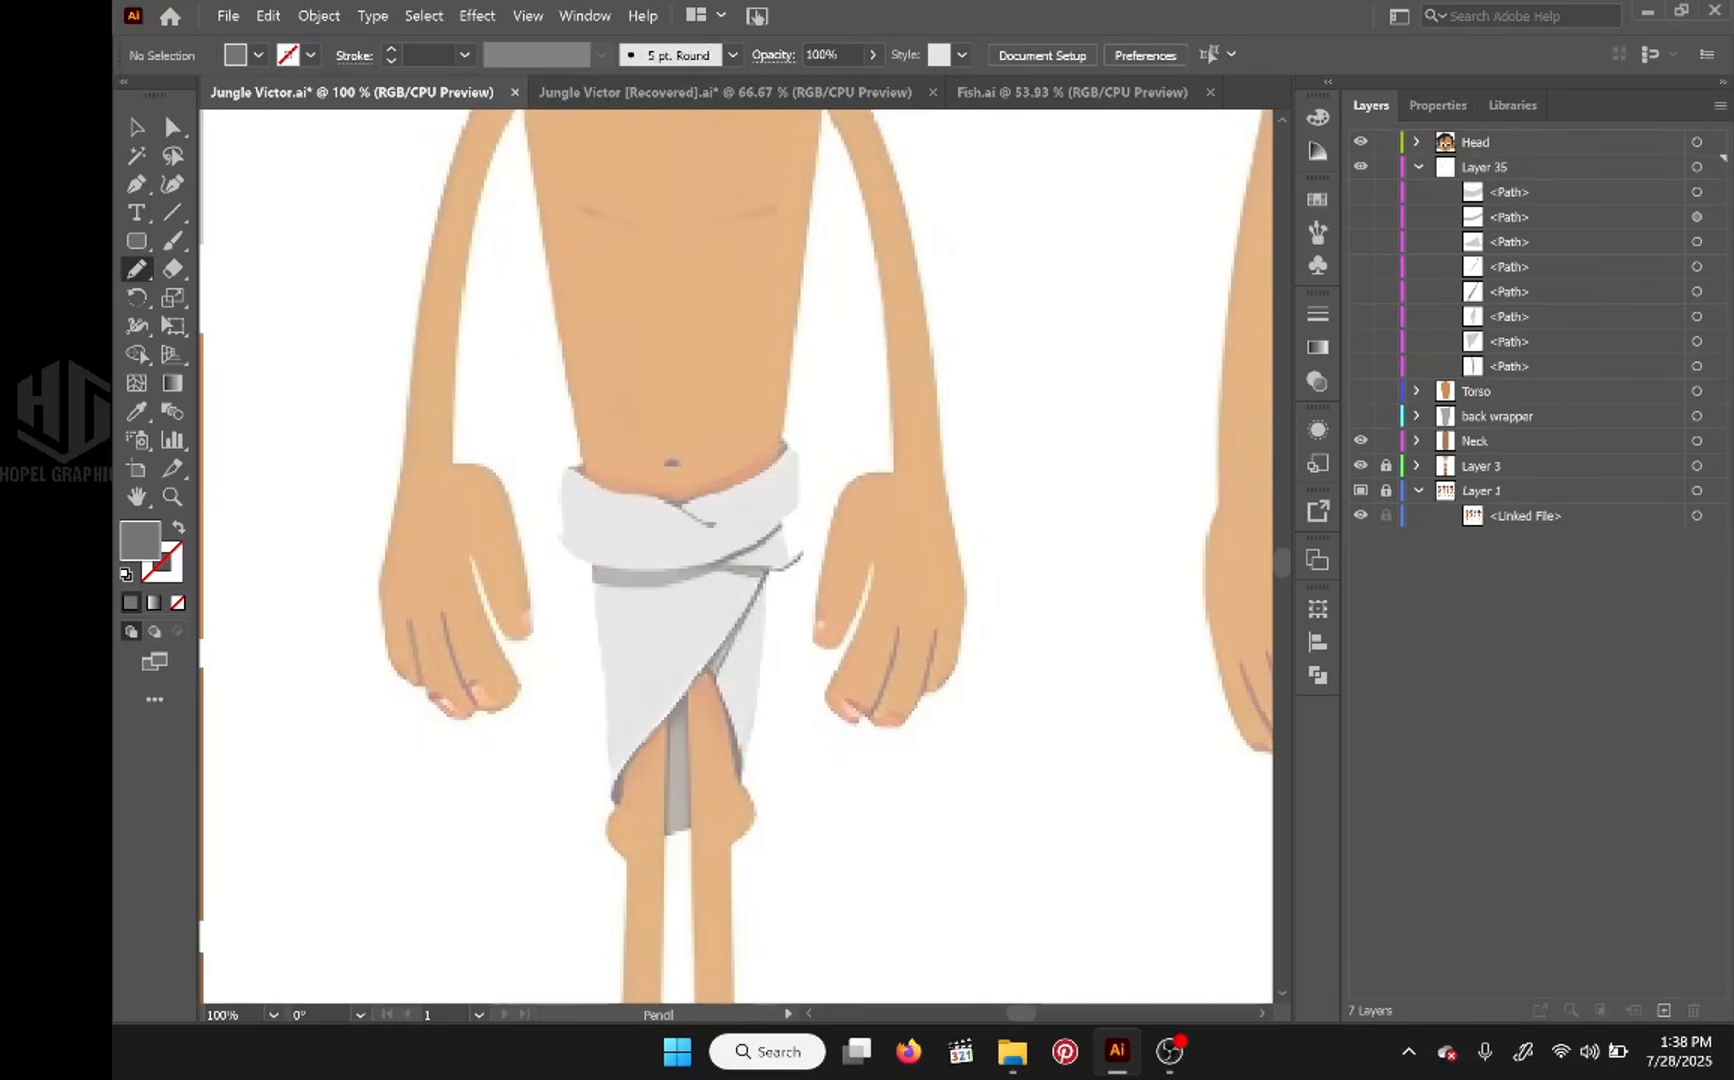
Step: Trace the curved shadow beneath the knot piece, place its path directly below the knot's, and show all waistcloth pieces with the Torso layer
left_click_drag(712, 563, 716, 567)
left_click_drag(1510, 192, 1552, 279)
left_click(1361, 245)
left_click_drag(1361, 192, 1361, 391)
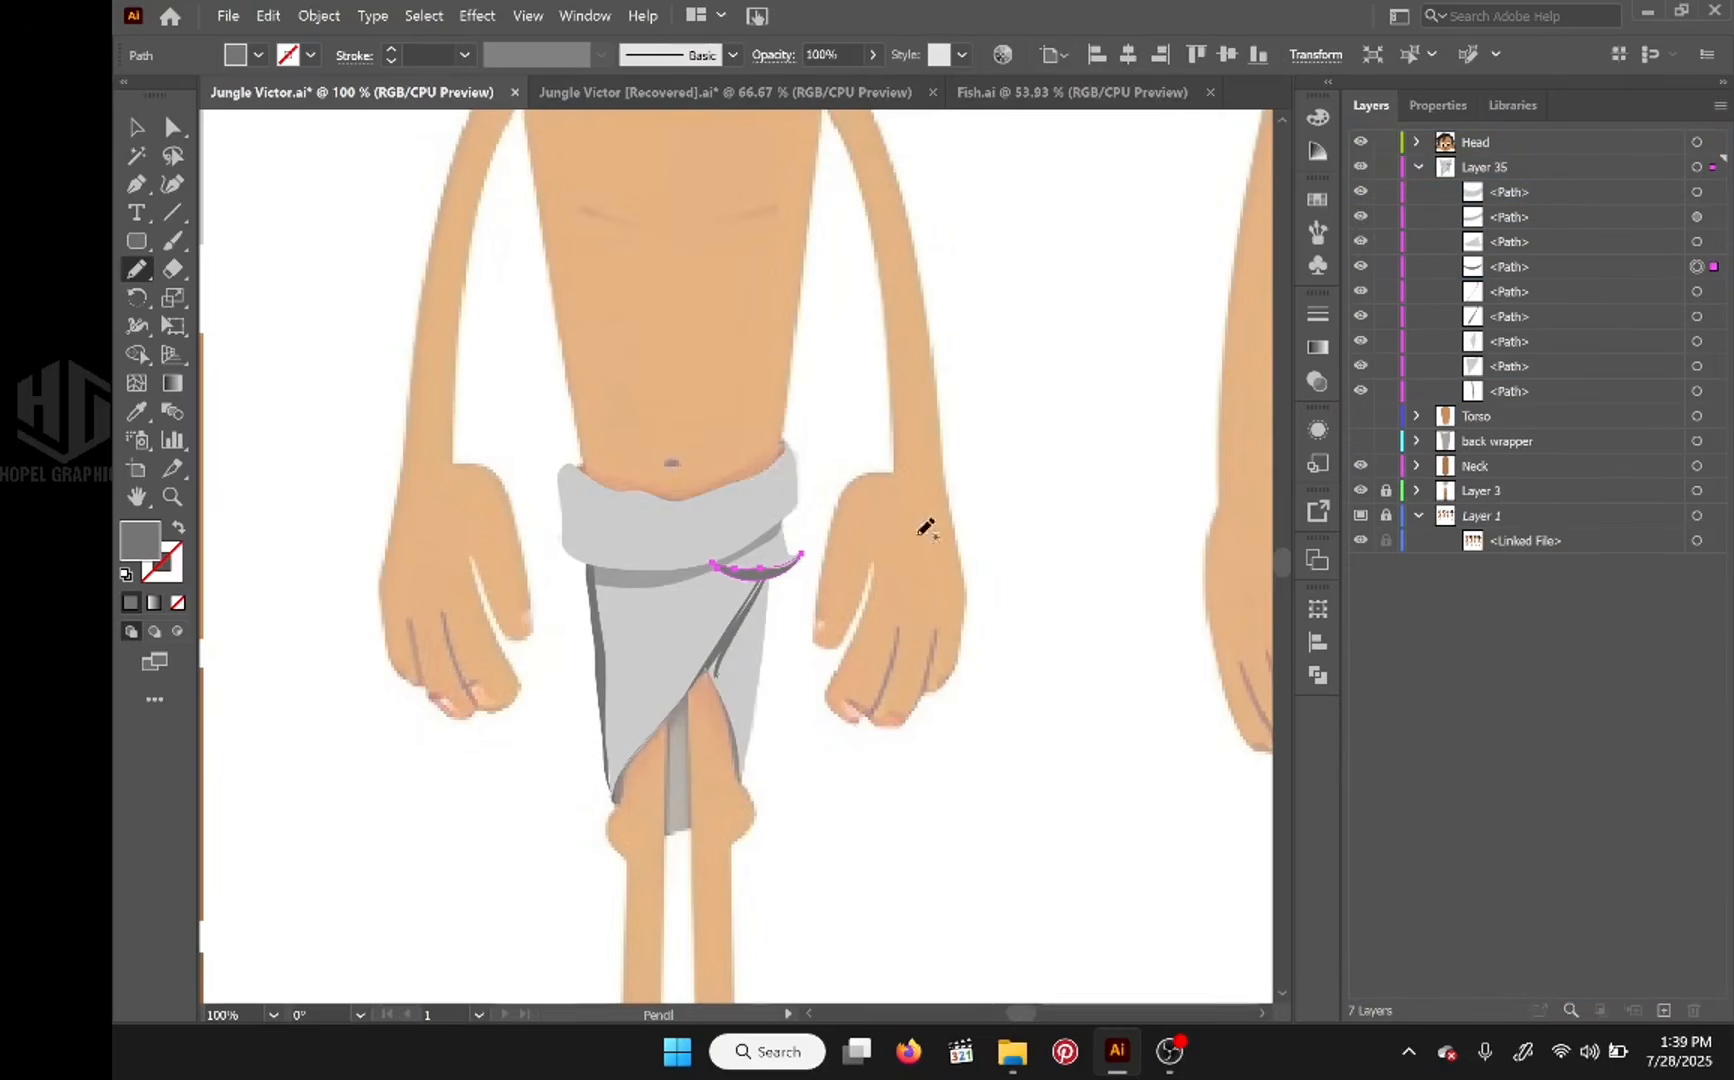
scroll(793, 484, "down", 2)
left_click_drag(820, 453, 740, 618)
key("a")
left_click(872, 482)
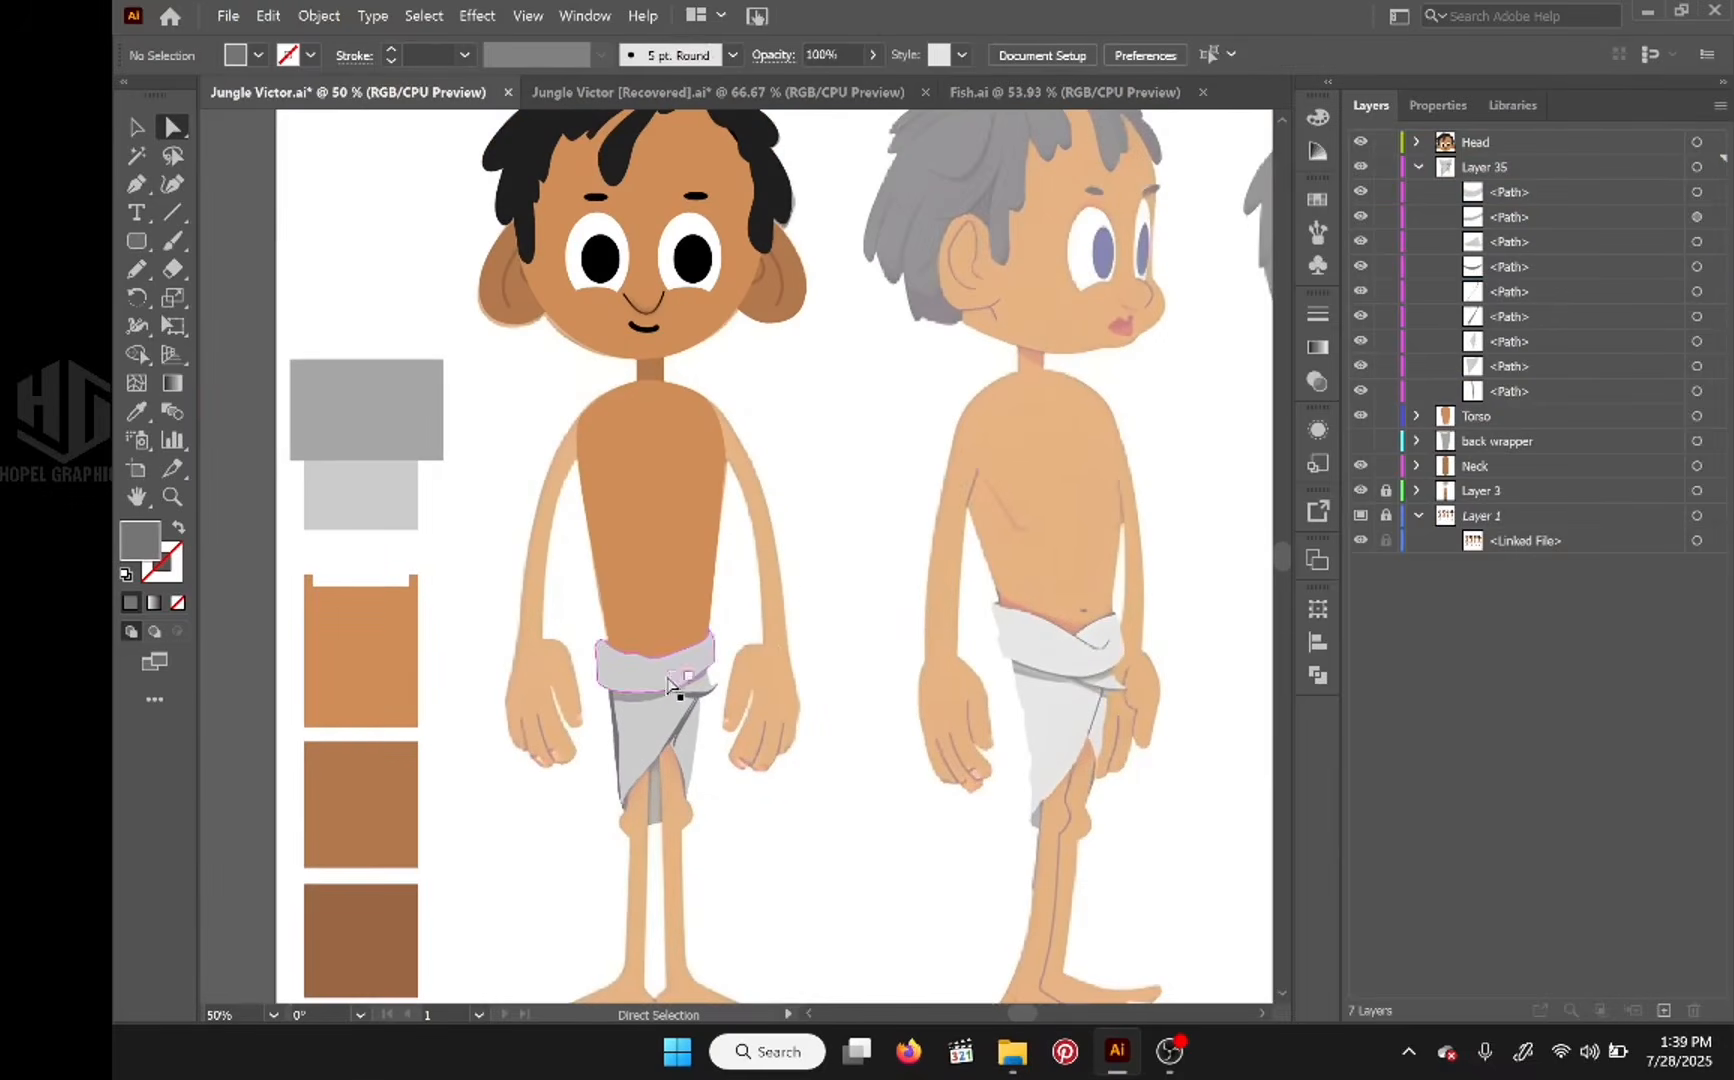